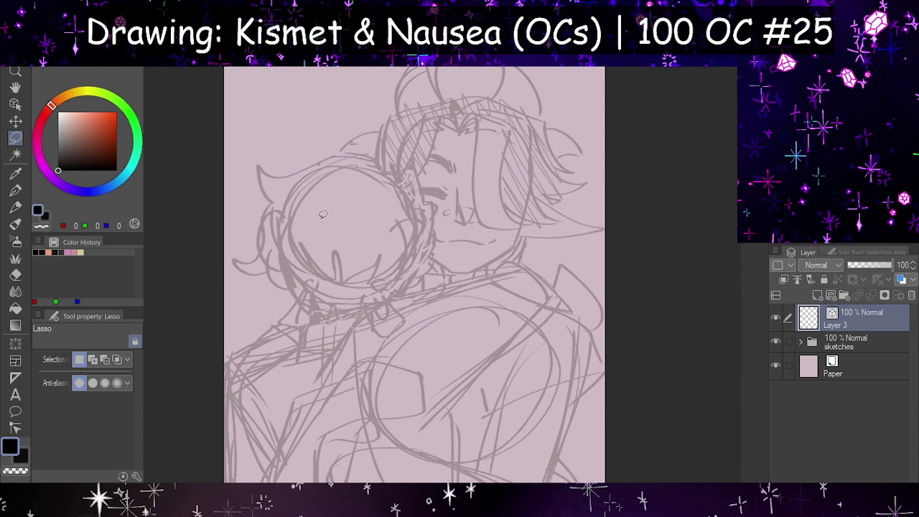
- Switch from the lasso to the pen for inking over the sketch on Layer 3
{"action": "left_click", "coordinate": [15, 189]}
{"action": "scroll", "coordinate": [499, 187], "scroll_direction": "up", "scroll_amount": 1}
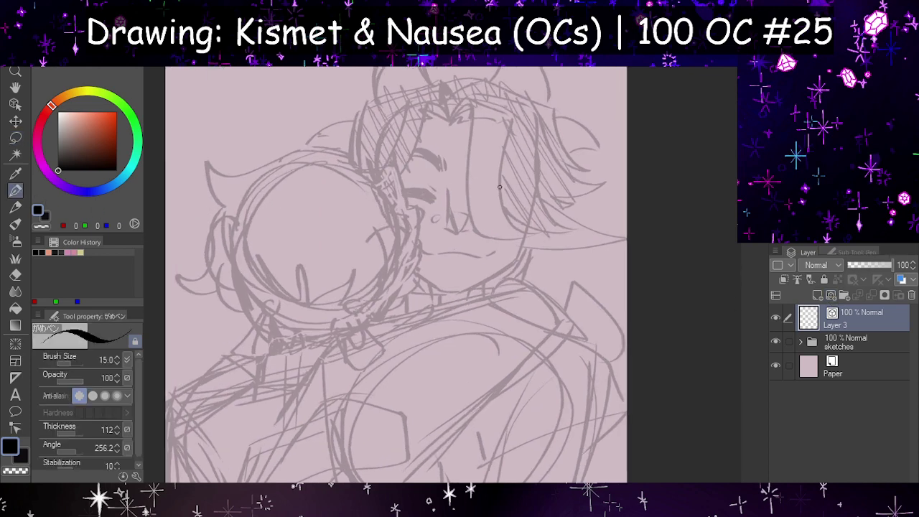
{"action": "scroll", "coordinate": [499, 188], "scroll_direction": "up", "scroll_amount": 1}
{"action": "mouse_move", "coordinate": [454, 186]}
{"action": "left_mouse_down"}
{"action": "mouse_move", "coordinate": [367, 291]}
{"action": "mouse_move", "coordinate": [530, 281]}
{"action": "mouse_move", "coordinate": [578, 362]}
{"action": "left_mouse_up"}
{"action": "scroll", "coordinate": [534, 321], "scroll_direction": "up", "scroll_amount": 4}
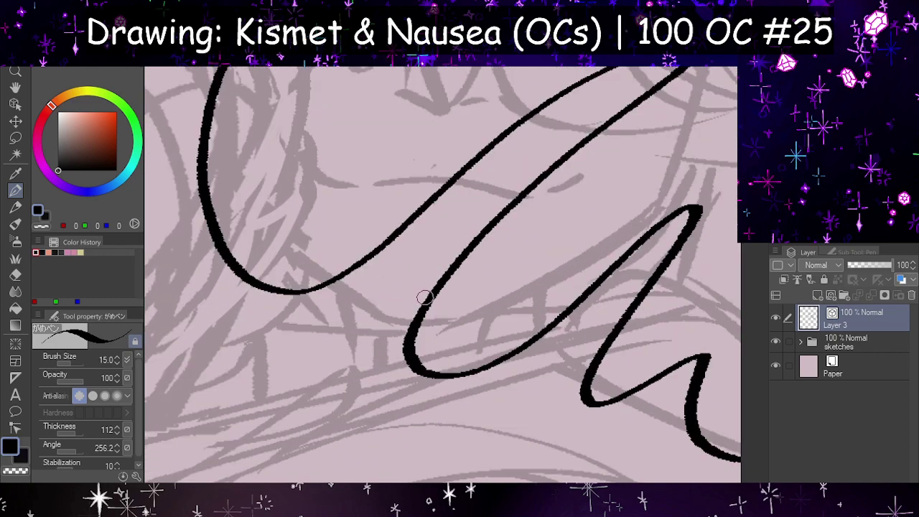
{"action": "key", "text": "ctrl+z"}
{"action": "key", "text": "ctrl+z"}
{"action": "scroll", "coordinate": [435, 283], "scroll_direction": "down", "scroll_amount": 4}
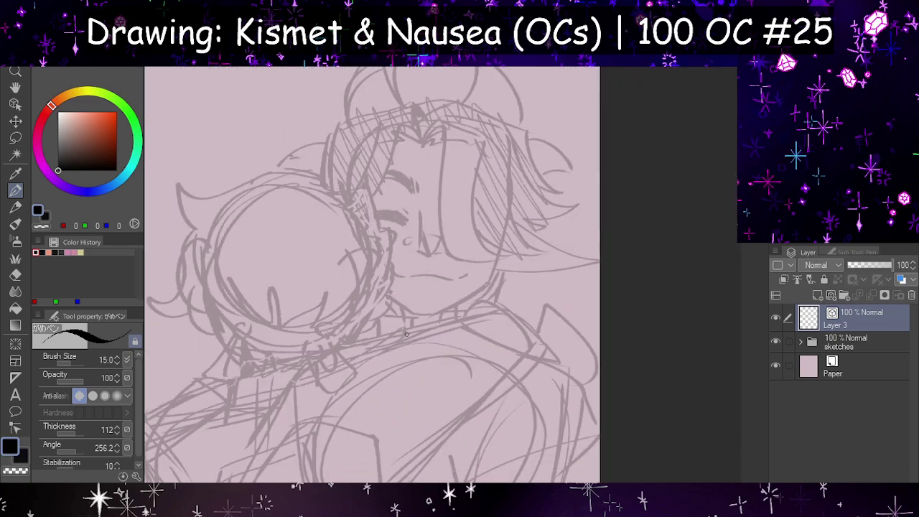
- Try to ink the horned character's cheek and jaw on the side touching the other figure's head
{"action": "scroll", "coordinate": [407, 334], "scroll_direction": "up", "scroll_amount": 4}
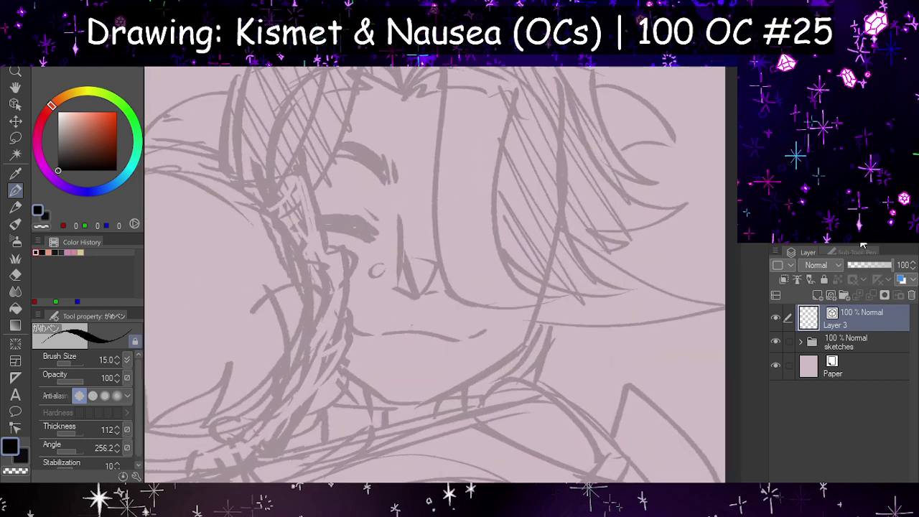
{"action": "scroll", "coordinate": [456, 258], "scroll_direction": "down", "scroll_amount": 2}
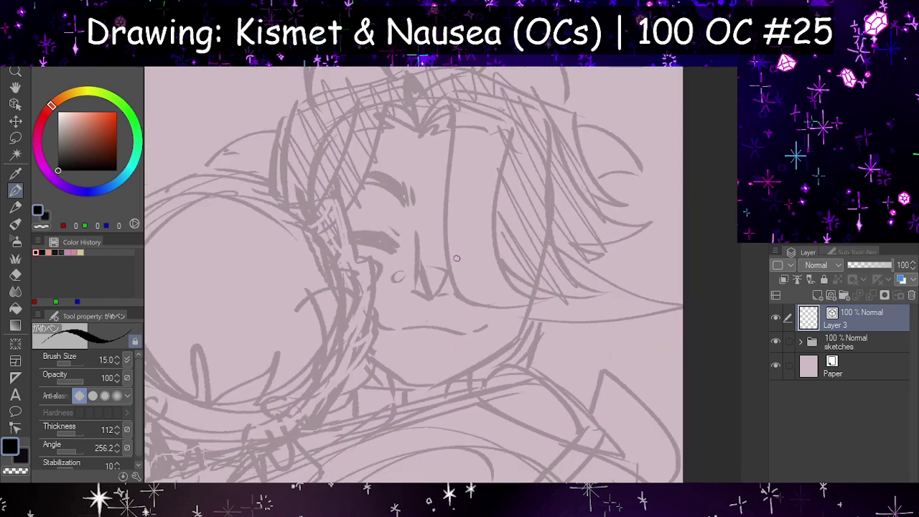
{"action": "scroll", "coordinate": [512, 252], "scroll_direction": "up", "scroll_amount": 2}
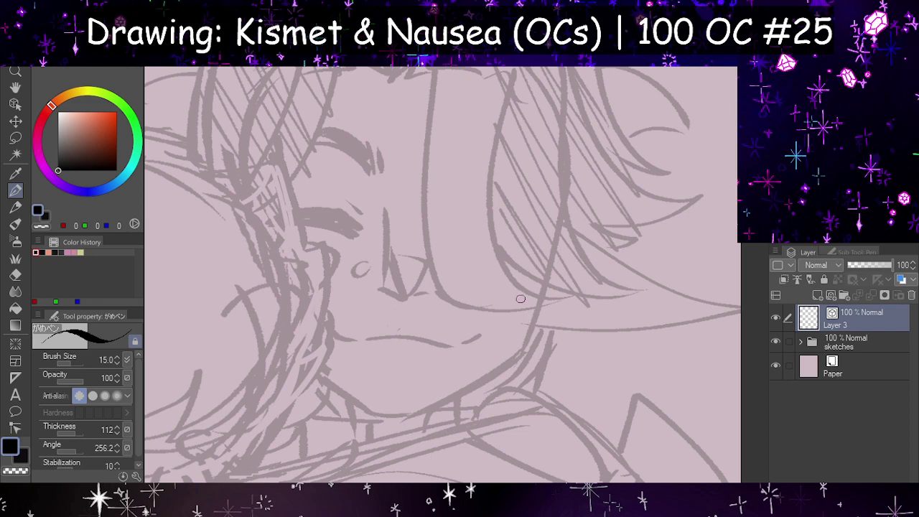
{"action": "left_click_drag", "start_coordinate": [248, 212], "coordinate": [298, 370]}
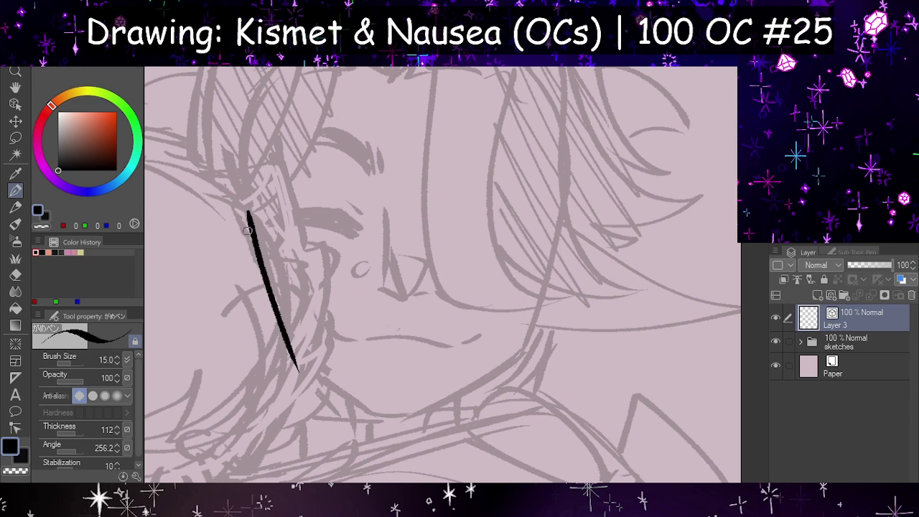
{"action": "key", "text": "ctrl+z"}
{"action": "left_click_drag", "start_coordinate": [249, 213], "coordinate": [307, 364]}
{"action": "key", "text": "ctrl+z"}
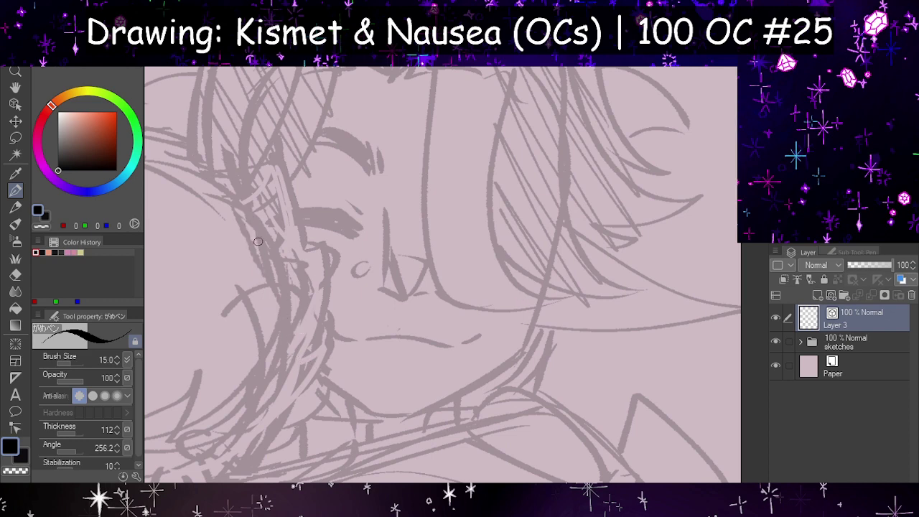
{"action": "mouse_move", "coordinate": [248, 211]}
{"action": "left_mouse_down"}
{"action": "mouse_move", "coordinate": [314, 375]}
{"action": "mouse_move", "coordinate": [337, 388]}
{"action": "mouse_move", "coordinate": [308, 366]}
{"action": "mouse_move", "coordinate": [385, 417]}
{"action": "left_mouse_up"}
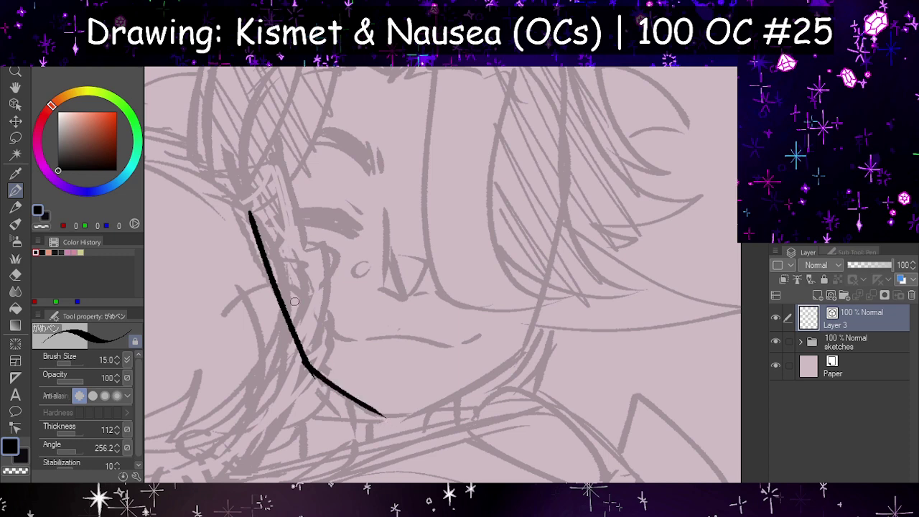
{"action": "key", "text": "ctrl+z"}
{"action": "left_click_drag", "start_coordinate": [306, 363], "coordinate": [379, 424]}
{"action": "key", "text": "ctrl+z"}
{"action": "left_click_drag", "start_coordinate": [305, 363], "coordinate": [372, 428]}
{"action": "key", "text": "h"}
{"action": "key", "text": "ctrl+z"}
{"action": "key", "text": "ctrl+z"}
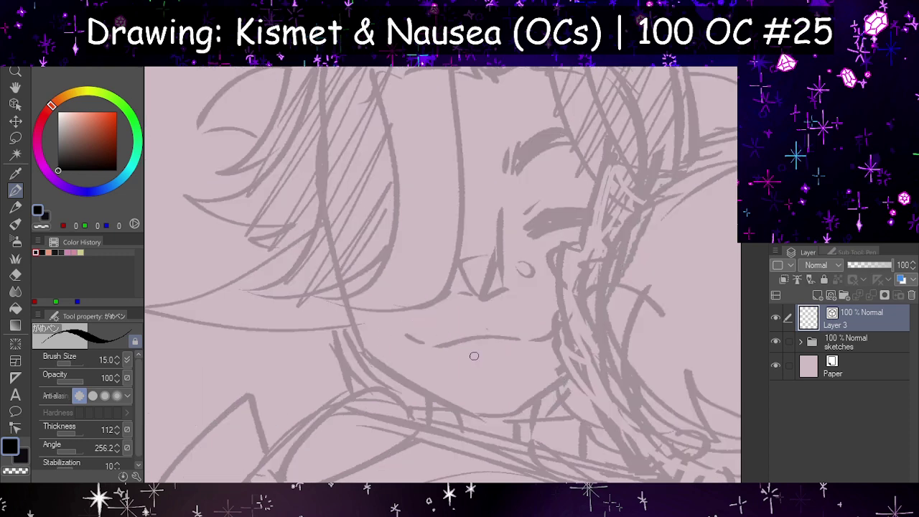
- Ink the horned character's jawline on the long-fringe side, from the hair down to the chin
{"action": "mouse_move", "coordinate": [318, 195]}
{"action": "left_mouse_down"}
{"action": "mouse_move", "coordinate": [375, 375]}
{"action": "mouse_move", "coordinate": [469, 409]}
{"action": "left_mouse_up"}
{"action": "key", "text": "ctrl+z"}
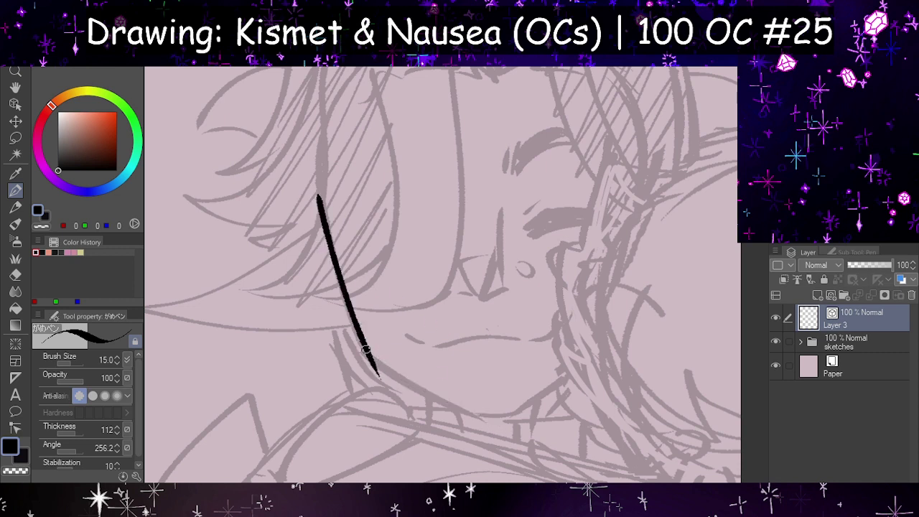
{"action": "mouse_move", "coordinate": [365, 351]}
{"action": "left_mouse_down"}
{"action": "mouse_move", "coordinate": [476, 422]}
{"action": "mouse_move", "coordinate": [457, 413]}
{"action": "mouse_move", "coordinate": [509, 418]}
{"action": "mouse_move", "coordinate": [659, 299]}
{"action": "left_mouse_up"}
{"action": "key", "text": "h"}
{"action": "key", "text": "ctrl+z"}
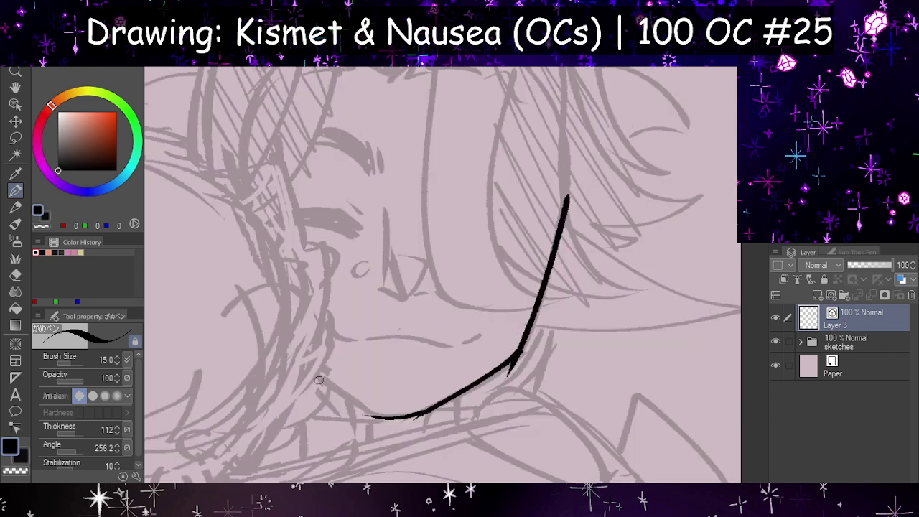
- Ink the opposite jawline from beside the other figure's head down to meet the chin
{"action": "left_click_drag", "start_coordinate": [292, 359], "coordinate": [416, 427]}
{"action": "key", "text": "ctrl+z"}
{"action": "left_click_drag", "start_coordinate": [281, 349], "coordinate": [391, 425]}
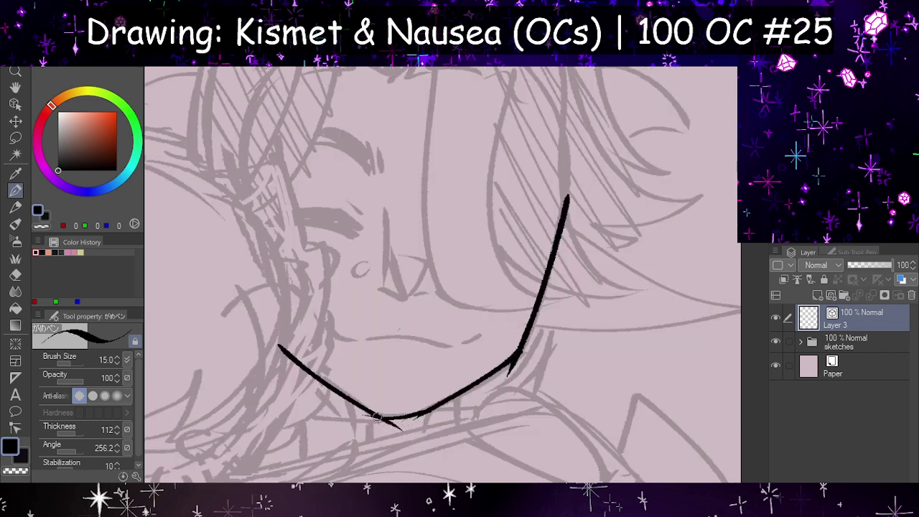
- Erase the overshooting line ends at the jaw corner and the chin with the hard eraser
{"action": "key", "text": "h"}
{"action": "left_click", "coordinate": [15, 274]}
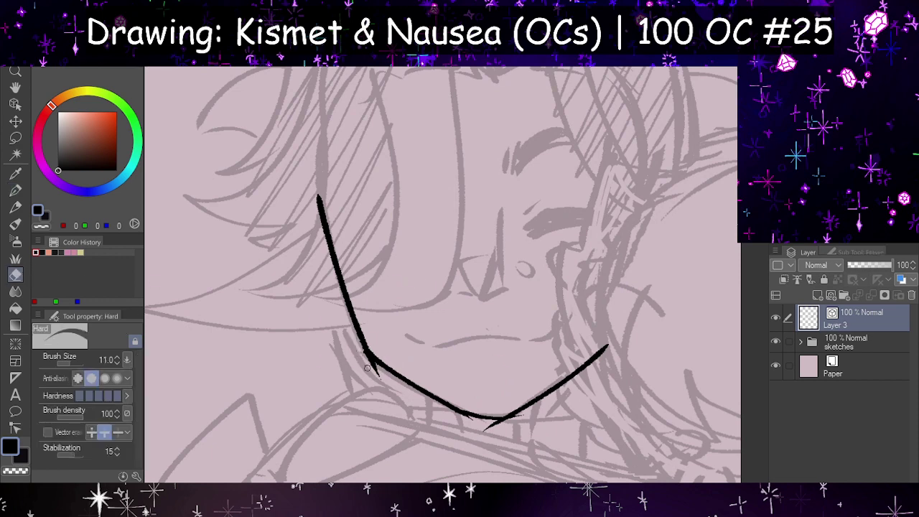
{"action": "mouse_move", "coordinate": [367, 367]}
{"action": "left_mouse_down"}
{"action": "mouse_move", "coordinate": [356, 342]}
{"action": "mouse_move", "coordinate": [378, 372]}
{"action": "mouse_move", "coordinate": [360, 352]}
{"action": "left_mouse_up"}
{"action": "key", "text": "h"}
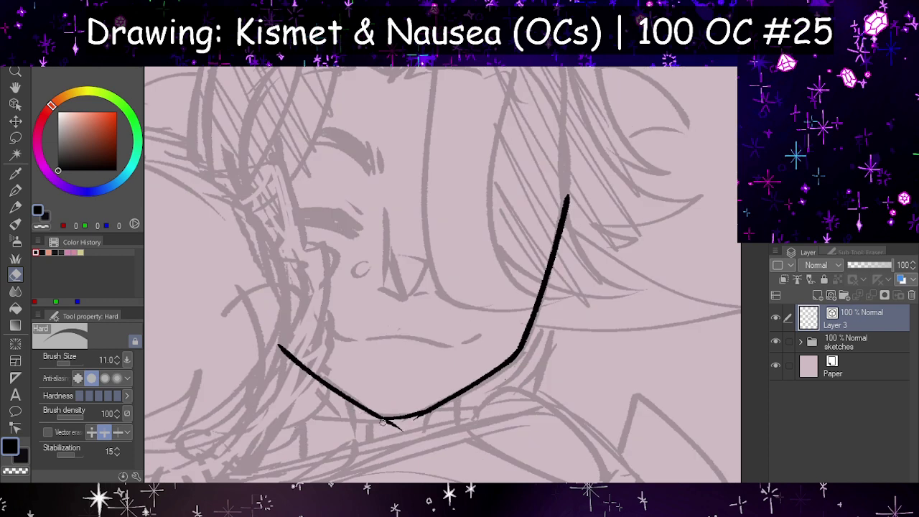
{"action": "left_click_drag", "start_coordinate": [359, 412], "coordinate": [389, 423]}
{"action": "key", "text": "h"}
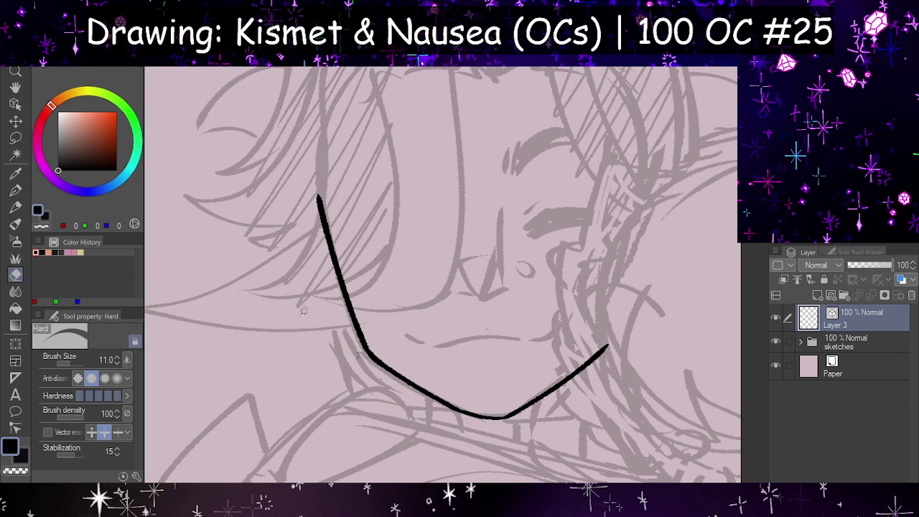
- Ink with the pen the small zigzag strand at the hairline peak and the long fringe's inner edge down across the jaw
{"action": "key", "text": "h"}
{"action": "left_click", "coordinate": [16, 190]}
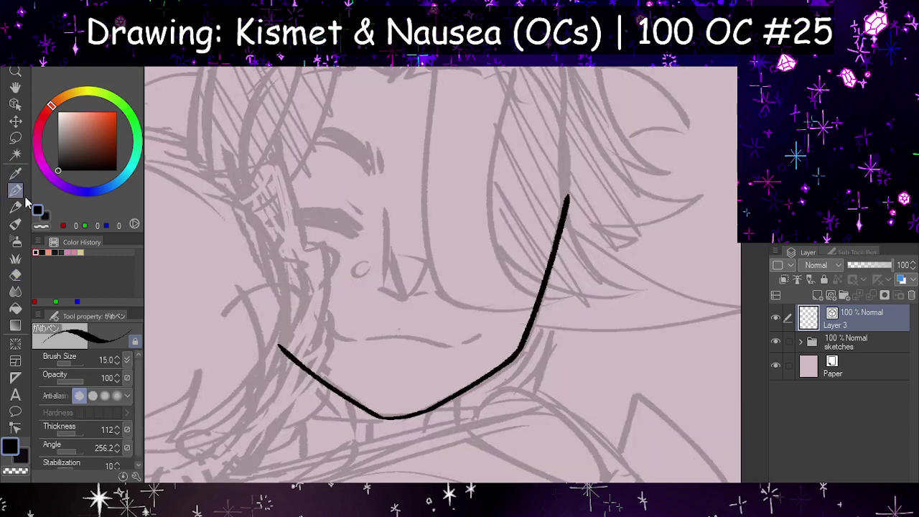
{"action": "scroll", "coordinate": [481, 231], "scroll_direction": "down", "scroll_amount": 3}
{"action": "scroll", "coordinate": [481, 231], "scroll_direction": "up", "scroll_amount": 1}
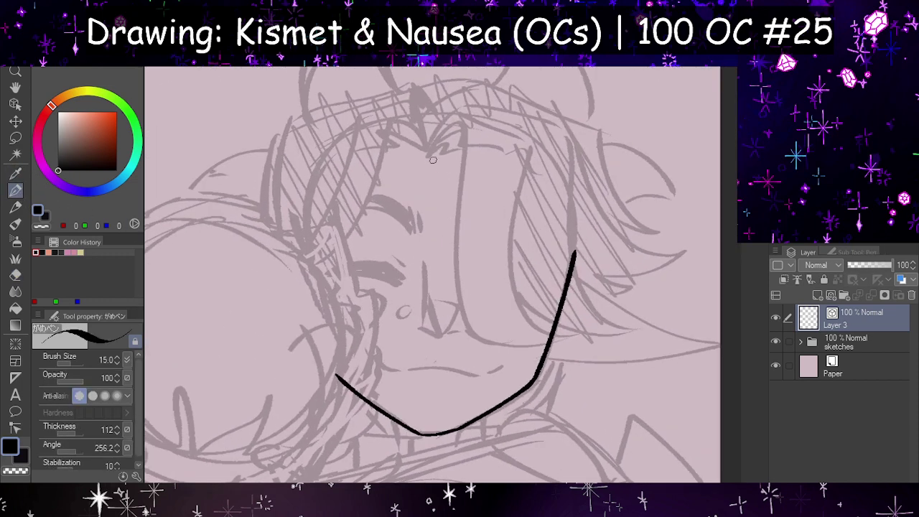
{"action": "mouse_move", "coordinate": [428, 152]}
{"action": "left_mouse_down"}
{"action": "mouse_move", "coordinate": [463, 155]}
{"action": "mouse_move", "coordinate": [440, 119]}
{"action": "mouse_move", "coordinate": [535, 349]}
{"action": "left_mouse_up"}
{"action": "key", "text": "ctrl+z"}
{"action": "key", "text": "ctrl+z"}
{"action": "left_click_drag", "start_coordinate": [428, 155], "coordinate": [565, 352]}
{"action": "key", "text": "ctrl+z"}
{"action": "left_click_drag", "start_coordinate": [428, 153], "coordinate": [569, 330]}
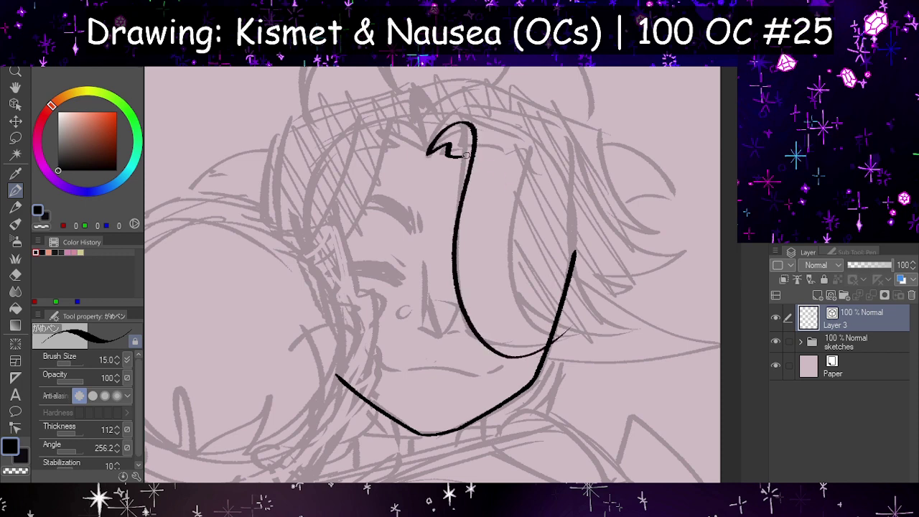
- Ink the fringe lock's angled top and curved outer edge, joining the outline at the upper corner
{"action": "mouse_move", "coordinate": [425, 152]}
{"action": "left_mouse_down"}
{"action": "mouse_move", "coordinate": [453, 106]}
{"action": "mouse_move", "coordinate": [463, 114]}
{"action": "mouse_move", "coordinate": [453, 106]}
{"action": "mouse_move", "coordinate": [538, 148]}
{"action": "left_mouse_up"}
{"action": "key", "text": "ctrl+z"}
{"action": "mouse_move", "coordinate": [452, 106]}
{"action": "left_mouse_down"}
{"action": "mouse_move", "coordinate": [533, 133]}
{"action": "mouse_move", "coordinate": [569, 334]}
{"action": "left_mouse_up"}
{"action": "key", "text": "ctrl+z"}
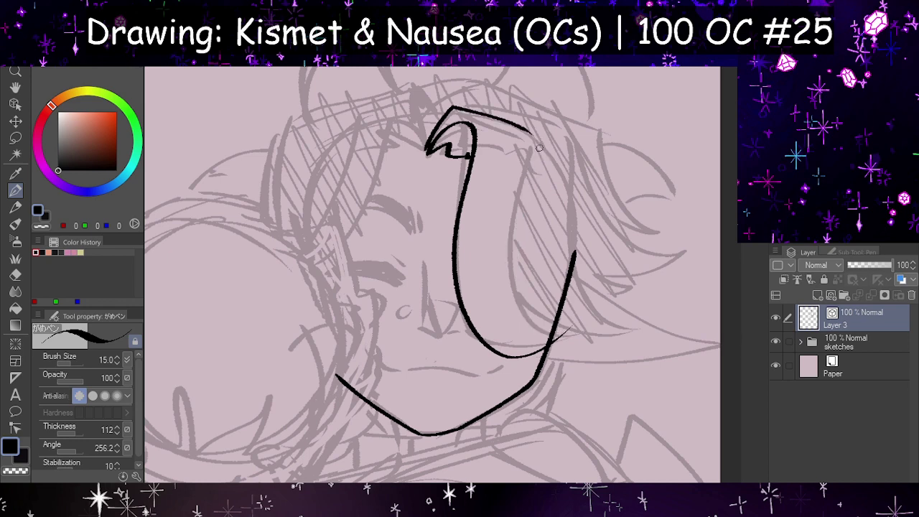
{"action": "mouse_move", "coordinate": [540, 145]}
{"action": "left_mouse_down"}
{"action": "mouse_move", "coordinate": [516, 273]}
{"action": "mouse_move", "coordinate": [591, 292]}
{"action": "left_mouse_up"}
{"action": "key", "text": "h"}
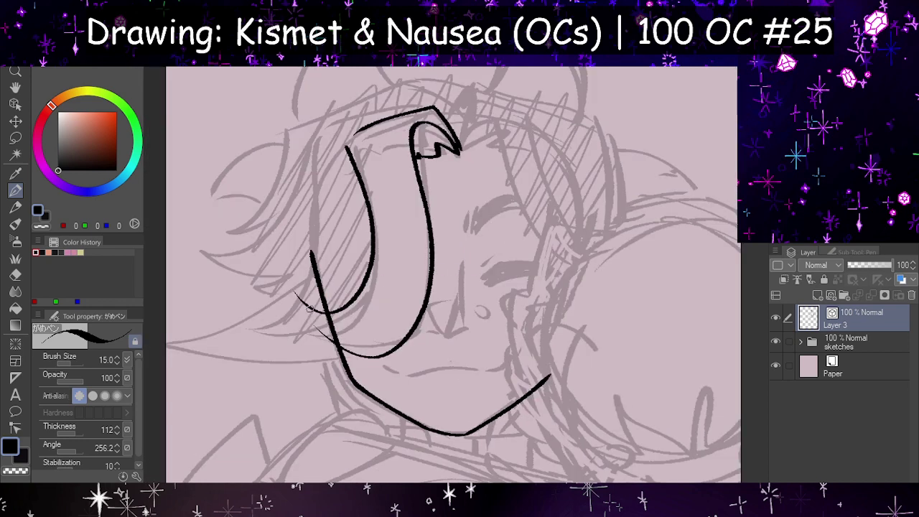
{"action": "left_click_drag", "start_coordinate": [296, 293], "coordinate": [334, 343]}
{"action": "key", "text": "ctrl+z"}
{"action": "key", "text": "h"}
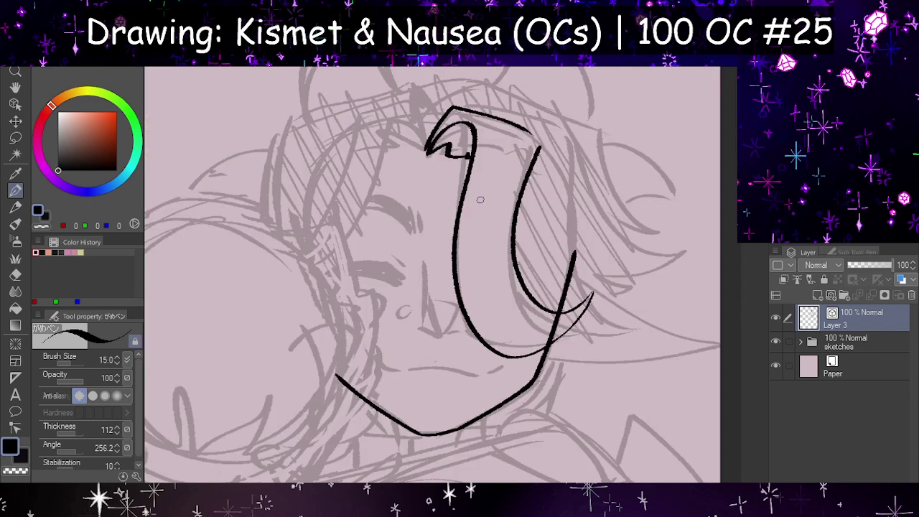
{"action": "left_click_drag", "start_coordinate": [530, 135], "coordinate": [540, 147]}
{"action": "scroll", "coordinate": [425, 269], "scroll_direction": "down", "scroll_amount": 2}
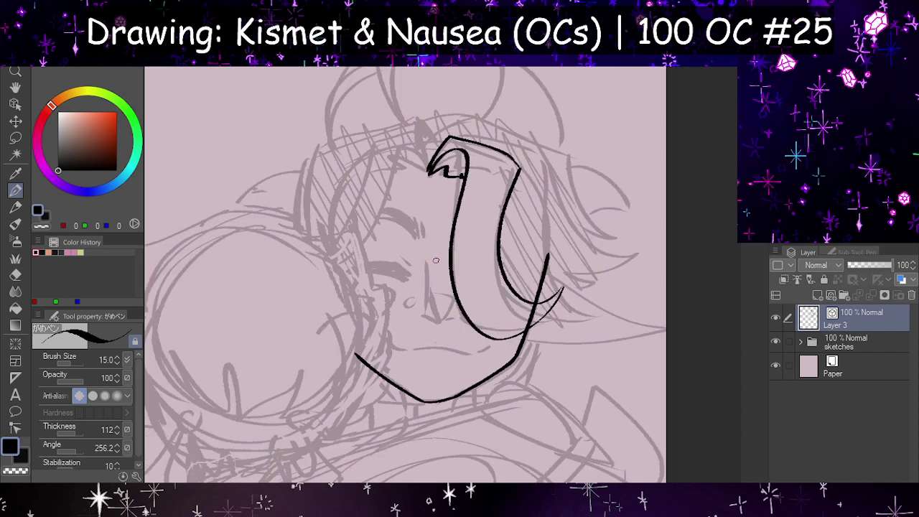
- Try a new outer edge for the fringe lock, then undo the fringe strokes back to the small zigzag strand
{"action": "scroll", "coordinate": [471, 282], "scroll_direction": "up", "scroll_amount": 2}
{"action": "key", "text": "ctrl+z"}
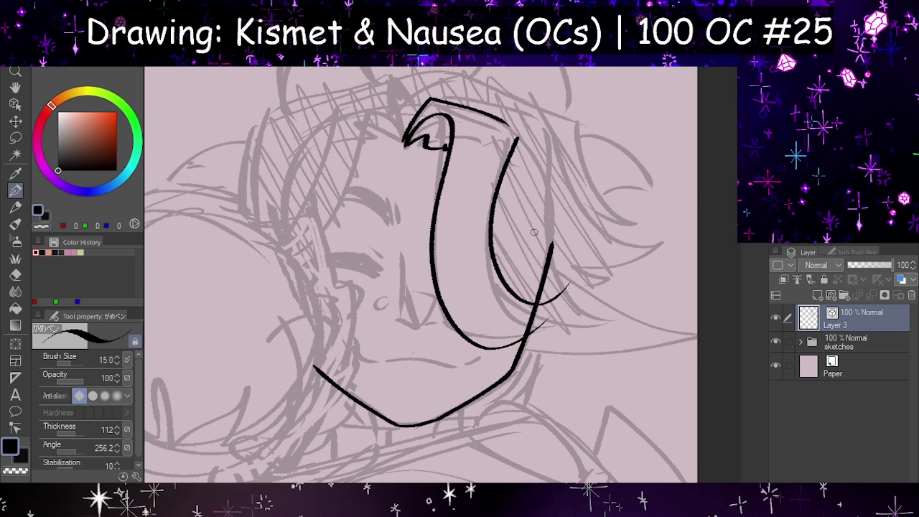
{"action": "key", "text": "ctrl+z"}
{"action": "mouse_move", "coordinate": [510, 140]}
{"action": "left_mouse_down"}
{"action": "mouse_move", "coordinate": [554, 311]}
{"action": "mouse_move", "coordinate": [601, 297]}
{"action": "left_mouse_up"}
{"action": "key", "text": "h"}
{"action": "key", "text": "h"}
{"action": "key", "text": "ctrl+z"}
{"action": "key", "text": "ctrl+z"}
{"action": "key", "text": "ctrl+z"}
{"action": "key", "text": "ctrl+z"}
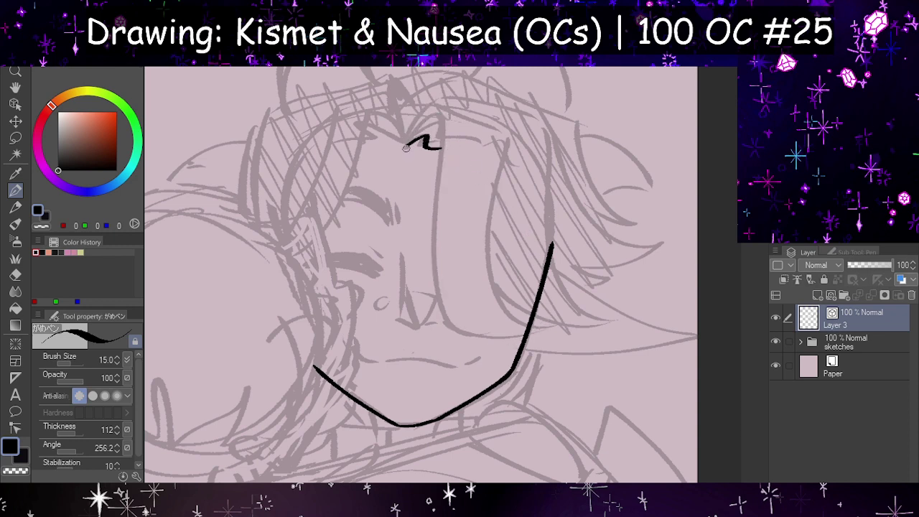
- Try several curves for the fringe's inner edge, from the hairline peak down past the nose, undoing each one
{"action": "left_click_drag", "start_coordinate": [412, 144], "coordinate": [563, 302]}
{"action": "key", "text": "ctrl+z"}
{"action": "left_click_drag", "start_coordinate": [420, 136], "coordinate": [535, 314]}
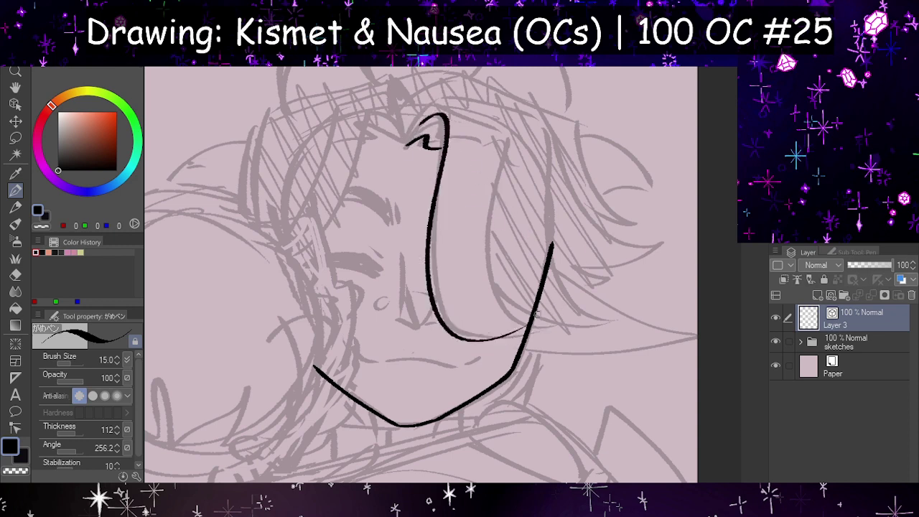
{"action": "key", "text": "ctrl+z"}
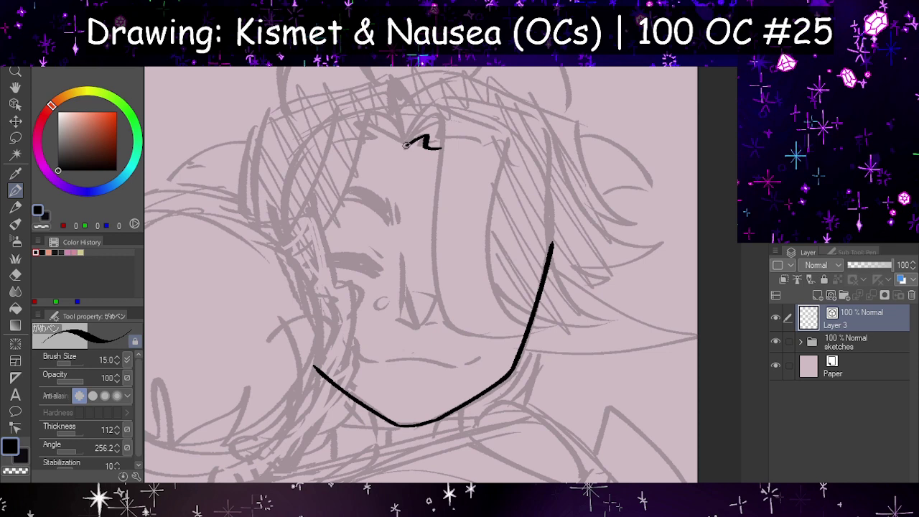
{"action": "mouse_move", "coordinate": [416, 129]}
{"action": "left_mouse_down"}
{"action": "mouse_move", "coordinate": [440, 269]}
{"action": "mouse_move", "coordinate": [495, 329]}
{"action": "left_mouse_up"}
{"action": "key", "text": "ctrl+z"}
{"action": "left_click_drag", "start_coordinate": [424, 117], "coordinate": [510, 322]}
{"action": "key", "text": "ctrl+z"}
{"action": "left_click_drag", "start_coordinate": [411, 140], "coordinate": [438, 104]}
{"action": "key", "text": "ctrl+z"}
{"action": "key", "text": "h"}
{"action": "key", "text": "ctrl+z"}
{"action": "mouse_move", "coordinate": [470, 142]}
{"action": "left_mouse_down"}
{"action": "mouse_move", "coordinate": [430, 180]}
{"action": "mouse_move", "coordinate": [375, 362]}
{"action": "left_mouse_up"}
{"action": "key", "text": "ctrl+z"}
{"action": "mouse_move", "coordinate": [474, 141]}
{"action": "left_mouse_down"}
{"action": "mouse_move", "coordinate": [478, 118]}
{"action": "mouse_move", "coordinate": [375, 364]}
{"action": "left_mouse_up"}
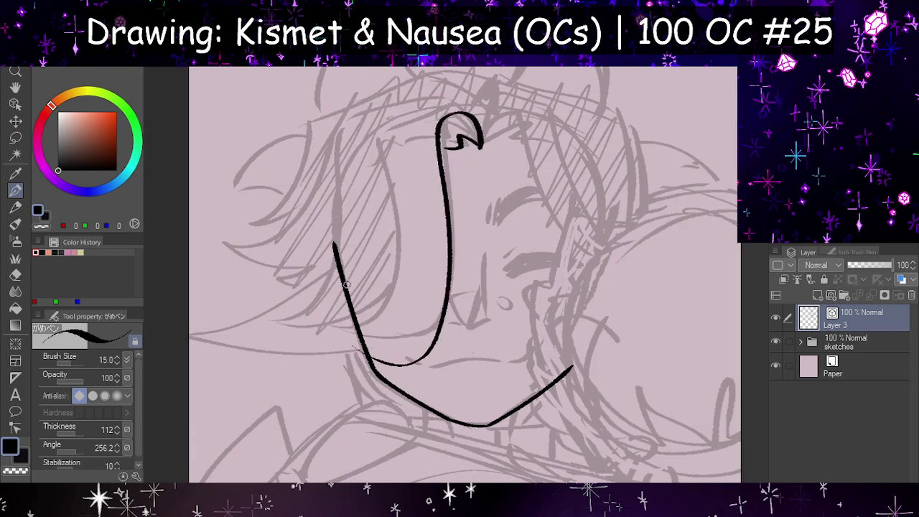
{"action": "key", "text": "h"}
{"action": "key", "text": "ctrl+z"}
{"action": "left_click_drag", "start_coordinate": [418, 102], "coordinate": [506, 335]}
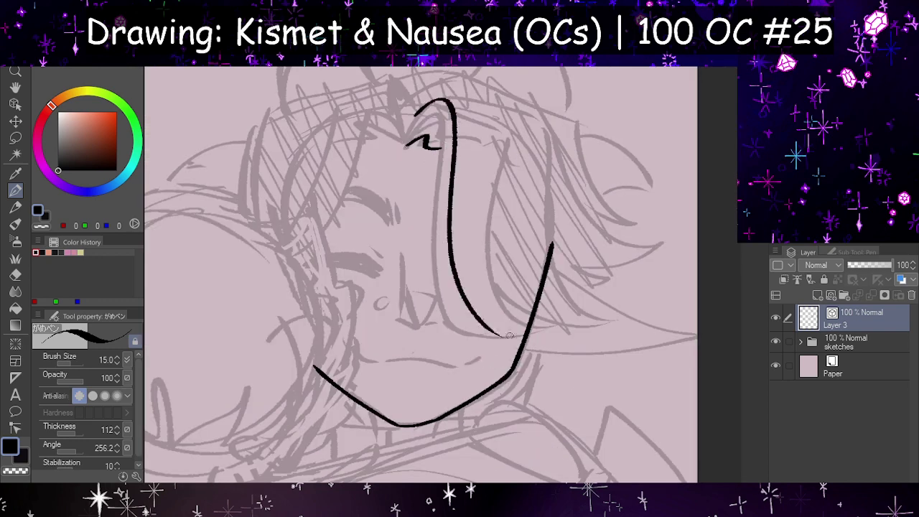
{"action": "key", "text": "ctrl+z"}
- Ink the fringe's inner edge as one long curve from above the zigzag strand to beyond the jawline
{"action": "scroll", "coordinate": [502, 268], "scroll_direction": "down", "scroll_amount": 3}
{"action": "scroll", "coordinate": [516, 266], "scroll_direction": "up", "scroll_amount": 5}
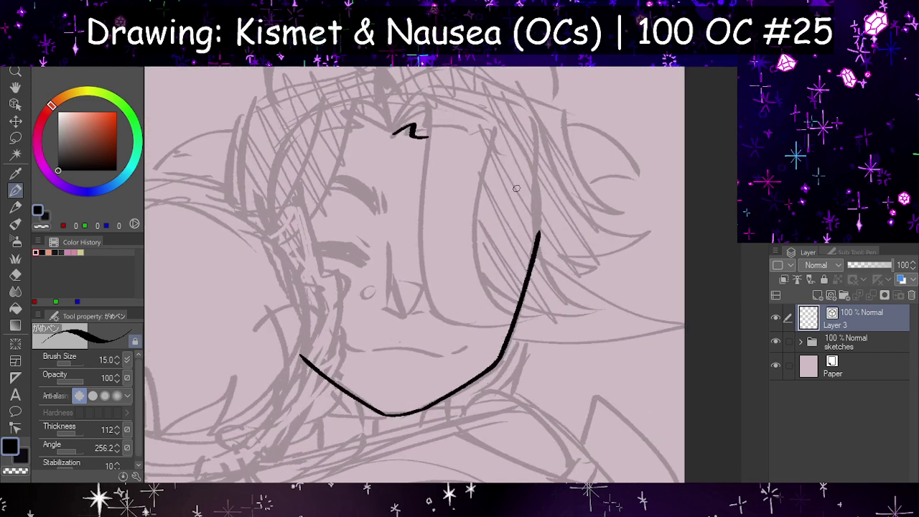
{"action": "mouse_move", "coordinate": [375, 94]}
{"action": "left_mouse_down"}
{"action": "mouse_move", "coordinate": [390, 255]}
{"action": "mouse_move", "coordinate": [505, 390]}
{"action": "left_mouse_up"}
{"action": "key", "text": "ctrl+z"}
{"action": "mouse_move", "coordinate": [374, 94]}
{"action": "left_mouse_down"}
{"action": "mouse_move", "coordinate": [393, 144]}
{"action": "mouse_move", "coordinate": [507, 280]}
{"action": "left_mouse_up"}
{"action": "key", "text": "ctrl+z"}
{"action": "left_click_drag", "start_coordinate": [373, 82], "coordinate": [550, 337]}
{"action": "key", "text": "ctrl+z"}
{"action": "left_click_drag", "start_coordinate": [381, 85], "coordinate": [554, 348]}
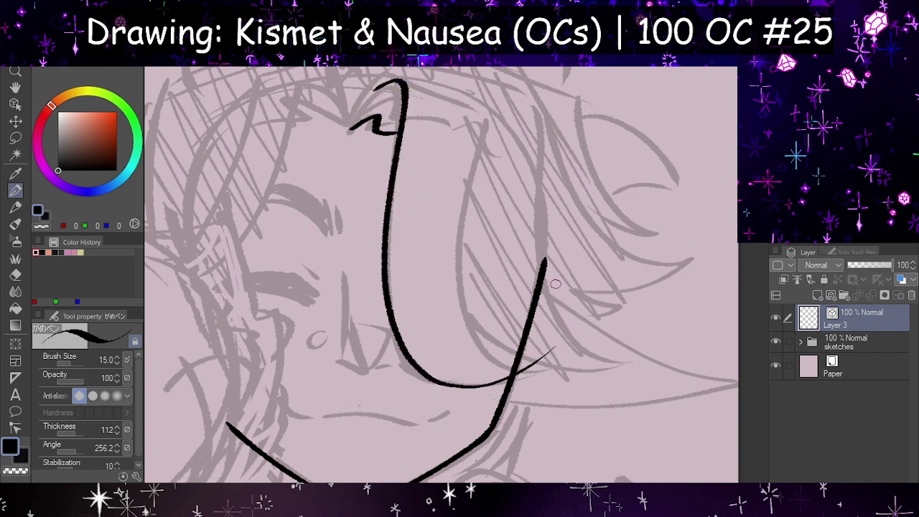
- Try to ink the fringe's outer edge with a curve from above the hairline down beside the inner edge
{"action": "left_click_drag", "start_coordinate": [371, 76], "coordinate": [474, 285]}
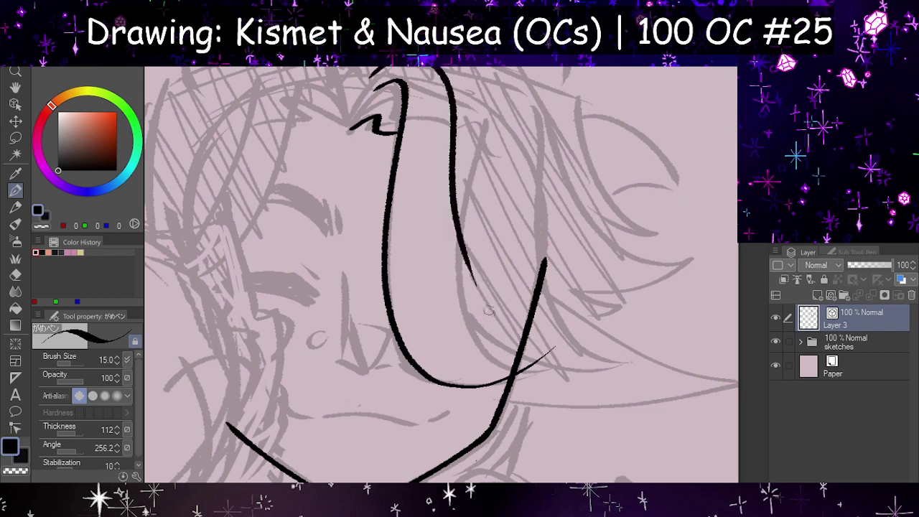
{"action": "key", "text": "h"}
{"action": "key", "text": "h"}
{"action": "key", "text": "ctrl+z"}
{"action": "scroll", "coordinate": [453, 273], "scroll_direction": "down", "scroll_amount": 2}
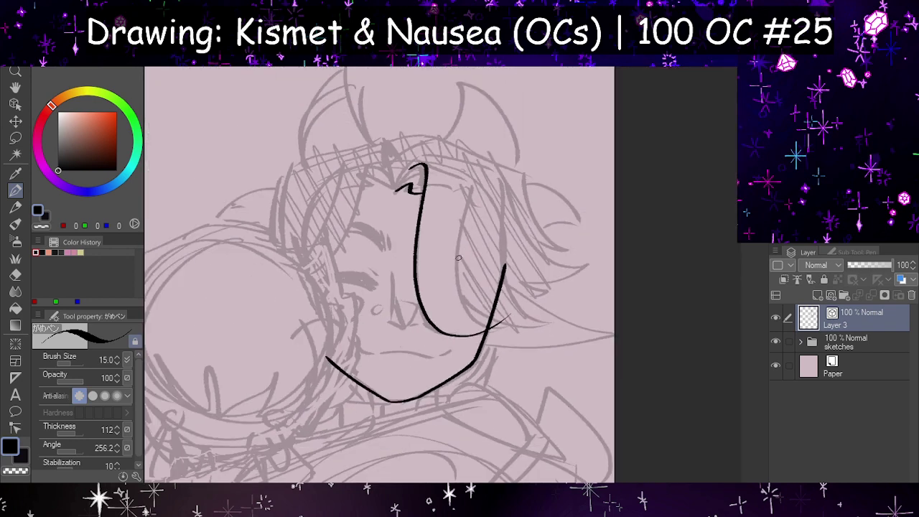
- Replace the fringe's inner edge with a curve starting at the zigzag strand's tip and ending near the jawline
{"action": "key", "text": "h"}
{"action": "key", "text": "h"}
{"action": "scroll", "coordinate": [559, 235], "scroll_direction": "up", "scroll_amount": 1}
{"action": "scroll", "coordinate": [559, 235], "scroll_direction": "up", "scroll_amount": 1}
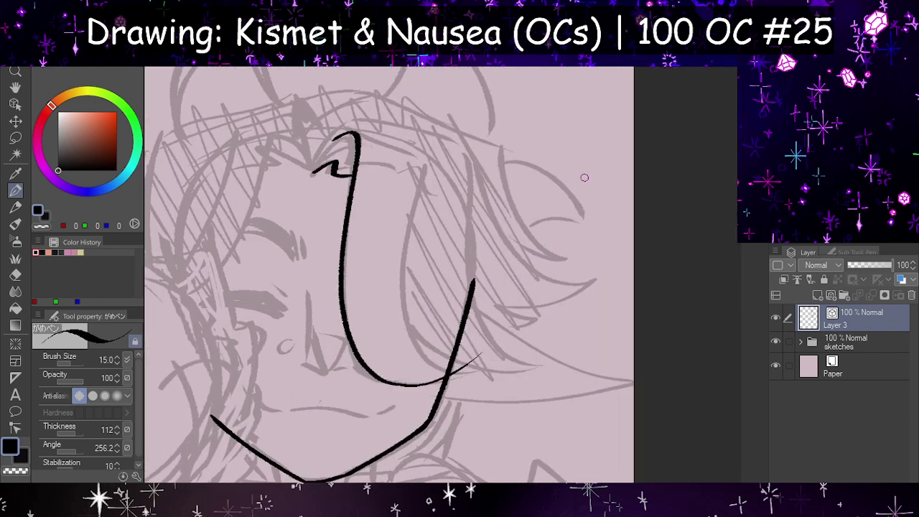
{"action": "key", "text": "ctrl+z"}
{"action": "left_click_drag", "start_coordinate": [316, 166], "coordinate": [422, 329]}
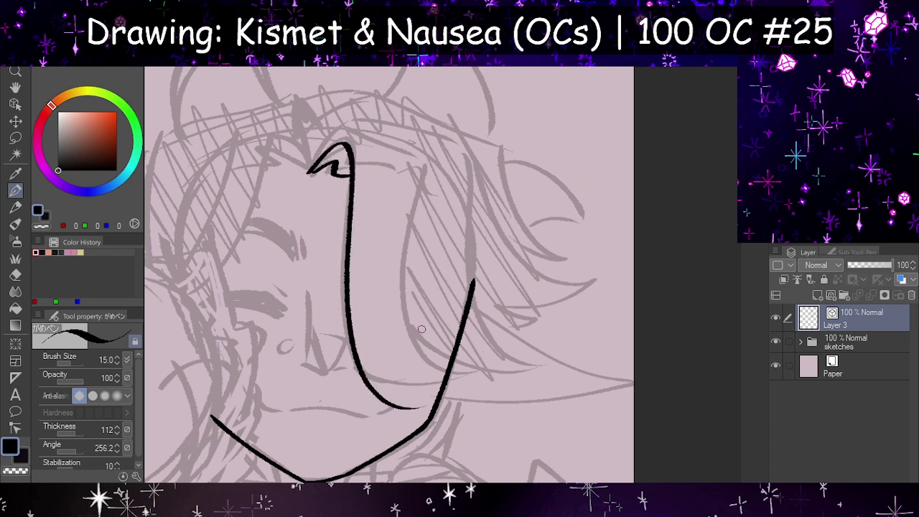
- Try repeated curves for the fringe's inner edge, from the zigzag strand down past the nose, undoing each one
{"action": "key", "text": "ctrl+z"}
{"action": "left_click_drag", "start_coordinate": [312, 173], "coordinate": [481, 361]}
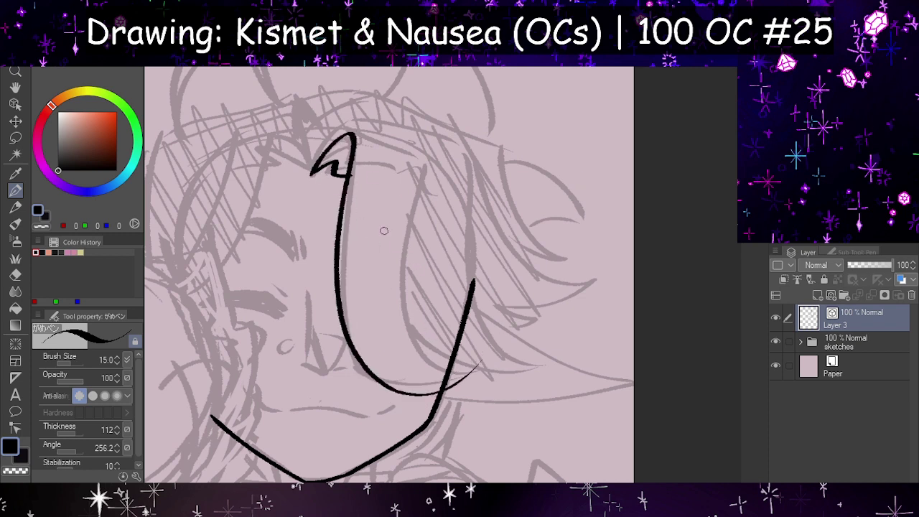
{"action": "key", "text": "ctrl+z"}
{"action": "mouse_move", "coordinate": [316, 168]}
{"action": "left_mouse_down"}
{"action": "mouse_move", "coordinate": [351, 173]}
{"action": "mouse_move", "coordinate": [478, 363]}
{"action": "mouse_move", "coordinate": [326, 145]}
{"action": "mouse_move", "coordinate": [431, 410]}
{"action": "left_mouse_up"}
{"action": "key", "text": "ctrl+z"}
{"action": "key", "text": "ctrl+z"}
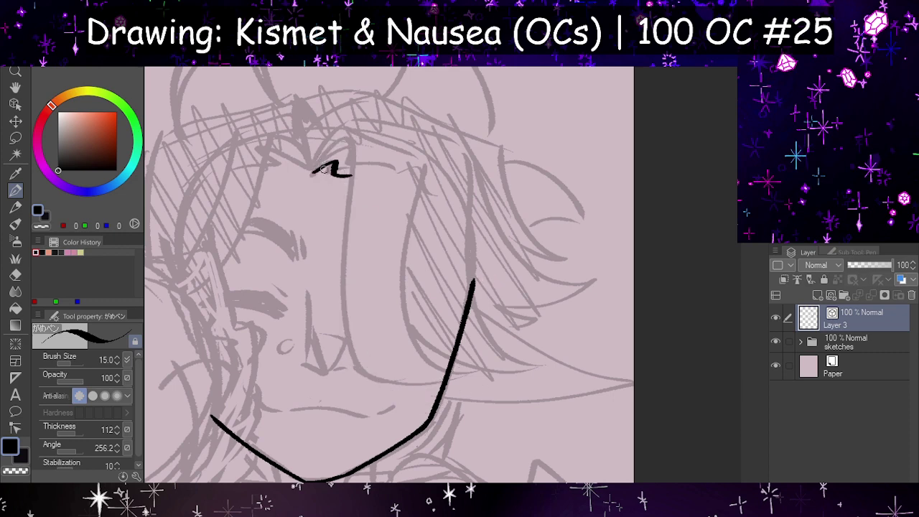
{"action": "mouse_move", "coordinate": [314, 173]}
{"action": "left_mouse_down"}
{"action": "mouse_move", "coordinate": [357, 147]}
{"action": "mouse_move", "coordinate": [466, 367]}
{"action": "left_mouse_up"}
{"action": "key", "text": "ctrl+z"}
{"action": "mouse_move", "coordinate": [310, 174]}
{"action": "left_mouse_down"}
{"action": "mouse_move", "coordinate": [360, 167]}
{"action": "mouse_move", "coordinate": [455, 293]}
{"action": "mouse_move", "coordinate": [352, 174]}
{"action": "mouse_move", "coordinate": [338, 338]}
{"action": "mouse_move", "coordinate": [410, 251]}
{"action": "left_mouse_up"}
{"action": "key", "text": "ctrl+z"}
{"action": "key", "text": "ctrl+z"}
{"action": "mouse_move", "coordinate": [313, 172]}
{"action": "left_mouse_down"}
{"action": "mouse_move", "coordinate": [338, 144]}
{"action": "mouse_move", "coordinate": [491, 376]}
{"action": "mouse_move", "coordinate": [496, 296]}
{"action": "left_mouse_up"}
{"action": "key", "text": "ctrl+z"}
{"action": "left_click_drag", "start_coordinate": [310, 173], "coordinate": [467, 355]}
{"action": "key", "text": "ctrl+z"}
{"action": "left_click_drag", "start_coordinate": [313, 172], "coordinate": [458, 368]}
{"action": "key", "text": "ctrl+z"}
{"action": "mouse_move", "coordinate": [315, 172]}
{"action": "left_mouse_down"}
{"action": "mouse_move", "coordinate": [343, 144]}
{"action": "mouse_move", "coordinate": [474, 359]}
{"action": "left_mouse_up"}
{"action": "key", "text": "ctrl+z"}
{"action": "mouse_move", "coordinate": [313, 171]}
{"action": "left_mouse_down"}
{"action": "mouse_move", "coordinate": [351, 174]}
{"action": "mouse_move", "coordinate": [471, 290]}
{"action": "left_mouse_up"}
{"action": "key", "text": "ctrl+z"}
- Ink the fringe's inner edge as one long curve from the zigzag strand, down beside the nose and past the jawline
{"action": "mouse_move", "coordinate": [313, 171]}
{"action": "left_mouse_down"}
{"action": "mouse_move", "coordinate": [320, 162]}
{"action": "mouse_move", "coordinate": [448, 325]}
{"action": "left_mouse_up"}
{"action": "key", "text": "ctrl+z"}
{"action": "mouse_move", "coordinate": [320, 163]}
{"action": "left_mouse_down"}
{"action": "mouse_move", "coordinate": [375, 382]}
{"action": "mouse_move", "coordinate": [467, 377]}
{"action": "left_mouse_up"}
- Try the fringe's upper outline and outer edge from the hairline peak toward the jawline, undoing these strokes
{"action": "mouse_move", "coordinate": [313, 171]}
{"action": "left_mouse_down"}
{"action": "mouse_move", "coordinate": [342, 124]}
{"action": "mouse_move", "coordinate": [428, 156]}
{"action": "left_mouse_up"}
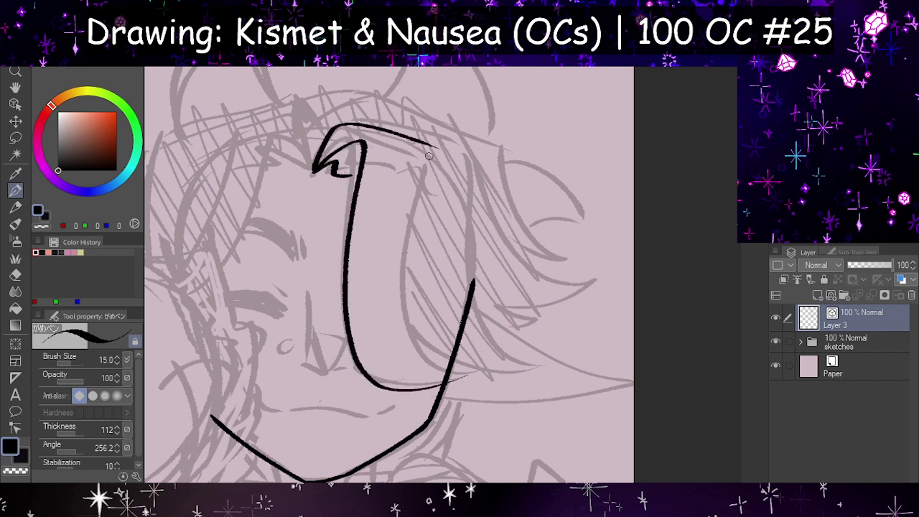
{"action": "key", "text": "h"}
{"action": "key", "text": "h"}
{"action": "key", "text": "ctrl+z"}
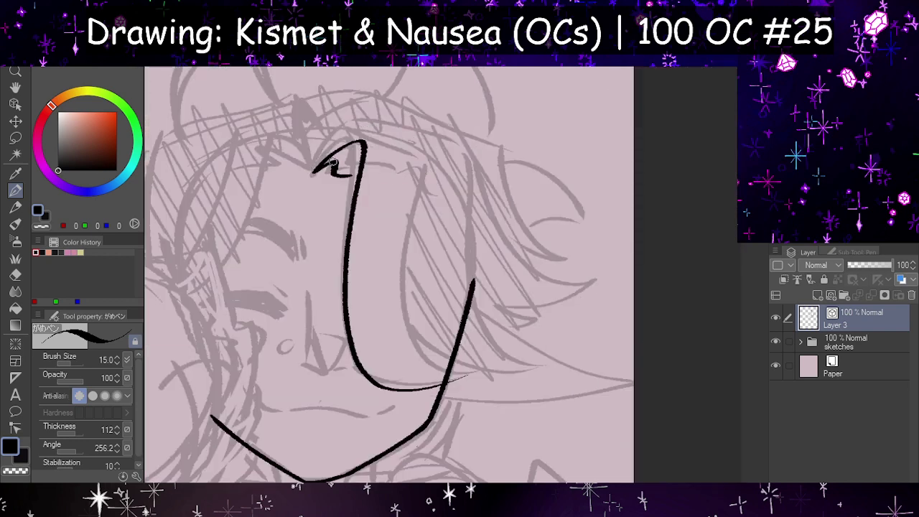
{"action": "mouse_move", "coordinate": [311, 163]}
{"action": "left_mouse_down"}
{"action": "mouse_move", "coordinate": [477, 181]}
{"action": "mouse_move", "coordinate": [468, 430]}
{"action": "left_mouse_up"}
{"action": "key", "text": "ctrl+z"}
{"action": "left_click_drag", "start_coordinate": [432, 164], "coordinate": [506, 353]}
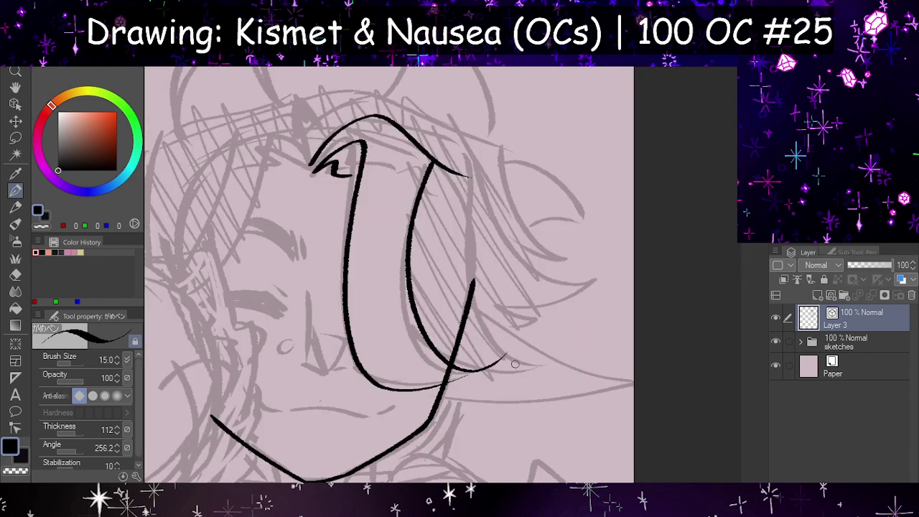
{"action": "key", "text": "ctrl+z"}
{"action": "key", "text": "ctrl+z"}
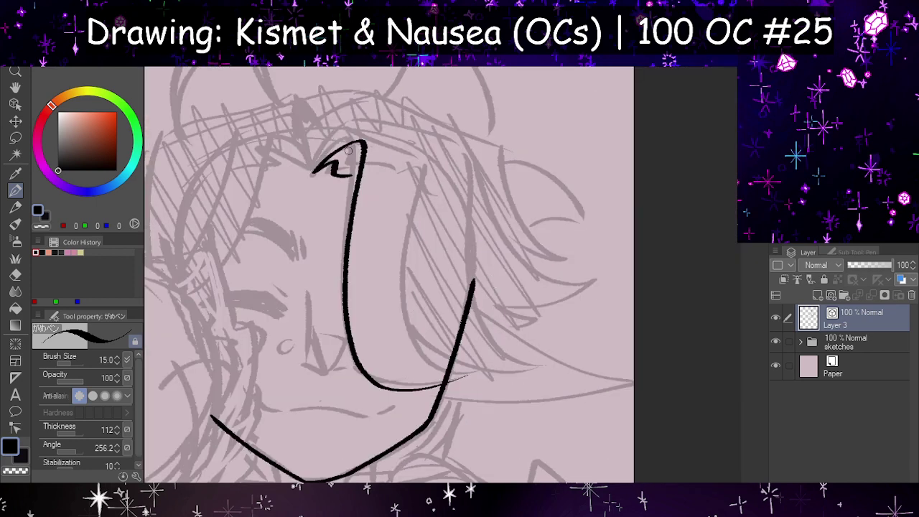
- Ink the fringe's pointed upper outline from the hairline peak, and its outer edge curving down past the jawline
{"action": "mouse_move", "coordinate": [313, 170]}
{"action": "left_mouse_down"}
{"action": "mouse_move", "coordinate": [359, 119]}
{"action": "mouse_move", "coordinate": [438, 162]}
{"action": "mouse_move", "coordinate": [506, 383]}
{"action": "left_mouse_up"}
{"action": "key", "text": "ctrl+z"}
{"action": "mouse_move", "coordinate": [440, 164]}
{"action": "left_mouse_down"}
{"action": "mouse_move", "coordinate": [434, 184]}
{"action": "mouse_move", "coordinate": [496, 363]}
{"action": "left_mouse_up"}
- Close the fringe's lower tip with a short stroke joining its outer edge to its inner edge
{"action": "key", "text": "h"}
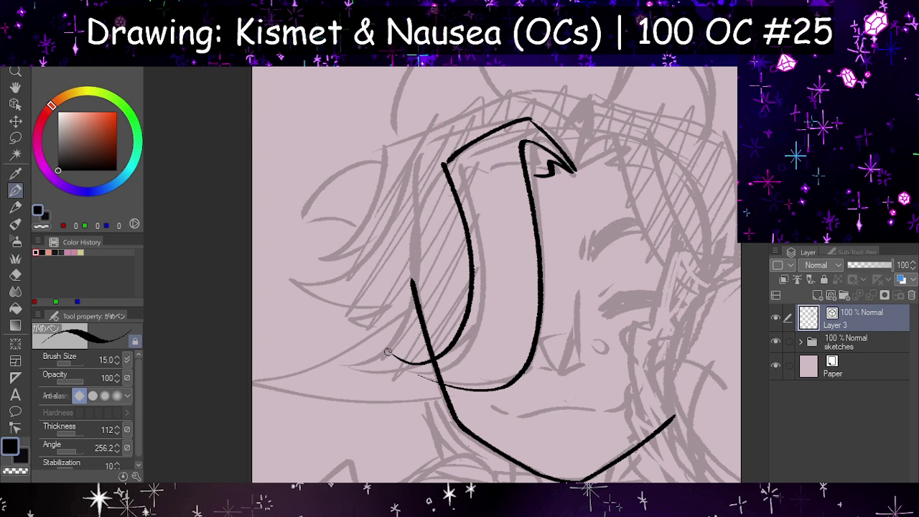
{"action": "left_click_drag", "start_coordinate": [435, 384], "coordinate": [470, 393]}
{"action": "key", "text": "h"}
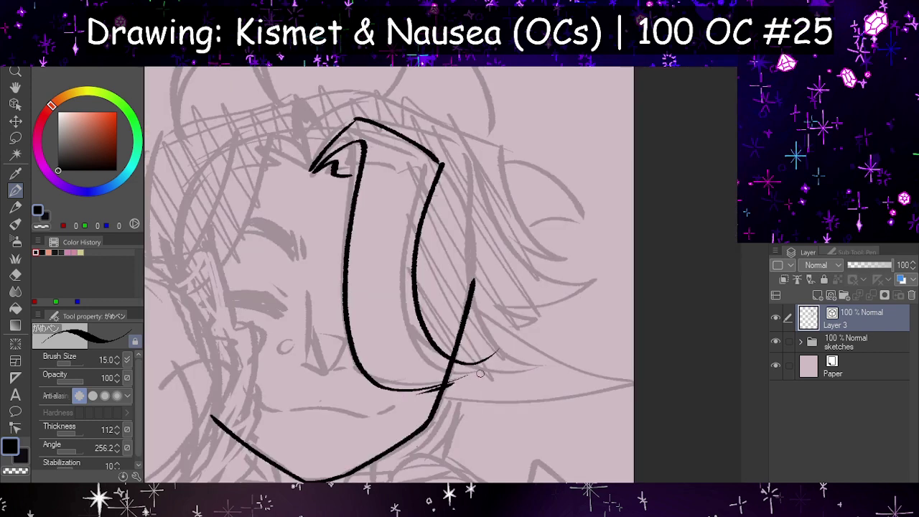
{"action": "key", "text": "ctrl+z"}
{"action": "left_click_drag", "start_coordinate": [497, 351], "coordinate": [389, 392]}
{"action": "key", "text": "ctrl+z"}
{"action": "left_click_drag", "start_coordinate": [497, 353], "coordinate": [449, 376]}
{"action": "key", "text": "h"}
{"action": "key", "text": "h"}
- Ink a second hair strand behind the fringe, curving down to a point, with an underside running from the jawline
{"action": "mouse_move", "coordinate": [472, 185]}
{"action": "left_mouse_down"}
{"action": "mouse_move", "coordinate": [474, 208]}
{"action": "mouse_move", "coordinate": [550, 359]}
{"action": "left_mouse_up"}
{"action": "left_click_drag", "start_coordinate": [442, 387], "coordinate": [549, 357]}
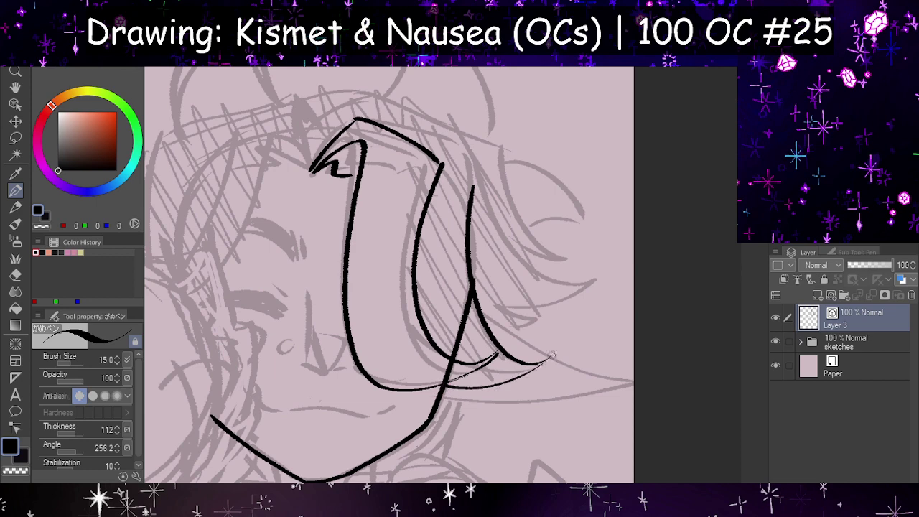
{"action": "key", "text": "h"}
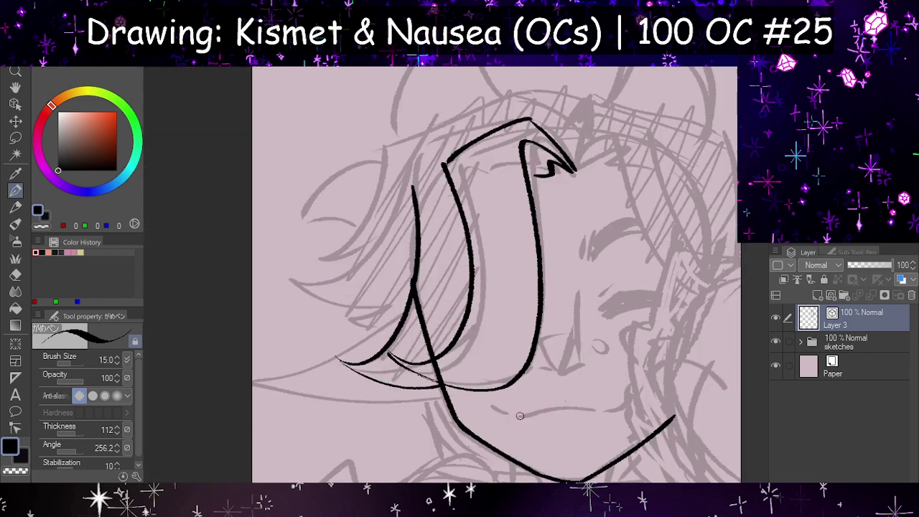
{"action": "key", "text": "h"}
{"action": "key", "text": "ctrl+z"}
{"action": "mouse_move", "coordinate": [435, 392]}
{"action": "left_mouse_down"}
{"action": "mouse_move", "coordinate": [509, 376]}
{"action": "mouse_move", "coordinate": [564, 347]}
{"action": "left_mouse_up"}
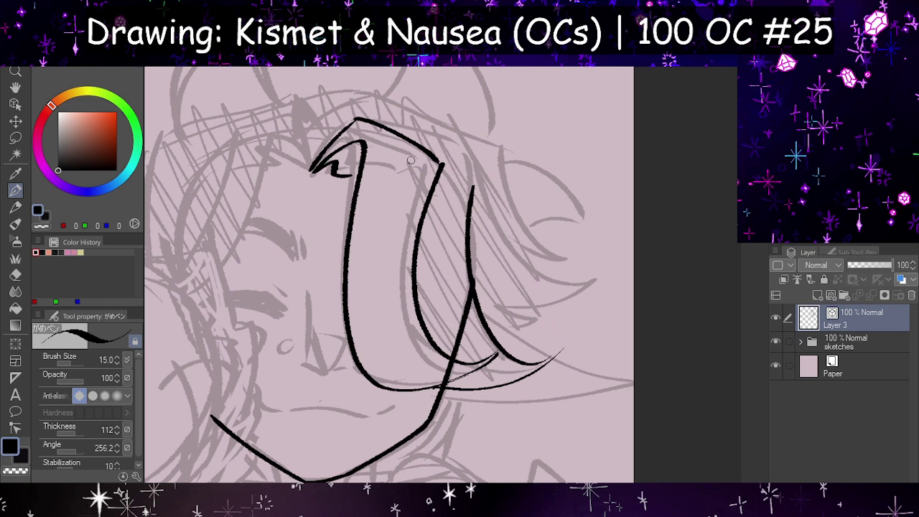
- Ink the second strand's top from the fringe's upper outline, bending down to the strand's upper end
{"action": "key", "text": "h"}
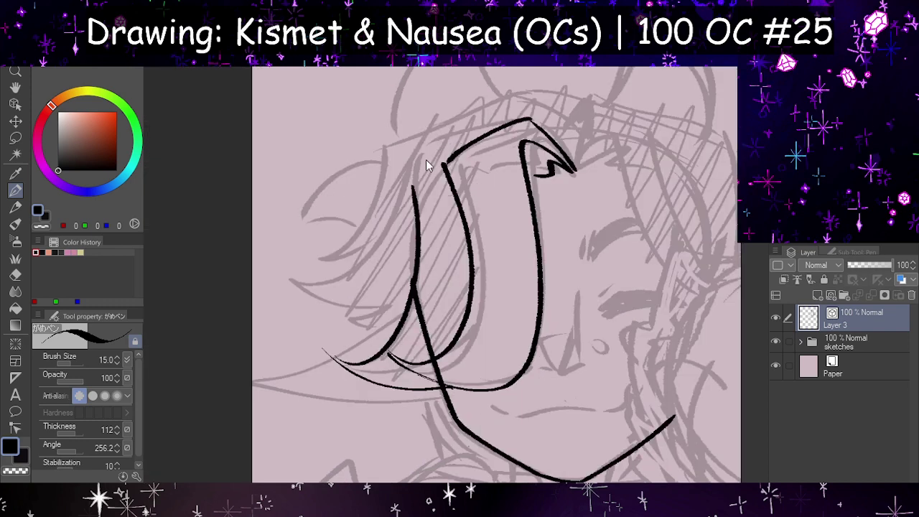
{"action": "mouse_move", "coordinate": [411, 185]}
{"action": "left_mouse_down"}
{"action": "mouse_move", "coordinate": [478, 134]}
{"action": "mouse_move", "coordinate": [430, 132]}
{"action": "mouse_move", "coordinate": [415, 184]}
{"action": "left_mouse_up"}
{"action": "key", "text": "ctrl+z"}
{"action": "key", "text": "ctrl+z"}
{"action": "left_click_drag", "start_coordinate": [496, 124], "coordinate": [417, 182]}
{"action": "key", "text": "ctrl+z"}
{"action": "mouse_move", "coordinate": [494, 123]}
{"action": "left_mouse_down"}
{"action": "mouse_move", "coordinate": [412, 169]}
{"action": "mouse_move", "coordinate": [421, 197]}
{"action": "left_mouse_up"}
{"action": "key", "text": "h"}
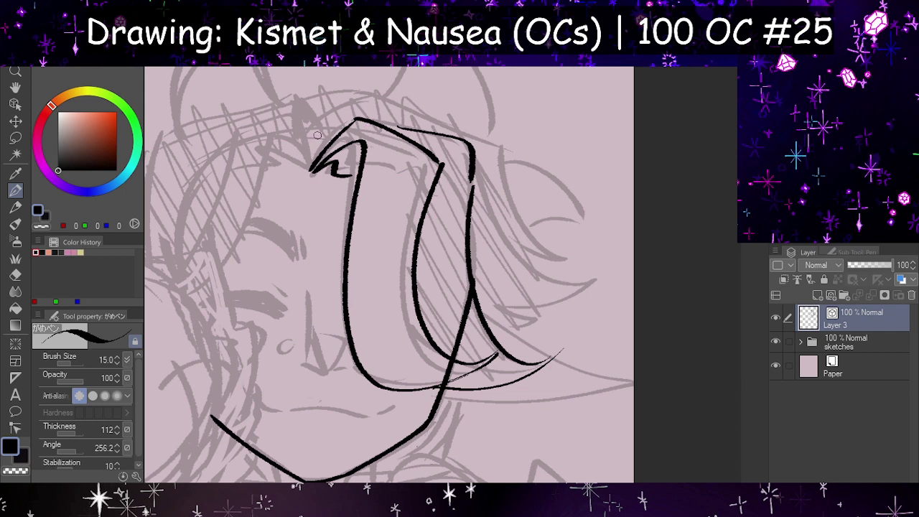
- Ink the outer hair outline from above the hairline peak across the head and down through the pointed side spikes
{"action": "mouse_move", "coordinate": [316, 115]}
{"action": "left_mouse_down"}
{"action": "mouse_move", "coordinate": [384, 92]}
{"action": "mouse_move", "coordinate": [516, 155]}
{"action": "left_mouse_up"}
{"action": "key", "text": "ctrl+z"}
{"action": "key", "text": "ctrl+z"}
{"action": "mouse_move", "coordinate": [317, 118]}
{"action": "left_mouse_down"}
{"action": "mouse_move", "coordinate": [535, 142]}
{"action": "mouse_move", "coordinate": [503, 154]}
{"action": "mouse_move", "coordinate": [584, 271]}
{"action": "mouse_move", "coordinate": [535, 282]}
{"action": "left_mouse_up"}
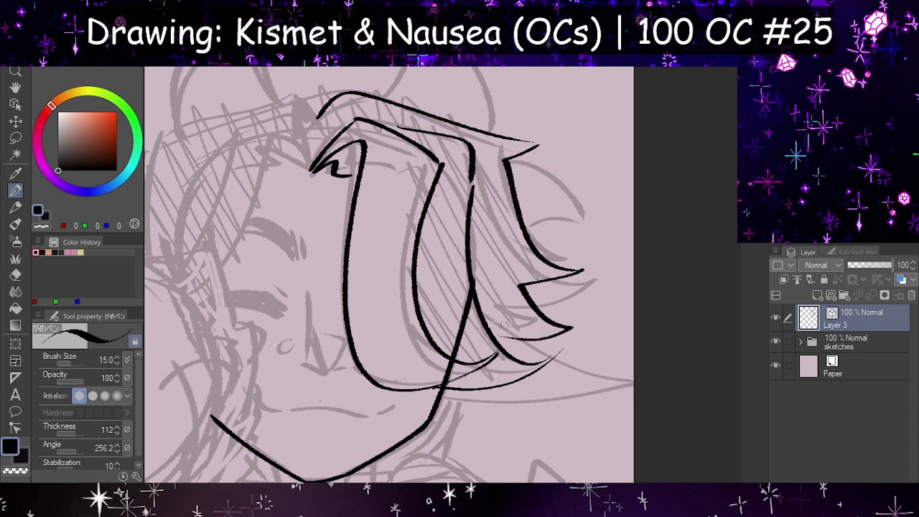
{"action": "key", "text": "h"}
{"action": "key", "text": "h"}
- Ink the long lowest hair spike with an upper edge from the second strand and a lower edge from the jawline
{"action": "left_click_drag", "start_coordinate": [490, 334], "coordinate": [532, 336]}
{"action": "key", "text": "ctrl+z"}
{"action": "mouse_move", "coordinate": [477, 313]}
{"action": "left_mouse_down"}
{"action": "mouse_move", "coordinate": [560, 362]}
{"action": "mouse_move", "coordinate": [633, 386]}
{"action": "left_mouse_up"}
{"action": "mouse_move", "coordinate": [439, 395]}
{"action": "left_mouse_down"}
{"action": "mouse_move", "coordinate": [573, 396]}
{"action": "mouse_move", "coordinate": [667, 380]}
{"action": "left_mouse_up"}
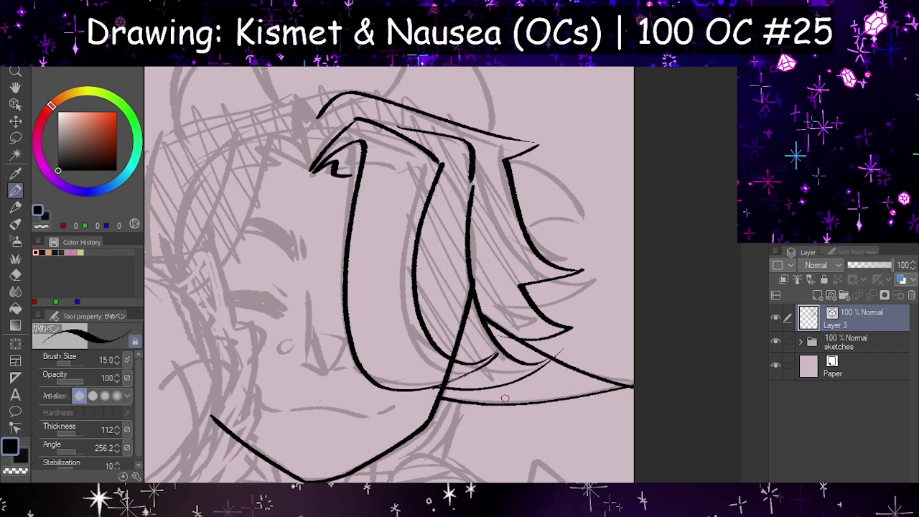
{"action": "key", "text": "h"}
{"action": "key", "text": "h"}
- Erase the part of the jawline that crosses the fringe, using the Hard eraser with vector erasing
{"action": "left_click", "coordinate": [16, 275]}
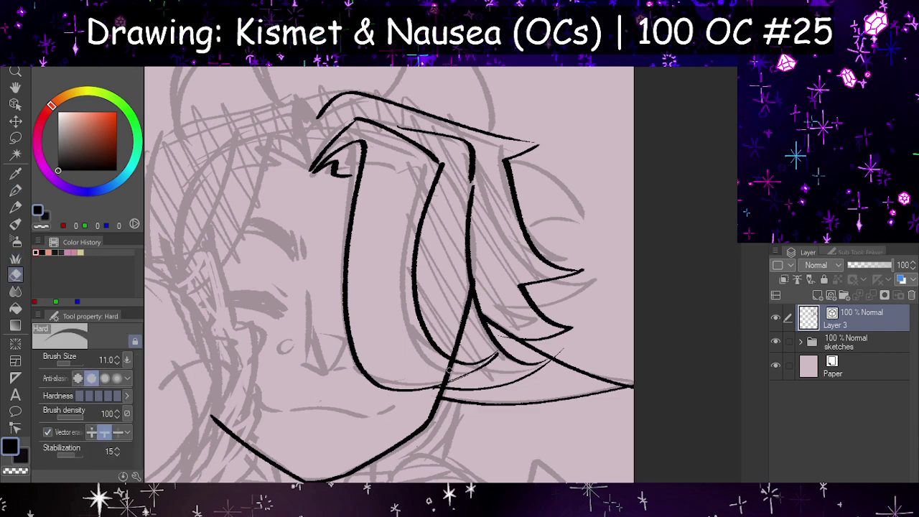
{"action": "left_click_drag", "start_coordinate": [448, 371], "coordinate": [468, 326]}
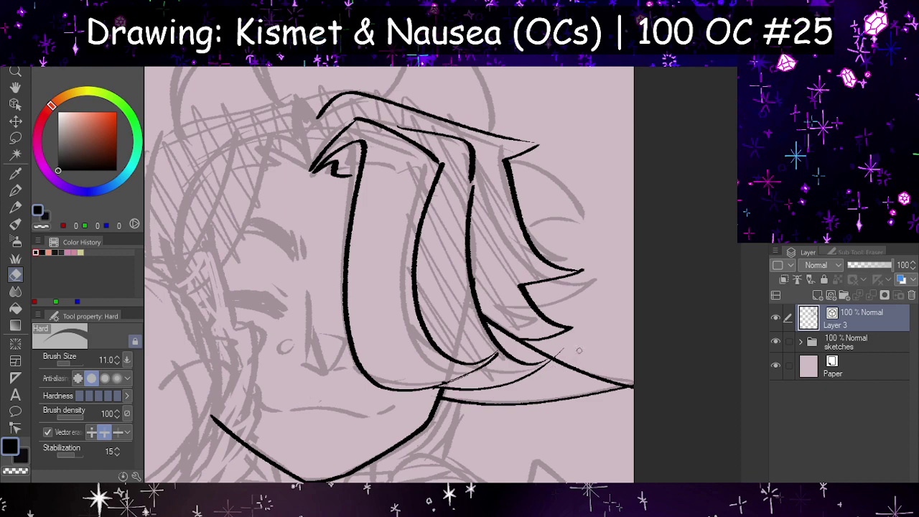
{"action": "scroll", "coordinate": [499, 213], "scroll_direction": "down", "scroll_amount": 2}
{"action": "key", "text": "h"}
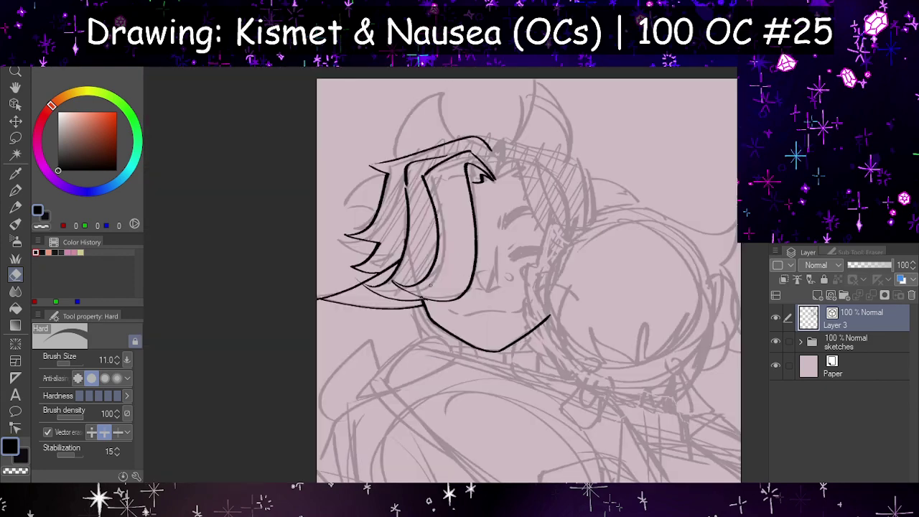
{"action": "key", "text": "h"}
- Disable vector erasing and erase the rough underside of the fringe's tip and the second strand's stray tail
{"action": "scroll", "coordinate": [540, 255], "scroll_direction": "up", "scroll_amount": 5}
{"action": "scroll", "coordinate": [429, 416], "scroll_direction": "up", "scroll_amount": 3}
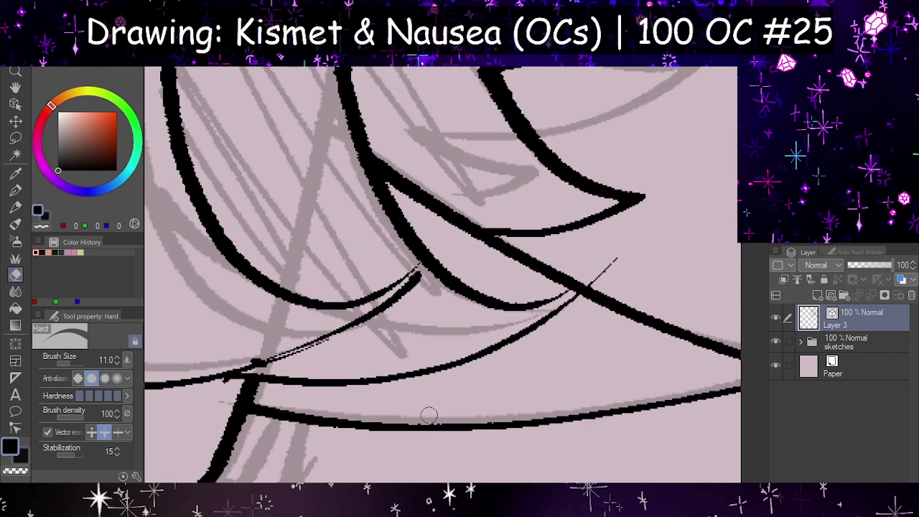
{"action": "scroll", "coordinate": [445, 304], "scroll_direction": "down", "scroll_amount": 2}
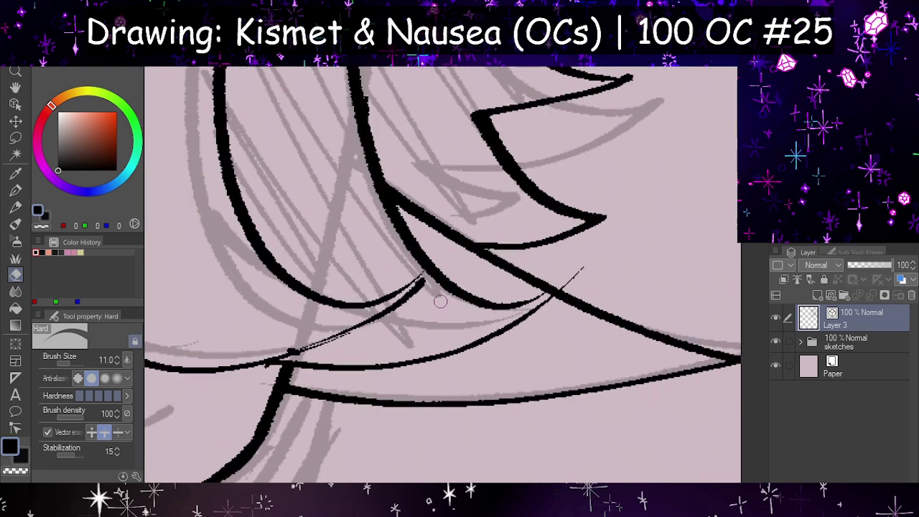
{"action": "left_click", "coordinate": [49, 432]}
{"action": "key", "text": "h"}
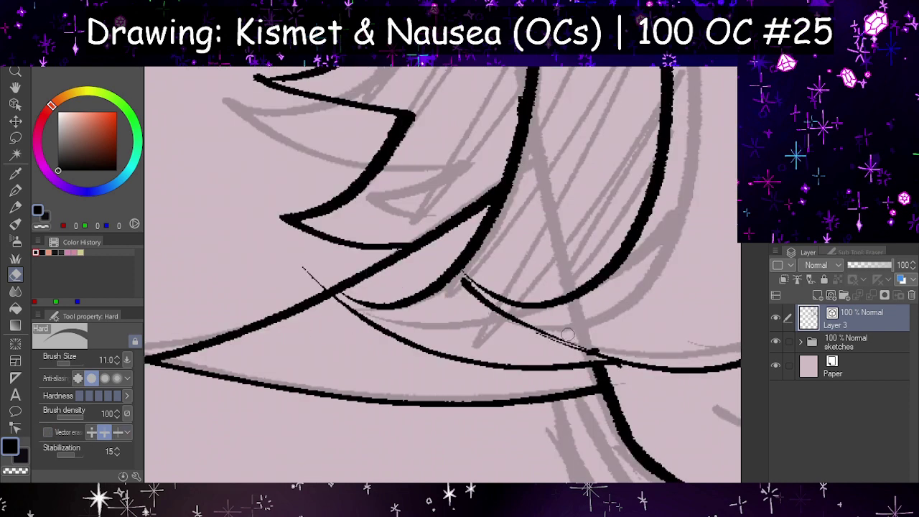
{"action": "left_click_drag", "start_coordinate": [586, 350], "coordinate": [629, 364]}
{"action": "mouse_move", "coordinate": [465, 281]}
{"action": "left_mouse_down"}
{"action": "mouse_move", "coordinate": [475, 300]}
{"action": "mouse_move", "coordinate": [522, 328]}
{"action": "mouse_move", "coordinate": [465, 281]}
{"action": "mouse_move", "coordinate": [486, 308]}
{"action": "mouse_move", "coordinate": [554, 335]}
{"action": "mouse_move", "coordinate": [483, 306]}
{"action": "mouse_move", "coordinate": [476, 292]}
{"action": "mouse_move", "coordinate": [615, 352]}
{"action": "mouse_move", "coordinate": [551, 335]}
{"action": "mouse_move", "coordinate": [636, 377]}
{"action": "left_mouse_up"}
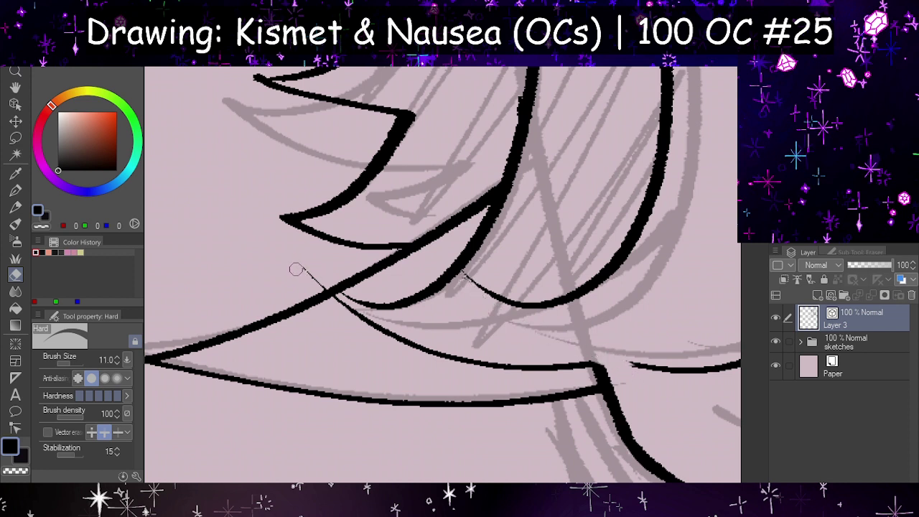
{"action": "left_click_drag", "start_coordinate": [296, 269], "coordinate": [335, 298]}
- Redraw the second strand's tip with a short pen stroke crossing the long spike's upper edge
{"action": "left_click", "coordinate": [16, 191]}
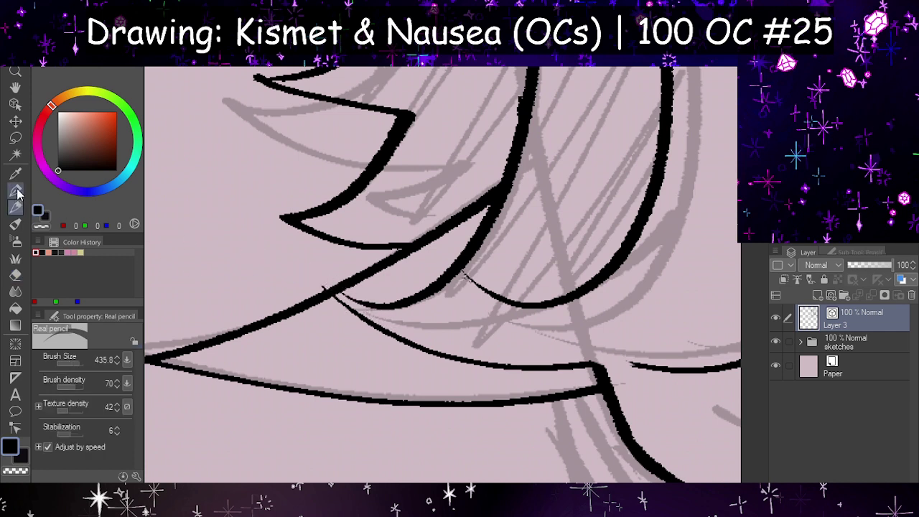
{"action": "left_click", "coordinate": [15, 191]}
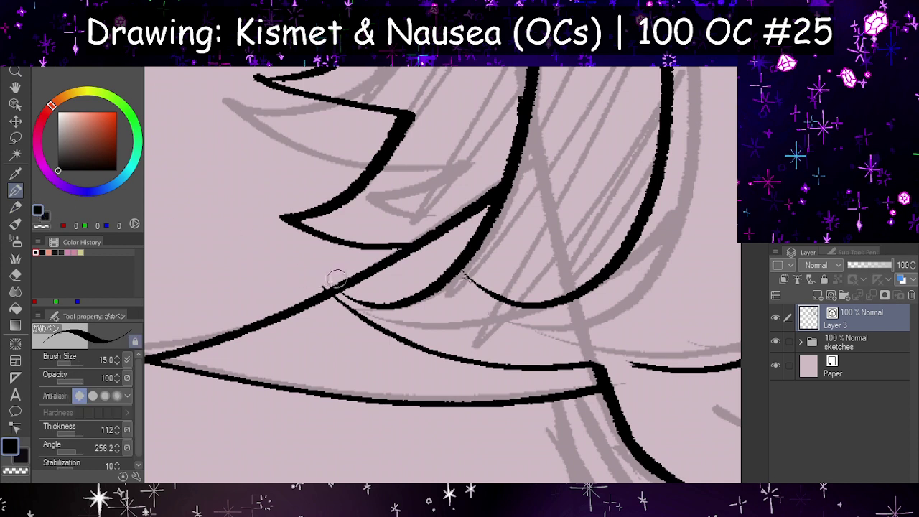
{"action": "left_click_drag", "start_coordinate": [316, 277], "coordinate": [376, 310]}
{"action": "key", "text": "ctrl+z"}
{"action": "left_click_drag", "start_coordinate": [315, 278], "coordinate": [368, 308]}
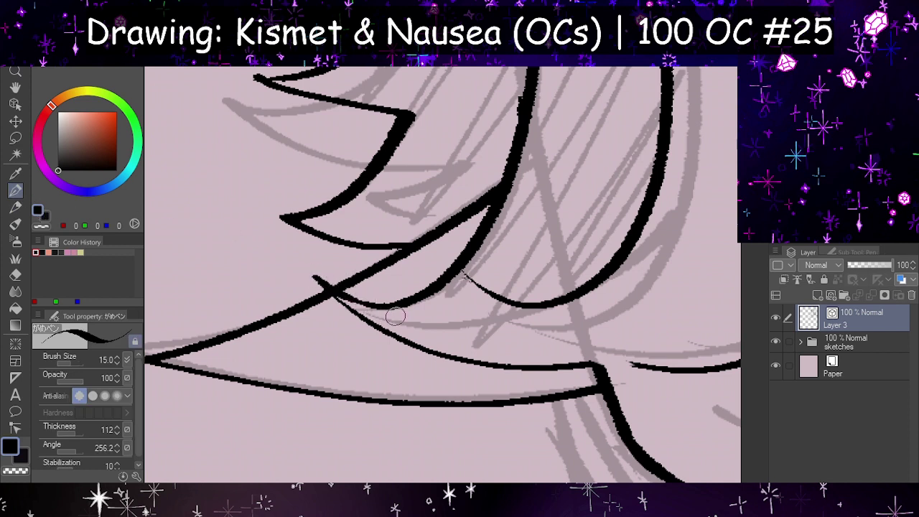
- Redraw the underside of the fringe's tip as a clean curve joining the inner edge's lower line
{"action": "left_click_drag", "start_coordinate": [464, 276], "coordinate": [691, 374]}
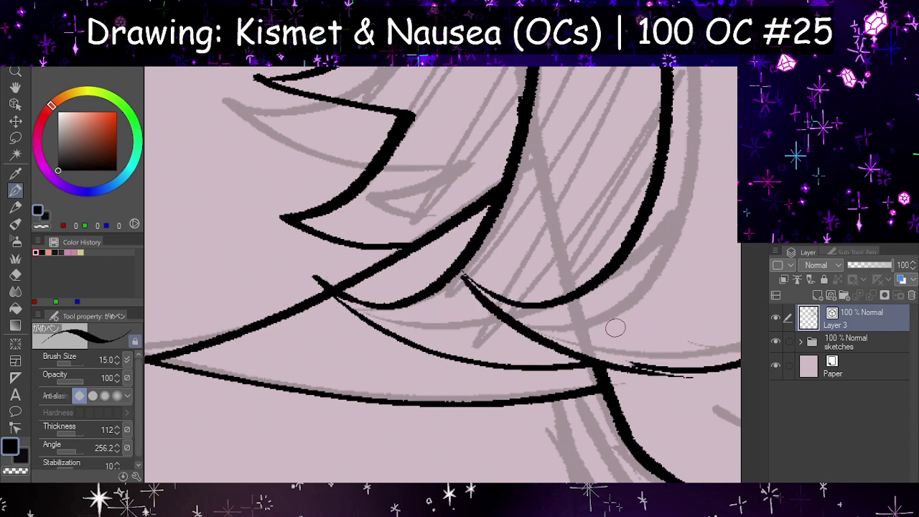
{"action": "key", "text": "ctrl+z"}
{"action": "mouse_move", "coordinate": [463, 276]}
{"action": "left_mouse_down"}
{"action": "mouse_move", "coordinate": [588, 358]}
{"action": "mouse_move", "coordinate": [679, 374]}
{"action": "left_mouse_up"}
{"action": "key", "text": "ctrl+z"}
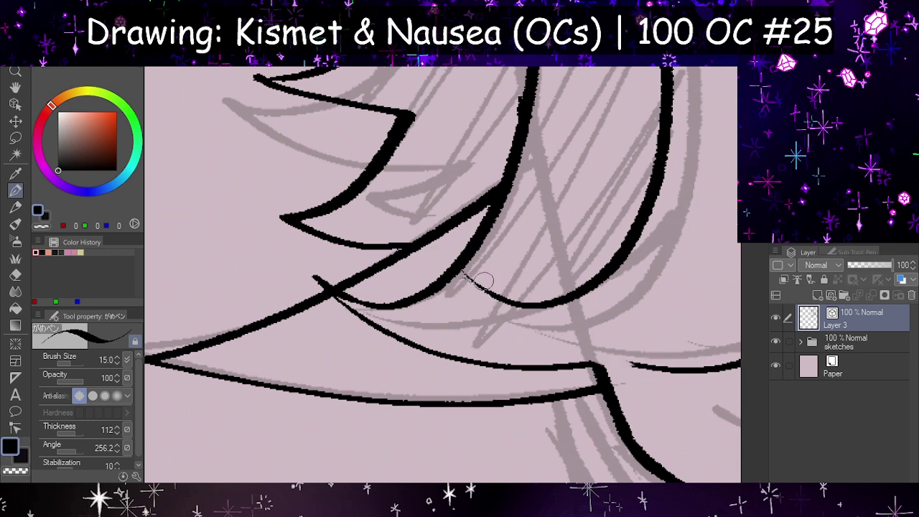
{"action": "mouse_move", "coordinate": [464, 276]}
{"action": "left_mouse_down"}
{"action": "mouse_move", "coordinate": [614, 356]}
{"action": "mouse_move", "coordinate": [682, 366]}
{"action": "left_mouse_up"}
{"action": "key", "text": "ctrl+z"}
{"action": "left_click_drag", "start_coordinate": [465, 276], "coordinate": [686, 364]}
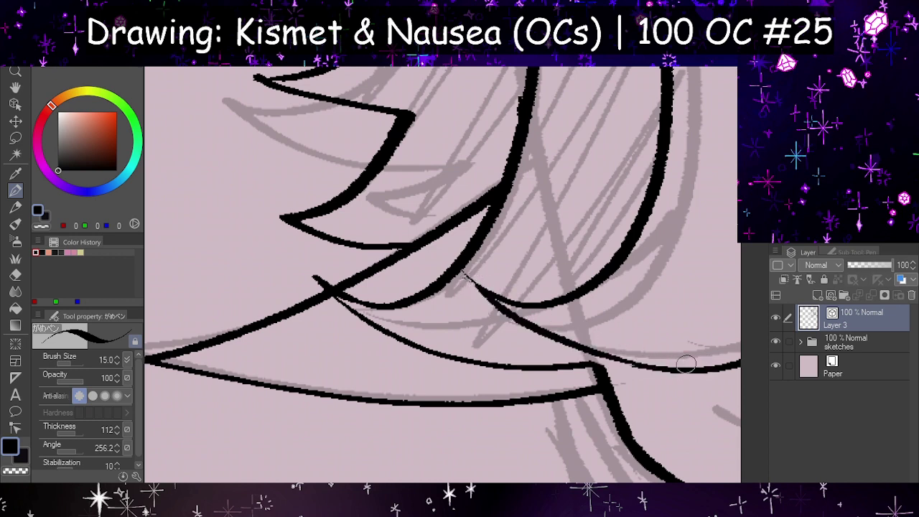
{"action": "key", "text": "h"}
{"action": "key", "text": "h"}
- Erase the leftover tail at the fringe's tip and turn off the Hard eraser's anti-aliasing
{"action": "left_click", "coordinate": [15, 274]}
{"action": "left_click_drag", "start_coordinate": [477, 280], "coordinate": [464, 273]}
{"action": "key", "text": "h"}
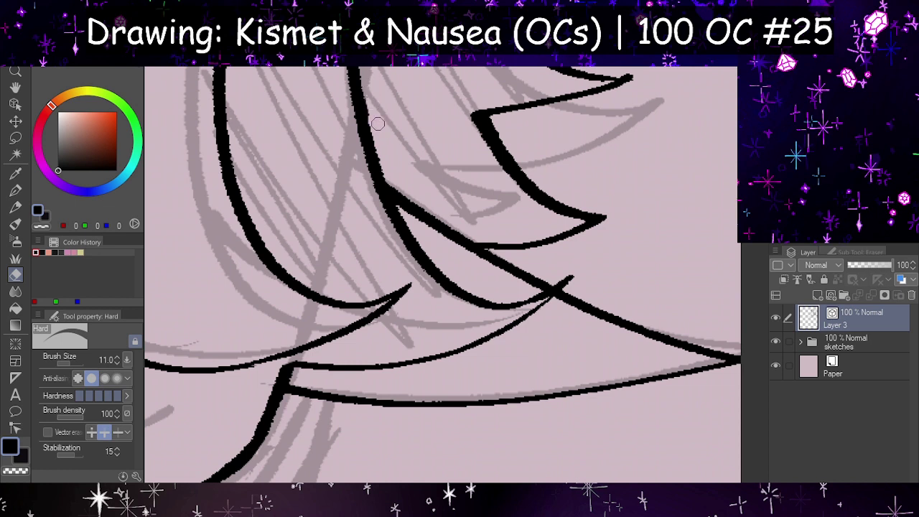
{"action": "left_click", "coordinate": [78, 379]}
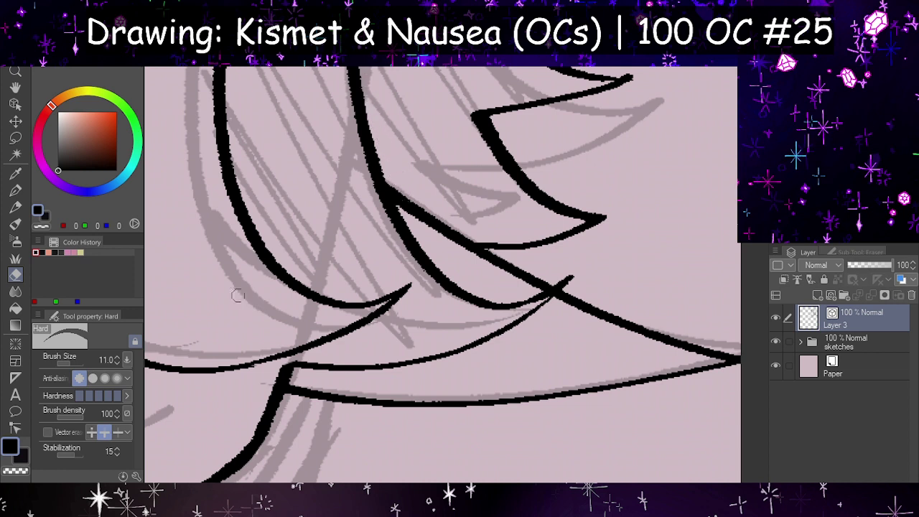
- Connect the fringe's lower edge to the top of the jawline with a short pen stroke
{"action": "left_click", "coordinate": [15, 191]}
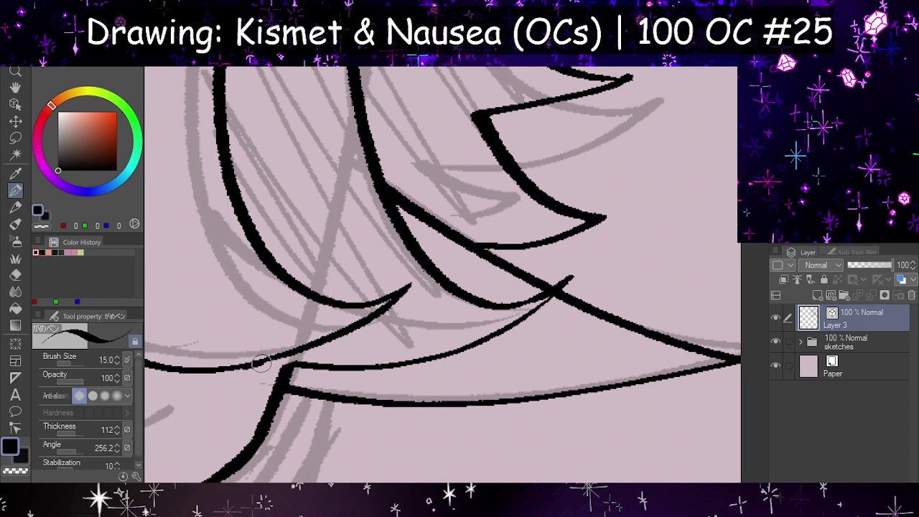
{"action": "left_click_drag", "start_coordinate": [260, 364], "coordinate": [291, 365]}
{"action": "key", "text": "ctrl+z"}
{"action": "left_click_drag", "start_coordinate": [250, 365], "coordinate": [291, 366]}
{"action": "key", "text": "h"}
{"action": "key", "text": "h"}
- Ink the hairline opposite the fringe, rising from the hairline peak and curving down past the eyebrow to the temple
{"action": "scroll", "coordinate": [446, 285], "scroll_direction": "down", "scroll_amount": 2}
{"action": "scroll", "coordinate": [589, 316], "scroll_direction": "down", "scroll_amount": 2}
{"action": "scroll", "coordinate": [557, 295], "scroll_direction": "down", "scroll_amount": 3}
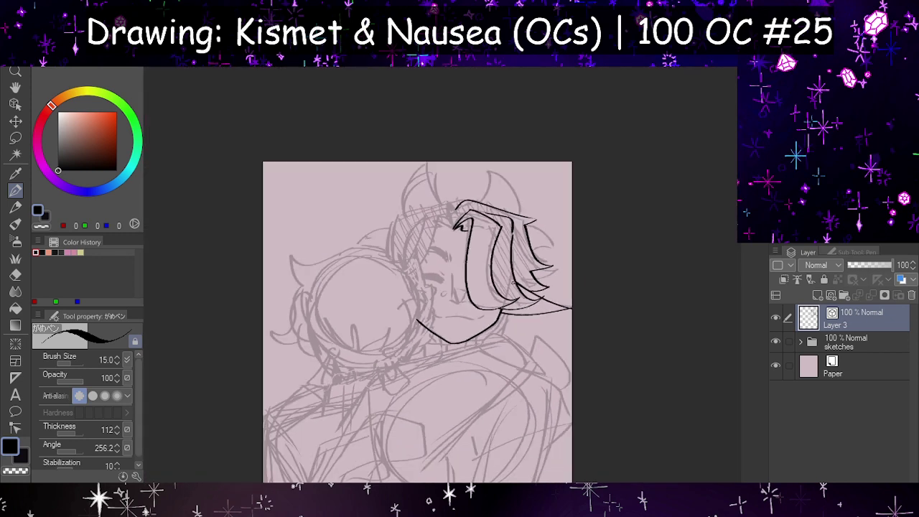
{"action": "scroll", "coordinate": [505, 316], "scroll_direction": "up", "scroll_amount": 2}
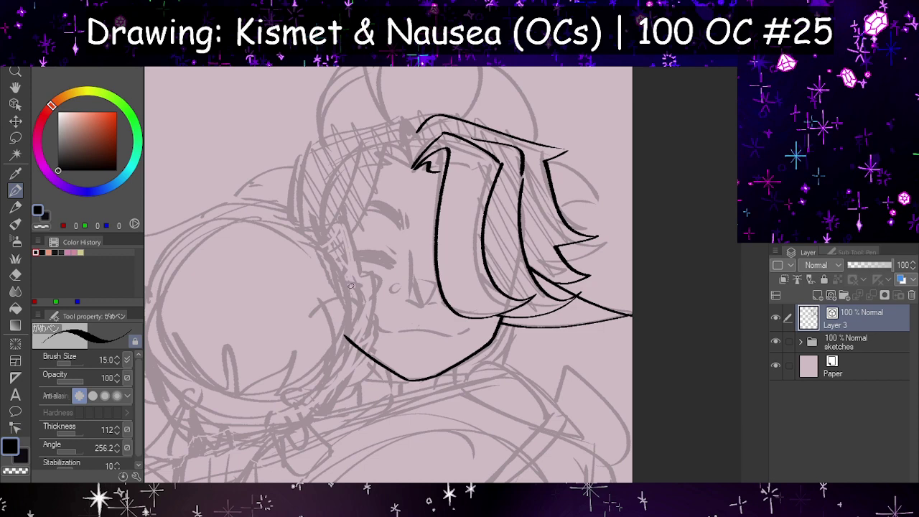
{"action": "scroll", "coordinate": [441, 225], "scroll_direction": "up", "scroll_amount": 3}
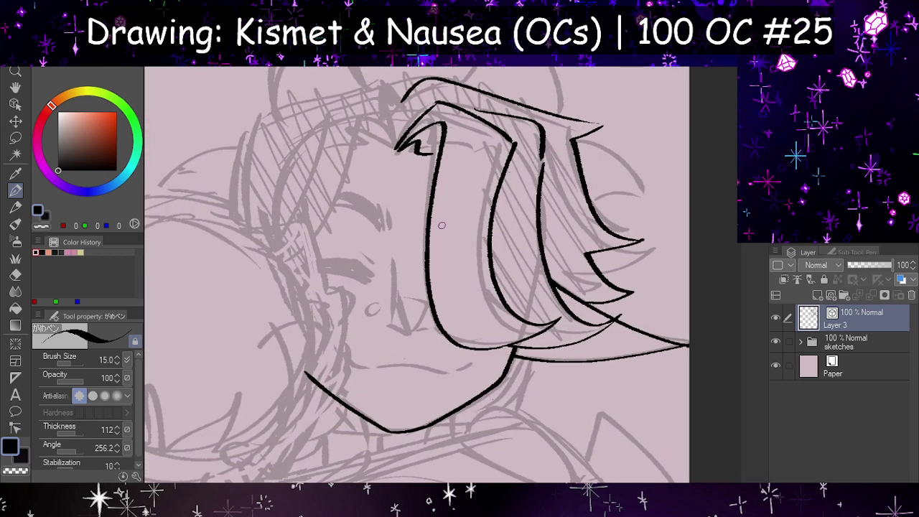
{"action": "mouse_move", "coordinate": [397, 148]}
{"action": "left_mouse_down"}
{"action": "mouse_move", "coordinate": [373, 122]}
{"action": "mouse_move", "coordinate": [304, 267]}
{"action": "left_mouse_up"}
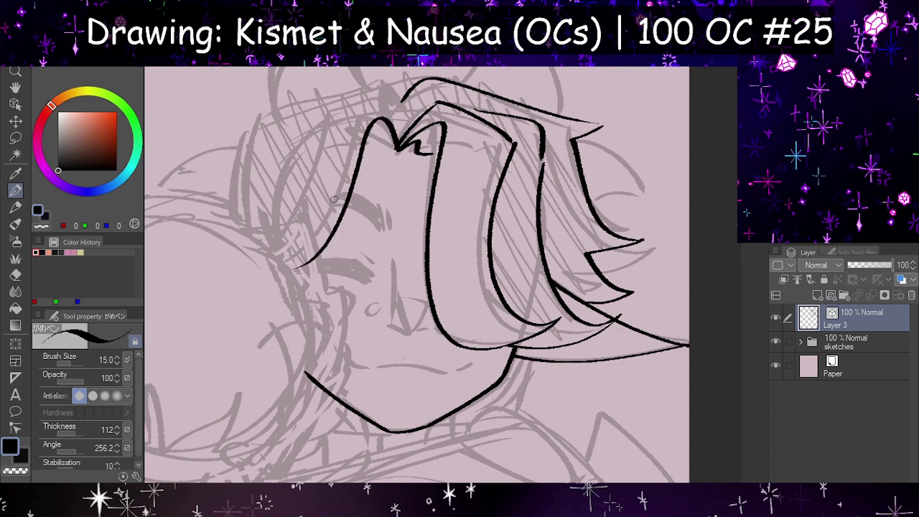
- Redraw the hairline opposite the fringe as a wider curve down to the temple and add a small zigzag beside its peak
{"action": "key", "text": "h"}
{"action": "key", "text": "ctrl+z"}
{"action": "mouse_move", "coordinate": [489, 148]}
{"action": "left_mouse_down"}
{"action": "mouse_move", "coordinate": [531, 127]}
{"action": "mouse_move", "coordinate": [639, 293]}
{"action": "left_mouse_up"}
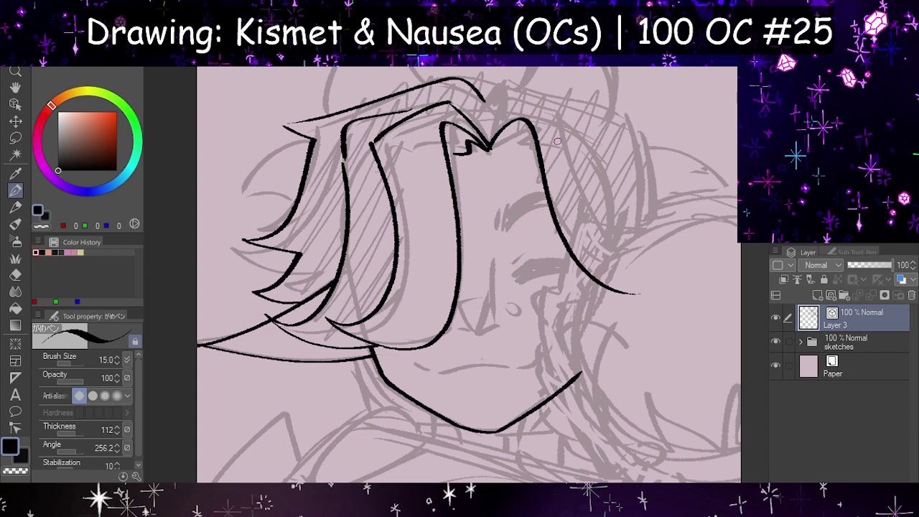
{"action": "left_click_drag", "start_coordinate": [491, 149], "coordinate": [539, 151]}
{"action": "key", "text": "h"}
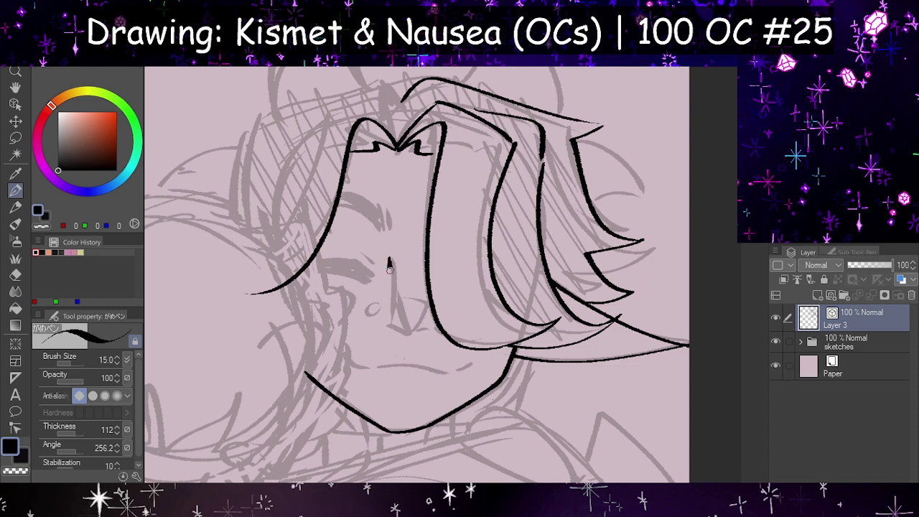
- Ink the nose as a narrow tapered wedge with a thick pointed tip and a short nostril mark beside it
{"action": "mouse_move", "coordinate": [390, 270]}
{"action": "left_mouse_down"}
{"action": "mouse_move", "coordinate": [392, 319]}
{"action": "mouse_move", "coordinate": [402, 323]}
{"action": "mouse_move", "coordinate": [387, 280]}
{"action": "left_mouse_up"}
{"action": "key", "text": "ctrl+z"}
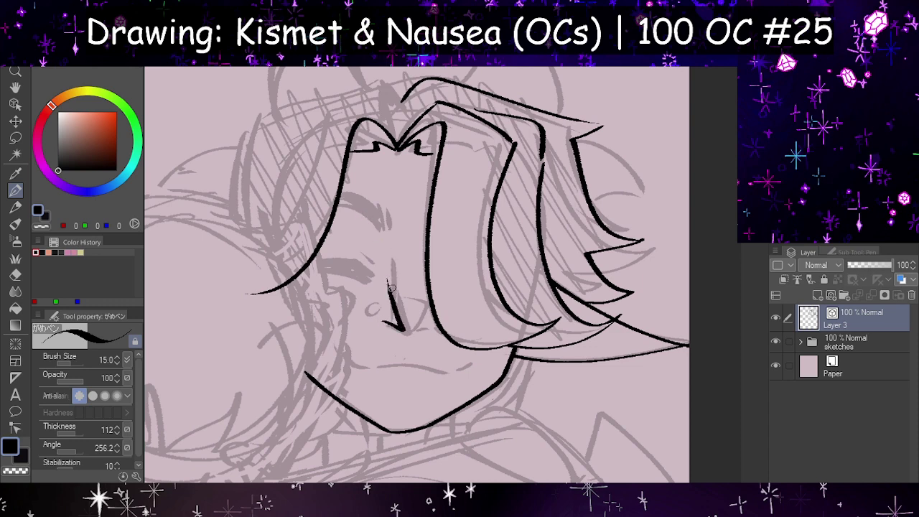
{"action": "key", "text": "ctrl+z"}
{"action": "mouse_move", "coordinate": [390, 323]}
{"action": "left_mouse_down"}
{"action": "mouse_move", "coordinate": [404, 331]}
{"action": "mouse_move", "coordinate": [399, 312]}
{"action": "left_mouse_up"}
{"action": "left_click_drag", "start_coordinate": [392, 253], "coordinate": [393, 323]}
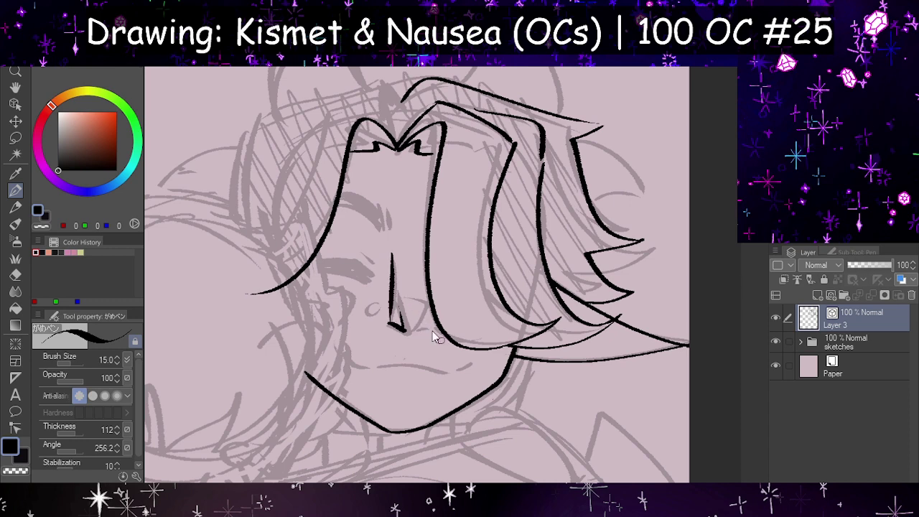
{"action": "key", "text": "ctrl+z"}
{"action": "mouse_move", "coordinate": [404, 330]}
{"action": "left_mouse_down"}
{"action": "mouse_move", "coordinate": [394, 257]}
{"action": "mouse_move", "coordinate": [391, 328]}
{"action": "mouse_move", "coordinate": [395, 270]}
{"action": "left_mouse_up"}
{"action": "key", "text": "ctrl+z"}
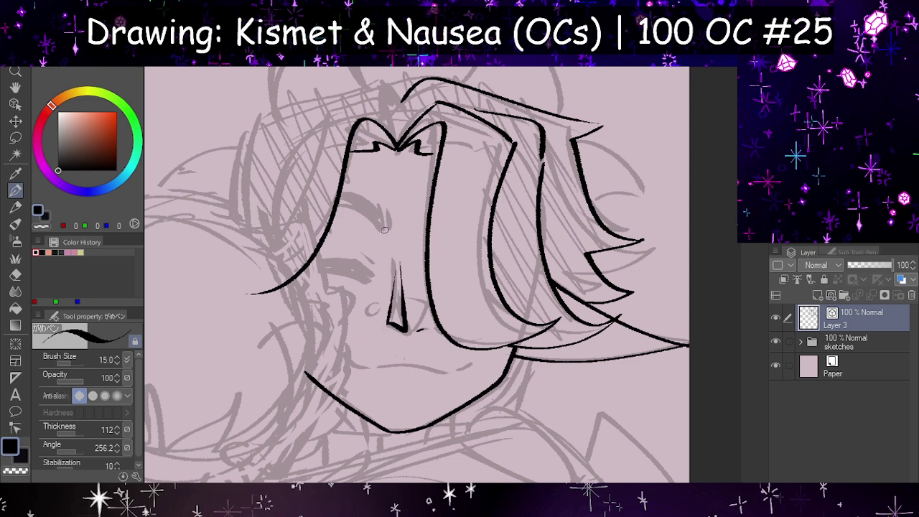
{"action": "key", "text": "ctrl+z"}
{"action": "left_click_drag", "start_coordinate": [388, 320], "coordinate": [395, 282]}
{"action": "scroll", "coordinate": [456, 174], "scroll_direction": "down", "scroll_amount": 3}
{"action": "scroll", "coordinate": [432, 224], "scroll_direction": "down", "scroll_amount": 3}
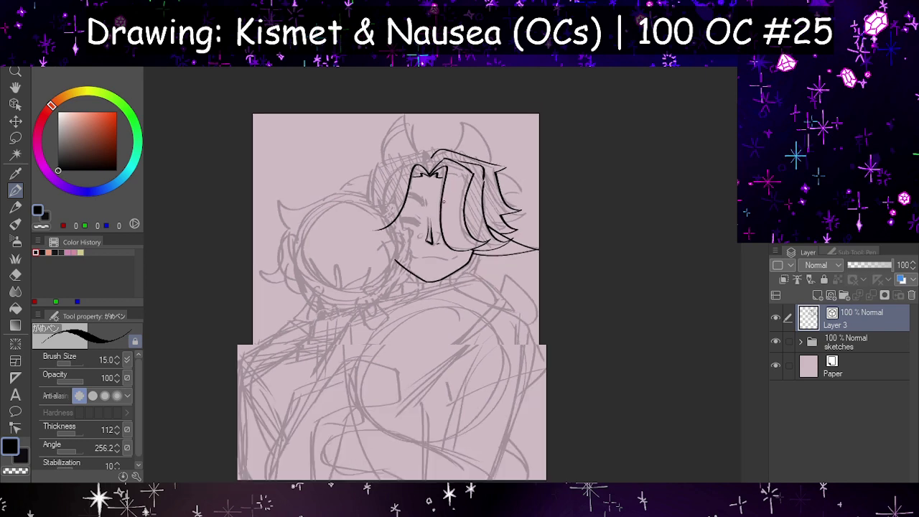
- Ink the top of the hair from the parting outward and the outer side curve, on the side opposite the fringe
{"action": "scroll", "coordinate": [440, 213], "scroll_direction": "up", "scroll_amount": 5}
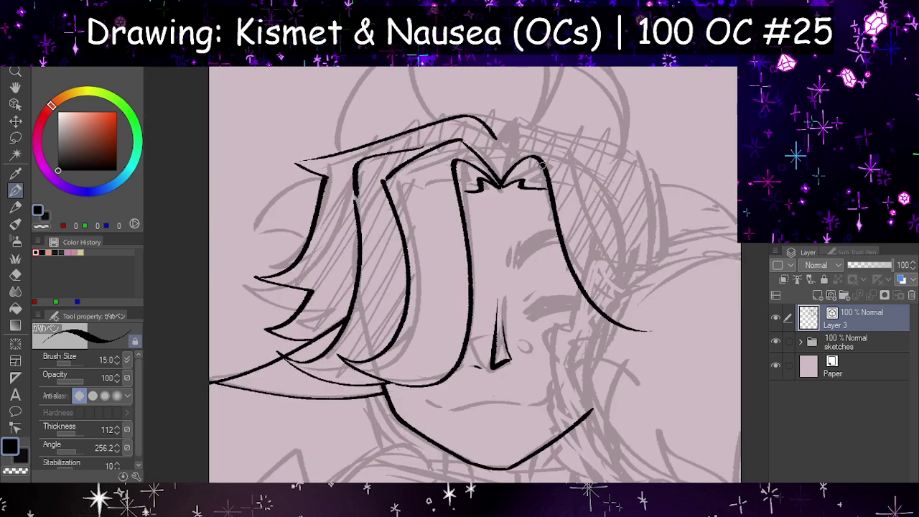
{"action": "mouse_move", "coordinate": [504, 140]}
{"action": "left_mouse_down"}
{"action": "mouse_move", "coordinate": [511, 121]}
{"action": "mouse_move", "coordinate": [633, 144]}
{"action": "mouse_move", "coordinate": [646, 283]}
{"action": "left_mouse_up"}
{"action": "key", "text": "h"}
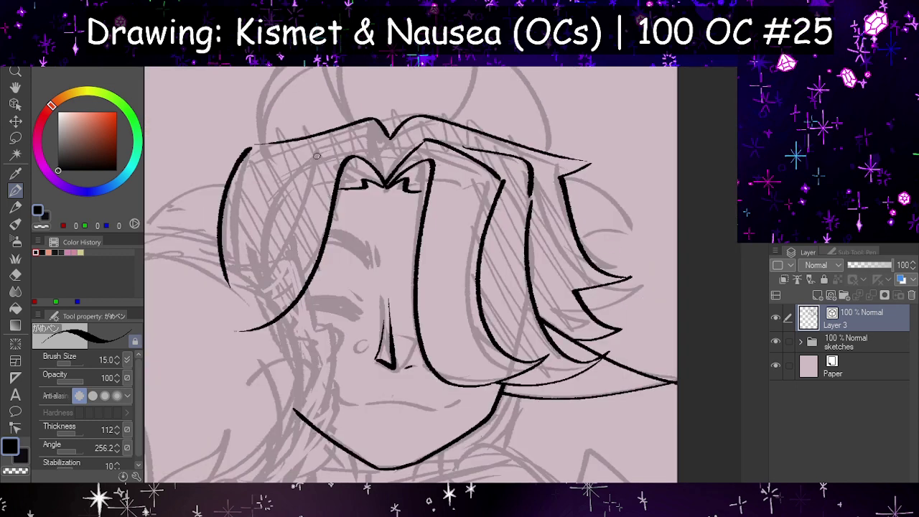
- Ink the inner strand line sweeping down past the temple and close its top with a short curve toward the parting
{"action": "left_click_drag", "start_coordinate": [317, 155], "coordinate": [218, 319]}
{"action": "key", "text": "ctrl+z"}
{"action": "left_click_drag", "start_coordinate": [314, 156], "coordinate": [223, 311]}
{"action": "left_click_drag", "start_coordinate": [315, 156], "coordinate": [371, 142]}
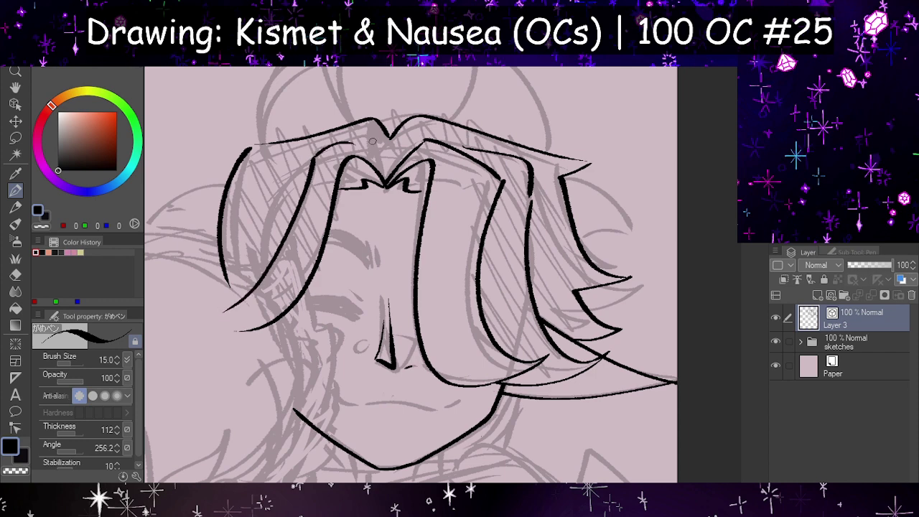
{"action": "key", "text": "ctrl+z"}
{"action": "left_click_drag", "start_coordinate": [311, 156], "coordinate": [362, 145]}
- Ink the pointed V-shaped hair strokes at the centre parting, above the hairline peak
{"action": "key", "text": "h"}
{"action": "mouse_move", "coordinate": [517, 142]}
{"action": "left_mouse_down"}
{"action": "mouse_move", "coordinate": [497, 168]}
{"action": "mouse_move", "coordinate": [517, 153]}
{"action": "mouse_move", "coordinate": [517, 140]}
{"action": "mouse_move", "coordinate": [498, 166]}
{"action": "mouse_move", "coordinate": [485, 148]}
{"action": "left_mouse_up"}
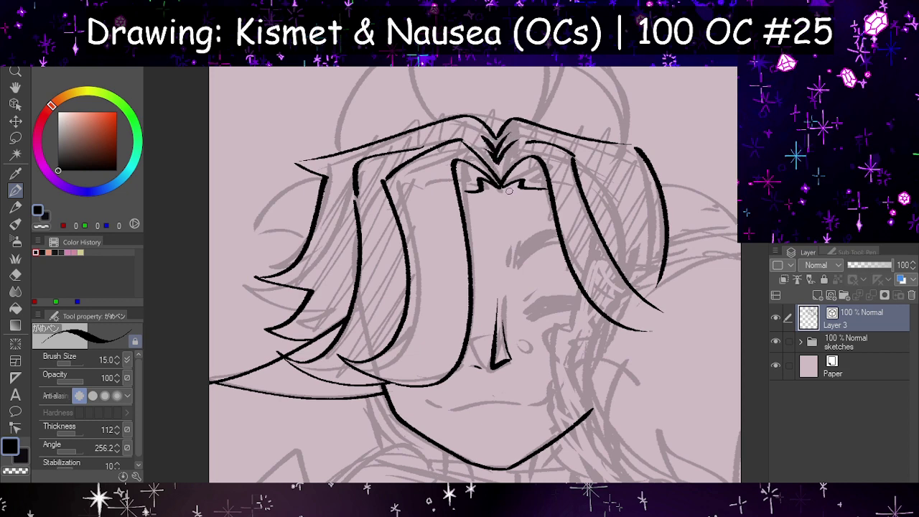
{"action": "key", "text": "h"}
- Ink the narrowed eye with upper and lower lid lines, a filled inner corner and a short crease above it
{"action": "scroll", "coordinate": [536, 192], "scroll_direction": "down", "scroll_amount": 4}
{"action": "scroll", "coordinate": [446, 209], "scroll_direction": "up", "scroll_amount": 7}
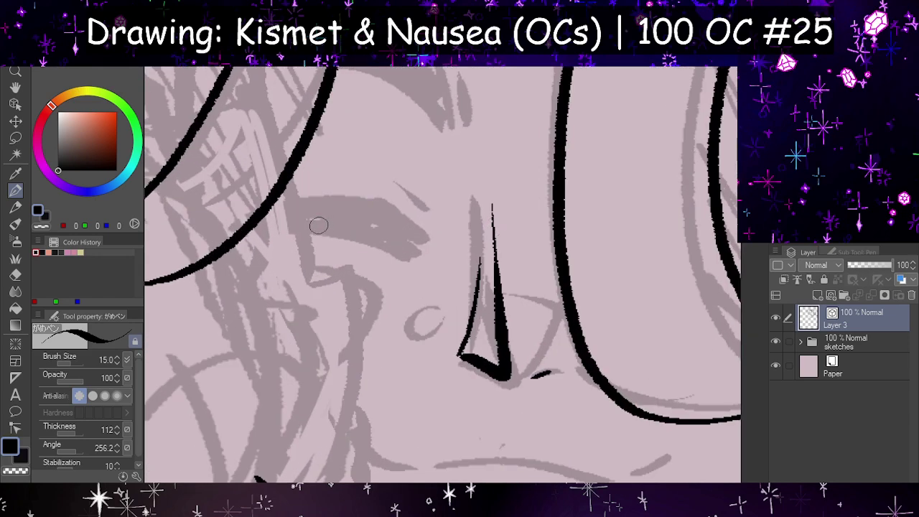
{"action": "mouse_move", "coordinate": [276, 227]}
{"action": "left_mouse_down"}
{"action": "mouse_move", "coordinate": [331, 226]}
{"action": "mouse_move", "coordinate": [413, 257]}
{"action": "left_mouse_up"}
{"action": "left_click_drag", "start_coordinate": [272, 209], "coordinate": [421, 242]}
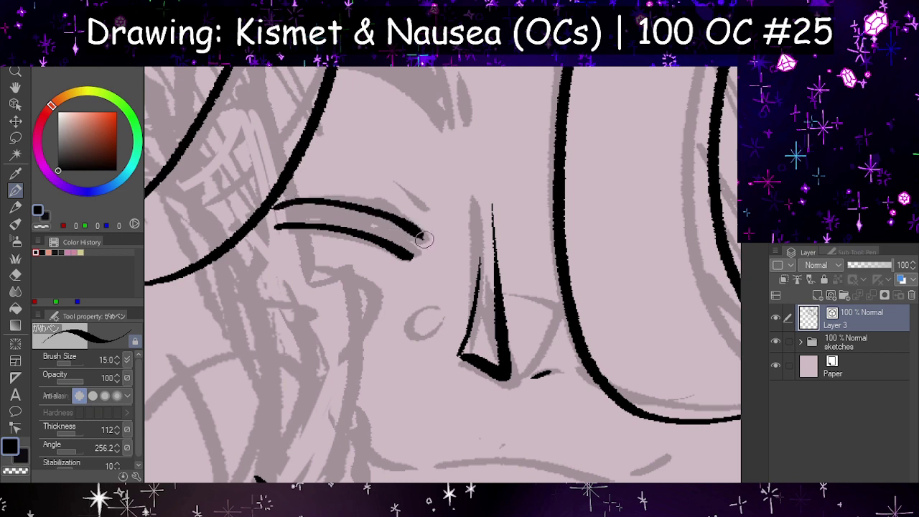
{"action": "key", "text": "ctrl+z"}
{"action": "mouse_move", "coordinate": [271, 209]}
{"action": "left_mouse_down"}
{"action": "mouse_move", "coordinate": [424, 244]}
{"action": "mouse_move", "coordinate": [395, 240]}
{"action": "mouse_move", "coordinate": [413, 253]}
{"action": "left_mouse_up"}
{"action": "left_click_drag", "start_coordinate": [419, 205], "coordinate": [392, 184]}
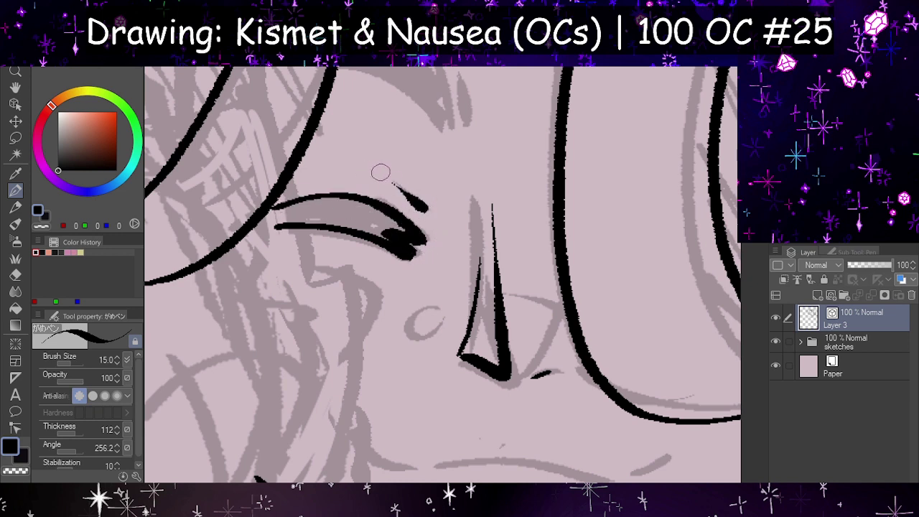
{"action": "scroll", "coordinate": [445, 323], "scroll_direction": "down", "scroll_amount": 2}
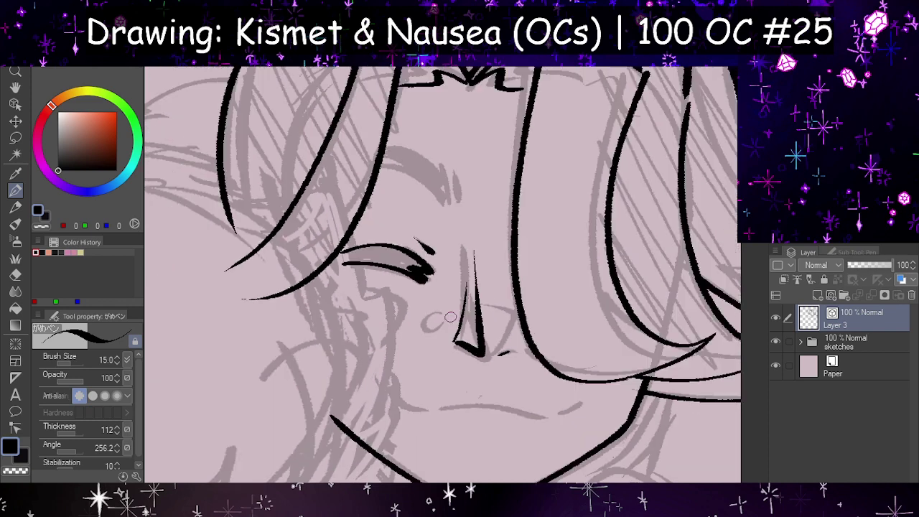
{"action": "left_click_drag", "start_coordinate": [383, 168], "coordinate": [437, 206]}
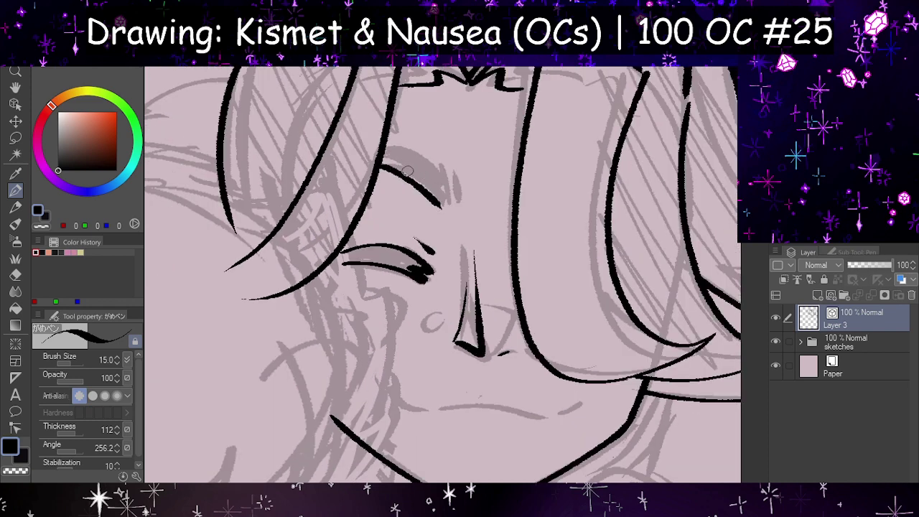
{"action": "key", "text": "ctrl+z"}
{"action": "left_click_drag", "start_coordinate": [376, 172], "coordinate": [445, 205]}
{"action": "key", "text": "ctrl+z"}
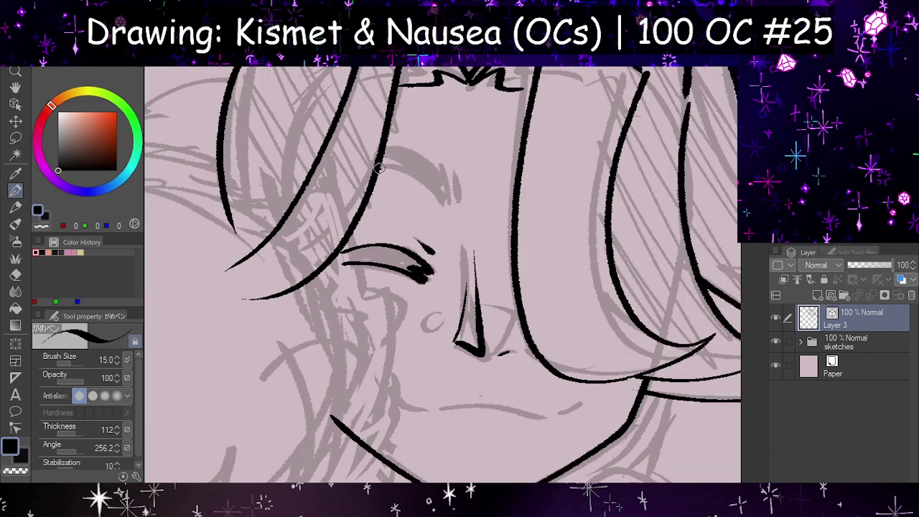
{"action": "mouse_move", "coordinate": [376, 166]}
{"action": "left_mouse_down"}
{"action": "mouse_move", "coordinate": [442, 208]}
{"action": "mouse_move", "coordinate": [447, 197]}
{"action": "mouse_move", "coordinate": [443, 202]}
{"action": "mouse_move", "coordinate": [416, 150]}
{"action": "mouse_move", "coordinate": [385, 150]}
{"action": "mouse_move", "coordinate": [461, 194]}
{"action": "mouse_move", "coordinate": [452, 197]}
{"action": "mouse_move", "coordinate": [447, 184]}
{"action": "mouse_move", "coordinate": [451, 204]}
{"action": "mouse_move", "coordinate": [444, 184]}
{"action": "mouse_move", "coordinate": [446, 205]}
{"action": "mouse_move", "coordinate": [446, 165]}
{"action": "left_mouse_up"}
{"action": "key", "text": "ctrl+z"}
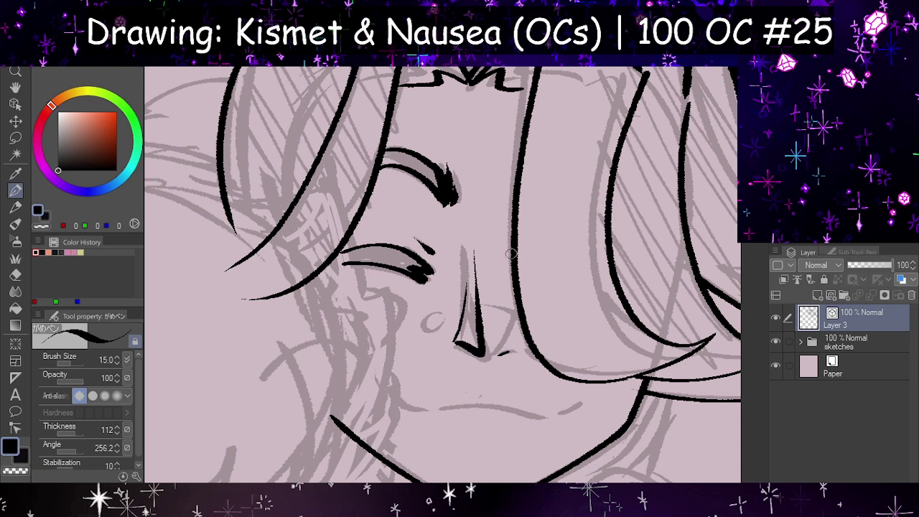
{"action": "key", "text": "ctrl+z"}
{"action": "key", "text": "h"}
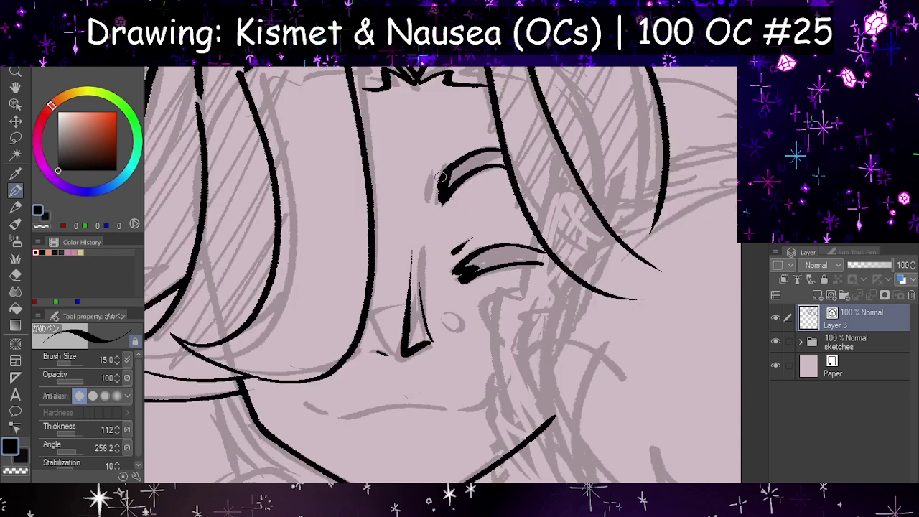
{"action": "left_click_drag", "start_coordinate": [441, 167], "coordinate": [429, 209]}
{"action": "key", "text": "h"}
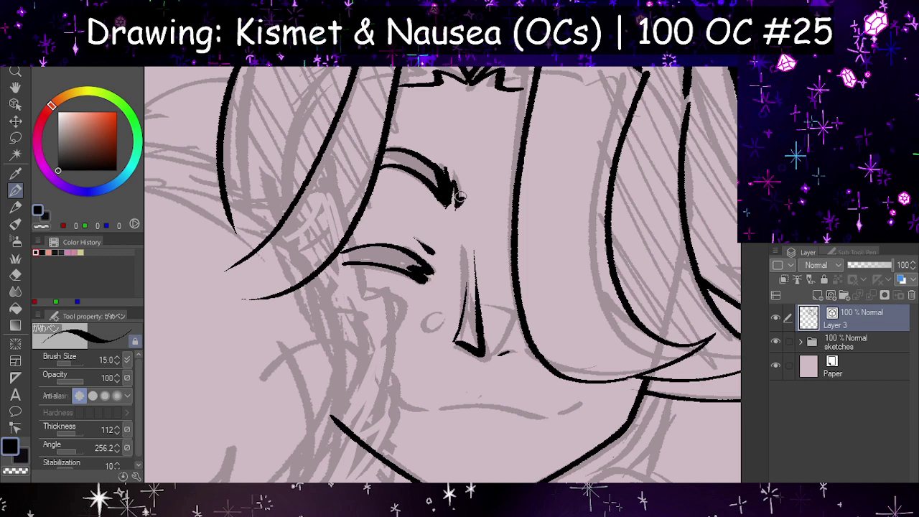
{"action": "key", "text": "-"}
{"action": "key", "text": "h"}
{"action": "key", "text": "ctrl+z"}
{"action": "key", "text": "ctrl+z"}
{"action": "key", "text": "ctrl+z"}
{"action": "key", "text": "ctrl+z"}
{"action": "key", "text": "ctrl+z"}
{"action": "key", "text": "ctrl+z"}
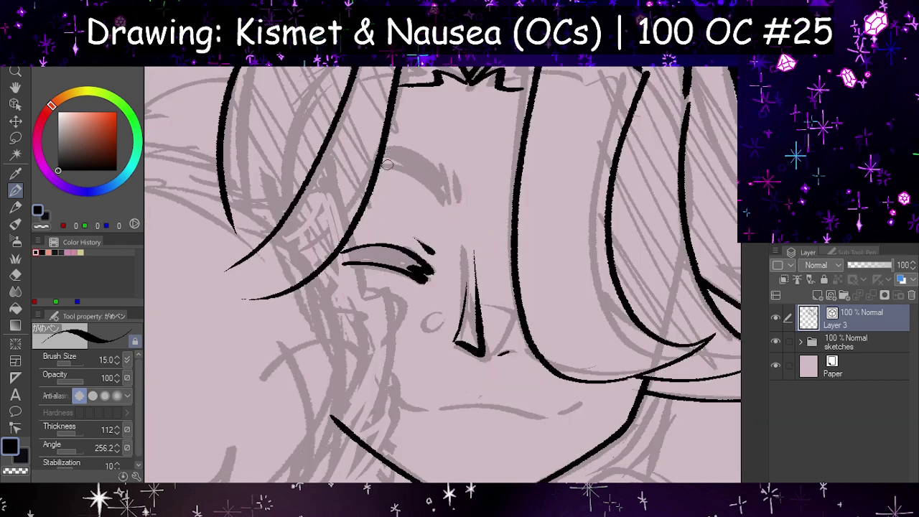
- Ink the eyebrow's lower and upper edges, a dark jagged inner end and a small separate stroke beside it
{"action": "mouse_move", "coordinate": [382, 166]}
{"action": "left_mouse_down"}
{"action": "mouse_move", "coordinate": [420, 171]}
{"action": "mouse_move", "coordinate": [439, 206]}
{"action": "left_mouse_up"}
{"action": "key", "text": "ctrl+z"}
{"action": "left_click_drag", "start_coordinate": [385, 164], "coordinate": [438, 201]}
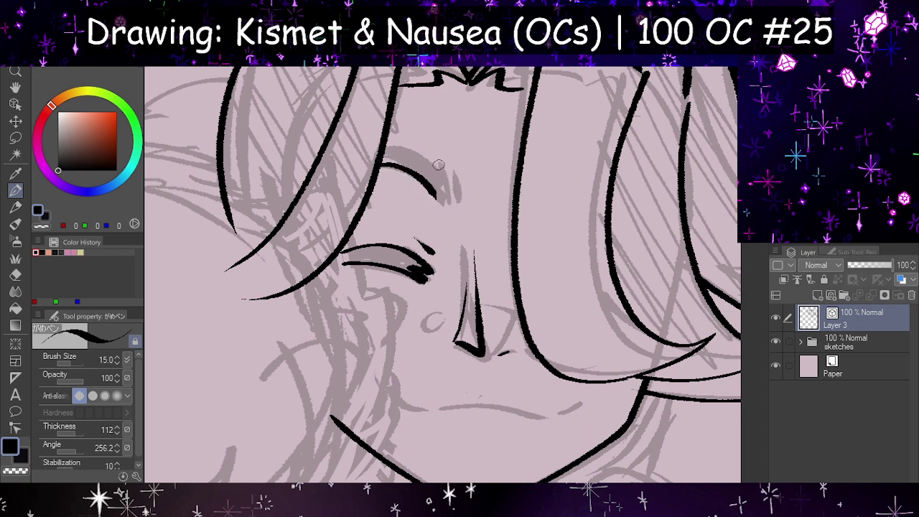
{"action": "left_click_drag", "start_coordinate": [438, 164], "coordinate": [449, 201]}
{"action": "left_click_drag", "start_coordinate": [386, 148], "coordinate": [441, 201]}
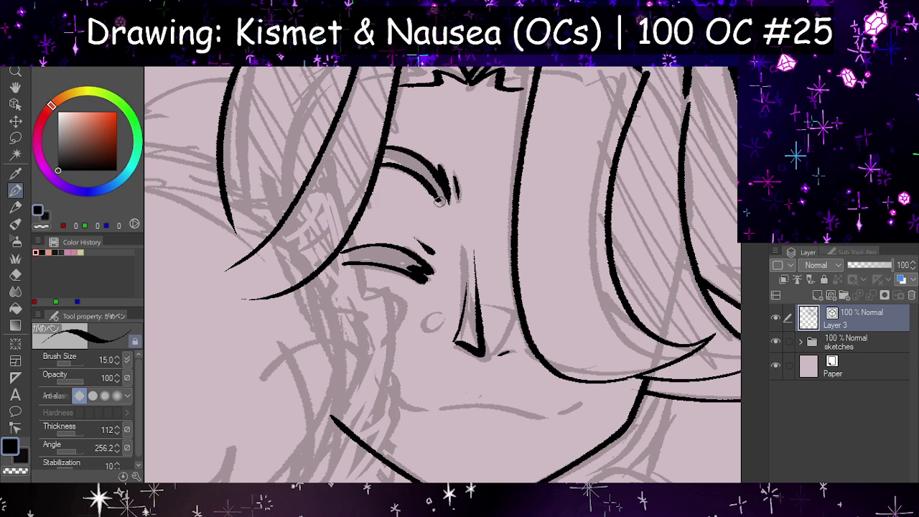
{"action": "left_click_drag", "start_coordinate": [427, 186], "coordinate": [439, 202]}
{"action": "scroll", "coordinate": [430, 224], "scroll_direction": "down", "scroll_amount": 3}
{"action": "scroll", "coordinate": [475, 287], "scroll_direction": "up", "scroll_amount": 4}
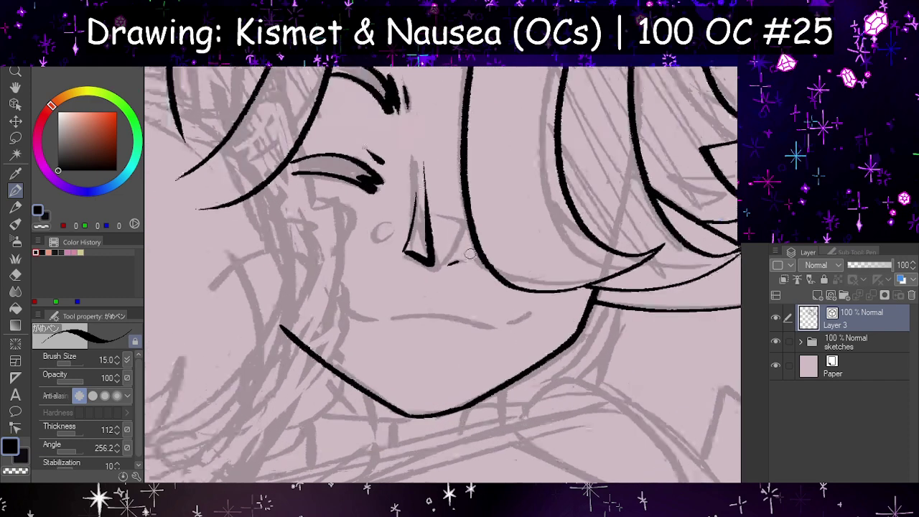
{"action": "mouse_move", "coordinate": [314, 291]}
{"action": "left_mouse_down"}
{"action": "mouse_move", "coordinate": [345, 321]}
{"action": "mouse_move", "coordinate": [512, 328]}
{"action": "left_mouse_up"}
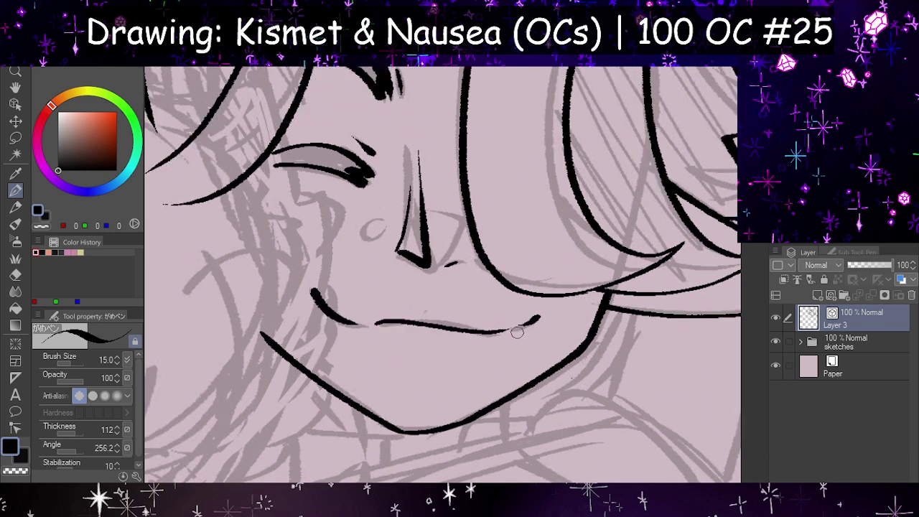
{"action": "key", "text": "h"}
{"action": "key", "text": "ctrl+z"}
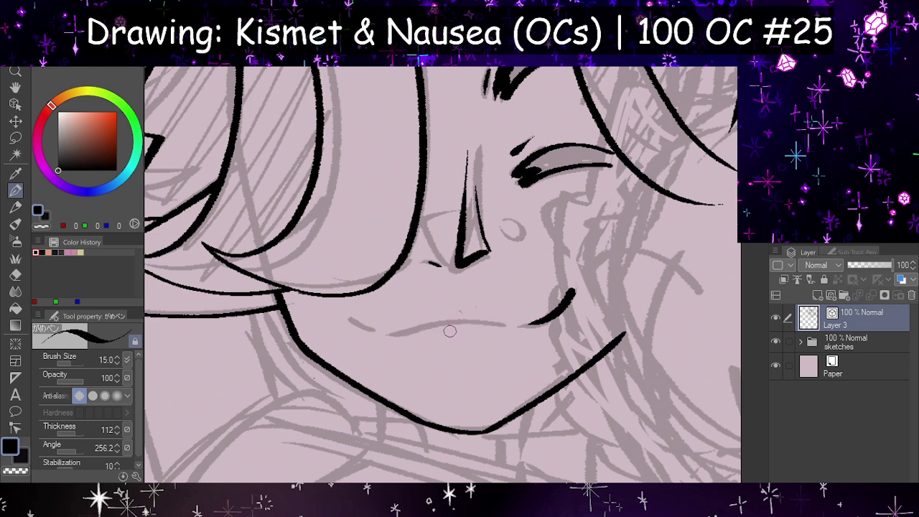
{"action": "left_click_drag", "start_coordinate": [396, 331], "coordinate": [512, 327]}
{"action": "key", "text": "h"}
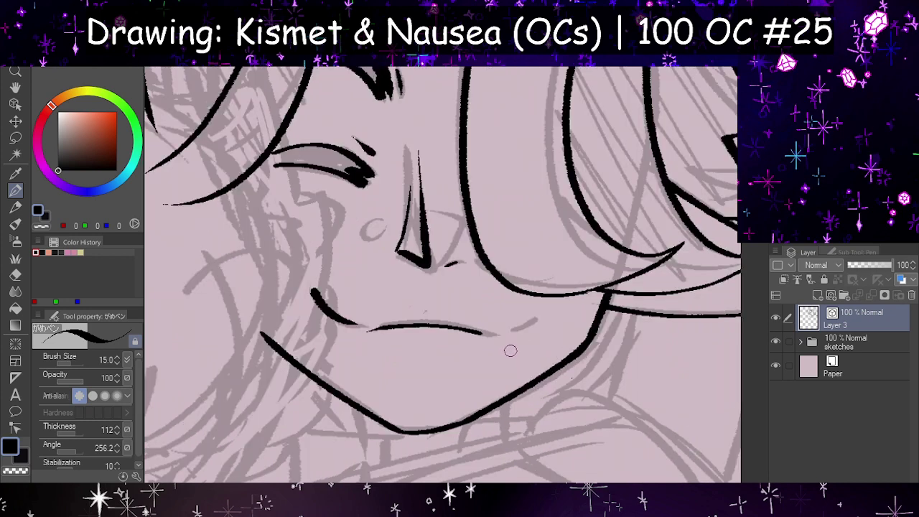
{"action": "key", "text": "h"}
{"action": "key", "text": "ctrl+z"}
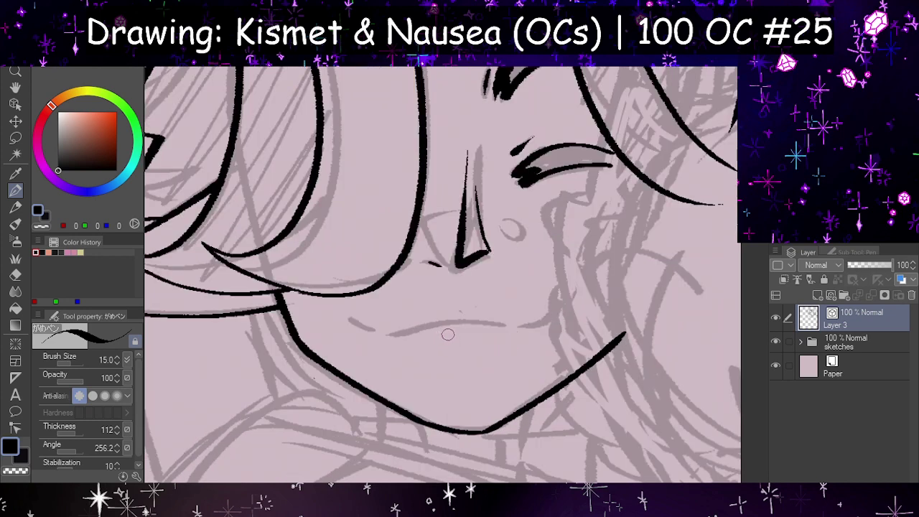
{"action": "key", "text": "h"}
{"action": "mouse_move", "coordinate": [322, 302]}
{"action": "left_mouse_down"}
{"action": "mouse_move", "coordinate": [389, 327]}
{"action": "mouse_move", "coordinate": [522, 323]}
{"action": "left_mouse_up"}
{"action": "key", "text": "ctrl+z"}
{"action": "left_click_drag", "start_coordinate": [379, 324], "coordinate": [516, 328]}
{"action": "key", "text": "h"}
{"action": "key", "text": "ctrl+z"}
{"action": "mouse_move", "coordinate": [352, 321]}
{"action": "left_mouse_down"}
{"action": "mouse_move", "coordinate": [386, 330]}
{"action": "mouse_move", "coordinate": [527, 323]}
{"action": "left_mouse_up"}
{"action": "key", "text": "ctrl+z"}
{"action": "mouse_move", "coordinate": [399, 331]}
{"action": "left_mouse_down"}
{"action": "mouse_move", "coordinate": [440, 321]}
{"action": "mouse_move", "coordinate": [510, 341]}
{"action": "left_mouse_up"}
{"action": "key", "text": "h"}
{"action": "key", "text": "ctrl+z"}
{"action": "left_click_drag", "start_coordinate": [379, 323], "coordinate": [511, 332]}
{"action": "key", "text": "ctrl+z"}
{"action": "left_click_drag", "start_coordinate": [377, 322], "coordinate": [503, 331]}
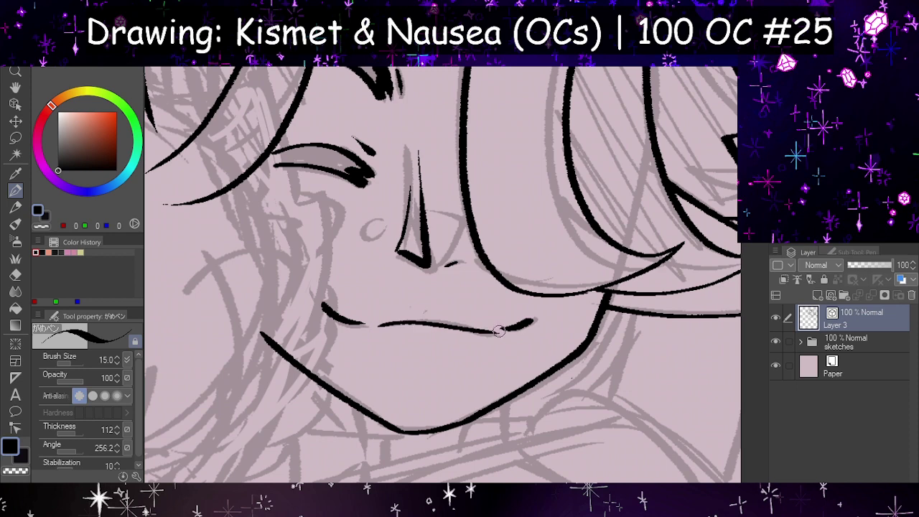
{"action": "key", "text": "h"}
{"action": "key", "text": "h"}
{"action": "key", "text": "ctrl+z"}
{"action": "key", "text": "ctrl+z"}
{"action": "key", "text": "ctrl+z"}
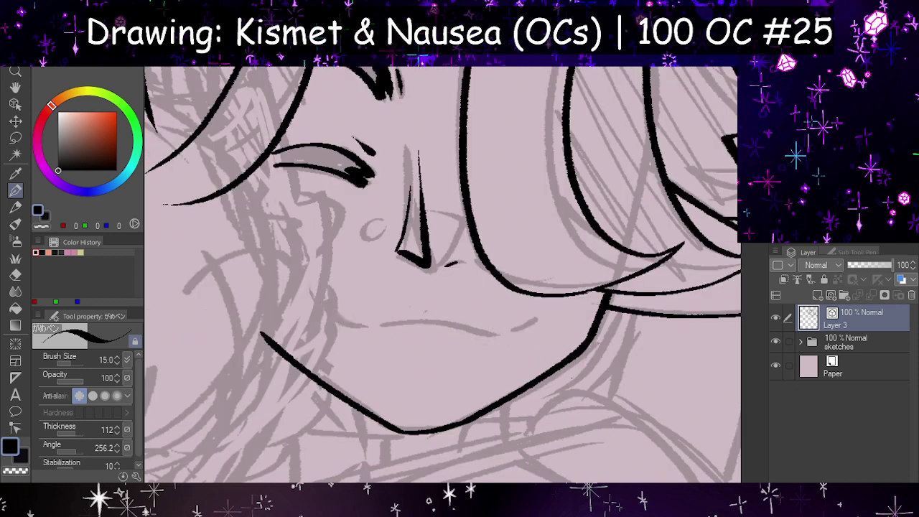
{"action": "mouse_move", "coordinate": [321, 294]}
{"action": "left_mouse_down"}
{"action": "mouse_move", "coordinate": [383, 325]}
{"action": "mouse_move", "coordinate": [534, 325]}
{"action": "left_mouse_up"}
{"action": "key", "text": "ctrl+z"}
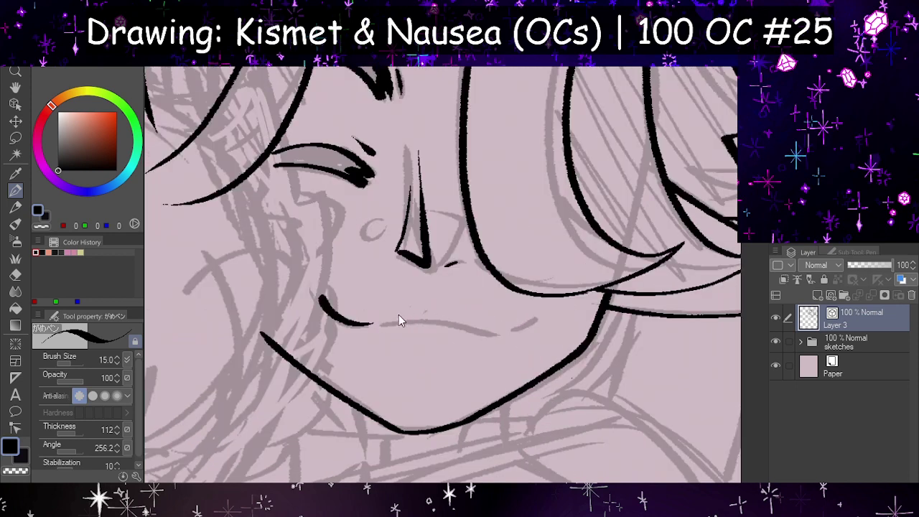
{"action": "mouse_move", "coordinate": [385, 323]}
{"action": "left_mouse_down"}
{"action": "mouse_move", "coordinate": [531, 315]}
{"action": "mouse_move", "coordinate": [498, 324]}
{"action": "left_mouse_up"}
{"action": "key", "text": "h"}
{"action": "key", "text": "ctrl+z"}
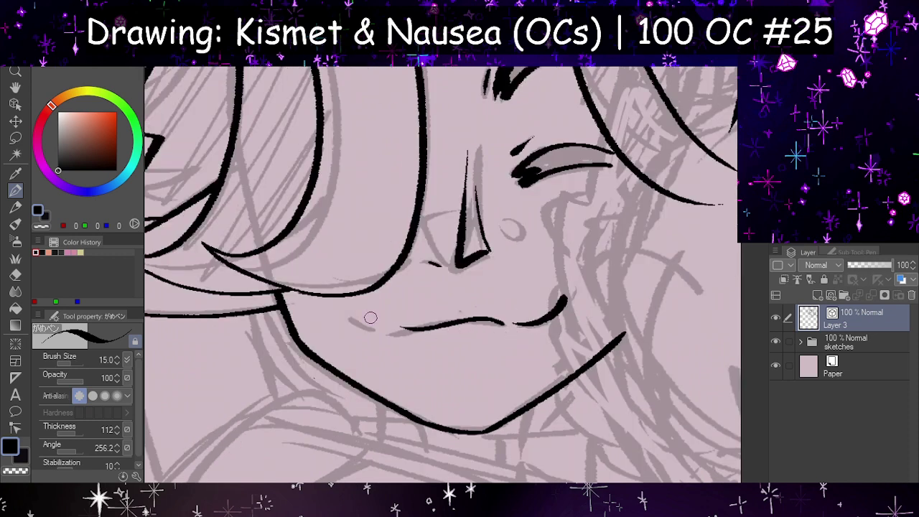
{"action": "left_click_drag", "start_coordinate": [368, 315], "coordinate": [400, 325]}
{"action": "key", "text": "h"}
{"action": "key", "text": "ctrl+z"}
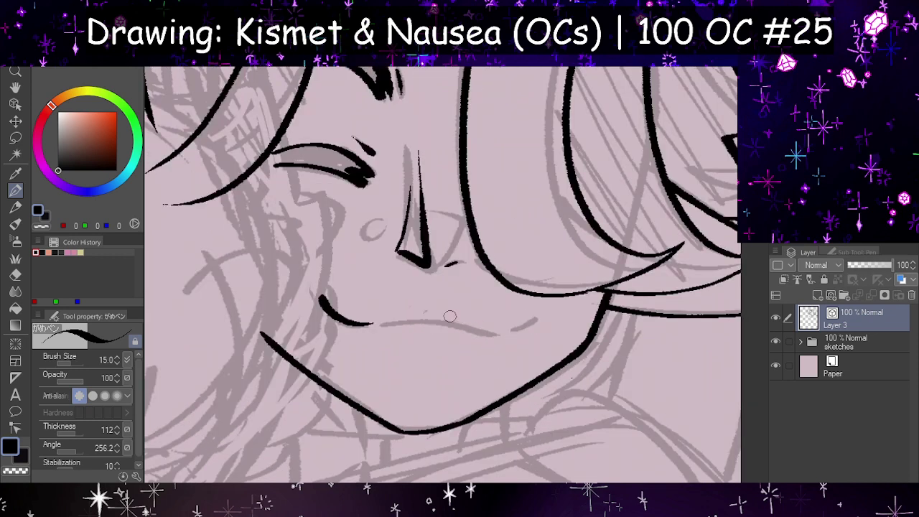
{"action": "key", "text": "ctrl+z"}
- Ink the closed, smiling mouth with a thick curved corner, a gently arched lip line and a short stroke at the opposite corner
{"action": "mouse_move", "coordinate": [320, 299]}
{"action": "left_mouse_down"}
{"action": "mouse_move", "coordinate": [367, 322]}
{"action": "mouse_move", "coordinate": [510, 331]}
{"action": "left_mouse_up"}
{"action": "key", "text": "ctrl+z"}
{"action": "left_click_drag", "start_coordinate": [376, 324], "coordinate": [502, 336]}
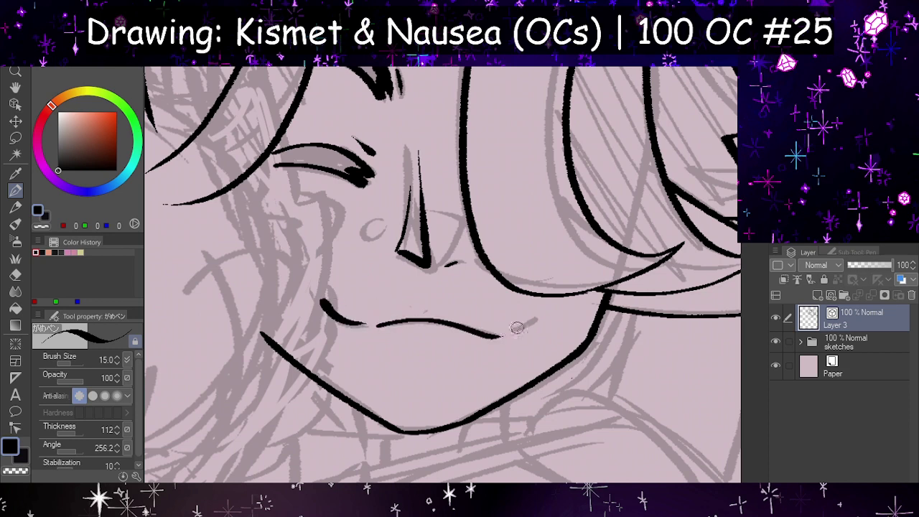
{"action": "key", "text": "h"}
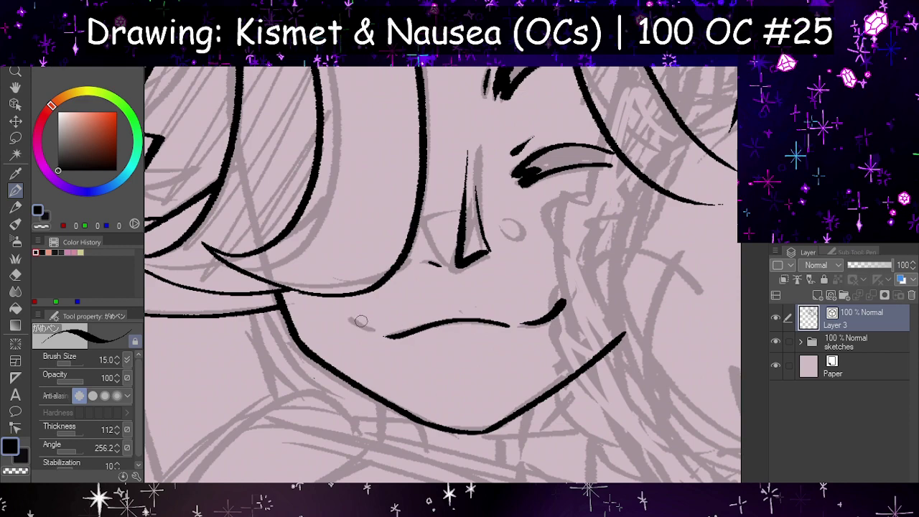
{"action": "left_click_drag", "start_coordinate": [348, 317], "coordinate": [376, 329]}
{"action": "scroll", "coordinate": [445, 355], "scroll_direction": "down", "scroll_amount": 5}
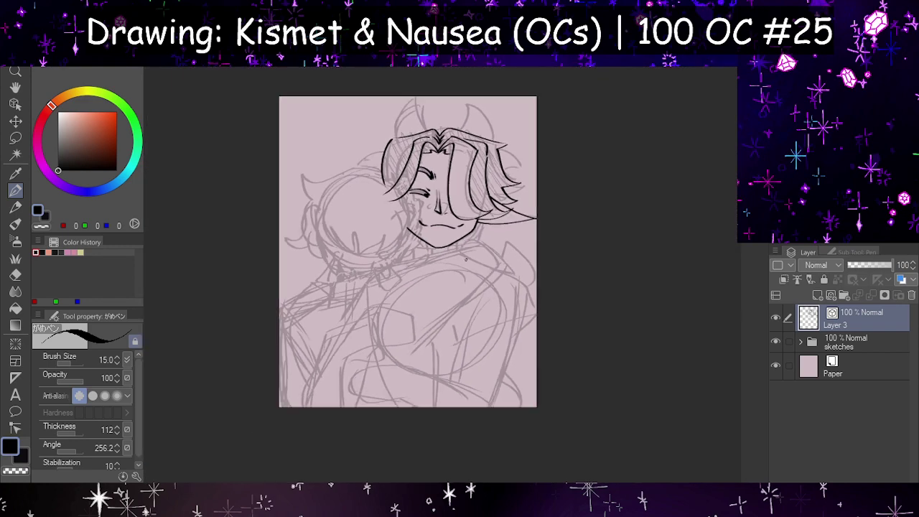
- Ink a small hooked stroke to finish the hairline edge beside the central peak
{"action": "scroll", "coordinate": [461, 270], "scroll_direction": "up", "scroll_amount": 3}
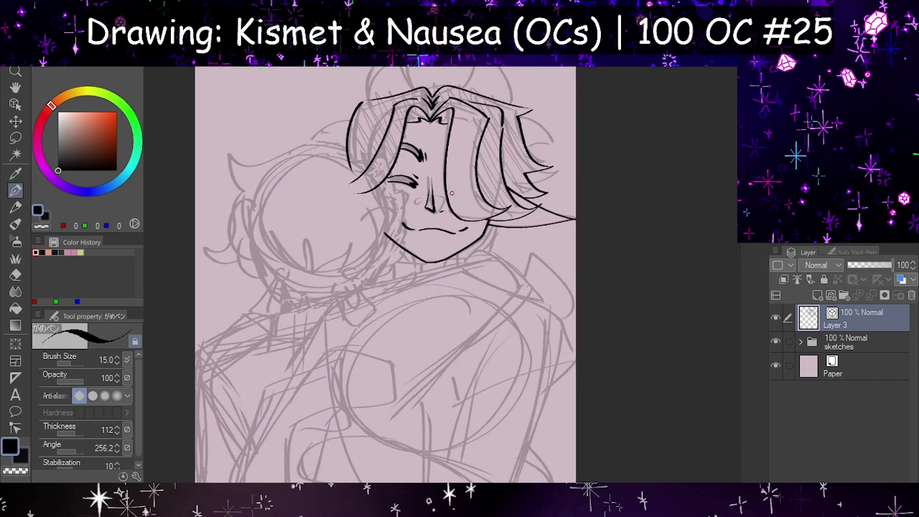
{"action": "scroll", "coordinate": [444, 117], "scroll_direction": "up", "scroll_amount": 2}
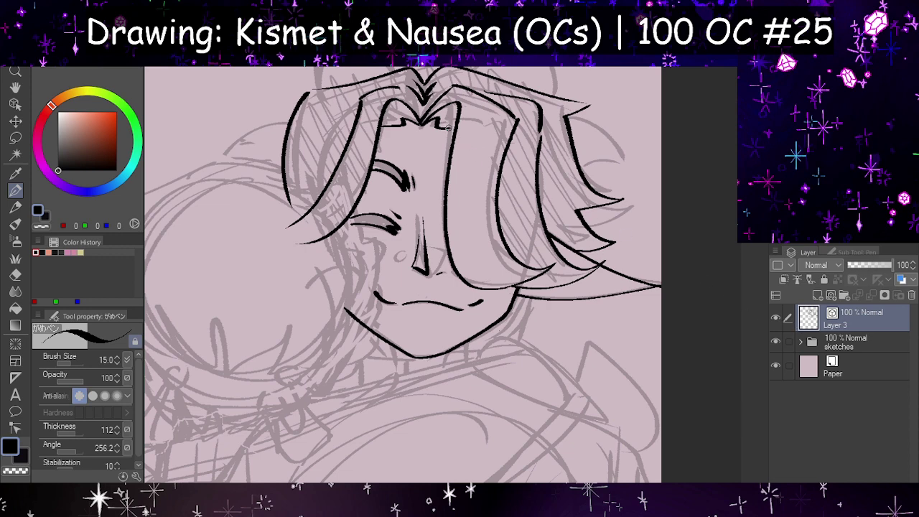
{"action": "left_click_drag", "start_coordinate": [446, 124], "coordinate": [456, 131]}
- Set Layer 2 inside the sketches folder to 100% opacity and the folder itself to 13%, and reselect Layer 3
{"action": "left_click", "coordinate": [858, 339]}
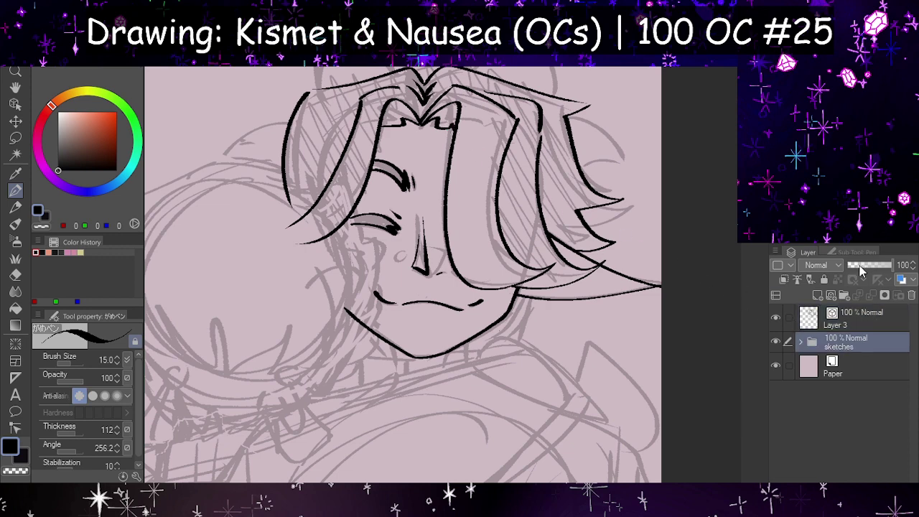
{"action": "left_click", "coordinate": [860, 267]}
{"action": "left_click", "coordinate": [870, 268]}
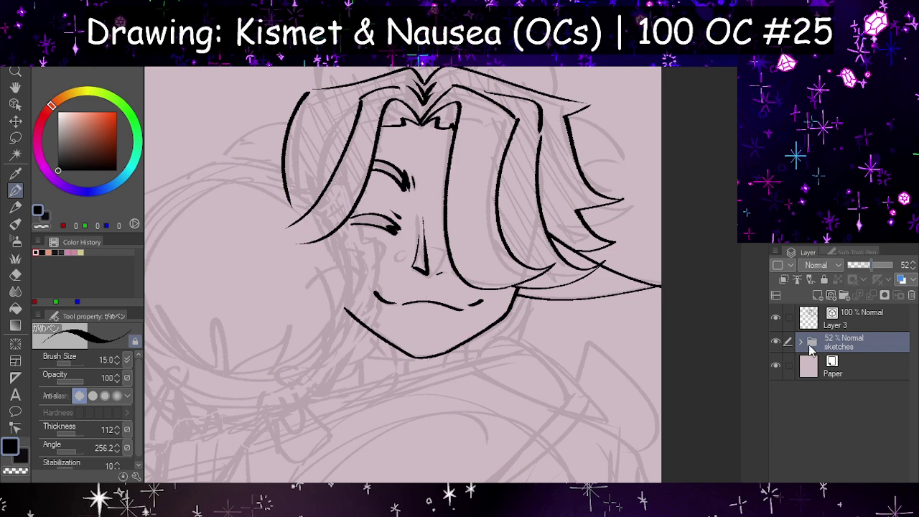
{"action": "left_click", "coordinate": [799, 342]}
{"action": "left_click", "coordinate": [854, 361]}
{"action": "left_click", "coordinate": [891, 267]}
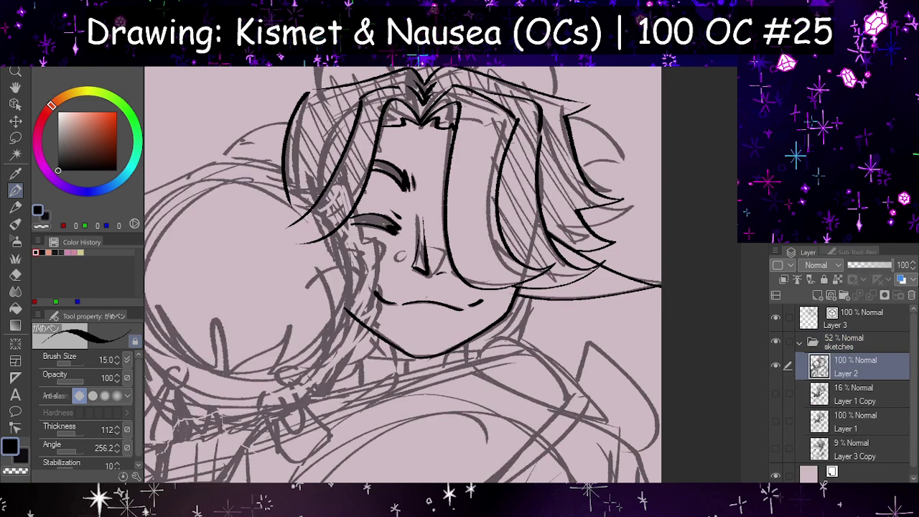
{"action": "left_click", "coordinate": [812, 342]}
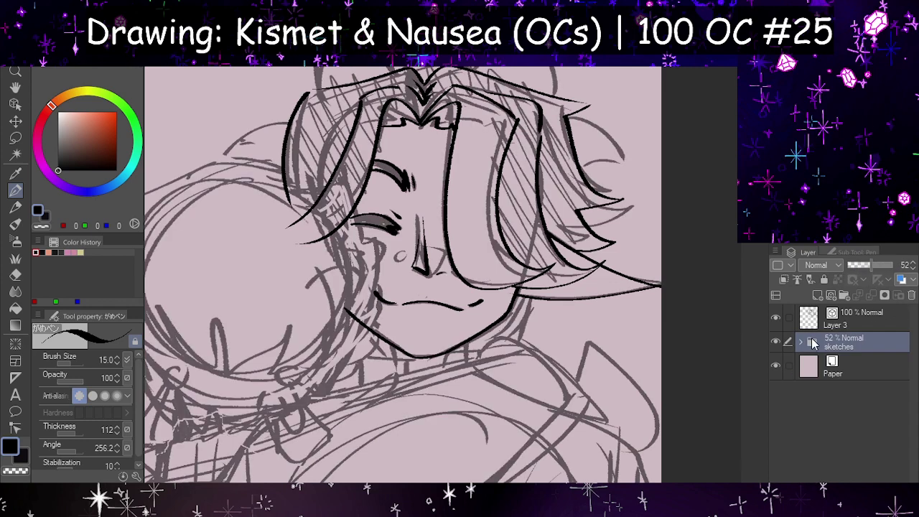
{"action": "left_click", "coordinate": [854, 266]}
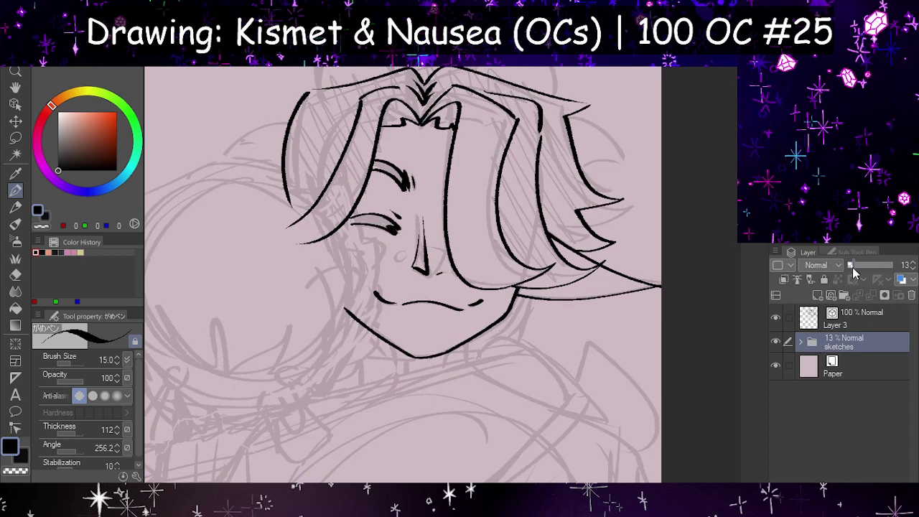
{"action": "left_click", "coordinate": [852, 319]}
- Ink the two curved horns rising from the top of the head, open where they meet the hair
{"action": "scroll", "coordinate": [455, 384], "scroll_direction": "down", "scroll_amount": 2}
{"action": "scroll", "coordinate": [459, 198], "scroll_direction": "up", "scroll_amount": 3}
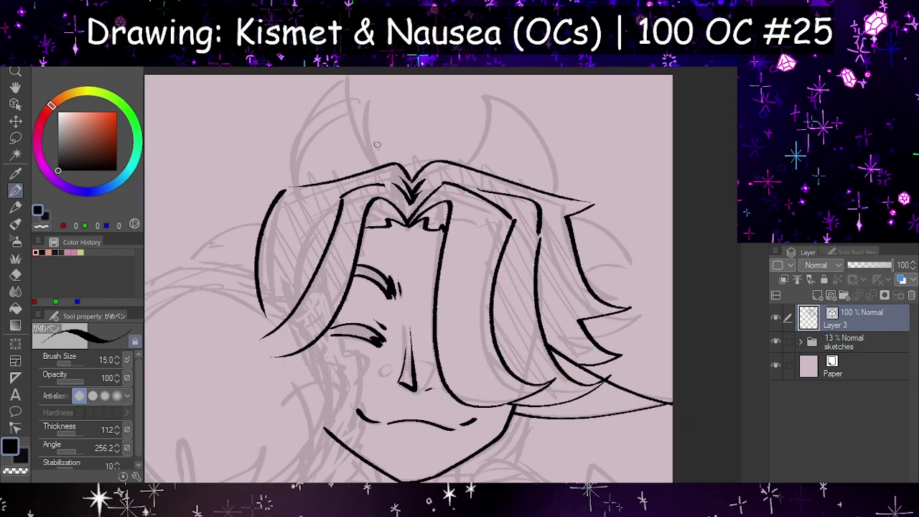
{"action": "mouse_move", "coordinate": [371, 166]}
{"action": "left_mouse_down"}
{"action": "mouse_move", "coordinate": [351, 136]}
{"action": "mouse_move", "coordinate": [373, 92]}
{"action": "mouse_move", "coordinate": [310, 182]}
{"action": "left_mouse_up"}
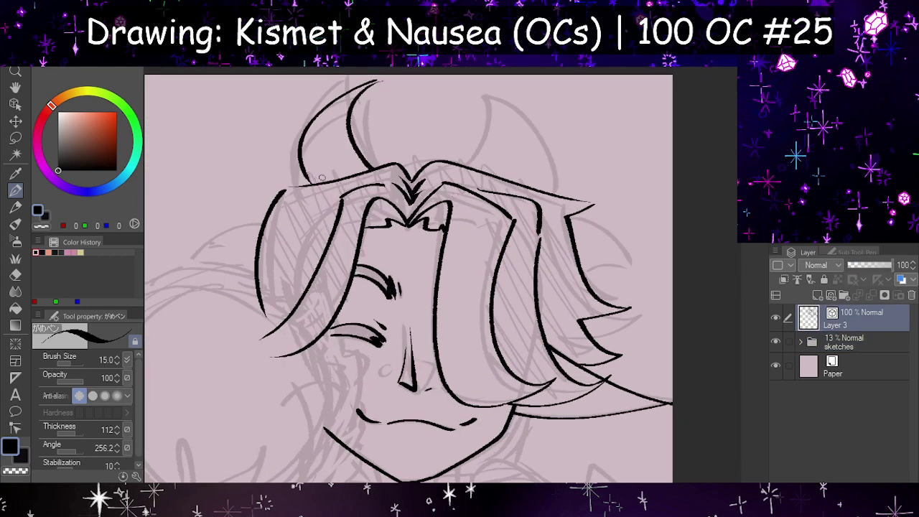
{"action": "key", "text": "ctrl+z"}
{"action": "key", "text": "ctrl+z"}
{"action": "mouse_move", "coordinate": [372, 169]}
{"action": "left_mouse_down"}
{"action": "mouse_move", "coordinate": [359, 91]}
{"action": "mouse_move", "coordinate": [301, 180]}
{"action": "left_mouse_up"}
{"action": "mouse_move", "coordinate": [487, 168]}
{"action": "left_mouse_down"}
{"action": "mouse_move", "coordinate": [480, 104]}
{"action": "mouse_move", "coordinate": [540, 188]}
{"action": "left_mouse_up"}
- Ink a smaller curved, pointed horn protruding from the hair on each side of the head, checking with the canvas flipped
{"action": "mouse_move", "coordinate": [568, 218]}
{"action": "left_mouse_down"}
{"action": "mouse_move", "coordinate": [594, 224]}
{"action": "mouse_move", "coordinate": [632, 254]}
{"action": "left_mouse_up"}
{"action": "left_click_drag", "start_coordinate": [583, 273], "coordinate": [631, 255]}
{"action": "key", "text": "h"}
{"action": "key", "text": "ctrl+z"}
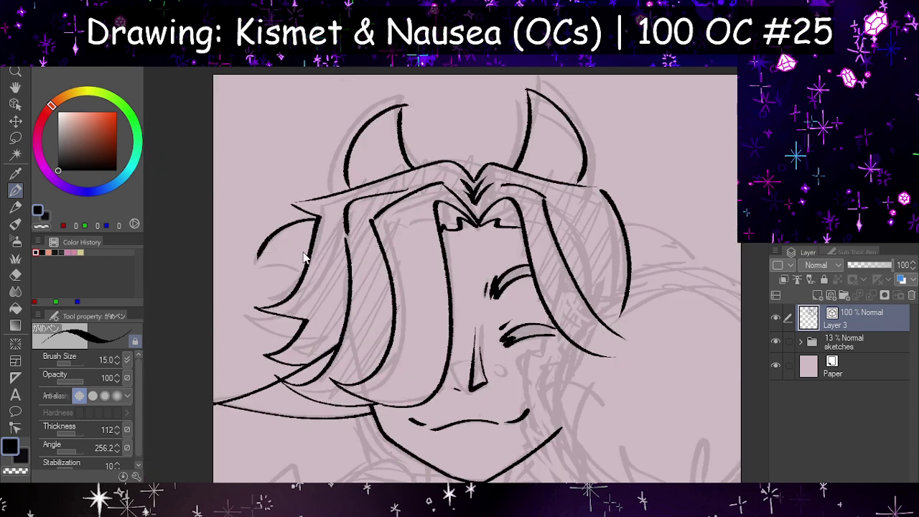
{"action": "left_click_drag", "start_coordinate": [258, 257], "coordinate": [308, 264]}
{"action": "mouse_move", "coordinate": [627, 230]}
{"action": "left_mouse_down"}
{"action": "mouse_move", "coordinate": [671, 228]}
{"action": "mouse_move", "coordinate": [693, 258]}
{"action": "left_mouse_up"}
{"action": "left_click_drag", "start_coordinate": [629, 276], "coordinate": [692, 257]}
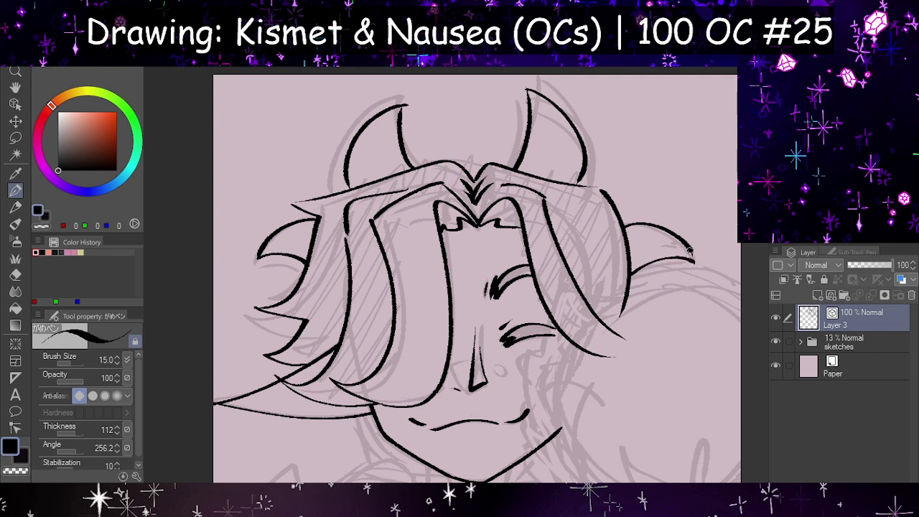
{"action": "key", "text": "h"}
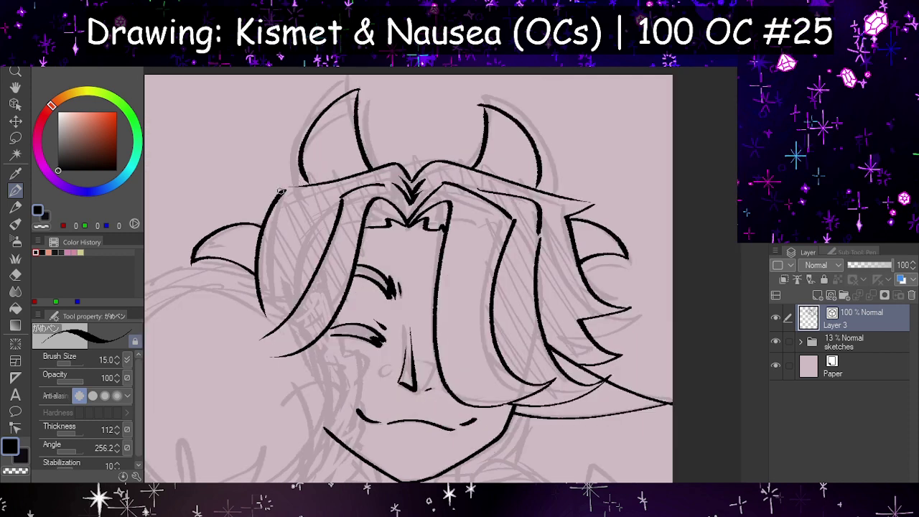
- Close the hair outline's gap beside the horn above the visible eye, and clean up that horn's outer edge at its base
{"action": "mouse_move", "coordinate": [281, 191]}
{"action": "left_mouse_down"}
{"action": "mouse_move", "coordinate": [323, 195]}
{"action": "mouse_move", "coordinate": [329, 210]}
{"action": "mouse_move", "coordinate": [294, 188]}
{"action": "mouse_move", "coordinate": [283, 192]}
{"action": "mouse_move", "coordinate": [308, 185]}
{"action": "left_mouse_up"}
{"action": "key", "text": "ctrl+z"}
{"action": "left_click_drag", "start_coordinate": [297, 154], "coordinate": [313, 202]}
{"action": "left_click", "coordinate": [15, 275]}
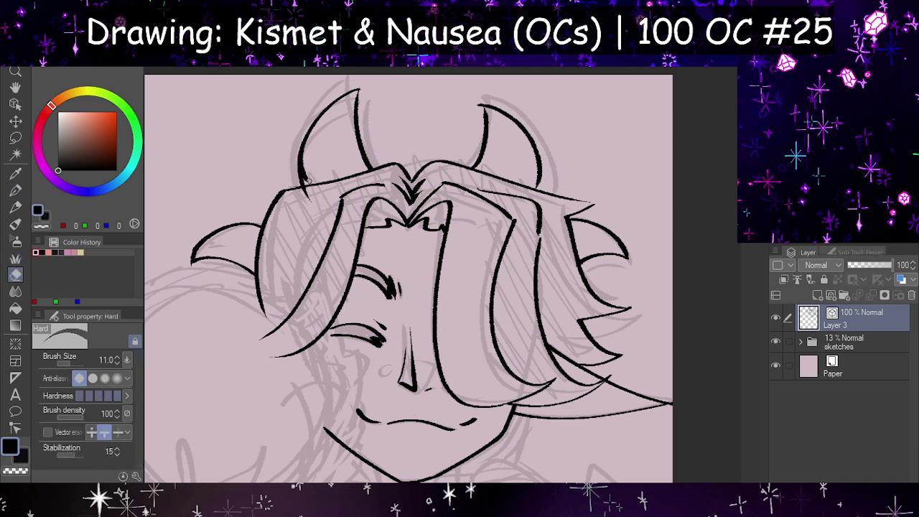
{"action": "left_click_drag", "start_coordinate": [306, 180], "coordinate": [304, 140]}
{"action": "left_click_drag", "start_coordinate": [308, 193], "coordinate": [306, 189]}
{"action": "scroll", "coordinate": [442, 141], "scroll_direction": "down", "scroll_amount": 5}
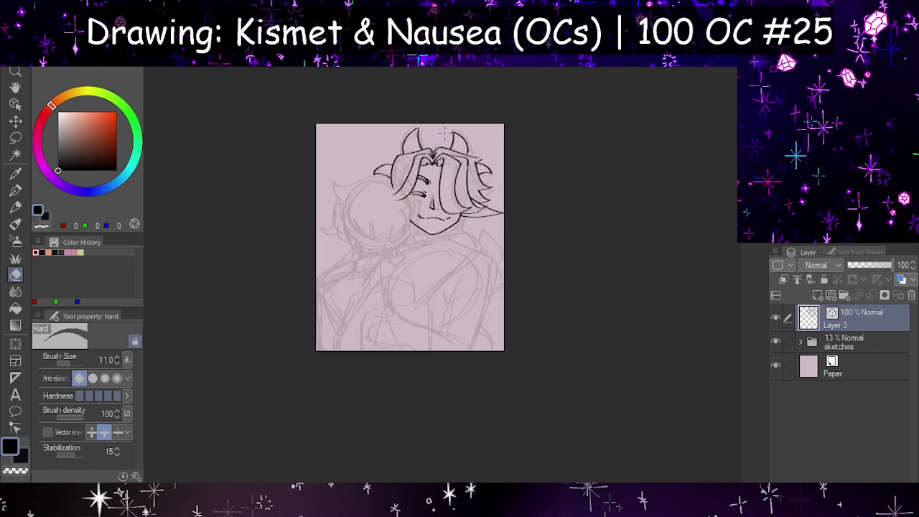
{"action": "scroll", "coordinate": [429, 307], "scroll_direction": "up", "scroll_amount": 3}
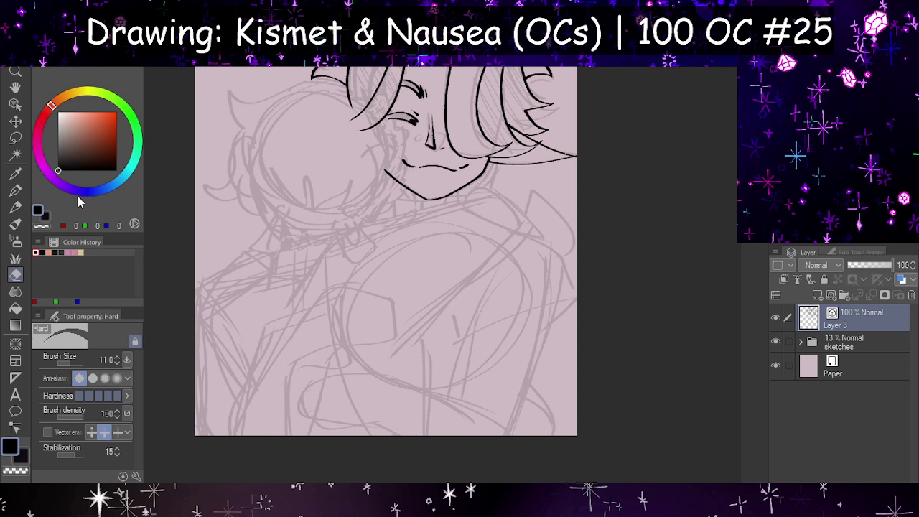
{"action": "left_click", "coordinate": [15, 190]}
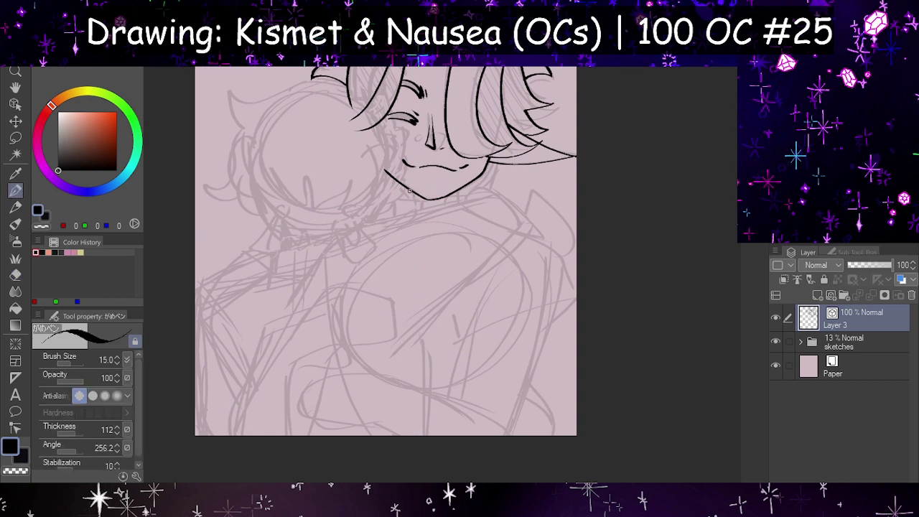
{"action": "left_click_drag", "start_coordinate": [406, 188], "coordinate": [412, 224]}
{"action": "mouse_move", "coordinate": [455, 190]}
{"action": "left_mouse_down"}
{"action": "mouse_move", "coordinate": [458, 216]}
{"action": "mouse_move", "coordinate": [410, 202]}
{"action": "mouse_move", "coordinate": [405, 175]}
{"action": "left_mouse_up"}
{"action": "key", "text": "ctrl+z"}
{"action": "key", "text": "ctrl+z"}
{"action": "key", "text": "ctrl+z"}
{"action": "key", "text": "ctrl+z"}
- Ink two short neck lines below the jaw and erase the part that overlaps the chin
{"action": "mouse_move", "coordinate": [463, 218]}
{"action": "left_mouse_down"}
{"action": "mouse_move", "coordinate": [457, 173]}
{"action": "mouse_move", "coordinate": [429, 209]}
{"action": "left_mouse_up"}
{"action": "key", "text": "h"}
{"action": "key", "text": "ctrl+z"}
{"action": "key", "text": "ctrl+z"}
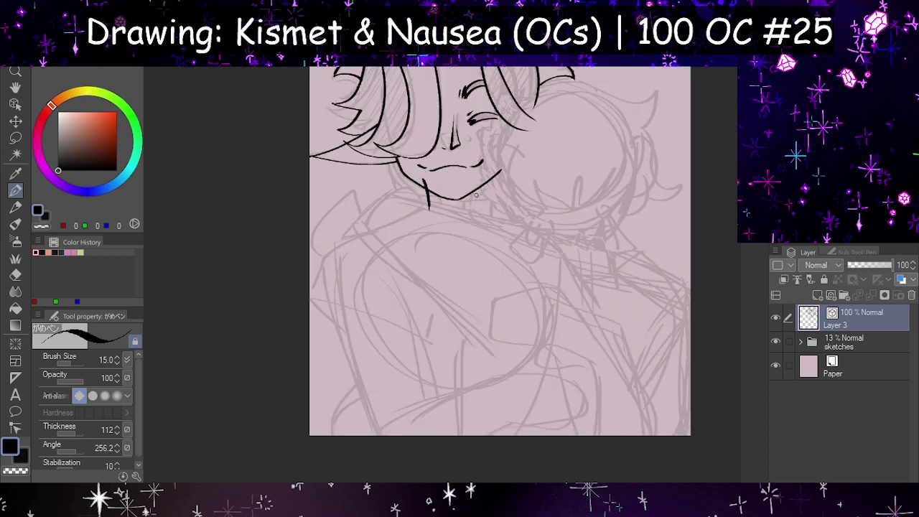
{"action": "left_click_drag", "start_coordinate": [473, 180], "coordinate": [478, 225]}
{"action": "key", "text": "h"}
{"action": "left_click", "coordinate": [15, 274]}
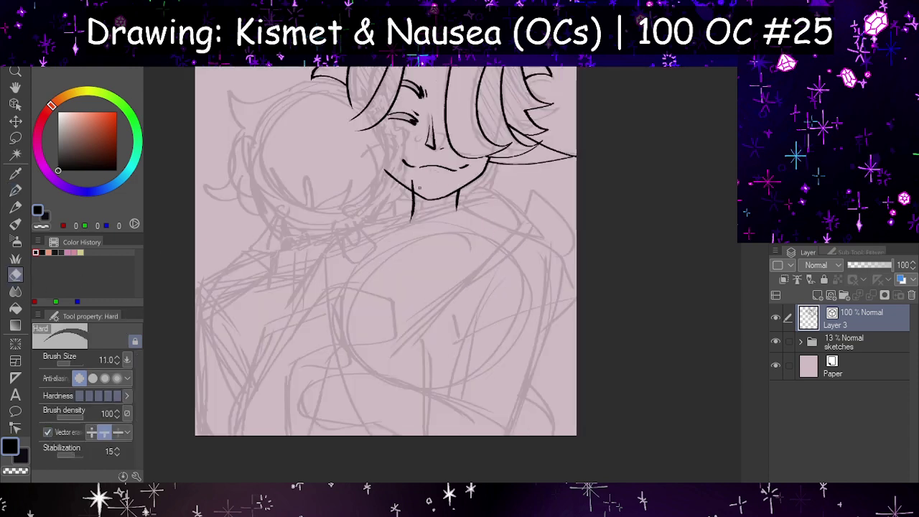
{"action": "left_click_drag", "start_coordinate": [415, 185], "coordinate": [412, 191]}
- Erase both short neck lines below the jaw
{"action": "scroll", "coordinate": [442, 342], "scroll_direction": "down", "scroll_amount": 3}
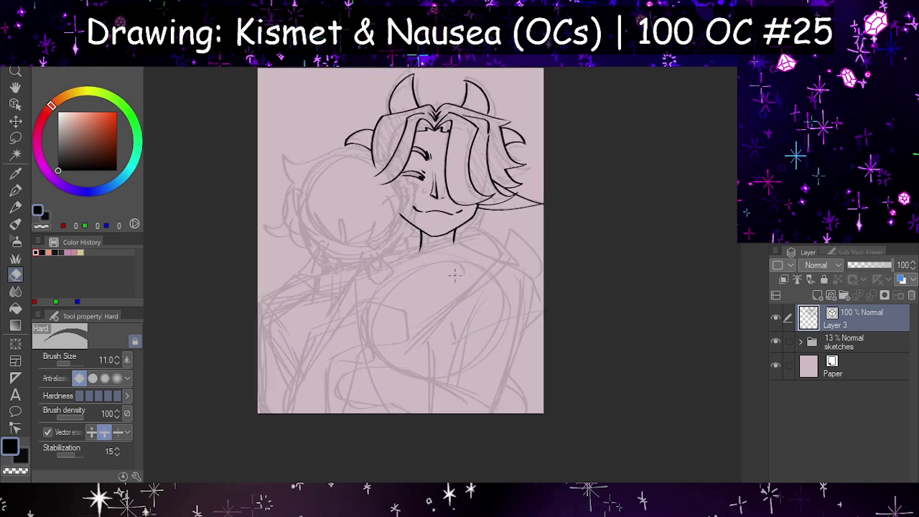
{"action": "scroll", "coordinate": [454, 271], "scroll_direction": "up", "scroll_amount": 2}
{"action": "left_click_drag", "start_coordinate": [403, 238], "coordinate": [436, 250]}
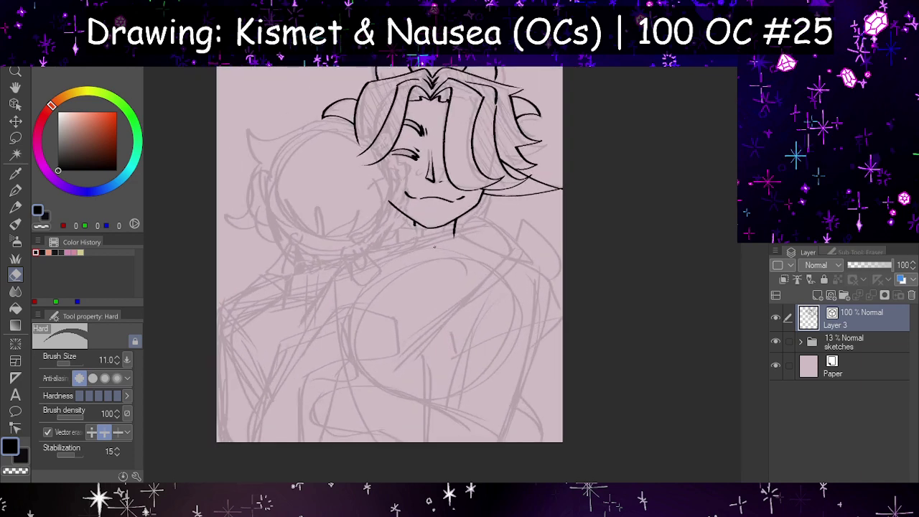
{"action": "key", "text": "ctrl+z"}
{"action": "key", "text": "ctrl+z"}
{"action": "left_click_drag", "start_coordinate": [456, 236], "coordinate": [454, 210]}
- Ink both sides of the neck, the sloping shoulder below the long fringe and the upper arm's long outer edge
{"action": "left_click", "coordinate": [15, 191]}
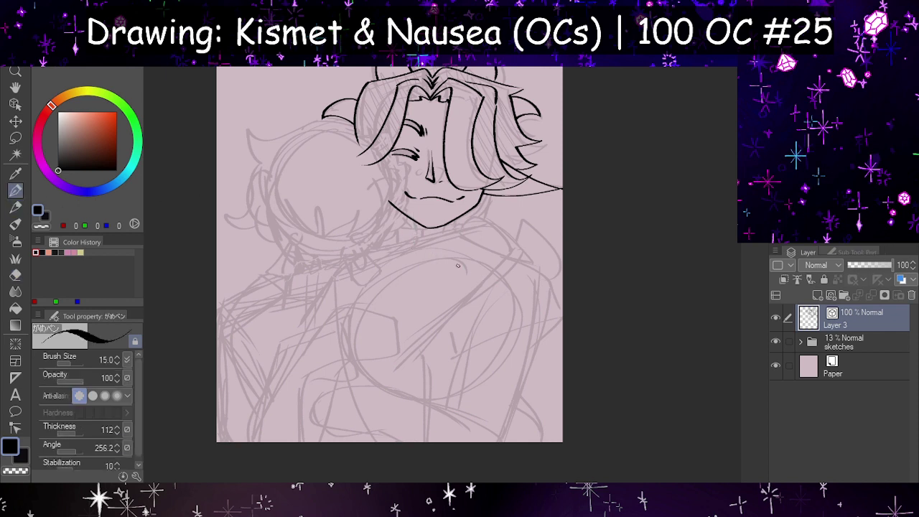
{"action": "left_click_drag", "start_coordinate": [333, 261], "coordinate": [563, 267]}
{"action": "key", "text": "ctrl+z"}
{"action": "left_click_drag", "start_coordinate": [409, 217], "coordinate": [420, 245]}
{"action": "mouse_move", "coordinate": [455, 219]}
{"action": "left_mouse_down"}
{"action": "mouse_move", "coordinate": [457, 242]}
{"action": "mouse_move", "coordinate": [537, 265]}
{"action": "mouse_move", "coordinate": [558, 322]}
{"action": "left_mouse_up"}
{"action": "key", "text": "ctrl+z"}
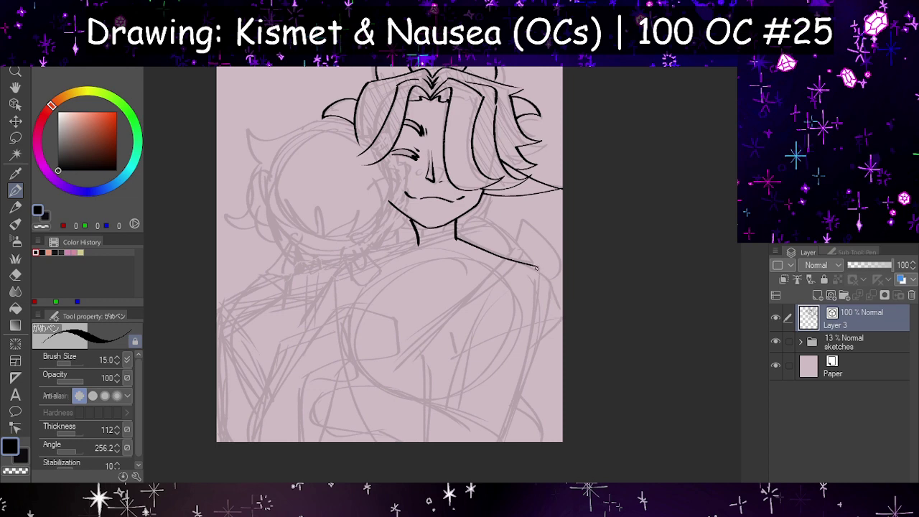
{"action": "left_click_drag", "start_coordinate": [538, 267], "coordinate": [495, 462]}
- Try a slanted inner arm line with a short crease stroke beside the chest
{"action": "key", "text": "h"}
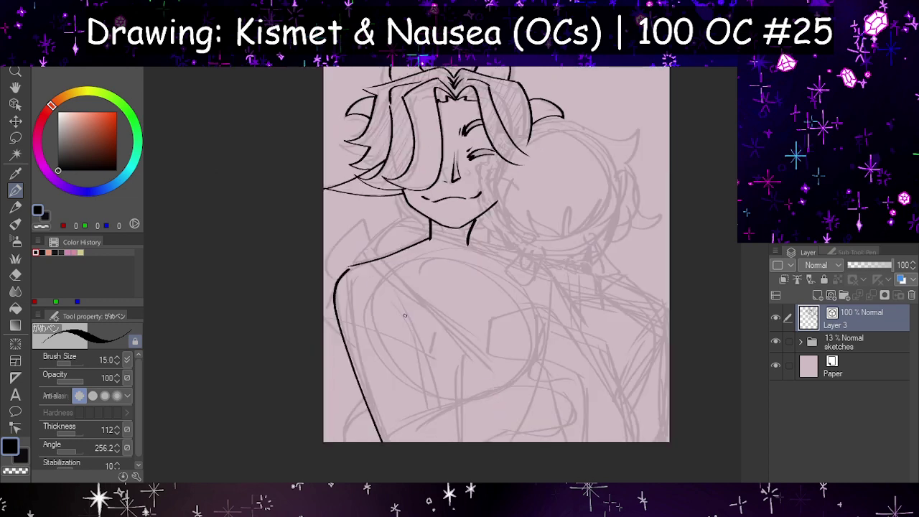
{"action": "left_click_drag", "start_coordinate": [404, 316], "coordinate": [449, 414]}
{"action": "left_click_drag", "start_coordinate": [430, 346], "coordinate": [427, 359]}
{"action": "key", "text": "h"}
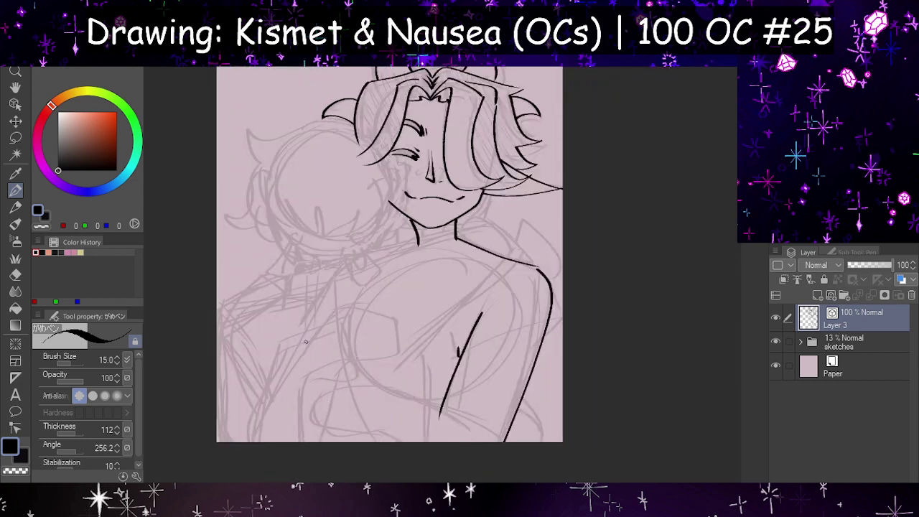
- Try the outline of a raised forearm with a boxy hand over the partner's torso
{"action": "left_click_drag", "start_coordinate": [254, 437], "coordinate": [321, 319]}
{"action": "key", "text": "ctrl+z"}
{"action": "mouse_move", "coordinate": [246, 440]}
{"action": "left_mouse_down"}
{"action": "mouse_move", "coordinate": [280, 343]}
{"action": "mouse_move", "coordinate": [275, 350]}
{"action": "mouse_move", "coordinate": [349, 322]}
{"action": "left_mouse_up"}
{"action": "key", "text": "ctrl+z"}
{"action": "mouse_move", "coordinate": [276, 345]}
{"action": "left_mouse_down"}
{"action": "mouse_move", "coordinate": [321, 328]}
{"action": "mouse_move", "coordinate": [360, 343]}
{"action": "mouse_move", "coordinate": [352, 379]}
{"action": "mouse_move", "coordinate": [329, 373]}
{"action": "left_mouse_up"}
{"action": "key", "text": "h"}
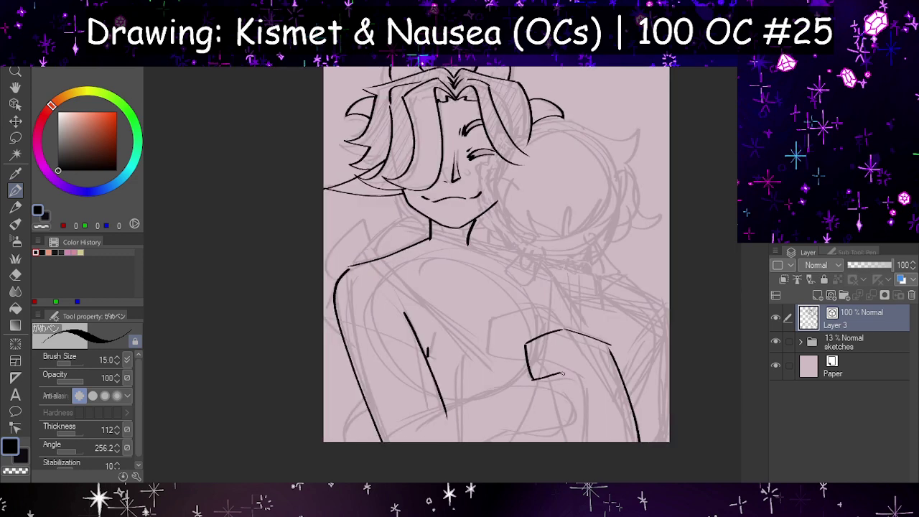
{"action": "left_click_drag", "start_coordinate": [563, 372], "coordinate": [591, 377]}
{"action": "key", "text": "h"}
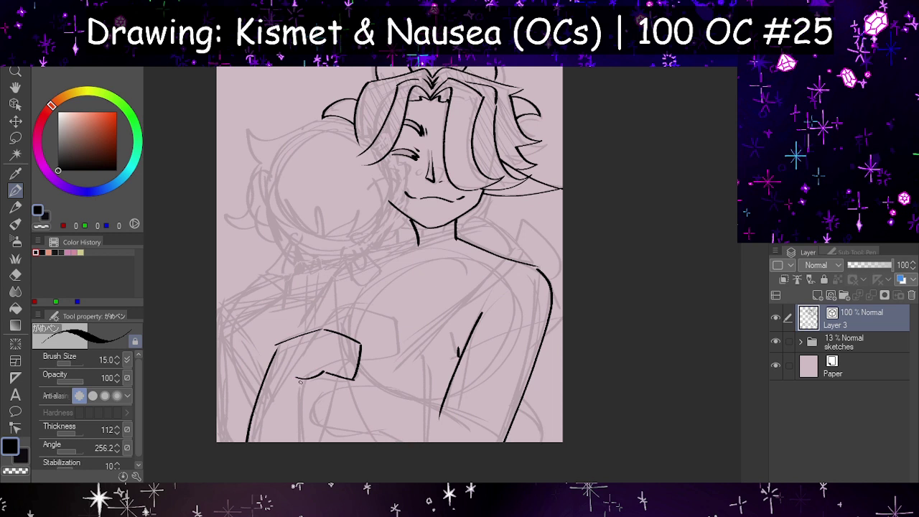
{"action": "left_click_drag", "start_coordinate": [296, 380], "coordinate": [297, 442]}
- Try a second forearm line across the waist and undo the strokes of both forearms
{"action": "mouse_move", "coordinate": [312, 403]}
{"action": "left_mouse_down"}
{"action": "mouse_move", "coordinate": [369, 382]}
{"action": "mouse_move", "coordinate": [397, 388]}
{"action": "mouse_move", "coordinate": [470, 439]}
{"action": "left_mouse_up"}
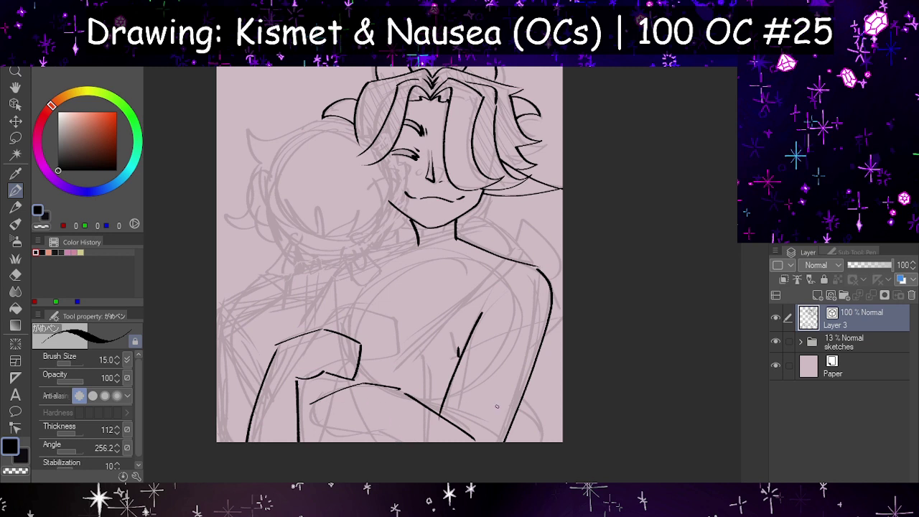
{"action": "key", "text": "ctrl+z"}
{"action": "key", "text": "ctrl+z"}
{"action": "key", "text": "ctrl+z"}
{"action": "key", "text": "ctrl+z"}
{"action": "key", "text": "ctrl+z"}
{"action": "key", "text": "ctrl+z"}
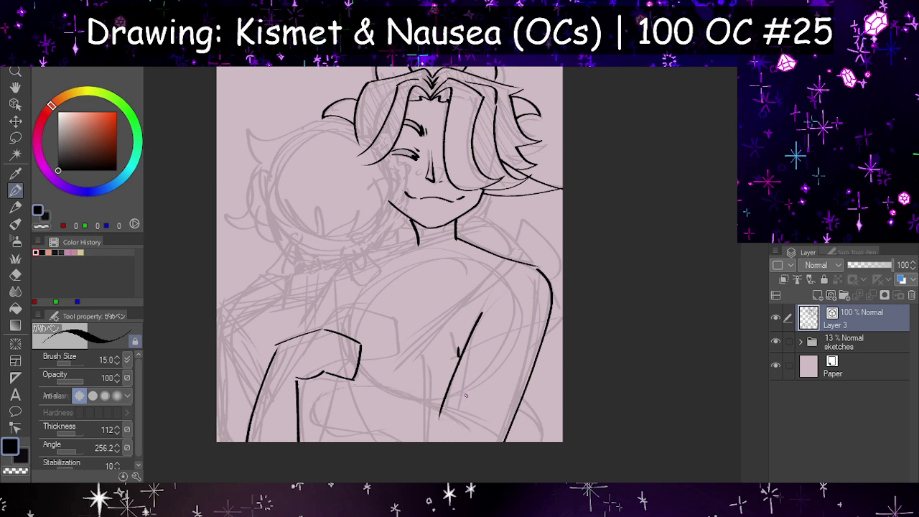
{"action": "key", "text": "ctrl+z"}
{"action": "key", "text": "ctrl+z"}
{"action": "key", "text": "ctrl+z"}
{"action": "key", "text": "ctrl+z"}
{"action": "key", "text": "ctrl+z"}
{"action": "key", "text": "ctrl+z"}
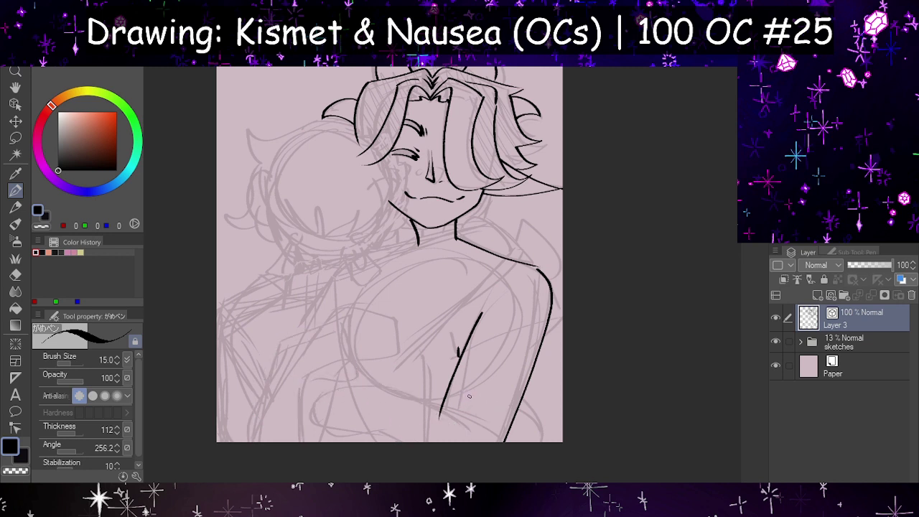
- Replace the inner arm line with a steeper, gently curved stroke beside the chest and check it with the canvas flipped
{"action": "left_click_drag", "start_coordinate": [457, 410], "coordinate": [474, 308]}
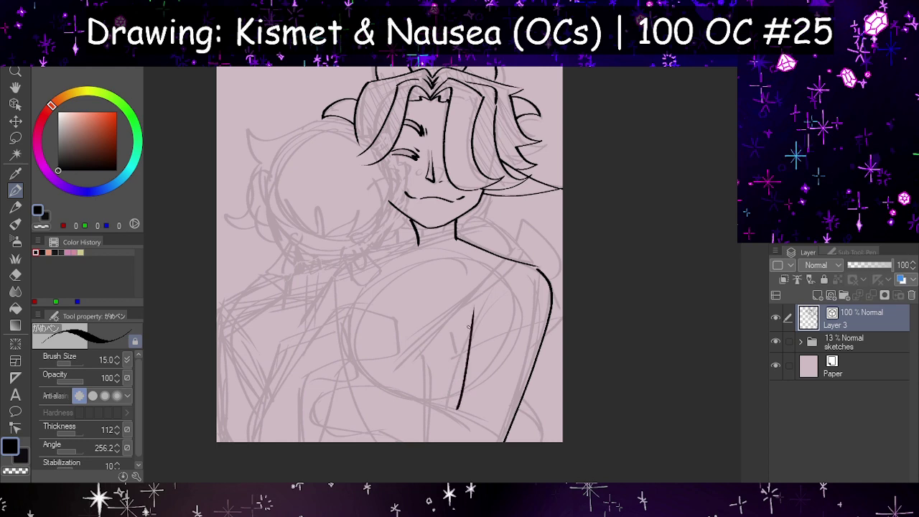
{"action": "key", "text": "h"}
{"action": "key", "text": "h"}
- Ink the forearm wrapping across the waist with a gently arched upper edge, a pointed far end and a lower edge
{"action": "left_click_drag", "start_coordinate": [323, 392], "coordinate": [396, 385]}
{"action": "key", "text": "ctrl+z"}
{"action": "mouse_move", "coordinate": [330, 390]}
{"action": "left_mouse_down"}
{"action": "mouse_move", "coordinate": [380, 386]}
{"action": "mouse_move", "coordinate": [474, 420]}
{"action": "left_mouse_up"}
{"action": "mouse_move", "coordinate": [323, 392]}
{"action": "left_mouse_down"}
{"action": "mouse_move", "coordinate": [297, 415]}
{"action": "mouse_move", "coordinate": [344, 440]}
{"action": "left_mouse_up"}
{"action": "key", "text": "ctrl+z"}
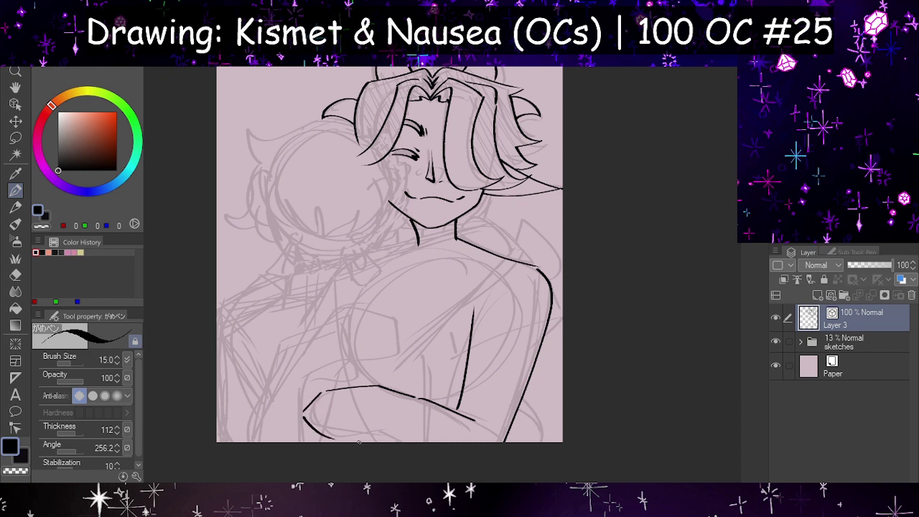
{"action": "key", "text": "ctrl+z"}
{"action": "left_click_drag", "start_coordinate": [303, 413], "coordinate": [372, 438]}
{"action": "key", "text": "ctrl+z"}
{"action": "mouse_move", "coordinate": [305, 410]}
{"action": "left_mouse_down"}
{"action": "mouse_move", "coordinate": [388, 425]}
{"action": "mouse_move", "coordinate": [414, 442]}
{"action": "left_mouse_up"}
- Ink the angular line running down from below the chin over the chest and slanting to the inner arm line
{"action": "key", "text": "h"}
{"action": "key", "text": "h"}
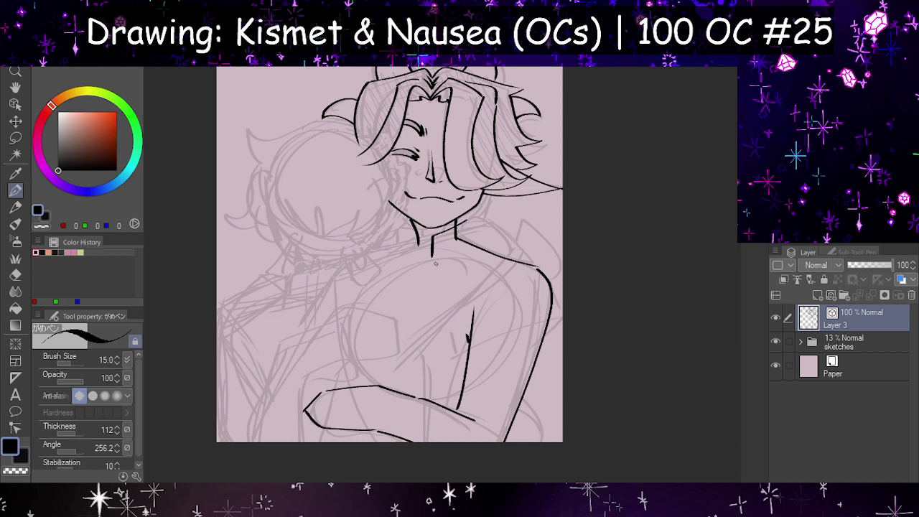
{"action": "left_click_drag", "start_coordinate": [432, 256], "coordinate": [474, 359]}
{"action": "key", "text": "ctrl+z"}
{"action": "left_click_drag", "start_coordinate": [432, 260], "coordinate": [471, 365]}
{"action": "key", "text": "ctrl+z"}
{"action": "left_click_drag", "start_coordinate": [429, 258], "coordinate": [471, 358]}
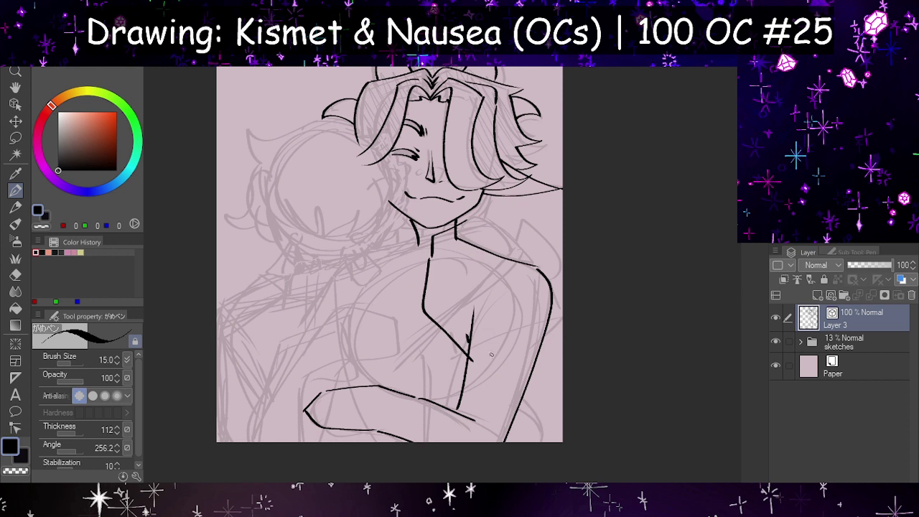
- Try an arched sleeve hem from the chest corner across the upper arm, undo it and flip the canvas
{"action": "mouse_move", "coordinate": [458, 331]}
{"action": "left_mouse_down"}
{"action": "mouse_move", "coordinate": [469, 359]}
{"action": "mouse_move", "coordinate": [487, 335]}
{"action": "mouse_move", "coordinate": [532, 373]}
{"action": "left_mouse_up"}
{"action": "key", "text": "ctrl+z"}
{"action": "left_click_drag", "start_coordinate": [467, 351], "coordinate": [536, 337]}
{"action": "left_click_drag", "start_coordinate": [466, 353], "coordinate": [540, 379]}
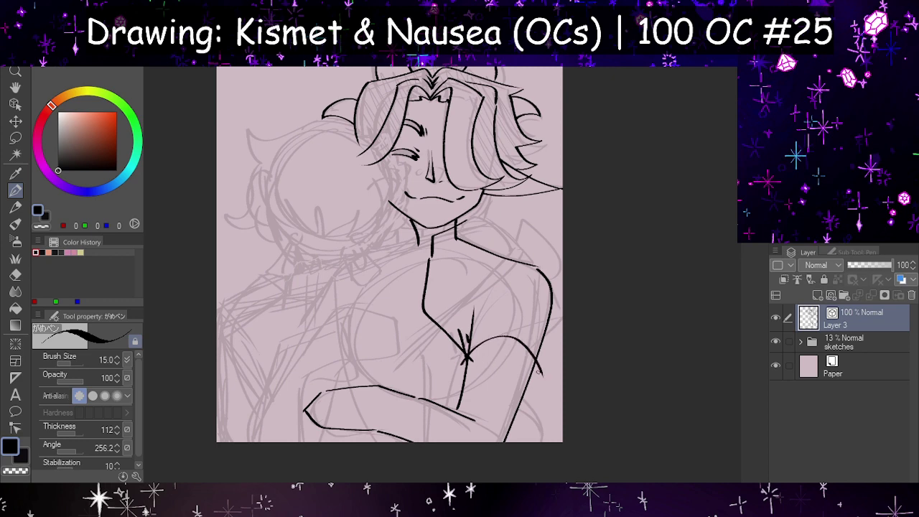
{"action": "key", "text": "ctrl+z"}
{"action": "scroll", "coordinate": [423, 329], "scroll_direction": "down", "scroll_amount": 2}
{"action": "key", "text": "h"}
{"action": "scroll", "coordinate": [453, 337], "scroll_direction": "up", "scroll_amount": 5}
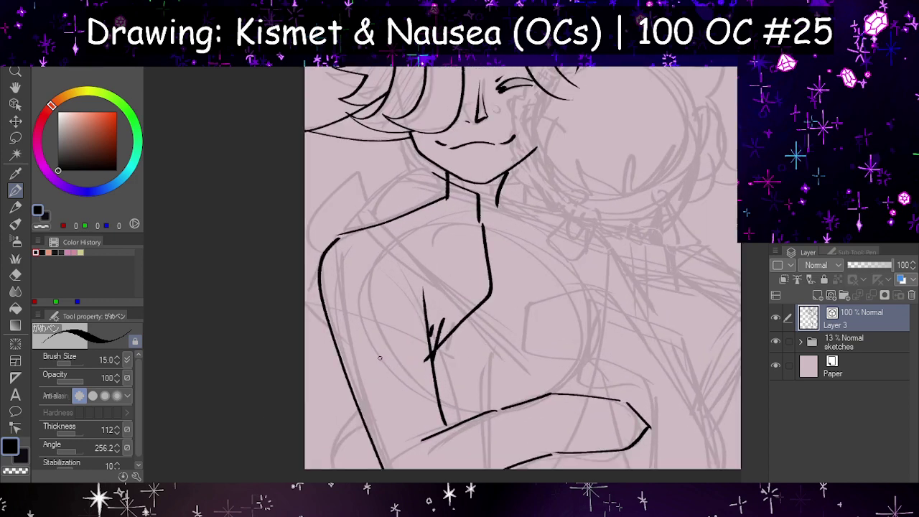
- Try several slanting sleeve hem lines across the upper arm on the flipped canvas and undo them
{"action": "left_click_drag", "start_coordinate": [301, 289], "coordinate": [451, 337]}
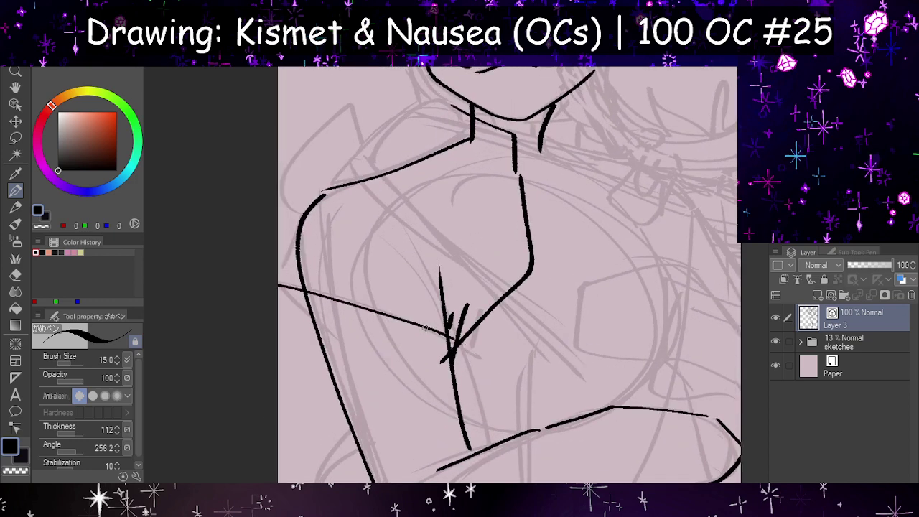
{"action": "key", "text": "ctrl+z"}
{"action": "left_click_drag", "start_coordinate": [305, 313], "coordinate": [463, 350]}
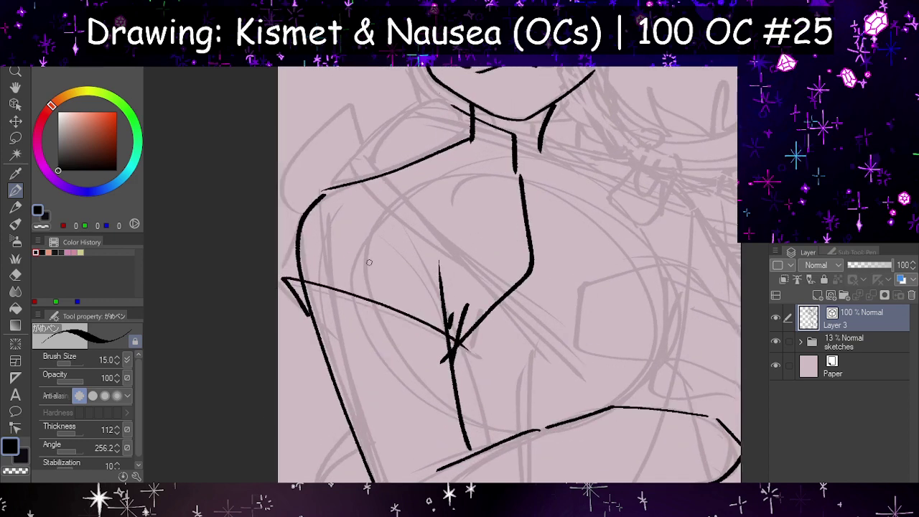
{"action": "key", "text": "ctrl+z"}
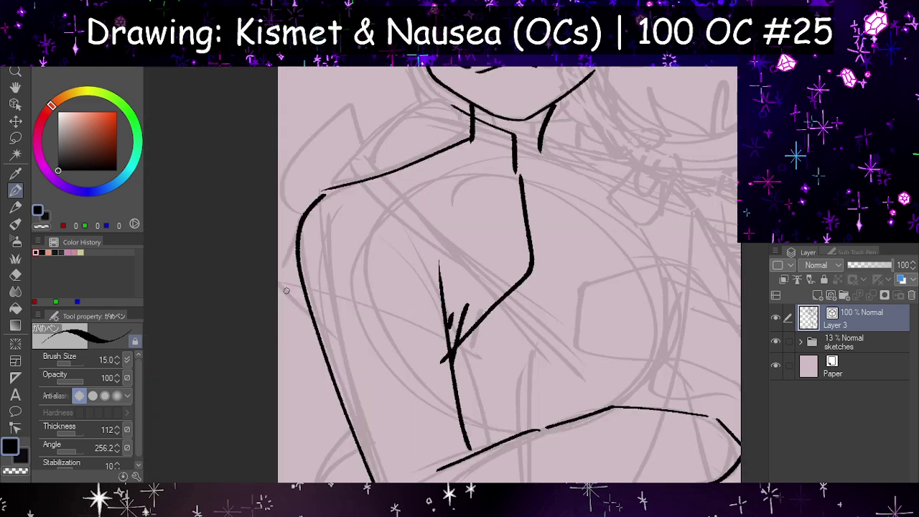
{"action": "left_click_drag", "start_coordinate": [286, 290], "coordinate": [474, 347]}
{"action": "key", "text": "ctrl+z"}
{"action": "key", "text": "ctrl+z"}
{"action": "mouse_move", "coordinate": [280, 283]}
{"action": "left_mouse_down"}
{"action": "mouse_move", "coordinate": [450, 337]}
{"action": "mouse_move", "coordinate": [421, 322]}
{"action": "mouse_move", "coordinate": [449, 354]}
{"action": "left_mouse_up"}
{"action": "key", "text": "ctrl+z"}
{"action": "key", "text": "ctrl+z"}
- Try a flatter sleeve hem and a short stroke at the chest corner, checking both canvas orientations, and undo them
{"action": "mouse_move", "coordinate": [280, 283]}
{"action": "left_mouse_down"}
{"action": "mouse_move", "coordinate": [439, 327]}
{"action": "mouse_move", "coordinate": [456, 358]}
{"action": "mouse_move", "coordinate": [597, 289]}
{"action": "left_mouse_up"}
{"action": "key", "text": "h"}
{"action": "key", "text": "ctrl+z"}
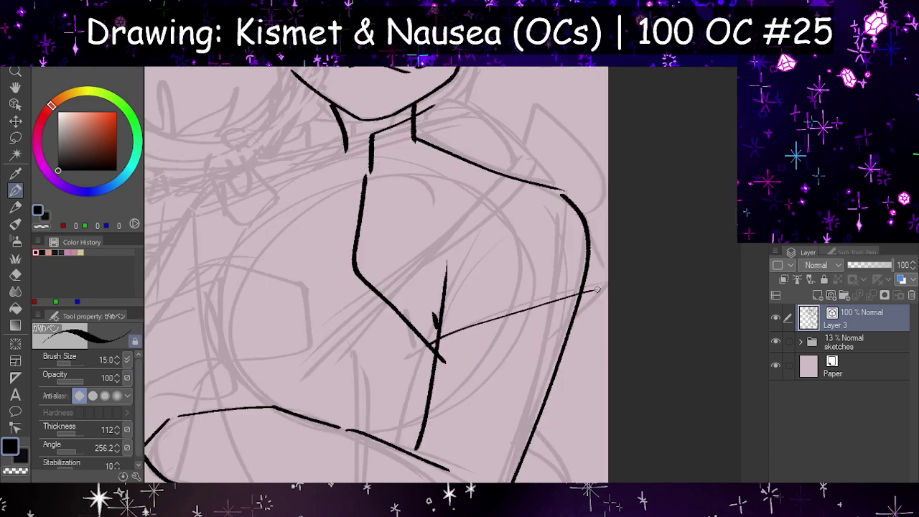
{"action": "key", "text": "ctrl+z"}
{"action": "mouse_move", "coordinate": [435, 335]}
{"action": "left_mouse_down"}
{"action": "mouse_move", "coordinate": [533, 286]}
{"action": "mouse_move", "coordinate": [475, 378]}
{"action": "left_mouse_up"}
{"action": "key", "text": "h"}
{"action": "key", "text": "ctrl+z"}
{"action": "key", "text": "ctrl+z"}
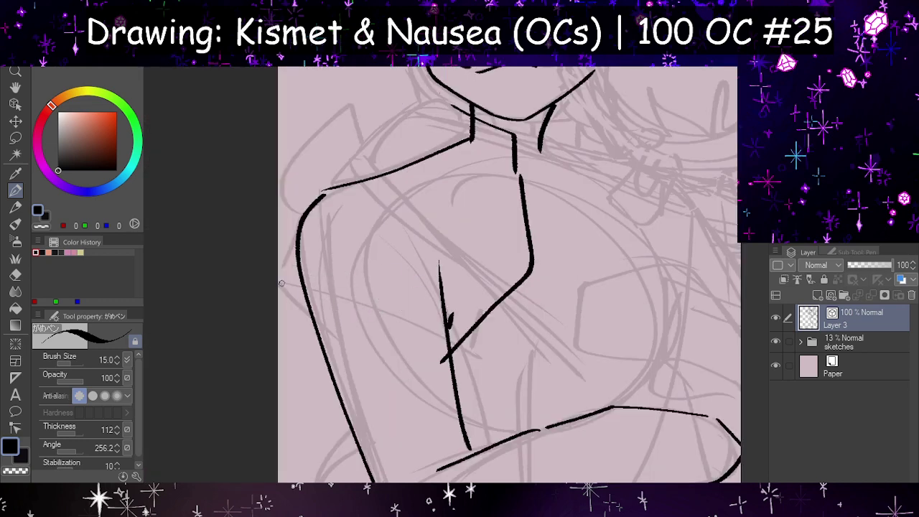
- Ink the curved sleeve hem from the arm's outer side to the chest corner, plus a stepped collar running into the shoulder line
{"action": "left_click_drag", "start_coordinate": [282, 283], "coordinate": [452, 350]}
{"action": "key", "text": "h"}
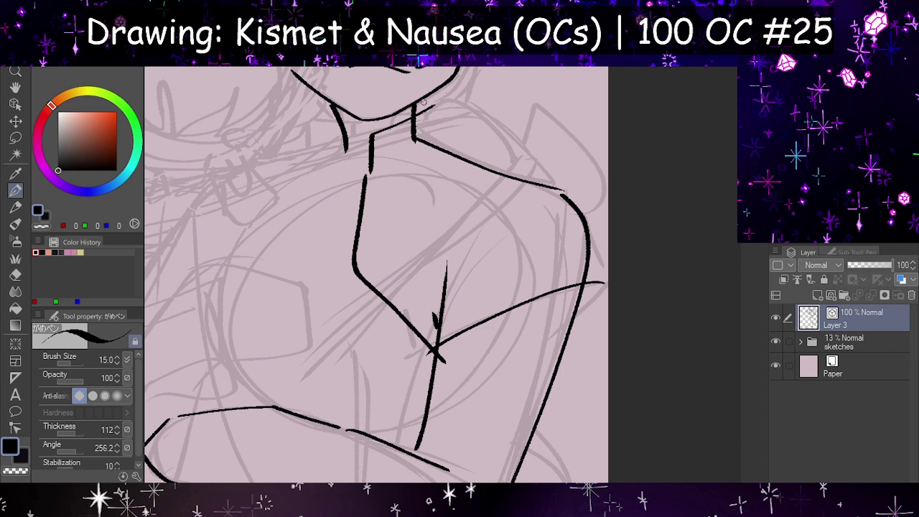
{"action": "mouse_move", "coordinate": [428, 99]}
{"action": "left_mouse_down"}
{"action": "mouse_move", "coordinate": [450, 143]}
{"action": "mouse_move", "coordinate": [521, 178]}
{"action": "left_mouse_up"}
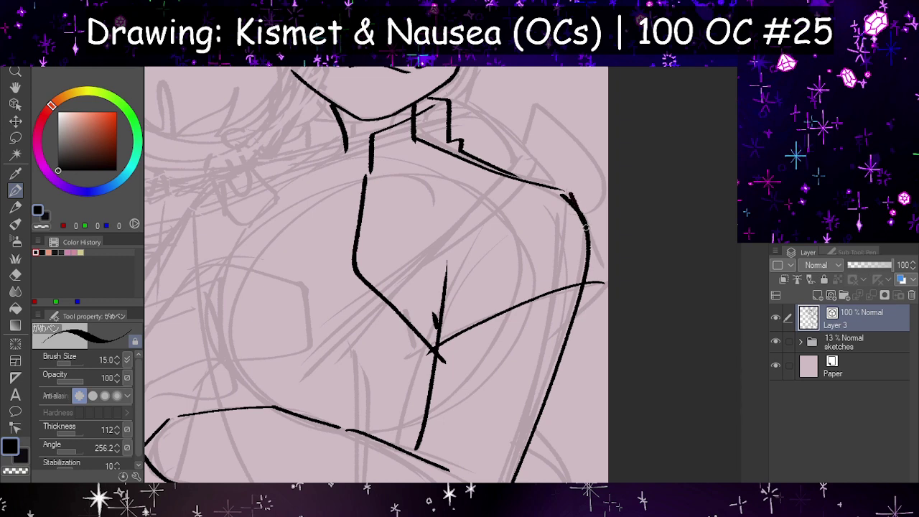
- Ink the flared sleeve's outer edge and short underside, and add a short fold rising from the chest corner
{"action": "key", "text": "h"}
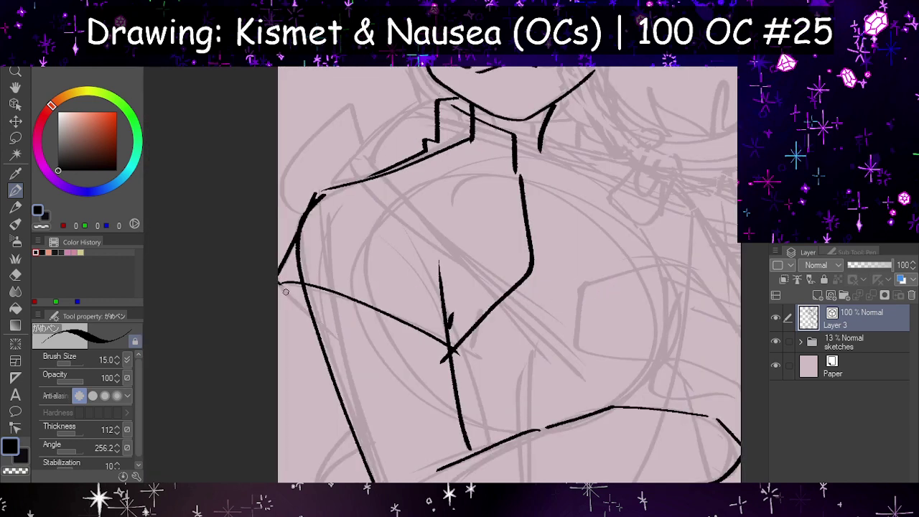
{"action": "left_click_drag", "start_coordinate": [282, 285], "coordinate": [316, 322]}
{"action": "key", "text": "h"}
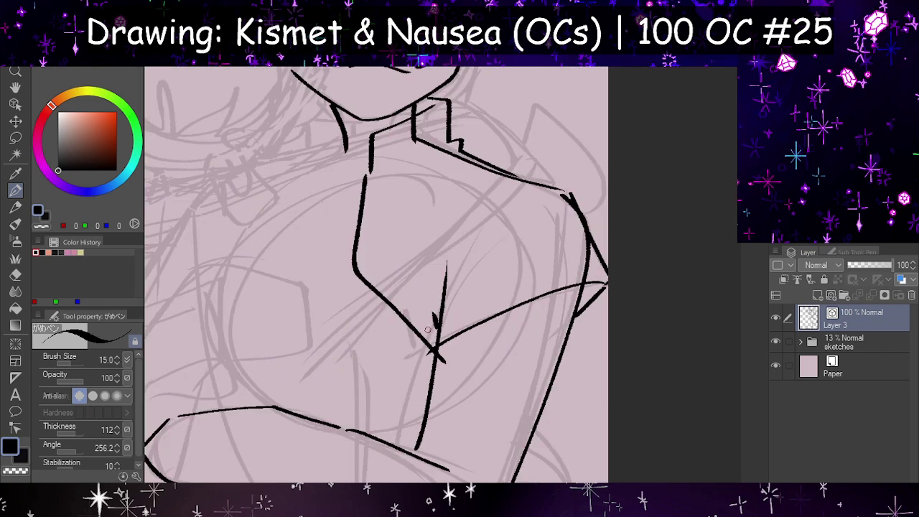
{"action": "left_click_drag", "start_coordinate": [434, 351], "coordinate": [428, 291]}
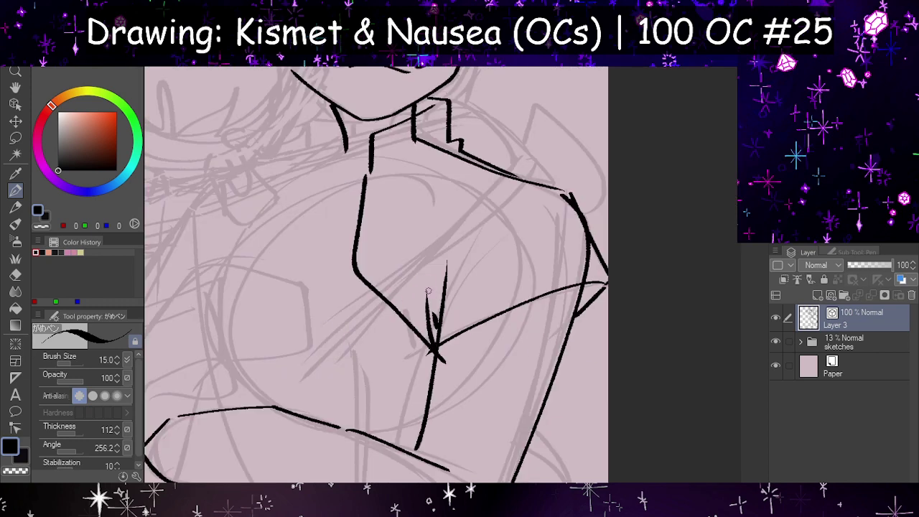
- With vector erasing on, remove the stray strokes above the chest corner and the old neck, shoulder and upper arm lines under the clothing
{"action": "left_click", "coordinate": [16, 274]}
{"action": "left_click", "coordinate": [47, 433]}
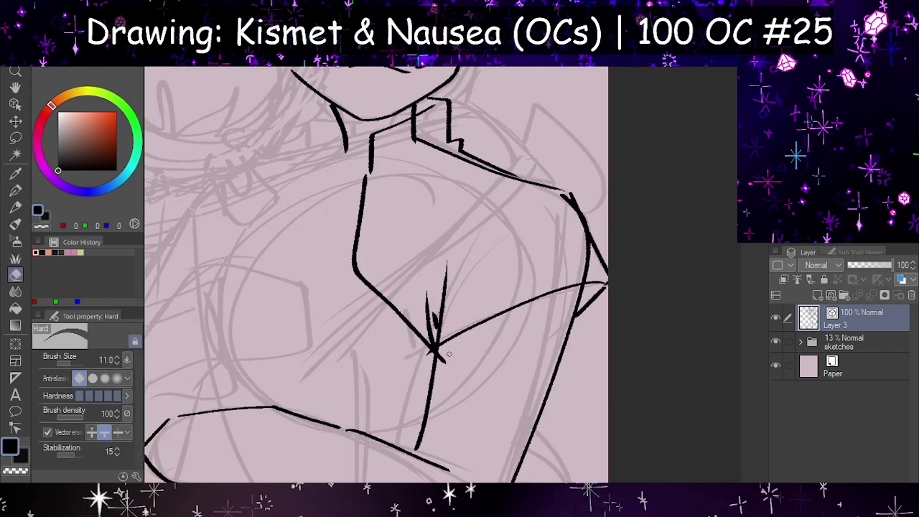
{"action": "left_click_drag", "start_coordinate": [447, 355], "coordinate": [443, 371]}
{"action": "left_click_drag", "start_coordinate": [439, 331], "coordinate": [440, 317]}
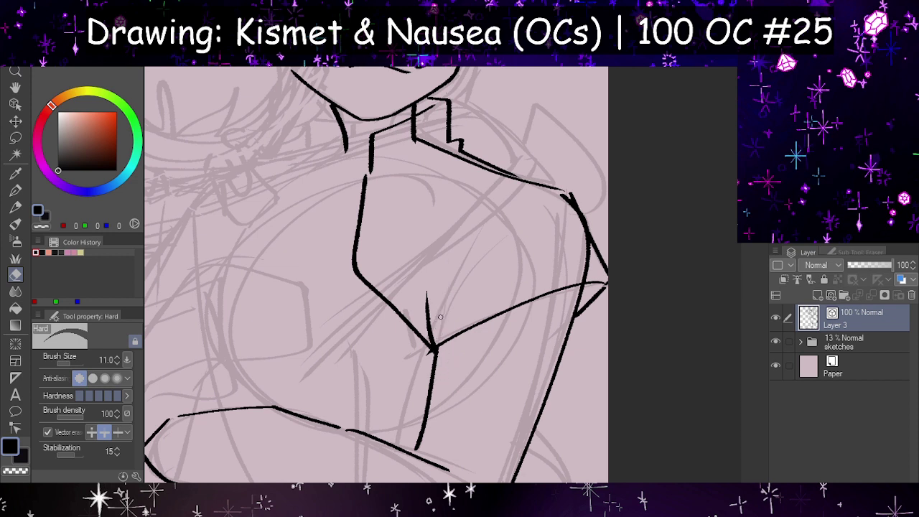
{"action": "left_click", "coordinate": [588, 256]}
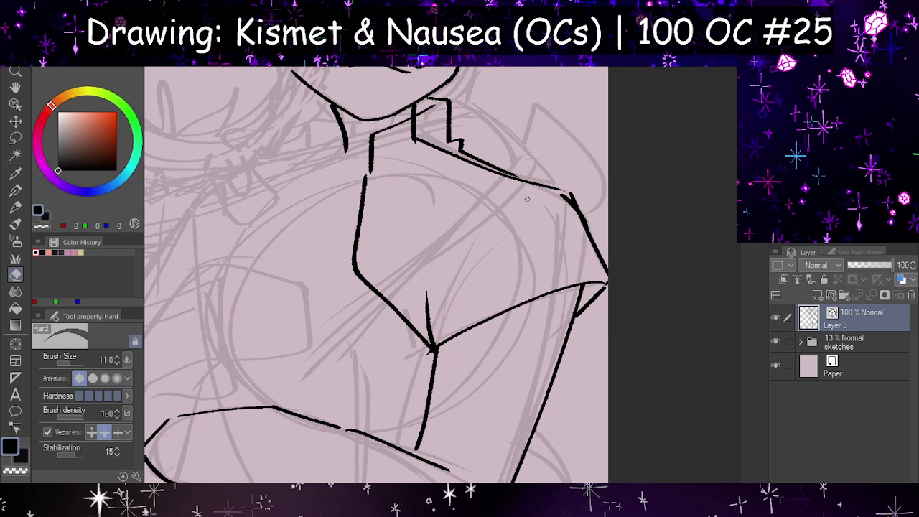
{"action": "left_click", "coordinate": [438, 137]}
{"action": "left_click", "coordinate": [418, 129]}
{"action": "left_click", "coordinate": [571, 199]}
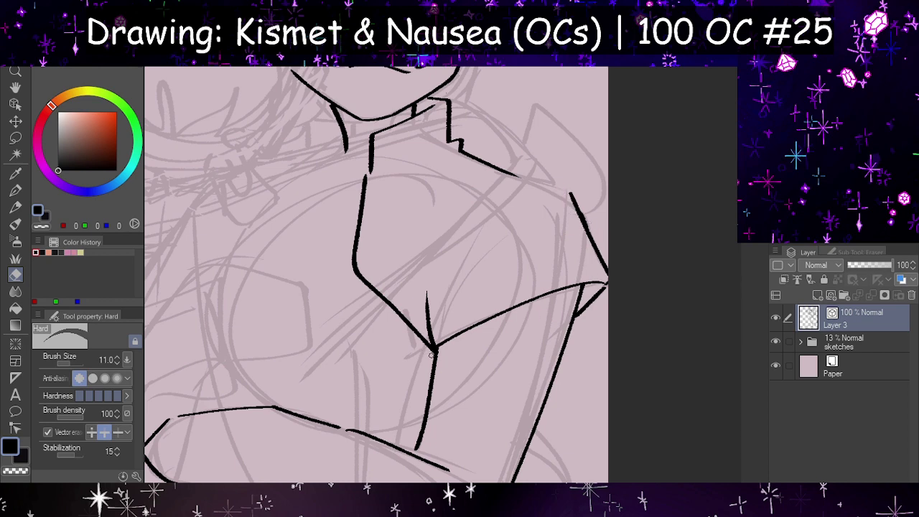
- Close the gap between the collar's shoulder line and the sleeve's outer edge with a rounded shoulder stroke
{"action": "left_click", "coordinate": [15, 189]}
{"action": "key", "text": "h"}
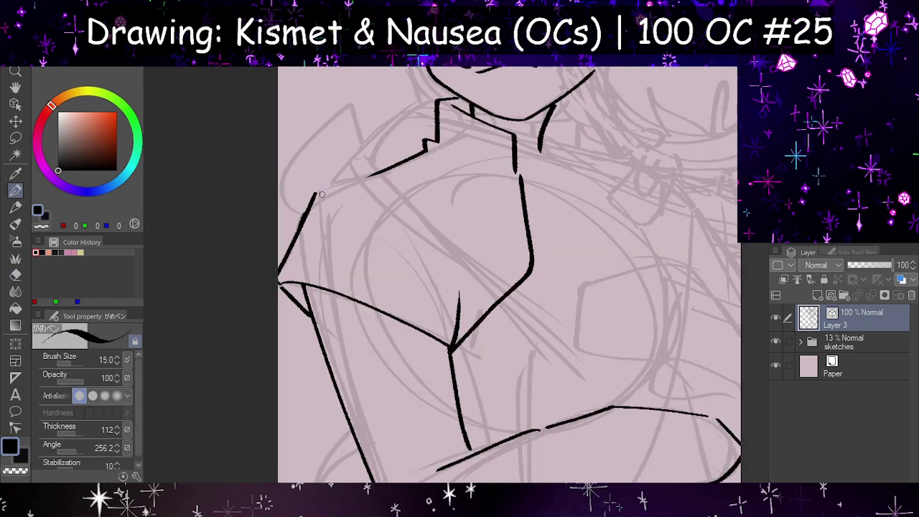
{"action": "left_click_drag", "start_coordinate": [318, 194], "coordinate": [385, 175]}
{"action": "key", "text": "h"}
{"action": "key", "text": "ctrl+z"}
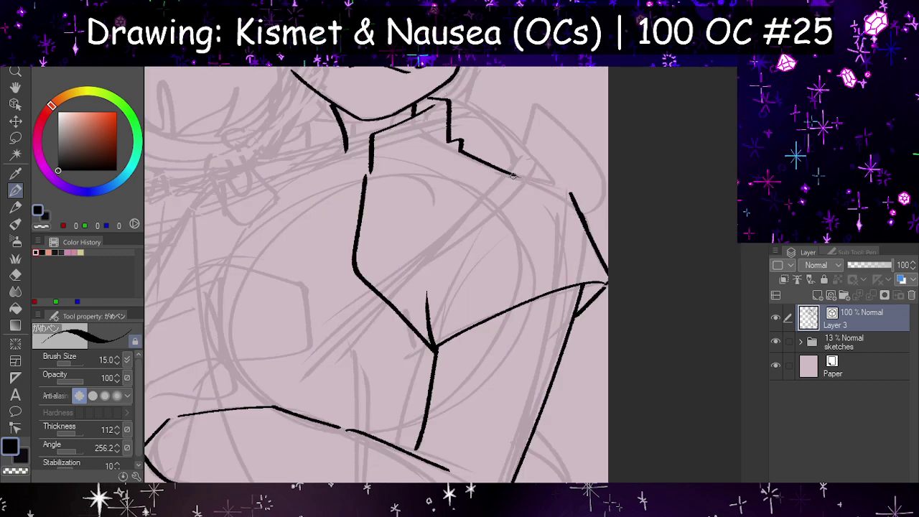
{"action": "mouse_move", "coordinate": [513, 175]}
{"action": "left_mouse_down"}
{"action": "mouse_move", "coordinate": [573, 196]}
{"action": "mouse_move", "coordinate": [590, 220]}
{"action": "left_mouse_up"}
{"action": "left_click", "coordinate": [17, 276]}
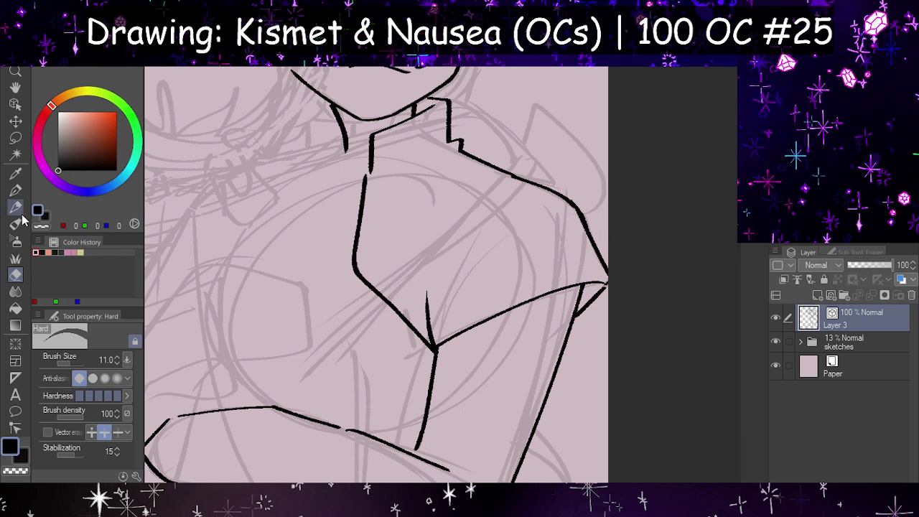
- Ink a long curved fold rising from the chest corner toward the shoulder
{"action": "left_click", "coordinate": [15, 191]}
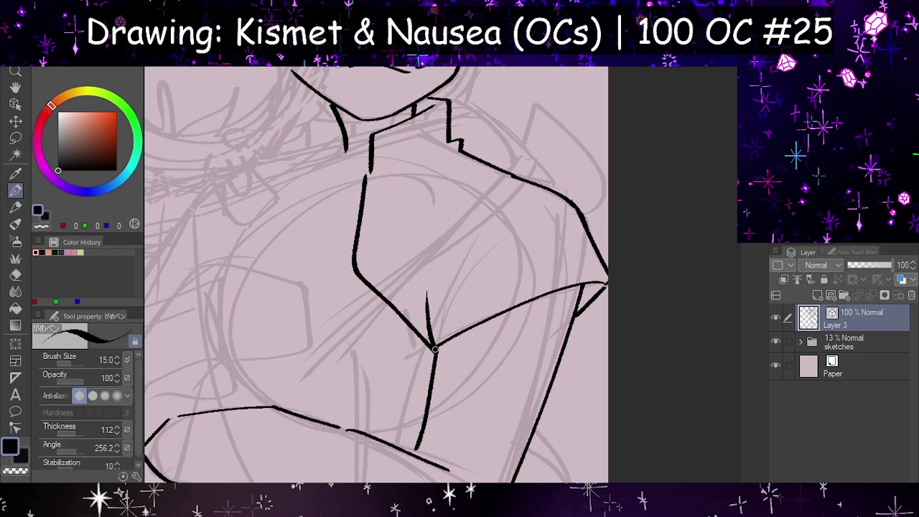
{"action": "left_click_drag", "start_coordinate": [434, 350], "coordinate": [463, 246]}
{"action": "scroll", "coordinate": [514, 252], "scroll_direction": "down", "scroll_amount": 4}
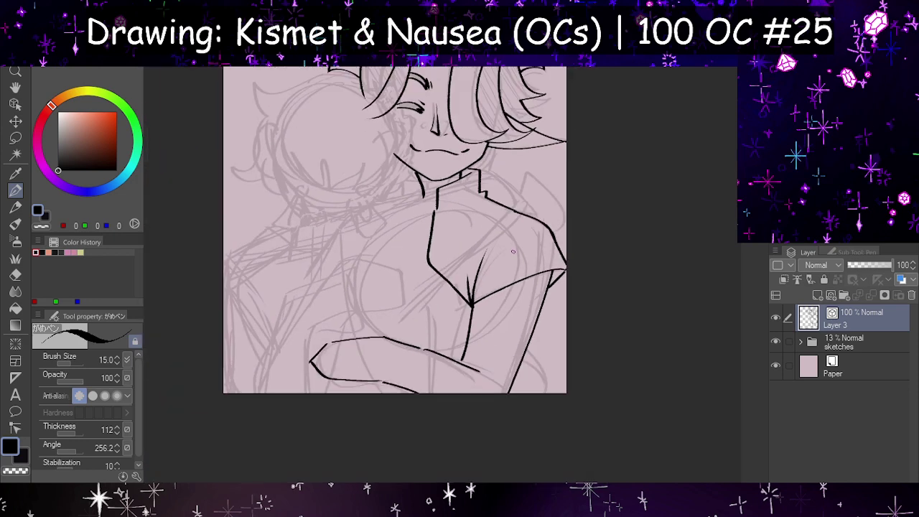
- Try a long diagonal line from the shoulder down across the chest and undo it
{"action": "scroll", "coordinate": [486, 259], "scroll_direction": "up", "scroll_amount": 3}
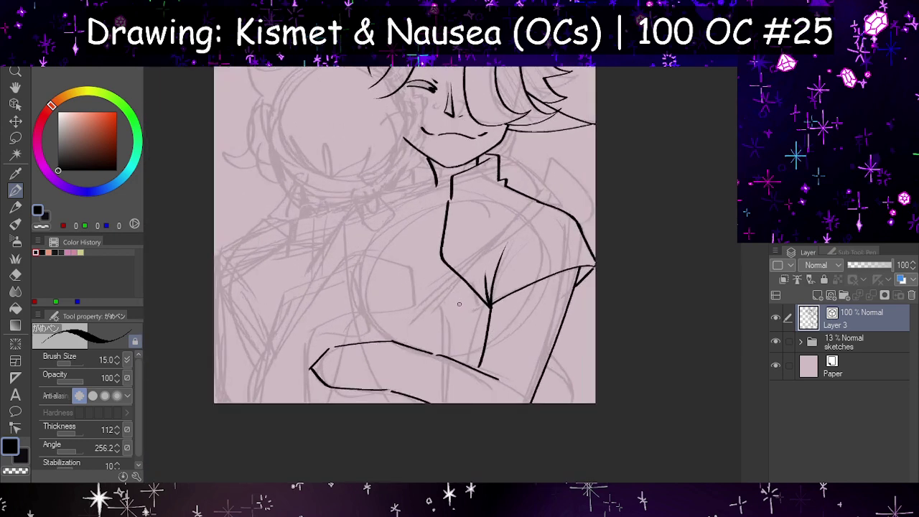
{"action": "left_click_drag", "start_coordinate": [547, 197], "coordinate": [422, 307]}
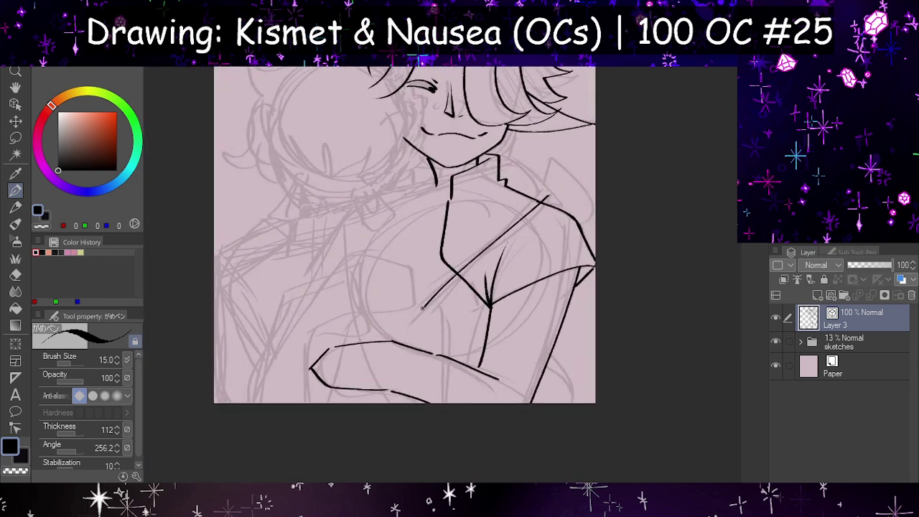
{"action": "key", "text": "ctrl+z"}
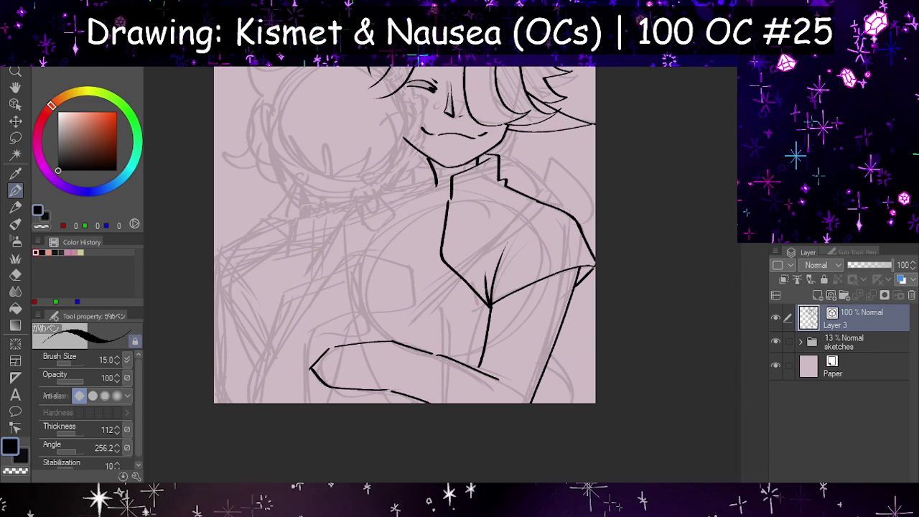
- Check the figure with the canvas flipped and erase the upper edge, pointed end and lower edge of the forearm
{"action": "scroll", "coordinate": [387, 324], "scroll_direction": "down", "scroll_amount": 4}
{"action": "scroll", "coordinate": [430, 330], "scroll_direction": "up", "scroll_amount": 4}
{"action": "key", "text": "h"}
{"action": "scroll", "coordinate": [431, 369], "scroll_direction": "down", "scroll_amount": 3}
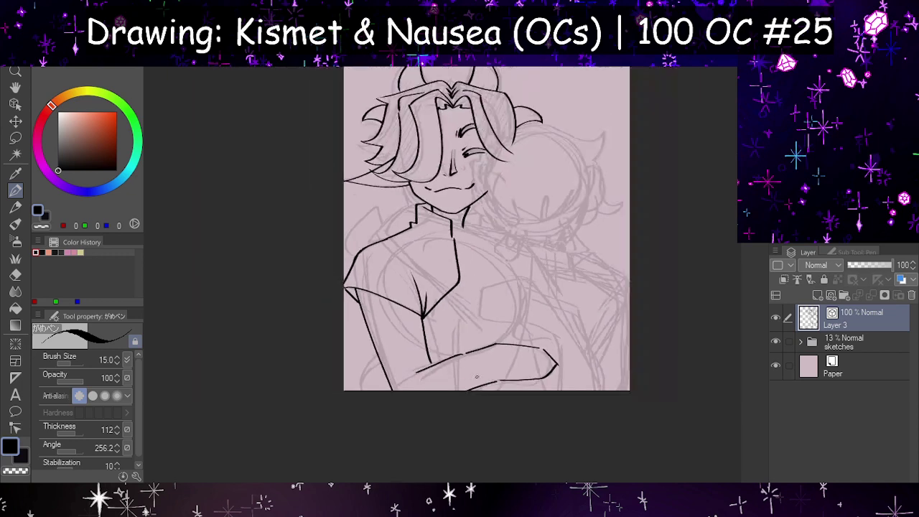
{"action": "key", "text": "h"}
{"action": "scroll", "coordinate": [391, 387], "scroll_direction": "up", "scroll_amount": 4}
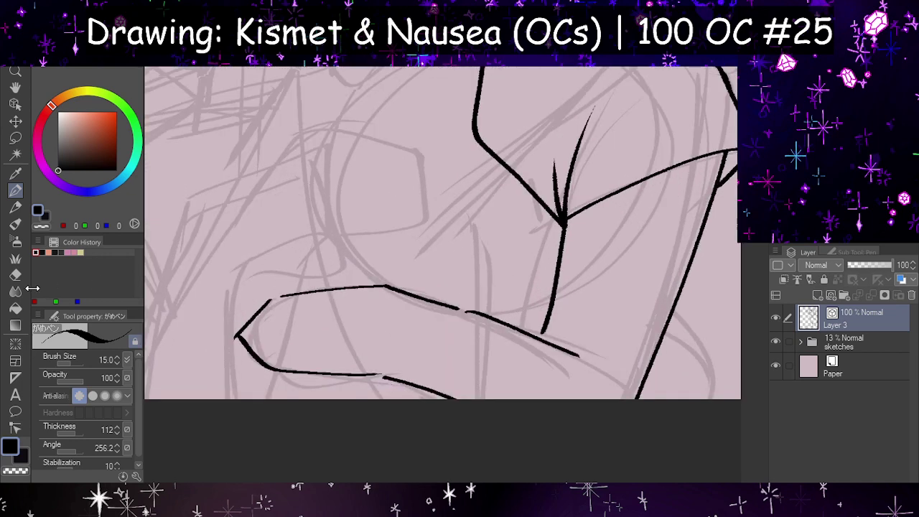
{"action": "left_click", "coordinate": [15, 275]}
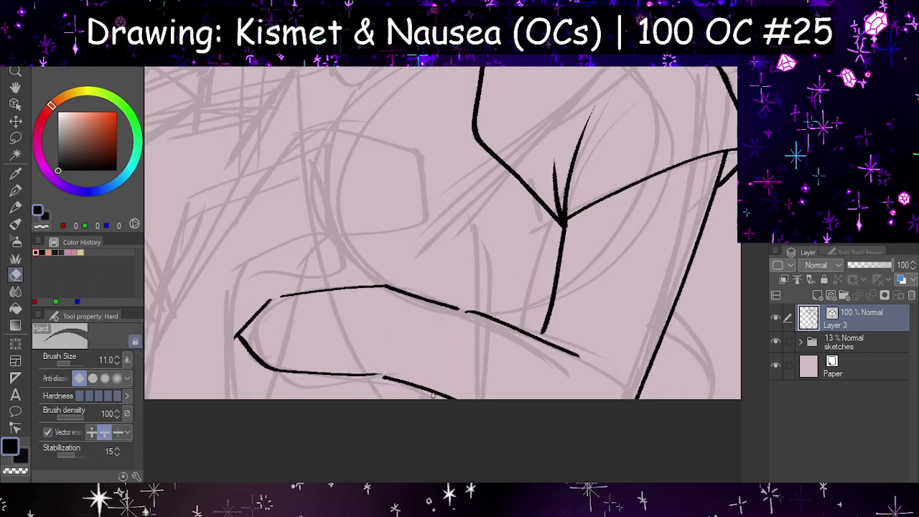
{"action": "mouse_move", "coordinate": [334, 380]}
{"action": "left_mouse_down"}
{"action": "mouse_move", "coordinate": [252, 351]}
{"action": "mouse_move", "coordinate": [251, 291]}
{"action": "left_mouse_up"}
{"action": "mouse_move", "coordinate": [386, 266]}
{"action": "left_mouse_down"}
{"action": "mouse_move", "coordinate": [409, 313]}
{"action": "mouse_move", "coordinate": [471, 298]}
{"action": "mouse_move", "coordinate": [515, 341]}
{"action": "mouse_move", "coordinate": [423, 316]}
{"action": "mouse_move", "coordinate": [330, 263]}
{"action": "mouse_move", "coordinate": [370, 315]}
{"action": "mouse_move", "coordinate": [381, 280]}
{"action": "mouse_move", "coordinate": [383, 302]}
{"action": "left_mouse_up"}
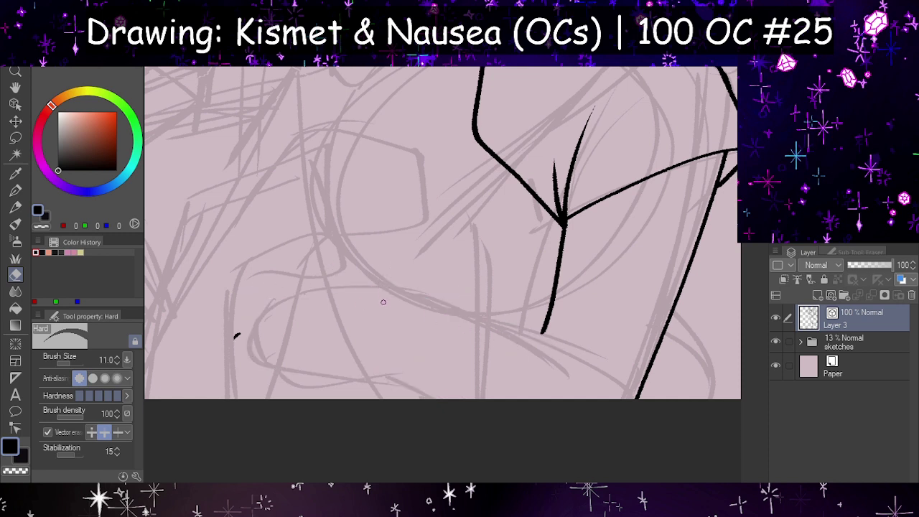
- Try a long, gently arched upper forearm edge on the flipped canvas and undo it
{"action": "scroll", "coordinate": [241, 352], "scroll_direction": "right", "scroll_amount": 3}
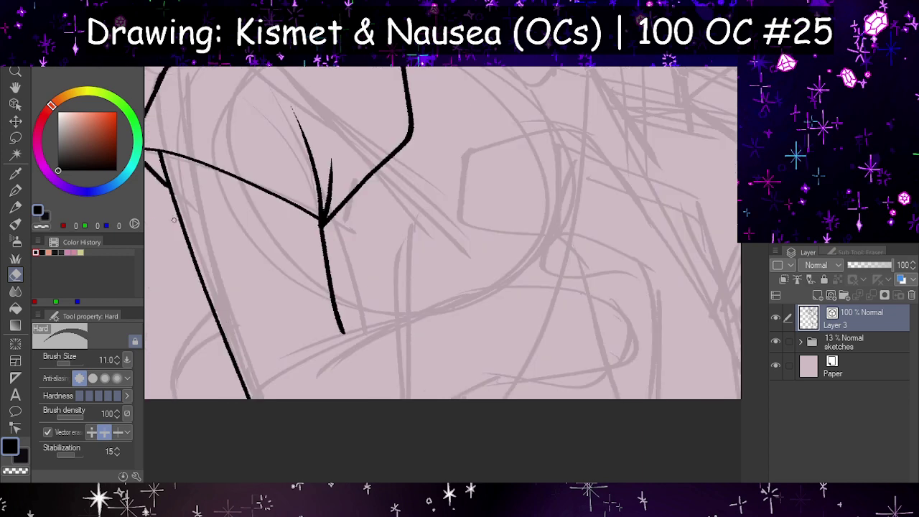
{"action": "left_click", "coordinate": [16, 190]}
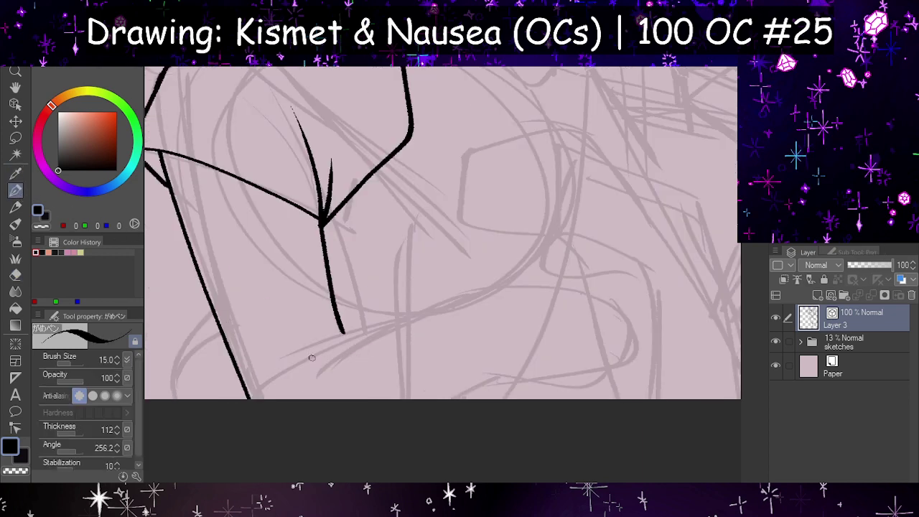
{"action": "left_click_drag", "start_coordinate": [286, 354], "coordinate": [503, 280]}
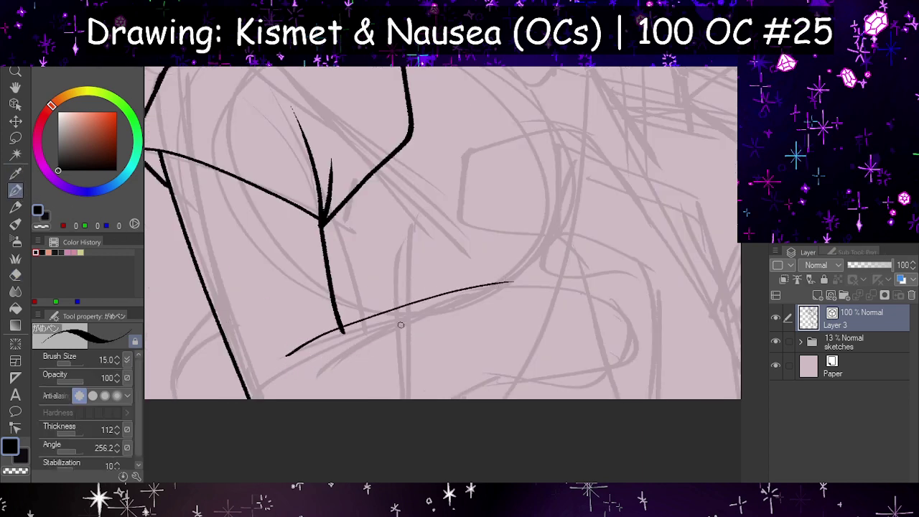
{"action": "key", "text": "ctrl+z"}
- Ink the forearm's upper edge as an S-curve from the wrist past the inner arm line to the elbow
{"action": "scroll", "coordinate": [401, 326], "scroll_direction": "left", "scroll_amount": 3}
{"action": "left_click_drag", "start_coordinate": [415, 294], "coordinate": [616, 388]}
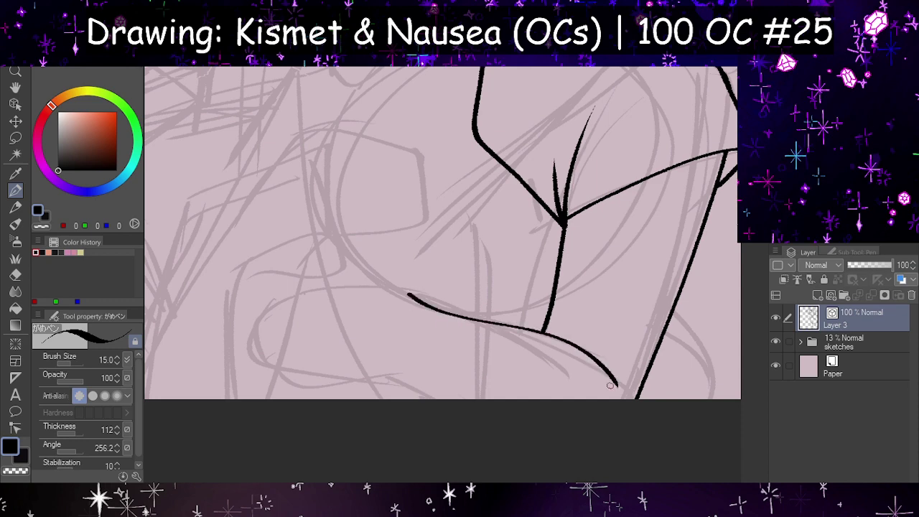
{"action": "key", "text": "h"}
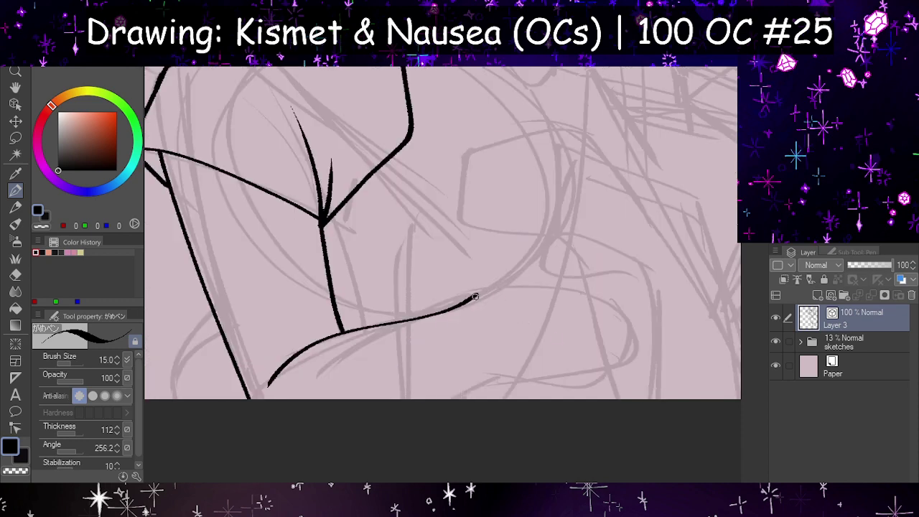
- Ink the back of the hand with an arched edge from the wrist and a steep slanted stroke at its far end
{"action": "left_click_drag", "start_coordinate": [451, 309], "coordinate": [546, 310]}
{"action": "key", "text": "ctrl+z"}
{"action": "mouse_move", "coordinate": [447, 315]}
{"action": "left_mouse_down"}
{"action": "mouse_move", "coordinate": [592, 322]}
{"action": "mouse_move", "coordinate": [620, 333]}
{"action": "mouse_move", "coordinate": [676, 392]}
{"action": "left_mouse_up"}
{"action": "key", "text": "h"}
{"action": "key", "text": "h"}
{"action": "key", "text": "h"}
{"action": "key", "text": "h"}
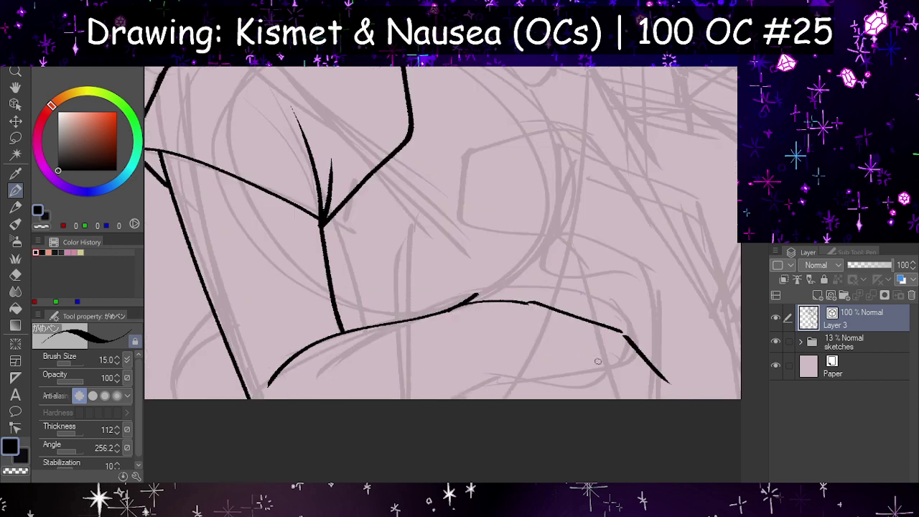
- Ink short slanted finger strokes below the hand's far end and a short lower forearm edge at the canvas border
{"action": "left_click_drag", "start_coordinate": [611, 368], "coordinate": [652, 395]}
{"action": "key", "text": "h"}
{"action": "mouse_move", "coordinate": [401, 392]}
{"action": "left_mouse_down"}
{"action": "mouse_move", "coordinate": [386, 398]}
{"action": "mouse_move", "coordinate": [423, 399]}
{"action": "left_mouse_up"}
{"action": "key", "text": "h"}
{"action": "key", "text": "h"}
{"action": "key", "text": "ctrl+z"}
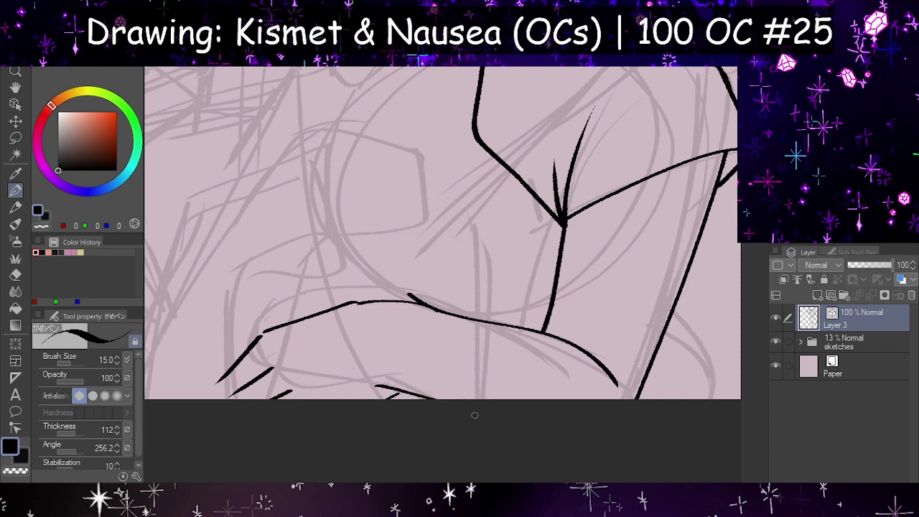
- Erase the short lower forearm stroke at the canvas border and the forearm's upper edge between wrist and elbow
{"action": "mouse_move", "coordinate": [363, 386]}
{"action": "left_mouse_down"}
{"action": "mouse_move", "coordinate": [421, 400]}
{"action": "mouse_move", "coordinate": [400, 390]}
{"action": "left_mouse_up"}
{"action": "key", "text": "e"}
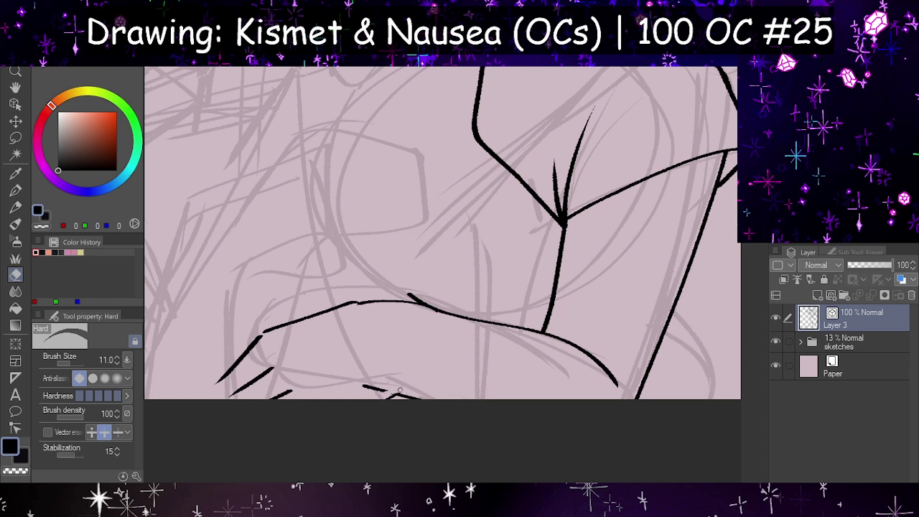
{"action": "key", "text": "ctrl+z"}
{"action": "left_click_drag", "start_coordinate": [367, 394], "coordinate": [414, 383]}
{"action": "left_click_drag", "start_coordinate": [409, 288], "coordinate": [433, 316]}
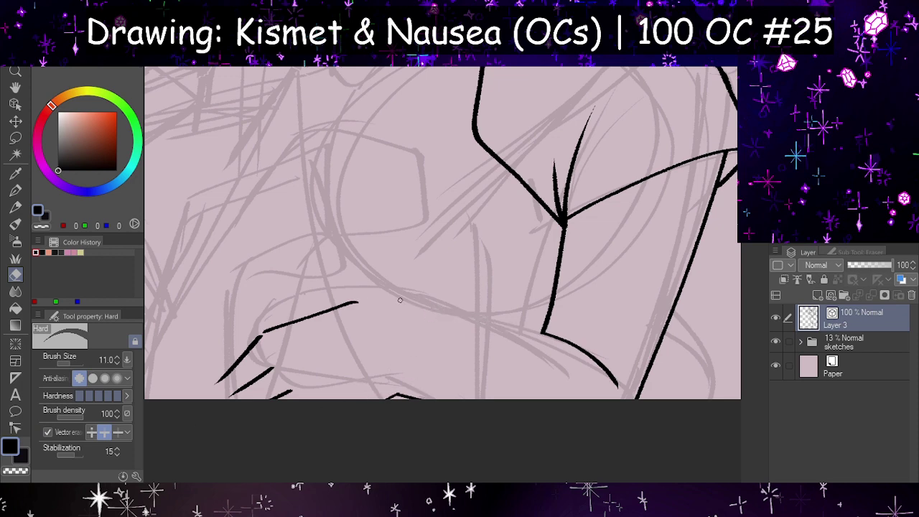
- Try one long stroke for the forearm's upper edge from the wrist to the elbow and undo it
{"action": "left_click", "coordinate": [17, 191]}
{"action": "key", "text": "h"}
{"action": "key", "text": "h"}
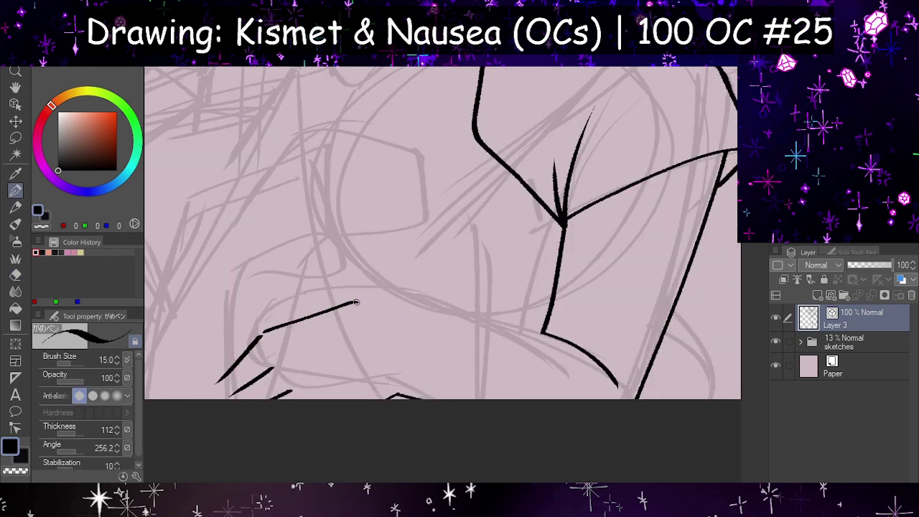
{"action": "left_click_drag", "start_coordinate": [356, 302], "coordinate": [578, 335]}
{"action": "key", "text": "ctrl+z"}
{"action": "left_click_drag", "start_coordinate": [355, 300], "coordinate": [582, 338]}
{"action": "key", "text": "h"}
{"action": "key", "text": "h"}
{"action": "key", "text": "ctrl+z"}
- Ink the forearm's upper edge as a thin, gently curved line joining the elbow curve to the wrist
{"action": "left_click_drag", "start_coordinate": [353, 302], "coordinate": [424, 316]}
{"action": "key", "text": "ctrl+z"}
{"action": "left_click_drag", "start_coordinate": [353, 302], "coordinate": [572, 337]}
{"action": "key", "text": "ctrl+z"}
{"action": "left_click_drag", "start_coordinate": [429, 318], "coordinate": [542, 331]}
{"action": "key", "text": "h"}
{"action": "key", "text": "ctrl+z"}
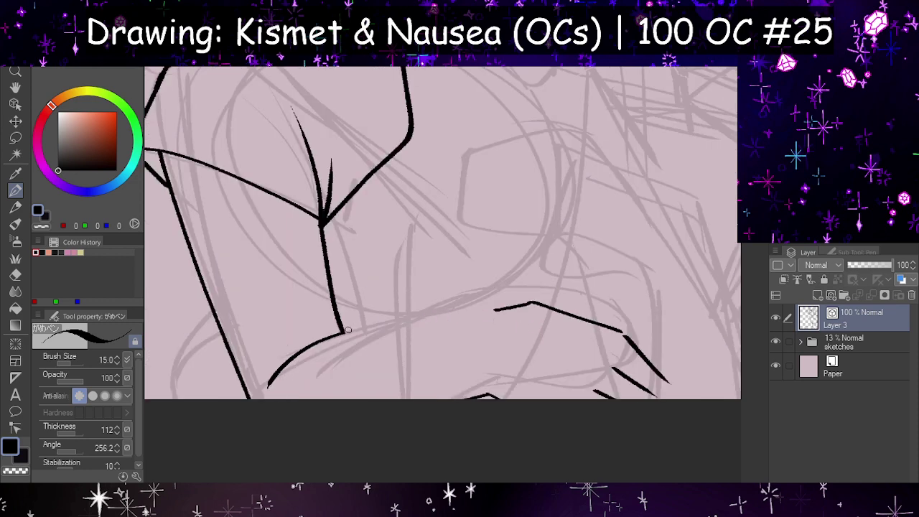
{"action": "left_click_drag", "start_coordinate": [347, 331], "coordinate": [541, 314]}
{"action": "key", "text": "h"}
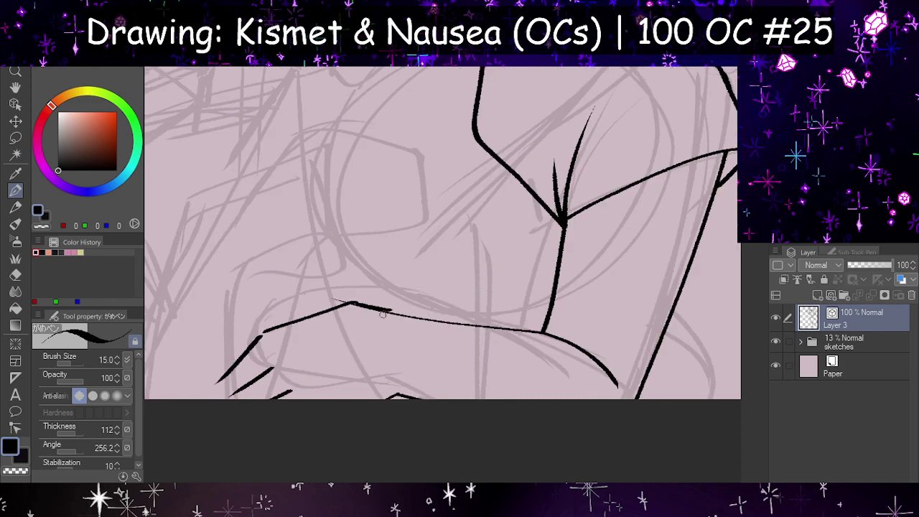
- Erase the overshooting tip and thick overlap where the forearm's upper edge meets the wrist
{"action": "key", "text": "e"}
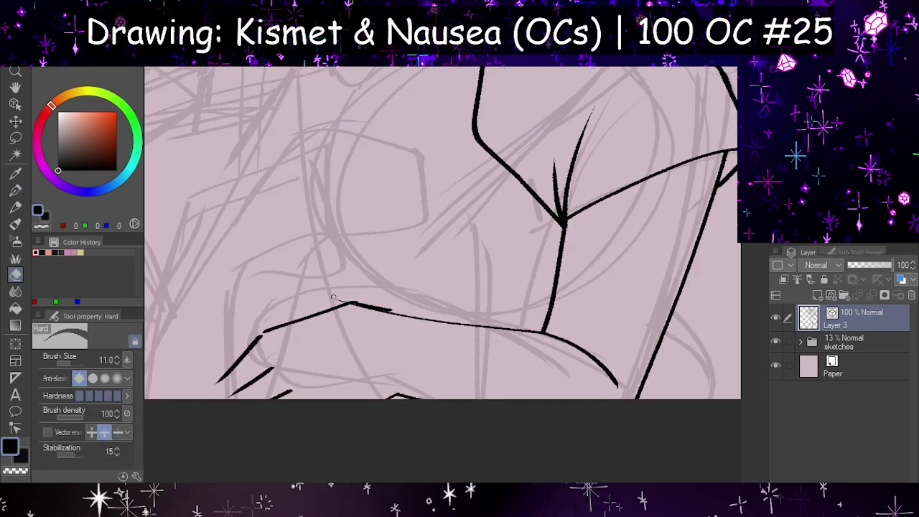
{"action": "left_click_drag", "start_coordinate": [343, 298], "coordinate": [415, 314]}
{"action": "key", "text": "h"}
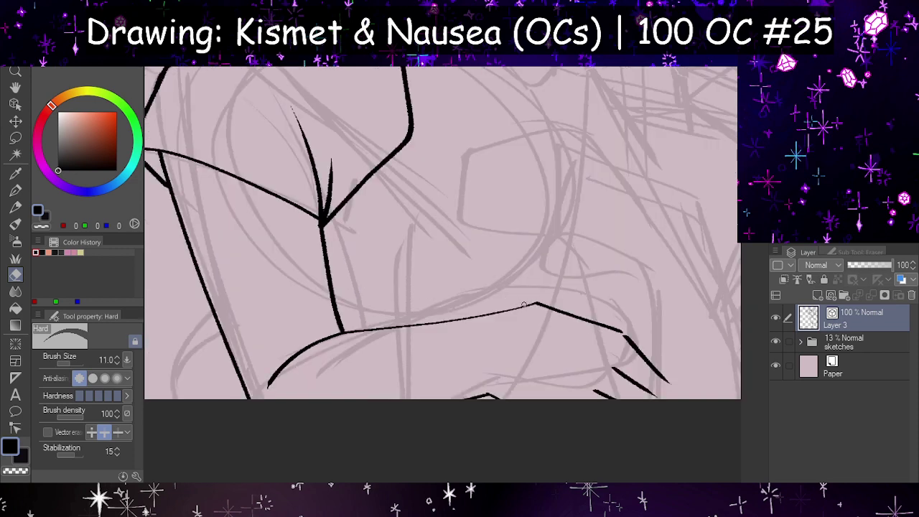
{"action": "key", "text": "h"}
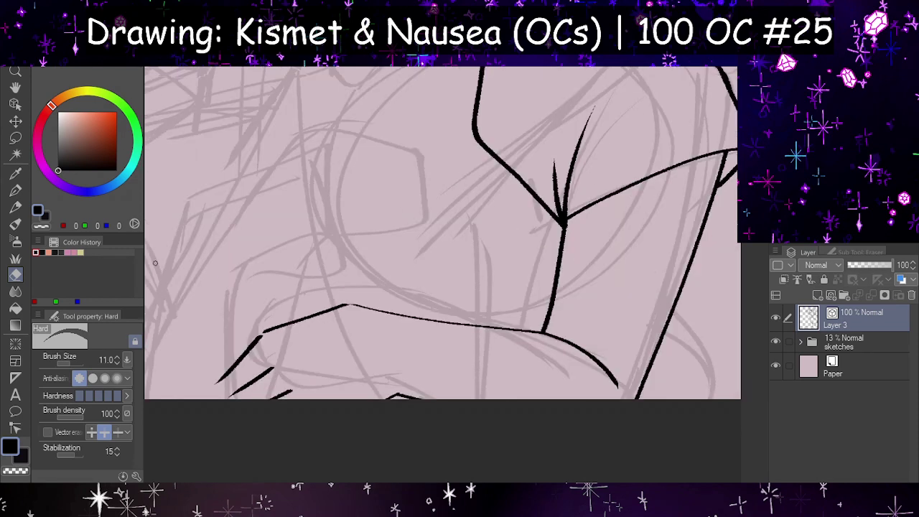
- Extend the steep slanted outer edge of the hand's far end down to the canvas border
{"action": "left_click", "coordinate": [15, 191]}
{"action": "key", "text": "h"}
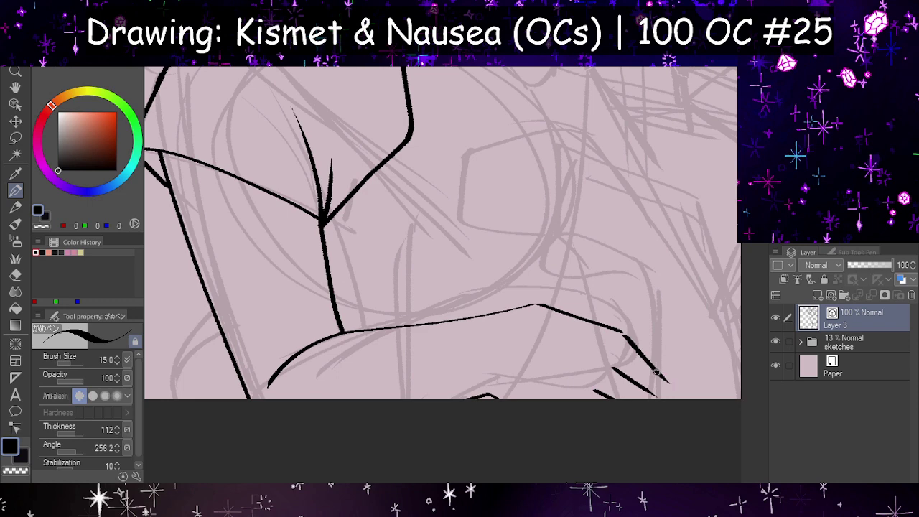
{"action": "left_click_drag", "start_coordinate": [653, 366], "coordinate": [686, 399]}
{"action": "key", "text": "h"}
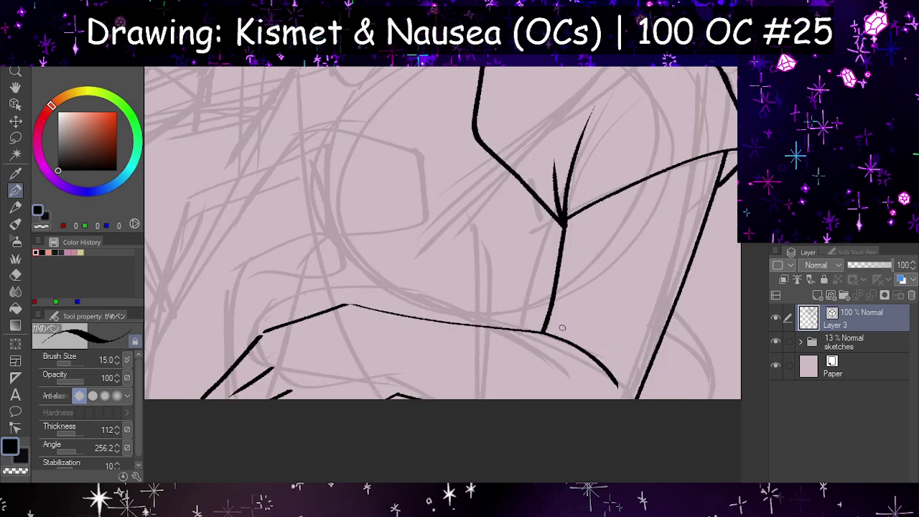
{"action": "key", "text": "h"}
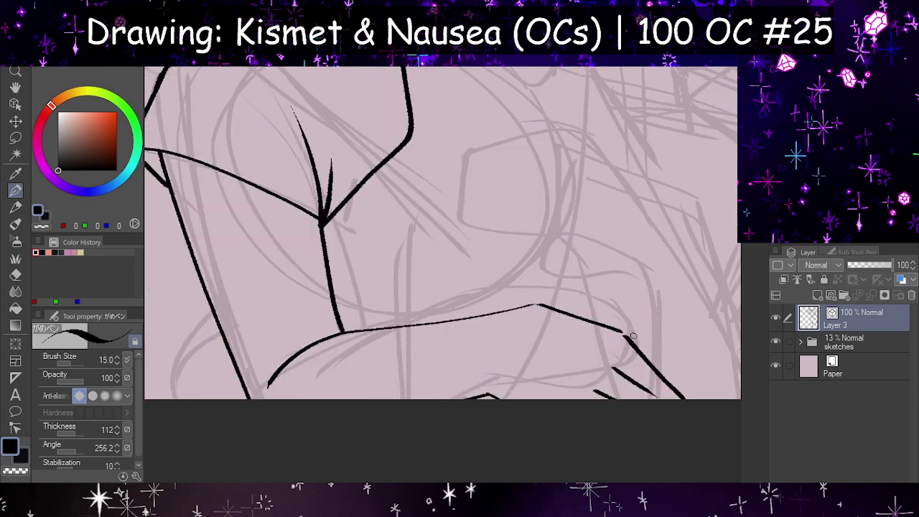
{"action": "scroll", "coordinate": [637, 337], "scroll_direction": "down", "scroll_amount": 5}
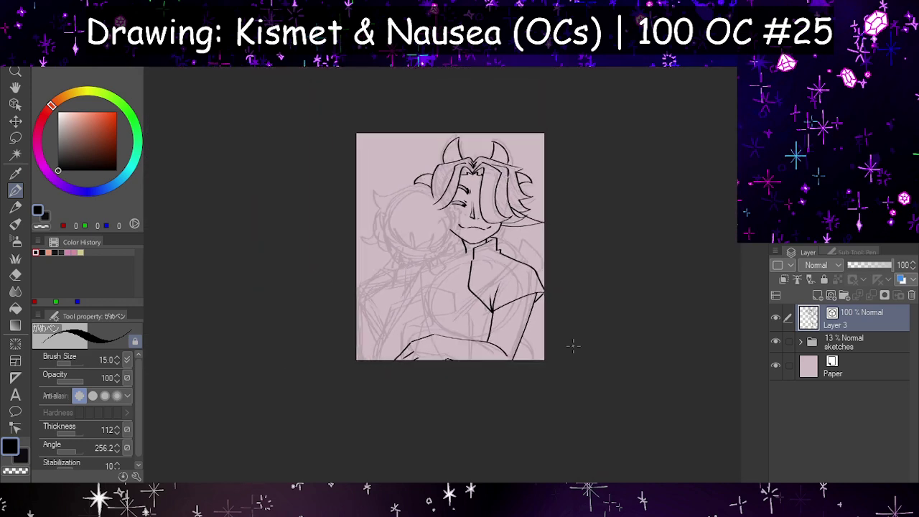
- Ink the back of a second hand above the first, arching from its wrist over the knuckles to the first finger
{"action": "scroll", "coordinate": [463, 334], "scroll_direction": "up", "scroll_amount": 1}
{"action": "scroll", "coordinate": [463, 333], "scroll_direction": "up", "scroll_amount": 2}
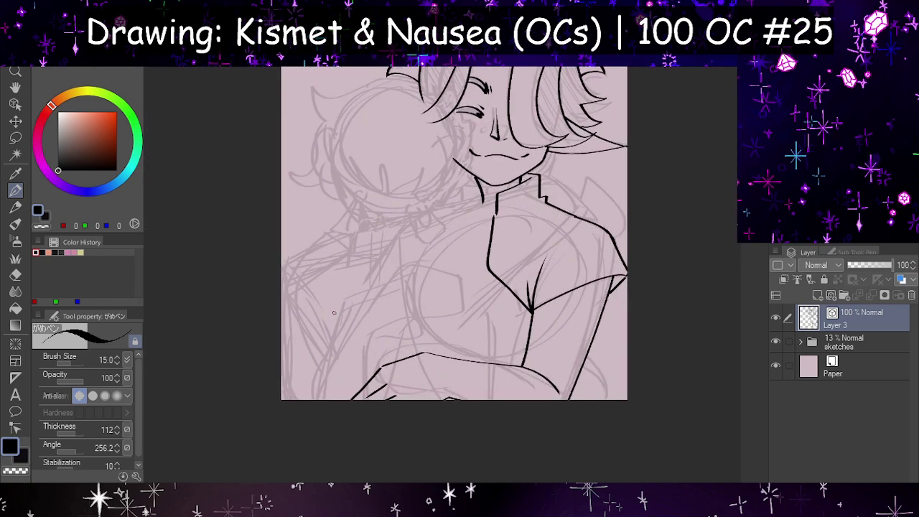
{"action": "scroll", "coordinate": [334, 312], "scroll_direction": "up", "scroll_amount": 4}
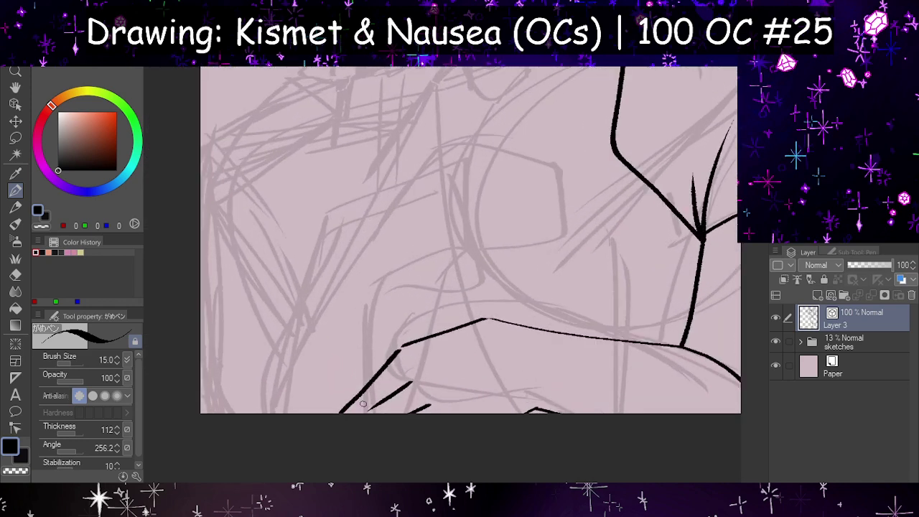
{"action": "mouse_move", "coordinate": [260, 412]}
{"action": "left_mouse_down"}
{"action": "mouse_move", "coordinate": [261, 388]}
{"action": "mouse_move", "coordinate": [324, 244]}
{"action": "mouse_move", "coordinate": [452, 217]}
{"action": "left_mouse_up"}
{"action": "key", "text": "ctrl+z"}
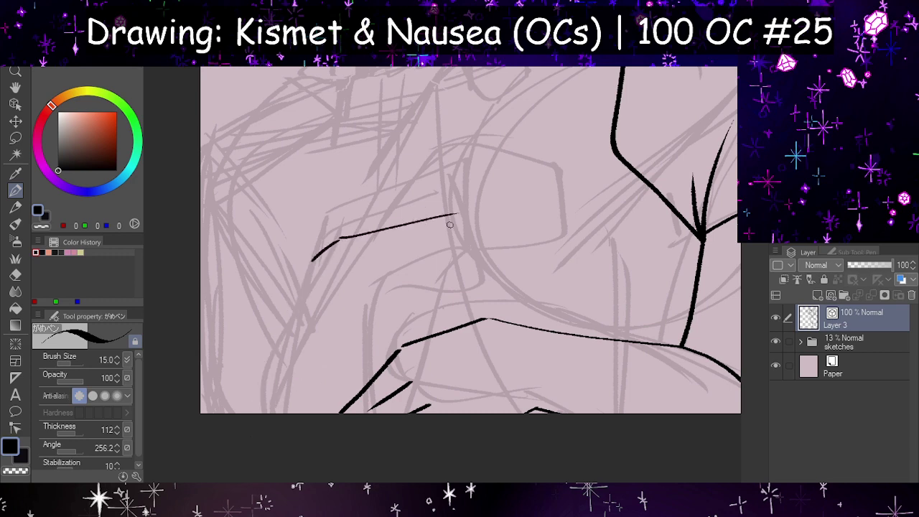
{"action": "key", "text": "h"}
{"action": "key", "text": "h"}
{"action": "key", "text": "ctrl+z"}
{"action": "mouse_move", "coordinate": [339, 238]}
{"action": "left_mouse_down"}
{"action": "mouse_move", "coordinate": [431, 219]}
{"action": "mouse_move", "coordinate": [473, 241]}
{"action": "mouse_move", "coordinate": [527, 250]}
{"action": "left_mouse_up"}
- Ink two slanted finger strokes under the second hand's first finger and a curved lower edge for the hand
{"action": "key", "text": "h"}
{"action": "key", "text": "ctrl+z"}
{"action": "mouse_move", "coordinate": [455, 222]}
{"action": "left_mouse_down"}
{"action": "mouse_move", "coordinate": [380, 258]}
{"action": "mouse_move", "coordinate": [451, 271]}
{"action": "mouse_move", "coordinate": [434, 259]}
{"action": "mouse_move", "coordinate": [501, 288]}
{"action": "left_mouse_up"}
{"action": "key", "text": "h"}
{"action": "key", "text": "ctrl+z"}
{"action": "mouse_move", "coordinate": [431, 293]}
{"action": "left_mouse_down"}
{"action": "mouse_move", "coordinate": [481, 314]}
{"action": "mouse_move", "coordinate": [559, 328]}
{"action": "left_mouse_up"}
{"action": "key", "text": "h"}
{"action": "key", "text": "h"}
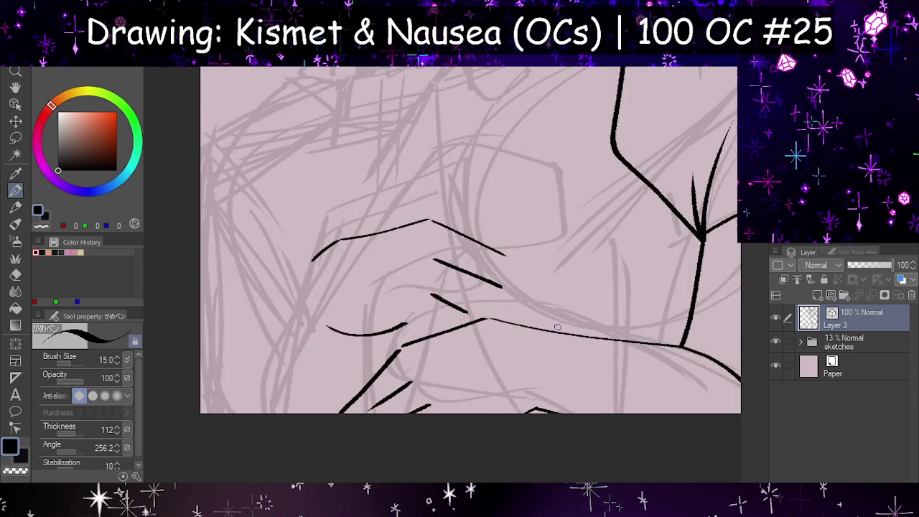
- Redraw the second hand's lower edge as a flatter curve running out to its wrist
{"action": "key", "text": "h"}
{"action": "key", "text": "ctrl+z"}
{"action": "mouse_move", "coordinate": [481, 321]}
{"action": "left_mouse_down"}
{"action": "mouse_move", "coordinate": [517, 334]}
{"action": "mouse_move", "coordinate": [579, 335]}
{"action": "left_mouse_up"}
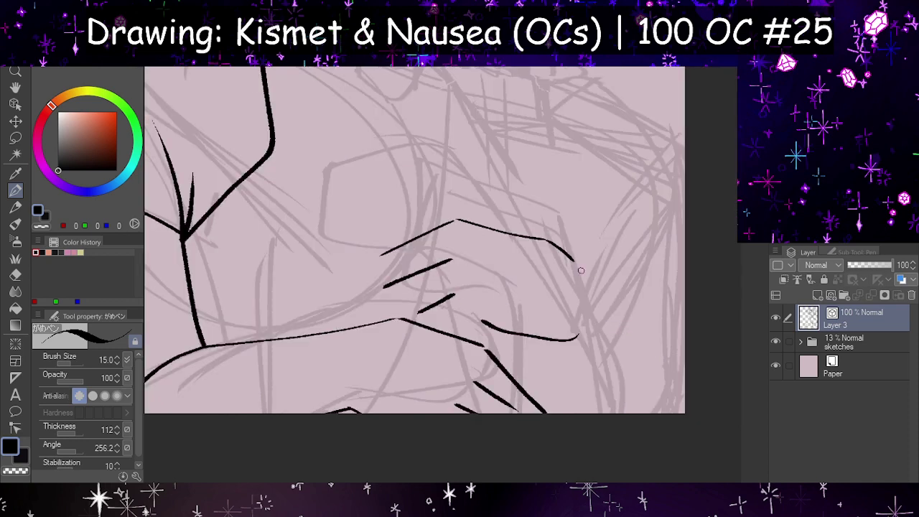
- Ink the second arm's outer edge from the wrist down to the canvas border, plus a near-vertical inner edge
{"action": "left_click_drag", "start_coordinate": [563, 250], "coordinate": [548, 239]}
{"action": "left_click_drag", "start_coordinate": [595, 268], "coordinate": [677, 449]}
{"action": "key", "text": "ctrl+z"}
{"action": "mouse_move", "coordinate": [593, 263]}
{"action": "left_mouse_down"}
{"action": "mouse_move", "coordinate": [617, 288]}
{"action": "mouse_move", "coordinate": [680, 452]}
{"action": "left_mouse_up"}
{"action": "left_click_drag", "start_coordinate": [579, 343], "coordinate": [602, 437]}
{"action": "key", "text": "h"}
{"action": "key", "text": "ctrl+z"}
{"action": "left_click_drag", "start_coordinate": [318, 340], "coordinate": [322, 442]}
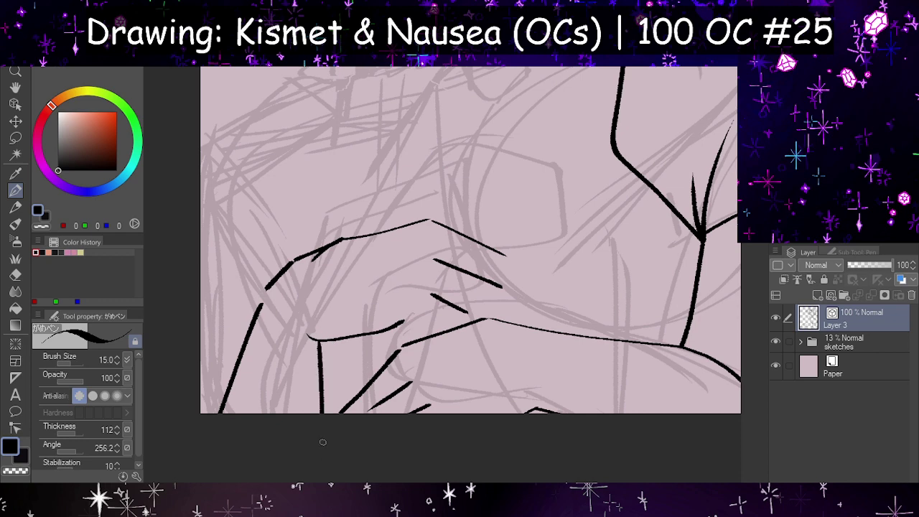
- Ink two steep fingertip strokes continuing the second hand's fingers down toward the other forearm
{"action": "key", "text": "h"}
{"action": "key", "text": "h"}
{"action": "key", "text": "h"}
{"action": "key", "text": "h"}
{"action": "left_click_drag", "start_coordinate": [513, 264], "coordinate": [544, 319]}
{"action": "left_click_drag", "start_coordinate": [501, 290], "coordinate": [524, 325]}
{"action": "key", "text": "h"}
{"action": "key", "text": "h"}
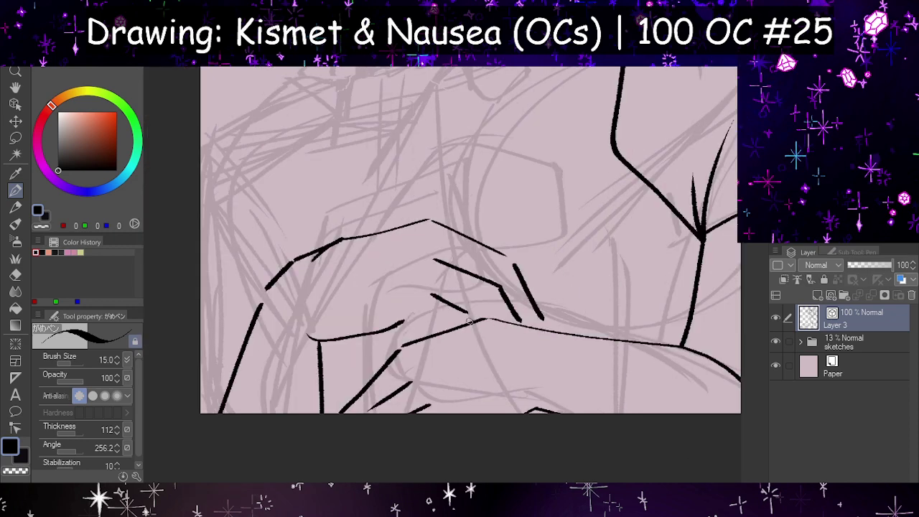
- Add a short hooked stroke at the finger-side end of the second hand's lower edge
{"action": "left_click_drag", "start_coordinate": [415, 327], "coordinate": [432, 333]}
{"action": "key", "text": "ctrl+z"}
{"action": "key", "text": "h"}
{"action": "key", "text": "ctrl+z"}
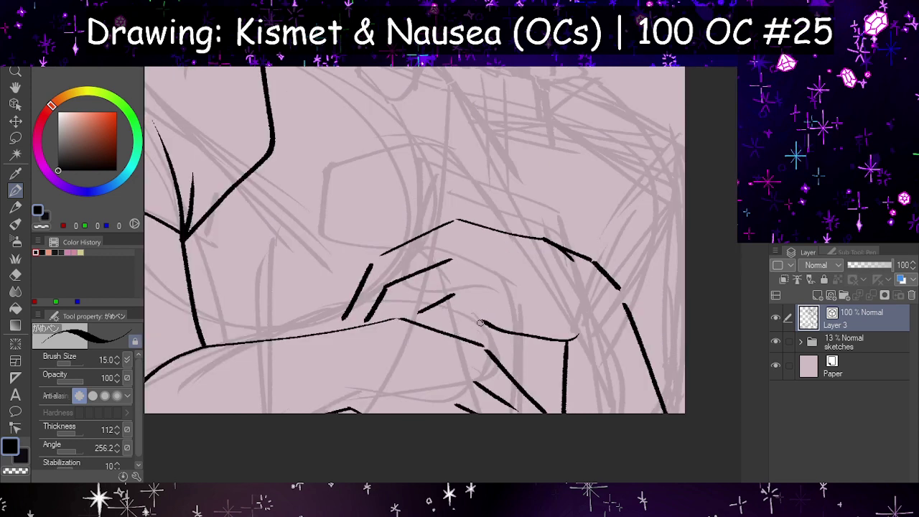
{"action": "left_click_drag", "start_coordinate": [483, 321], "coordinate": [473, 332]}
{"action": "key", "text": "h"}
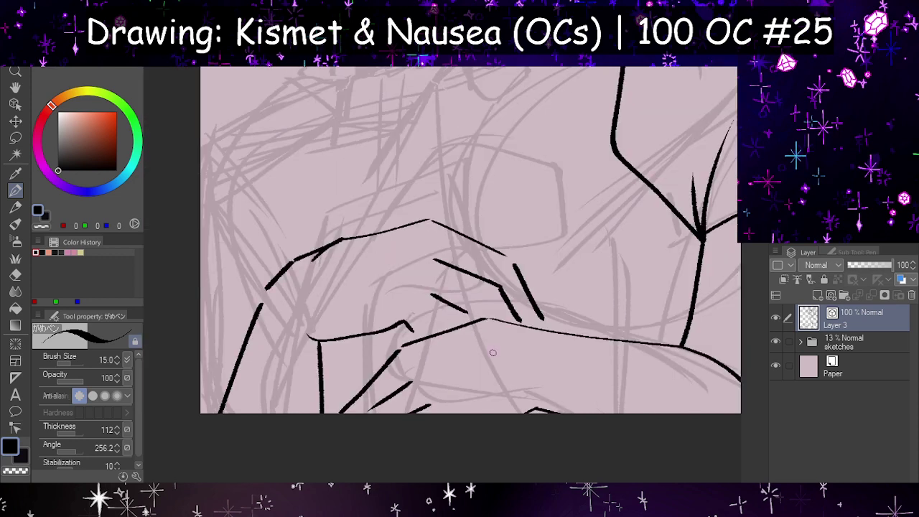
- Trim the stray stroke end at the second wrist and remove the hand's lower edge with vector erasing enabled
{"action": "left_click", "coordinate": [15, 275]}
{"action": "key", "text": "h"}
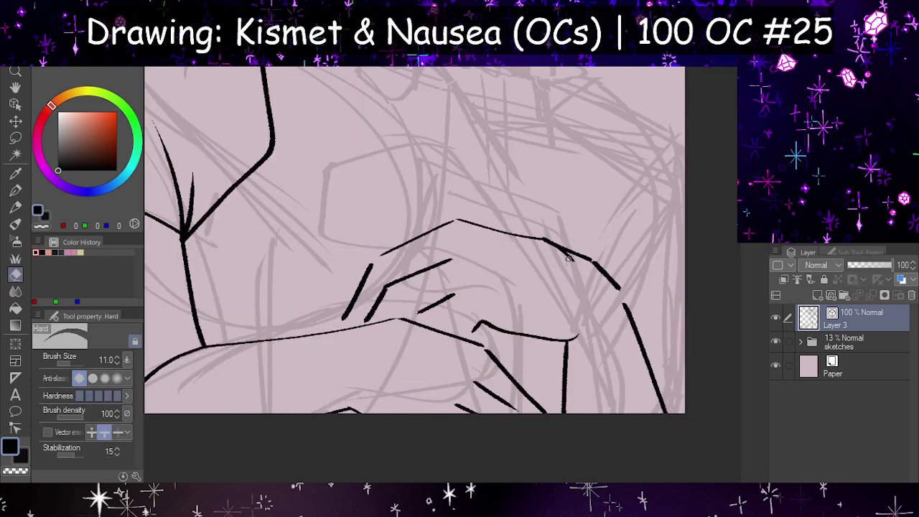
{"action": "left_click_drag", "start_coordinate": [540, 247], "coordinate": [575, 260]}
{"action": "key", "text": "h"}
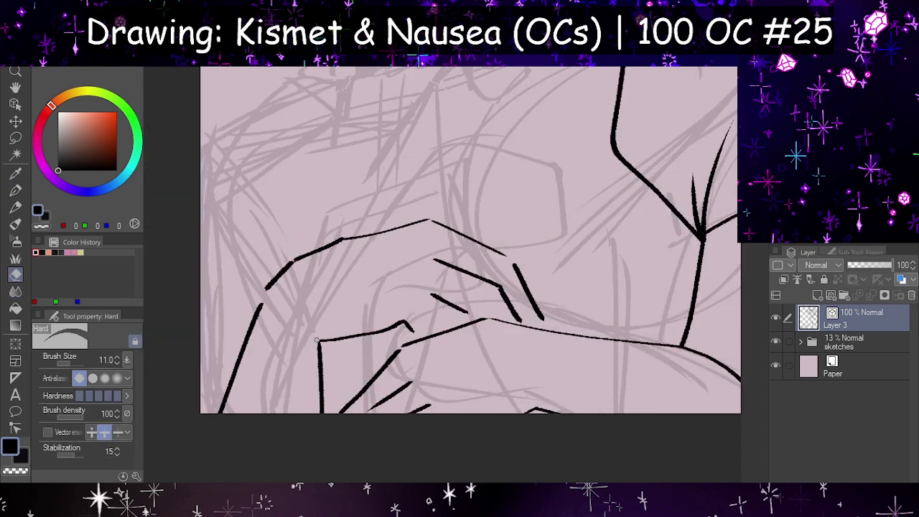
{"action": "key", "text": "h"}
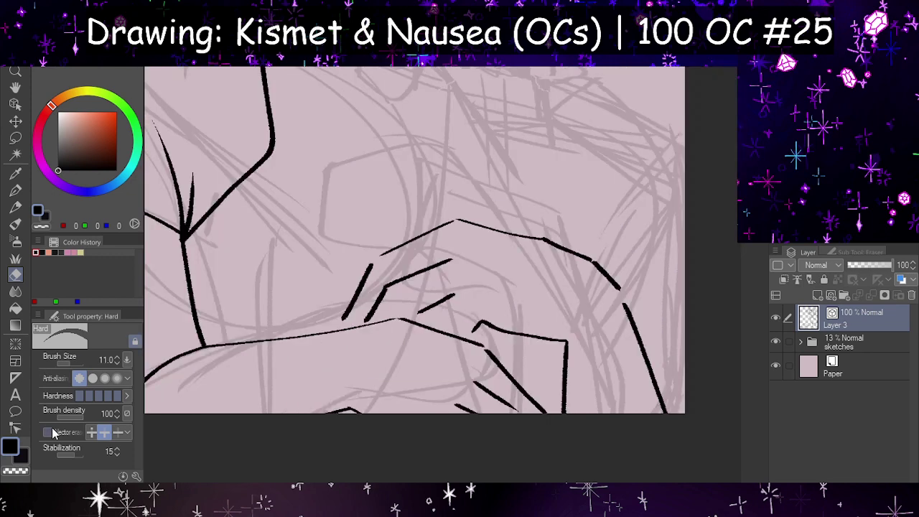
{"action": "left_click", "coordinate": [47, 432]}
{"action": "left_click", "coordinate": [519, 321]}
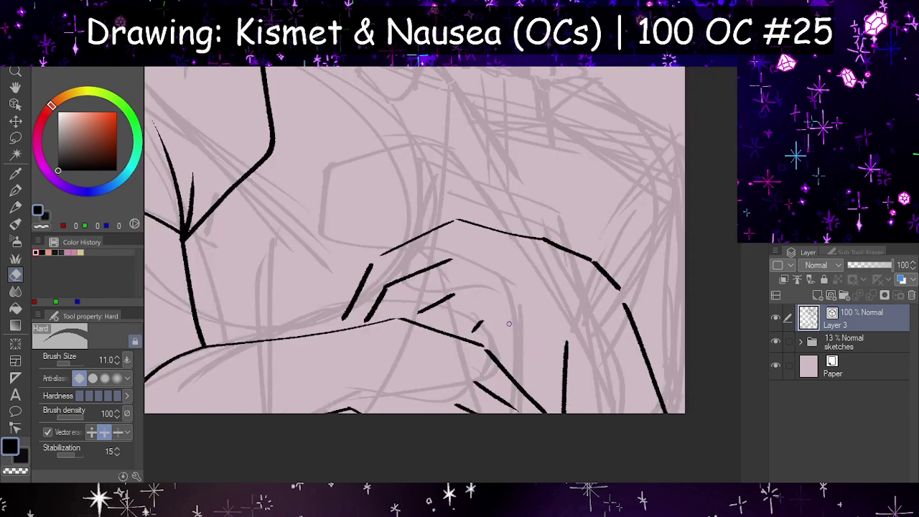
- Try rising strokes from the inner arm edge toward the fingers as the second hand's lower edge and undo them
{"action": "left_click", "coordinate": [15, 191]}
{"action": "key", "text": "h"}
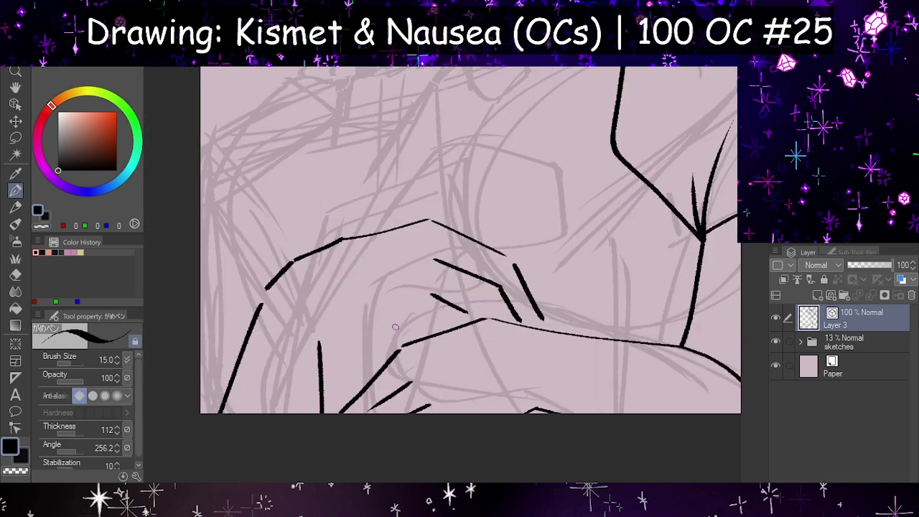
{"action": "mouse_move", "coordinate": [322, 371]}
{"action": "left_mouse_down"}
{"action": "mouse_move", "coordinate": [324, 349]}
{"action": "mouse_move", "coordinate": [410, 312]}
{"action": "left_mouse_up"}
{"action": "key", "text": "h"}
{"action": "key", "text": "h"}
{"action": "key", "text": "ctrl+z"}
{"action": "mouse_move", "coordinate": [321, 352]}
{"action": "left_mouse_down"}
{"action": "mouse_move", "coordinate": [345, 344]}
{"action": "mouse_move", "coordinate": [435, 310]}
{"action": "left_mouse_up"}
{"action": "key", "text": "h"}
{"action": "key", "text": "ctrl+z"}
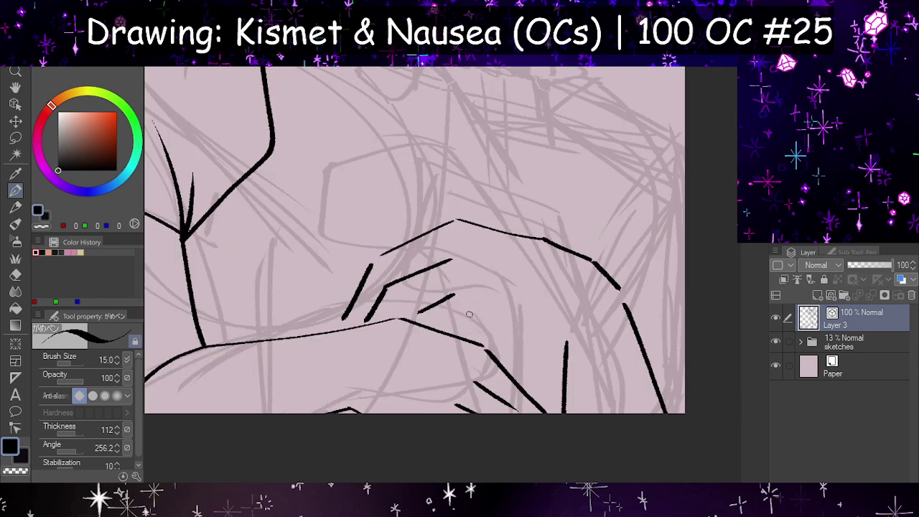
- Ink the second hand's lower edge as a wavy line from the first hand's back to the inner wrist
{"action": "mouse_move", "coordinate": [453, 334]}
{"action": "left_mouse_down"}
{"action": "mouse_move", "coordinate": [468, 327]}
{"action": "mouse_move", "coordinate": [516, 350]}
{"action": "mouse_move", "coordinate": [560, 349]}
{"action": "left_mouse_up"}
{"action": "key", "text": "ctrl+z"}
{"action": "mouse_move", "coordinate": [471, 329]}
{"action": "left_mouse_down"}
{"action": "mouse_move", "coordinate": [540, 358]}
{"action": "mouse_move", "coordinate": [570, 337]}
{"action": "left_mouse_up"}
{"action": "key", "text": "ctrl+z"}
{"action": "mouse_move", "coordinate": [472, 327]}
{"action": "left_mouse_down"}
{"action": "mouse_move", "coordinate": [560, 342]}
{"action": "mouse_move", "coordinate": [572, 335]}
{"action": "left_mouse_up"}
{"action": "key", "text": "h"}
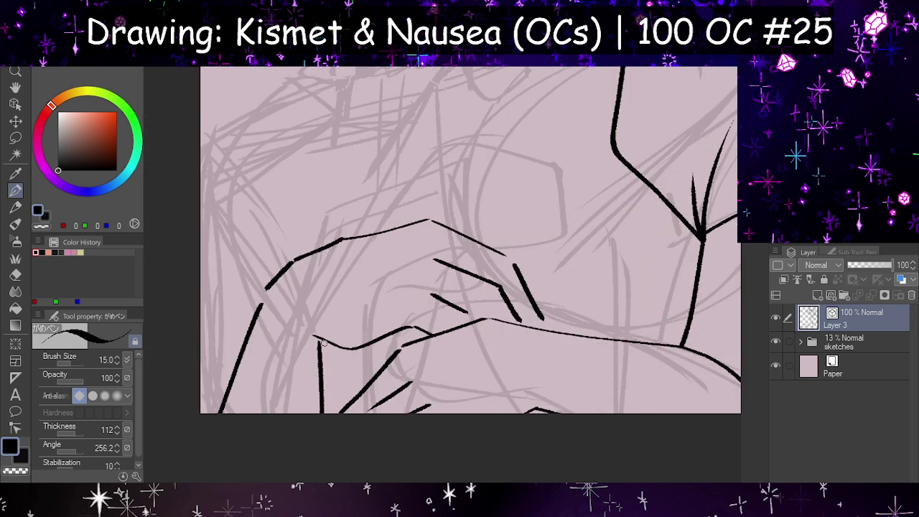
- Ink a slightly bowed inner edge for the second arm from the wavy hand line to the canvas border
{"action": "left_click_drag", "start_coordinate": [329, 342], "coordinate": [316, 421]}
{"action": "key", "text": "ctrl+z"}
{"action": "left_click_drag", "start_coordinate": [330, 343], "coordinate": [318, 437]}
{"action": "key", "text": "ctrl+z"}
{"action": "left_click_drag", "start_coordinate": [326, 346], "coordinate": [313, 420]}
{"action": "key", "text": "ctrl+z"}
{"action": "left_click_drag", "start_coordinate": [325, 342], "coordinate": [320, 371]}
- Erase the old straight inner arm edge beside the new bowed line
{"action": "left_click", "coordinate": [16, 273]}
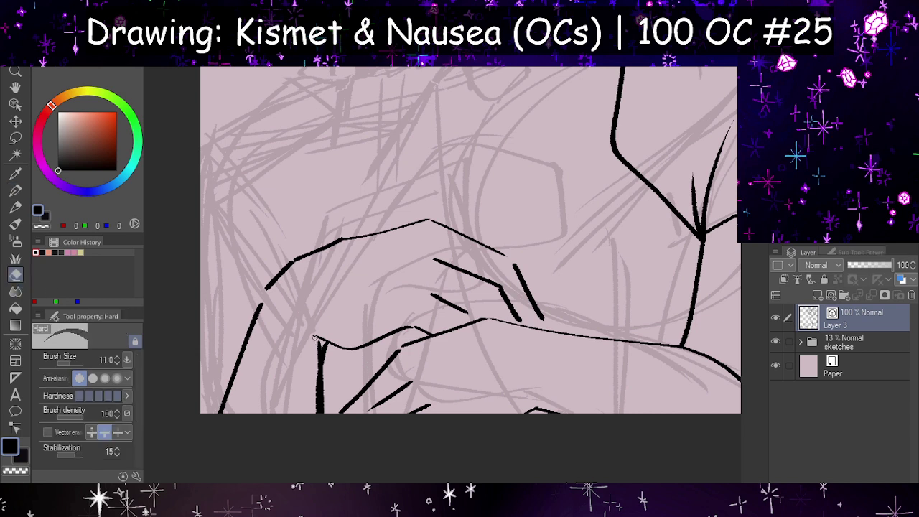
{"action": "mouse_move", "coordinate": [318, 346]}
{"action": "left_mouse_down"}
{"action": "mouse_move", "coordinate": [315, 371]}
{"action": "mouse_move", "coordinate": [327, 372]}
{"action": "mouse_move", "coordinate": [328, 355]}
{"action": "mouse_move", "coordinate": [326, 398]}
{"action": "left_mouse_up"}
{"action": "left_click_drag", "start_coordinate": [320, 345], "coordinate": [313, 388]}
{"action": "key", "text": "h"}
{"action": "key", "text": "h"}
{"action": "key", "text": "h"}
- Ink a higher back-of-hand line from the second wrist to the knuckle and a curved stroke over the first finger
{"action": "left_click", "coordinate": [15, 190]}
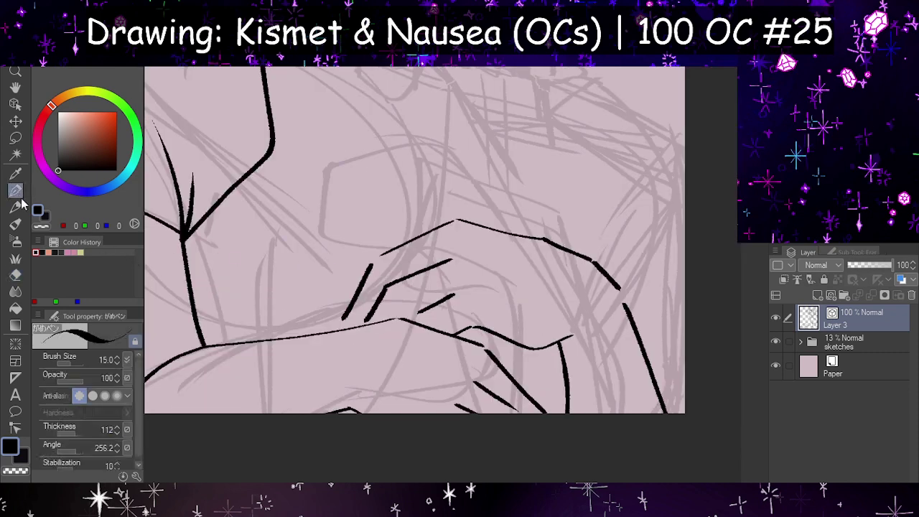
{"action": "key", "text": "h"}
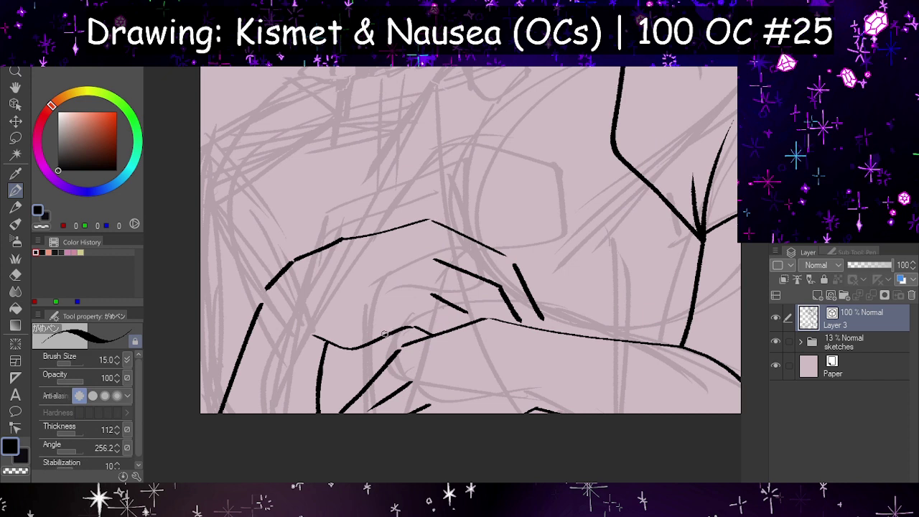
{"action": "left_click_drag", "start_coordinate": [385, 334], "coordinate": [412, 338]}
{"action": "key", "text": "ctrl+z"}
{"action": "mouse_move", "coordinate": [342, 236]}
{"action": "left_mouse_down"}
{"action": "mouse_move", "coordinate": [441, 206]}
{"action": "mouse_move", "coordinate": [506, 255]}
{"action": "left_mouse_up"}
{"action": "key", "text": "h"}
{"action": "key", "text": "h"}
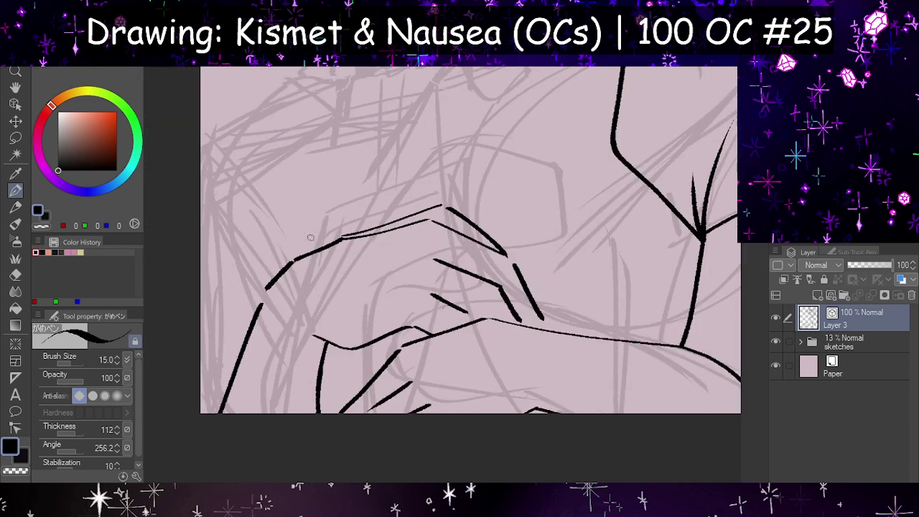
- Erase the old lower back-of-hand line and thin the thick outline stroke beside the second wrist
{"action": "key", "text": "e"}
{"action": "key", "text": "h"}
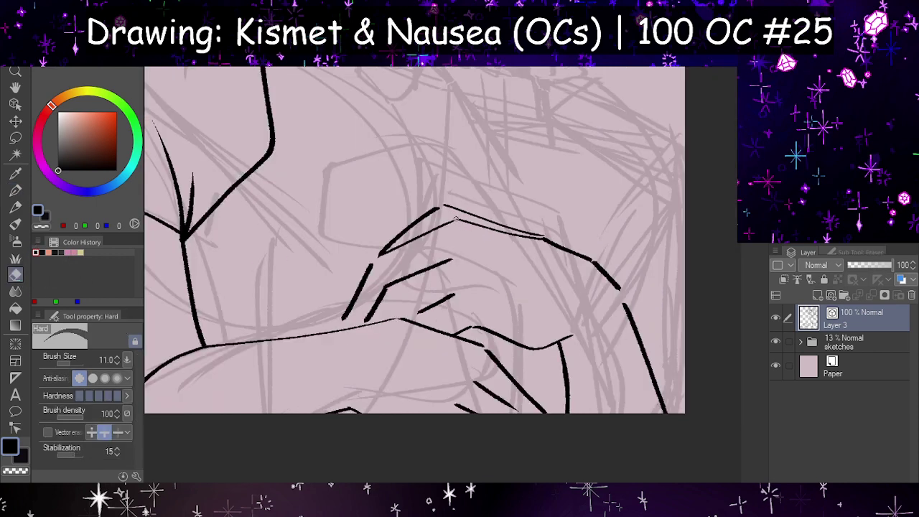
{"action": "left_click_drag", "start_coordinate": [456, 218], "coordinate": [544, 248]}
{"action": "left_click_drag", "start_coordinate": [499, 229], "coordinate": [587, 263]}
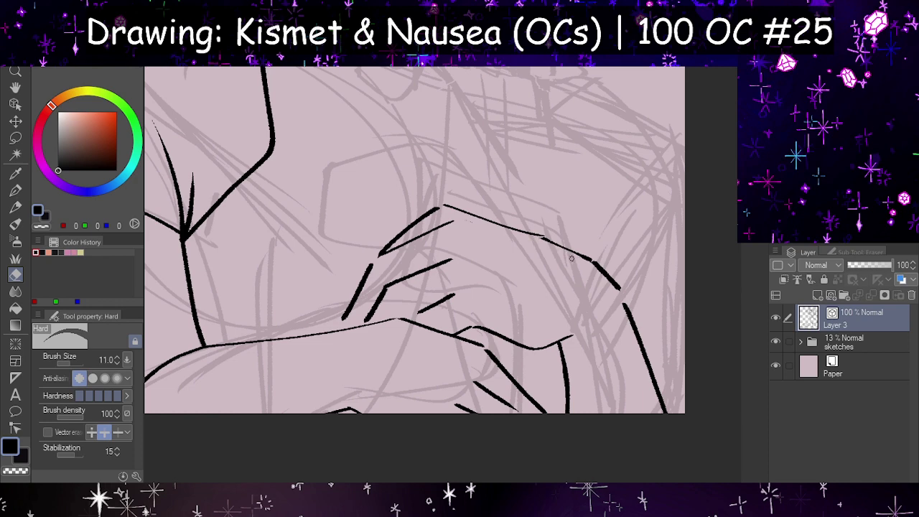
{"action": "key", "text": "h"}
{"action": "key", "text": "h"}
{"action": "scroll", "coordinate": [543, 274], "scroll_direction": "down", "scroll_amount": 6}
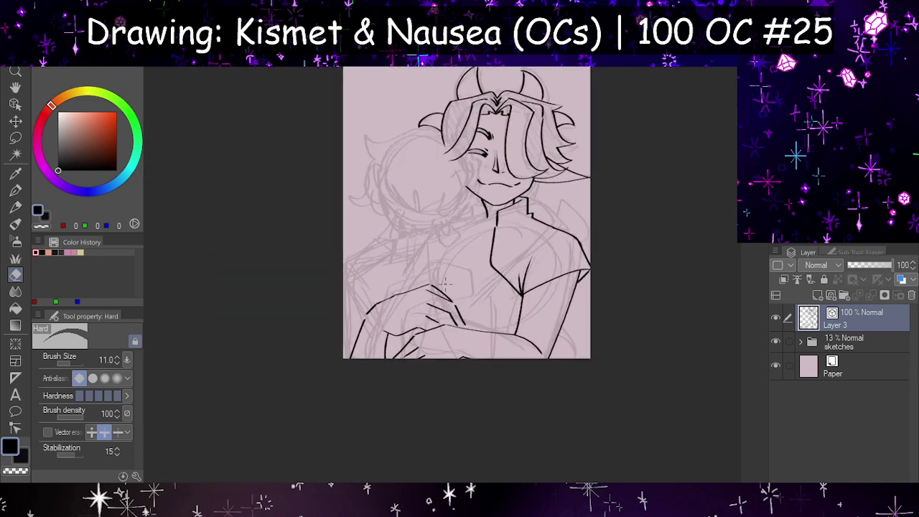
- Try to ink the outer tuft of the second character's hair with the pen on the existing line-art layer
{"action": "scroll", "coordinate": [445, 284], "scroll_direction": "up", "scroll_amount": 1}
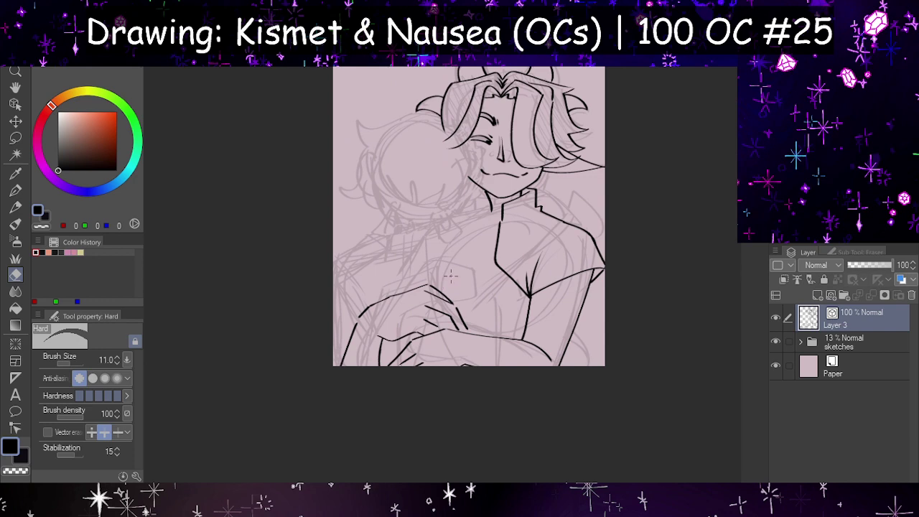
{"action": "scroll", "coordinate": [451, 275], "scroll_direction": "up", "scroll_amount": 3}
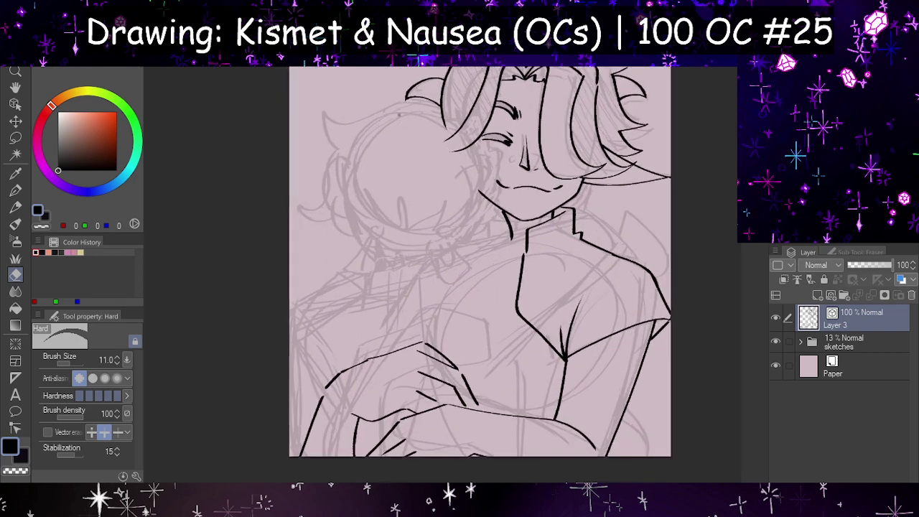
{"action": "scroll", "coordinate": [398, 114], "scroll_direction": "up", "scroll_amount": 2}
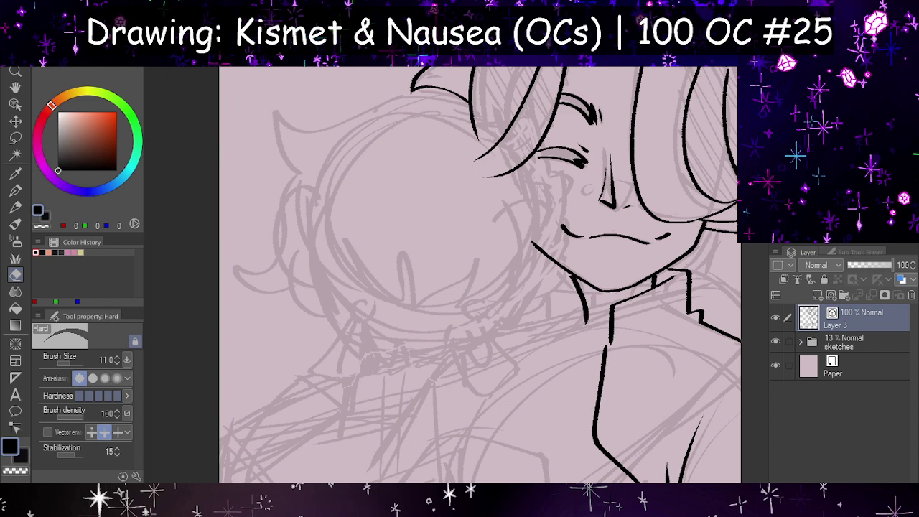
{"action": "scroll", "coordinate": [374, 298], "scroll_direction": "down", "scroll_amount": 2}
{"action": "scroll", "coordinate": [463, 189], "scroll_direction": "up", "scroll_amount": 4}
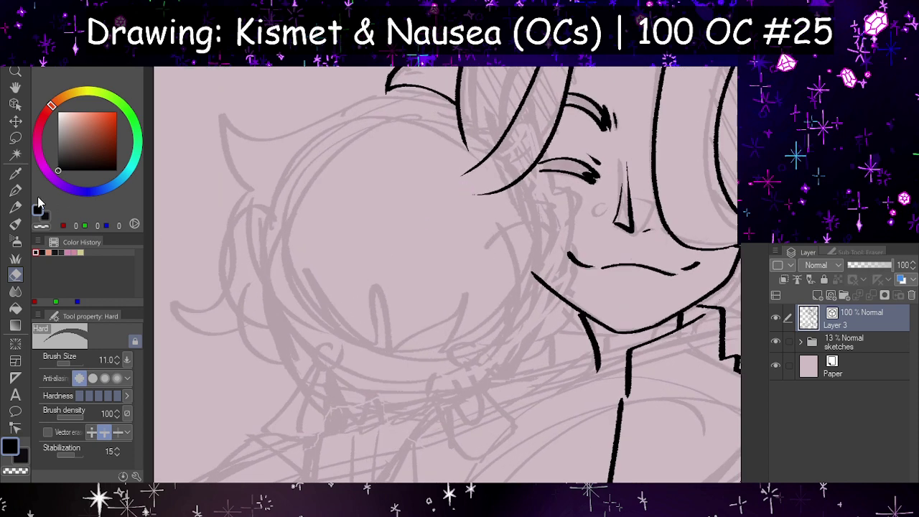
{"action": "left_click", "coordinate": [15, 190]}
{"action": "mouse_move", "coordinate": [221, 117]}
{"action": "left_mouse_down"}
{"action": "mouse_move", "coordinate": [247, 181]}
{"action": "mouse_move", "coordinate": [222, 116]}
{"action": "mouse_move", "coordinate": [281, 132]}
{"action": "mouse_move", "coordinate": [488, 106]}
{"action": "left_mouse_up"}
{"action": "key", "text": "ctrl+z"}
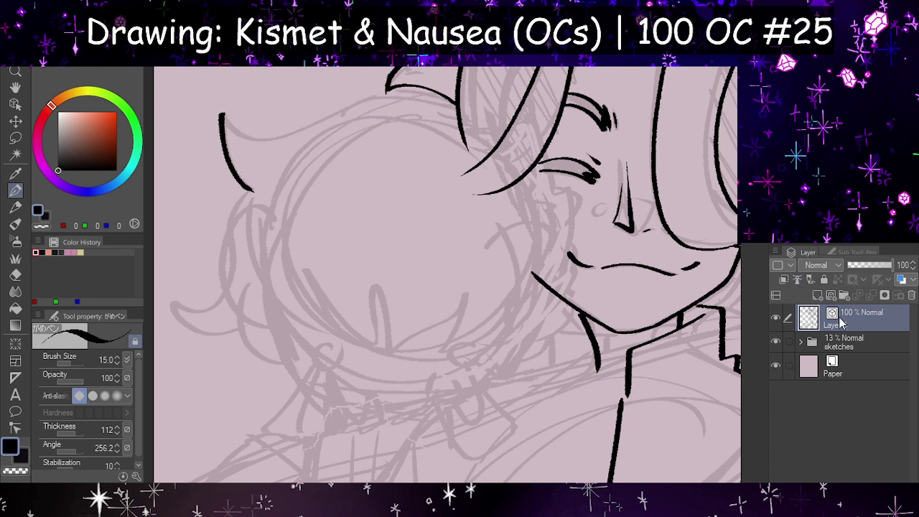
{"action": "left_click", "coordinate": [868, 266]}
{"action": "left_click", "coordinate": [818, 295]}
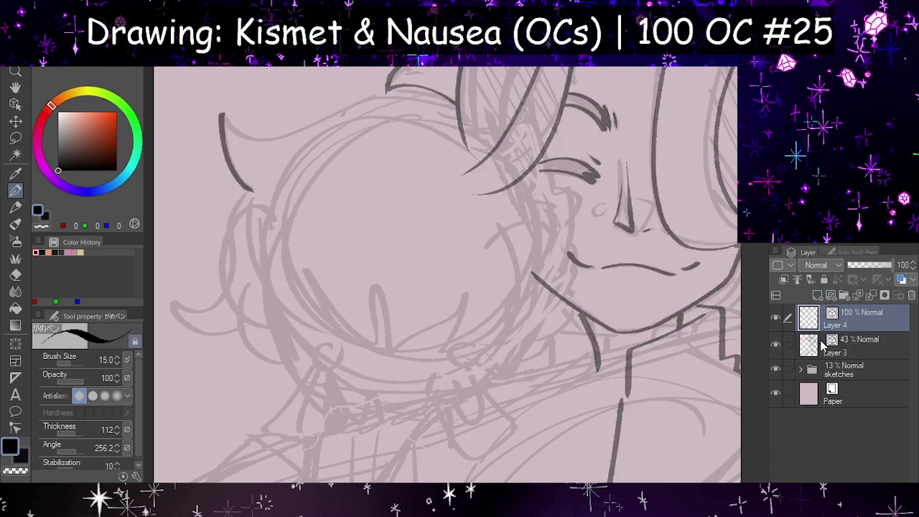
{"action": "left_click", "coordinate": [840, 369]}
{"action": "left_click", "coordinate": [851, 265]}
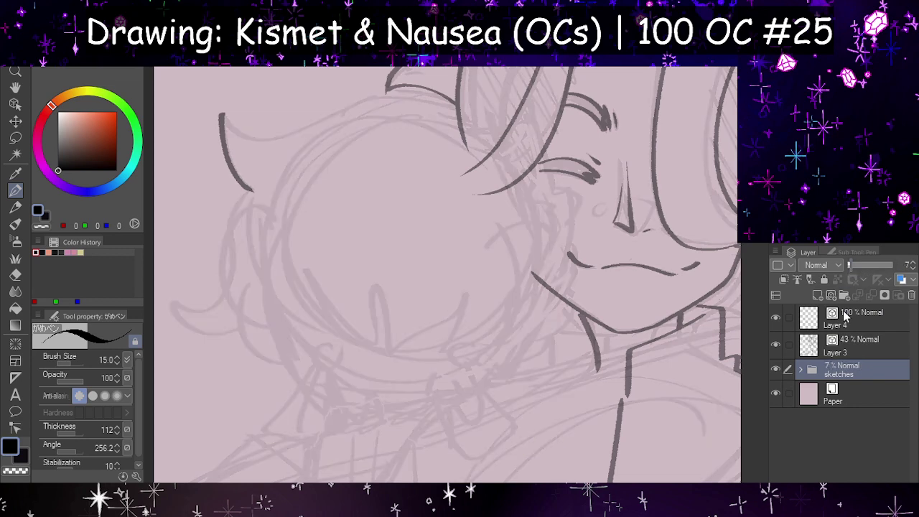
{"action": "left_click", "coordinate": [833, 335]}
{"action": "key", "text": "ctrl+z"}
{"action": "key", "text": "ctrl+z"}
{"action": "key", "text": "ctrl+z"}
{"action": "key", "text": "ctrl+z"}
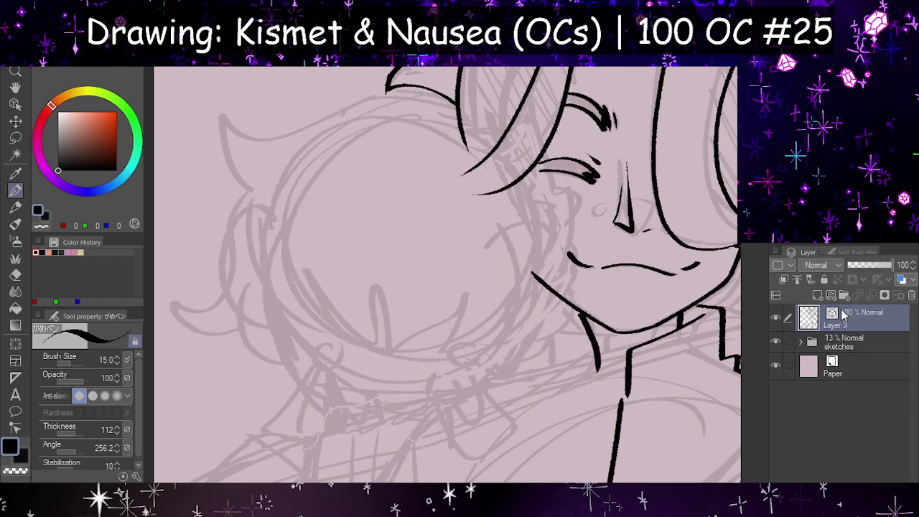
- Set the sketches folder to 7% opacity and Layer 3 to 49%, and add a new vector layer above them
{"action": "left_click_drag", "start_coordinate": [861, 270], "coordinate": [848, 268]}
{"action": "left_click", "coordinate": [833, 342]}
{"action": "left_click", "coordinate": [855, 319]}
{"action": "left_click", "coordinate": [870, 270]}
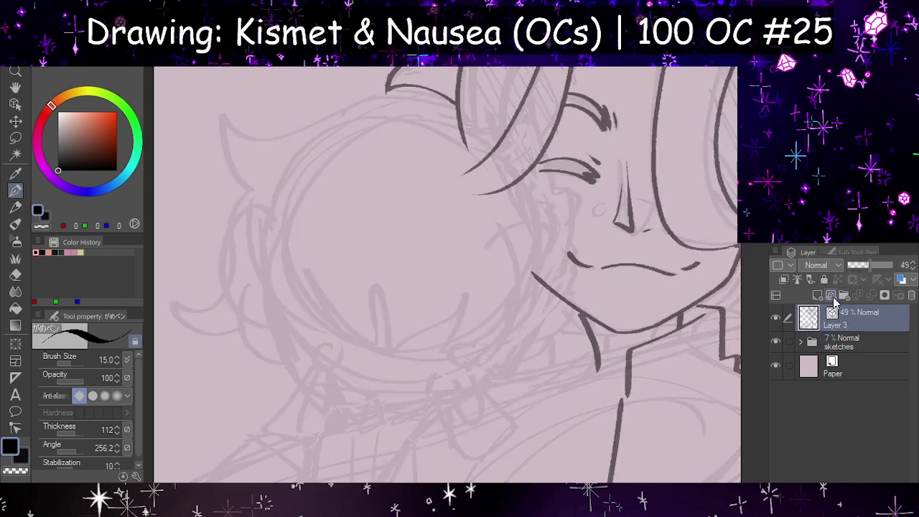
{"action": "left_click", "coordinate": [833, 297]}
{"action": "mouse_move", "coordinate": [228, 119]}
{"action": "left_mouse_down"}
{"action": "mouse_move", "coordinate": [255, 134]}
{"action": "mouse_move", "coordinate": [520, 174]}
{"action": "left_mouse_up"}
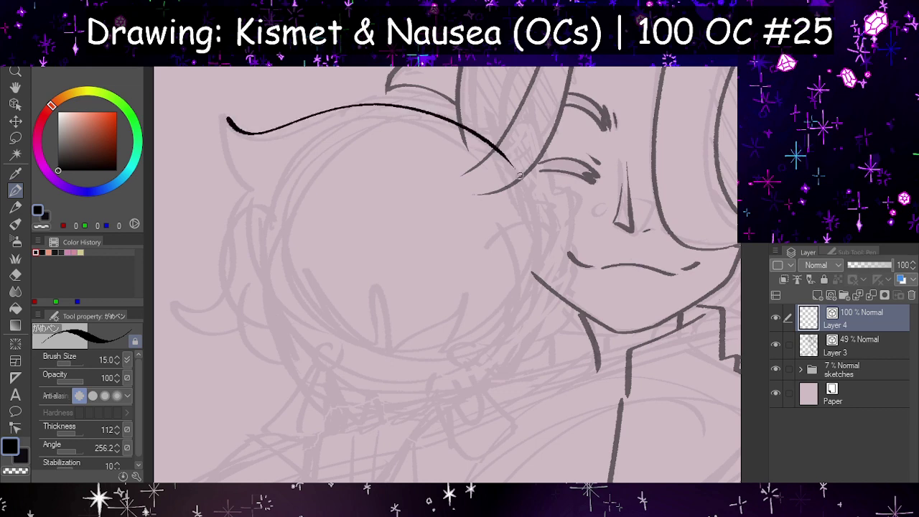
{"action": "key", "text": "ctrl+z"}
{"action": "left_click_drag", "start_coordinate": [222, 113], "coordinate": [569, 138]}
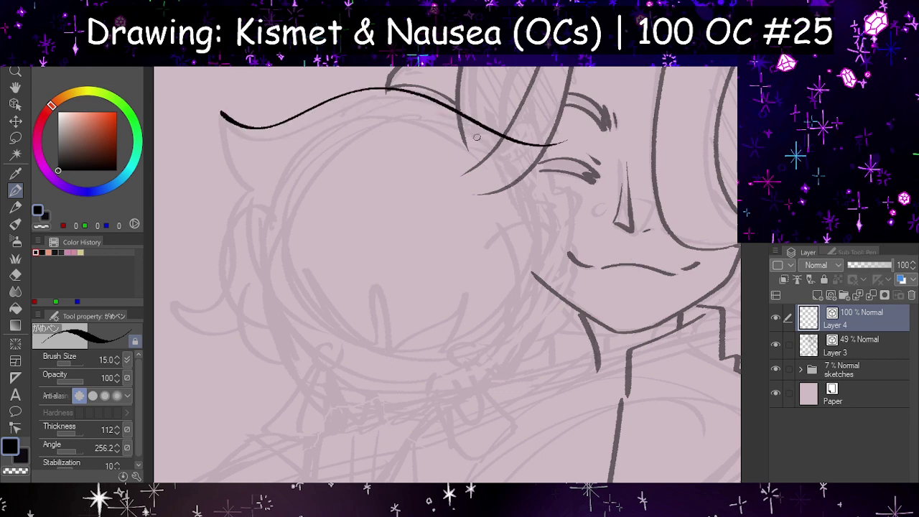
{"action": "key", "text": "ctrl+z"}
{"action": "left_click_drag", "start_coordinate": [222, 113], "coordinate": [573, 135]}
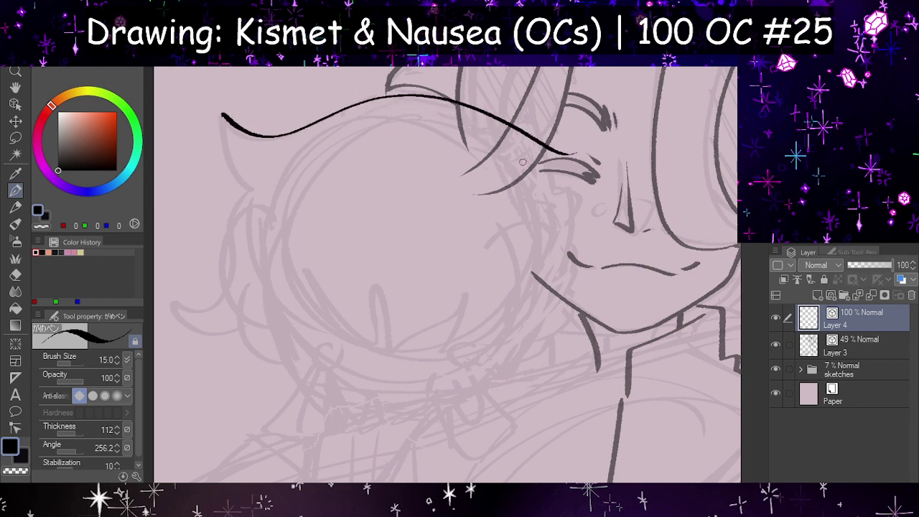
{"action": "key", "text": "ctrl+z"}
- Ink the jagged hair edge of the second character's head along the horned character's cheek, down toward the neck
{"action": "key", "text": "h"}
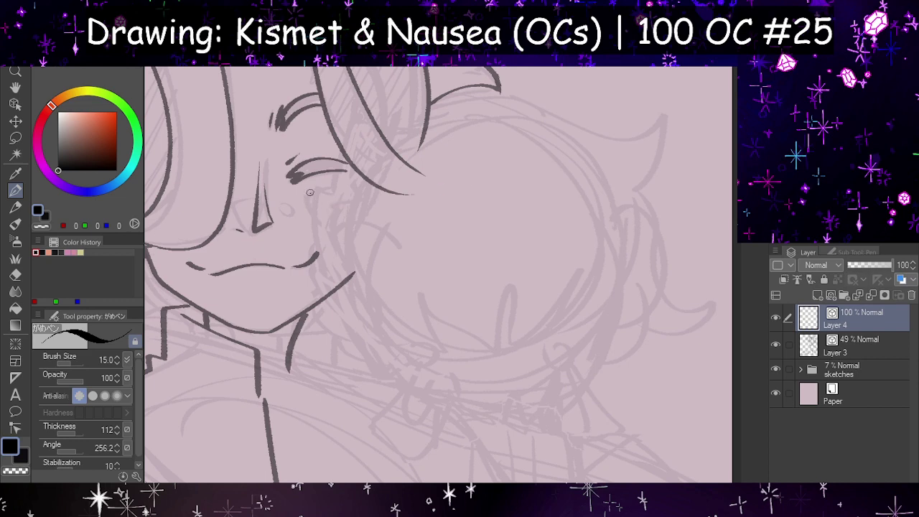
{"action": "mouse_move", "coordinate": [308, 193]}
{"action": "left_mouse_down"}
{"action": "mouse_move", "coordinate": [327, 284]}
{"action": "mouse_move", "coordinate": [357, 313]}
{"action": "left_mouse_up"}
{"action": "key", "text": "h"}
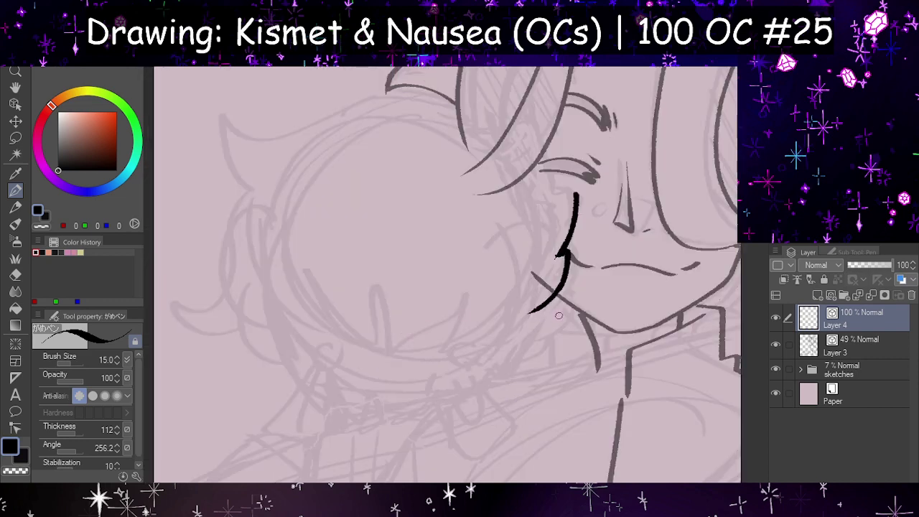
{"action": "left_click_drag", "start_coordinate": [533, 311], "coordinate": [501, 357]}
- Ink the upper hair lock beside the horned character's eye, a short curled tuft, and the long curve over the crown
{"action": "key", "text": "h"}
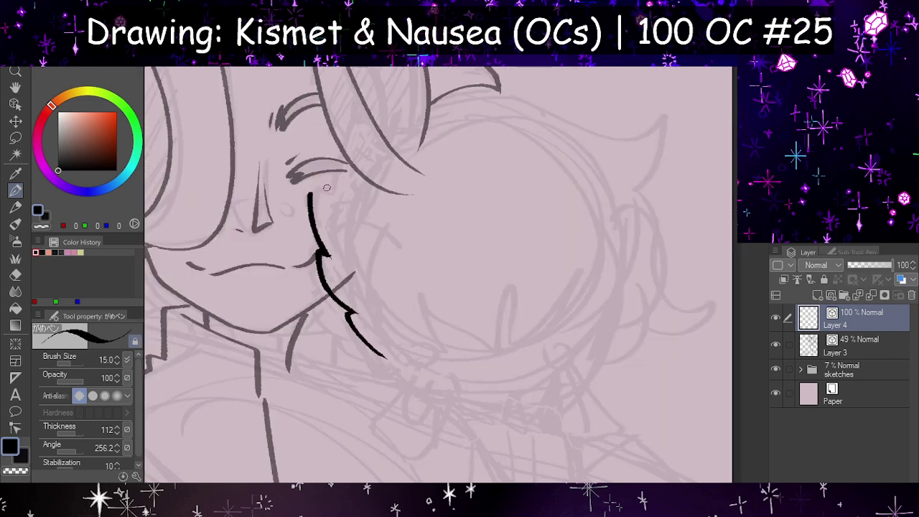
{"action": "mouse_move", "coordinate": [314, 189]}
{"action": "left_mouse_down"}
{"action": "mouse_move", "coordinate": [359, 117]}
{"action": "mouse_move", "coordinate": [349, 126]}
{"action": "mouse_move", "coordinate": [362, 144]}
{"action": "left_mouse_up"}
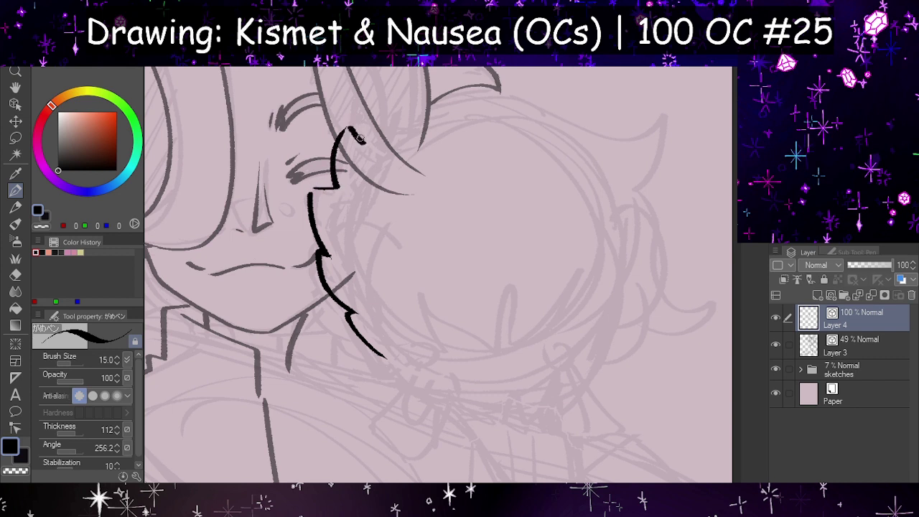
{"action": "key", "text": "ctrl+z"}
{"action": "key", "text": "ctrl+z"}
{"action": "mouse_move", "coordinate": [313, 190]}
{"action": "left_mouse_down"}
{"action": "mouse_move", "coordinate": [346, 129]}
{"action": "mouse_move", "coordinate": [382, 105]}
{"action": "mouse_move", "coordinate": [372, 140]}
{"action": "mouse_move", "coordinate": [380, 147]}
{"action": "mouse_move", "coordinate": [396, 132]}
{"action": "mouse_move", "coordinate": [642, 153]}
{"action": "mouse_move", "coordinate": [666, 110]}
{"action": "left_mouse_up"}
{"action": "key", "text": "h"}
{"action": "key", "text": "h"}
{"action": "key", "text": "ctrl+z"}
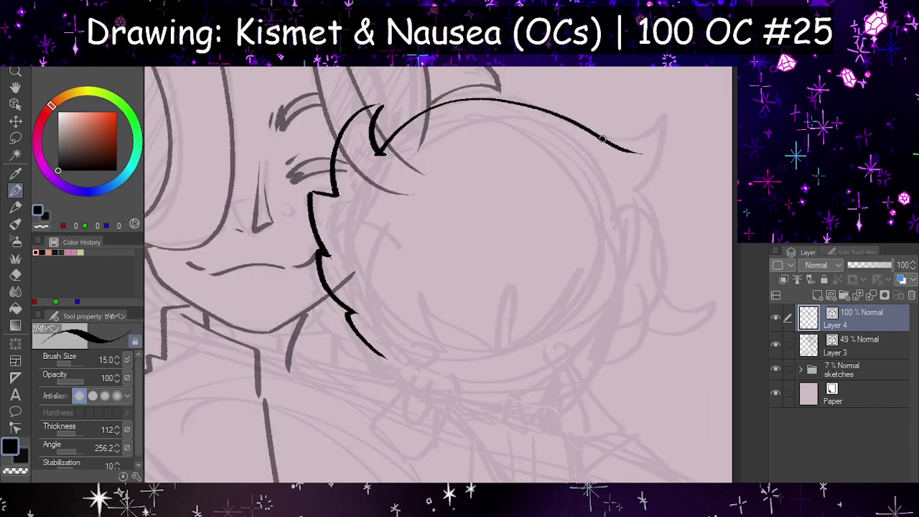
- Ink the pointed outer tuft at the end of the crown curve and a smaller upturned tuft below it
{"action": "mouse_move", "coordinate": [601, 136]}
{"action": "left_mouse_down"}
{"action": "mouse_move", "coordinate": [667, 119]}
{"action": "mouse_move", "coordinate": [664, 152]}
{"action": "mouse_move", "coordinate": [632, 185]}
{"action": "left_mouse_up"}
{"action": "key", "text": "h"}
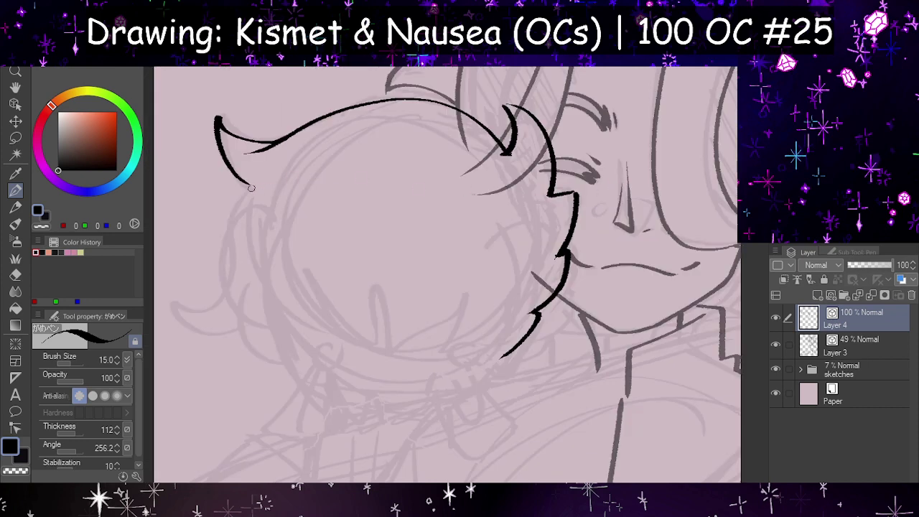
{"action": "mouse_move", "coordinate": [251, 188]}
{"action": "left_mouse_down"}
{"action": "mouse_move", "coordinate": [230, 198]}
{"action": "mouse_move", "coordinate": [189, 264]}
{"action": "mouse_move", "coordinate": [230, 273]}
{"action": "left_mouse_up"}
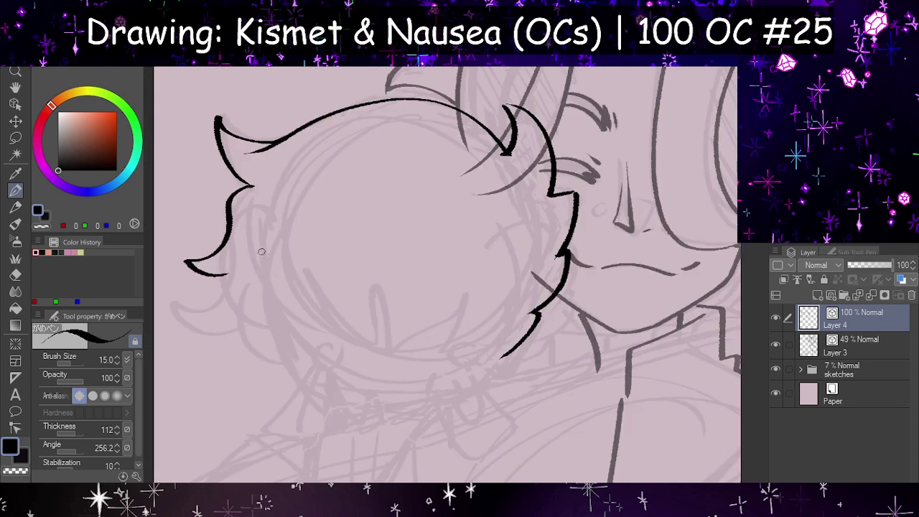
- Ink a hooked hair lock beside the lower outer tuft, sweeping down toward the nape
{"action": "left_click_drag", "start_coordinate": [267, 248], "coordinate": [266, 331]}
{"action": "key", "text": "ctrl+z"}
{"action": "mouse_move", "coordinate": [267, 266]}
{"action": "left_mouse_down"}
{"action": "mouse_move", "coordinate": [250, 249]}
{"action": "mouse_move", "coordinate": [288, 340]}
{"action": "left_mouse_up"}
{"action": "key", "text": "ctrl+z"}
{"action": "mouse_move", "coordinate": [268, 270]}
{"action": "left_mouse_down"}
{"action": "mouse_move", "coordinate": [237, 245]}
{"action": "mouse_move", "coordinate": [247, 325]}
{"action": "mouse_move", "coordinate": [290, 351]}
{"action": "left_mouse_up"}
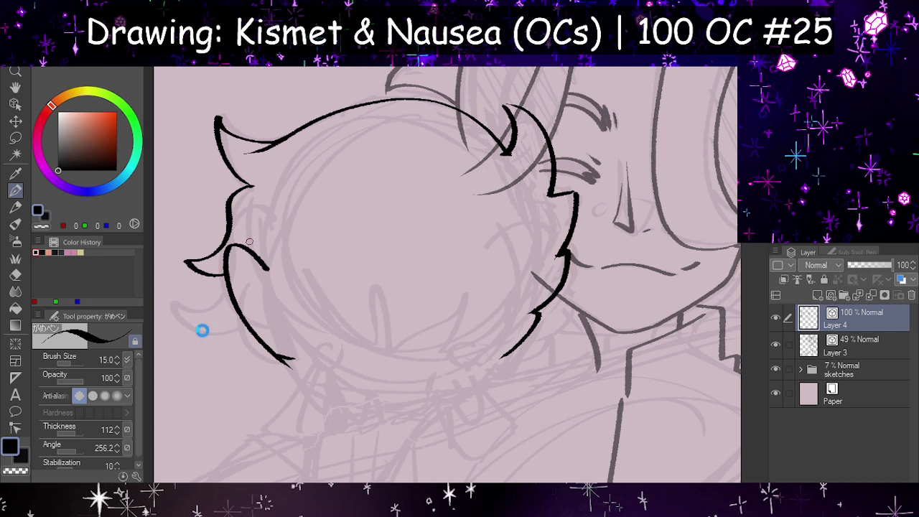
- Ink a pointed tuft crossing the hooked lock on the outer side of the head
{"action": "mouse_move", "coordinate": [252, 235]}
{"action": "left_mouse_down"}
{"action": "mouse_move", "coordinate": [218, 326]}
{"action": "mouse_move", "coordinate": [249, 328]}
{"action": "mouse_move", "coordinate": [305, 382]}
{"action": "left_mouse_up"}
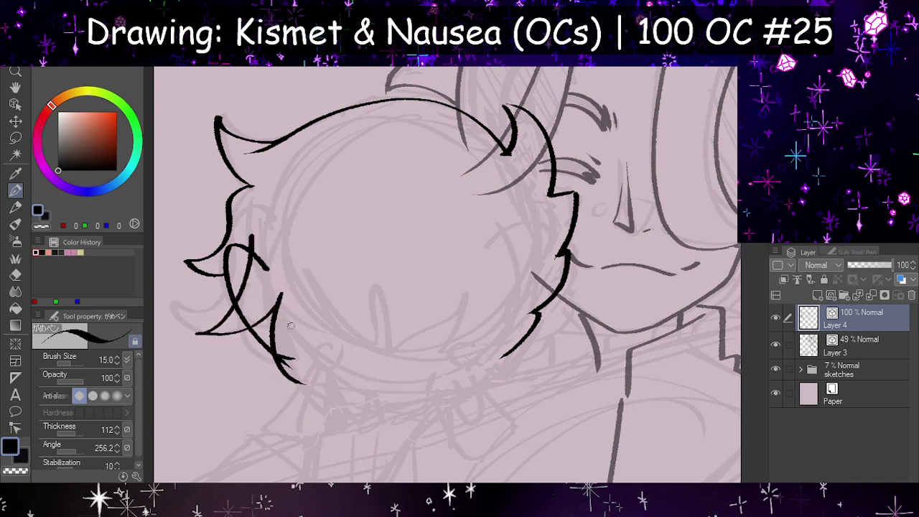
{"action": "key", "text": "ctrl+z"}
{"action": "key", "text": "ctrl+z"}
- Ink the jagged lower hair edge from beneath the outer tufts across the nape to the cheek side
{"action": "left_click_drag", "start_coordinate": [277, 306], "coordinate": [300, 361]}
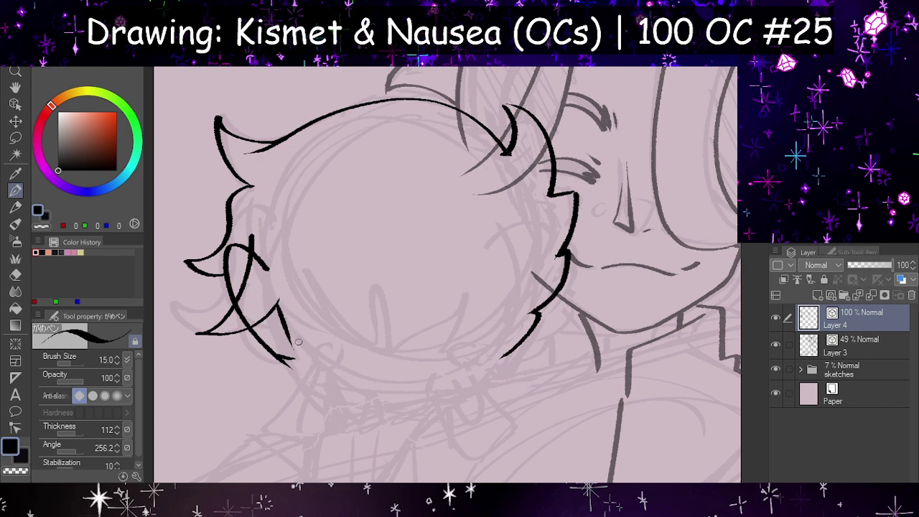
{"action": "key", "text": "ctrl+z"}
{"action": "mouse_move", "coordinate": [277, 311]}
{"action": "left_mouse_down"}
{"action": "mouse_move", "coordinate": [285, 341]}
{"action": "mouse_move", "coordinate": [358, 419]}
{"action": "mouse_move", "coordinate": [372, 404]}
{"action": "mouse_move", "coordinate": [384, 424]}
{"action": "mouse_move", "coordinate": [453, 390]}
{"action": "mouse_move", "coordinate": [487, 349]}
{"action": "left_mouse_up"}
- Ink two parallel hair strokes just inside the cheek-side edge of the second character's hair
{"action": "key", "text": "h"}
{"action": "left_click_drag", "start_coordinate": [374, 260], "coordinate": [406, 363]}
{"action": "left_click_drag", "start_coordinate": [366, 296], "coordinate": [403, 365]}
{"action": "key", "text": "h"}
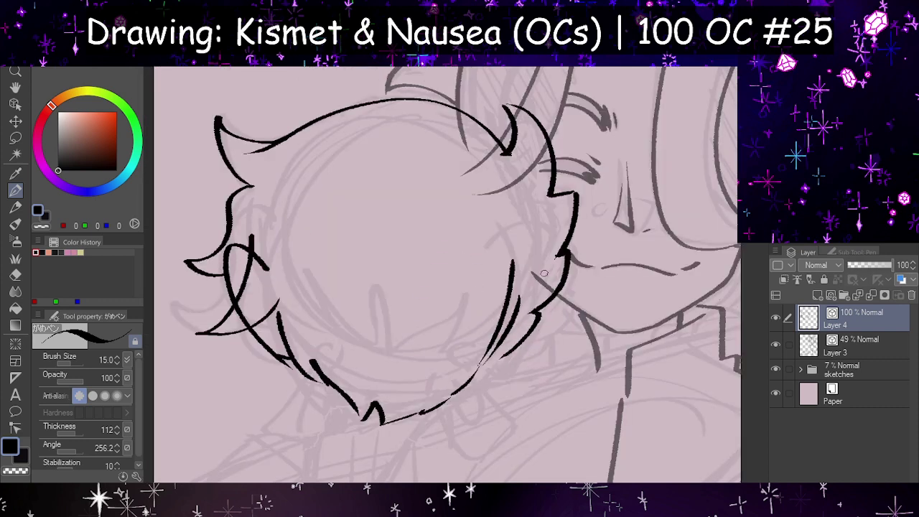
- Ink a large pointed lock over the cheek-side hair edge and a matching lock over the outer side of the head
{"action": "left_click_drag", "start_coordinate": [530, 252], "coordinate": [590, 215]}
{"action": "left_click_drag", "start_coordinate": [568, 247], "coordinate": [502, 338]}
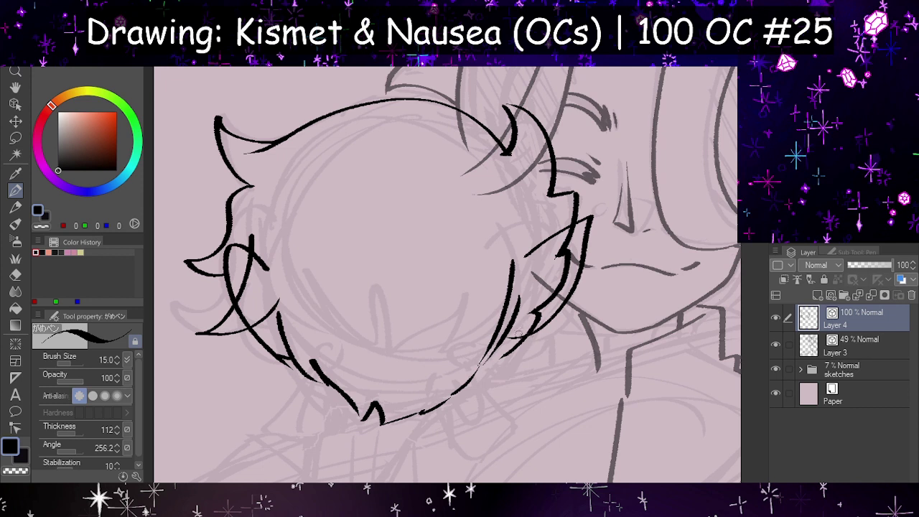
{"action": "left_click_drag", "start_coordinate": [207, 231], "coordinate": [269, 270]}
{"action": "left_click_drag", "start_coordinate": [207, 232], "coordinate": [302, 348]}
{"action": "key", "text": "ctrl+z"}
{"action": "mouse_move", "coordinate": [206, 237]}
{"action": "left_mouse_down"}
{"action": "mouse_move", "coordinate": [228, 291]}
{"action": "mouse_move", "coordinate": [288, 357]}
{"action": "left_mouse_up"}
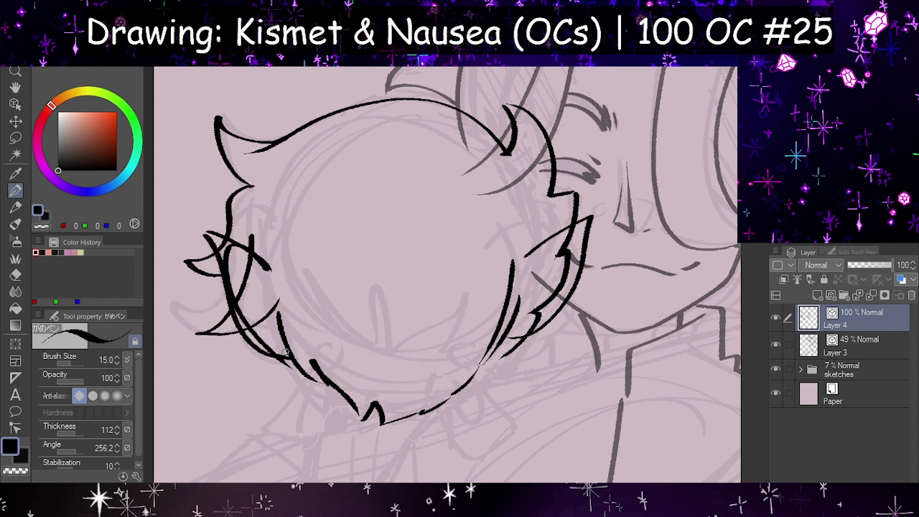
- Erase the overlapping hooked lock and crossing line segments among the outer tufts with the vector eraser
{"action": "left_click", "coordinate": [15, 274]}
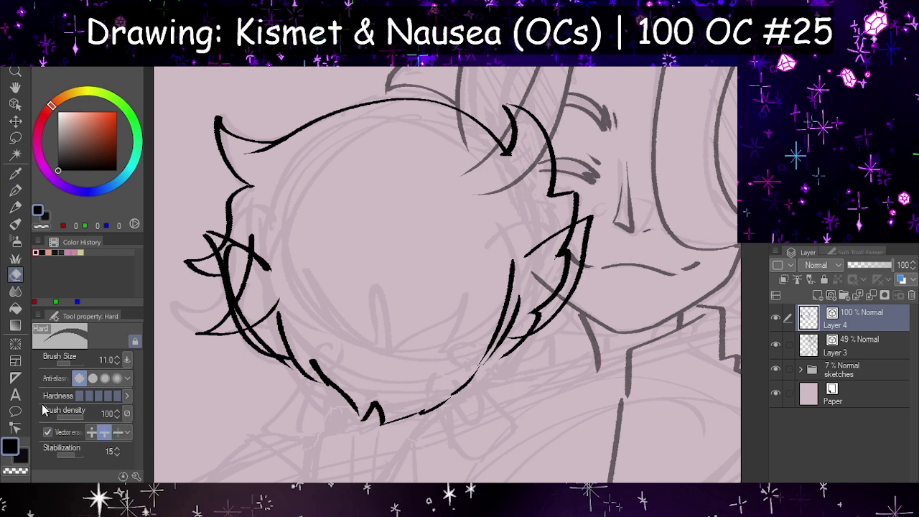
{"action": "mouse_move", "coordinate": [228, 326]}
{"action": "left_mouse_down"}
{"action": "mouse_move", "coordinate": [270, 248]}
{"action": "mouse_move", "coordinate": [271, 224]}
{"action": "left_mouse_up"}
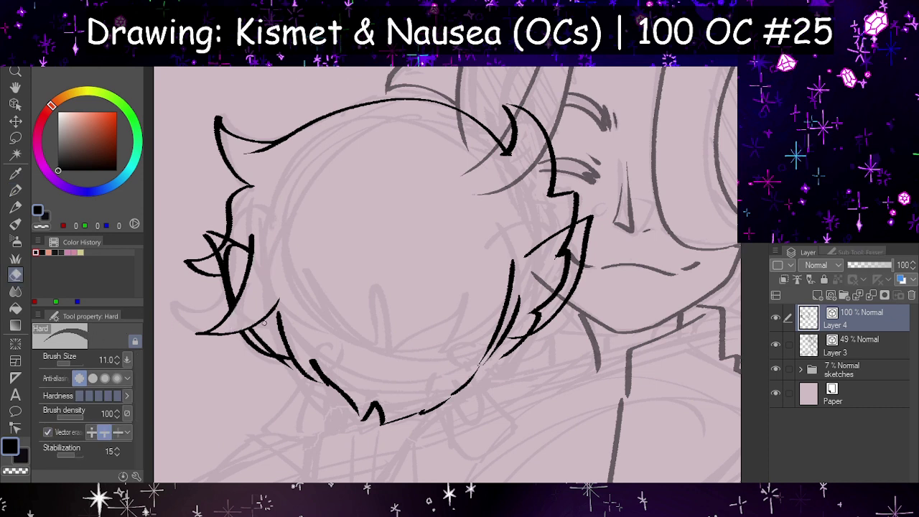
{"action": "left_click_drag", "start_coordinate": [254, 335], "coordinate": [287, 359]}
{"action": "left_click_drag", "start_coordinate": [232, 258], "coordinate": [220, 242]}
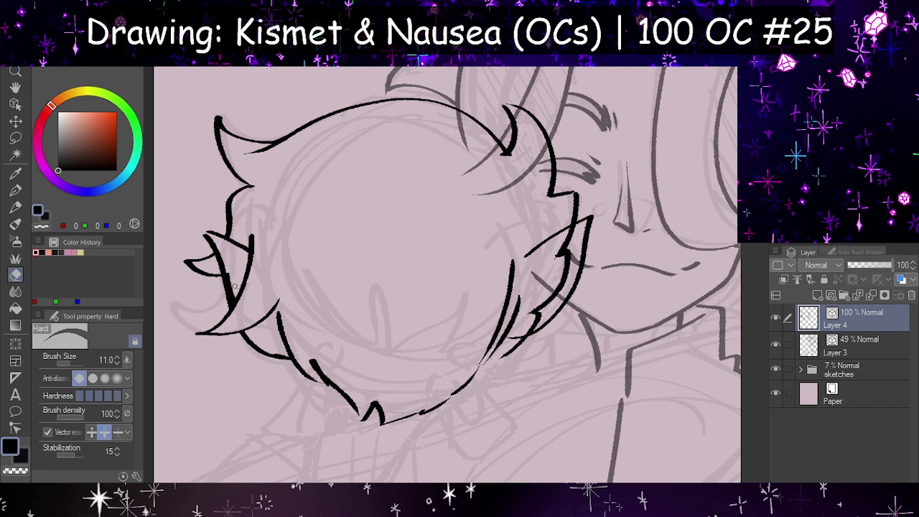
{"action": "left_click_drag", "start_coordinate": [234, 286], "coordinate": [236, 295]}
- Erase the old jagged edge within the cheek-side pointed lock and the two parallel strokes beside it
{"action": "mouse_move", "coordinate": [569, 244]}
{"action": "left_mouse_down"}
{"action": "mouse_move", "coordinate": [542, 308]}
{"action": "mouse_move", "coordinate": [526, 320]}
{"action": "left_mouse_up"}
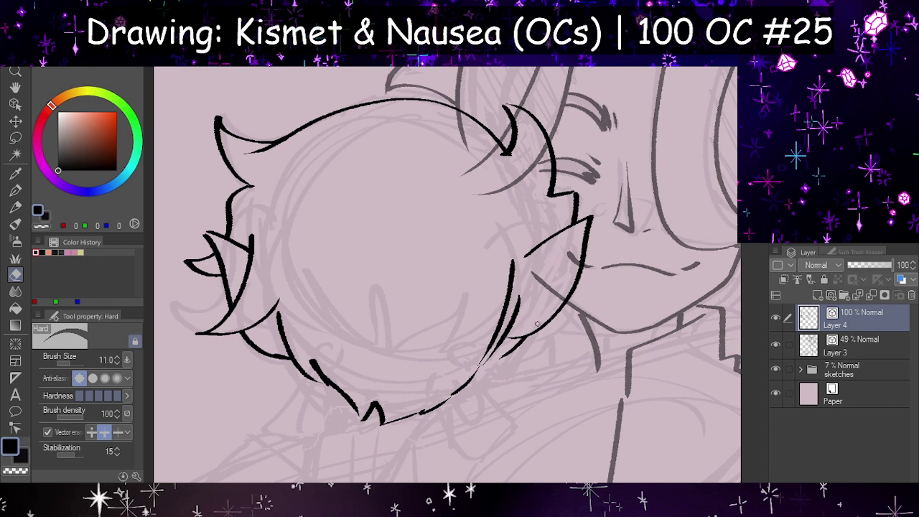
{"action": "key", "text": "h"}
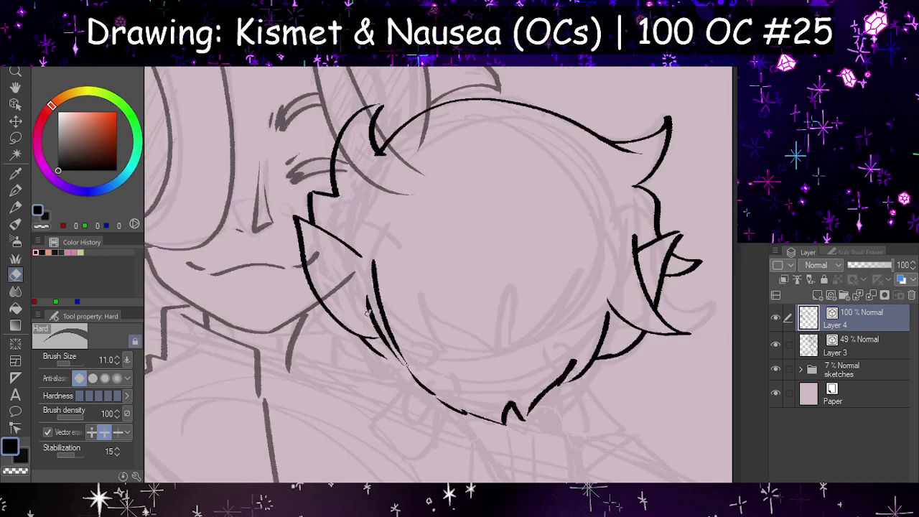
{"action": "mouse_move", "coordinate": [368, 313]}
{"action": "left_mouse_down"}
{"action": "mouse_move", "coordinate": [380, 302]}
{"action": "mouse_move", "coordinate": [376, 269]}
{"action": "mouse_move", "coordinate": [387, 346]}
{"action": "left_mouse_up"}
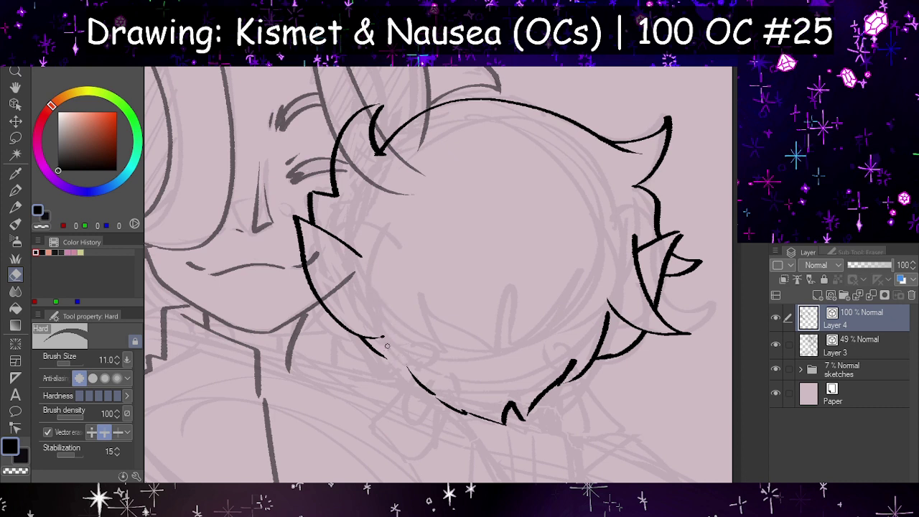
- Ink a new inner edge for the cheek-side lock, with a second stroke running down to the jagged lower hair edge
{"action": "key", "text": "p"}
{"action": "left_click_drag", "start_coordinate": [354, 242], "coordinate": [402, 307]}
{"action": "key", "text": "ctrl+z"}
{"action": "left_click_drag", "start_coordinate": [352, 237], "coordinate": [407, 327]}
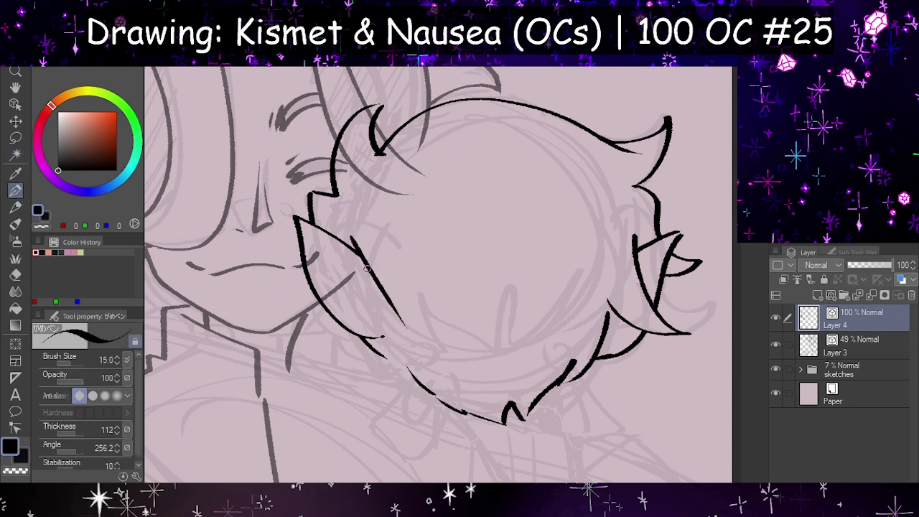
{"action": "left_click_drag", "start_coordinate": [368, 267], "coordinate": [424, 387]}
{"action": "key", "text": "ctrl+z"}
{"action": "left_click_drag", "start_coordinate": [367, 271], "coordinate": [410, 372]}
{"action": "key", "text": "h"}
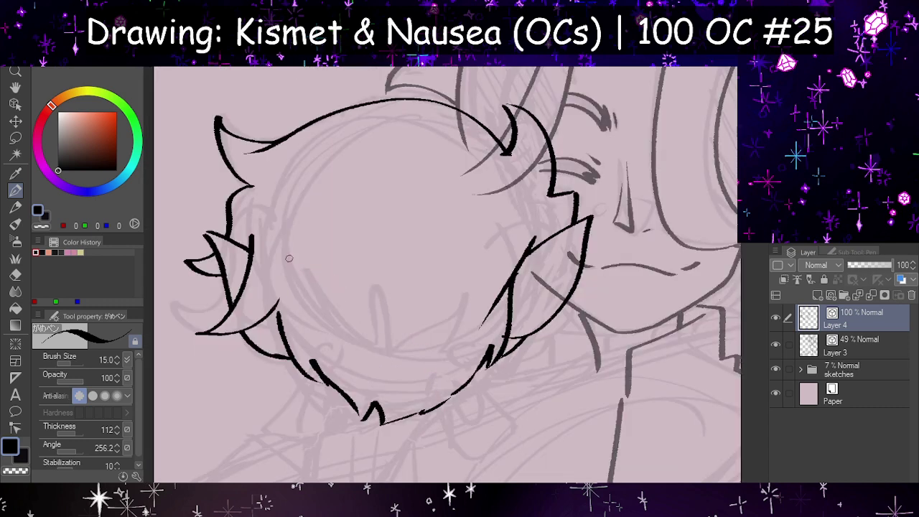
{"action": "mouse_move", "coordinate": [247, 189]}
{"action": "left_mouse_down"}
{"action": "mouse_move", "coordinate": [250, 218]}
{"action": "mouse_move", "coordinate": [332, 324]}
{"action": "left_mouse_up"}
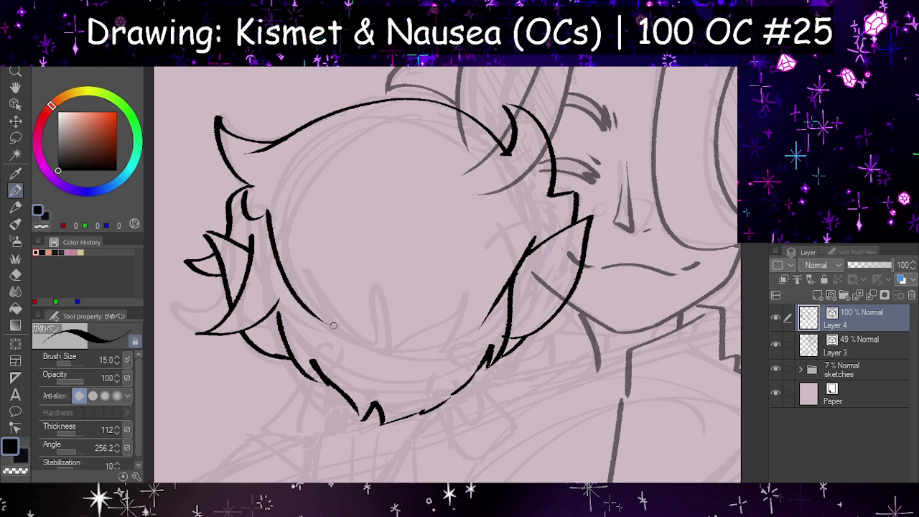
{"action": "key", "text": "ctrl+z"}
{"action": "key", "text": "ctrl+z"}
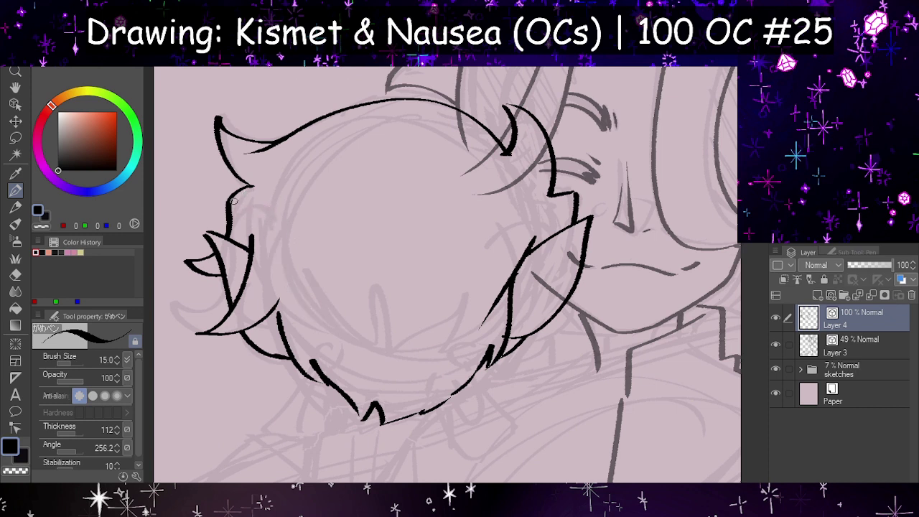
- Ink a row of rounded, scalloped hair points across the lower head, from the outer tufts towards the cheek side
{"action": "mouse_move", "coordinate": [233, 201]}
{"action": "left_mouse_down"}
{"action": "mouse_move", "coordinate": [242, 219]}
{"action": "mouse_move", "coordinate": [255, 211]}
{"action": "mouse_move", "coordinate": [238, 226]}
{"action": "mouse_move", "coordinate": [257, 231]}
{"action": "mouse_move", "coordinate": [268, 281]}
{"action": "mouse_move", "coordinate": [291, 260]}
{"action": "mouse_move", "coordinate": [339, 295]}
{"action": "mouse_move", "coordinate": [365, 364]}
{"action": "left_mouse_up"}
{"action": "key", "text": "ctrl+z"}
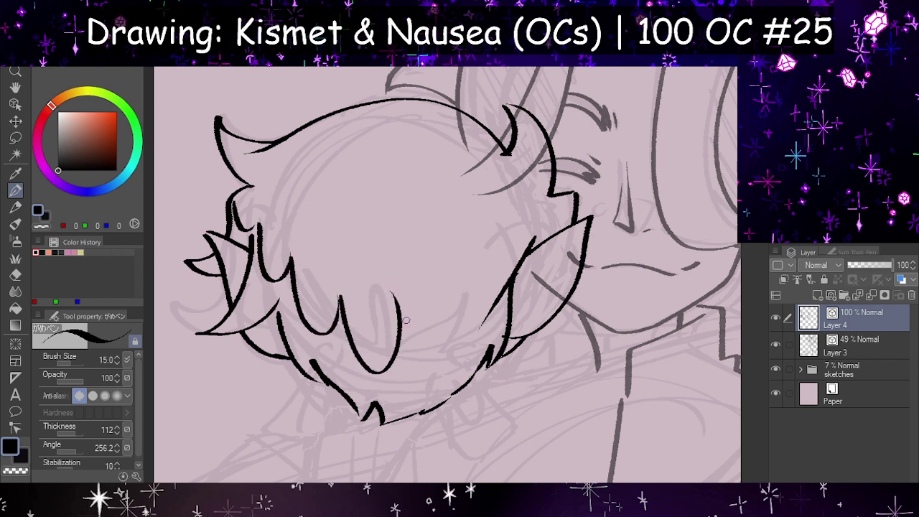
{"action": "left_click_drag", "start_coordinate": [419, 339], "coordinate": [456, 295]}
{"action": "key", "text": "ctrl+z"}
{"action": "mouse_move", "coordinate": [415, 339]}
{"action": "left_mouse_down"}
{"action": "mouse_move", "coordinate": [464, 300]}
{"action": "mouse_move", "coordinate": [433, 347]}
{"action": "left_mouse_up"}
{"action": "key", "text": "h"}
{"action": "key", "text": "ctrl+z"}
{"action": "key", "text": "h"}
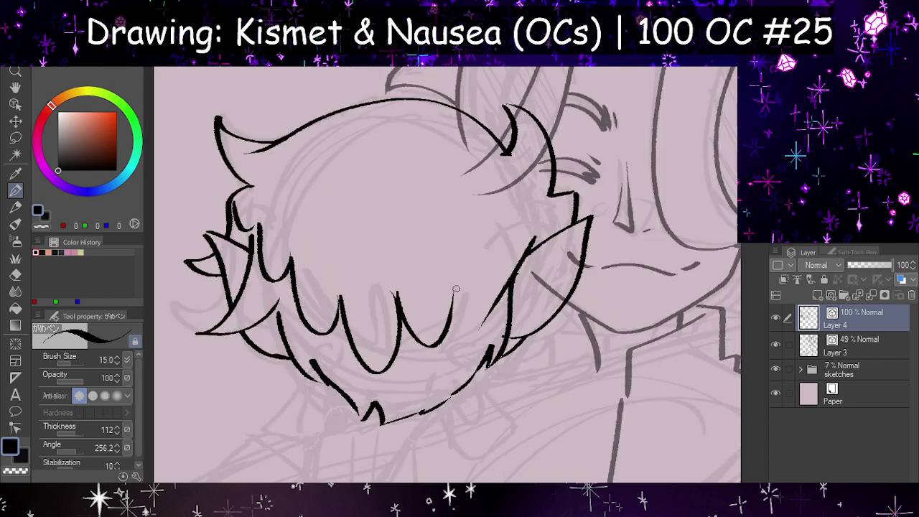
- Ink the last hair scallop as a curve sweeping up to meet the inner edge of the cheek-side lock
{"action": "left_click_drag", "start_coordinate": [456, 294], "coordinate": [497, 275]}
{"action": "key", "text": "ctrl+z"}
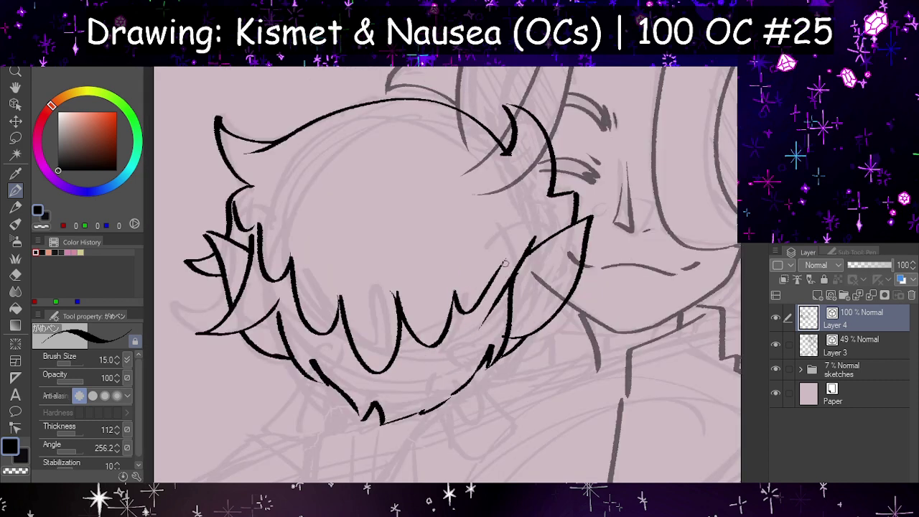
{"action": "key", "text": "h"}
{"action": "key", "text": "h"}
{"action": "left_click_drag", "start_coordinate": [454, 290], "coordinate": [519, 246]}
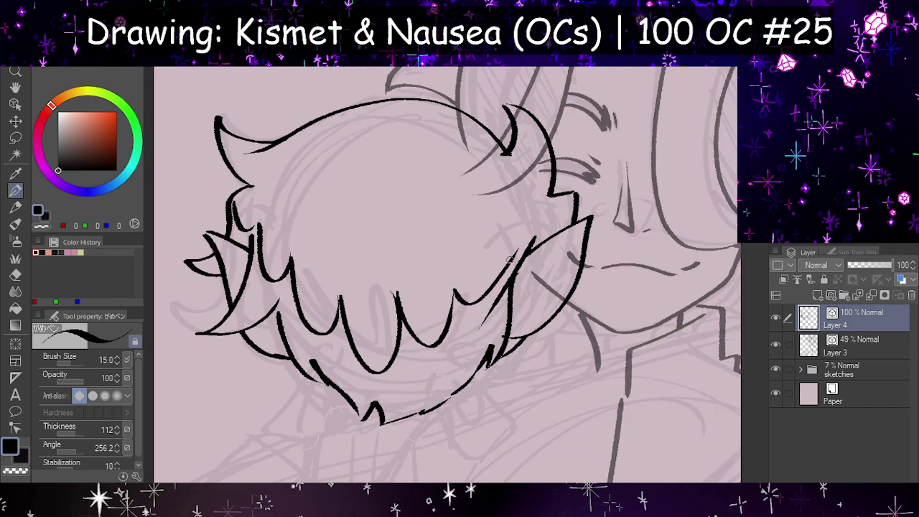
{"action": "key", "text": "ctrl+z"}
{"action": "left_click_drag", "start_coordinate": [455, 298], "coordinate": [573, 201]}
{"action": "key", "text": "ctrl+z"}
- Clean up the join between the hooked upper tuft and the crown outline with the hard eraser
{"action": "scroll", "coordinate": [568, 237], "scroll_direction": "down", "scroll_amount": 5}
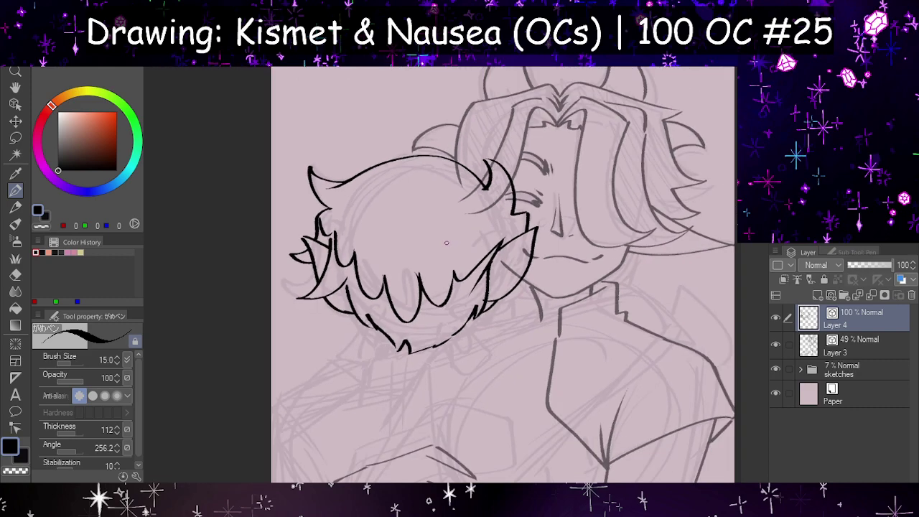
{"action": "scroll", "coordinate": [490, 196], "scroll_direction": "up", "scroll_amount": 6}
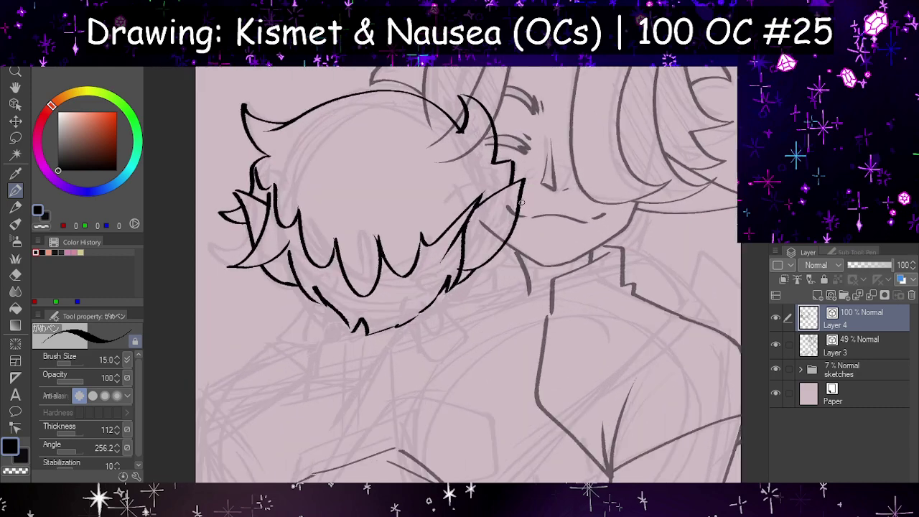
{"action": "scroll", "coordinate": [492, 304], "scroll_direction": "down", "scroll_amount": 4}
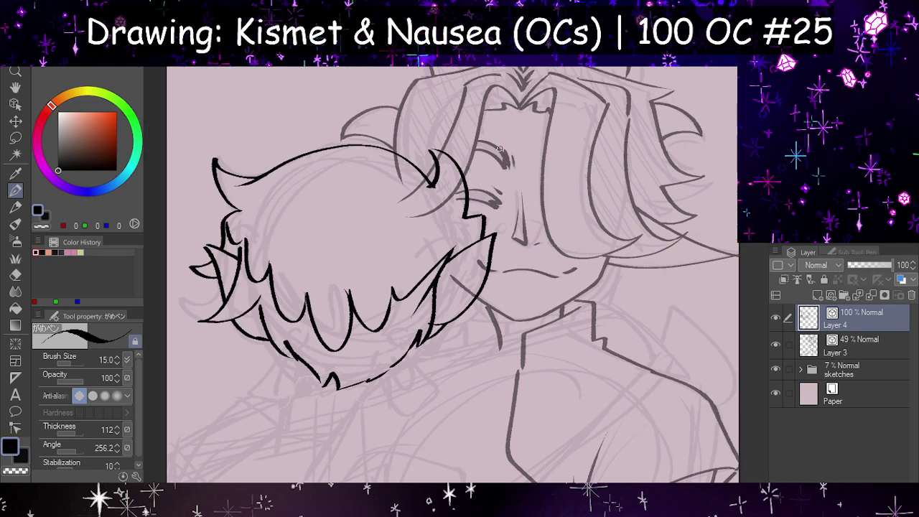
{"action": "scroll", "coordinate": [465, 144], "scroll_direction": "up", "scroll_amount": 3}
{"action": "scroll", "coordinate": [465, 144], "scroll_direction": "up", "scroll_amount": 2}
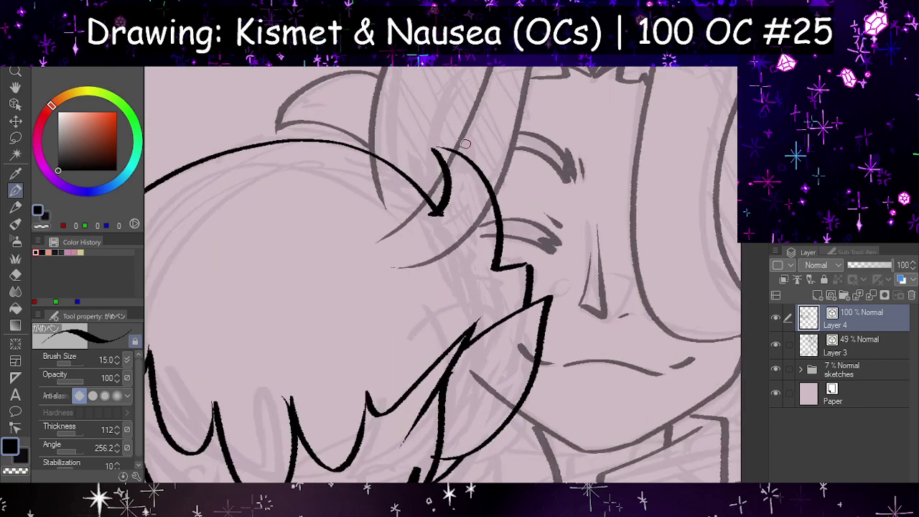
{"action": "scroll", "coordinate": [445, 151], "scroll_direction": "down", "scroll_amount": 3}
{"action": "scroll", "coordinate": [422, 159], "scroll_direction": "up", "scroll_amount": 3}
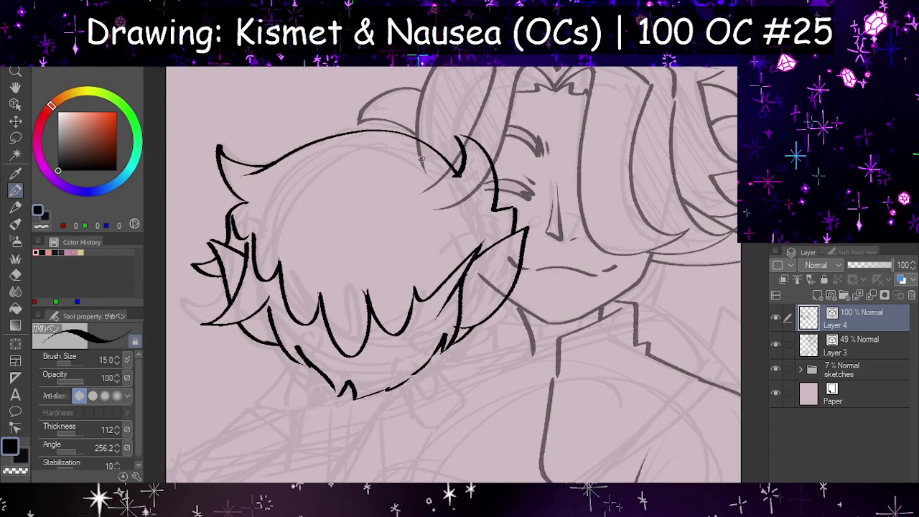
{"action": "left_click", "coordinate": [15, 274]}
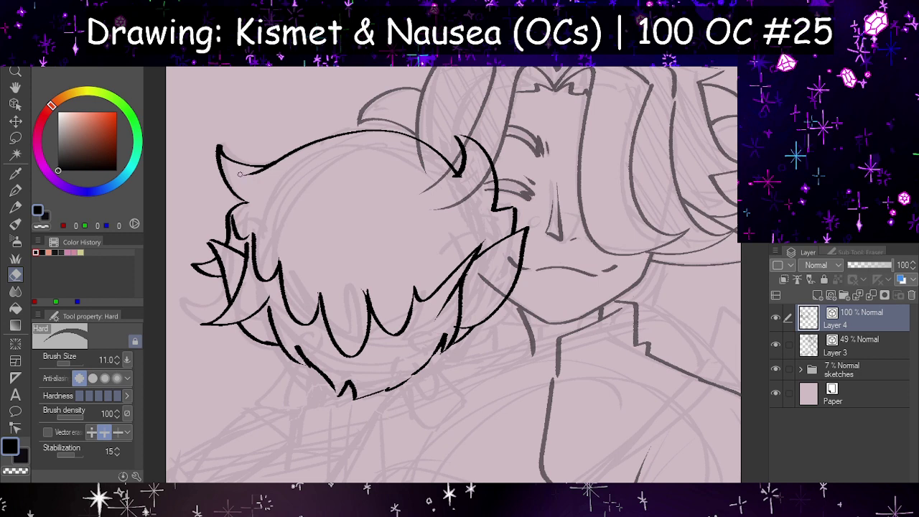
{"action": "left_click_drag", "start_coordinate": [240, 174], "coordinate": [259, 171]}
{"action": "key", "text": "h"}
{"action": "key", "text": "h"}
{"action": "left_click", "coordinate": [15, 191]}
{"action": "scroll", "coordinate": [198, 181], "scroll_direction": "down", "scroll_amount": 2}
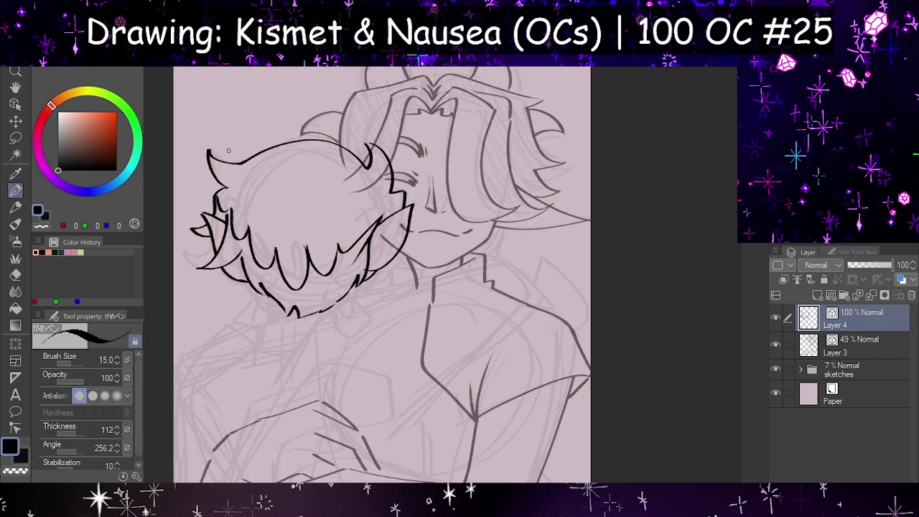
{"action": "scroll", "coordinate": [320, 306], "scroll_direction": "up", "scroll_amount": 3}
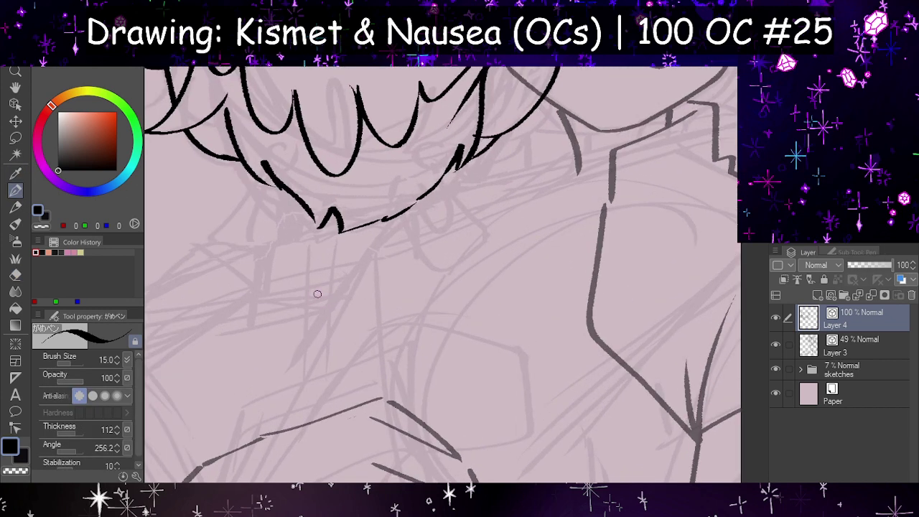
{"action": "left_click_drag", "start_coordinate": [266, 113], "coordinate": [278, 147]}
{"action": "left_click_drag", "start_coordinate": [417, 150], "coordinate": [412, 135]}
{"action": "key", "text": "h"}
{"action": "key", "text": "ctrl+z"}
{"action": "left_click_drag", "start_coordinate": [480, 117], "coordinate": [457, 138]}
{"action": "left_click_drag", "start_coordinate": [456, 137], "coordinate": [480, 155]}
{"action": "left_click_drag", "start_coordinate": [480, 155], "coordinate": [479, 127]}
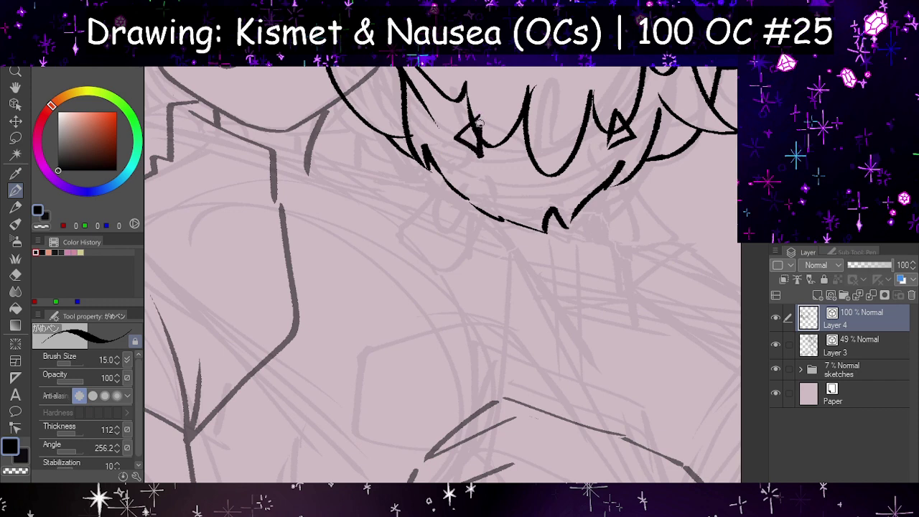
{"action": "left_click_drag", "start_coordinate": [623, 127], "coordinate": [420, 127]}
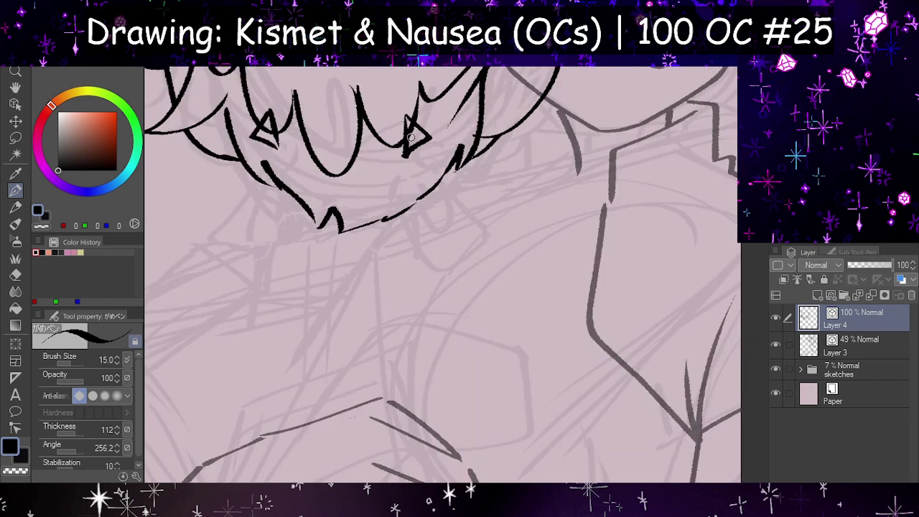
{"action": "key", "text": "ctrl+z"}
{"action": "key", "text": "ctrl+z"}
{"action": "key", "text": "ctrl+z"}
{"action": "key", "text": "ctrl+z"}
{"action": "key", "text": "ctrl+z"}
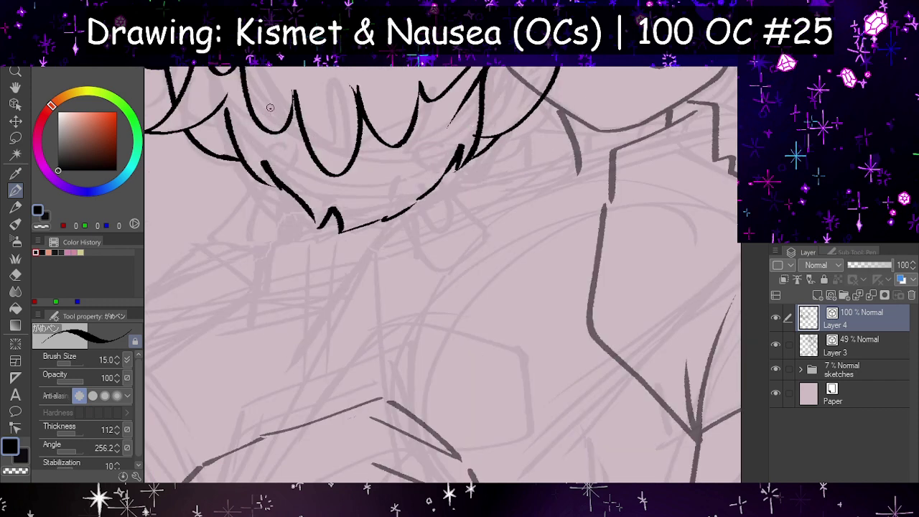
- Ink a small round earring stud on each side below the hair scallops and a kite-shaped drop hanging from the cheek-side stud
{"action": "left_click_drag", "start_coordinate": [209, 114], "coordinate": [431, 114]}
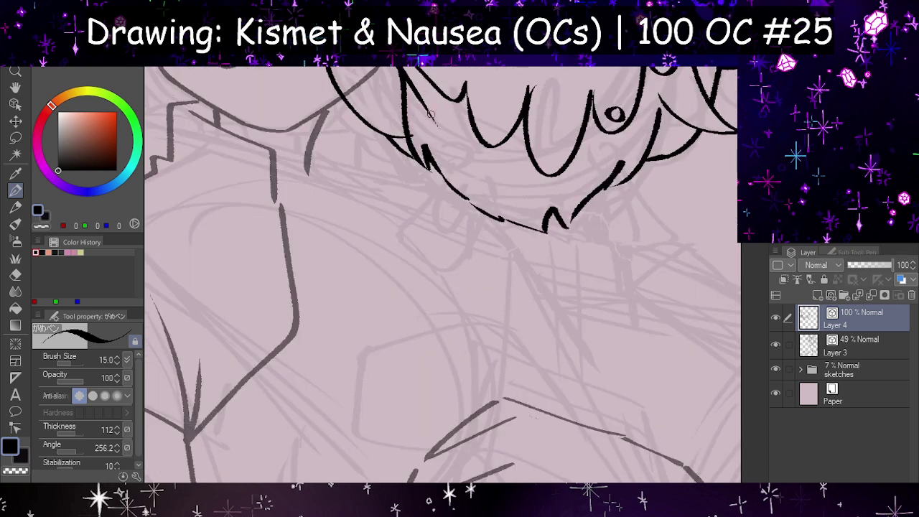
{"action": "mouse_move", "coordinate": [491, 113]}
{"action": "left_mouse_down"}
{"action": "mouse_move", "coordinate": [456, 144]}
{"action": "mouse_move", "coordinate": [451, 251]}
{"action": "mouse_move", "coordinate": [486, 156]}
{"action": "mouse_move", "coordinate": [486, 122]}
{"action": "left_mouse_up"}
{"action": "key", "text": "ctrl+z"}
{"action": "key", "text": "ctrl+z"}
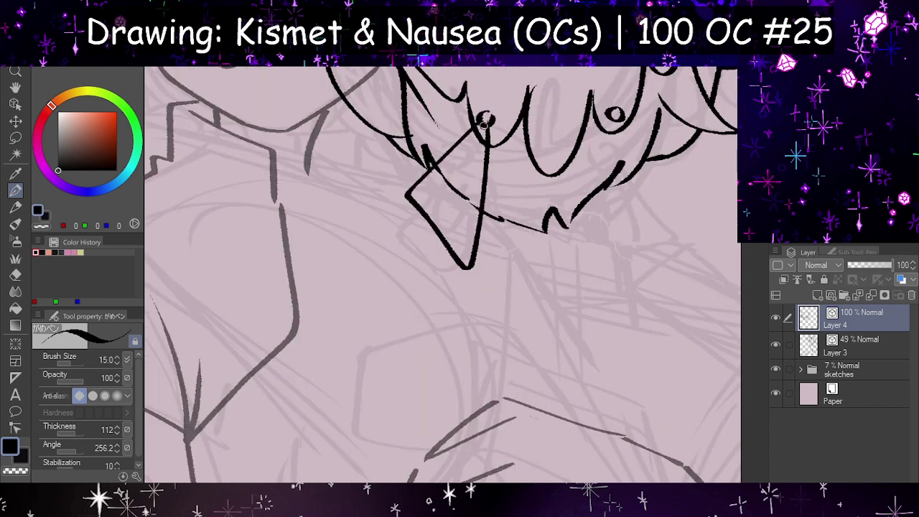
{"action": "key", "text": "h"}
{"action": "key", "text": "h"}
{"action": "key", "text": "h"}
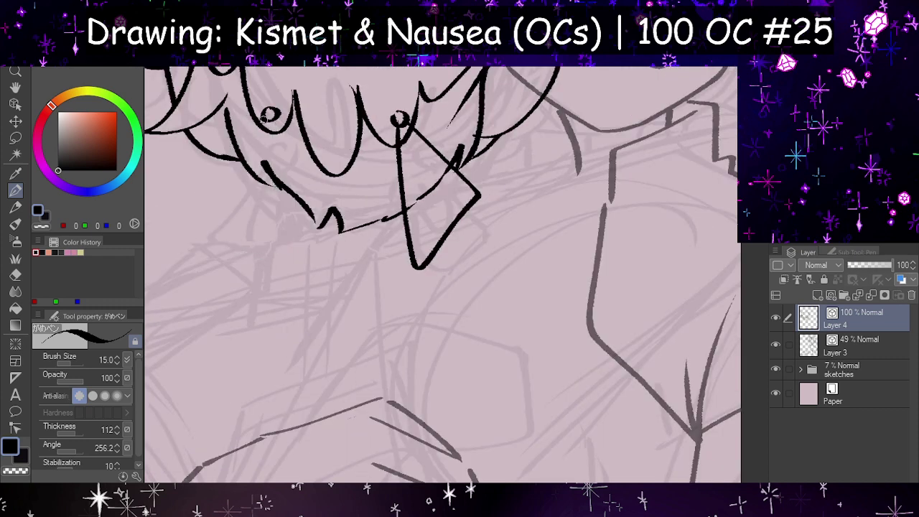
- Ink a matching kite-shaped drop under the outer stud and a smaller inner triangle inside both earrings
{"action": "mouse_move", "coordinate": [264, 119]}
{"action": "left_mouse_down"}
{"action": "mouse_move", "coordinate": [193, 222]}
{"action": "mouse_move", "coordinate": [278, 235]}
{"action": "mouse_move", "coordinate": [263, 118]}
{"action": "mouse_move", "coordinate": [211, 179]}
{"action": "mouse_move", "coordinate": [284, 268]}
{"action": "mouse_move", "coordinate": [279, 119]}
{"action": "mouse_move", "coordinate": [229, 174]}
{"action": "mouse_move", "coordinate": [265, 255]}
{"action": "mouse_move", "coordinate": [234, 207]}
{"action": "mouse_move", "coordinate": [269, 176]}
{"action": "mouse_move", "coordinate": [271, 115]}
{"action": "left_mouse_up"}
{"action": "key", "text": "ctrl+z"}
{"action": "key", "text": "ctrl+z"}
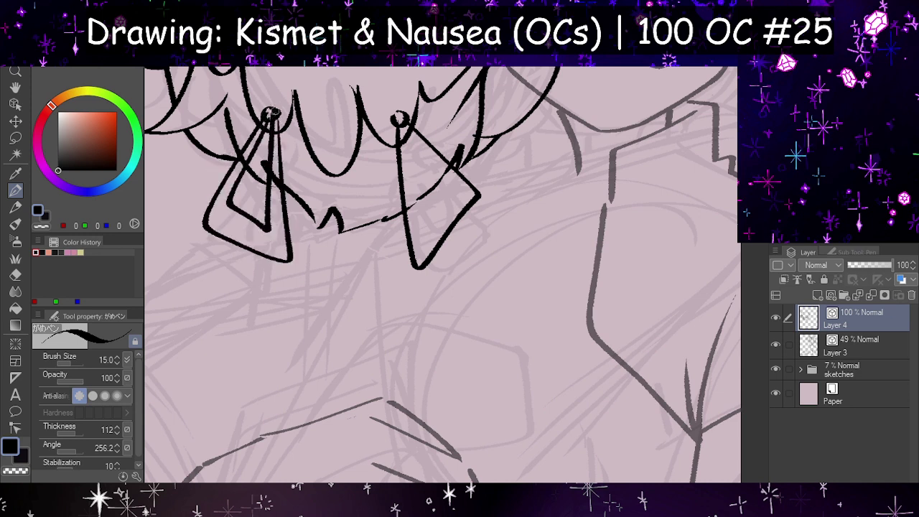
{"action": "mouse_move", "coordinate": [400, 124]}
{"action": "left_mouse_down"}
{"action": "mouse_move", "coordinate": [453, 184]}
{"action": "mouse_move", "coordinate": [410, 136]}
{"action": "left_mouse_up"}
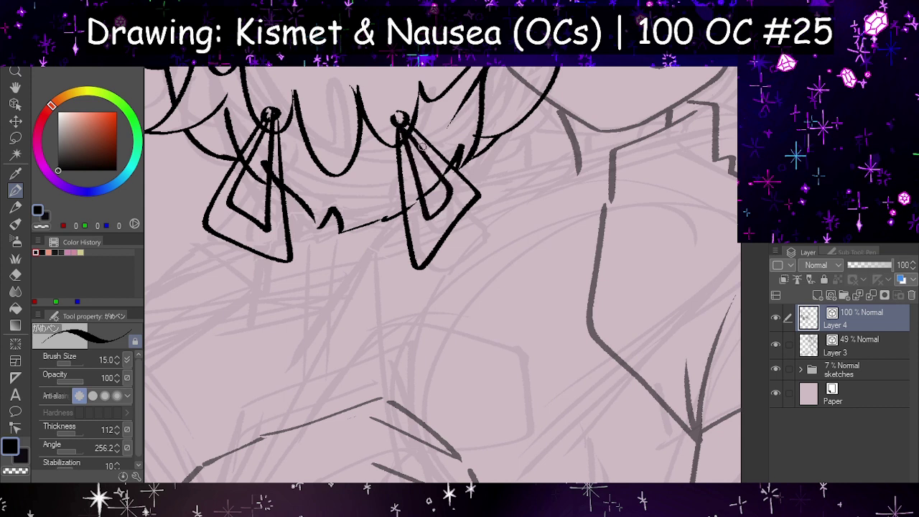
- Erase the hair line segments that cross the two earrings, using the eraser with vector erasing on
{"action": "left_click", "coordinate": [15, 273]}
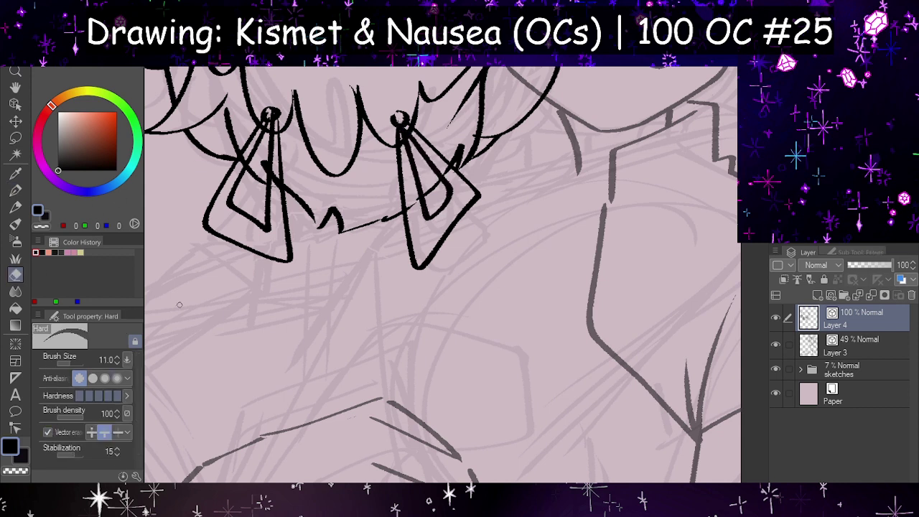
{"action": "mouse_move", "coordinate": [239, 163]}
{"action": "left_mouse_down"}
{"action": "mouse_move", "coordinate": [264, 124]}
{"action": "mouse_move", "coordinate": [279, 192]}
{"action": "left_mouse_up"}
{"action": "key", "text": "h"}
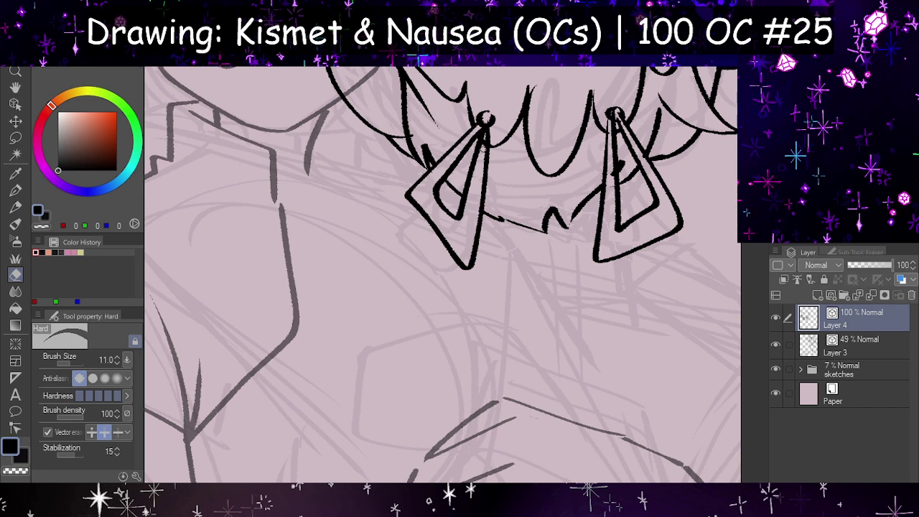
{"action": "scroll", "coordinate": [333, 167], "scroll_direction": "right", "scroll_amount": 5}
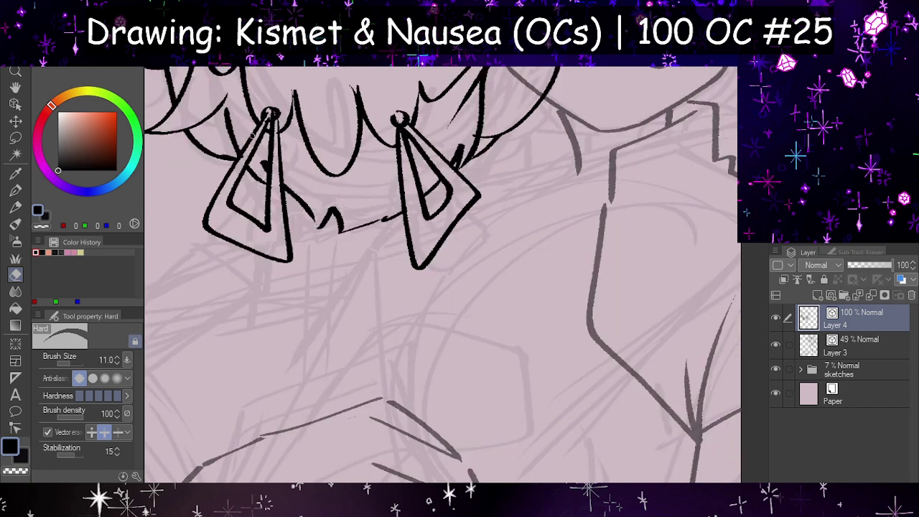
- Clean up the outer earring's stud with vector erasing off, and redraw its circle and the drop edge beneath it
{"action": "left_click", "coordinate": [48, 431]}
{"action": "mouse_move", "coordinate": [238, 158]}
{"action": "left_mouse_down"}
{"action": "mouse_move", "coordinate": [265, 113]}
{"action": "mouse_move", "coordinate": [275, 126]}
{"action": "mouse_move", "coordinate": [279, 175]}
{"action": "left_mouse_up"}
{"action": "left_click_drag", "start_coordinate": [270, 112], "coordinate": [274, 115]}
{"action": "left_click", "coordinate": [15, 191]}
{"action": "mouse_move", "coordinate": [267, 111]}
{"action": "left_mouse_down"}
{"action": "mouse_move", "coordinate": [273, 121]}
{"action": "mouse_move", "coordinate": [276, 108]}
{"action": "mouse_move", "coordinate": [264, 110]}
{"action": "mouse_move", "coordinate": [269, 117]}
{"action": "left_mouse_up"}
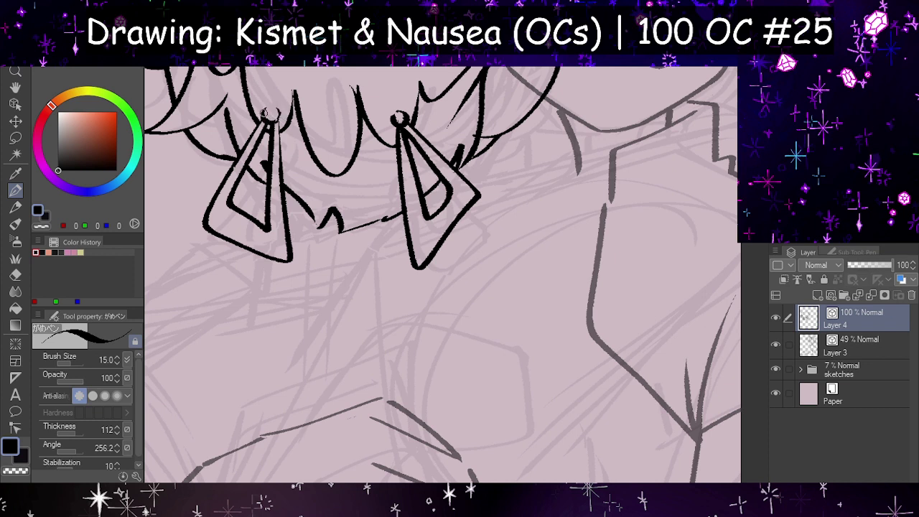
{"action": "left_click_drag", "start_coordinate": [277, 121], "coordinate": [285, 188]}
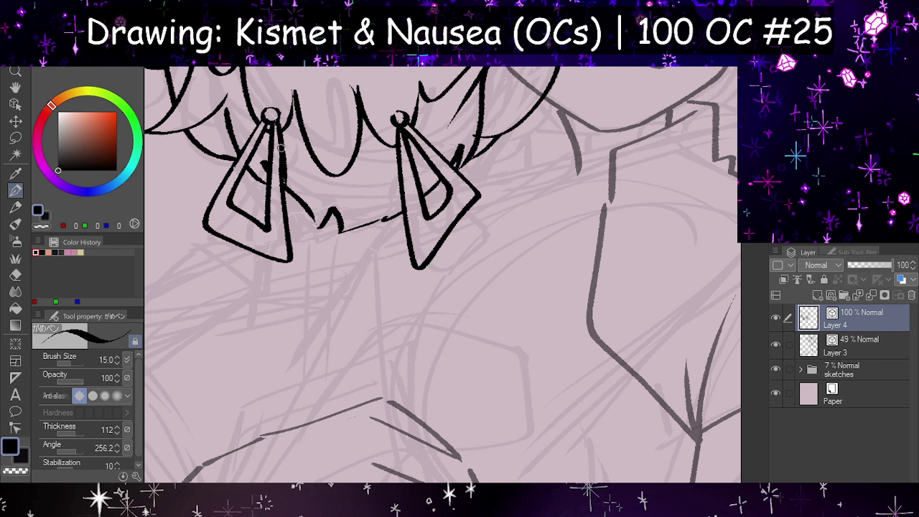
{"action": "key", "text": "ctrl+z"}
{"action": "left_click_drag", "start_coordinate": [277, 123], "coordinate": [286, 196]}
{"action": "key", "text": "ctrl+z"}
{"action": "left_click_drag", "start_coordinate": [276, 123], "coordinate": [282, 183]}
{"action": "key", "text": "ctrl+z"}
{"action": "scroll", "coordinate": [445, 202], "scroll_direction": "down", "scroll_amount": 5}
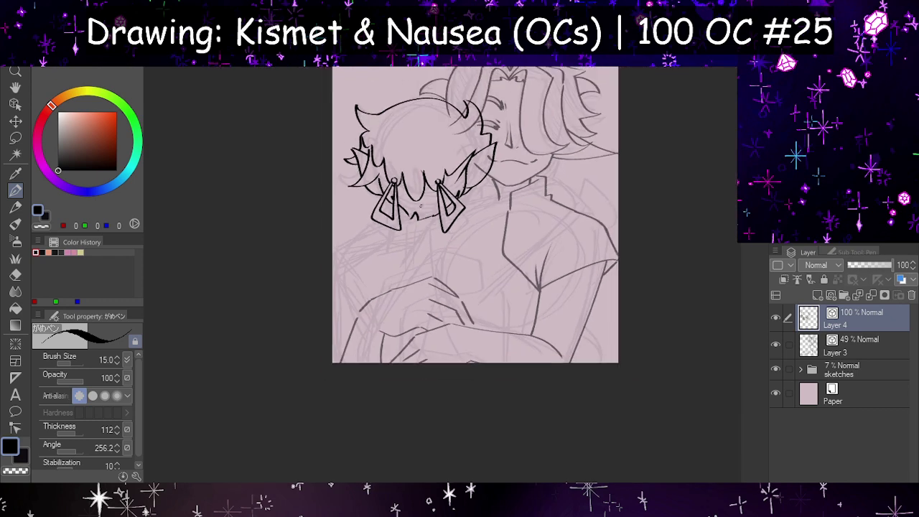
{"action": "scroll", "coordinate": [472, 238], "scroll_direction": "up", "scroll_amount": 3}
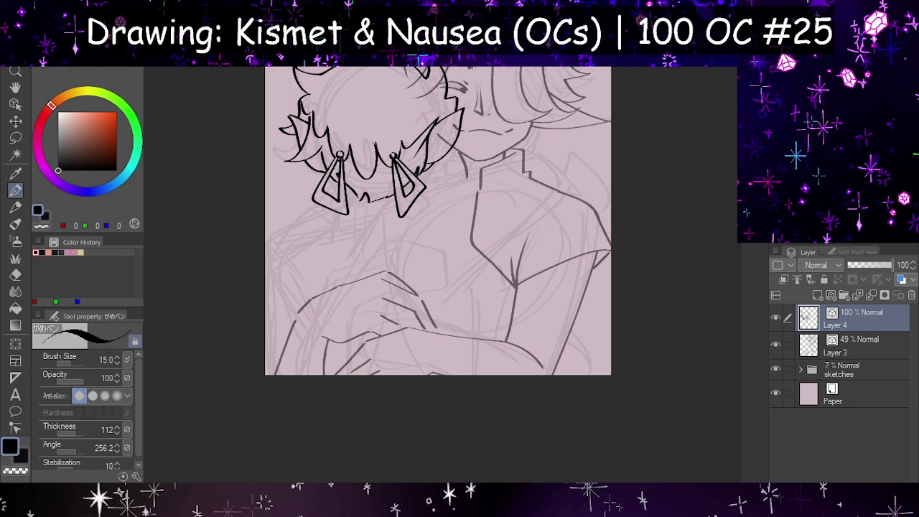
{"action": "scroll", "coordinate": [362, 291], "scroll_direction": "down", "scroll_amount": 2}
{"action": "scroll", "coordinate": [401, 284], "scroll_direction": "up", "scroll_amount": 3}
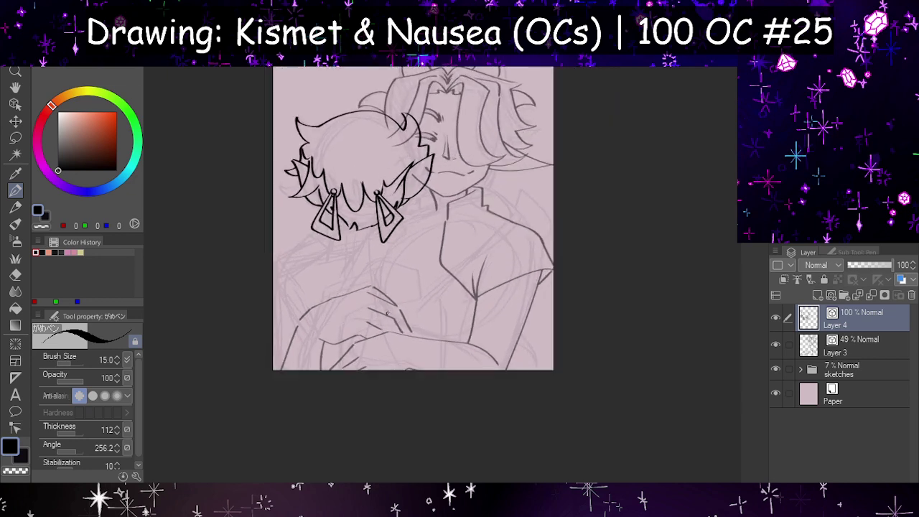
{"action": "scroll", "coordinate": [401, 284], "scroll_direction": "up", "scroll_amount": 2}
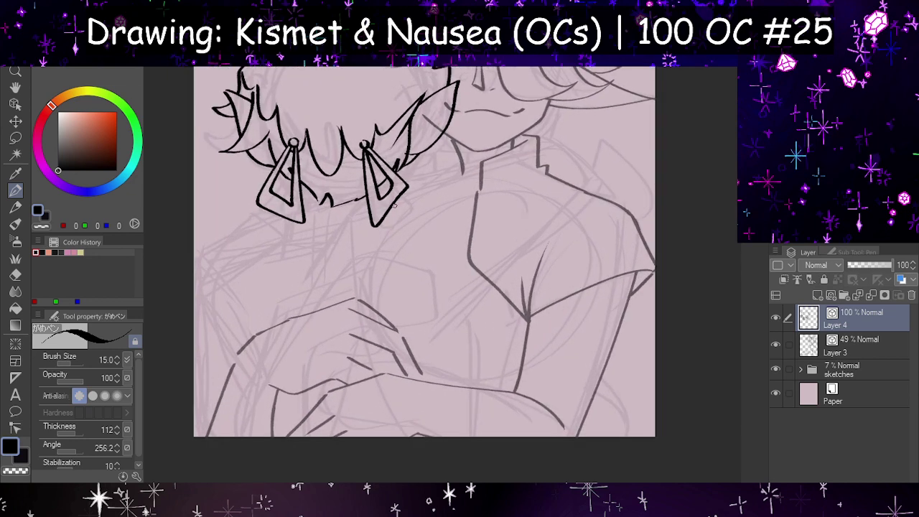
{"action": "left_click_drag", "start_coordinate": [444, 95], "coordinate": [419, 137]}
{"action": "key", "text": "ctrl+z"}
{"action": "mouse_move", "coordinate": [449, 89]}
{"action": "left_mouse_down"}
{"action": "mouse_move", "coordinate": [420, 135]}
{"action": "mouse_move", "coordinate": [410, 129]}
{"action": "mouse_move", "coordinate": [422, 131]}
{"action": "left_mouse_up"}
{"action": "key", "text": "ctrl+z"}
{"action": "key", "text": "ctrl+z"}
- Ink the short neckline strokes between the earrings, a neck stroke below the outer earring, and a collar stroke below the inner one
{"action": "left_click_drag", "start_coordinate": [303, 195], "coordinate": [362, 195]}
{"action": "key", "text": "ctrl+z"}
{"action": "key", "text": "ctrl+z"}
{"action": "left_click_drag", "start_coordinate": [303, 198], "coordinate": [357, 195]}
{"action": "mouse_move", "coordinate": [290, 217]}
{"action": "left_mouse_down"}
{"action": "mouse_move", "coordinate": [291, 231]}
{"action": "mouse_move", "coordinate": [359, 201]}
{"action": "left_mouse_up"}
{"action": "left_click_drag", "start_coordinate": [417, 173], "coordinate": [561, 148]}
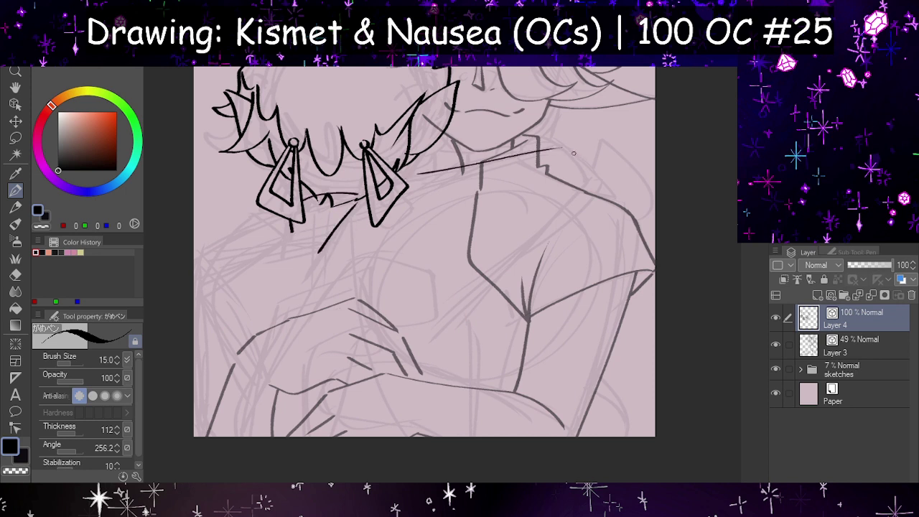
{"action": "key", "text": "h"}
{"action": "key", "text": "h"}
{"action": "key", "text": "ctrl+z"}
{"action": "mouse_move", "coordinate": [322, 249]}
{"action": "left_mouse_down"}
{"action": "mouse_move", "coordinate": [463, 164]}
{"action": "mouse_move", "coordinate": [564, 148]}
{"action": "mouse_move", "coordinate": [583, 192]}
{"action": "left_mouse_up"}
{"action": "key", "text": "h"}
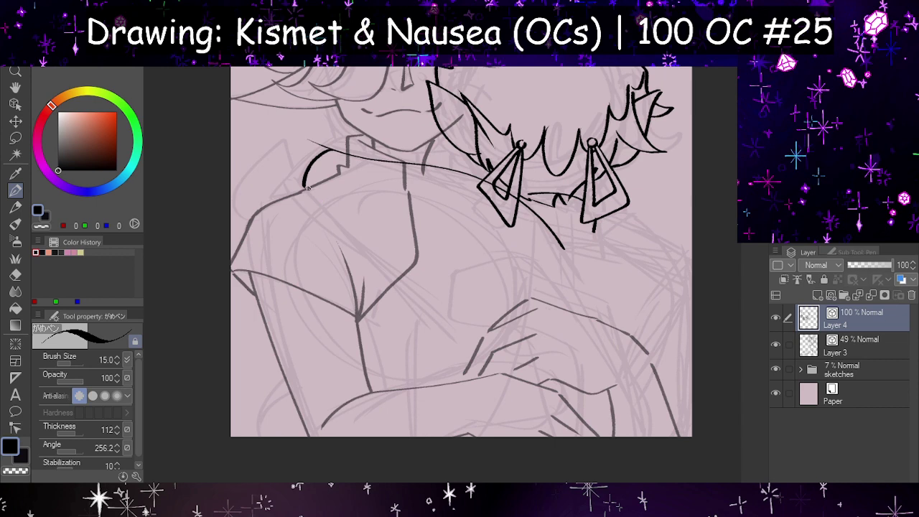
{"action": "left_click_drag", "start_coordinate": [308, 188], "coordinate": [442, 314]}
{"action": "key", "text": "ctrl+z"}
{"action": "key", "text": "ctrl+z"}
{"action": "key", "text": "ctrl+z"}
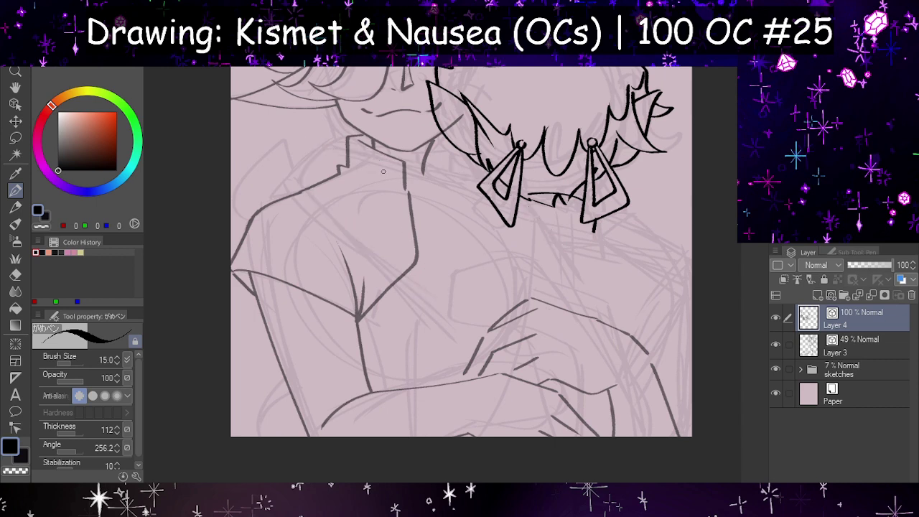
{"action": "key", "text": "h"}
{"action": "left_click_drag", "start_coordinate": [319, 259], "coordinate": [380, 183]}
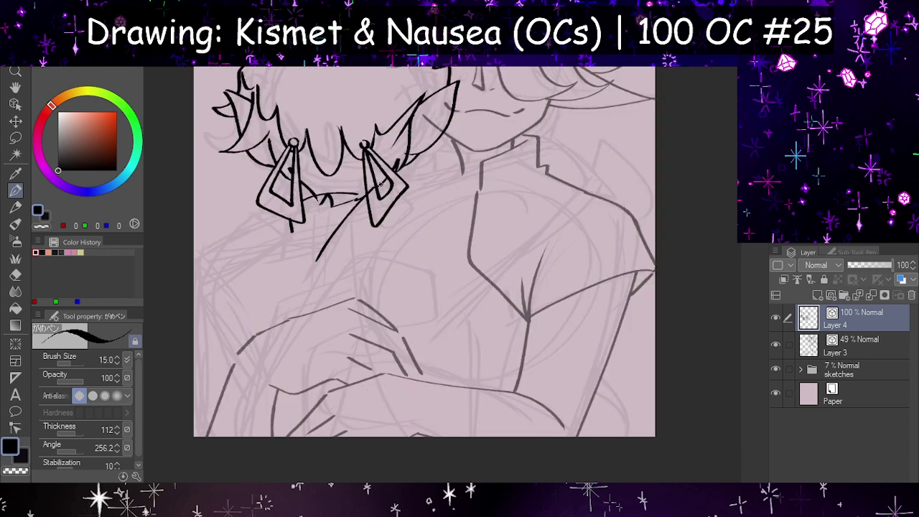
{"action": "key", "text": "ctrl+z"}
{"action": "mouse_move", "coordinate": [319, 257]}
{"action": "left_mouse_down"}
{"action": "mouse_move", "coordinate": [366, 189]}
{"action": "mouse_move", "coordinate": [318, 260]}
{"action": "left_mouse_up"}
{"action": "key", "text": "ctrl+z"}
{"action": "left_click_drag", "start_coordinate": [382, 176], "coordinate": [567, 163]}
{"action": "key", "text": "h"}
{"action": "key", "text": "h"}
{"action": "key", "text": "ctrl+z"}
{"action": "key", "text": "ctrl+z"}
- Ink the wide collar's upper edge from the inner earring across to its far corner, with the short edge angling down from it
{"action": "mouse_move", "coordinate": [316, 266]}
{"action": "left_mouse_down"}
{"action": "mouse_move", "coordinate": [528, 149]}
{"action": "mouse_move", "coordinate": [568, 138]}
{"action": "left_mouse_up"}
{"action": "key", "text": "ctrl+z"}
{"action": "mouse_move", "coordinate": [314, 264]}
{"action": "left_mouse_down"}
{"action": "mouse_move", "coordinate": [407, 176]}
{"action": "mouse_move", "coordinate": [544, 142]}
{"action": "mouse_move", "coordinate": [585, 180]}
{"action": "left_mouse_up"}
{"action": "key", "text": "ctrl+z"}
{"action": "mouse_move", "coordinate": [524, 150]}
{"action": "left_mouse_down"}
{"action": "mouse_move", "coordinate": [573, 153]}
{"action": "mouse_move", "coordinate": [596, 188]}
{"action": "mouse_move", "coordinate": [582, 194]}
{"action": "left_mouse_up"}
{"action": "key", "text": "h"}
{"action": "key", "text": "ctrl+z"}
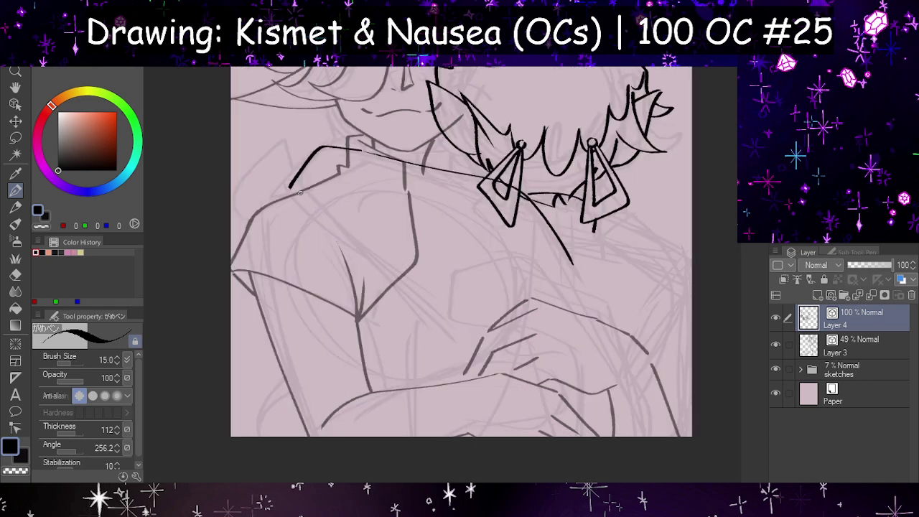
- Ink the collar's lower edge as a diagonal stroke from its outer point down across the chest
{"action": "left_click_drag", "start_coordinate": [293, 191], "coordinate": [443, 295]}
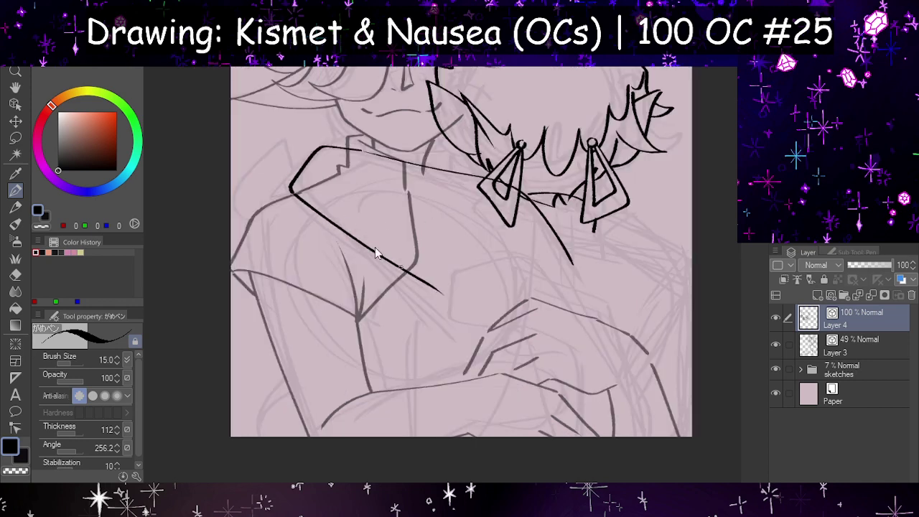
{"action": "key", "text": "ctrl+z"}
{"action": "left_click_drag", "start_coordinate": [292, 188], "coordinate": [435, 322]}
{"action": "key", "text": "ctrl+z"}
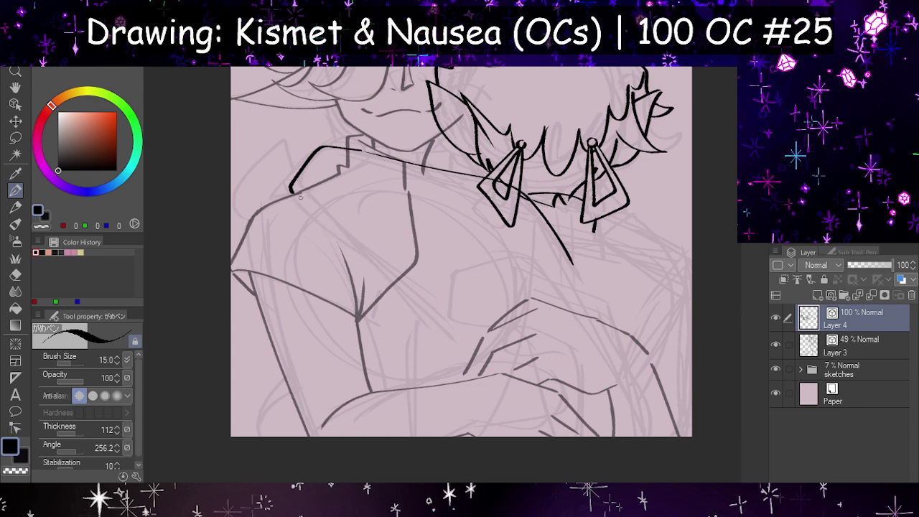
{"action": "left_click_drag", "start_coordinate": [291, 190], "coordinate": [446, 325]}
{"action": "key", "text": "h"}
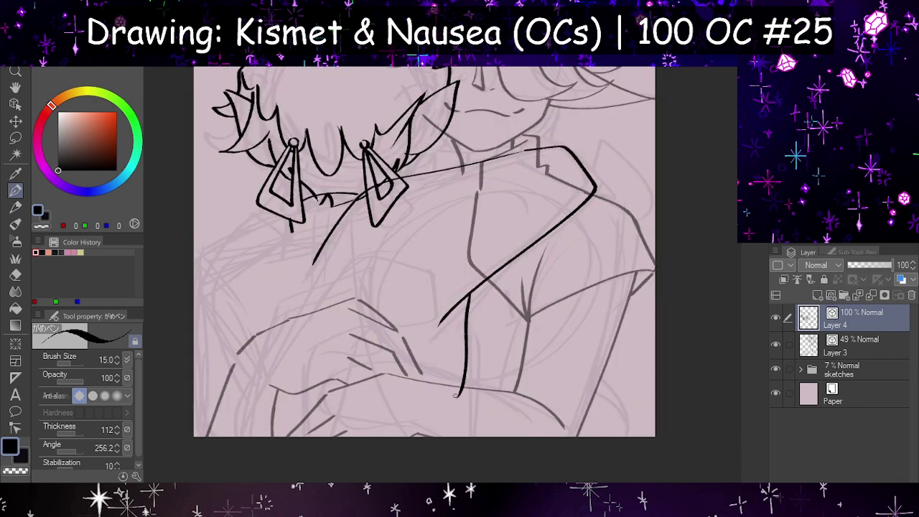
- Try to ink the torso's side line from the collar's lower edge down to the canvas edge
{"action": "key", "text": "h"}
{"action": "left_click_drag", "start_coordinate": [415, 293], "coordinate": [418, 437]}
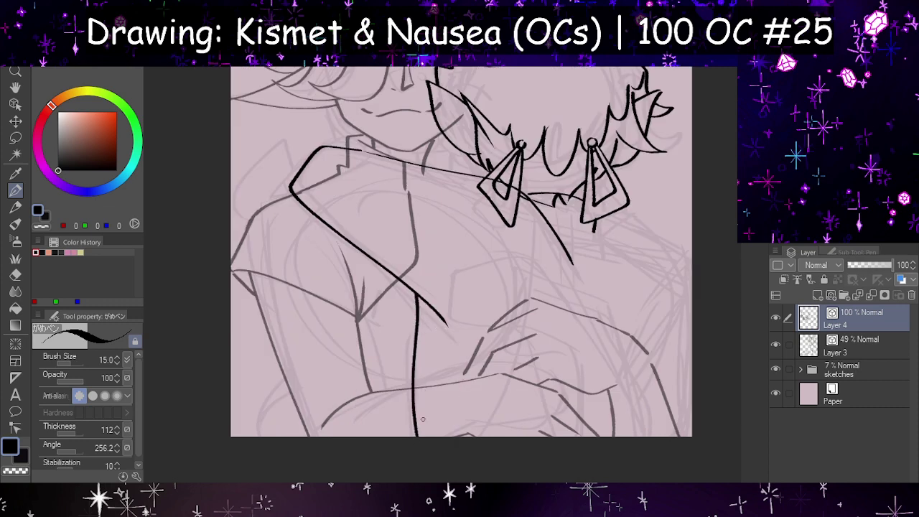
{"action": "key", "text": "h"}
{"action": "key", "text": "ctrl+z"}
{"action": "mouse_move", "coordinate": [469, 297]}
{"action": "left_mouse_down"}
{"action": "mouse_move", "coordinate": [468, 353]}
{"action": "mouse_move", "coordinate": [440, 435]}
{"action": "left_mouse_up"}
{"action": "key", "text": "ctrl+z"}
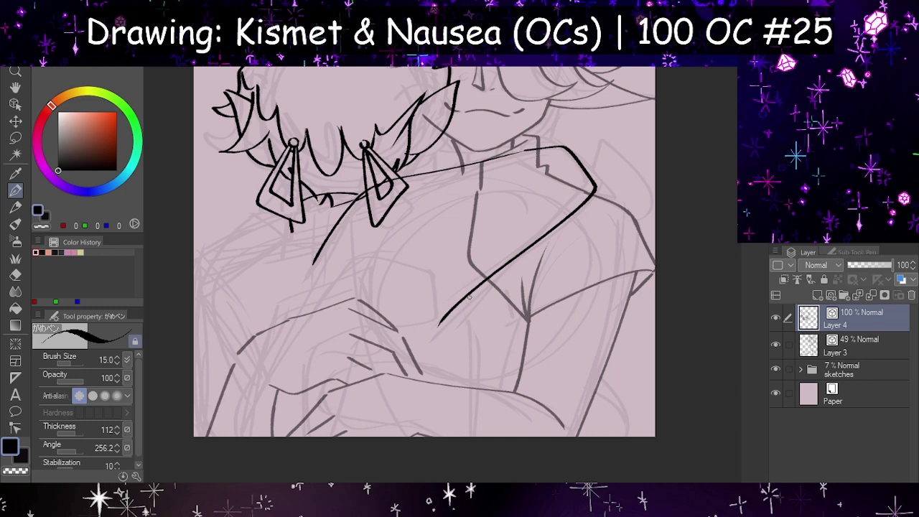
{"action": "left_click_drag", "start_coordinate": [470, 296], "coordinate": [439, 438]}
{"action": "key", "text": "h"}
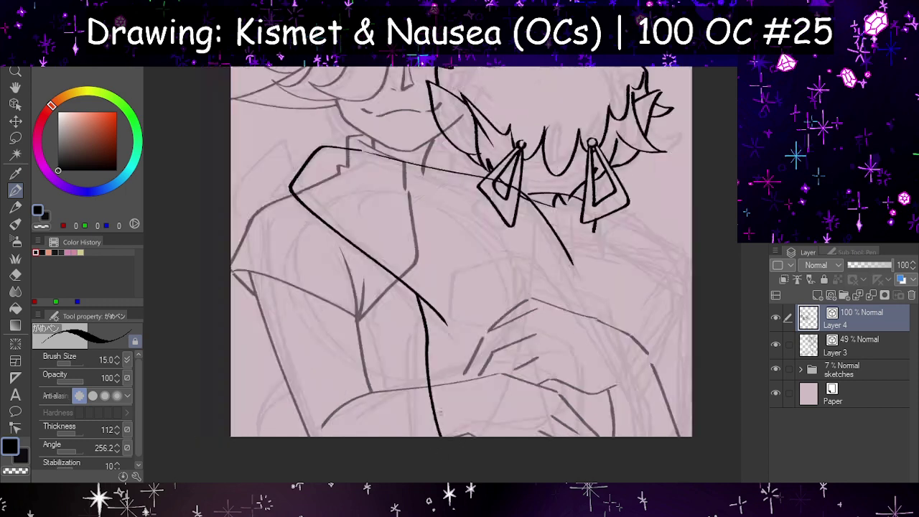
{"action": "key", "text": "ctrl+z"}
{"action": "key", "text": "ctrl+z"}
- Try a short fold stroke at the collar's lower edge with the torso's side line continuing beneath it
{"action": "left_click_drag", "start_coordinate": [398, 284], "coordinate": [426, 334]}
{"action": "key", "text": "ctrl+z"}
{"action": "key", "text": "ctrl+z"}
{"action": "key", "text": "h"}
{"action": "key", "text": "ctrl+z"}
{"action": "left_click_drag", "start_coordinate": [473, 293], "coordinate": [442, 447]}
{"action": "key", "text": "h"}
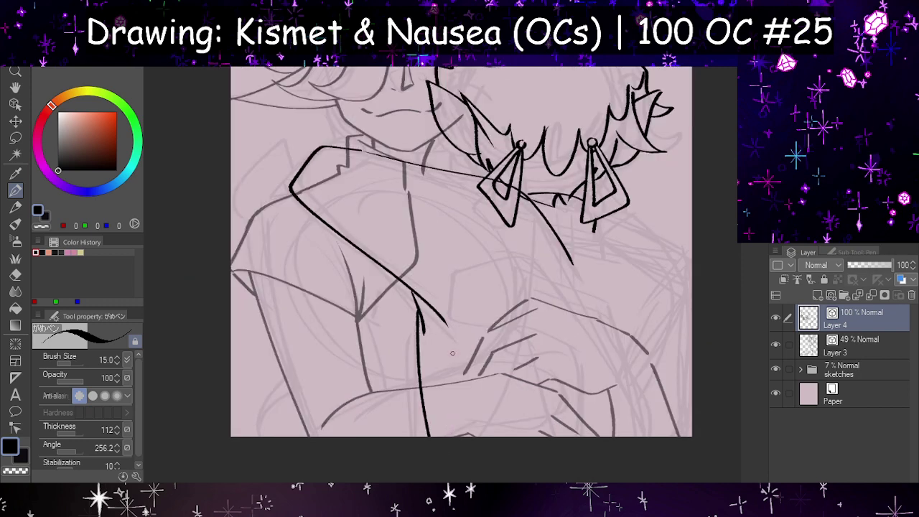
{"action": "key", "text": "ctrl+z"}
{"action": "left_click_drag", "start_coordinate": [418, 315], "coordinate": [428, 435]}
{"action": "key", "text": "h"}
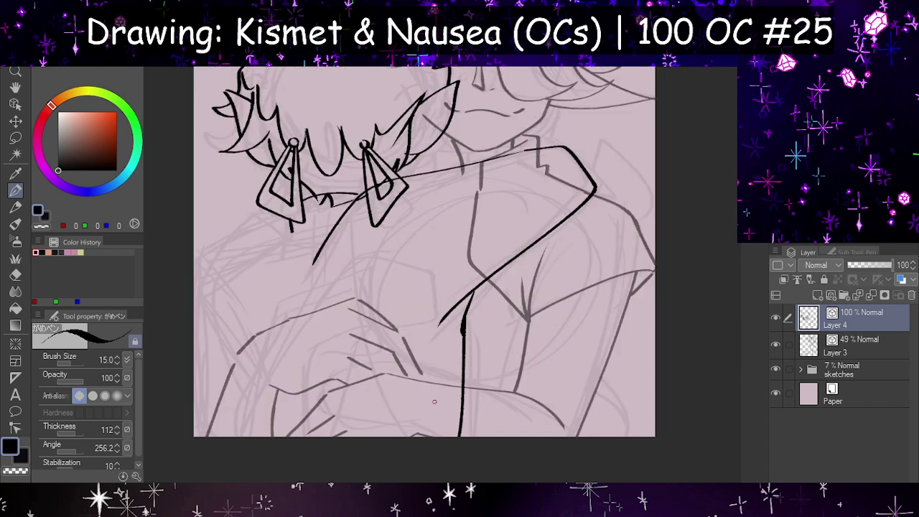
{"action": "key", "text": "ctrl+z"}
{"action": "key", "text": "ctrl+z"}
- Ink the torso's side line as one long stroke starting above the collar's lower edge and running off the canvas bottom
{"action": "left_click_drag", "start_coordinate": [491, 256], "coordinate": [463, 437]}
{"action": "key", "text": "h"}
{"action": "key", "text": "ctrl+z"}
{"action": "left_click_drag", "start_coordinate": [413, 261], "coordinate": [416, 435]}
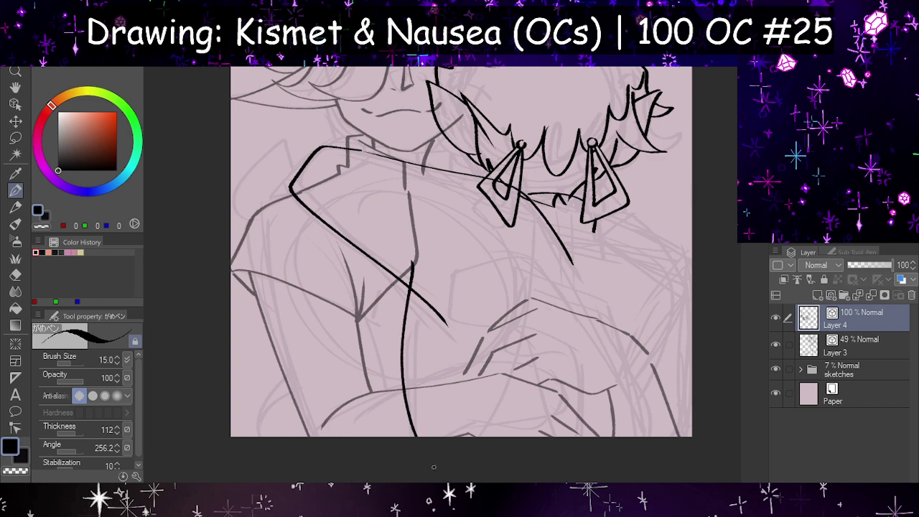
{"action": "key", "text": "ctrl+z"}
{"action": "left_click_drag", "start_coordinate": [422, 261], "coordinate": [430, 435]}
{"action": "key", "text": "h"}
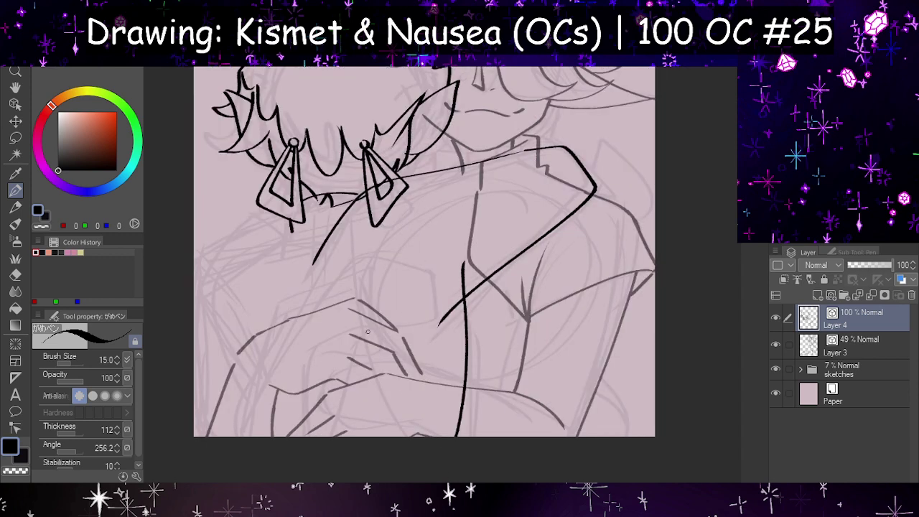
- With vector erasing on, erase the side line's overshoot above the collar and the stray neckline segments between the earrings
{"action": "left_click", "coordinate": [15, 275]}
{"action": "left_click", "coordinate": [48, 433]}
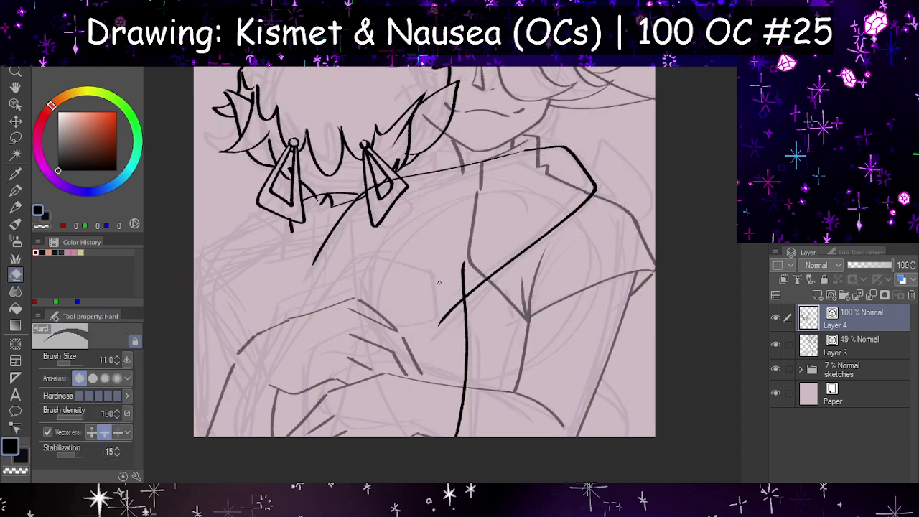
{"action": "left_click", "coordinate": [463, 283]}
{"action": "left_click", "coordinate": [362, 194]}
{"action": "left_click_drag", "start_coordinate": [328, 201], "coordinate": [344, 202]}
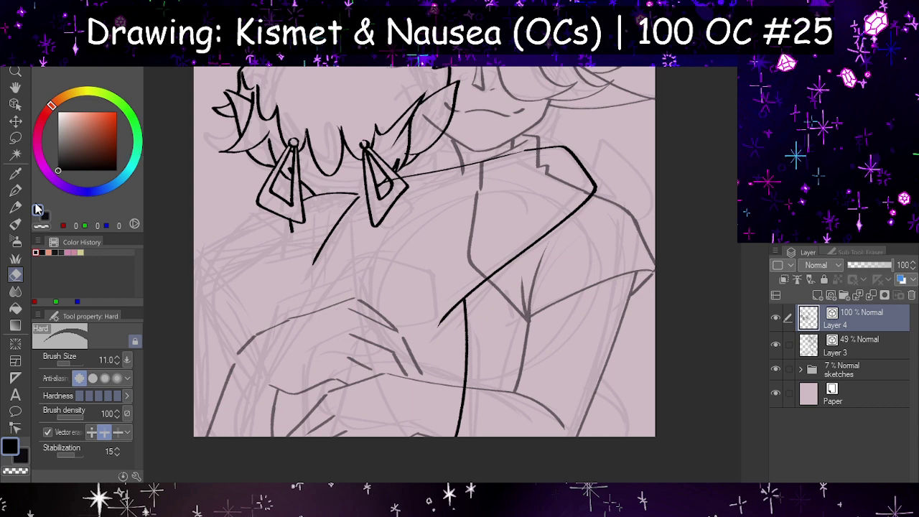
- Ink the shoulder as one long stroke from beneath the outer earring, curving down along the upper arm
{"action": "left_click", "coordinate": [16, 190]}
{"action": "key", "text": "h"}
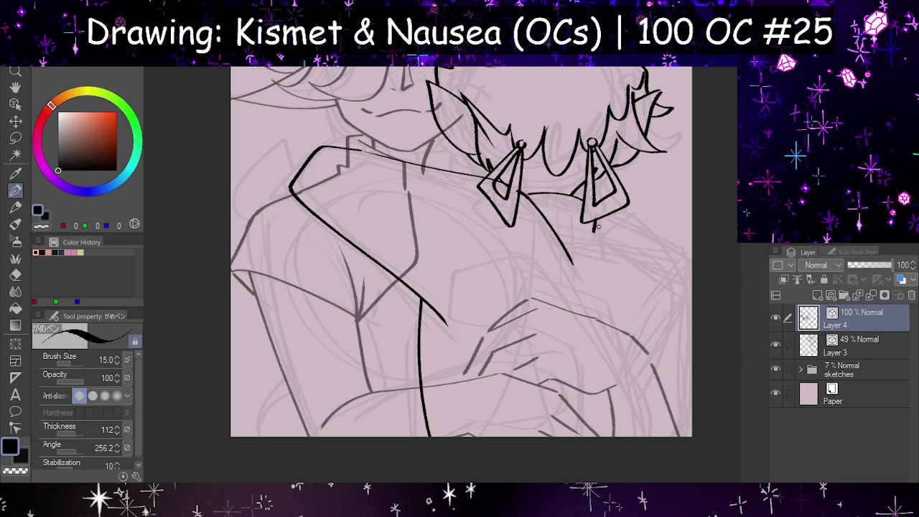
{"action": "key", "text": "h"}
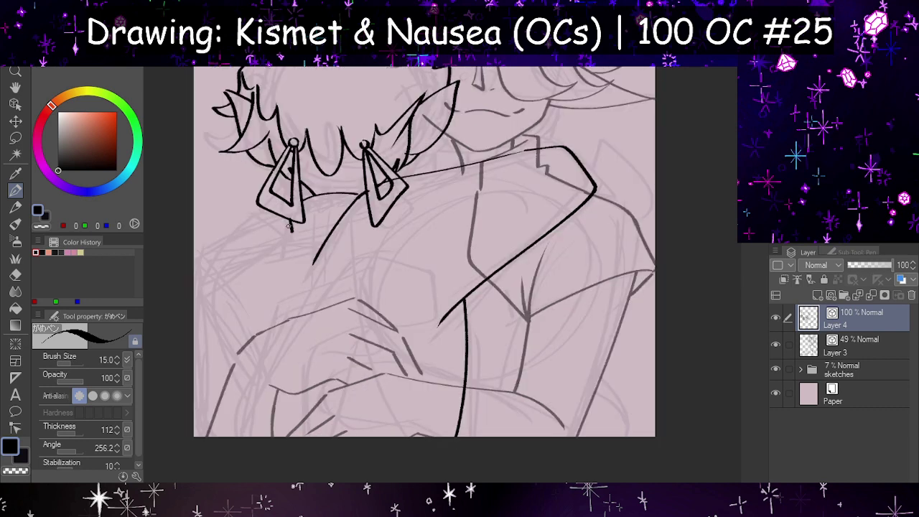
{"action": "key", "text": "h"}
{"action": "mouse_move", "coordinate": [596, 228]}
{"action": "left_mouse_down"}
{"action": "mouse_move", "coordinate": [621, 247]}
{"action": "mouse_move", "coordinate": [686, 401]}
{"action": "left_mouse_up"}
{"action": "key", "text": "h"}
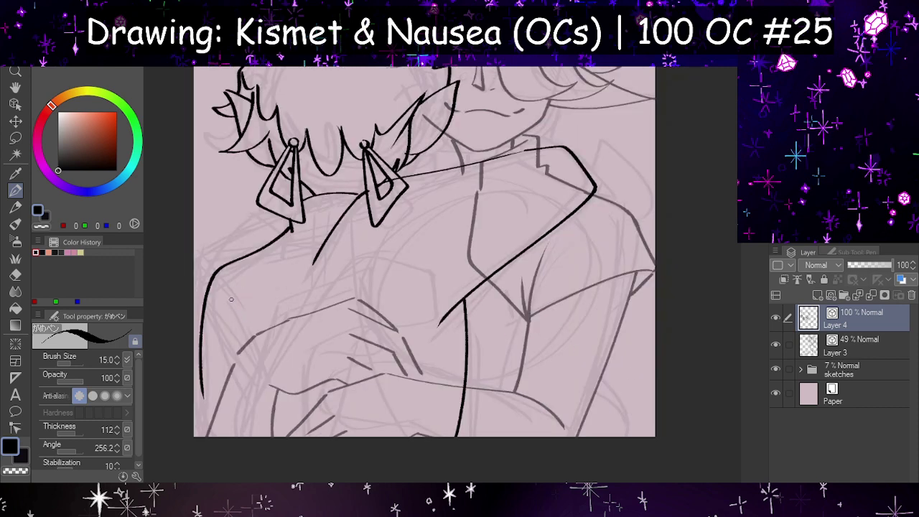
- Ink a small fold mark above the embracing hand's wrist and a short slanted sleeve stroke from the shoulder to the canvas edge
{"action": "left_click_drag", "start_coordinate": [231, 318], "coordinate": [243, 334]}
{"action": "key", "text": "h"}
{"action": "key", "text": "h"}
{"action": "left_click_drag", "start_coordinate": [213, 269], "coordinate": [194, 300]}
{"action": "left_click_drag", "start_coordinate": [194, 405], "coordinate": [208, 418]}
{"action": "key", "text": "ctrl+z"}
{"action": "key", "text": "ctrl+z"}
{"action": "left_click_drag", "start_coordinate": [215, 271], "coordinate": [194, 310]}
- Erase the long curved shoulder stroke and redraw the shoulder line from beneath the outer earring out to the sleeve edge
{"action": "left_click", "coordinate": [13, 278]}
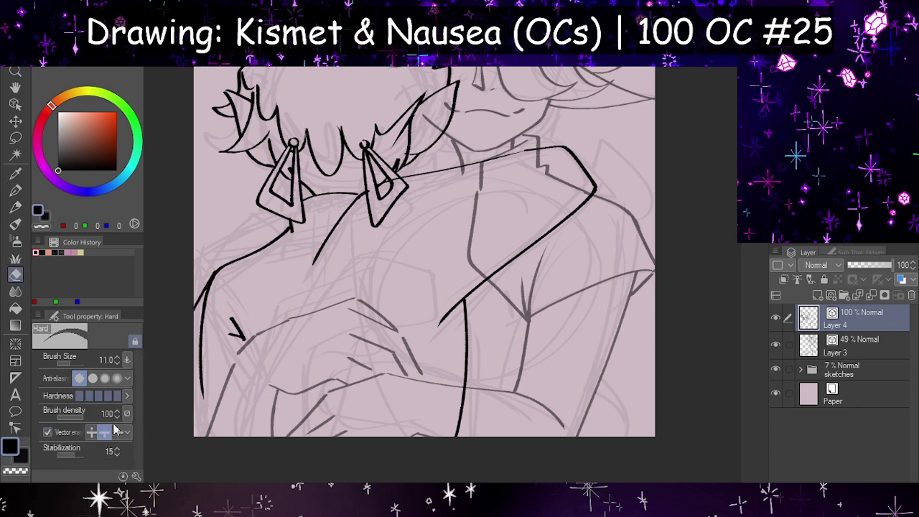
{"action": "left_click", "coordinate": [199, 341]}
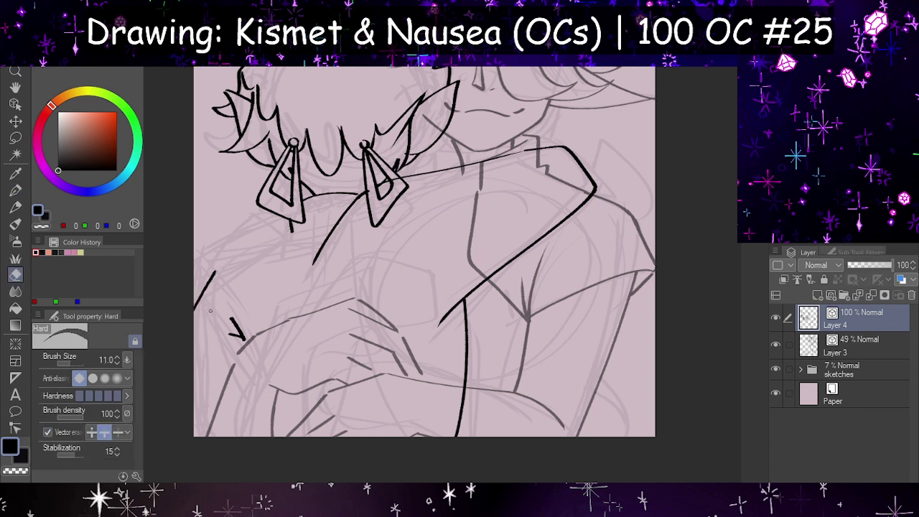
{"action": "left_click", "coordinate": [16, 191]}
{"action": "key", "text": "h"}
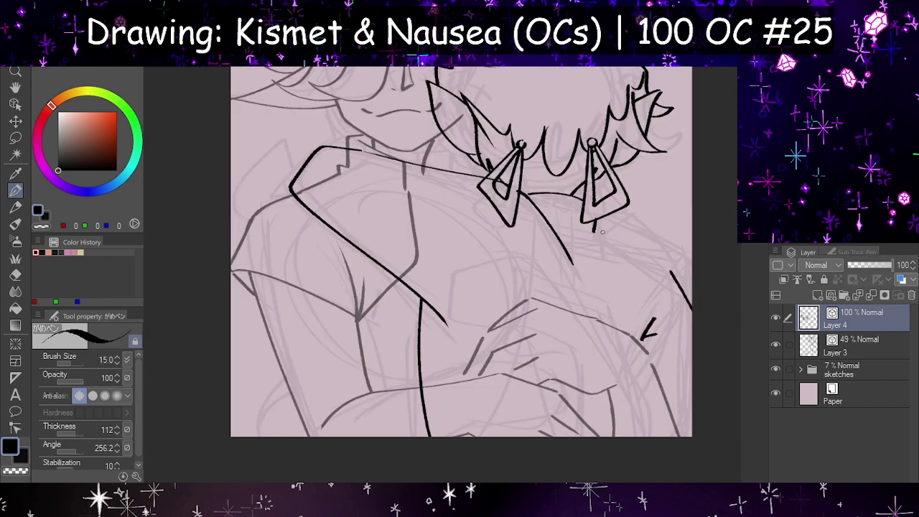
{"action": "left_click_drag", "start_coordinate": [596, 231], "coordinate": [671, 261]}
{"action": "key", "text": "ctrl+z"}
{"action": "mouse_move", "coordinate": [596, 231]}
{"action": "left_mouse_down"}
{"action": "mouse_move", "coordinate": [672, 265]}
{"action": "mouse_move", "coordinate": [692, 306]}
{"action": "left_mouse_up"}
{"action": "key", "text": "h"}
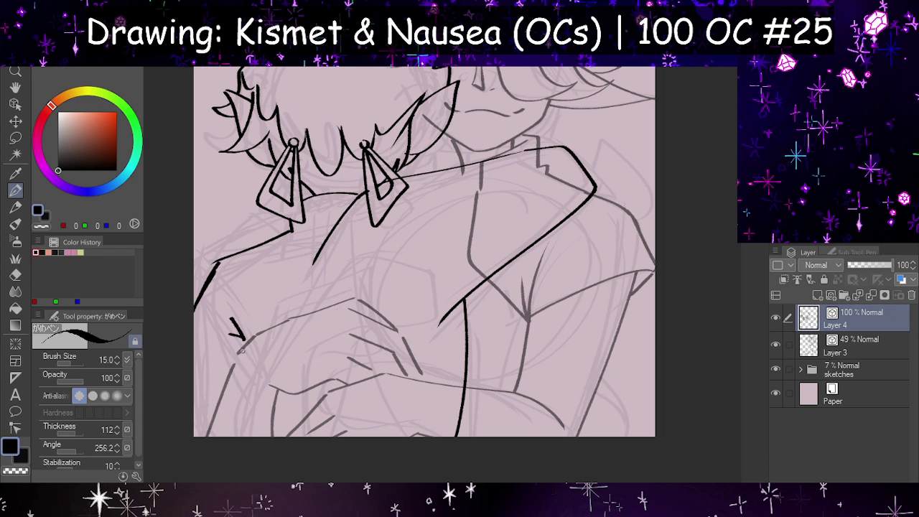
- Try to ink the arm lines from the small fold mark down to the canvas bottom
{"action": "left_click_drag", "start_coordinate": [243, 342], "coordinate": [245, 434]}
{"action": "key", "text": "ctrl+z"}
{"action": "left_click_drag", "start_coordinate": [240, 351], "coordinate": [206, 435]}
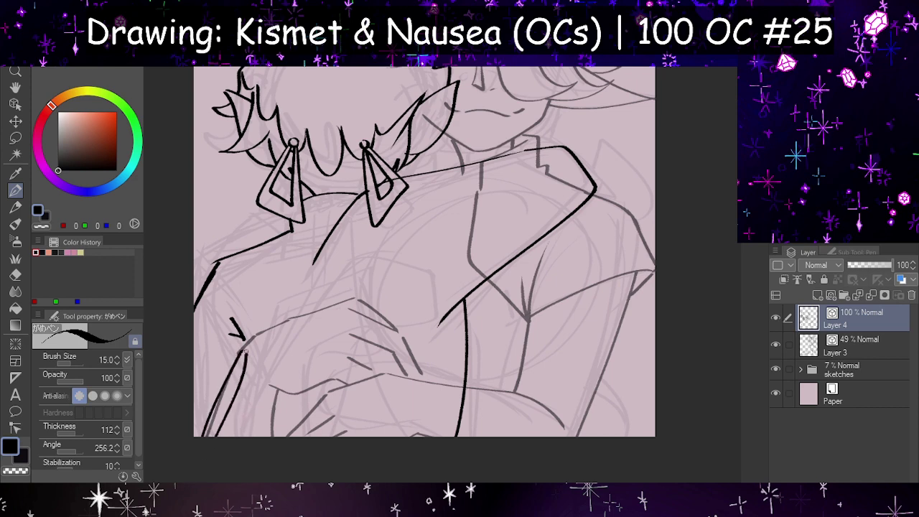
{"action": "key", "text": "ctrl+z"}
{"action": "key", "text": "ctrl+z"}
- On Layer 3, ink the missing near side of the first character's standing collar and the short inner strokes beside the neck
{"action": "key", "text": "h"}
{"action": "scroll", "coordinate": [422, 273], "scroll_direction": "down", "scroll_amount": 4}
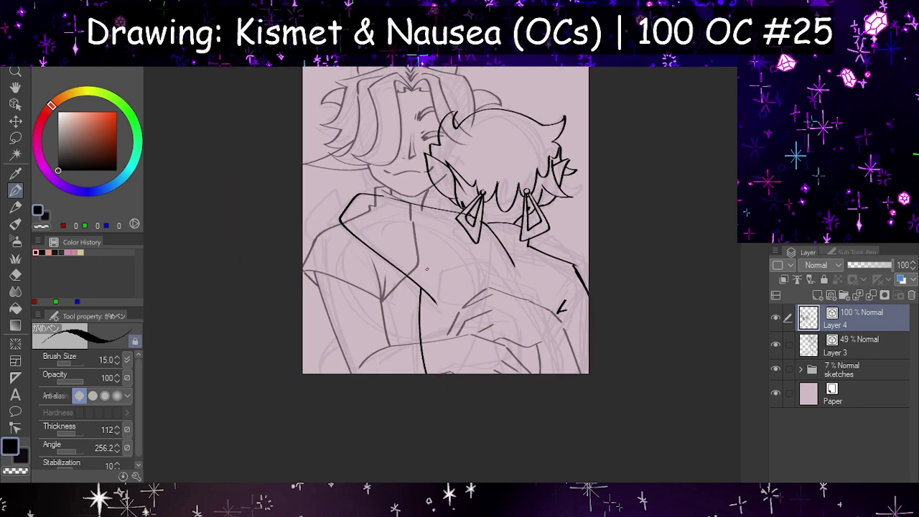
{"action": "key", "text": "h"}
{"action": "scroll", "coordinate": [422, 273], "scroll_direction": "up", "scroll_amount": 2}
{"action": "scroll", "coordinate": [500, 185], "scroll_direction": "up", "scroll_amount": 5}
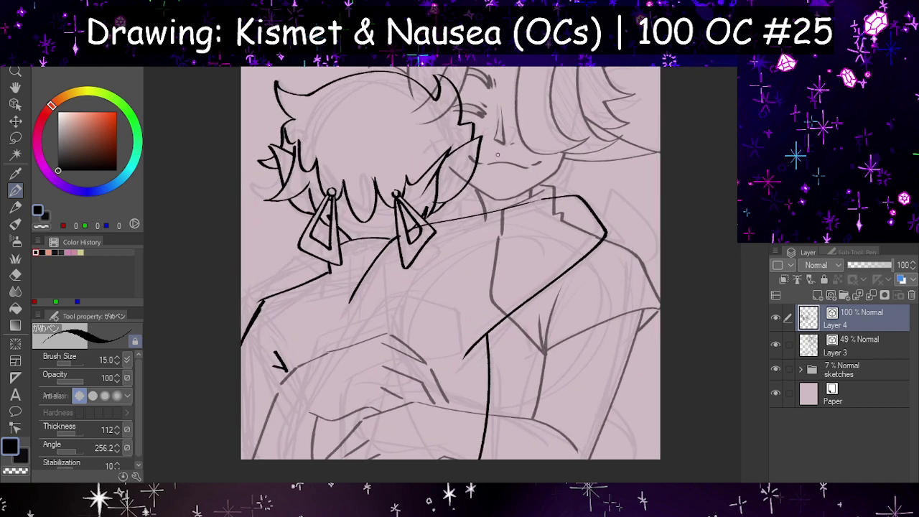
{"action": "left_click", "coordinate": [809, 349]}
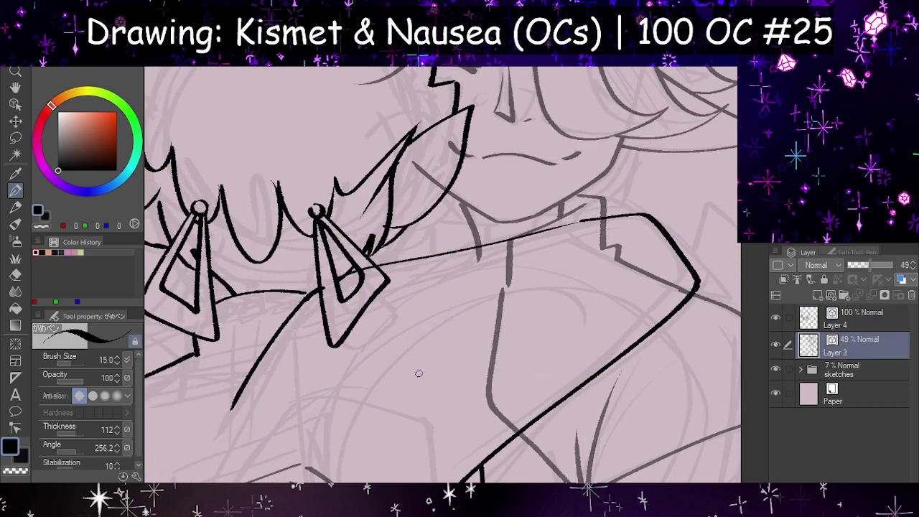
{"action": "scroll", "coordinate": [597, 277], "scroll_direction": "up", "scroll_amount": 2}
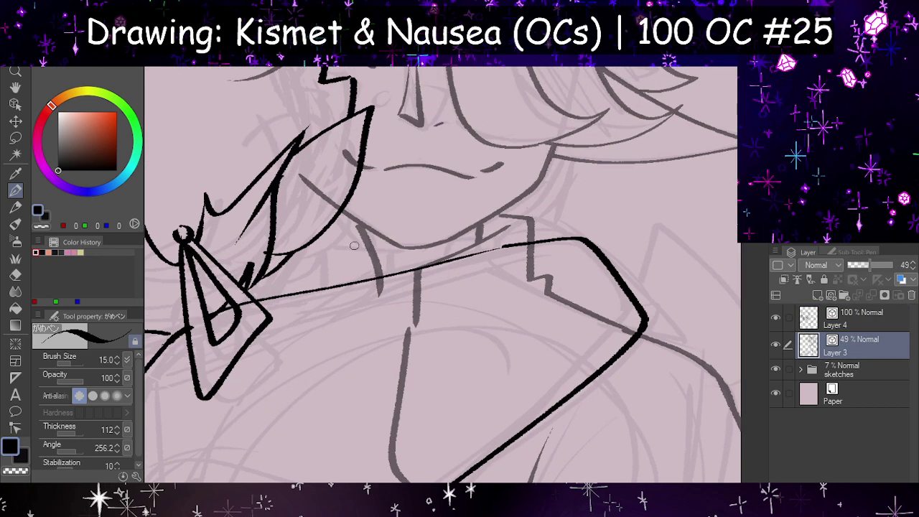
{"action": "mouse_move", "coordinate": [350, 245]}
{"action": "left_mouse_down"}
{"action": "mouse_move", "coordinate": [389, 254]}
{"action": "mouse_move", "coordinate": [386, 326]}
{"action": "left_mouse_up"}
{"action": "mouse_move", "coordinate": [358, 230]}
{"action": "left_mouse_down"}
{"action": "mouse_move", "coordinate": [319, 255]}
{"action": "mouse_move", "coordinate": [313, 316]}
{"action": "left_mouse_up"}
{"action": "key", "text": "ctrl+z"}
{"action": "key", "text": "ctrl+z"}
{"action": "key", "text": "ctrl+z"}
{"action": "mouse_move", "coordinate": [358, 222]}
{"action": "left_mouse_down"}
{"action": "mouse_move", "coordinate": [323, 241]}
{"action": "mouse_move", "coordinate": [328, 308]}
{"action": "left_mouse_up"}
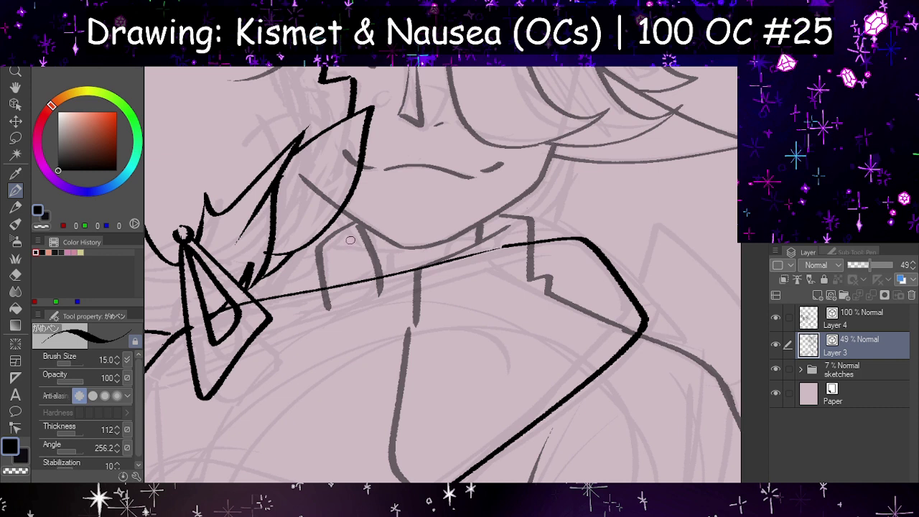
{"action": "left_click_drag", "start_coordinate": [336, 242], "coordinate": [384, 252]}
{"action": "left_click_drag", "start_coordinate": [392, 291], "coordinate": [390, 251]}
- Ink a short curved hair stroke behind the far side of the first character's jaw
{"action": "left_click_drag", "start_coordinate": [563, 163], "coordinate": [532, 242]}
{"action": "key", "text": "ctrl+z"}
{"action": "left_click_drag", "start_coordinate": [565, 160], "coordinate": [540, 214]}
{"action": "key", "text": "ctrl+z"}
{"action": "key", "text": "h"}
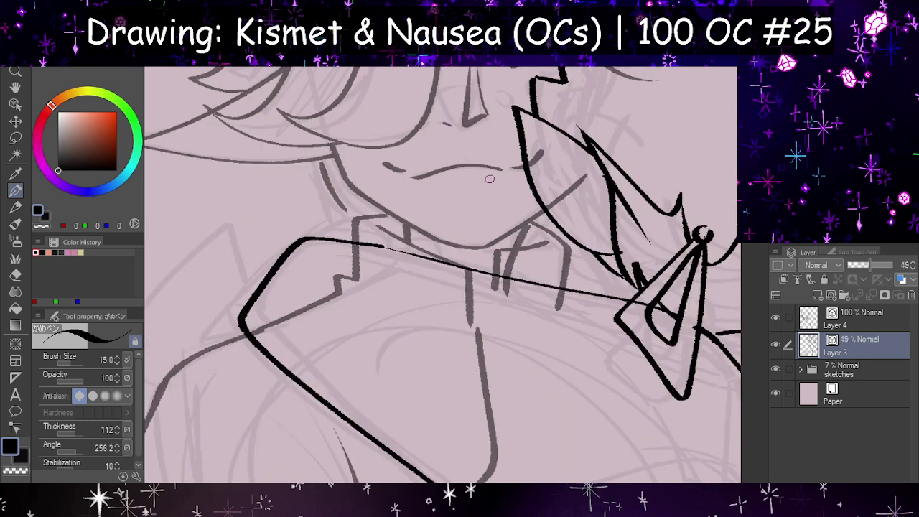
{"action": "key", "text": "h"}
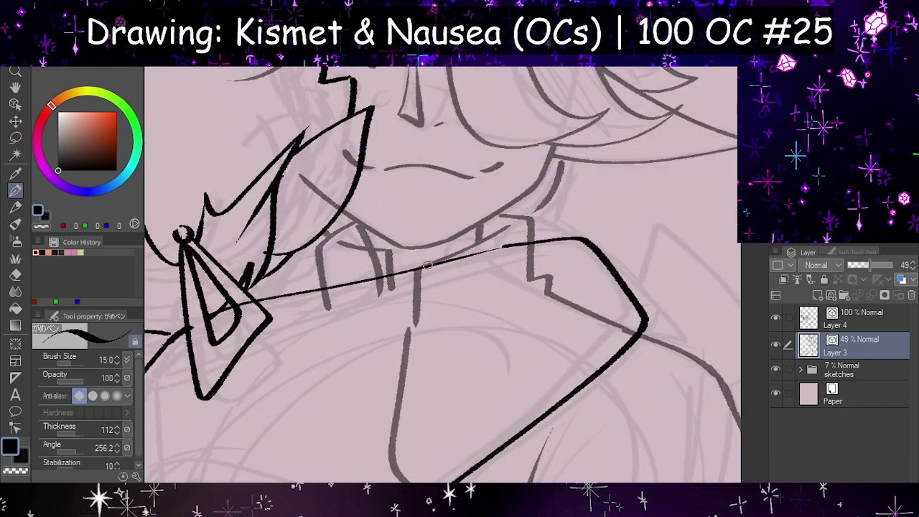
- On Layer 4, erase the stray stroke ends around the inner earring and nearby hair tips with vector erasing off
{"action": "scroll", "coordinate": [470, 260], "scroll_direction": "down", "scroll_amount": 4}
{"action": "scroll", "coordinate": [501, 245], "scroll_direction": "up", "scroll_amount": 5}
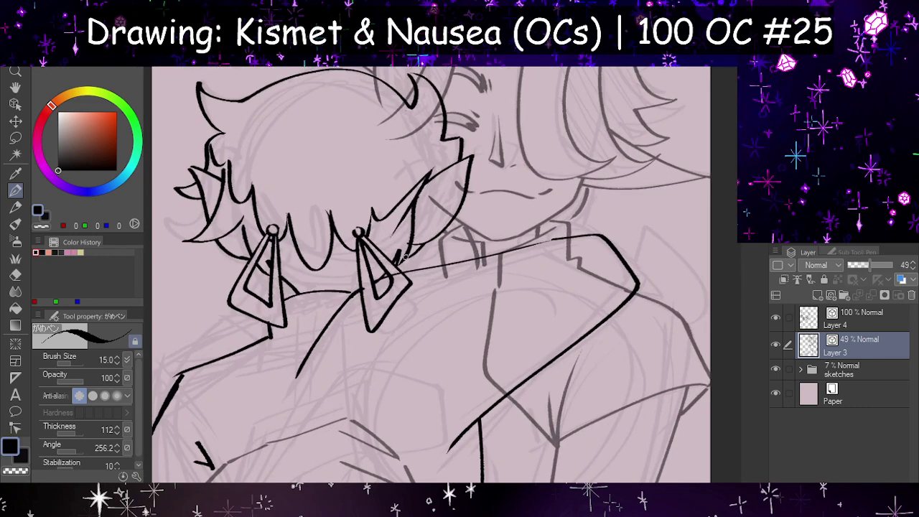
{"action": "scroll", "coordinate": [424, 255], "scroll_direction": "up", "scroll_amount": 1}
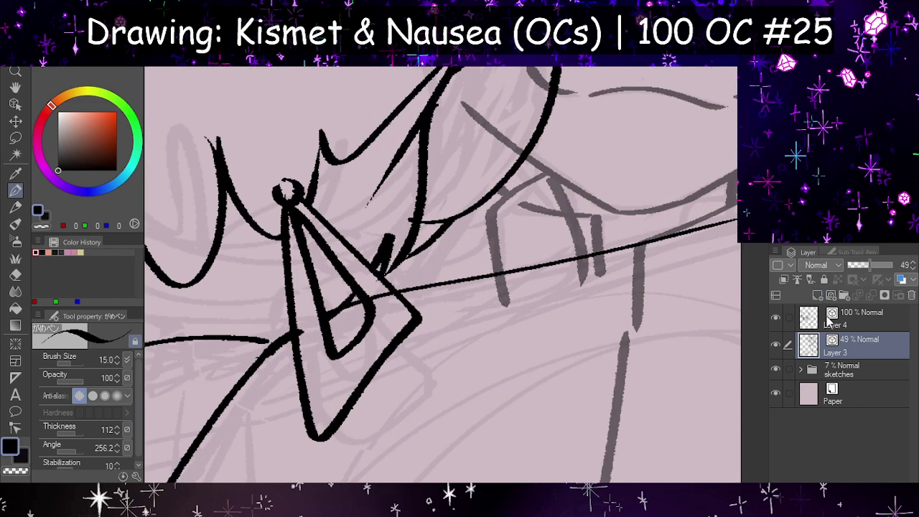
{"action": "left_click", "coordinate": [829, 323]}
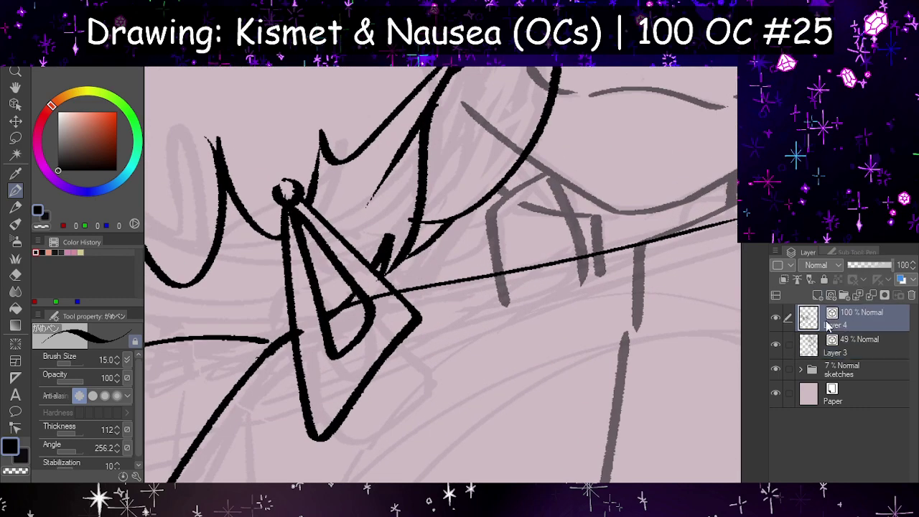
{"action": "left_click", "coordinate": [15, 308]}
{"action": "left_click", "coordinate": [16, 275]}
{"action": "left_click_drag", "start_coordinate": [415, 217], "coordinate": [406, 223]}
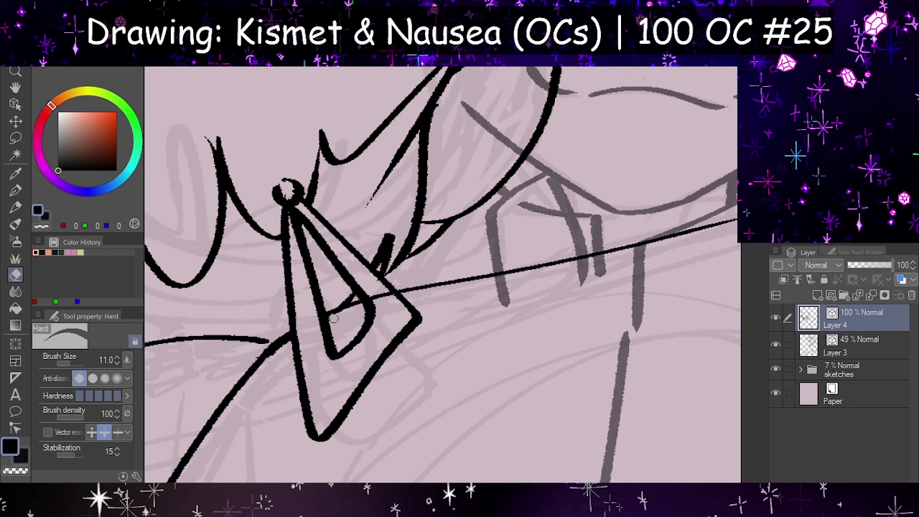
{"action": "mouse_move", "coordinate": [367, 291]}
{"action": "left_mouse_down"}
{"action": "mouse_move", "coordinate": [387, 307]}
{"action": "mouse_move", "coordinate": [397, 295]}
{"action": "left_mouse_up"}
{"action": "left_click_drag", "start_coordinate": [208, 124], "coordinate": [206, 220]}
- Restore Layer 3 to 100% opacity and, with vector erasing on, trim Layer 4's torso line below the horned character's forearm
{"action": "scroll", "coordinate": [224, 183], "scroll_direction": "down", "scroll_amount": 4}
{"action": "scroll", "coordinate": [382, 256], "scroll_direction": "down", "scroll_amount": 3}
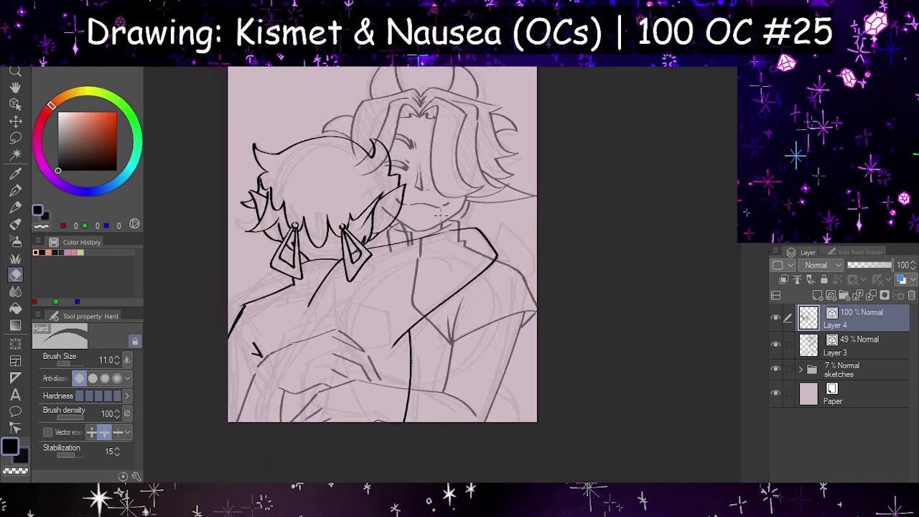
{"action": "scroll", "coordinate": [309, 348], "scroll_direction": "up", "scroll_amount": 3}
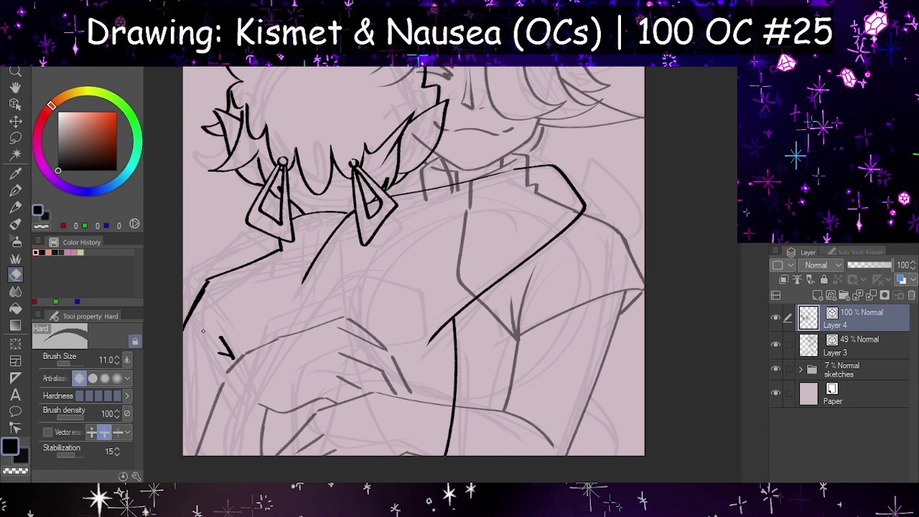
{"action": "left_click", "coordinate": [47, 432]}
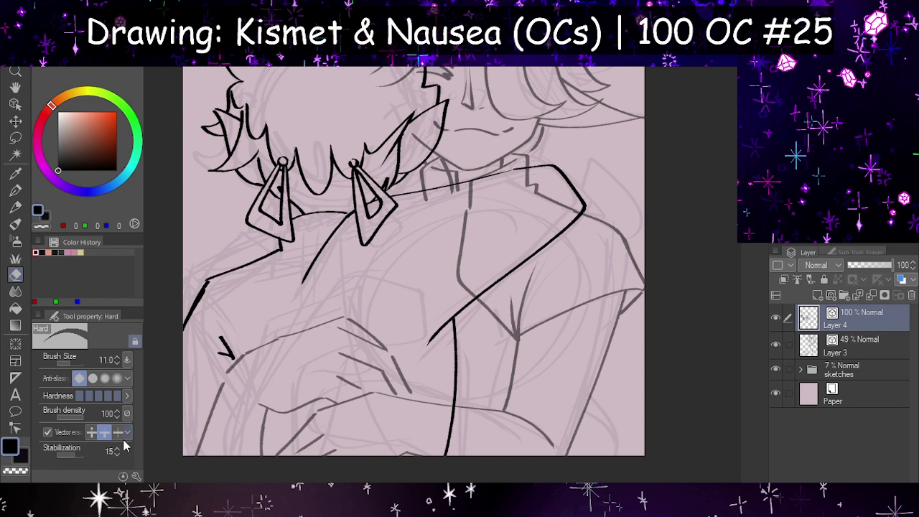
{"action": "left_click", "coordinate": [850, 336]}
{"action": "left_click_drag", "start_coordinate": [887, 266], "coordinate": [897, 266]}
{"action": "left_click", "coordinate": [862, 324]}
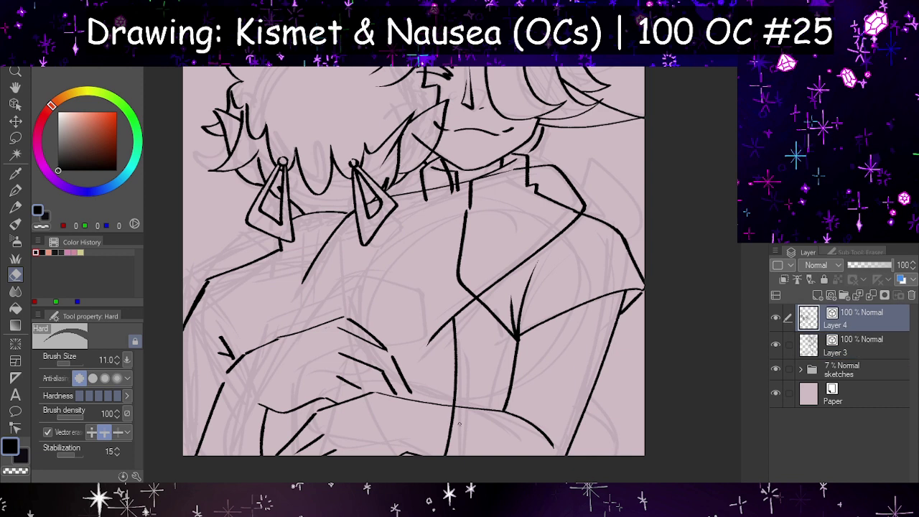
- On Layer 3, erase the horned character's collar and lapel lines that cross the other character's raised arm
{"action": "left_click", "coordinate": [839, 344]}
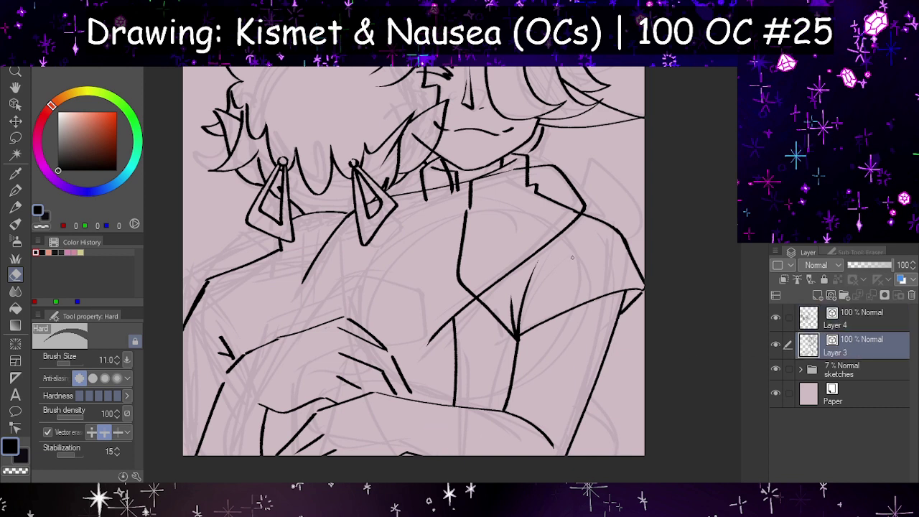
{"action": "left_click_drag", "start_coordinate": [530, 195], "coordinate": [549, 198]}
{"action": "mouse_move", "coordinate": [474, 281]}
{"action": "left_mouse_down"}
{"action": "mouse_move", "coordinate": [417, 260]}
{"action": "mouse_move", "coordinate": [483, 189]}
{"action": "mouse_move", "coordinate": [417, 204]}
{"action": "mouse_move", "coordinate": [461, 187]}
{"action": "mouse_move", "coordinate": [461, 209]}
{"action": "left_mouse_up"}
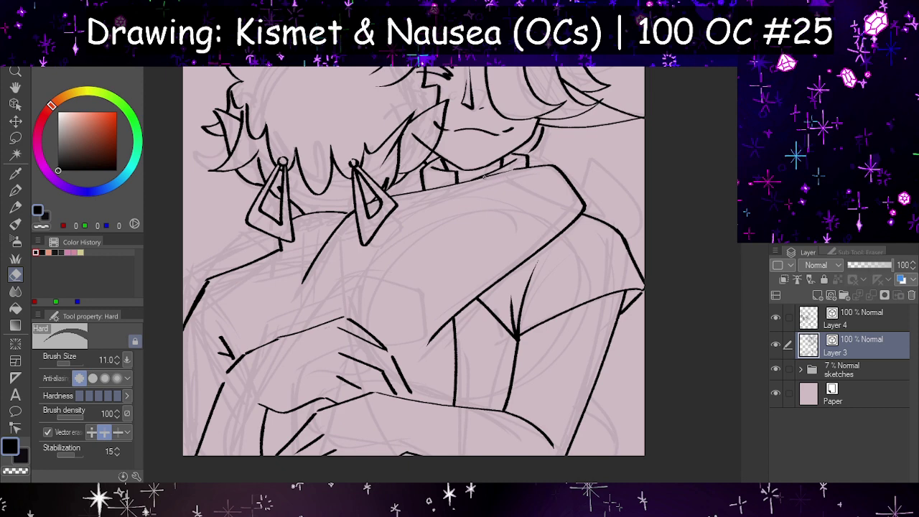
- Try to clean up the short inner collar stroke beside the horned character's neck
{"action": "key", "text": "h"}
{"action": "key", "text": "h"}
{"action": "left_click_drag", "start_coordinate": [455, 178], "coordinate": [445, 169]}
{"action": "key", "text": "ctrl+z"}
{"action": "key", "text": "ctrl+z"}
{"action": "key", "text": "ctrl+z"}
- Try to ink new inner edge strokes on the standing collar beneath the horned character's jaw
{"action": "left_click", "coordinate": [15, 190]}
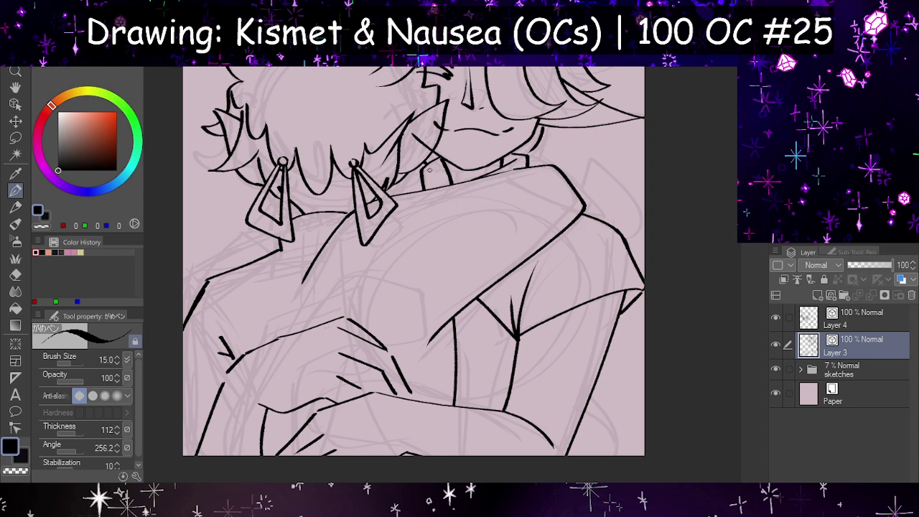
{"action": "key", "text": "h"}
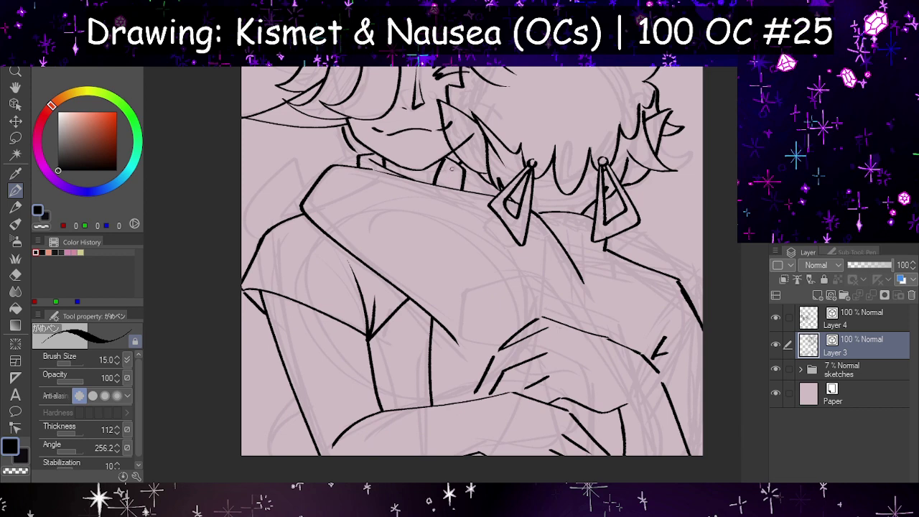
{"action": "left_click_drag", "start_coordinate": [442, 185], "coordinate": [429, 195]}
{"action": "key", "text": "h"}
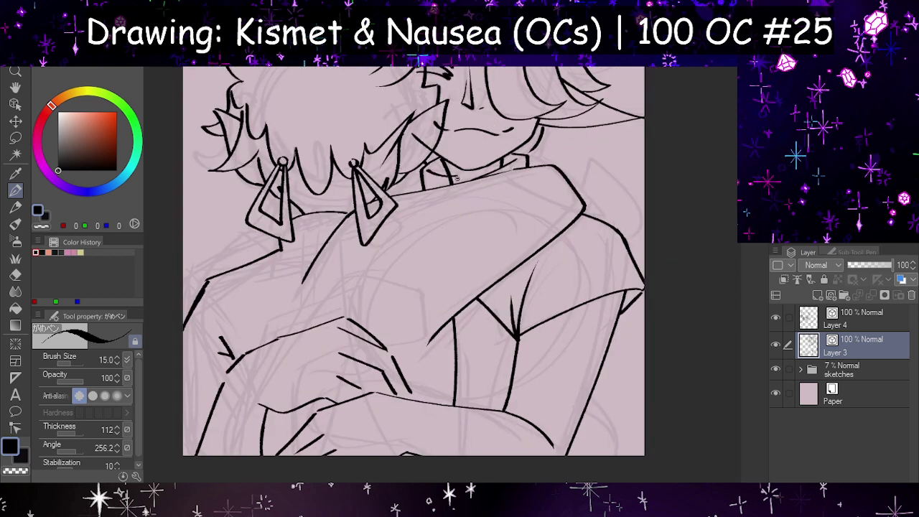
{"action": "key", "text": "h"}
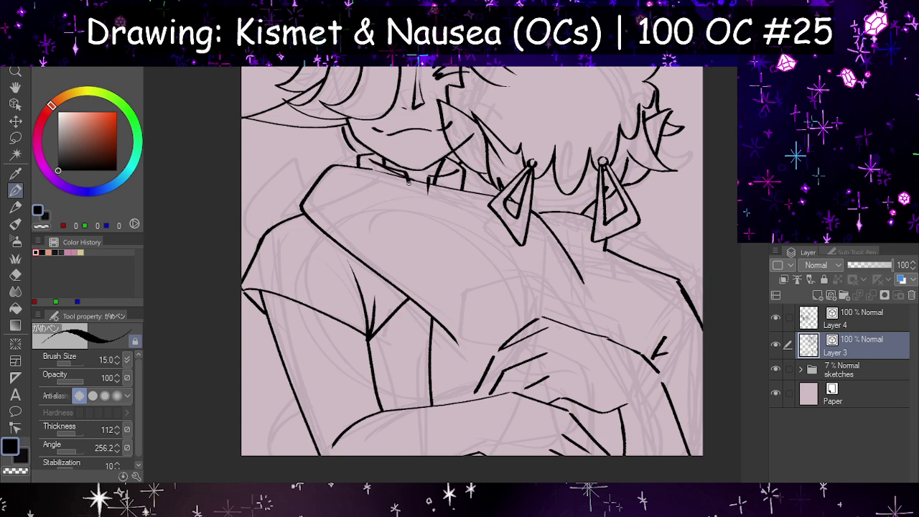
{"action": "key", "text": "h"}
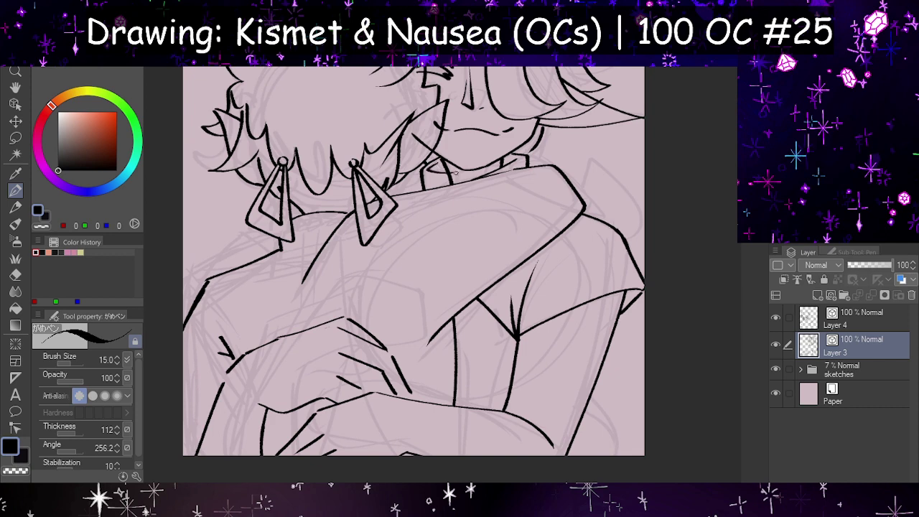
{"action": "key", "text": "h"}
{"action": "key", "text": "h"}
{"action": "left_click_drag", "start_coordinate": [426, 171], "coordinate": [457, 185]}
{"action": "key", "text": "ctrl+z"}
{"action": "key", "text": "e"}
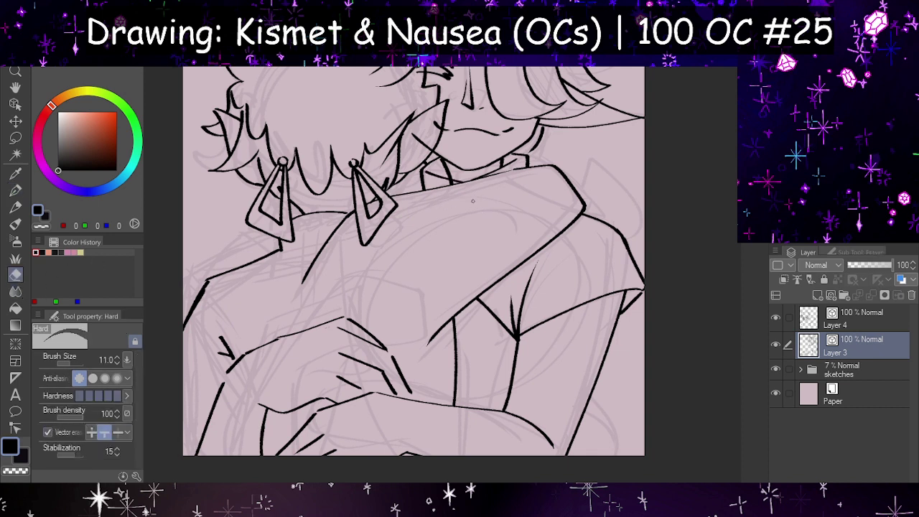
{"action": "left_click", "coordinate": [836, 320]}
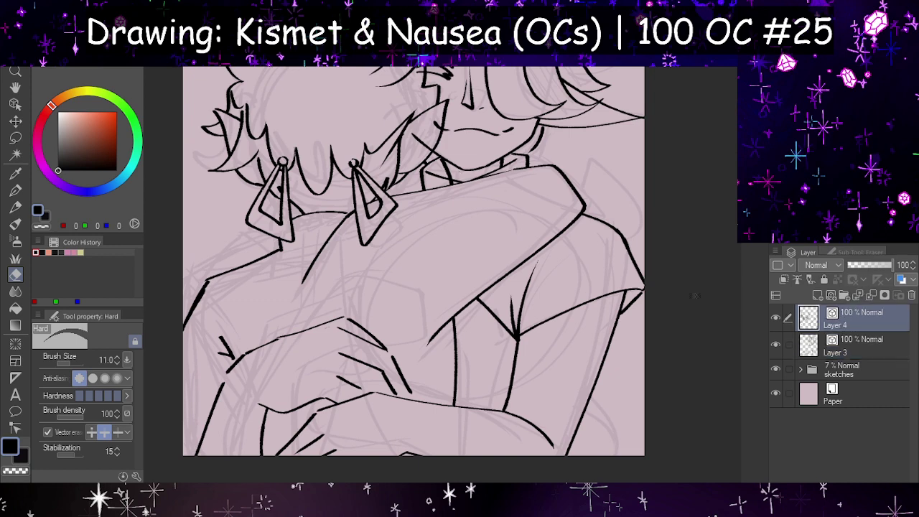
{"action": "left_click", "coordinate": [833, 345]}
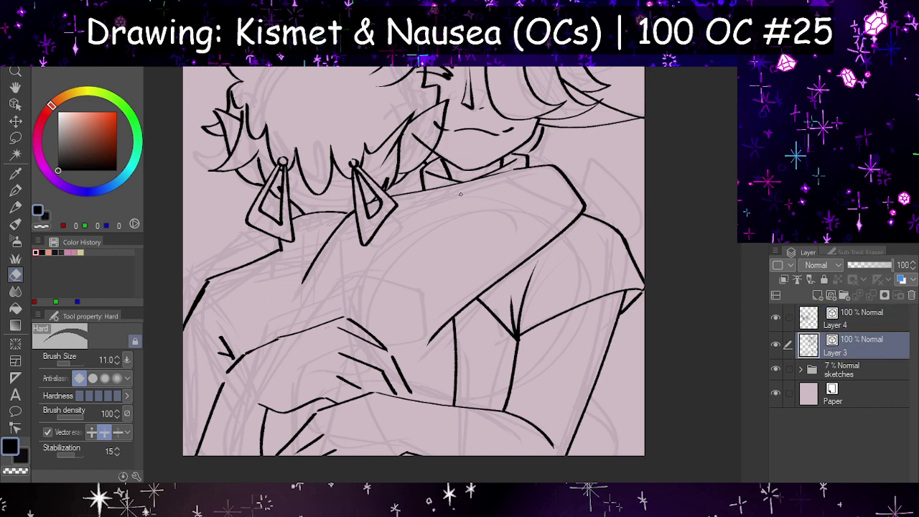
- On Layer 3, ink a diagonal inner shirt edge from beneath the raised arm down across the vertical torso line
{"action": "scroll", "coordinate": [537, 263], "scroll_direction": "down", "scroll_amount": 5}
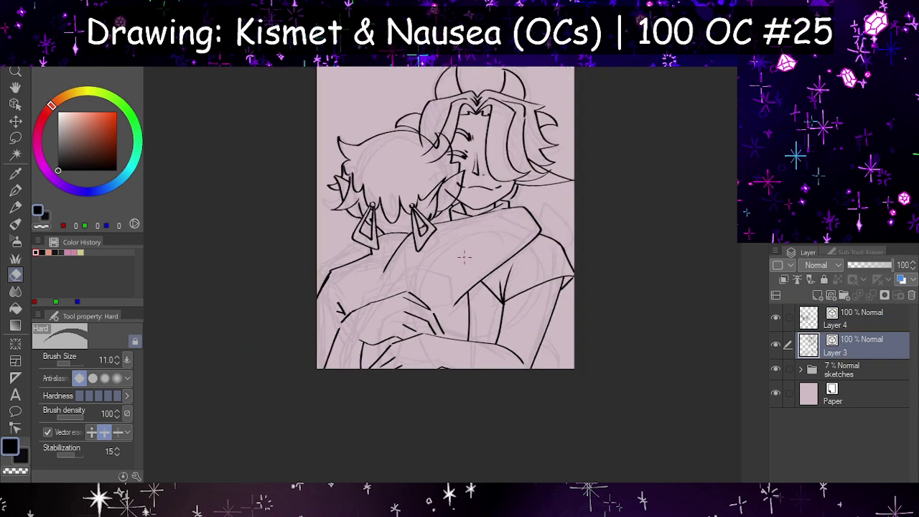
{"action": "scroll", "coordinate": [448, 290], "scroll_direction": "up", "scroll_amount": 5}
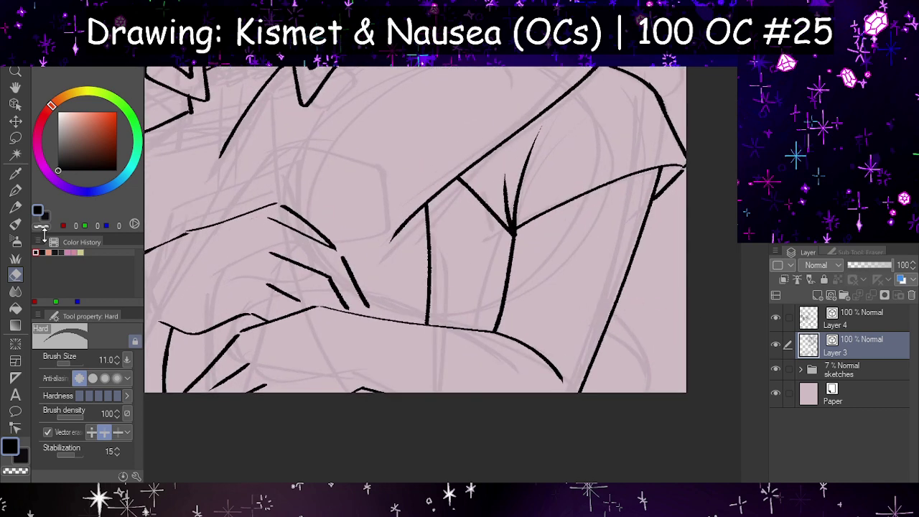
{"action": "left_click", "coordinate": [16, 193]}
{"action": "key", "text": "h"}
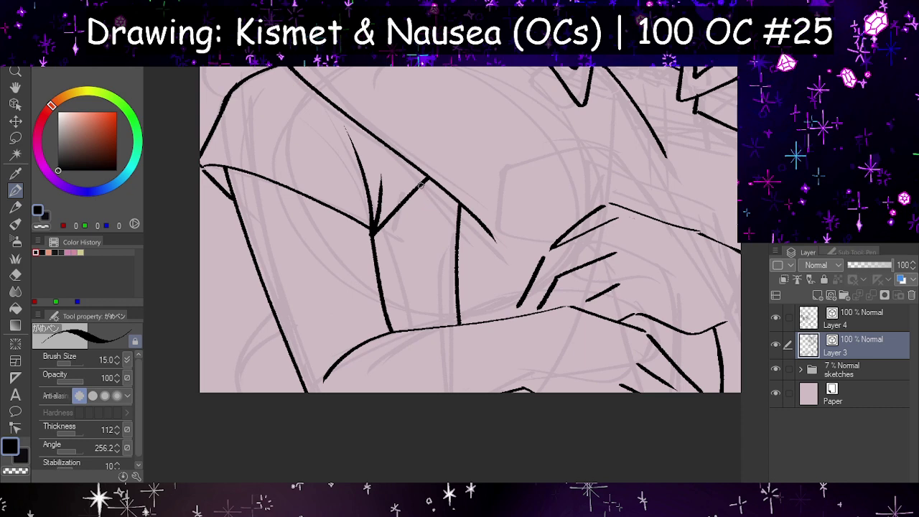
{"action": "left_click_drag", "start_coordinate": [419, 183], "coordinate": [456, 231]}
{"action": "left_click_drag", "start_coordinate": [461, 231], "coordinate": [496, 286]}
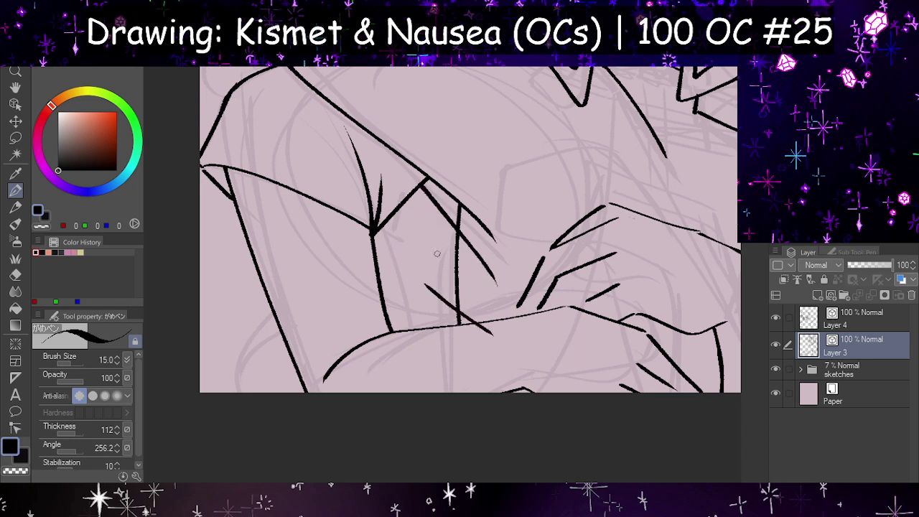
- Try to ink the outer edge of the horned character's lapel from the armpit down past the forearm
{"action": "key", "text": "h"}
{"action": "left_click_drag", "start_coordinate": [493, 219], "coordinate": [403, 354]}
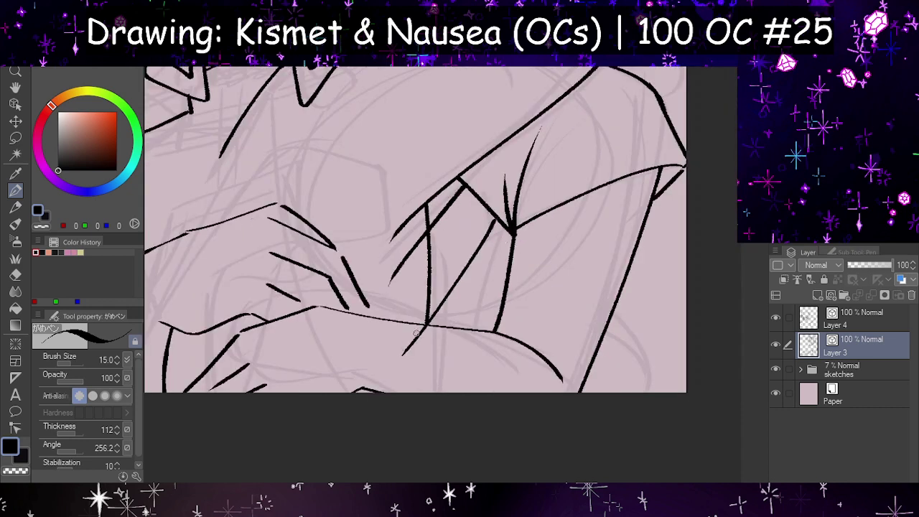
{"action": "key", "text": "ctrl+z"}
{"action": "mouse_move", "coordinate": [494, 216]}
{"action": "left_mouse_down"}
{"action": "mouse_move", "coordinate": [495, 249]}
{"action": "mouse_move", "coordinate": [413, 368]}
{"action": "left_mouse_up"}
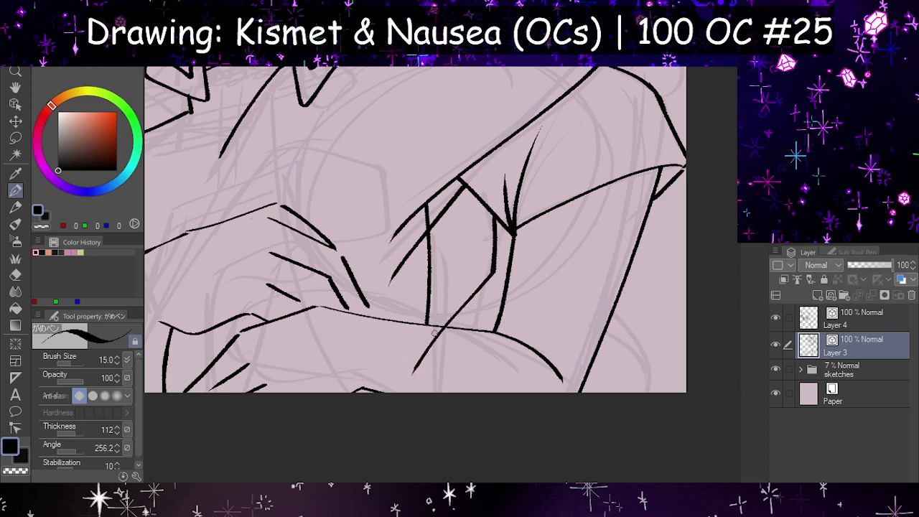
{"action": "key", "text": "h"}
{"action": "key", "text": "ctrl+z"}
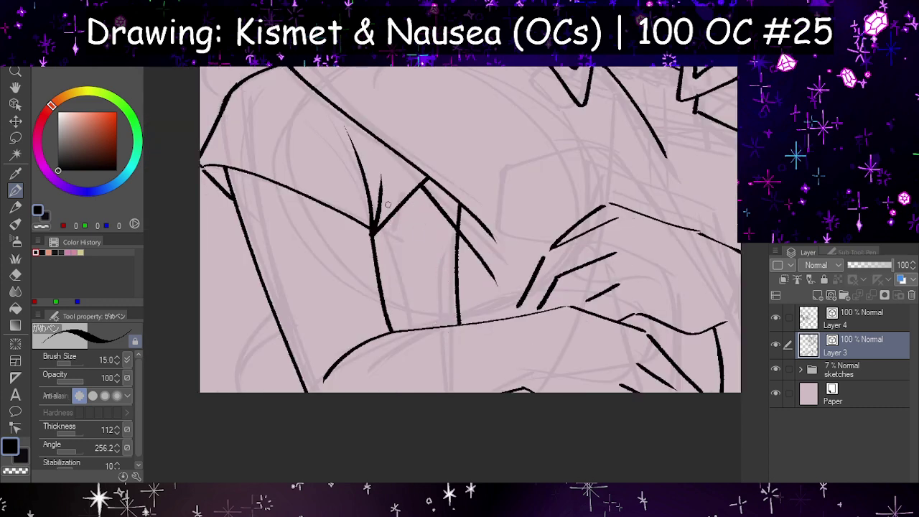
{"action": "mouse_move", "coordinate": [372, 147]}
{"action": "left_mouse_down"}
{"action": "mouse_move", "coordinate": [369, 204]}
{"action": "mouse_move", "coordinate": [491, 379]}
{"action": "left_mouse_up"}
{"action": "key", "text": "ctrl+z"}
{"action": "mouse_move", "coordinate": [406, 201]}
{"action": "left_mouse_down"}
{"action": "mouse_move", "coordinate": [390, 248]}
{"action": "mouse_move", "coordinate": [428, 320]}
{"action": "mouse_move", "coordinate": [486, 369]}
{"action": "left_mouse_up"}
{"action": "key", "text": "ctrl+z"}
{"action": "left_click_drag", "start_coordinate": [423, 297], "coordinate": [494, 362]}
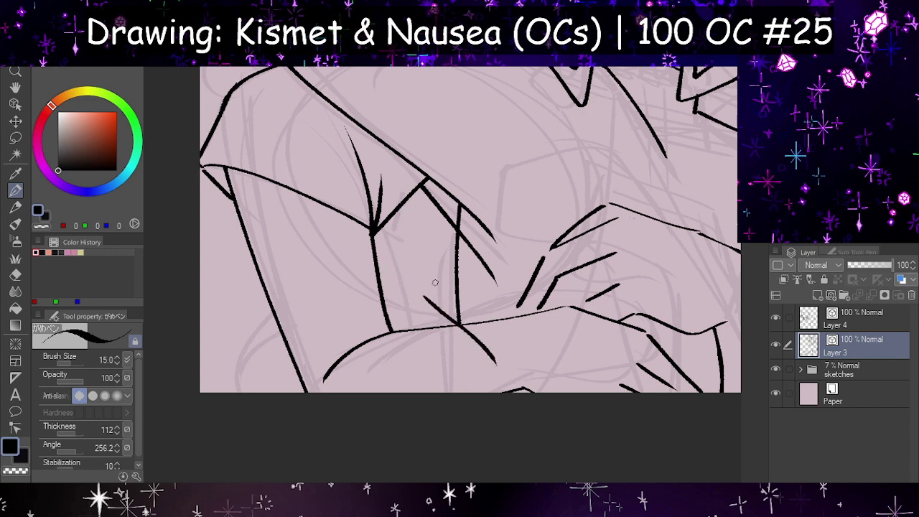
{"action": "key", "text": "h"}
{"action": "key", "text": "ctrl+z"}
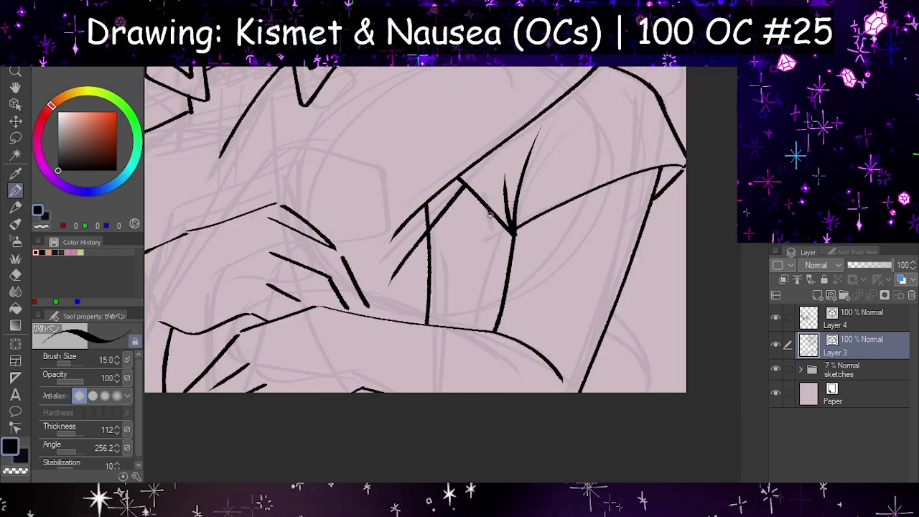
- Ink the angular outer lapel edge from the line near the armpit folds down across the forearm
{"action": "mouse_move", "coordinate": [490, 215]}
{"action": "left_mouse_down"}
{"action": "mouse_move", "coordinate": [502, 265]}
{"action": "mouse_move", "coordinate": [426, 364]}
{"action": "left_mouse_up"}
{"action": "key", "text": "ctrl+z"}
{"action": "mouse_move", "coordinate": [491, 205]}
{"action": "left_mouse_down"}
{"action": "mouse_move", "coordinate": [493, 227]}
{"action": "mouse_move", "coordinate": [418, 357]}
{"action": "left_mouse_up"}
{"action": "key", "text": "h"}
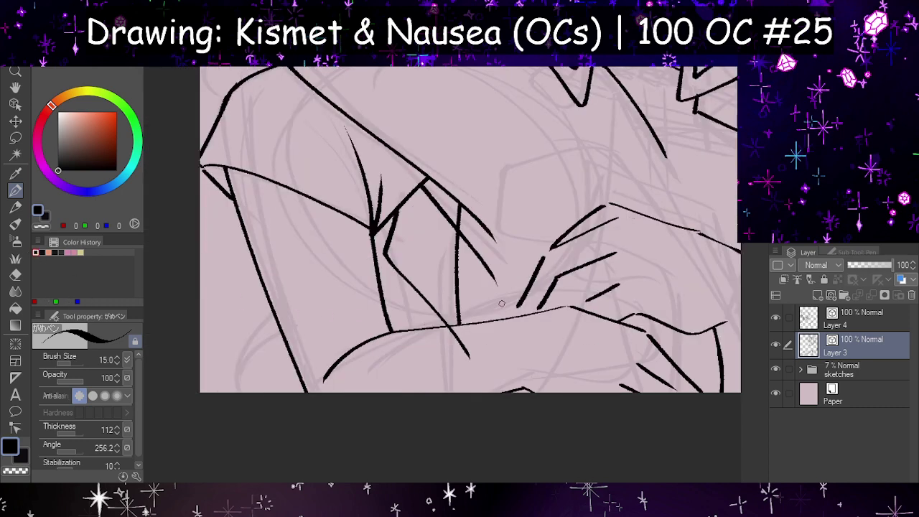
- Try to extend both chest lines across the forearm down to the canvas bottom
{"action": "left_click_drag", "start_coordinate": [487, 263], "coordinate": [529, 429]}
{"action": "left_click_drag", "start_coordinate": [450, 326], "coordinate": [511, 424]}
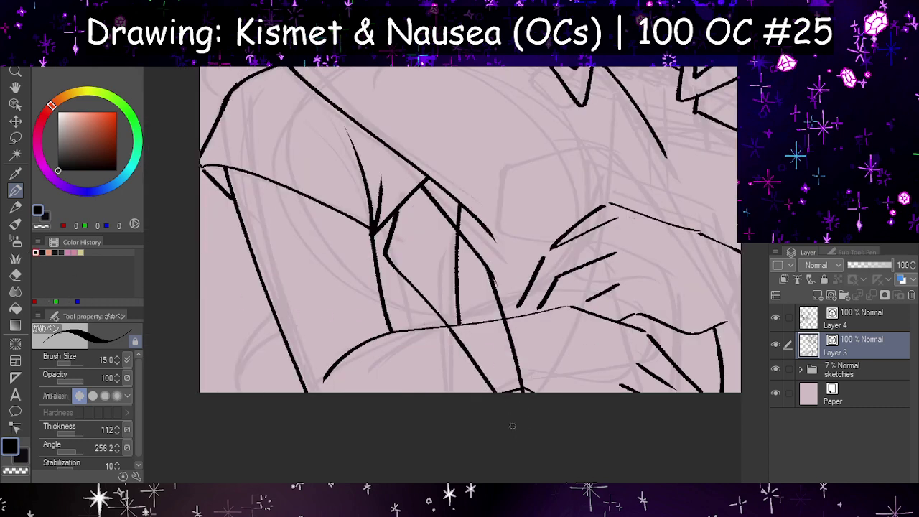
{"action": "key", "text": "ctrl+z"}
{"action": "key", "text": "ctrl+z"}
- With vector erasing on, trim the lapel line below the forearm and the inner shirt edge beyond the torso line
{"action": "left_click", "coordinate": [23, 278]}
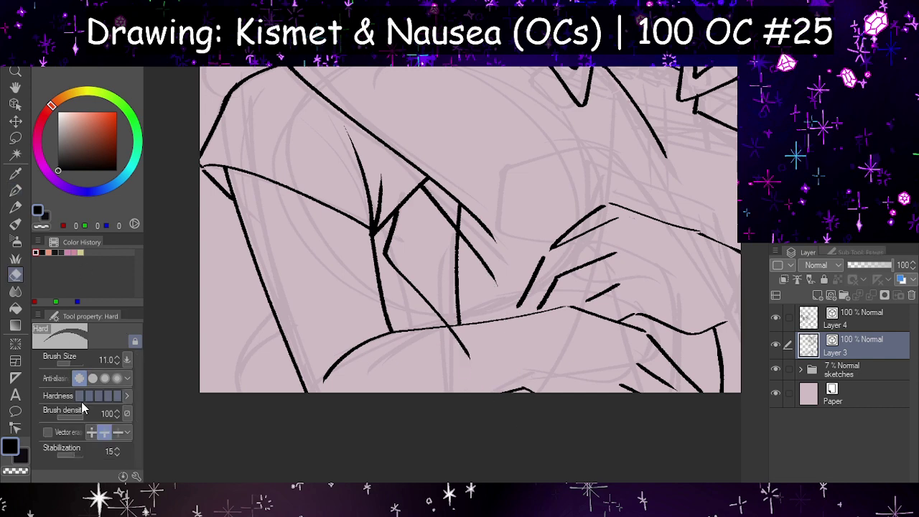
{"action": "left_click_drag", "start_coordinate": [448, 345], "coordinate": [471, 333]}
{"action": "left_click_drag", "start_coordinate": [484, 247], "coordinate": [474, 274]}
{"action": "key", "text": "h"}
{"action": "scroll", "coordinate": [484, 313], "scroll_direction": "down", "scroll_amount": 6}
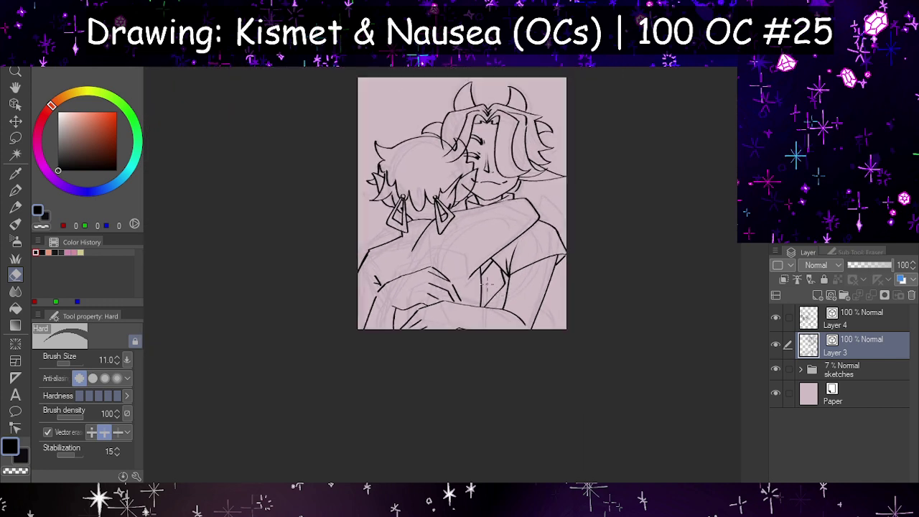
- On Layer 3, erase the stray hair and jaw strokes that overlap the other character's head and ear
{"action": "scroll", "coordinate": [463, 144], "scroll_direction": "up", "scroll_amount": 4}
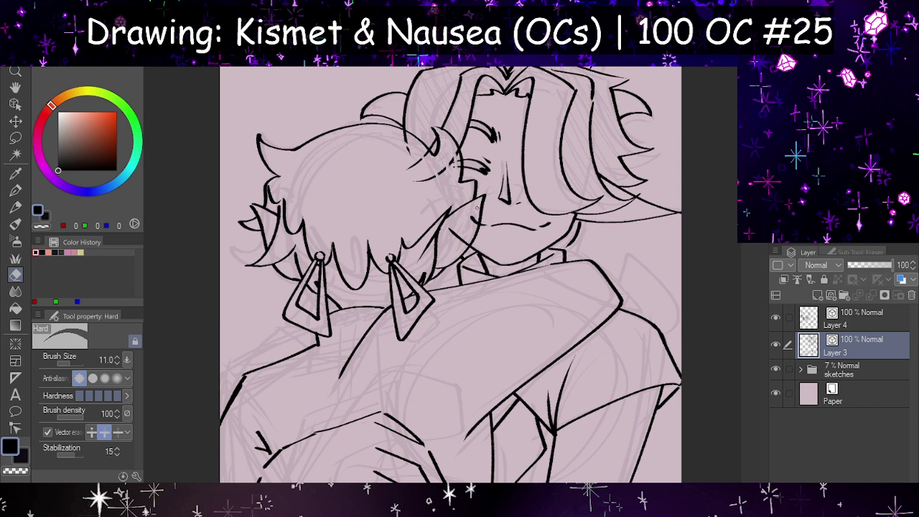
{"action": "left_click_drag", "start_coordinate": [415, 178], "coordinate": [444, 171]}
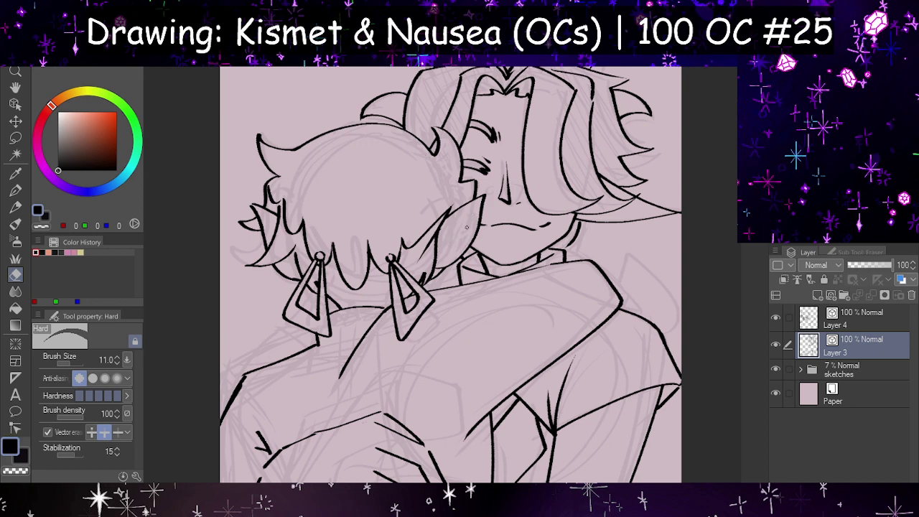
{"action": "scroll", "coordinate": [550, 284], "scroll_direction": "down", "scroll_amount": 4}
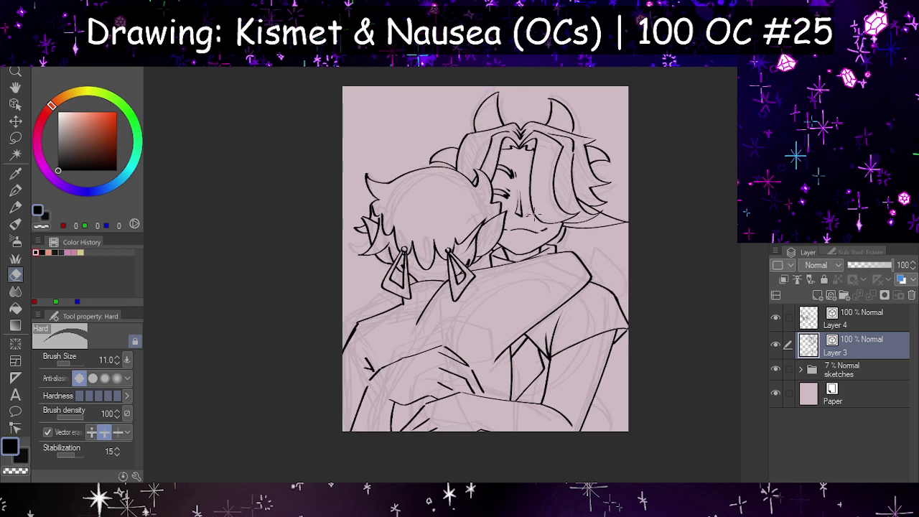
- Try to ink the large rounded shape behind the horned character's shoulder as one continuous outline
{"action": "scroll", "coordinate": [613, 284], "scroll_direction": "up", "scroll_amount": 6}
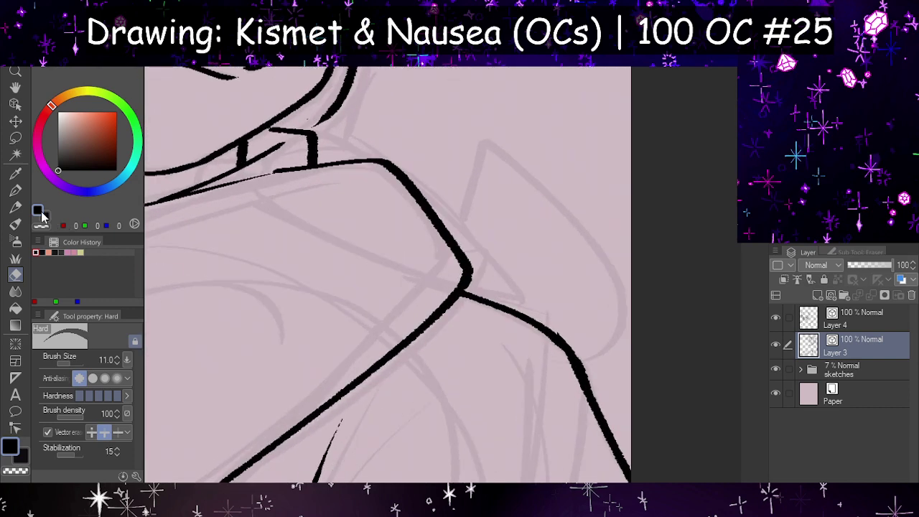
{"action": "left_click", "coordinate": [16, 190]}
{"action": "mouse_move", "coordinate": [441, 239]}
{"action": "left_mouse_down"}
{"action": "mouse_move", "coordinate": [474, 157]}
{"action": "mouse_move", "coordinate": [599, 355]}
{"action": "left_mouse_up"}
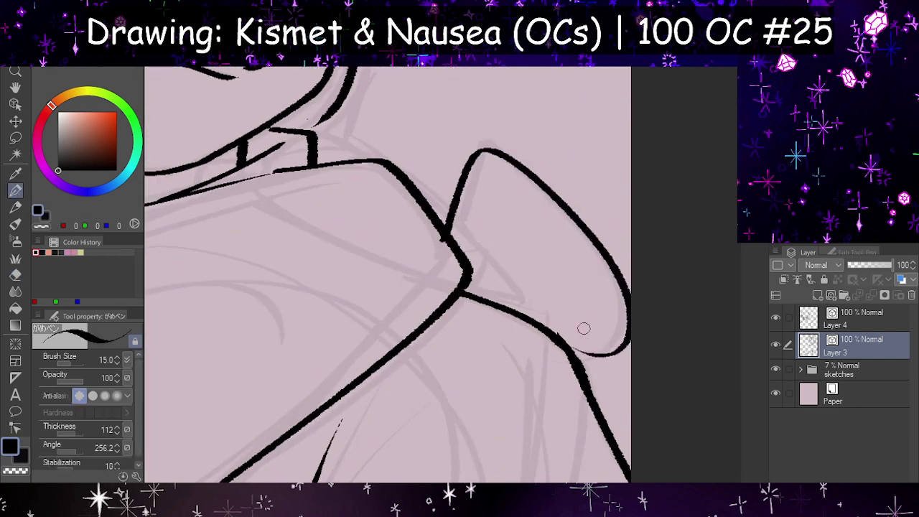
{"action": "key", "text": "h"}
{"action": "key", "text": "ctrl+z"}
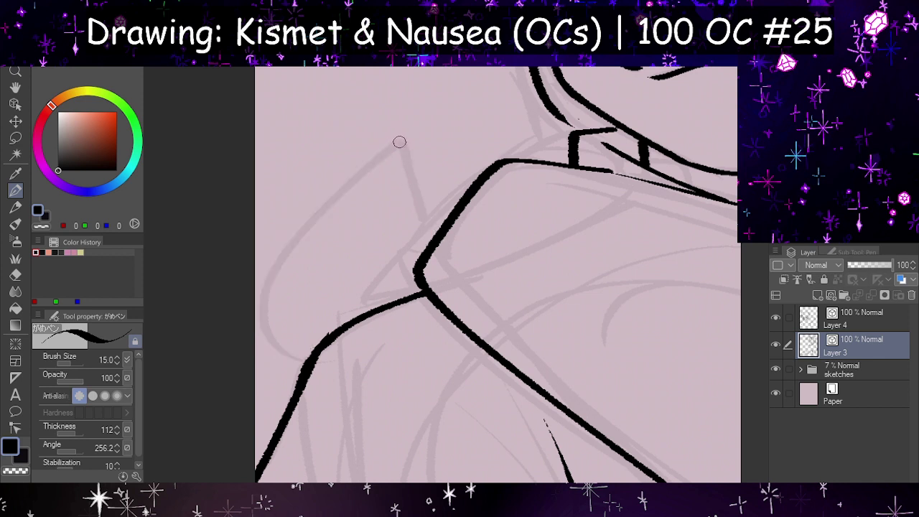
{"action": "left_click_drag", "start_coordinate": [372, 157], "coordinate": [309, 359]}
{"action": "key", "text": "ctrl+z"}
- Ink the pointed shape behind the shoulder with separate outer, lower and curved inner edge strokes
{"action": "left_click_drag", "start_coordinate": [380, 150], "coordinate": [236, 291]}
{"action": "left_click_drag", "start_coordinate": [255, 342], "coordinate": [328, 326]}
{"action": "left_click_drag", "start_coordinate": [380, 149], "coordinate": [444, 263]}
{"action": "key", "text": "h"}
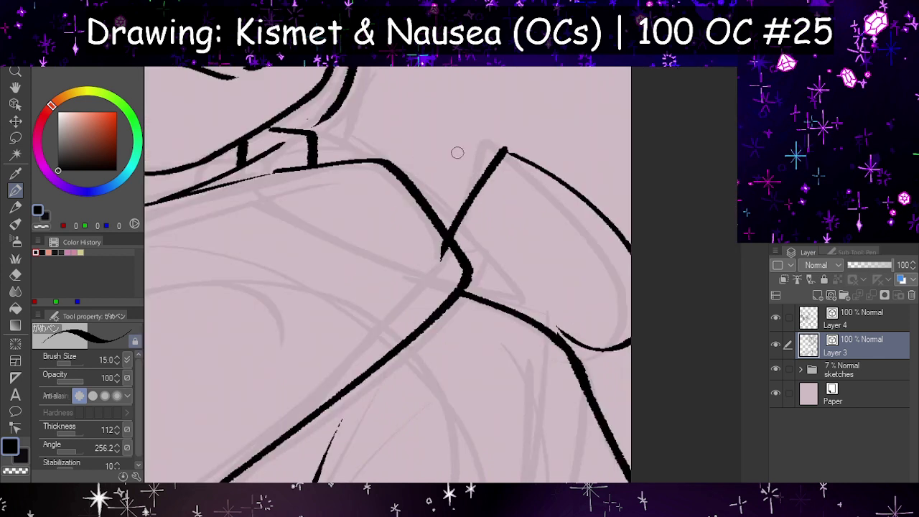
{"action": "key", "text": "ctrl+z"}
{"action": "left_click_drag", "start_coordinate": [500, 147], "coordinate": [467, 238]}
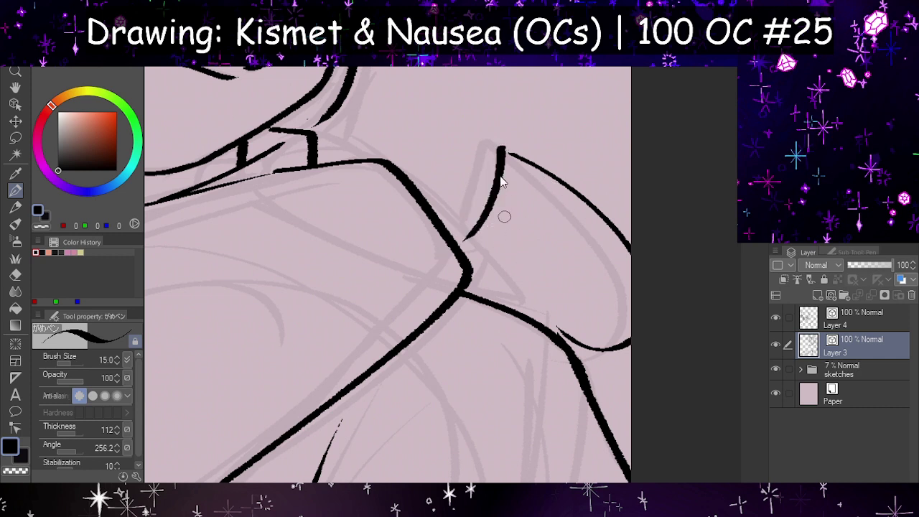
- Try to re-ink the inner edge of the pointed shape behind the shoulder as a straighter stroke meeting the shoulder line
{"action": "key", "text": "ctrl+z"}
{"action": "left_click_drag", "start_coordinate": [506, 149], "coordinate": [443, 248]}
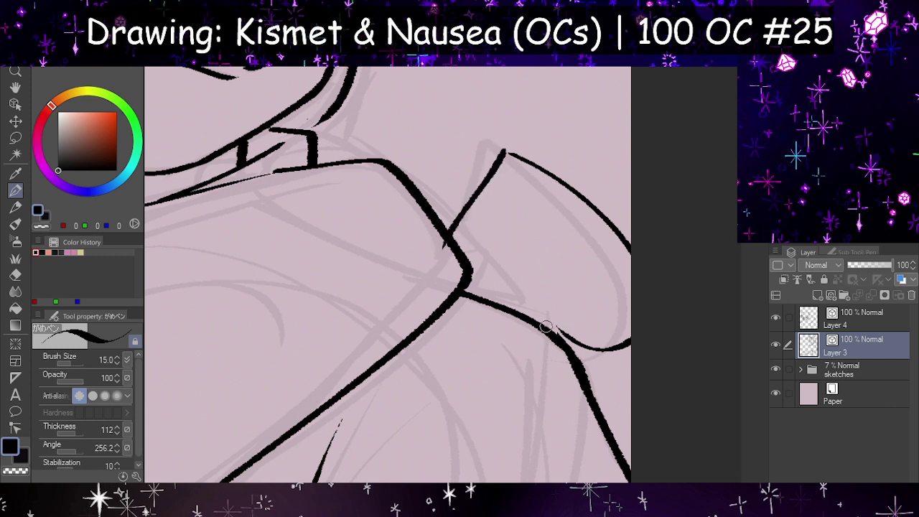
{"action": "key", "text": "h"}
{"action": "key", "text": "ctrl+z"}
{"action": "key", "text": "ctrl+z"}
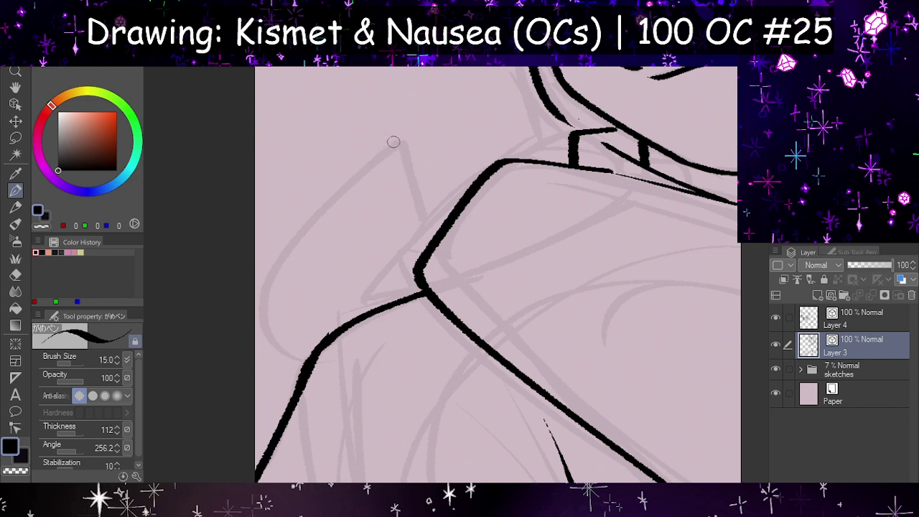
- Ink the outer curve of the pointed shape as one stroke sweeping around its rounded lower end and past the sleeve line
{"action": "left_click_drag", "start_coordinate": [377, 154], "coordinate": [381, 326]}
{"action": "mouse_move", "coordinate": [390, 152]}
{"action": "left_mouse_down"}
{"action": "mouse_move", "coordinate": [440, 285]}
{"action": "mouse_move", "coordinate": [374, 330]}
{"action": "left_mouse_up"}
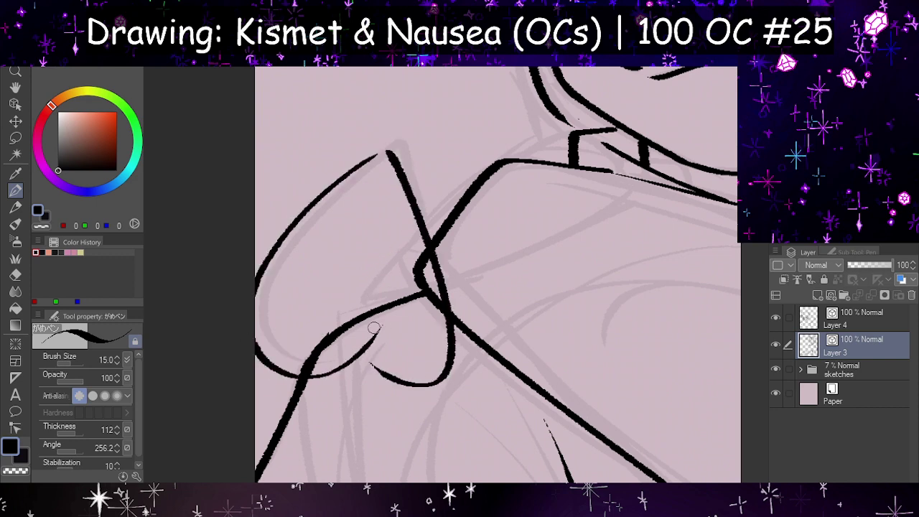
{"action": "key", "text": "h"}
{"action": "key", "text": "ctrl+z"}
{"action": "key", "text": "ctrl+z"}
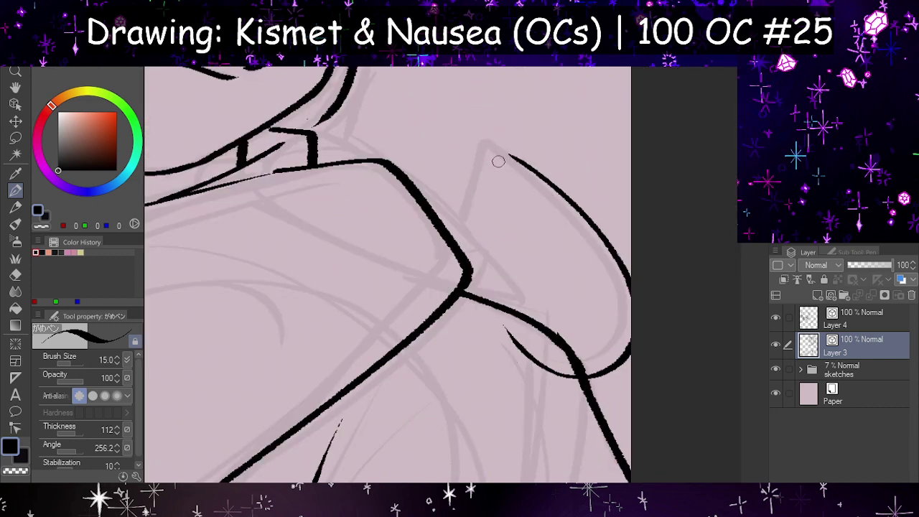
- Extend the outer curve to a sharp tip and ink the shape's curved inner edge across the shoulder line
{"action": "left_click_drag", "start_coordinate": [482, 144], "coordinate": [538, 179]}
{"action": "key", "text": "ctrl+z"}
{"action": "left_click_drag", "start_coordinate": [473, 131], "coordinate": [534, 172]}
{"action": "mouse_move", "coordinate": [473, 132]}
{"action": "left_mouse_down"}
{"action": "mouse_move", "coordinate": [471, 205]}
{"action": "mouse_move", "coordinate": [435, 402]}
{"action": "left_mouse_up"}
{"action": "key", "text": "h"}
{"action": "key", "text": "ctrl+z"}
{"action": "mouse_move", "coordinate": [410, 131]}
{"action": "left_mouse_down"}
{"action": "mouse_move", "coordinate": [411, 187]}
{"action": "mouse_move", "coordinate": [383, 376]}
{"action": "left_mouse_up"}
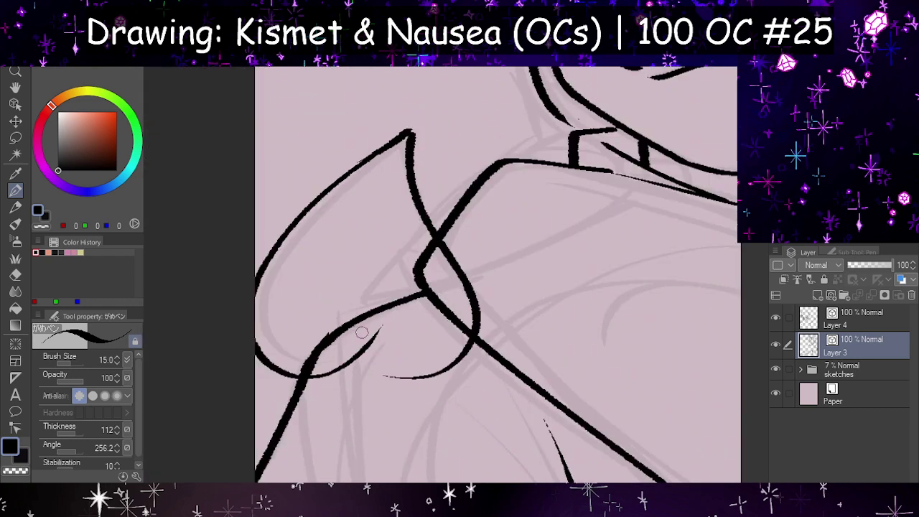
- With vector erasing on, trim the parts of the pointed shape that run past the shoulder and sleeve lines
{"action": "left_click", "coordinate": [16, 273]}
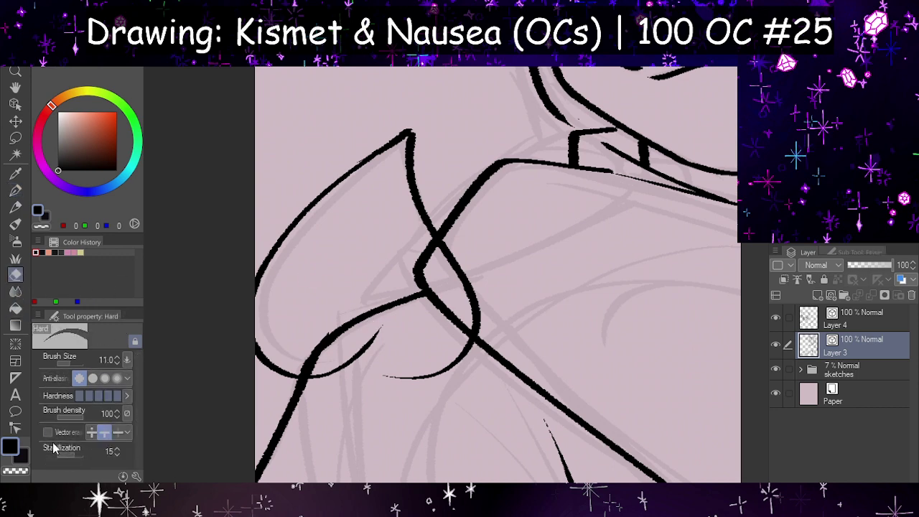
{"action": "mouse_move", "coordinate": [430, 374]}
{"action": "left_mouse_down"}
{"action": "mouse_move", "coordinate": [472, 357]}
{"action": "mouse_move", "coordinate": [472, 284]}
{"action": "mouse_move", "coordinate": [470, 294]}
{"action": "mouse_move", "coordinate": [497, 297]}
{"action": "left_mouse_up"}
{"action": "key", "text": "ctrl+minus"}
{"action": "key", "text": "ctrl+minus"}
{"action": "key", "text": "ctrl+minus"}
{"action": "key", "text": "ctrl+minus"}
{"action": "key", "text": "ctrl+minus"}
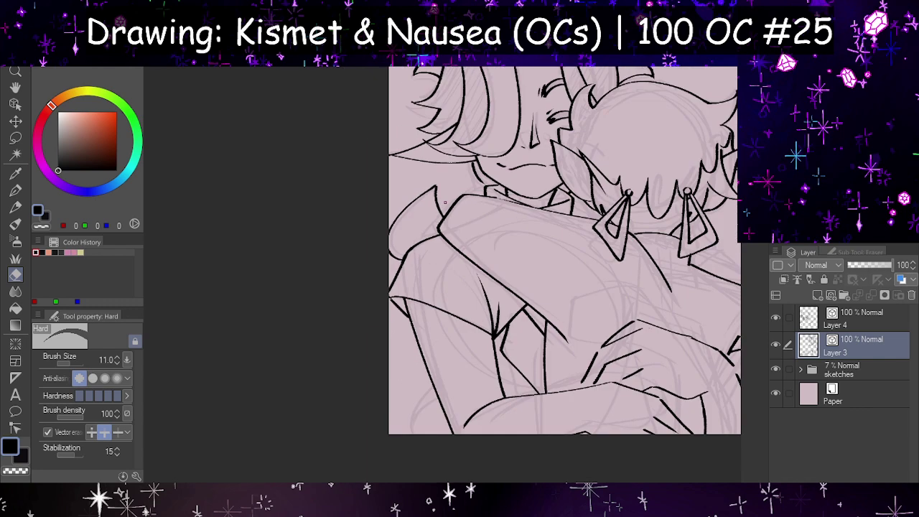
- Try to ink the curved shape behind the horned character's upper arm near the canvas's lower edge
{"action": "key", "text": "h"}
{"action": "scroll", "coordinate": [464, 307], "scroll_direction": "up", "scroll_amount": 3}
{"action": "scroll", "coordinate": [429, 313], "scroll_direction": "up", "scroll_amount": 1}
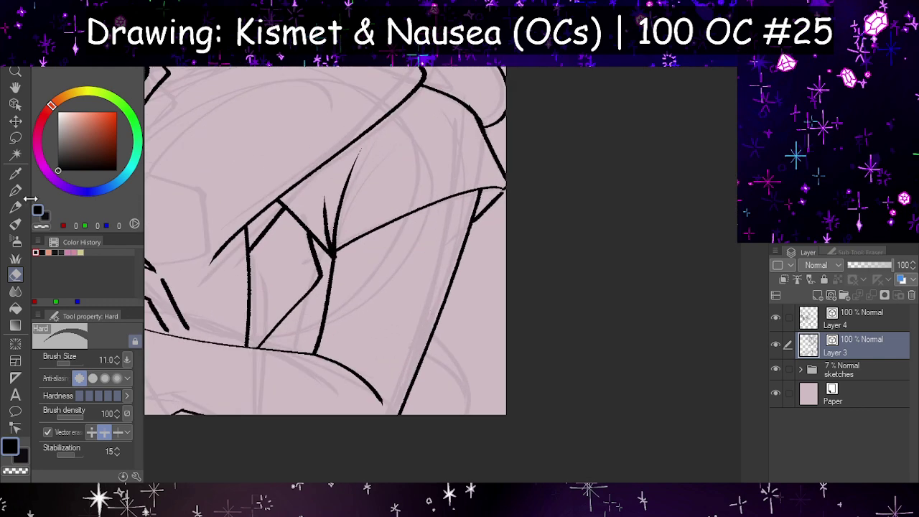
{"action": "key", "text": "p"}
{"action": "left_click_drag", "start_coordinate": [434, 332], "coordinate": [477, 415]}
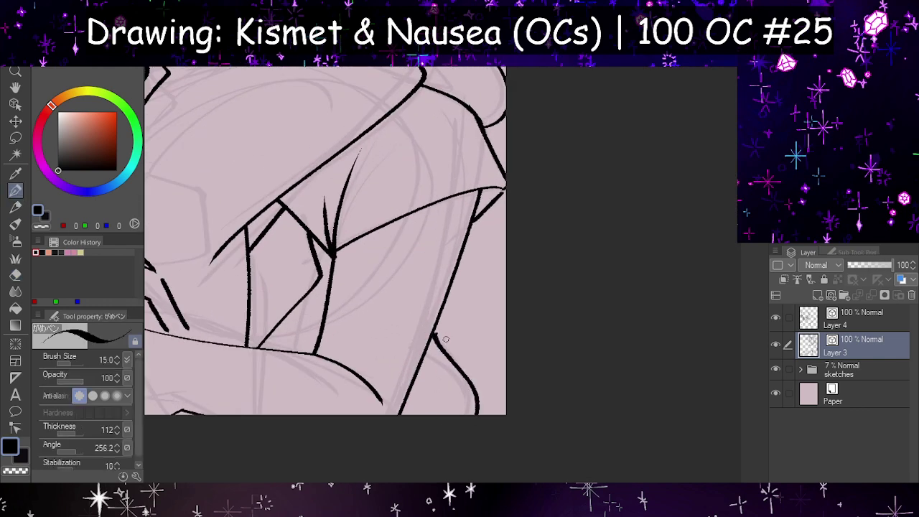
{"action": "key", "text": "ctrl+z"}
{"action": "mouse_move", "coordinate": [454, 116]}
{"action": "left_mouse_down"}
{"action": "mouse_move", "coordinate": [392, 302]}
{"action": "mouse_move", "coordinate": [492, 428]}
{"action": "left_mouse_up"}
{"action": "key", "text": "ctrl+z"}
{"action": "mouse_move", "coordinate": [431, 167]}
{"action": "left_mouse_down"}
{"action": "mouse_move", "coordinate": [453, 366]}
{"action": "mouse_move", "coordinate": [424, 415]}
{"action": "left_mouse_up"}
{"action": "key", "text": "ctrl+z"}
- Ink the outer and inner curves of the bent shape behind the horned character's arm, down to the canvas's lower edge
{"action": "left_click_drag", "start_coordinate": [434, 334], "coordinate": [489, 437]}
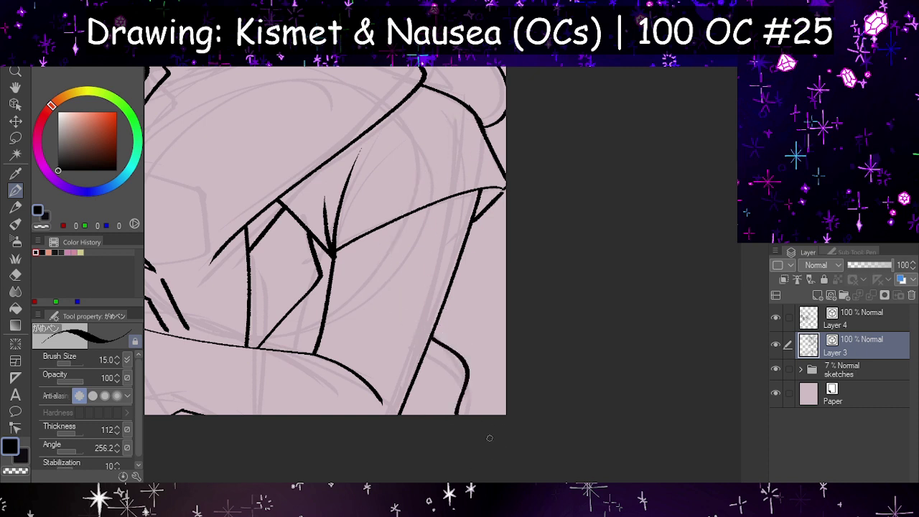
{"action": "mouse_move", "coordinate": [426, 353]}
{"action": "left_mouse_down"}
{"action": "mouse_move", "coordinate": [447, 367]}
{"action": "mouse_move", "coordinate": [458, 395]}
{"action": "left_mouse_up"}
{"action": "key", "text": "h"}
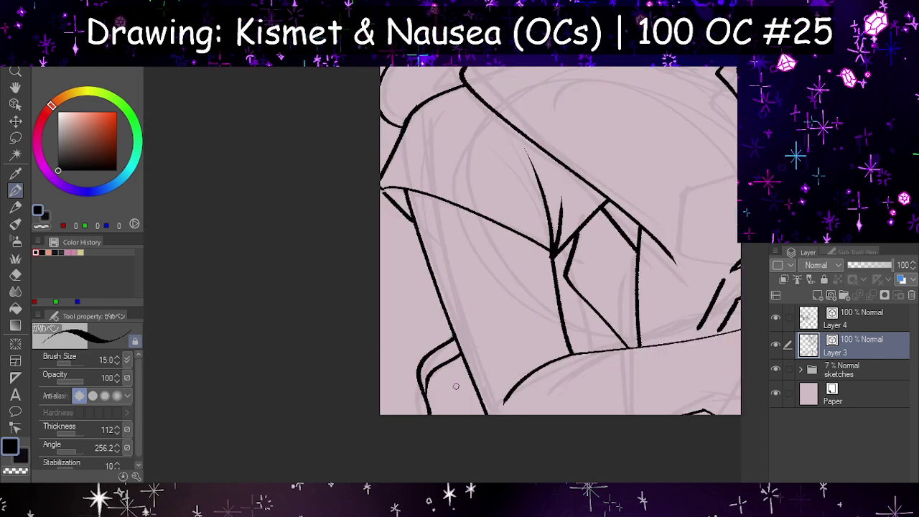
- Examine the whole line art in normal and mirrored view, then the horned character's face up close
{"action": "scroll", "coordinate": [438, 395], "scroll_direction": "down", "scroll_amount": 8}
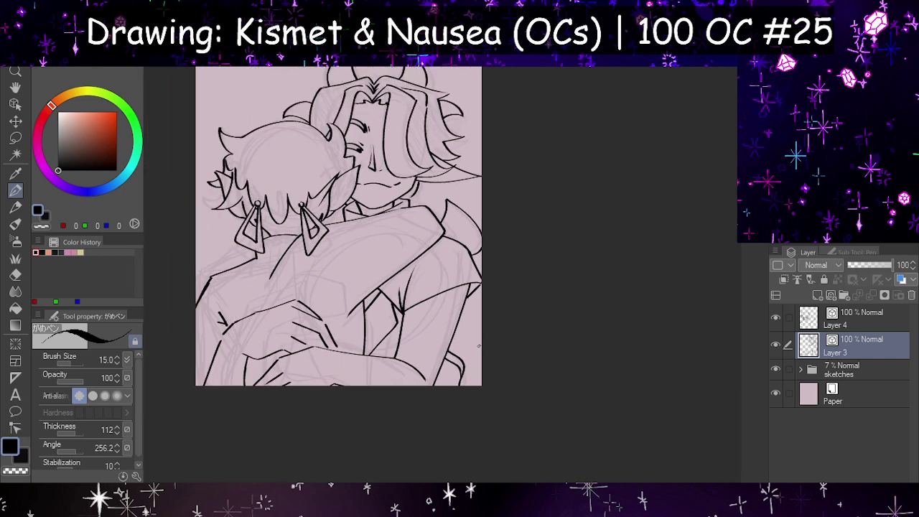
{"action": "key", "text": "h"}
{"action": "scroll", "coordinate": [473, 355], "scroll_direction": "up", "scroll_amount": 4}
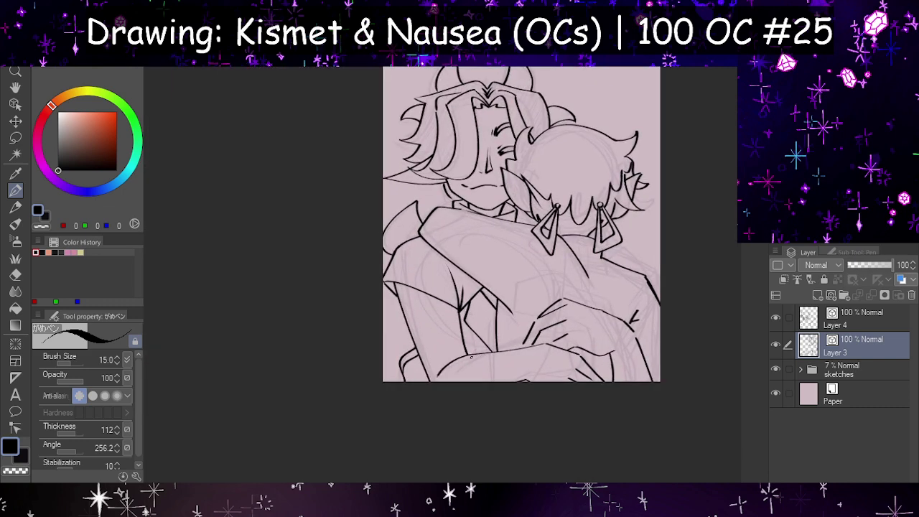
{"action": "key", "text": "h"}
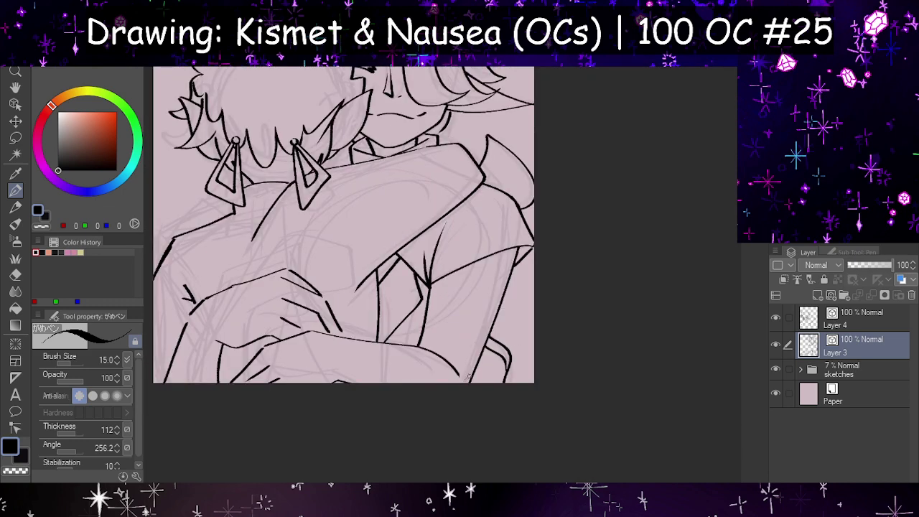
{"action": "scroll", "coordinate": [468, 375], "scroll_direction": "up", "scroll_amount": 2}
{"action": "scroll", "coordinate": [463, 359], "scroll_direction": "down", "scroll_amount": 6}
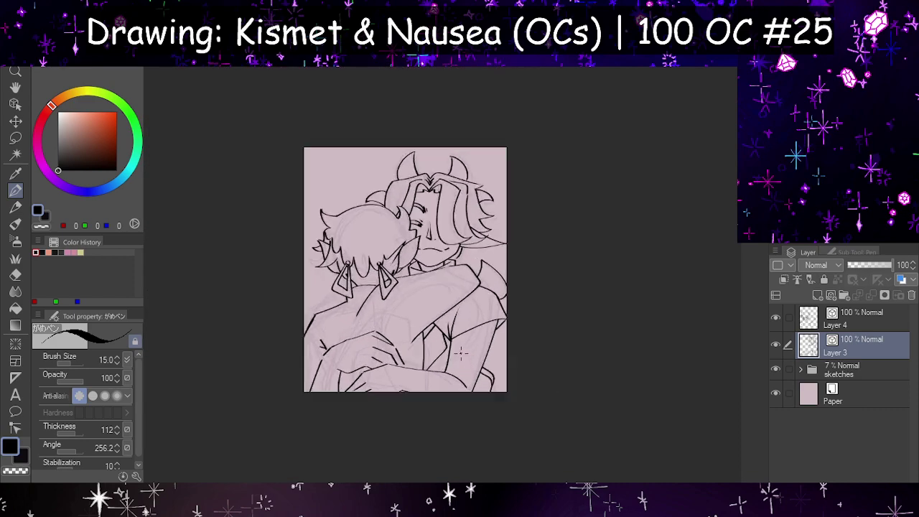
{"action": "scroll", "coordinate": [461, 351], "scroll_direction": "up", "scroll_amount": 2}
{"action": "scroll", "coordinate": [430, 323], "scroll_direction": "down", "scroll_amount": 3}
{"action": "scroll", "coordinate": [421, 311], "scroll_direction": "up", "scroll_amount": 2}
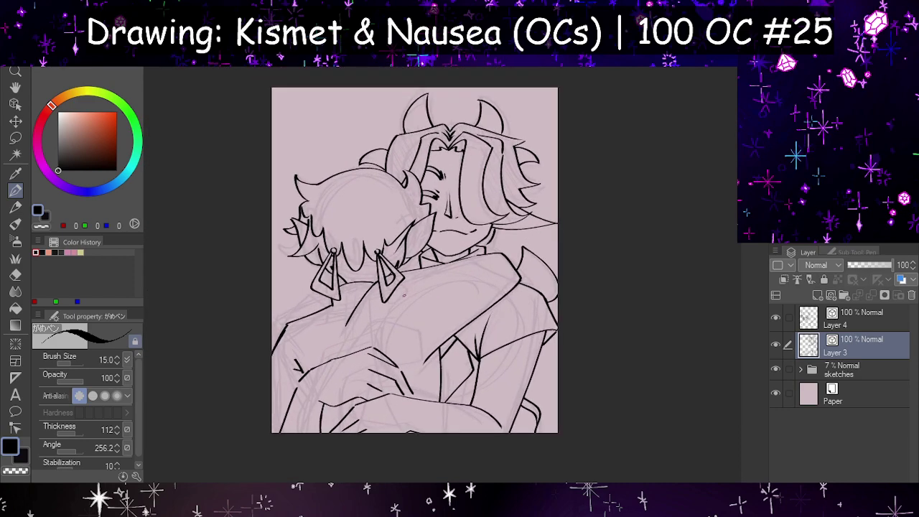
{"action": "scroll", "coordinate": [403, 294], "scroll_direction": "up", "scroll_amount": 5}
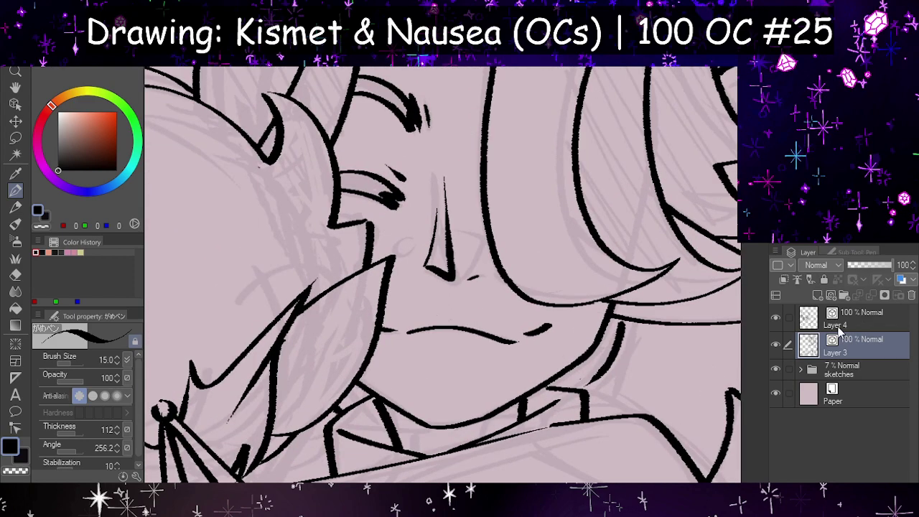
- Group Layer 4 and Layer 3 inside a new layer folder
{"action": "left_click", "coordinate": [840, 329]}
{"action": "left_click", "coordinate": [848, 295]}
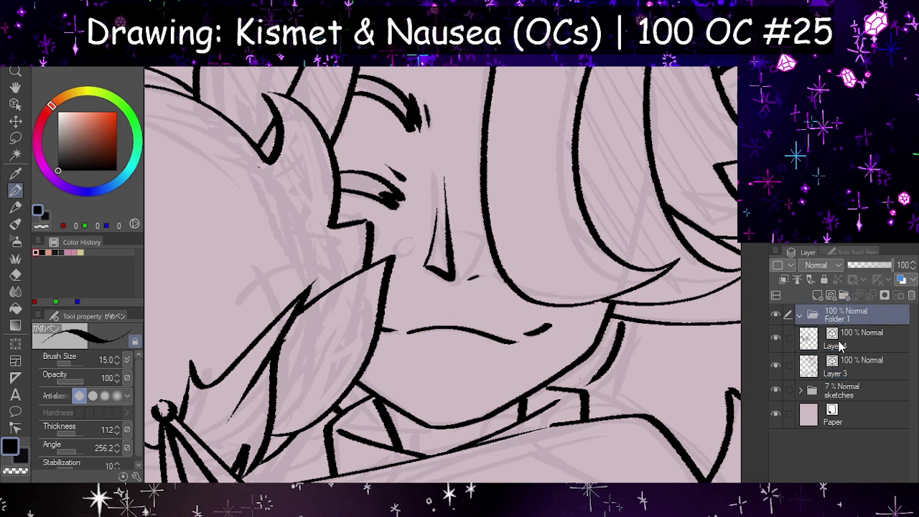
{"action": "left_click_drag", "start_coordinate": [840, 346], "coordinate": [847, 325]}
{"action": "left_click_drag", "start_coordinate": [838, 371], "coordinate": [844, 323]}
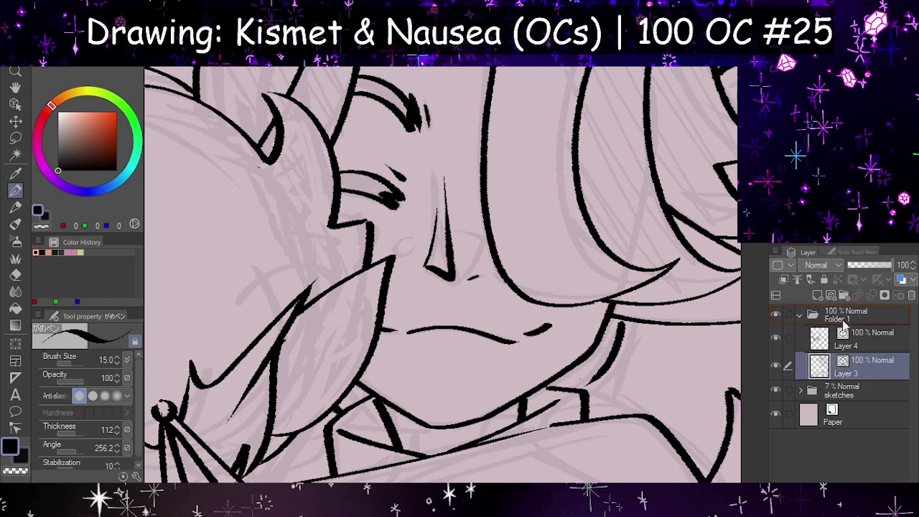
- Check Layer 3's content by briefly hiding it, then set Folder 1 as the reference layer and collapse it
{"action": "left_click", "coordinate": [777, 367]}
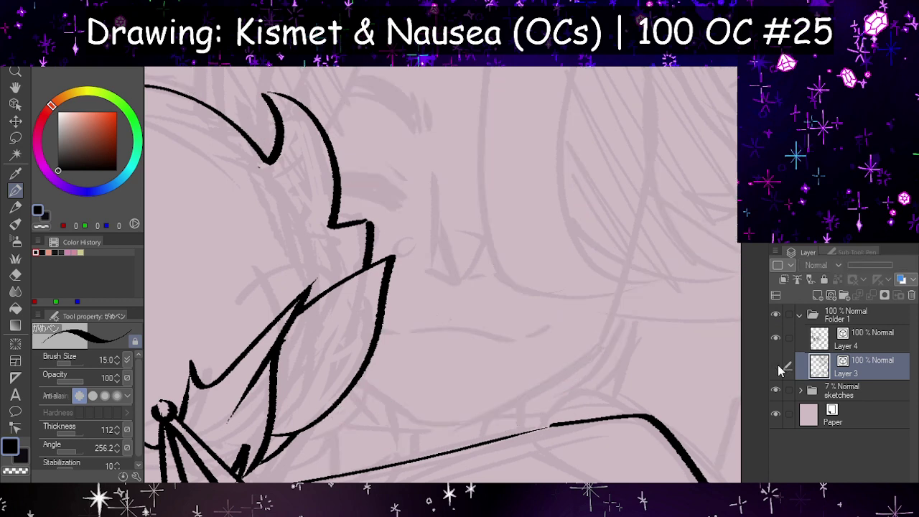
{"action": "left_click", "coordinate": [777, 366]}
{"action": "left_click", "coordinate": [806, 316]}
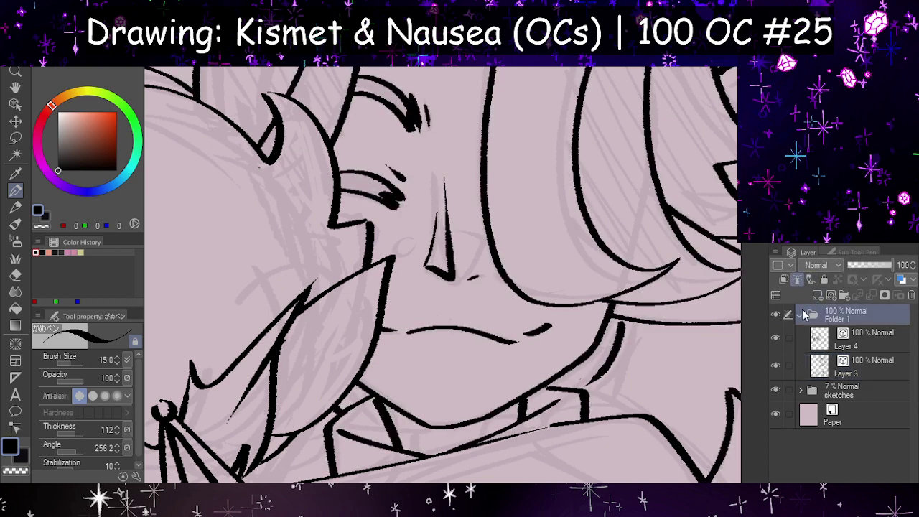
{"action": "left_click", "coordinate": [802, 316]}
- Add a new raster layer below Folder 1 and a folder clipped to that layer
{"action": "left_click", "coordinate": [819, 295]}
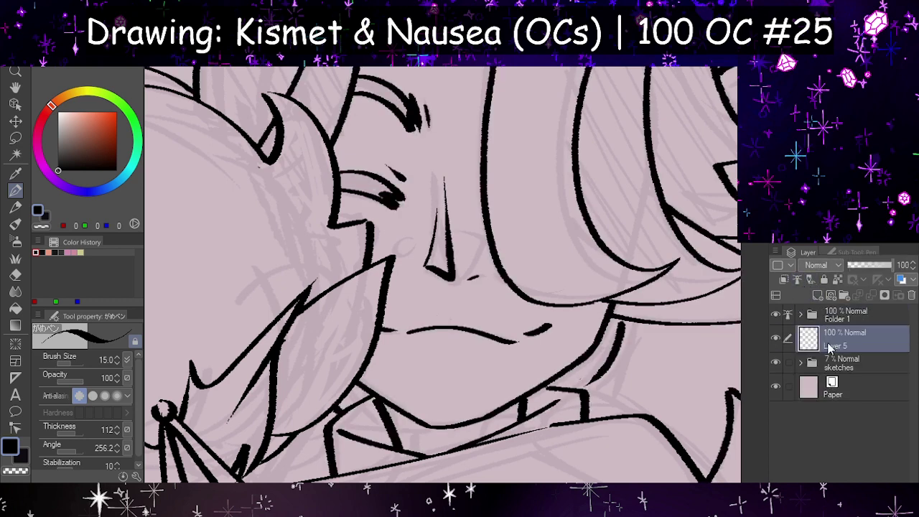
{"action": "left_click", "coordinate": [837, 296]}
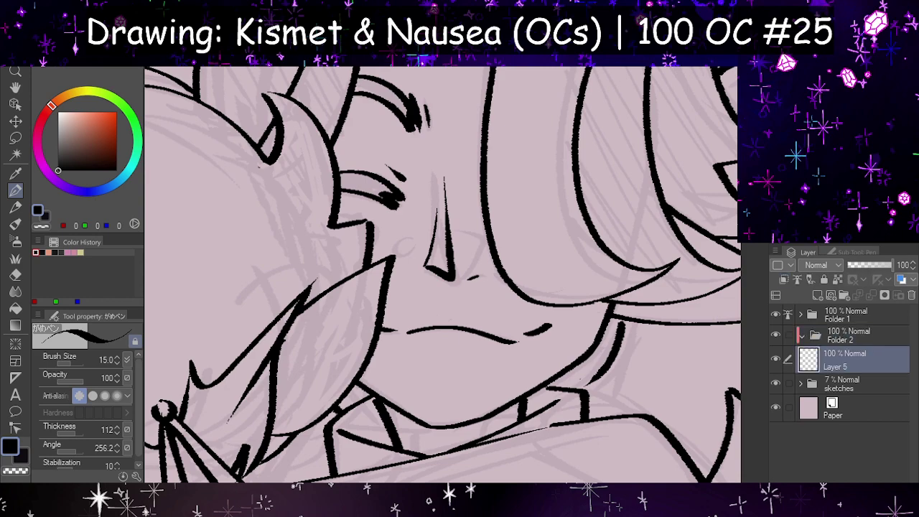
{"action": "scroll", "coordinate": [581, 194], "scroll_direction": "down", "scroll_amount": 5}
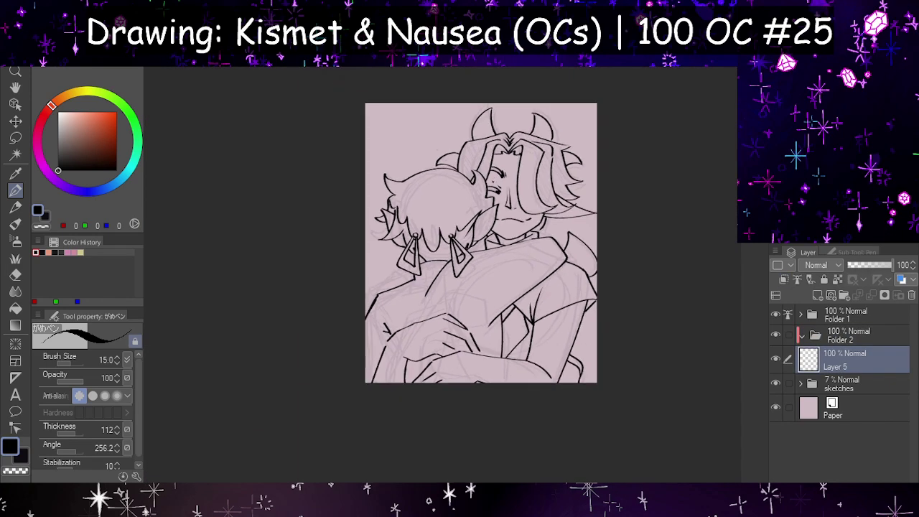
{"action": "scroll", "coordinate": [572, 263], "scroll_direction": "up", "scroll_amount": 1}
{"action": "scroll", "coordinate": [496, 314], "scroll_direction": "up", "scroll_amount": 3}
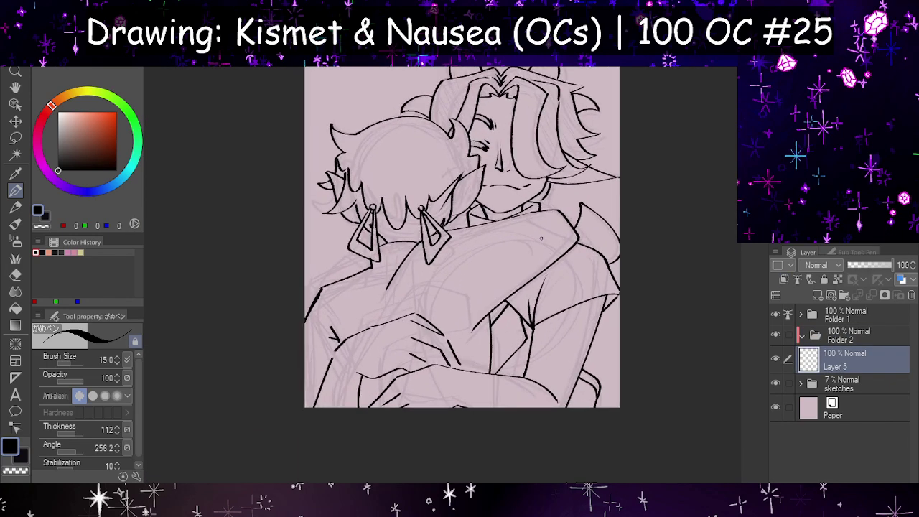
{"action": "scroll", "coordinate": [541, 238], "scroll_direction": "up", "scroll_amount": 1}
{"action": "scroll", "coordinate": [455, 357], "scroll_direction": "up", "scroll_amount": 1}
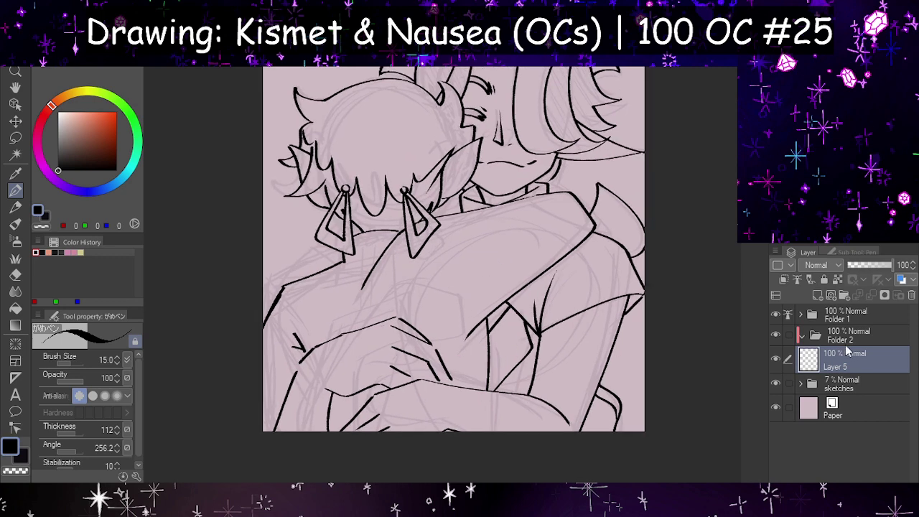
- On Layer 4 in Folder 1, ink the collar line below the neck and a line down the back to the hand
{"action": "left_click", "coordinate": [805, 314]}
{"action": "left_click", "coordinate": [803, 313]}
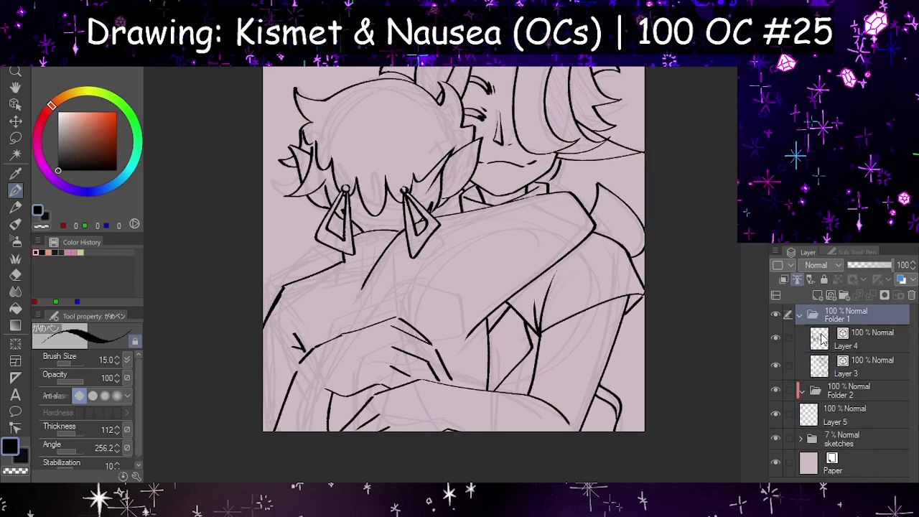
{"action": "left_click", "coordinate": [823, 339]}
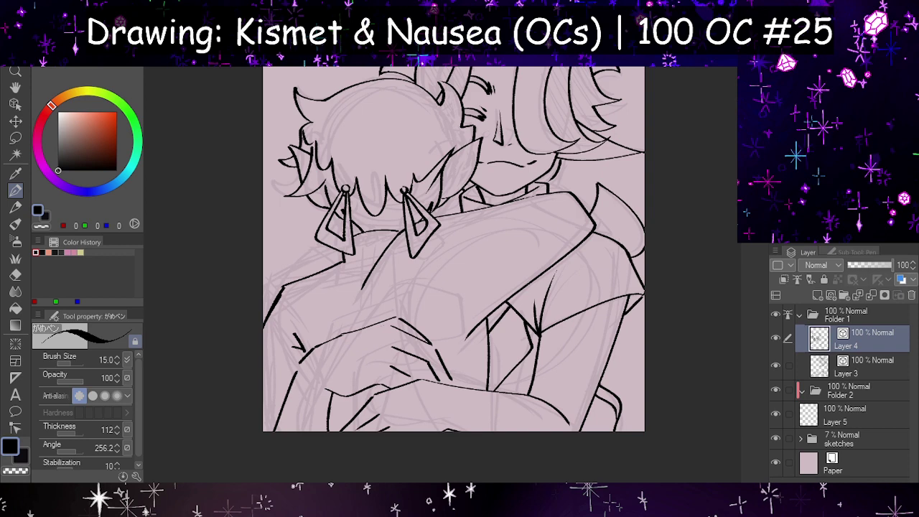
{"action": "scroll", "coordinate": [371, 320], "scroll_direction": "up", "scroll_amount": 4}
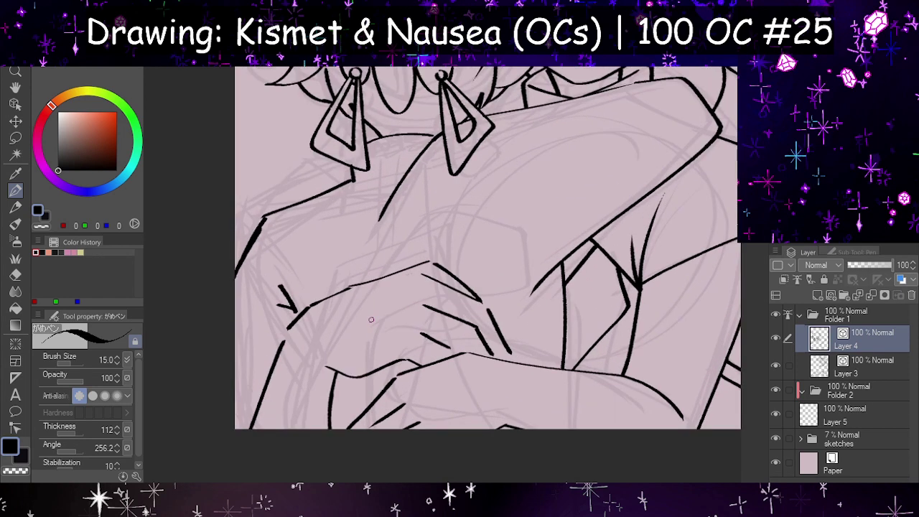
{"action": "mouse_move", "coordinate": [354, 179]}
{"action": "left_mouse_down"}
{"action": "mouse_move", "coordinate": [407, 176]}
{"action": "mouse_move", "coordinate": [322, 258]}
{"action": "mouse_move", "coordinate": [311, 324]}
{"action": "left_mouse_up"}
{"action": "key", "text": "ctrl+z"}
{"action": "key", "text": "ctrl+z"}
{"action": "left_click_drag", "start_coordinate": [351, 181], "coordinate": [297, 307]}
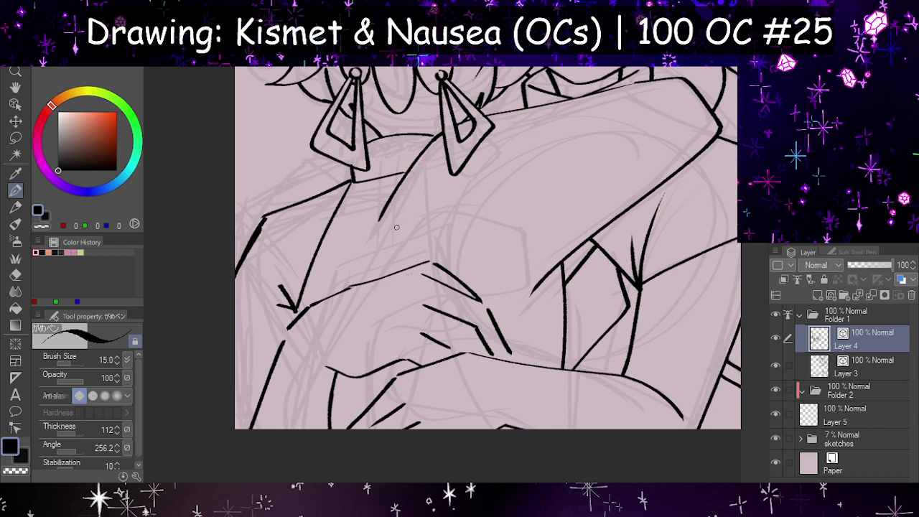
{"action": "key", "text": "ctrl+z"}
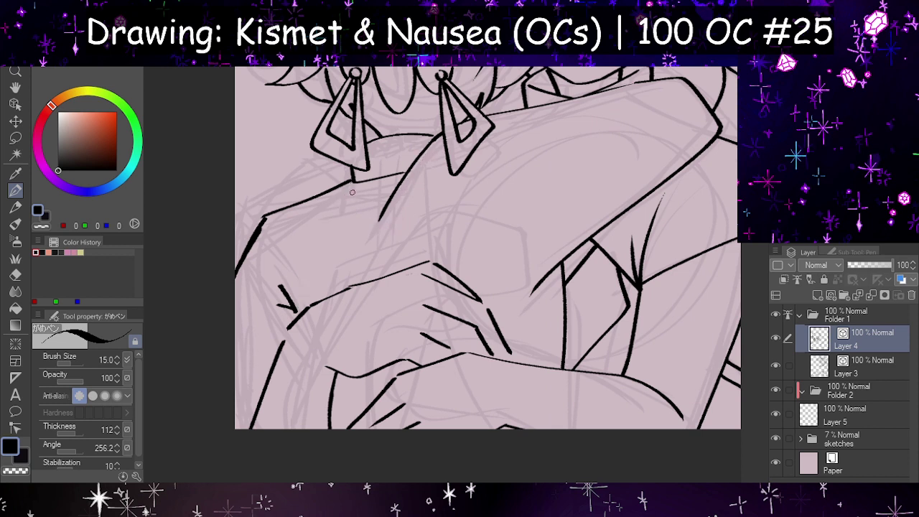
{"action": "left_click_drag", "start_coordinate": [352, 181], "coordinate": [330, 288]}
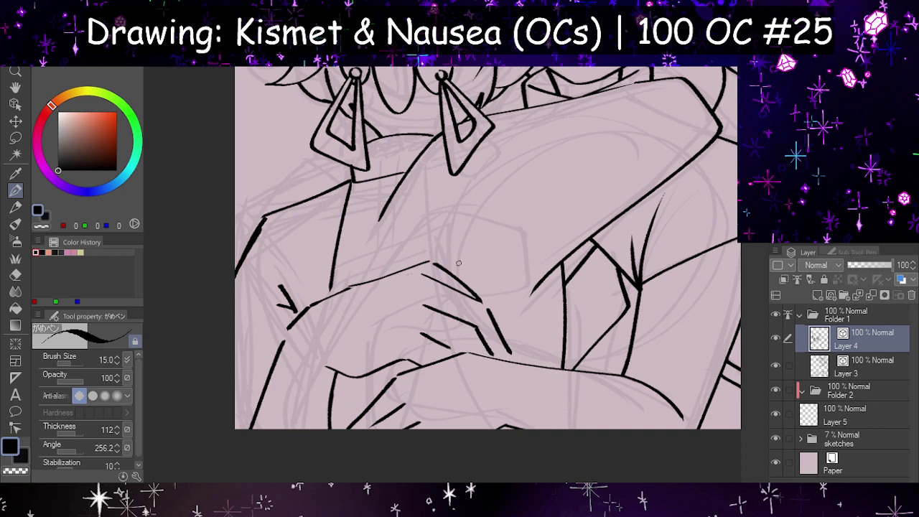
- Ink the bent line from below the raised arm down and across to the fingertips on the back
{"action": "key", "text": "h"}
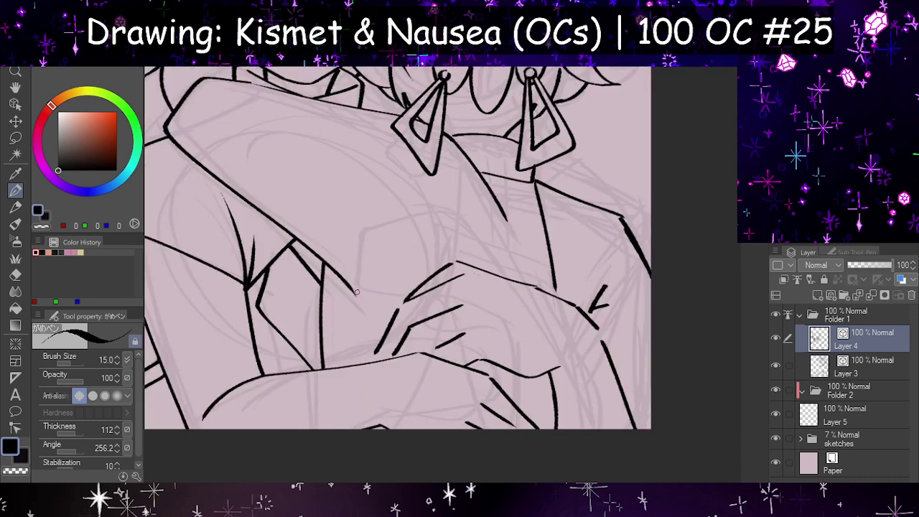
{"action": "mouse_move", "coordinate": [330, 269]}
{"action": "left_mouse_down"}
{"action": "mouse_move", "coordinate": [350, 318]}
{"action": "mouse_move", "coordinate": [465, 201]}
{"action": "left_mouse_up"}
{"action": "key", "text": "h"}
{"action": "key", "text": "ctrl+z"}
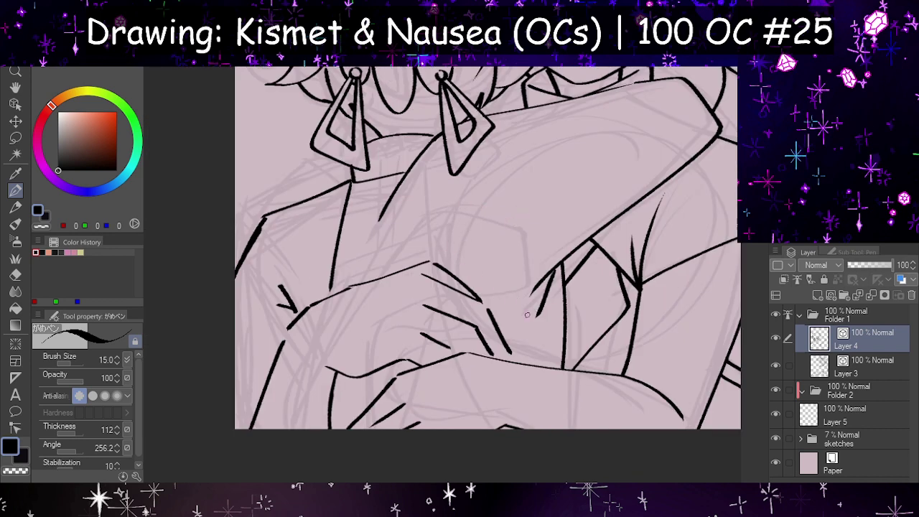
{"action": "left_click_drag", "start_coordinate": [534, 314], "coordinate": [492, 320]}
{"action": "key", "text": "h"}
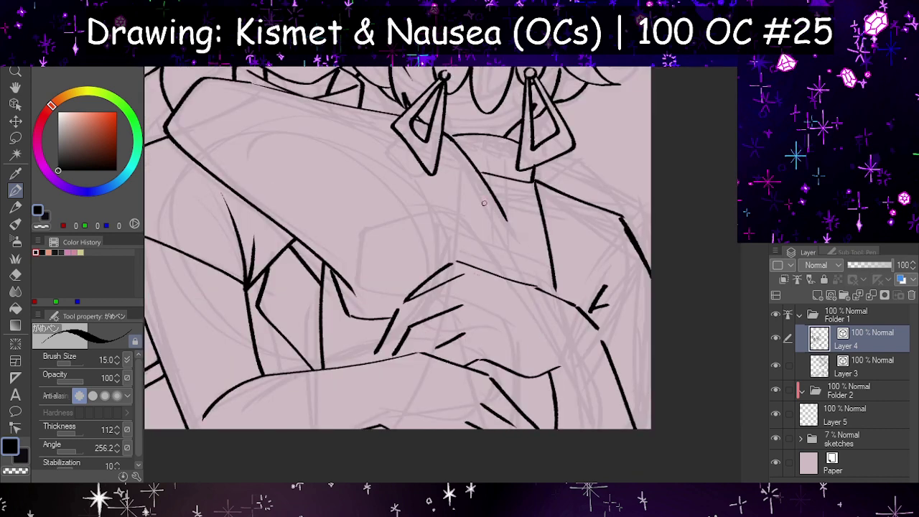
- Try to ink a long curve from the raised arm's shoulder near the earring down to the hand
{"action": "left_click_drag", "start_coordinate": [451, 144], "coordinate": [456, 267]}
{"action": "key", "text": "h"}
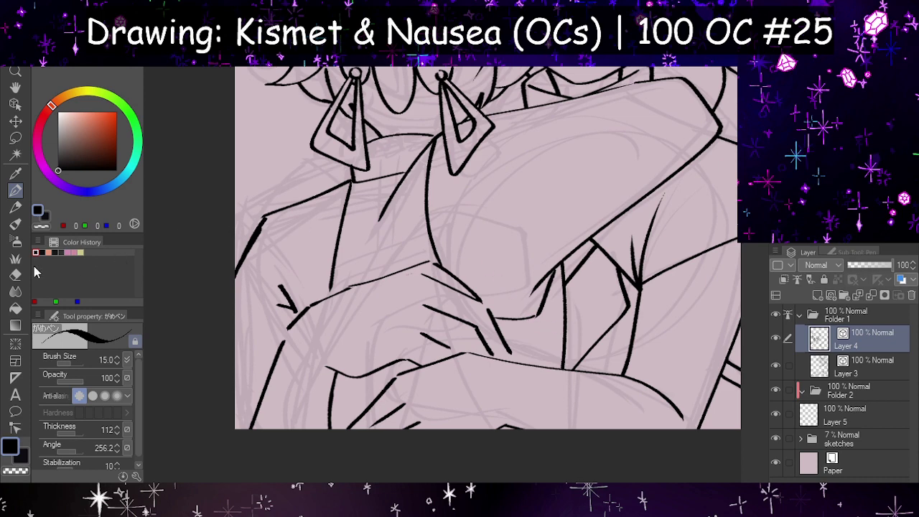
{"action": "left_click_drag", "start_coordinate": [265, 216], "coordinate": [358, 214]}
{"action": "key", "text": "h"}
{"action": "key", "text": "ctrl+z"}
{"action": "key", "text": "h"}
{"action": "key", "text": "ctrl+z"}
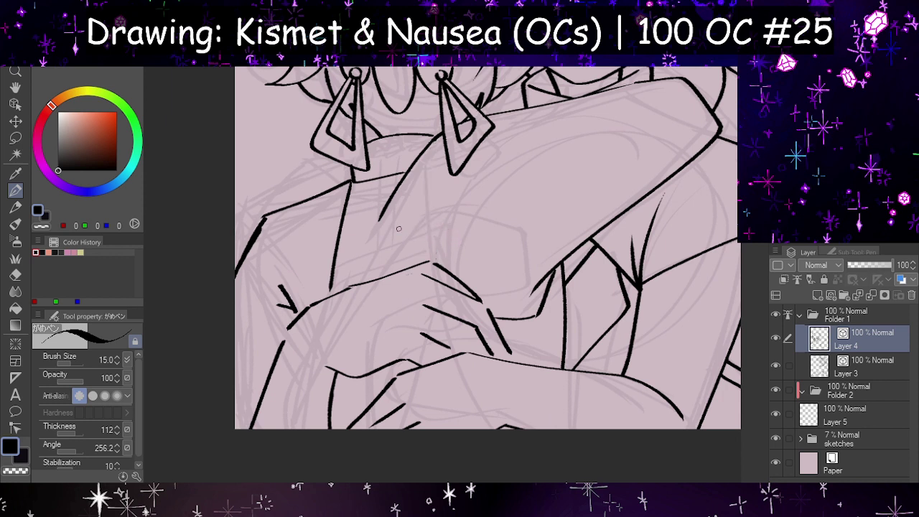
- Ink a curve continuing the raised arm's shoulder line down over the hand and a short curve on the opposite shoulder
{"action": "left_click_drag", "start_coordinate": [381, 221], "coordinate": [411, 244]}
{"action": "key", "text": "h"}
{"action": "key", "text": "ctrl+z"}
{"action": "left_click_drag", "start_coordinate": [514, 228], "coordinate": [509, 310]}
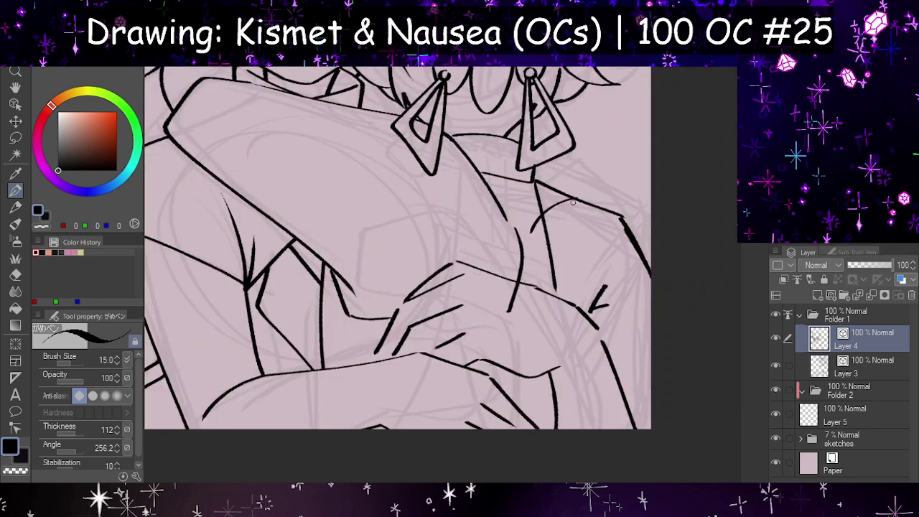
{"action": "key", "text": "h"}
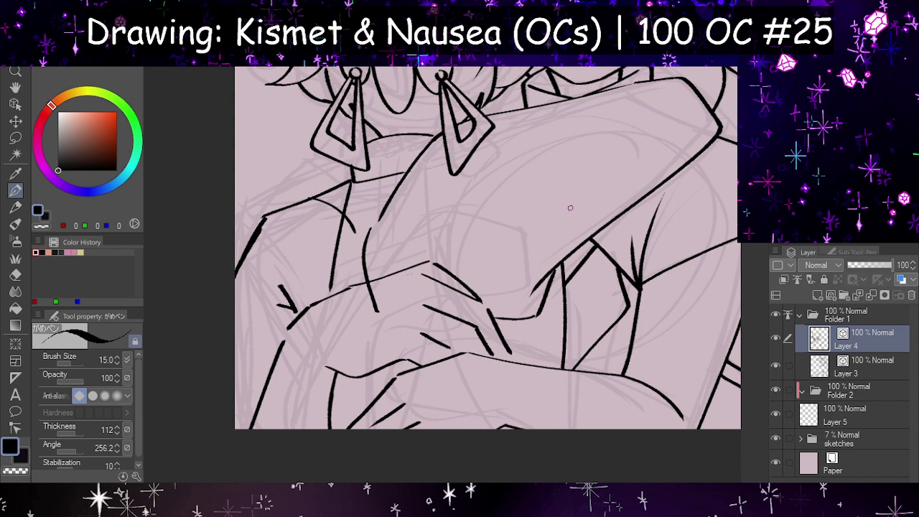
- Undo the recent strokes and ink a curved seam from beneath the earring beside the raised arm down to the hand on the earringed figure's back
{"action": "key", "text": "ctrl+z"}
{"action": "key", "text": "ctrl+z"}
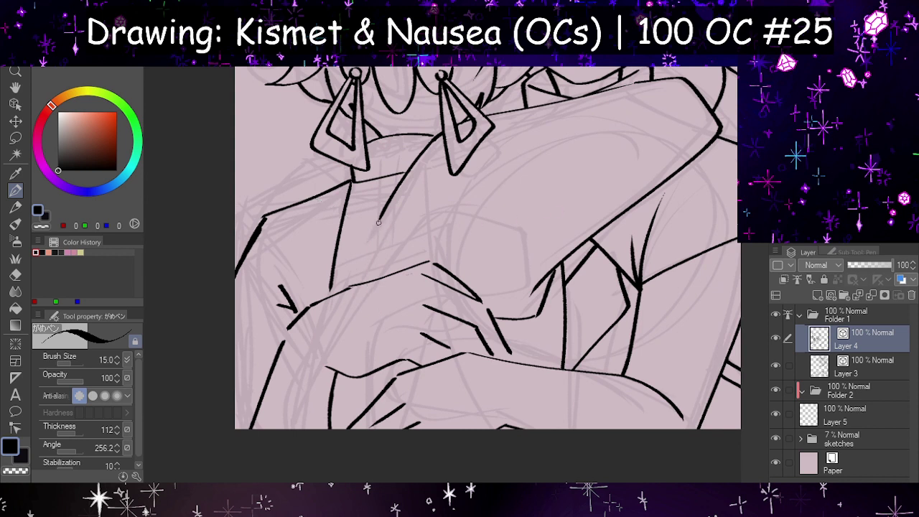
{"action": "left_click_drag", "start_coordinate": [413, 167], "coordinate": [430, 276]}
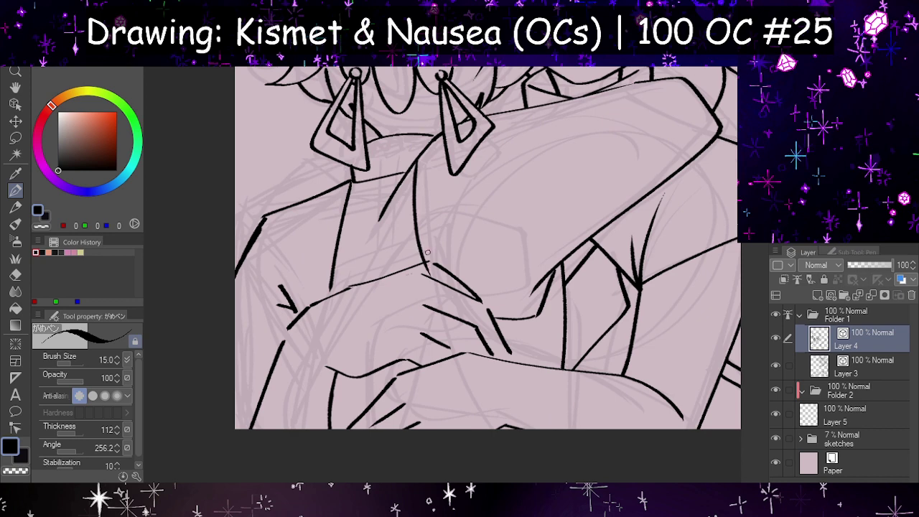
{"action": "key", "text": "ctrl+z"}
{"action": "mouse_move", "coordinate": [433, 142]}
{"action": "left_mouse_down"}
{"action": "mouse_move", "coordinate": [422, 224]}
{"action": "mouse_move", "coordinate": [429, 267]}
{"action": "left_mouse_up"}
{"action": "key", "text": "h"}
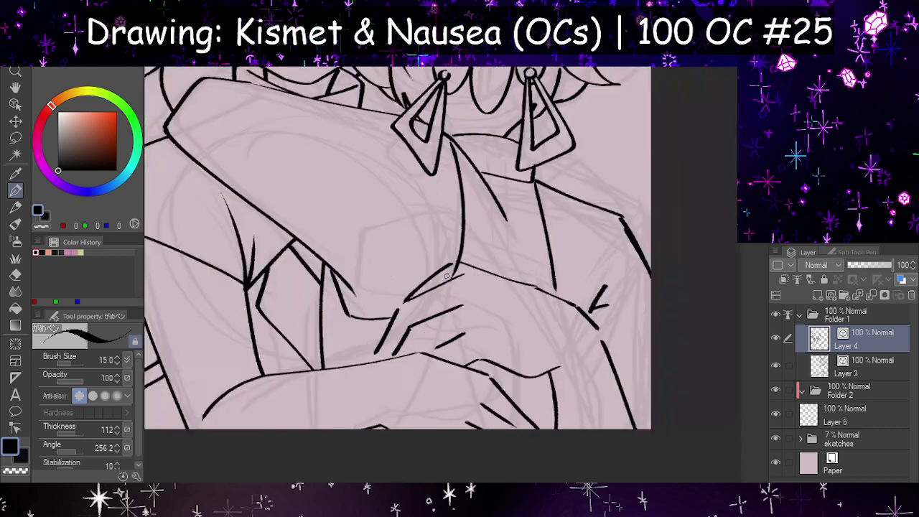
{"action": "key", "text": "h"}
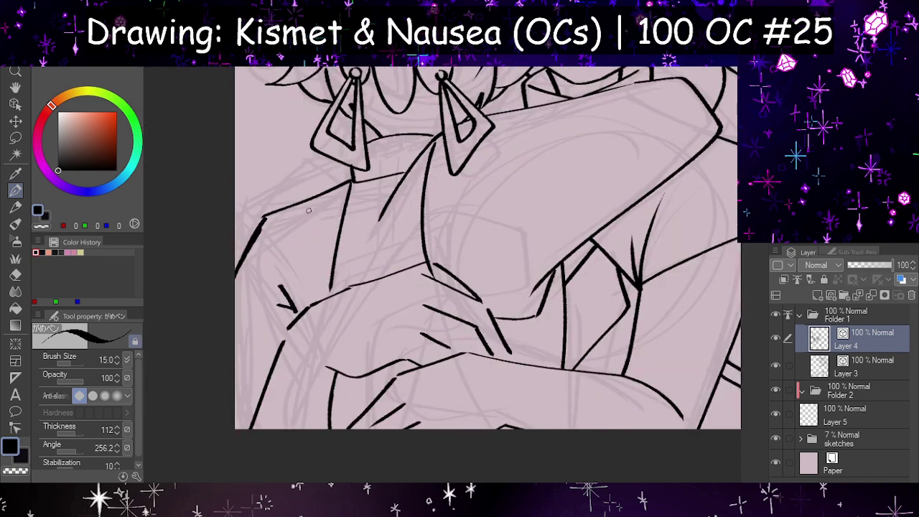
- Ink the opposite curved seam on the earringed figure's back, from the collar's base down to the hugging forearm, redrawing until it fits
{"action": "left_click_drag", "start_coordinate": [308, 209], "coordinate": [306, 297]}
{"action": "key", "text": "ctrl+z"}
{"action": "left_click_drag", "start_coordinate": [342, 186], "coordinate": [294, 321]}
{"action": "key", "text": "ctrl+z"}
{"action": "left_click_drag", "start_coordinate": [346, 181], "coordinate": [304, 325]}
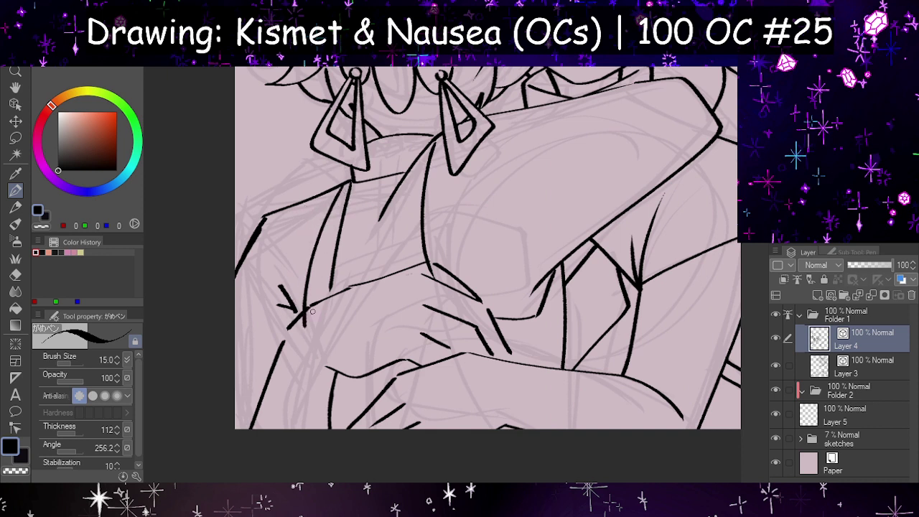
{"action": "key", "text": "ctrl+z"}
{"action": "left_click_drag", "start_coordinate": [347, 182], "coordinate": [295, 320]}
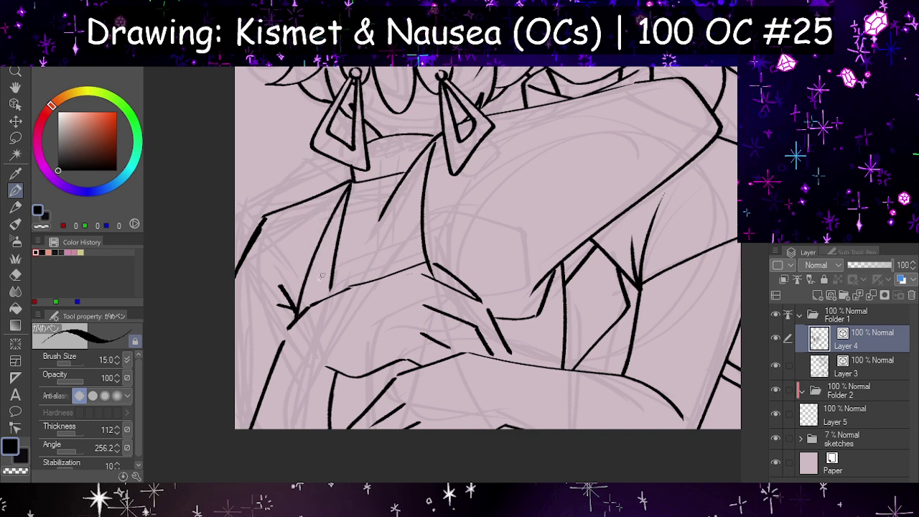
{"action": "key", "text": "ctrl+z"}
{"action": "mouse_move", "coordinate": [344, 186]}
{"action": "left_mouse_down"}
{"action": "mouse_move", "coordinate": [313, 252]}
{"action": "mouse_move", "coordinate": [302, 313]}
{"action": "left_mouse_up"}
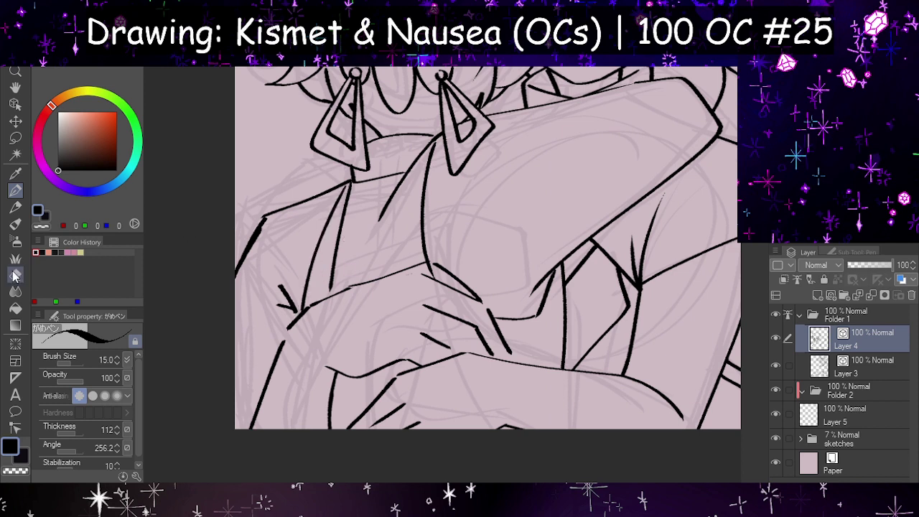
- Erase the old straight seam beside the new curved one and the seam's overshoot at the hand with the Hard vector eraser
{"action": "left_click", "coordinate": [15, 275]}
{"action": "left_click", "coordinate": [47, 432]}
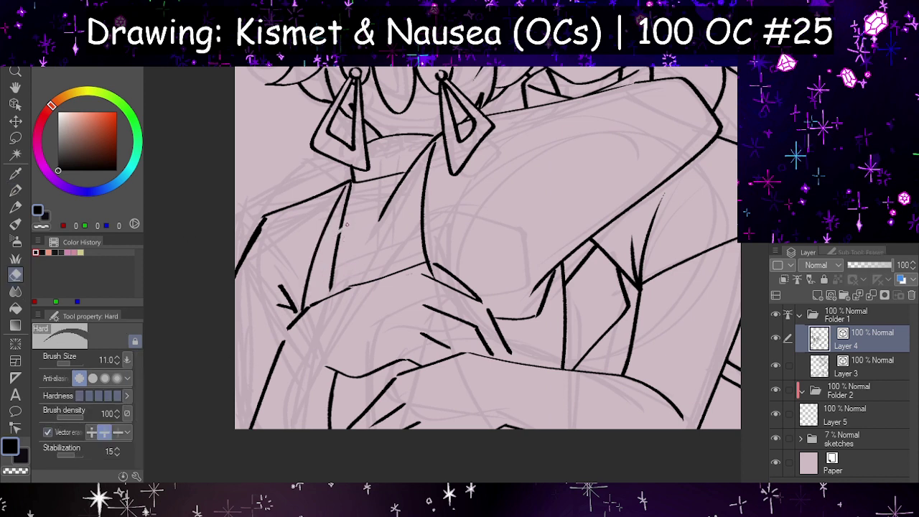
{"action": "left_click", "coordinate": [347, 224]}
{"action": "left_click", "coordinate": [427, 272]}
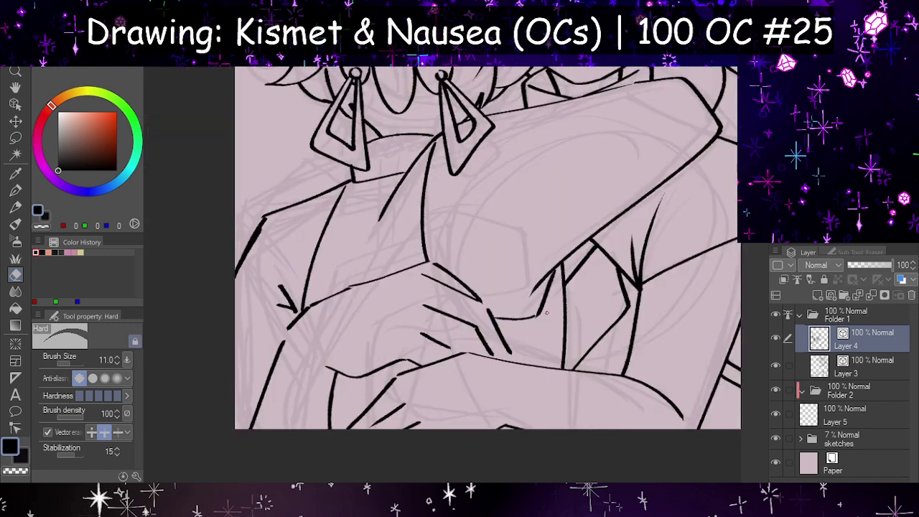
- Ink short paired spine marks with the pen on the collar and down the middle of the earringed figure's back
{"action": "left_click", "coordinate": [15, 190]}
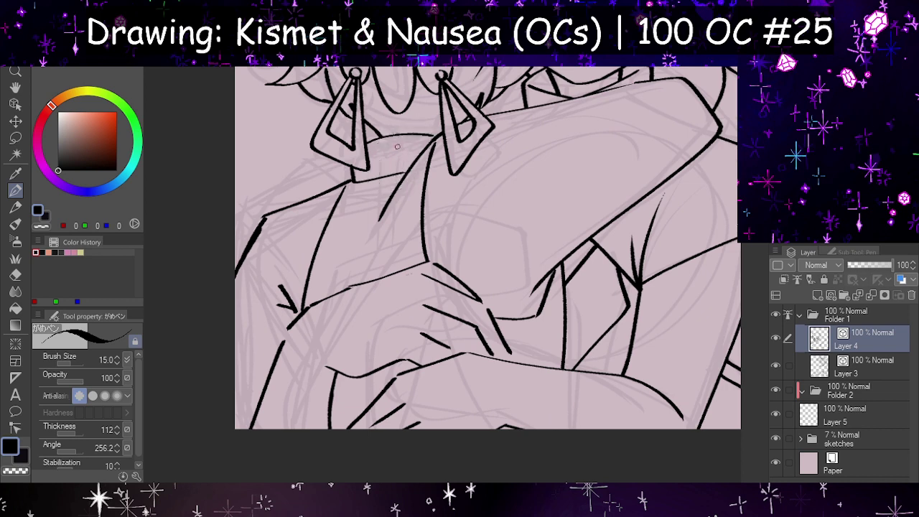
{"action": "key", "text": "h"}
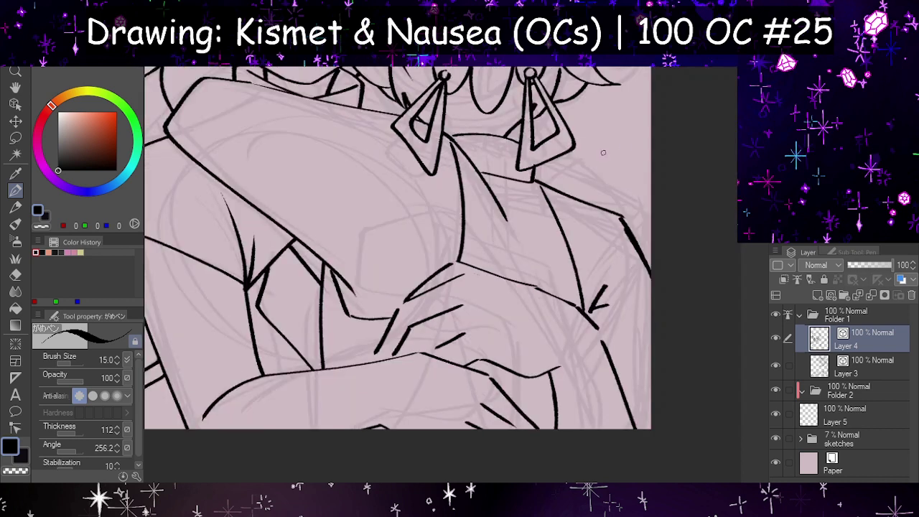
{"action": "left_click_drag", "start_coordinate": [491, 142], "coordinate": [501, 178]}
{"action": "key", "text": "h"}
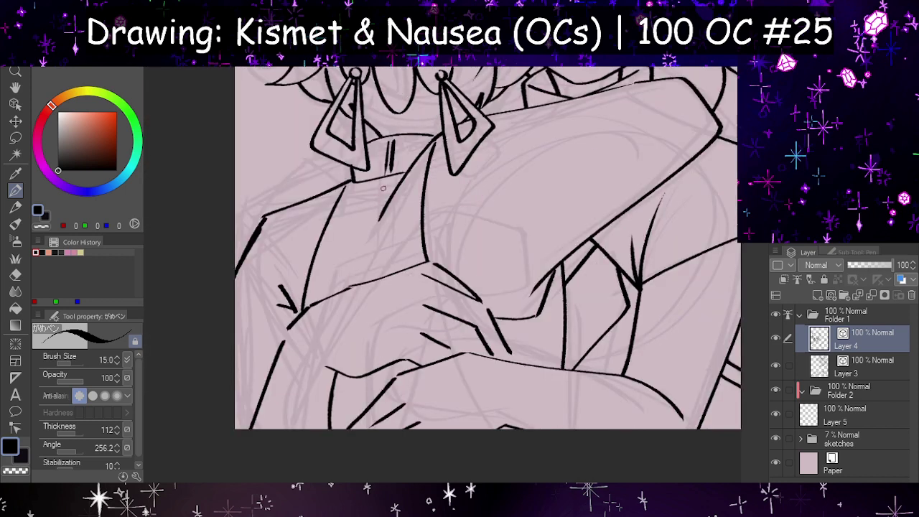
{"action": "mouse_move", "coordinate": [385, 180]}
{"action": "left_mouse_down"}
{"action": "mouse_move", "coordinate": [374, 224]}
{"action": "mouse_move", "coordinate": [373, 216]}
{"action": "mouse_move", "coordinate": [374, 280]}
{"action": "left_mouse_up"}
{"action": "left_click_drag", "start_coordinate": [373, 237], "coordinate": [371, 281]}
{"action": "key", "text": "ctrl+z"}
{"action": "key", "text": "ctrl+z"}
{"action": "left_click_drag", "start_coordinate": [378, 230], "coordinate": [373, 275]}
{"action": "key", "text": "h"}
{"action": "key", "text": "h"}
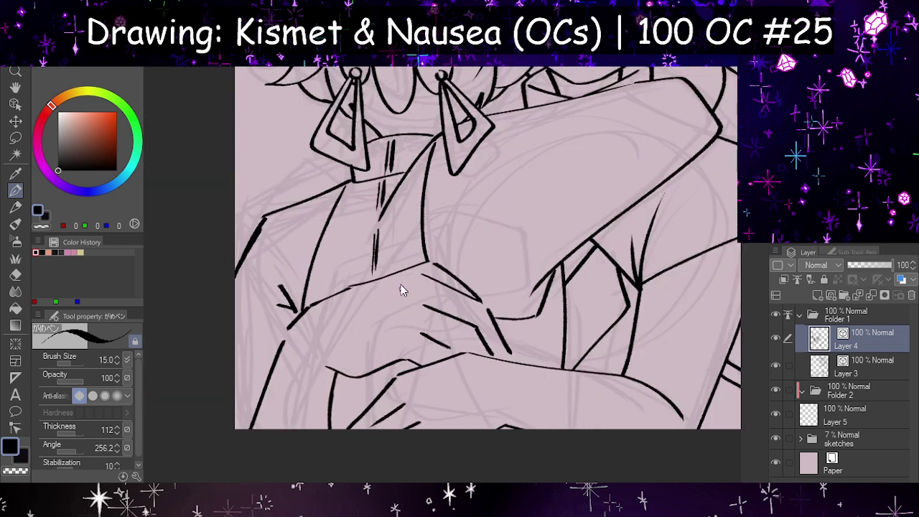
- Undo the marks down the back and redraw them at a slant, adding a small pair below the hugging hand
{"action": "key", "text": "ctrl+z"}
{"action": "key", "text": "ctrl+z"}
{"action": "key", "text": "ctrl+z"}
{"action": "left_click_drag", "start_coordinate": [385, 184], "coordinate": [351, 267]}
{"action": "left_click_drag", "start_coordinate": [364, 234], "coordinate": [358, 274]}
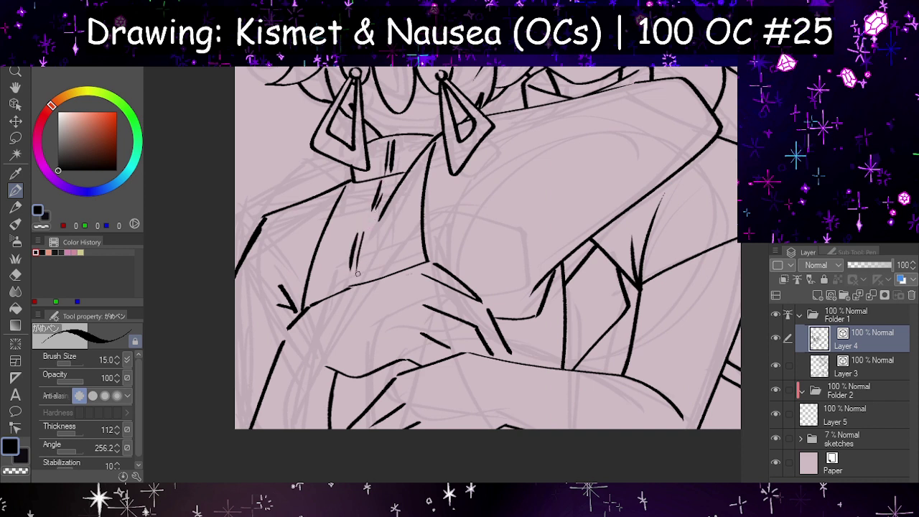
{"action": "left_click_drag", "start_coordinate": [364, 381], "coordinate": [374, 395]}
{"action": "key", "text": "ctrl+z"}
{"action": "key", "text": "ctrl+z"}
{"action": "key", "text": "h"}
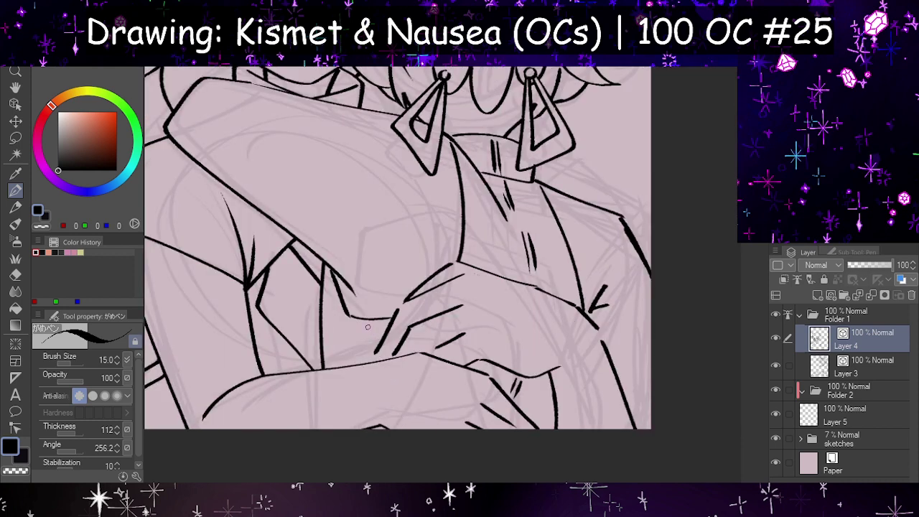
- Ink a thin vertical line from the sleeve's lower corner down to the hugging forearm and erase the part crossing the forearm
{"action": "left_click_drag", "start_coordinate": [349, 320], "coordinate": [346, 359]}
{"action": "key", "text": "ctrl+z"}
{"action": "left_click_drag", "start_coordinate": [352, 393], "coordinate": [350, 328]}
{"action": "key", "text": "ctrl+z"}
{"action": "left_click_drag", "start_coordinate": [344, 389], "coordinate": [345, 341]}
{"action": "left_click_drag", "start_coordinate": [350, 293], "coordinate": [344, 345]}
{"action": "key", "text": "ctrl+z"}
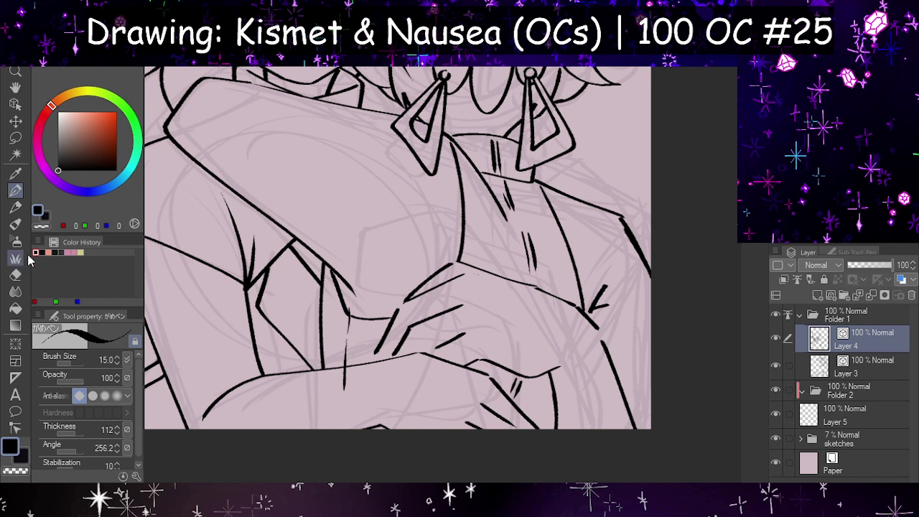
{"action": "left_click", "coordinate": [15, 274]}
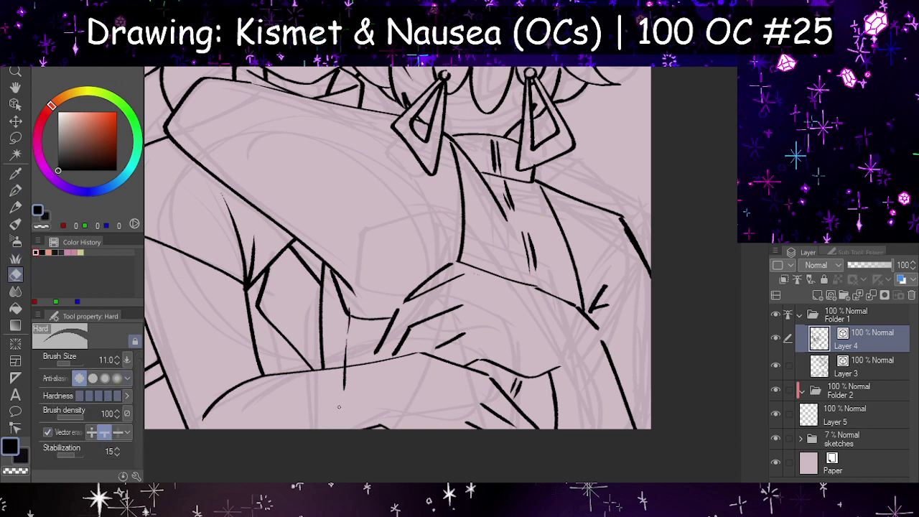
{"action": "left_click_drag", "start_coordinate": [354, 383], "coordinate": [345, 365]}
{"action": "left_click_drag", "start_coordinate": [349, 293], "coordinate": [376, 315]}
{"action": "key", "text": "ctrl+z"}
- Erase the short spine marks from the back, the collar and below the hand
{"action": "left_click_drag", "start_coordinate": [531, 253], "coordinate": [535, 236]}
{"action": "mouse_move", "coordinate": [506, 208]}
{"action": "left_mouse_down"}
{"action": "mouse_move", "coordinate": [511, 181]}
{"action": "mouse_move", "coordinate": [494, 142]}
{"action": "left_mouse_up"}
{"action": "mouse_move", "coordinate": [526, 388]}
{"action": "left_mouse_down"}
{"action": "mouse_move", "coordinate": [510, 384]}
{"action": "mouse_move", "coordinate": [518, 392]}
{"action": "left_mouse_up"}
{"action": "key", "text": "h"}
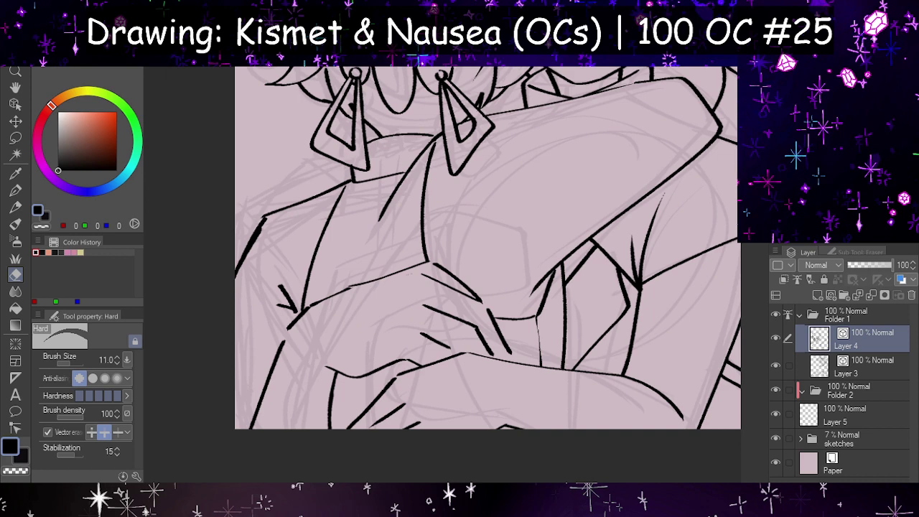
- Try to ink a curved fold from below the earring across the raised arm toward its lower edge
{"action": "scroll", "coordinate": [393, 328], "scroll_direction": "down", "scroll_amount": 5}
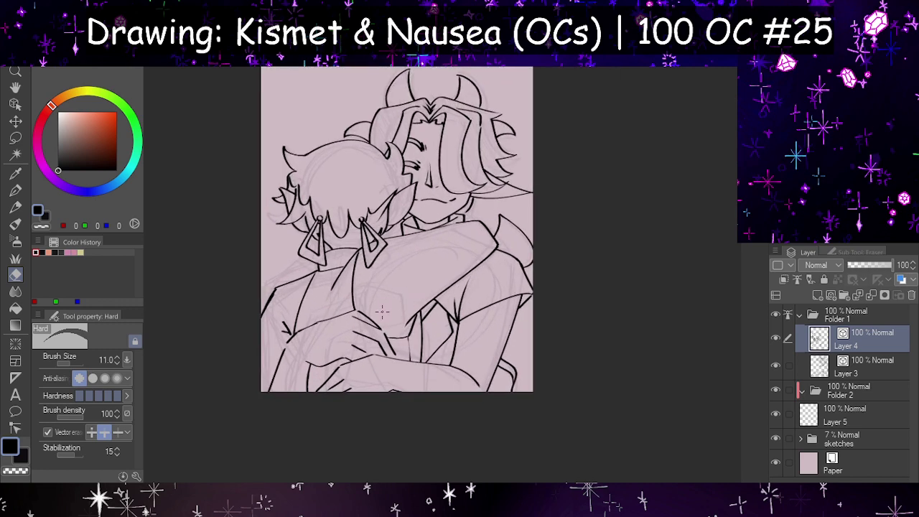
{"action": "scroll", "coordinate": [382, 312], "scroll_direction": "up", "scroll_amount": 3}
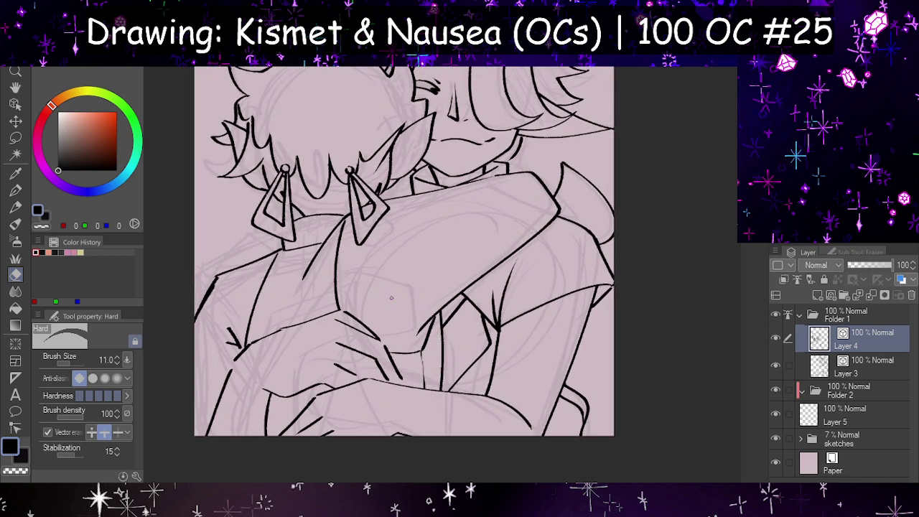
{"action": "key", "text": "p"}
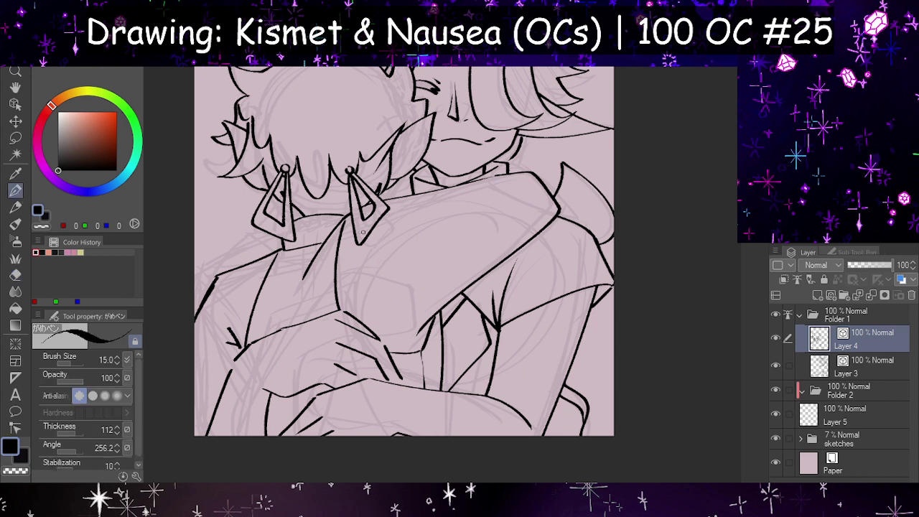
{"action": "mouse_move", "coordinate": [346, 227]}
{"action": "left_mouse_down"}
{"action": "mouse_move", "coordinate": [378, 300]}
{"action": "mouse_move", "coordinate": [405, 327]}
{"action": "left_mouse_up"}
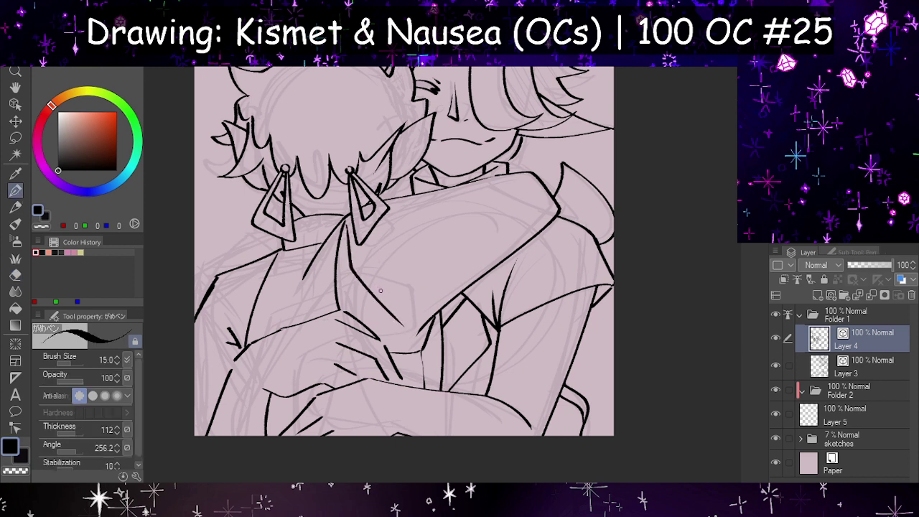
{"action": "key", "text": "ctrl+z"}
{"action": "left_click_drag", "start_coordinate": [344, 228], "coordinate": [410, 334]}
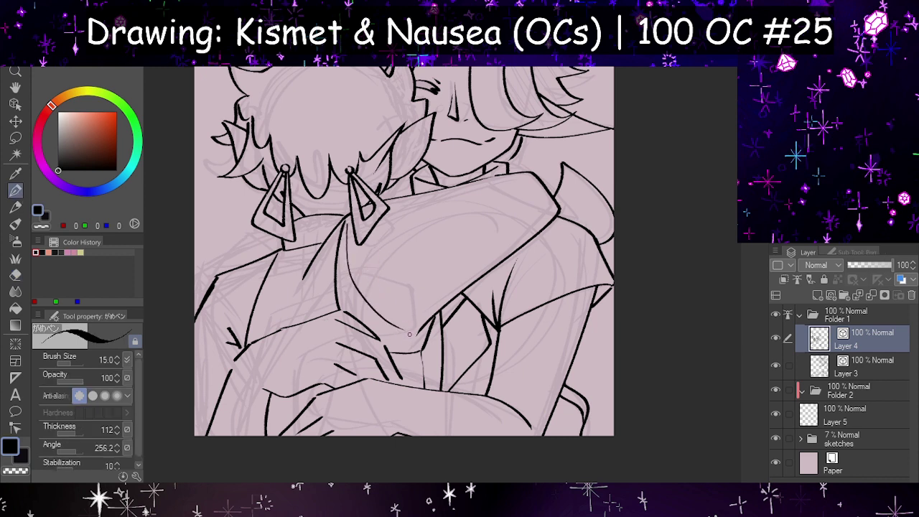
{"action": "key", "text": "h"}
{"action": "key", "text": "ctrl+z"}
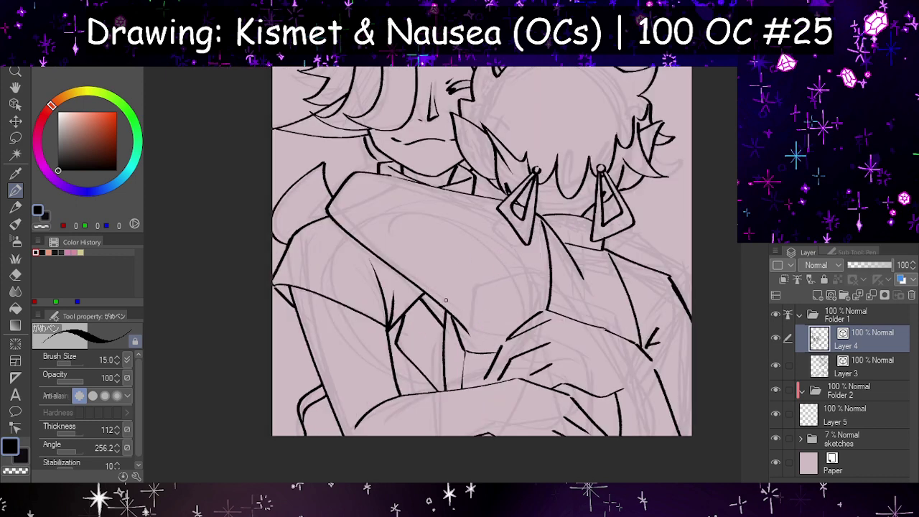
- Try to ink a large rounded curve over the upper part of the raised arm
{"action": "mouse_move", "coordinate": [445, 300]}
{"action": "left_mouse_down"}
{"action": "mouse_move", "coordinate": [516, 242]}
{"action": "mouse_move", "coordinate": [569, 257]}
{"action": "mouse_move", "coordinate": [563, 250]}
{"action": "mouse_move", "coordinate": [482, 331]}
{"action": "mouse_move", "coordinate": [457, 294]}
{"action": "mouse_move", "coordinate": [468, 332]}
{"action": "left_mouse_up"}
{"action": "key", "text": "h"}
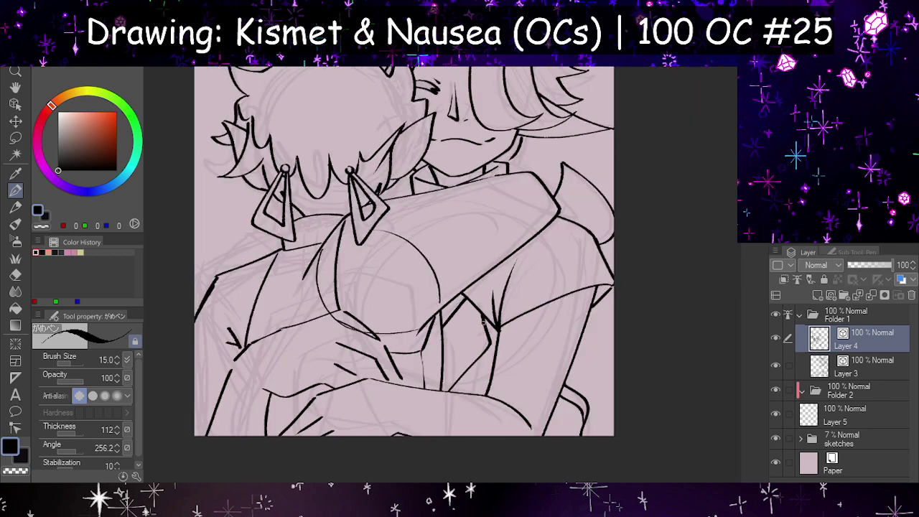
{"action": "key", "text": "h"}
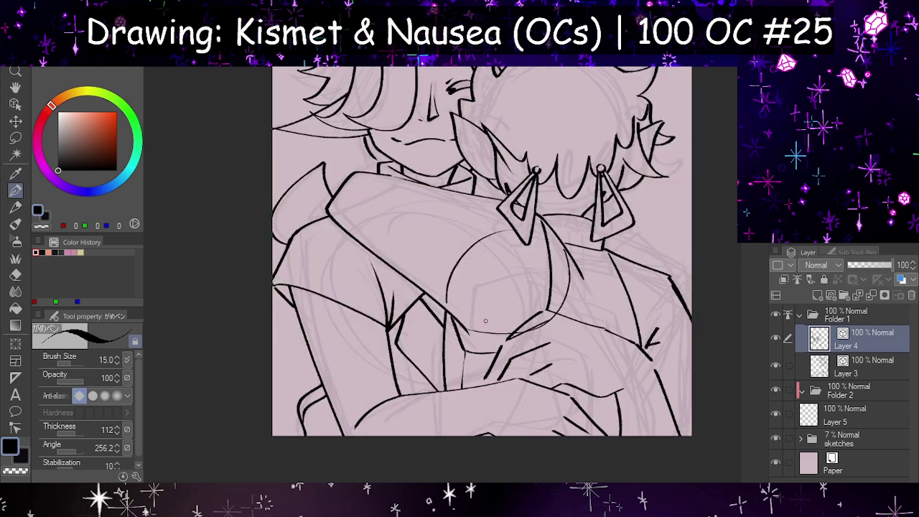
{"action": "key", "text": "ctrl+z"}
{"action": "key", "text": "h"}
{"action": "key", "text": "ctrl+z"}
- Ink thin fold lines on the earringed figure, one below the outer shoulder corner and one from the seam's top down the raised arm
{"action": "left_click_drag", "start_coordinate": [216, 280], "coordinate": [237, 328]}
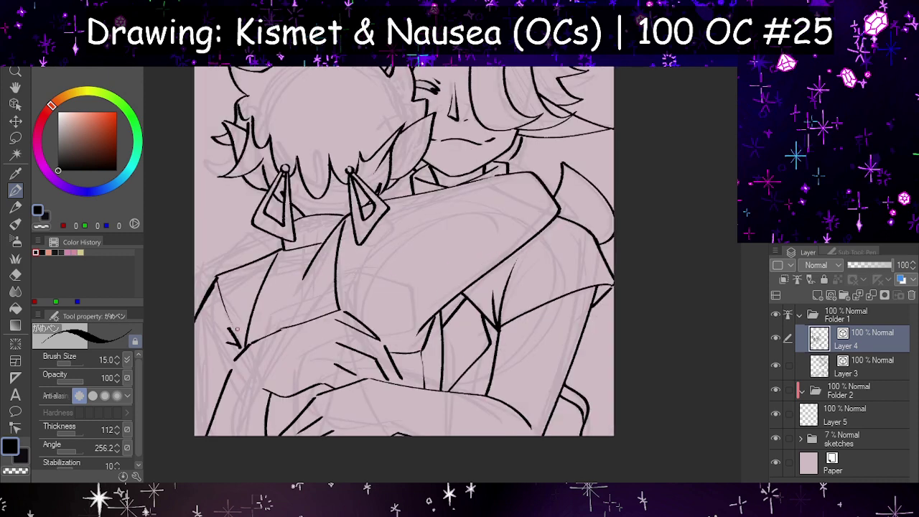
{"action": "key", "text": "h"}
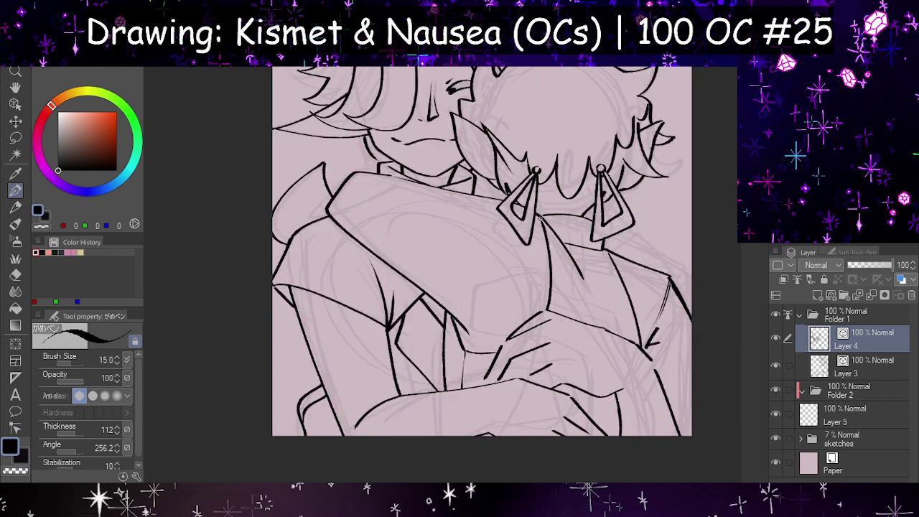
{"action": "left_click_drag", "start_coordinate": [540, 216], "coordinate": [495, 324]}
{"action": "key", "text": "h"}
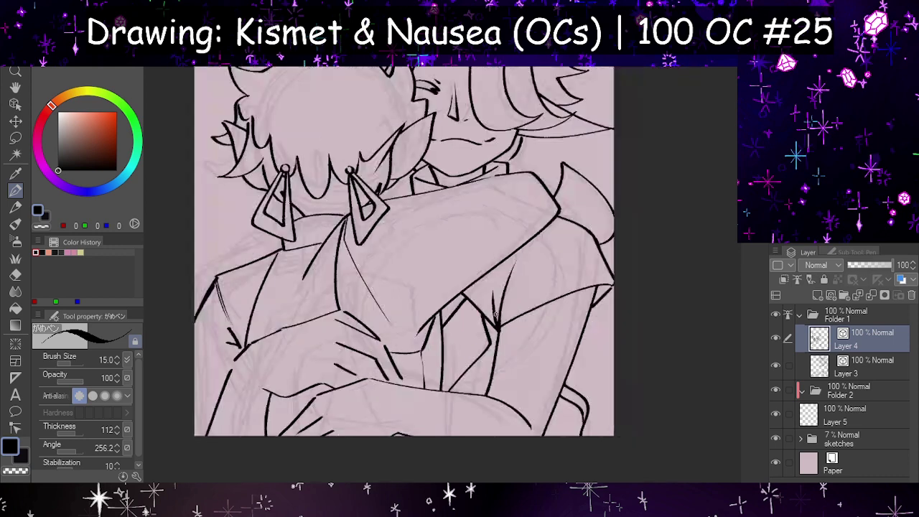
{"action": "left_click_drag", "start_coordinate": [342, 228], "coordinate": [378, 307]}
{"action": "key", "text": "ctrl+z"}
{"action": "left_click_drag", "start_coordinate": [340, 248], "coordinate": [385, 320]}
{"action": "scroll", "coordinate": [426, 357], "scroll_direction": "down", "scroll_amount": 3}
{"action": "key", "text": "h"}
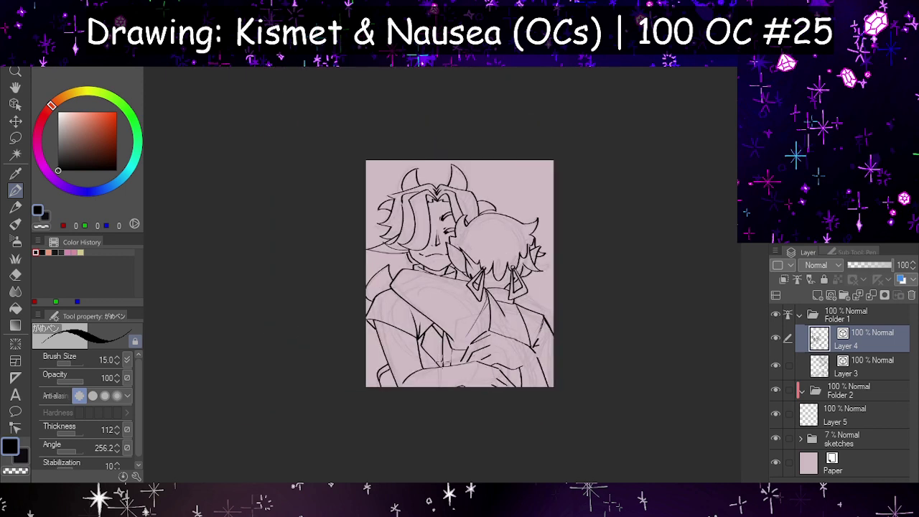
{"action": "key", "text": "h"}
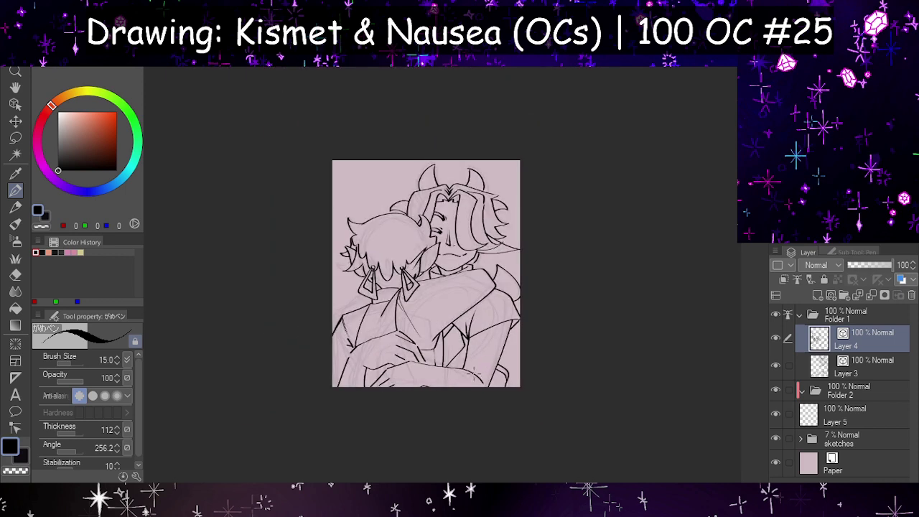
- Ink the inner contour lines of the horned figure's pointed ear
{"action": "scroll", "coordinate": [467, 374], "scroll_direction": "up", "scroll_amount": 1}
{"action": "scroll", "coordinate": [413, 275], "scroll_direction": "up", "scroll_amount": 3}
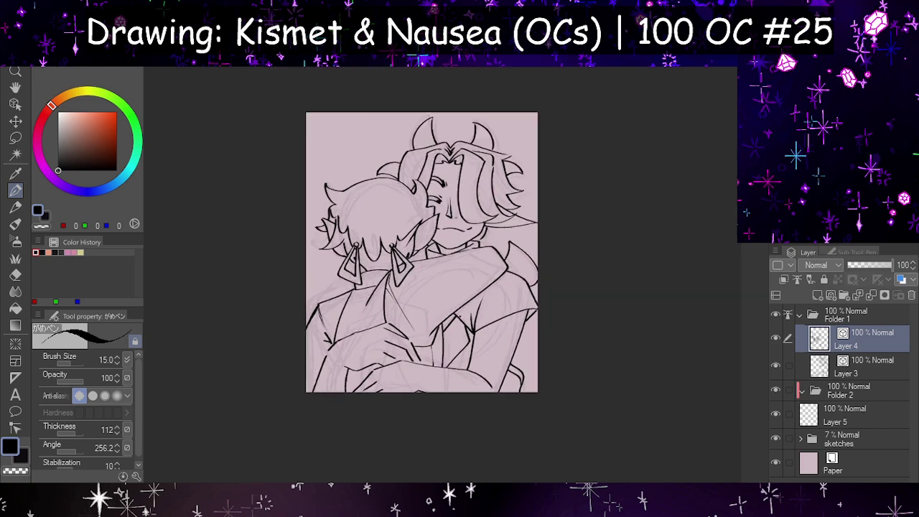
{"action": "scroll", "coordinate": [590, 213], "scroll_direction": "up", "scroll_amount": 4}
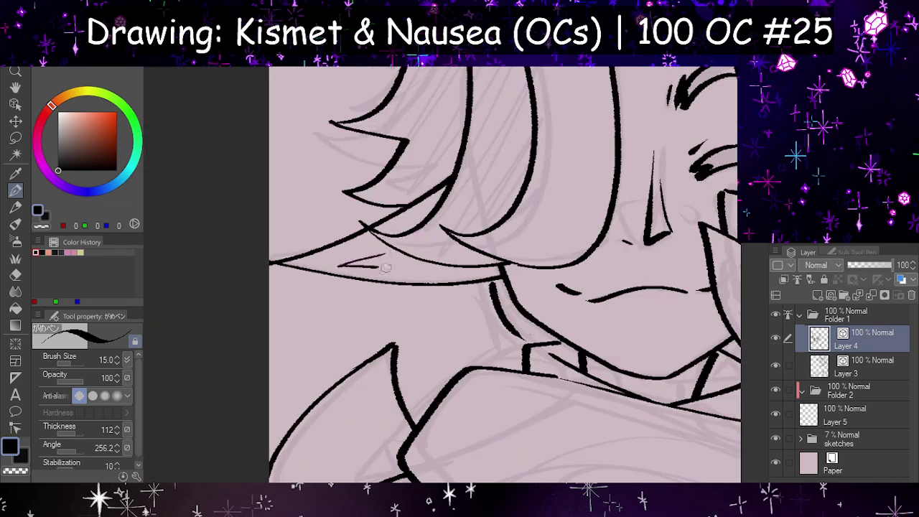
{"action": "key", "text": "h"}
{"action": "left_click_drag", "start_coordinate": [483, 241], "coordinate": [561, 259]}
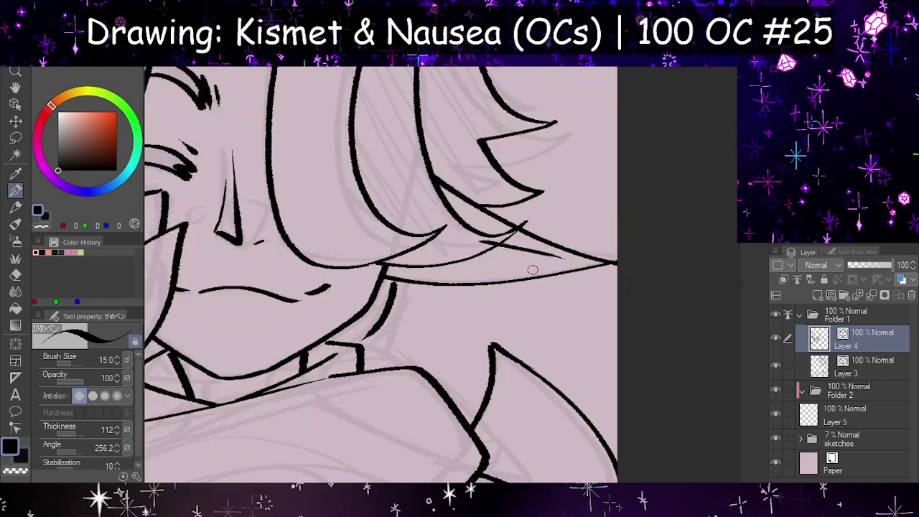
{"action": "mouse_move", "coordinate": [411, 251]}
{"action": "left_mouse_down"}
{"action": "mouse_move", "coordinate": [452, 273]}
{"action": "mouse_move", "coordinate": [567, 268]}
{"action": "left_mouse_up"}
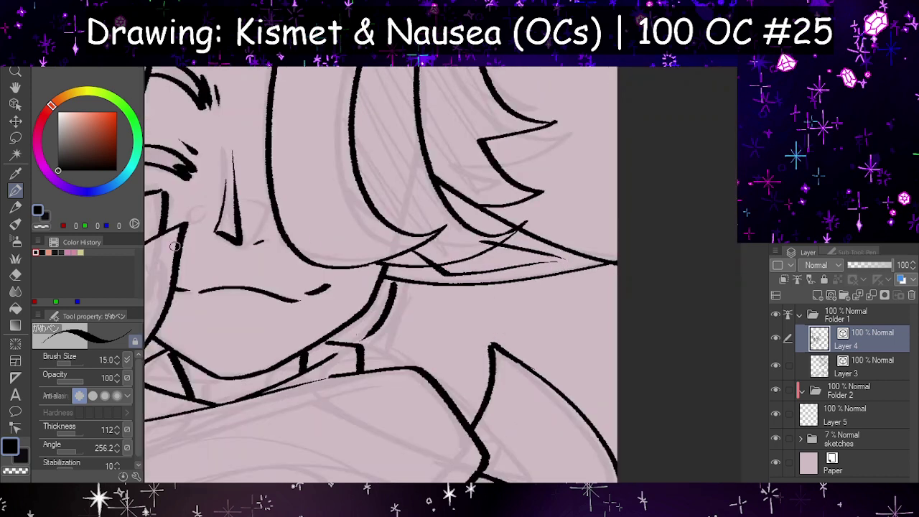
- Undo the horned figure's inner ear lines and re-ink the upper inner contour of the pointed ear on Layer 3
{"action": "left_click", "coordinate": [15, 274]}
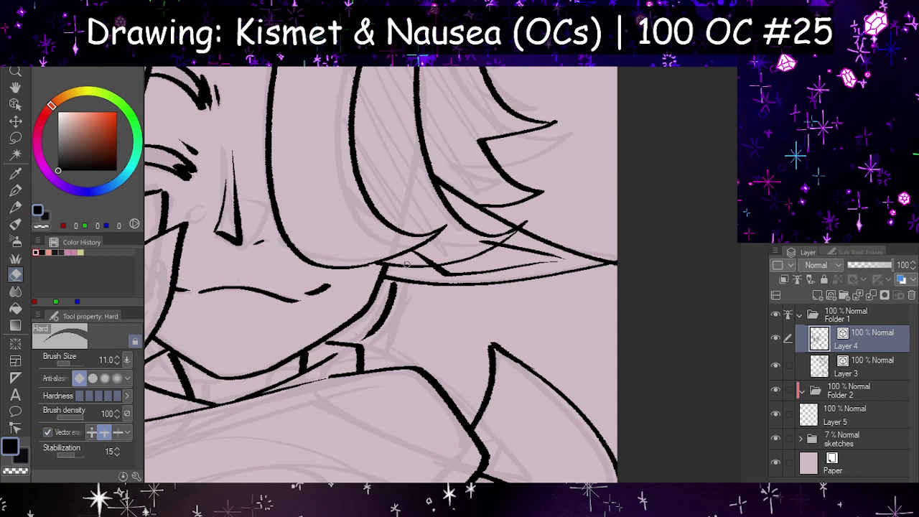
{"action": "key", "text": "ctrl+z"}
{"action": "key", "text": "ctrl+z"}
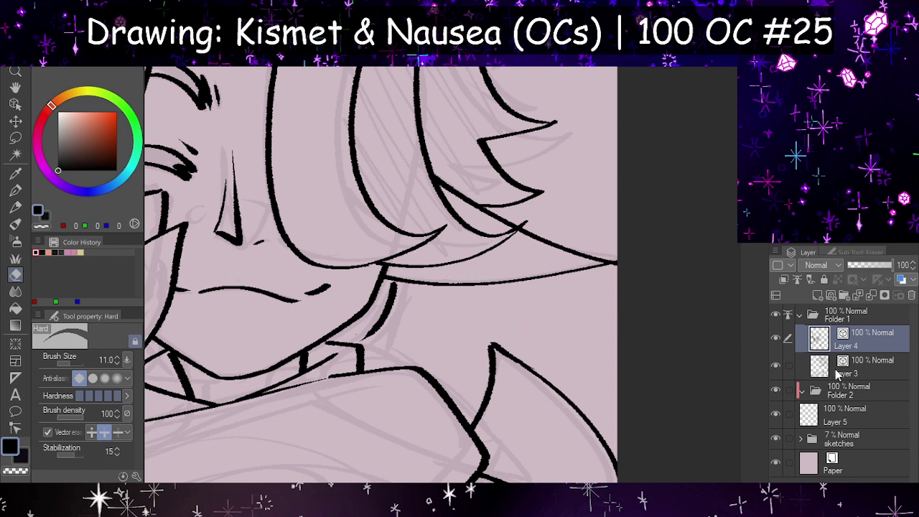
{"action": "left_click", "coordinate": [840, 370]}
{"action": "left_click", "coordinate": [15, 190]}
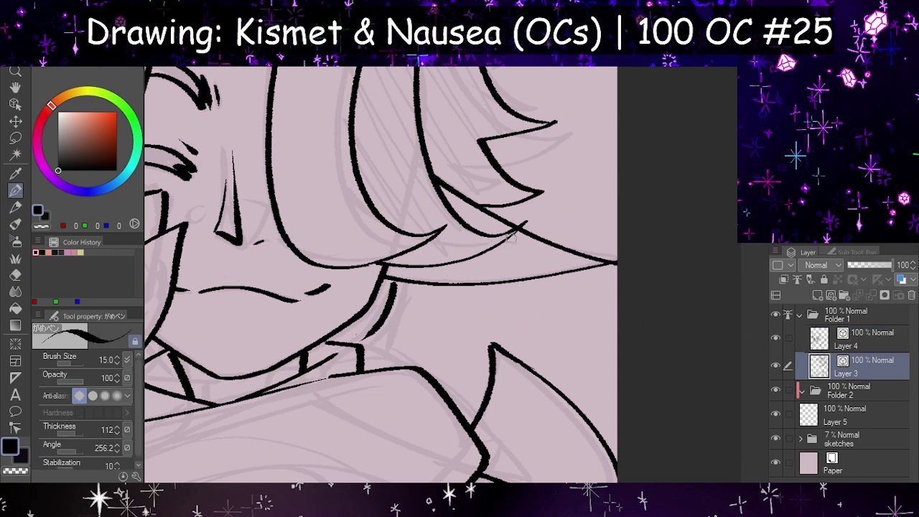
{"action": "left_click_drag", "start_coordinate": [448, 223], "coordinate": [519, 236]}
{"action": "left_click_drag", "start_coordinate": [499, 239], "coordinate": [564, 260]}
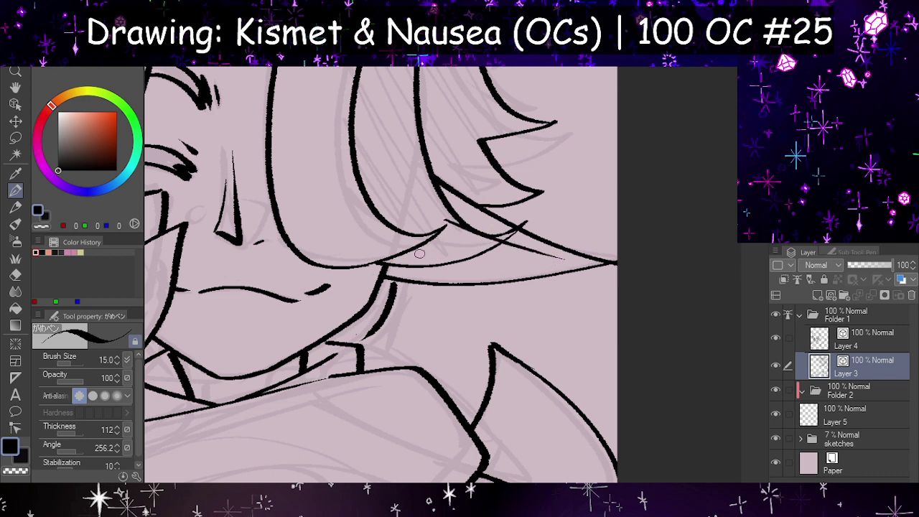
- Ink the angled lower inner contour of the pointed ear, running from beneath the hair toward the upper line's outer end
{"action": "left_click_drag", "start_coordinate": [420, 253], "coordinate": [562, 266]}
{"action": "key", "text": "ctrl+z"}
{"action": "mouse_move", "coordinate": [431, 254]}
{"action": "left_mouse_down"}
{"action": "mouse_move", "coordinate": [473, 270]}
{"action": "mouse_move", "coordinate": [585, 264]}
{"action": "left_mouse_up"}
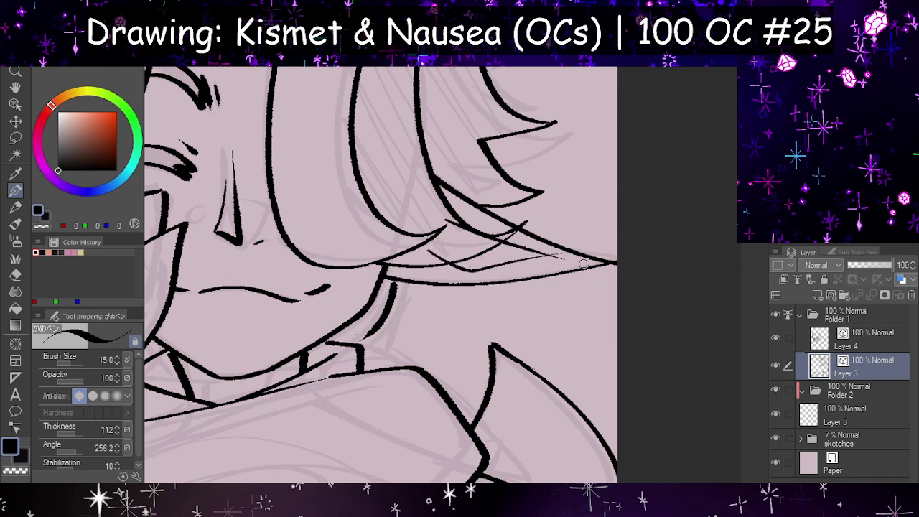
{"action": "key", "text": "ctrl+z"}
{"action": "mouse_move", "coordinate": [429, 253]}
{"action": "left_mouse_down"}
{"action": "mouse_move", "coordinate": [470, 273]}
{"action": "mouse_move", "coordinate": [572, 269]}
{"action": "left_mouse_up"}
{"action": "key", "text": "h"}
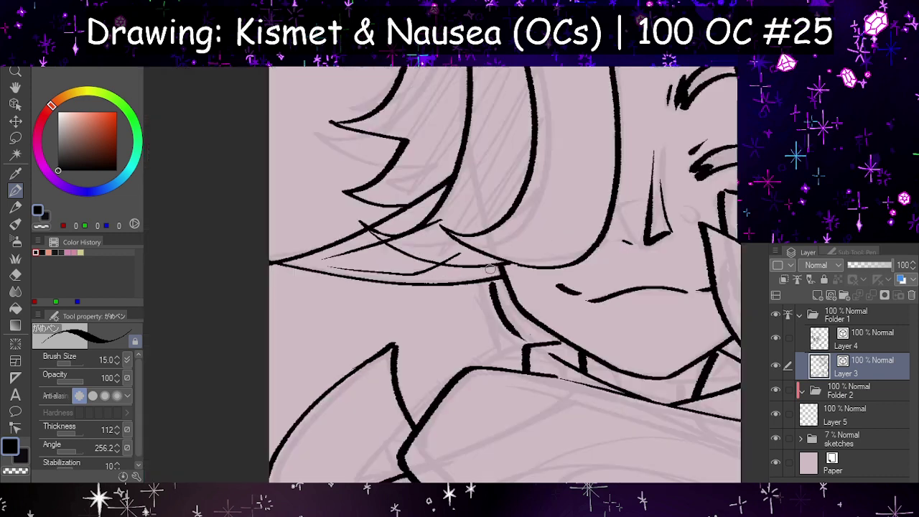
{"action": "key", "text": "ctrl+z"}
{"action": "mouse_move", "coordinate": [323, 259]}
{"action": "left_mouse_down"}
{"action": "mouse_move", "coordinate": [369, 265]}
{"action": "mouse_move", "coordinate": [491, 258]}
{"action": "left_mouse_up"}
{"action": "key", "text": "ctrl+z"}
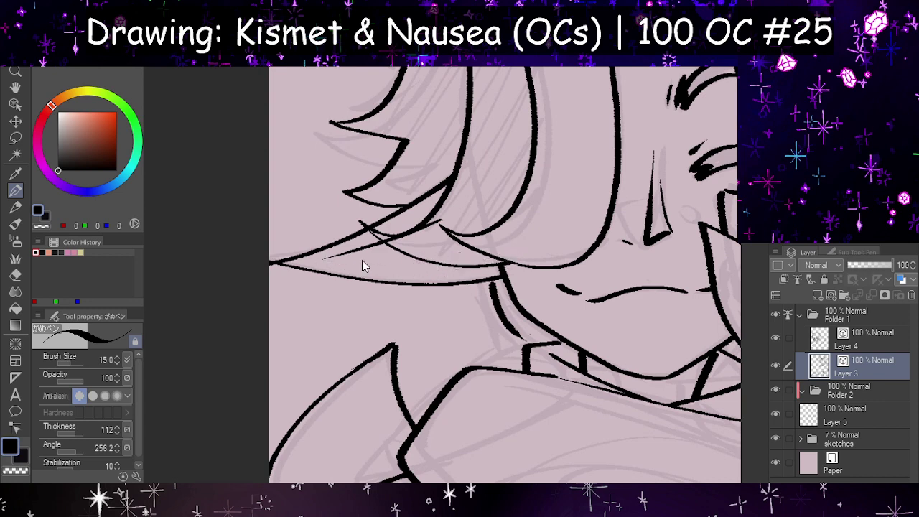
{"action": "left_click_drag", "start_coordinate": [324, 259], "coordinate": [497, 265]}
{"action": "key", "text": "h"}
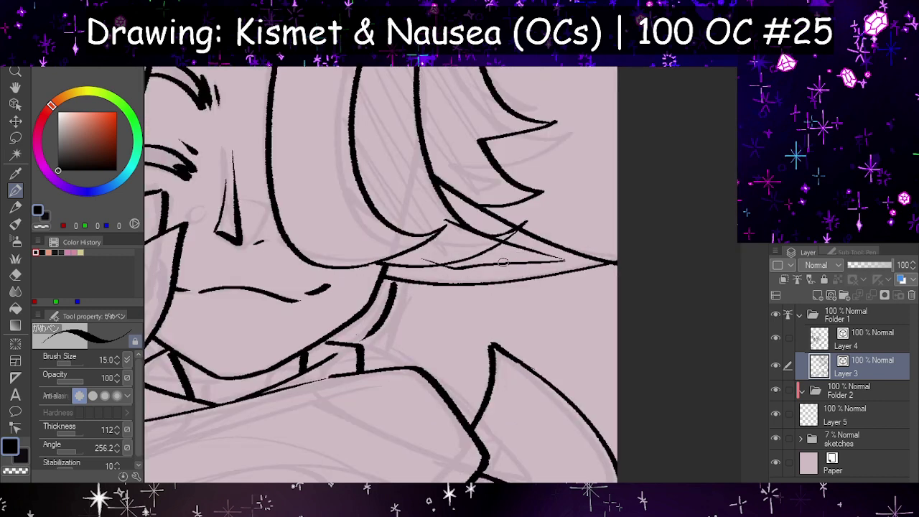
{"action": "key", "text": "ctrl+z"}
{"action": "mouse_move", "coordinate": [415, 253]}
{"action": "left_mouse_down"}
{"action": "mouse_move", "coordinate": [452, 271]}
{"action": "mouse_move", "coordinate": [565, 259]}
{"action": "left_mouse_up"}
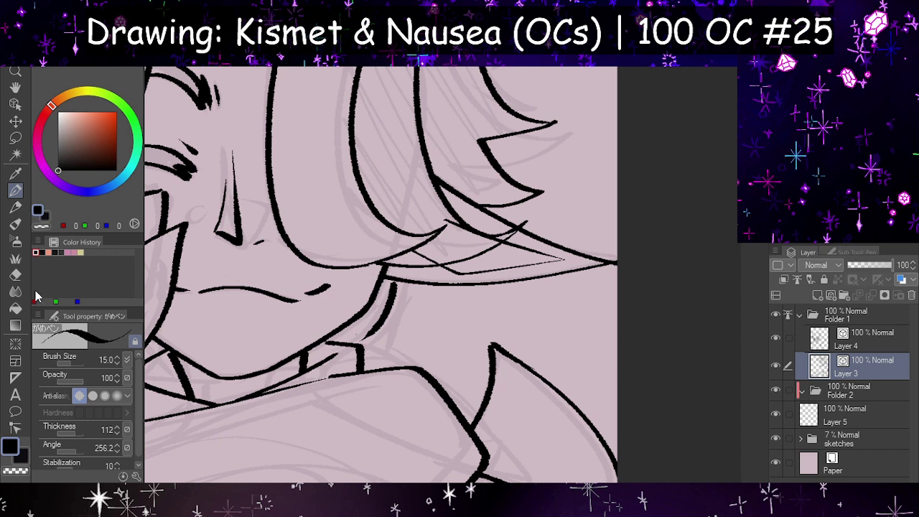
- Erase the inner ear line's overlap with the hair strand using the Hard eraser, and turn off vector erasing
{"action": "left_click", "coordinate": [15, 274]}
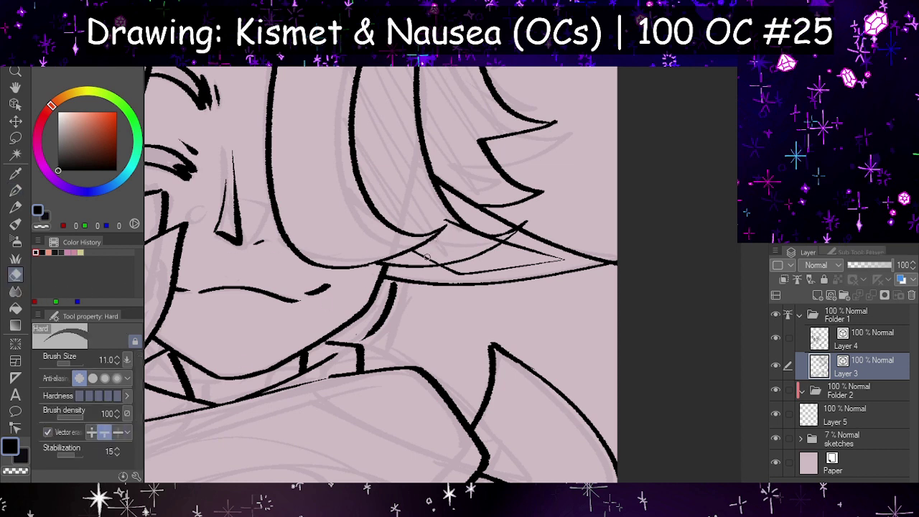
{"action": "left_click_drag", "start_coordinate": [441, 212], "coordinate": [480, 236]}
{"action": "left_click", "coordinate": [47, 432]}
- Examine the overall line art at several zoom levels, comparing the normal and mirrored views
{"action": "scroll", "coordinate": [482, 265], "scroll_direction": "down", "scroll_amount": 8}
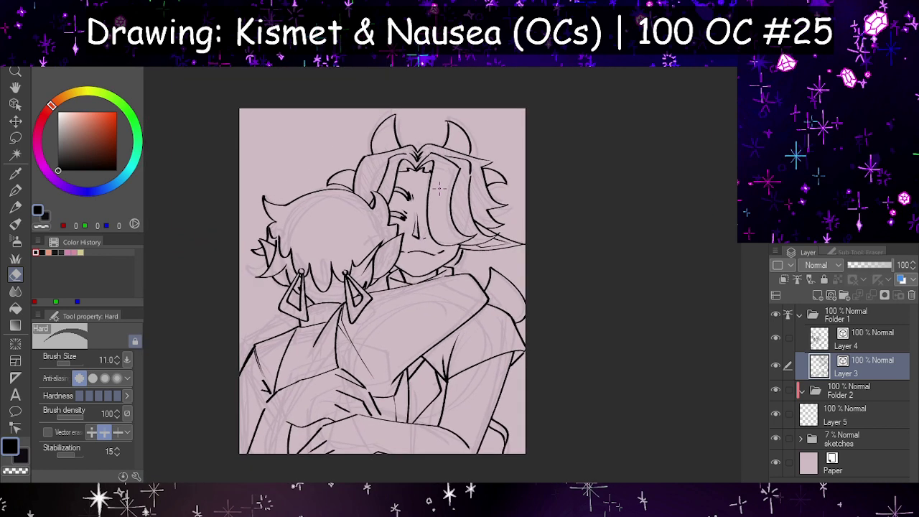
{"action": "scroll", "coordinate": [408, 262], "scroll_direction": "up", "scroll_amount": 2}
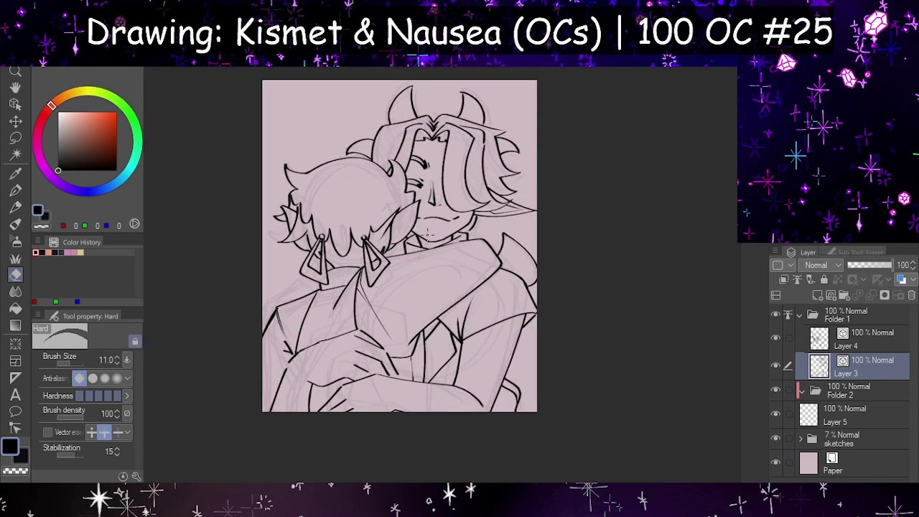
{"action": "scroll", "coordinate": [428, 286], "scroll_direction": "down", "scroll_amount": 2}
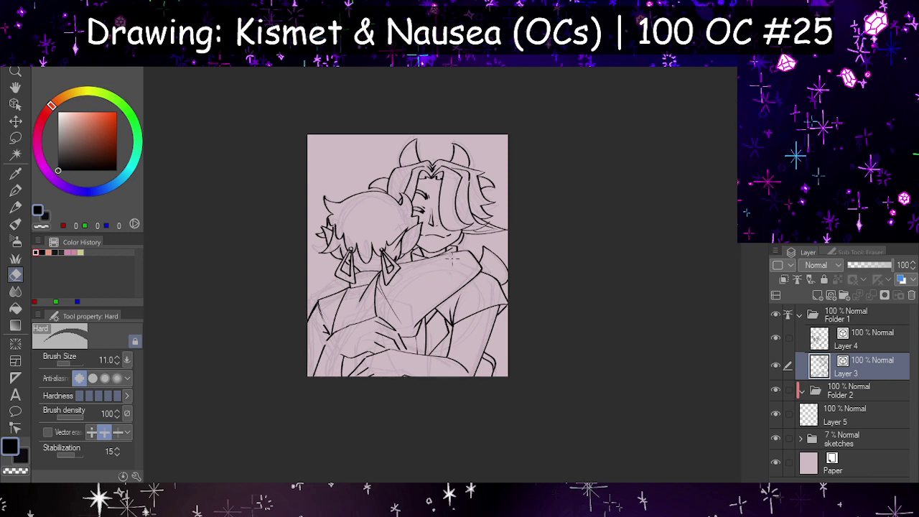
{"action": "scroll", "coordinate": [451, 249], "scroll_direction": "up", "scroll_amount": 3}
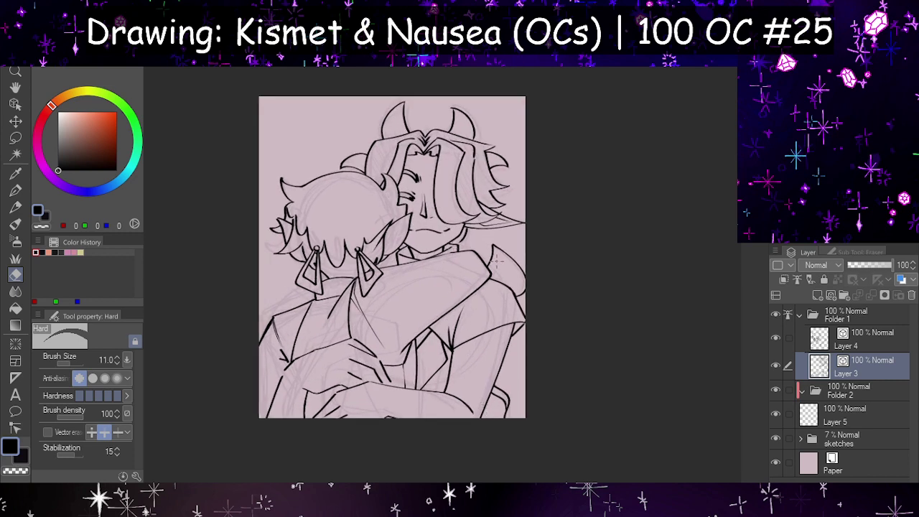
{"action": "scroll", "coordinate": [489, 304], "scroll_direction": "down", "scroll_amount": 1}
{"action": "scroll", "coordinate": [463, 302], "scroll_direction": "up", "scroll_amount": 2}
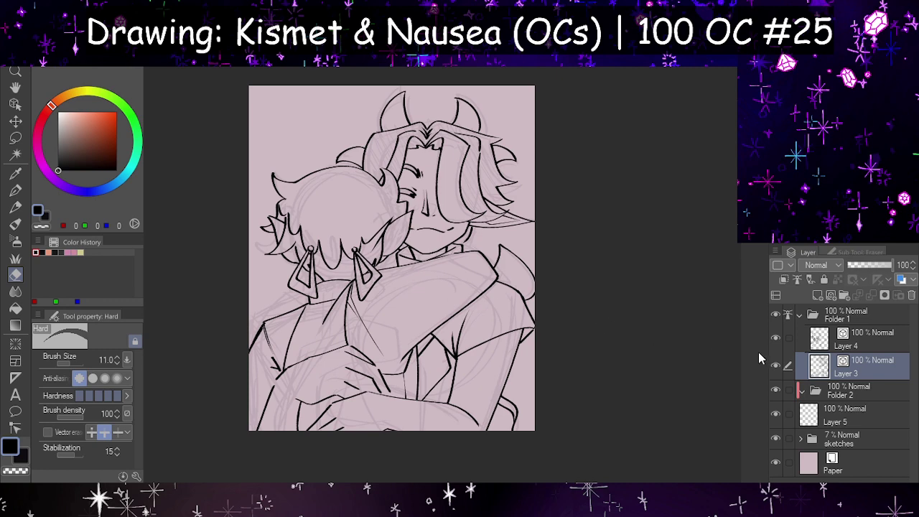
{"action": "key", "text": "h"}
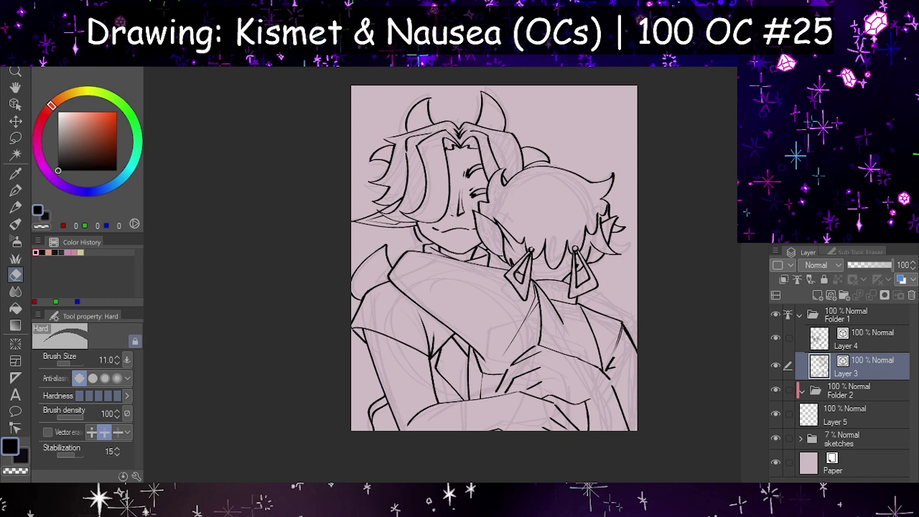
{"action": "scroll", "coordinate": [438, 321], "scroll_direction": "down", "scroll_amount": 2}
{"action": "scroll", "coordinate": [456, 292], "scroll_direction": "up", "scroll_amount": 3}
{"action": "scroll", "coordinate": [449, 261], "scroll_direction": "down", "scroll_amount": 2}
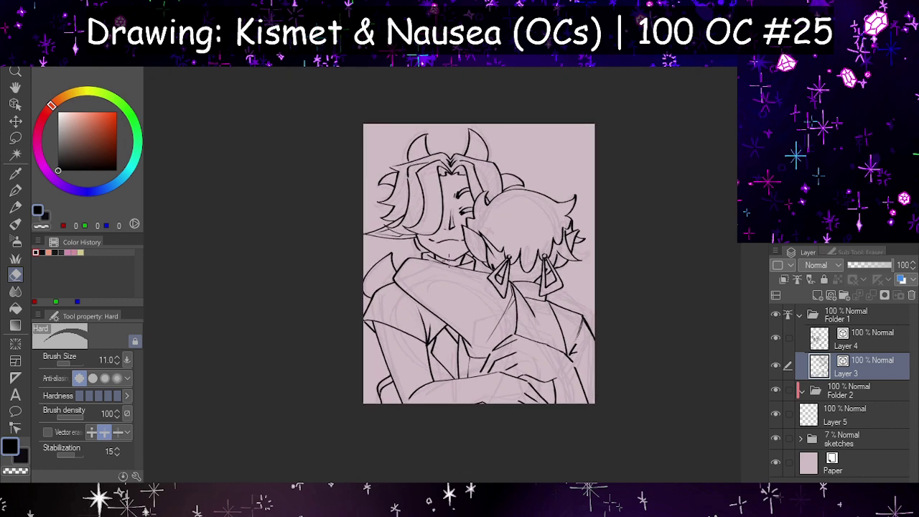
{"action": "scroll", "coordinate": [502, 315], "scroll_direction": "up", "scroll_amount": 1}
{"action": "key", "text": "h"}
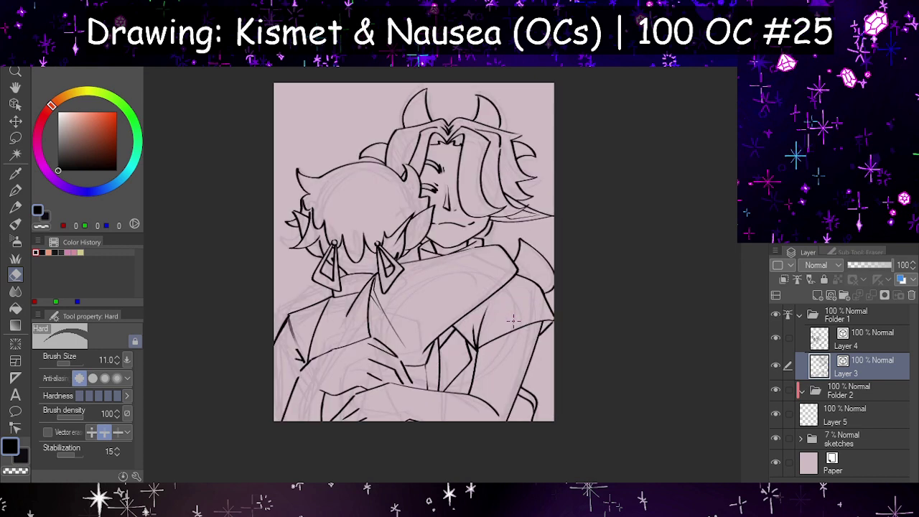
{"action": "key", "text": "h"}
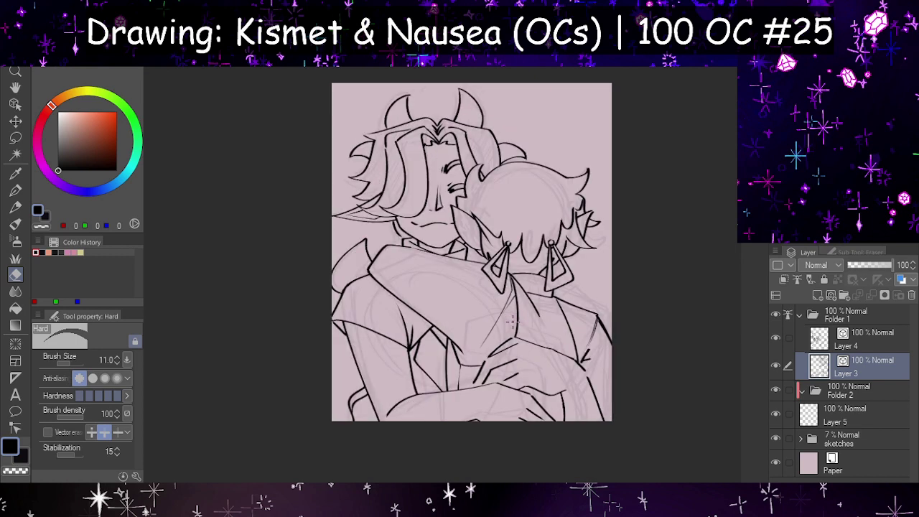
{"action": "key", "text": "h"}
{"action": "scroll", "coordinate": [512, 321], "scroll_direction": "down", "scroll_amount": 1}
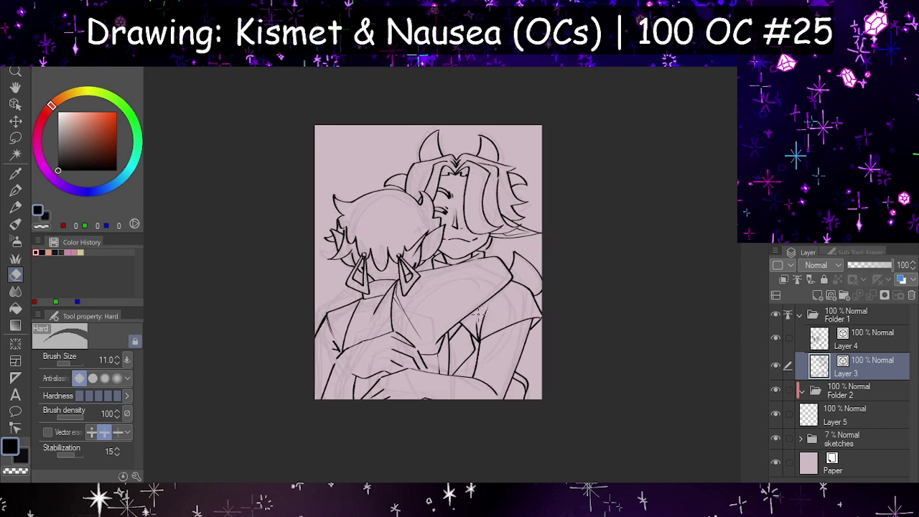
{"action": "scroll", "coordinate": [478, 312], "scroll_direction": "down", "scroll_amount": 2}
{"action": "key", "text": "h"}
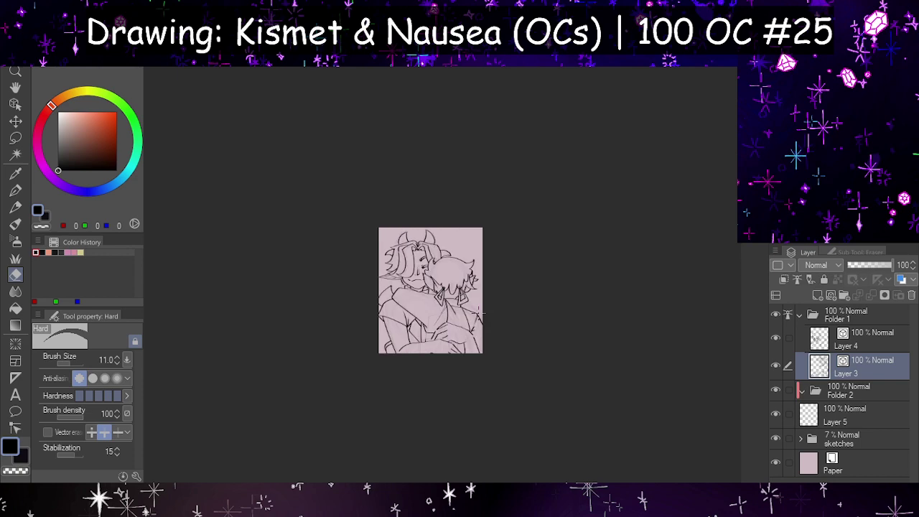
{"action": "key", "text": "h"}
- Thicken the upper edge of the horned figure's forearm just beneath the fingers, and erase the doubled thin line there
{"action": "scroll", "coordinate": [478, 313], "scroll_direction": "up", "scroll_amount": 6}
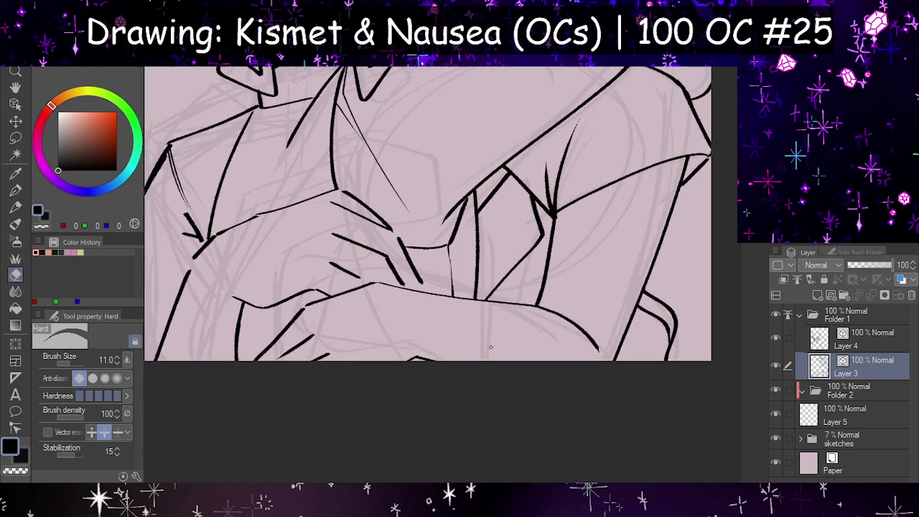
{"action": "scroll", "coordinate": [492, 347], "scroll_direction": "up", "scroll_amount": 2}
{"action": "key", "text": "p"}
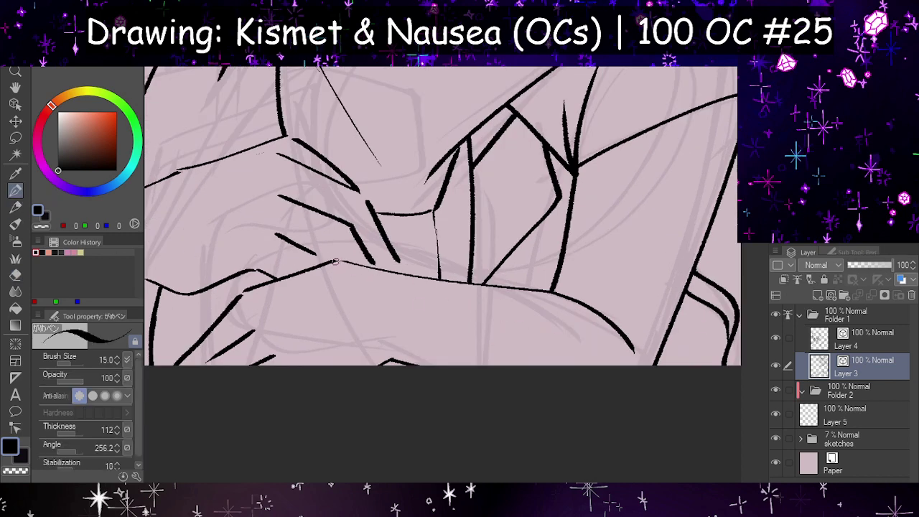
{"action": "mouse_move", "coordinate": [332, 262]}
{"action": "left_mouse_down"}
{"action": "mouse_move", "coordinate": [427, 266]}
{"action": "mouse_move", "coordinate": [396, 265]}
{"action": "mouse_move", "coordinate": [447, 280]}
{"action": "left_mouse_up"}
{"action": "key", "text": "ctrl+z"}
{"action": "key", "text": "h"}
{"action": "key", "text": "h"}
{"action": "left_click_drag", "start_coordinate": [394, 265], "coordinate": [478, 284]}
{"action": "key", "text": "h"}
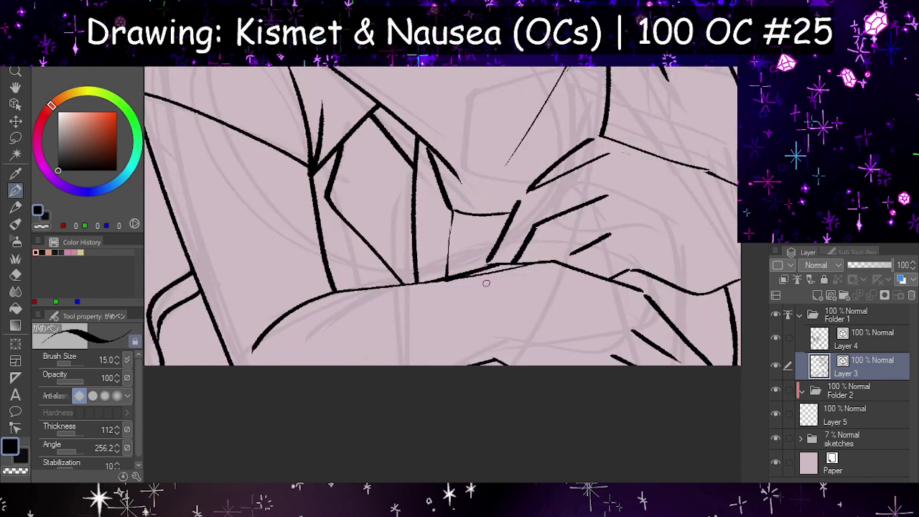
{"action": "key", "text": "h"}
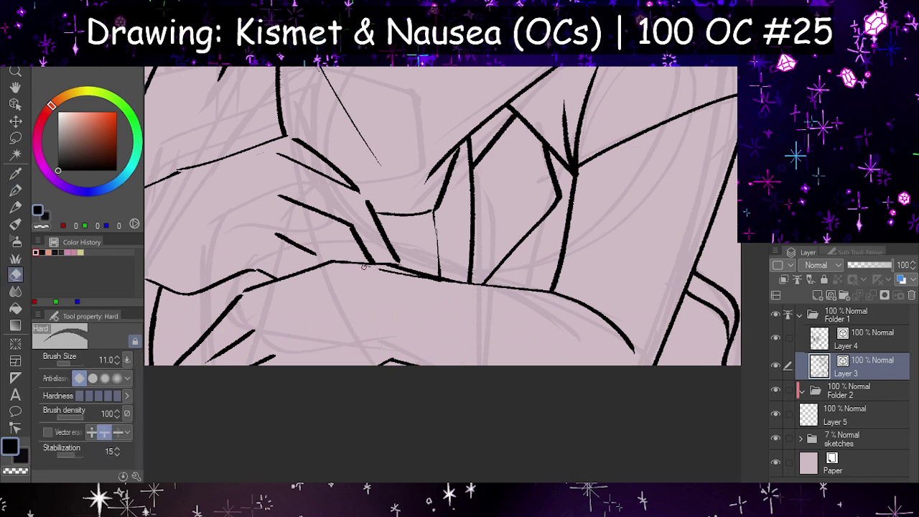
{"action": "left_click_drag", "start_coordinate": [394, 267], "coordinate": [419, 277]}
- Try to erase the middle of the forearm's upper edge and redraw it as a dipping curve
{"action": "left_click_drag", "start_coordinate": [409, 267], "coordinate": [496, 288]}
{"action": "left_click_drag", "start_coordinate": [398, 267], "coordinate": [537, 290]}
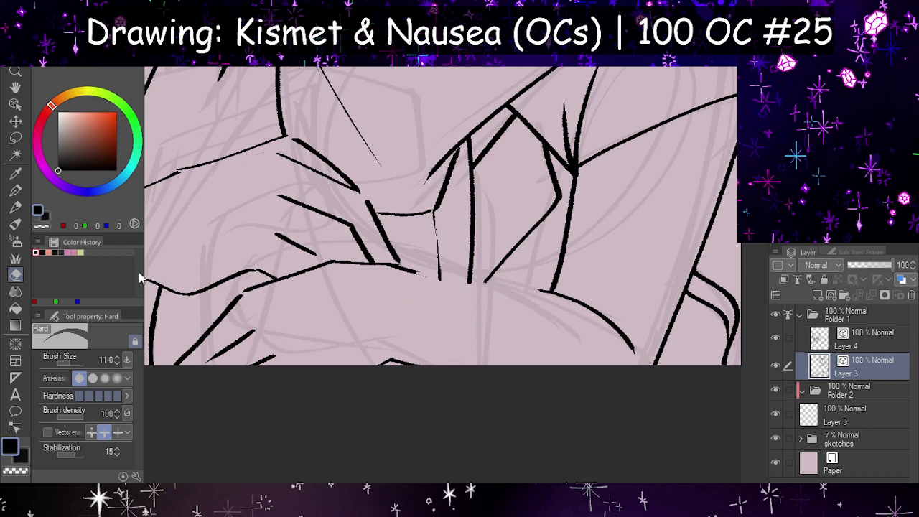
{"action": "left_click", "coordinate": [15, 190]}
{"action": "mouse_move", "coordinate": [392, 267]}
{"action": "left_mouse_down"}
{"action": "mouse_move", "coordinate": [494, 290]}
{"action": "mouse_move", "coordinate": [577, 295]}
{"action": "left_mouse_up"}
{"action": "key", "text": "ctrl+z"}
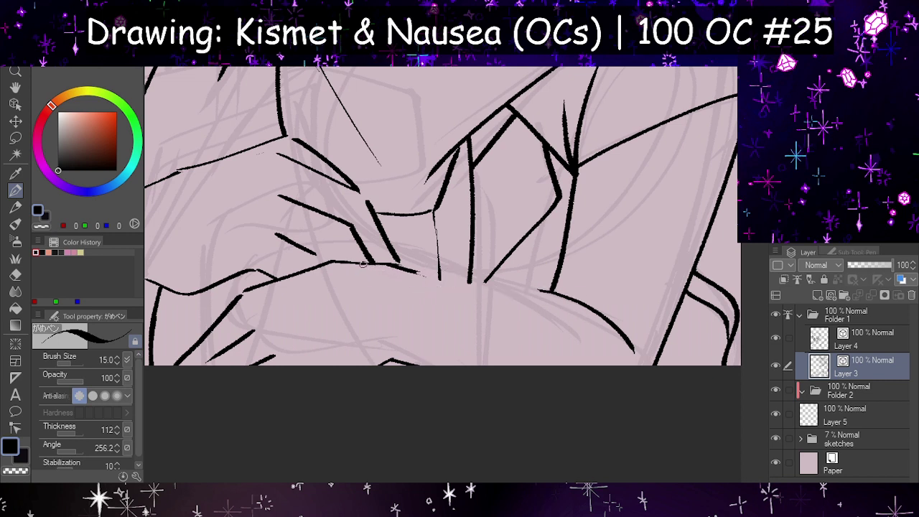
{"action": "mouse_move", "coordinate": [364, 264]}
{"action": "left_mouse_down"}
{"action": "mouse_move", "coordinate": [495, 296]}
{"action": "mouse_move", "coordinate": [527, 291]}
{"action": "left_mouse_up"}
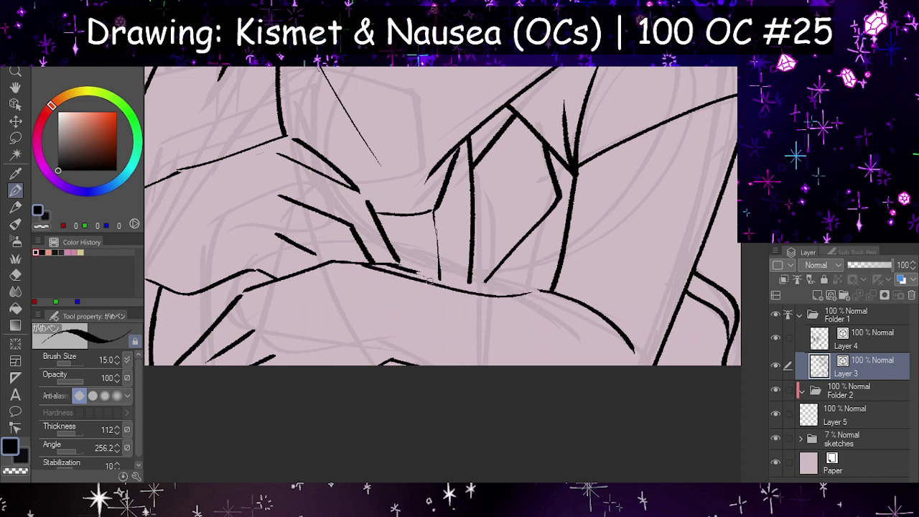
{"action": "key", "text": "ctrl+z"}
- Try to ink the forearm's upper edge as a longer wavy curve with a steeper stroke down toward the elbow
{"action": "mouse_move", "coordinate": [377, 264]}
{"action": "left_mouse_down"}
{"action": "mouse_move", "coordinate": [429, 287]}
{"action": "mouse_move", "coordinate": [592, 294]}
{"action": "mouse_move", "coordinate": [581, 286]}
{"action": "mouse_move", "coordinate": [630, 356]}
{"action": "left_mouse_up"}
{"action": "key", "text": "ctrl+z"}
{"action": "left_click_drag", "start_coordinate": [585, 289], "coordinate": [632, 351]}
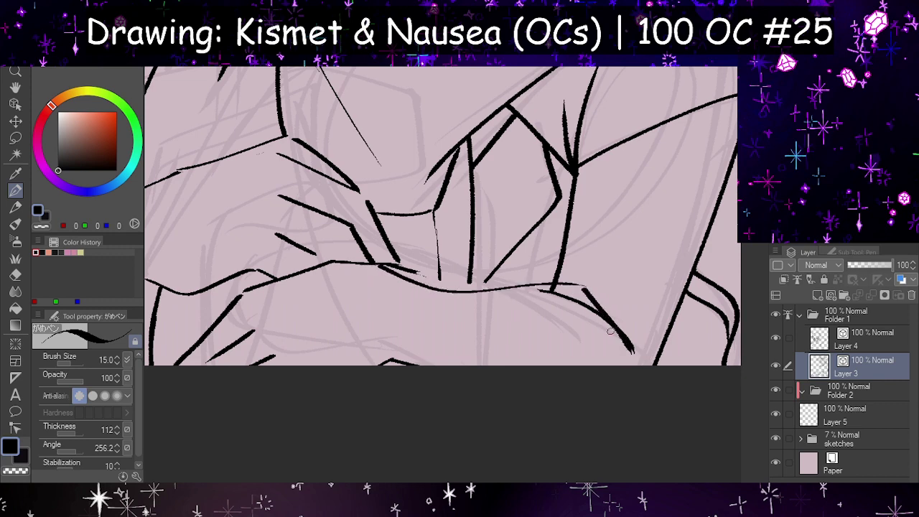
{"action": "key", "text": "h"}
{"action": "key", "text": "h"}
{"action": "mouse_move", "coordinate": [395, 267]}
{"action": "left_mouse_down"}
{"action": "mouse_move", "coordinate": [451, 290]}
{"action": "mouse_move", "coordinate": [430, 286]}
{"action": "left_mouse_up"}
{"action": "key", "text": "h"}
{"action": "key", "text": "h"}
- Undo the erasing and redrawing of the forearm's upper edge
{"action": "key", "text": "ctrl+z"}
{"action": "key", "text": "ctrl+z"}
{"action": "key", "text": "ctrl+z"}
{"action": "key", "text": "ctrl+z"}
{"action": "key", "text": "ctrl+z"}
{"action": "key", "text": "ctrl+z"}
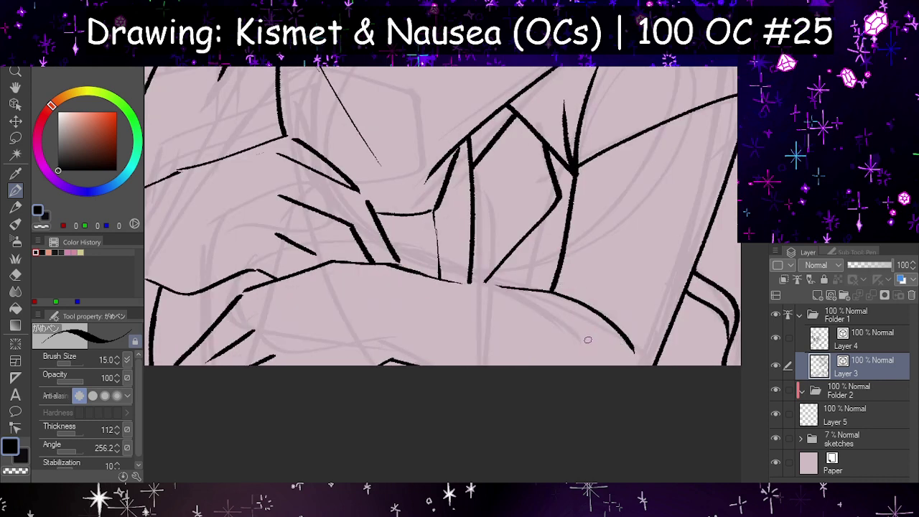
{"action": "key", "text": "ctrl+y"}
- Try to ink a heavier stroke along the forearm's upper edge, from its bend to past the fingers
{"action": "scroll", "coordinate": [581, 341], "scroll_direction": "down", "scroll_amount": 5}
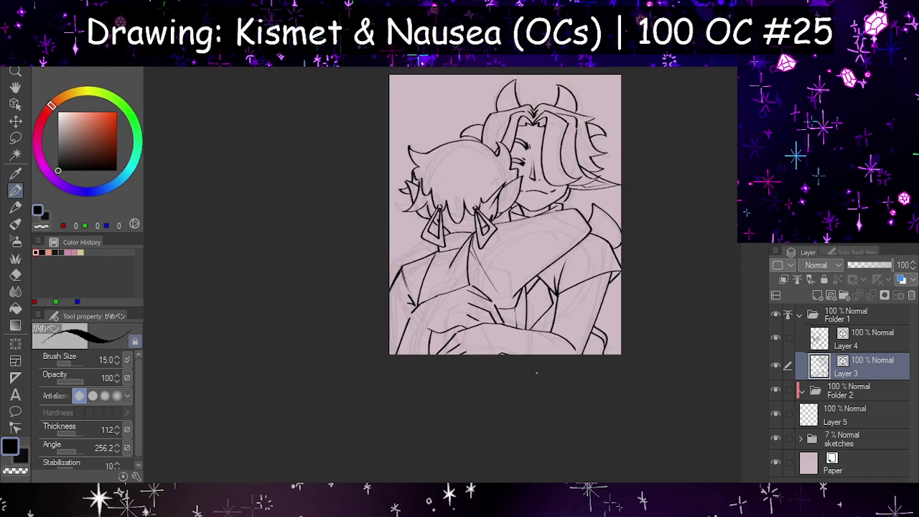
{"action": "key", "text": "h"}
{"action": "scroll", "coordinate": [533, 373], "scroll_direction": "down", "scroll_amount": 2}
{"action": "key", "text": "h"}
{"action": "scroll", "coordinate": [507, 371], "scroll_direction": "up", "scroll_amount": 8}
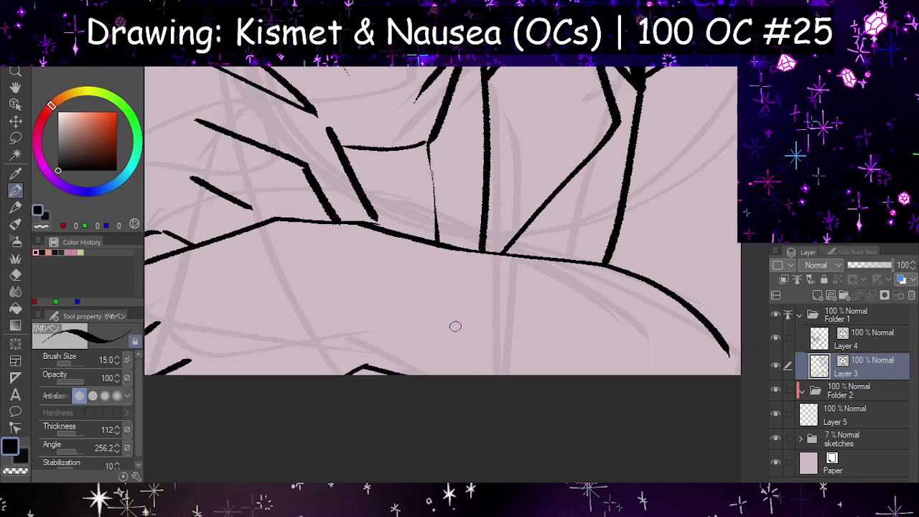
{"action": "mouse_move", "coordinate": [247, 227]}
{"action": "left_mouse_down"}
{"action": "mouse_move", "coordinate": [326, 227]}
{"action": "mouse_move", "coordinate": [445, 255]}
{"action": "left_mouse_up"}
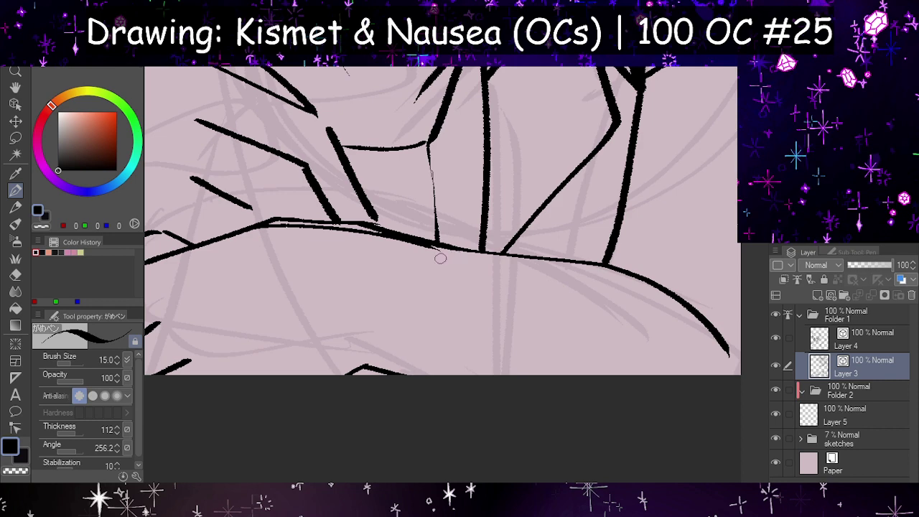
{"action": "key", "text": "ctrl+z"}
{"action": "left_click_drag", "start_coordinate": [262, 222], "coordinate": [419, 246]}
{"action": "key", "text": "h"}
{"action": "key", "text": "h"}
{"action": "key", "text": "ctrl+z"}
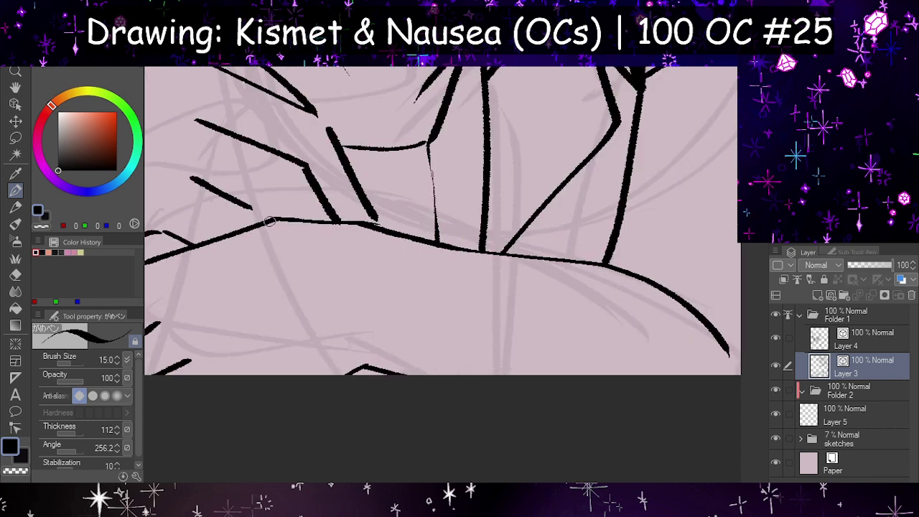
- Erase the thin, uneven stretch of the forearm's upper edge around its bend and trim the line just past the fingers
{"action": "mouse_move", "coordinate": [239, 234]}
{"action": "left_mouse_down"}
{"action": "mouse_move", "coordinate": [283, 220]}
{"action": "mouse_move", "coordinate": [340, 227]}
{"action": "left_mouse_up"}
{"action": "key", "text": "ctrl+z"}
{"action": "left_click", "coordinate": [15, 273]}
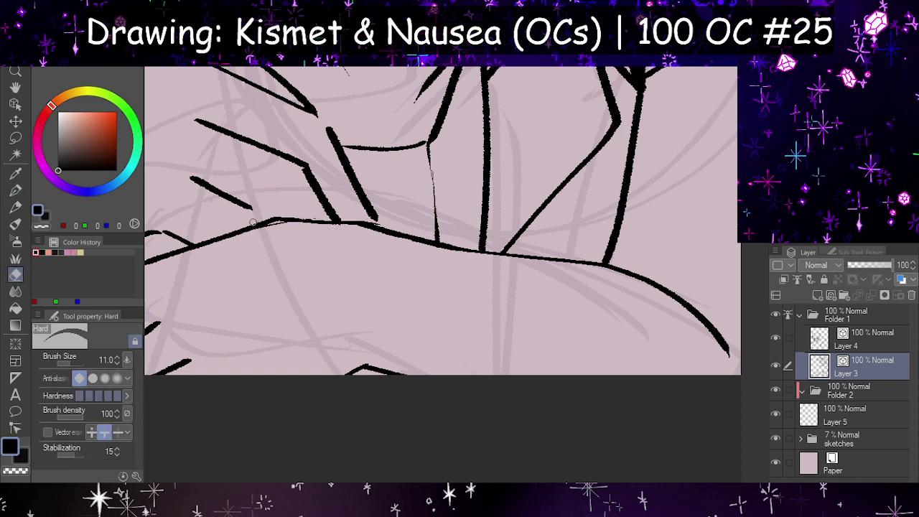
{"action": "left_click_drag", "start_coordinate": [244, 224], "coordinate": [288, 218]}
{"action": "left_click_drag", "start_coordinate": [375, 225], "coordinate": [387, 227]}
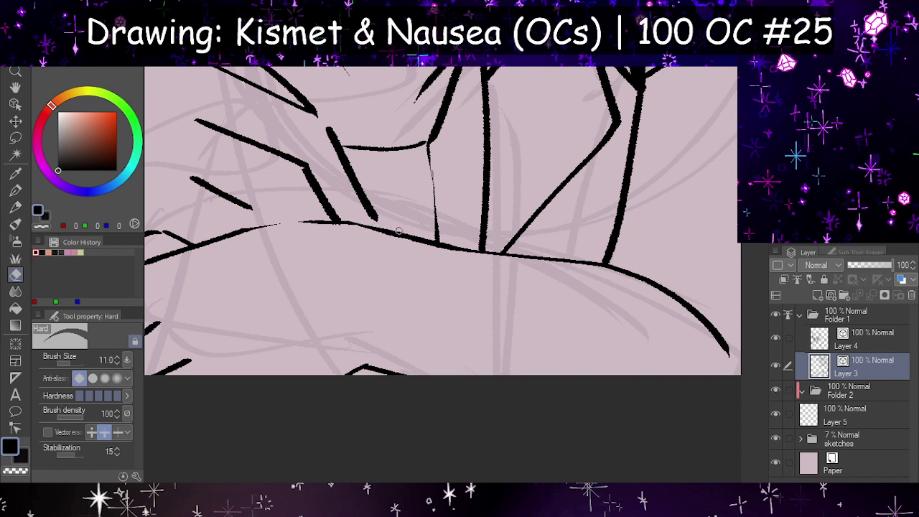
- Ink a smooth stroke across the gap in the forearm's upper edge, joining the lines on both sides of the bend
{"action": "left_click", "coordinate": [15, 189]}
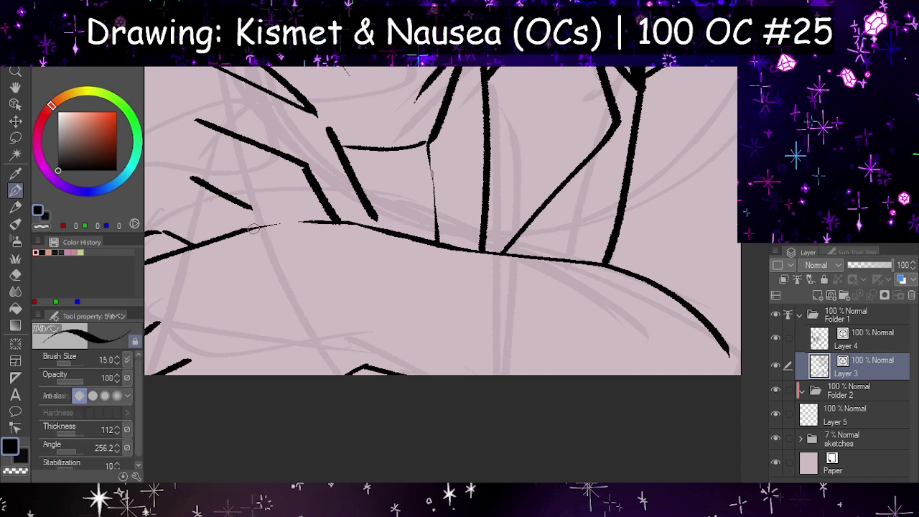
{"action": "left_click_drag", "start_coordinate": [253, 228], "coordinate": [338, 235]}
{"action": "key", "text": "ctrl+z"}
{"action": "mouse_move", "coordinate": [231, 234]}
{"action": "left_mouse_down"}
{"action": "mouse_move", "coordinate": [322, 222]}
{"action": "mouse_move", "coordinate": [405, 237]}
{"action": "left_mouse_up"}
- Check the finished line art across the whole drawing, from the forearms up to the horns
{"action": "scroll", "coordinate": [425, 242], "scroll_direction": "down", "scroll_amount": 5}
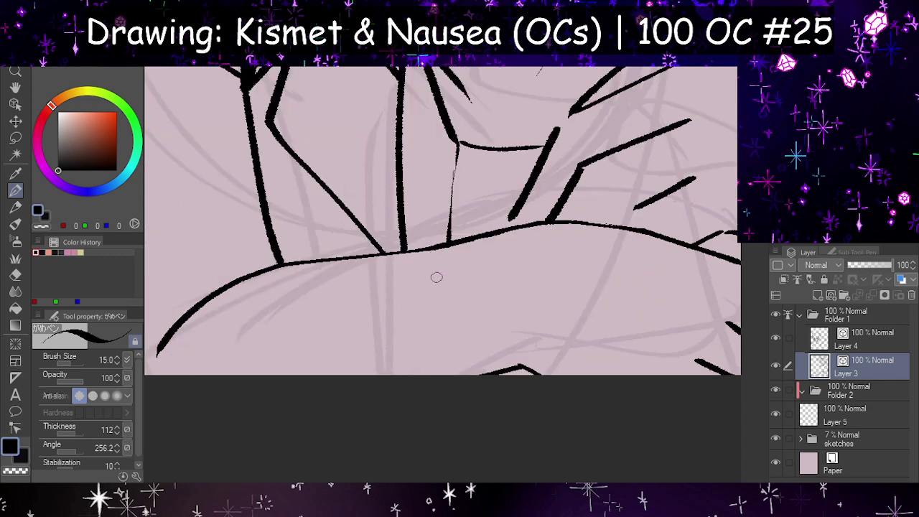
{"action": "scroll", "coordinate": [409, 334], "scroll_direction": "down", "scroll_amount": 3}
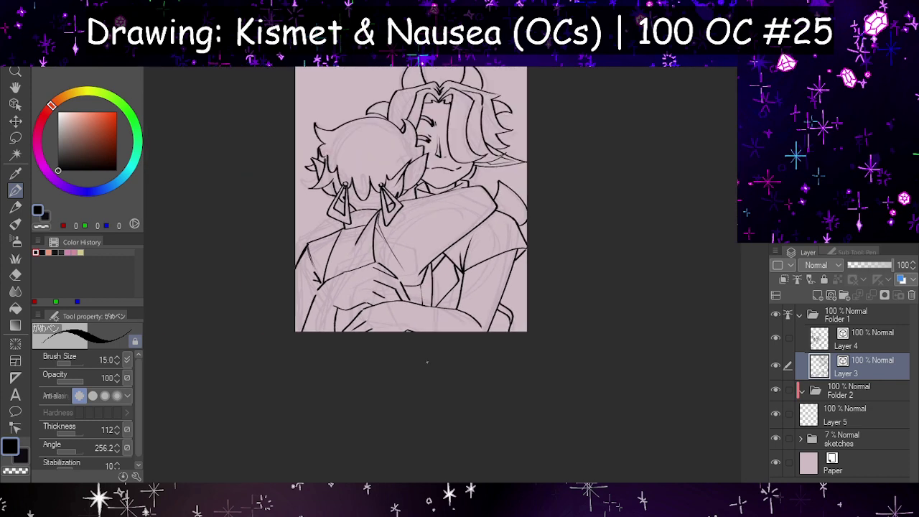
{"action": "scroll", "coordinate": [421, 336], "scroll_direction": "up", "scroll_amount": 2}
{"action": "scroll", "coordinate": [407, 272], "scroll_direction": "up", "scroll_amount": 2}
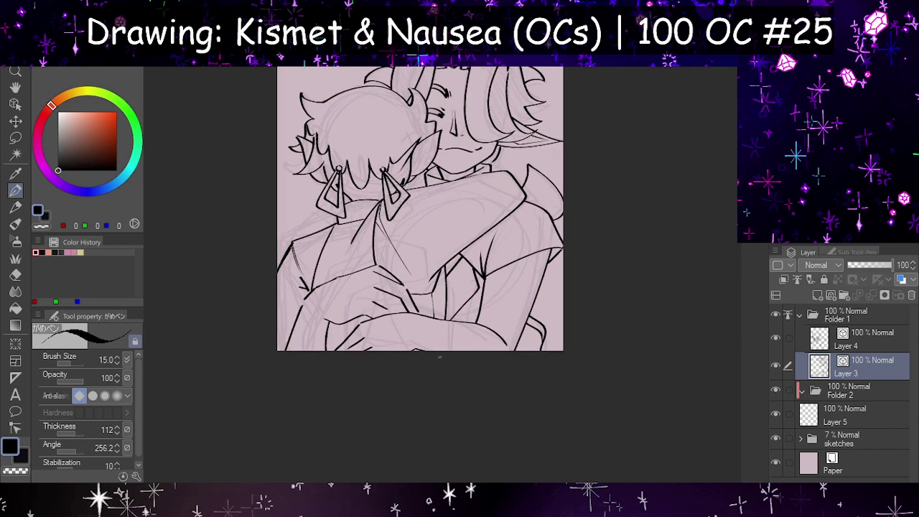
{"action": "scroll", "coordinate": [467, 431], "scroll_direction": "down", "scroll_amount": 3}
{"action": "scroll", "coordinate": [467, 377], "scroll_direction": "up", "scroll_amount": 2}
{"action": "scroll", "coordinate": [443, 310], "scroll_direction": "up", "scroll_amount": 2}
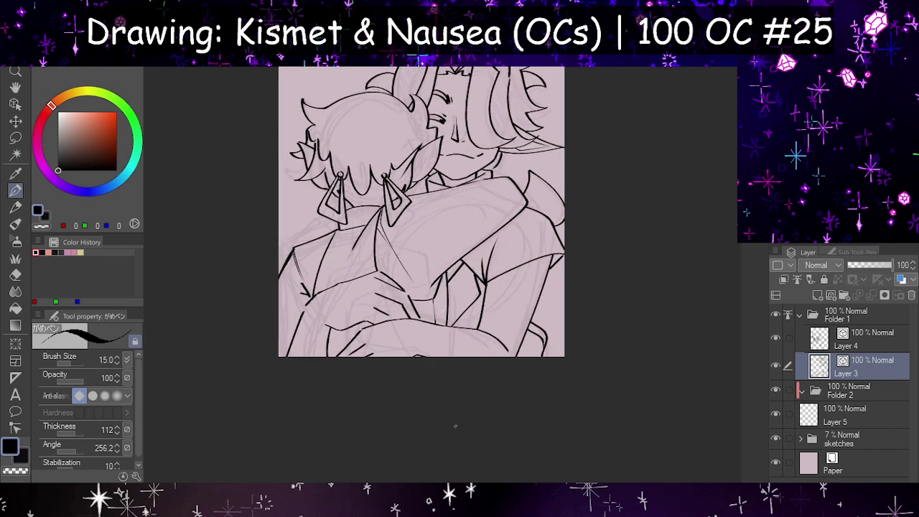
{"action": "scroll", "coordinate": [452, 359], "scroll_direction": "down", "scroll_amount": 1}
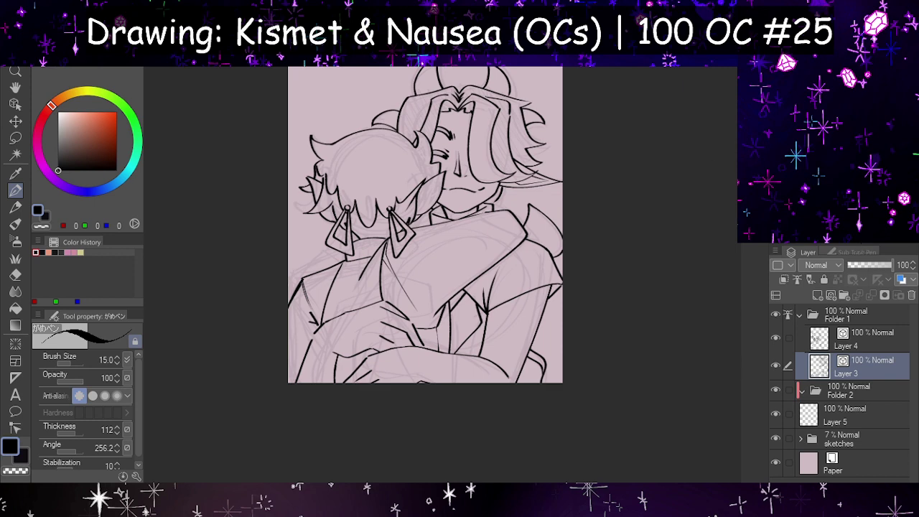
{"action": "scroll", "coordinate": [481, 268], "scroll_direction": "down", "scroll_amount": 2}
{"action": "scroll", "coordinate": [478, 244], "scroll_direction": "up", "scroll_amount": 2}
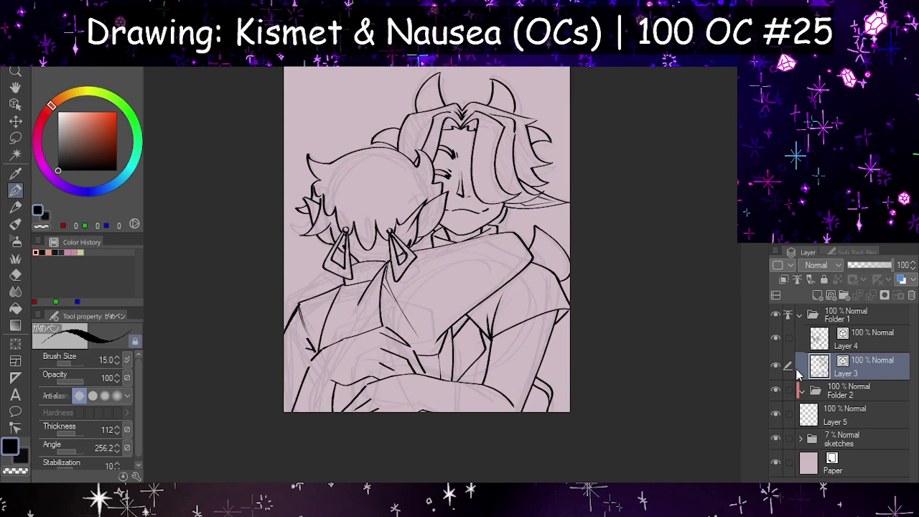
- Add a new clipped layer directly above Layer 5 and choose light lavender (229, 195, 243) as the drawing colour
{"action": "left_click", "coordinate": [830, 417]}
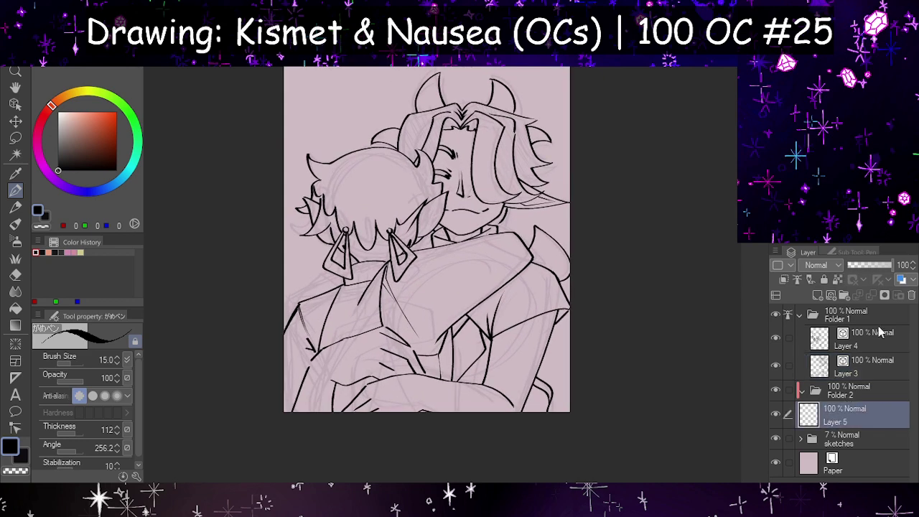
{"action": "left_click", "coordinate": [816, 296]}
{"action": "scroll", "coordinate": [544, 126], "scroll_direction": "up", "scroll_amount": 4}
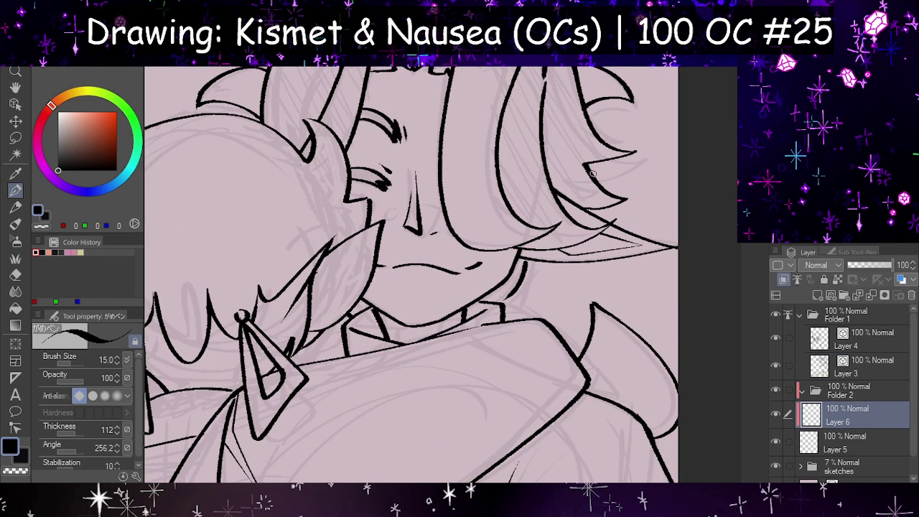
{"action": "scroll", "coordinate": [411, 275], "scroll_direction": "down", "scroll_amount": 2}
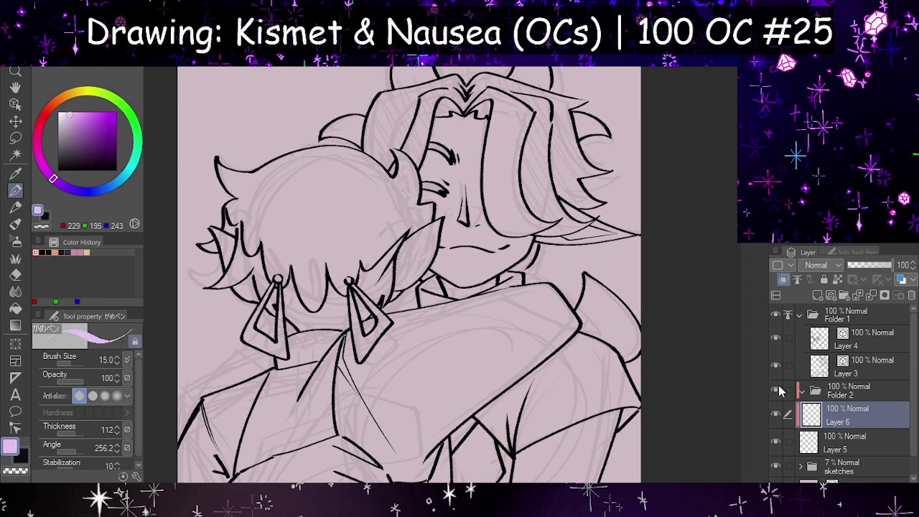
{"action": "scroll", "coordinate": [851, 373], "scroll_direction": "down", "scroll_amount": 1}
{"action": "scroll", "coordinate": [809, 355], "scroll_direction": "up", "scroll_amount": 1}
- Collapse Folder 1 and hide the sketches folder
{"action": "left_click", "coordinate": [799, 315]}
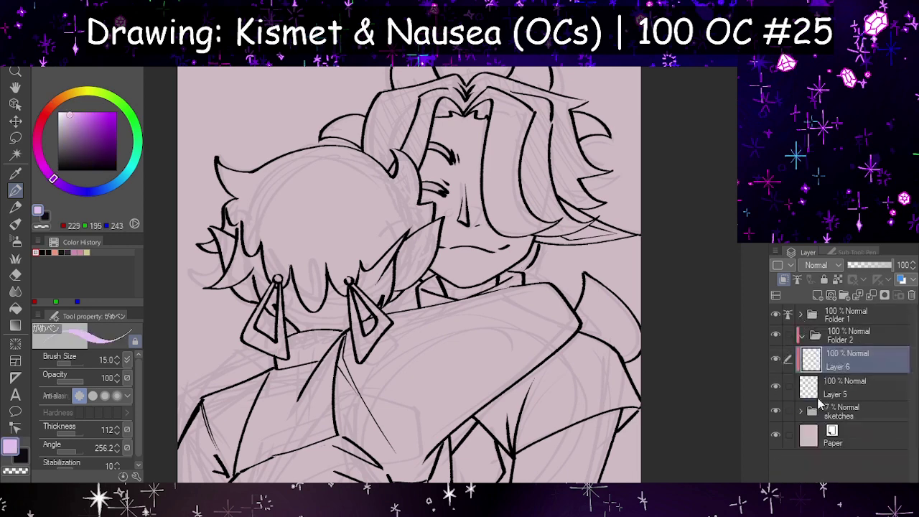
{"action": "scroll", "coordinate": [527, 280], "scroll_direction": "down", "scroll_amount": 3}
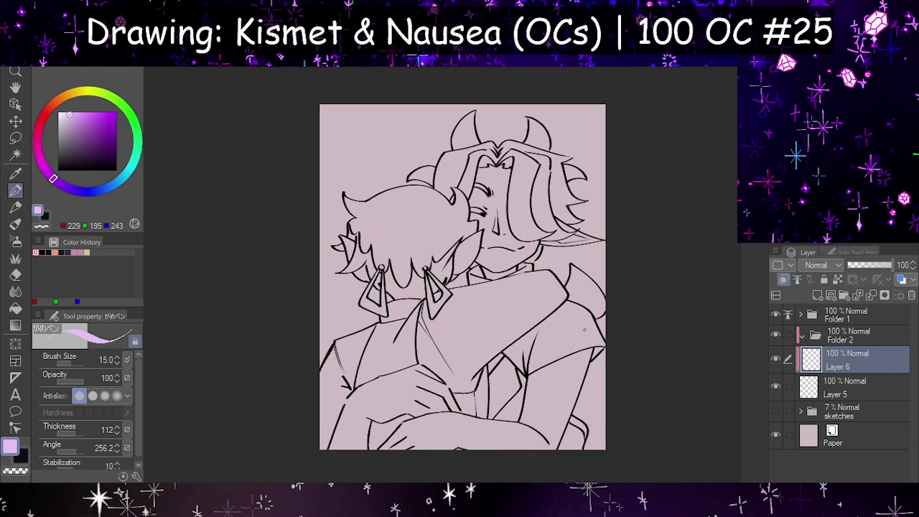
{"action": "scroll", "coordinate": [540, 382], "scroll_direction": "up", "scroll_amount": 1}
- Add a new layer directly above the Paper layer and choose medium gray (97, 97, 97) as the drawing colour
{"action": "left_click", "coordinate": [814, 433]}
{"action": "left_click", "coordinate": [818, 295]}
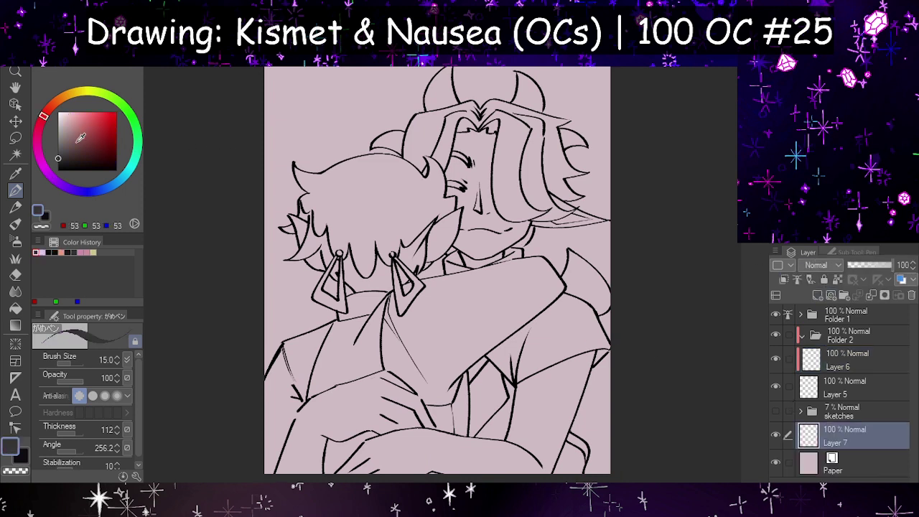
{"action": "left_click", "coordinate": [58, 147]}
- Cover the whole canvas in gray with the G-pen at brush size 2000 and set the layer's opacity to 93%
{"action": "left_click", "coordinate": [833, 252]}
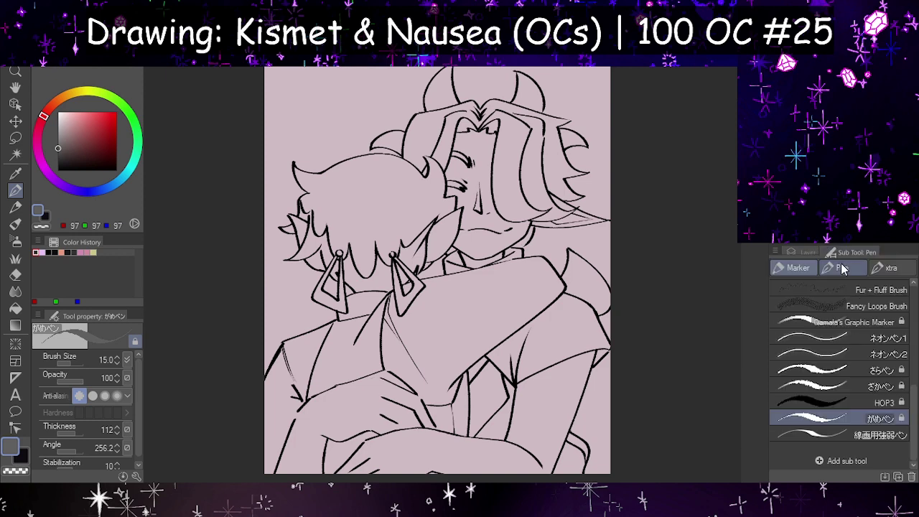
{"action": "left_click", "coordinate": [842, 268]}
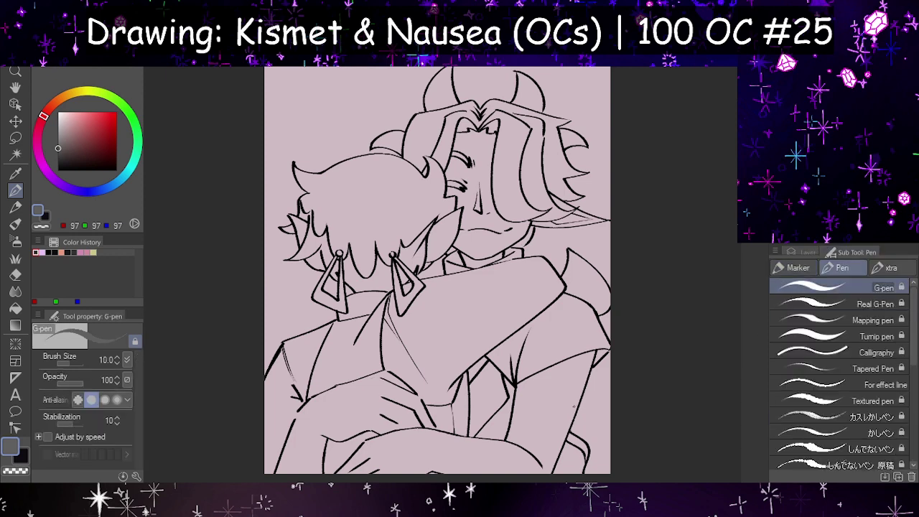
{"action": "left_click", "coordinate": [82, 363]}
{"action": "mouse_move", "coordinate": [448, 218]}
{"action": "left_mouse_down"}
{"action": "mouse_move", "coordinate": [263, 455]}
{"action": "mouse_move", "coordinate": [238, 108]}
{"action": "mouse_move", "coordinate": [451, 335]}
{"action": "left_mouse_up"}
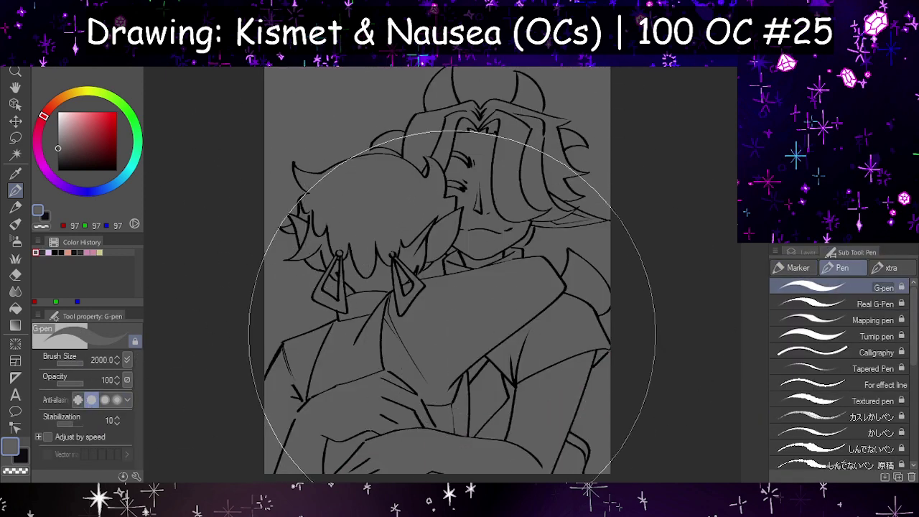
{"action": "key", "text": "ctrl+0"}
{"action": "left_click", "coordinate": [806, 253]}
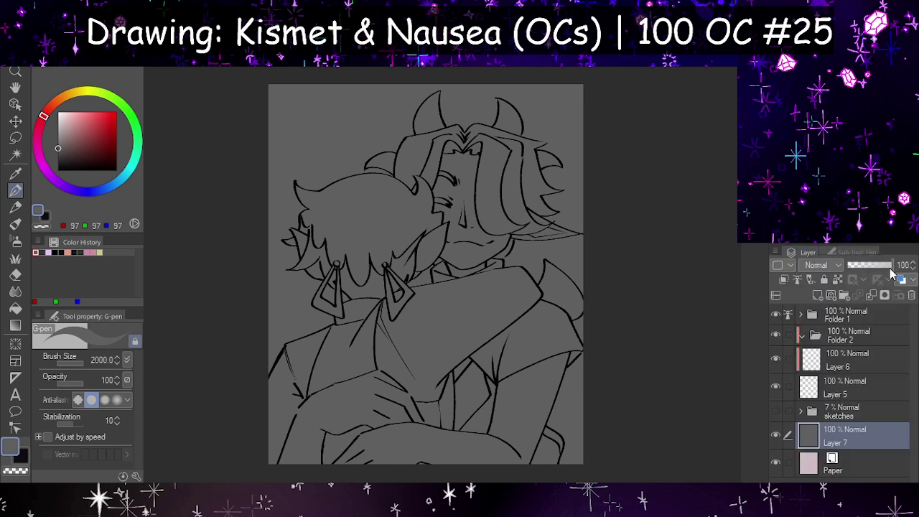
{"action": "left_click", "coordinate": [890, 266]}
- On Layer 5 with lavender chosen, auto-select all background areas around the two figures and invert the selection
{"action": "left_click", "coordinate": [836, 389]}
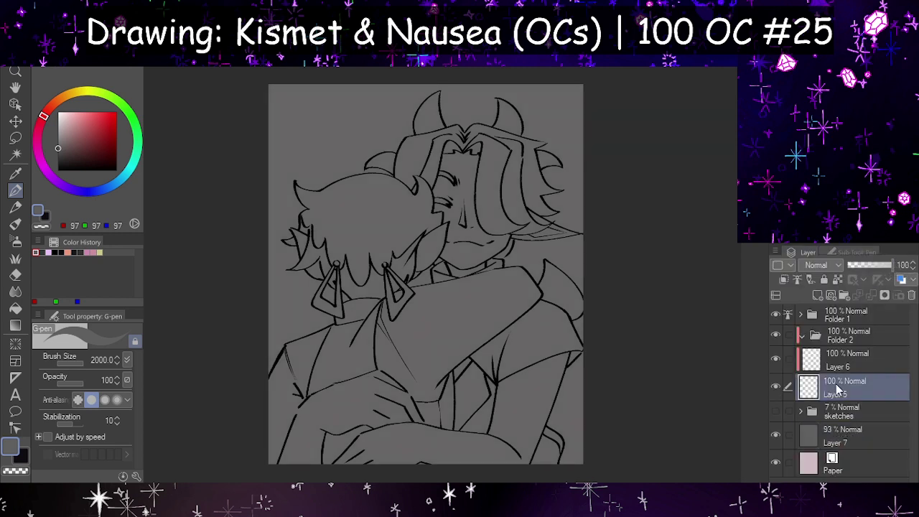
{"action": "left_click", "coordinate": [48, 252]}
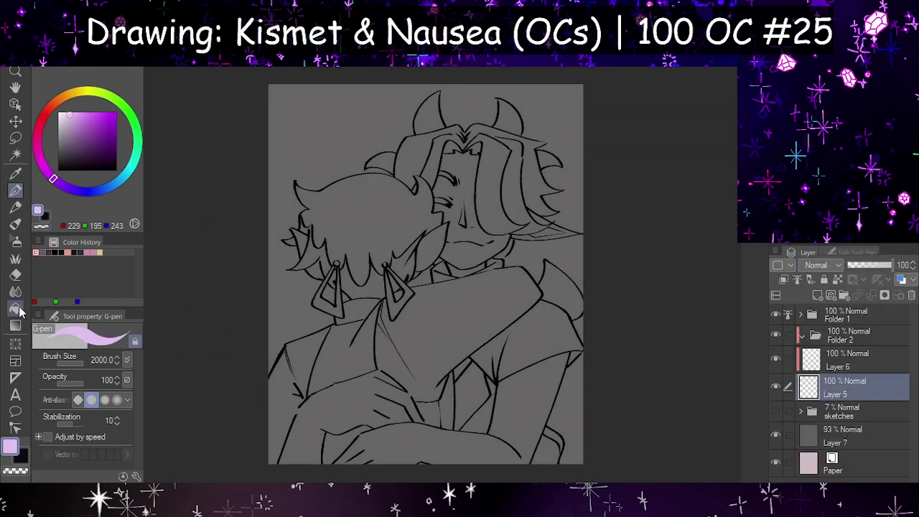
{"action": "left_click", "coordinate": [16, 154]}
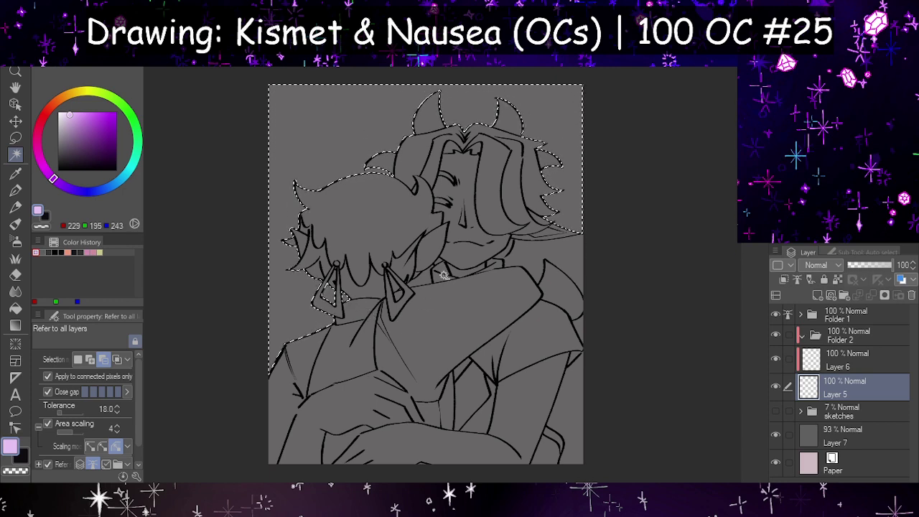
{"action": "left_click", "coordinate": [521, 263]}
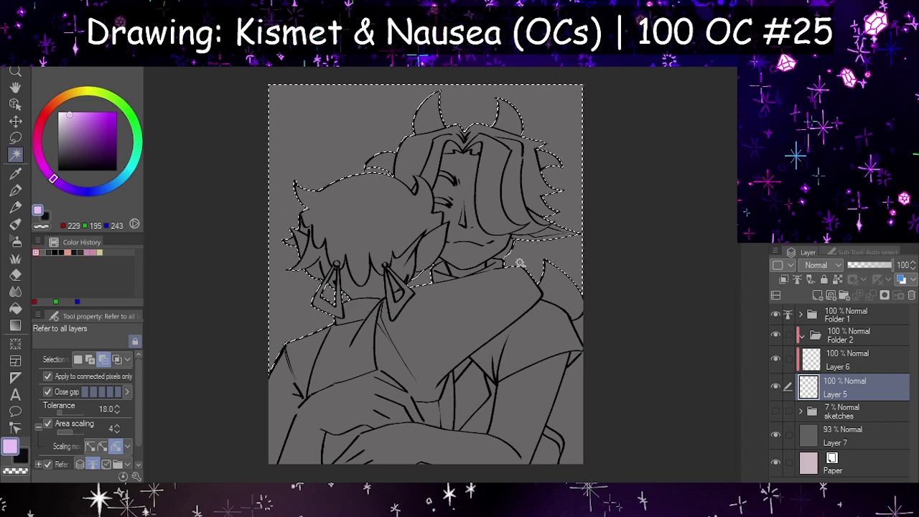
{"action": "left_click", "coordinate": [548, 452]}
{"action": "left_click", "coordinate": [581, 329]}
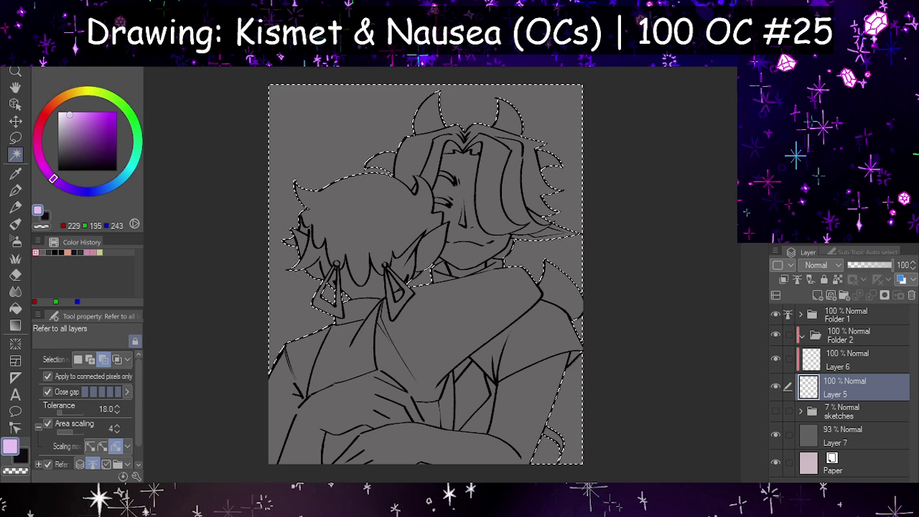
{"action": "left_click", "coordinate": [200, 90]}
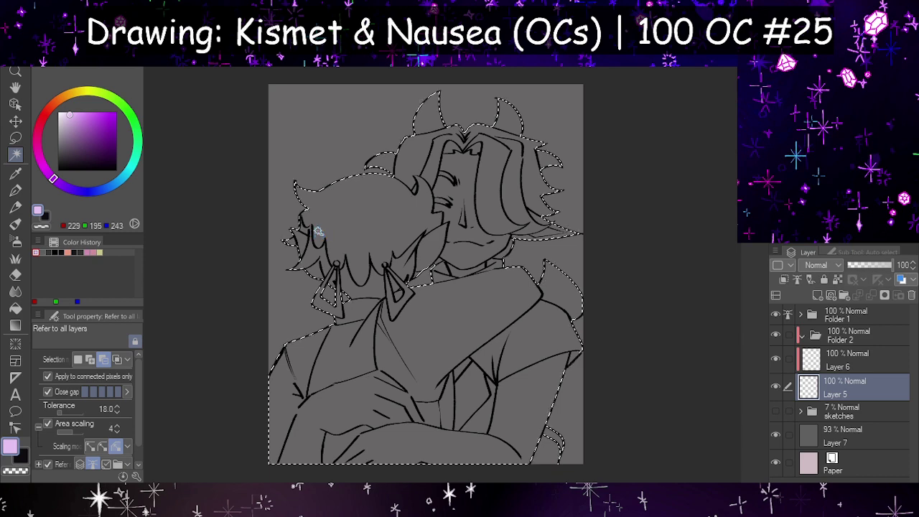
- Hide the line art folder to examine the selection's edge, show it again and compare the selection with the lines
{"action": "left_click", "coordinate": [775, 314]}
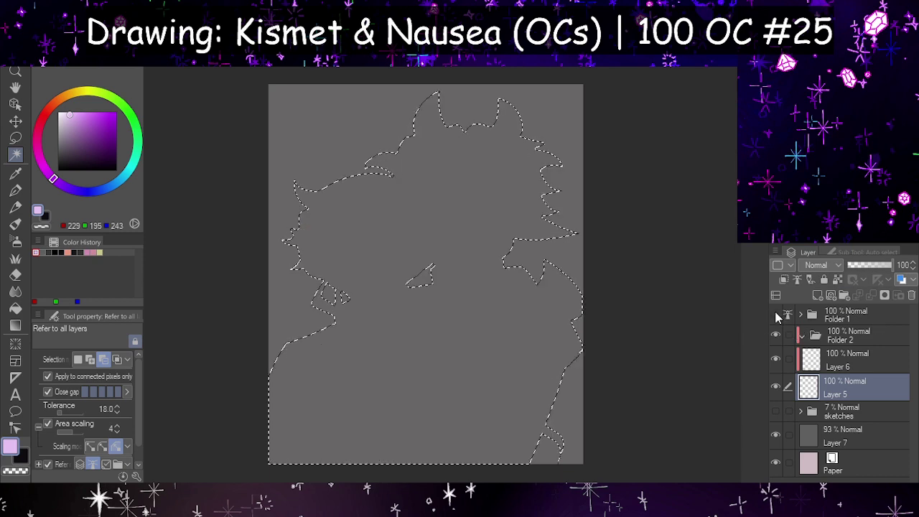
{"action": "scroll", "coordinate": [374, 230], "scroll_direction": "up", "scroll_amount": 5}
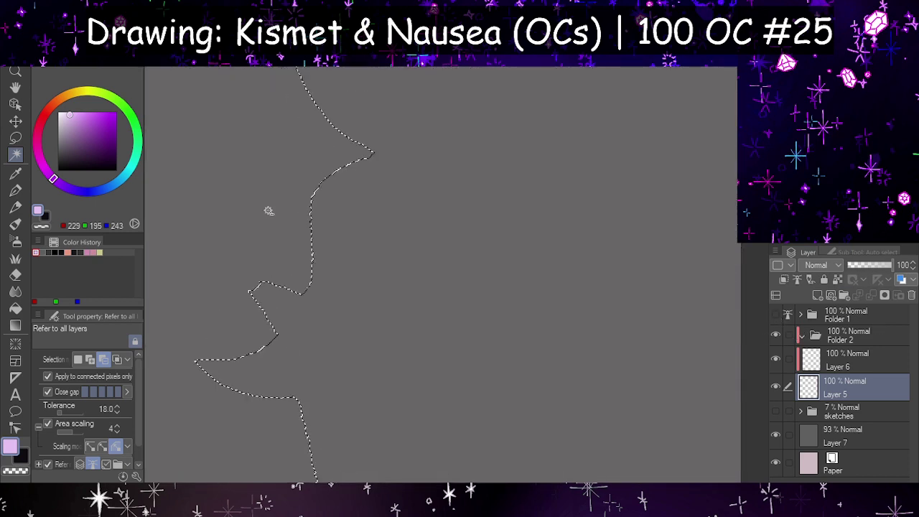
{"action": "scroll", "coordinate": [273, 215], "scroll_direction": "up", "scroll_amount": 4}
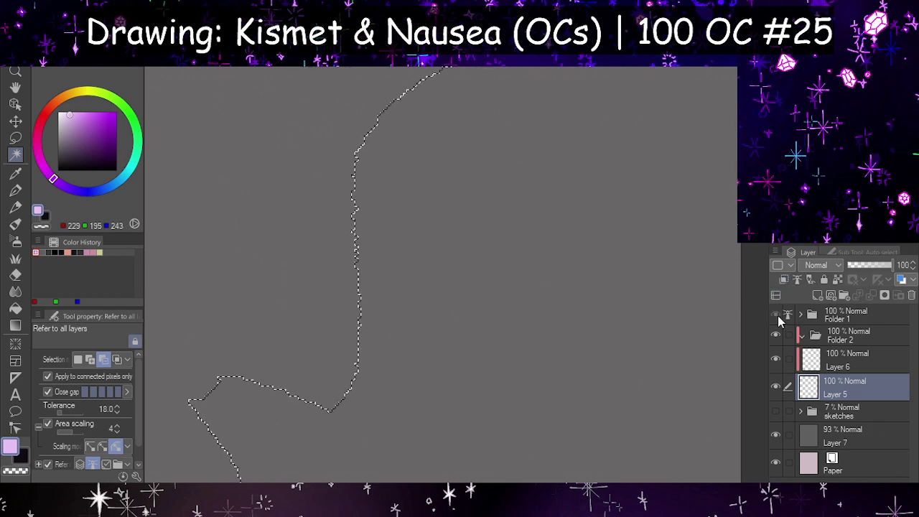
{"action": "left_click", "coordinate": [777, 316]}
{"action": "scroll", "coordinate": [334, 168], "scroll_direction": "down", "scroll_amount": 2}
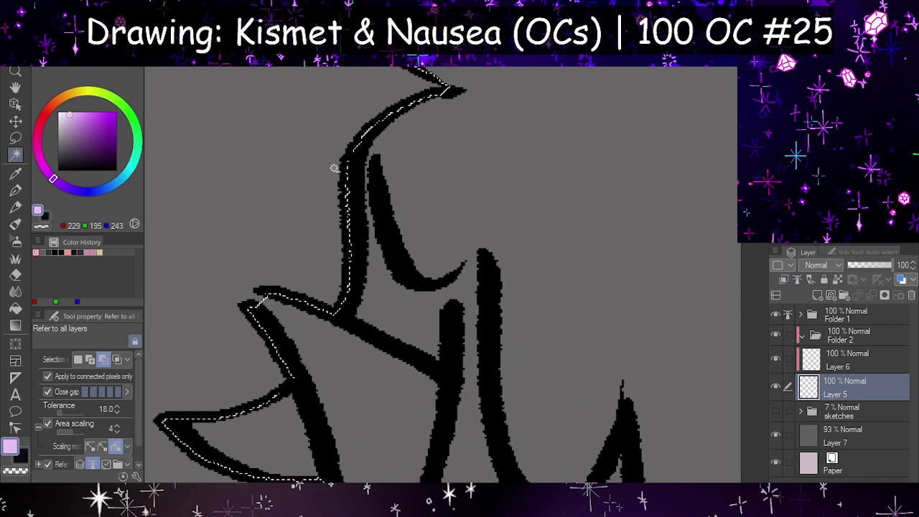
{"action": "scroll", "coordinate": [333, 168], "scroll_direction": "down", "scroll_amount": 8}
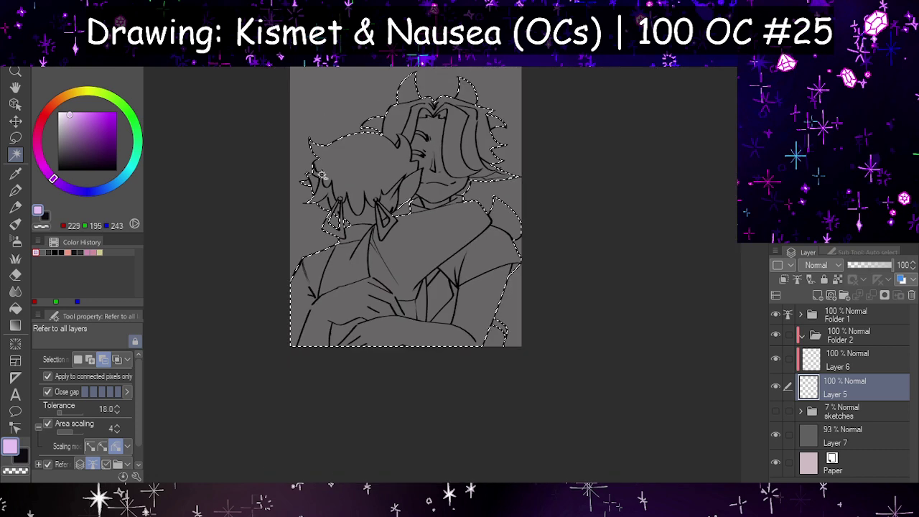
{"action": "scroll", "coordinate": [387, 180], "scroll_direction": "up", "scroll_amount": 3}
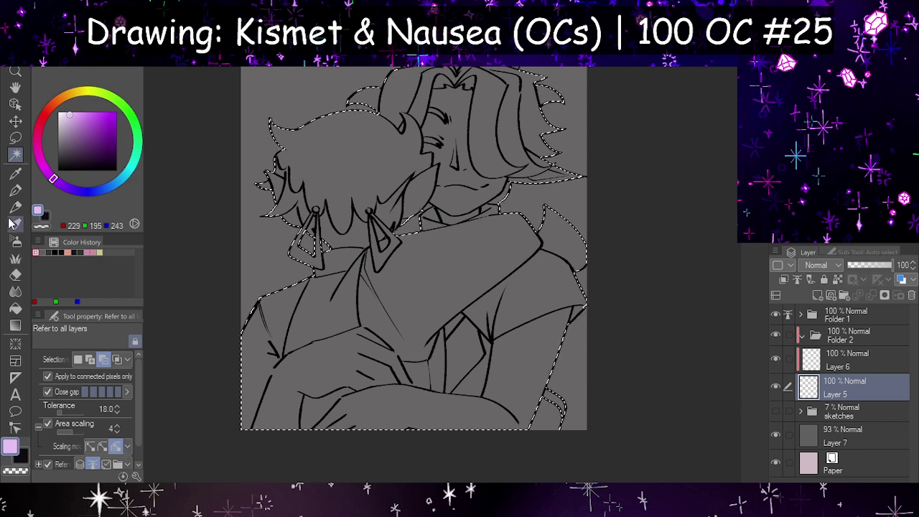
- Fill the selected silhouette of both figures with lavender on Layer 5, using the G-pen at brush size 2000
{"action": "left_click", "coordinate": [15, 190]}
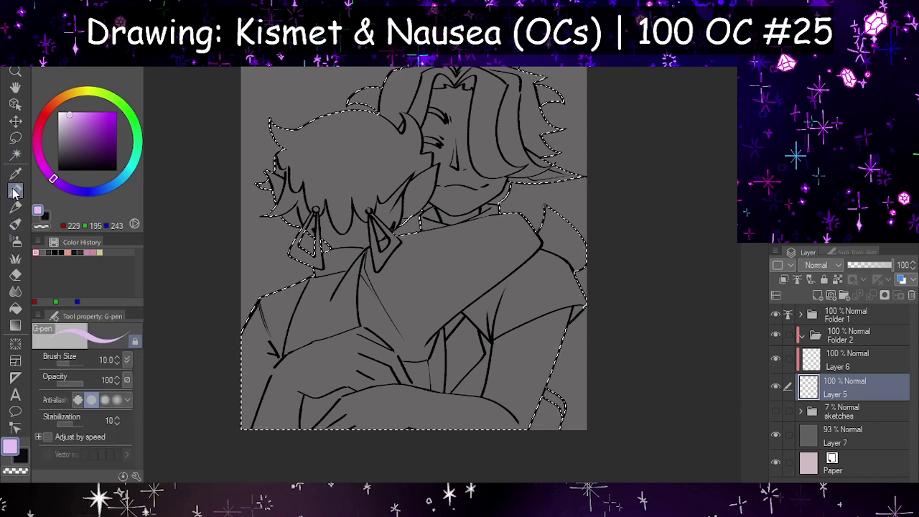
{"action": "left_click", "coordinate": [83, 362]}
{"action": "mouse_move", "coordinate": [500, 235]}
{"action": "left_mouse_down"}
{"action": "mouse_move", "coordinate": [404, 115]}
{"action": "mouse_move", "coordinate": [301, 356]}
{"action": "mouse_move", "coordinate": [533, 309]}
{"action": "mouse_move", "coordinate": [286, 152]}
{"action": "left_mouse_up"}
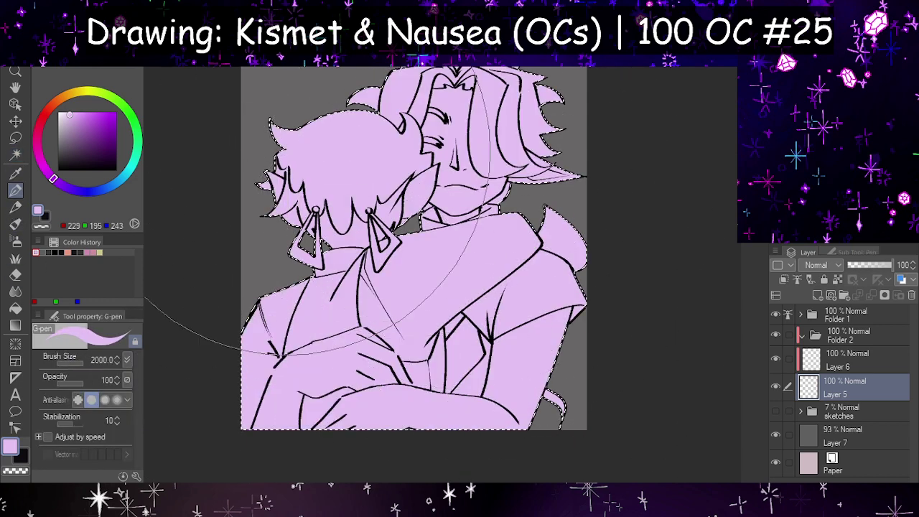
{"action": "scroll", "coordinate": [389, 237], "scroll_direction": "down", "scroll_amount": 3}
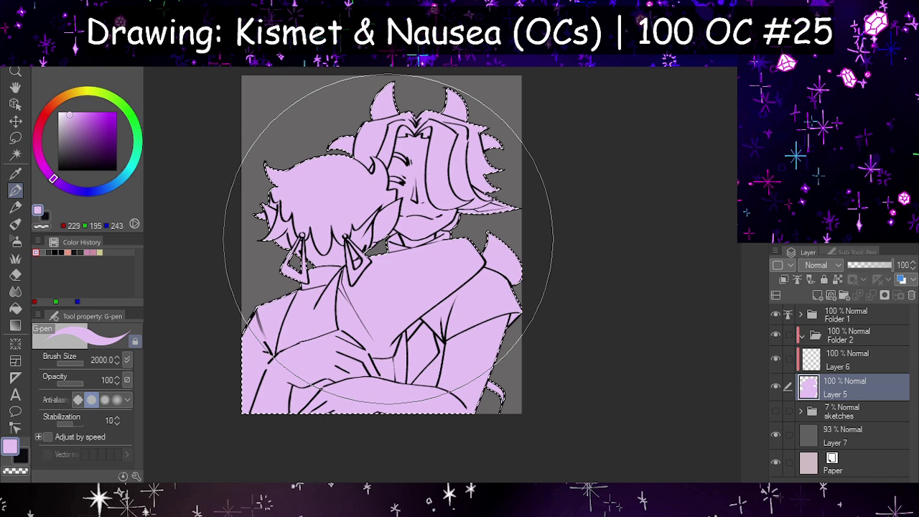
{"action": "scroll", "coordinate": [388, 240], "scroll_direction": "up", "scroll_amount": 1}
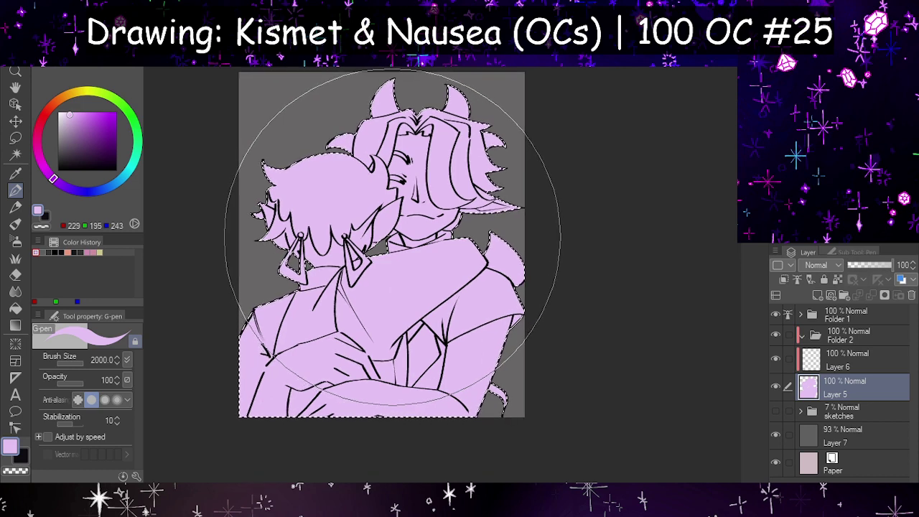
- Deselect the silhouette and erase the stray lavender in the small gaps around the front earring on Layer 5 with the Hard eraser at size 11
{"action": "scroll", "coordinate": [394, 237], "scroll_direction": "up", "scroll_amount": 1}
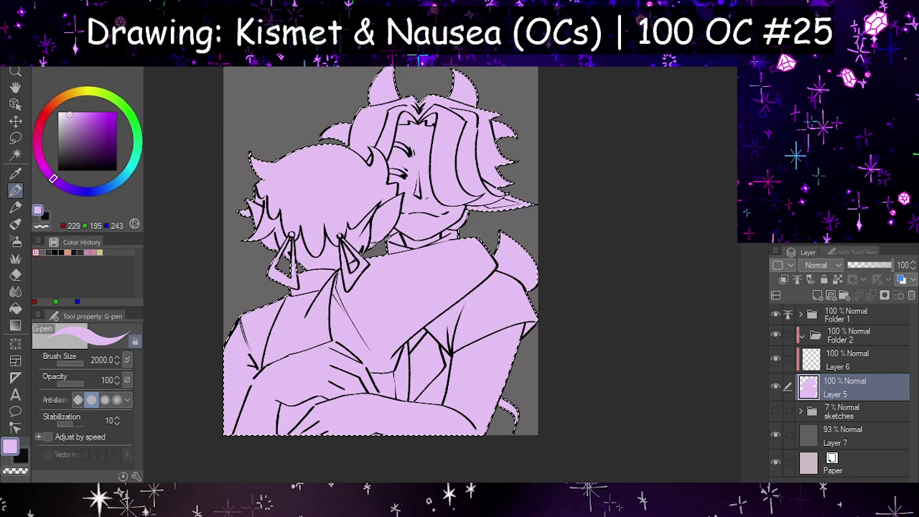
{"action": "key", "text": "ctrl+d"}
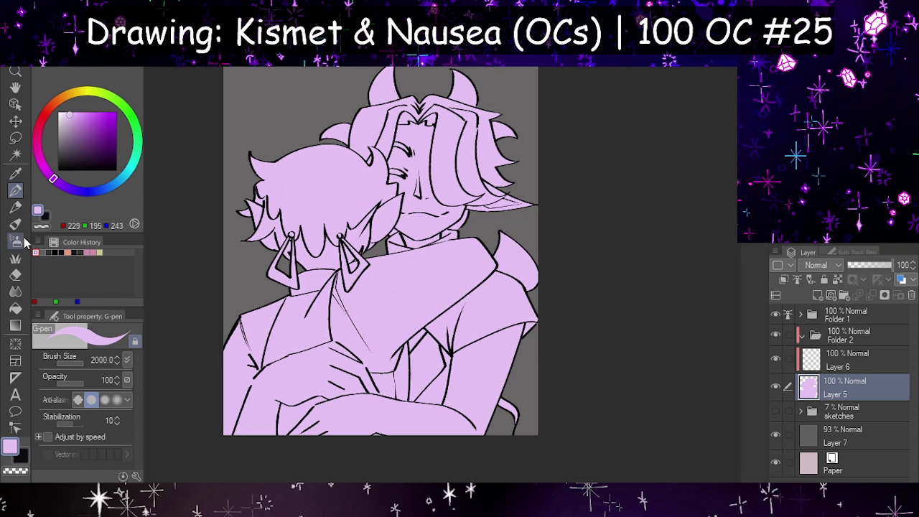
{"action": "left_click", "coordinate": [15, 210]}
{"action": "left_click", "coordinate": [15, 193]}
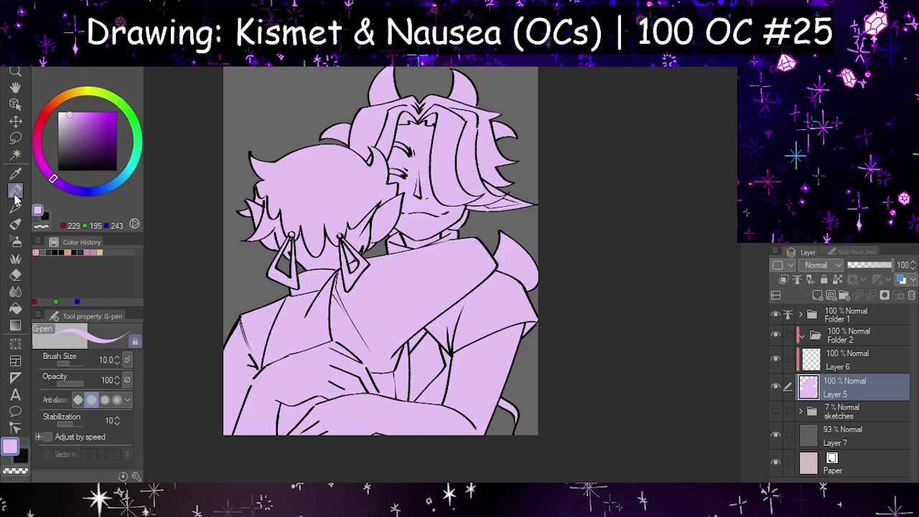
{"action": "left_click", "coordinate": [16, 275]}
{"action": "scroll", "coordinate": [372, 277], "scroll_direction": "up", "scroll_amount": 5}
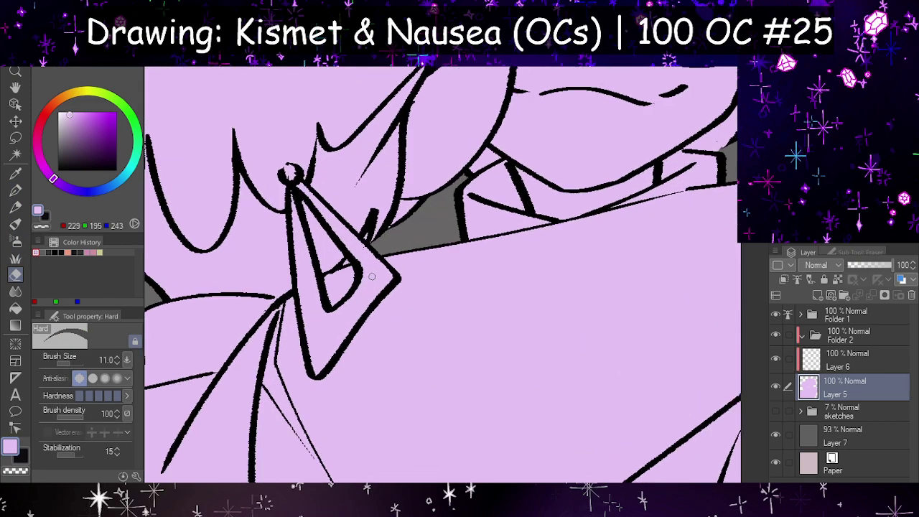
{"action": "scroll", "coordinate": [372, 276], "scroll_direction": "up", "scroll_amount": 4}
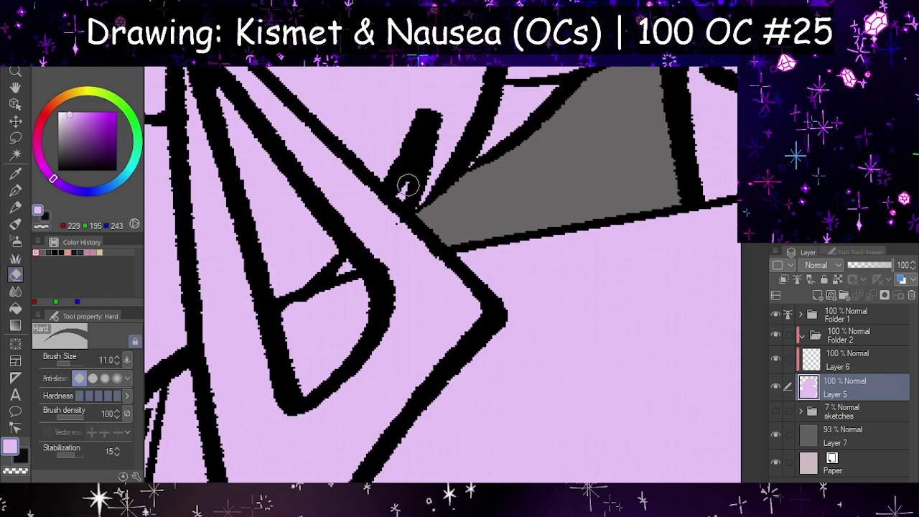
{"action": "left_click_drag", "start_coordinate": [412, 161], "coordinate": [406, 193]}
{"action": "left_click_drag", "start_coordinate": [350, 262], "coordinate": [354, 265]}
{"action": "scroll", "coordinate": [359, 266], "scroll_direction": "down", "scroll_amount": 4}
{"action": "scroll", "coordinate": [443, 232], "scroll_direction": "down", "scroll_amount": 2}
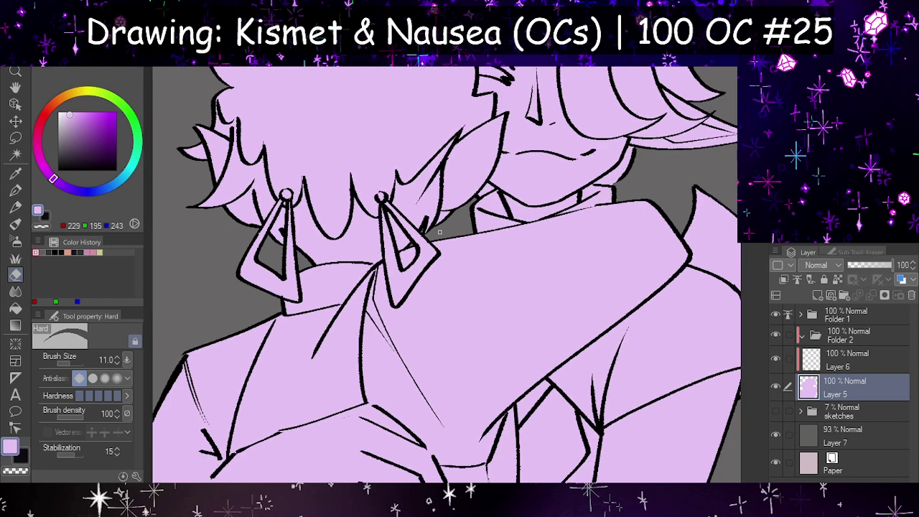
{"action": "scroll", "coordinate": [343, 263], "scroll_direction": "down", "scroll_amount": 3}
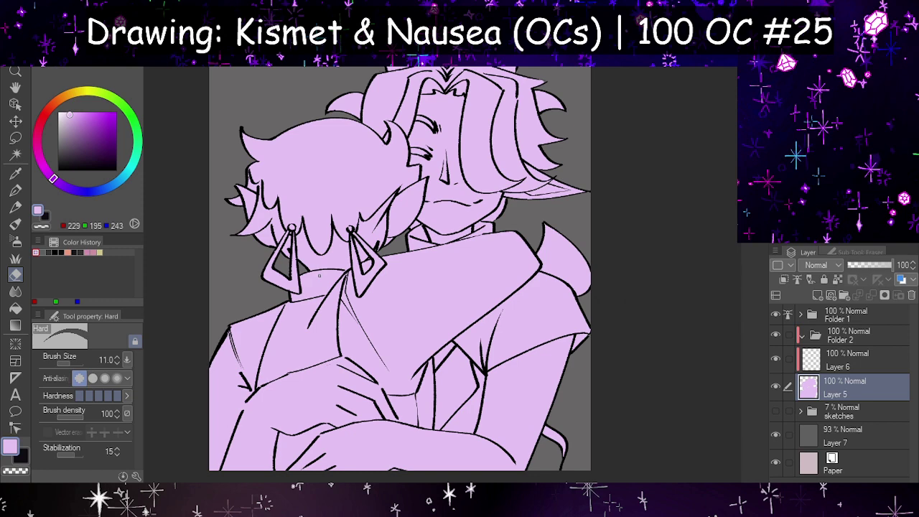
{"action": "scroll", "coordinate": [391, 306], "scroll_direction": "down", "scroll_amount": 2}
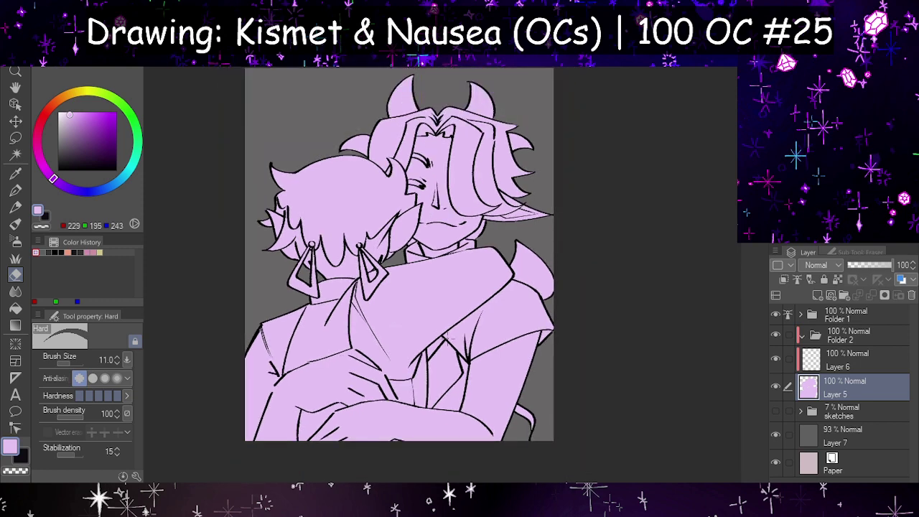
{"action": "scroll", "coordinate": [425, 372], "scroll_direction": "up", "scroll_amount": 2}
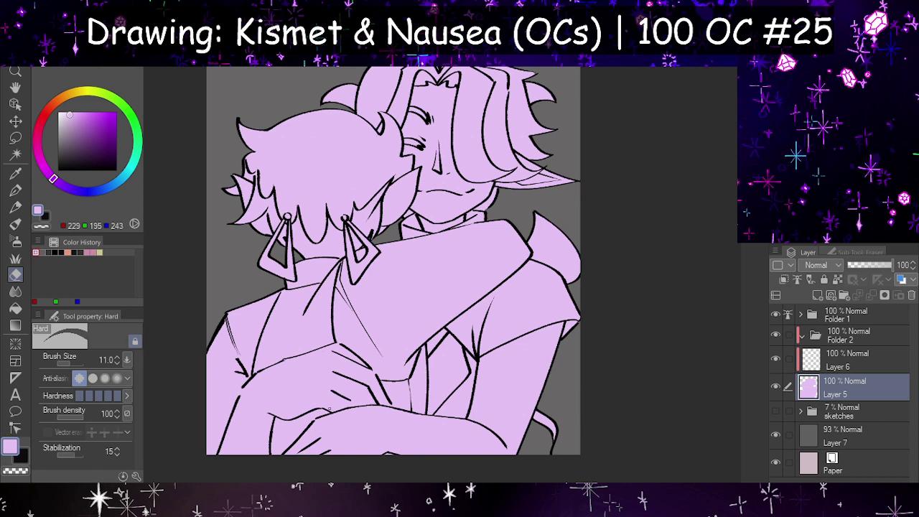
{"action": "scroll", "coordinate": [328, 407], "scroll_direction": "down", "scroll_amount": 2}
{"action": "scroll", "coordinate": [356, 384], "scroll_direction": "up", "scroll_amount": 1}
{"action": "scroll", "coordinate": [380, 324], "scroll_direction": "down", "scroll_amount": 1}
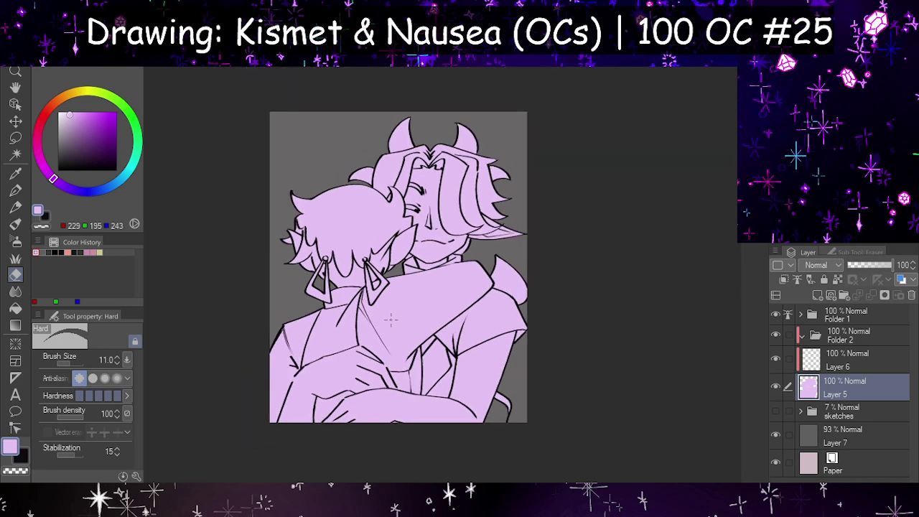
{"action": "scroll", "coordinate": [386, 322], "scroll_direction": "up", "scroll_amount": 1}
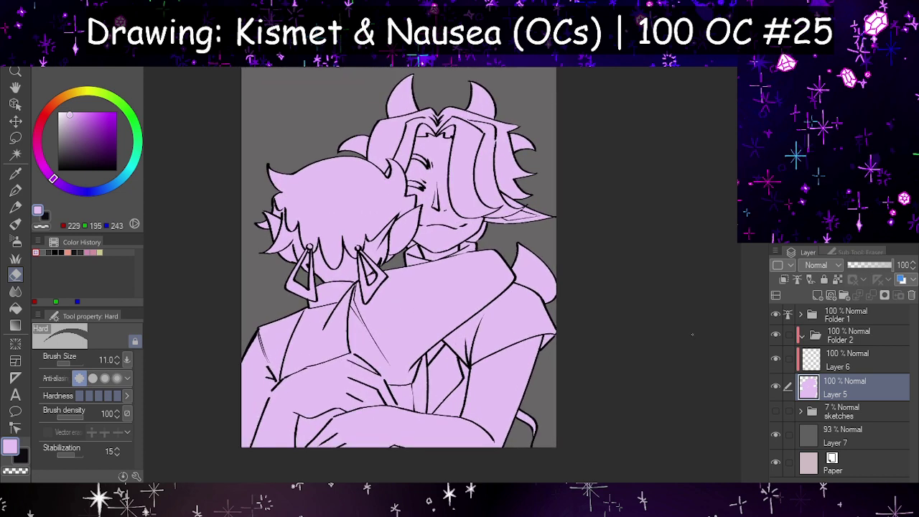
- On Layer 6, paint large muted purple (RGB 156, 122, 170) spots across the horned character's cheeks with the がめペン marker at size 15
{"action": "left_click", "coordinate": [839, 366]}
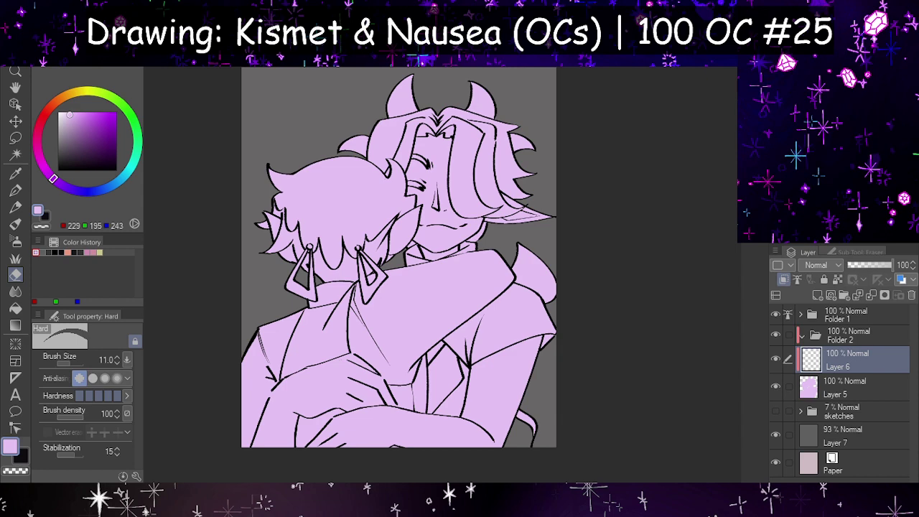
{"action": "left_click", "coordinate": [75, 131]}
{"action": "left_click", "coordinate": [15, 191]}
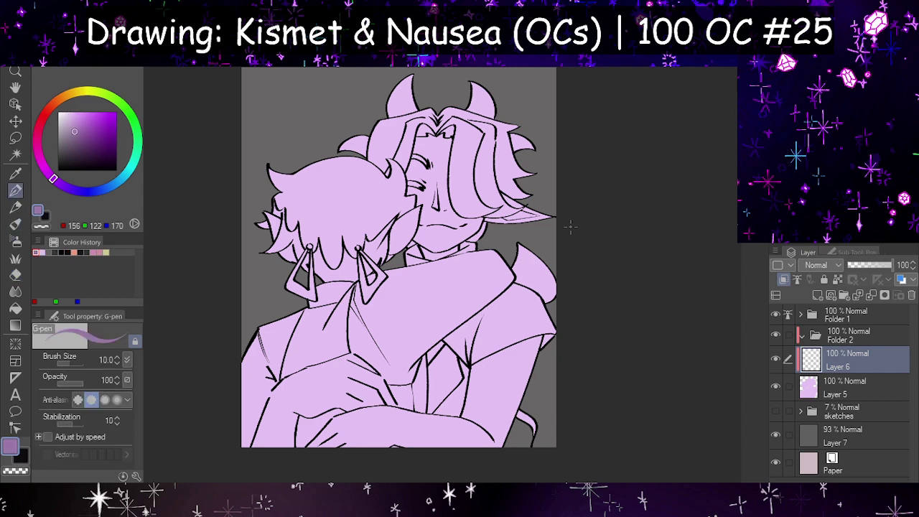
{"action": "left_click", "coordinate": [853, 251]}
{"action": "left_click", "coordinate": [799, 270]}
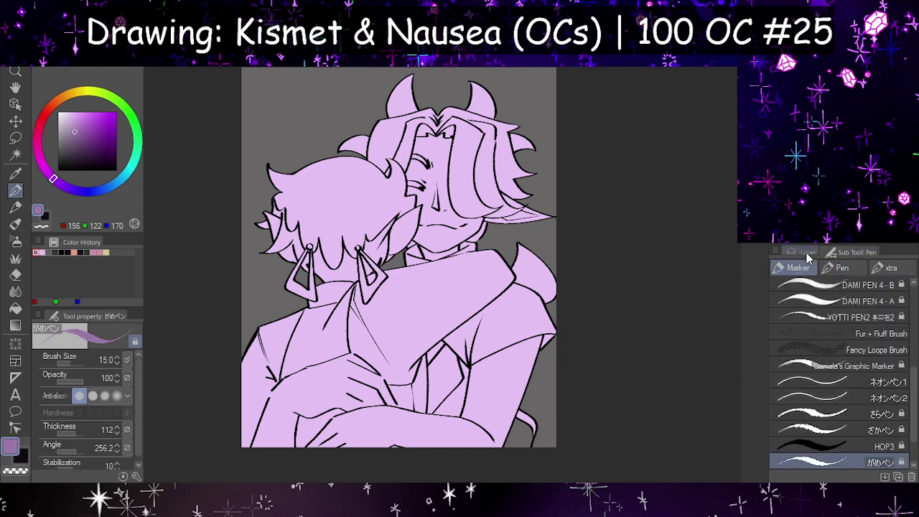
{"action": "left_click", "coordinate": [806, 252]}
{"action": "scroll", "coordinate": [399, 208], "scroll_direction": "up", "scroll_amount": 6}
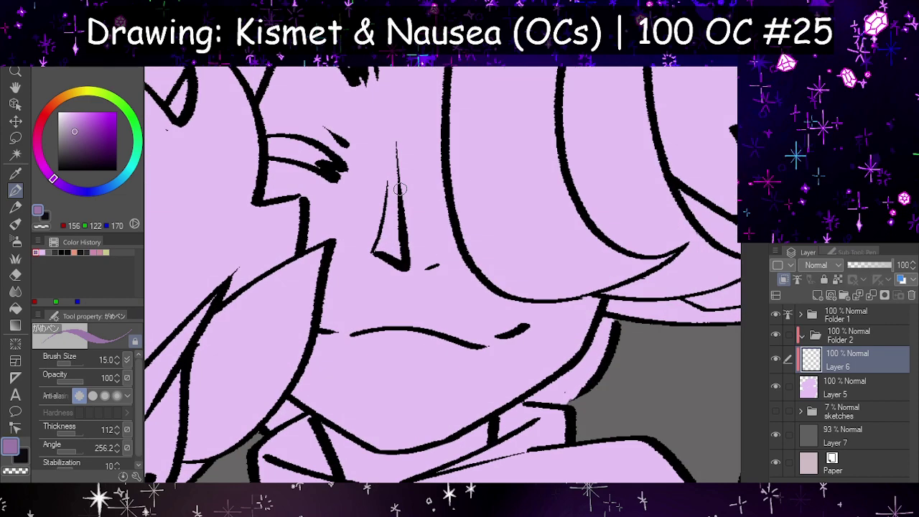
{"action": "scroll", "coordinate": [398, 208], "scroll_direction": "down", "scroll_amount": 1}
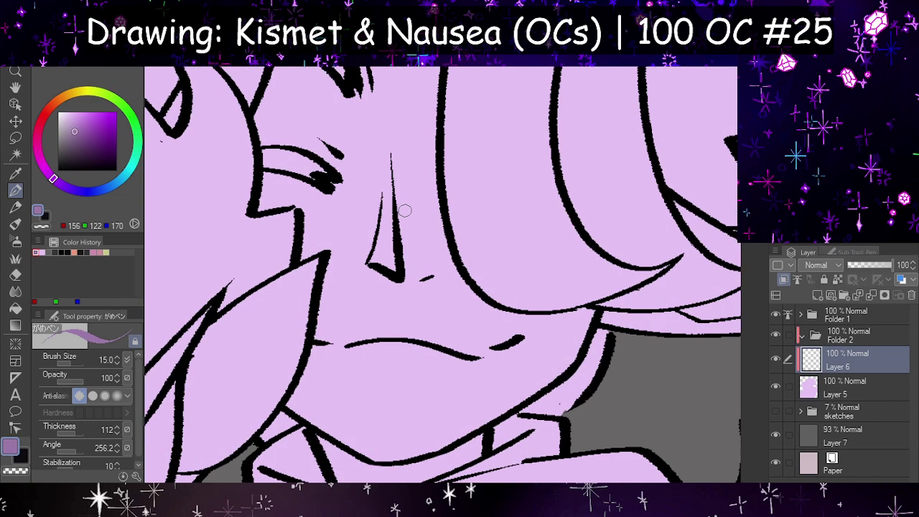
{"action": "mouse_move", "coordinate": [257, 219]}
{"action": "left_mouse_down"}
{"action": "mouse_move", "coordinate": [273, 237]}
{"action": "mouse_move", "coordinate": [314, 211]}
{"action": "mouse_move", "coordinate": [336, 240]}
{"action": "mouse_move", "coordinate": [344, 237]}
{"action": "left_mouse_up"}
{"action": "mouse_move", "coordinate": [413, 238]}
{"action": "left_mouse_down"}
{"action": "mouse_move", "coordinate": [410, 251]}
{"action": "mouse_move", "coordinate": [431, 244]}
{"action": "mouse_move", "coordinate": [406, 240]}
{"action": "mouse_move", "coordinate": [415, 239]}
{"action": "left_mouse_up"}
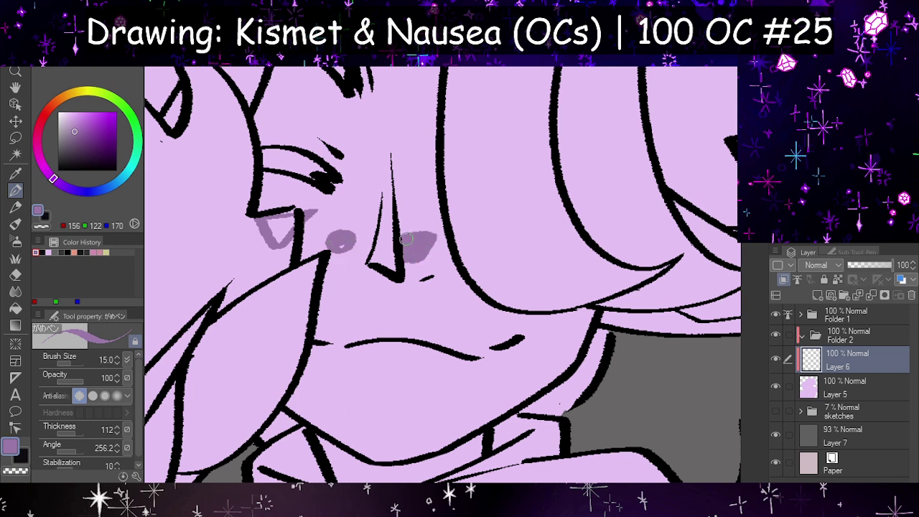
- Extend the spot beside the nose across its bridge, fill in the cheek spot under the eye and add small freckles around them
{"action": "key", "text": "h"}
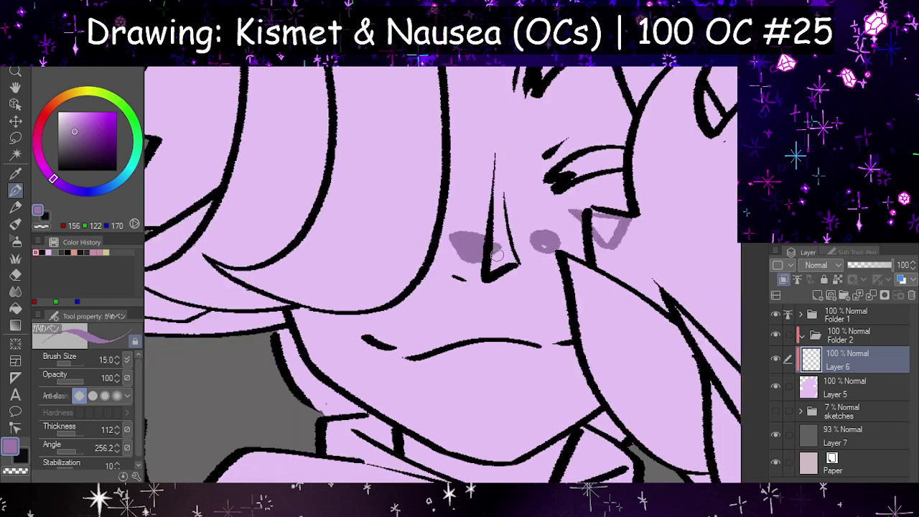
{"action": "mouse_move", "coordinate": [490, 245]}
{"action": "left_mouse_down"}
{"action": "mouse_move", "coordinate": [503, 252]}
{"action": "mouse_move", "coordinate": [491, 258]}
{"action": "left_mouse_up"}
{"action": "key", "text": "h"}
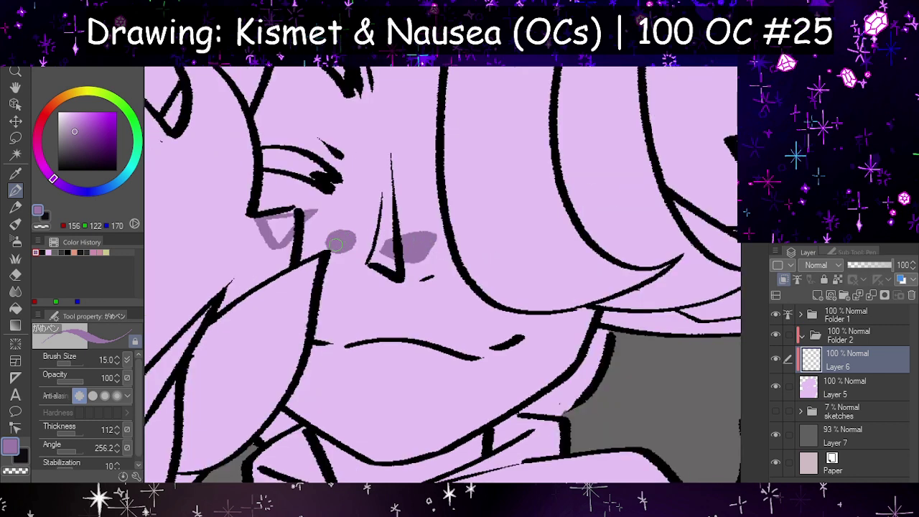
{"action": "mouse_move", "coordinate": [286, 226]}
{"action": "left_mouse_down"}
{"action": "mouse_move", "coordinate": [271, 226]}
{"action": "mouse_move", "coordinate": [297, 219]}
{"action": "mouse_move", "coordinate": [281, 219]}
{"action": "left_mouse_up"}
{"action": "left_click_drag", "start_coordinate": [351, 207], "coordinate": [357, 206]}
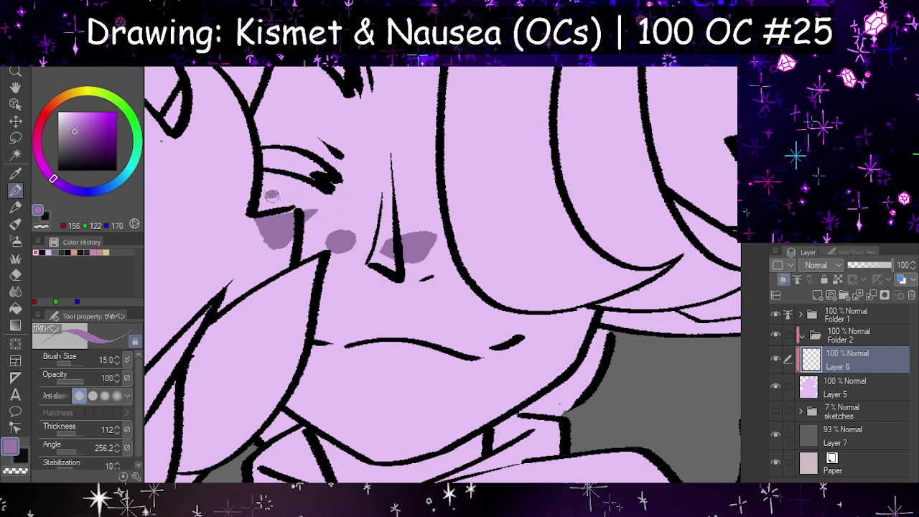
{"action": "left_click_drag", "start_coordinate": [335, 276], "coordinate": [333, 278]}
{"action": "left_click_drag", "start_coordinate": [367, 202], "coordinate": [372, 205]}
{"action": "left_click", "coordinate": [103, 147]}
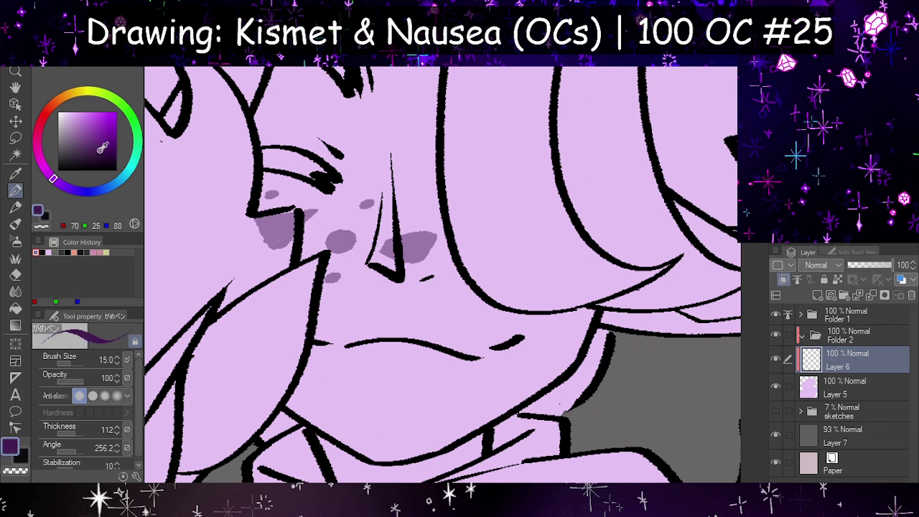
{"action": "mouse_move", "coordinate": [377, 249]}
{"action": "left_mouse_down"}
{"action": "mouse_move", "coordinate": [419, 259]}
{"action": "mouse_move", "coordinate": [431, 235]}
{"action": "left_mouse_up"}
{"action": "key", "text": "ctrl+z"}
{"action": "key", "text": "ctrl+z"}
{"action": "mouse_move", "coordinate": [381, 251]}
{"action": "left_mouse_down"}
{"action": "mouse_move", "coordinate": [426, 262]}
{"action": "mouse_move", "coordinate": [433, 255]}
{"action": "left_mouse_up"}
{"action": "key", "text": "h"}
{"action": "key", "text": "ctrl+z"}
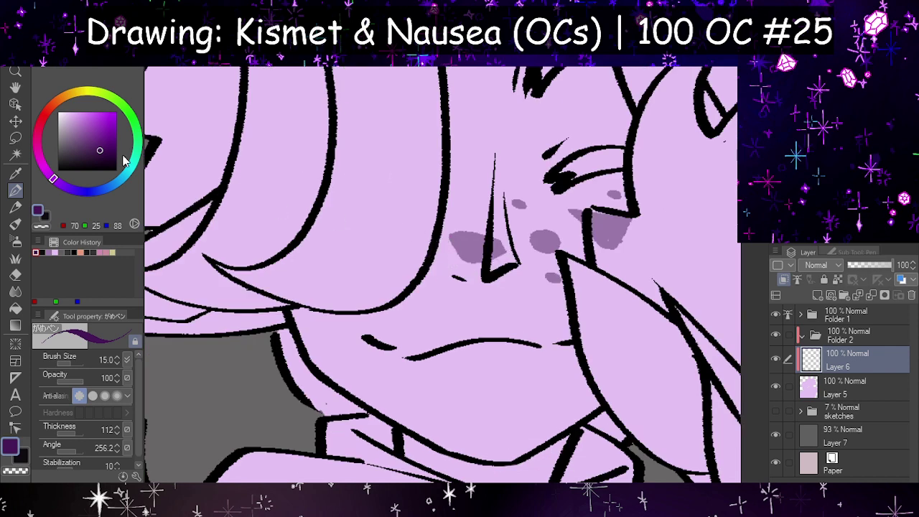
{"action": "left_click", "coordinate": [99, 135]}
{"action": "left_click_drag", "start_coordinate": [451, 238], "coordinate": [510, 257]}
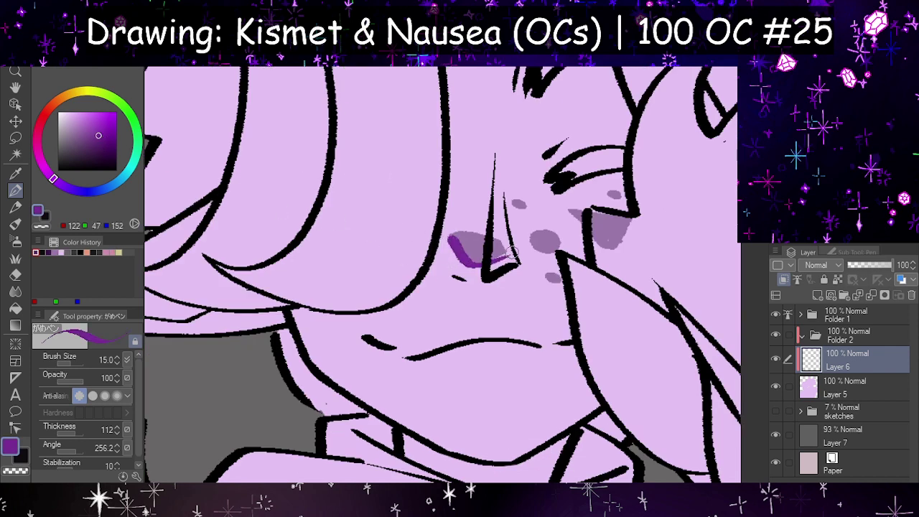
{"action": "key", "text": "ctrl+z"}
- Shade the edges of the face spots and small freckles with dark purple (RGB 94, 46, 114)
{"action": "left_click", "coordinate": [93, 145]}
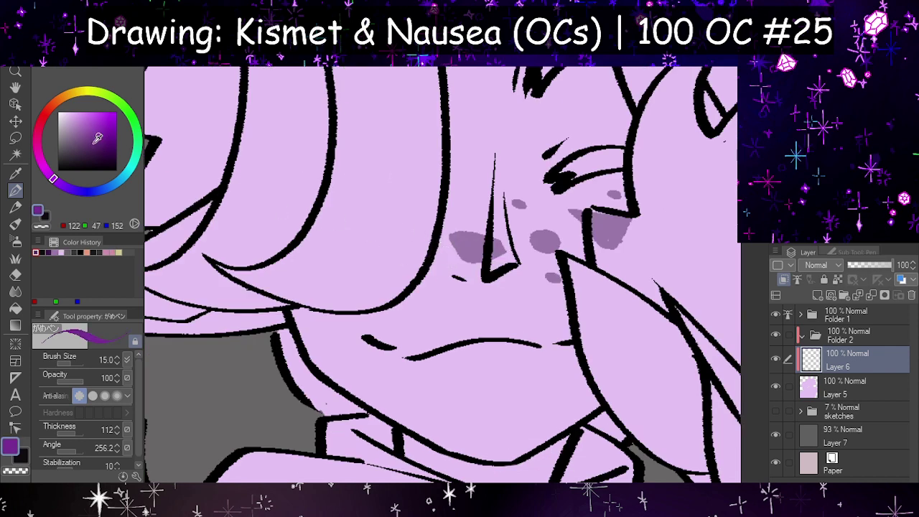
{"action": "mouse_move", "coordinate": [450, 242]}
{"action": "left_mouse_down"}
{"action": "mouse_move", "coordinate": [484, 264]}
{"action": "mouse_move", "coordinate": [497, 252]}
{"action": "mouse_move", "coordinate": [472, 259]}
{"action": "mouse_move", "coordinate": [538, 234]}
{"action": "mouse_move", "coordinate": [558, 253]}
{"action": "left_mouse_up"}
{"action": "key", "text": "ctrl+z"}
{"action": "left_click_drag", "start_coordinate": [509, 201], "coordinate": [522, 206]}
{"action": "left_click_drag", "start_coordinate": [545, 275], "coordinate": [559, 283]}
{"action": "mouse_move", "coordinate": [570, 210]}
{"action": "left_mouse_down"}
{"action": "mouse_move", "coordinate": [616, 247]}
{"action": "mouse_move", "coordinate": [631, 214]}
{"action": "left_mouse_up"}
{"action": "key", "text": "h"}
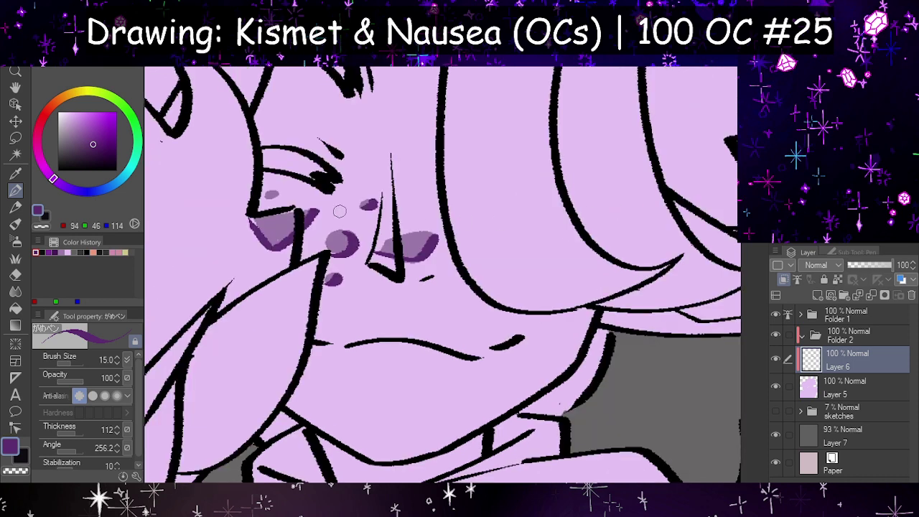
{"action": "left_click_drag", "start_coordinate": [277, 192], "coordinate": [268, 197]}
- Add another spot on the cheek at the edge of the hair, in muted purple with a dark purple shaded edge
{"action": "left_click_drag", "start_coordinate": [447, 280], "coordinate": [469, 282]}
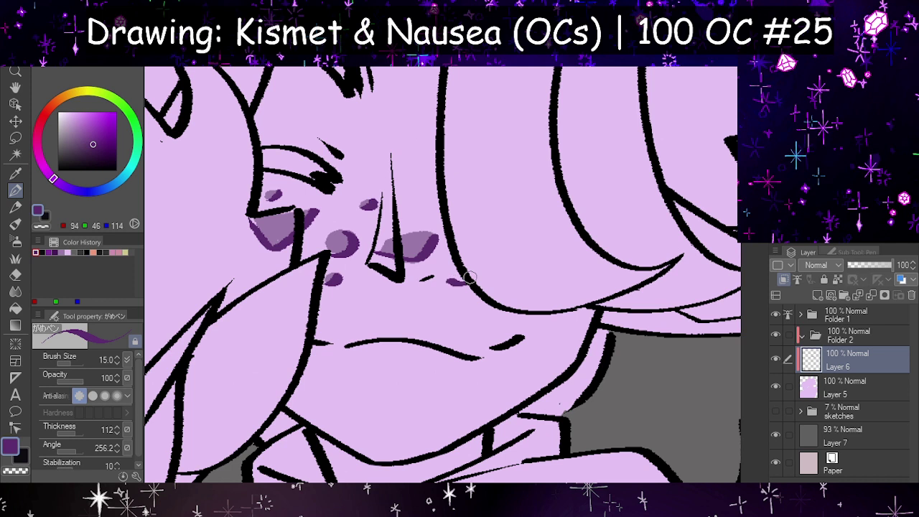
{"action": "left_click", "coordinate": [61, 252]}
{"action": "mouse_move", "coordinate": [452, 280]}
{"action": "left_mouse_down"}
{"action": "mouse_move", "coordinate": [466, 281]}
{"action": "mouse_move", "coordinate": [464, 273]}
{"action": "left_mouse_up"}
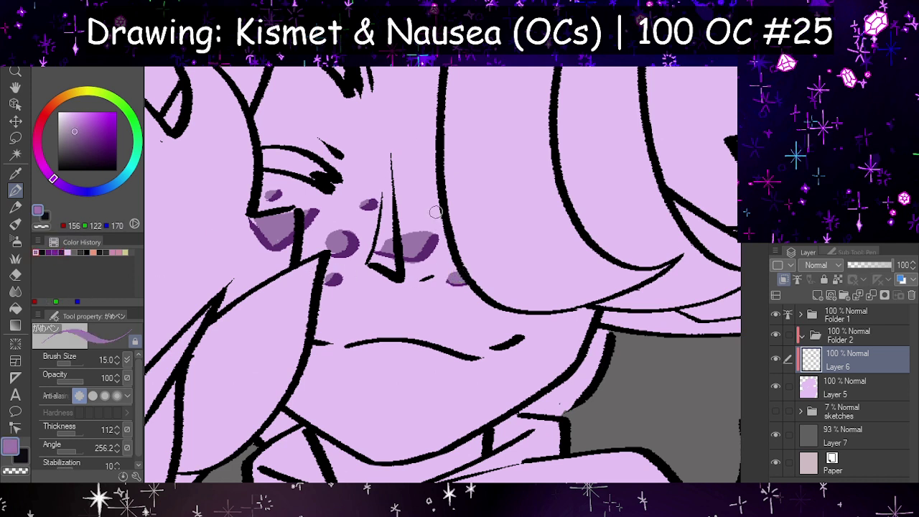
{"action": "left_click", "coordinate": [48, 252]}
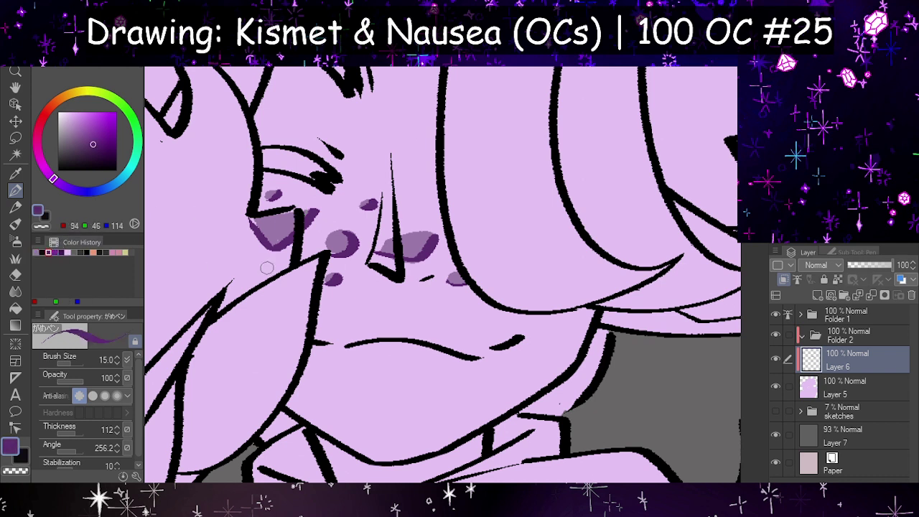
{"action": "left_click_drag", "start_coordinate": [446, 282], "coordinate": [478, 278]}
{"action": "left_click", "coordinate": [15, 274]}
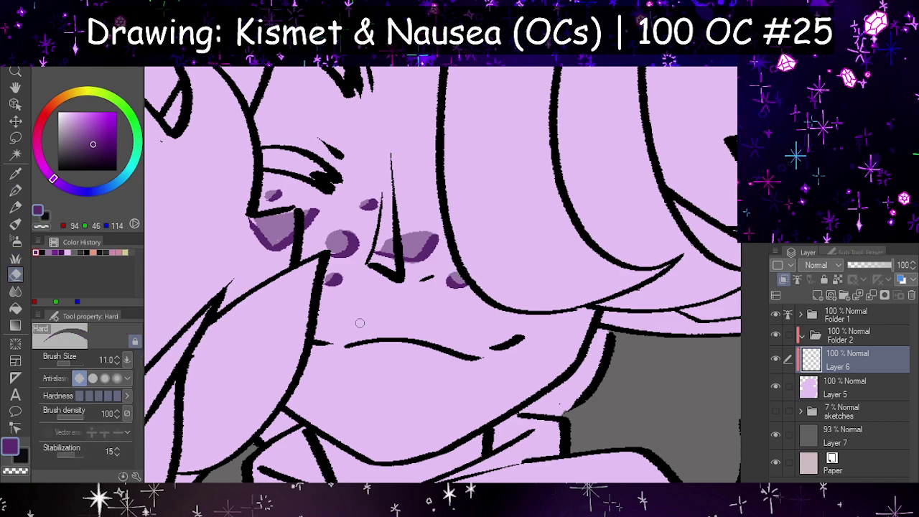
{"action": "scroll", "coordinate": [377, 325], "scroll_direction": "down", "scroll_amount": 5}
{"action": "scroll", "coordinate": [505, 258], "scroll_direction": "up", "scroll_amount": 5}
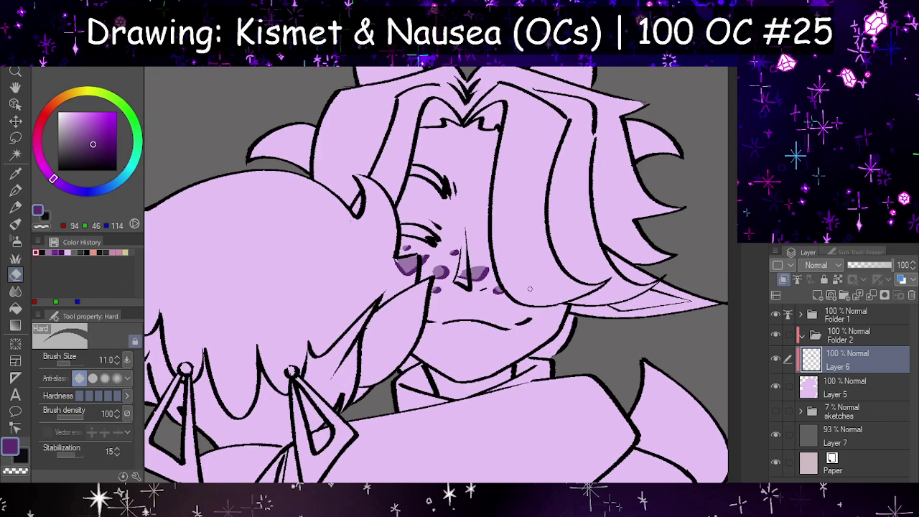
- Add a small muted purple (RGB 156, 122, 170) freckle between the nose and the hair, shaded with dark purple (RGB 94, 46, 114)
{"action": "left_click", "coordinate": [16, 190]}
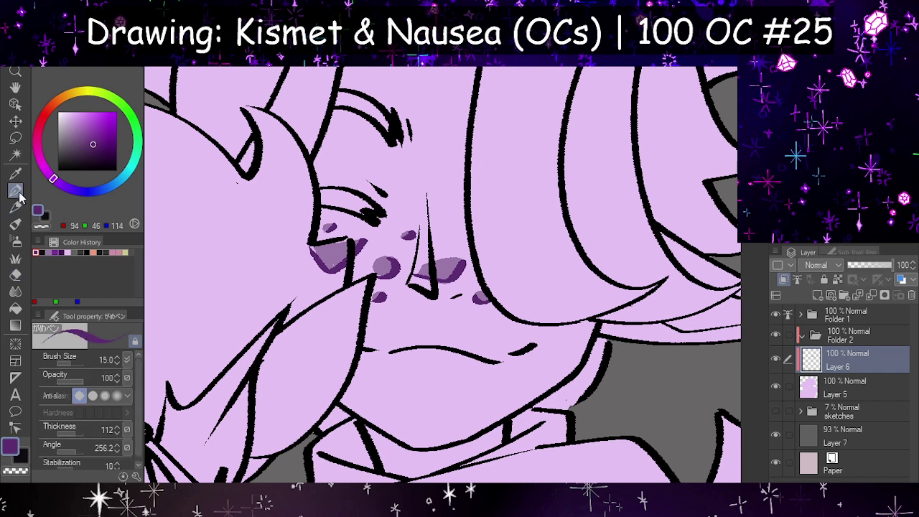
{"action": "left_click", "coordinate": [48, 252]}
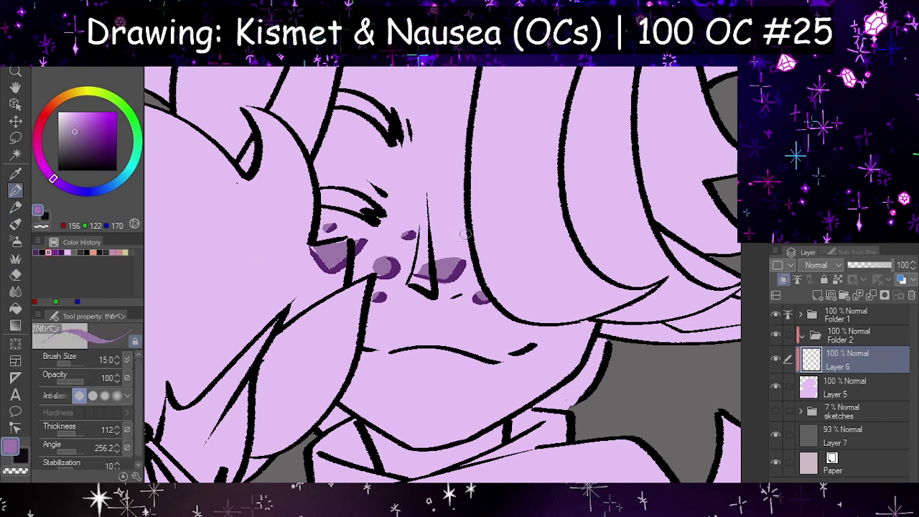
{"action": "left_click_drag", "start_coordinate": [463, 235], "coordinate": [467, 239]}
{"action": "key", "text": "ctrl+z"}
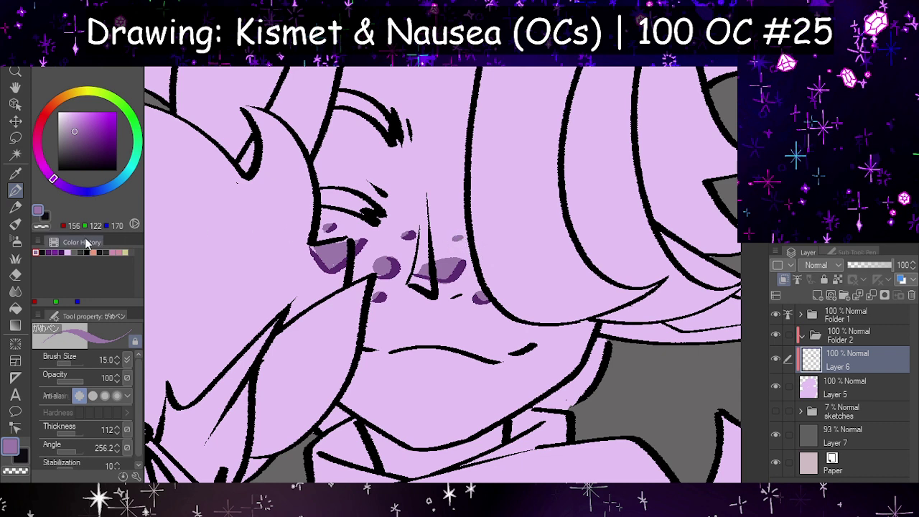
{"action": "left_click", "coordinate": [49, 252]}
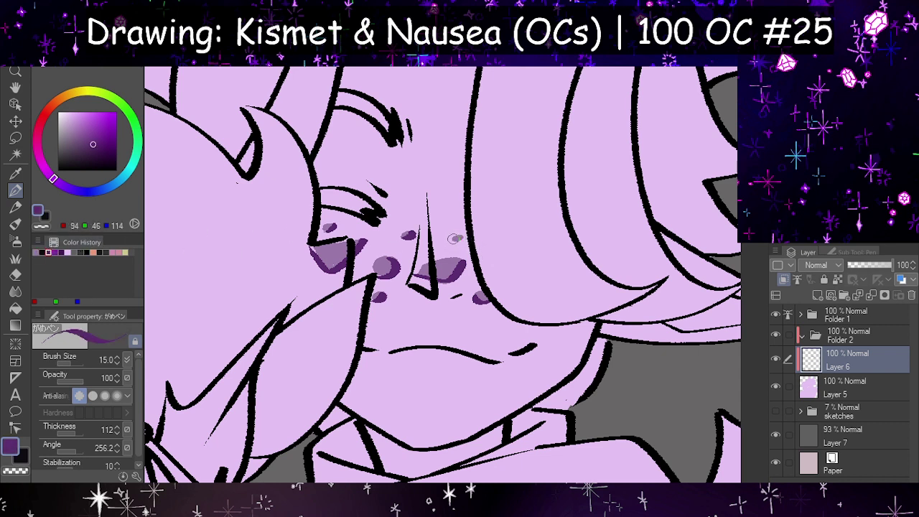
{"action": "left_click_drag", "start_coordinate": [453, 239], "coordinate": [461, 231]}
{"action": "key", "text": "ctrl+z"}
{"action": "key", "text": "h"}
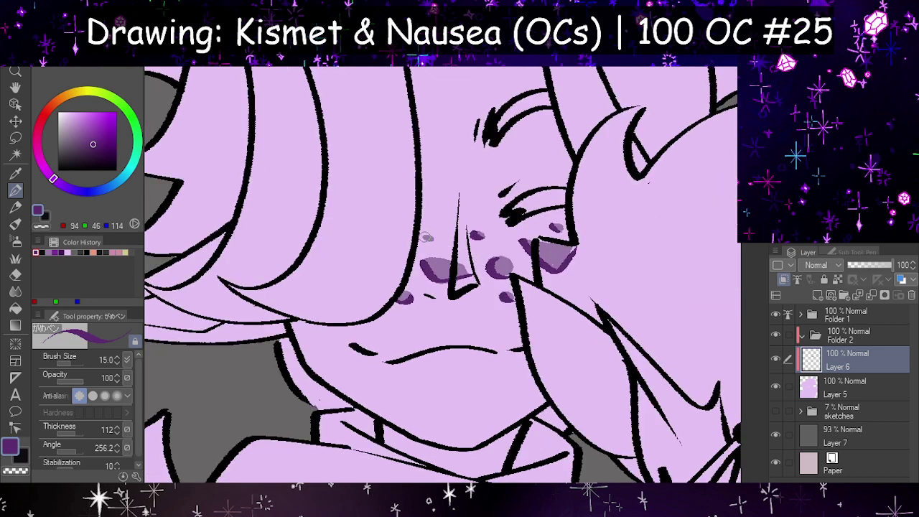
{"action": "left_click", "coordinate": [426, 237]}
{"action": "key", "text": "h"}
{"action": "scroll", "coordinate": [480, 260], "scroll_direction": "down", "scroll_amount": 5}
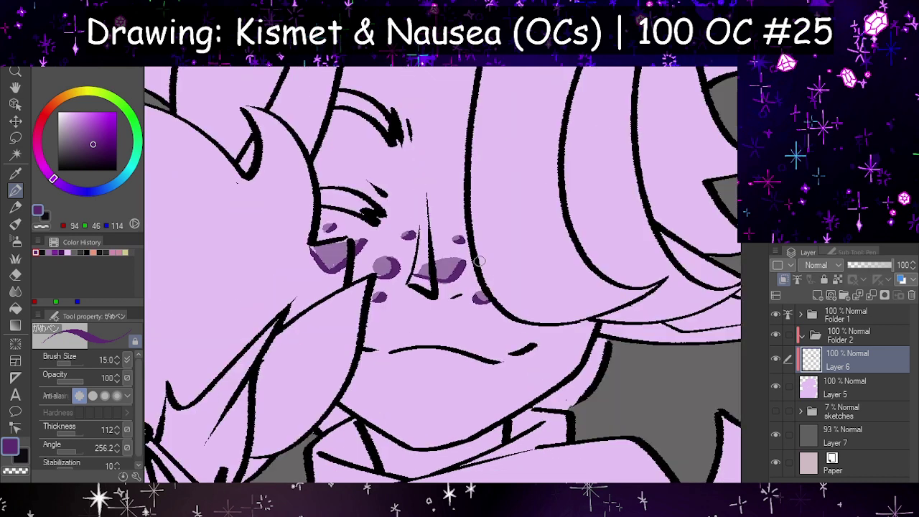
- Lower the opacity of the freckle layer, Layer 6, to 70%
{"action": "scroll", "coordinate": [435, 291], "scroll_direction": "up", "scroll_amount": 2}
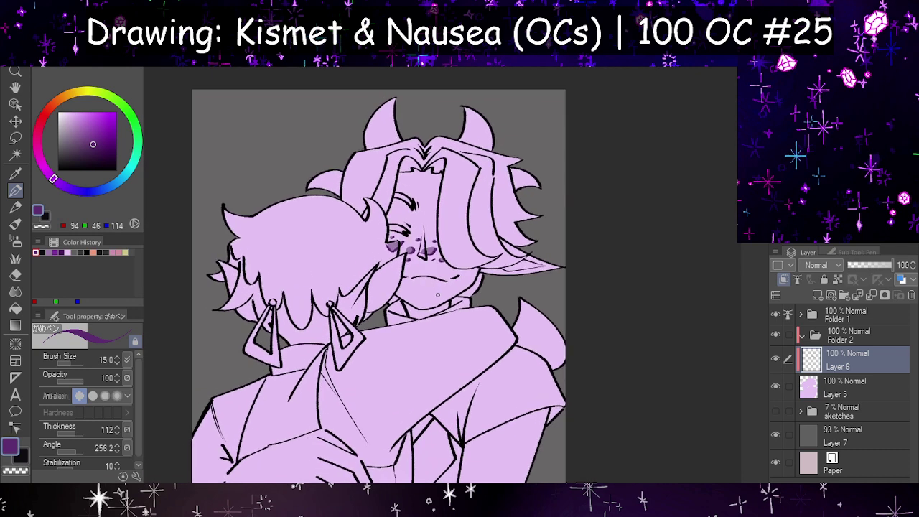
{"action": "scroll", "coordinate": [478, 255], "scroll_direction": "up", "scroll_amount": 2}
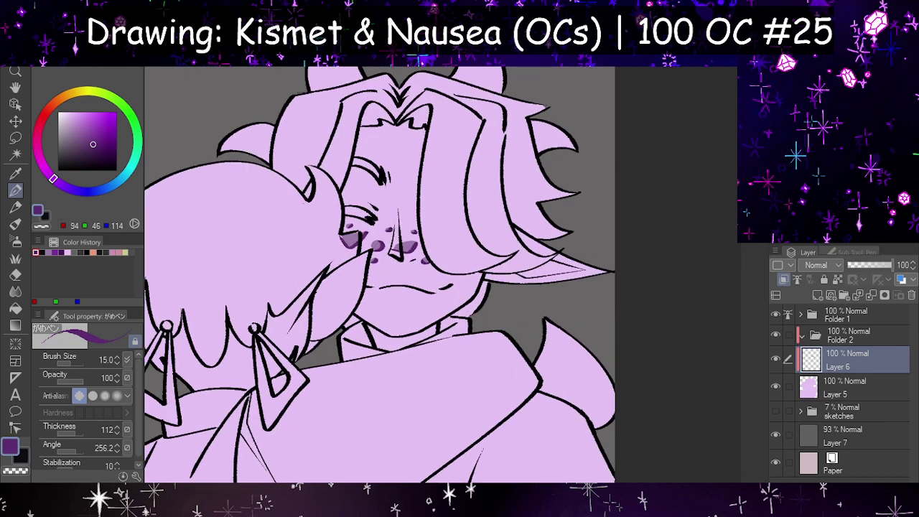
{"action": "scroll", "coordinate": [399, 295], "scroll_direction": "down", "scroll_amount": 4}
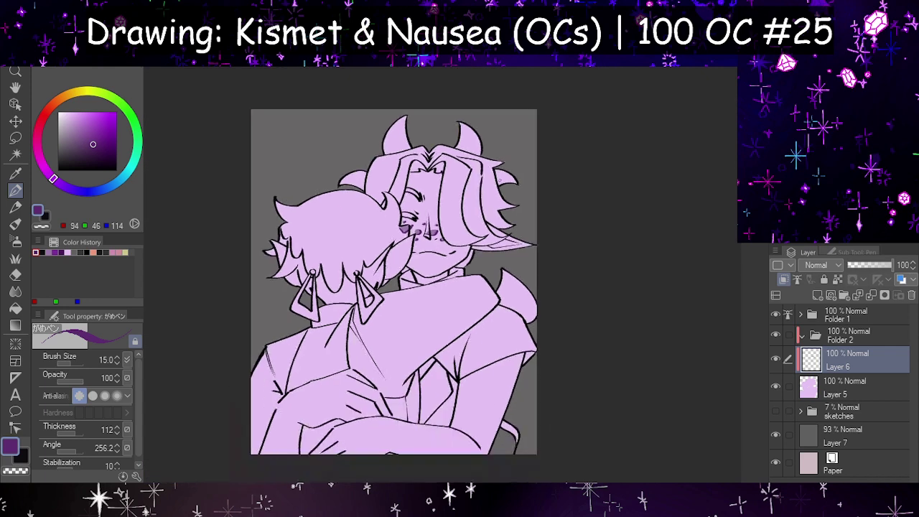
{"action": "scroll", "coordinate": [426, 220], "scroll_direction": "up", "scroll_amount": 5}
{"action": "scroll", "coordinate": [426, 221], "scroll_direction": "up", "scroll_amount": 1}
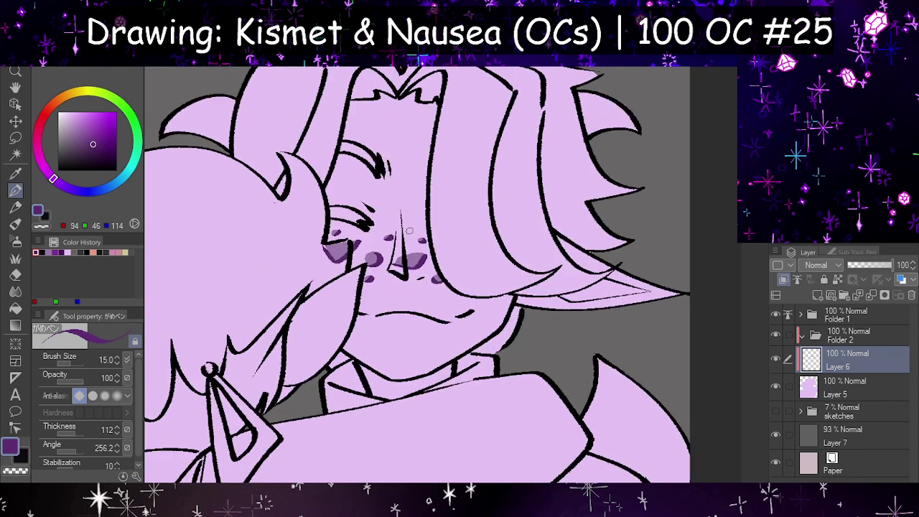
{"action": "left_click", "coordinate": [879, 265]}
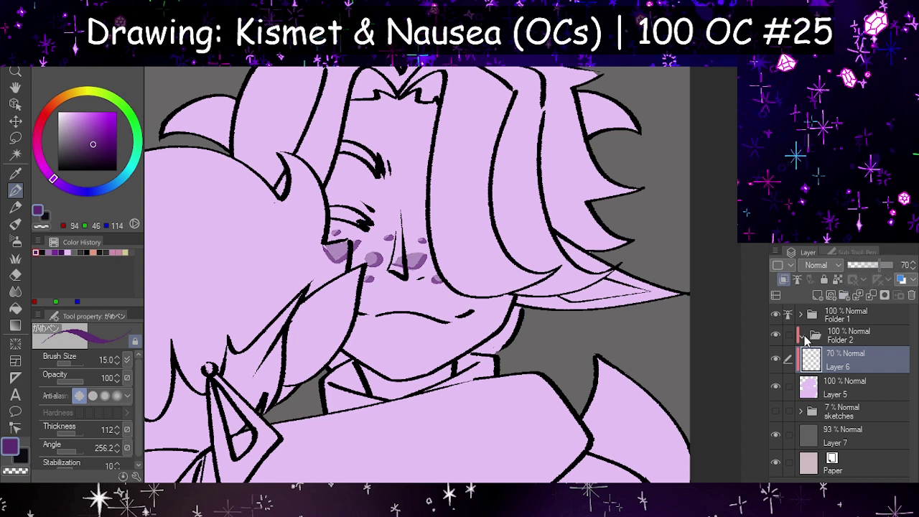
{"action": "scroll", "coordinate": [646, 359], "scroll_direction": "down", "scroll_amount": 4}
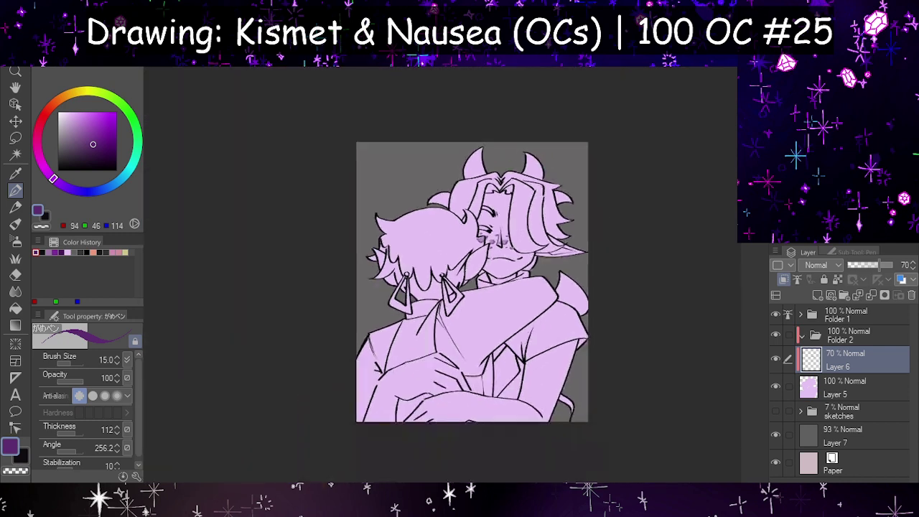
- Create a hair colour layer inside the clipped Folder 2 and set up the G-pen in dark grey (RGB 53, 53, 53)
{"action": "key", "text": "ctrl+plus"}
{"action": "key", "text": "ctrl+plus"}
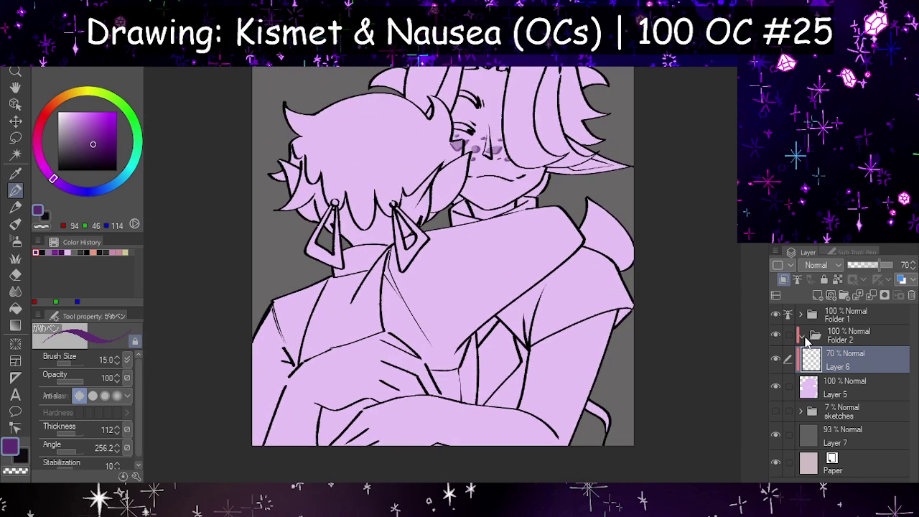
{"action": "left_click", "coordinate": [846, 336]}
{"action": "left_click", "coordinate": [819, 296]}
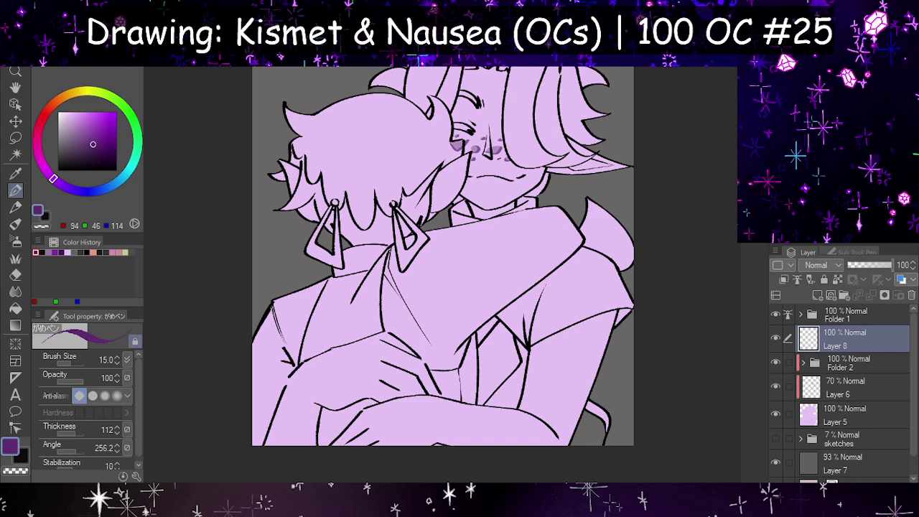
{"action": "left_click", "coordinate": [80, 252]}
{"action": "left_click", "coordinate": [832, 254]}
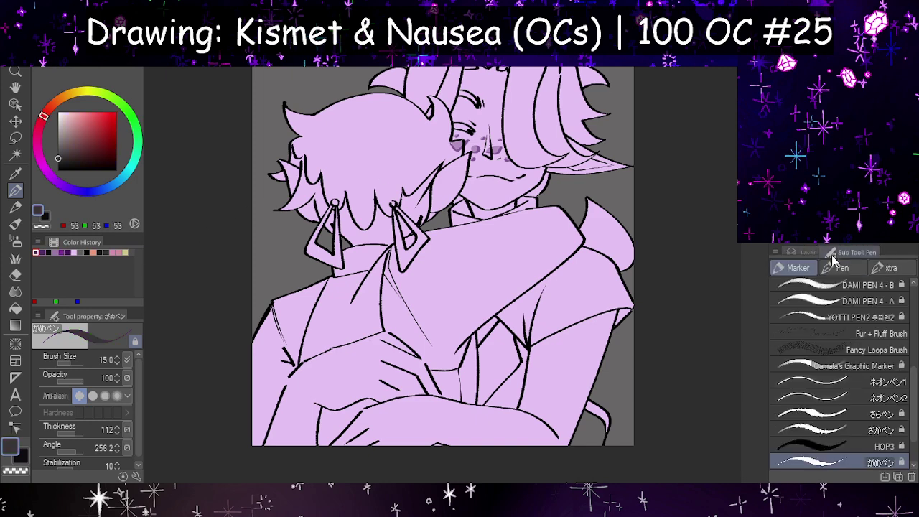
{"action": "left_click", "coordinate": [838, 266]}
{"action": "left_click", "coordinate": [810, 252]}
{"action": "scroll", "coordinate": [416, 215], "scroll_direction": "up", "scroll_amount": 5}
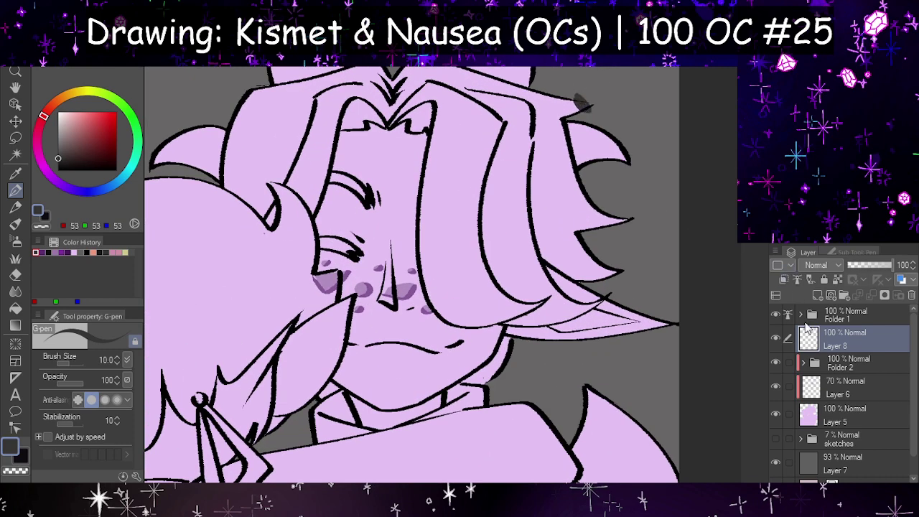
{"action": "left_click_drag", "start_coordinate": [817, 338], "coordinate": [830, 364]}
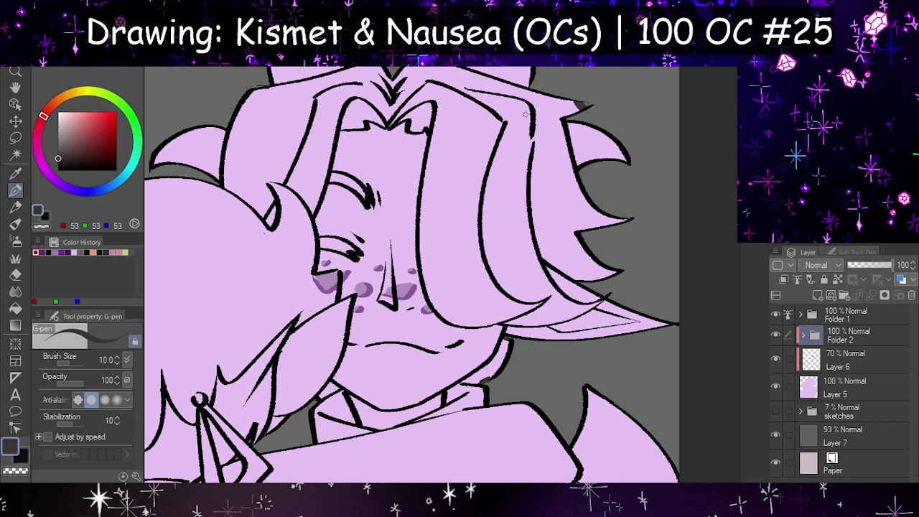
- Fill the horned character's hair with dark grey, including the strands behind the neck, leaving the wide front strand uncoloured
{"action": "left_click", "coordinate": [15, 307]}
{"action": "left_click", "coordinate": [268, 144]}
{"action": "left_click", "coordinate": [348, 129]}
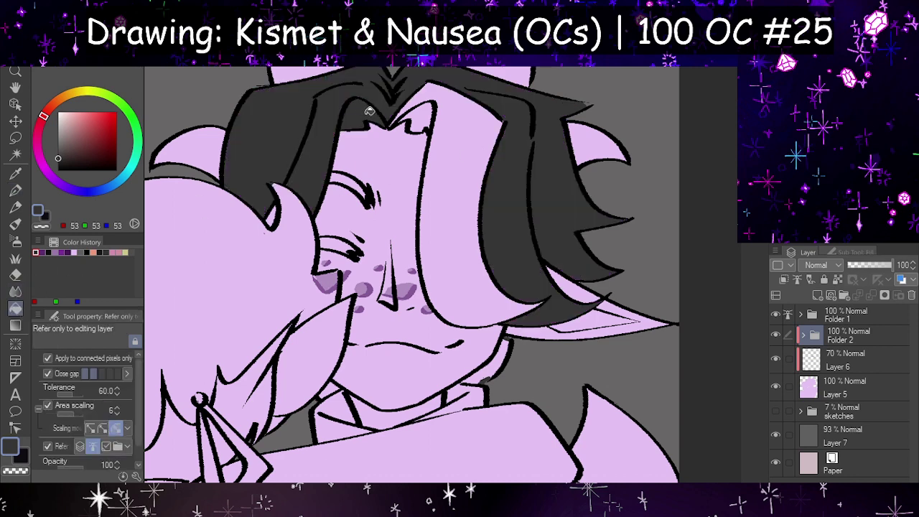
{"action": "left_click", "coordinate": [414, 114]}
{"action": "left_click", "coordinate": [335, 387]}
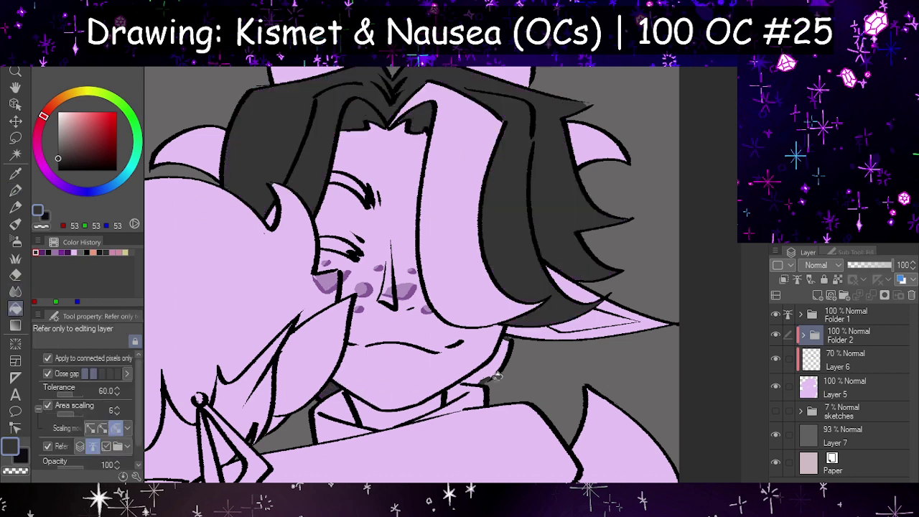
{"action": "left_click", "coordinate": [495, 372]}
{"action": "left_click", "coordinate": [273, 213]}
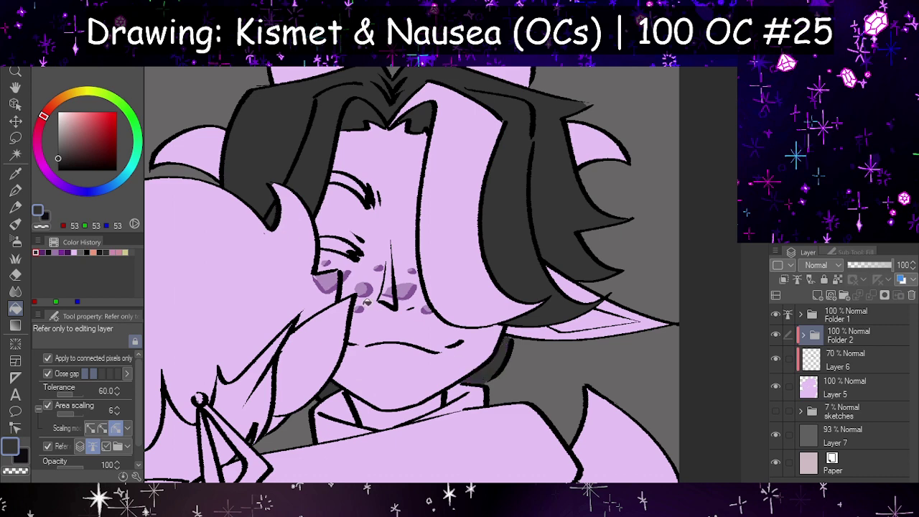
{"action": "scroll", "coordinate": [384, 319], "scroll_direction": "down", "scroll_amount": 2}
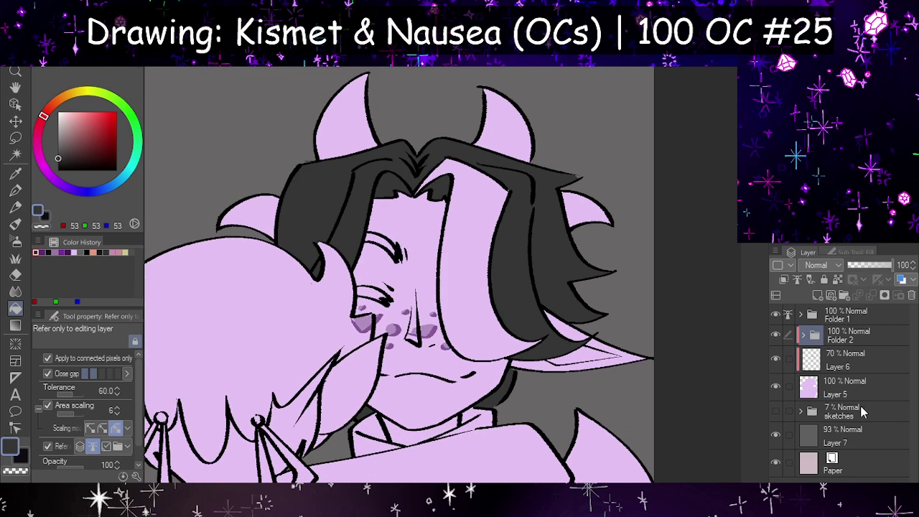
- Extend the lavender base (RGB 229, 195, 243) on Layer 5 into the unfilled tip of the upper outer hair spike with the G-pen
{"action": "left_click", "coordinate": [844, 394]}
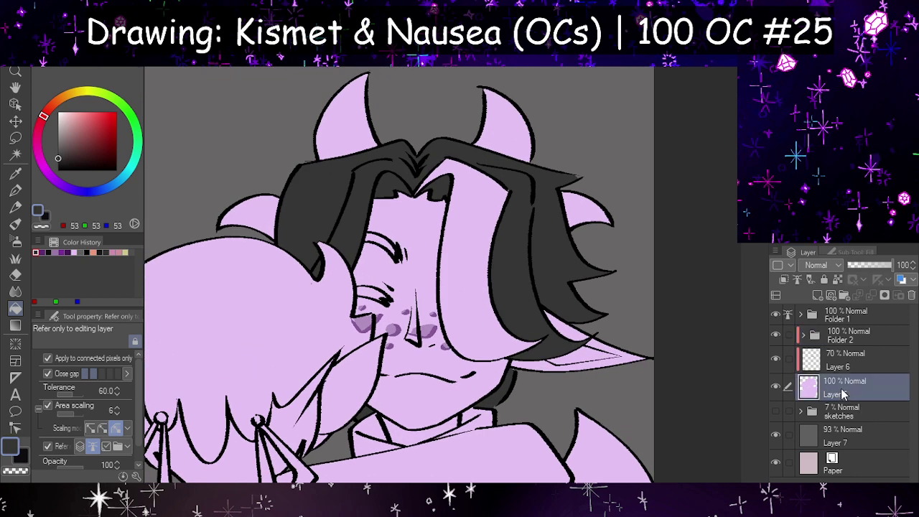
{"action": "left_click", "coordinate": [74, 252]}
{"action": "left_click", "coordinate": [15, 191]}
{"action": "key", "text": "h"}
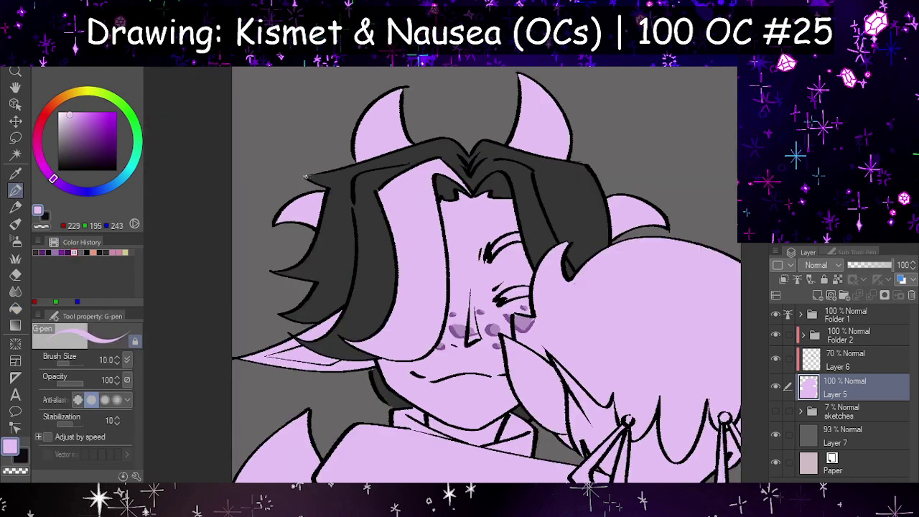
{"action": "left_click", "coordinate": [306, 177]}
- On Layer 8 in Folder 2, paint the tip of the upper outer hair spike dark grey with the G-pen at size 44.3
{"action": "left_click", "coordinate": [835, 363]}
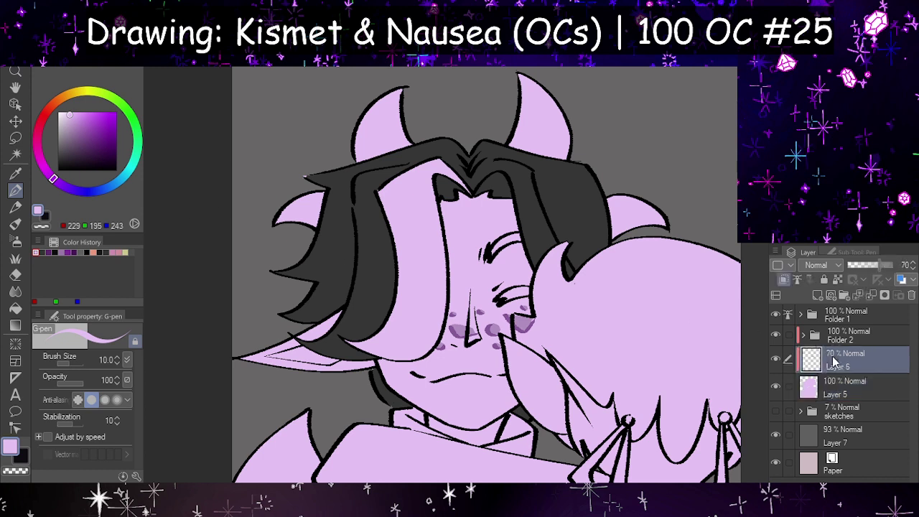
{"action": "left_click", "coordinate": [844, 341]}
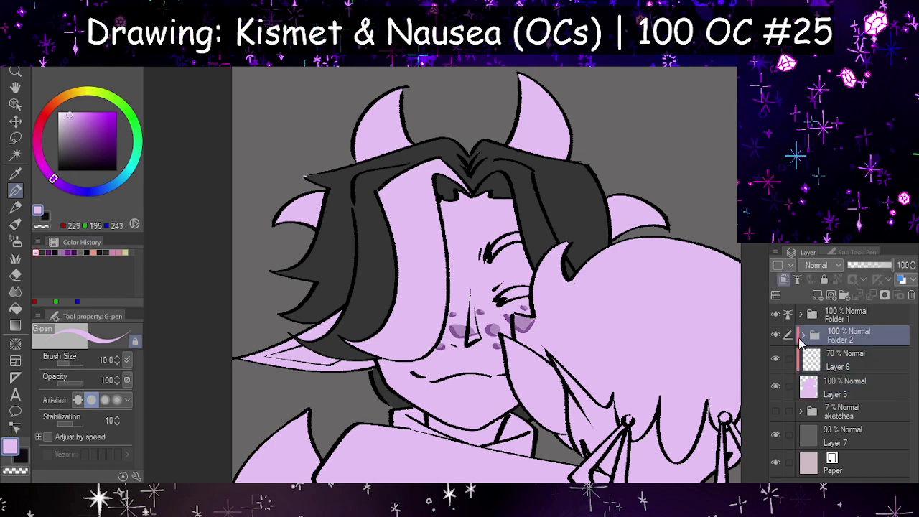
{"action": "left_click", "coordinate": [803, 335]}
{"action": "left_click", "coordinate": [819, 359]}
{"action": "left_click", "coordinate": [42, 252]}
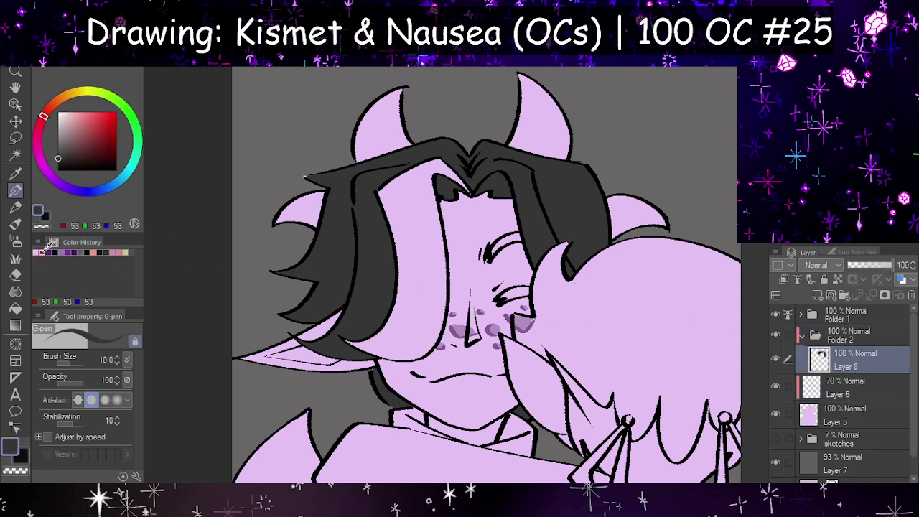
{"action": "left_click", "coordinate": [73, 363]}
{"action": "mouse_move", "coordinate": [312, 168]}
{"action": "left_mouse_down"}
{"action": "mouse_move", "coordinate": [304, 162]}
{"action": "mouse_move", "coordinate": [342, 194]}
{"action": "left_mouse_up"}
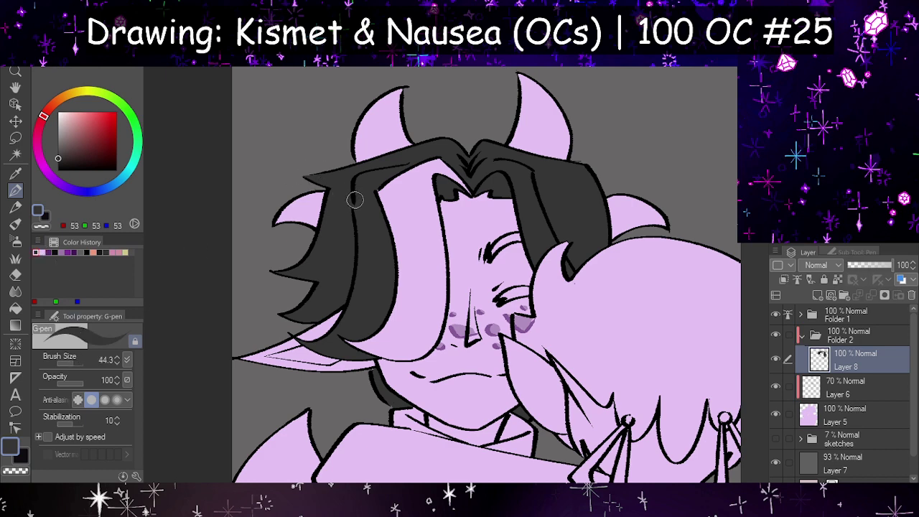
- Erase the dark grey fill from the small inner strand beside the front lock with the Hard eraser at size 57.2
{"action": "scroll", "coordinate": [415, 188], "scroll_direction": "down", "scroll_amount": 4}
{"action": "key", "text": "h"}
{"action": "scroll", "coordinate": [471, 199], "scroll_direction": "up", "scroll_amount": 1}
{"action": "scroll", "coordinate": [473, 200], "scroll_direction": "up", "scroll_amount": 4}
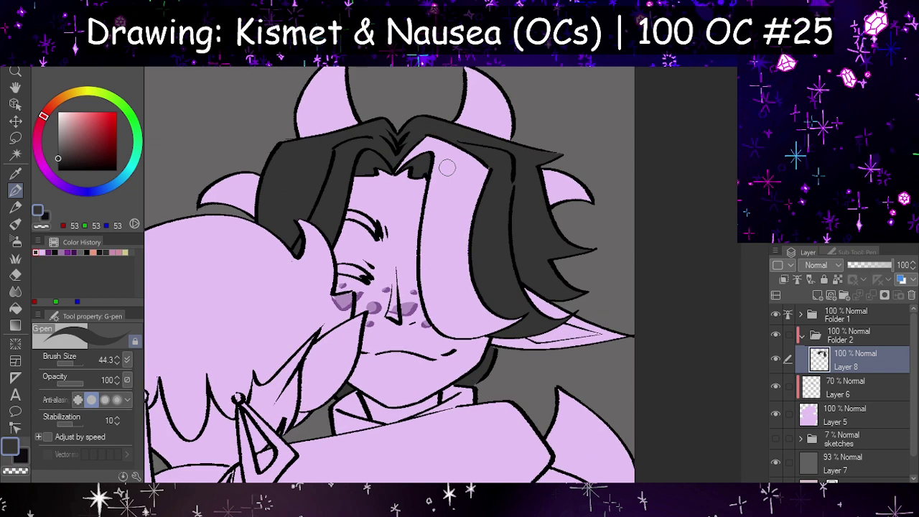
{"action": "left_click", "coordinate": [15, 274]}
{"action": "left_click", "coordinate": [74, 364]}
{"action": "left_click_drag", "start_coordinate": [426, 157], "coordinate": [419, 167]}
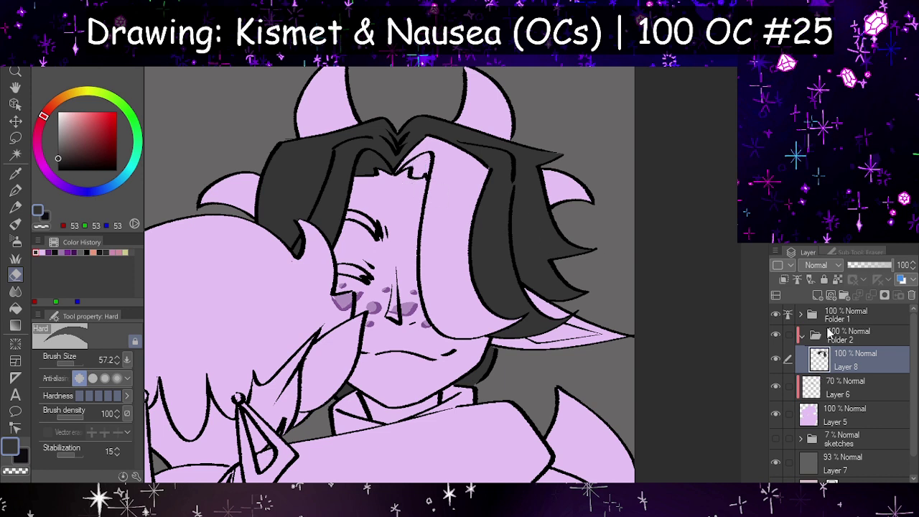
- On a new layer beneath the dark hair layer, fill the wide front hair strand with near-white (RGB 251, 247, 255)
{"action": "left_click", "coordinate": [817, 296]}
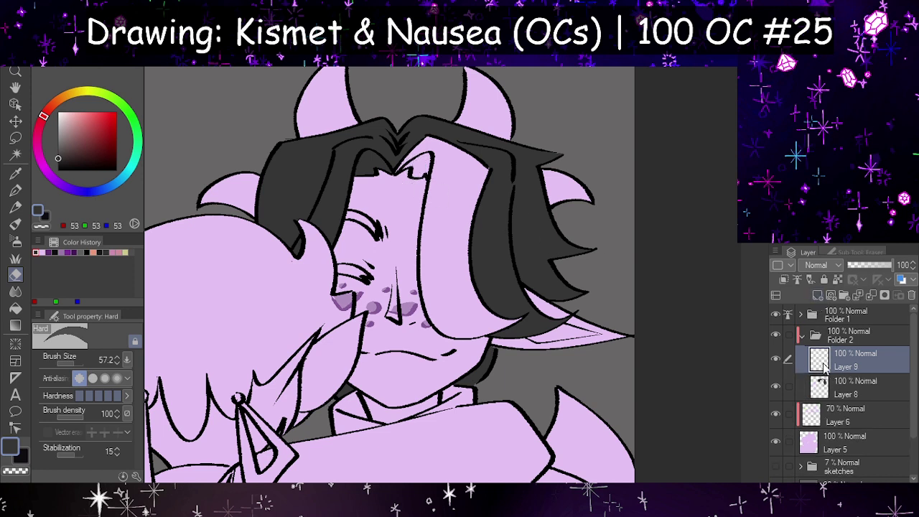
{"action": "left_click_drag", "start_coordinate": [833, 371], "coordinate": [814, 399]}
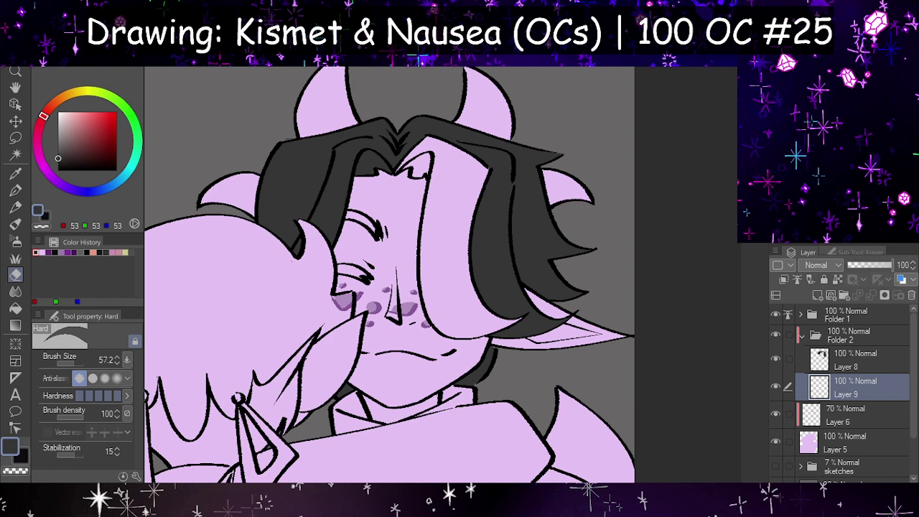
{"action": "left_click", "coordinate": [58, 112]}
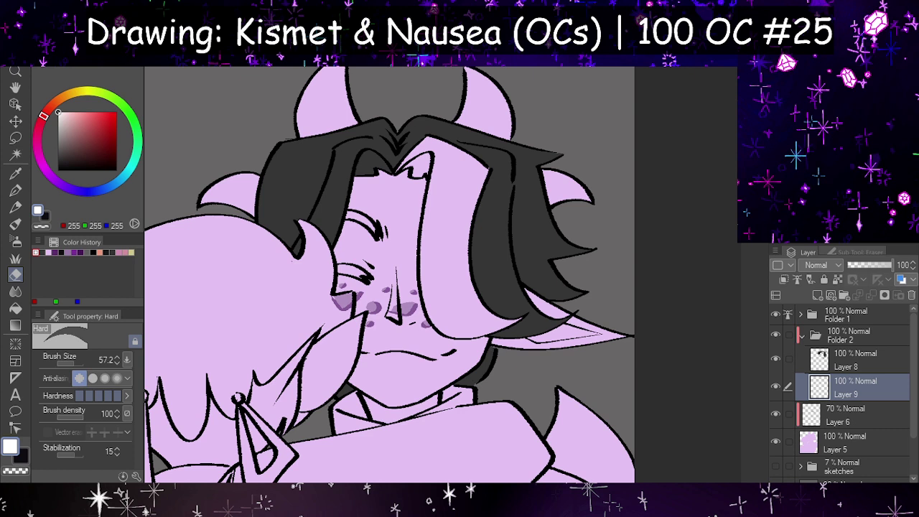
{"action": "left_click", "coordinate": [111, 185]}
{"action": "left_click", "coordinate": [63, 112]}
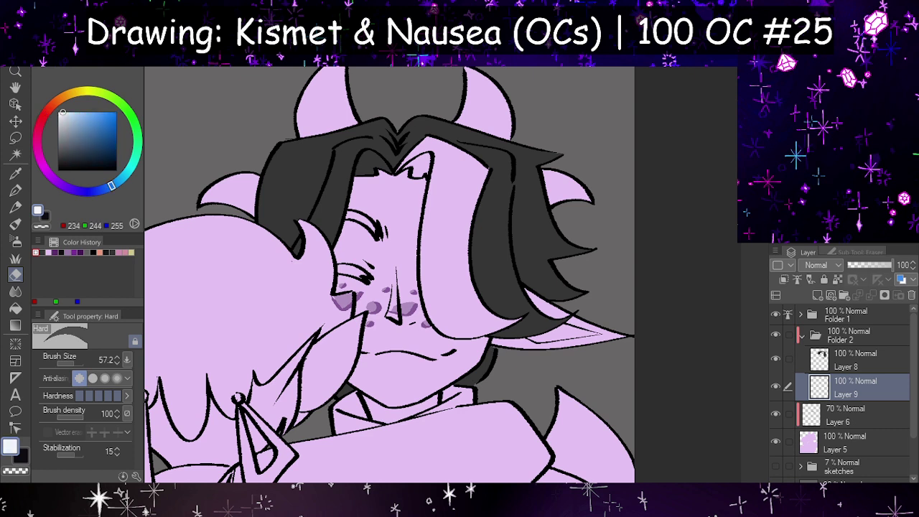
{"action": "left_click", "coordinate": [64, 186]}
{"action": "left_click", "coordinate": [16, 307]}
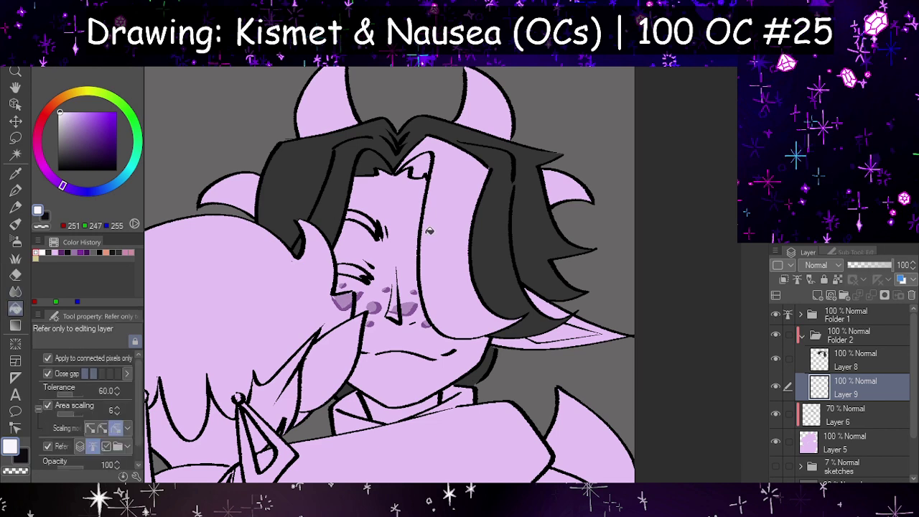
{"action": "left_click", "coordinate": [436, 228]}
{"action": "scroll", "coordinate": [431, 187], "scroll_direction": "down", "scroll_amount": 5}
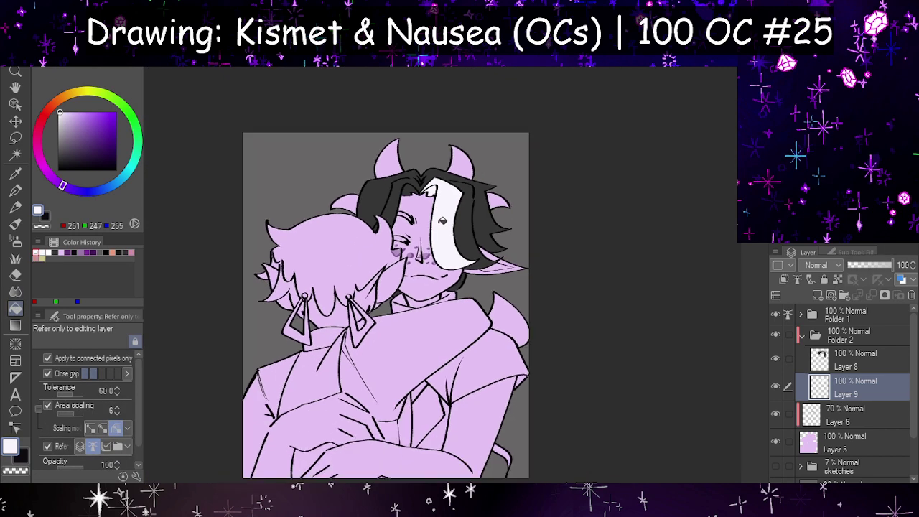
- On a new layer at the top of Folder 1, fill the horned character's visible eyebrow and upper lash line with black
{"action": "scroll", "coordinate": [503, 233], "scroll_direction": "up", "scroll_amount": 5}
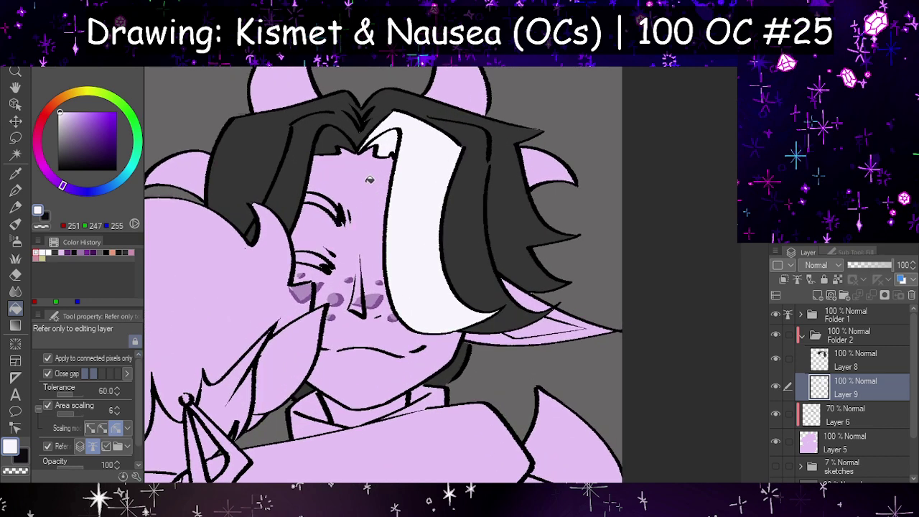
{"action": "scroll", "coordinate": [374, 178], "scroll_direction": "up", "scroll_amount": 2}
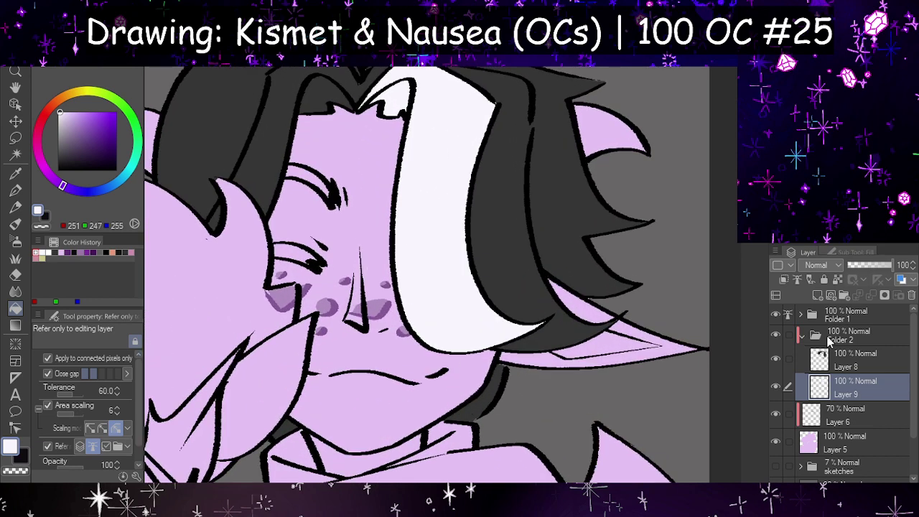
{"action": "left_click", "coordinate": [836, 416]}
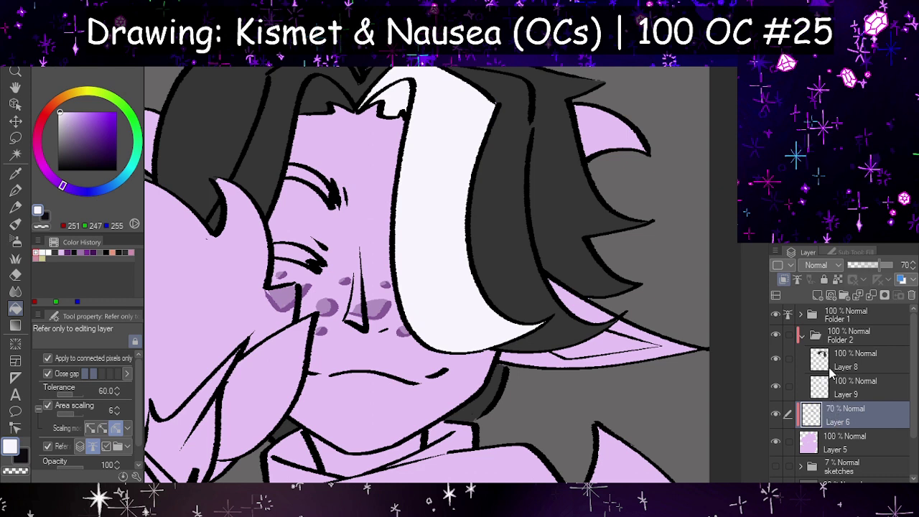
{"action": "left_click", "coordinate": [827, 320]}
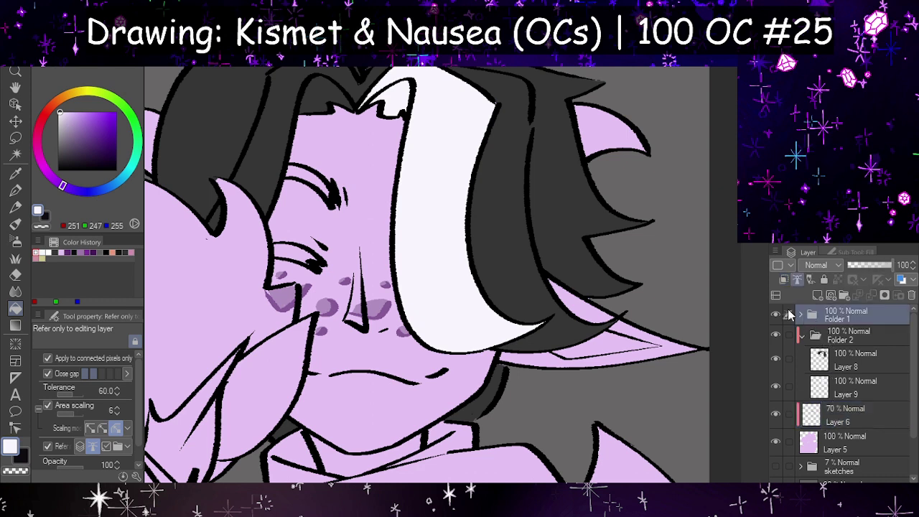
{"action": "left_click", "coordinate": [799, 314]}
{"action": "left_click", "coordinate": [858, 339]}
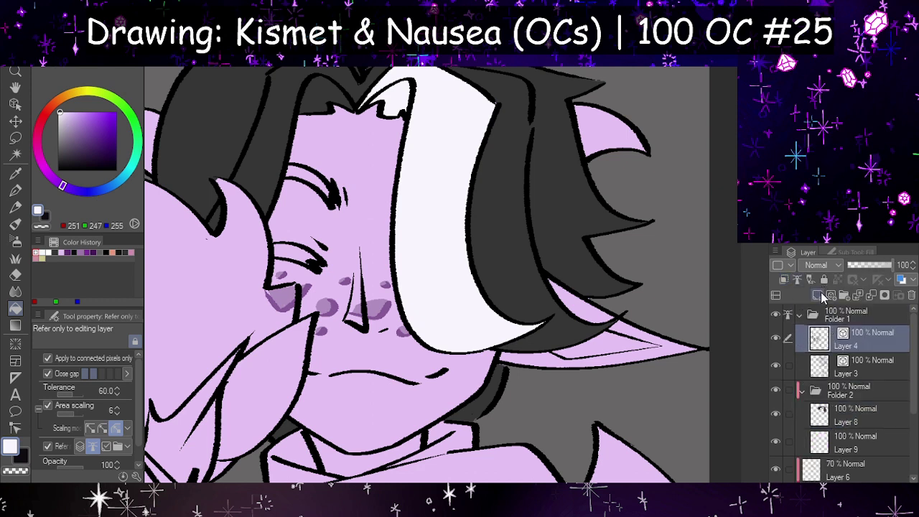
{"action": "left_click", "coordinate": [817, 295]}
{"action": "key", "text": "x"}
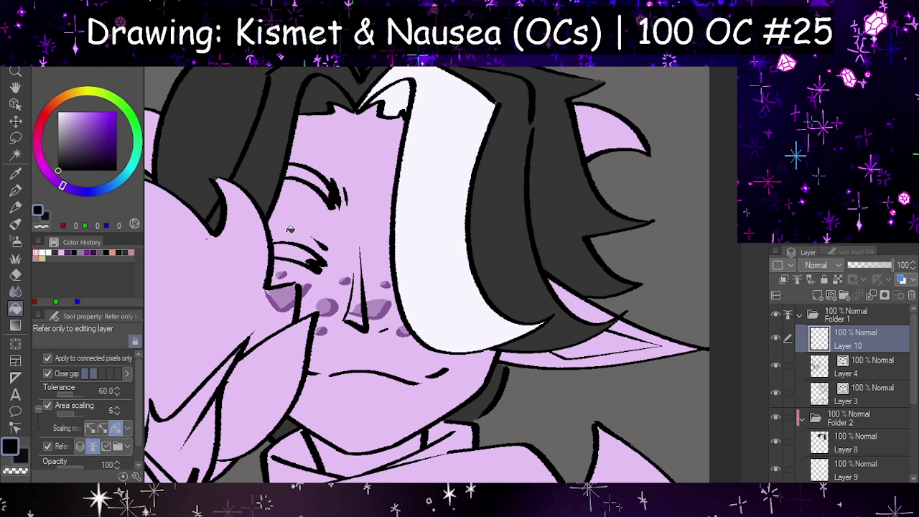
{"action": "left_click_drag", "start_coordinate": [295, 245], "coordinate": [315, 262]}
{"action": "left_click_drag", "start_coordinate": [322, 183], "coordinate": [330, 201]}
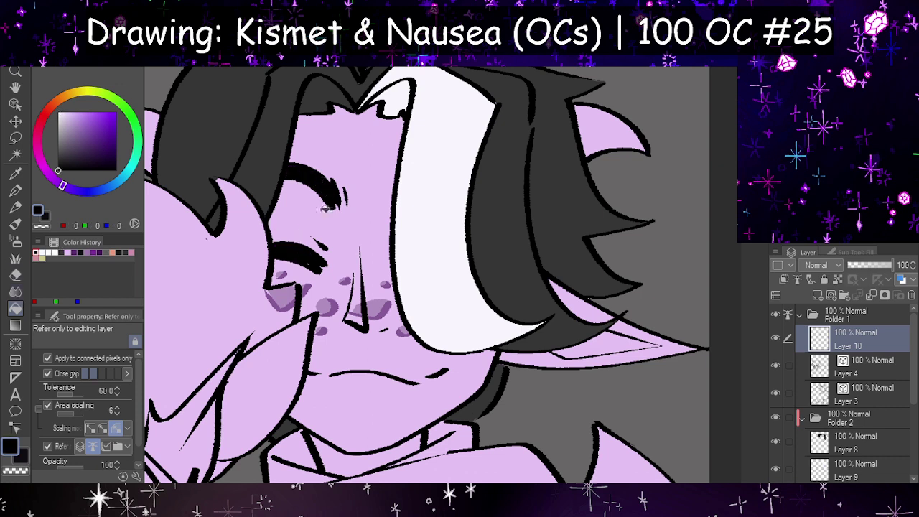
- Undo the black eyebrow fill and fill the eyebrow on Layer 8 with the hair's dark grey (RGB 53, 53, 53)
{"action": "left_click", "coordinate": [15, 190]}
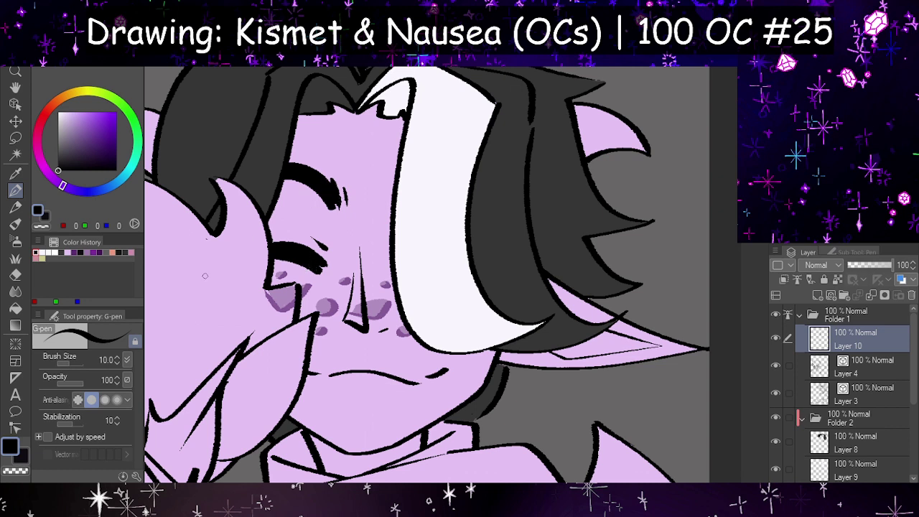
{"action": "left_click", "coordinate": [15, 274]}
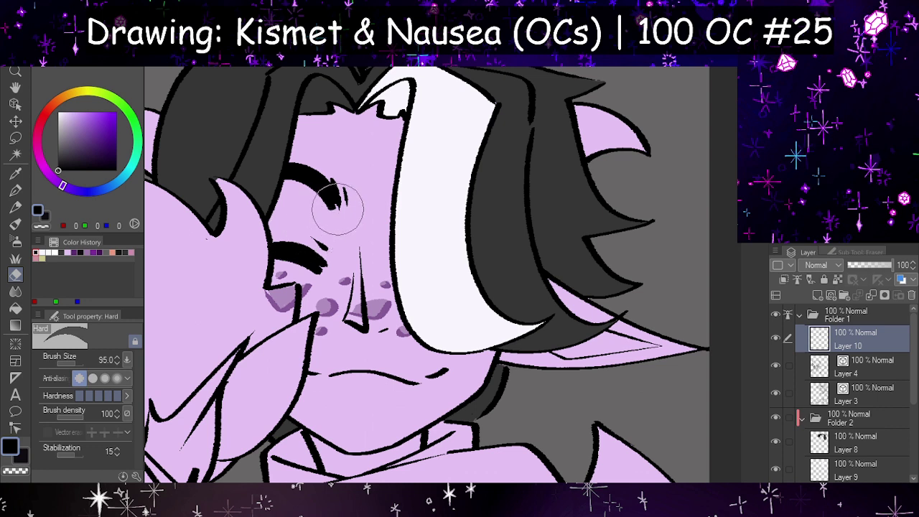
{"action": "scroll", "coordinate": [833, 388], "scroll_direction": "down", "scroll_amount": 2}
{"action": "left_click", "coordinate": [833, 389]}
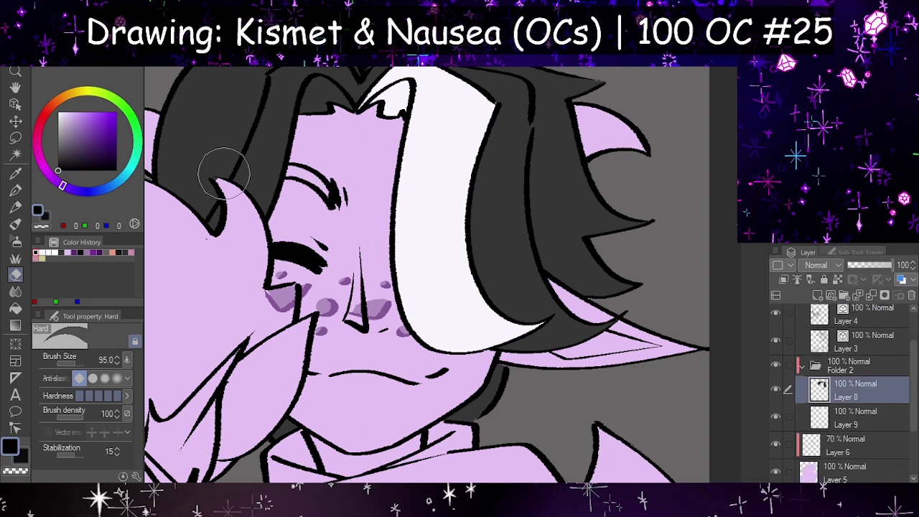
{"action": "left_click", "coordinate": [15, 173]}
{"action": "left_click", "coordinate": [198, 128]}
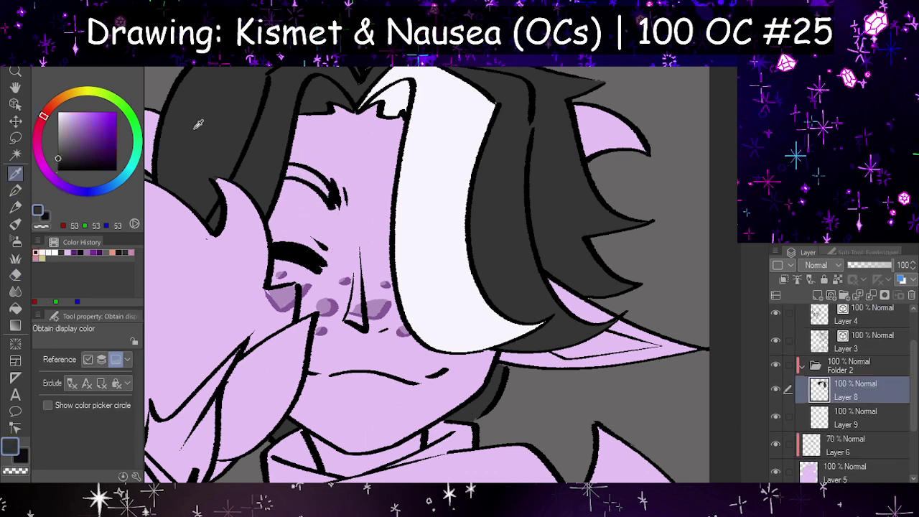
{"action": "left_click", "coordinate": [15, 308]}
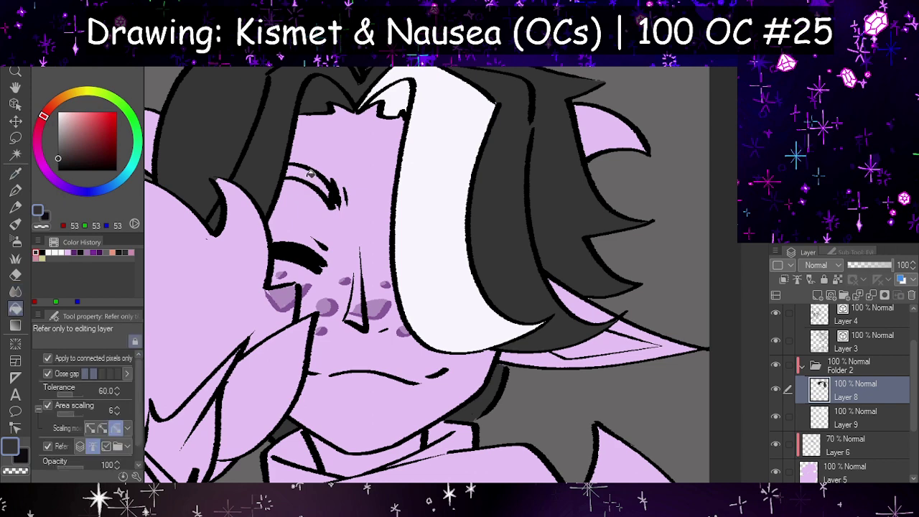
{"action": "scroll", "coordinate": [440, 172], "scroll_direction": "down", "scroll_amount": 3}
{"action": "scroll", "coordinate": [440, 172], "scroll_direction": "down", "scroll_amount": 3}
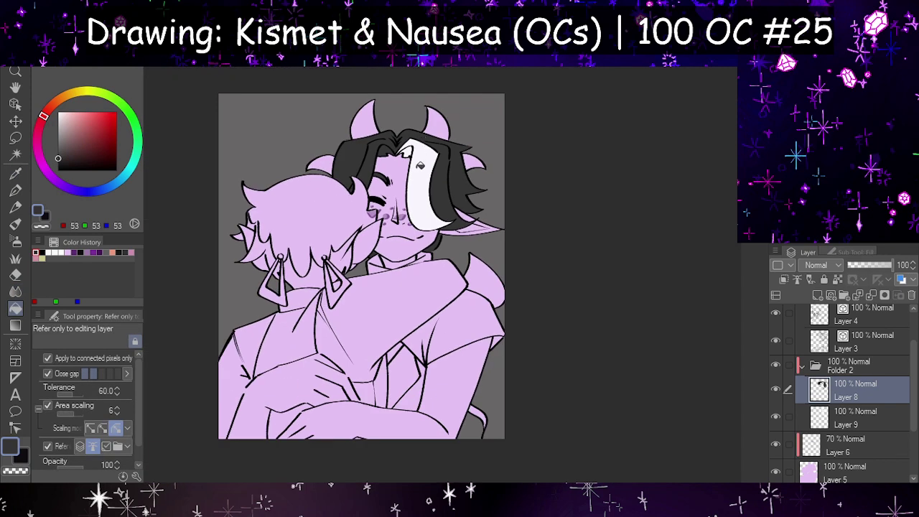
- Add a new raster layer above the dark hair layer in Folder 2
{"action": "scroll", "coordinate": [420, 255], "scroll_direction": "up", "scroll_amount": 2}
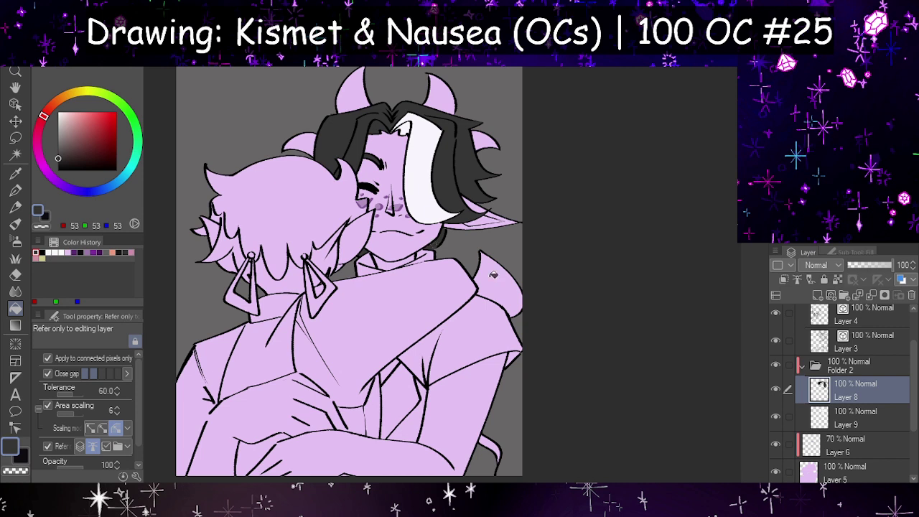
{"action": "left_click", "coordinate": [816, 295]}
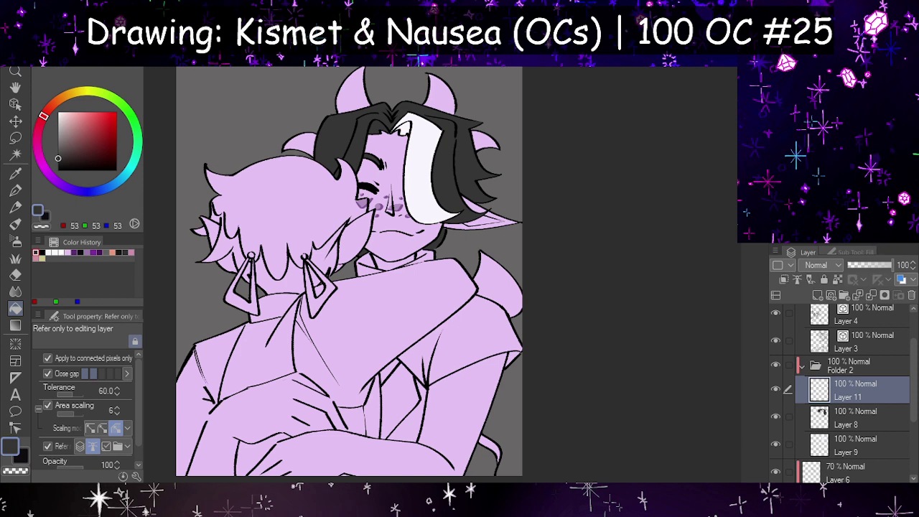
{"action": "scroll", "coordinate": [514, 203], "scroll_direction": "down", "scroll_amount": 1}
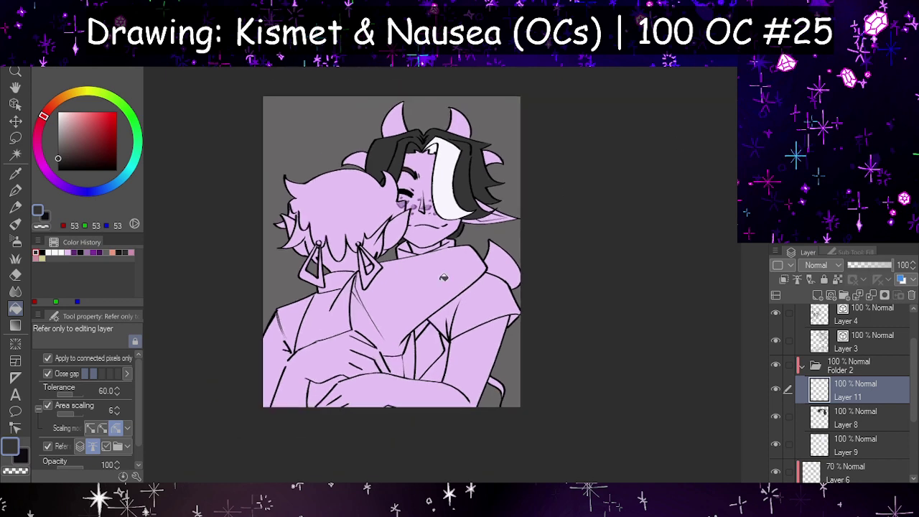
{"action": "scroll", "coordinate": [428, 268], "scroll_direction": "up", "scroll_amount": 1}
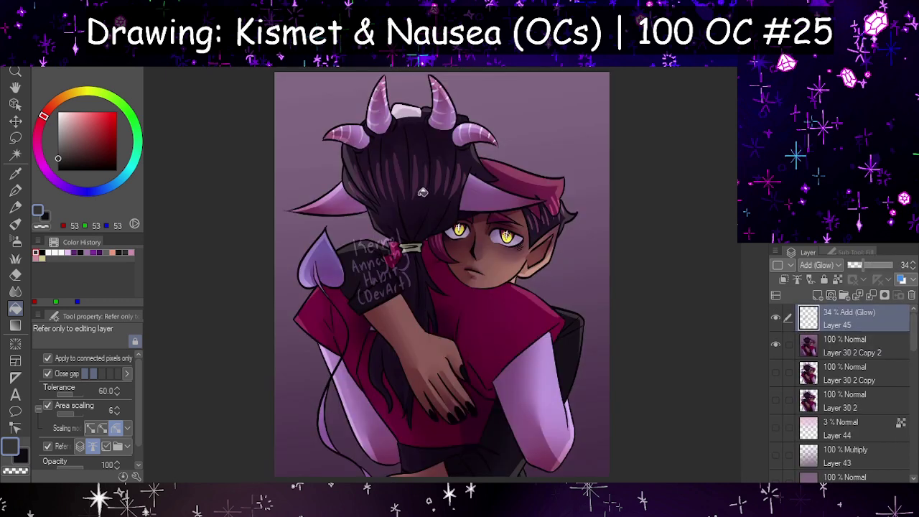
- Switch to the earlier shaded hugging illustration and hide its Layers 26 and 27 below Folder 4
{"action": "scroll", "coordinate": [826, 348], "scroll_direction": "down", "scroll_amount": 10}
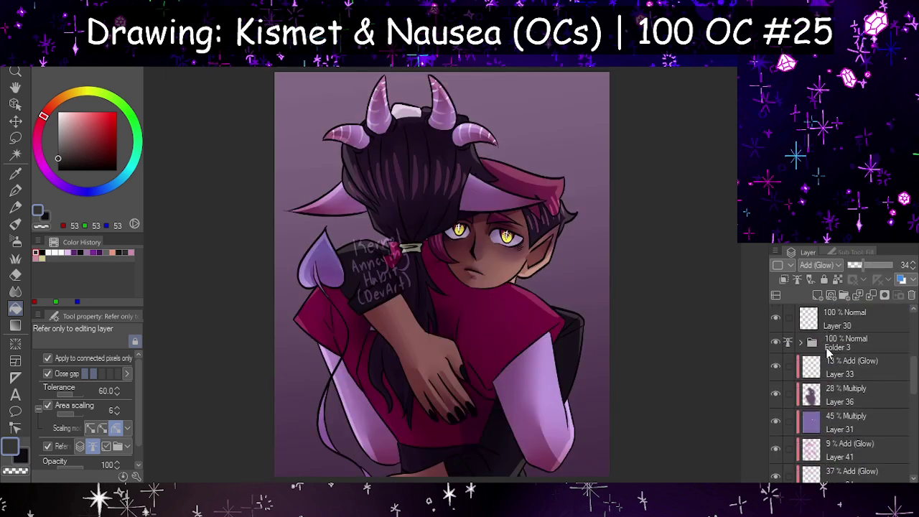
{"action": "scroll", "coordinate": [826, 351], "scroll_direction": "down", "scroll_amount": 3}
{"action": "scroll", "coordinate": [810, 404], "scroll_direction": "down", "scroll_amount": 10}
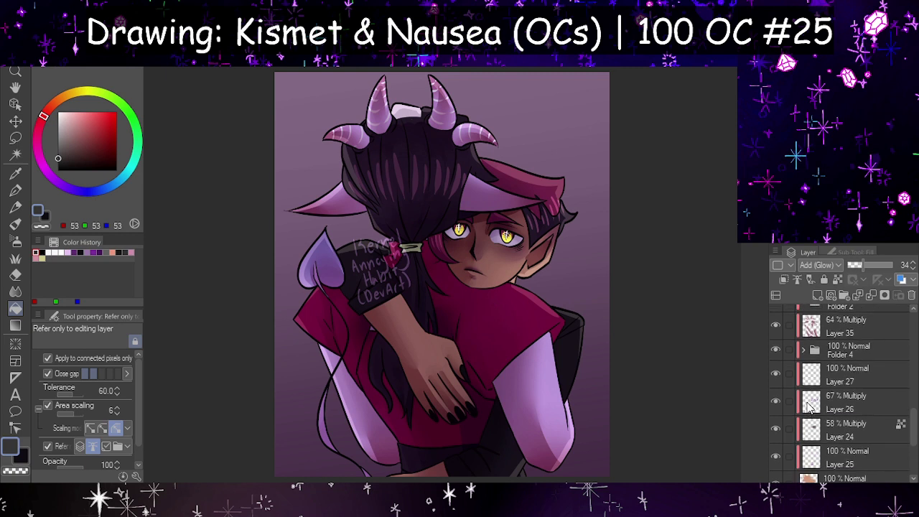
{"action": "scroll", "coordinate": [809, 404], "scroll_direction": "up", "scroll_amount": 3}
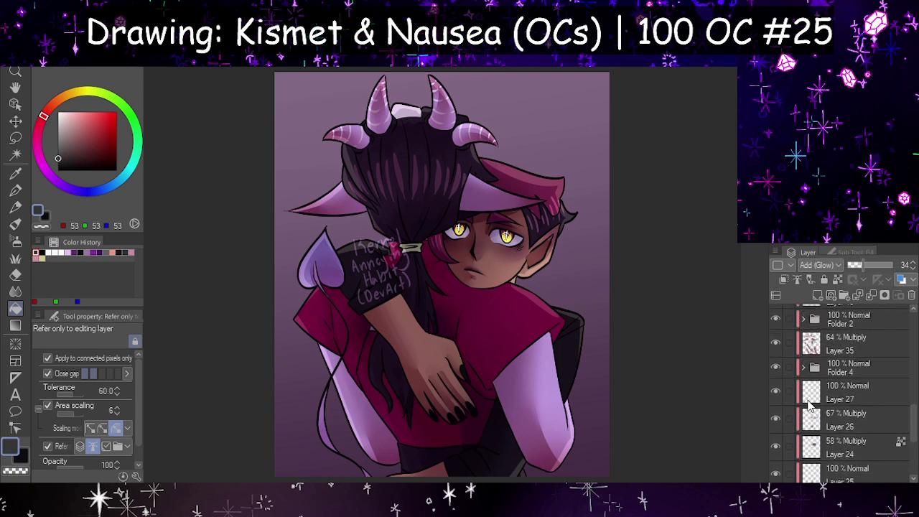
{"action": "left_click_drag", "start_coordinate": [785, 417], "coordinate": [777, 352]}
{"action": "scroll", "coordinate": [789, 381], "scroll_direction": "up", "scroll_amount": 3}
{"action": "scroll", "coordinate": [803, 410], "scroll_direction": "up", "scroll_amount": 1}
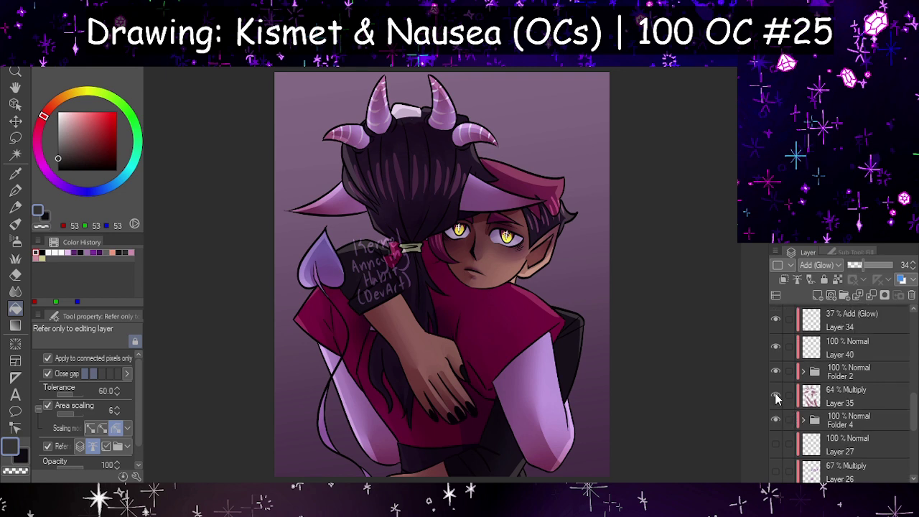
- Hide the shading and glow Layers 35, 40, 34, 41, 31, 36 and 33 in the reference illustration
{"action": "left_click", "coordinate": [776, 395]}
{"action": "scroll", "coordinate": [810, 418], "scroll_direction": "up", "scroll_amount": 2}
{"action": "left_click", "coordinate": [775, 399]}
{"action": "left_click", "coordinate": [775, 370]}
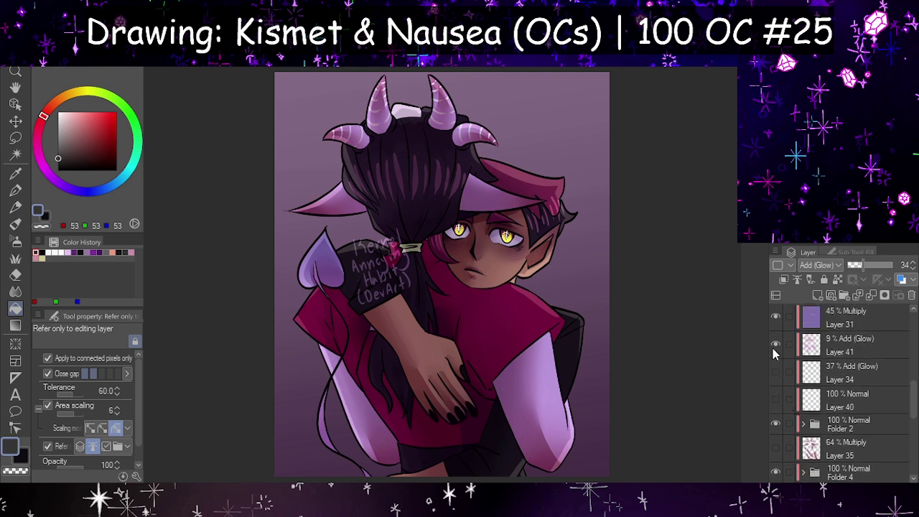
{"action": "left_click_drag", "start_coordinate": [774, 352], "coordinate": [775, 322]}
{"action": "scroll", "coordinate": [776, 331], "scroll_direction": "up", "scroll_amount": 3}
{"action": "left_click", "coordinate": [776, 379]}
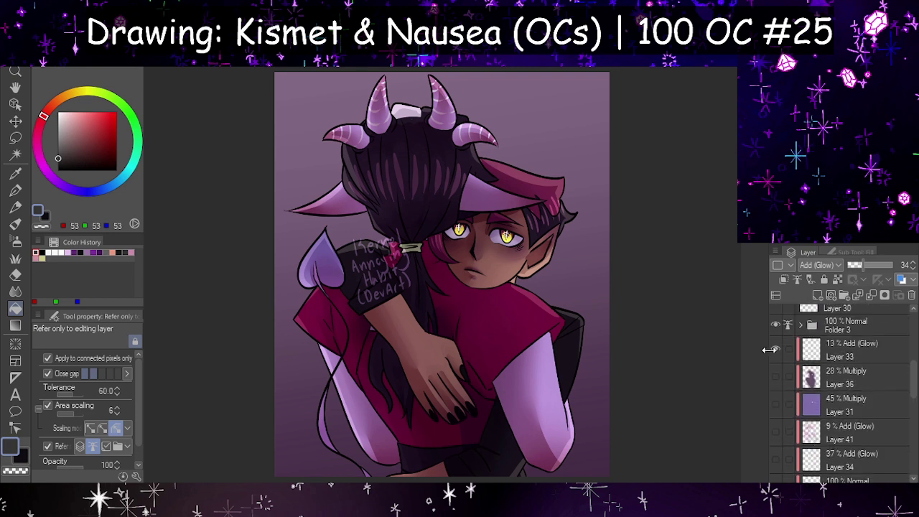
{"action": "left_click", "coordinate": [775, 350]}
{"action": "scroll", "coordinate": [782, 363], "scroll_direction": "up", "scroll_amount": 6}
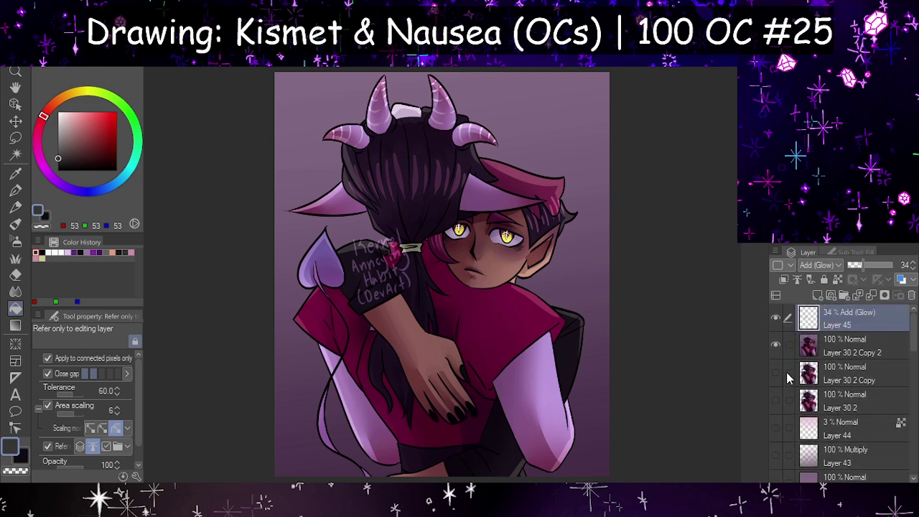
- Hide the merged Layer 30 2 Copy 2 and toggle the visibility of Multiply Layer 35 on and off
{"action": "left_click", "coordinate": [776, 346]}
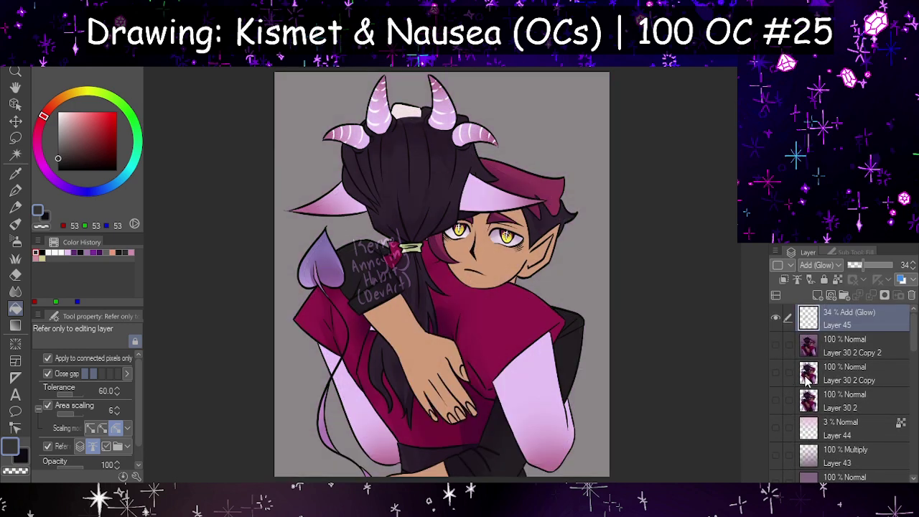
{"action": "scroll", "coordinate": [806, 379], "scroll_direction": "down", "scroll_amount": 6}
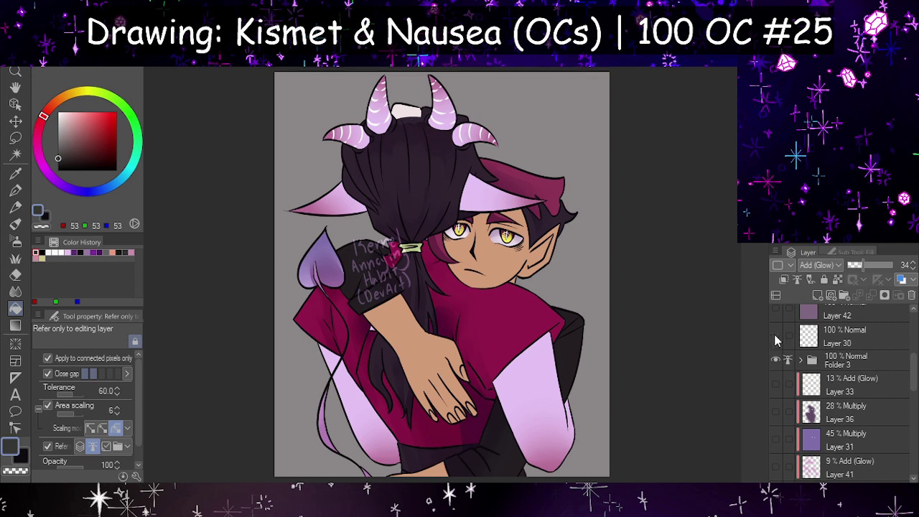
{"action": "scroll", "coordinate": [790, 366], "scroll_direction": "down", "scroll_amount": 8}
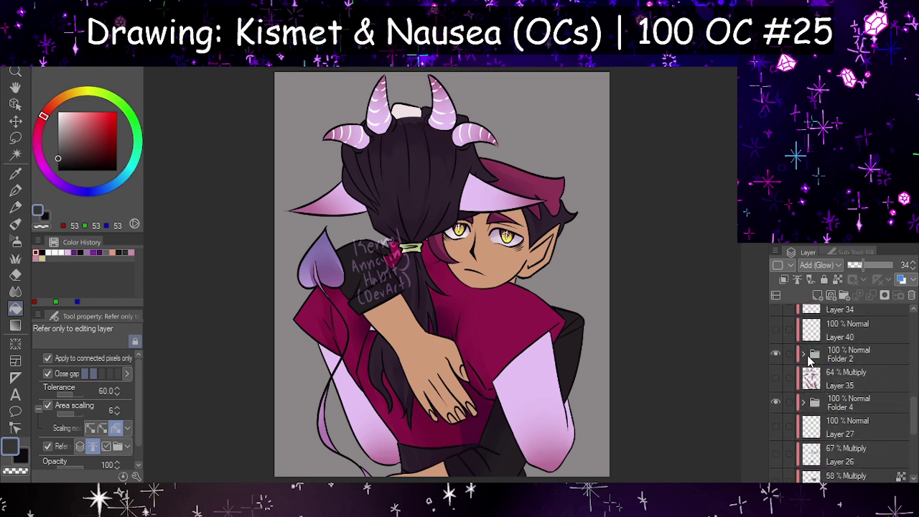
{"action": "left_click", "coordinate": [776, 379]}
{"action": "left_click", "coordinate": [775, 381]}
- Expand Folder 2 of the reference illustration and hide its Multiply Layers 39, 38 and 37
{"action": "left_click", "coordinate": [804, 354]}
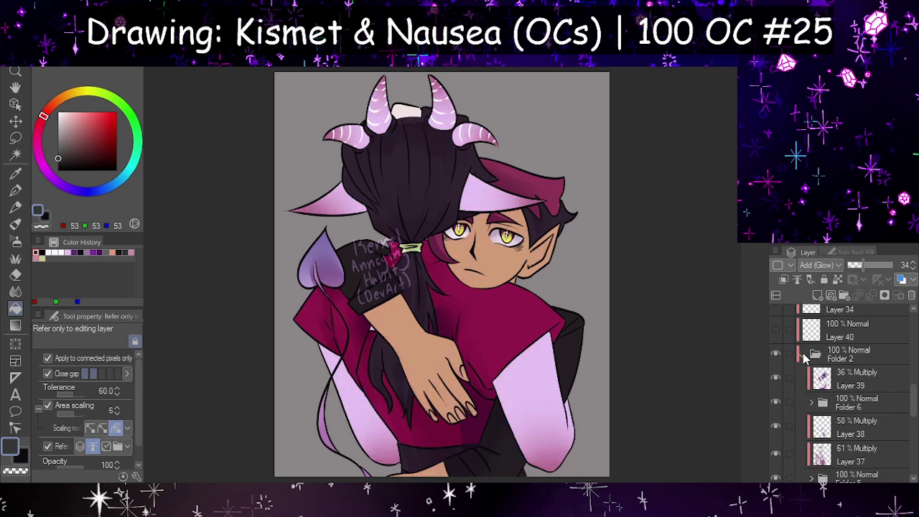
{"action": "scroll", "coordinate": [792, 387], "scroll_direction": "down", "scroll_amount": 2}
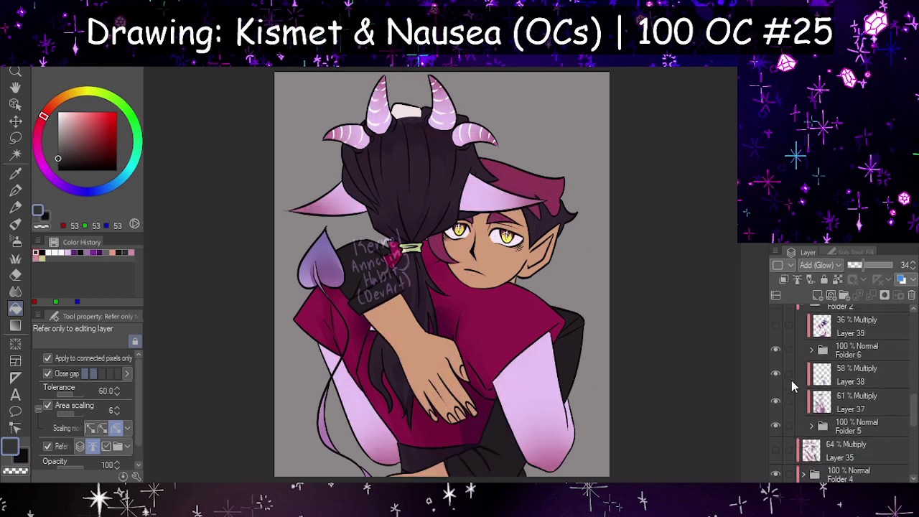
{"action": "left_click", "coordinate": [775, 379]}
{"action": "left_click", "coordinate": [777, 400]}
{"action": "scroll", "coordinate": [781, 400], "scroll_direction": "down", "scroll_amount": 2}
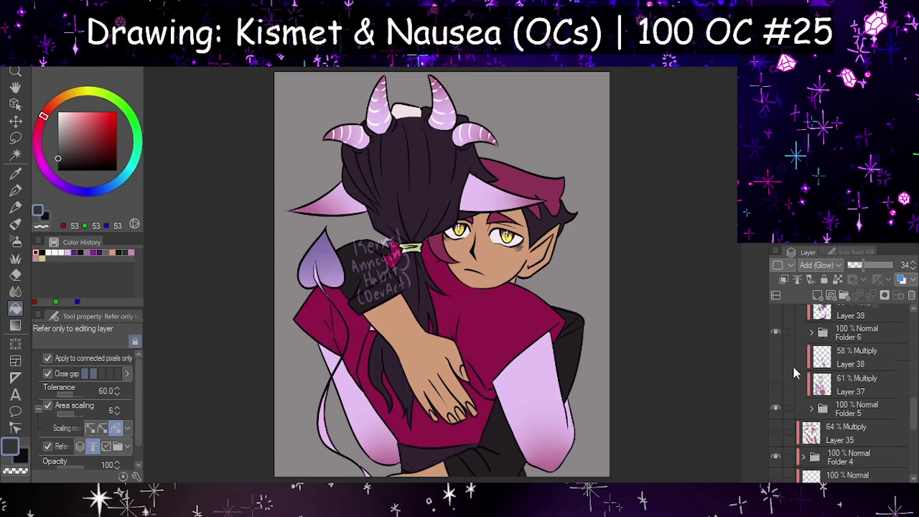
- Sample the flat maroon of the vest (RGB 147, 27, 76) from the reference illustration
{"action": "scroll", "coordinate": [495, 372], "scroll_direction": "up", "scroll_amount": 2}
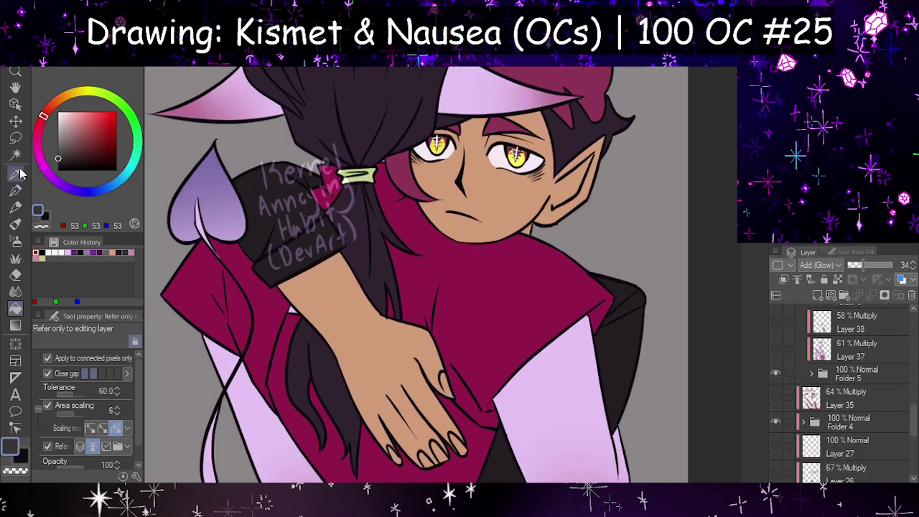
{"action": "left_click", "coordinate": [15, 173]}
{"action": "left_click", "coordinate": [483, 275]}
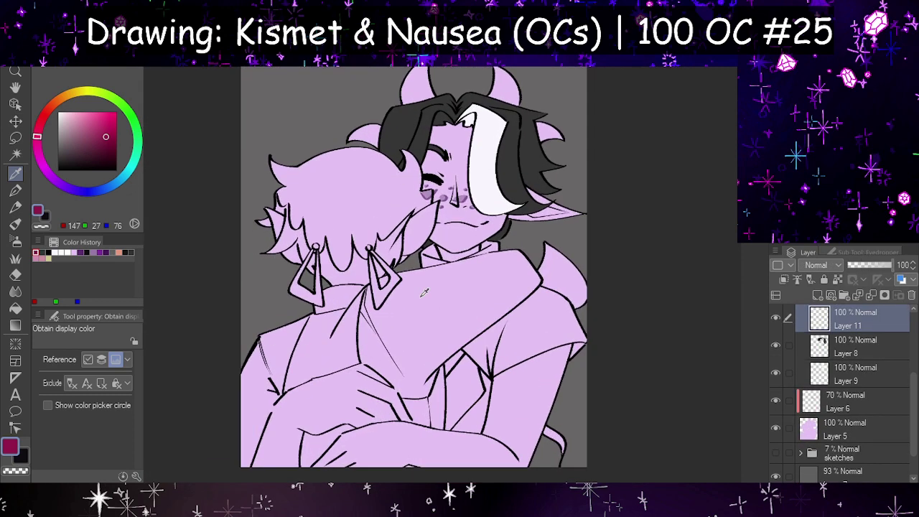
- Back in the embrace drawing, fill the horned character's short sleeve, shirt front and collar with the sampled maroon on Layer 11
{"action": "left_click", "coordinate": [15, 308]}
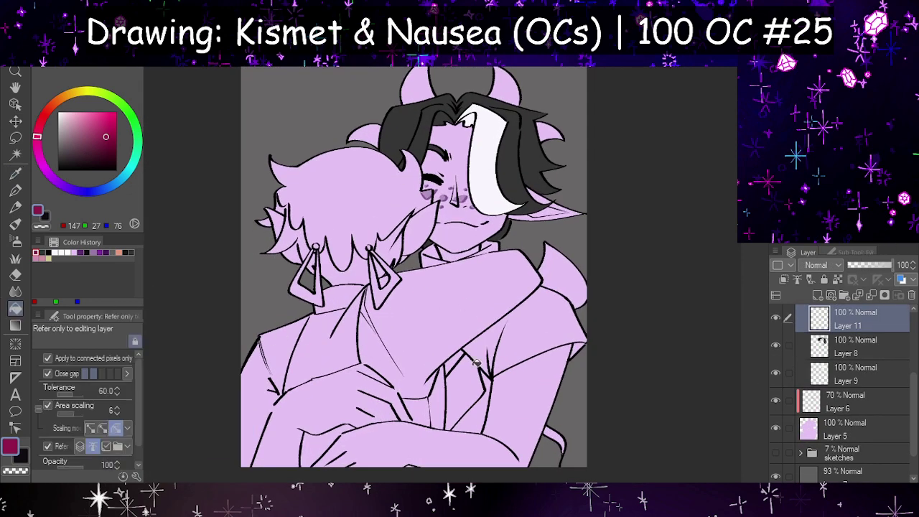
{"action": "left_click", "coordinate": [511, 330]}
{"action": "left_click", "coordinate": [462, 374]}
{"action": "left_click", "coordinate": [462, 374]}
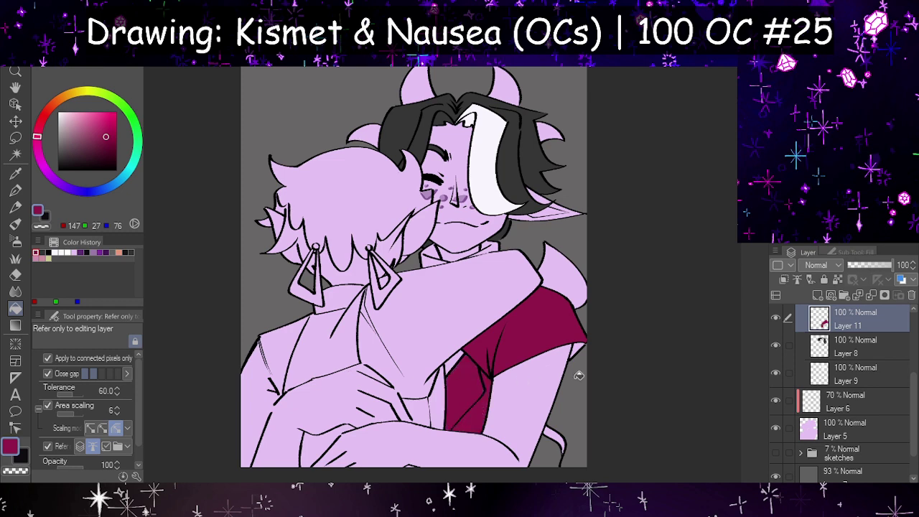
{"action": "scroll", "coordinate": [560, 359], "scroll_direction": "up", "scroll_amount": 1}
{"action": "left_click", "coordinate": [404, 231]}
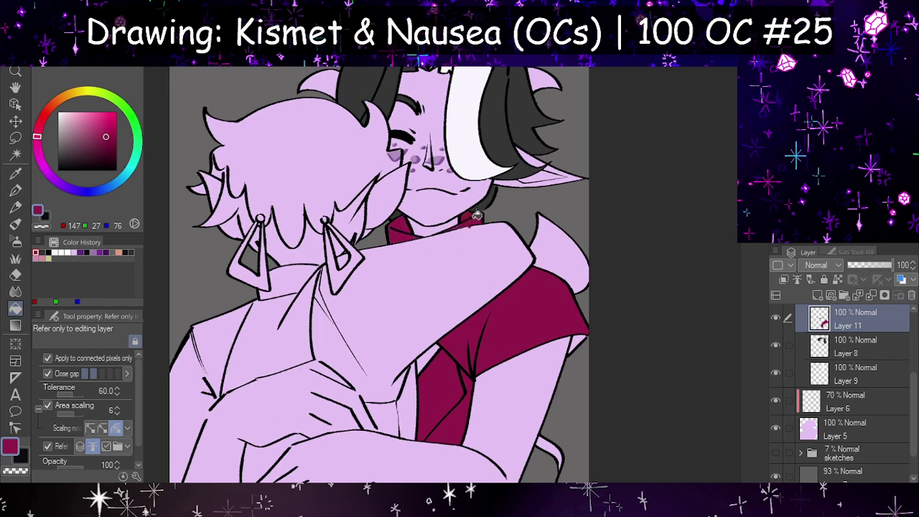
- Erase the maroon that spills over the arm edge below the horned character's collar, using the Hard eraser
{"action": "scroll", "coordinate": [528, 305], "scroll_direction": "up", "scroll_amount": 3}
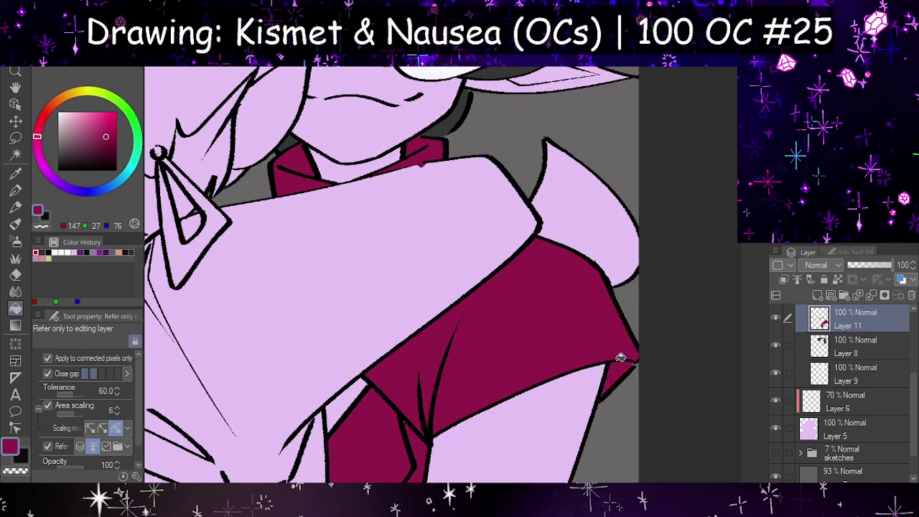
{"action": "left_click", "coordinate": [16, 274]}
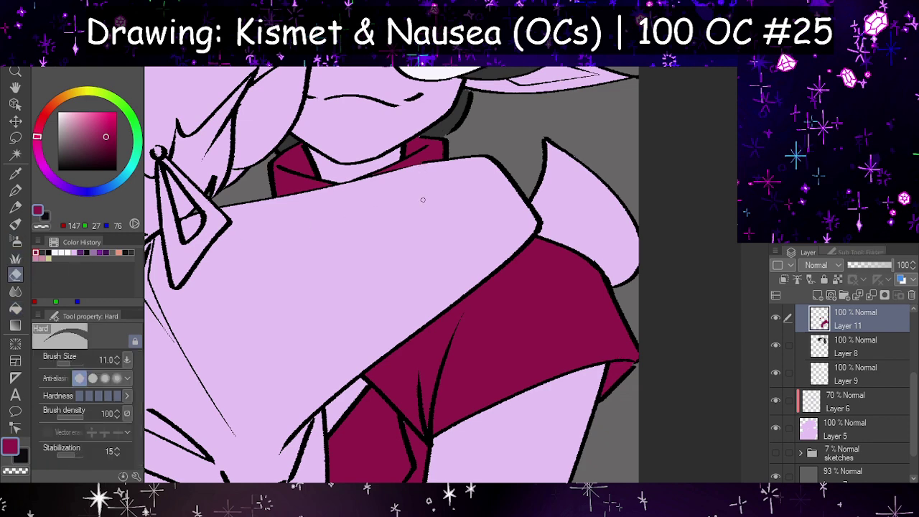
{"action": "scroll", "coordinate": [423, 199], "scroll_direction": "down", "scroll_amount": 4}
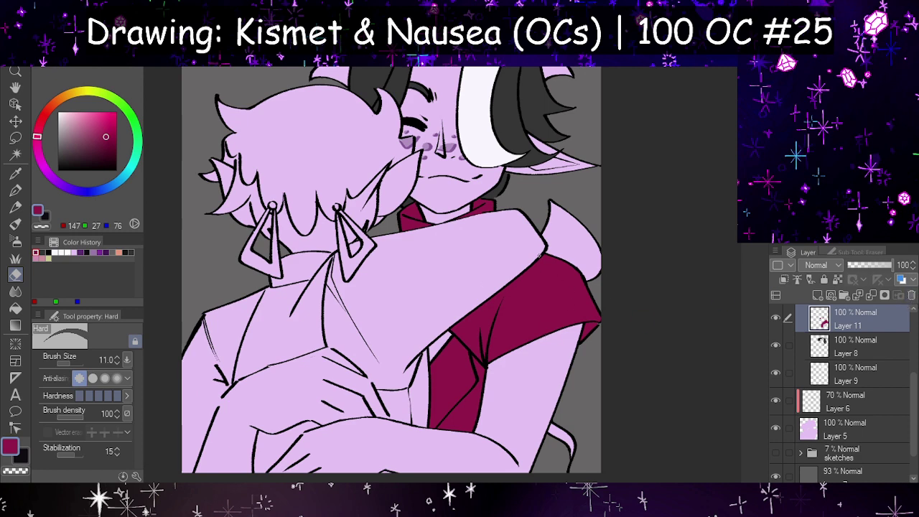
{"action": "scroll", "coordinate": [539, 255], "scroll_direction": "down", "scroll_amount": 2}
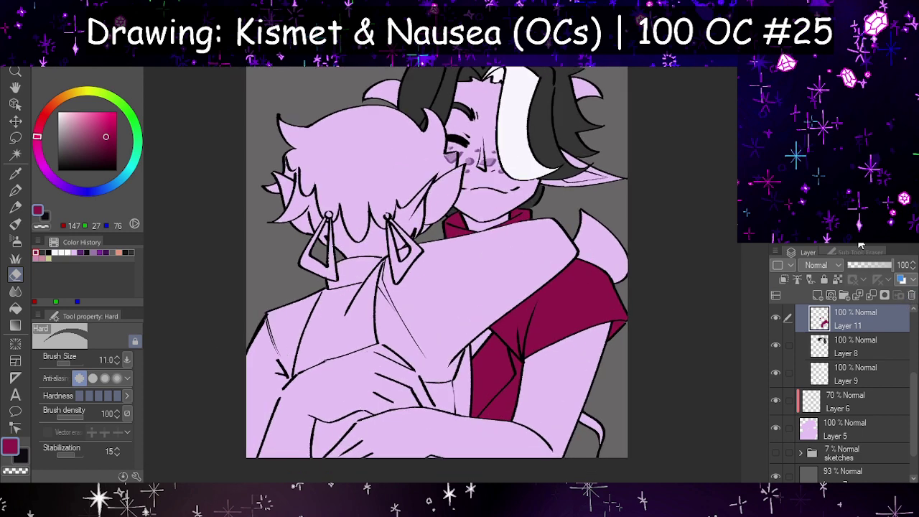
- Sample the purple of the heart-shaped tail tip (RGB 127, 111, 170) from the reference illustration
{"action": "scroll", "coordinate": [833, 345], "scroll_direction": "up", "scroll_amount": 1}
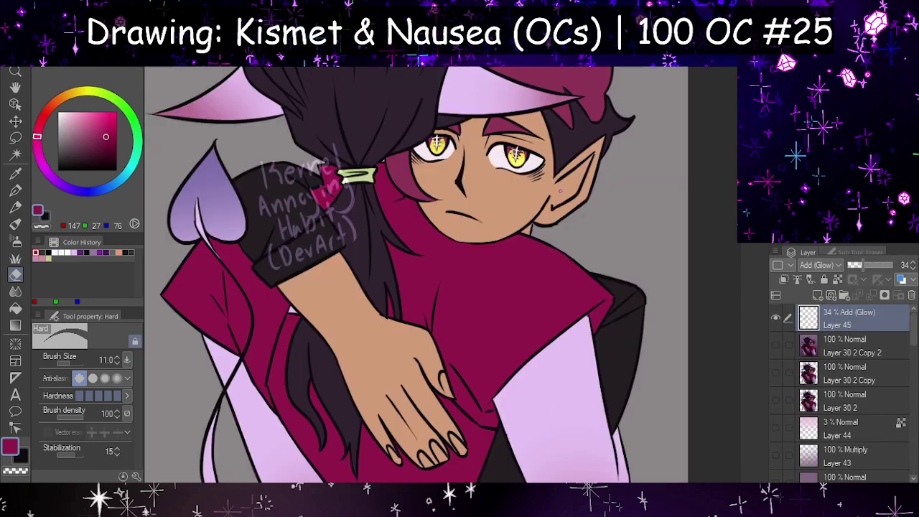
{"action": "scroll", "coordinate": [472, 107], "scroll_direction": "down", "scroll_amount": 5}
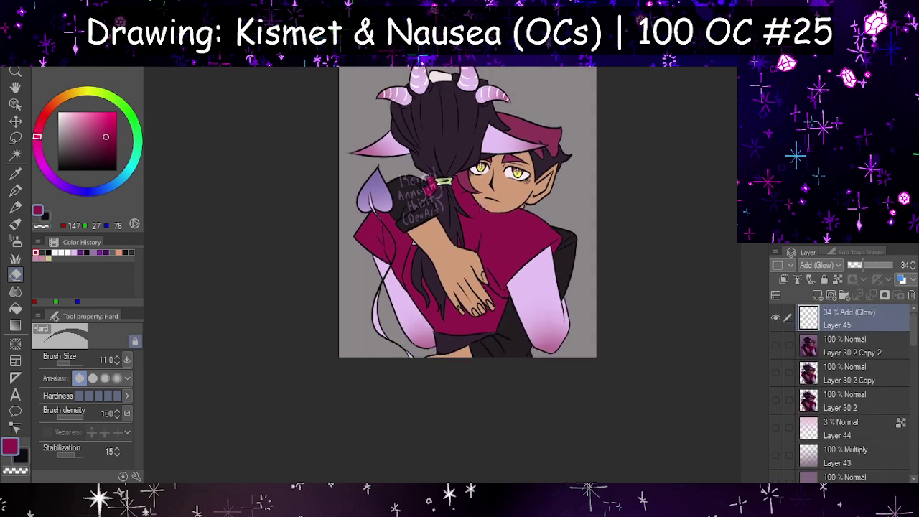
{"action": "scroll", "coordinate": [438, 252], "scroll_direction": "up", "scroll_amount": 2}
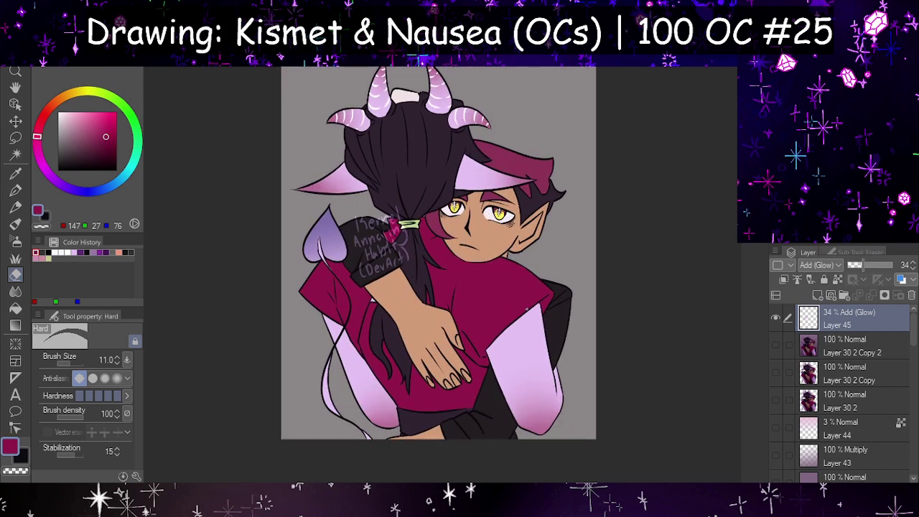
{"action": "left_click", "coordinate": [15, 173]}
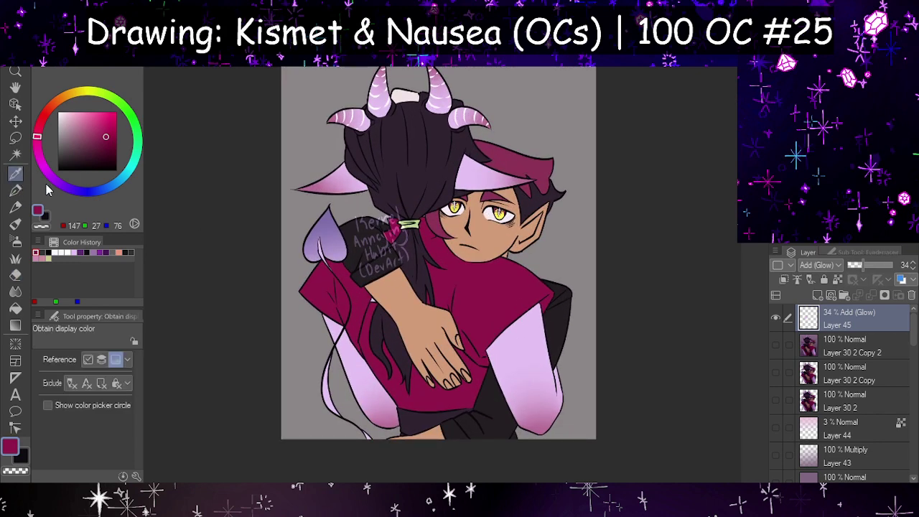
{"action": "left_click", "coordinate": [328, 212]}
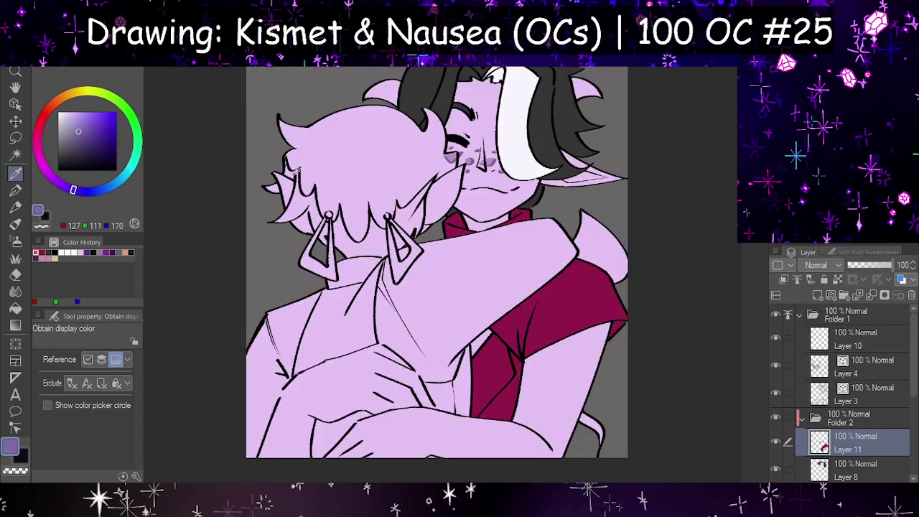
- Back in the embrace drawing, add a new layer above Layer 11 in Folder 2
{"action": "scroll", "coordinate": [475, 302], "scroll_direction": "down", "scroll_amount": 2}
{"action": "scroll", "coordinate": [497, 290], "scroll_direction": "up", "scroll_amount": 2}
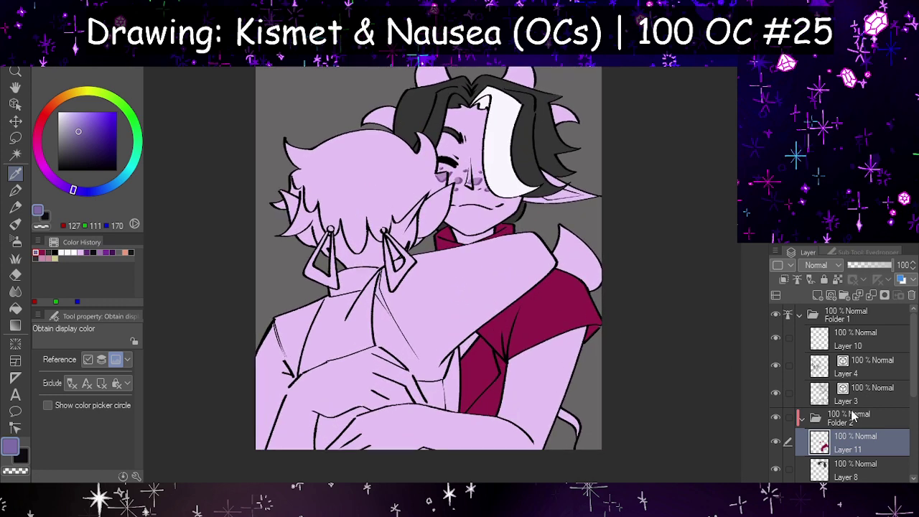
{"action": "scroll", "coordinate": [859, 388], "scroll_direction": "down", "scroll_amount": 3}
{"action": "left_click", "coordinate": [818, 296]}
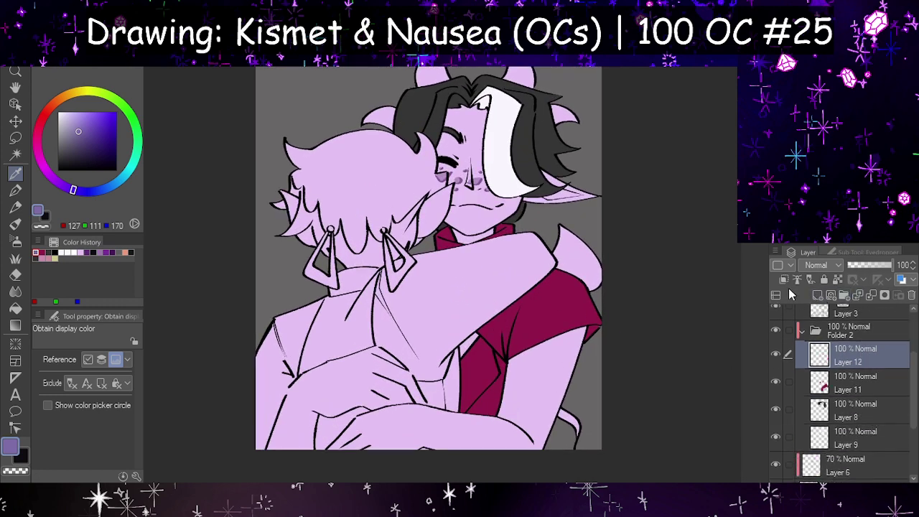
- Fill the tail tip behind the horned character's shoulder with the recent mauve RGB 156, 122, 170
{"action": "scroll", "coordinate": [611, 265], "scroll_direction": "up", "scroll_amount": 1}
{"action": "scroll", "coordinate": [610, 265], "scroll_direction": "up", "scroll_amount": 4}
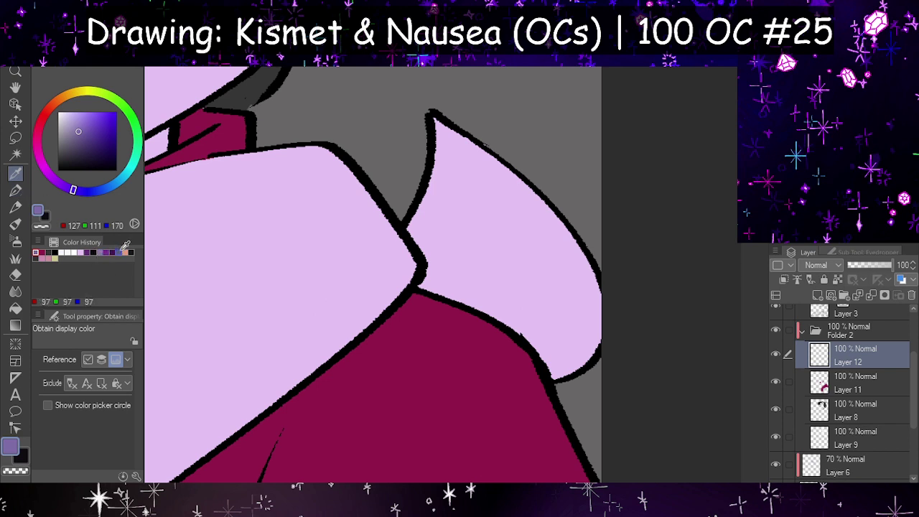
{"action": "left_click", "coordinate": [99, 252]}
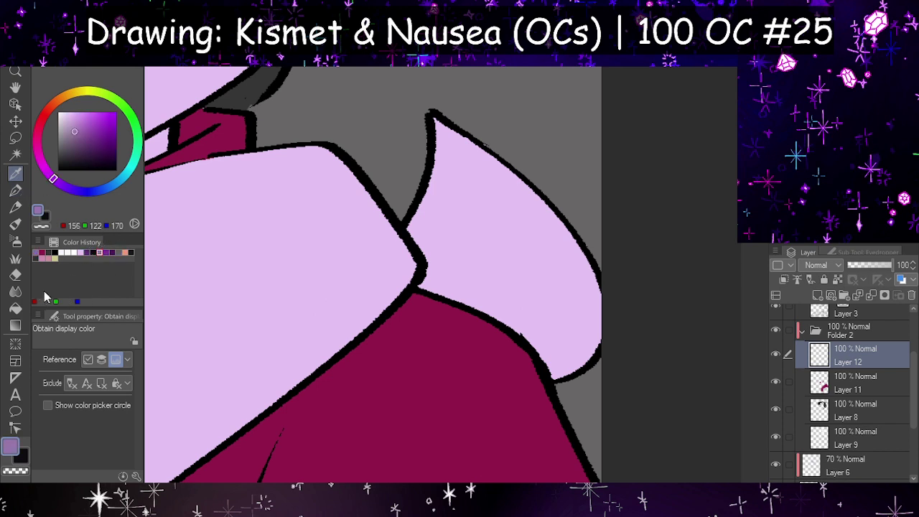
{"action": "left_click", "coordinate": [15, 308]}
{"action": "left_click", "coordinate": [473, 255]}
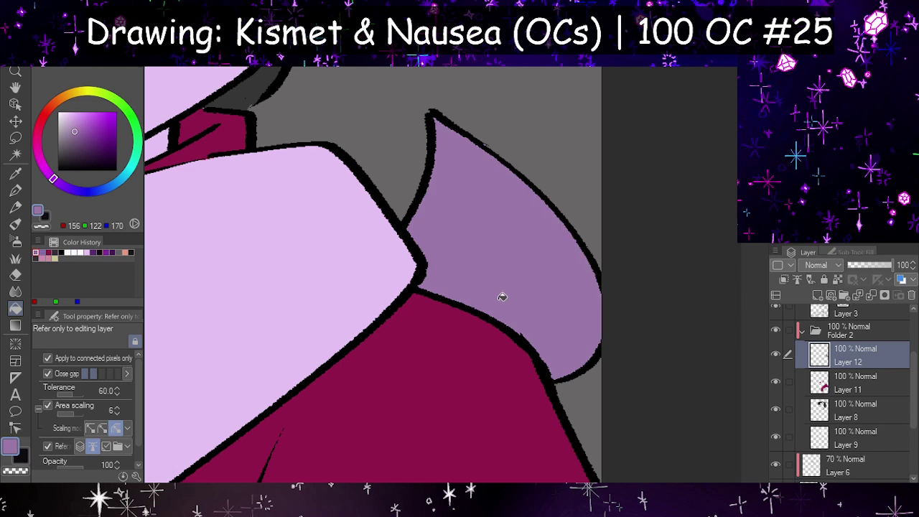
- Sample the freckle mauve (RGB 178, 144, 192) from the face and refill the tail tip with it on Layer 12
{"action": "scroll", "coordinate": [502, 298], "scroll_direction": "down", "scroll_amount": 2}
{"action": "scroll", "coordinate": [513, 353], "scroll_direction": "down", "scroll_amount": 1}
{"action": "left_click", "coordinate": [15, 173]}
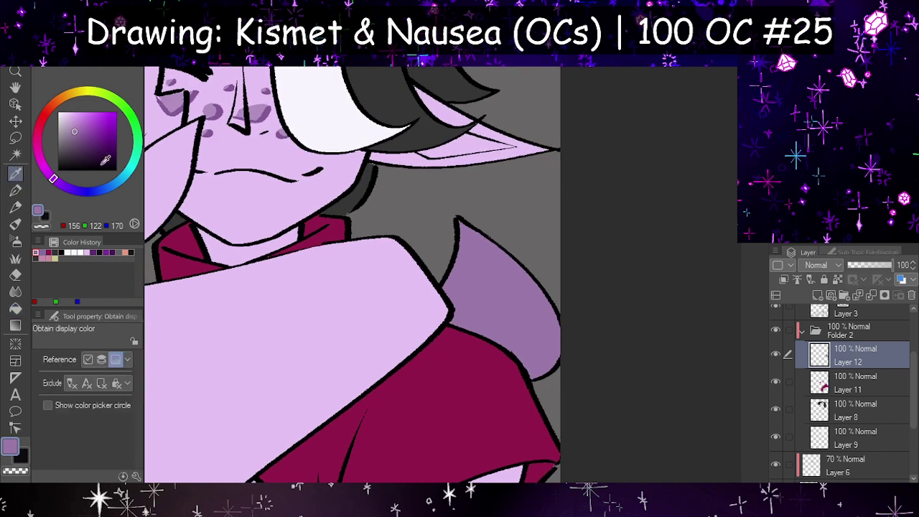
{"action": "left_click", "coordinate": [258, 109]}
{"action": "left_click", "coordinate": [15, 308]}
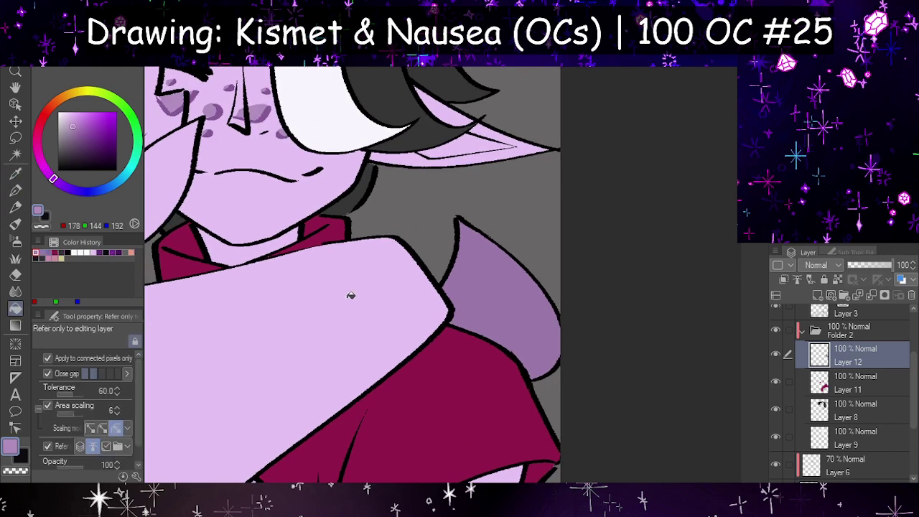
{"action": "left_click", "coordinate": [468, 274]}
- Clip a new layer to the tail fill, try a foreground-to-transparent gradient in RGB 127, 111, 170 over the tail tip, and undo it
{"action": "left_click", "coordinate": [817, 295]}
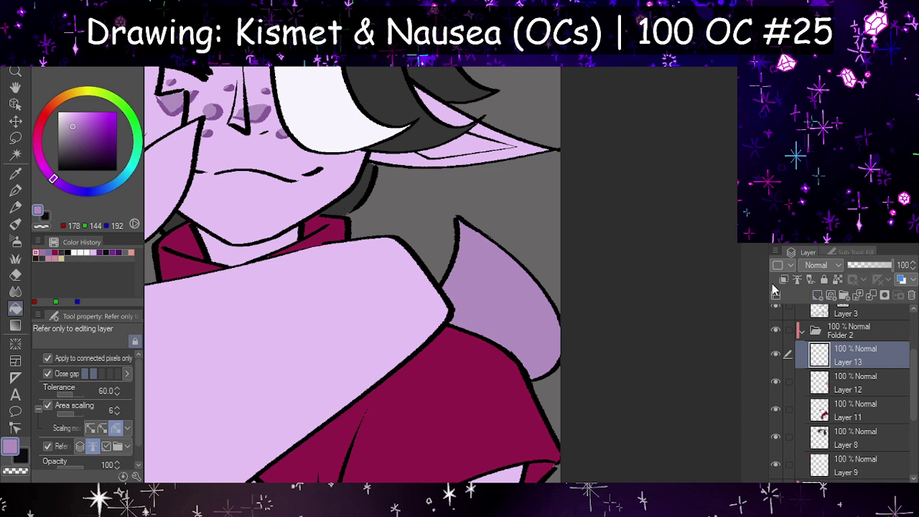
{"action": "left_click", "coordinate": [49, 253]}
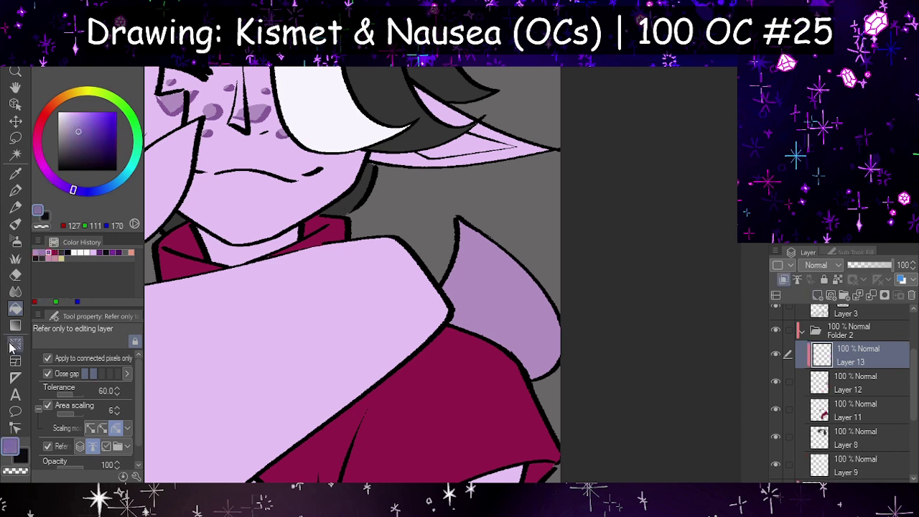
{"action": "left_click", "coordinate": [15, 325]}
{"action": "left_click_drag", "start_coordinate": [458, 168], "coordinate": [502, 361]}
{"action": "key", "text": "ctrl+z"}
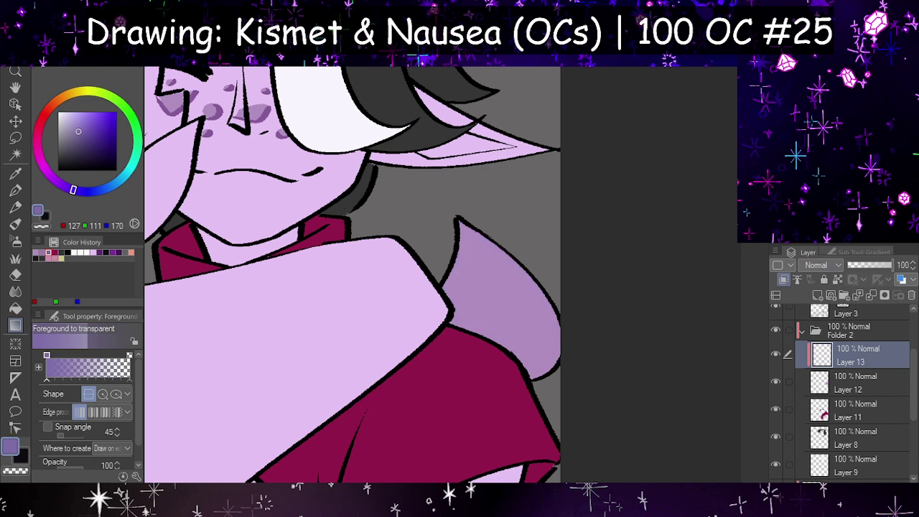
- Set the clipped layer to Multiply, draw the purple gradient from the tail's point downward, and set the layer opacity to 84%
{"action": "left_click", "coordinate": [818, 299]}
{"action": "left_click_drag", "start_coordinate": [469, 193], "coordinate": [504, 390]}
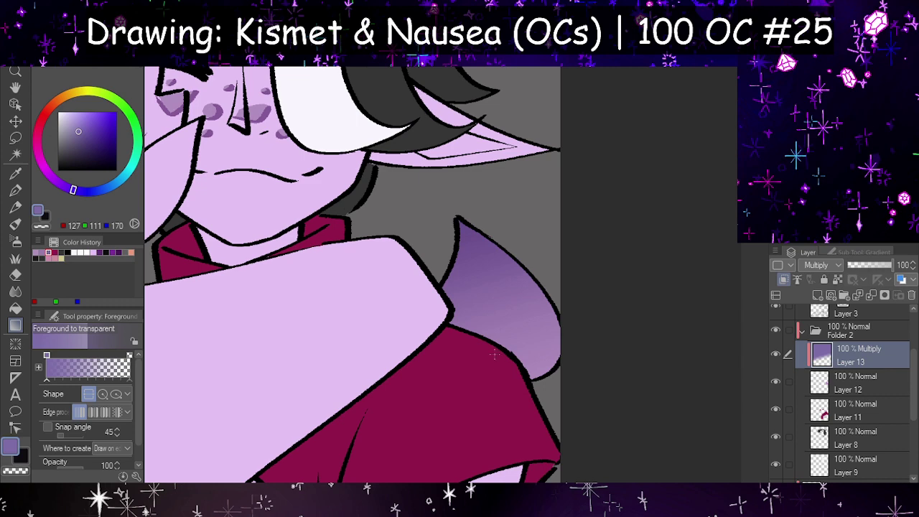
{"action": "scroll", "coordinate": [468, 356], "scroll_direction": "down", "scroll_amount": 3}
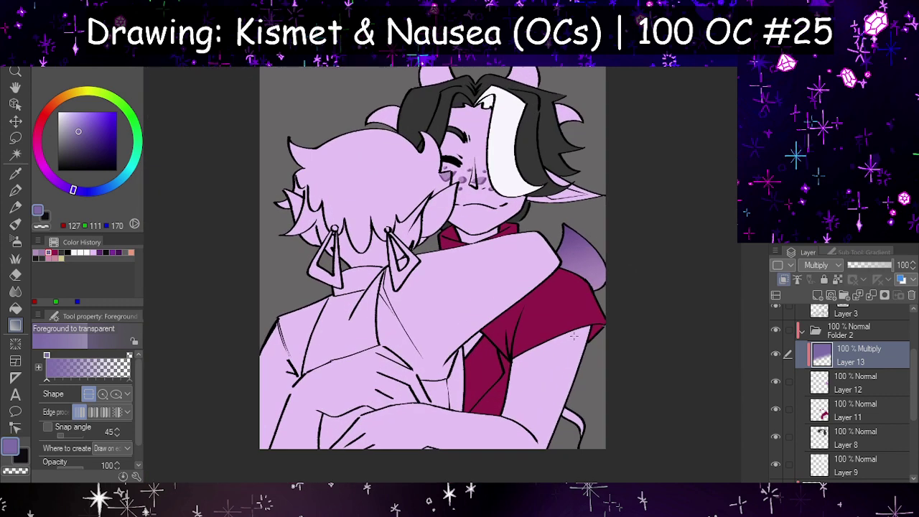
{"action": "left_click", "coordinate": [886, 266]}
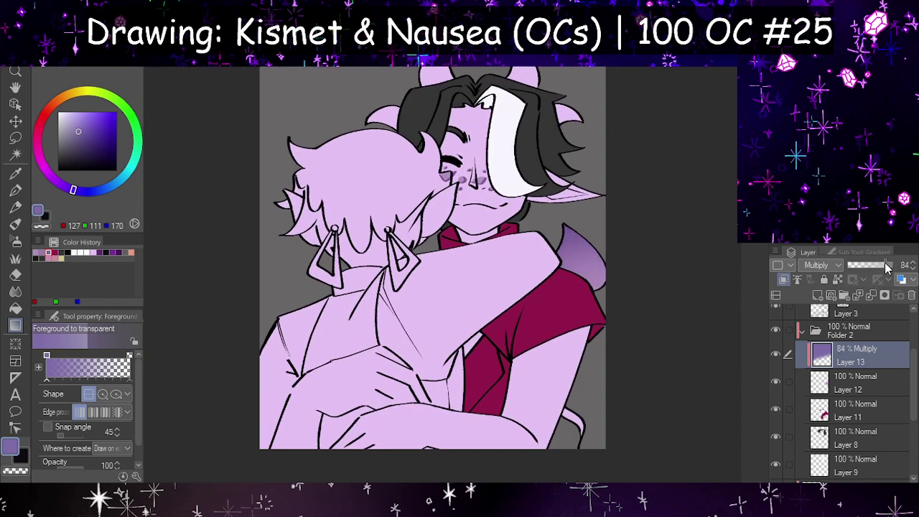
- Lock Layer 12's transparent pixels and repaint the tail base with the skin lavender RGB 229, 195, 243 using a 2000 px G-pen
{"action": "left_click", "coordinate": [833, 388]}
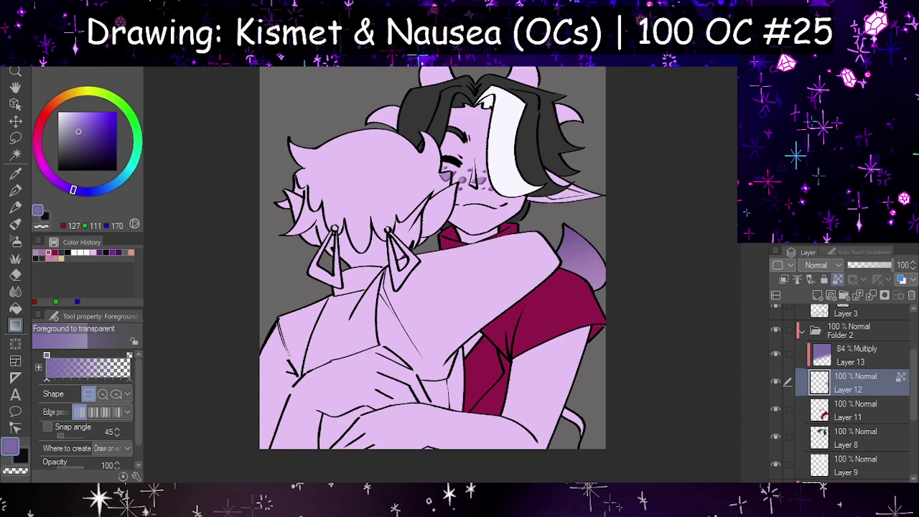
{"action": "left_click", "coordinate": [316, 323], "text": "alt"}
{"action": "left_click", "coordinate": [15, 192]}
{"action": "left_click", "coordinate": [80, 365]}
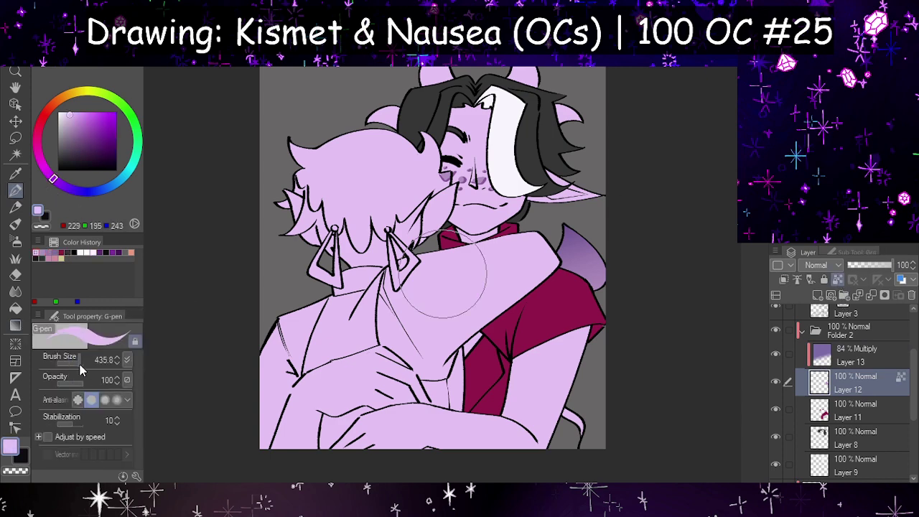
{"action": "left_click_drag", "start_coordinate": [80, 370], "coordinate": [122, 368]}
- Set the gradient on Layer 13 to 100% opacity and shift it slightly down the tail tip
{"action": "left_click", "coordinate": [859, 355]}
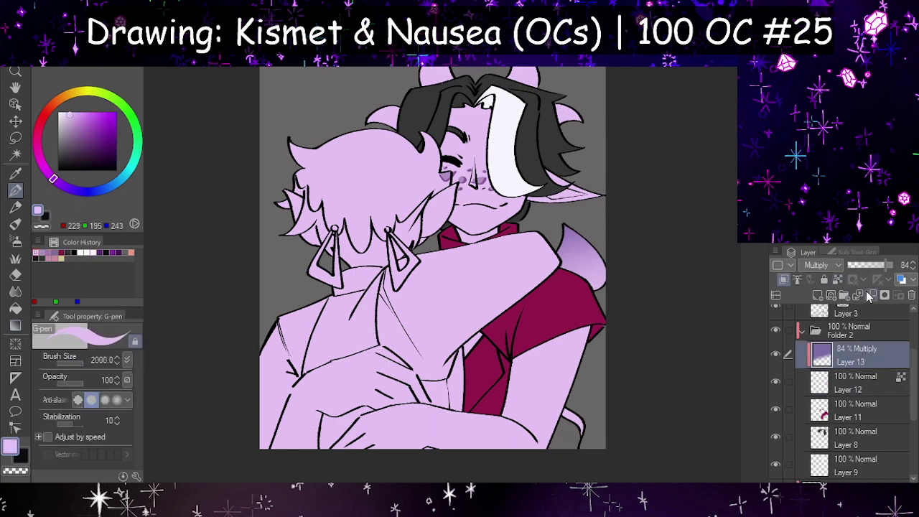
{"action": "left_click_drag", "start_coordinate": [889, 265], "coordinate": [895, 265]}
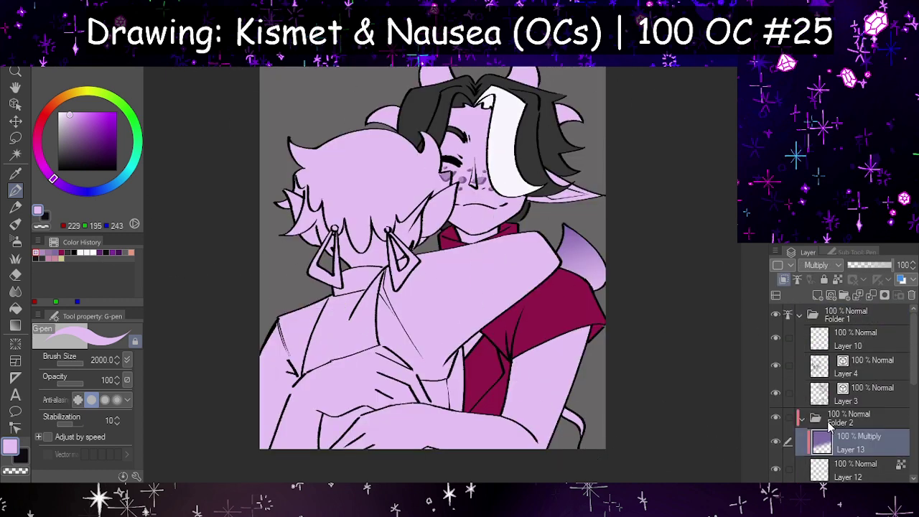
{"action": "left_click", "coordinate": [15, 121]}
{"action": "left_click_drag", "start_coordinate": [577, 258], "coordinate": [581, 284]}
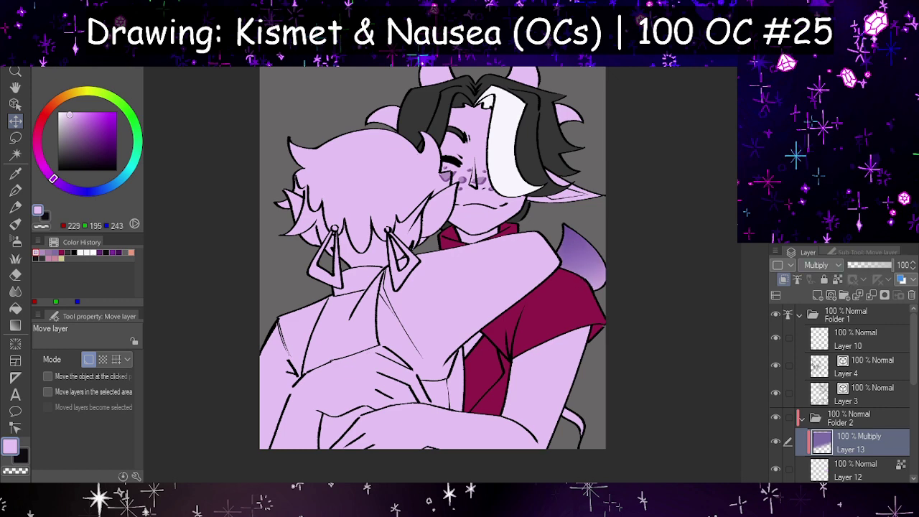
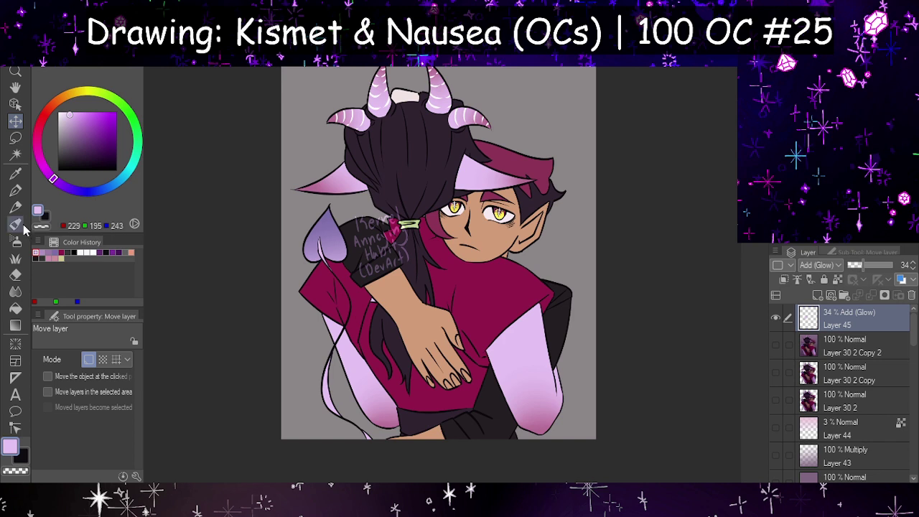
- Sample the reference's maroon hair (RGB 141, 53, 86), dark hair (RGB 49, 37, 50) and black clothing (RGB 36, 32, 36)
{"action": "left_click", "coordinate": [16, 174]}
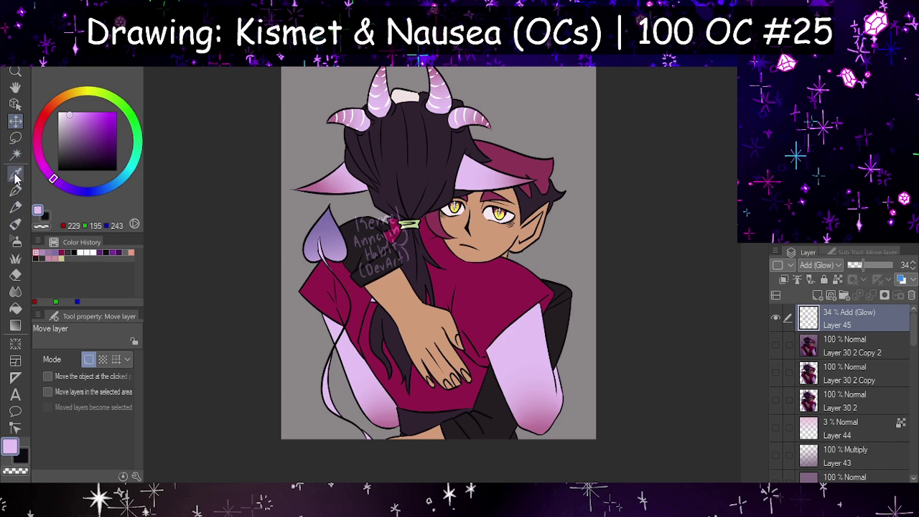
{"action": "left_click", "coordinate": [543, 165]}
{"action": "left_click", "coordinate": [535, 201]}
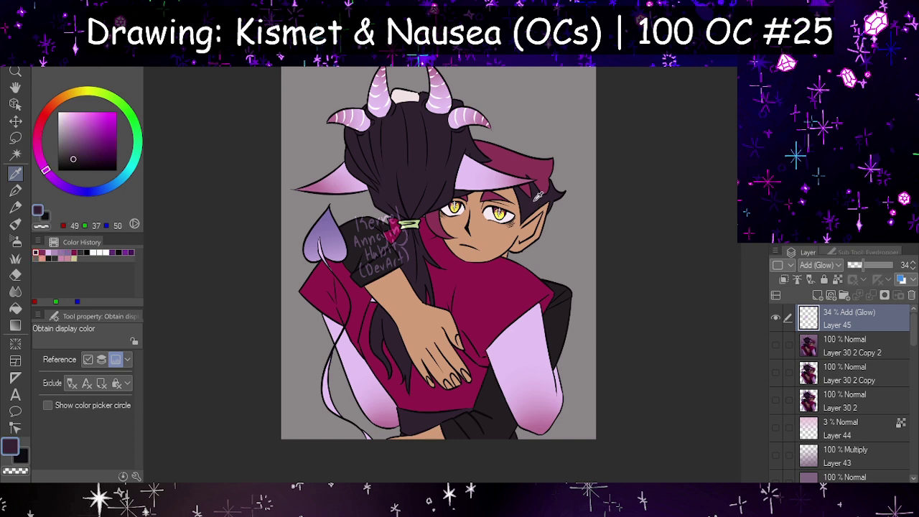
{"action": "left_click", "coordinate": [565, 311]}
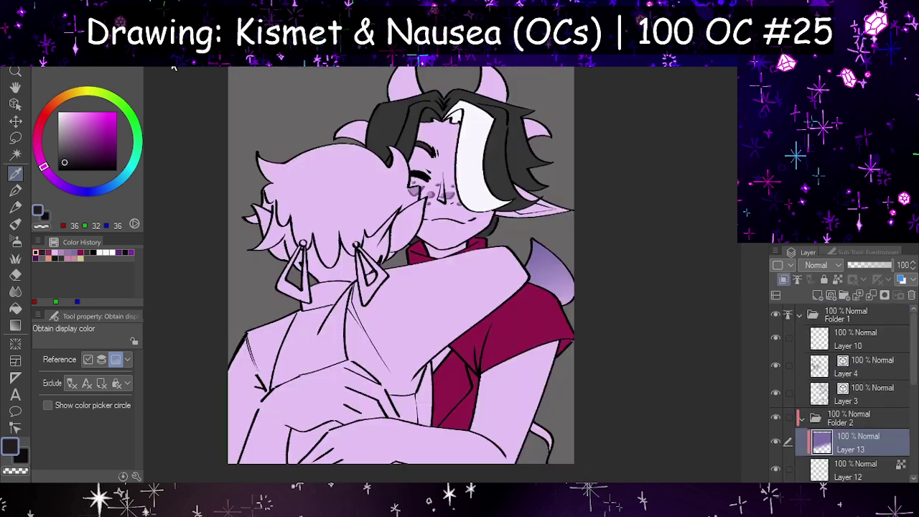
- Add a layer at the top of Folder 2 and fill the second character's hair and nape with maroon RGB 141, 53, 86
{"action": "scroll", "coordinate": [517, 316], "scroll_direction": "down", "scroll_amount": 4}
{"action": "scroll", "coordinate": [417, 375], "scroll_direction": "up", "scroll_amount": 5}
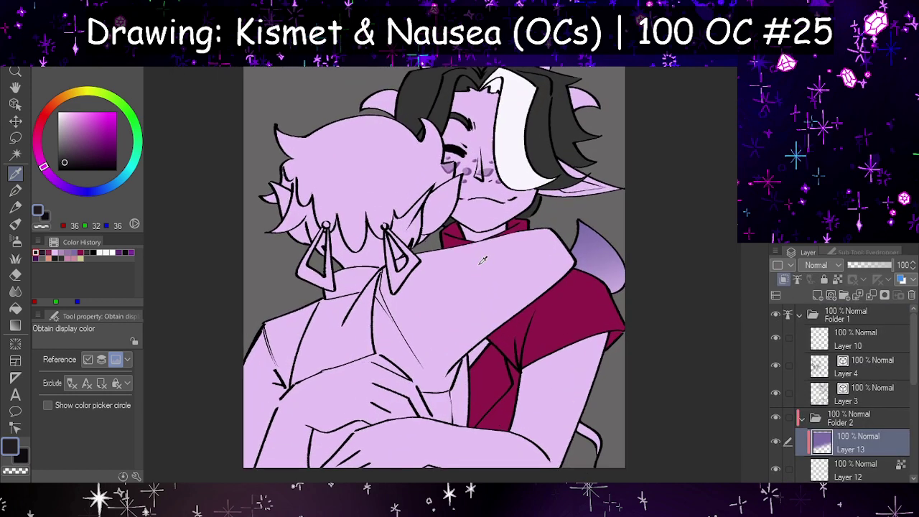
{"action": "scroll", "coordinate": [836, 423], "scroll_direction": "down", "scroll_amount": 3}
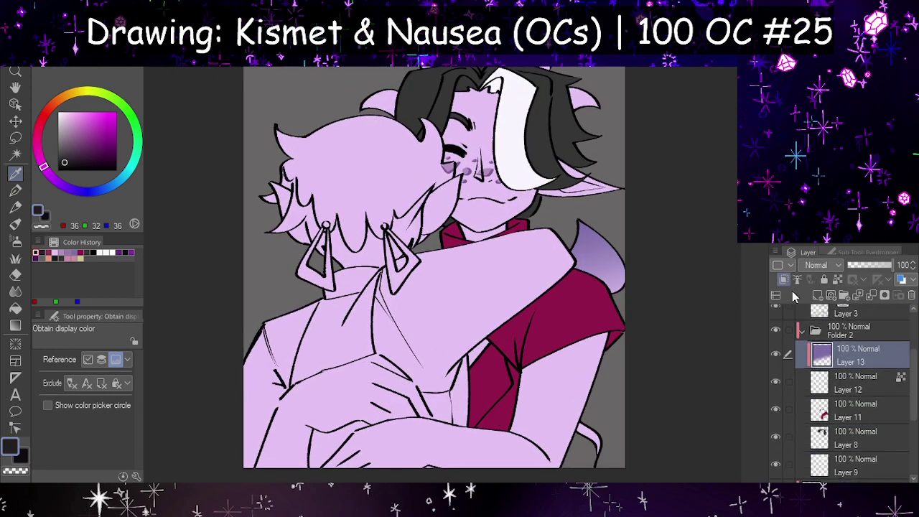
{"action": "left_click", "coordinate": [819, 295]}
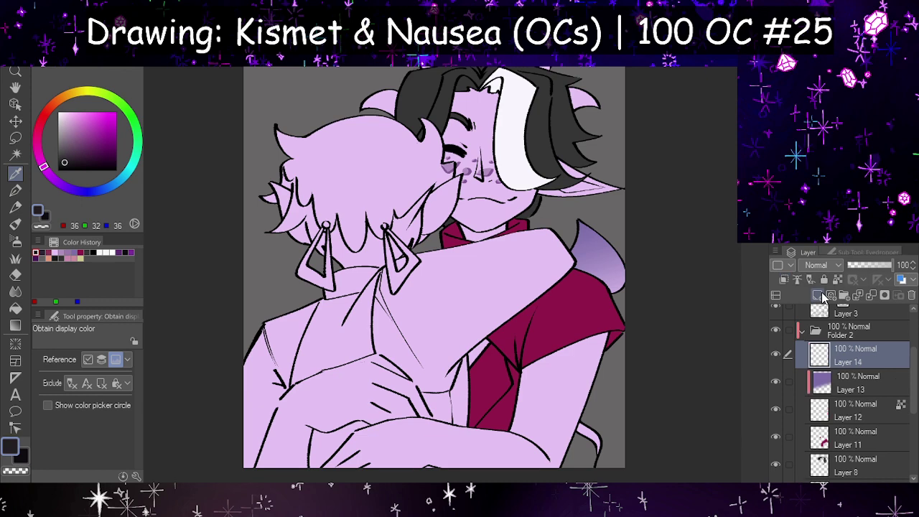
{"action": "left_click", "coordinate": [48, 252]}
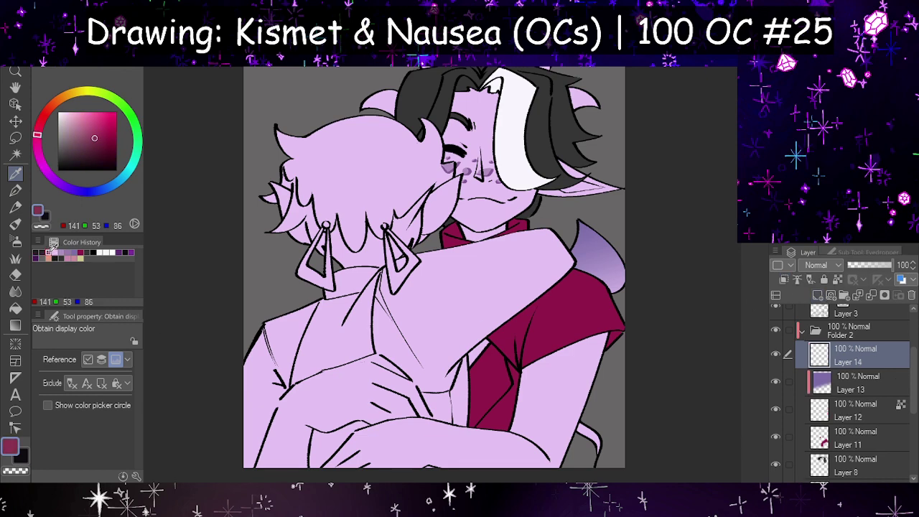
{"action": "left_click", "coordinate": [16, 307]}
{"action": "scroll", "coordinate": [337, 156], "scroll_direction": "up", "scroll_amount": 3}
{"action": "left_click", "coordinate": [364, 170]}
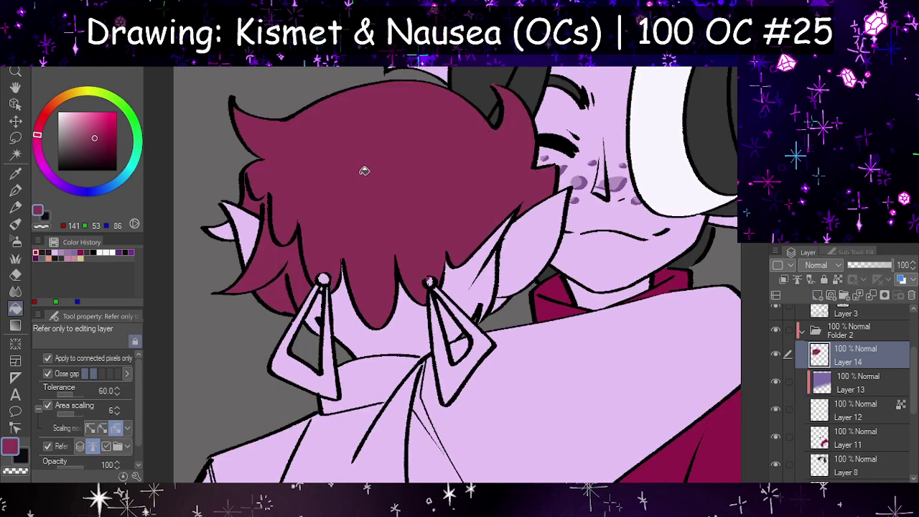
{"action": "left_click", "coordinate": [382, 333]}
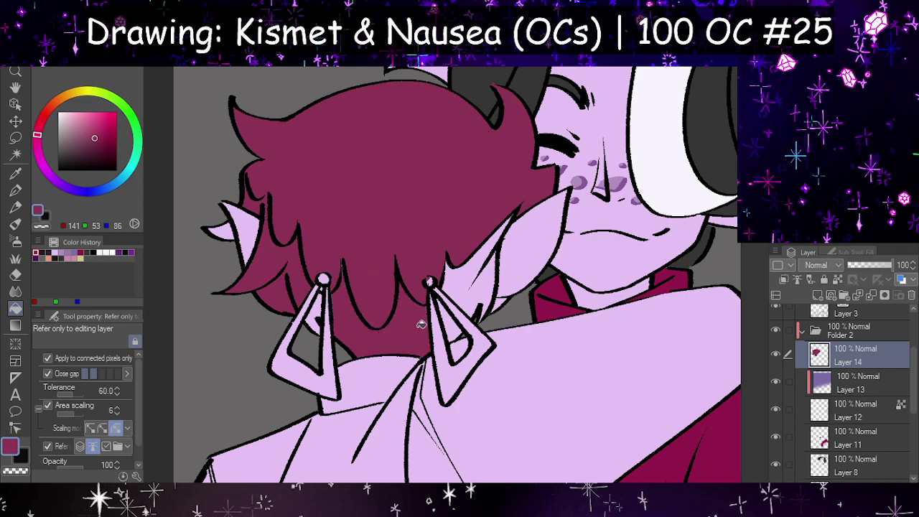
{"action": "left_click", "coordinate": [480, 288]}
- Fill both triangular earrings and the hair tuft beyond the far ear with maroon, and dab the studs with a 57.2 px G-pen
{"action": "scroll", "coordinate": [474, 296], "scroll_direction": "up", "scroll_amount": 1}
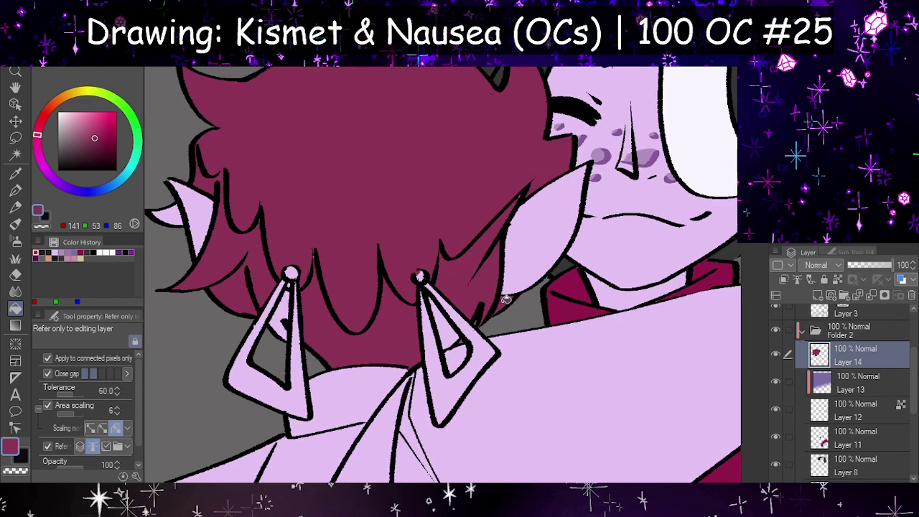
{"action": "left_click", "coordinate": [256, 372]}
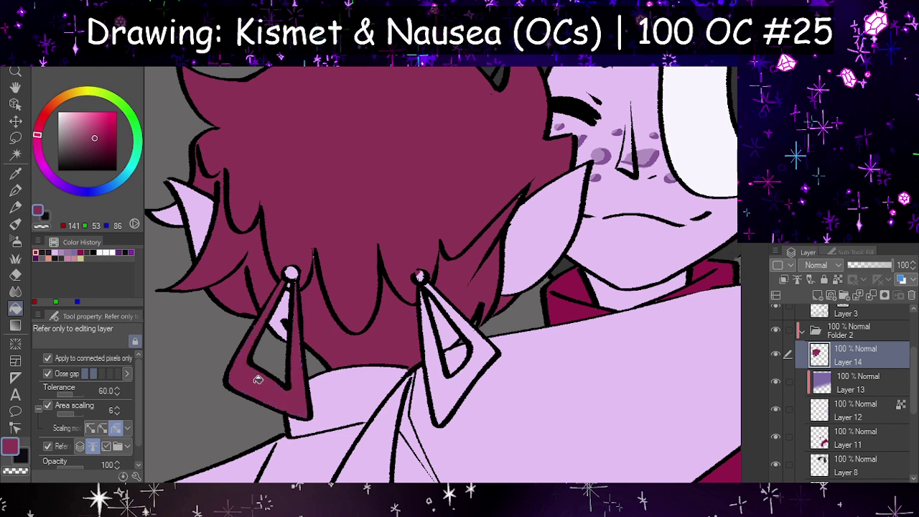
{"action": "left_click", "coordinate": [289, 310]}
{"action": "left_click", "coordinate": [444, 327]}
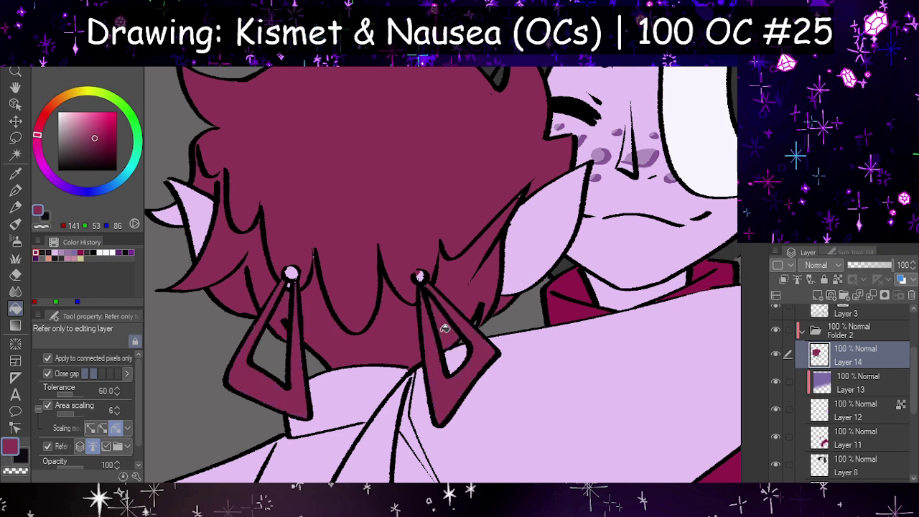
{"action": "left_click", "coordinate": [164, 210]}
{"action": "left_click", "coordinate": [15, 190]}
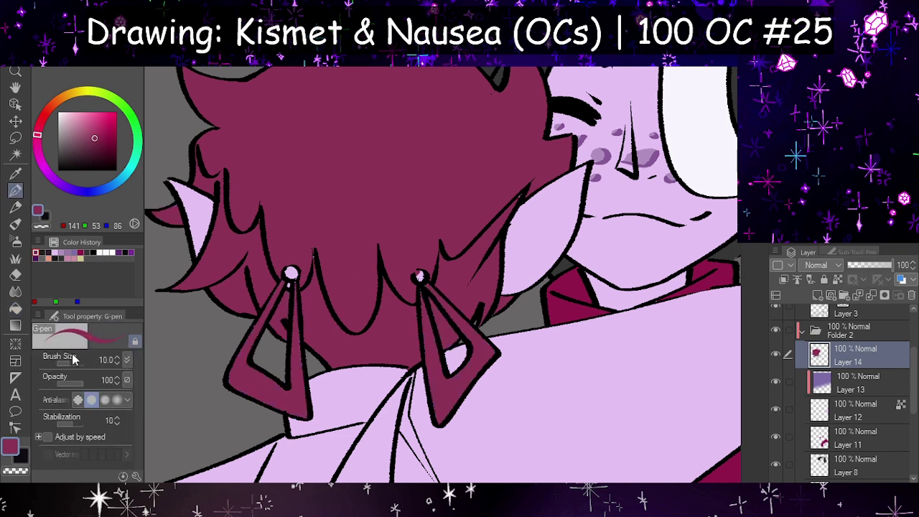
{"action": "left_click", "coordinate": [291, 273]}
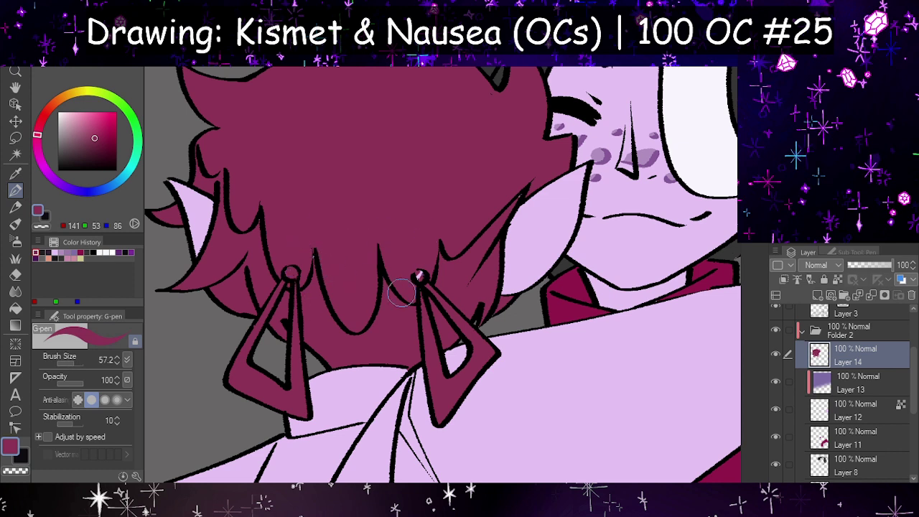
{"action": "left_click", "coordinate": [420, 277]}
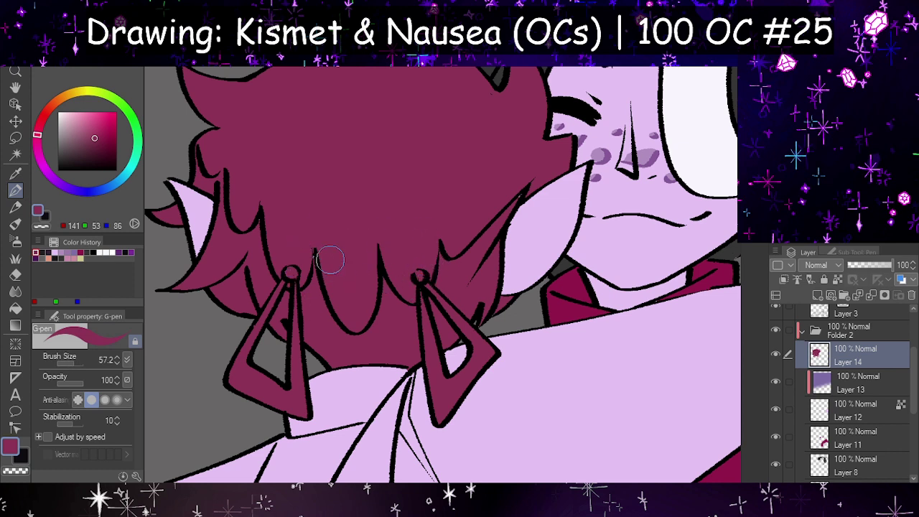
- Remove the maroon from the lower part of the far ear with Erase Along Edge and repaint the adjacent hair edge with the G-pen
{"action": "left_click", "coordinate": [15, 274]}
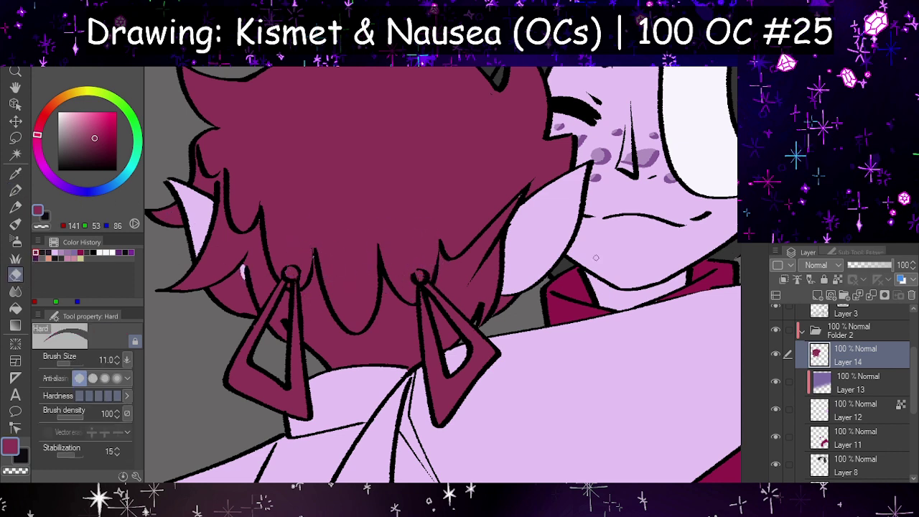
{"action": "left_click", "coordinate": [861, 252]}
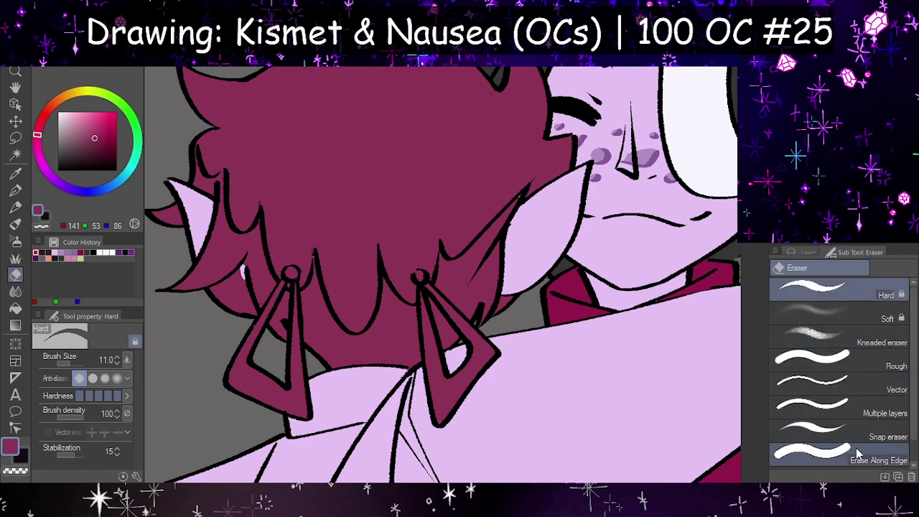
{"action": "left_click", "coordinate": [792, 449]}
{"action": "mouse_move", "coordinate": [230, 313]}
{"action": "left_mouse_down"}
{"action": "mouse_move", "coordinate": [215, 293]}
{"action": "mouse_move", "coordinate": [251, 323]}
{"action": "left_mouse_up"}
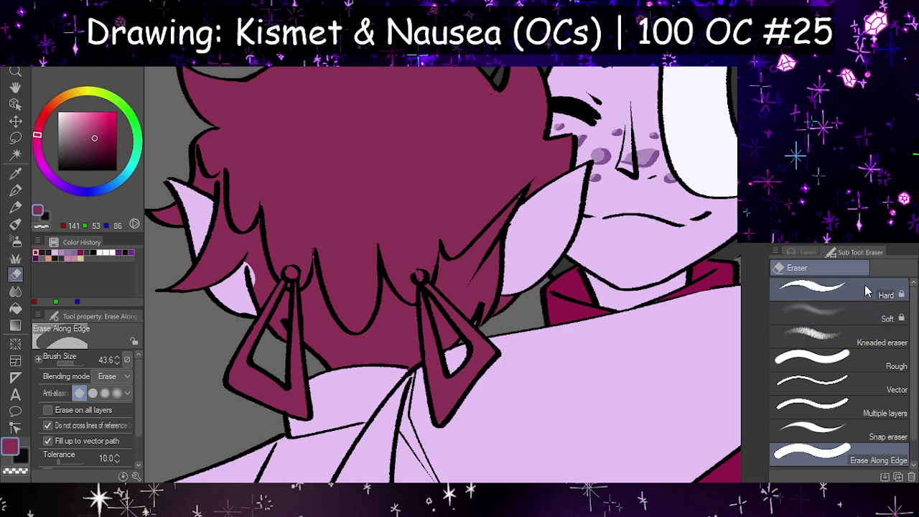
{"action": "left_click", "coordinate": [819, 289]}
{"action": "key", "text": "p"}
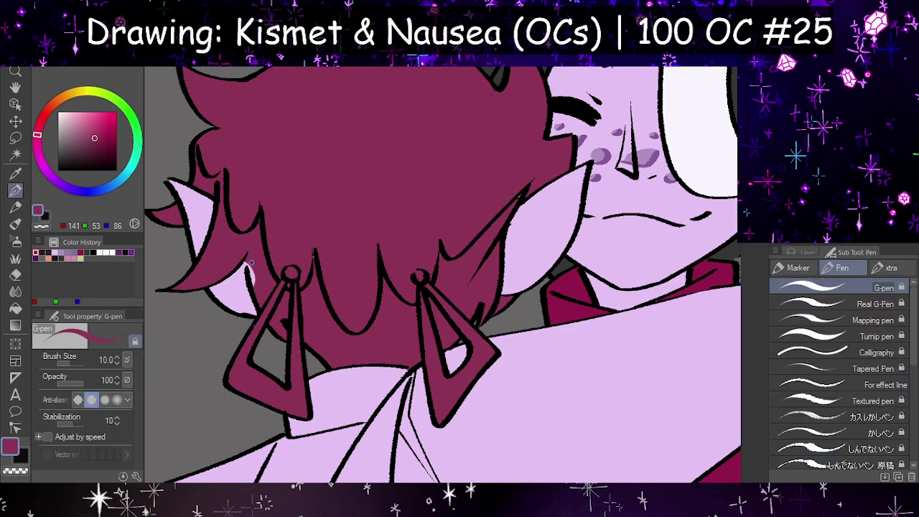
{"action": "left_click_drag", "start_coordinate": [252, 263], "coordinate": [260, 291]}
- Create a new layer directly above Layer 13 and pick the recently used clothing black RGB 36, 32, 36
{"action": "scroll", "coordinate": [429, 281], "scroll_direction": "down", "scroll_amount": 5}
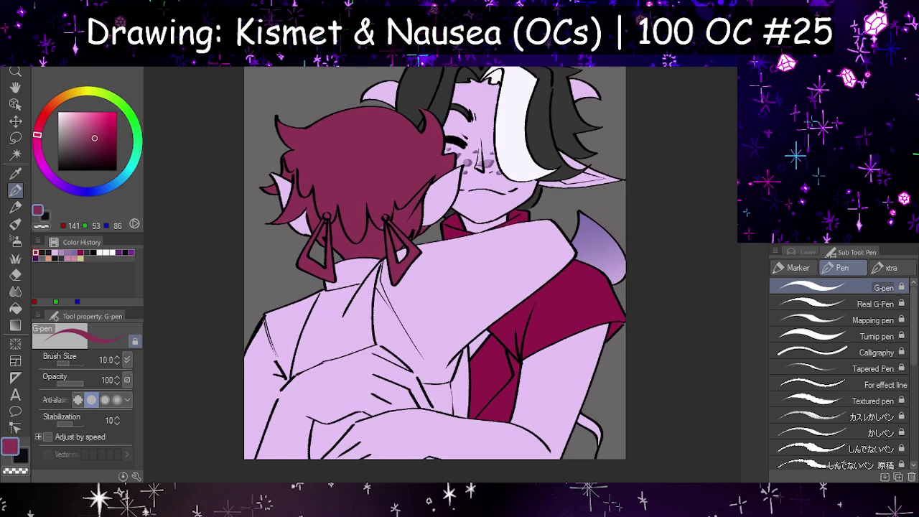
{"action": "scroll", "coordinate": [385, 189], "scroll_direction": "up", "scroll_amount": 2}
{"action": "scroll", "coordinate": [368, 155], "scroll_direction": "down", "scroll_amount": 2}
{"action": "scroll", "coordinate": [387, 312], "scroll_direction": "up", "scroll_amount": 2}
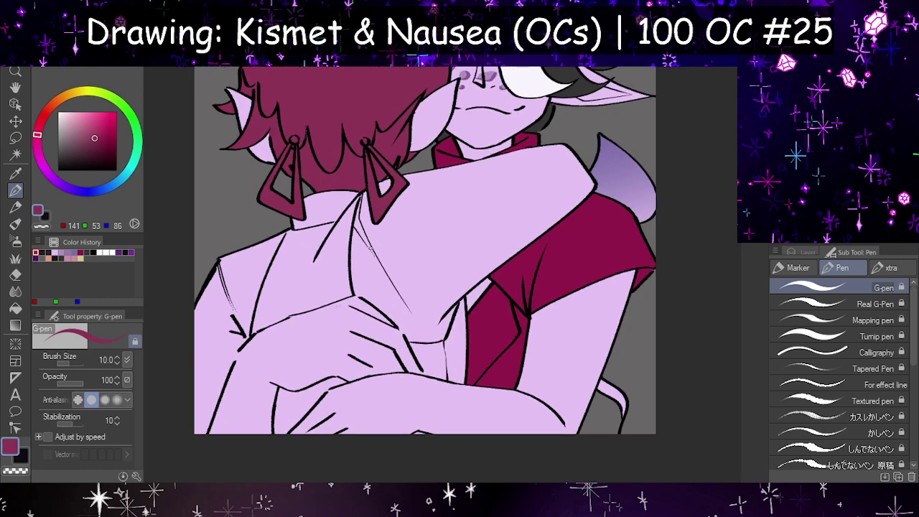
{"action": "scroll", "coordinate": [391, 302], "scroll_direction": "down", "scroll_amount": 2}
{"action": "scroll", "coordinate": [405, 302], "scroll_direction": "up", "scroll_amount": 2}
{"action": "left_click", "coordinate": [806, 253]}
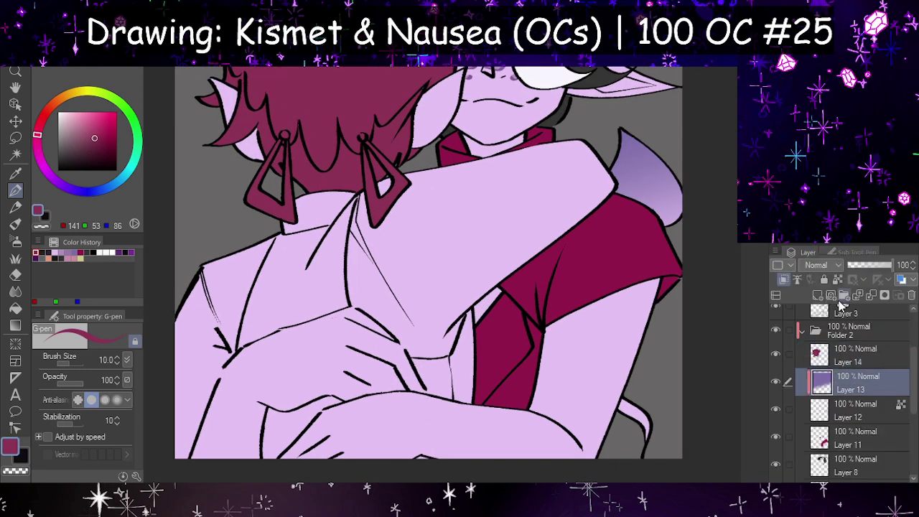
{"action": "left_click", "coordinate": [839, 379]}
{"action": "left_click", "coordinate": [821, 298]}
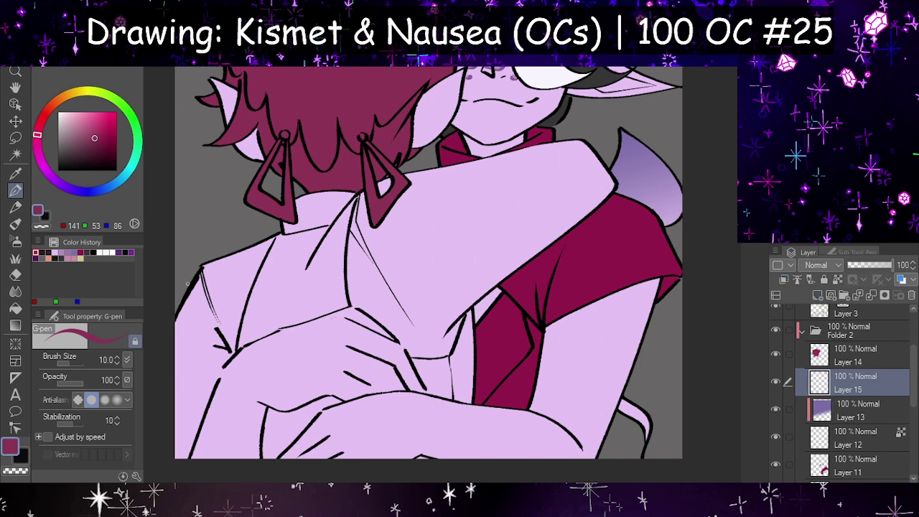
{"action": "left_click", "coordinate": [45, 251]}
{"action": "left_click", "coordinate": [45, 249]}
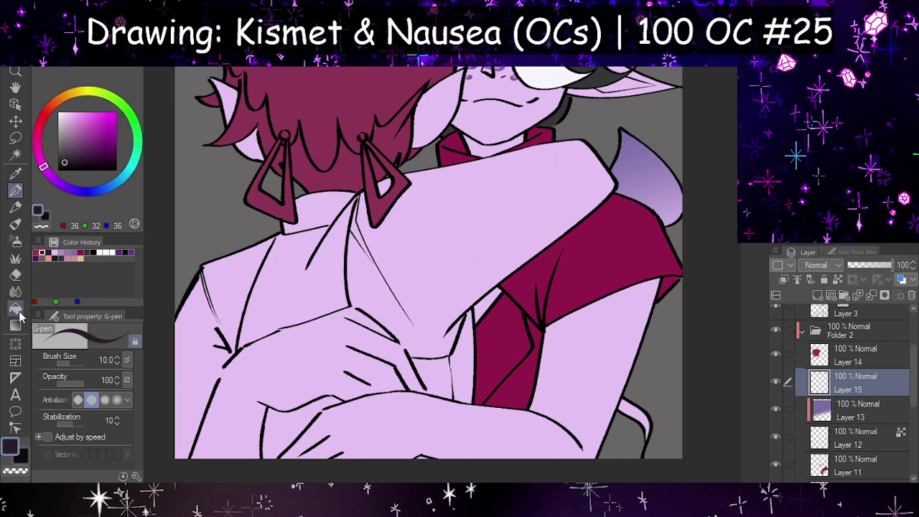
- Try to flood-fill the second character's jacket sleeves with the clothing black
{"action": "left_click", "coordinate": [16, 307]}
{"action": "left_click", "coordinate": [220, 295]}
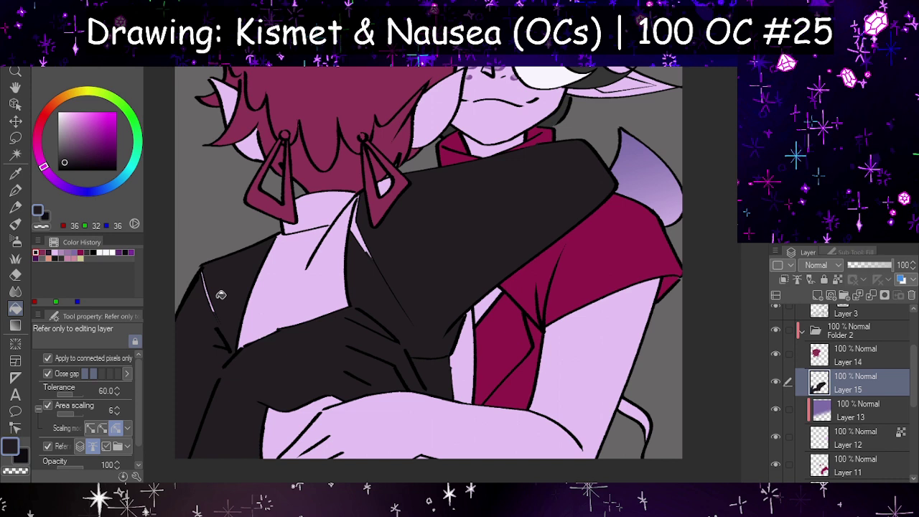
{"action": "key", "text": "ctrl+z"}
- Close the outline gaps around the sleeve and hugging hand with black G-pen strokes, using a 34.4 px brush beside the fingers
{"action": "left_click", "coordinate": [15, 190]}
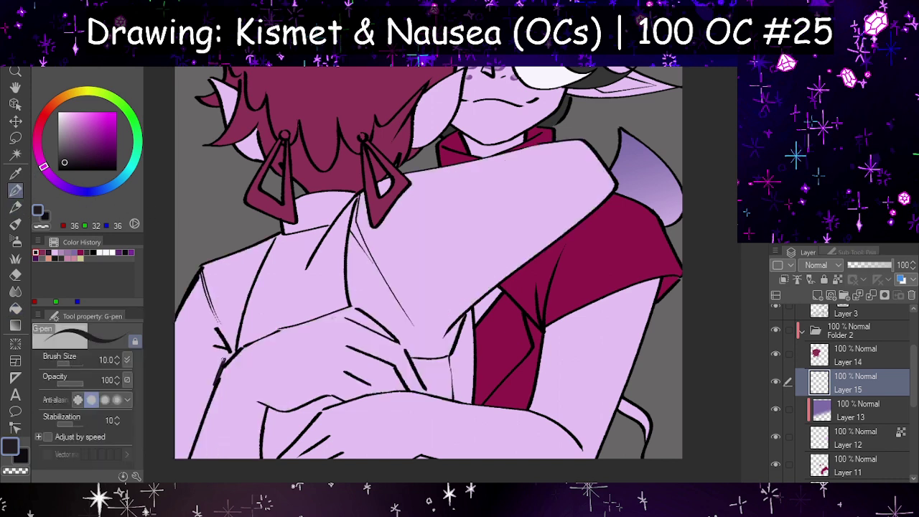
{"action": "left_click", "coordinate": [71, 362]}
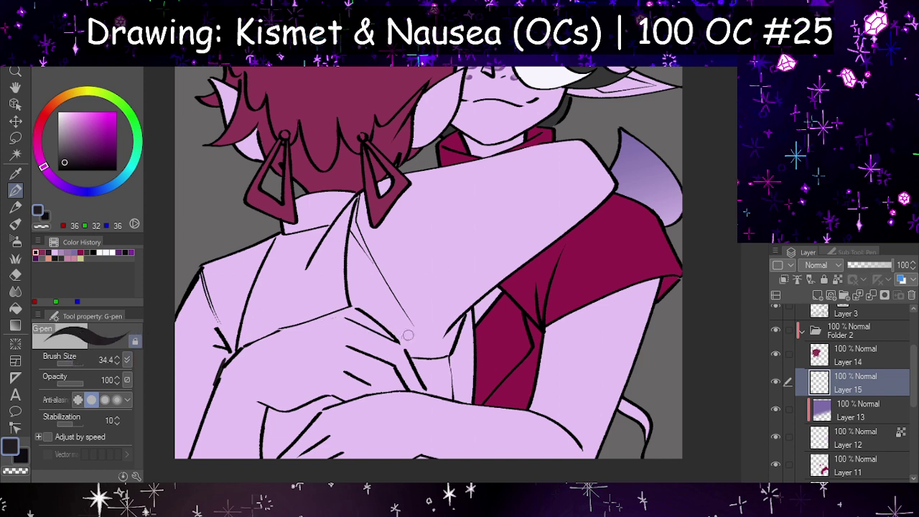
{"action": "left_click_drag", "start_coordinate": [399, 335], "coordinate": [415, 350]}
{"action": "key", "text": "h"}
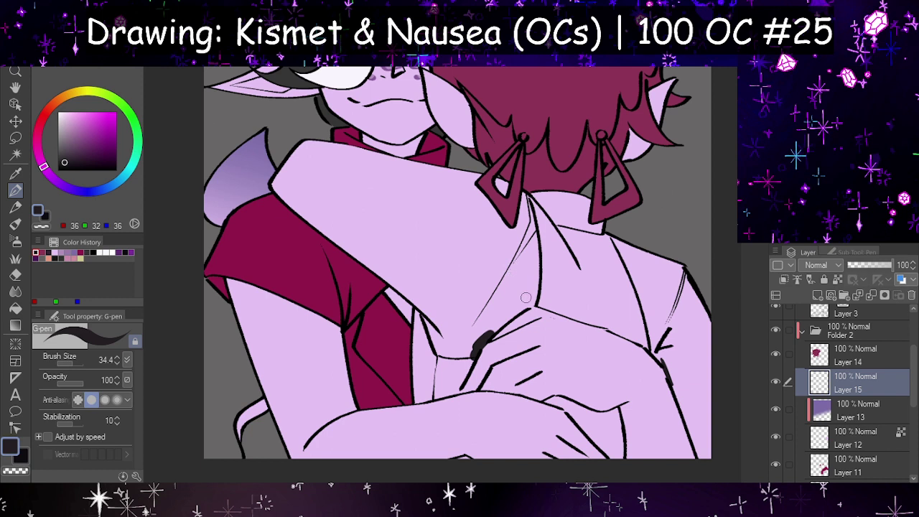
{"action": "left_click_drag", "start_coordinate": [528, 301], "coordinate": [528, 304]}
{"action": "key", "text": "h"}
- Fill the second character's raised sleeve and opposite shoulder and sleeve with the clothing black on Layer 15
{"action": "left_click", "coordinate": [16, 309]}
{"action": "left_click", "coordinate": [453, 244]}
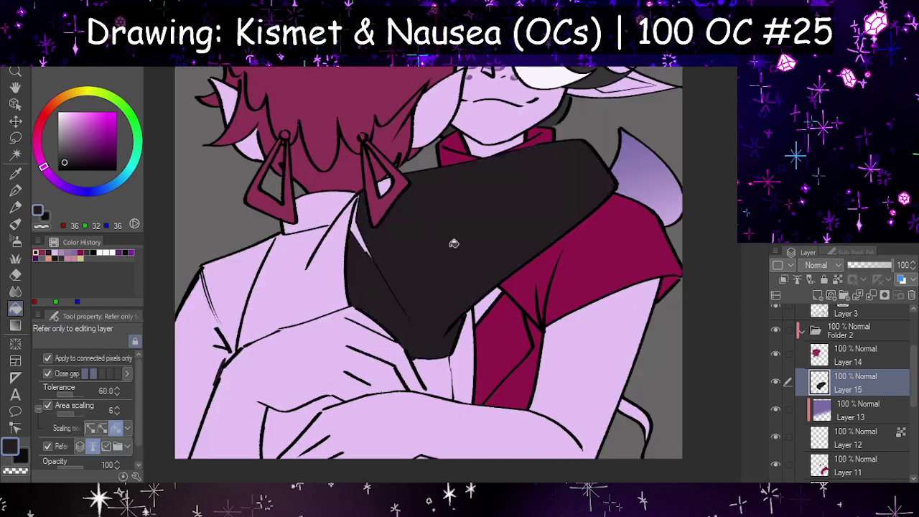
{"action": "left_click", "coordinate": [225, 291]}
{"action": "scroll", "coordinate": [286, 297], "scroll_direction": "down", "scroll_amount": 1}
{"action": "scroll", "coordinate": [281, 268], "scroll_direction": "up", "scroll_amount": 1}
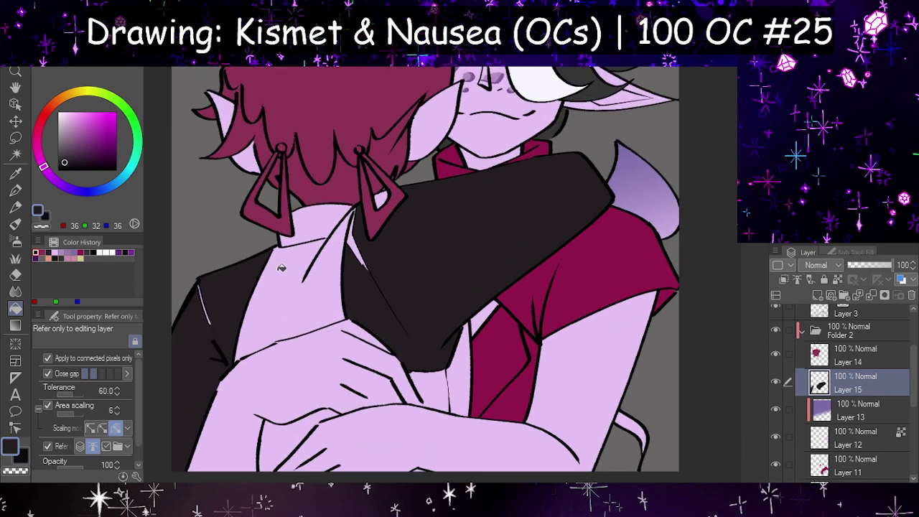
{"action": "left_click", "coordinate": [15, 190]}
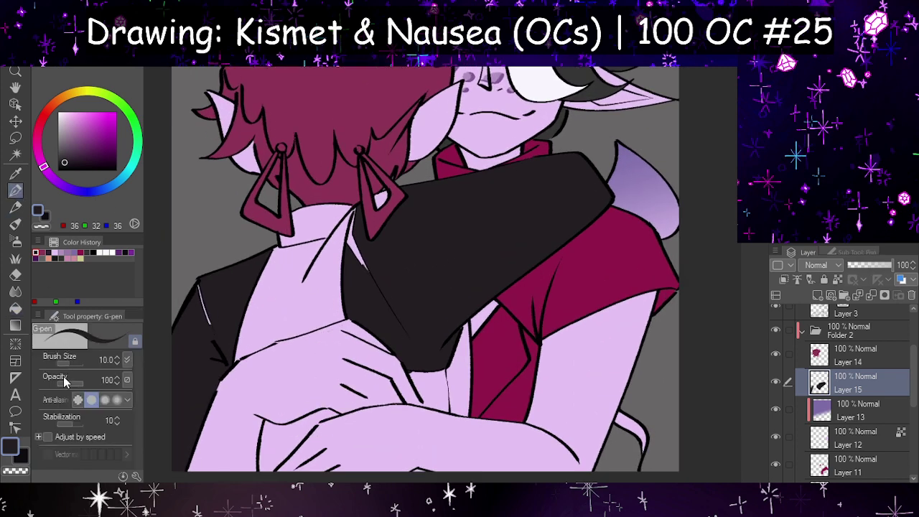
{"action": "left_click", "coordinate": [15, 308]}
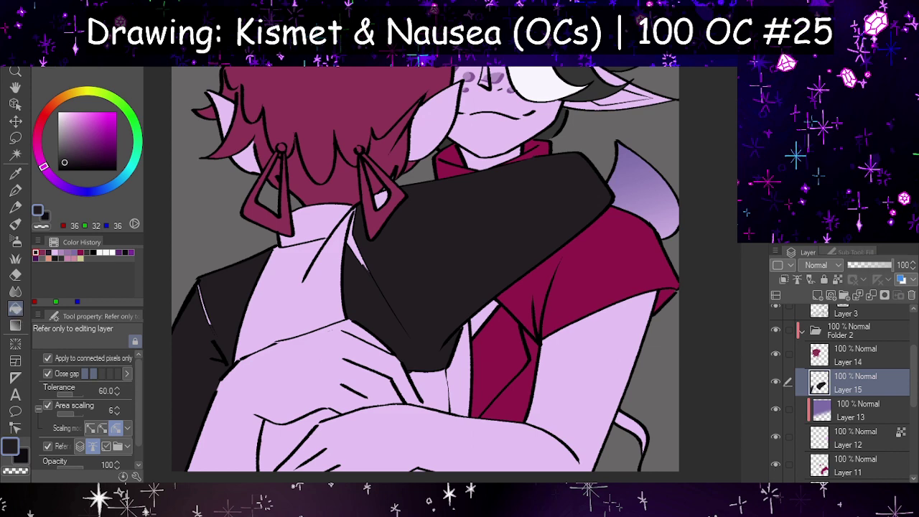
- Temporarily dim the line art in Folder 1 to 10% opacity to examine the black fill's edges, and restore it to 100%
{"action": "scroll", "coordinate": [294, 157], "scroll_direction": "up", "scroll_amount": 8}
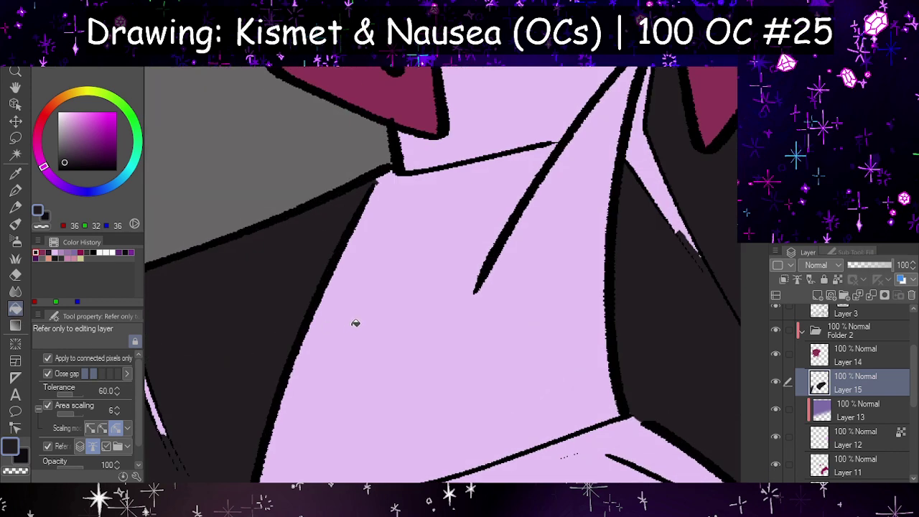
{"action": "scroll", "coordinate": [291, 279], "scroll_direction": "up", "scroll_amount": 1}
{"action": "scroll", "coordinate": [850, 344], "scroll_direction": "up", "scroll_amount": 3}
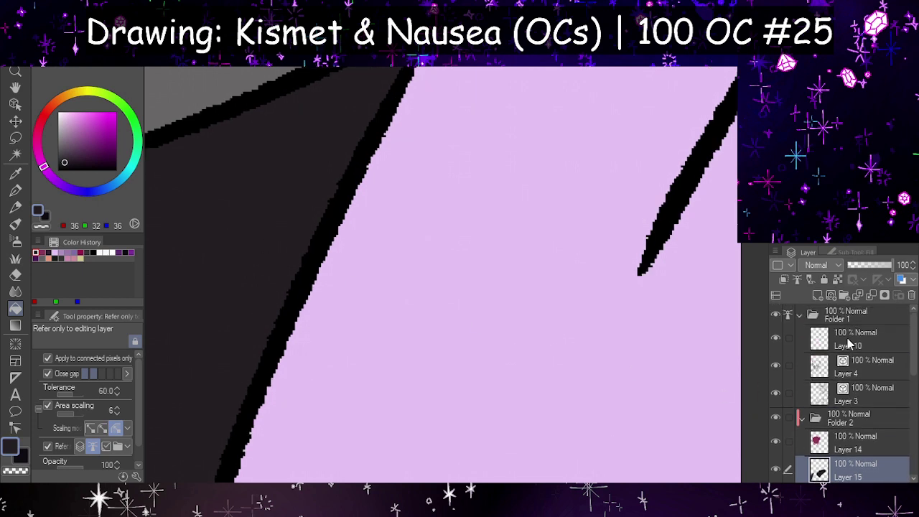
{"action": "left_click", "coordinate": [846, 319]}
{"action": "left_click_drag", "start_coordinate": [856, 265], "coordinate": [851, 263]}
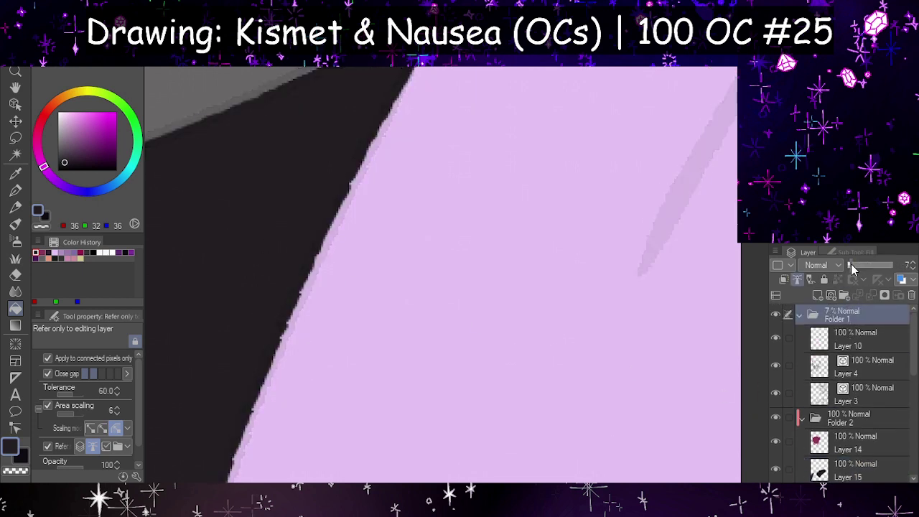
{"action": "scroll", "coordinate": [408, 294], "scroll_direction": "down", "scroll_amount": 4}
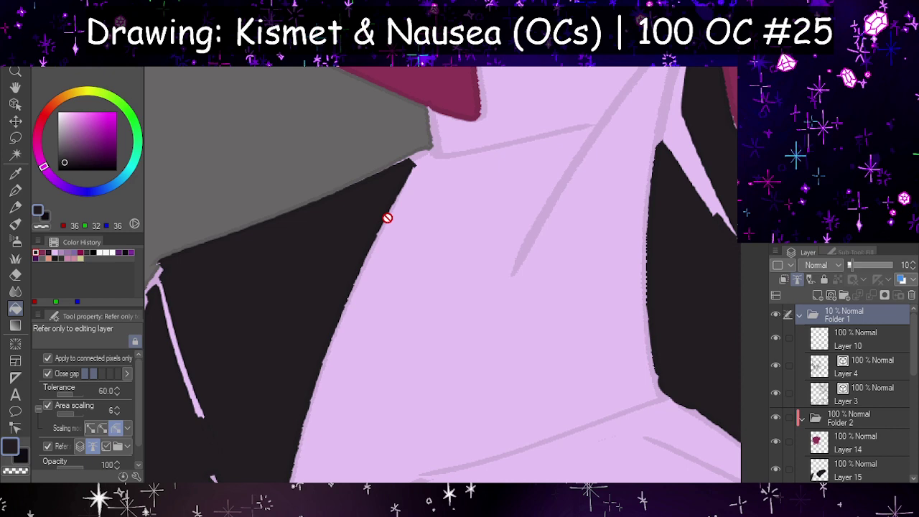
{"action": "scroll", "coordinate": [387, 218], "scroll_direction": "down", "scroll_amount": 2}
{"action": "scroll", "coordinate": [386, 219], "scroll_direction": "down", "scroll_amount": 8}
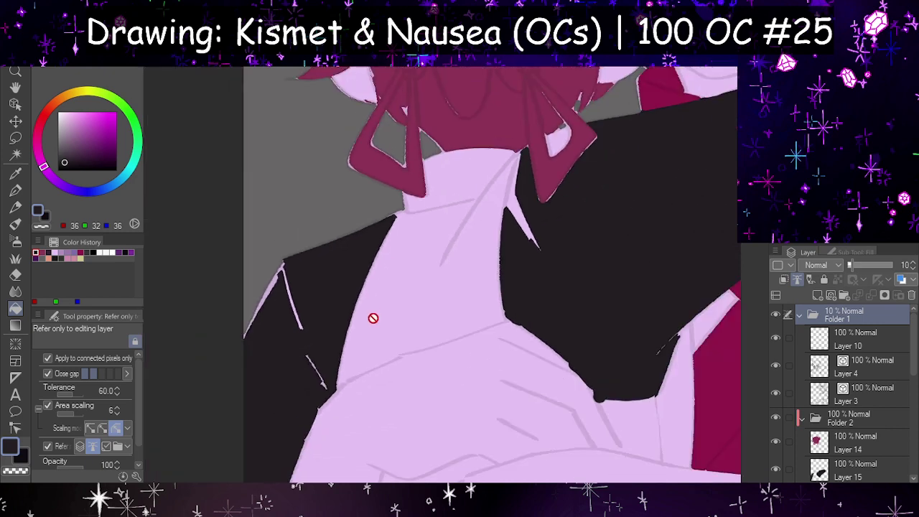
{"action": "scroll", "coordinate": [501, 348], "scroll_direction": "up", "scroll_amount": 1}
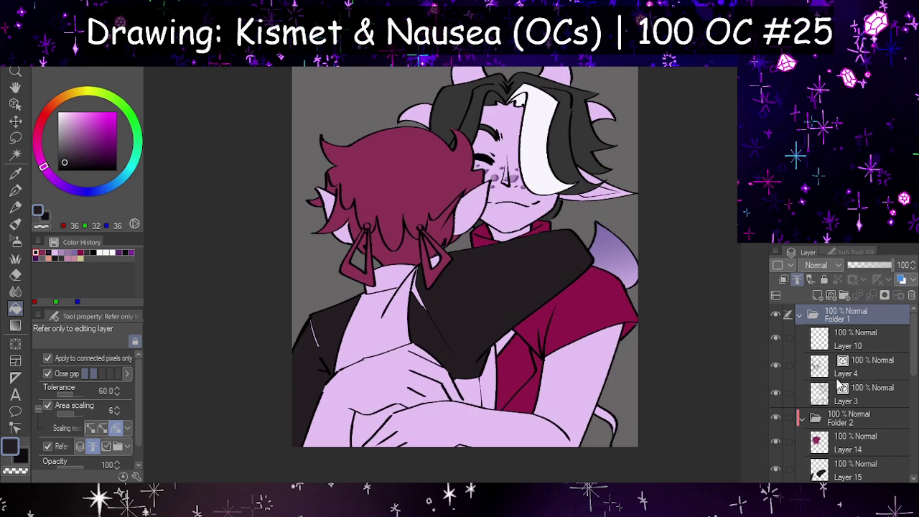
- Paint over the unfilled sliver along the second character's shoulder seam on Layer 15 with a 203.5 px G-pen in the clothing black
{"action": "scroll", "coordinate": [837, 387], "scroll_direction": "down", "scroll_amount": 3}
{"action": "left_click", "coordinate": [839, 381]}
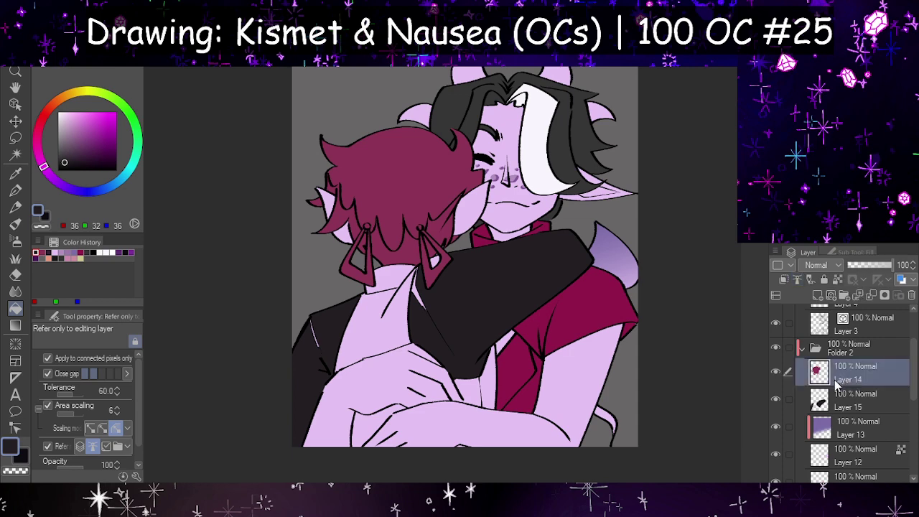
{"action": "left_click", "coordinate": [824, 403]}
{"action": "scroll", "coordinate": [357, 366], "scroll_direction": "up", "scroll_amount": 3}
{"action": "left_click", "coordinate": [15, 191]}
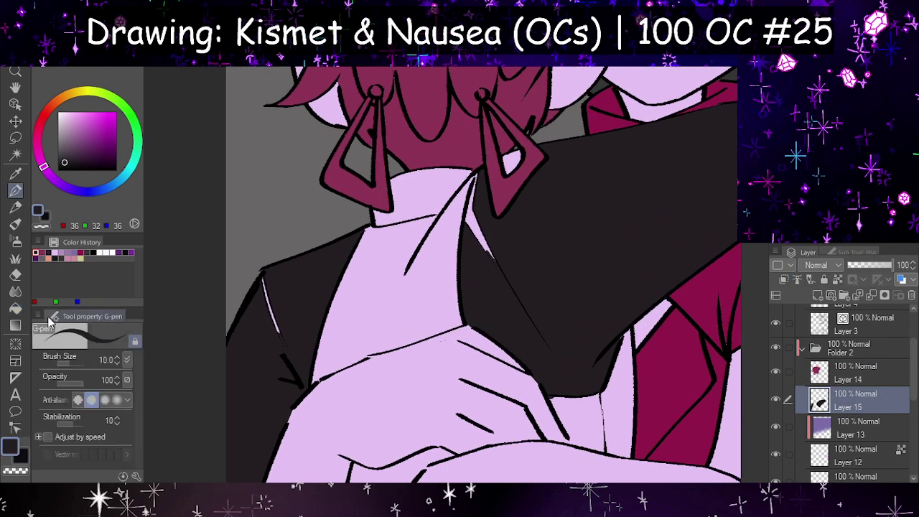
{"action": "left_click", "coordinate": [15, 308]}
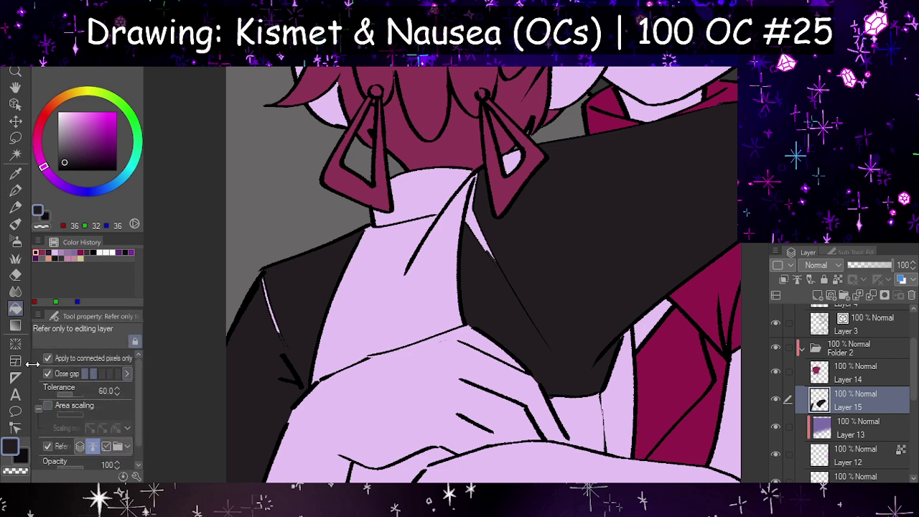
{"action": "left_click", "coordinate": [15, 190]}
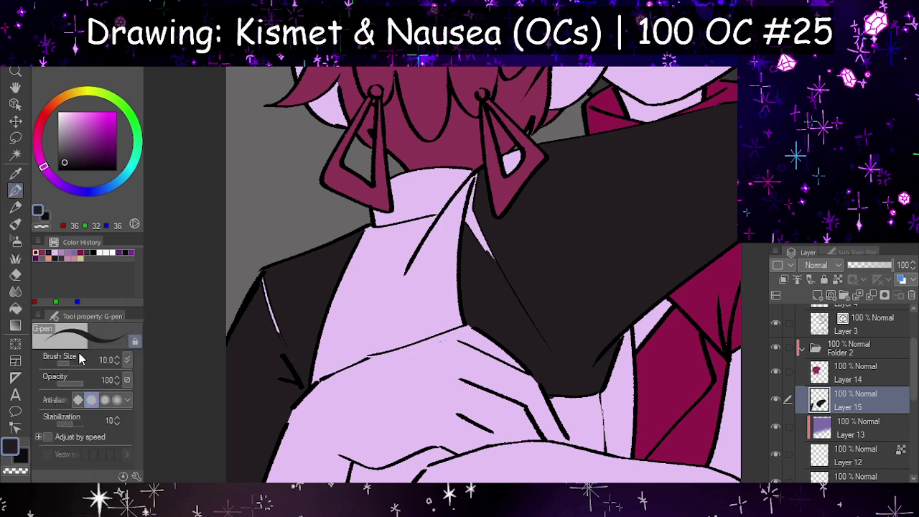
{"action": "left_click", "coordinate": [77, 365]}
{"action": "left_click_drag", "start_coordinate": [257, 301], "coordinate": [251, 314]}
{"action": "scroll", "coordinate": [208, 394], "scroll_direction": "down", "scroll_amount": 2}
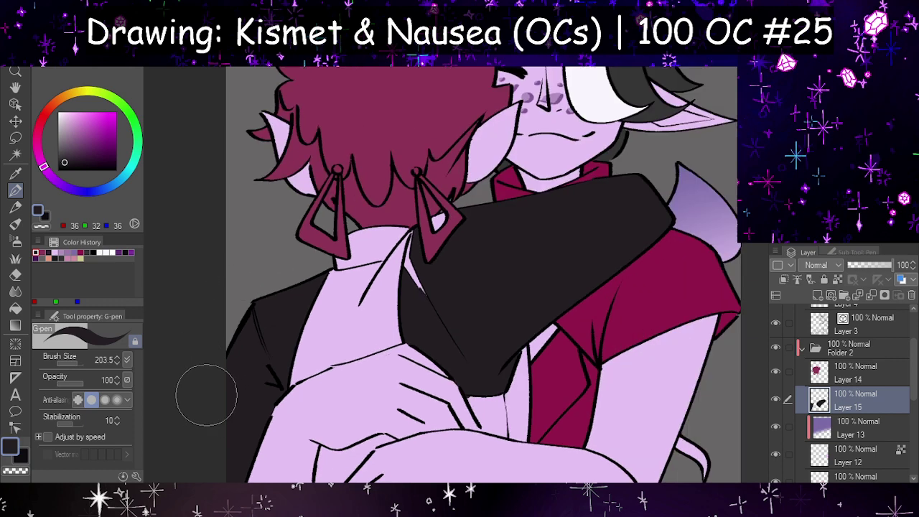
- Paint the unfilled sliver of the jacket below the inner earring black with the G-pen, with anti-aliasing turned off
{"action": "scroll", "coordinate": [438, 273], "scroll_direction": "up", "scroll_amount": 1}
{"action": "scroll", "coordinate": [438, 273], "scroll_direction": "up", "scroll_amount": 2}
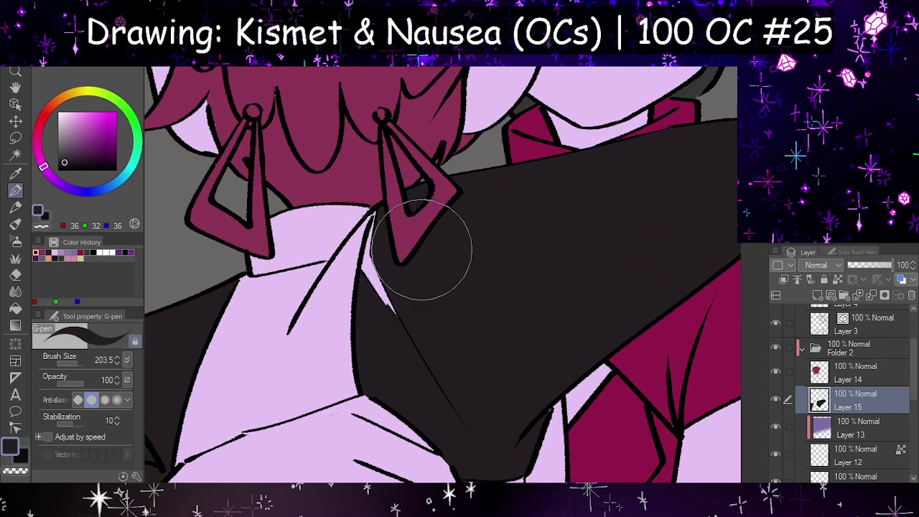
{"action": "mouse_move", "coordinate": [415, 242]}
{"action": "left_mouse_down"}
{"action": "mouse_move", "coordinate": [390, 242]}
{"action": "mouse_move", "coordinate": [381, 277]}
{"action": "mouse_move", "coordinate": [390, 266]}
{"action": "mouse_move", "coordinate": [435, 310]}
{"action": "left_mouse_up"}
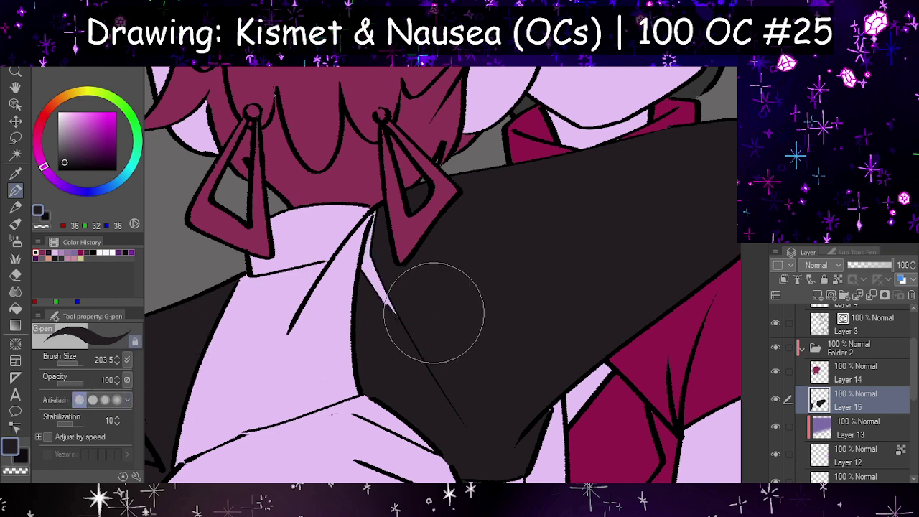
{"action": "left_click_drag", "start_coordinate": [414, 291], "coordinate": [390, 277]}
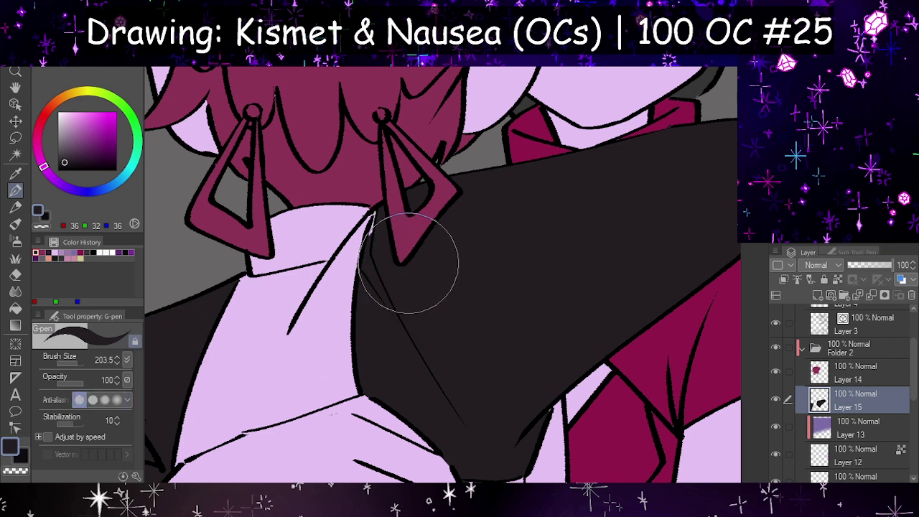
{"action": "scroll", "coordinate": [390, 277], "scroll_direction": "down", "scroll_amount": 6}
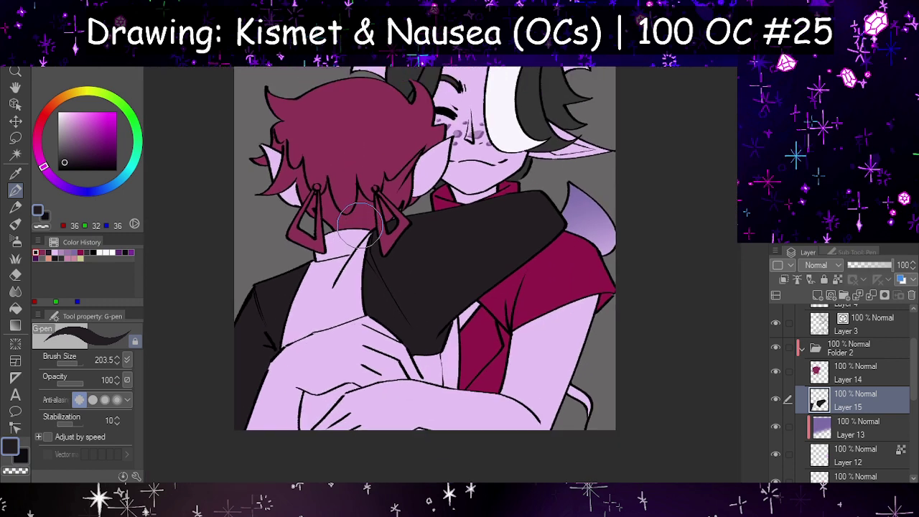
{"action": "scroll", "coordinate": [427, 289], "scroll_direction": "up", "scroll_amount": 5}
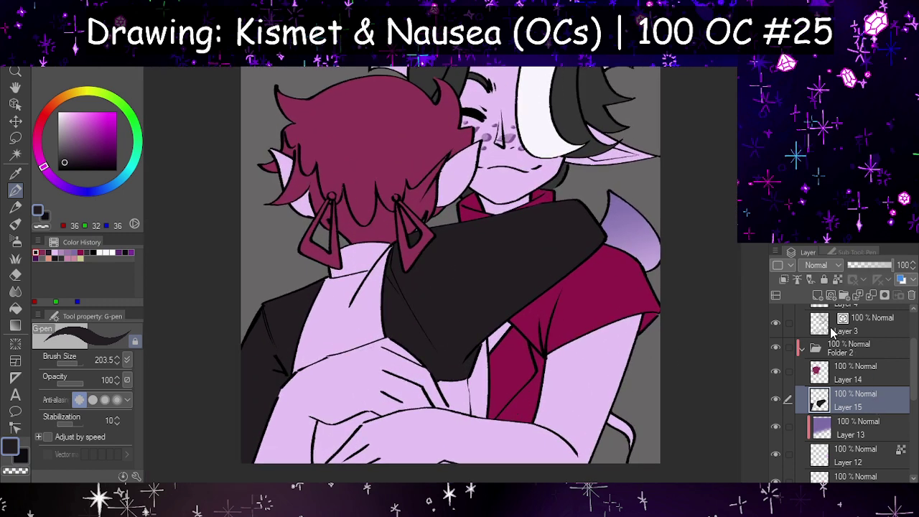
- Add a new layer beneath Layer 15 and flood-fill the back and collar of the second character's shirt with greyish mauve, RGB 129, 105, 129
{"action": "left_click", "coordinate": [817, 295]}
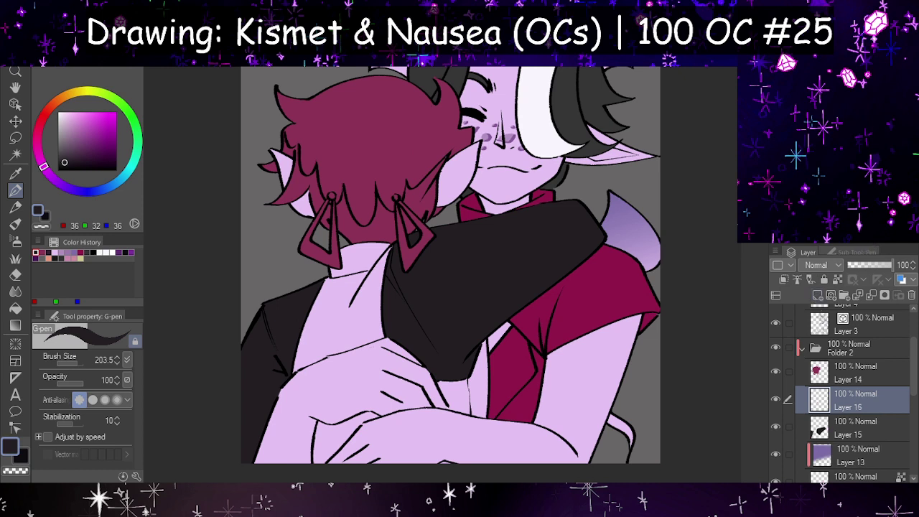
{"action": "left_click", "coordinate": [69, 142]}
{"action": "scroll", "coordinate": [842, 372], "scroll_direction": "down", "scroll_amount": 1}
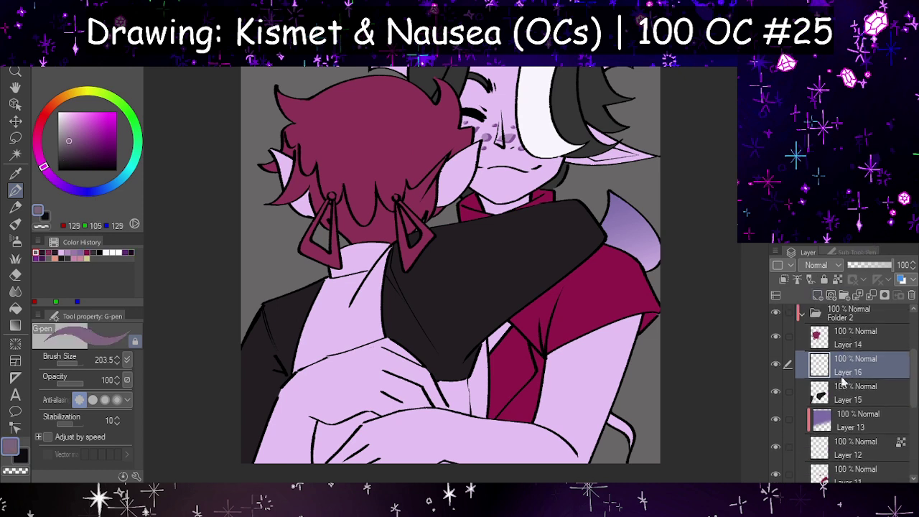
{"action": "left_click_drag", "start_coordinate": [840, 377], "coordinate": [844, 415]}
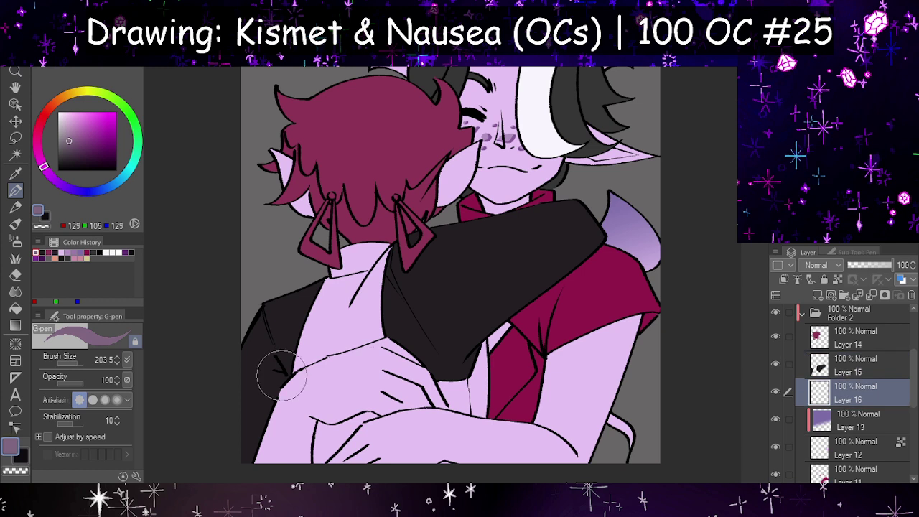
{"action": "left_click", "coordinate": [15, 307]}
{"action": "left_click", "coordinate": [362, 327]}
{"action": "left_click", "coordinate": [364, 262]}
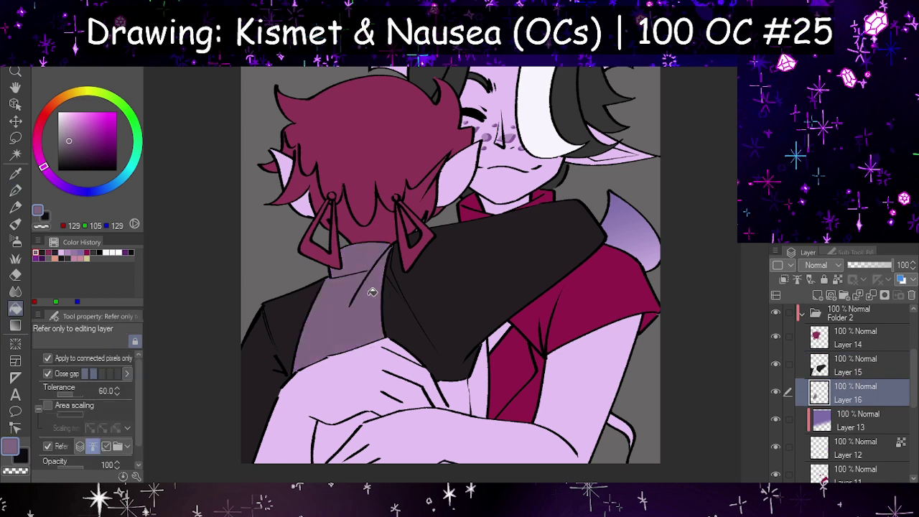
- Undo the mauve fill over the forearm and close the outline gaps near the hands and jacket edge with 28 px G-pen dabs
{"action": "left_click", "coordinate": [341, 436]}
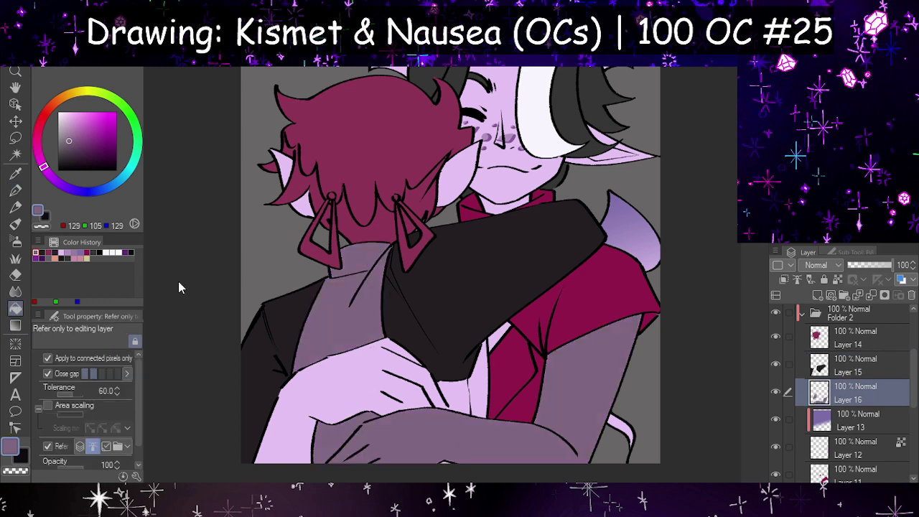
{"action": "key", "text": "ctrl+z"}
{"action": "left_click", "coordinate": [15, 190]}
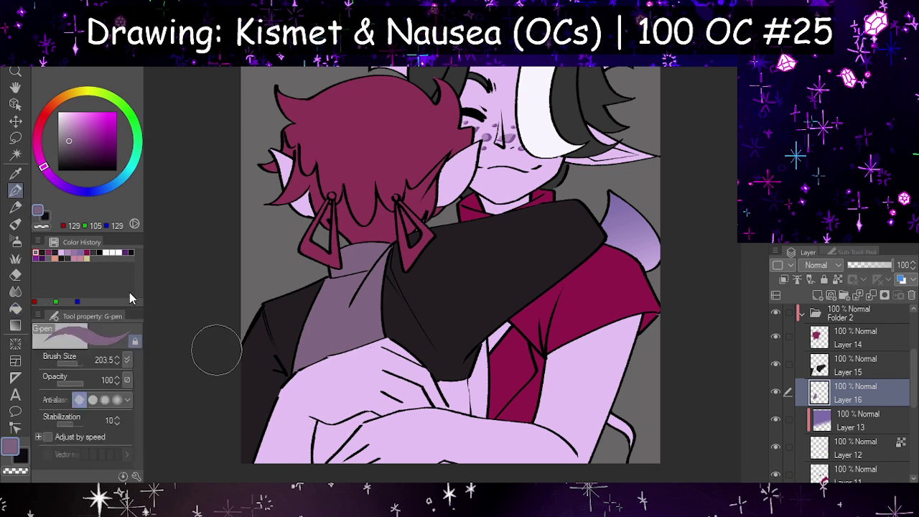
{"action": "left_click_drag", "start_coordinate": [76, 362], "coordinate": [71, 363]}
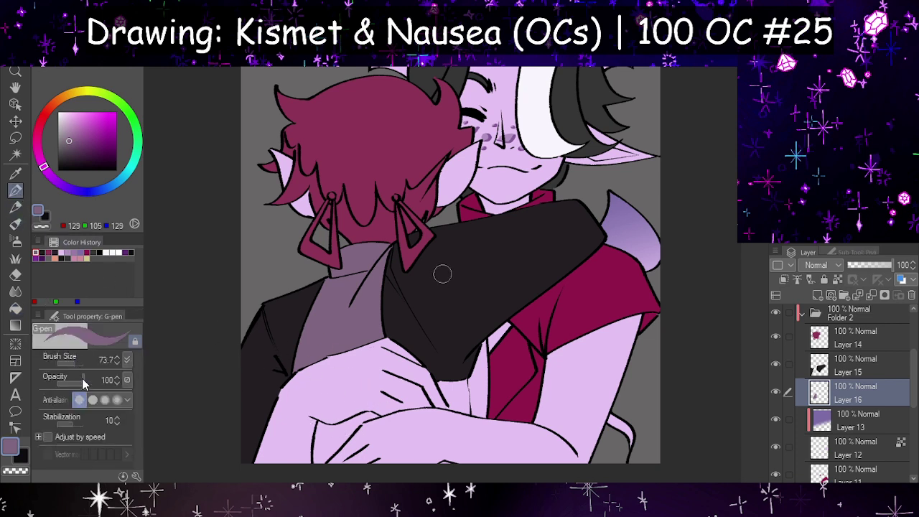
{"action": "left_click", "coordinate": [68, 365]}
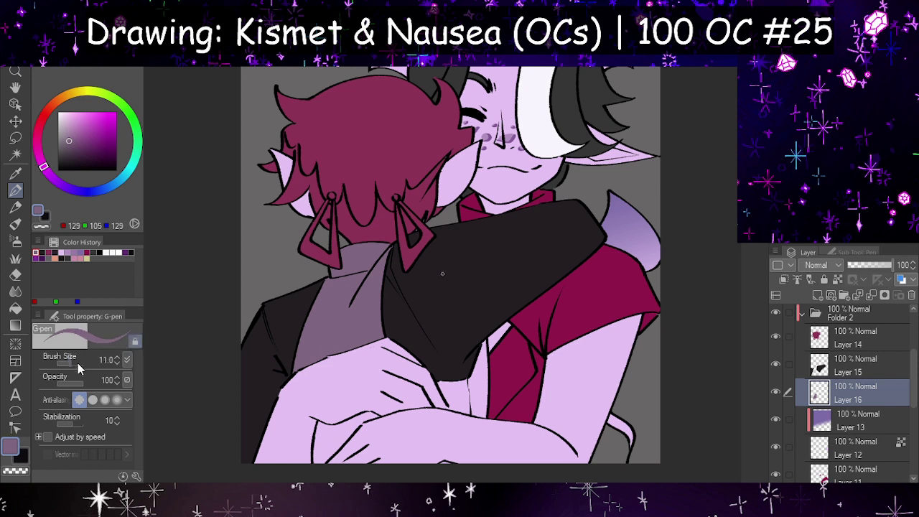
{"action": "left_click", "coordinate": [78, 364]}
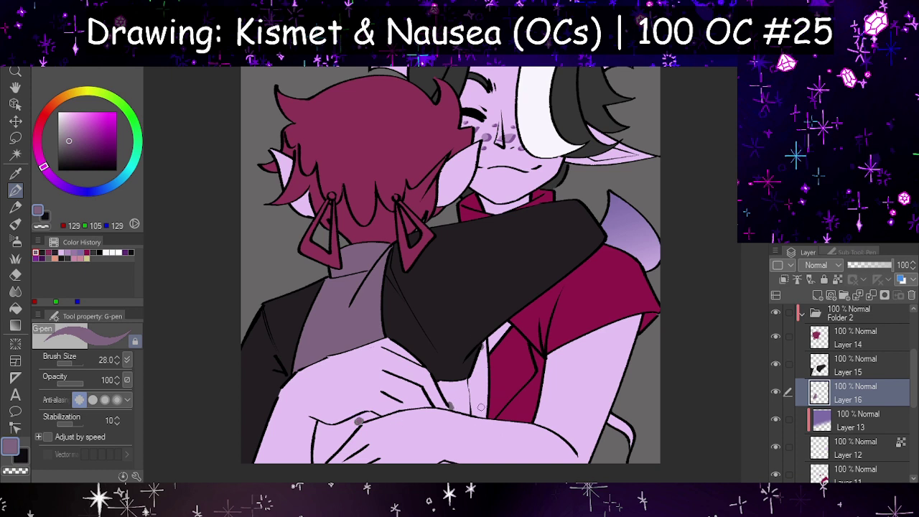
- Flood-fill the remaining shirt areas between the arms and beside the maroon top with the same mauve
{"action": "left_click", "coordinate": [15, 308]}
{"action": "left_click", "coordinate": [329, 438]}
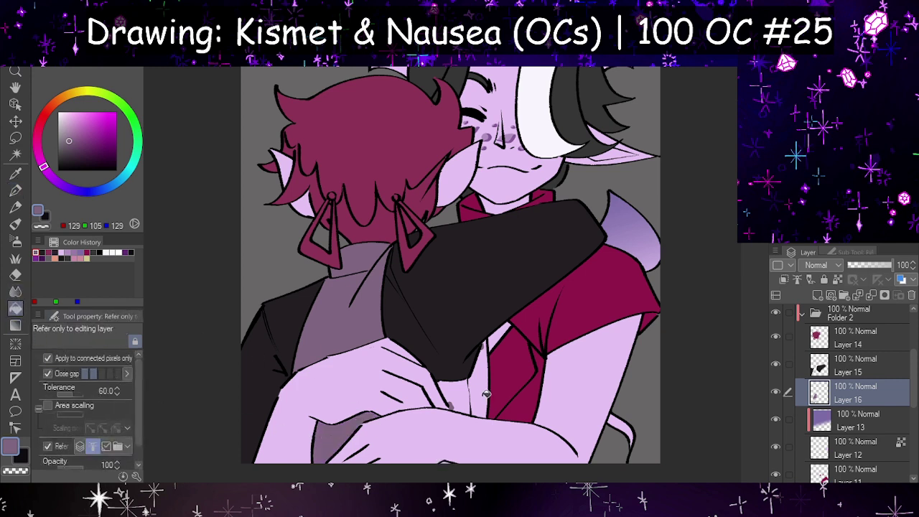
{"action": "left_click", "coordinate": [476, 388]}
{"action": "left_click", "coordinate": [483, 387]}
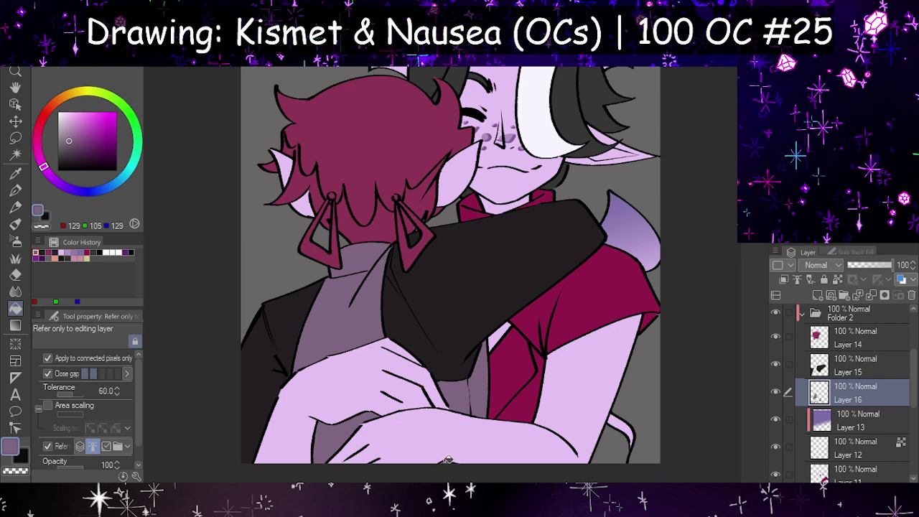
{"action": "scroll", "coordinate": [506, 404], "scroll_direction": "down", "scroll_amount": 3}
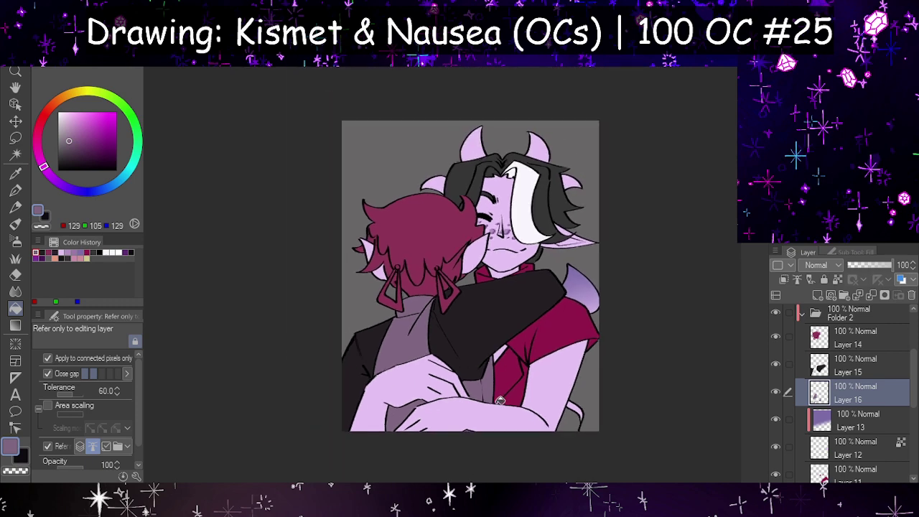
{"action": "scroll", "coordinate": [501, 400], "scroll_direction": "up", "scroll_amount": 3}
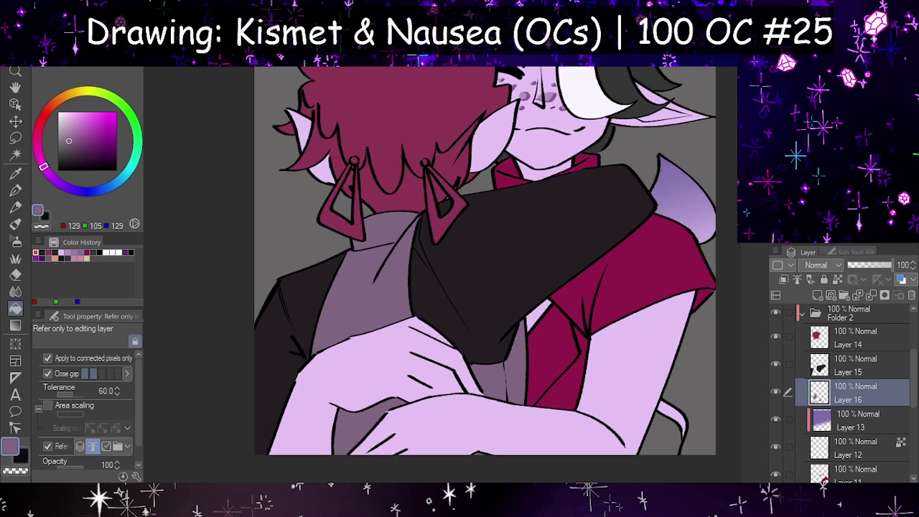
- Add a layer clipped to Layer 16 and set the G-pen to 44.3 px in a darker mauve, RGB 95, 74, 95
{"action": "left_click", "coordinate": [71, 149]}
{"action": "left_click", "coordinate": [817, 295]}
{"action": "left_click", "coordinate": [782, 279]}
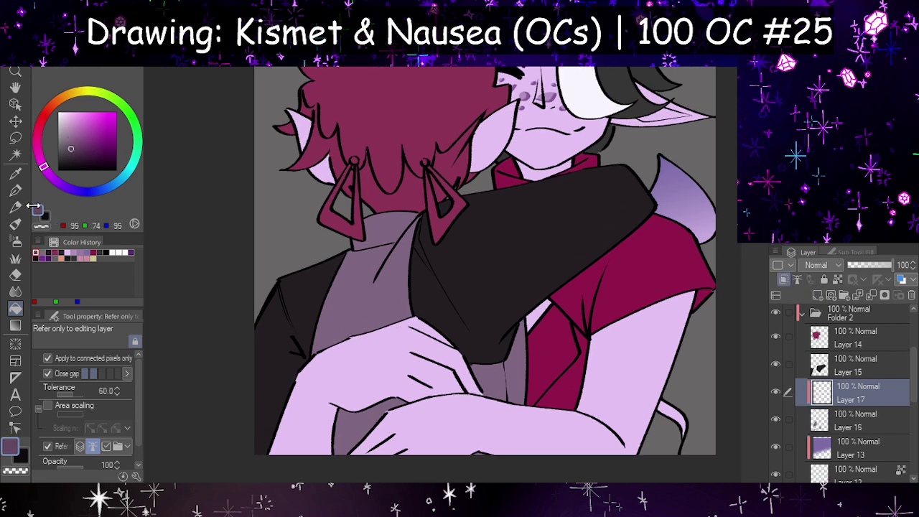
{"action": "left_click", "coordinate": [15, 190]}
{"action": "left_click_drag", "start_coordinate": [70, 361], "coordinate": [80, 362]}
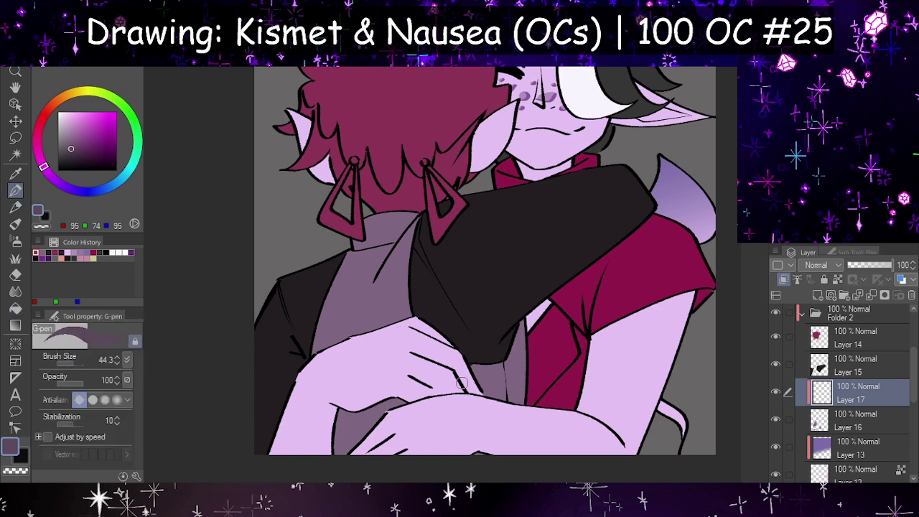
{"action": "mouse_move", "coordinate": [487, 361]}
{"action": "left_mouse_down"}
{"action": "mouse_move", "coordinate": [507, 396]}
{"action": "mouse_move", "coordinate": [497, 346]}
{"action": "mouse_move", "coordinate": [519, 325]}
{"action": "mouse_move", "coordinate": [528, 339]}
{"action": "left_mouse_up"}
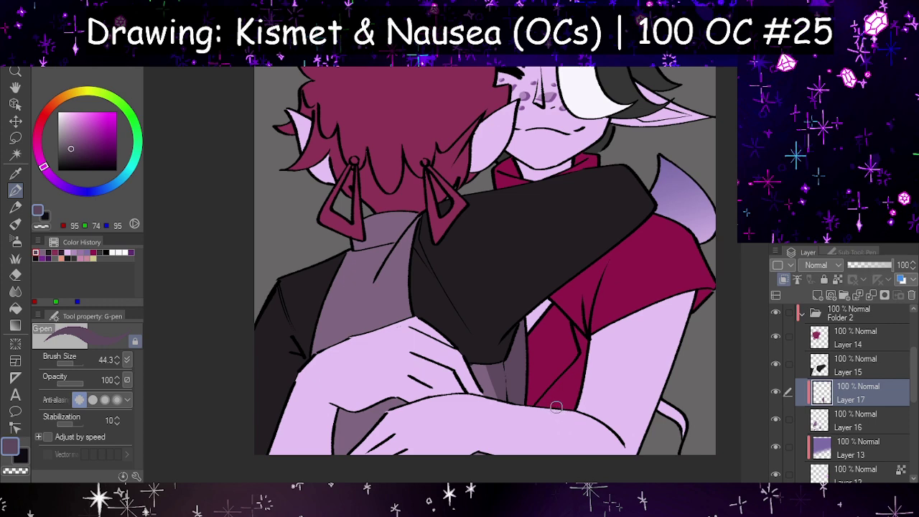
{"action": "key", "text": "ctrl+z"}
{"action": "key", "text": "h"}
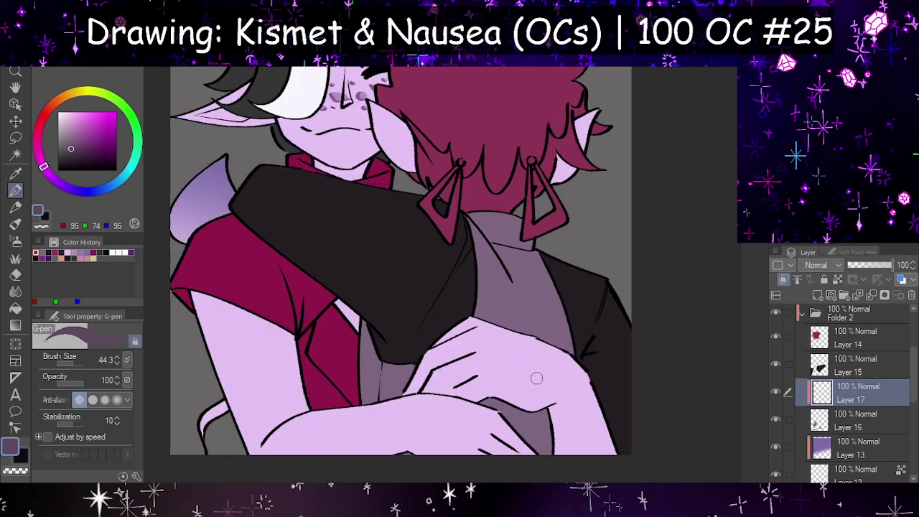
{"action": "key", "text": "h"}
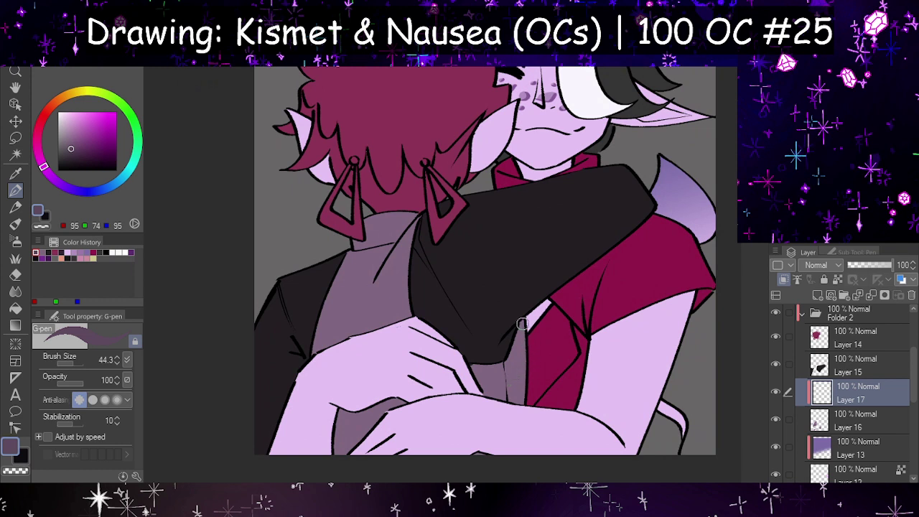
- Paint the narrow strip of the shirt's front beside the maroon top with the darker mauve on Layer 17
{"action": "left_click_drag", "start_coordinate": [519, 329], "coordinate": [509, 404]}
{"action": "mouse_move", "coordinate": [510, 346]}
{"action": "left_mouse_down"}
{"action": "mouse_move", "coordinate": [514, 412]}
{"action": "mouse_move", "coordinate": [524, 319]}
{"action": "left_mouse_up"}
{"action": "left_click_drag", "start_coordinate": [506, 356], "coordinate": [498, 368]}
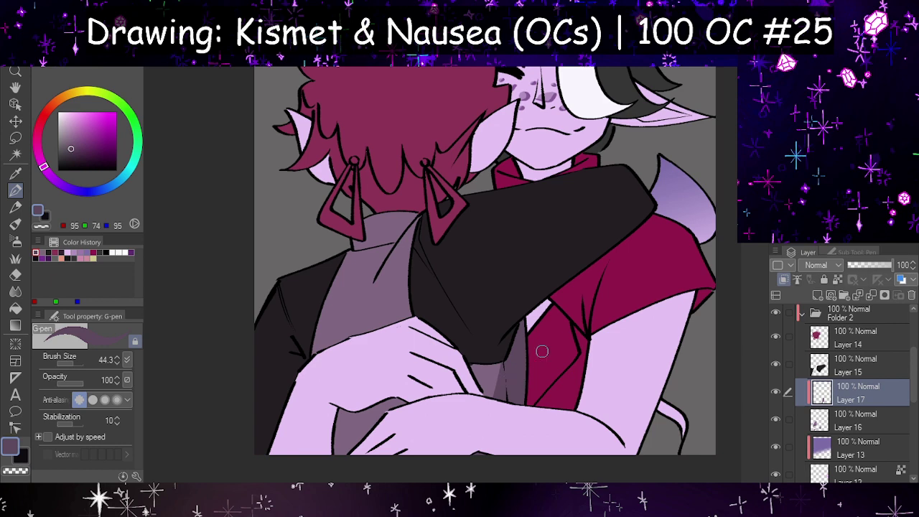
{"action": "scroll", "coordinate": [542, 351], "scroll_direction": "down", "scroll_amount": 3}
{"action": "key", "text": "h"}
{"action": "key", "text": "h"}
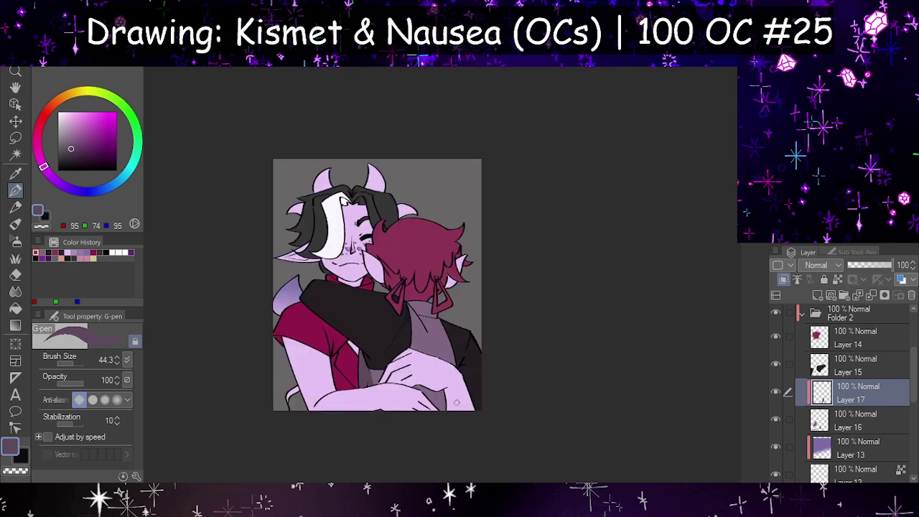
{"action": "scroll", "coordinate": [491, 384], "scroll_direction": "up", "scroll_amount": 4}
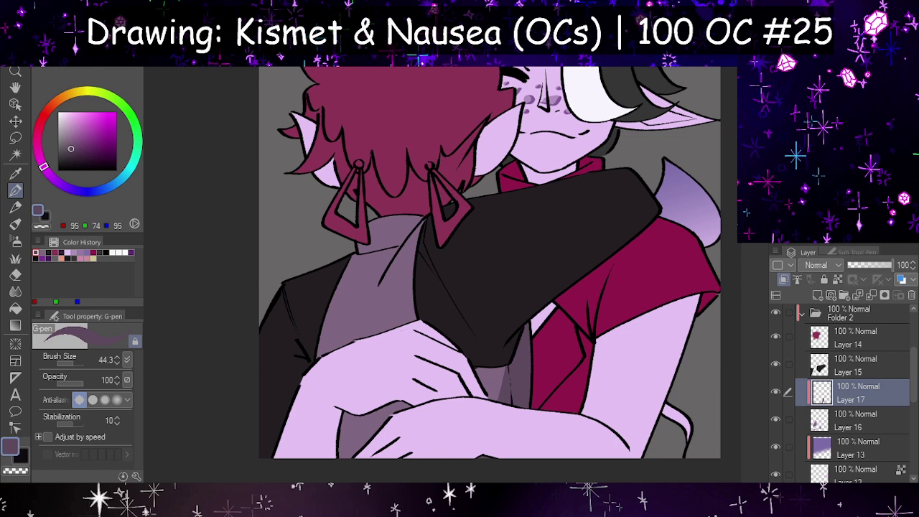
- Flood-fill the shirt's collar band with the darker mauve on Layer 17
{"action": "left_click", "coordinate": [16, 307]}
{"action": "left_click", "coordinate": [388, 237]}
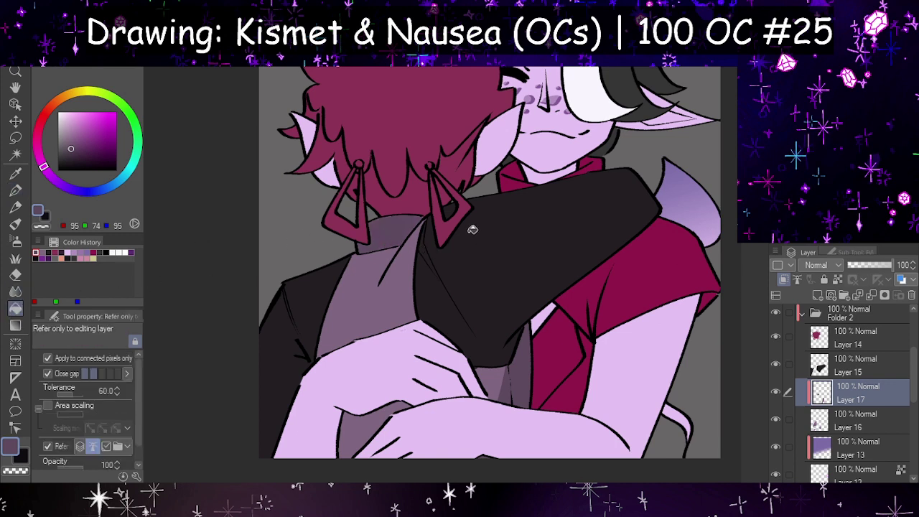
{"action": "scroll", "coordinate": [481, 288], "scroll_direction": "down", "scroll_amount": 1}
{"action": "scroll", "coordinate": [513, 333], "scroll_direction": "up", "scroll_amount": 1}
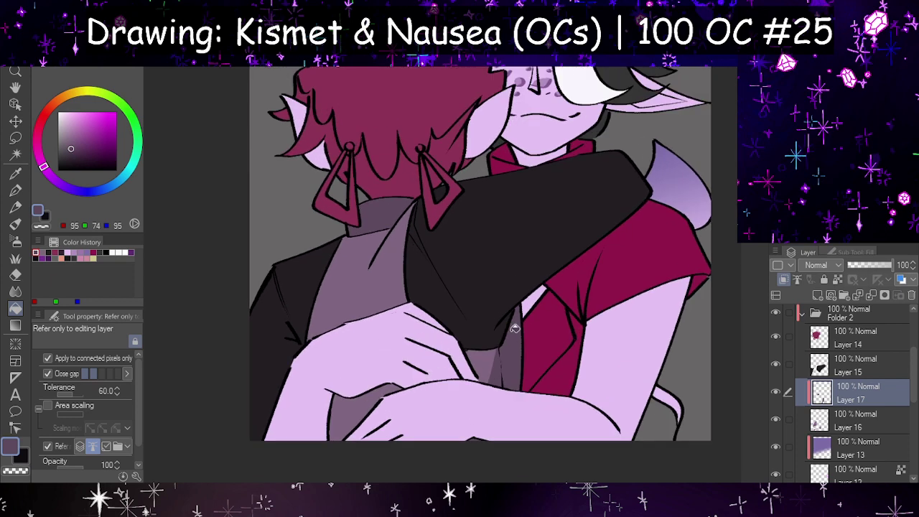
- Try a seam line down the shirt's front with the 10 px G-pen in dark purple, RGB 70, 49, 70
{"action": "left_click", "coordinate": [76, 155]}
{"action": "left_click", "coordinate": [15, 190]}
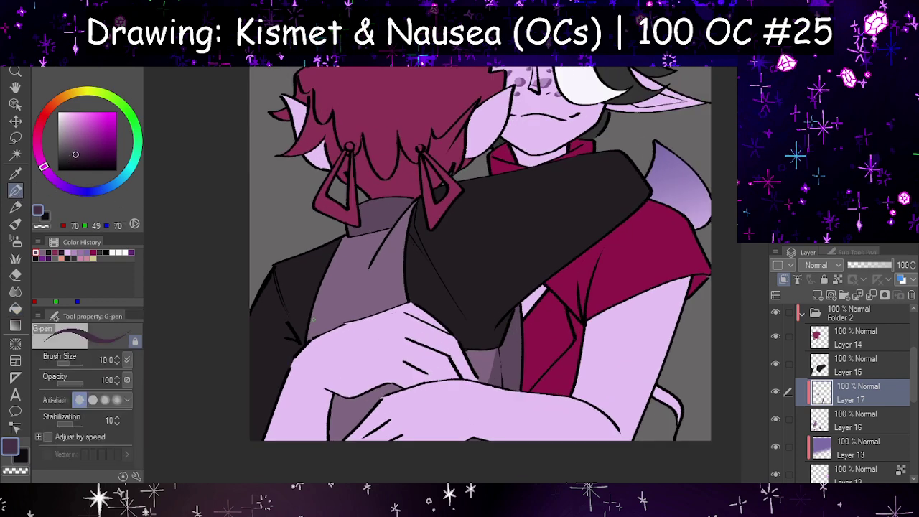
{"action": "key", "text": "h"}
{"action": "left_click_drag", "start_coordinate": [388, 335], "coordinate": [394, 370]}
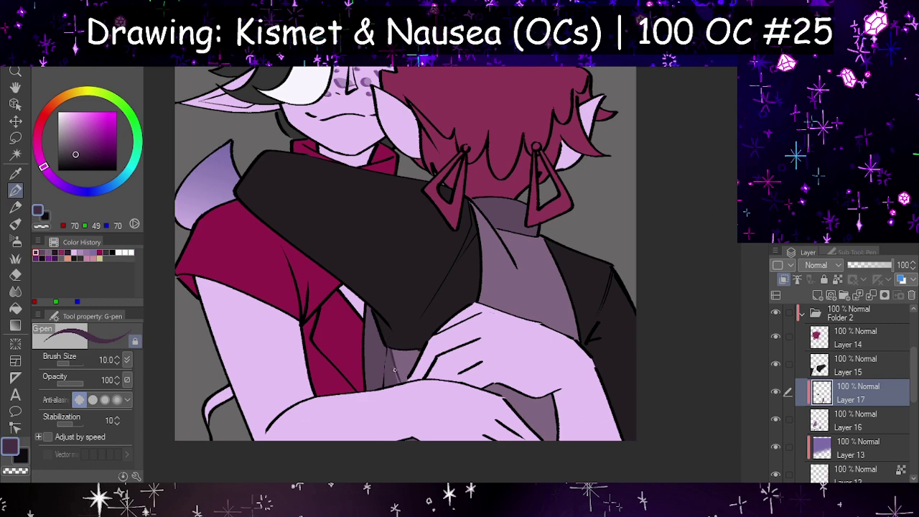
{"action": "key", "text": "h"}
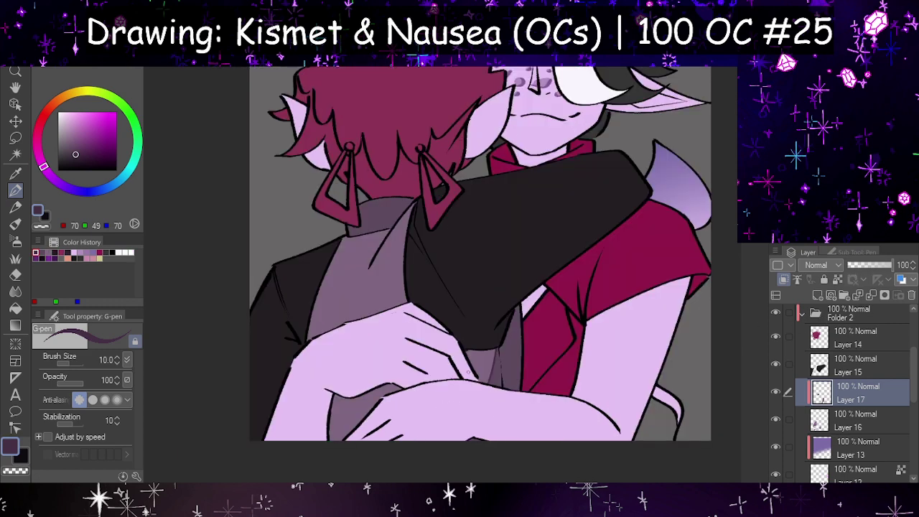
{"action": "scroll", "coordinate": [449, 374], "scroll_direction": "down", "scroll_amount": 3}
{"action": "scroll", "coordinate": [465, 347], "scroll_direction": "up", "scroll_amount": 2}
{"action": "scroll", "coordinate": [466, 347], "scroll_direction": "up", "scroll_amount": 5}
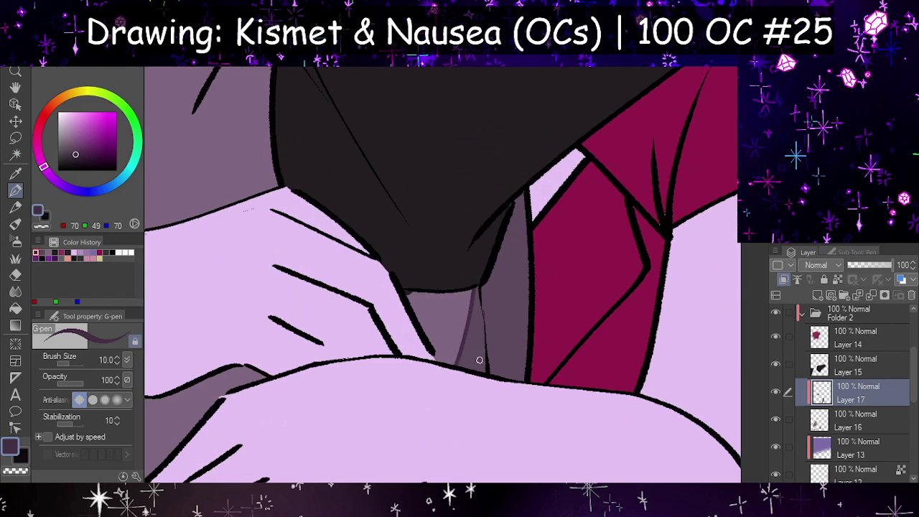
{"action": "scroll", "coordinate": [470, 402], "scroll_direction": "down", "scroll_amount": 5}
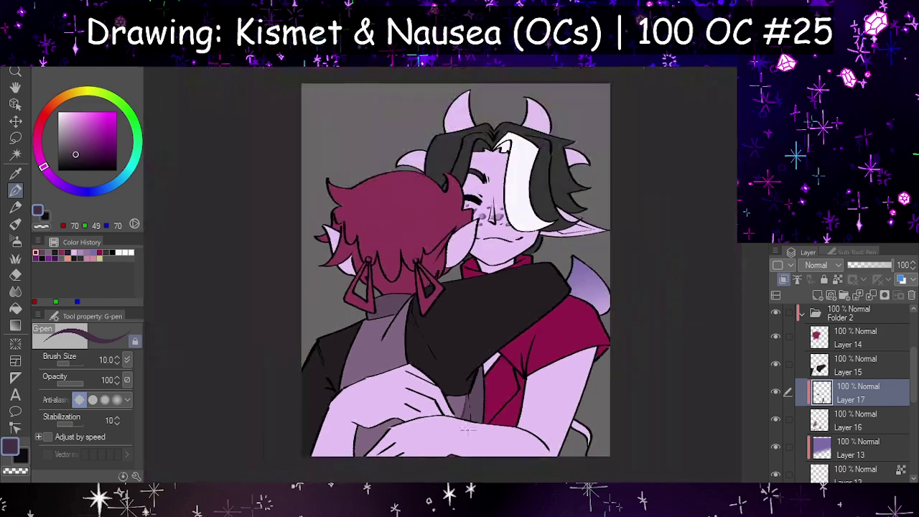
{"action": "scroll", "coordinate": [503, 255], "scroll_direction": "up", "scroll_amount": 4}
{"action": "scroll", "coordinate": [503, 256], "scroll_direction": "up", "scroll_amount": 4}
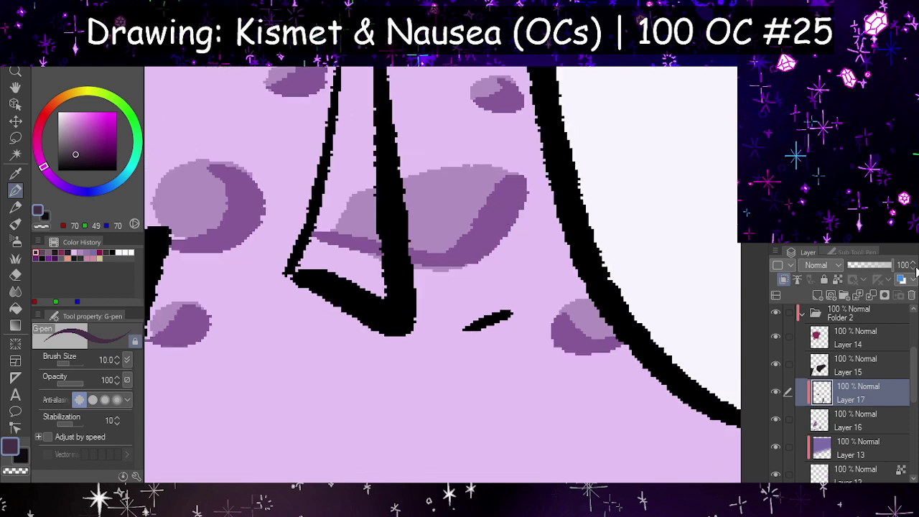
- Draw a thin dark purple fold line along the shirt front's darker strip with the がめペン at 15 px on Layer 17
{"action": "left_click", "coordinate": [861, 253]}
{"action": "left_click", "coordinate": [796, 269]}
{"action": "left_click", "coordinate": [802, 252]}
{"action": "scroll", "coordinate": [603, 208], "scroll_direction": "down", "scroll_amount": 6}
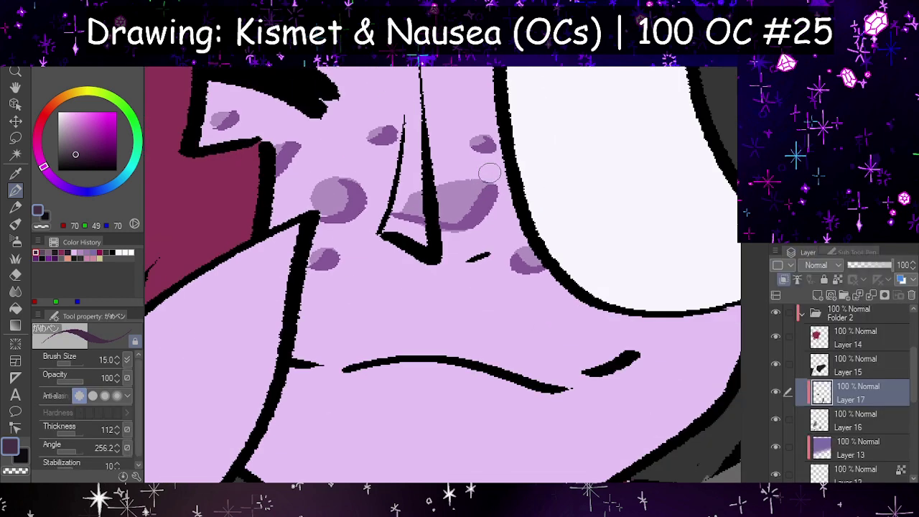
{"action": "scroll", "coordinate": [452, 273], "scroll_direction": "up", "scroll_amount": 5}
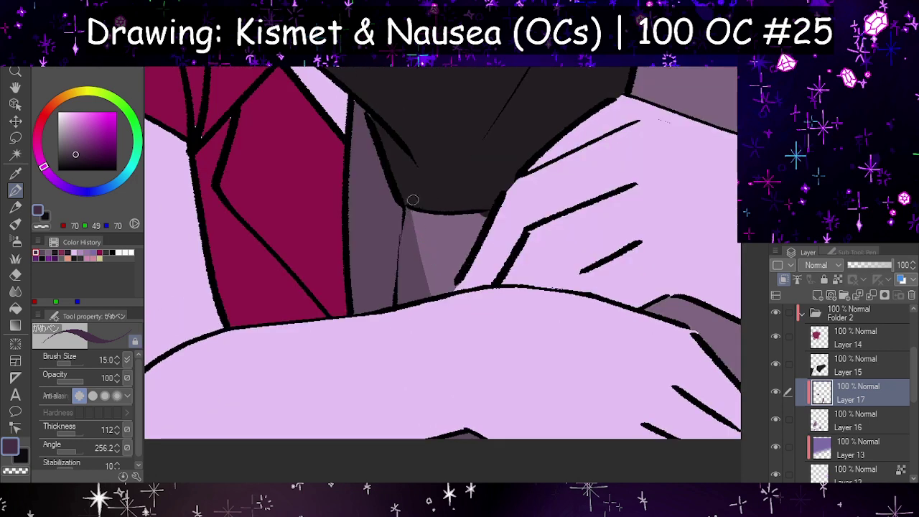
{"action": "left_click_drag", "start_coordinate": [412, 211], "coordinate": [432, 293]}
{"action": "key", "text": "ctrl+z"}
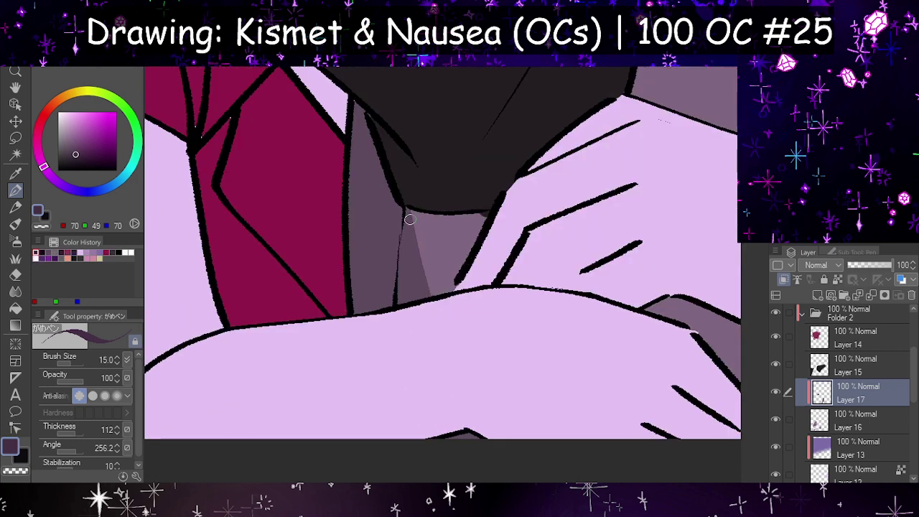
{"action": "left_click_drag", "start_coordinate": [409, 210], "coordinate": [439, 314]}
{"action": "key", "text": "ctrl+z"}
{"action": "left_click_drag", "start_coordinate": [410, 203], "coordinate": [432, 295]}
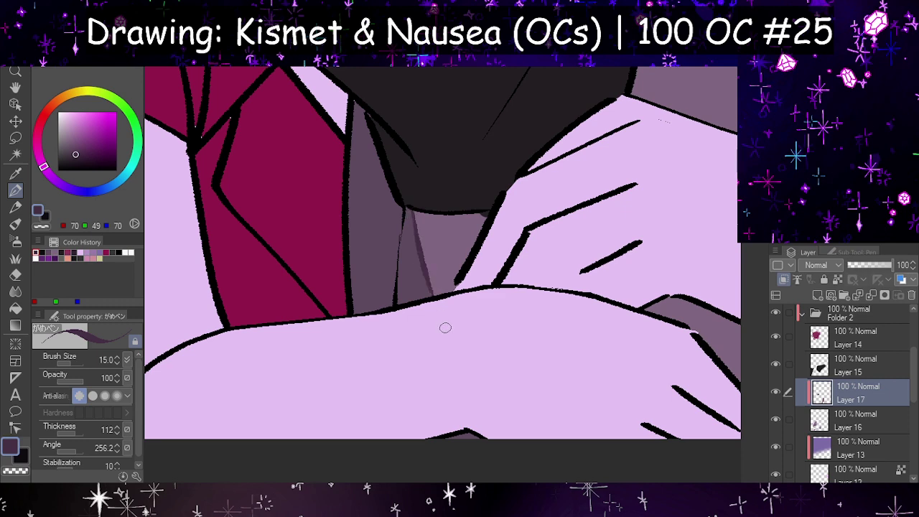
- Examine the shirt details and the overall colour balance of both characters in close-up and full view
{"action": "scroll", "coordinate": [421, 304], "scroll_direction": "down", "scroll_amount": 5}
{"action": "key", "text": "h"}
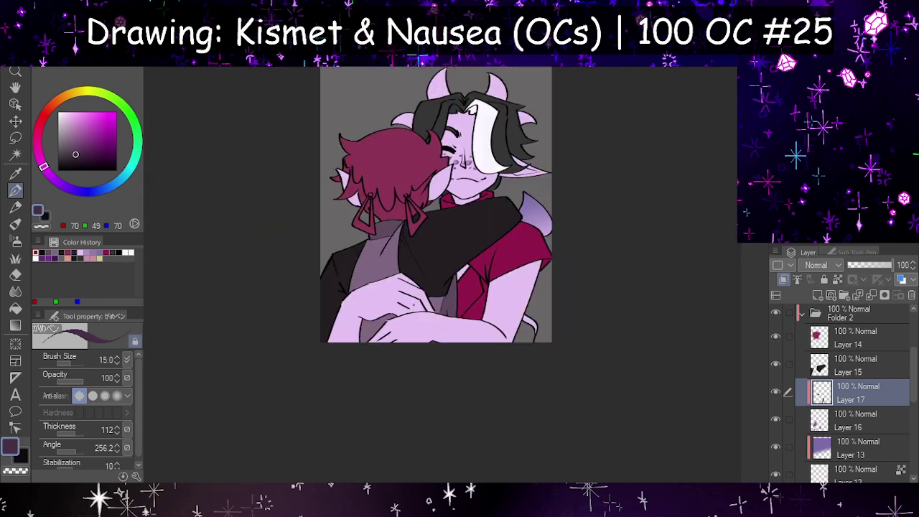
{"action": "scroll", "coordinate": [403, 306], "scroll_direction": "up", "scroll_amount": 2}
{"action": "scroll", "coordinate": [347, 300], "scroll_direction": "up", "scroll_amount": 3}
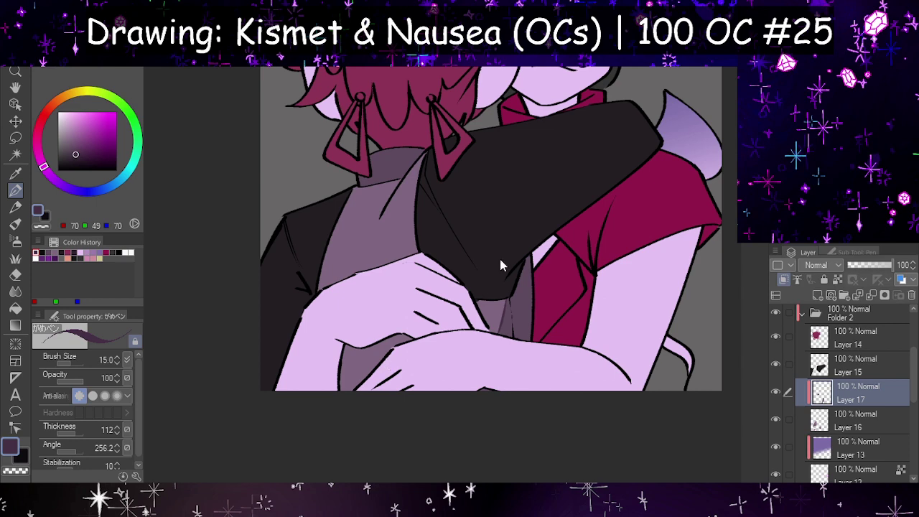
{"action": "scroll", "coordinate": [500, 265], "scroll_direction": "down", "scroll_amount": 4}
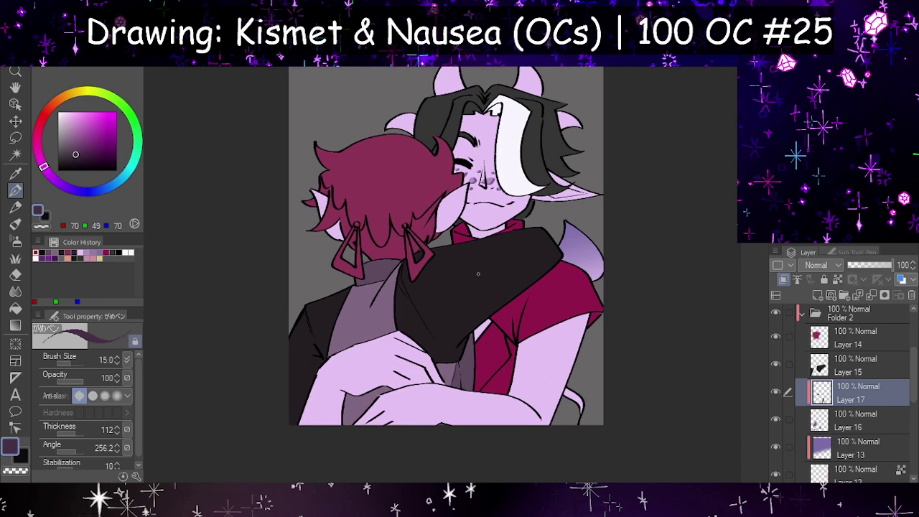
{"action": "scroll", "coordinate": [478, 274], "scroll_direction": "down", "scroll_amount": 2}
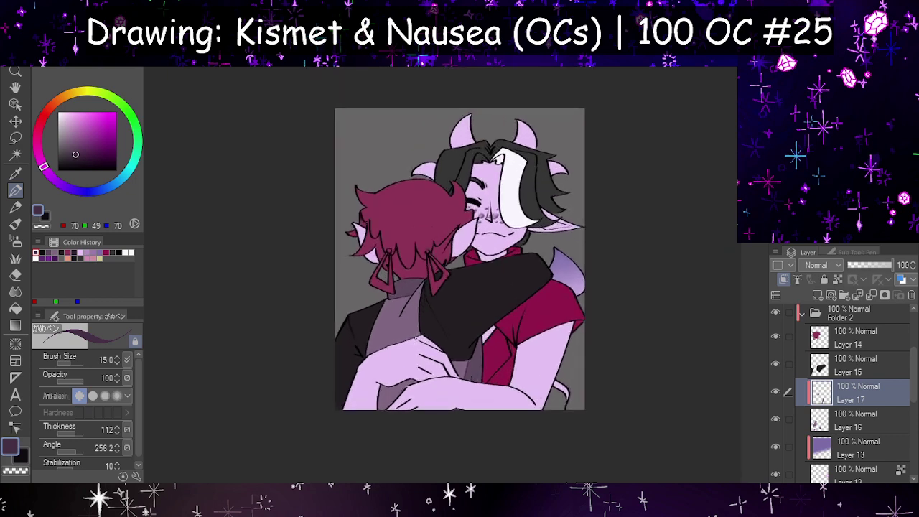
{"action": "scroll", "coordinate": [431, 396], "scroll_direction": "up", "scroll_amount": 2}
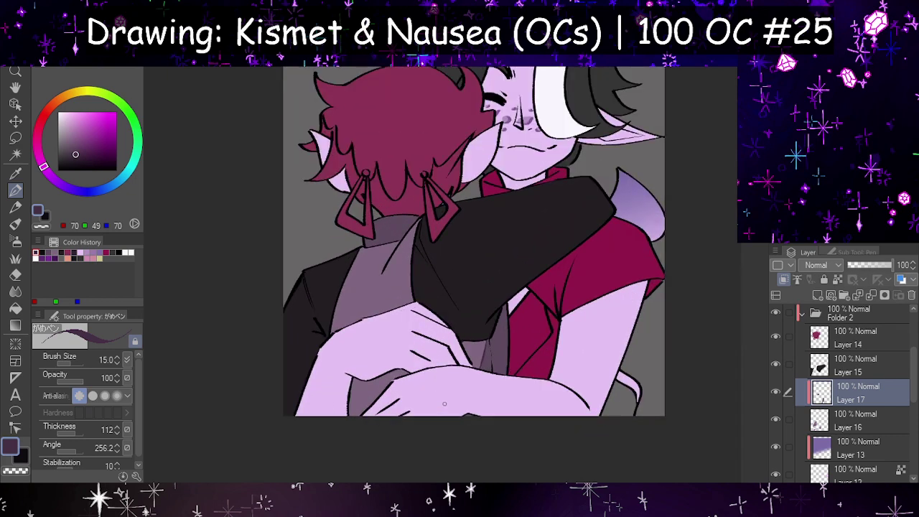
{"action": "scroll", "coordinate": [450, 401], "scroll_direction": "down", "scroll_amount": 2}
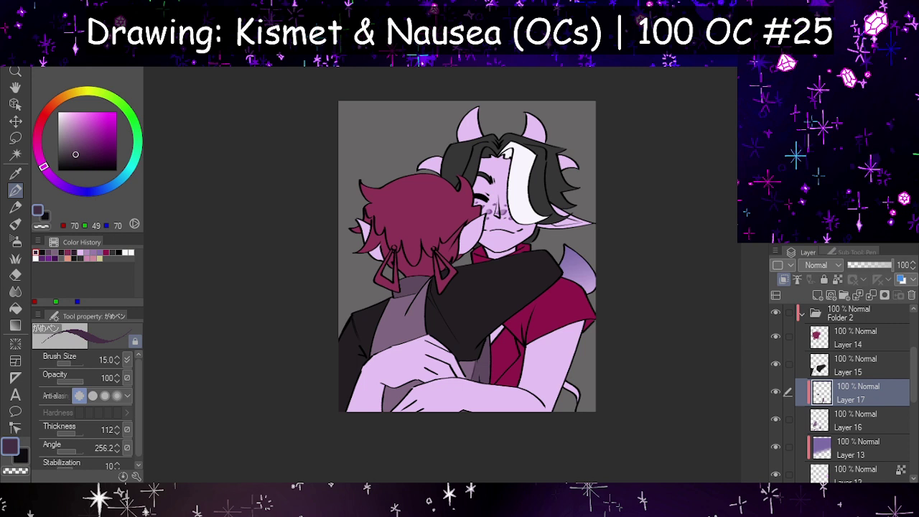
{"action": "scroll", "coordinate": [511, 320], "scroll_direction": "down", "scroll_amount": 2}
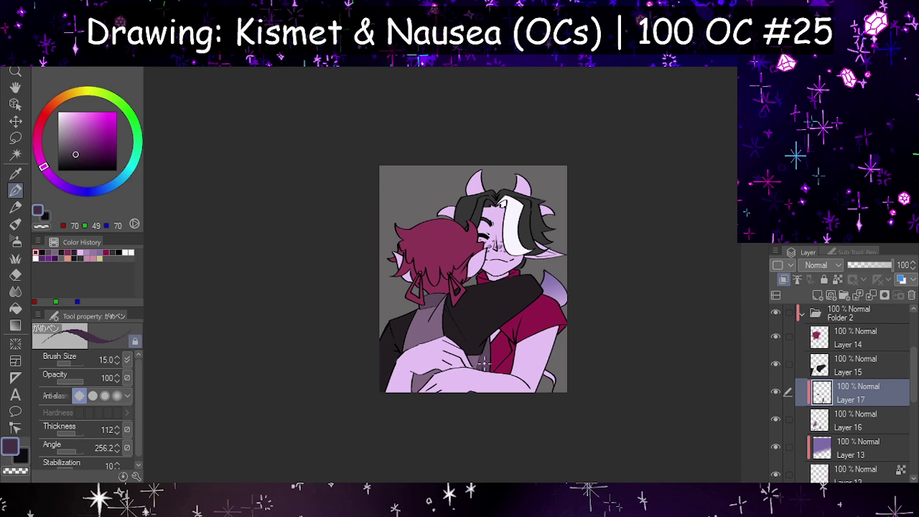
{"action": "scroll", "coordinate": [485, 363], "scroll_direction": "up", "scroll_amount": 4}
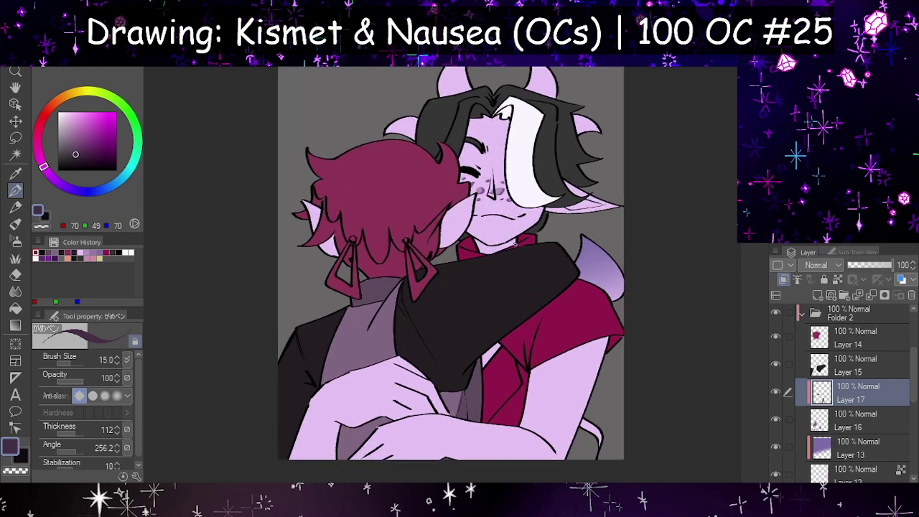
- Add a layer clipped to Layer 14 and choose the Fill tool with a very dark purple, RGB 49, 37, 50
{"action": "left_click", "coordinate": [828, 346]}
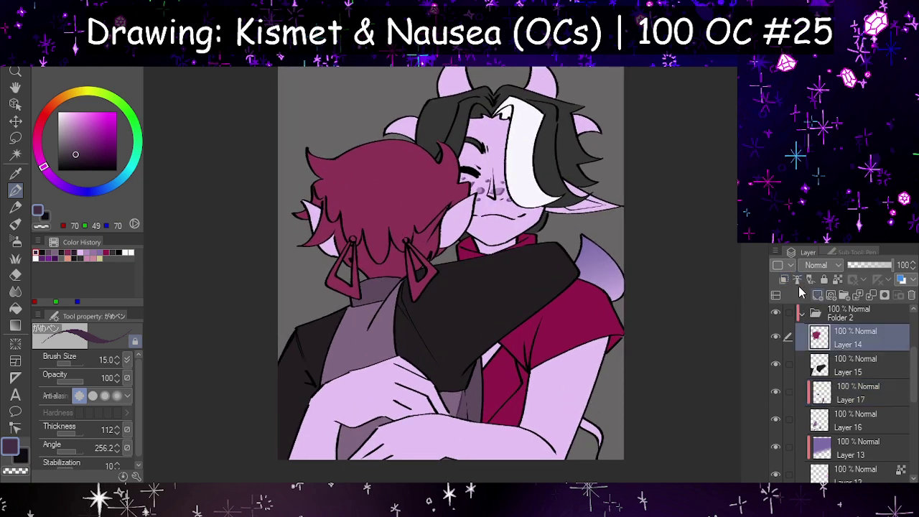
{"action": "left_click", "coordinate": [817, 294]}
{"action": "left_click", "coordinate": [784, 279]}
{"action": "left_click", "coordinate": [74, 253]}
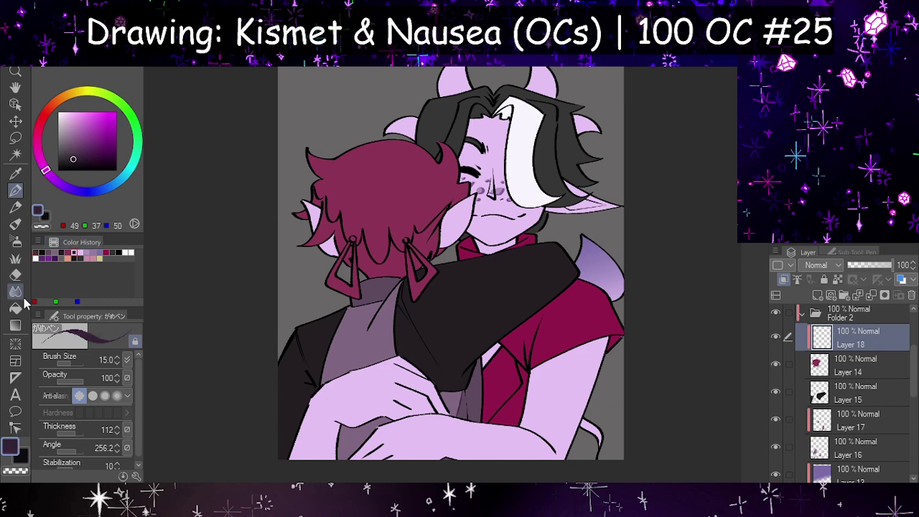
{"action": "left_click", "coordinate": [15, 307]}
- Flood-fill both triangular earrings and their round studs with the very dark purple on Layer 18
{"action": "scroll", "coordinate": [357, 216], "scroll_direction": "up", "scroll_amount": 2}
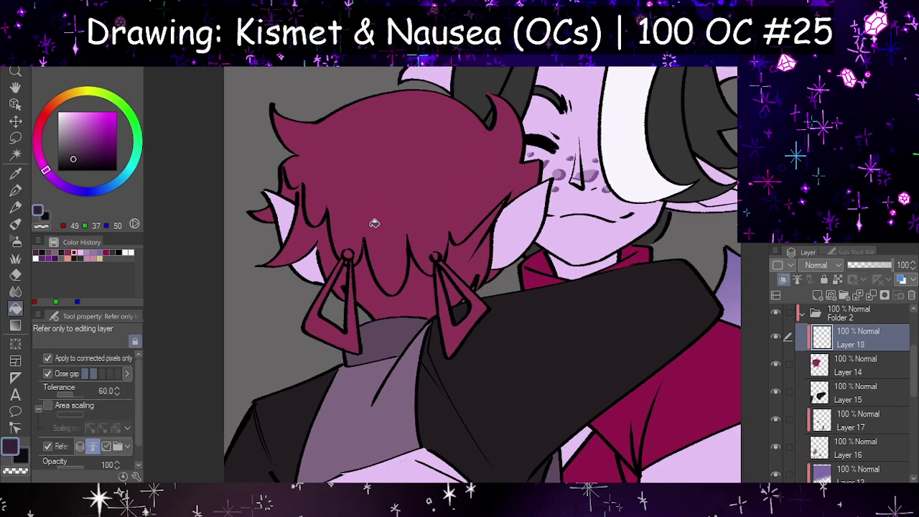
{"action": "scroll", "coordinate": [374, 223], "scroll_direction": "up", "scroll_amount": 1}
{"action": "left_click", "coordinate": [343, 368]}
{"action": "left_click", "coordinate": [459, 350]}
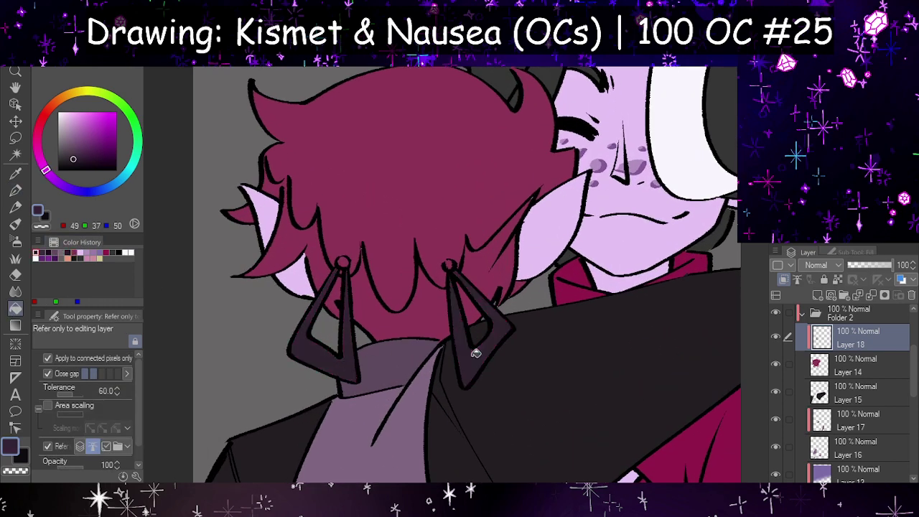
{"action": "scroll", "coordinate": [419, 267], "scroll_direction": "up", "scroll_amount": 2}
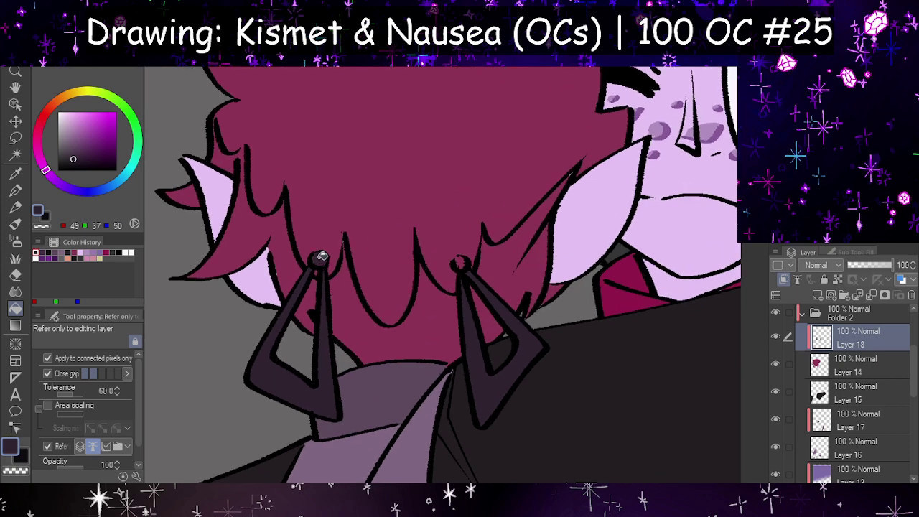
{"action": "left_click", "coordinate": [322, 257]}
{"action": "left_click", "coordinate": [460, 263]}
- Flood-fill the nape hair, the hair beside the front ear and the small tuft behind the far ear with the very dark purple
{"action": "left_click", "coordinate": [399, 336]}
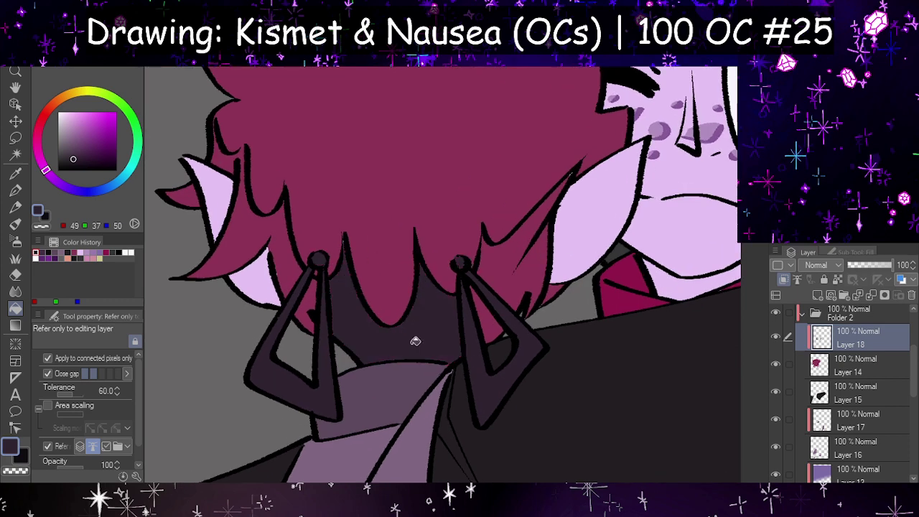
{"action": "left_click", "coordinate": [311, 300]}
{"action": "left_click", "coordinate": [280, 219]}
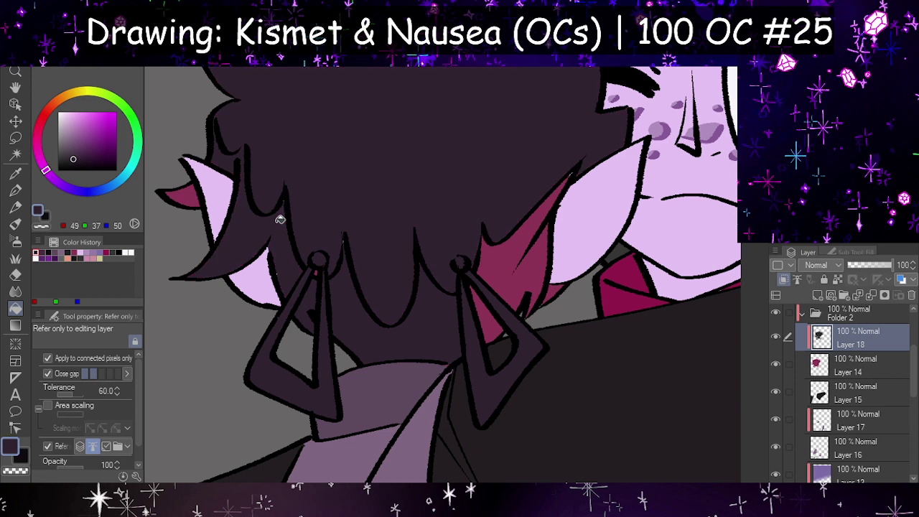
{"action": "key", "text": "ctrl+z"}
{"action": "left_click", "coordinate": [541, 247]}
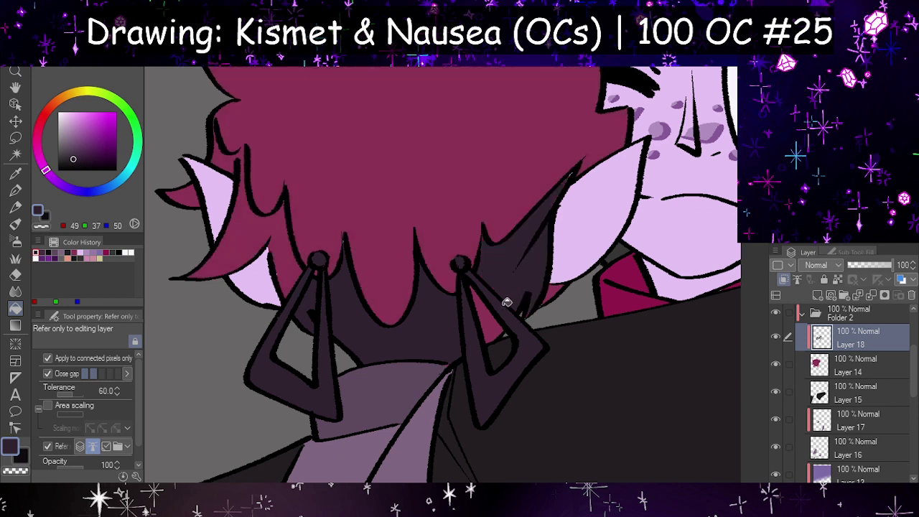
{"action": "left_click", "coordinate": [493, 316]}
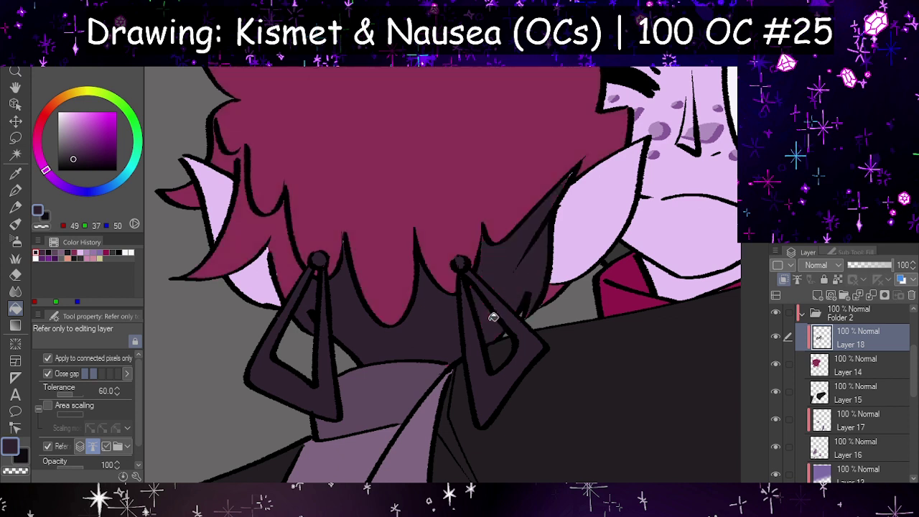
{"action": "left_click", "coordinate": [185, 197]}
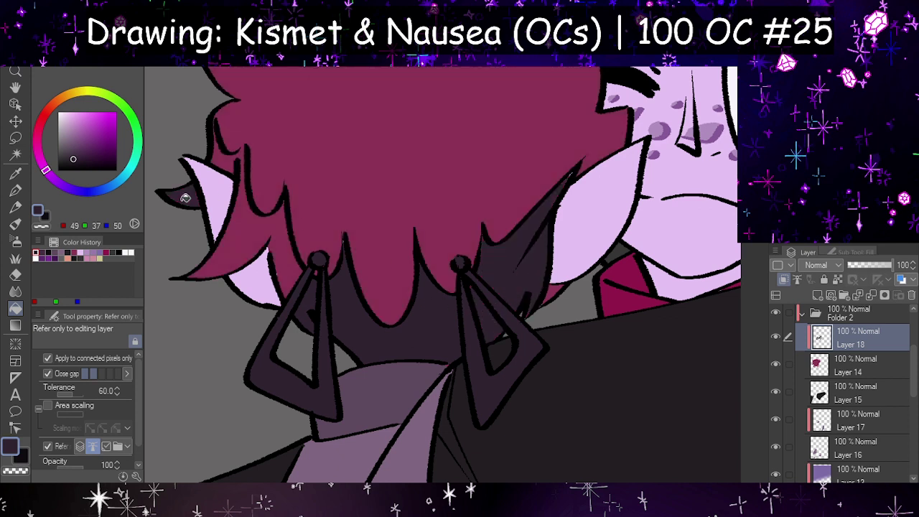
- Separate the side hair from the upper maroon hair with 10 px G-pen strokes and flood-fill it with the very dark purple
{"action": "left_click", "coordinate": [18, 192]}
{"action": "left_click", "coordinate": [853, 252]}
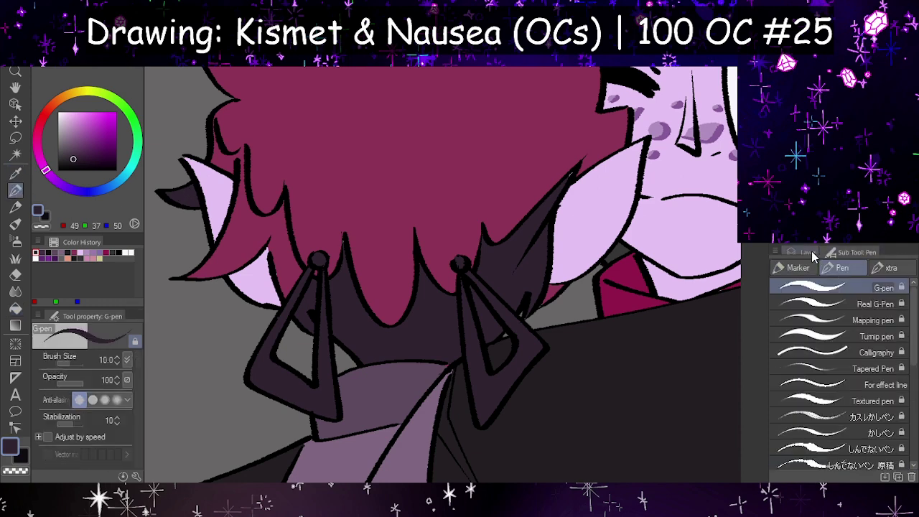
{"action": "left_click", "coordinate": [809, 252]}
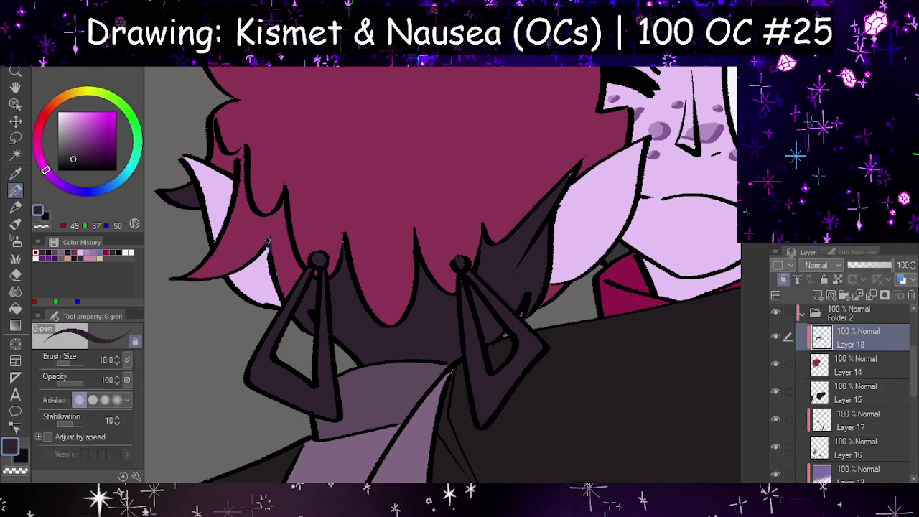
{"action": "left_click_drag", "start_coordinate": [282, 287], "coordinate": [275, 249]}
{"action": "left_click_drag", "start_coordinate": [212, 121], "coordinate": [215, 153]}
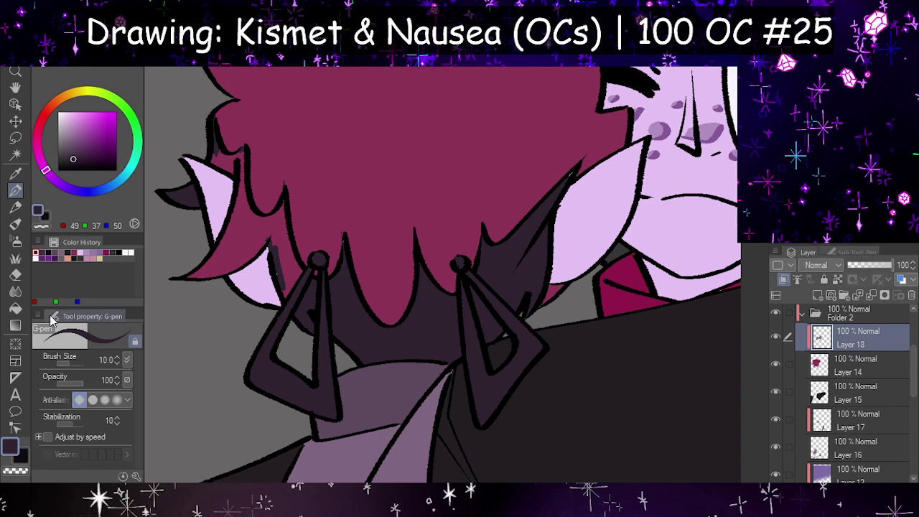
{"action": "left_click", "coordinate": [15, 309]}
{"action": "left_click", "coordinate": [247, 233]}
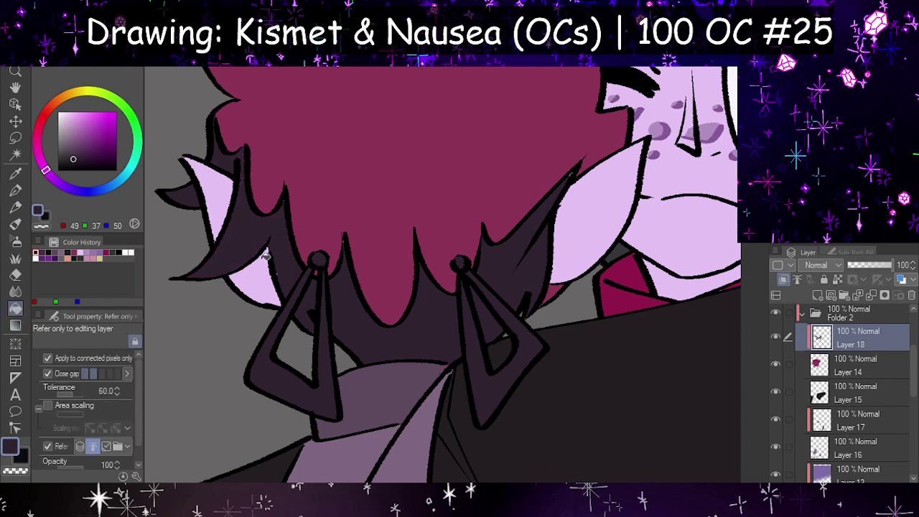
- Sample the maroon hair colour, RGB 141, 53, 86, and touch up the hair base on Layer 14 with the G-pen
{"action": "scroll", "coordinate": [524, 264], "scroll_direction": "up", "scroll_amount": 1}
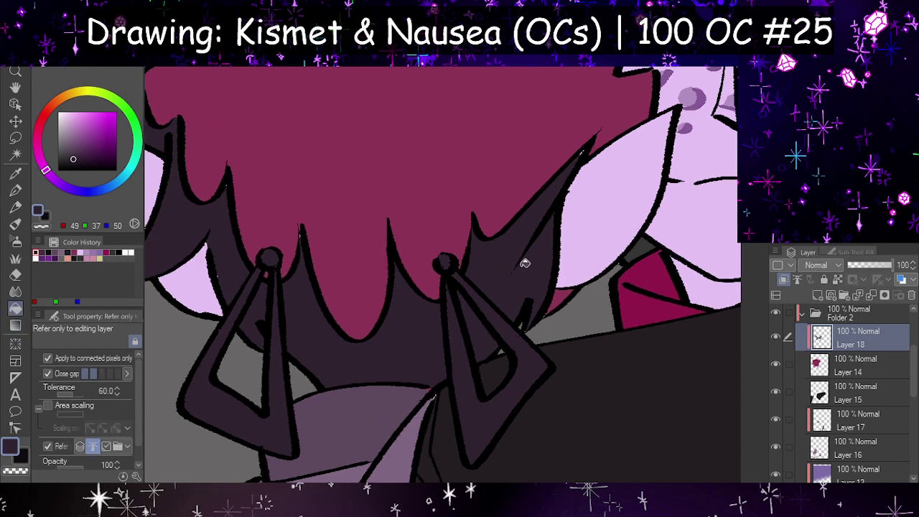
{"action": "scroll", "coordinate": [511, 323], "scroll_direction": "down", "scroll_amount": 2}
{"action": "scroll", "coordinate": [488, 297], "scroll_direction": "up", "scroll_amount": 1}
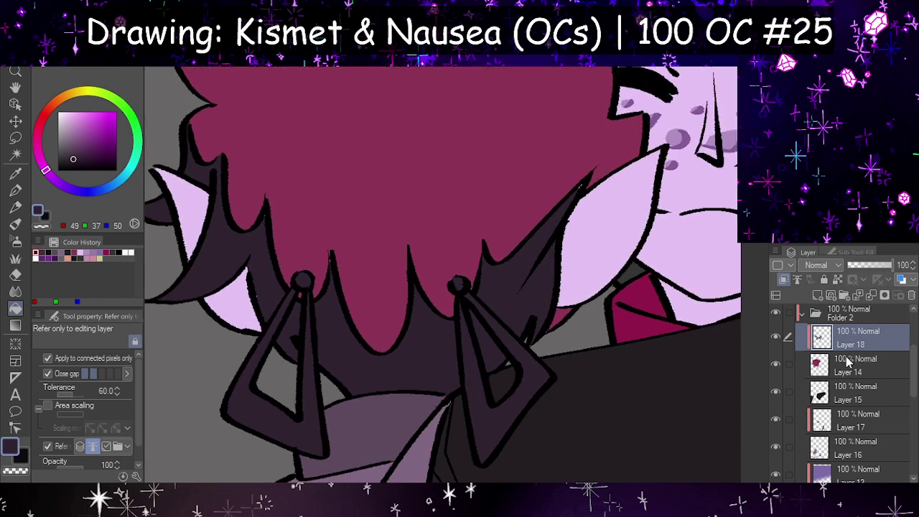
{"action": "left_click", "coordinate": [846, 363]}
{"action": "left_click", "coordinate": [16, 176]}
{"action": "left_click", "coordinate": [442, 273]}
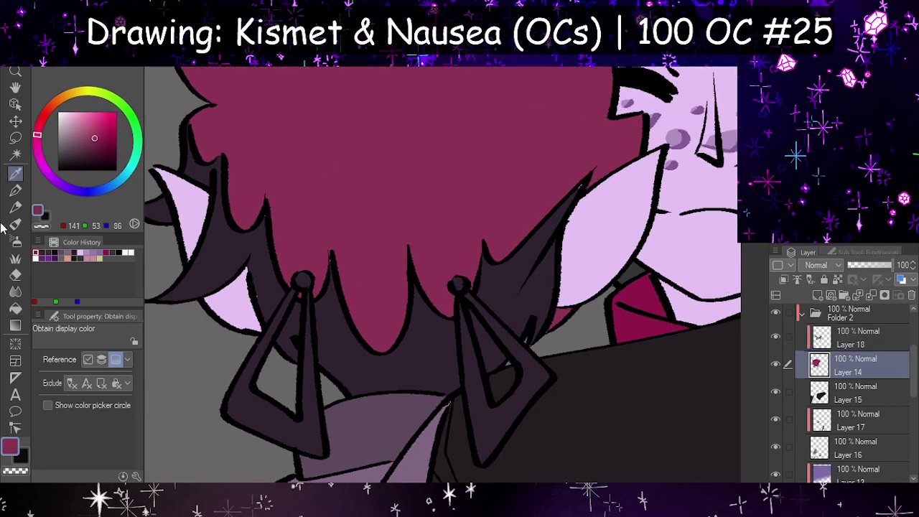
{"action": "left_click", "coordinate": [16, 190]}
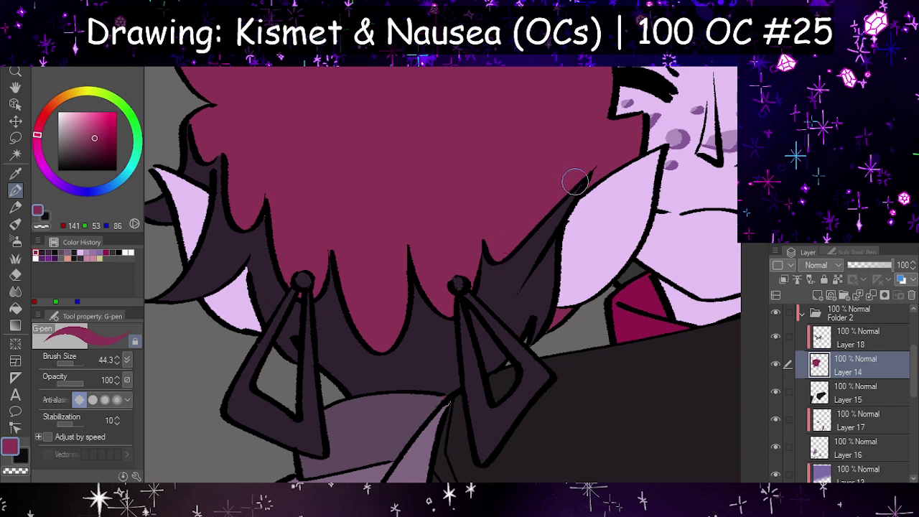
{"action": "scroll", "coordinate": [459, 340], "scroll_direction": "down", "scroll_amount": 2}
{"action": "scroll", "coordinate": [495, 339], "scroll_direction": "up", "scroll_amount": 1}
{"action": "scroll", "coordinate": [517, 334], "scroll_direction": "up", "scroll_amount": 1}
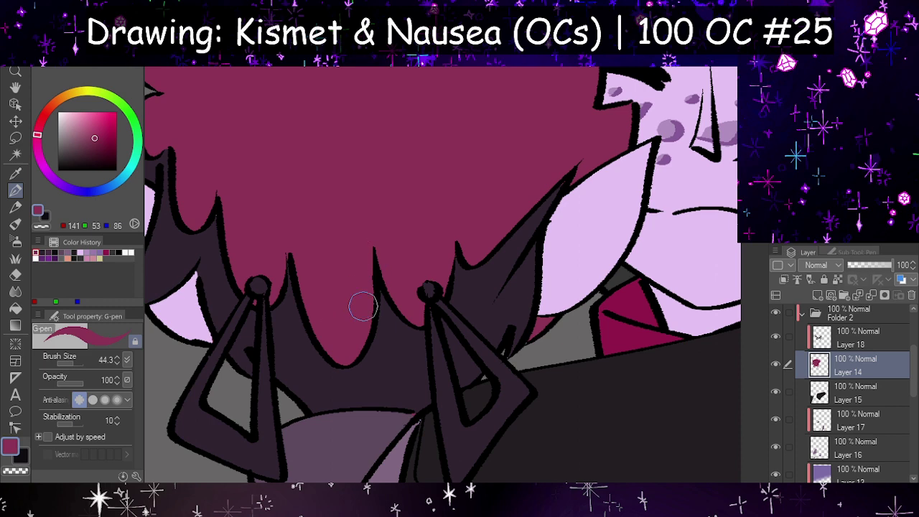
{"action": "scroll", "coordinate": [377, 382], "scroll_direction": "down", "scroll_amount": 1}
{"action": "scroll", "coordinate": [431, 342], "scroll_direction": "down", "scroll_amount": 1}
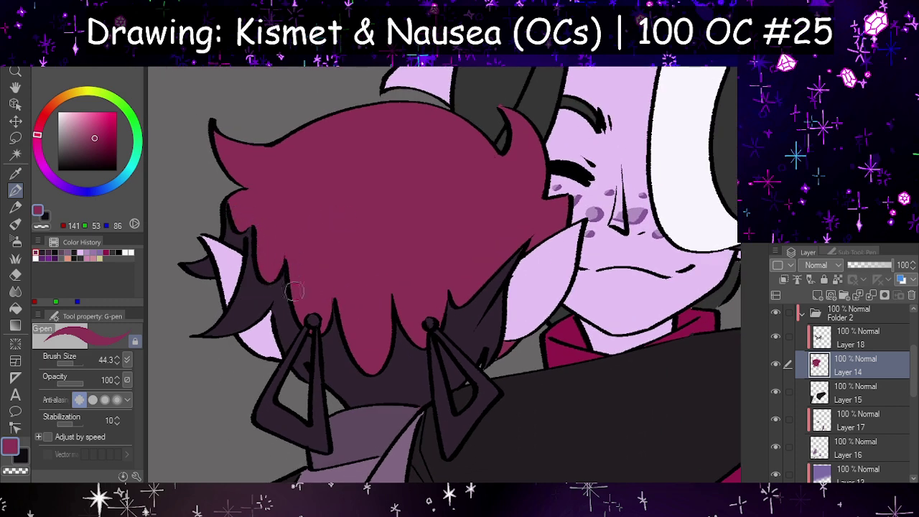
{"action": "left_click", "coordinate": [15, 274]}
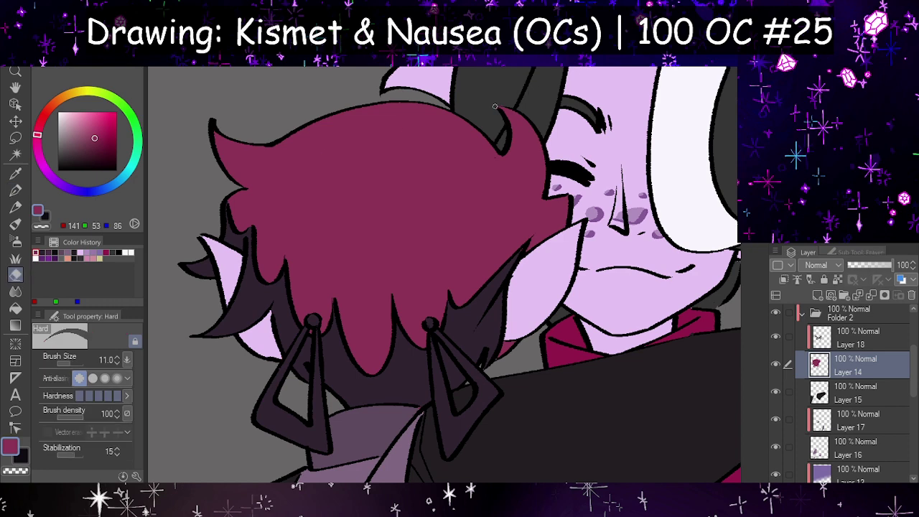
- Add a layer clipped to the skin base on Layer 5 and choose a tan colour, RGB 210, 156, 121
{"action": "scroll", "coordinate": [466, 143], "scroll_direction": "down", "scroll_amount": 3}
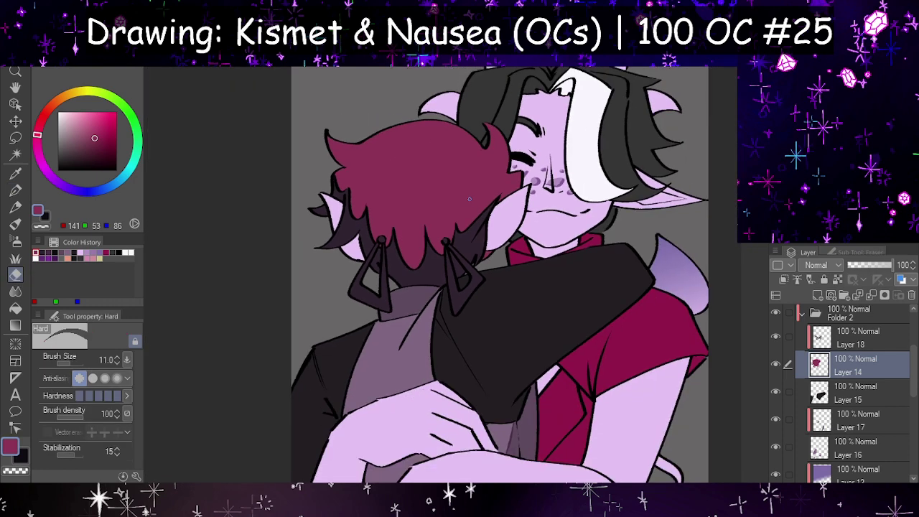
{"action": "scroll", "coordinate": [416, 165], "scroll_direction": "down", "scroll_amount": 3}
{"action": "scroll", "coordinate": [430, 165], "scroll_direction": "up", "scroll_amount": 4}
{"action": "scroll", "coordinate": [833, 364], "scroll_direction": "down", "scroll_amount": 2}
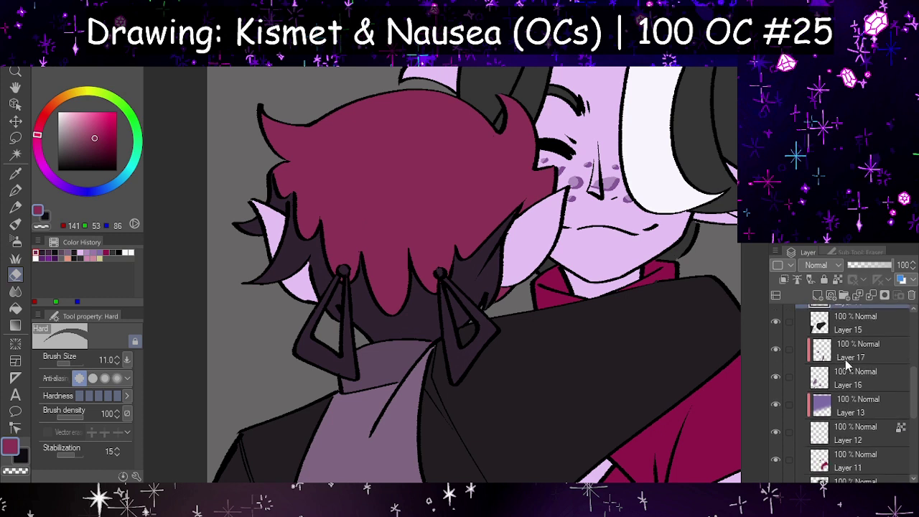
{"action": "scroll", "coordinate": [848, 366], "scroll_direction": "down", "scroll_amount": 3}
{"action": "scroll", "coordinate": [835, 382], "scroll_direction": "down", "scroll_amount": 2}
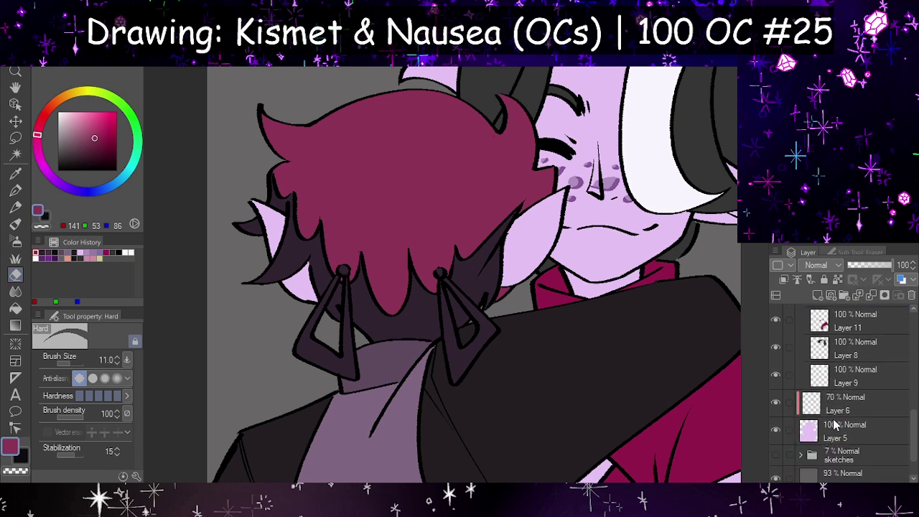
{"action": "left_click", "coordinate": [835, 425]}
{"action": "left_click", "coordinate": [818, 295]}
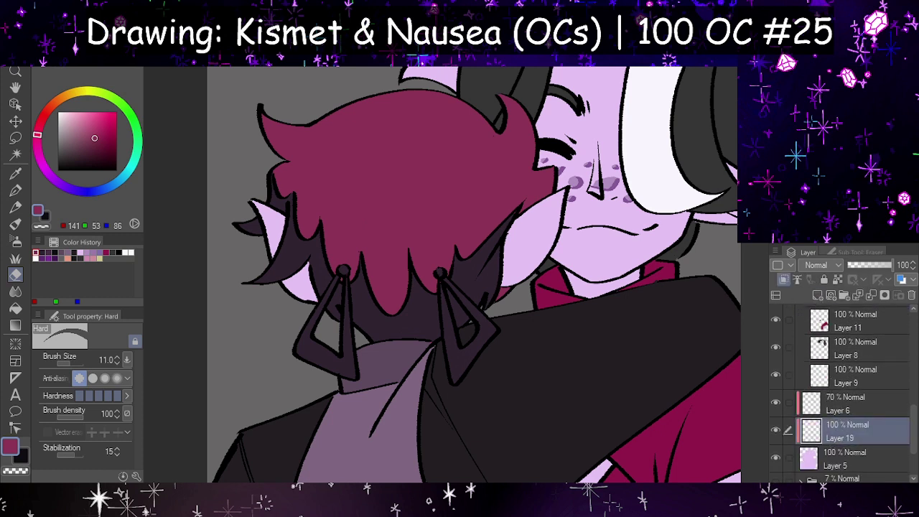
{"action": "left_click", "coordinate": [825, 154]}
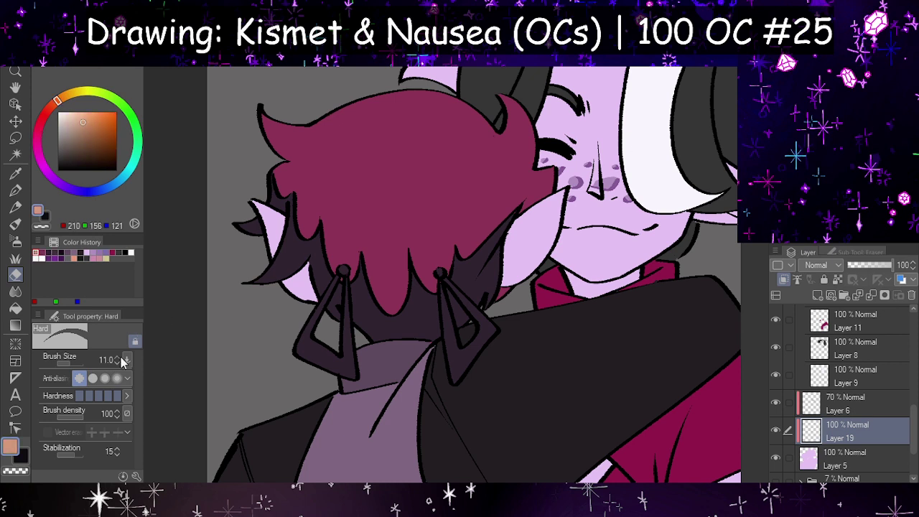
- Flood-fill the maroon-haired character's front ear and both visible parts of the far ear with the tan skin colour on Layer 19
{"action": "left_click", "coordinate": [15, 190]}
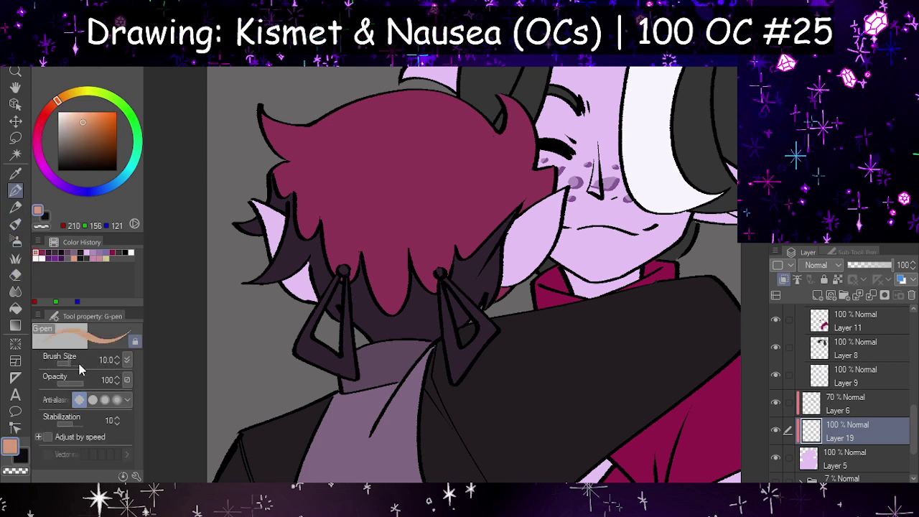
{"action": "left_click", "coordinate": [15, 307]}
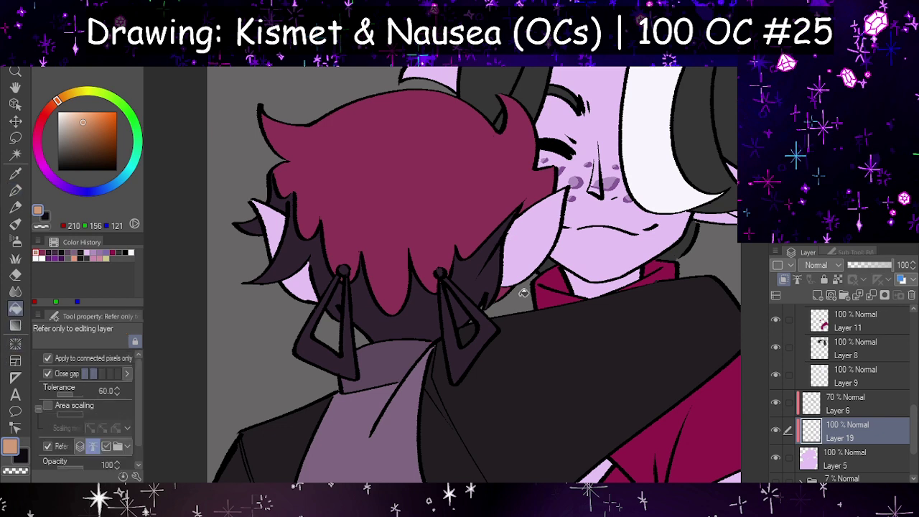
{"action": "left_click", "coordinate": [513, 251]}
{"action": "left_click", "coordinate": [297, 282]}
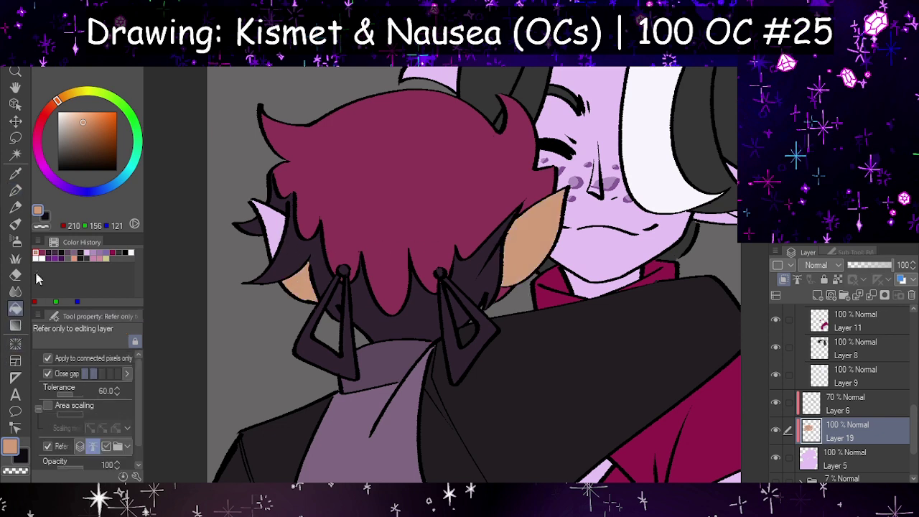
{"action": "left_click", "coordinate": [268, 229]}
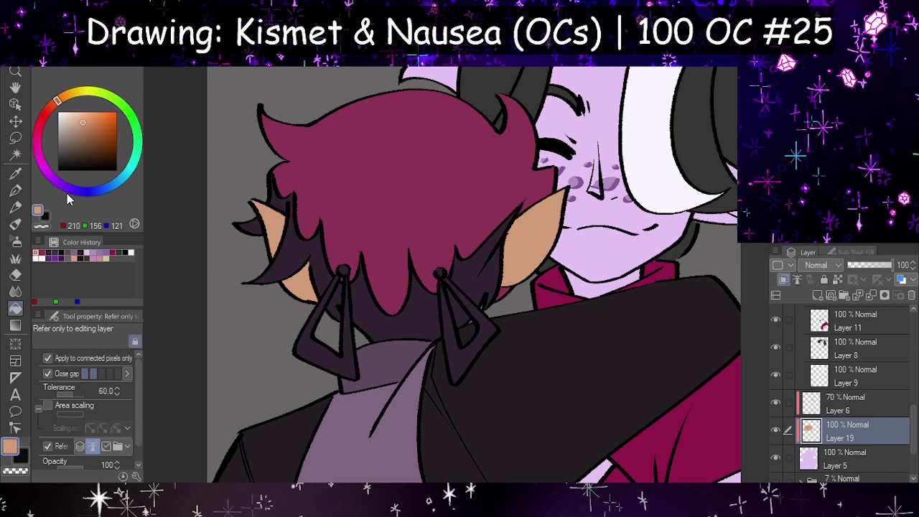
{"action": "left_click", "coordinate": [15, 190]}
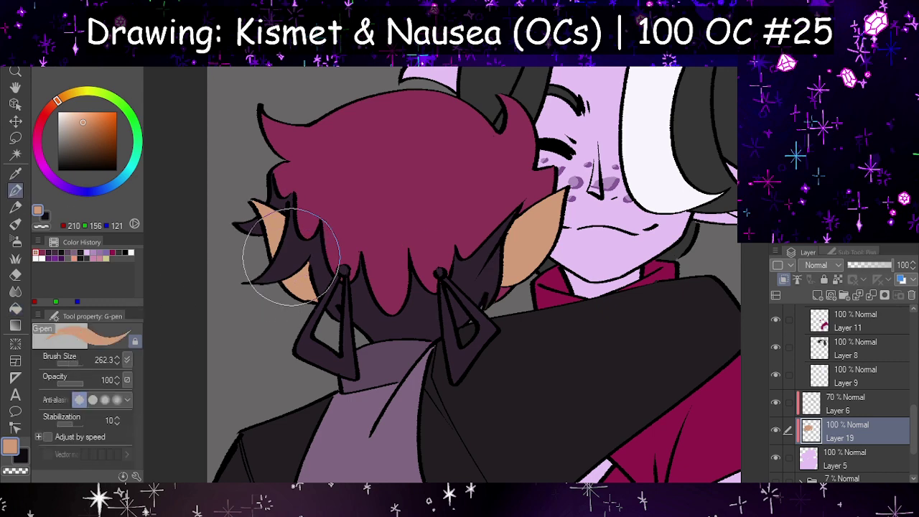
{"action": "scroll", "coordinate": [291, 259], "scroll_direction": "down", "scroll_amount": 5}
{"action": "scroll", "coordinate": [381, 276], "scroll_direction": "up", "scroll_amount": 2}
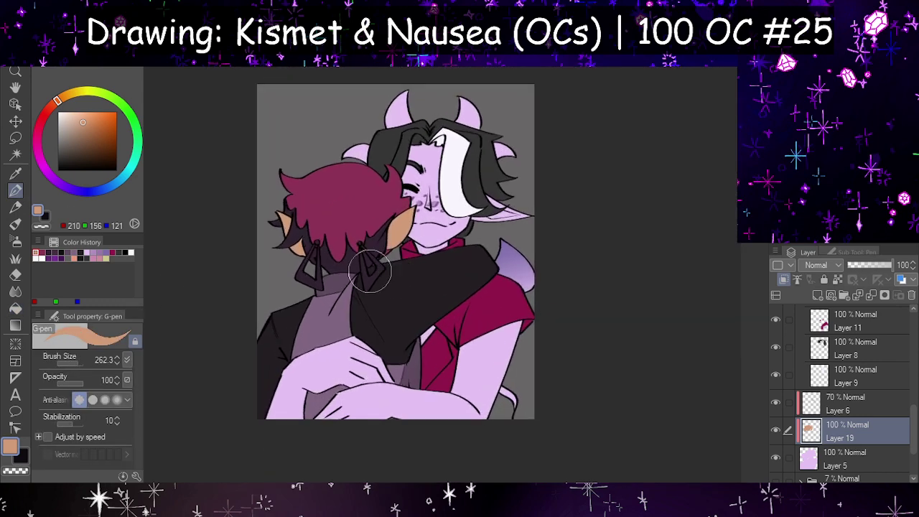
{"action": "scroll", "coordinate": [370, 272], "scroll_direction": "up", "scroll_amount": 1}
{"action": "scroll", "coordinate": [381, 302], "scroll_direction": "down", "scroll_amount": 1}
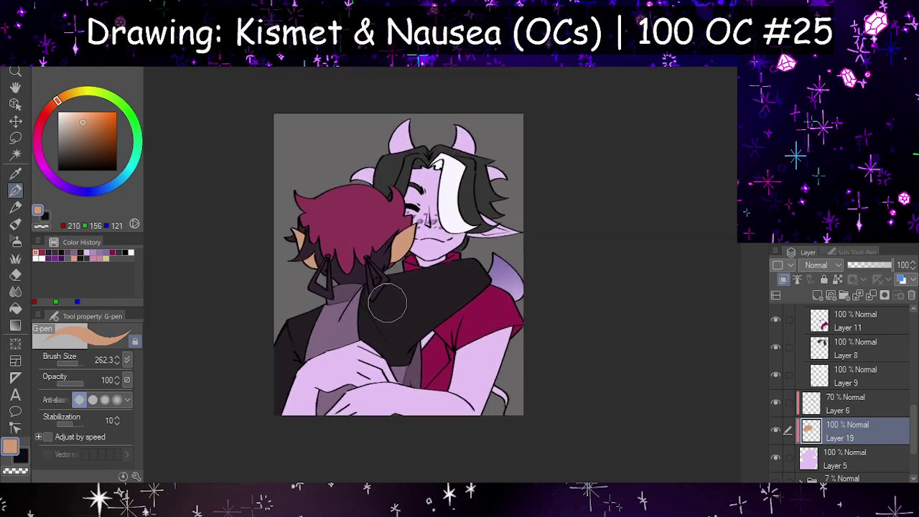
{"action": "scroll", "coordinate": [400, 309], "scroll_direction": "up", "scroll_amount": 2}
{"action": "scroll", "coordinate": [404, 318], "scroll_direction": "down", "scroll_amount": 1}
{"action": "scroll", "coordinate": [402, 330], "scroll_direction": "up", "scroll_amount": 1}
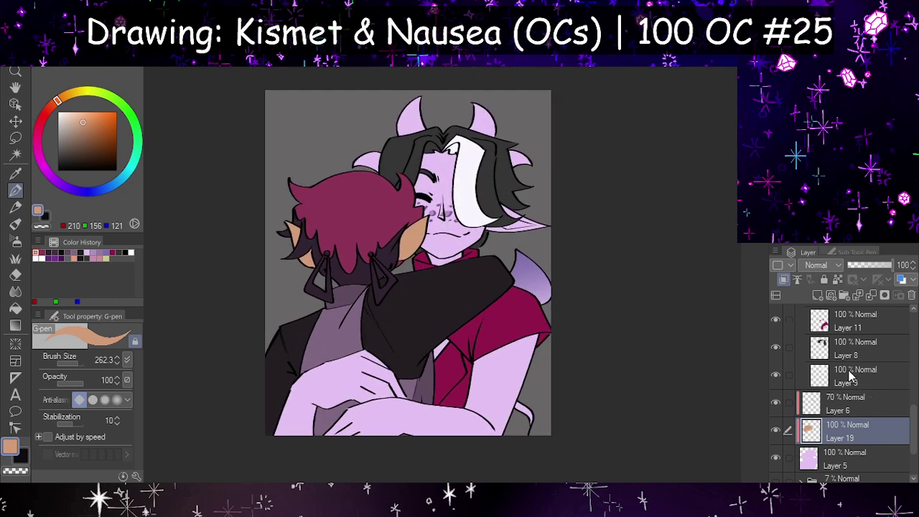
- Unlock Layer 12's transparent pixels, then merge Layer 13 into Layer 12 and Layer 17 into Layer 16
{"action": "scroll", "coordinate": [849, 375], "scroll_direction": "down", "scroll_amount": 2}
{"action": "scroll", "coordinate": [850, 402], "scroll_direction": "up", "scroll_amount": 8}
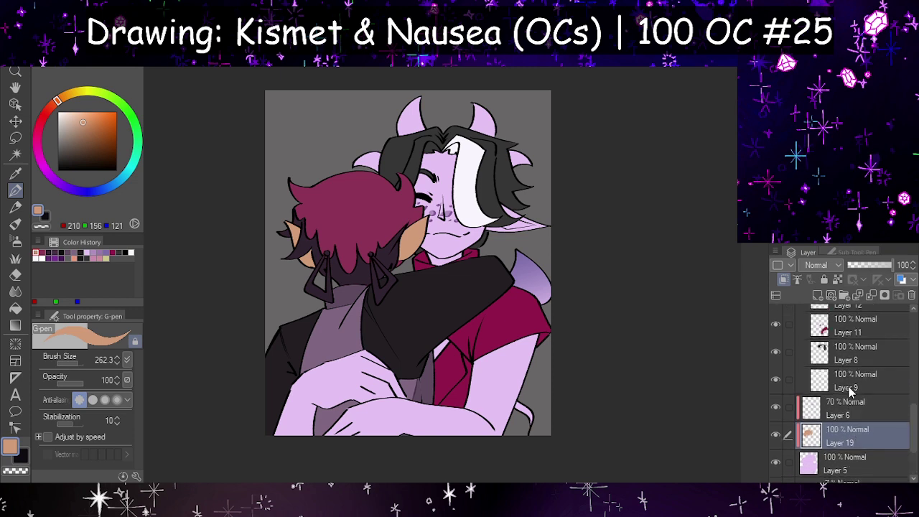
{"action": "left_click", "coordinate": [842, 435]}
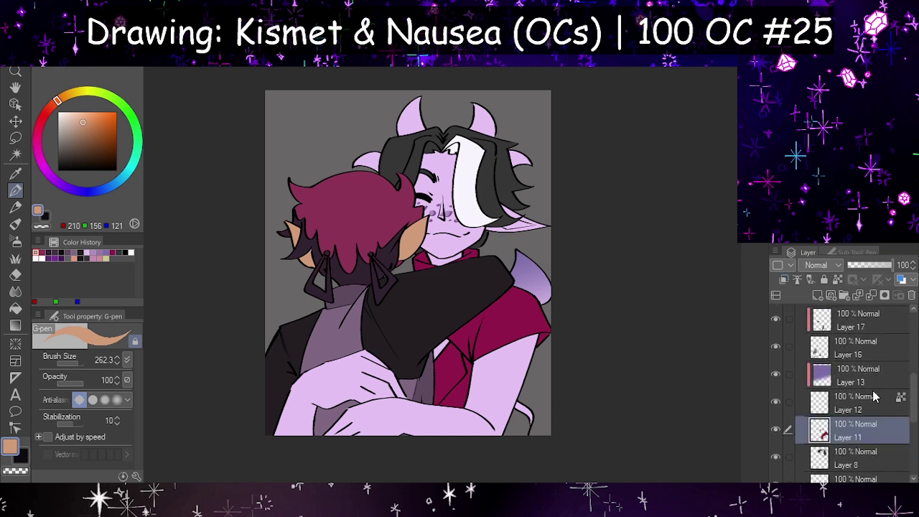
{"action": "left_click", "coordinate": [872, 396]}
{"action": "left_click", "coordinate": [841, 378]}
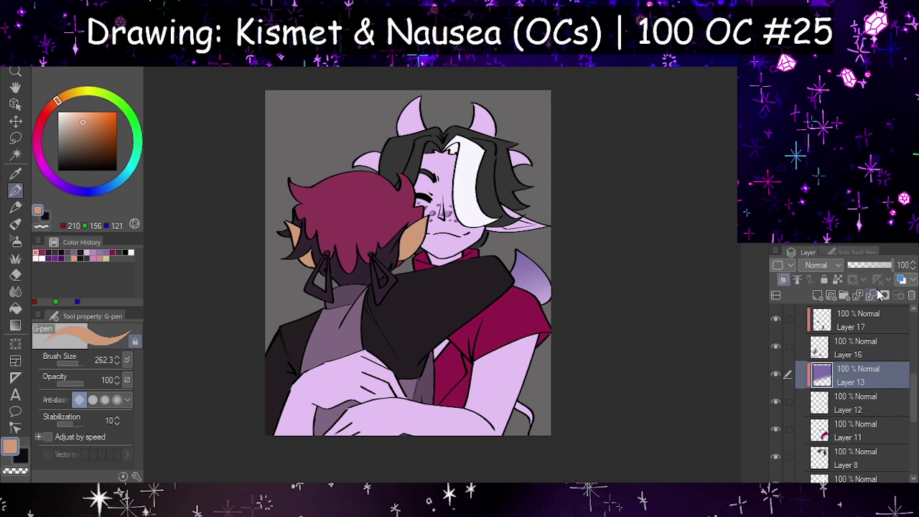
{"action": "left_click", "coordinate": [872, 294]}
{"action": "scroll", "coordinate": [842, 402], "scroll_direction": "up", "scroll_amount": 2}
{"action": "left_click", "coordinate": [833, 375]}
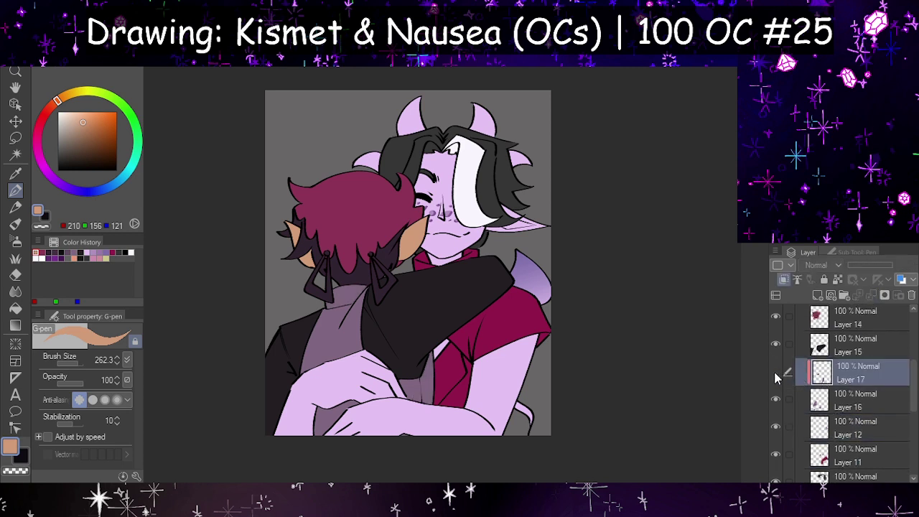
{"action": "left_click", "coordinate": [870, 295]}
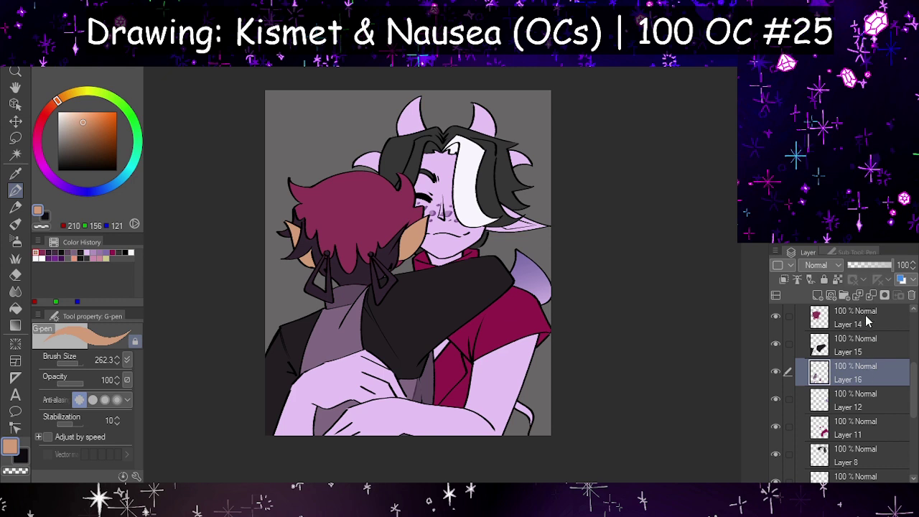
- Add a layer clipped to the maroon shirt on Layer 11 and sample the off-white of the hair streak, RGB 251, 247, 255
{"action": "scroll", "coordinate": [874, 397], "scroll_direction": "down", "scroll_amount": 5}
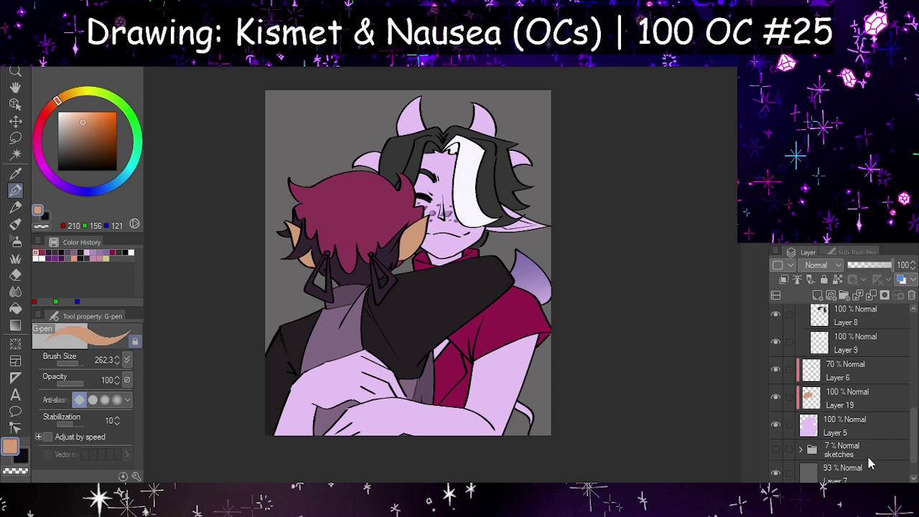
{"action": "scroll", "coordinate": [843, 411], "scroll_direction": "up", "scroll_amount": 3}
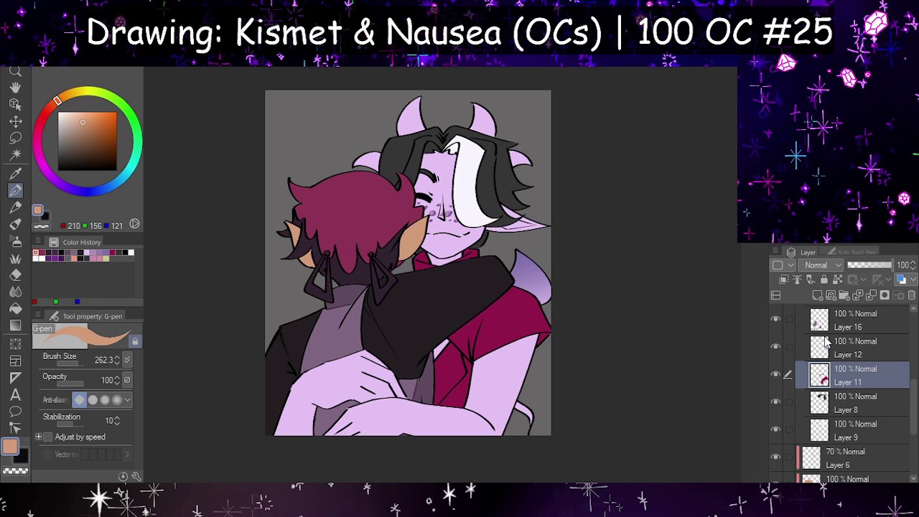
{"action": "left_click", "coordinate": [817, 296]}
{"action": "left_click", "coordinate": [784, 279]}
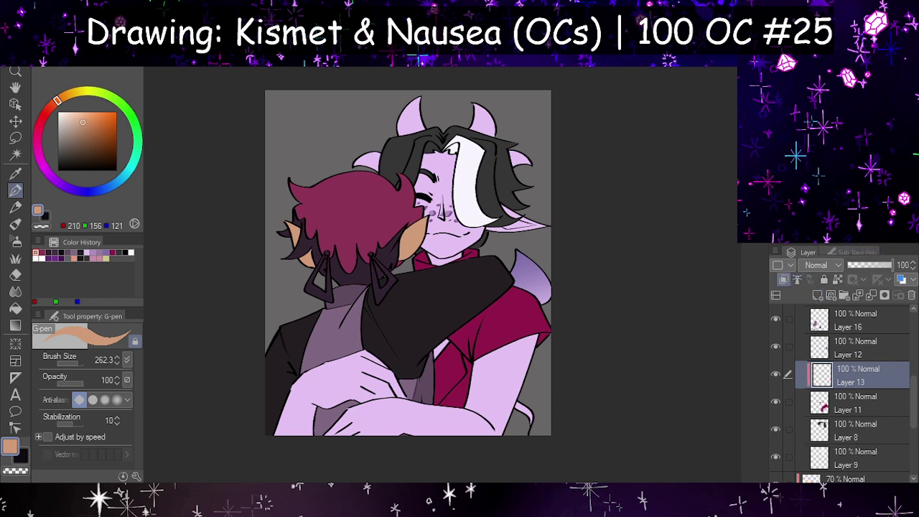
{"action": "key", "text": "i"}
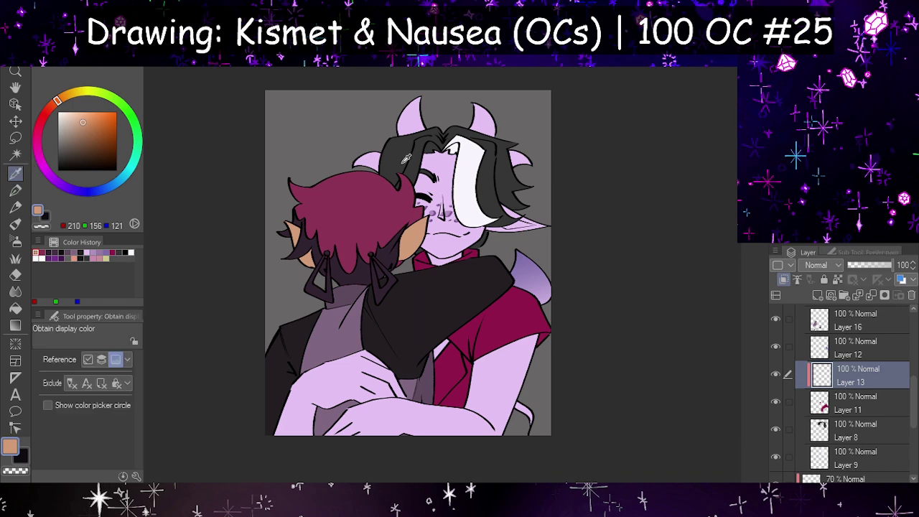
{"action": "left_click", "coordinate": [471, 163]}
{"action": "key", "text": "p"}
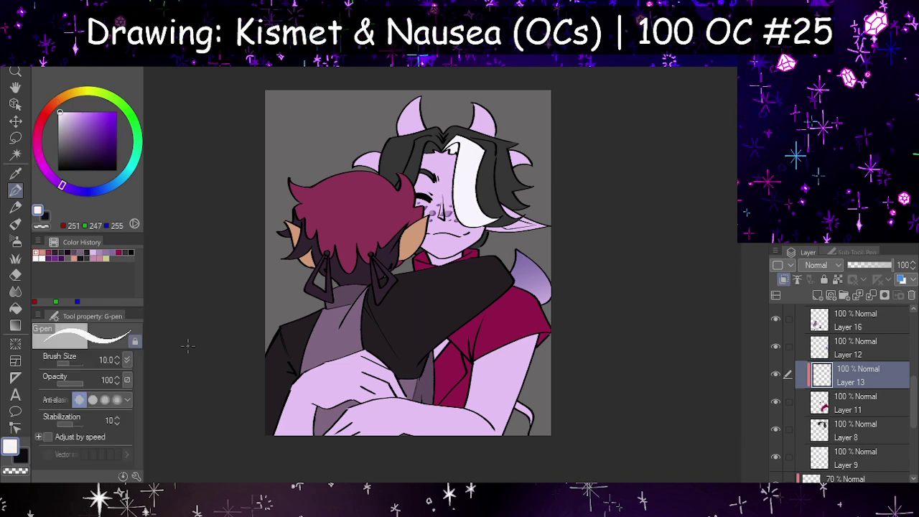
- Draw pairs of thin parallel off-white stripes across the maroon shirt's shoulder and chest with the がめペン brush at size 15
{"action": "left_click", "coordinate": [833, 252]}
{"action": "left_click", "coordinate": [797, 266]}
{"action": "left_click", "coordinate": [790, 252]}
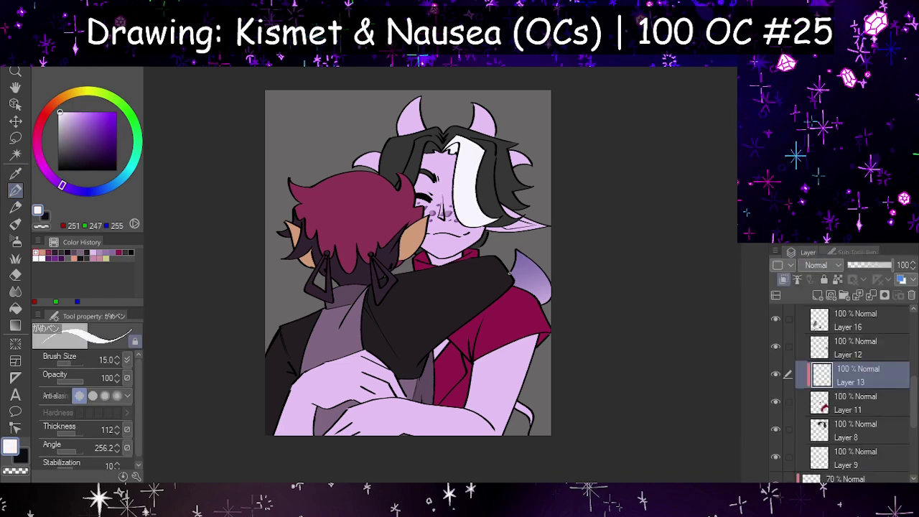
{"action": "key", "text": "h"}
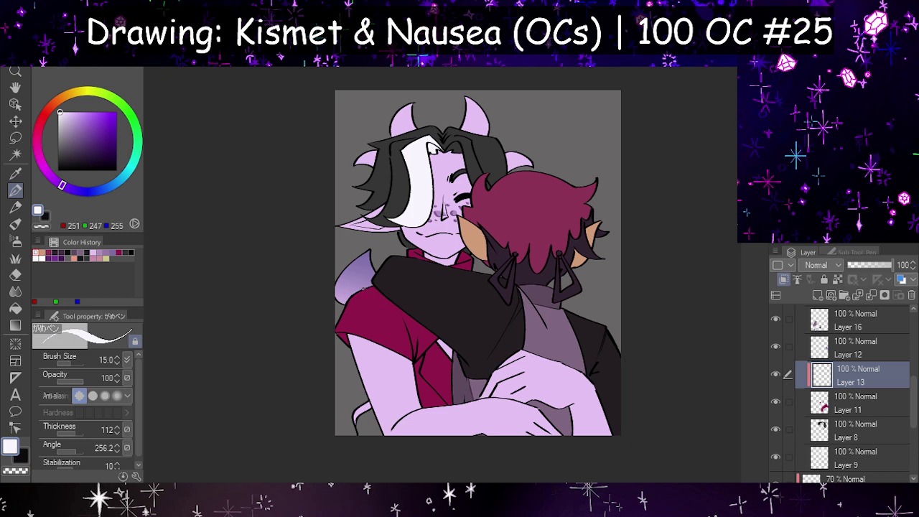
{"action": "left_click_drag", "start_coordinate": [364, 289], "coordinate": [442, 351]}
{"action": "key", "text": "ctrl+z"}
{"action": "left_click_drag", "start_coordinate": [356, 293], "coordinate": [452, 344]}
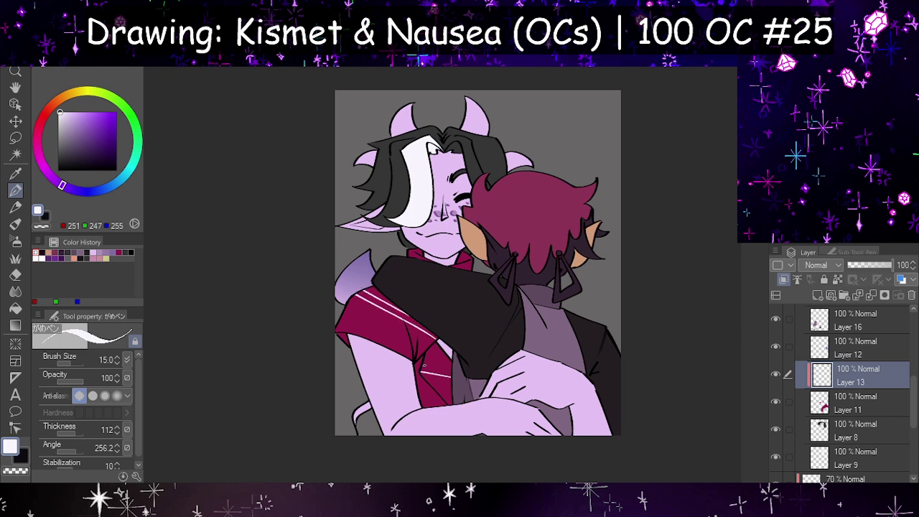
{"action": "key", "text": "h"}
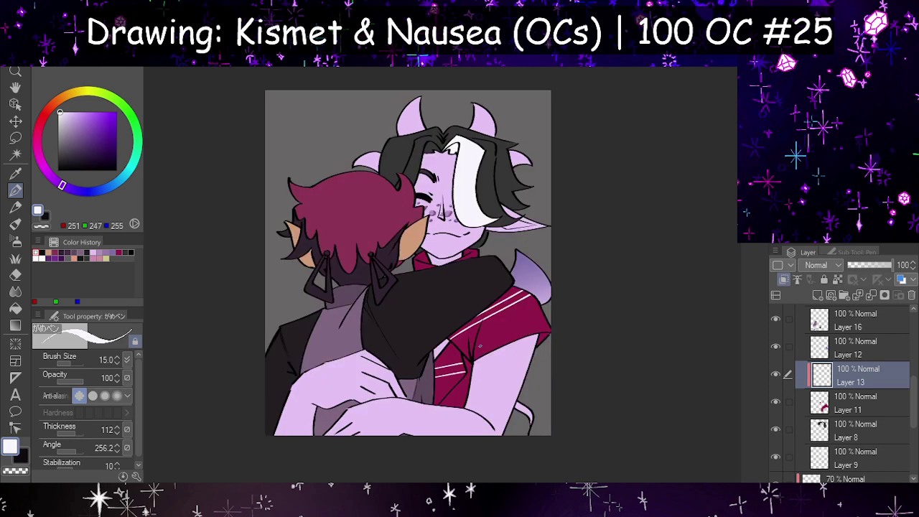
{"action": "key", "text": "h"}
{"action": "scroll", "coordinate": [363, 268], "scroll_direction": "up", "scroll_amount": 5}
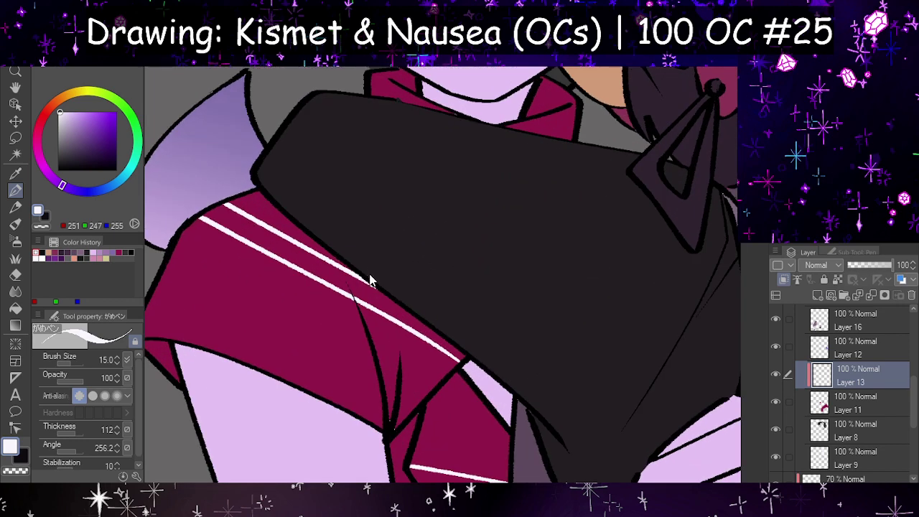
- Undo the straight stripes on the maroon shirt and draw one short curved off-white stripe across the top of the shoulder
{"action": "key", "text": "ctrl+z"}
{"action": "key", "text": "ctrl+z"}
{"action": "mouse_move", "coordinate": [223, 204]}
{"action": "left_mouse_down"}
{"action": "mouse_move", "coordinate": [345, 251]}
{"action": "mouse_move", "coordinate": [390, 279]}
{"action": "left_mouse_up"}
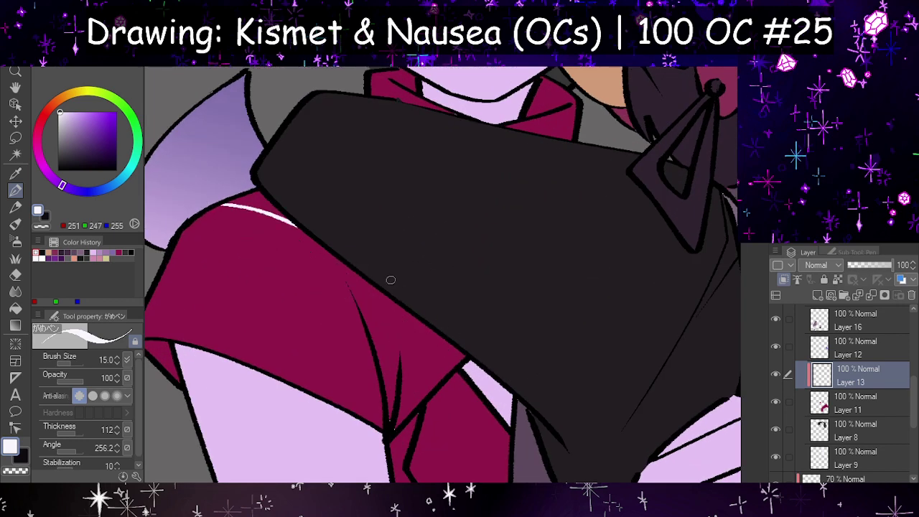
{"action": "left_click_drag", "start_coordinate": [420, 436], "coordinate": [530, 480]}
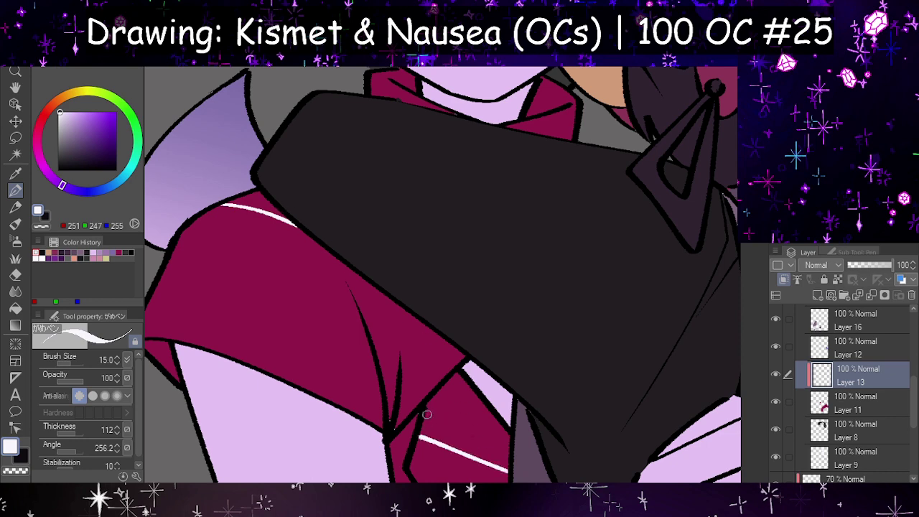
{"action": "left_click_drag", "start_coordinate": [426, 415], "coordinate": [533, 462]}
{"action": "scroll", "coordinate": [521, 438], "scroll_direction": "down", "scroll_amount": 5}
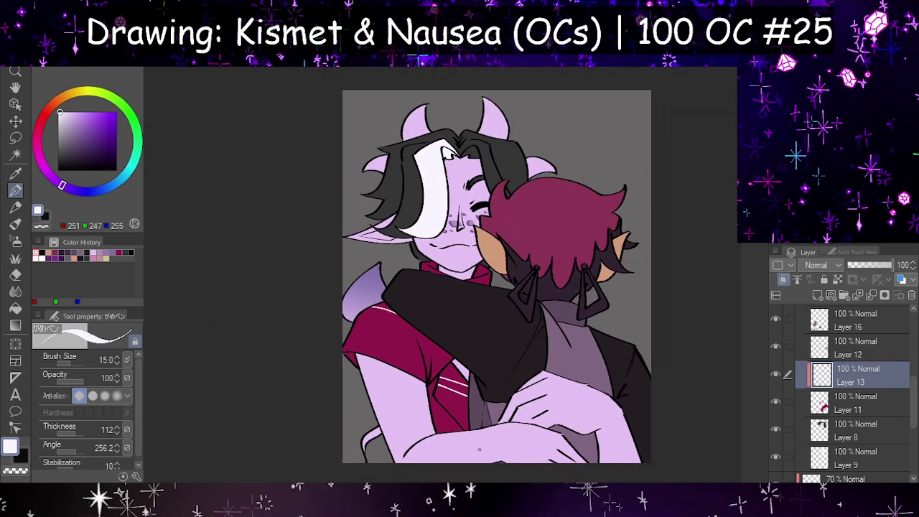
{"action": "scroll", "coordinate": [468, 369], "scroll_direction": "up", "scroll_amount": 5}
{"action": "key", "text": "ctrl+z"}
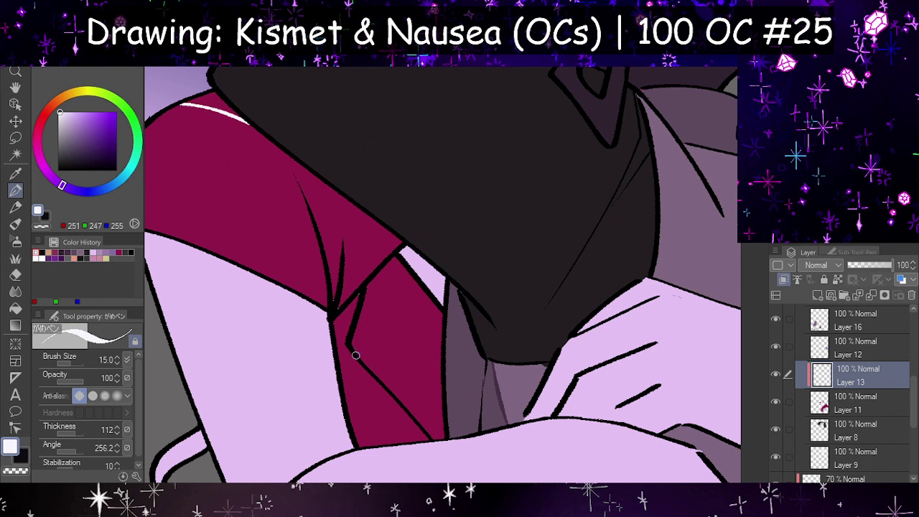
- Draw two parallel, gently curved off-white stripes across the shirt's front below the arm and a short one near its lower edge
{"action": "left_click_drag", "start_coordinate": [356, 355], "coordinate": [419, 330]}
{"action": "left_click_drag", "start_coordinate": [355, 330], "coordinate": [443, 316]}
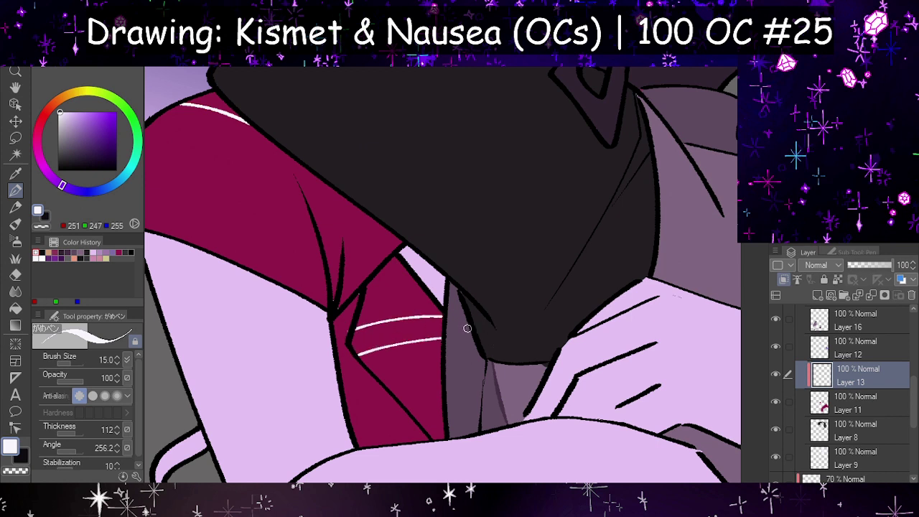
{"action": "left_click_drag", "start_coordinate": [423, 429], "coordinate": [464, 428]}
- Make Layer 11 active, sample the shirt's maroon, and choose the G-pen with a brush size of 73.7
{"action": "left_click", "coordinate": [837, 404]}
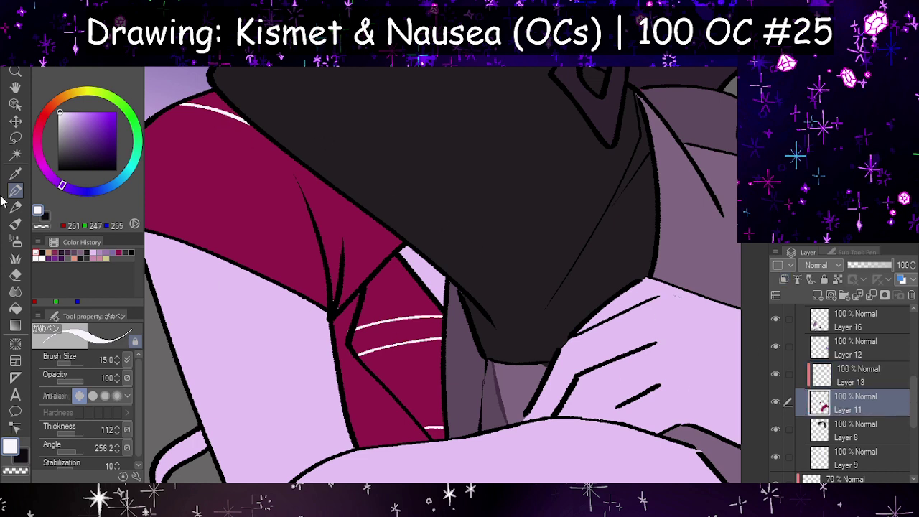
{"action": "left_click", "coordinate": [16, 173]}
{"action": "left_click", "coordinate": [173, 186]}
{"action": "left_click", "coordinate": [15, 191]}
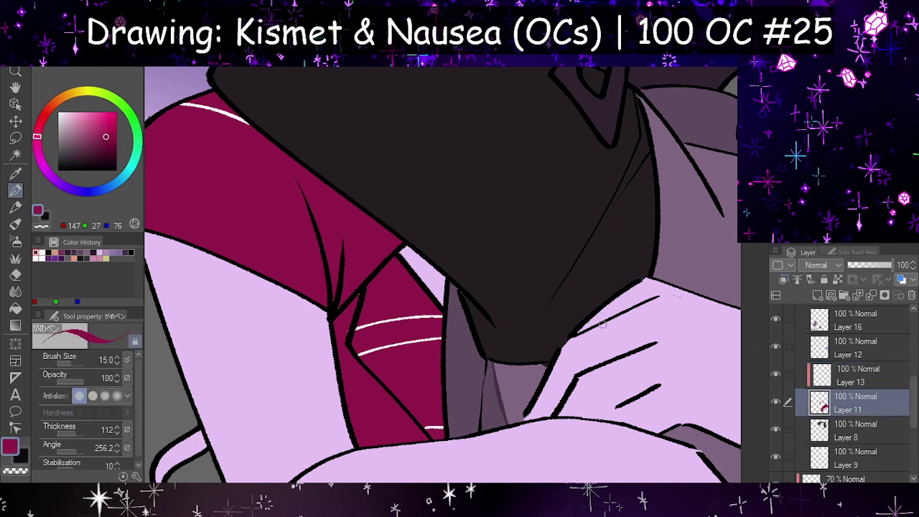
{"action": "left_click", "coordinate": [854, 252]}
{"action": "left_click", "coordinate": [841, 267]}
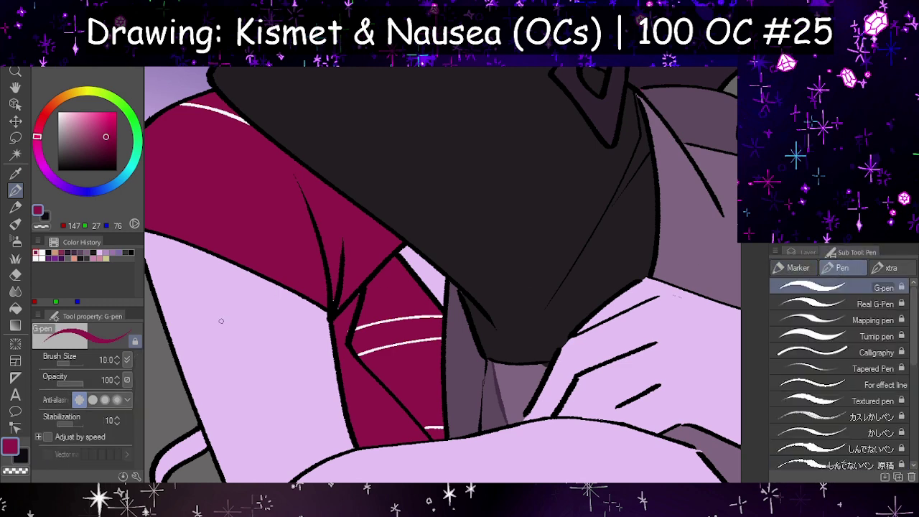
{"action": "left_click", "coordinate": [74, 365]}
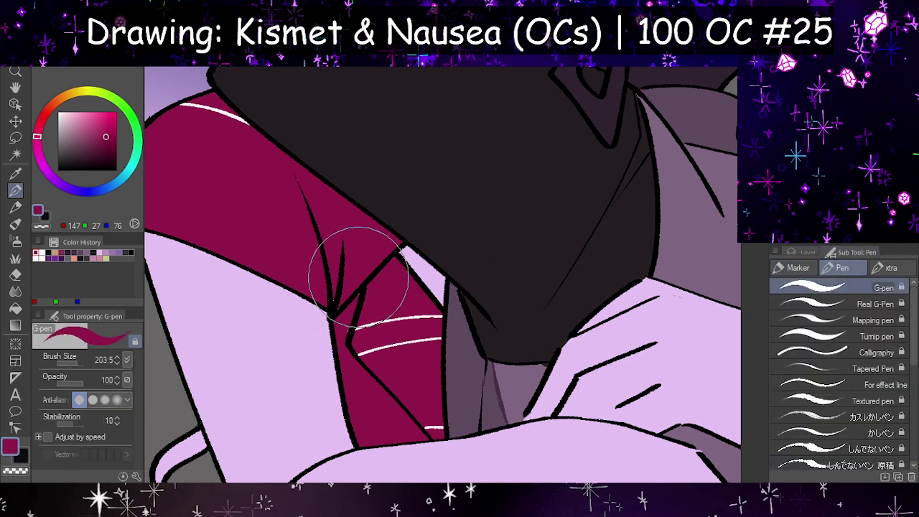
{"action": "left_click", "coordinate": [75, 364]}
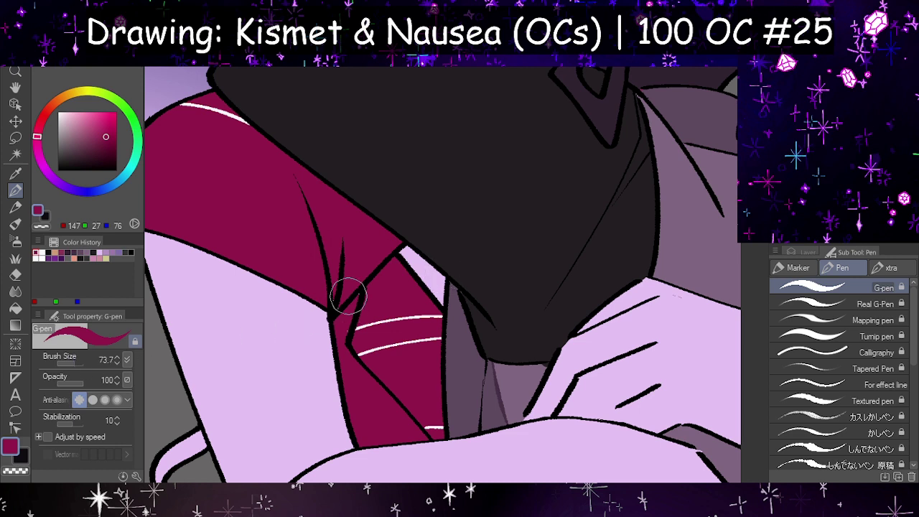
- Return to the clipped stripe layer, Layer 13, and switch to the Hard eraser at size 11
{"action": "left_click", "coordinate": [805, 252]}
{"action": "left_click", "coordinate": [827, 377]}
{"action": "left_click", "coordinate": [16, 276]}
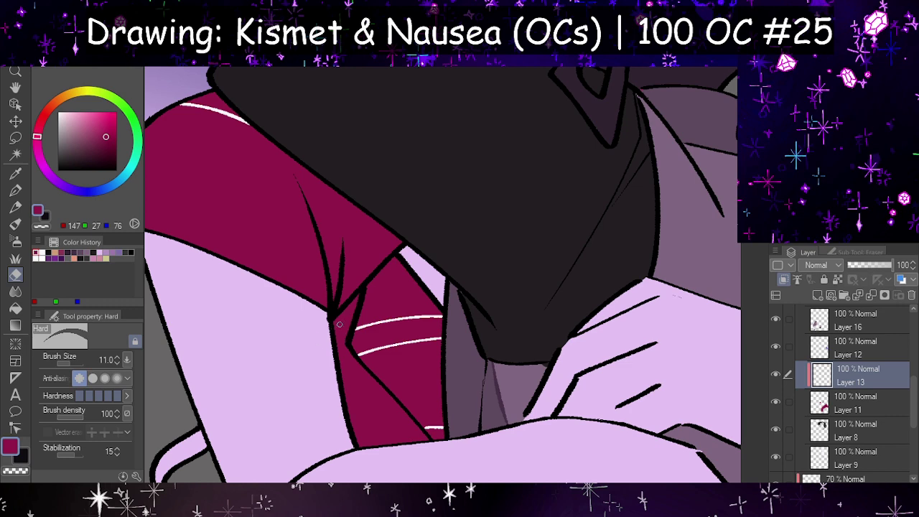
{"action": "scroll", "coordinate": [340, 325], "scroll_direction": "down", "scroll_amount": 6}
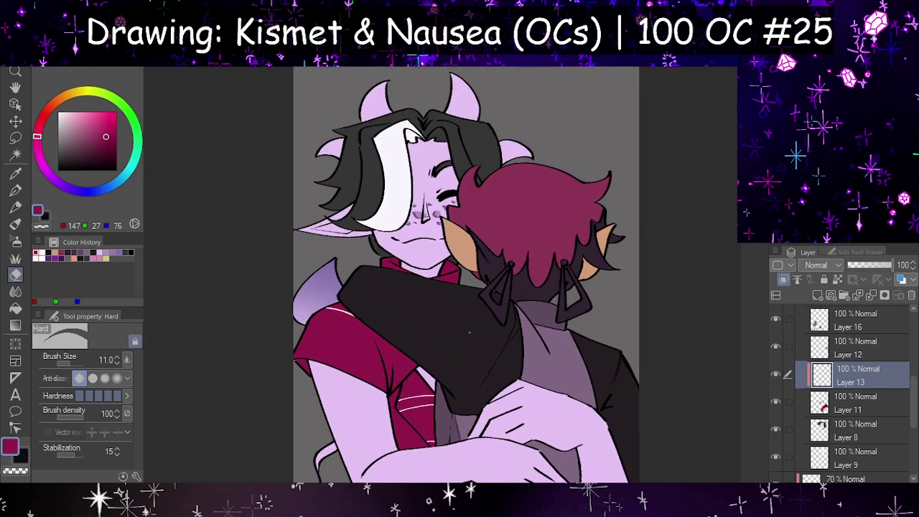
- Set Layer 13, which holds the shirt's stripe lines, to Add (Glow) blending at 21% opacity
{"action": "key", "text": "h"}
{"action": "scroll", "coordinate": [575, 337], "scroll_direction": "down", "scroll_amount": 3}
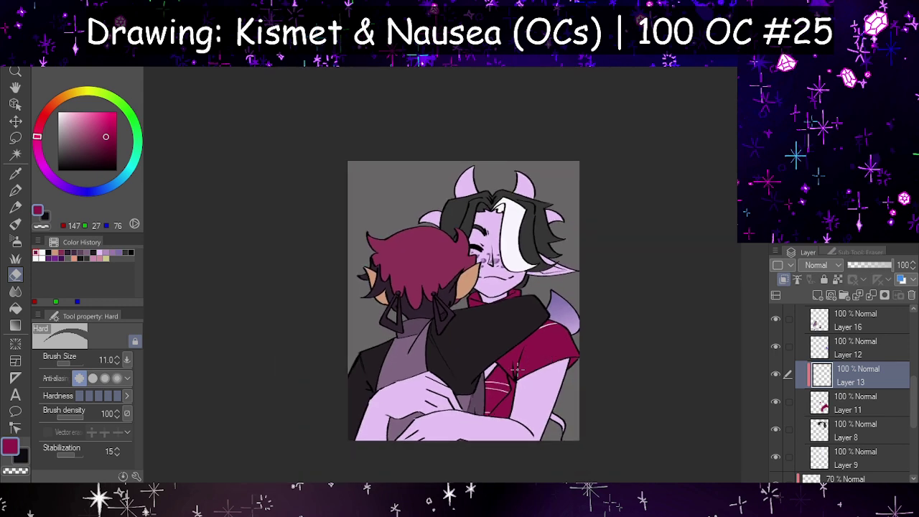
{"action": "scroll", "coordinate": [513, 360], "scroll_direction": "up", "scroll_amount": 4}
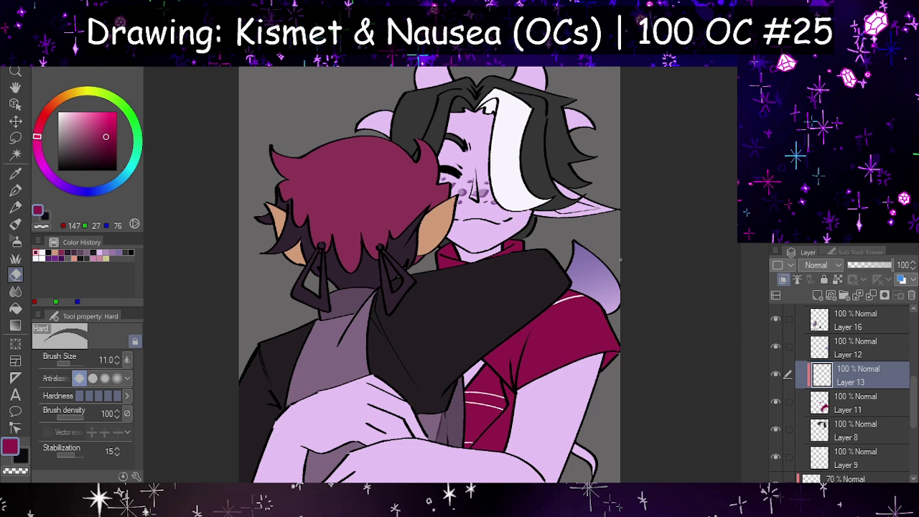
{"action": "scroll", "coordinate": [538, 349], "scroll_direction": "down", "scroll_amount": 3}
{"action": "scroll", "coordinate": [532, 335], "scroll_direction": "up", "scroll_amount": 3}
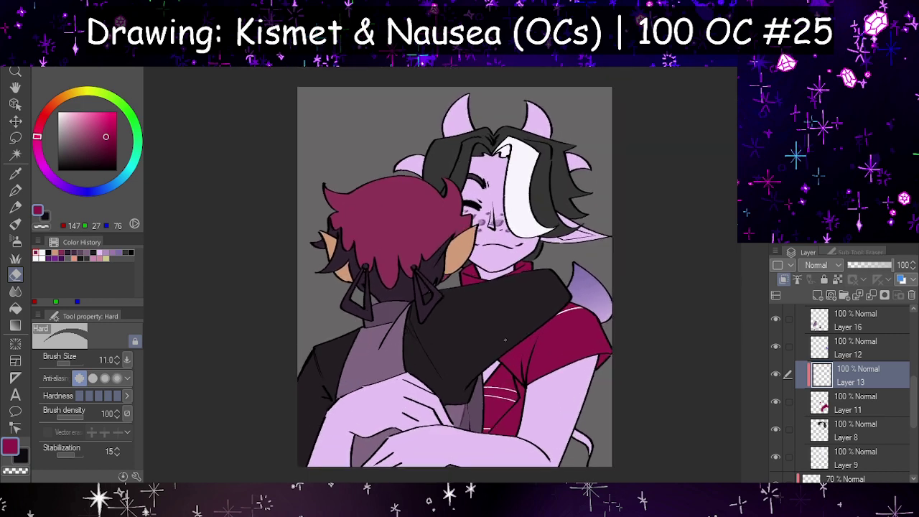
{"action": "left_click", "coordinate": [874, 267]}
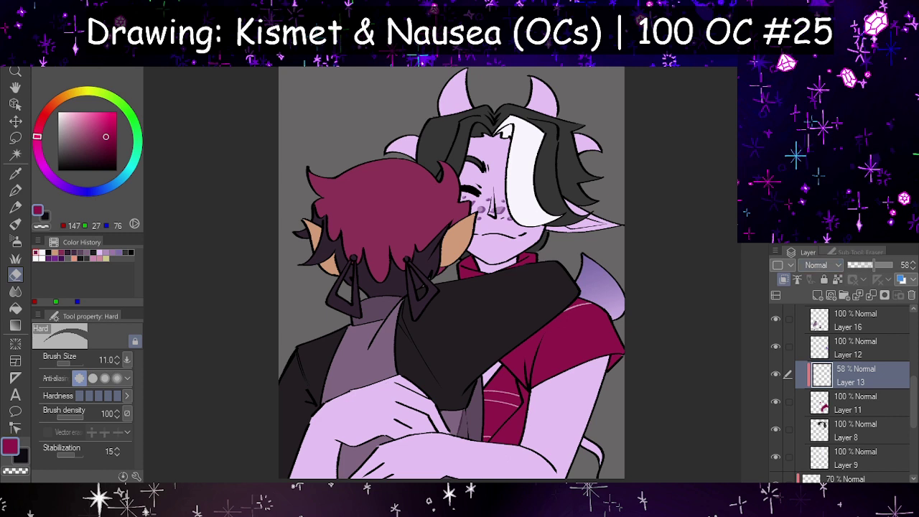
{"action": "left_click", "coordinate": [820, 264]}
{"action": "left_click", "coordinate": [858, 265]}
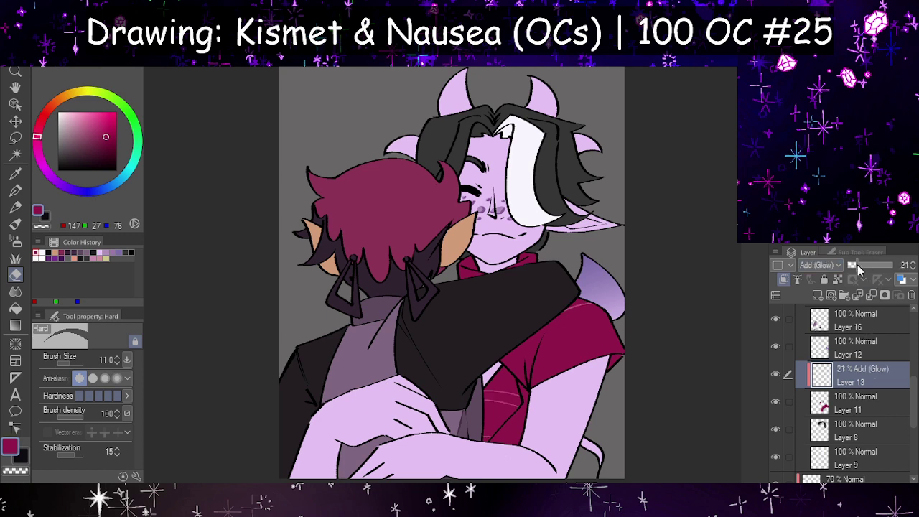
- Draw white stripe lines across the magenta shirt on Layer 13 with the がめペン pen at size 15, redoing the shoulder stroke
{"action": "key", "text": "h"}
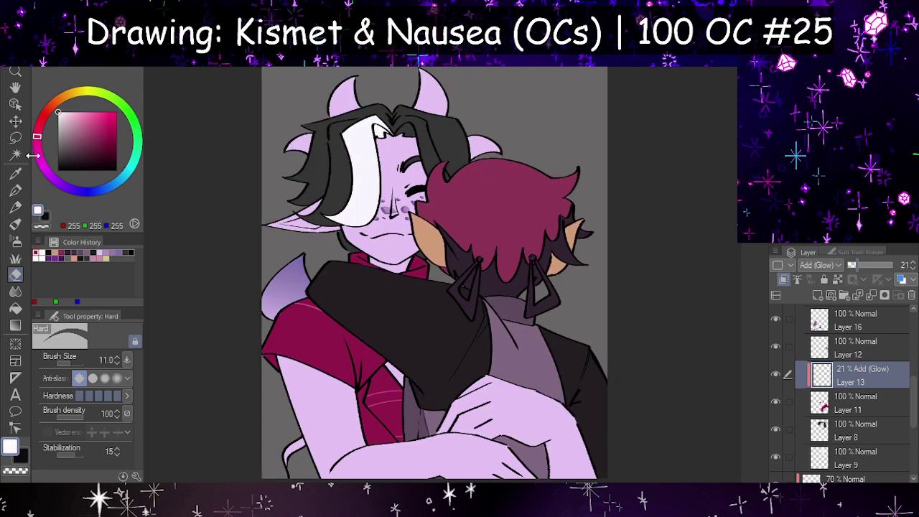
{"action": "key", "text": "p"}
{"action": "left_click", "coordinate": [845, 252]}
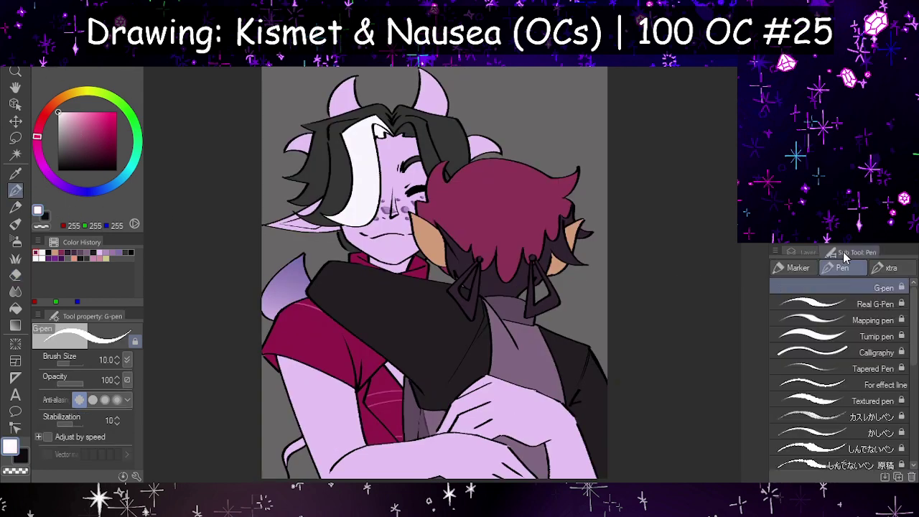
{"action": "left_click", "coordinate": [806, 268]}
{"action": "left_click", "coordinate": [805, 251]}
{"action": "key", "text": "h"}
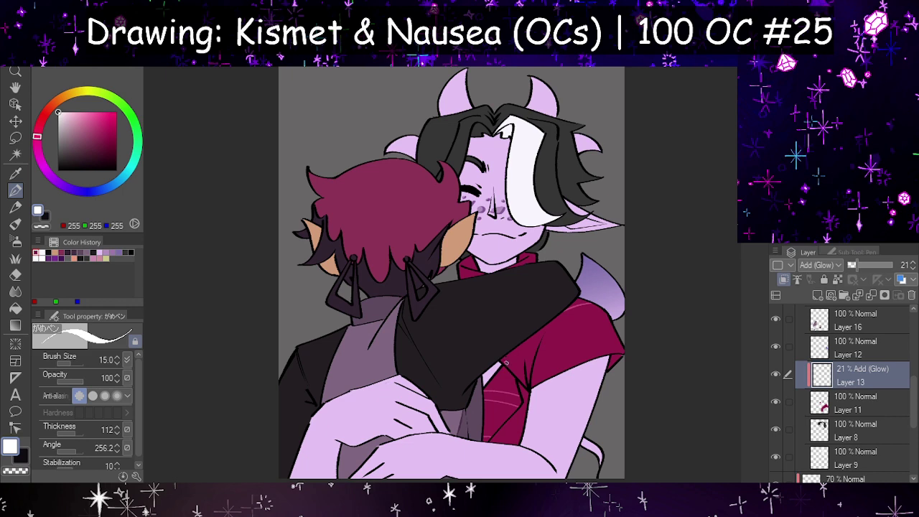
{"action": "key", "text": "h"}
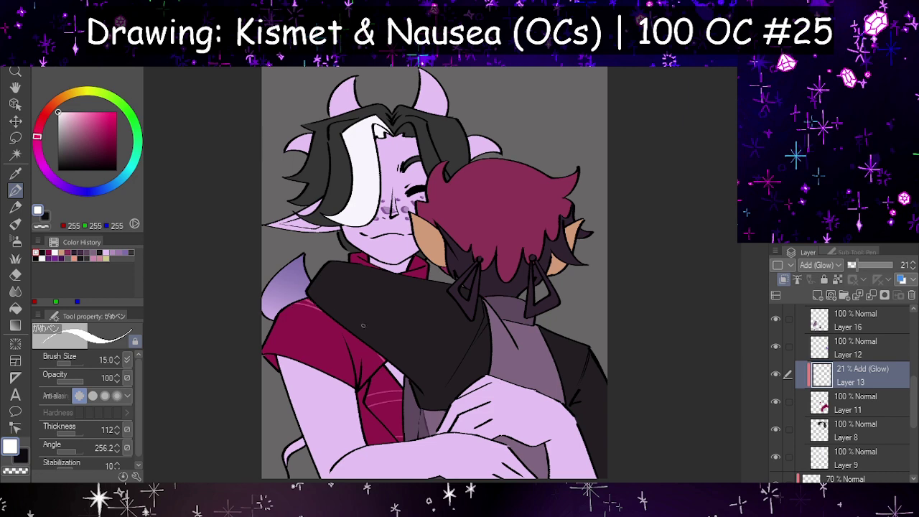
{"action": "key", "text": "h"}
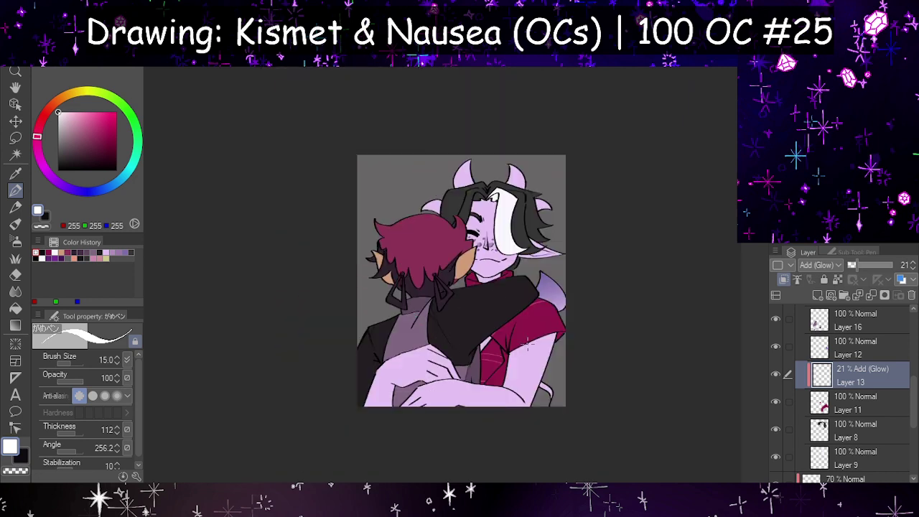
{"action": "key", "text": "h"}
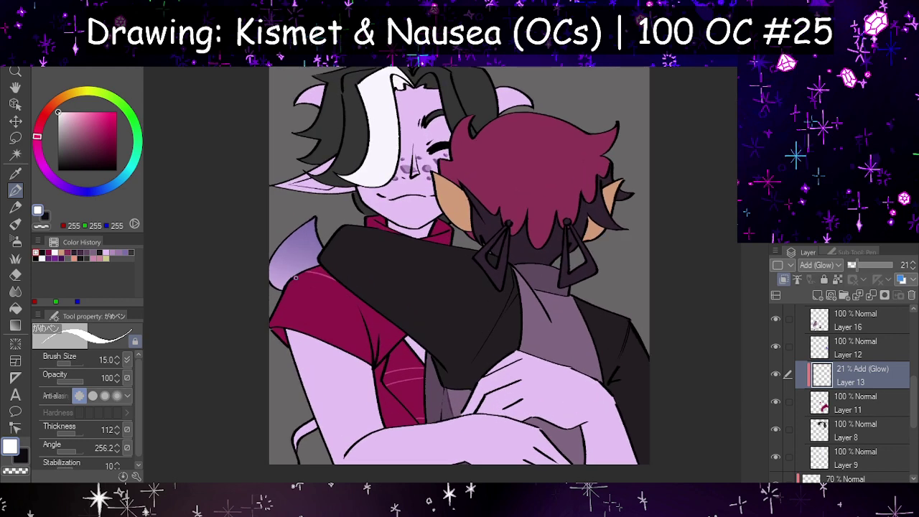
{"action": "left_click_drag", "start_coordinate": [295, 278], "coordinate": [405, 336]}
{"action": "key", "text": "ctrl+z"}
{"action": "left_click_drag", "start_coordinate": [309, 273], "coordinate": [412, 330]}
- Collapse Folder 1 and Folder 2, and add a clipped Multiply layer directly above Folder 2
{"action": "scroll", "coordinate": [894, 404], "scroll_direction": "up", "scroll_amount": 4}
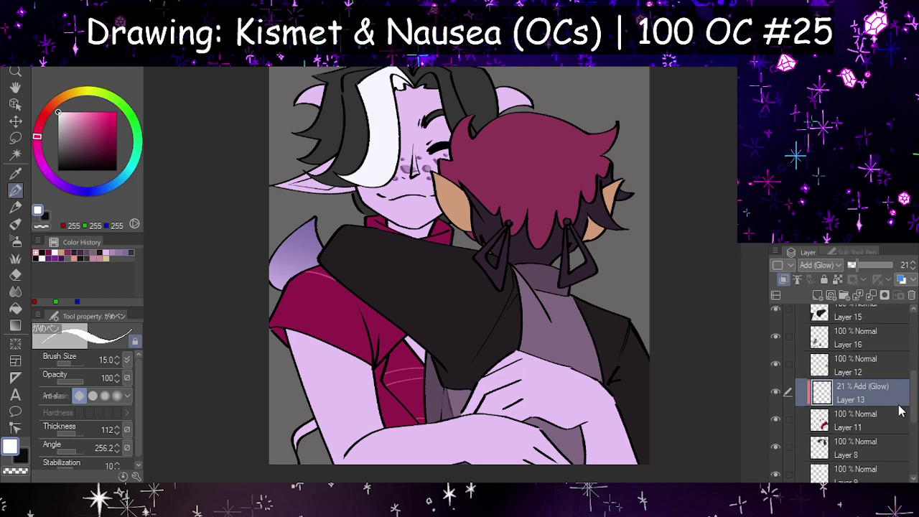
{"action": "scroll", "coordinate": [441, 370], "scroll_direction": "down", "scroll_amount": 2}
{"action": "key", "text": "h"}
{"action": "key", "text": "ctrl+plus"}
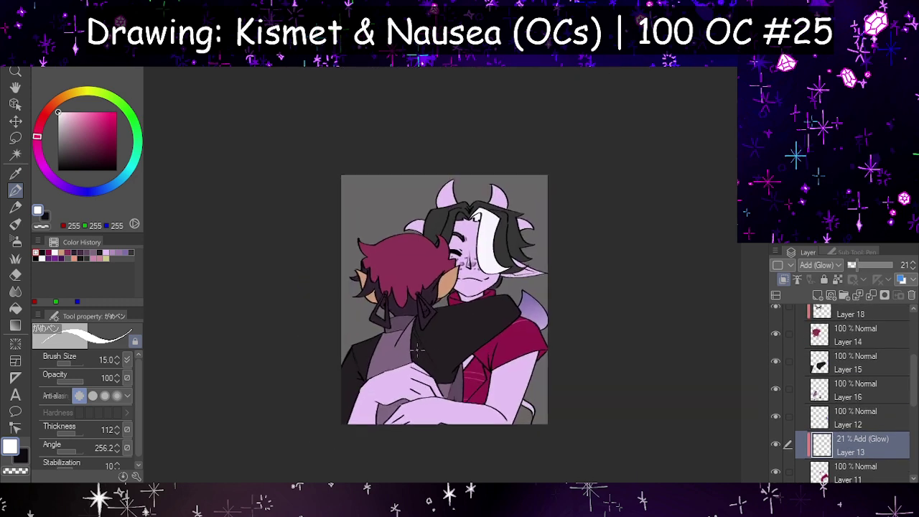
{"action": "scroll", "coordinate": [429, 304], "scroll_direction": "up", "scroll_amount": 1}
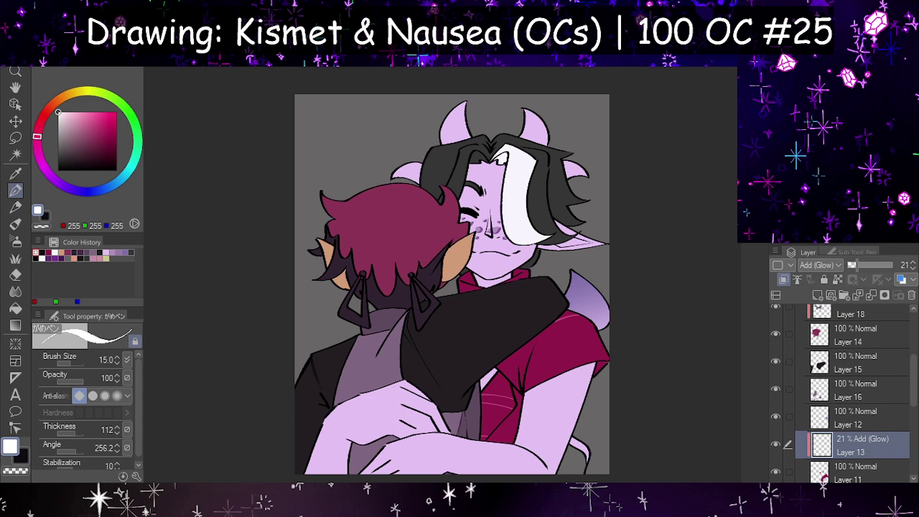
{"action": "key", "text": "ctrl+minus"}
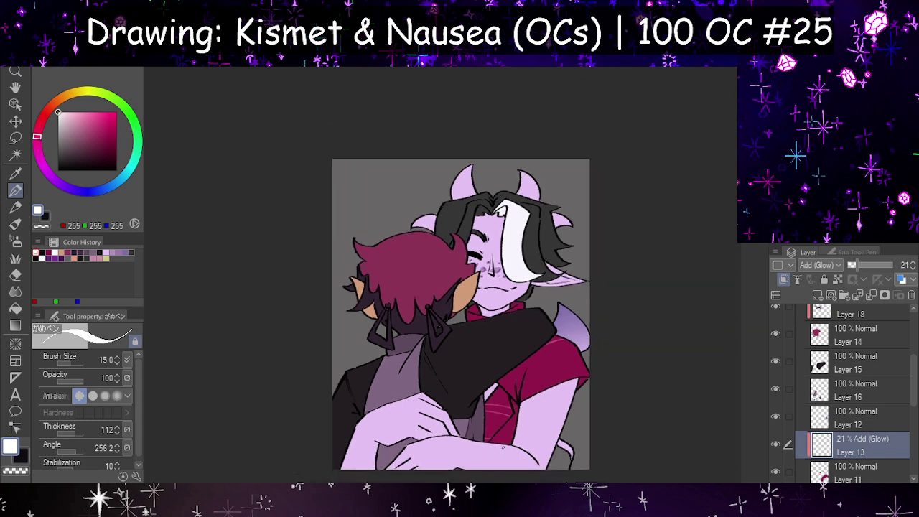
{"action": "key", "text": "ctrl+plus"}
{"action": "scroll", "coordinate": [816, 440], "scroll_direction": "up", "scroll_amount": 4}
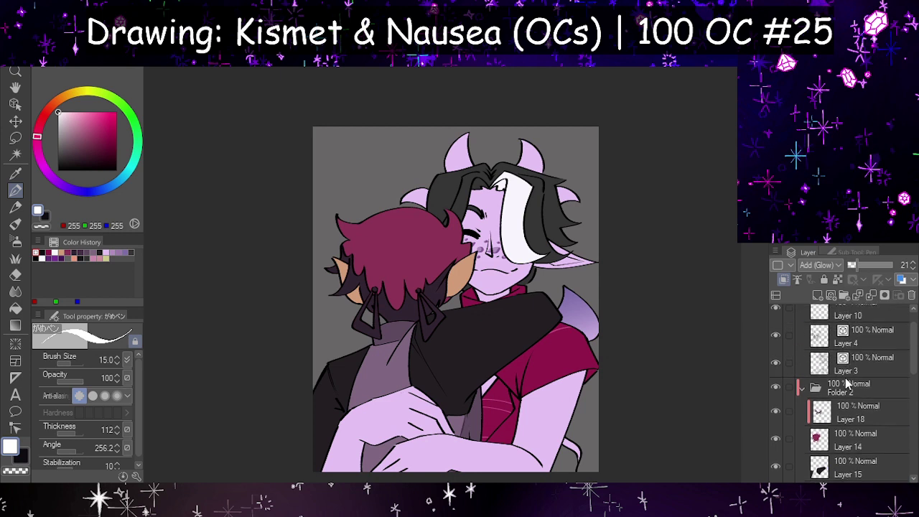
{"action": "left_click", "coordinate": [802, 422]}
{"action": "left_click", "coordinate": [799, 313]}
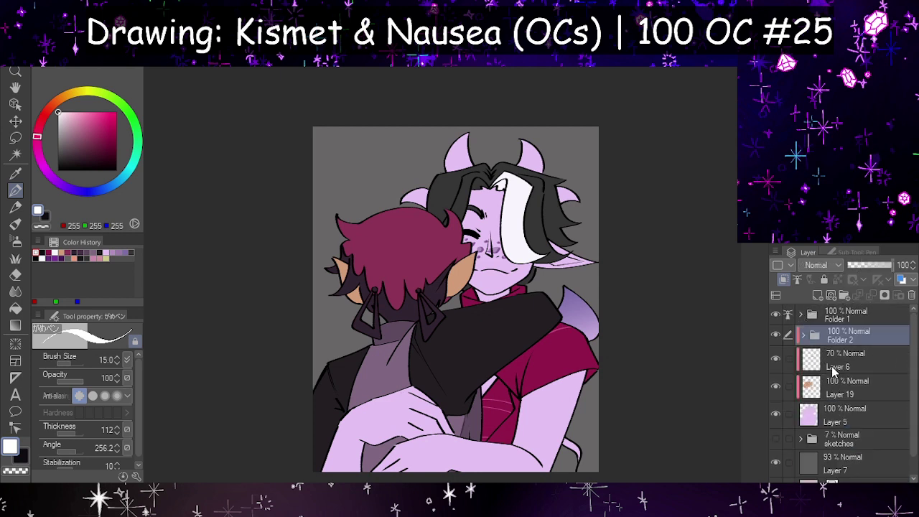
{"action": "left_click", "coordinate": [817, 295]}
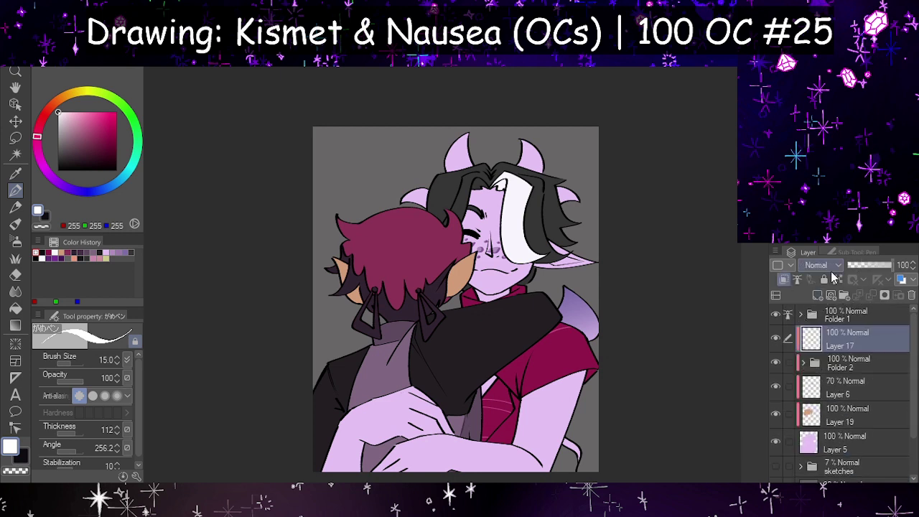
{"action": "left_click", "coordinate": [818, 304]}
- Paint pink blush patches (RGB 199, 76, 146) on the horned character's cheek, nose and below the mouth with the G-pen at size 73.7
{"action": "left_click", "coordinate": [94, 125]}
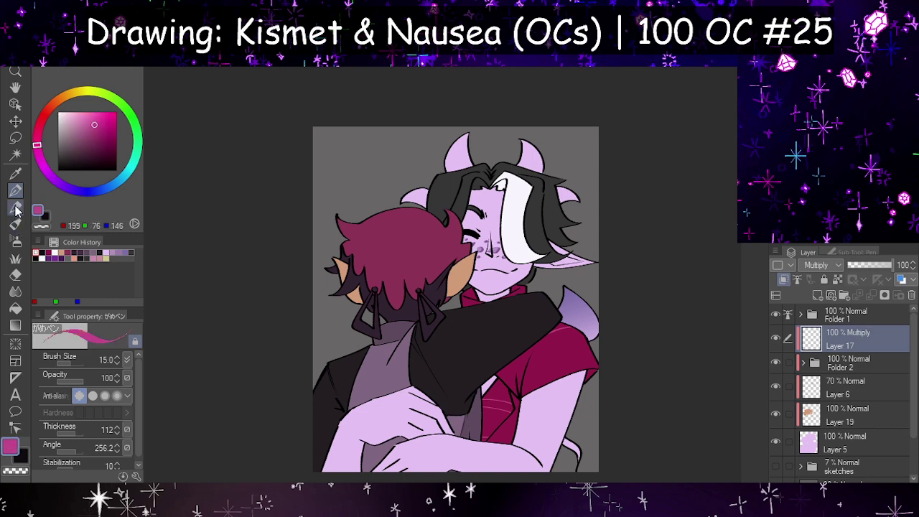
{"action": "left_click", "coordinate": [833, 252]}
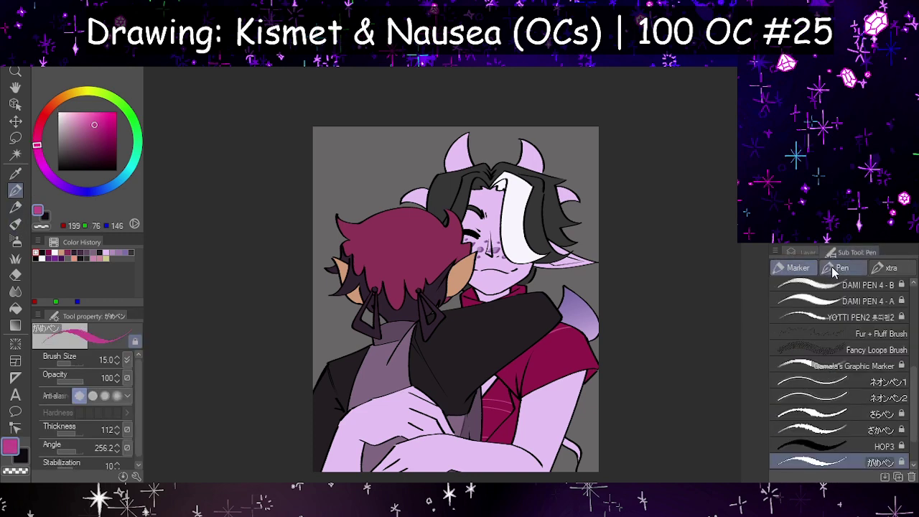
{"action": "left_click", "coordinate": [832, 267]}
{"action": "left_click", "coordinate": [805, 252]}
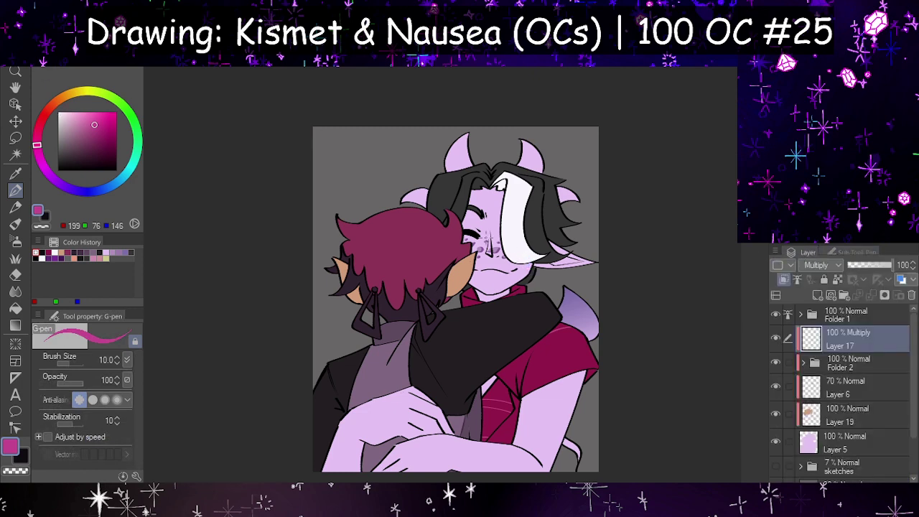
{"action": "scroll", "coordinate": [548, 205], "scroll_direction": "up", "scroll_amount": 4}
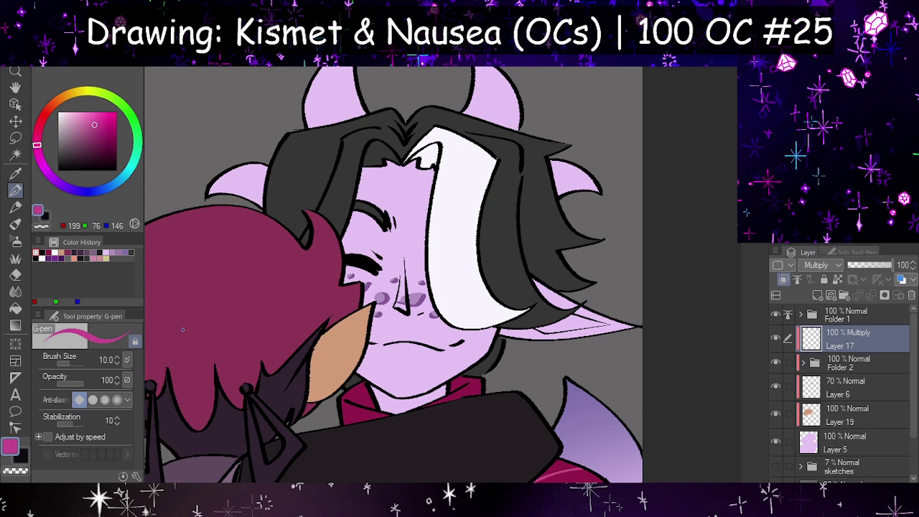
{"action": "left_click_drag", "start_coordinate": [74, 363], "coordinate": [94, 362]}
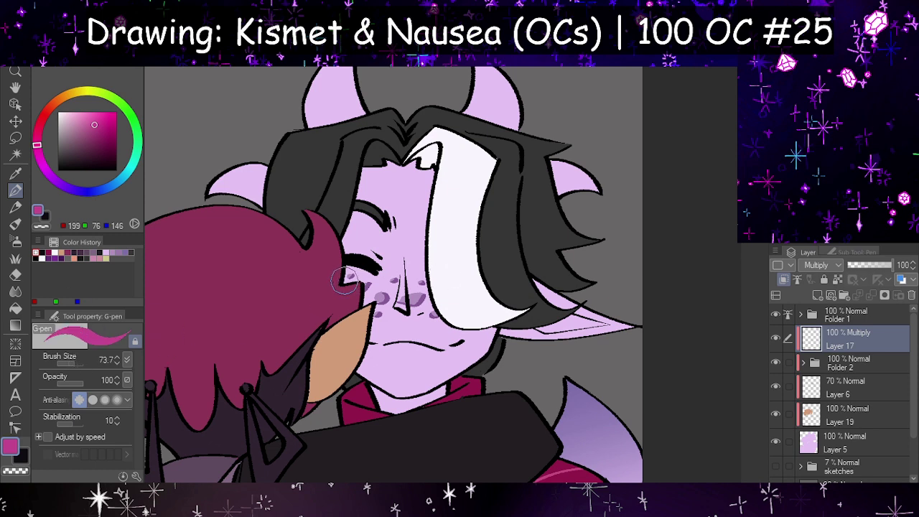
{"action": "left_click_drag", "start_coordinate": [344, 280], "coordinate": [340, 296]}
{"action": "left_click_drag", "start_coordinate": [406, 303], "coordinate": [411, 296]}
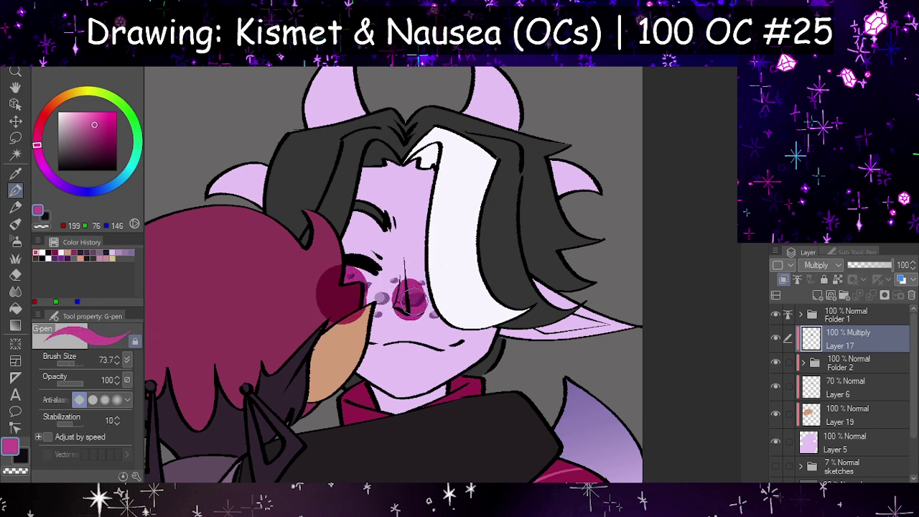
{"action": "scroll", "coordinate": [547, 363], "scroll_direction": "down", "scroll_amount": 3}
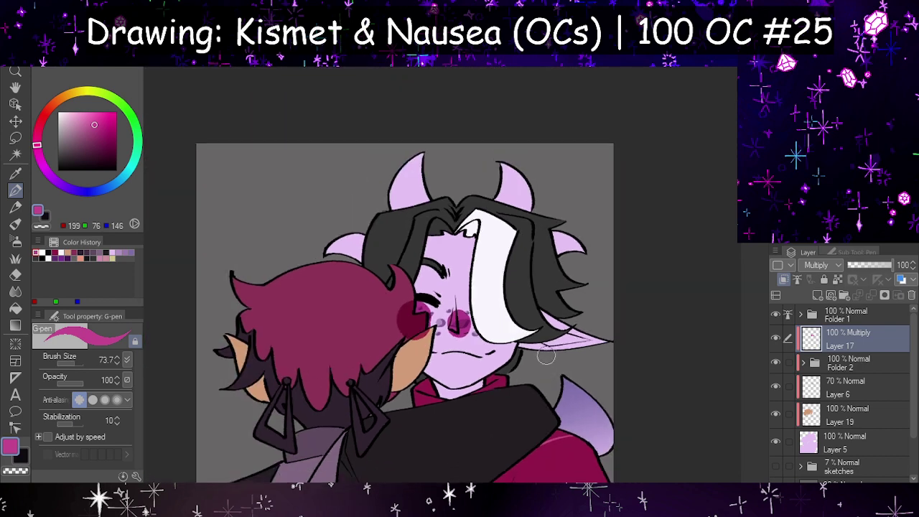
{"action": "left_click_drag", "start_coordinate": [447, 352], "coordinate": [472, 356]}
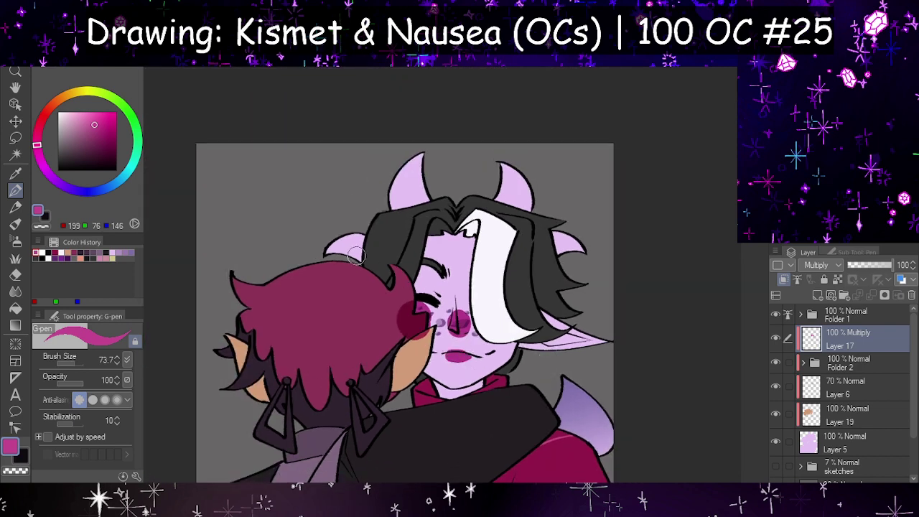
- Paint pink tips on the horned character's four horns and pointed ear, and move Layer 17 below Folder 2
{"action": "mouse_move", "coordinate": [355, 255]}
{"action": "left_mouse_down"}
{"action": "mouse_move", "coordinate": [333, 243]}
{"action": "mouse_move", "coordinate": [332, 228]}
{"action": "left_mouse_up"}
{"action": "left_click_drag", "start_coordinate": [408, 172], "coordinate": [430, 154]}
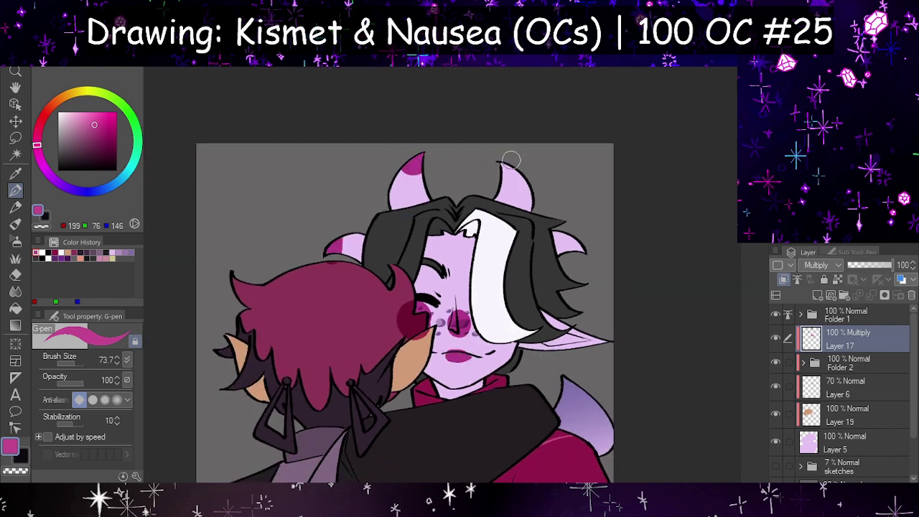
{"action": "left_click_drag", "start_coordinate": [510, 159], "coordinate": [525, 173]}
{"action": "left_click_drag", "start_coordinate": [584, 241], "coordinate": [576, 253]}
{"action": "mouse_move", "coordinate": [607, 336]}
{"action": "left_mouse_down"}
{"action": "mouse_move", "coordinate": [593, 358]}
{"action": "mouse_move", "coordinate": [611, 337]}
{"action": "left_mouse_up"}
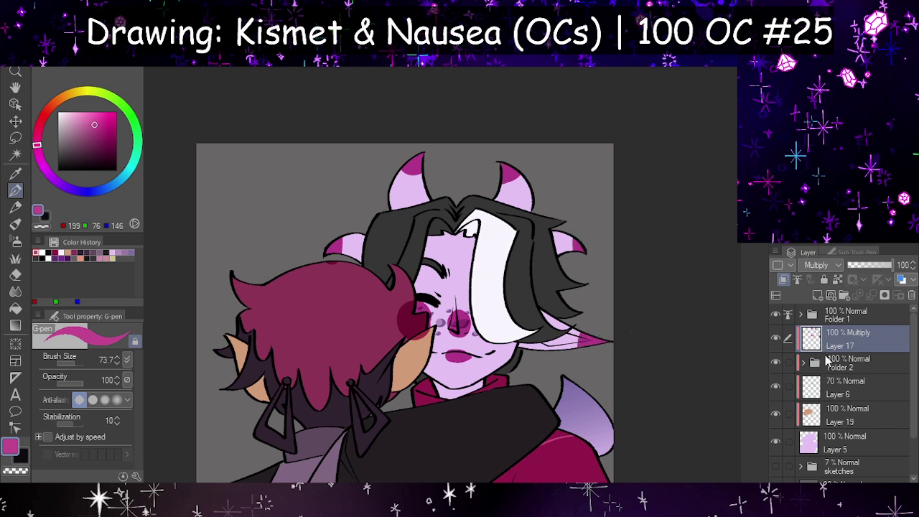
{"action": "left_click_drag", "start_coordinate": [826, 361], "coordinate": [833, 385]}
- Paint pink on the red-haired character's ear tips and try a pink patch on the embracing hand's fingers
{"action": "scroll", "coordinate": [510, 234], "scroll_direction": "down", "scroll_amount": 1}
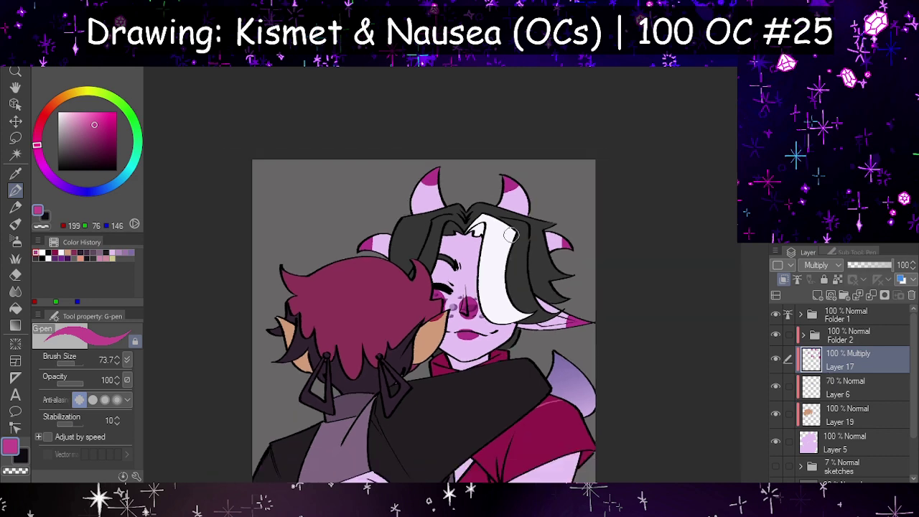
{"action": "scroll", "coordinate": [510, 235], "scroll_direction": "down", "scroll_amount": 3}
{"action": "scroll", "coordinate": [560, 404], "scroll_direction": "up", "scroll_amount": 4}
{"action": "left_click_drag", "start_coordinate": [246, 232], "coordinate": [263, 246]}
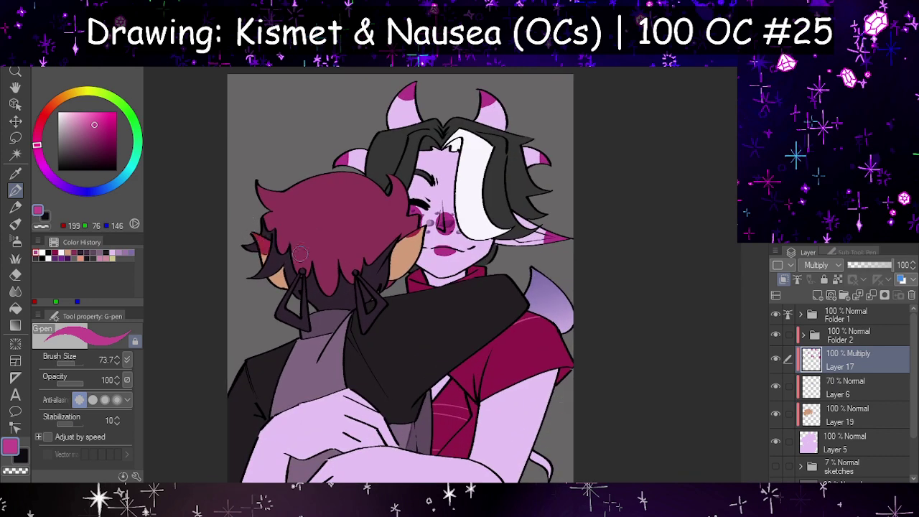
{"action": "left_click_drag", "start_coordinate": [429, 232], "coordinate": [419, 241]}
{"action": "mouse_move", "coordinate": [371, 422]}
{"action": "left_mouse_down"}
{"action": "mouse_move", "coordinate": [338, 448]}
{"action": "mouse_move", "coordinate": [364, 438]}
{"action": "mouse_move", "coordinate": [393, 439]}
{"action": "mouse_move", "coordinate": [360, 445]}
{"action": "mouse_move", "coordinate": [402, 446]}
{"action": "mouse_move", "coordinate": [378, 430]}
{"action": "mouse_move", "coordinate": [380, 408]}
{"action": "left_mouse_up"}
{"action": "scroll", "coordinate": [380, 410], "scroll_direction": "down", "scroll_amount": 2}
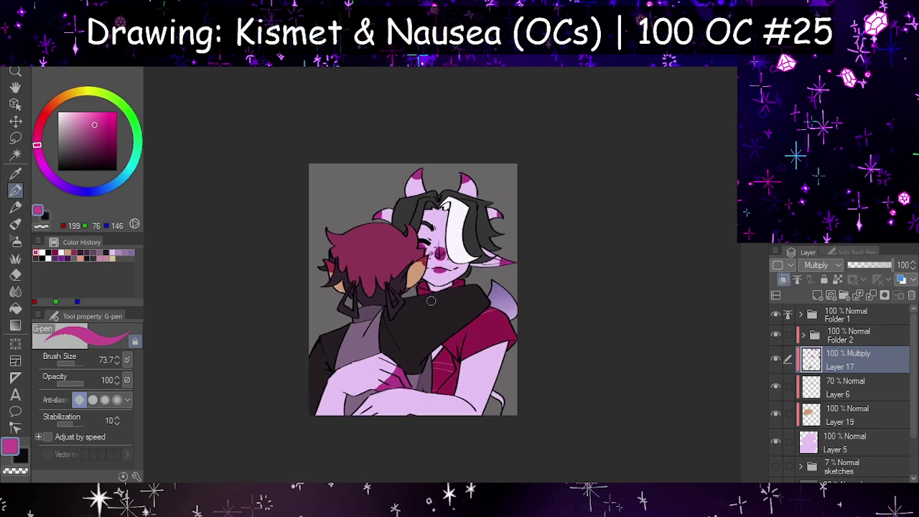
- Blur the pink blush on the horned character's cheek, nose, mouth area and pointed ear at brush size 95 and intensity 21.2
{"action": "scroll", "coordinate": [402, 402], "scroll_direction": "up", "scroll_amount": 6}
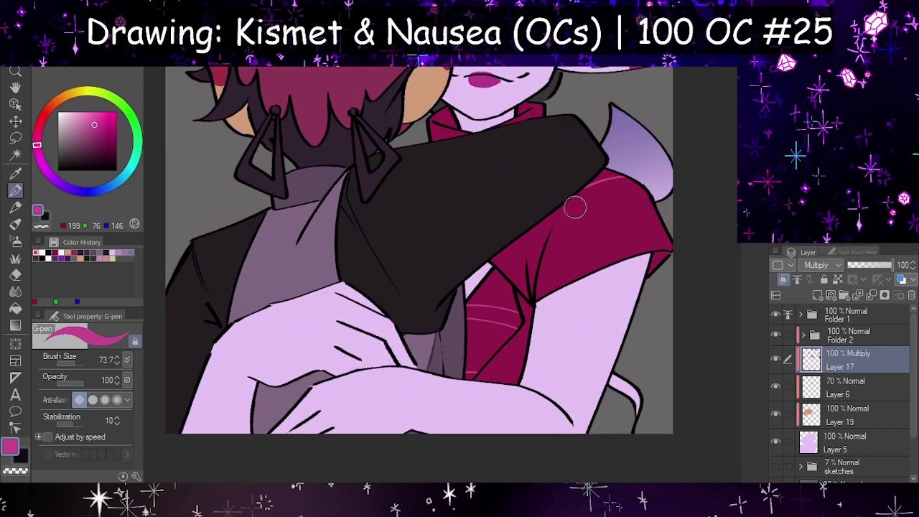
{"action": "scroll", "coordinate": [543, 263], "scroll_direction": "down", "scroll_amount": 3}
{"action": "scroll", "coordinate": [508, 118], "scroll_direction": "up", "scroll_amount": 1}
{"action": "scroll", "coordinate": [509, 119], "scroll_direction": "up", "scroll_amount": 1}
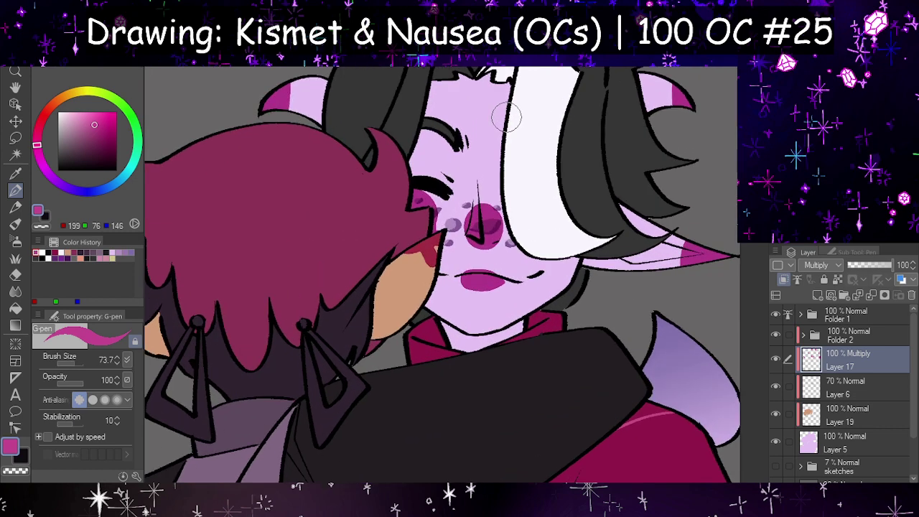
{"action": "left_click", "coordinate": [15, 291]}
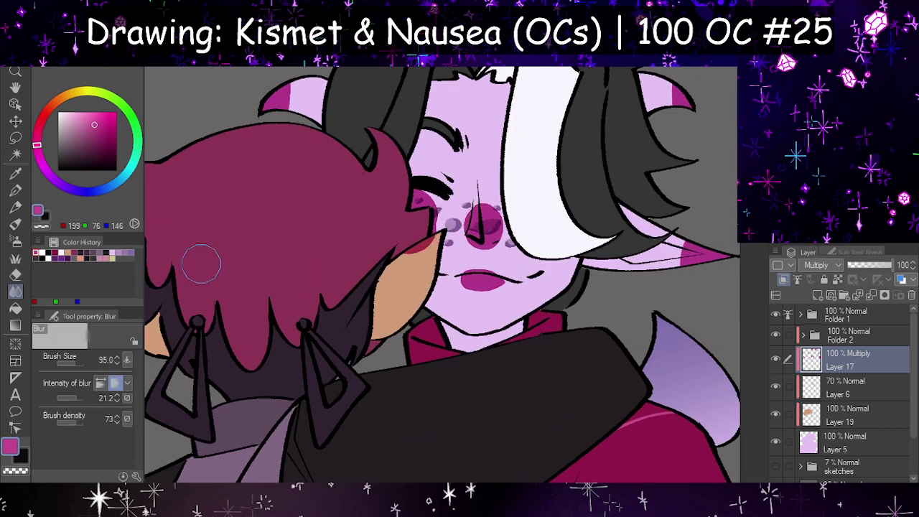
{"action": "mouse_move", "coordinate": [465, 224]}
{"action": "left_mouse_down"}
{"action": "mouse_move", "coordinate": [480, 219]}
{"action": "mouse_move", "coordinate": [489, 238]}
{"action": "mouse_move", "coordinate": [484, 282]}
{"action": "left_mouse_up"}
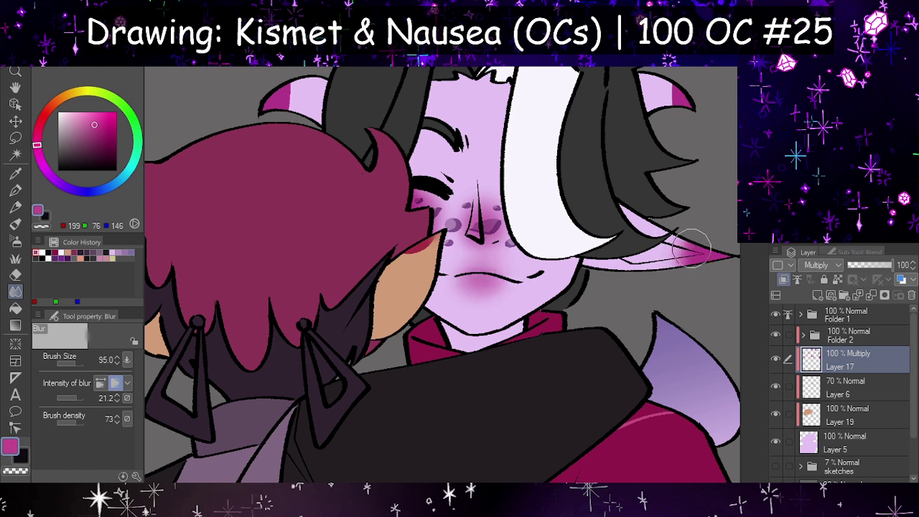
- Erase excess blush between the horned character's nose and mouth with the Hard eraser at size 11, and soften what remains
{"action": "left_click", "coordinate": [15, 274]}
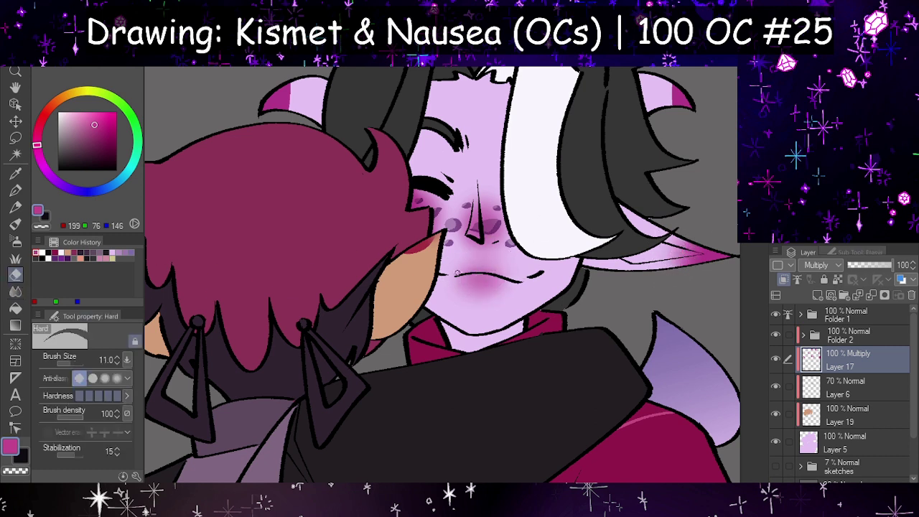
{"action": "mouse_move", "coordinate": [457, 273]}
{"action": "left_mouse_down"}
{"action": "mouse_move", "coordinate": [511, 276]}
{"action": "mouse_move", "coordinate": [498, 261]}
{"action": "left_mouse_up"}
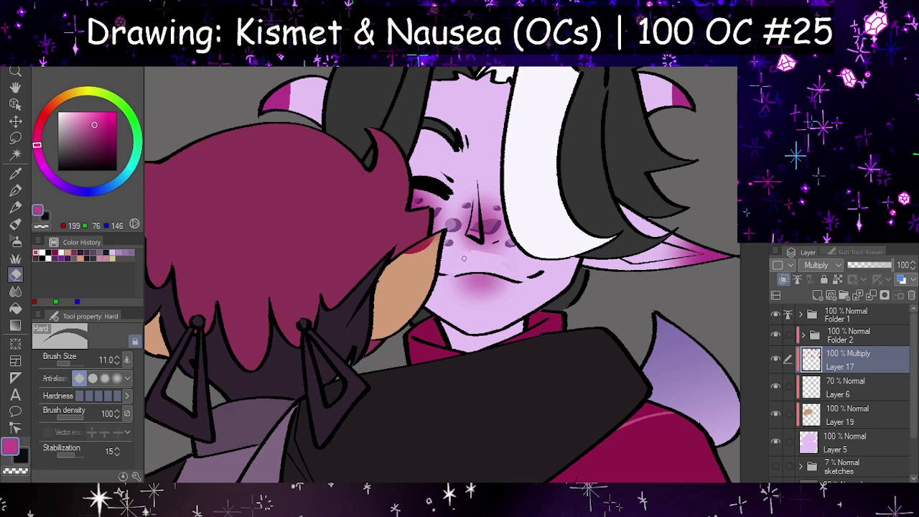
{"action": "left_click", "coordinate": [15, 290]}
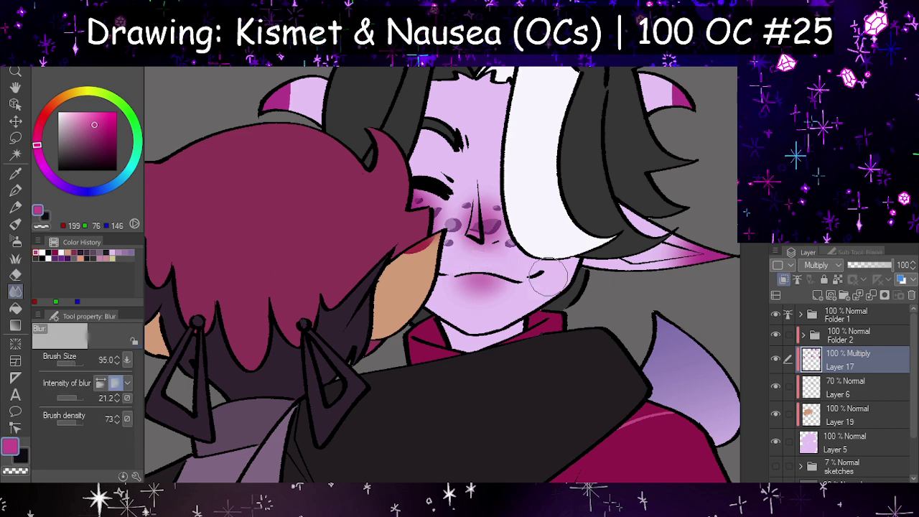
- Blur the pink tips of the horned character's four horns into smooth gradients
{"action": "scroll", "coordinate": [509, 378], "scroll_direction": "down", "scroll_amount": 2}
{"action": "scroll", "coordinate": [519, 287], "scroll_direction": "up", "scroll_amount": 1}
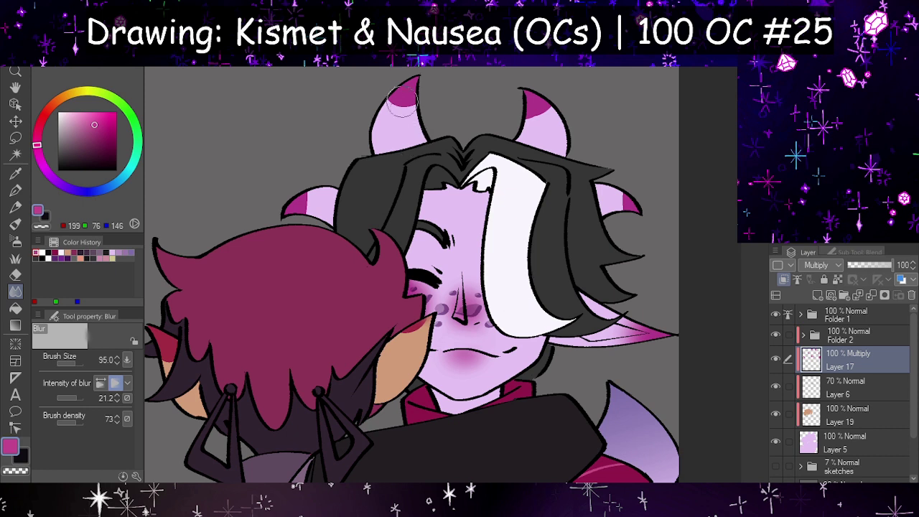
{"action": "left_click_drag", "start_coordinate": [402, 103], "coordinate": [406, 107]}
{"action": "left_click_drag", "start_coordinate": [309, 215], "coordinate": [323, 201]}
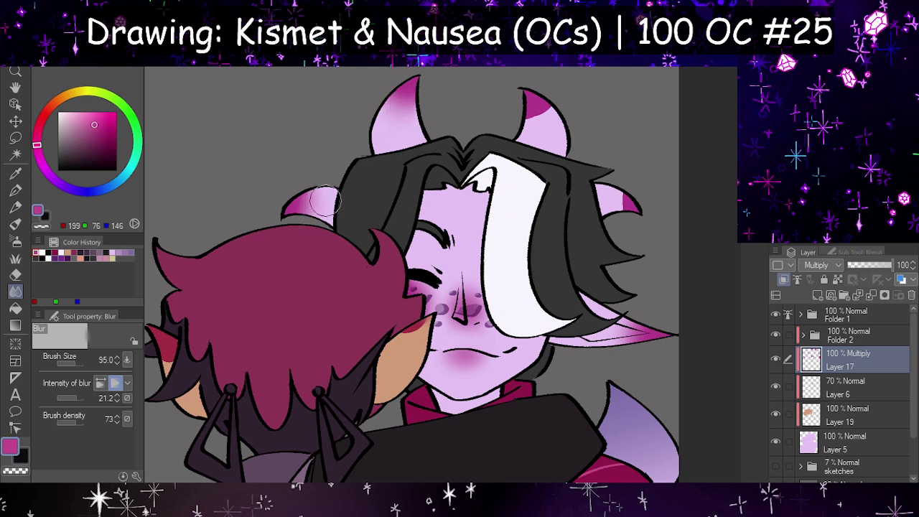
{"action": "mouse_move", "coordinate": [553, 129]}
{"action": "left_mouse_down"}
{"action": "mouse_move", "coordinate": [522, 118]}
{"action": "mouse_move", "coordinate": [521, 134]}
{"action": "mouse_move", "coordinate": [559, 110]}
{"action": "mouse_move", "coordinate": [536, 113]}
{"action": "mouse_move", "coordinate": [546, 151]}
{"action": "left_mouse_up"}
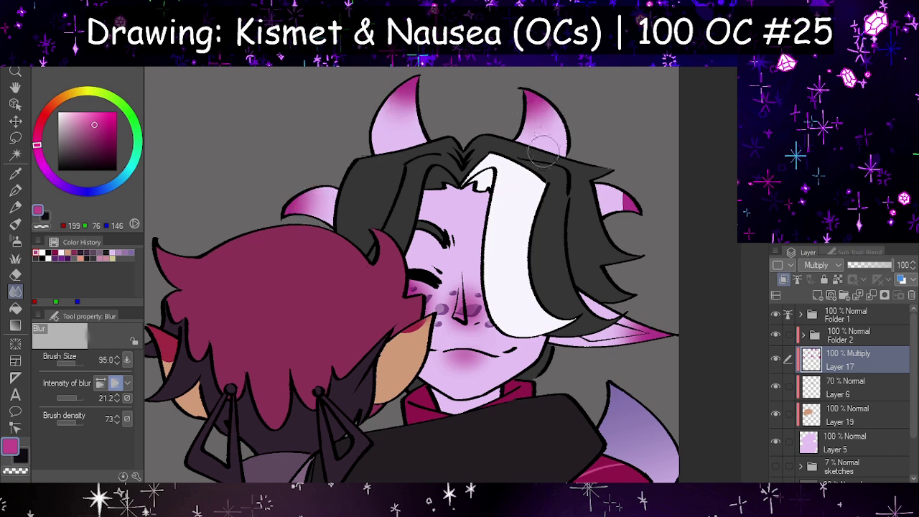
{"action": "mouse_move", "coordinate": [607, 228]}
{"action": "left_mouse_down"}
{"action": "mouse_move", "coordinate": [623, 191]}
{"action": "mouse_move", "coordinate": [603, 179]}
{"action": "left_mouse_up"}
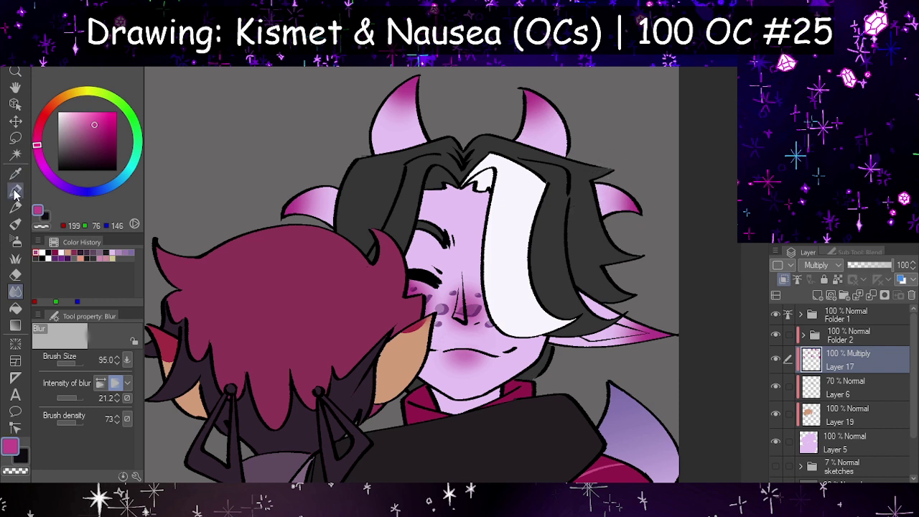
- Add blurred pink blush between the horned character's eyebrow and closed eye, and set Layer 17's opacity to 54%
{"action": "left_click", "coordinate": [15, 190]}
{"action": "mouse_move", "coordinate": [433, 238]}
{"action": "left_mouse_down"}
{"action": "mouse_move", "coordinate": [441, 259]}
{"action": "mouse_move", "coordinate": [431, 251]}
{"action": "left_mouse_up"}
{"action": "left_click", "coordinate": [15, 291]}
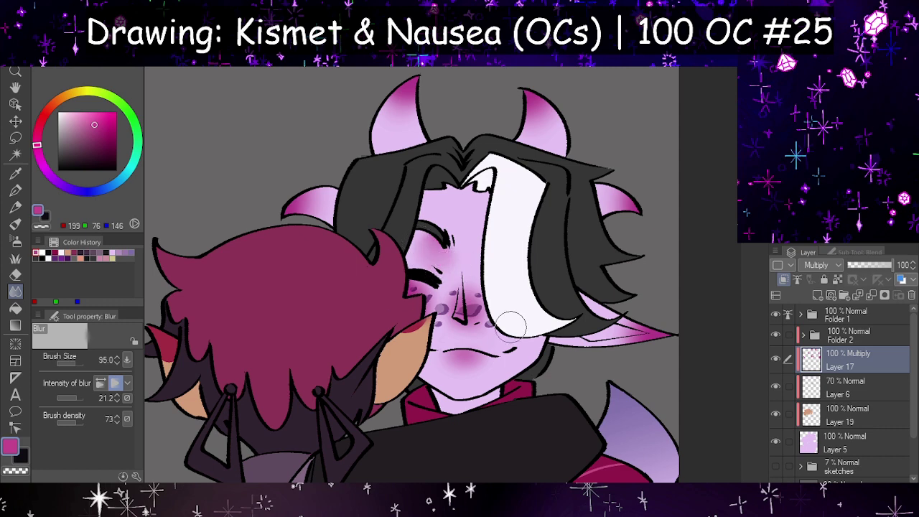
{"action": "left_click", "coordinate": [872, 264]}
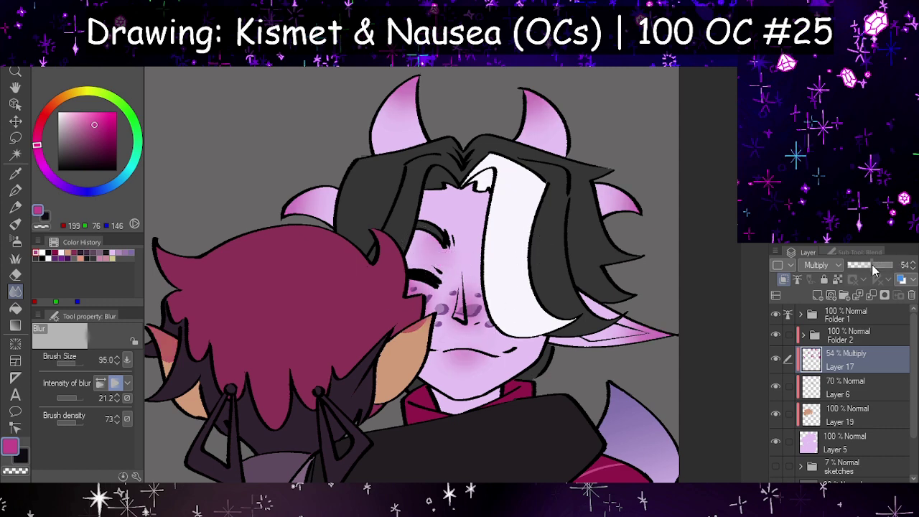
- Add more pink along the edge of the red-haired character's ear with the G-pen at size 10, and blend it with Blur
{"action": "scroll", "coordinate": [490, 243], "scroll_direction": "down", "scroll_amount": 1}
{"action": "scroll", "coordinate": [359, 343], "scroll_direction": "up", "scroll_amount": 1}
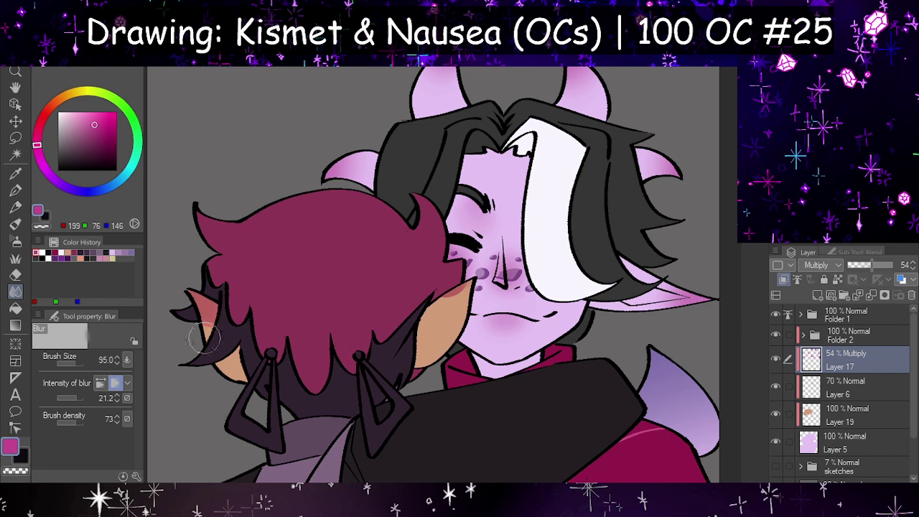
{"action": "left_click", "coordinate": [15, 190]}
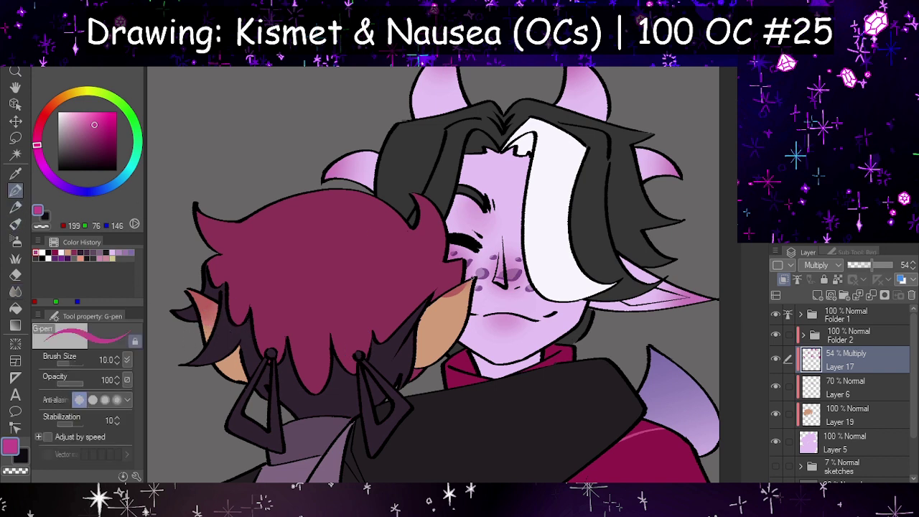
{"action": "left_click_drag", "start_coordinate": [467, 290], "coordinate": [459, 314]}
{"action": "left_click", "coordinate": [16, 290]}
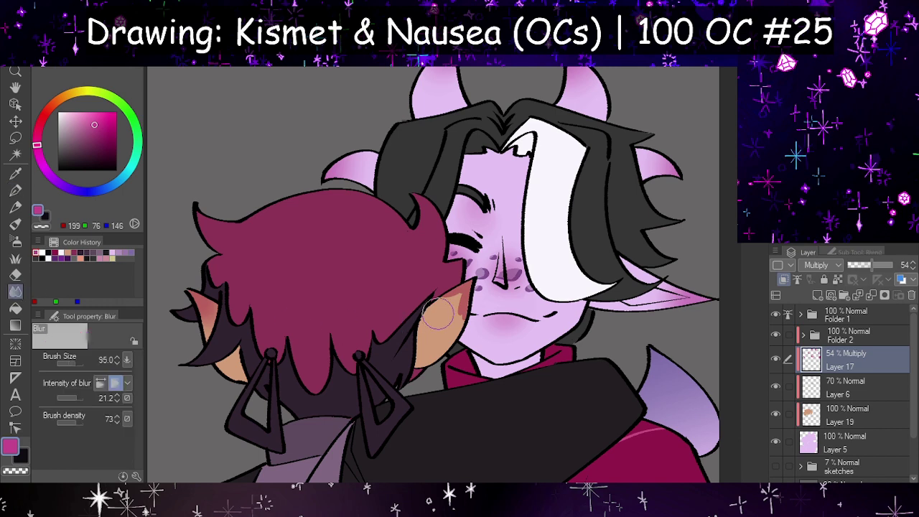
{"action": "scroll", "coordinate": [429, 295], "scroll_direction": "down", "scroll_amount": 5}
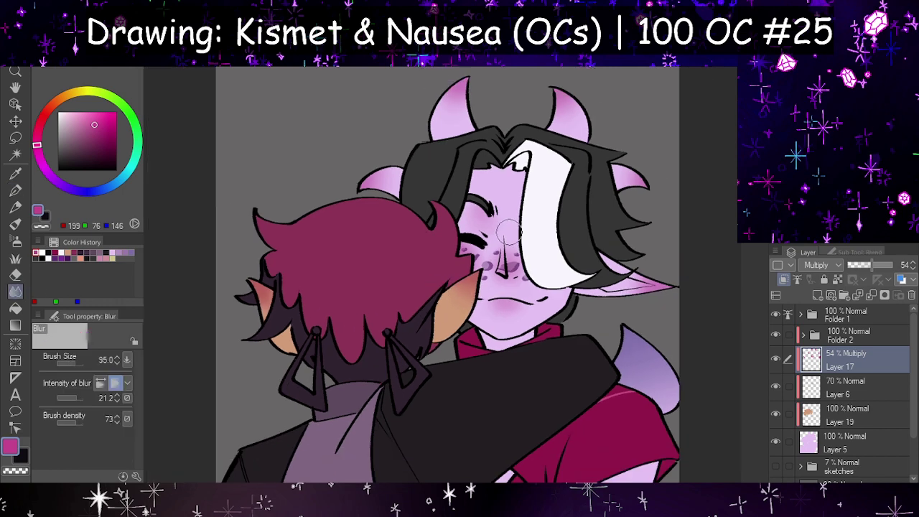
- Add a clipped Normal layer directly above Layer 5
{"action": "scroll", "coordinate": [534, 345], "scroll_direction": "up", "scroll_amount": 2}
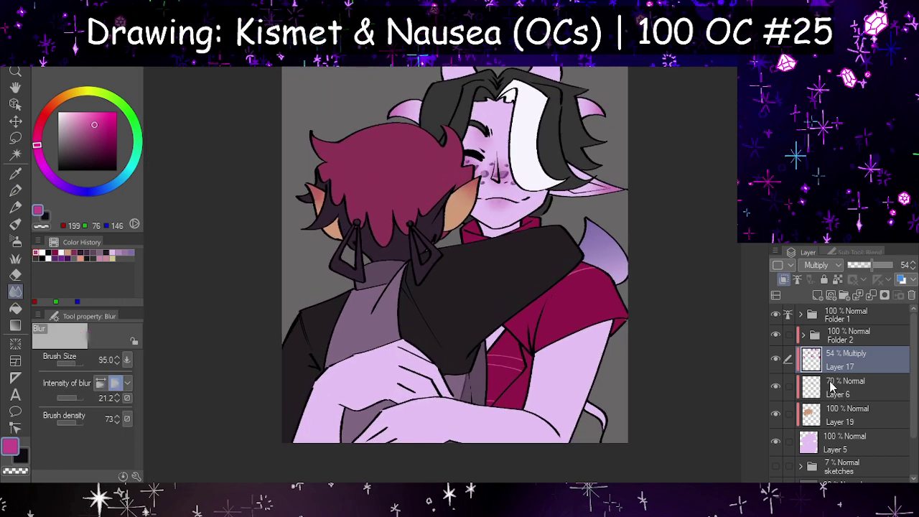
{"action": "scroll", "coordinate": [818, 415], "scroll_direction": "down", "scroll_amount": 1}
{"action": "left_click", "coordinate": [819, 415]}
{"action": "left_click", "coordinate": [817, 295]}
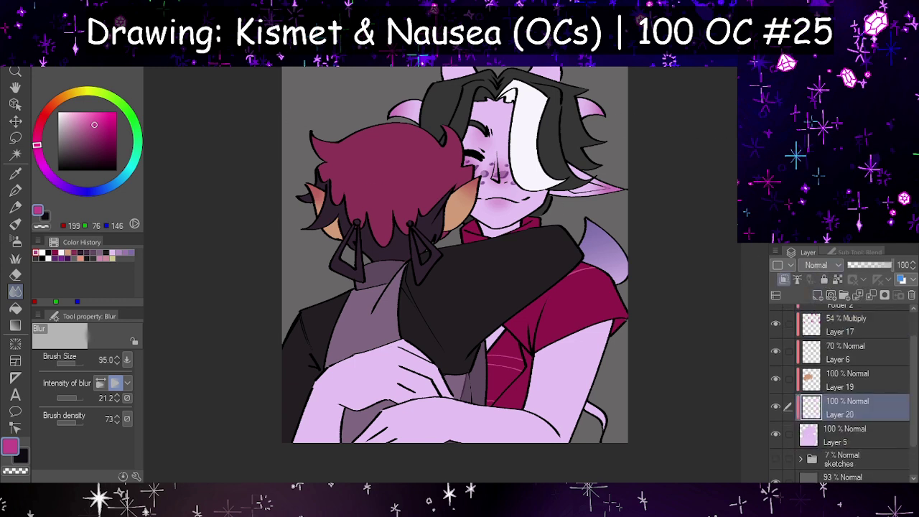
- Paint the fingertips of both embracing hands in the hair's dark grey (RGB 53, 53, 53) with the G-pen at size 34.4
{"action": "left_click", "coordinate": [590, 124], "text": "alt"}
{"action": "left_click", "coordinate": [15, 191]}
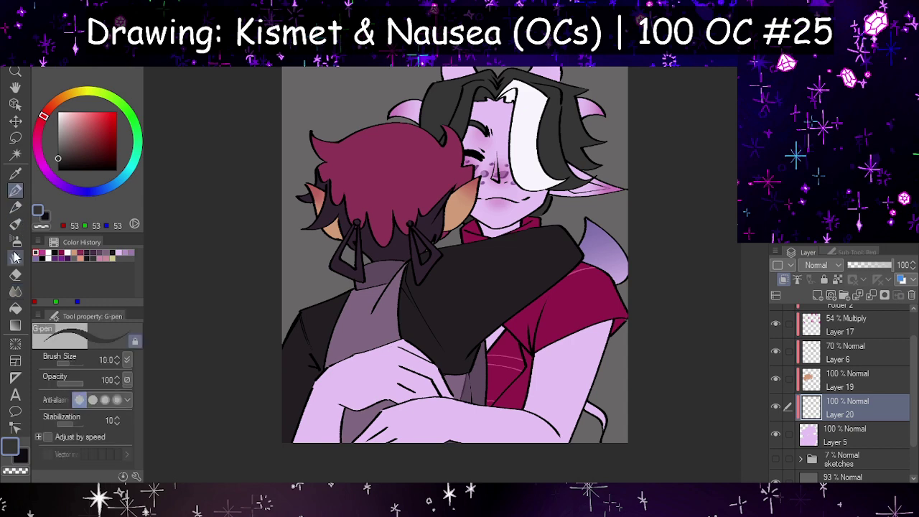
{"action": "left_click", "coordinate": [73, 367]}
{"action": "scroll", "coordinate": [438, 419], "scroll_direction": "up", "scroll_amount": 3}
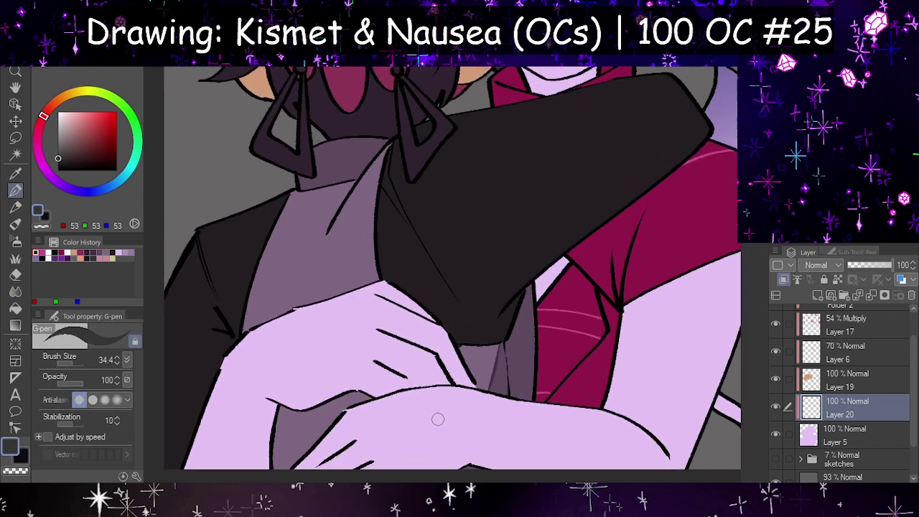
{"action": "scroll", "coordinate": [402, 338], "scroll_direction": "down", "scroll_amount": 2}
{"action": "scroll", "coordinate": [425, 426], "scroll_direction": "up", "scroll_amount": 3}
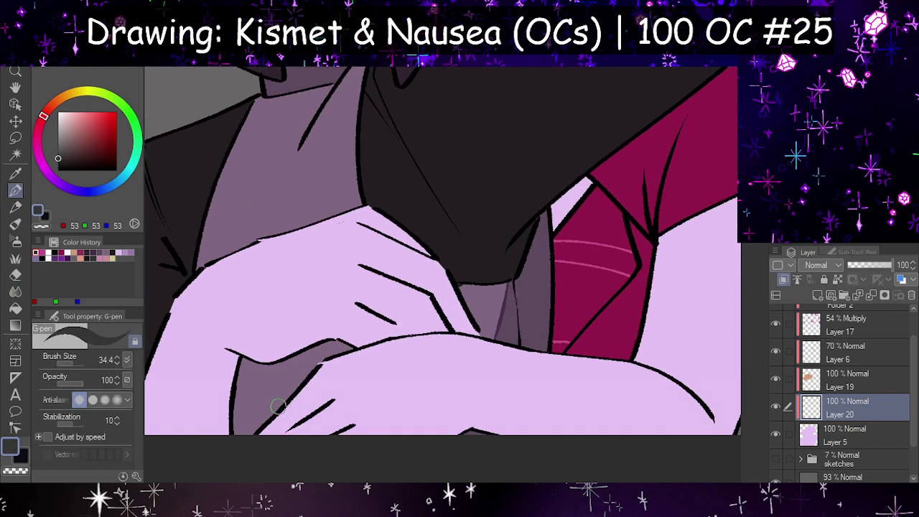
{"action": "mouse_move", "coordinate": [278, 407]}
{"action": "left_mouse_down"}
{"action": "mouse_move", "coordinate": [306, 439]}
{"action": "mouse_move", "coordinate": [279, 428]}
{"action": "mouse_move", "coordinate": [266, 444]}
{"action": "mouse_move", "coordinate": [286, 422]}
{"action": "left_mouse_up"}
{"action": "mouse_move", "coordinate": [441, 290]}
{"action": "left_mouse_down"}
{"action": "mouse_move", "coordinate": [451, 316]}
{"action": "mouse_move", "coordinate": [436, 329]}
{"action": "mouse_move", "coordinate": [473, 322]}
{"action": "left_mouse_up"}
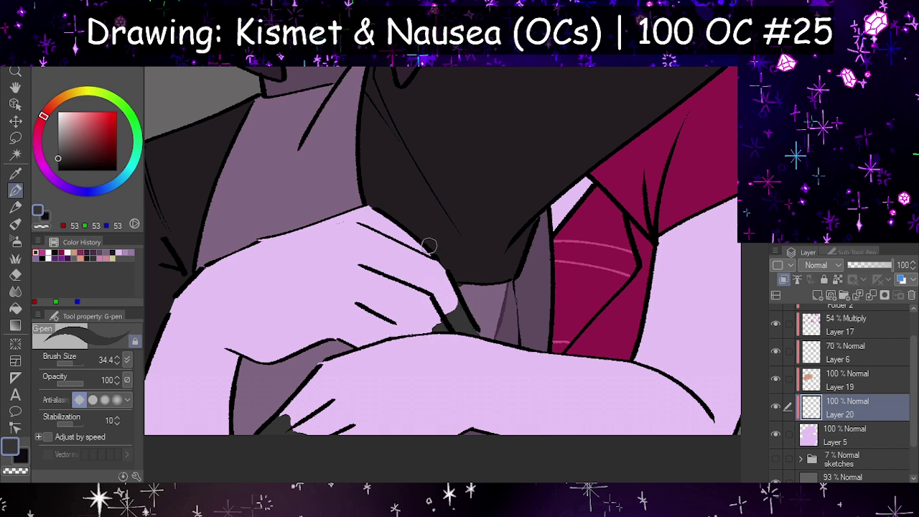
{"action": "mouse_move", "coordinate": [418, 242]}
{"action": "left_mouse_down"}
{"action": "mouse_move", "coordinate": [441, 274]}
{"action": "mouse_move", "coordinate": [409, 325]}
{"action": "mouse_move", "coordinate": [390, 336]}
{"action": "mouse_move", "coordinate": [448, 327]}
{"action": "mouse_move", "coordinate": [419, 330]}
{"action": "mouse_move", "coordinate": [450, 271]}
{"action": "mouse_move", "coordinate": [440, 268]}
{"action": "mouse_move", "coordinate": [441, 298]}
{"action": "mouse_move", "coordinate": [455, 295]}
{"action": "mouse_move", "coordinate": [441, 291]}
{"action": "mouse_move", "coordinate": [428, 313]}
{"action": "mouse_move", "coordinate": [428, 293]}
{"action": "mouse_move", "coordinate": [402, 334]}
{"action": "left_mouse_up"}
{"action": "left_click_drag", "start_coordinate": [281, 405], "coordinate": [285, 425]}
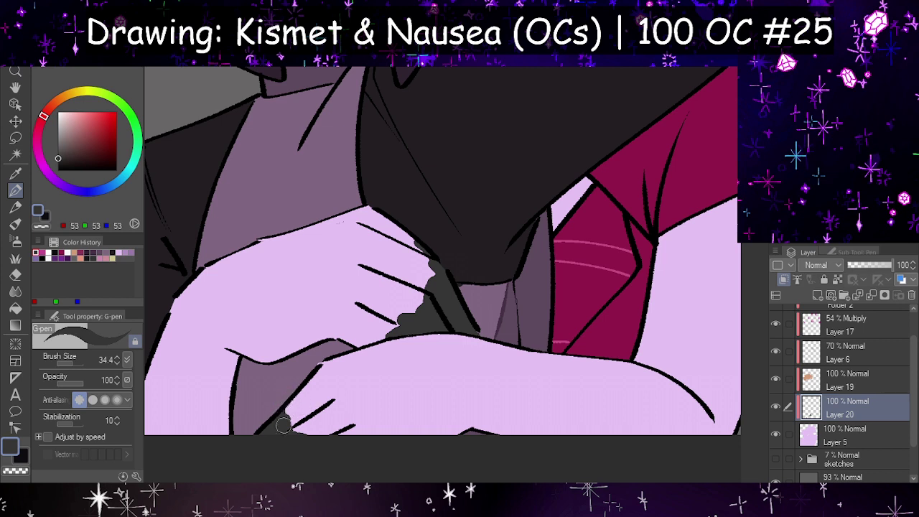
- Blur the edges of the dark grey fingertips on both hands at brush size 95 and intensity 21.2
{"action": "left_click", "coordinate": [16, 291]}
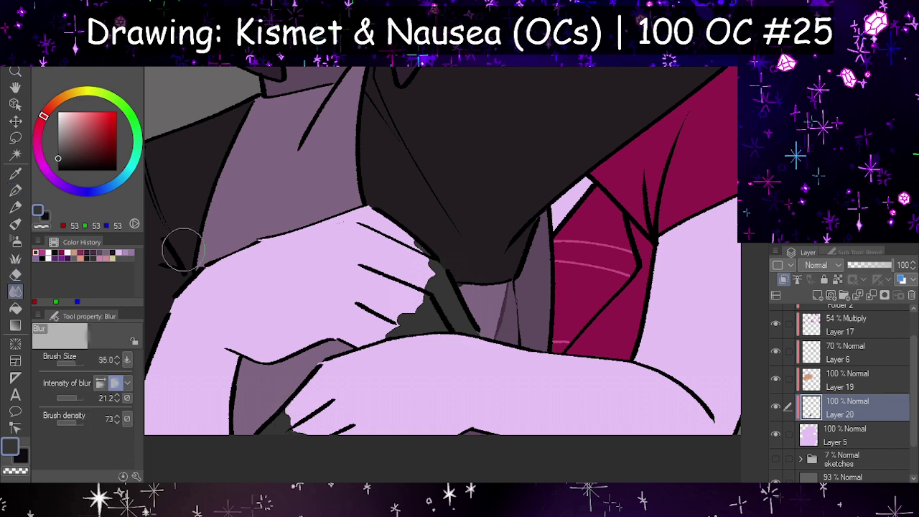
{"action": "mouse_move", "coordinate": [435, 219]}
{"action": "left_mouse_down"}
{"action": "mouse_move", "coordinate": [408, 199]}
{"action": "mouse_move", "coordinate": [413, 244]}
{"action": "left_mouse_up"}
{"action": "mouse_move", "coordinate": [287, 409]}
{"action": "left_mouse_down"}
{"action": "mouse_move", "coordinate": [310, 436]}
{"action": "mouse_move", "coordinate": [316, 422]}
{"action": "left_mouse_up"}
{"action": "scroll", "coordinate": [454, 405], "scroll_direction": "down", "scroll_amount": 1}
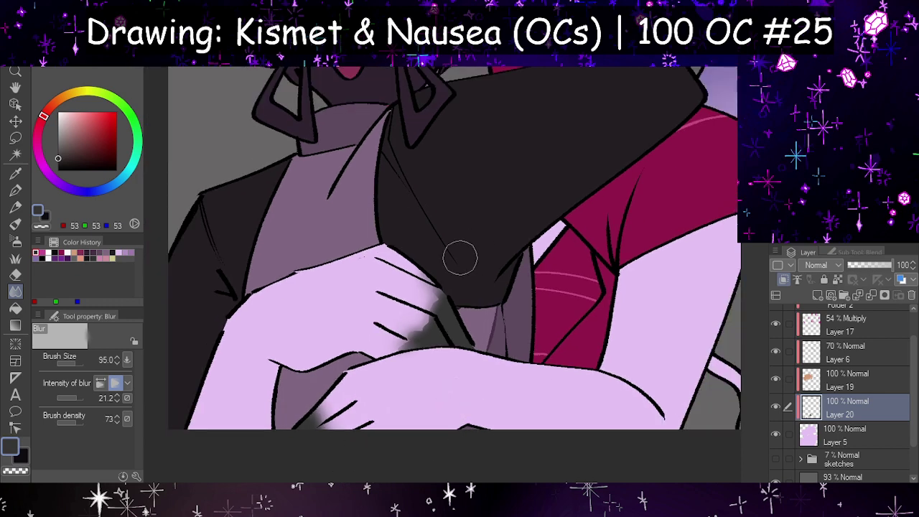
- Refine the grey fingertip gradients with Blur at intensity 6.9, checking them in a mirrored view, and set Layer 20's opacity to 82%
{"action": "left_click", "coordinate": [74, 397]}
{"action": "mouse_move", "coordinate": [424, 284]}
{"action": "left_mouse_down"}
{"action": "mouse_move", "coordinate": [421, 326]}
{"action": "mouse_move", "coordinate": [444, 301]}
{"action": "mouse_move", "coordinate": [423, 327]}
{"action": "left_mouse_up"}
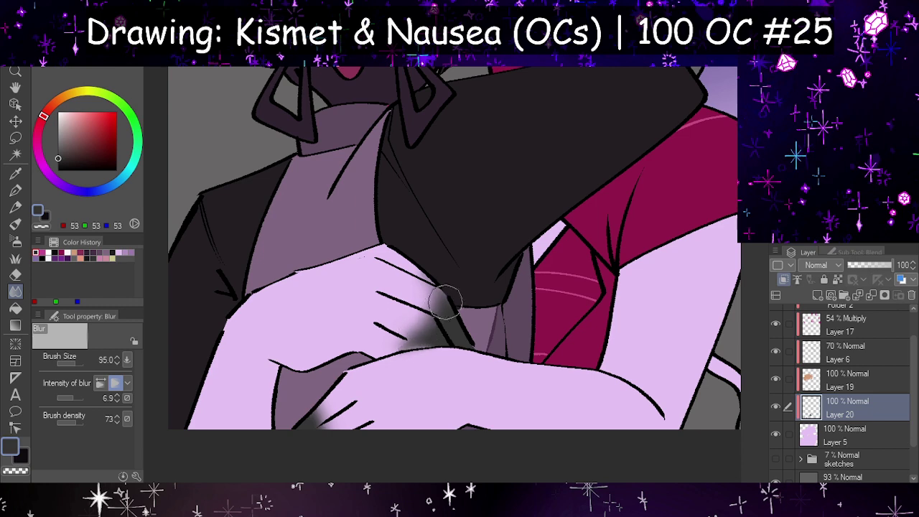
{"action": "key", "text": "h"}
{"action": "key", "text": "ctrl+z"}
{"action": "mouse_move", "coordinate": [545, 385]}
{"action": "left_mouse_down"}
{"action": "mouse_move", "coordinate": [525, 361]}
{"action": "mouse_move", "coordinate": [446, 312]}
{"action": "mouse_move", "coordinate": [515, 332]}
{"action": "left_mouse_up"}
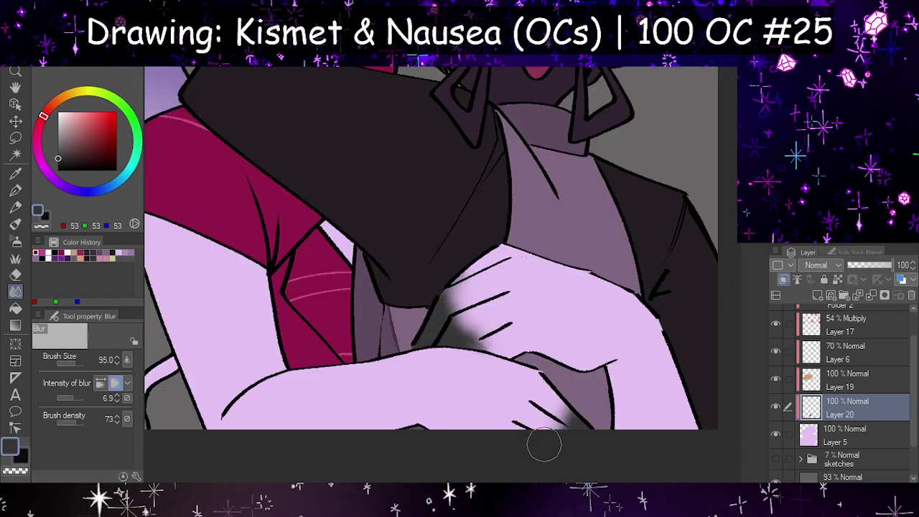
{"action": "key", "text": "h"}
{"action": "key", "text": "ctrl+0"}
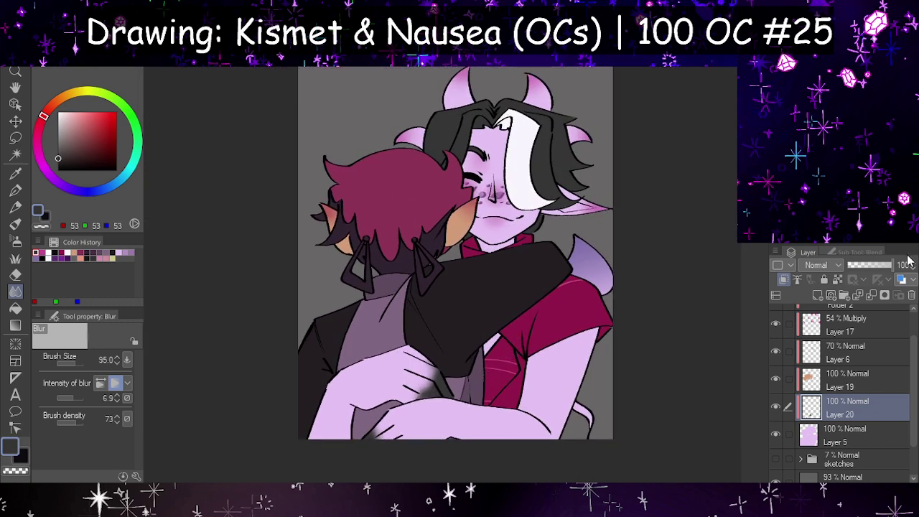
{"action": "left_click", "coordinate": [887, 267]}
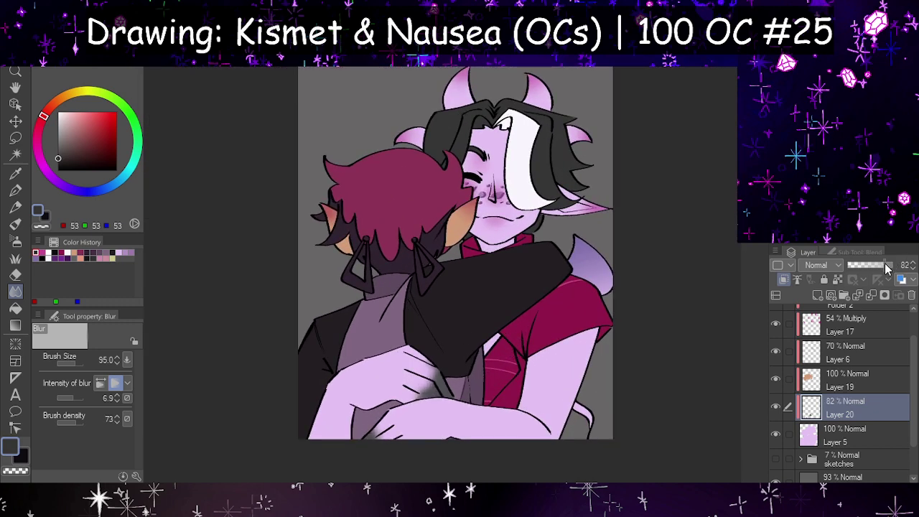
- Paint pink (RGB 199, 76, 146) over the fingers of both hands on Layer 17 with the G-pen at size 57.2
{"action": "scroll", "coordinate": [851, 356], "scroll_direction": "up", "scroll_amount": 1}
{"action": "left_click", "coordinate": [846, 350]}
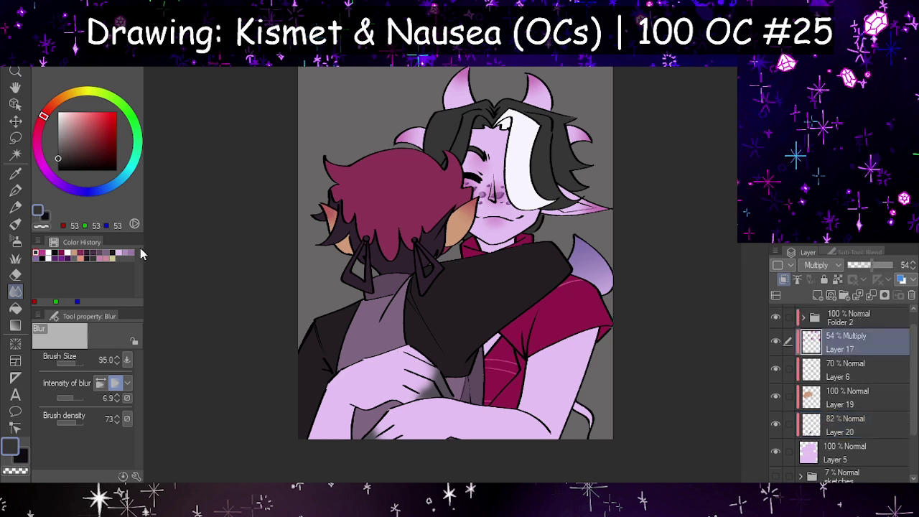
{"action": "left_click", "coordinate": [36, 253]}
{"action": "left_click", "coordinate": [15, 190]}
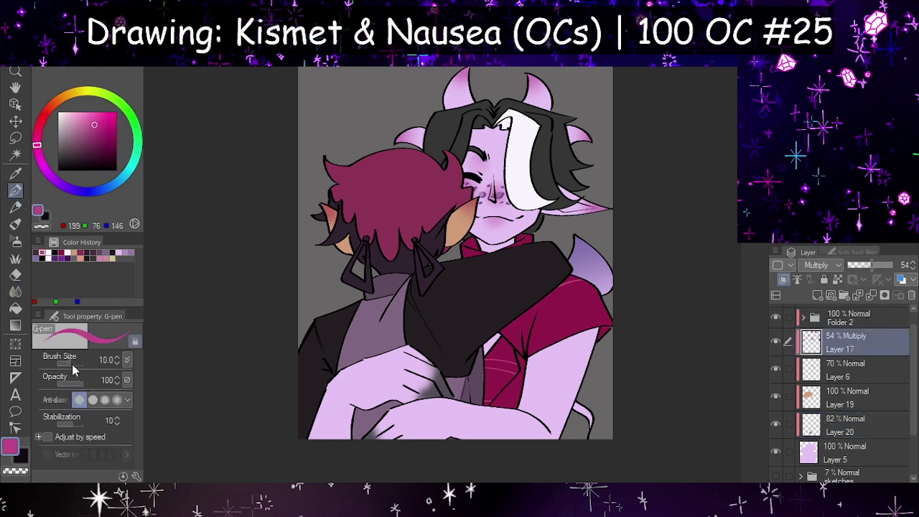
{"action": "left_click", "coordinate": [72, 365]}
{"action": "left_click_drag", "start_coordinate": [365, 430], "coordinate": [396, 435]}
{"action": "mouse_move", "coordinate": [437, 365]}
{"action": "left_mouse_down"}
{"action": "mouse_move", "coordinate": [411, 393]}
{"action": "mouse_move", "coordinate": [436, 380]}
{"action": "mouse_move", "coordinate": [430, 391]}
{"action": "mouse_move", "coordinate": [422, 383]}
{"action": "left_mouse_up"}
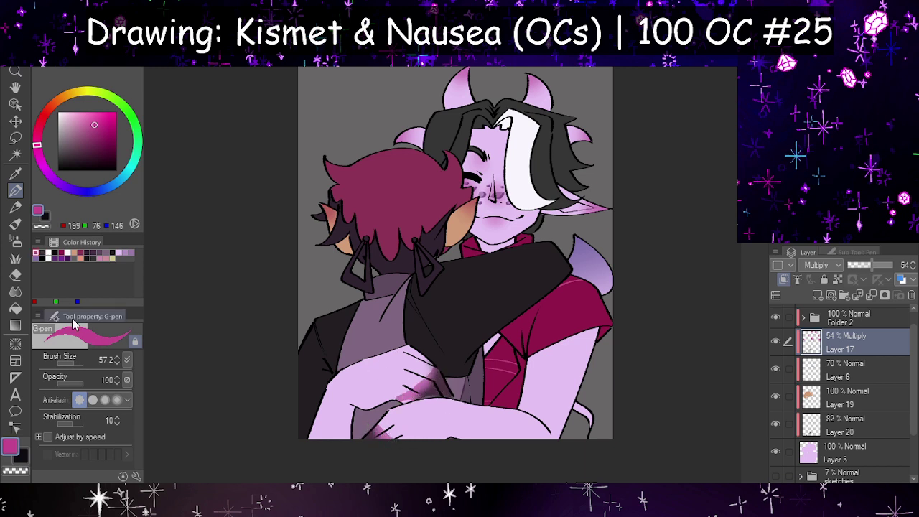
- Blur the pink on both hands' fingers at brush size 95 and intensity 26.5
{"action": "left_click", "coordinate": [15, 274]}
{"action": "left_click", "coordinate": [15, 290]}
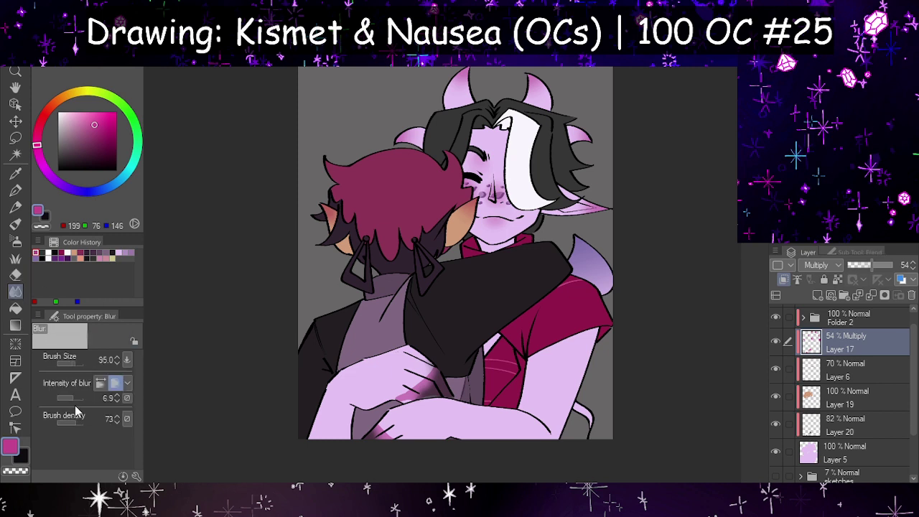
{"action": "mouse_move", "coordinate": [411, 378]}
{"action": "left_mouse_down"}
{"action": "mouse_move", "coordinate": [410, 389]}
{"action": "mouse_move", "coordinate": [437, 371]}
{"action": "mouse_move", "coordinate": [417, 390]}
{"action": "mouse_move", "coordinate": [438, 386]}
{"action": "left_mouse_up"}
{"action": "left_click_drag", "start_coordinate": [379, 434], "coordinate": [400, 444]}
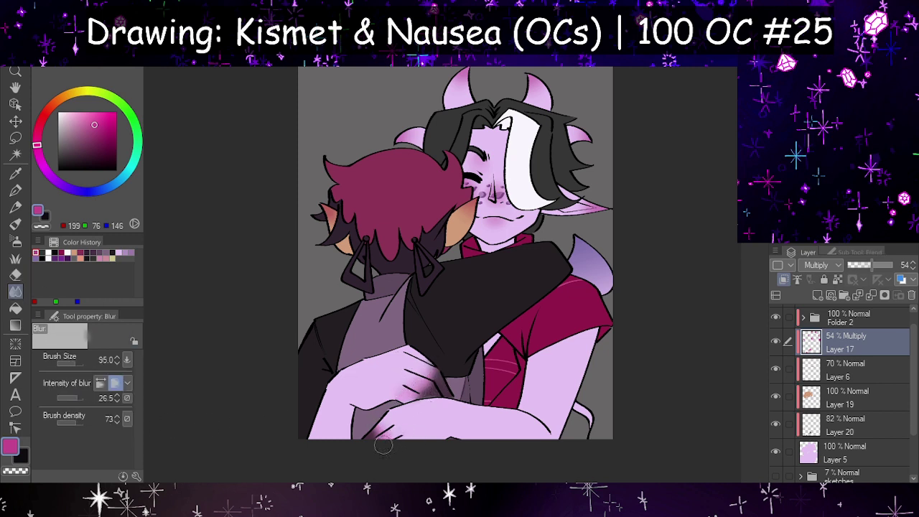
- Blur the pink near the dark fingertips of the upper hand at brush size 95 and intensity 26.5
{"action": "left_click_drag", "start_coordinate": [414, 390], "coordinate": [443, 356]}
{"action": "scroll", "coordinate": [443, 356], "scroll_direction": "down", "scroll_amount": 3}
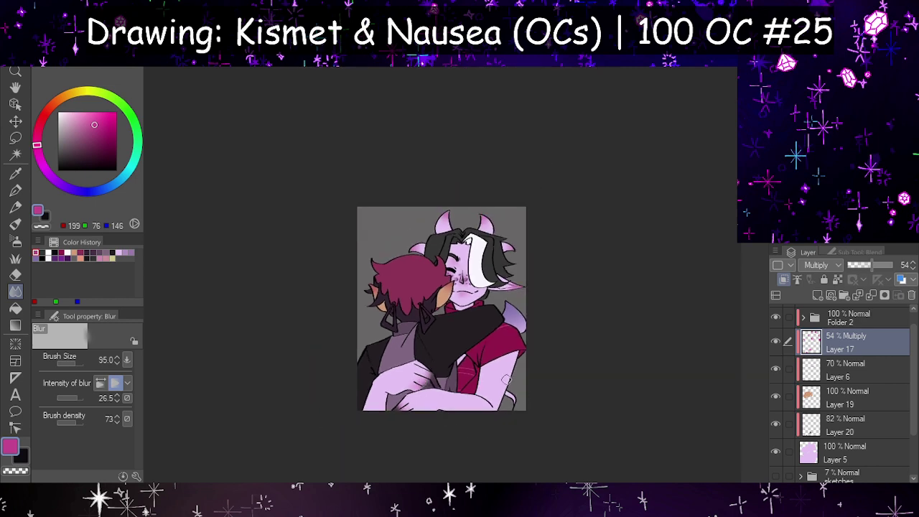
{"action": "scroll", "coordinate": [471, 372], "scroll_direction": "up", "scroll_amount": 3}
{"action": "scroll", "coordinate": [844, 417], "scroll_direction": "down", "scroll_amount": 2}
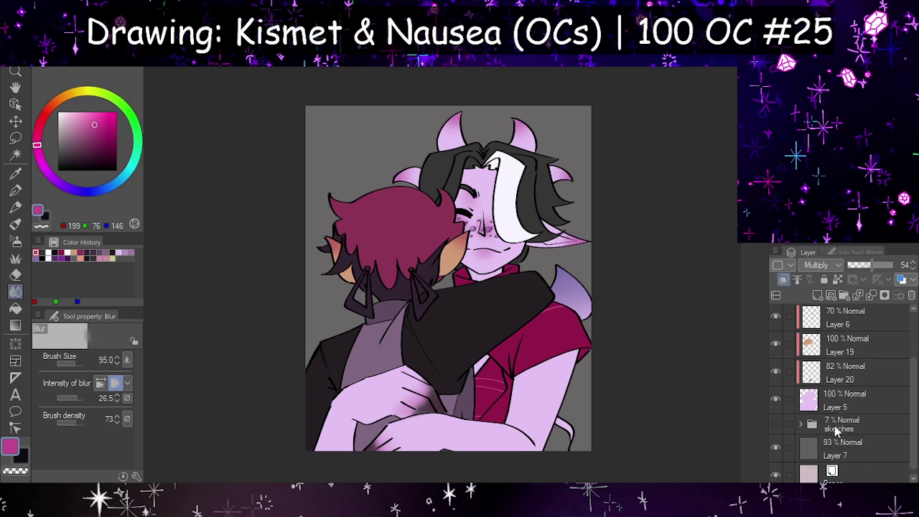
- Raise the opacity of the grey fingertip layer, Layer 20, to 100%
{"action": "scroll", "coordinate": [583, 377], "scroll_direction": "down", "scroll_amount": 1}
{"action": "scroll", "coordinate": [540, 394], "scroll_direction": "up", "scroll_amount": 1}
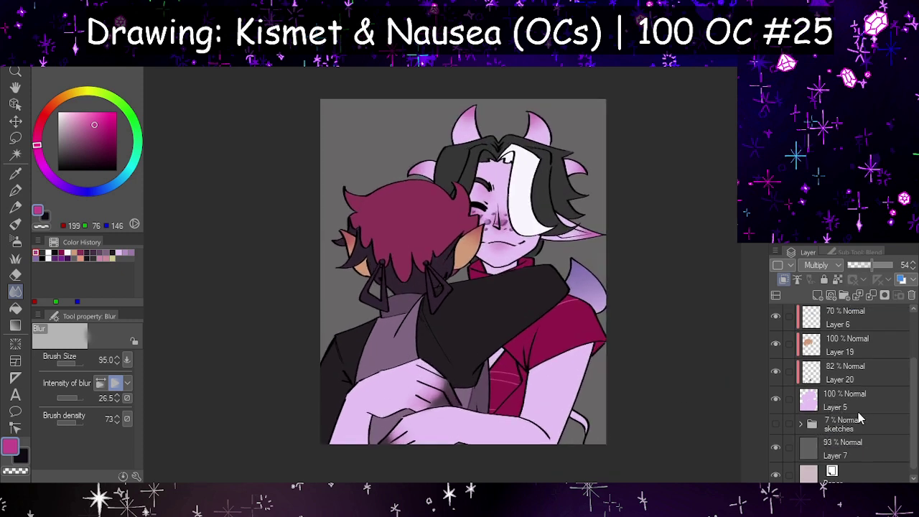
{"action": "left_click", "coordinate": [850, 370]}
{"action": "left_click_drag", "start_coordinate": [871, 262], "coordinate": [898, 264]}
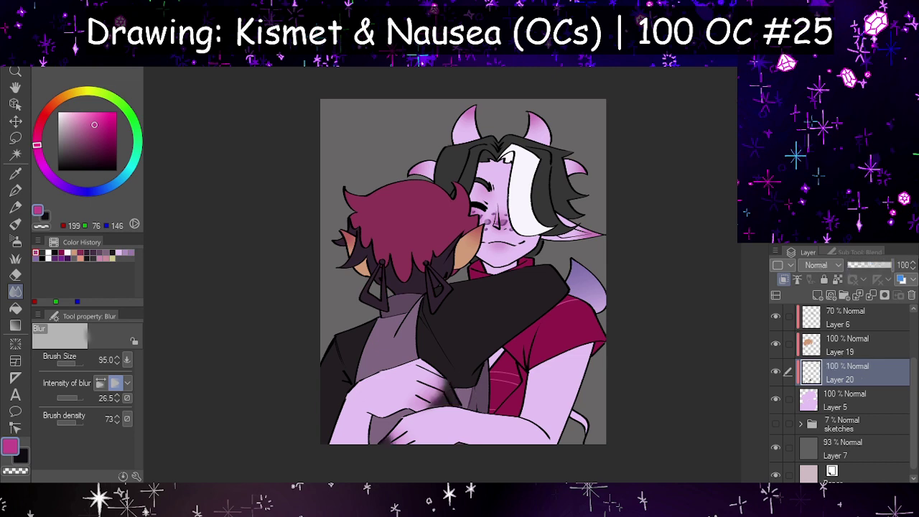
- Paint pink on Layer 17 along the lower edge of the upper hand's dark fingertips with the G-pen at size 10
{"action": "scroll", "coordinate": [437, 426], "scroll_direction": "up", "scroll_amount": 10}
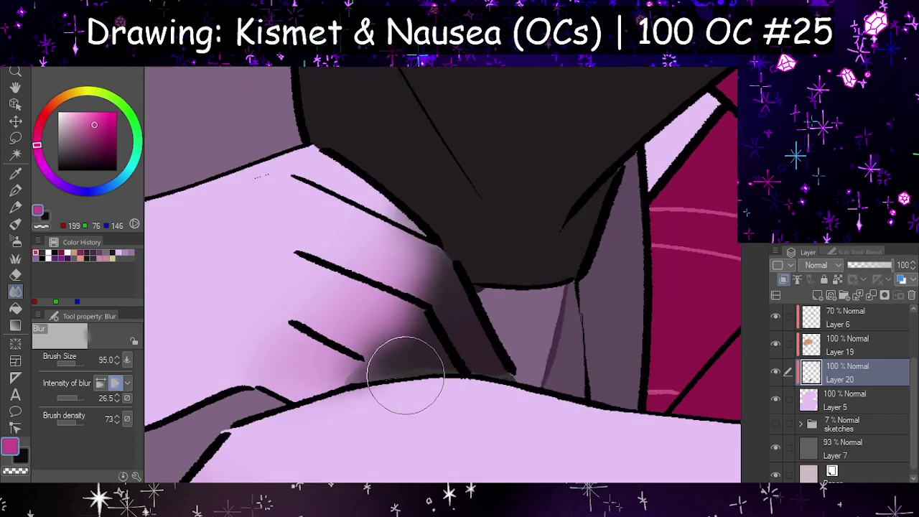
{"action": "scroll", "coordinate": [862, 380], "scroll_direction": "up", "scroll_amount": 2}
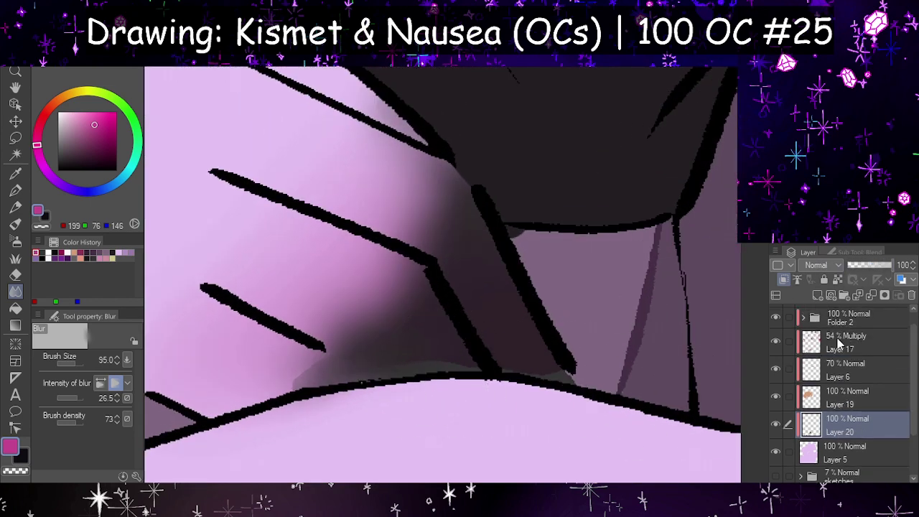
{"action": "left_click", "coordinate": [839, 343]}
{"action": "key", "text": "p"}
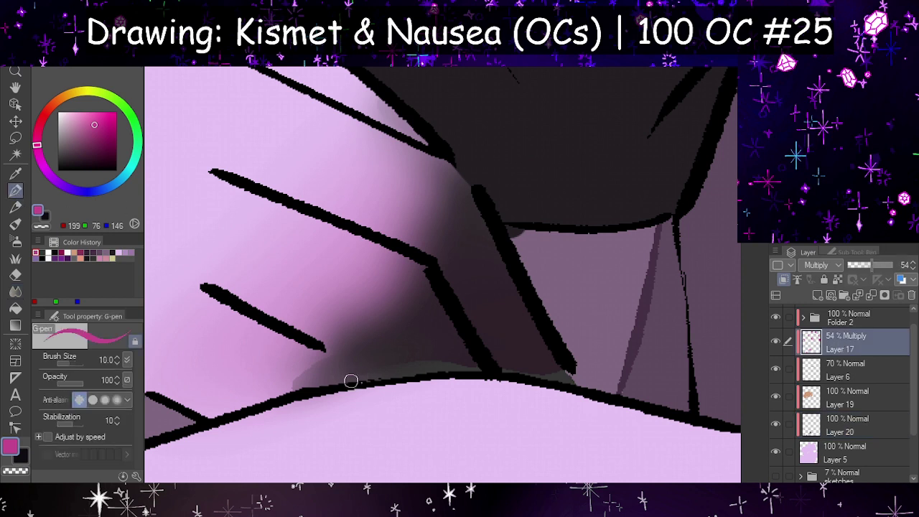
{"action": "mouse_move", "coordinate": [338, 382]}
{"action": "left_mouse_down"}
{"action": "mouse_move", "coordinate": [455, 363]}
{"action": "mouse_move", "coordinate": [364, 378]}
{"action": "mouse_move", "coordinate": [504, 372]}
{"action": "mouse_move", "coordinate": [428, 367]}
{"action": "mouse_move", "coordinate": [583, 380]}
{"action": "mouse_move", "coordinate": [469, 359]}
{"action": "mouse_move", "coordinate": [535, 356]}
{"action": "left_mouse_up"}
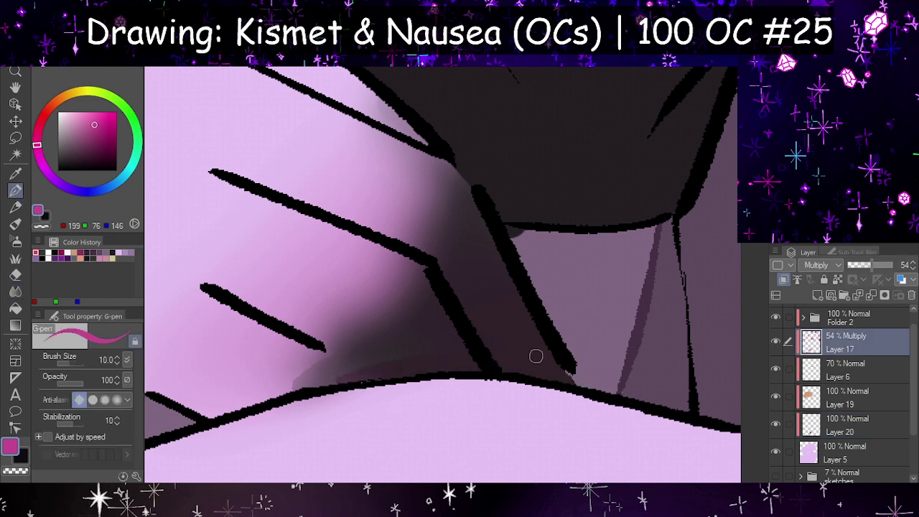
- Blur the pink on the upper hand's fingers on Layer 17 at brush size 57.2 and intensity 6.9
{"action": "left_click", "coordinate": [16, 291]}
{"action": "left_click", "coordinate": [73, 397]}
{"action": "left_click", "coordinate": [72, 365]}
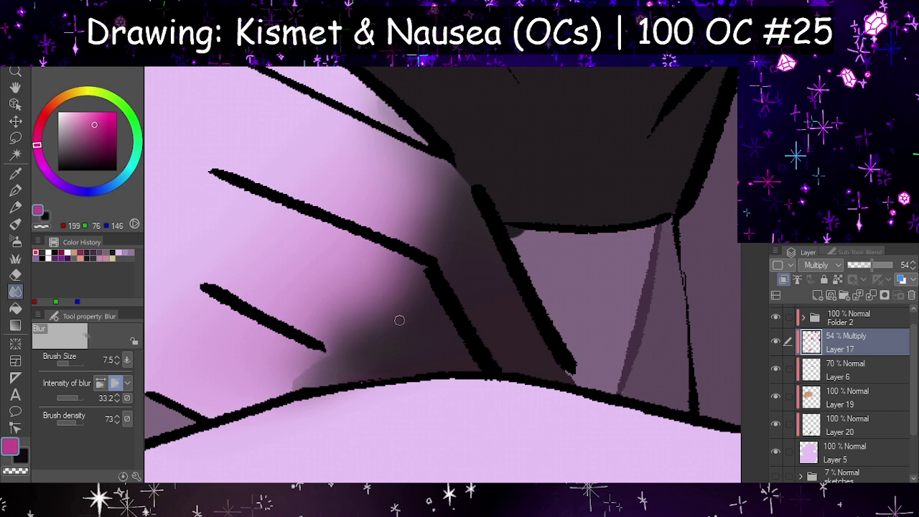
{"action": "left_click", "coordinate": [74, 364]}
{"action": "left_click", "coordinate": [73, 398]}
{"action": "mouse_move", "coordinate": [396, 242]}
{"action": "left_mouse_down"}
{"action": "mouse_move", "coordinate": [456, 197]}
{"action": "mouse_move", "coordinate": [416, 256]}
{"action": "left_mouse_up"}
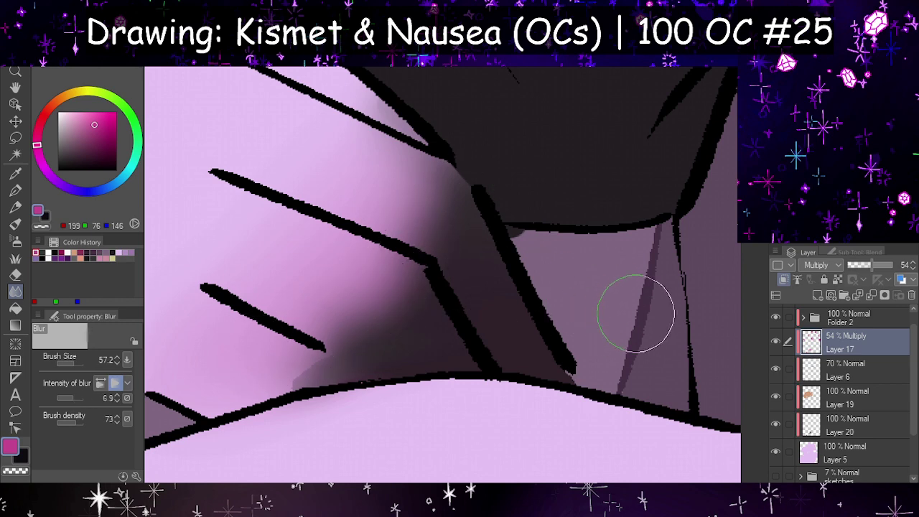
- Set Layer 20's opacity to 61% and check the softened dark fingertips on the whole illustration
{"action": "scroll", "coordinate": [552, 280], "scroll_direction": "down", "scroll_amount": 3}
{"action": "scroll", "coordinate": [470, 412], "scroll_direction": "down", "scroll_amount": 5}
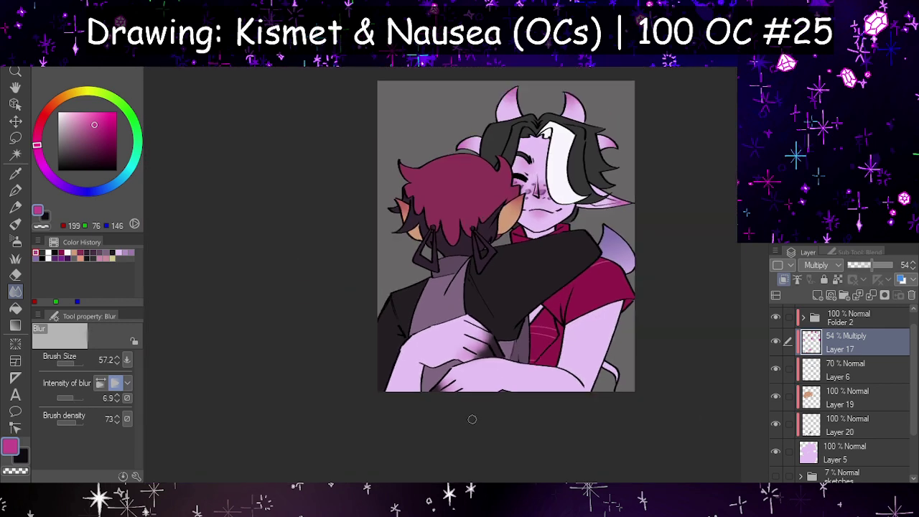
{"action": "scroll", "coordinate": [532, 305], "scroll_direction": "up", "scroll_amount": 1}
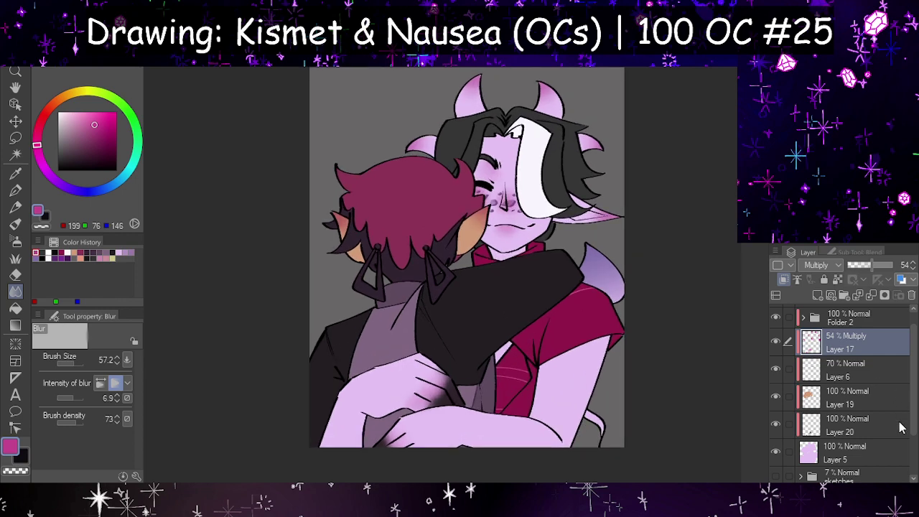
{"action": "scroll", "coordinate": [863, 416], "scroll_direction": "down", "scroll_amount": 2}
{"action": "left_click", "coordinate": [843, 377]}
{"action": "left_click", "coordinate": [878, 263]}
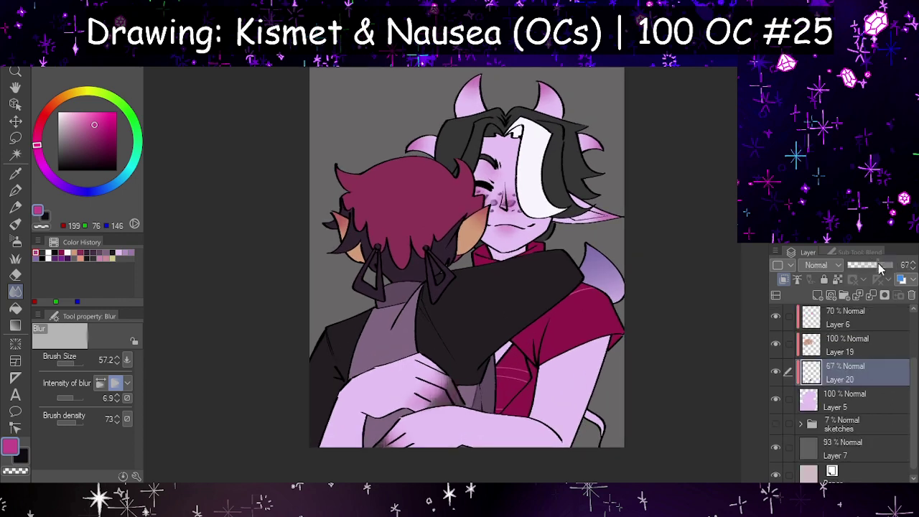
{"action": "left_click_drag", "start_coordinate": [878, 264], "coordinate": [875, 264]}
{"action": "scroll", "coordinate": [409, 474], "scroll_direction": "down", "scroll_amount": 1}
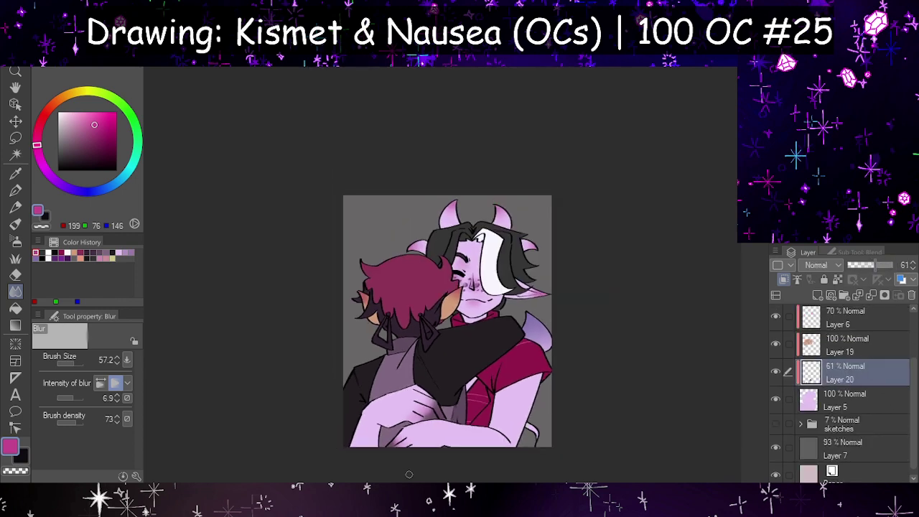
{"action": "scroll", "coordinate": [486, 377], "scroll_direction": "up", "scroll_amount": 2}
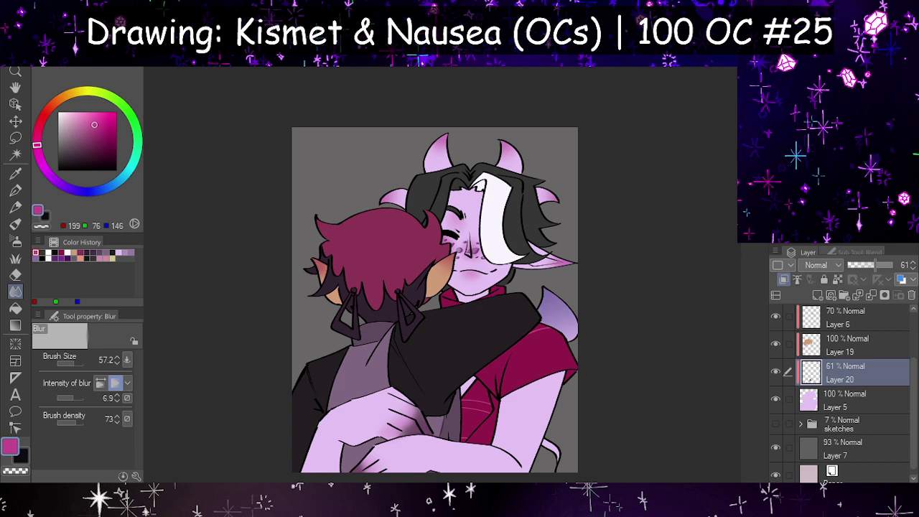
{"action": "scroll", "coordinate": [445, 194], "scroll_direction": "down", "scroll_amount": 2}
{"action": "scroll", "coordinate": [439, 300], "scroll_direction": "up", "scroll_amount": 4}
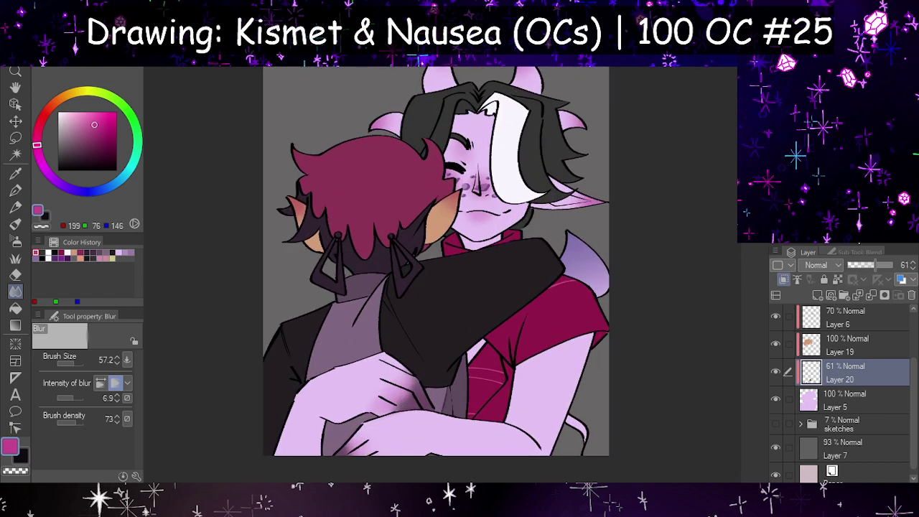
- Create a new layer above Layer 20 and choose a muted purple (RGB 141, 128, 155) for the G-pen
{"action": "scroll", "coordinate": [828, 368], "scroll_direction": "up", "scroll_amount": 1}
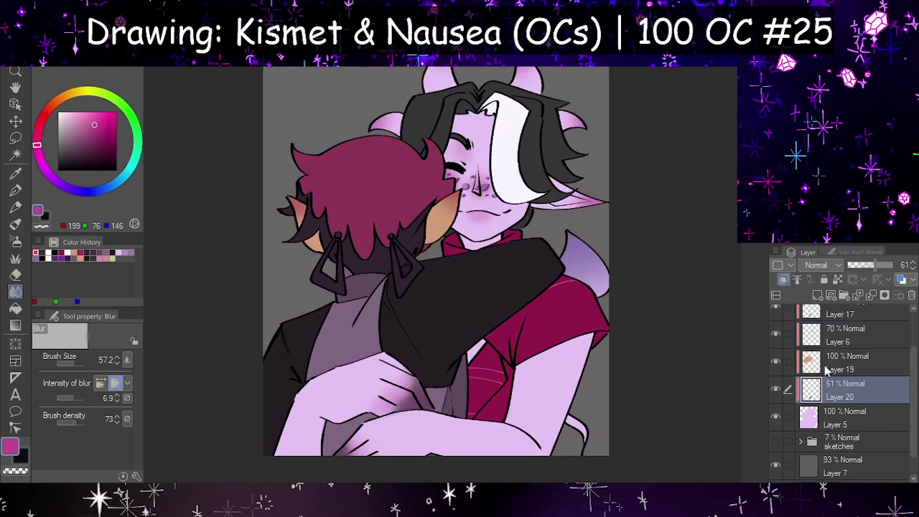
{"action": "key", "text": "ctrl+shift+n"}
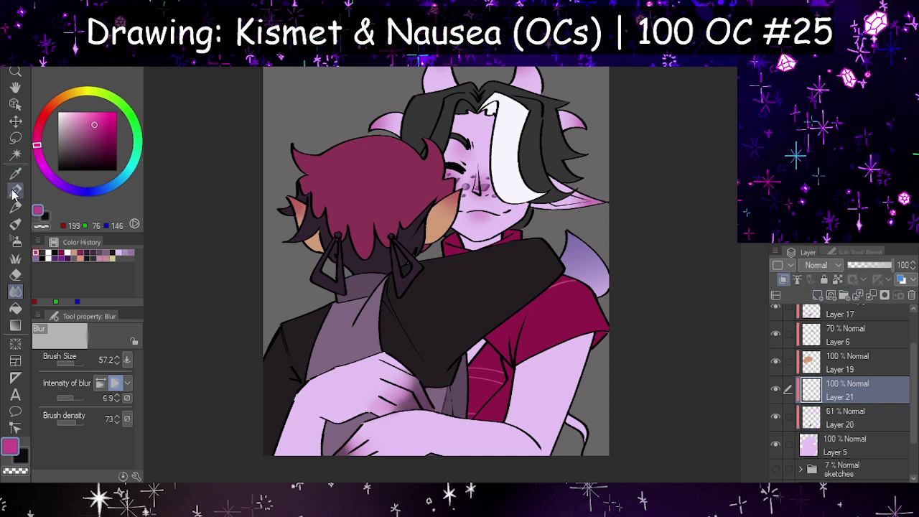
{"action": "left_click", "coordinate": [16, 190]}
{"action": "left_click", "coordinate": [83, 192]}
{"action": "left_click_drag", "start_coordinate": [82, 195], "coordinate": [63, 186]}
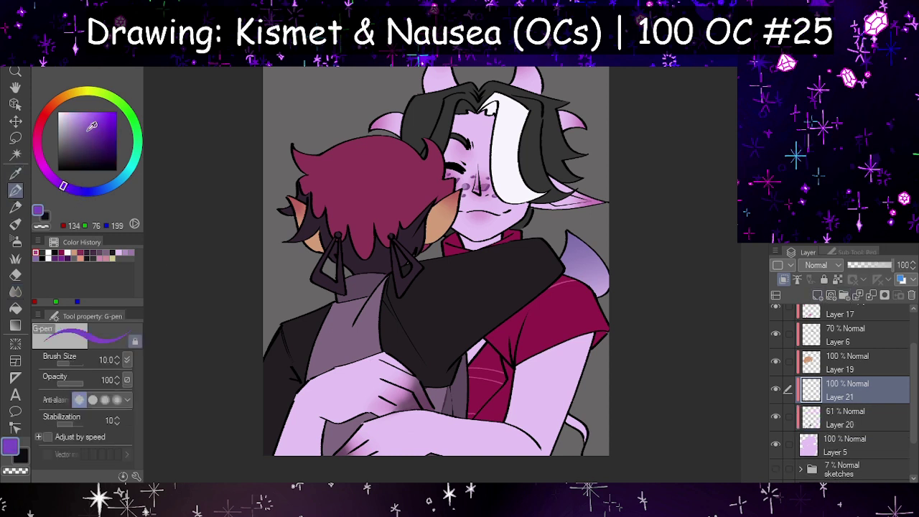
{"action": "mouse_move", "coordinate": [91, 125]}
{"action": "left_mouse_down"}
{"action": "mouse_move", "coordinate": [74, 123]}
{"action": "mouse_move", "coordinate": [69, 135]}
{"action": "left_mouse_up"}
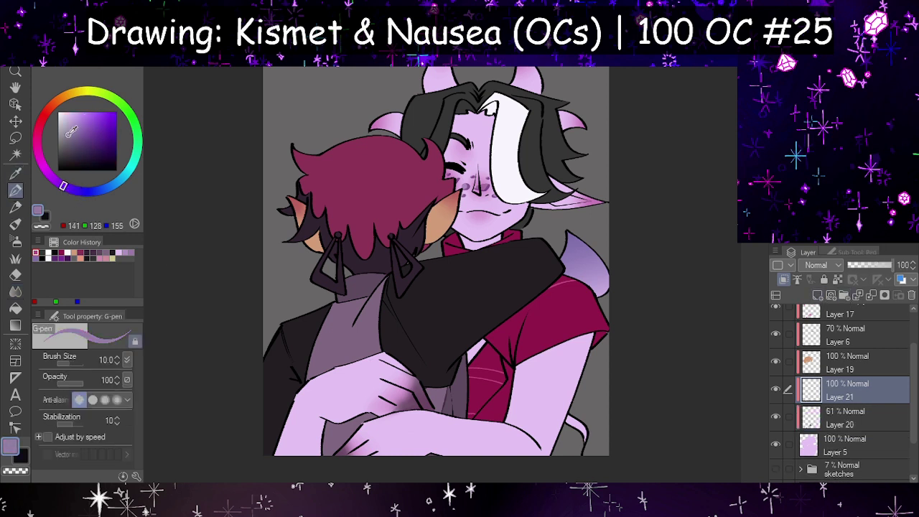
- Move the new layer above Layer 19 and paint purple on the red-haired character's ear tips with the G-pen at size 122.4
{"action": "left_click", "coordinate": [76, 364]}
{"action": "left_click", "coordinate": [301, 204]}
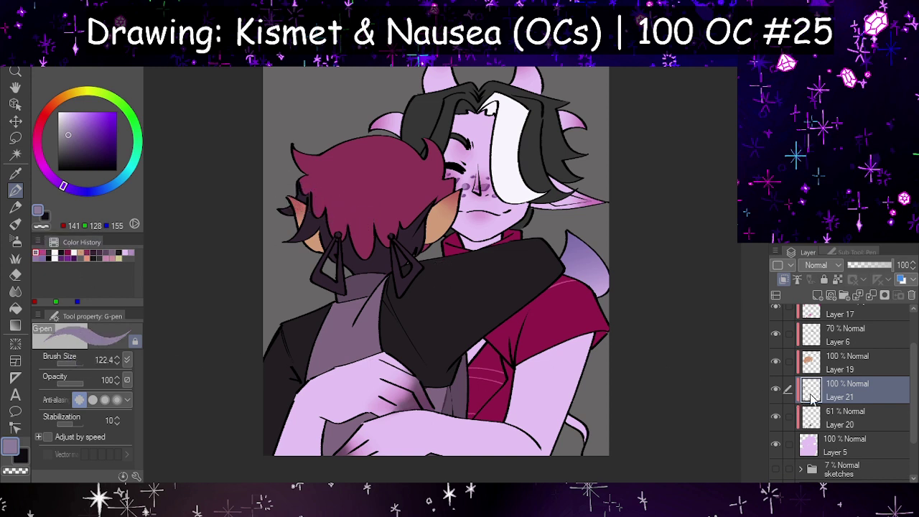
{"action": "left_click_drag", "start_coordinate": [811, 400], "coordinate": [836, 354]}
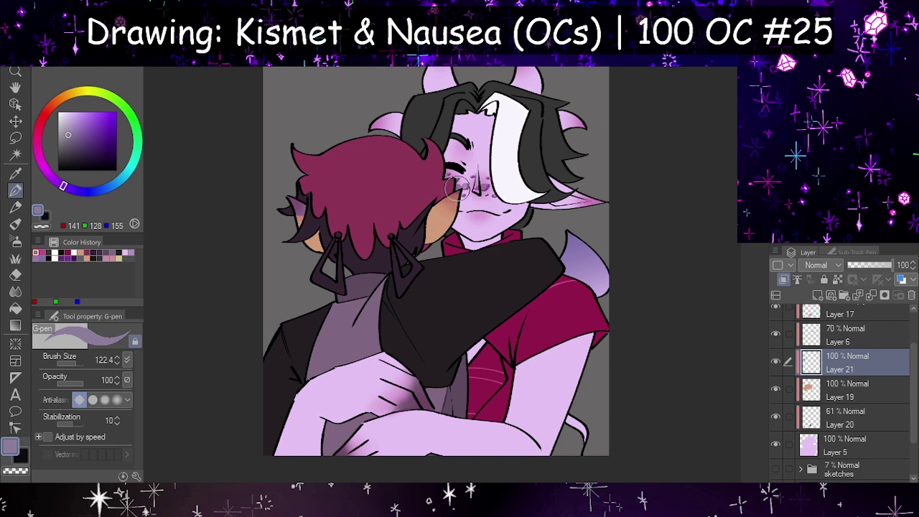
- Blur the purple on the red-haired character's ear tips at brush size 262.3 and intensity 16.9
{"action": "left_click", "coordinate": [15, 292]}
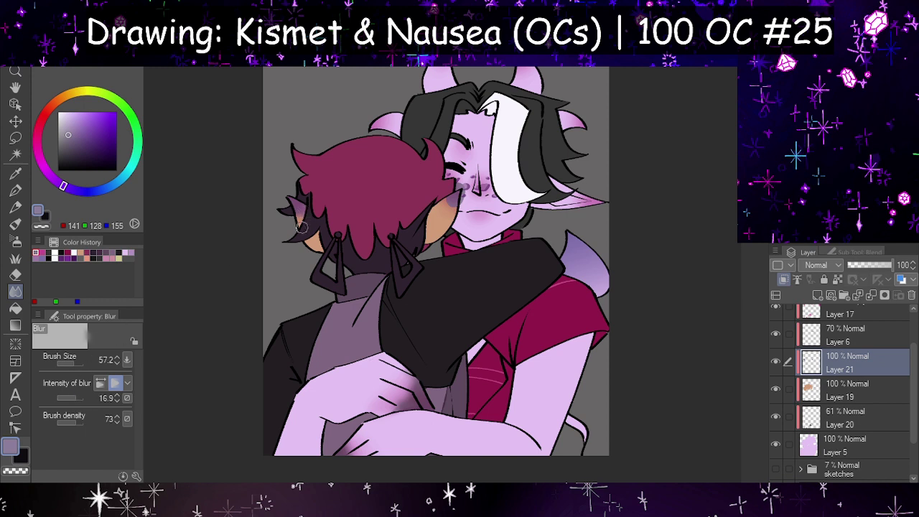
{"action": "left_click", "coordinate": [77, 367]}
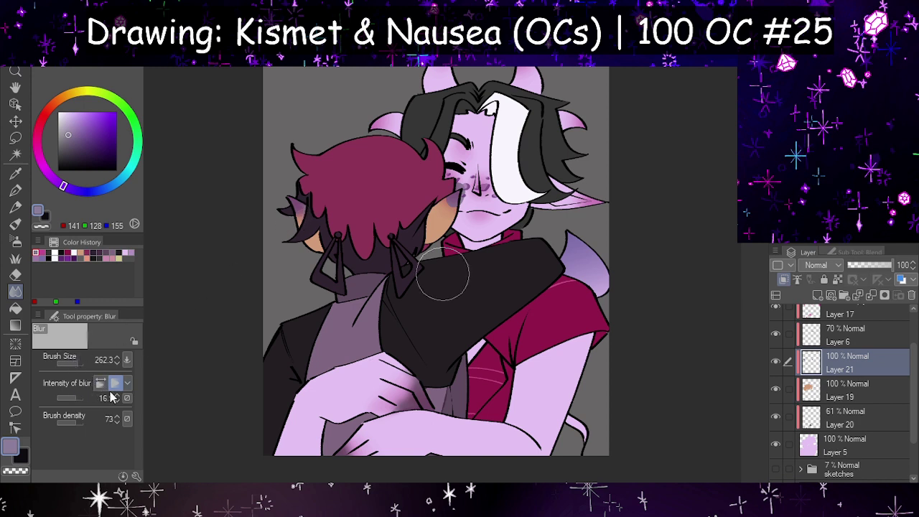
{"action": "mouse_move", "coordinate": [433, 203]}
{"action": "left_mouse_down"}
{"action": "mouse_move", "coordinate": [449, 202]}
{"action": "mouse_move", "coordinate": [428, 208]}
{"action": "left_mouse_up"}
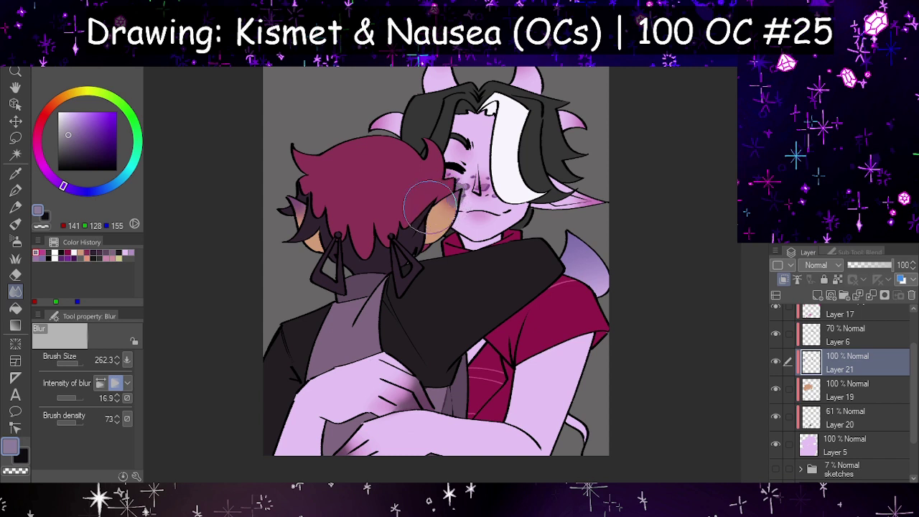
- Set the Hard eraser to size 57.2 and lower the opacity of the purple ear-tip layer, Layer 21, to 43%
{"action": "left_click", "coordinate": [17, 277]}
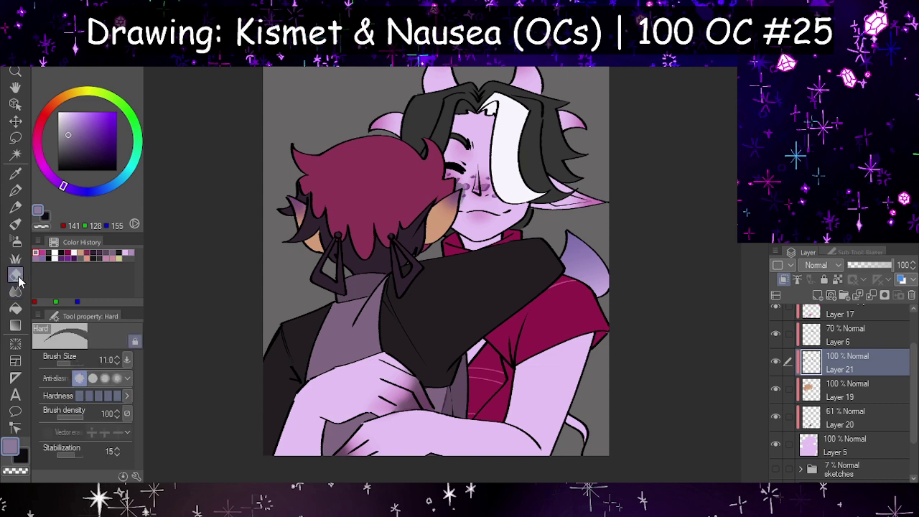
{"action": "left_click", "coordinate": [74, 363]}
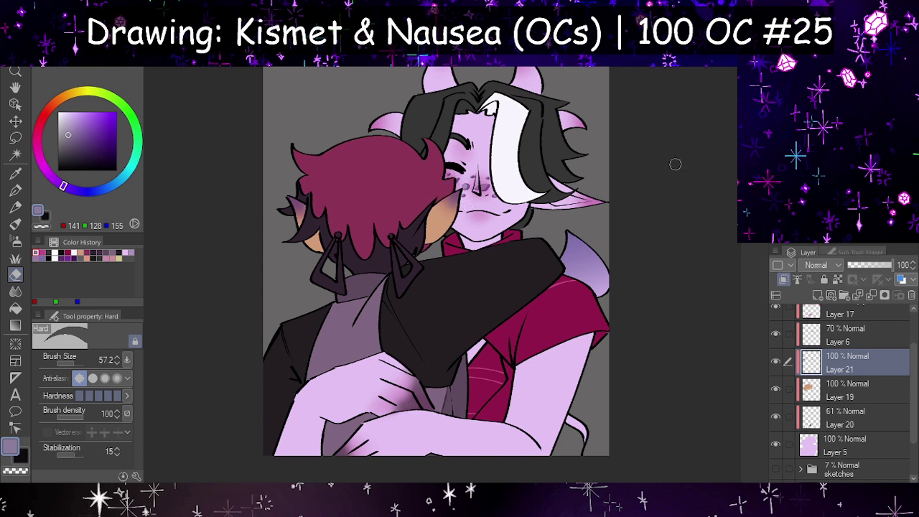
{"action": "left_click", "coordinate": [869, 266]}
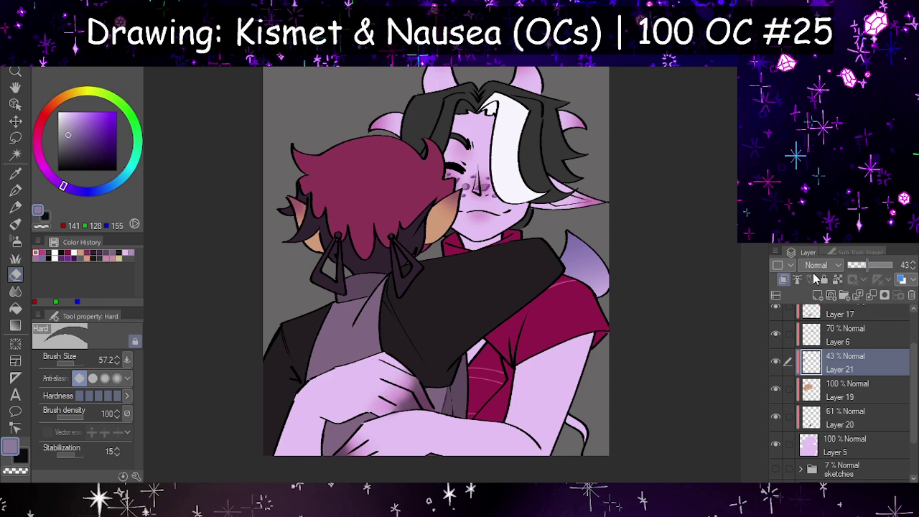
{"action": "scroll", "coordinate": [476, 343], "scroll_direction": "down", "scroll_amount": 5}
{"action": "scroll", "coordinate": [476, 343], "scroll_direction": "up", "scroll_amount": 5}
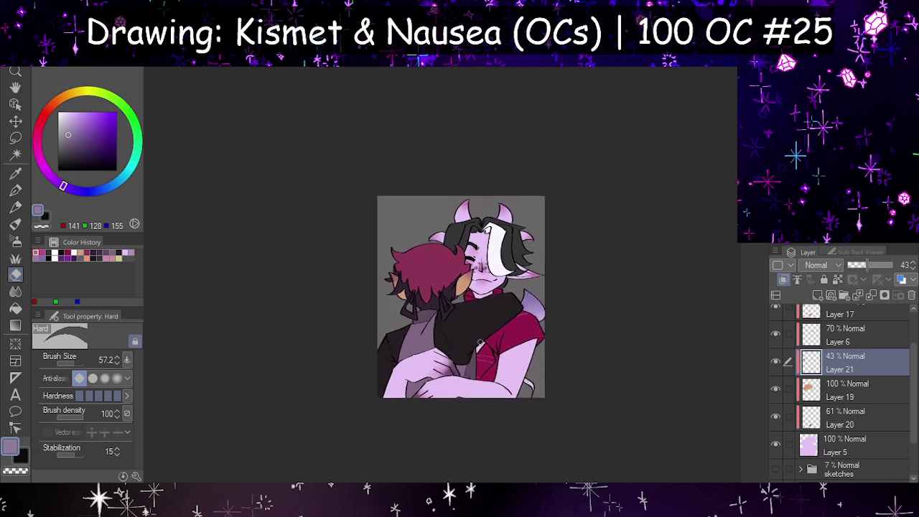
- Toggle Layer 17's visibility to compare the illustration with and without the pink shading
{"action": "scroll", "coordinate": [851, 382], "scroll_direction": "up", "scroll_amount": 2}
{"action": "scroll", "coordinate": [851, 382], "scroll_direction": "up", "scroll_amount": 1}
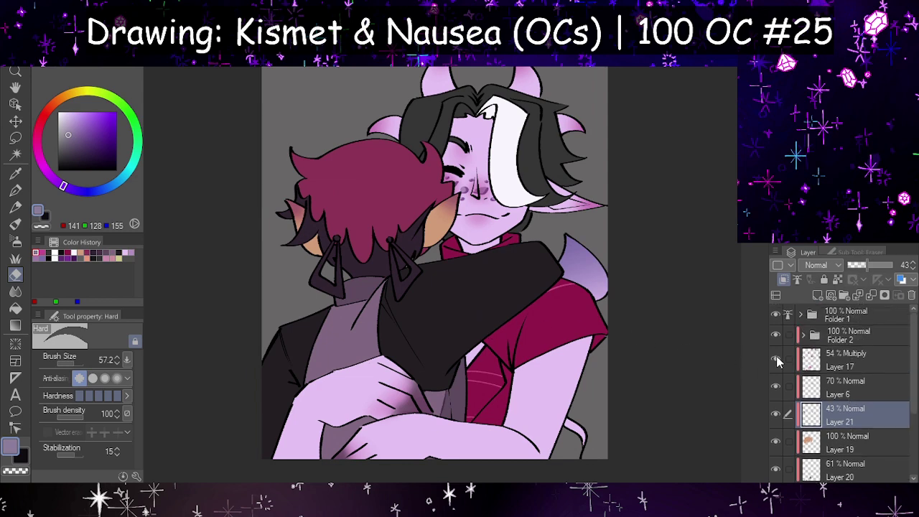
{"action": "left_click", "coordinate": [776, 358]}
{"action": "left_click", "coordinate": [776, 359]}
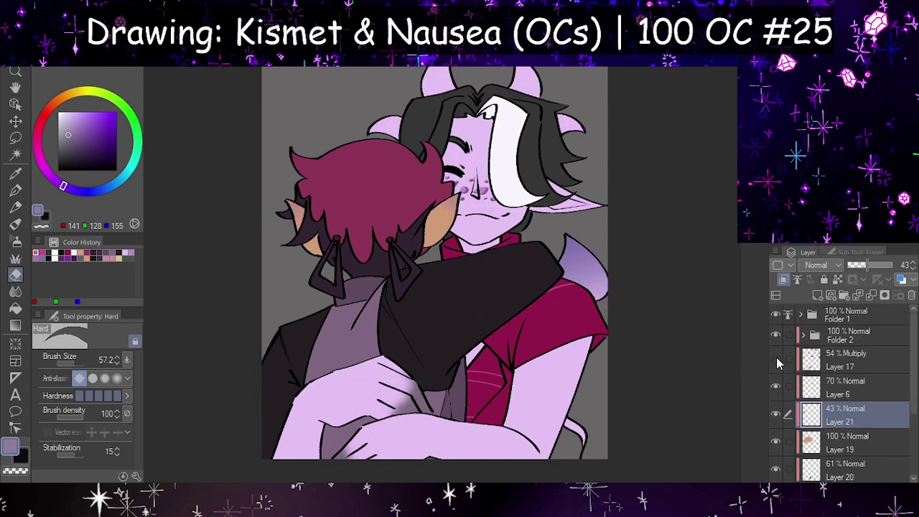
{"action": "left_click", "coordinate": [776, 358]}
{"action": "scroll", "coordinate": [554, 334], "scroll_direction": "down", "scroll_amount": 3}
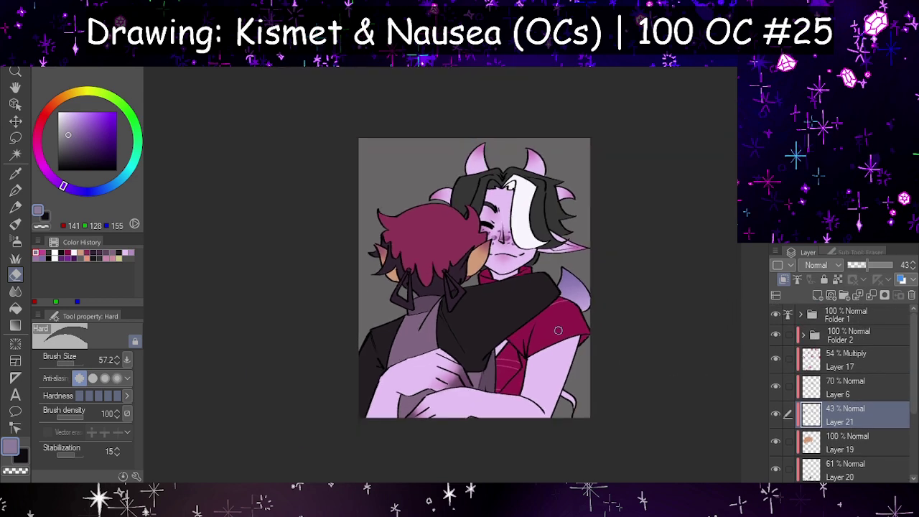
{"action": "scroll", "coordinate": [568, 325], "scroll_direction": "up", "scroll_amount": 2}
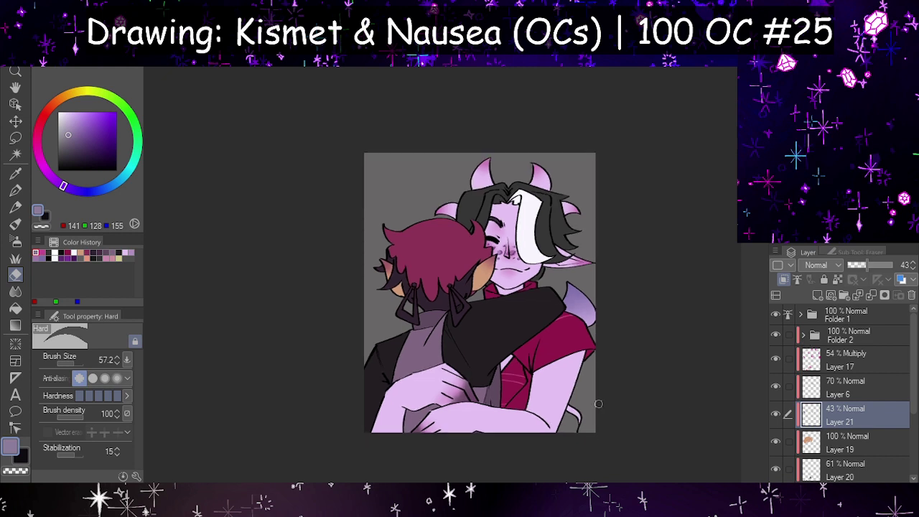
- Create a new layer directly above the grey background layer, Layer 7
{"action": "left_click_drag", "start_coordinate": [915, 377], "coordinate": [915, 439]}
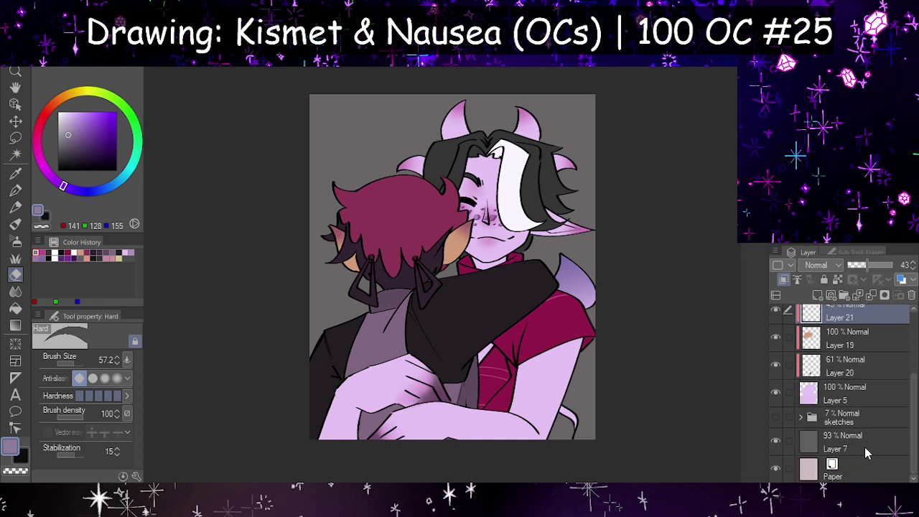
{"action": "left_click", "coordinate": [865, 449]}
{"action": "left_click", "coordinate": [817, 295]}
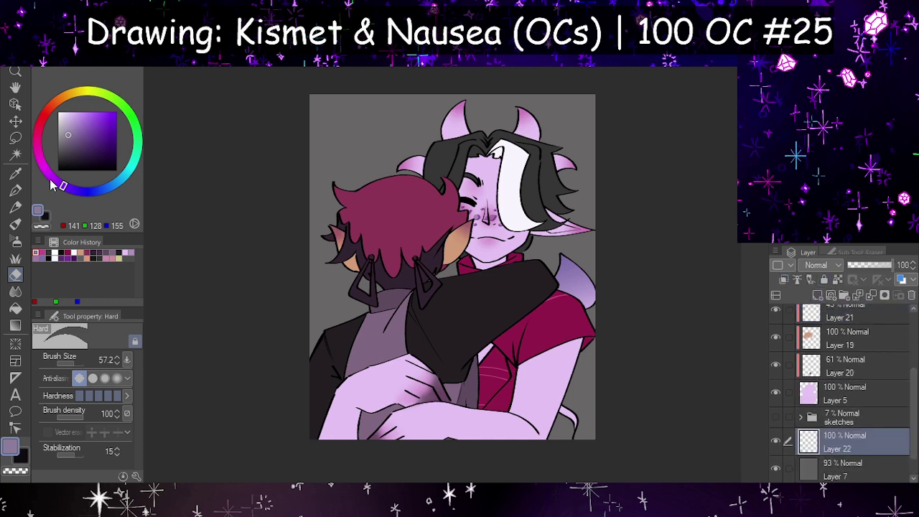
- Set Layer 22 to Overlay and cover the background with pink using the G-pen at brush size 2000
{"action": "left_click", "coordinate": [15, 191]}
{"action": "left_click", "coordinate": [41, 253]}
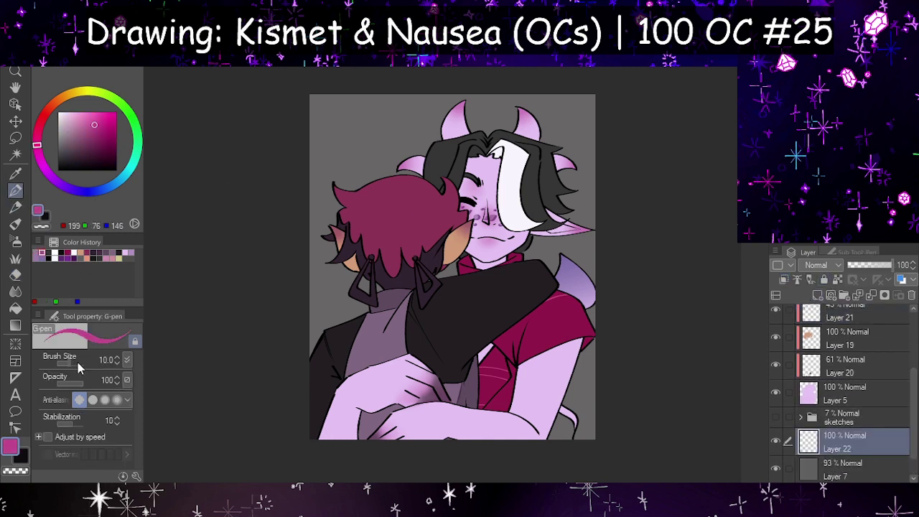
{"action": "left_click_drag", "start_coordinate": [79, 367], "coordinate": [126, 363]}
{"action": "scroll", "coordinate": [817, 265], "scroll_direction": "down", "scroll_amount": 7}
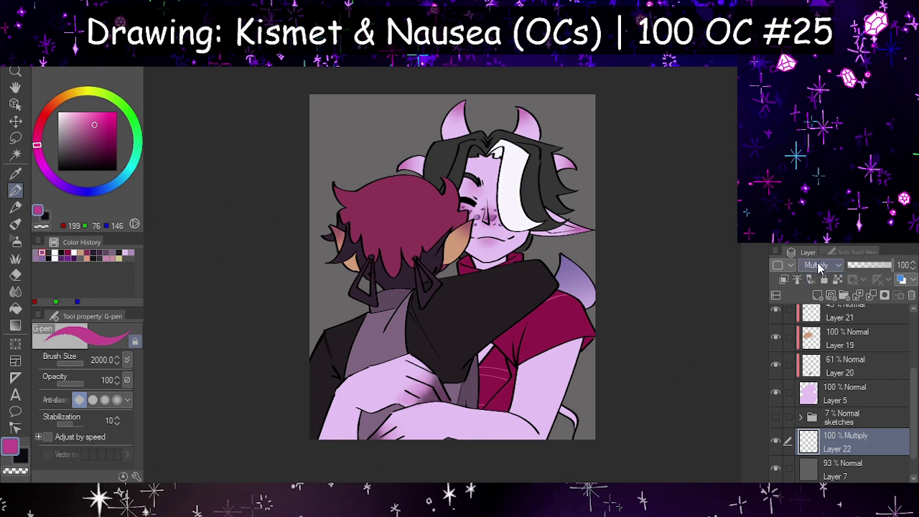
{"action": "scroll", "coordinate": [817, 267], "scroll_direction": "down", "scroll_amount": 2}
{"action": "scroll", "coordinate": [817, 264], "scroll_direction": "down", "scroll_amount": 1}
{"action": "mouse_move", "coordinate": [481, 99]}
{"action": "left_mouse_down"}
{"action": "mouse_move", "coordinate": [607, 301]}
{"action": "mouse_move", "coordinate": [646, 237]}
{"action": "left_mouse_up"}
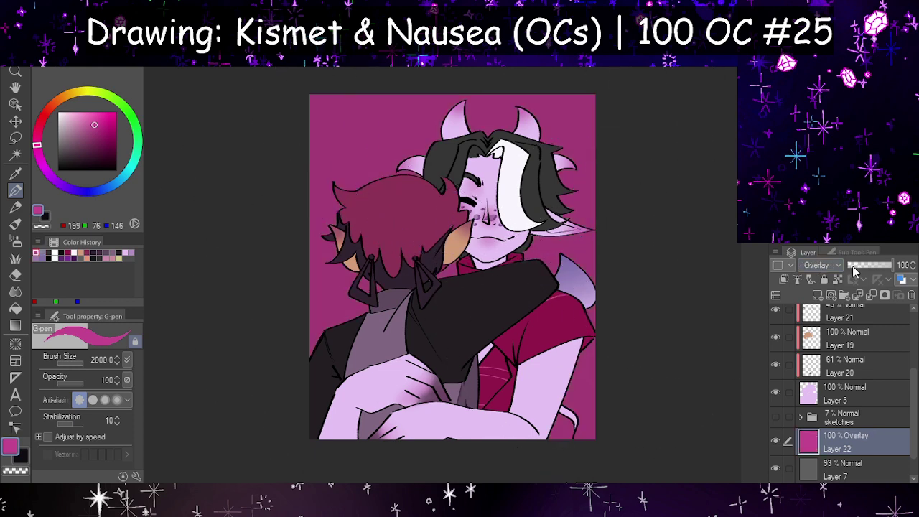
- Lower the pink Overlay layer's opacity to 10%, toggling its visibility to compare the background tint
{"action": "left_click_drag", "start_coordinate": [894, 267], "coordinate": [854, 263]}
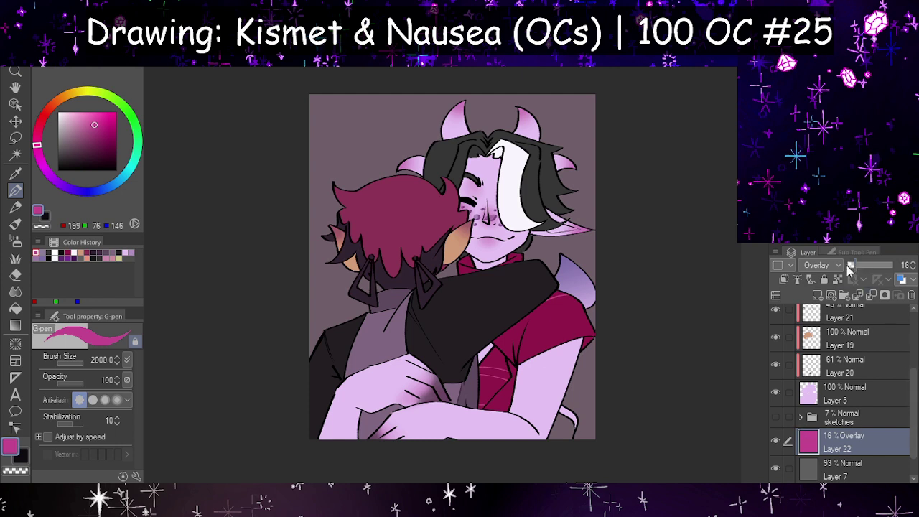
{"action": "left_click_drag", "start_coordinate": [916, 407], "coordinate": [916, 445]}
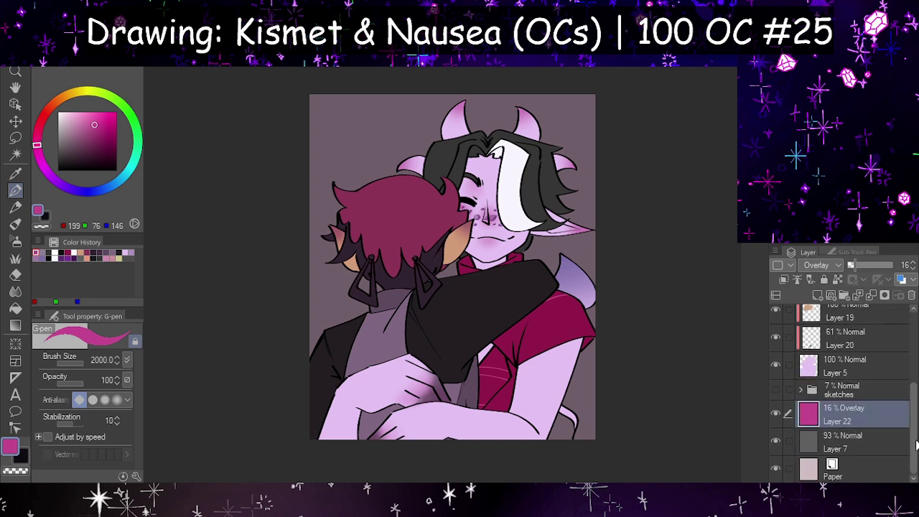
{"action": "left_click", "coordinate": [776, 414]}
{"action": "left_click", "coordinate": [775, 413]}
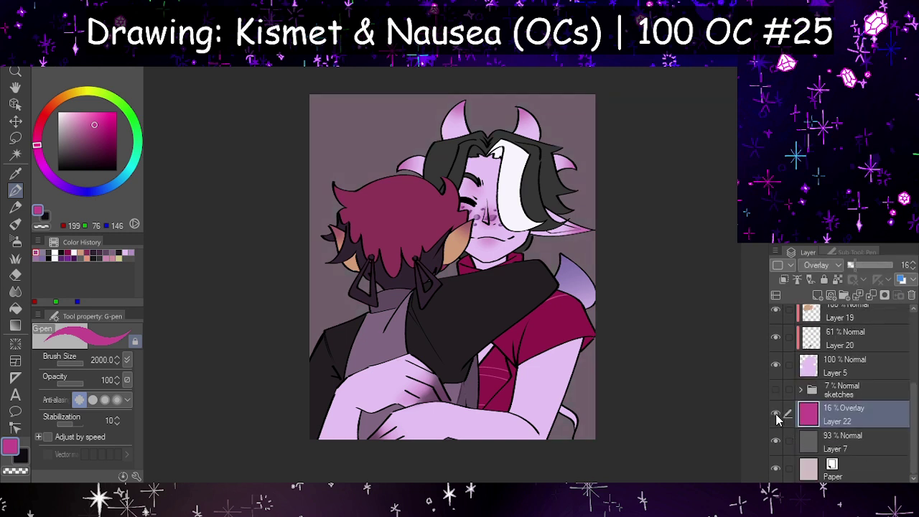
{"action": "scroll", "coordinate": [861, 267], "scroll_direction": "down", "scroll_amount": 2}
{"action": "scroll", "coordinate": [862, 265], "scroll_direction": "down", "scroll_amount": 1}
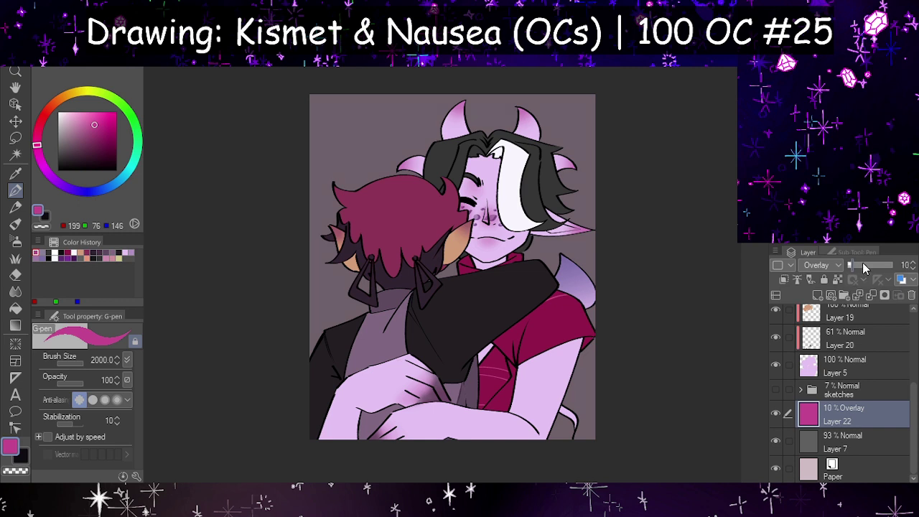
{"action": "left_click", "coordinate": [776, 415]}
{"action": "left_click", "coordinate": [776, 414]}
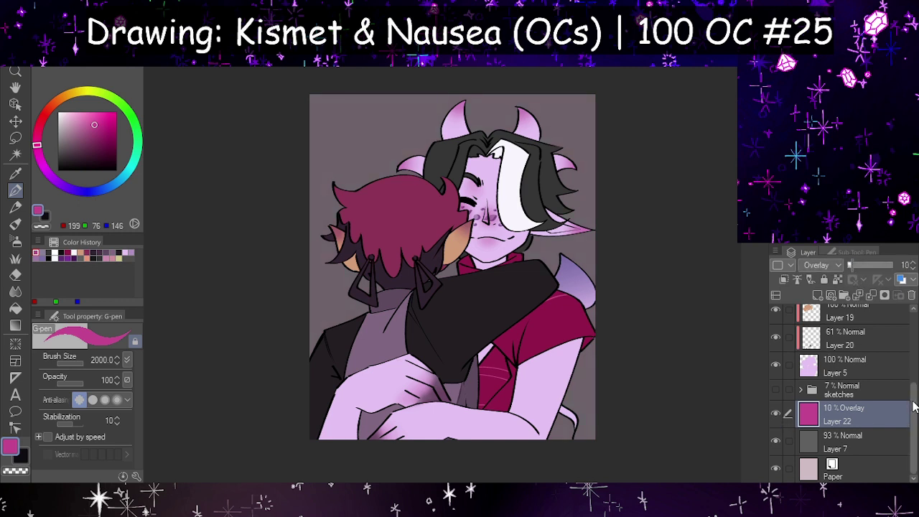
- Create a layer above the pink overlay and draw a white foreground-to-transparent gradient rising from the canvas's bottom edge
{"action": "left_click", "coordinate": [817, 295]}
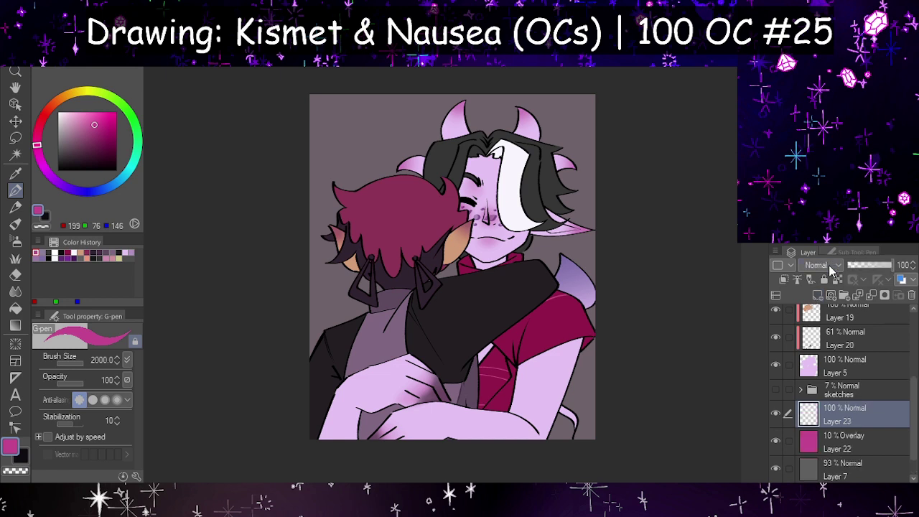
{"action": "left_click_drag", "start_coordinate": [97, 127], "coordinate": [58, 113]}
{"action": "left_click", "coordinate": [15, 324]}
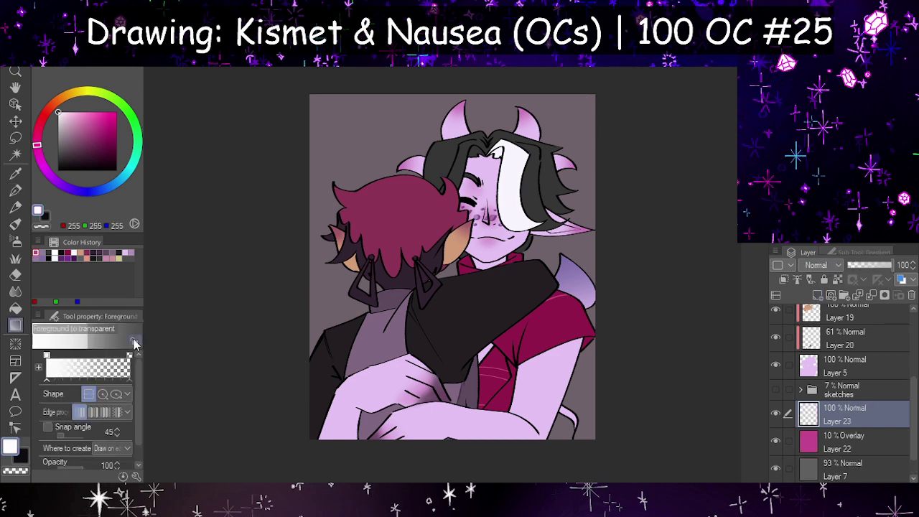
{"action": "scroll", "coordinate": [372, 340], "scroll_direction": "down", "scroll_amount": 1}
{"action": "left_click_drag", "start_coordinate": [438, 449], "coordinate": [438, 284]}
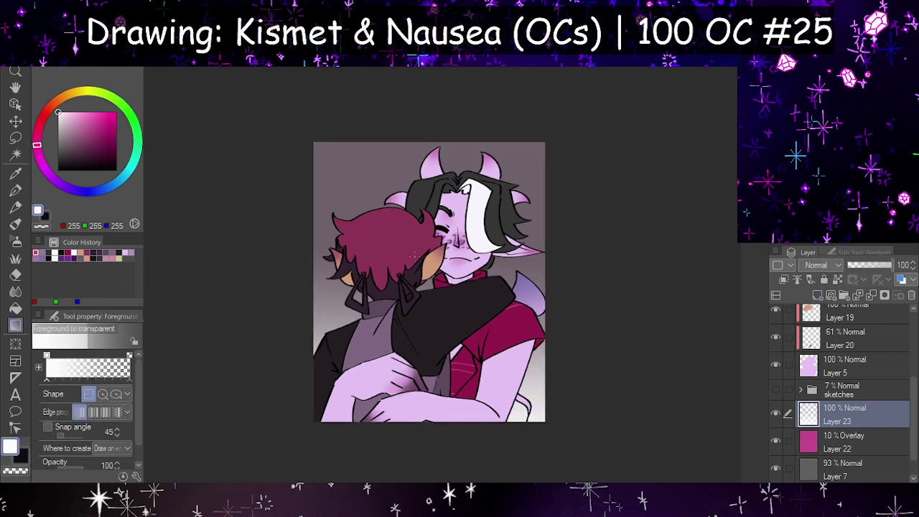
- Add a short white gradient fading down from the canvas's top edge and set Layer 23's opacity to 15%
{"action": "left_click_drag", "start_coordinate": [439, 121], "coordinate": [421, 264]}
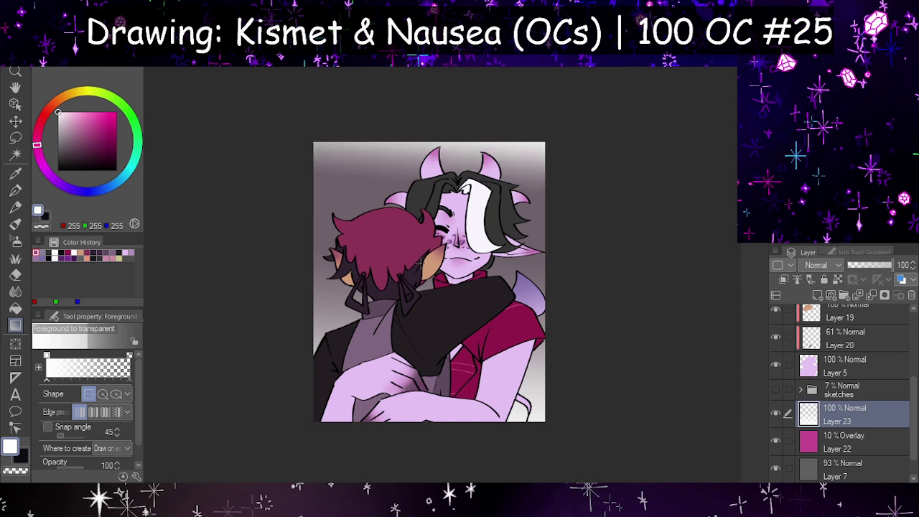
{"action": "key", "text": "ctrl+z"}
{"action": "left_click_drag", "start_coordinate": [431, 108], "coordinate": [432, 188]}
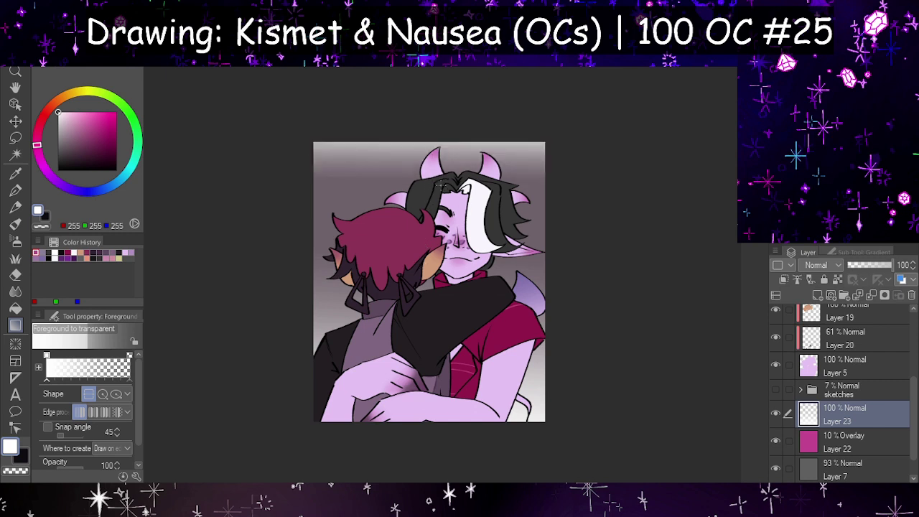
{"action": "left_click", "coordinate": [852, 266]}
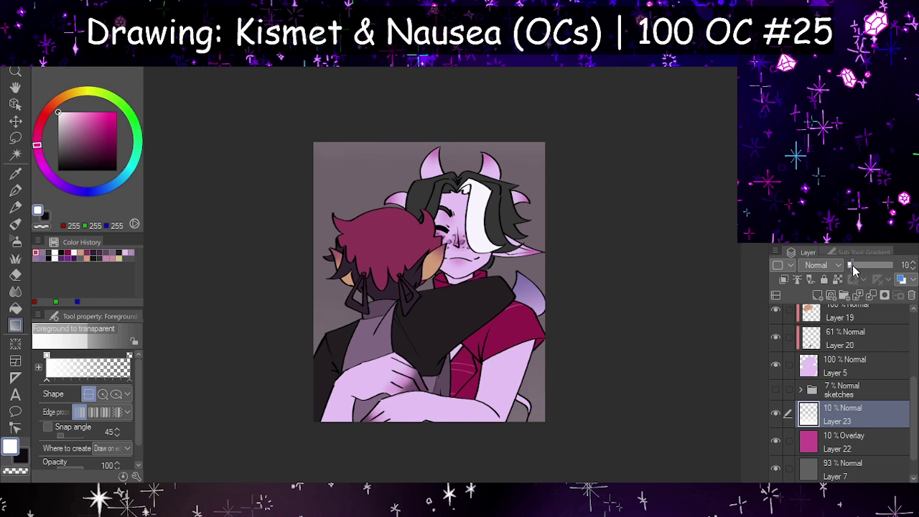
{"action": "scroll", "coordinate": [524, 347], "scroll_direction": "down", "scroll_amount": 1}
{"action": "scroll", "coordinate": [495, 345], "scroll_direction": "up", "scroll_amount": 2}
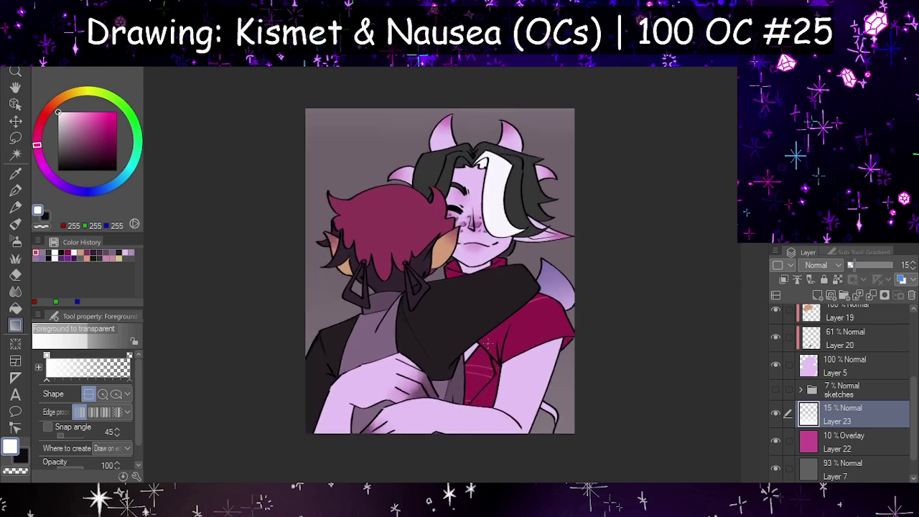
{"action": "scroll", "coordinate": [480, 329], "scroll_direction": "up", "scroll_amount": 1}
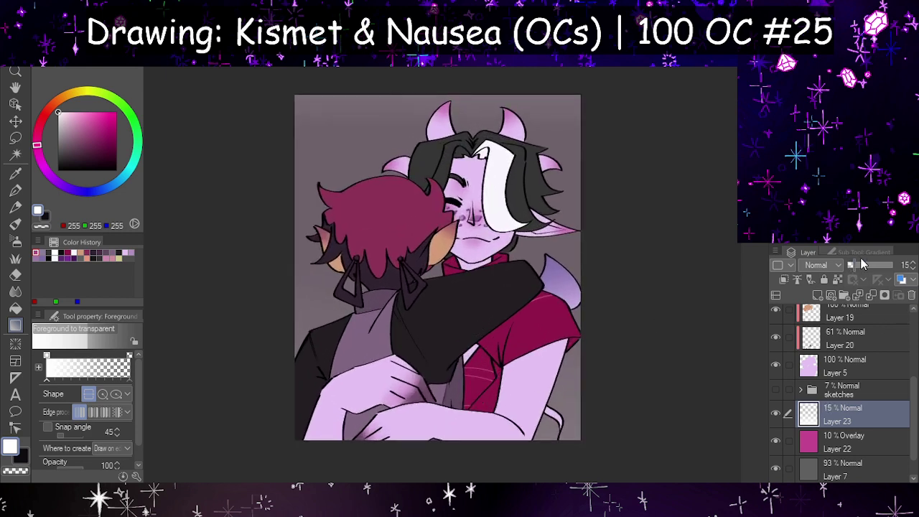
- Create a new layer above Folder 1 and set its blending mode to Add (Glow)
{"action": "left_click_drag", "start_coordinate": [915, 424], "coordinate": [917, 350]}
{"action": "left_click", "coordinate": [834, 320]}
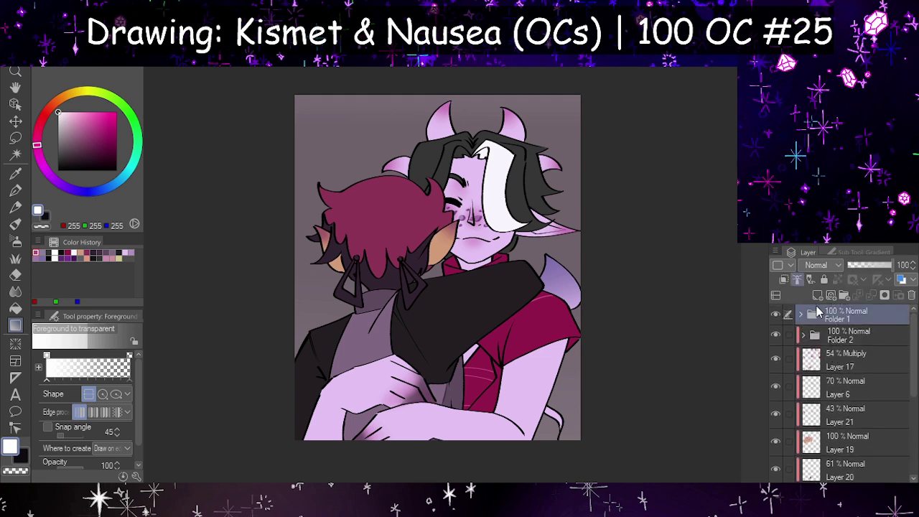
{"action": "left_click", "coordinate": [817, 295]}
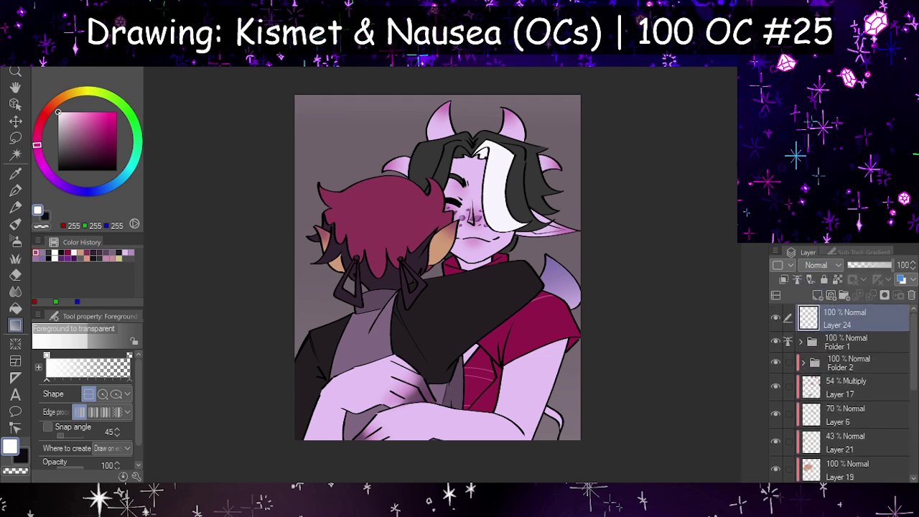
{"action": "left_click", "coordinate": [819, 382]}
{"action": "scroll", "coordinate": [466, 194], "scroll_direction": "up", "scroll_amount": 6}
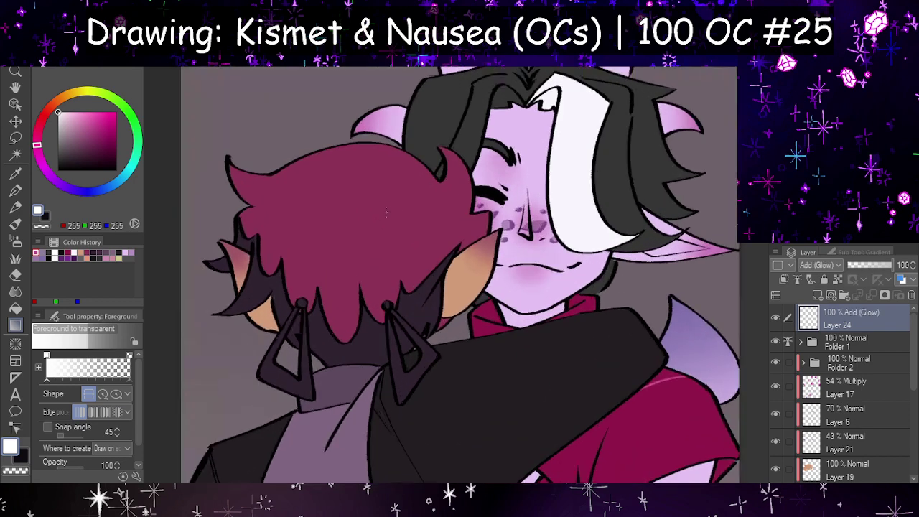
- Sample the pink blush below the horned character's mouth and shift its hue to RGB 214, 138, 197
{"action": "left_click", "coordinate": [15, 175]}
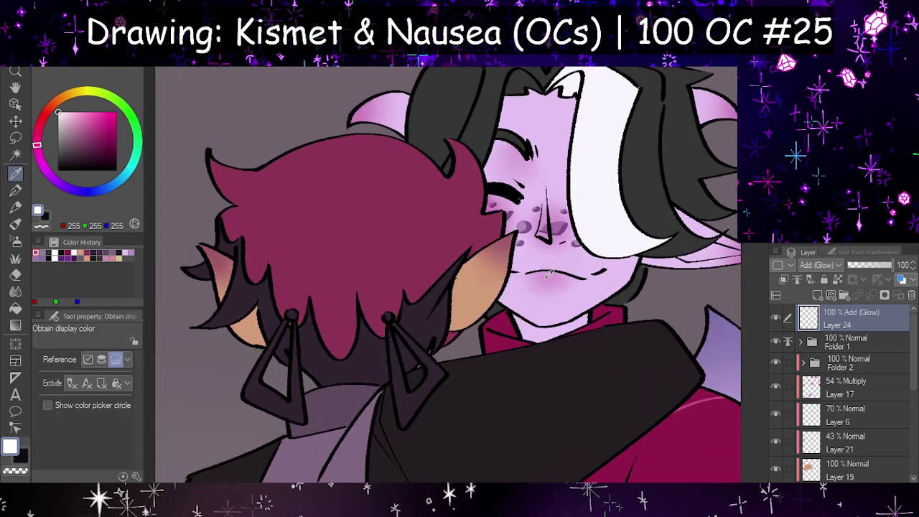
{"action": "left_click", "coordinate": [551, 273]}
{"action": "left_click_drag", "start_coordinate": [555, 278], "coordinate": [555, 281]}
{"action": "left_click", "coordinate": [559, 272]}
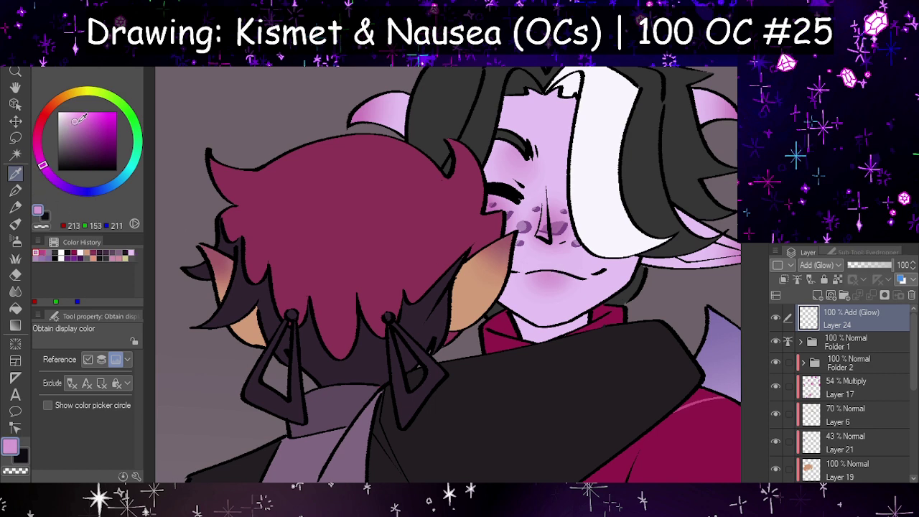
{"action": "left_click_drag", "start_coordinate": [42, 165], "coordinate": [39, 156]}
- Draw a looping pink highlight across the red hair with the がめペン marker at brush size 15
{"action": "left_click", "coordinate": [15, 190]}
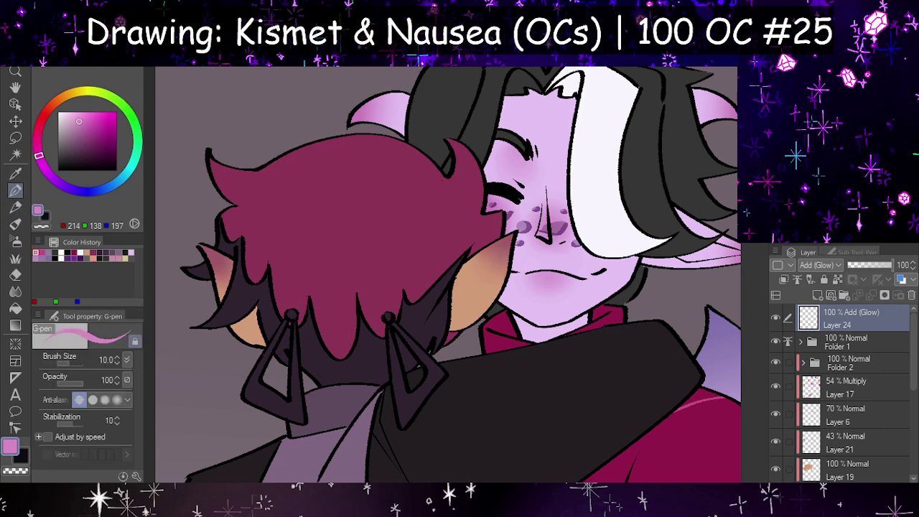
{"action": "left_click", "coordinate": [842, 252]}
{"action": "left_click", "coordinate": [811, 269]}
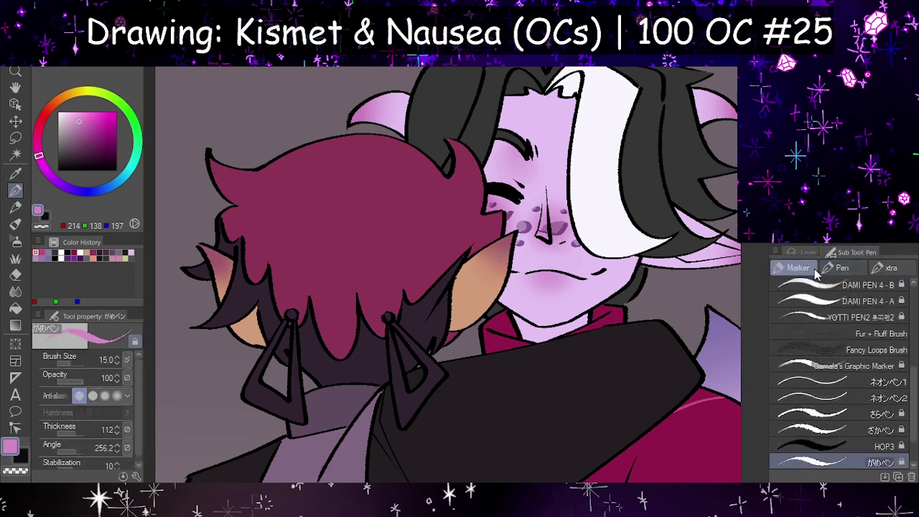
{"action": "left_click_drag", "start_coordinate": [253, 212], "coordinate": [479, 219]}
{"action": "key", "text": "ctrl+z"}
{"action": "mouse_move", "coordinate": [250, 206]}
{"action": "left_mouse_down"}
{"action": "mouse_move", "coordinate": [280, 247]}
{"action": "mouse_move", "coordinate": [318, 249]}
{"action": "mouse_move", "coordinate": [387, 251]}
{"action": "mouse_move", "coordinate": [430, 237]}
{"action": "mouse_move", "coordinate": [456, 217]}
{"action": "left_mouse_up"}
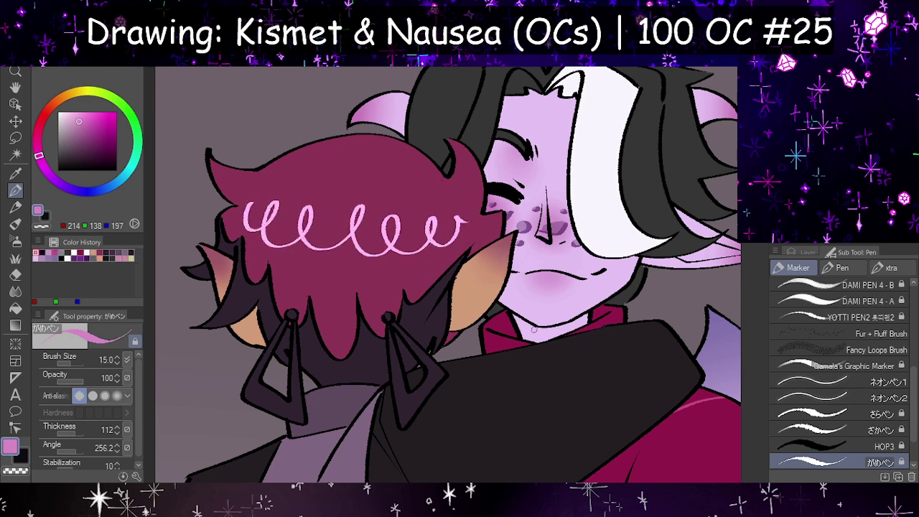
- Draw matching looped pink highlights on the black hair on both sides of the horned character's face
{"action": "scroll", "coordinate": [512, 288], "scroll_direction": "down", "scroll_amount": 5}
{"action": "scroll", "coordinate": [581, 138], "scroll_direction": "up", "scroll_amount": 4}
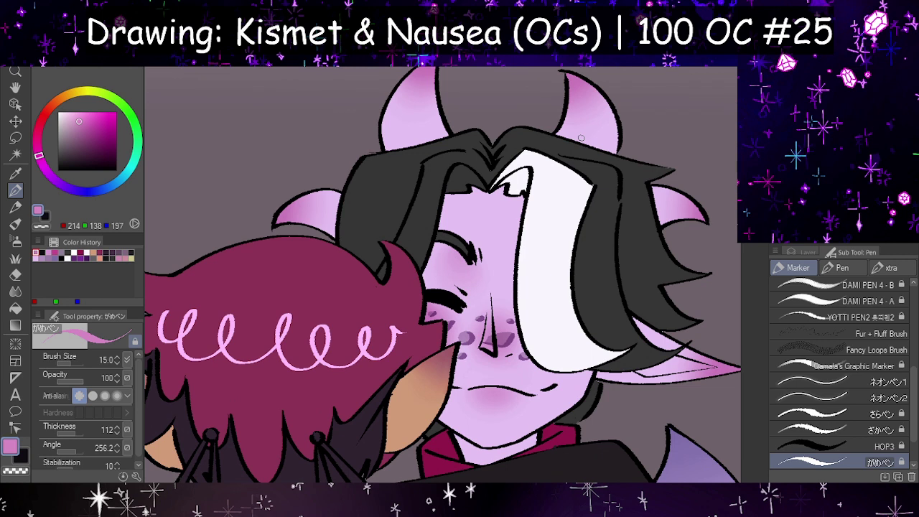
{"action": "left_click_drag", "start_coordinate": [359, 191], "coordinate": [435, 215]}
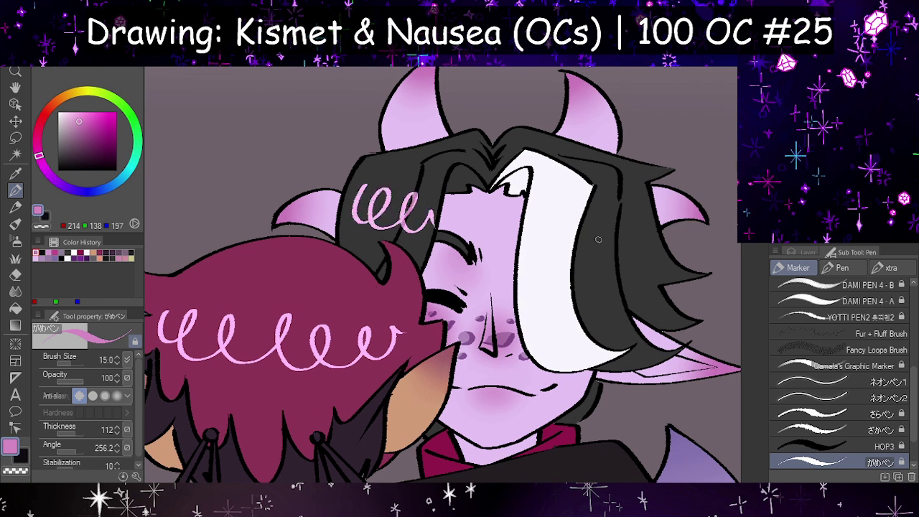
{"action": "mouse_move", "coordinate": [585, 231]}
{"action": "left_mouse_down"}
{"action": "mouse_move", "coordinate": [618, 265]}
{"action": "mouse_move", "coordinate": [654, 251]}
{"action": "mouse_move", "coordinate": [655, 223]}
{"action": "left_mouse_up"}
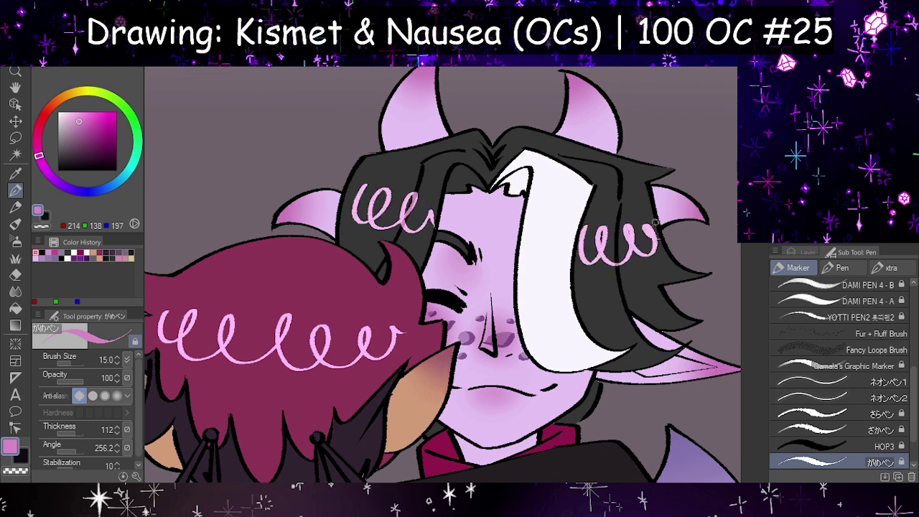
- Lasso the looping highlight on the red hair and move it slightly lower on the head
{"action": "scroll", "coordinate": [695, 241], "scroll_direction": "down", "scroll_amount": 5}
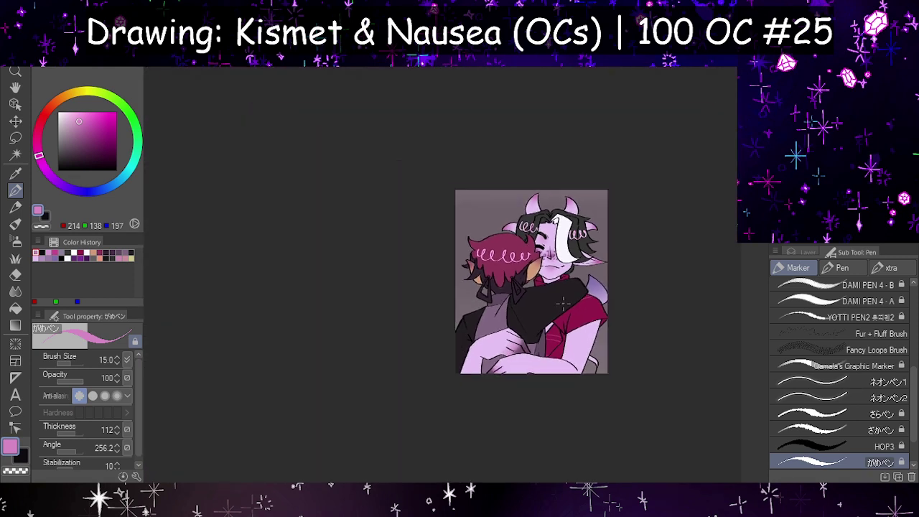
{"action": "scroll", "coordinate": [448, 187], "scroll_direction": "up", "scroll_amount": 4}
{"action": "left_click", "coordinate": [15, 137]}
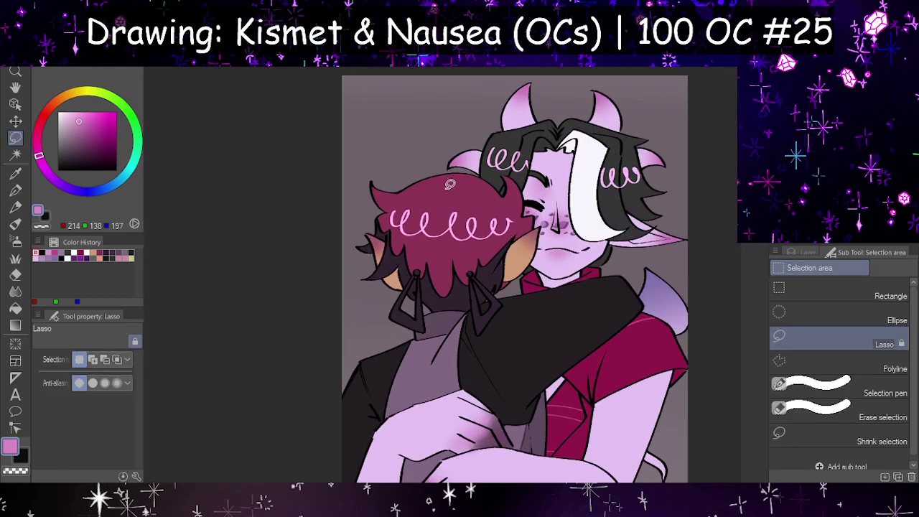
{"action": "mouse_move", "coordinate": [445, 186]}
{"action": "left_mouse_down"}
{"action": "mouse_move", "coordinate": [344, 204]}
{"action": "mouse_move", "coordinate": [450, 258]}
{"action": "mouse_move", "coordinate": [514, 242]}
{"action": "mouse_move", "coordinate": [526, 218]}
{"action": "mouse_move", "coordinate": [412, 186]}
{"action": "left_mouse_up"}
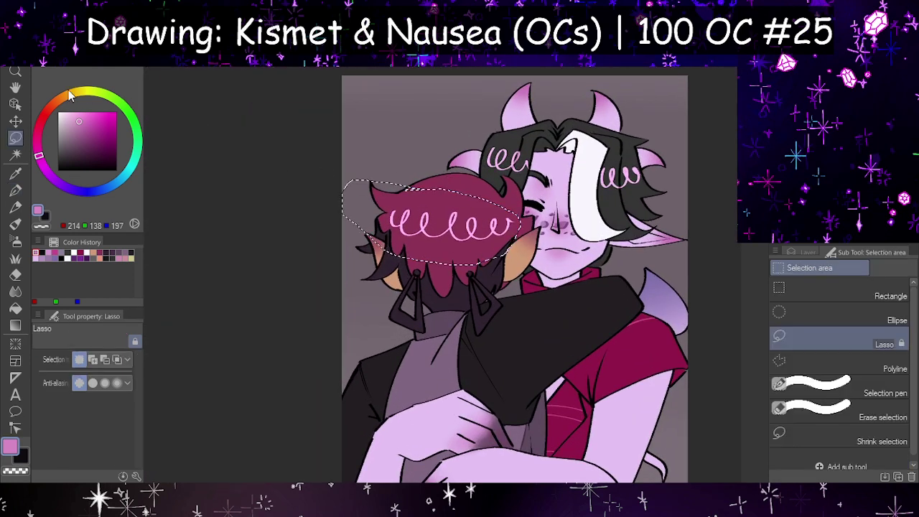
{"action": "left_click", "coordinate": [15, 121]}
{"action": "left_click_drag", "start_coordinate": [471, 222], "coordinate": [470, 238]}
{"action": "scroll", "coordinate": [467, 234], "scroll_direction": "down", "scroll_amount": 1}
{"action": "scroll", "coordinate": [468, 240], "scroll_direction": "up", "scroll_amount": 2}
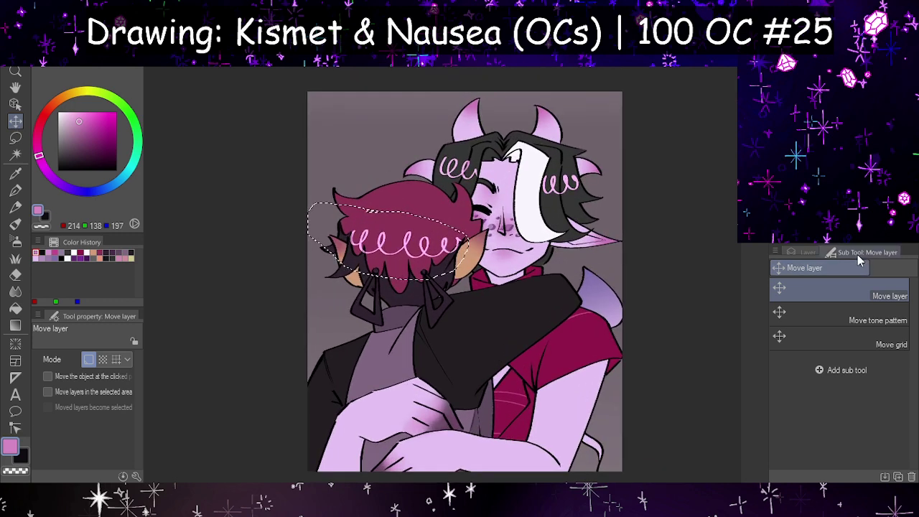
- Clear the lasso selection and test the hair highlights on Layer 24 at 34% opacity, returning the layer to 100%
{"action": "left_click", "coordinate": [805, 251]}
{"action": "left_click_drag", "start_coordinate": [857, 265], "coordinate": [863, 264]}
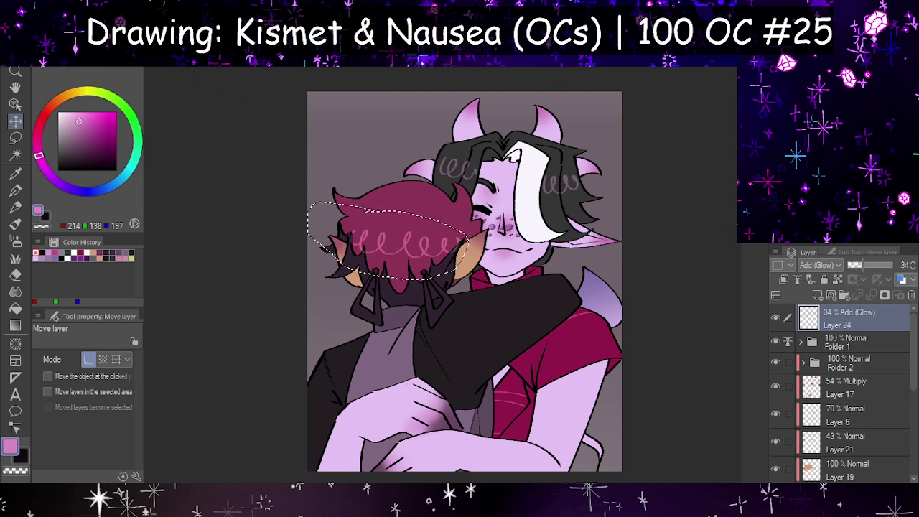
{"action": "key", "text": "ctrl+d"}
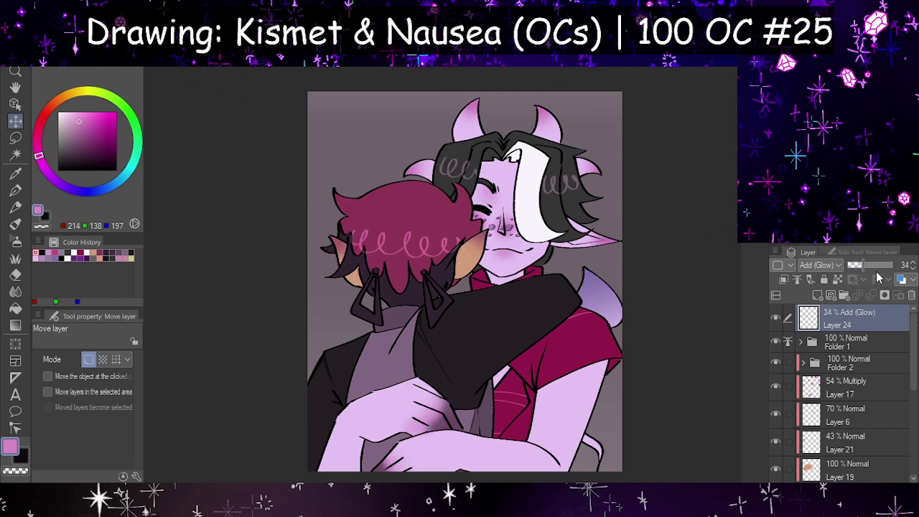
{"action": "left_click_drag", "start_coordinate": [877, 265], "coordinate": [914, 265]}
{"action": "scroll", "coordinate": [513, 181], "scroll_direction": "up", "scroll_amount": 5}
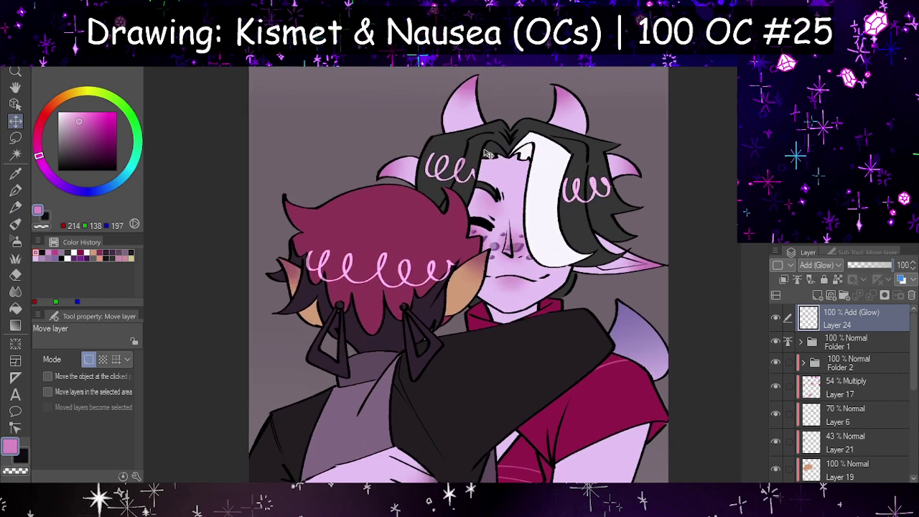
{"action": "scroll", "coordinate": [504, 187], "scroll_direction": "up", "scroll_amount": 1}
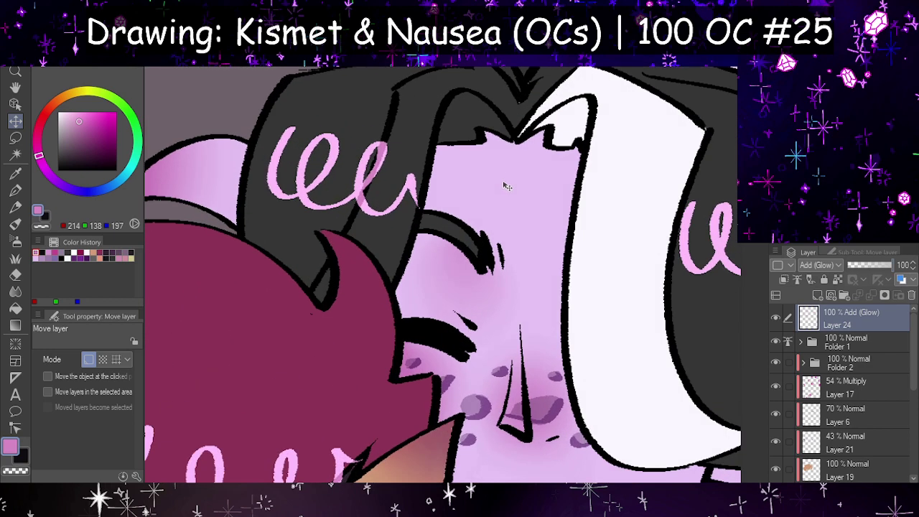
- Extend the end of the looped pink highlight on the black hair beside the horned character's face with the がめペン marker
{"action": "left_click", "coordinate": [15, 190]}
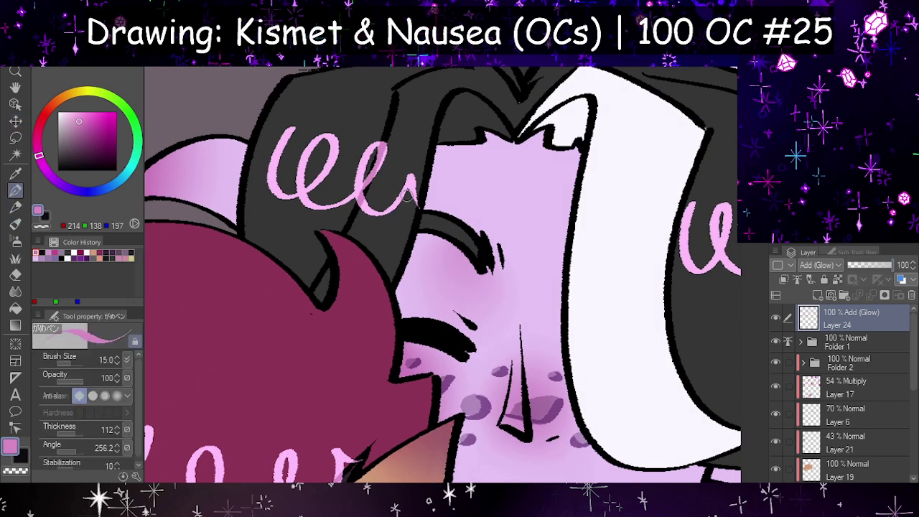
{"action": "left_click_drag", "start_coordinate": [411, 184], "coordinate": [419, 171]}
{"action": "key", "text": "ctrl+z"}
- Lasso the looped highlight on the black hair above the red-haired character, move it slightly up and outward, and clear the selection
{"action": "left_click", "coordinate": [15, 138]}
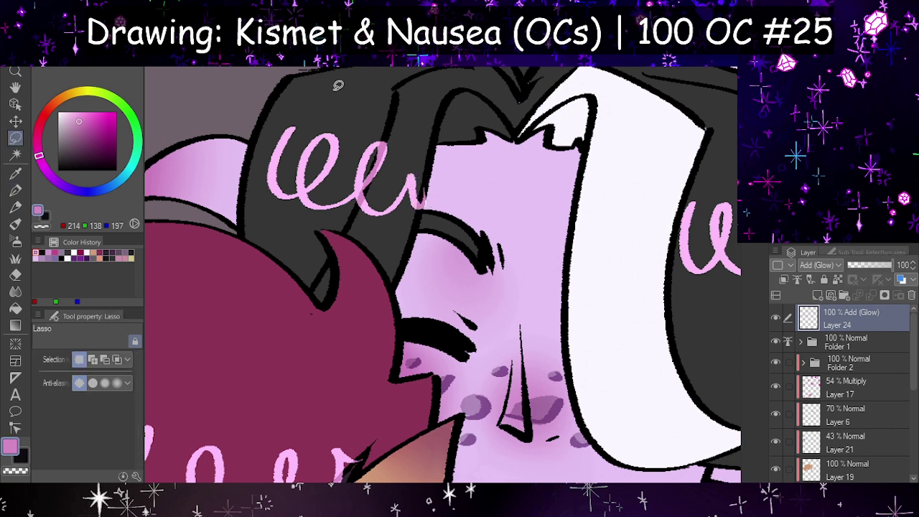
{"action": "mouse_move", "coordinate": [338, 85]}
{"action": "left_mouse_down"}
{"action": "mouse_move", "coordinate": [503, 186]}
{"action": "mouse_move", "coordinate": [343, 85]}
{"action": "left_mouse_up"}
{"action": "left_click", "coordinate": [15, 121]}
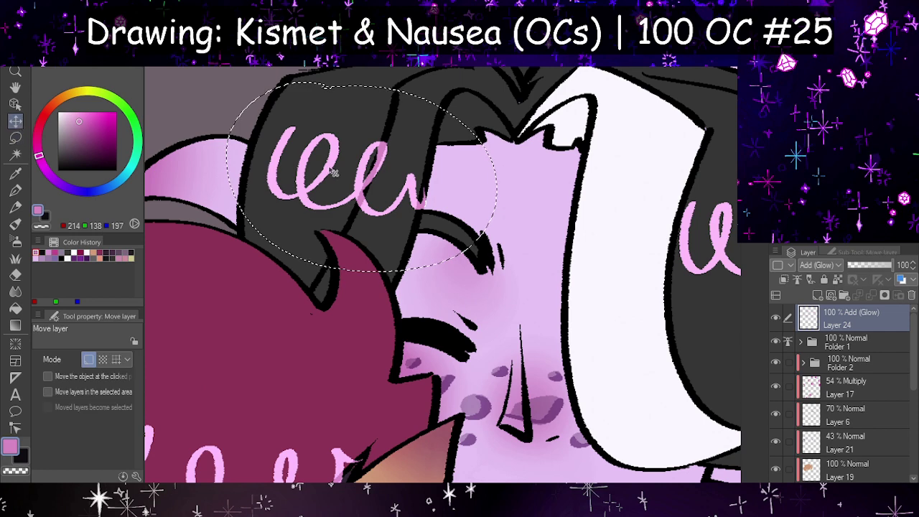
{"action": "left_click_drag", "start_coordinate": [329, 168], "coordinate": [316, 162]}
{"action": "scroll", "coordinate": [385, 187], "scroll_direction": "down", "scroll_amount": 3}
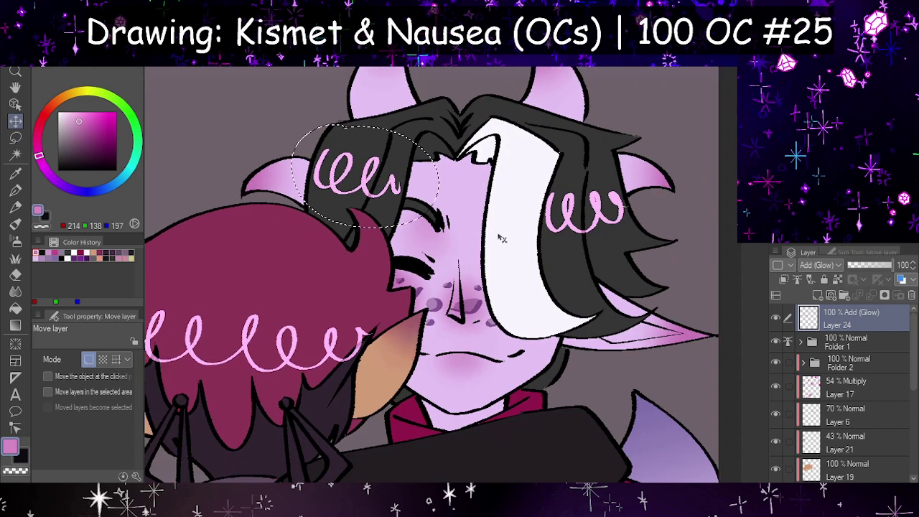
{"action": "scroll", "coordinate": [454, 323], "scroll_direction": "up", "scroll_amount": 2}
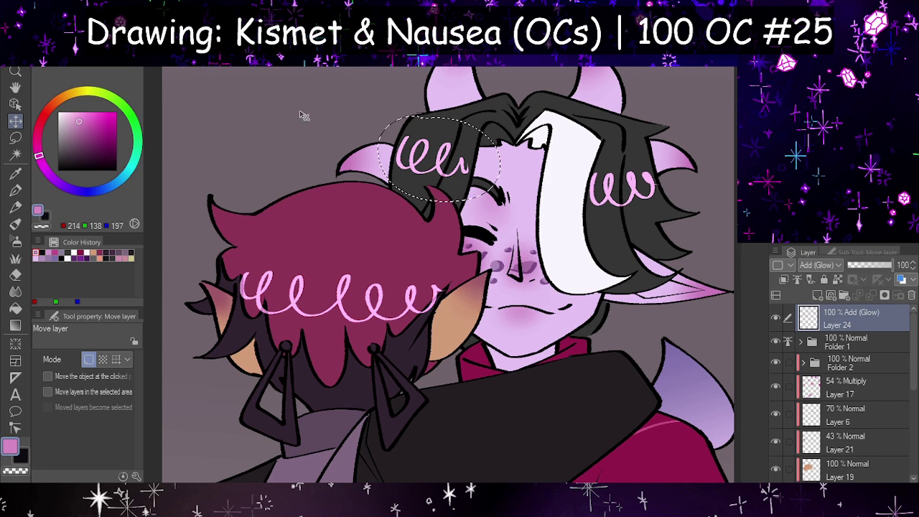
{"action": "key", "text": "ctrl+d"}
- Lower the opacity of the hair highlights on Layer 24 to 25%
{"action": "scroll", "coordinate": [563, 196], "scroll_direction": "down", "scroll_amount": 3}
{"action": "left_click_drag", "start_coordinate": [881, 265], "coordinate": [865, 270]}
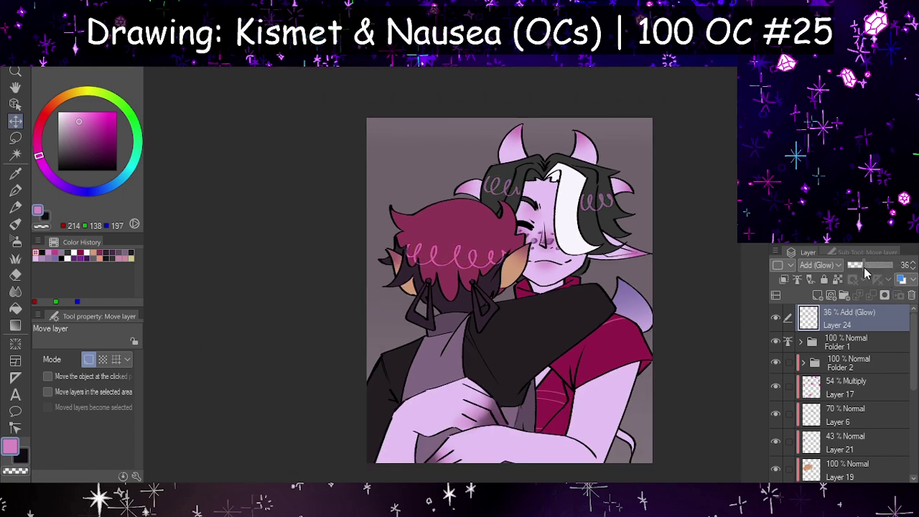
{"action": "scroll", "coordinate": [496, 316], "scroll_direction": "down", "scroll_amount": 2}
{"action": "scroll", "coordinate": [518, 325], "scroll_direction": "up", "scroll_amount": 3}
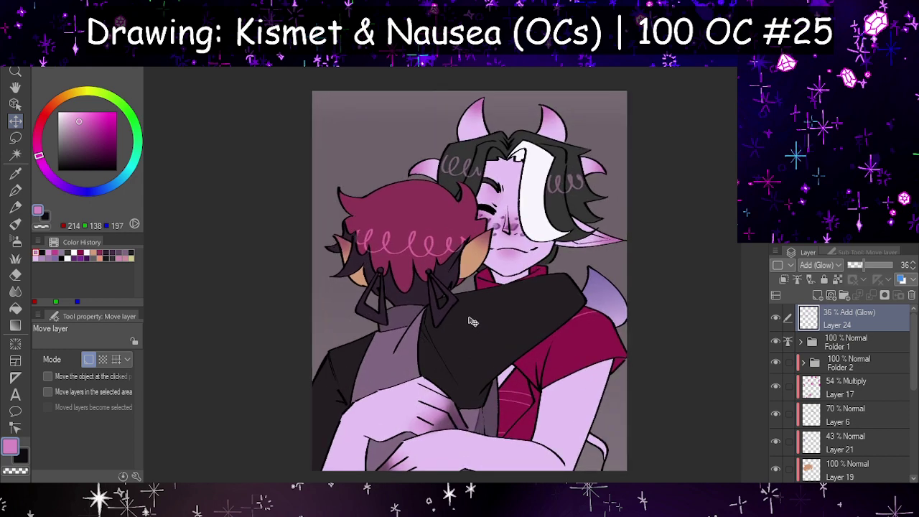
{"action": "scroll", "coordinate": [473, 322], "scroll_direction": "down", "scroll_amount": 2}
{"action": "scroll", "coordinate": [490, 335], "scroll_direction": "up", "scroll_amount": 2}
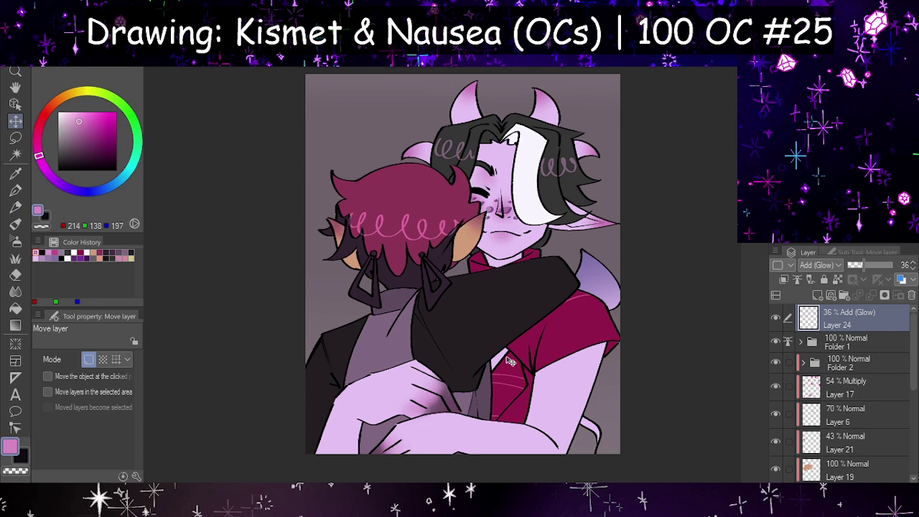
{"action": "scroll", "coordinate": [510, 361], "scroll_direction": "down", "scroll_amount": 2}
{"action": "scroll", "coordinate": [532, 345], "scroll_direction": "up", "scroll_amount": 2}
{"action": "left_click_drag", "start_coordinate": [864, 264], "coordinate": [860, 265]}
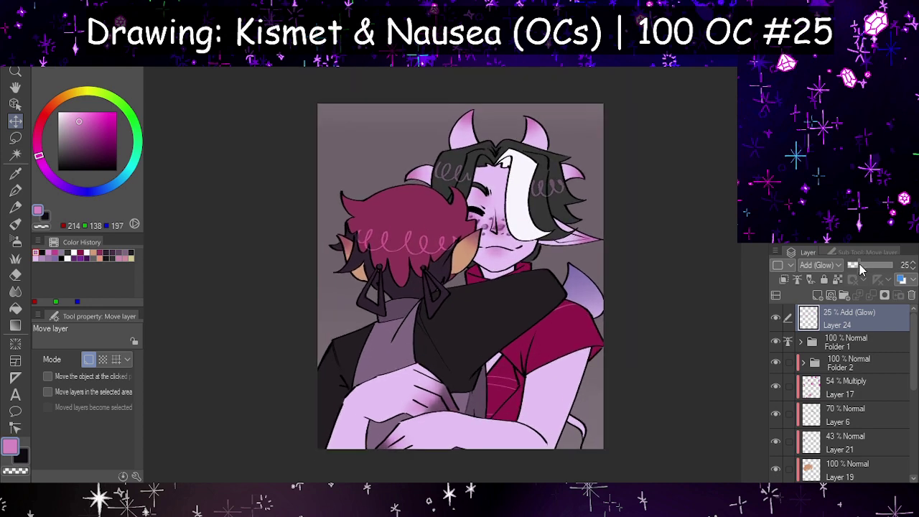
- Add a new layer above the hair highlights and choose the G-pen for painting on it
{"action": "left_click", "coordinate": [818, 295]}
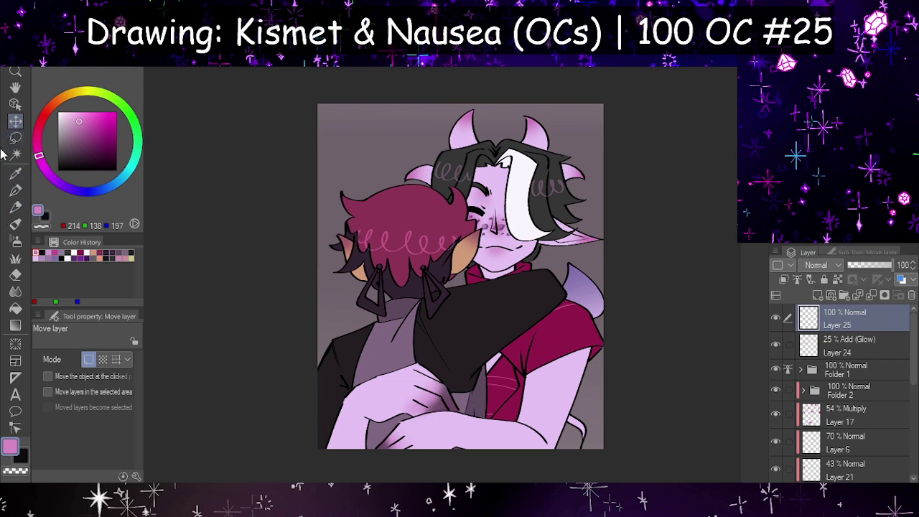
{"action": "left_click", "coordinate": [15, 191]}
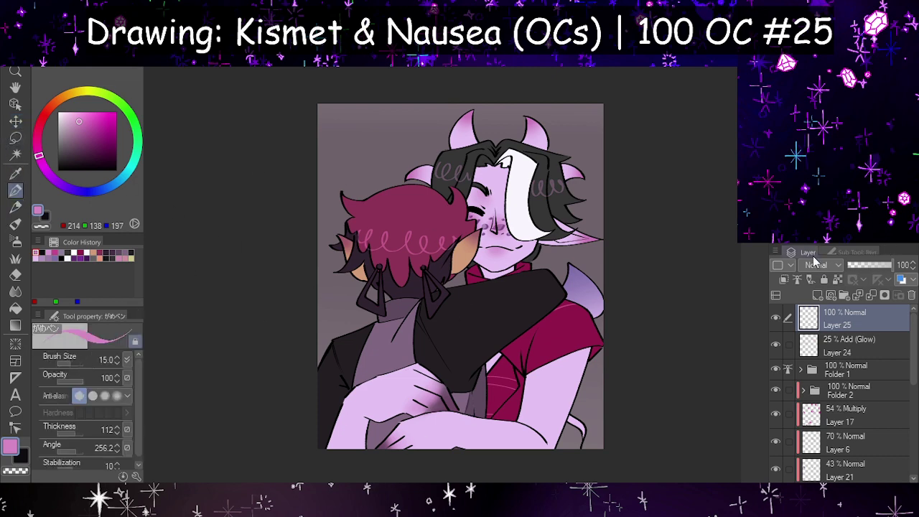
{"action": "left_click", "coordinate": [853, 253]}
{"action": "left_click", "coordinate": [836, 268]}
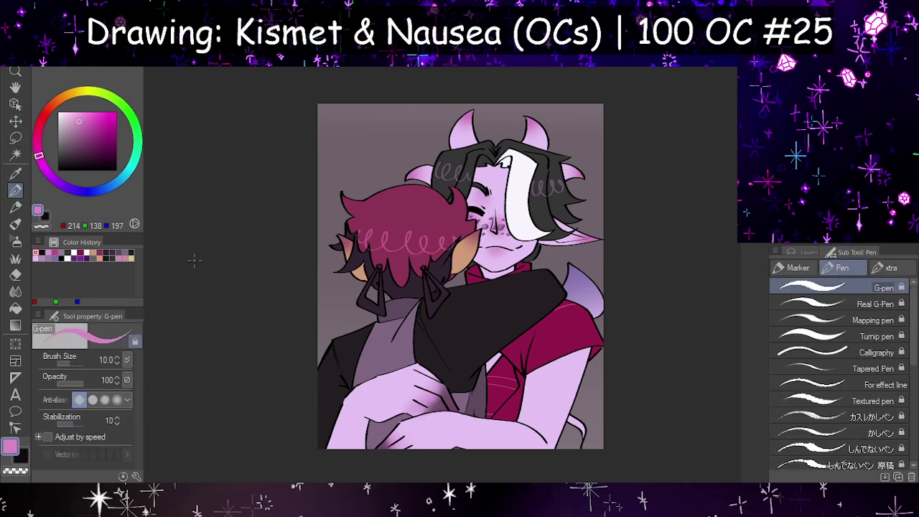
- Sample the pink from the red shirt's shoulder and cover the whole canvas on the new layer with the G-pen at brush size 933.6
{"action": "left_click", "coordinate": [15, 173]}
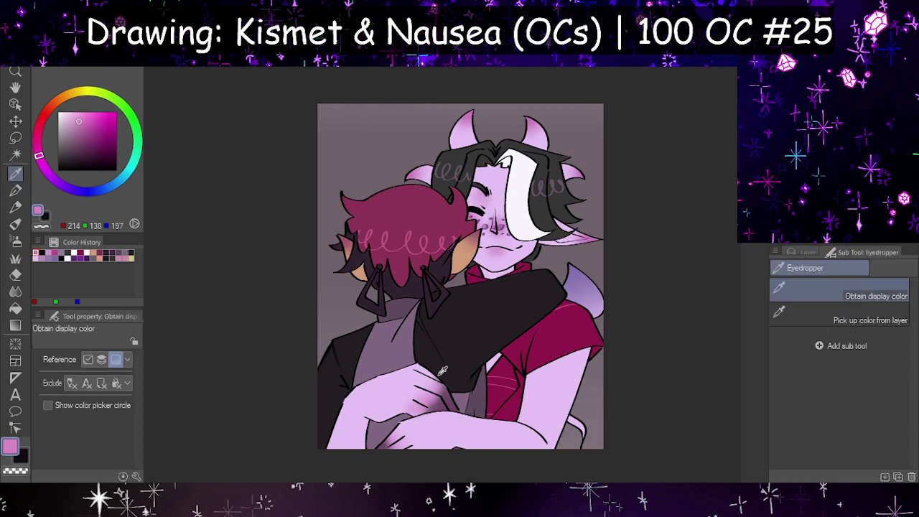
{"action": "left_click", "coordinate": [569, 302]}
{"action": "left_click", "coordinate": [570, 302]}
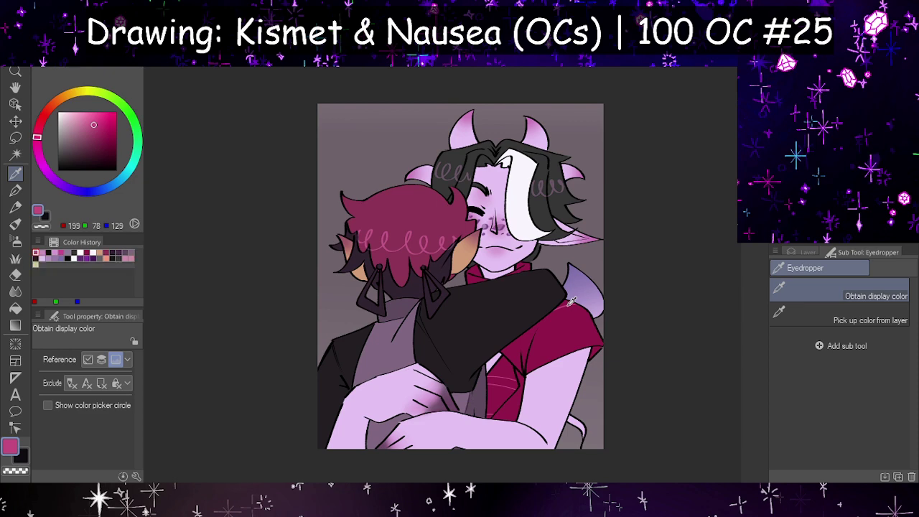
{"action": "left_click", "coordinate": [15, 192]}
{"action": "left_click_drag", "start_coordinate": [72, 364], "coordinate": [127, 360]}
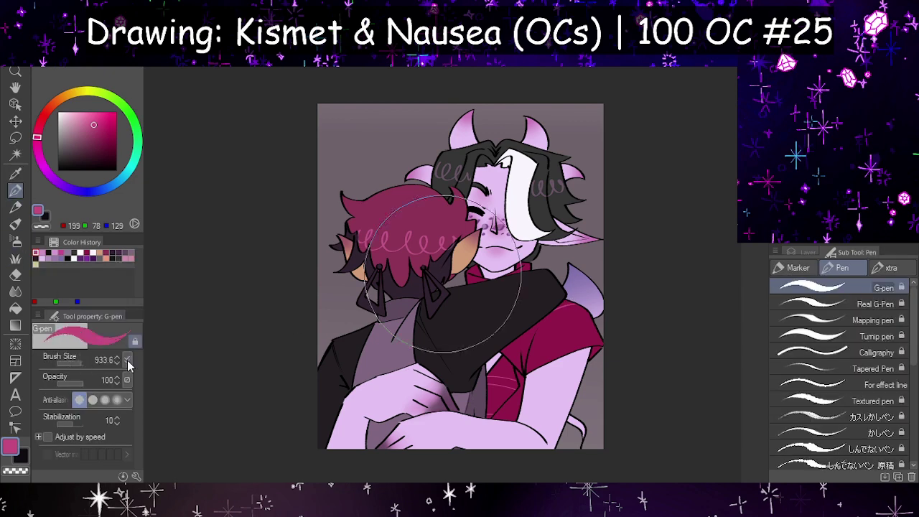
{"action": "left_click", "coordinate": [803, 254]}
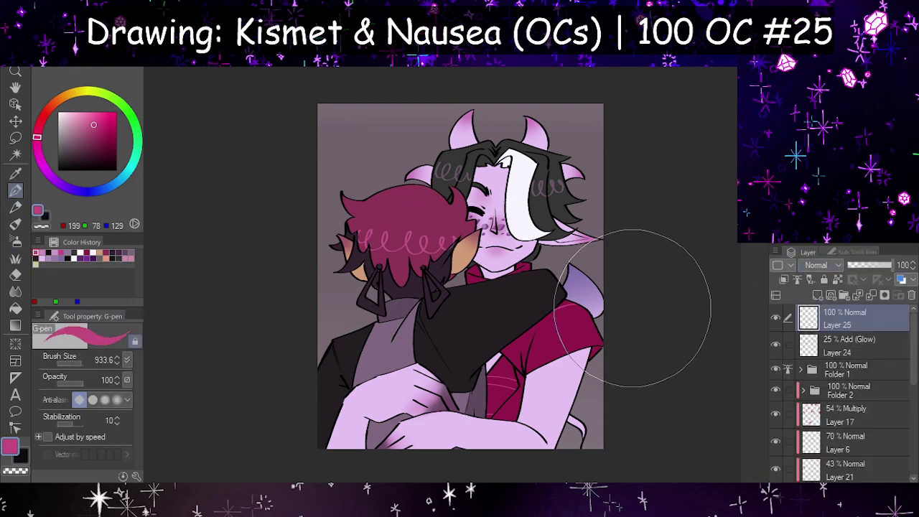
{"action": "mouse_move", "coordinate": [657, 302]}
{"action": "left_mouse_down"}
{"action": "mouse_move", "coordinate": [671, 430]}
{"action": "mouse_move", "coordinate": [309, 387]}
{"action": "mouse_move", "coordinate": [616, 205]}
{"action": "mouse_move", "coordinate": [462, 58]}
{"action": "mouse_move", "coordinate": [589, 122]}
{"action": "left_mouse_up"}
- Try several blending modes on the solid pink layer, settle on Overlay, and reduce its opacity to 16%
{"action": "scroll", "coordinate": [817, 262], "scroll_direction": "down", "scroll_amount": 1}
{"action": "scroll", "coordinate": [817, 263], "scroll_direction": "down", "scroll_amount": 2}
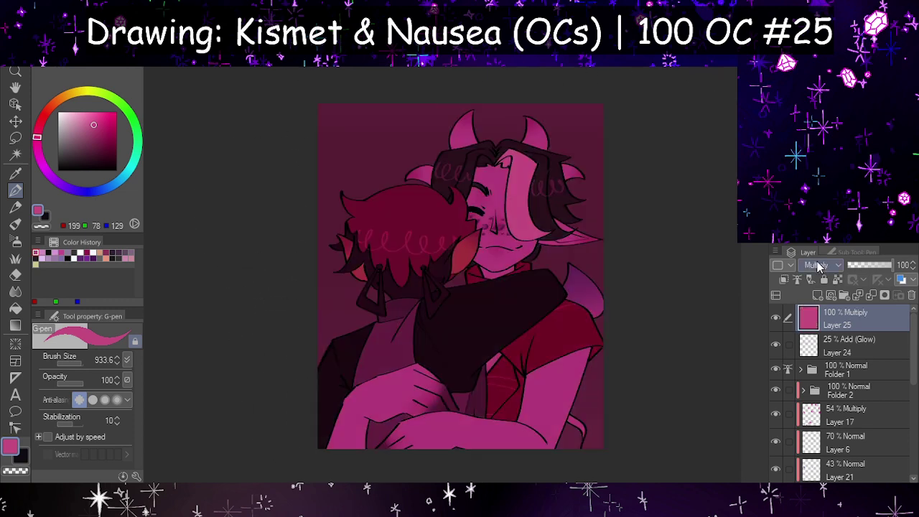
{"action": "scroll", "coordinate": [817, 263], "scroll_direction": "down", "scroll_amount": 1}
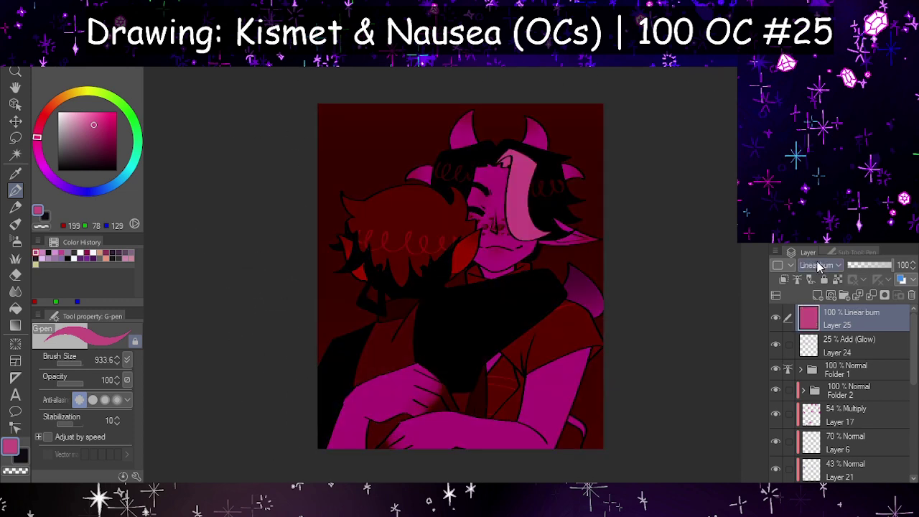
{"action": "scroll", "coordinate": [488, 259], "scroll_direction": "down", "scroll_amount": 6}
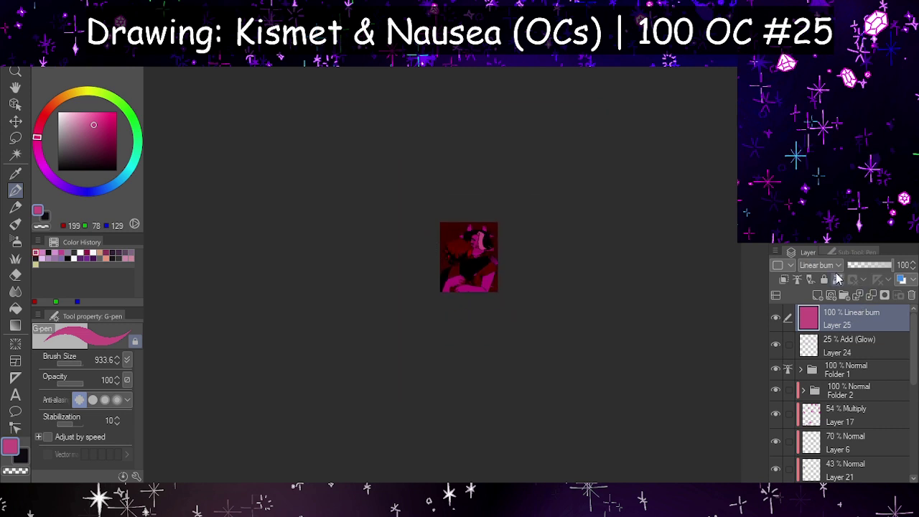
{"action": "scroll", "coordinate": [835, 271], "scroll_direction": "down", "scroll_amount": 1}
{"action": "scroll", "coordinate": [835, 273], "scroll_direction": "down", "scroll_amount": 1}
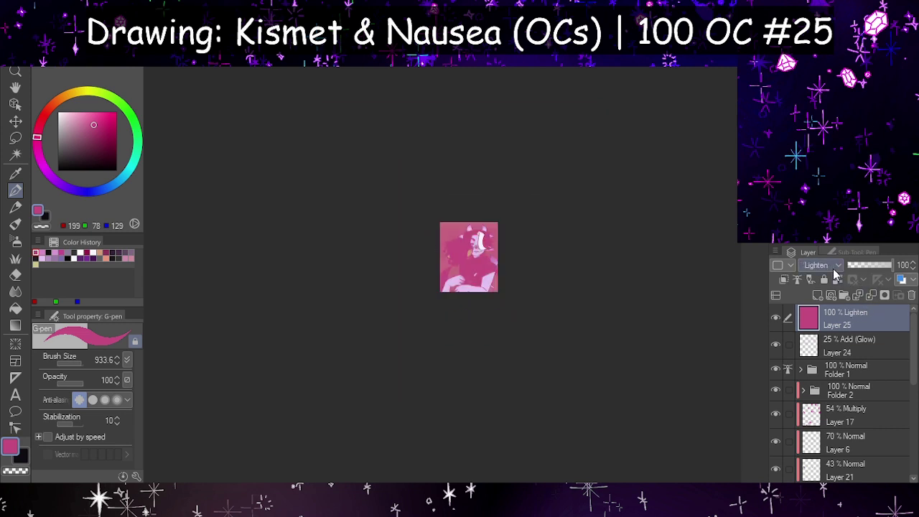
{"action": "scroll", "coordinate": [835, 274], "scroll_direction": "down", "scroll_amount": 1}
{"action": "scroll", "coordinate": [835, 274], "scroll_direction": "down", "scroll_amount": 1}
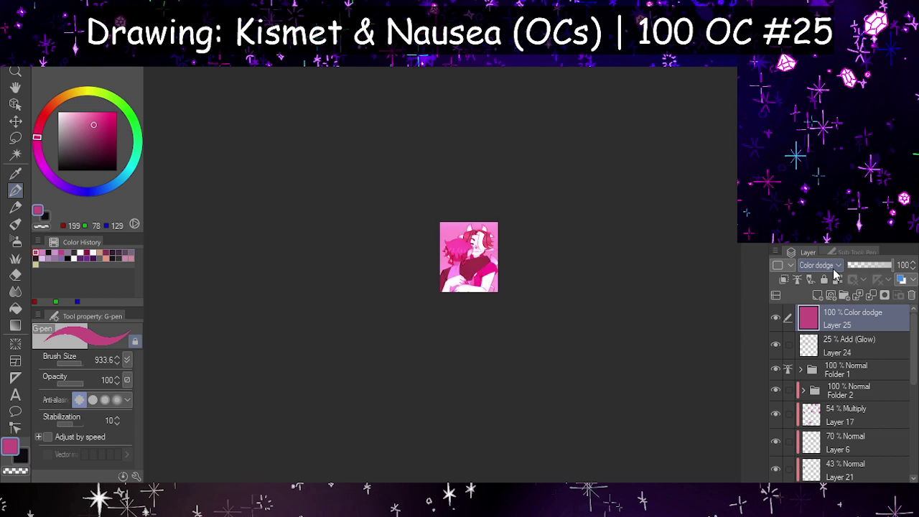
{"action": "scroll", "coordinate": [836, 274], "scroll_direction": "down", "scroll_amount": 2}
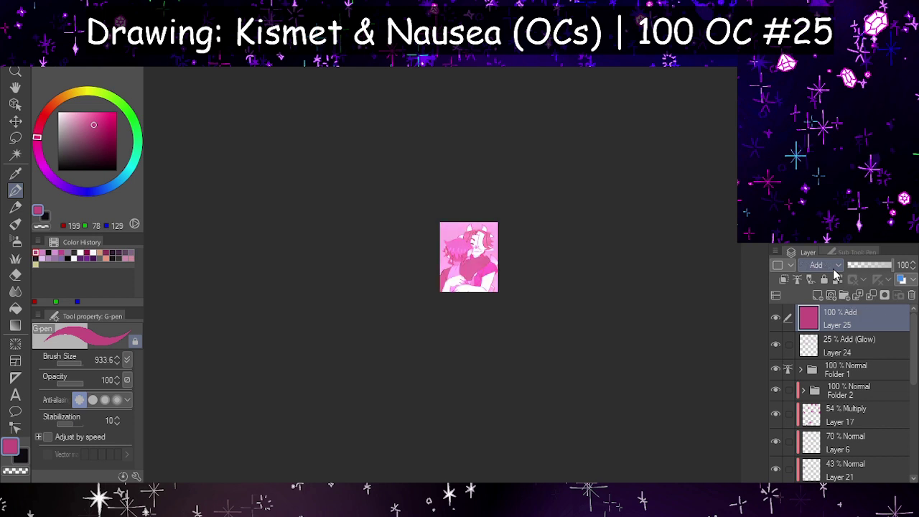
{"action": "scroll", "coordinate": [835, 274], "scroll_direction": "down", "scroll_amount": 1}
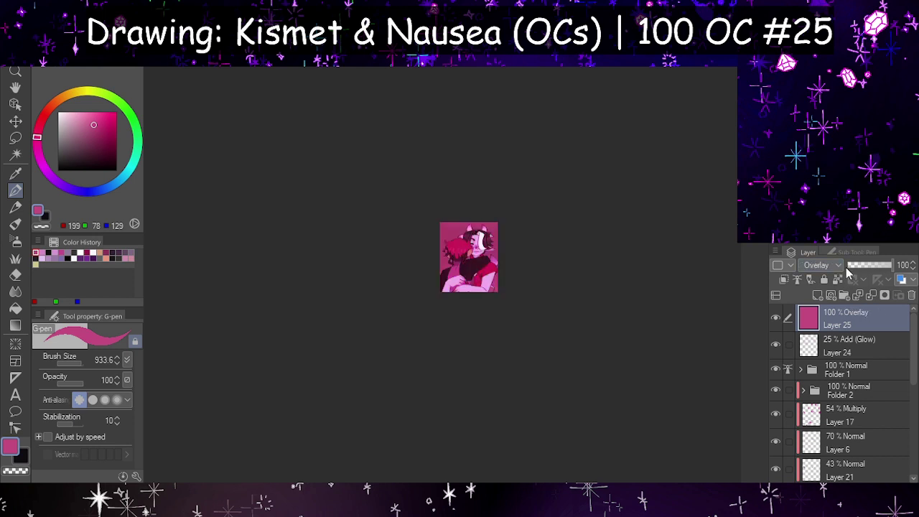
{"action": "left_click", "coordinate": [855, 267]}
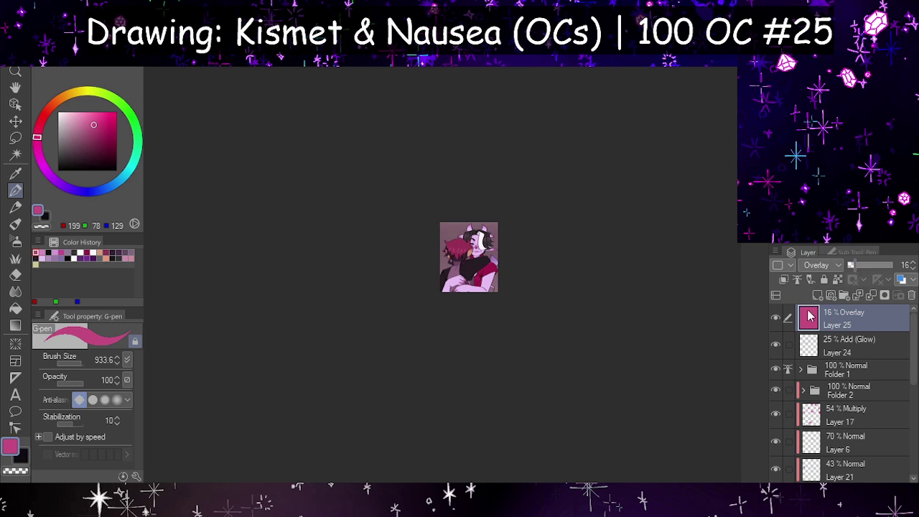
- Compare the illustration with and without the pink overlay by hiding and showing the layer
{"action": "scroll", "coordinate": [420, 247], "scroll_direction": "up", "scroll_amount": 1}
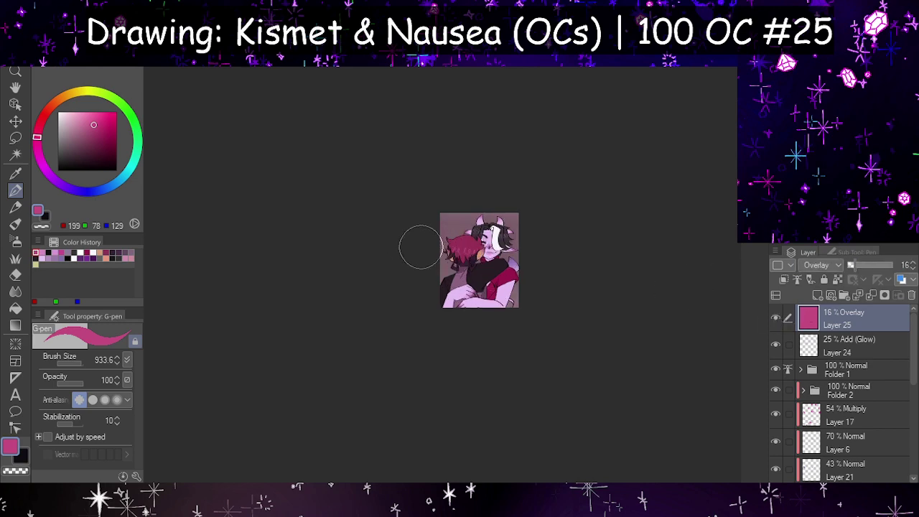
{"action": "scroll", "coordinate": [520, 251], "scroll_direction": "up", "scroll_amount": 5}
{"action": "scroll", "coordinate": [421, 309], "scroll_direction": "down", "scroll_amount": 1}
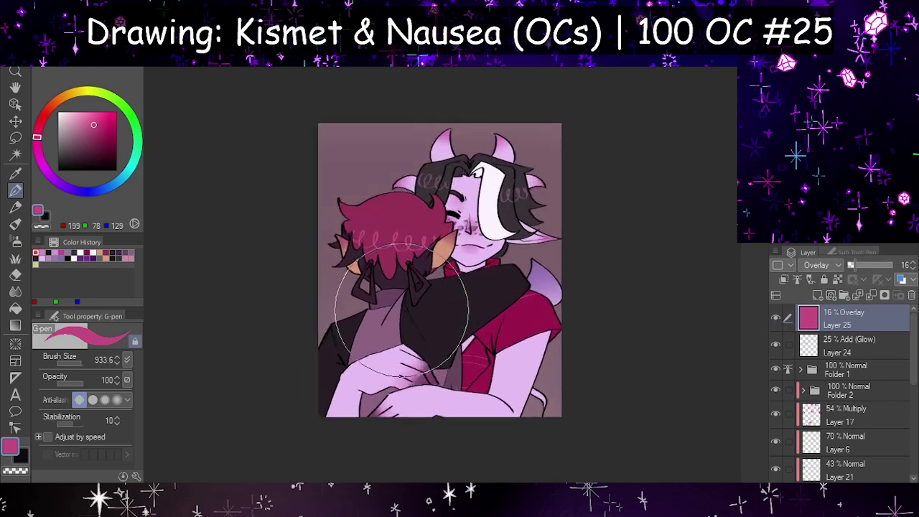
{"action": "scroll", "coordinate": [402, 309], "scroll_direction": "up", "scroll_amount": 1}
{"action": "left_click", "coordinate": [778, 318]}
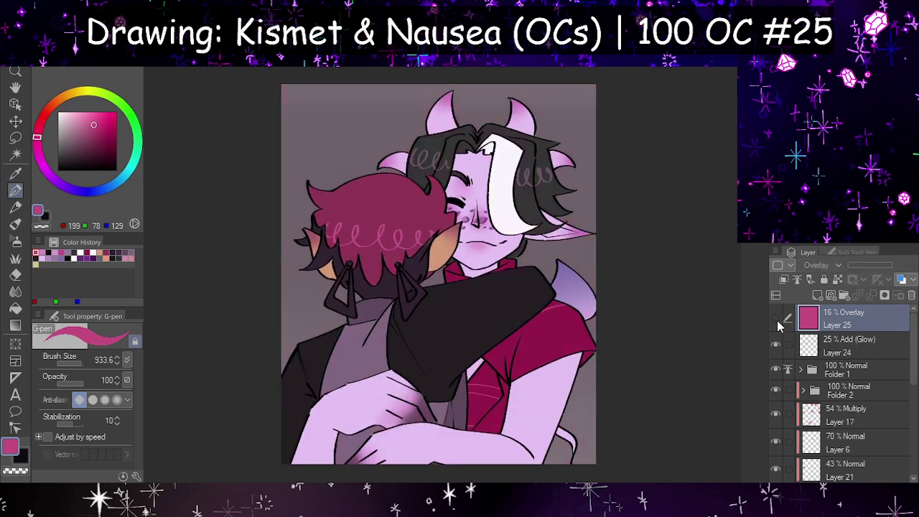
{"action": "left_click", "coordinate": [777, 320]}
{"action": "left_click", "coordinate": [777, 320]}
{"action": "left_click", "coordinate": [777, 320]}
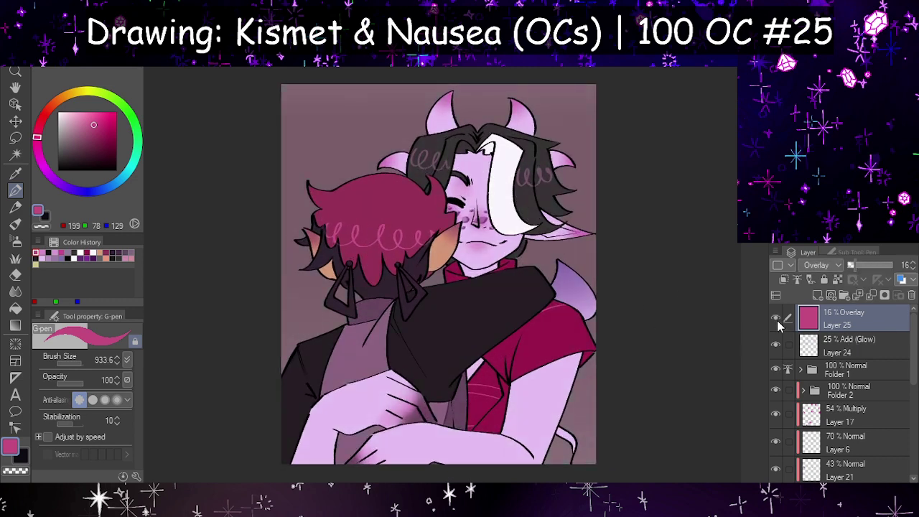
- Repaint the whole overlay layer with blue (RGB 78, 98, 199) and check its effect on the illustration
{"action": "left_click", "coordinate": [97, 191]}
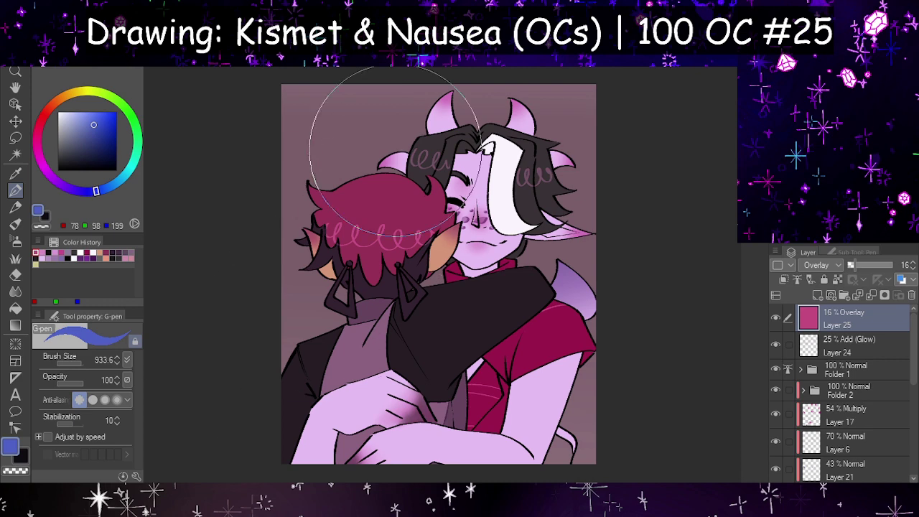
{"action": "mouse_move", "coordinate": [395, 150]}
{"action": "left_mouse_down"}
{"action": "mouse_move", "coordinate": [270, 263]}
{"action": "mouse_move", "coordinate": [338, 403]}
{"action": "mouse_move", "coordinate": [496, 157]}
{"action": "mouse_move", "coordinate": [591, 354]}
{"action": "mouse_move", "coordinate": [335, 401]}
{"action": "mouse_move", "coordinate": [265, 332]}
{"action": "mouse_move", "coordinate": [468, 216]}
{"action": "left_mouse_up"}
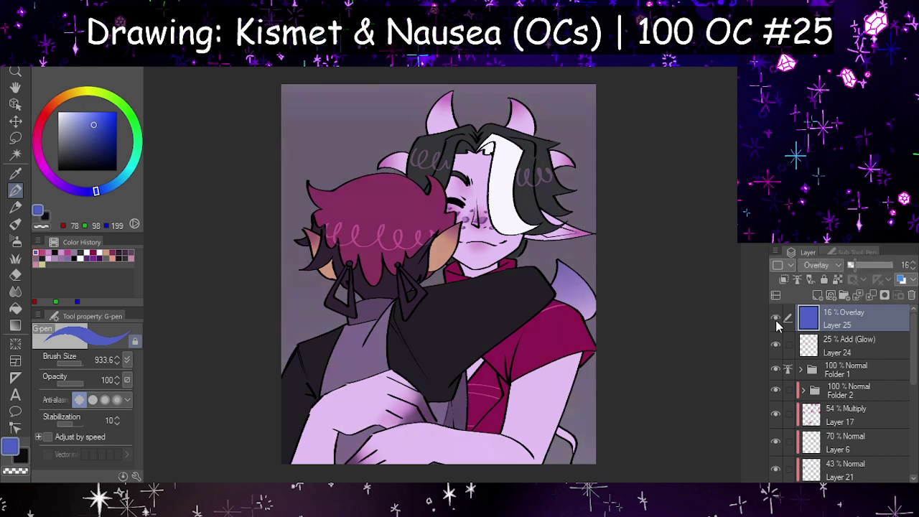
{"action": "left_click", "coordinate": [776, 325]}
- Add pink foreground-to-transparent gradients from the canvas's top and bottom edges over the blue overlay, and check the tint on the artwork
{"action": "left_click", "coordinate": [45, 249]}
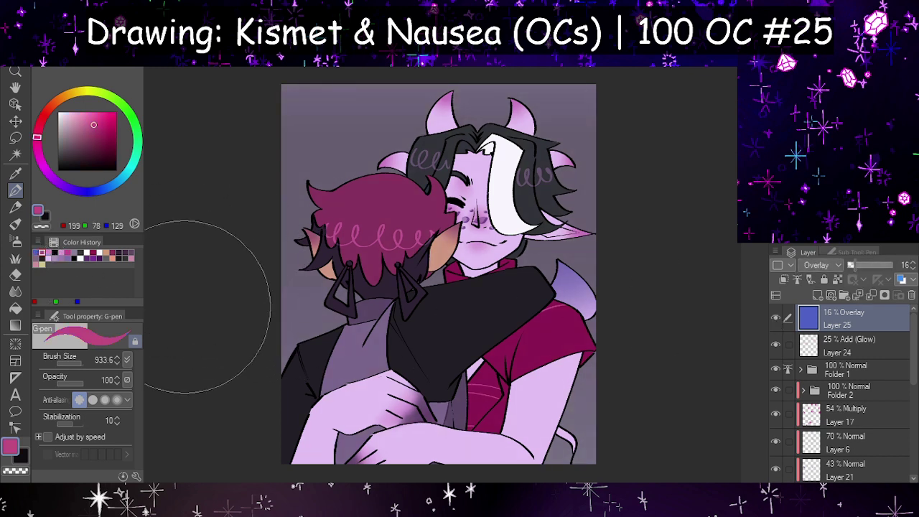
{"action": "left_click", "coordinate": [15, 325]}
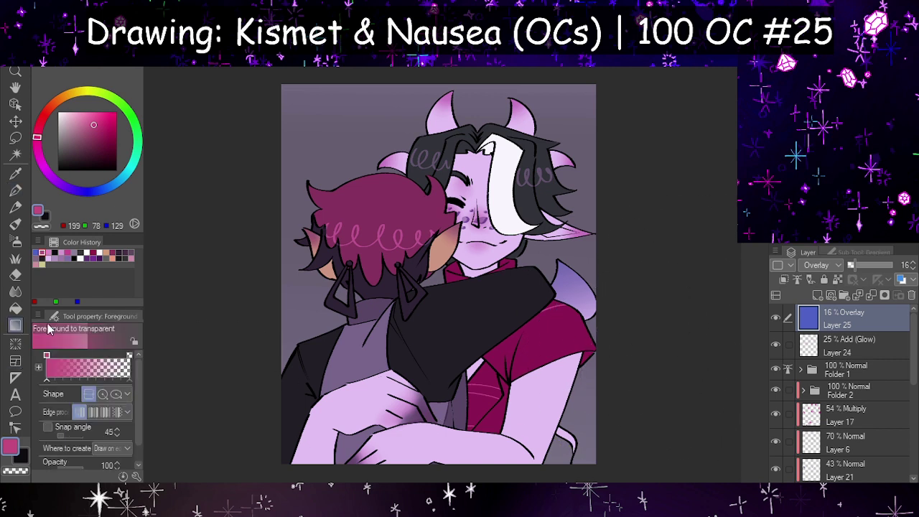
{"action": "scroll", "coordinate": [525, 337], "scroll_direction": "down", "scroll_amount": 2}
{"action": "left_click_drag", "start_coordinate": [469, 117], "coordinate": [479, 429]}
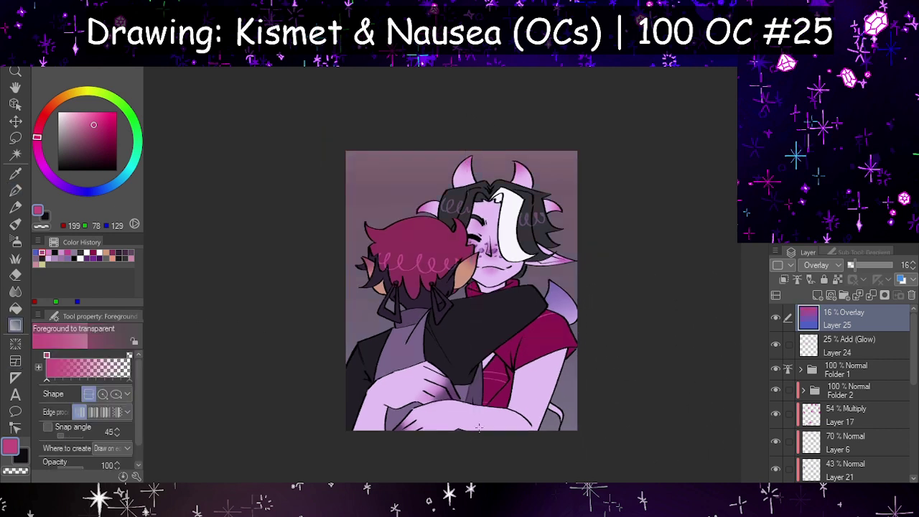
{"action": "left_click_drag", "start_coordinate": [495, 460], "coordinate": [490, 285]}
{"action": "scroll", "coordinate": [508, 337], "scroll_direction": "up", "scroll_amount": 2}
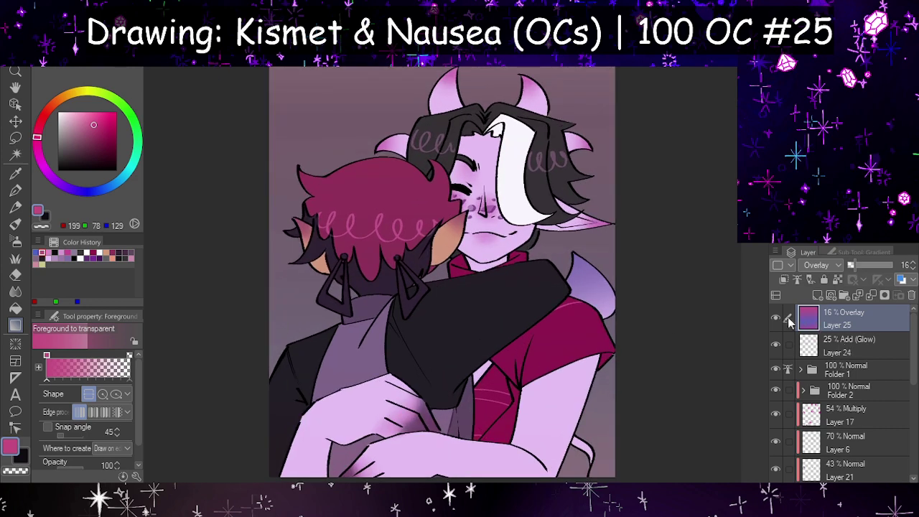
{"action": "left_click", "coordinate": [775, 321]}
{"action": "scroll", "coordinate": [554, 280], "scroll_direction": "down", "scroll_amount": 1}
{"action": "scroll", "coordinate": [595, 260], "scroll_direction": "up", "scroll_amount": 1}
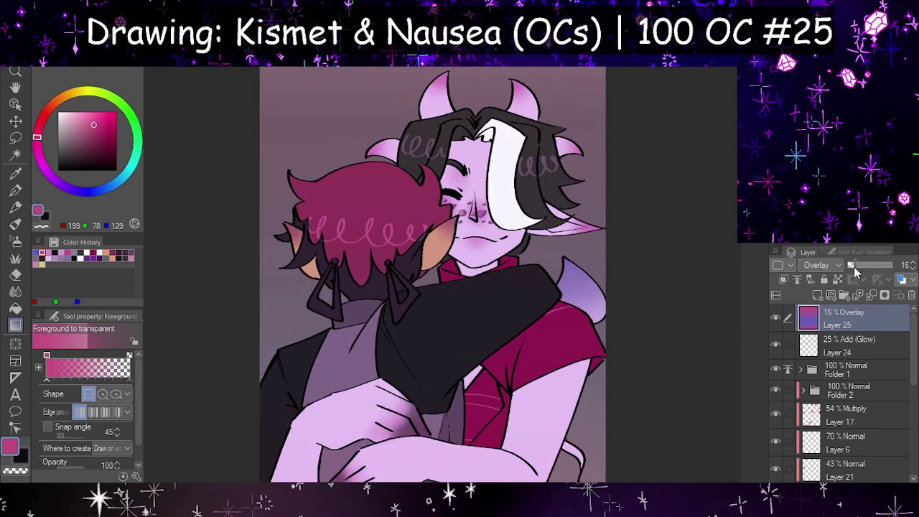
- Lower the gradient overlay layer's opacity to 11% and compare the illustration with and without it
{"action": "scroll", "coordinate": [864, 264], "scroll_direction": "down", "scroll_amount": 2}
{"action": "key", "text": "ctrl+minus"}
{"action": "left_click", "coordinate": [776, 321]}
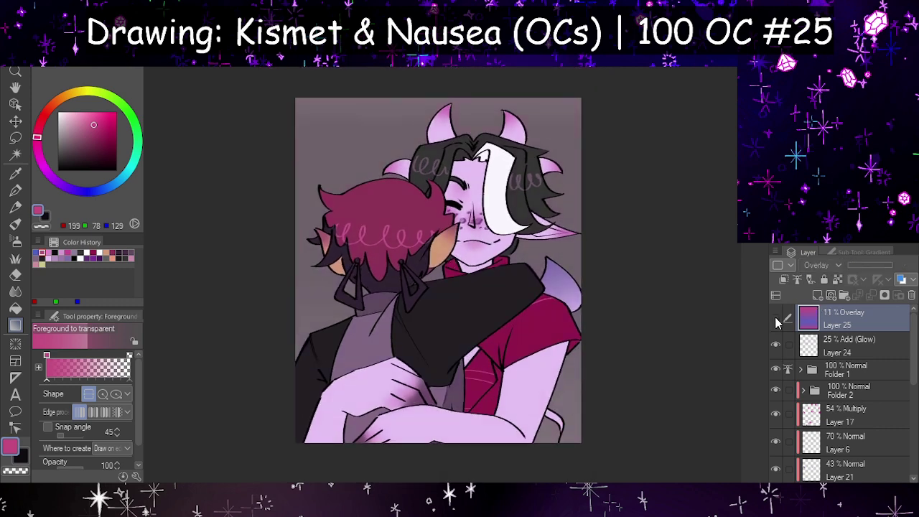
{"action": "left_click", "coordinate": [776, 319]}
- Switch clipping to the layer below on and off for Folder 1 to compare how the artwork looks
{"action": "left_click", "coordinate": [835, 370]}
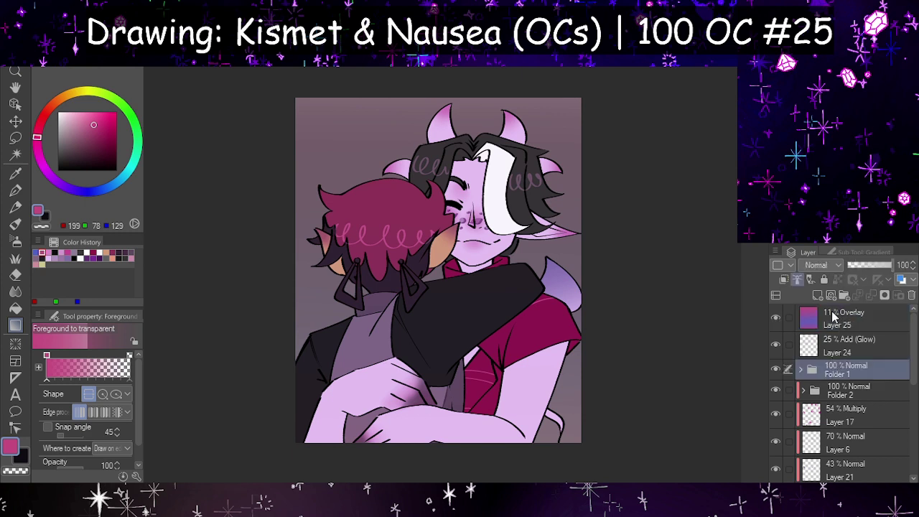
{"action": "left_click", "coordinate": [784, 281]}
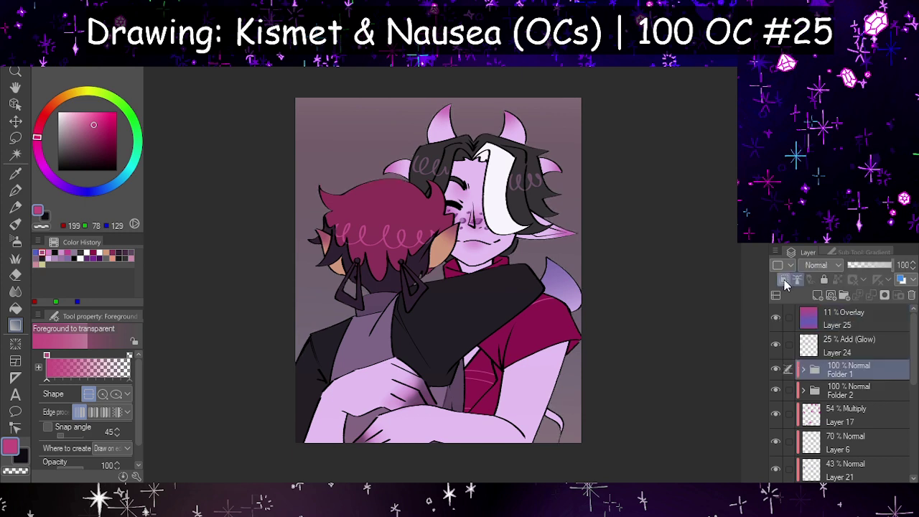
{"action": "left_click", "coordinate": [784, 281]}
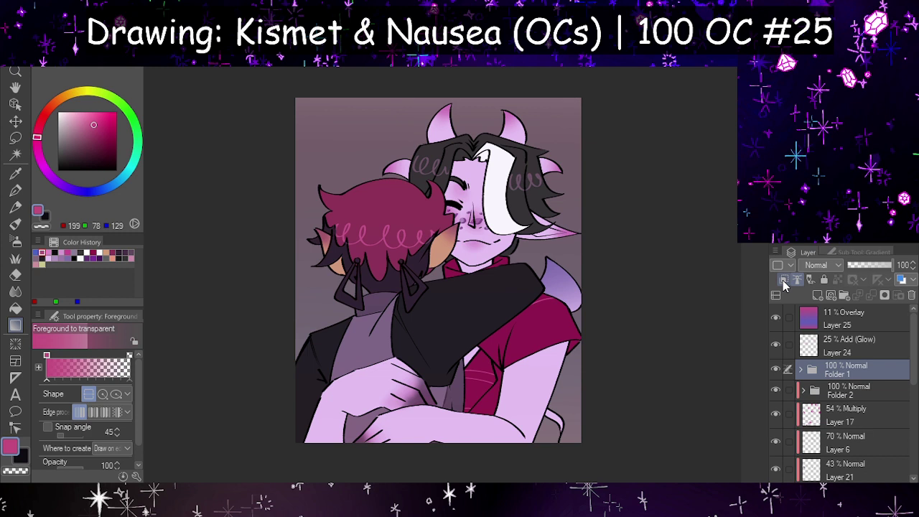
{"action": "left_click", "coordinate": [784, 280]}
{"action": "left_click", "coordinate": [784, 280]}
{"action": "left_click", "coordinate": [784, 281]}
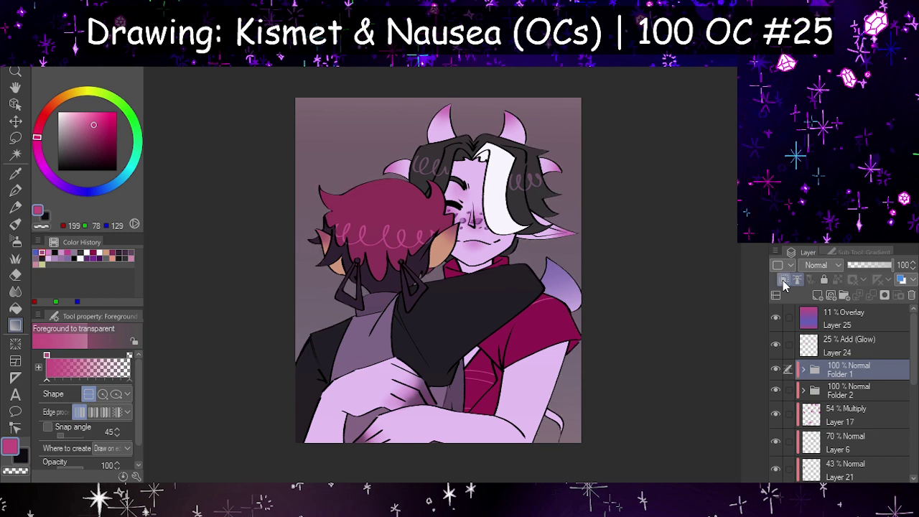
{"action": "left_click", "coordinate": [784, 281]}
{"action": "left_click", "coordinate": [784, 281]}
{"action": "left_click", "coordinate": [785, 281]}
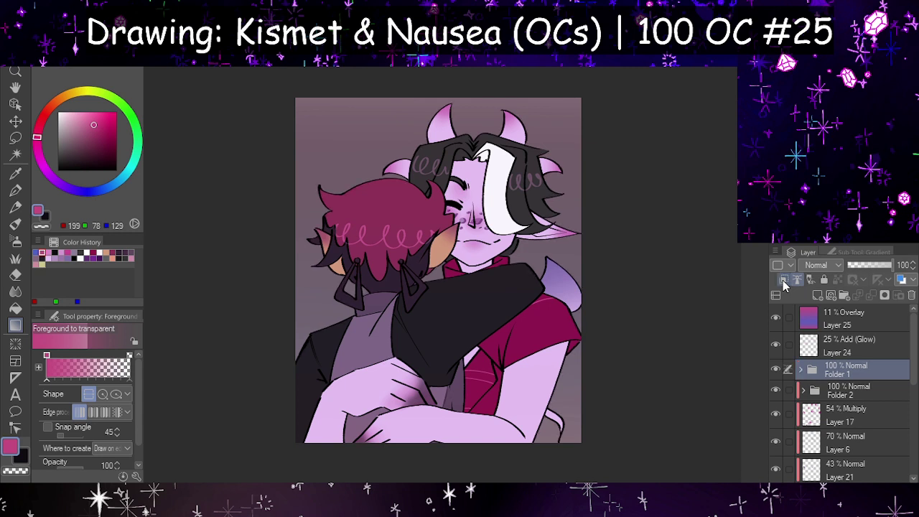
{"action": "left_click", "coordinate": [784, 281]}
{"action": "left_click", "coordinate": [784, 281]}
{"action": "left_click", "coordinate": [784, 281]}
- Add a new layer above Folder 1, clip it to the folder, and set it to Lighten at 63% opacity
{"action": "left_click", "coordinate": [817, 296]}
{"action": "left_click", "coordinate": [784, 279]}
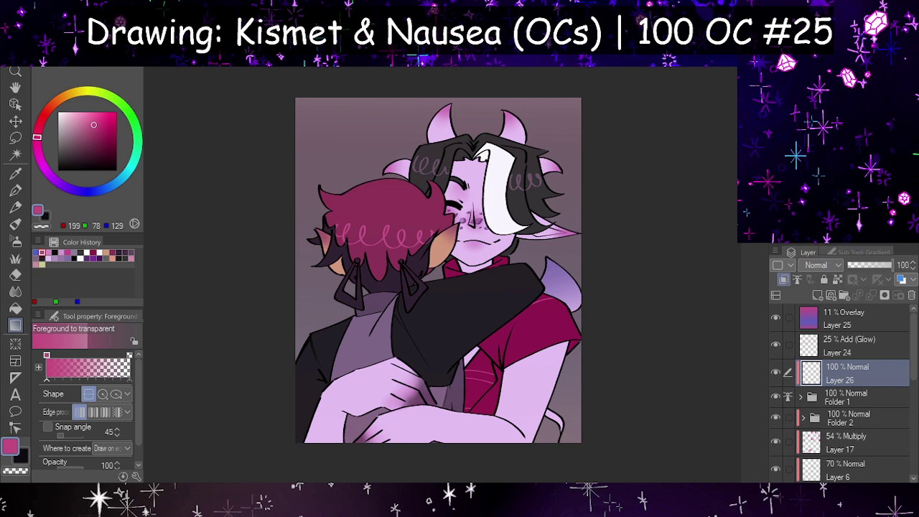
{"action": "left_click", "coordinate": [819, 346]}
{"action": "left_click_drag", "start_coordinate": [868, 266], "coordinate": [876, 262]}
- Sample the jacket's near-black (RGB 35, 31, 38) and cover the whole Lighten layer with it using the G-pen at size 2000
{"action": "left_click", "coordinate": [15, 154]}
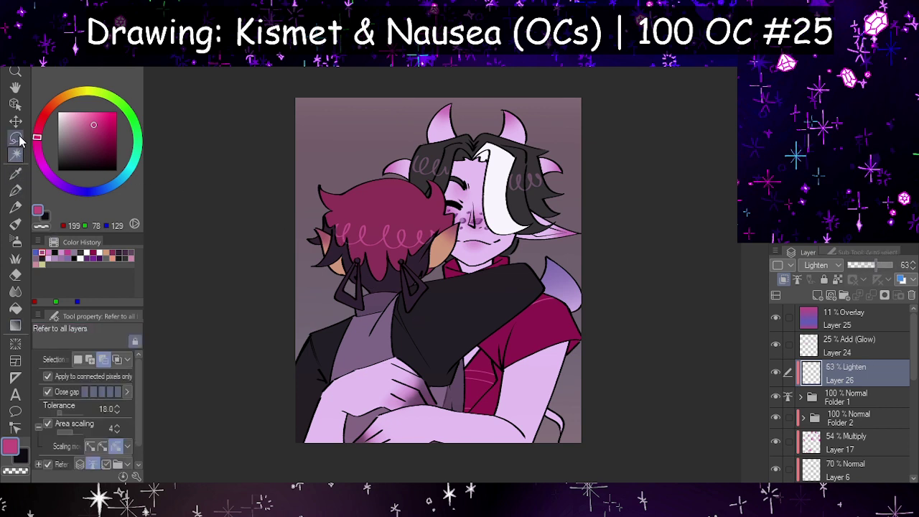
{"action": "left_click", "coordinate": [16, 173]}
{"action": "left_click", "coordinate": [491, 333]}
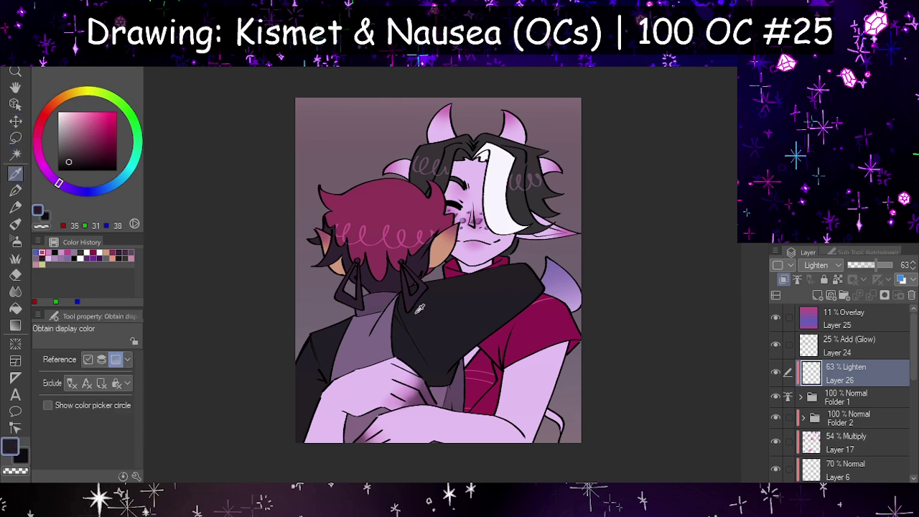
{"action": "left_click", "coordinate": [16, 189]}
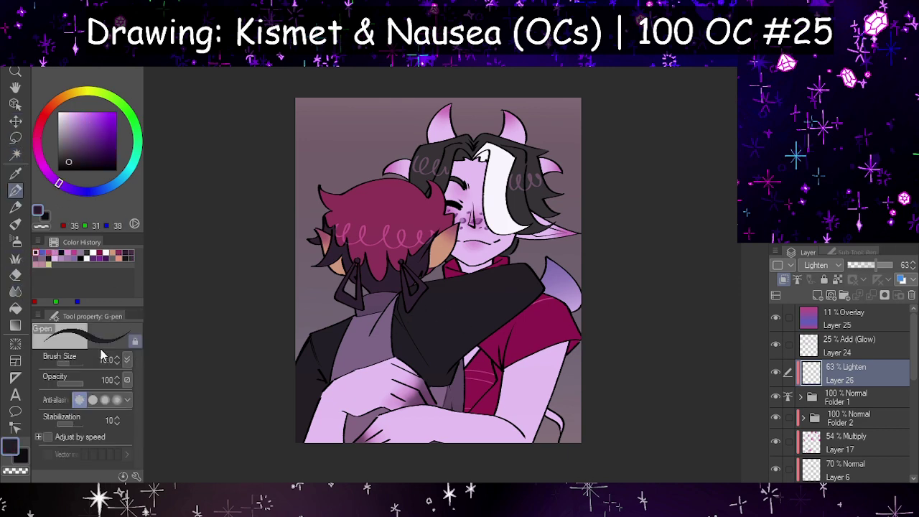
{"action": "mouse_move", "coordinate": [480, 268]}
{"action": "left_mouse_down"}
{"action": "mouse_move", "coordinate": [462, 362]}
{"action": "mouse_move", "coordinate": [342, 228]}
{"action": "left_mouse_up"}
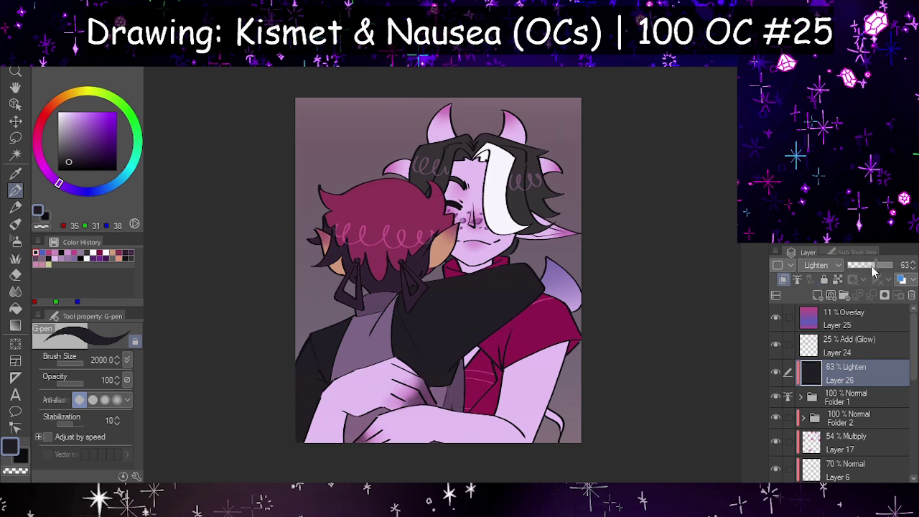
- Reduce the Lighten layer's opacity to 15%, comparing the artwork with the layer hidden and shown
{"action": "left_click_drag", "start_coordinate": [872, 266], "coordinate": [871, 266]}
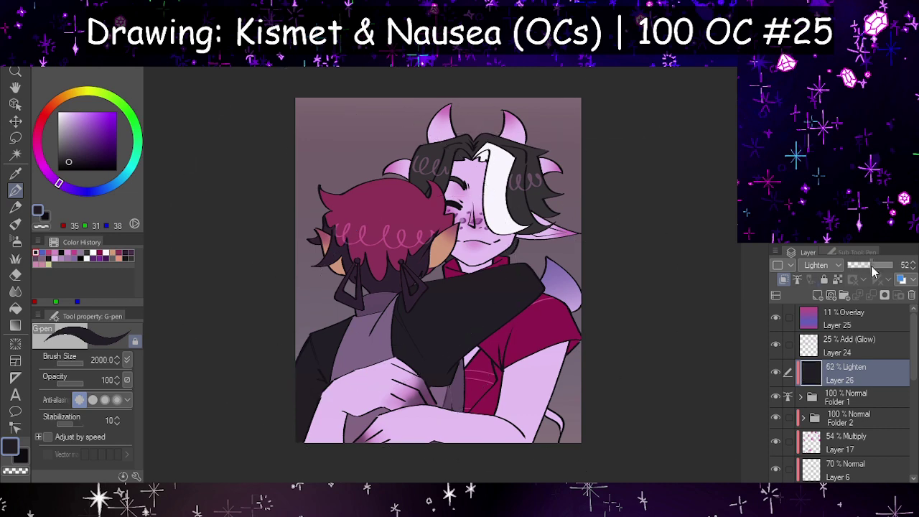
{"action": "left_click", "coordinate": [777, 371]}
{"action": "left_click", "coordinate": [777, 370]}
{"action": "left_click_drag", "start_coordinate": [858, 265], "coordinate": [804, 268]}
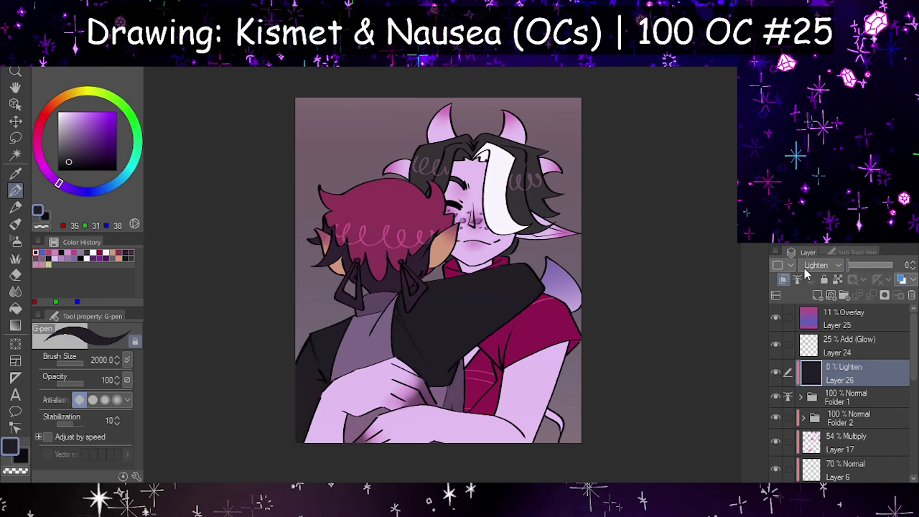
{"action": "left_click", "coordinate": [854, 264]}
{"action": "left_click", "coordinate": [779, 375]}
{"action": "left_click", "coordinate": [779, 374]}
{"action": "left_click", "coordinate": [779, 374]}
{"action": "left_click", "coordinate": [780, 378]}
{"action": "left_click", "coordinate": [780, 378]}
{"action": "left_click", "coordinate": [781, 378]}
{"action": "left_click", "coordinate": [780, 379]}
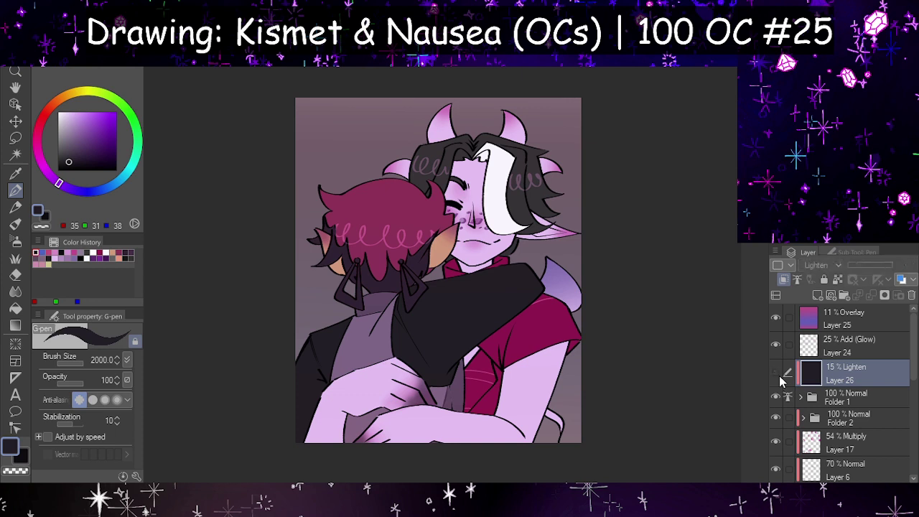
{"action": "left_click", "coordinate": [781, 379]}
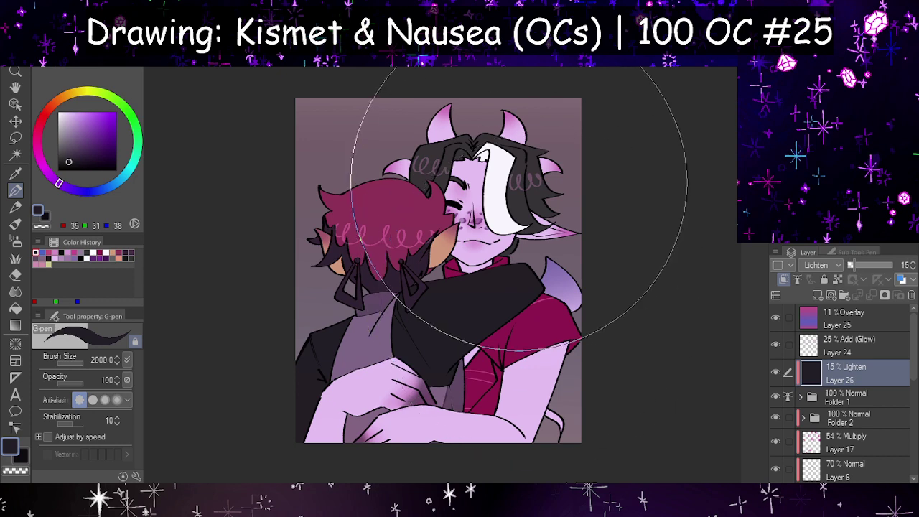
- Add a new layer above the Add (Glow) layer and prepare the がめペン brush at size 15 in pure white
{"action": "scroll", "coordinate": [466, 194], "scroll_direction": "up", "scroll_amount": 2}
{"action": "scroll", "coordinate": [462, 195], "scroll_direction": "up", "scroll_amount": 1}
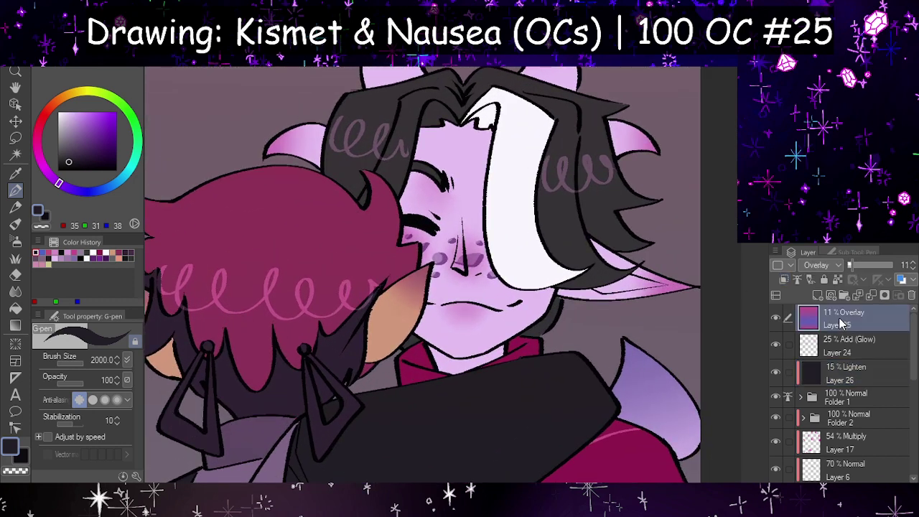
{"action": "left_click", "coordinate": [833, 351]}
{"action": "left_click", "coordinate": [818, 295]}
{"action": "left_click_drag", "start_coordinate": [68, 130], "coordinate": [59, 112]}
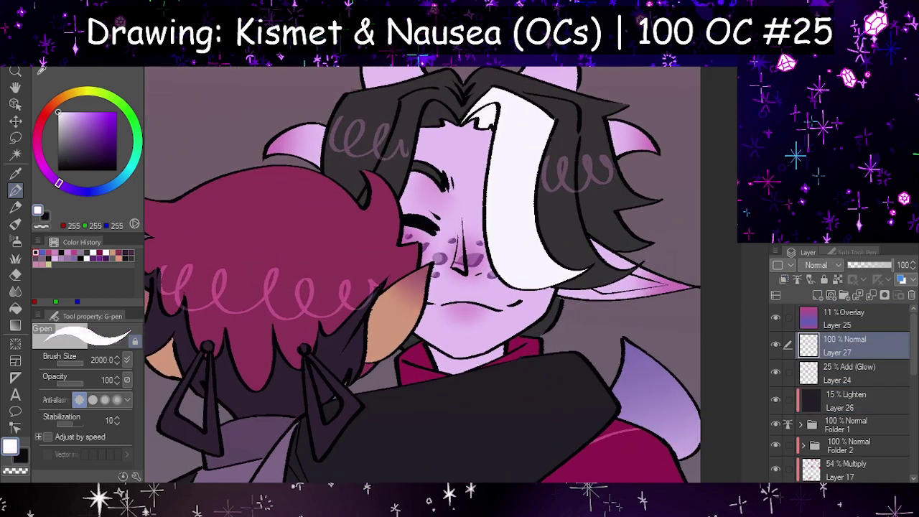
{"action": "left_click", "coordinate": [856, 252]}
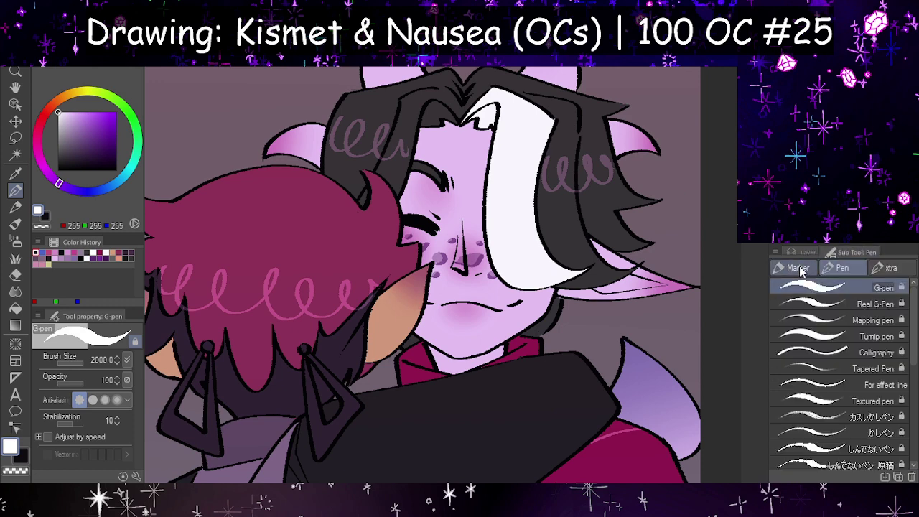
{"action": "left_click", "coordinate": [799, 268]}
{"action": "left_click", "coordinate": [800, 252]}
{"action": "scroll", "coordinate": [447, 218], "scroll_direction": "up", "scroll_amount": 3}
{"action": "scroll", "coordinate": [447, 220], "scroll_direction": "up", "scroll_amount": 2}
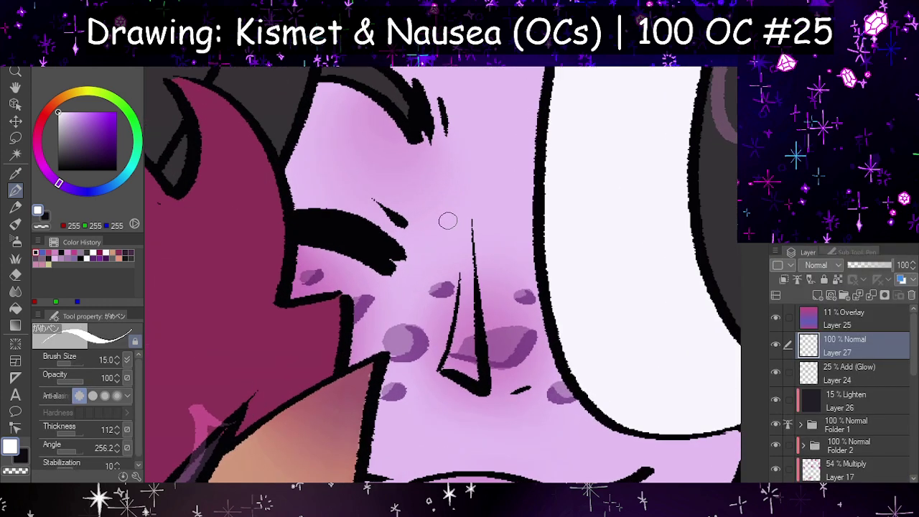
{"action": "left_click", "coordinate": [368, 254]}
{"action": "left_click_drag", "start_coordinate": [370, 254], "coordinate": [327, 231]}
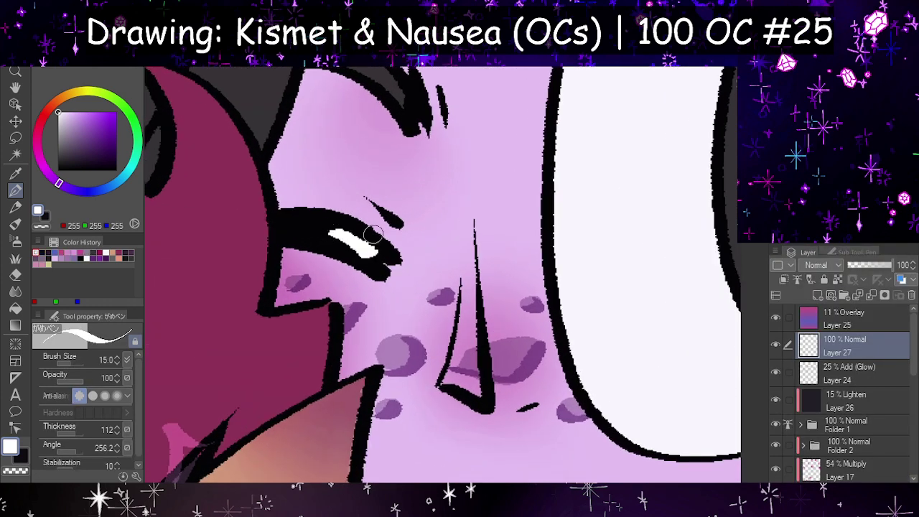
{"action": "key", "text": "h"}
{"action": "key", "text": "ctrl+z"}
- Draw a thin white highlight along the horned character's closed eyelid and check it against the whole illustration
{"action": "mouse_move", "coordinate": [517, 252]}
{"action": "left_mouse_down"}
{"action": "mouse_move", "coordinate": [566, 232]}
{"action": "mouse_move", "coordinate": [610, 229]}
{"action": "left_mouse_up"}
{"action": "key", "text": "h"}
{"action": "left_click", "coordinate": [17, 277]}
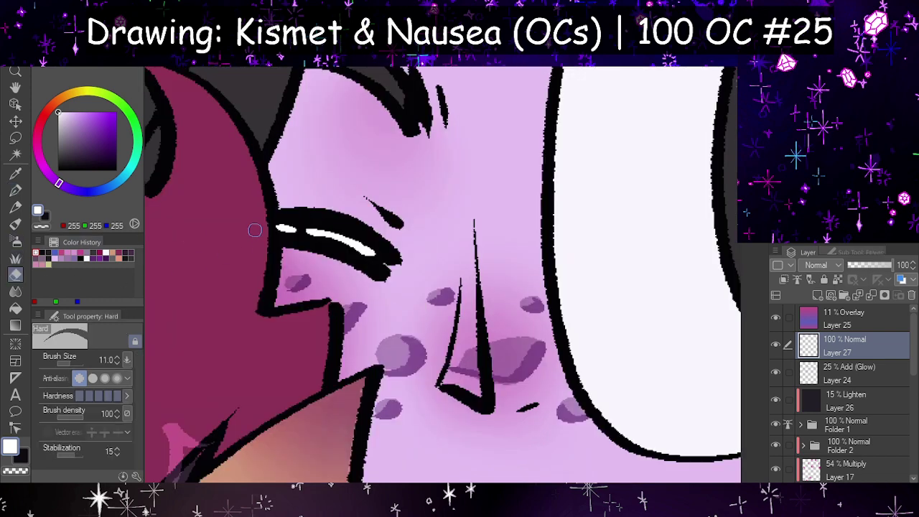
{"action": "scroll", "coordinate": [490, 224], "scroll_direction": "down", "scroll_amount": 10}
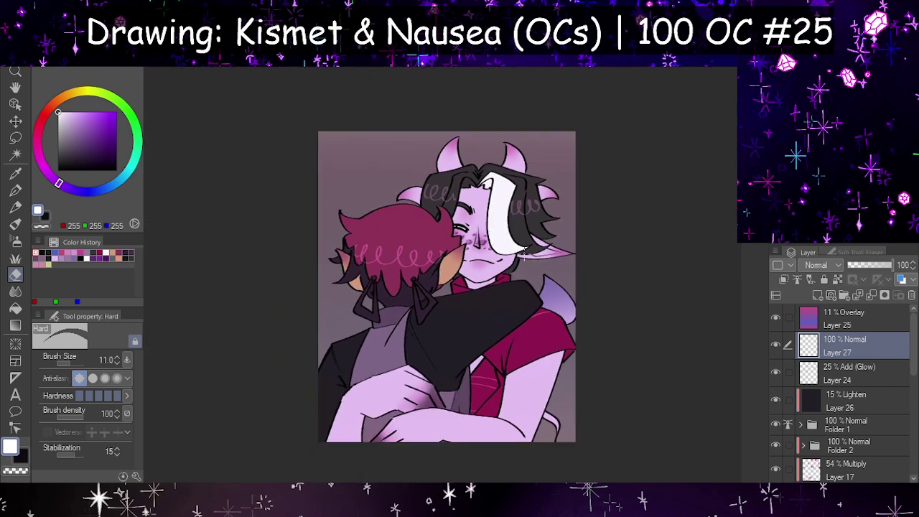
{"action": "scroll", "coordinate": [484, 289], "scroll_direction": "down", "scroll_amount": 2}
{"action": "scroll", "coordinate": [484, 288], "scroll_direction": "up", "scroll_amount": 5}
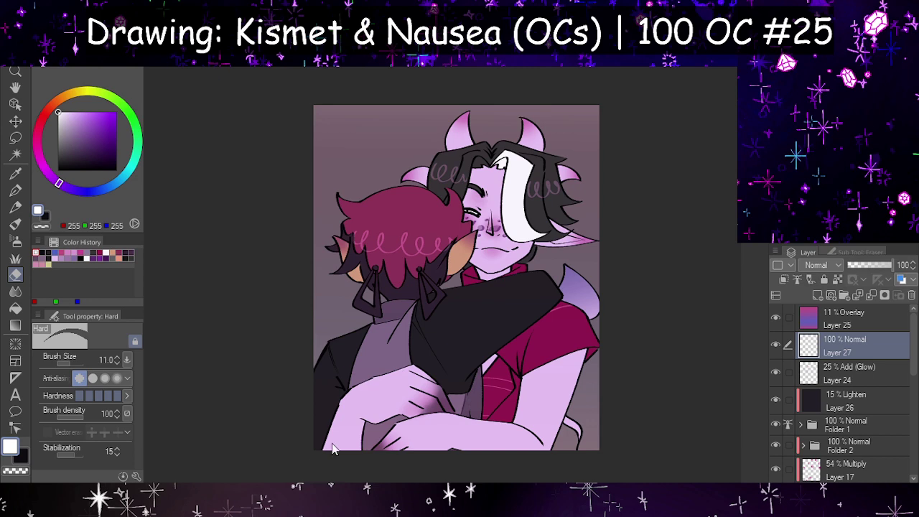
{"action": "scroll", "coordinate": [332, 448], "scroll_direction": "down", "scroll_amount": 2}
{"action": "scroll", "coordinate": [433, 325], "scroll_direction": "up", "scroll_amount": 3}
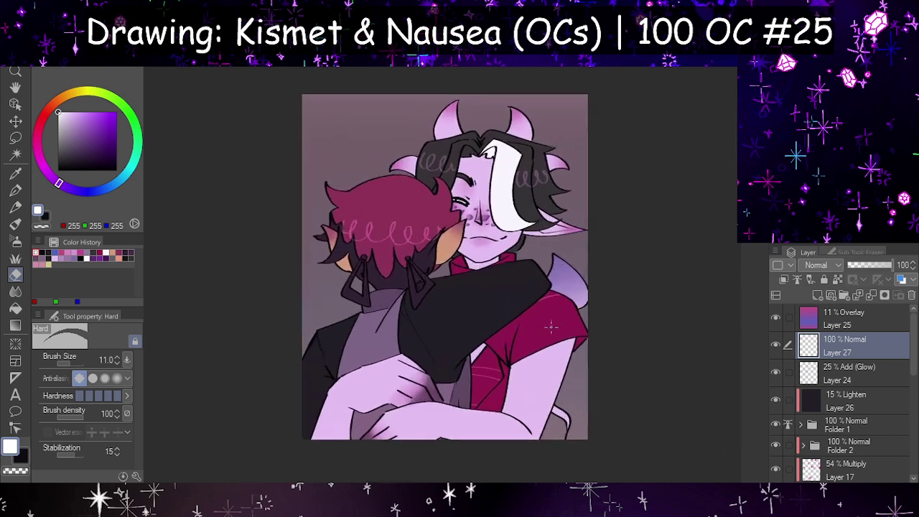
- Add a new layer directly below the sketches folder, behind the characters
{"action": "left_click_drag", "start_coordinate": [912, 340], "coordinate": [913, 451]}
{"action": "left_click", "coordinate": [841, 391]}
{"action": "left_click", "coordinate": [817, 295]}
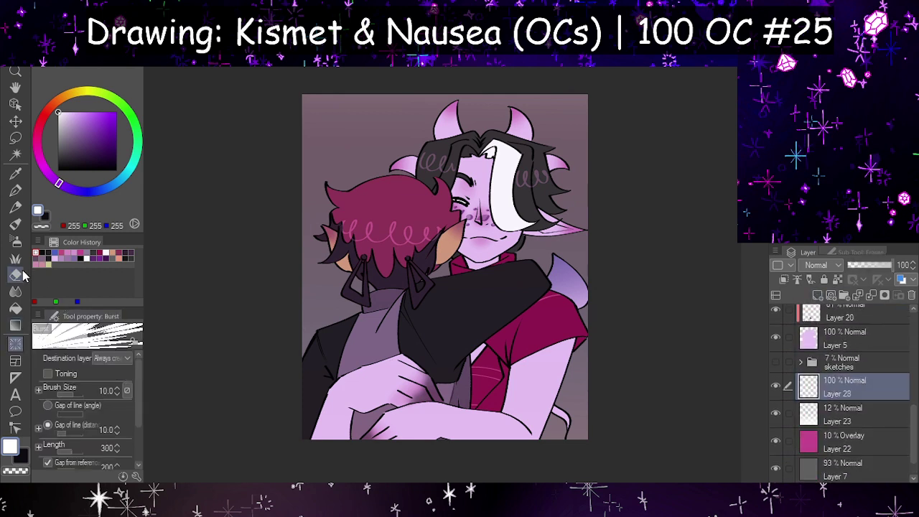
- Try a white Grass B texture across the background with the brush at size 2000
{"action": "left_click", "coordinate": [16, 259]}
{"action": "scroll", "coordinate": [302, 314], "scroll_direction": "down", "scroll_amount": 3}
{"action": "scroll", "coordinate": [390, 291], "scroll_direction": "up", "scroll_amount": 2}
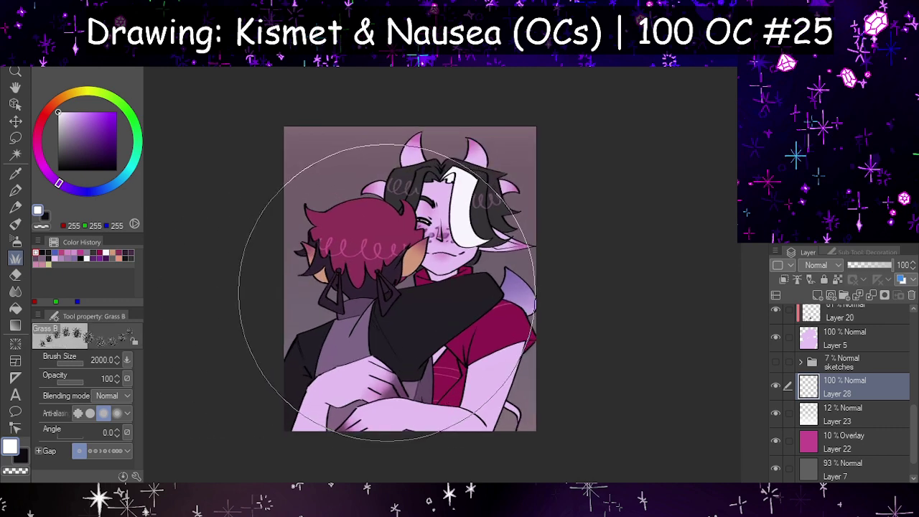
{"action": "mouse_move", "coordinate": [335, 152]}
{"action": "left_mouse_down"}
{"action": "mouse_move", "coordinate": [232, 351]}
{"action": "mouse_move", "coordinate": [546, 175]}
{"action": "mouse_move", "coordinate": [379, 114]}
{"action": "mouse_move", "coordinate": [466, 172]}
{"action": "mouse_move", "coordinate": [496, 357]}
{"action": "mouse_move", "coordinate": [414, 272]}
{"action": "mouse_move", "coordinate": [301, 223]}
{"action": "mouse_move", "coordinate": [604, 296]}
{"action": "left_mouse_up"}
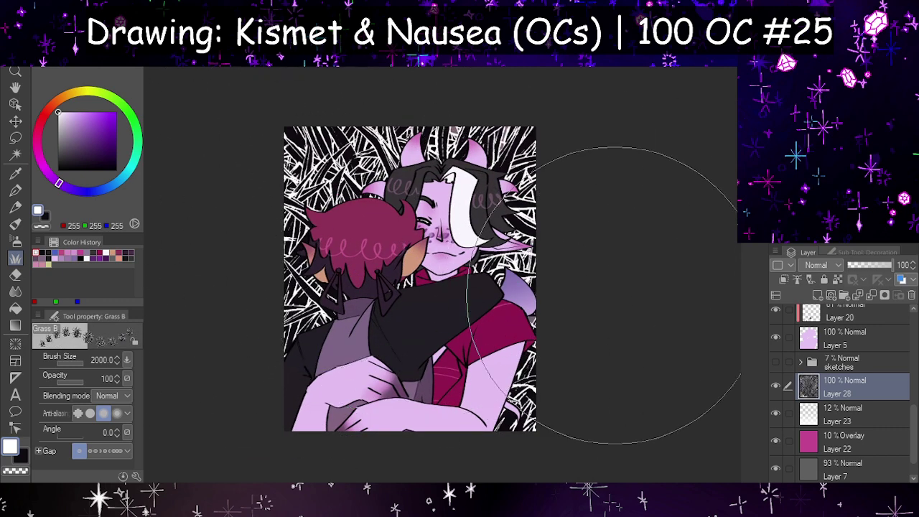
{"action": "left_click", "coordinate": [911, 295]}
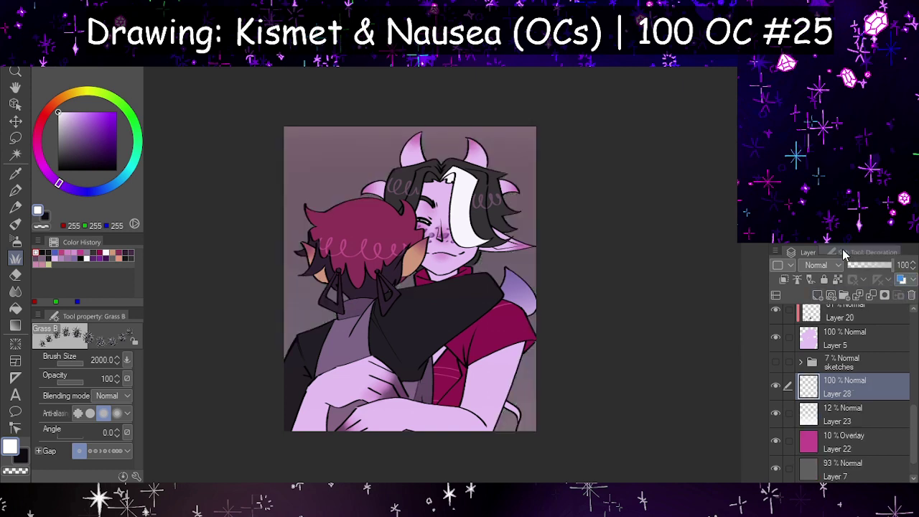
- Cover the background behind the characters with the Small stone decoration brush at size 2000 in white
{"action": "left_click", "coordinate": [868, 252]}
{"action": "left_click", "coordinate": [898, 285]}
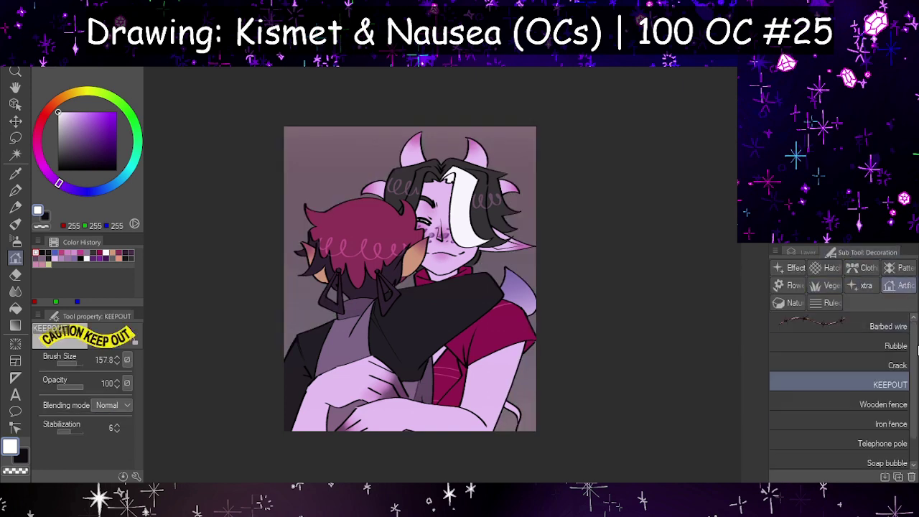
{"action": "left_click", "coordinate": [862, 290]}
{"action": "left_click", "coordinate": [840, 301]}
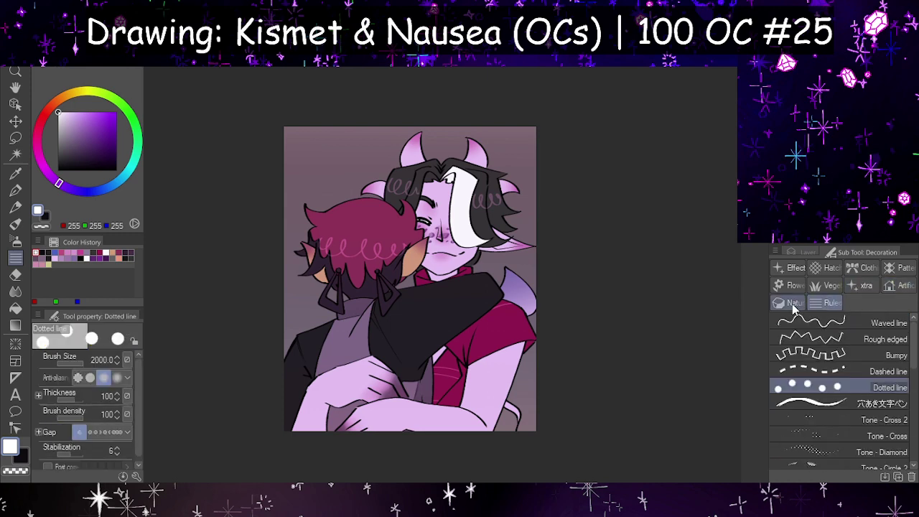
{"action": "left_click", "coordinate": [794, 304]}
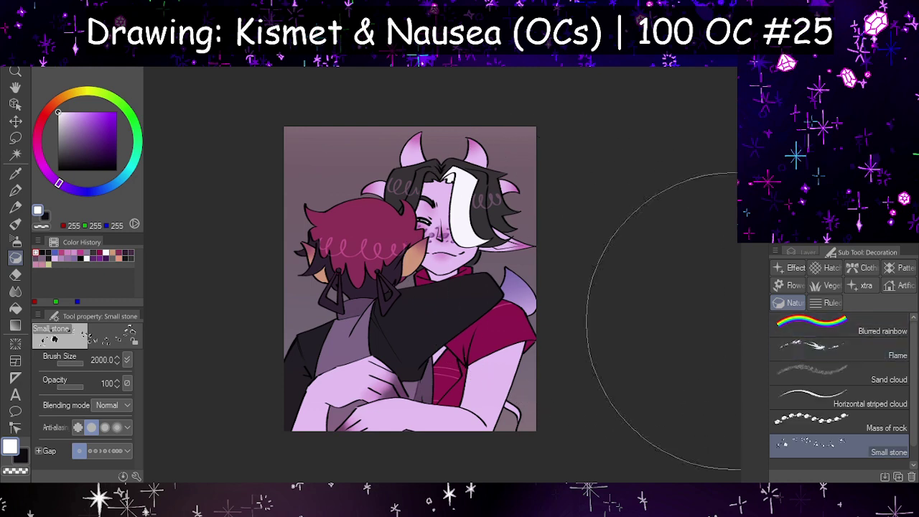
{"action": "mouse_move", "coordinate": [532, 288]}
{"action": "left_mouse_down"}
{"action": "mouse_move", "coordinate": [314, 220]}
{"action": "mouse_move", "coordinate": [329, 374]}
{"action": "mouse_move", "coordinate": [312, 115]}
{"action": "mouse_move", "coordinate": [451, 7]}
{"action": "mouse_move", "coordinate": [180, 43]}
{"action": "mouse_move", "coordinate": [431, 75]}
{"action": "mouse_move", "coordinate": [144, 258]}
{"action": "mouse_move", "coordinate": [154, 134]}
{"action": "mouse_move", "coordinate": [144, 71]}
{"action": "mouse_move", "coordinate": [402, 28]}
{"action": "mouse_move", "coordinate": [503, 28]}
{"action": "mouse_move", "coordinate": [211, 81]}
{"action": "mouse_move", "coordinate": [285, 215]}
{"action": "mouse_move", "coordinate": [514, 361]}
{"action": "mouse_move", "coordinate": [476, 429]}
{"action": "mouse_move", "coordinate": [491, 368]}
{"action": "mouse_move", "coordinate": [332, 384]}
{"action": "mouse_move", "coordinate": [223, 312]}
{"action": "mouse_move", "coordinate": [257, 170]}
{"action": "left_mouse_up"}
{"action": "mouse_move", "coordinate": [337, 144]}
{"action": "left_mouse_down"}
{"action": "mouse_move", "coordinate": [259, 123]}
{"action": "mouse_move", "coordinate": [470, 187]}
{"action": "mouse_move", "coordinate": [465, 202]}
{"action": "mouse_move", "coordinate": [327, 152]}
{"action": "mouse_move", "coordinate": [467, 169]}
{"action": "left_mouse_up"}
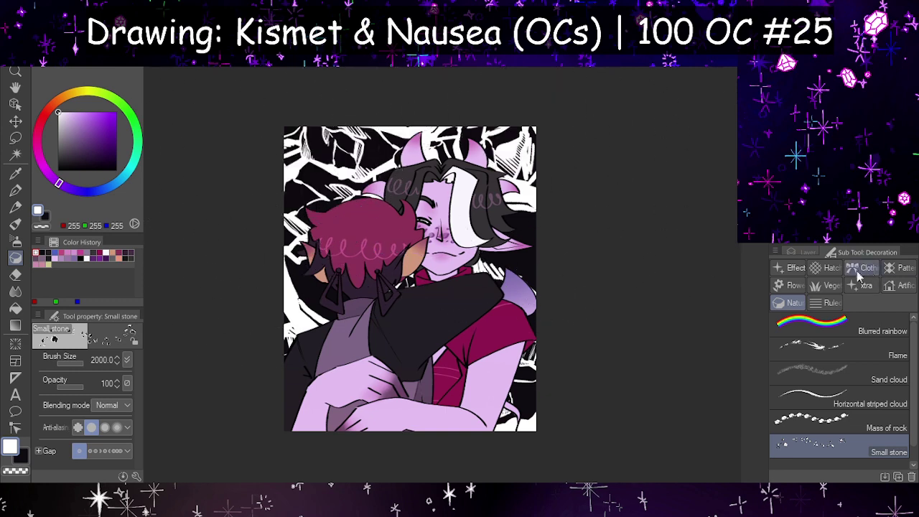
- Add a new layer clipped to the white stone texture layer and set its blending mode to Hue
{"action": "left_click", "coordinate": [808, 252]}
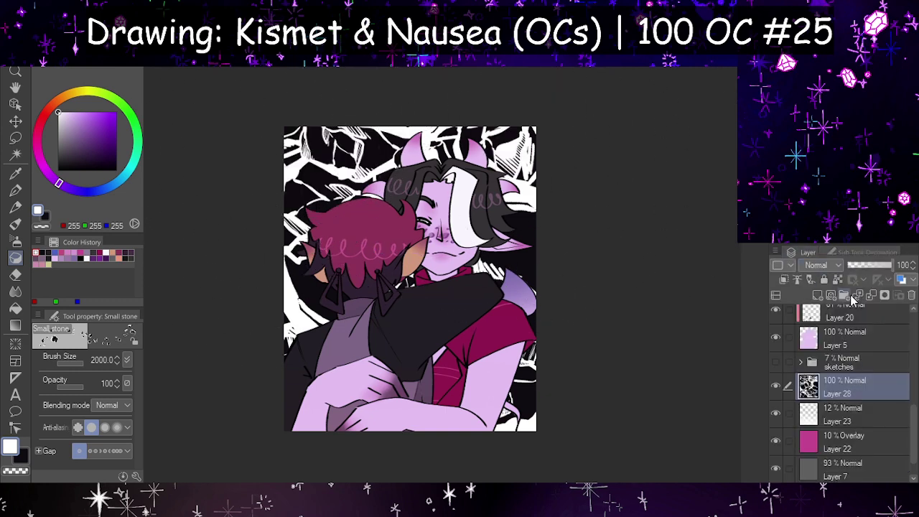
{"action": "left_click", "coordinate": [818, 295]}
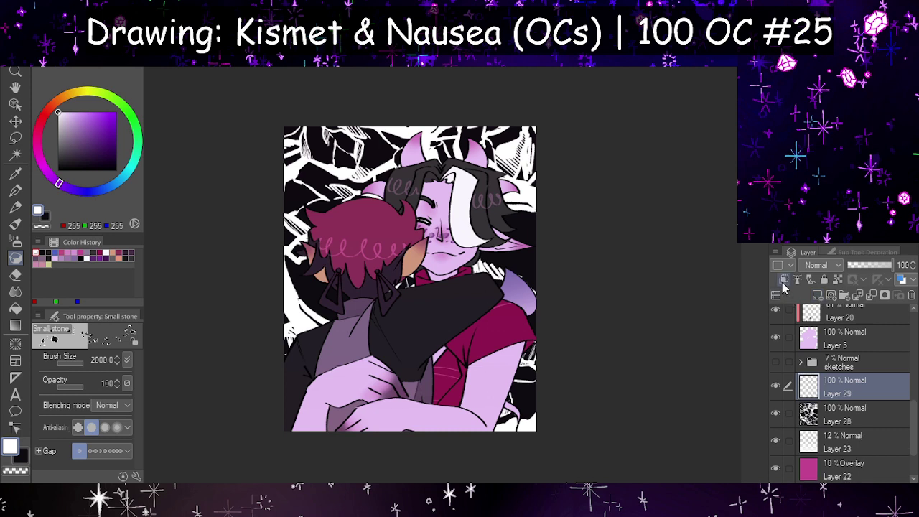
{"action": "left_click", "coordinate": [783, 280]}
{"action": "left_click", "coordinate": [848, 265]}
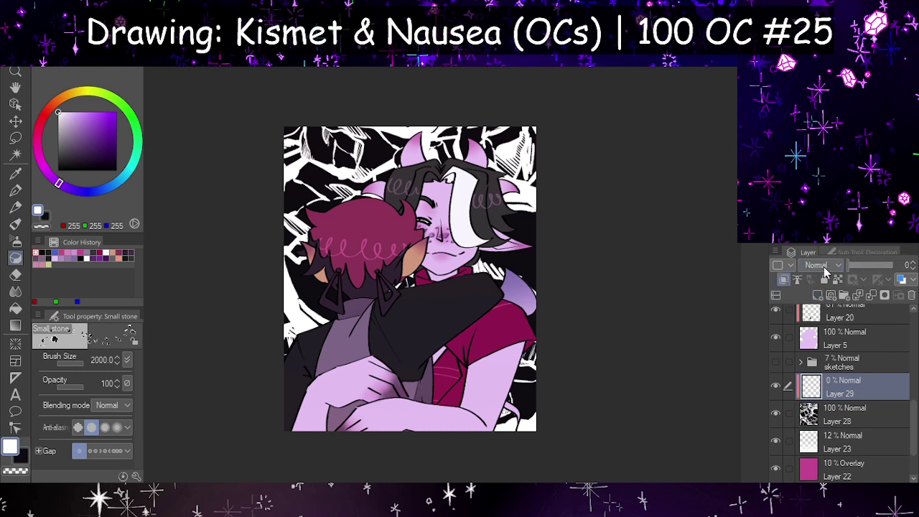
{"action": "left_click", "coordinate": [892, 266]}
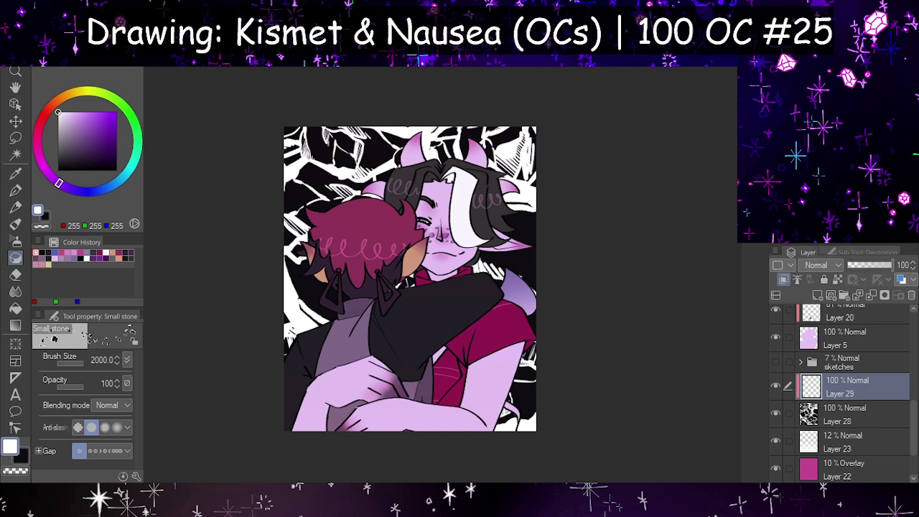
{"action": "scroll", "coordinate": [818, 271], "scroll_direction": "down", "scroll_amount": 3}
{"action": "scroll", "coordinate": [818, 271], "scroll_direction": "up", "scroll_amount": 3}
{"action": "scroll", "coordinate": [821, 274], "scroll_direction": "down", "scroll_amount": 1}
{"action": "scroll", "coordinate": [821, 275], "scroll_direction": "up", "scroll_amount": 1}
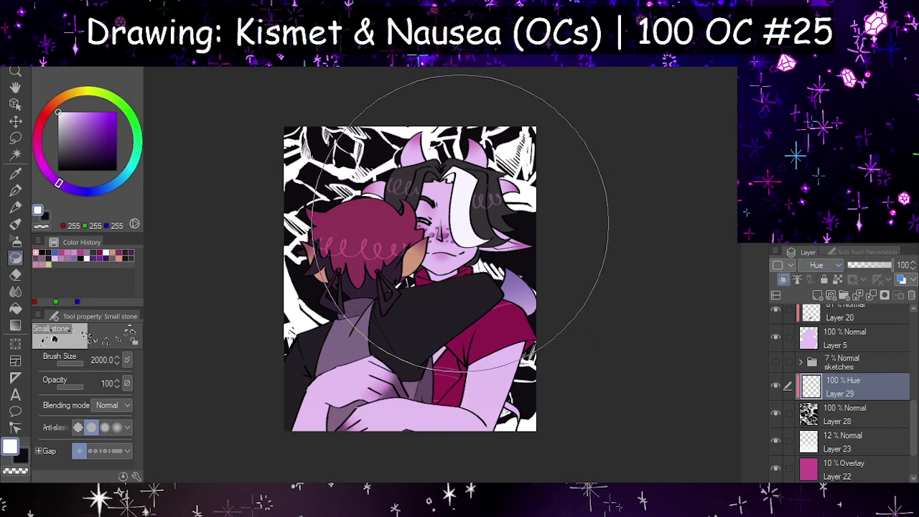
- Fill the clipped layer with light purple at brush size 2000 and try the Color and Lighter color blending modes
{"action": "left_click", "coordinate": [76, 112]}
{"action": "left_click", "coordinate": [15, 189]}
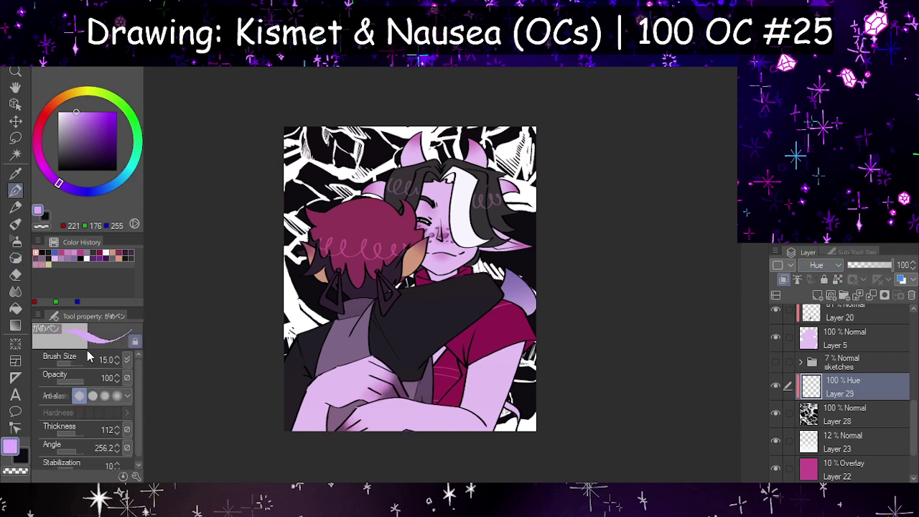
{"action": "left_click", "coordinate": [417, 318]}
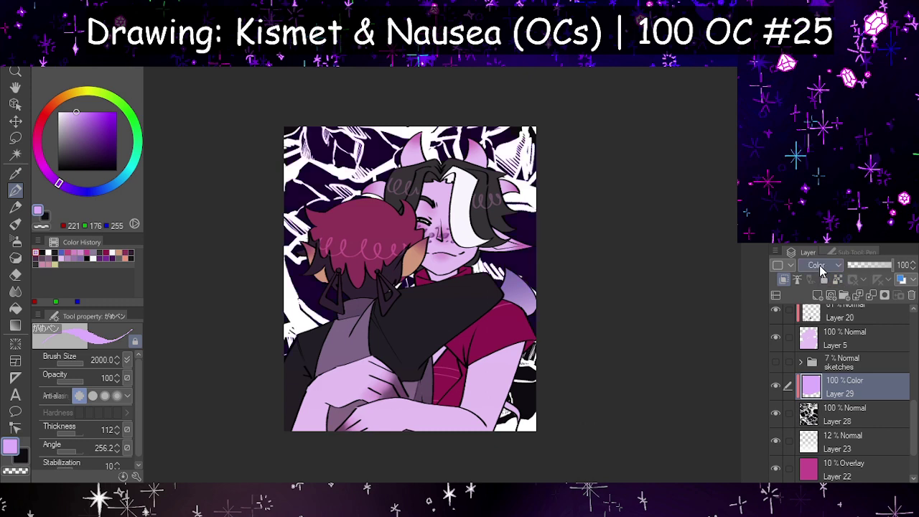
{"action": "scroll", "coordinate": [821, 270], "scroll_direction": "up", "scroll_amount": 5}
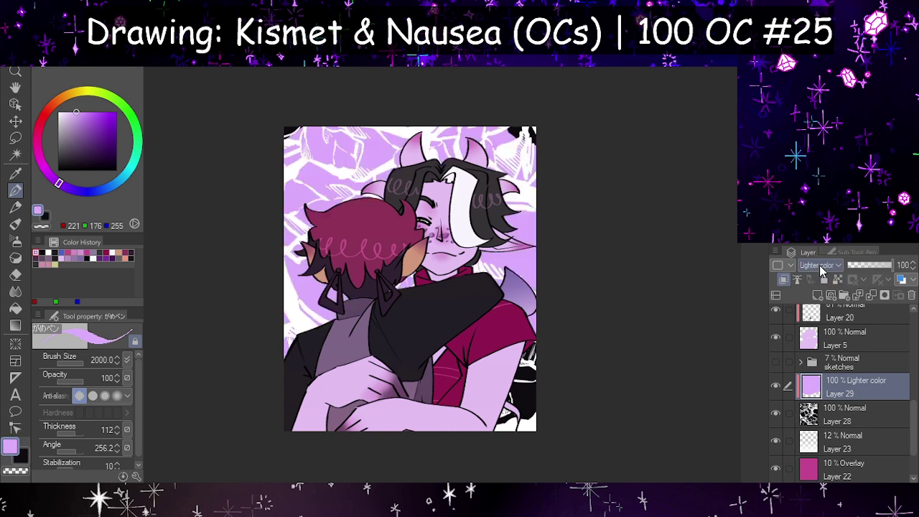
- Cover the remaining gaps of the clipped layer with light purple using the G-pen at size 2000
{"action": "left_click", "coordinate": [854, 252]}
{"action": "left_click", "coordinate": [833, 287]}
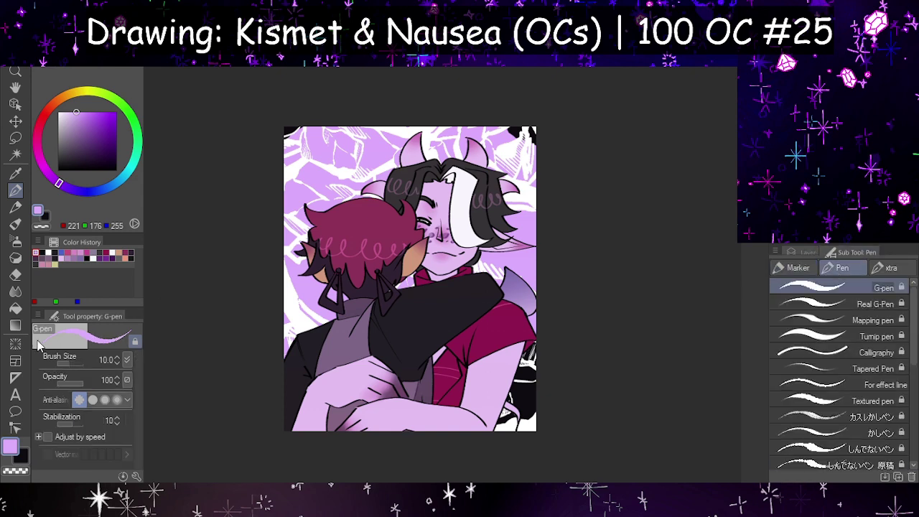
{"action": "left_click_drag", "start_coordinate": [69, 363], "coordinate": [92, 366]}
{"action": "mouse_move", "coordinate": [443, 273]}
{"action": "left_mouse_down"}
{"action": "mouse_move", "coordinate": [181, 234]}
{"action": "mouse_move", "coordinate": [286, 147]}
{"action": "mouse_move", "coordinate": [564, 150]}
{"action": "left_mouse_up"}
{"action": "left_click", "coordinate": [797, 251]}
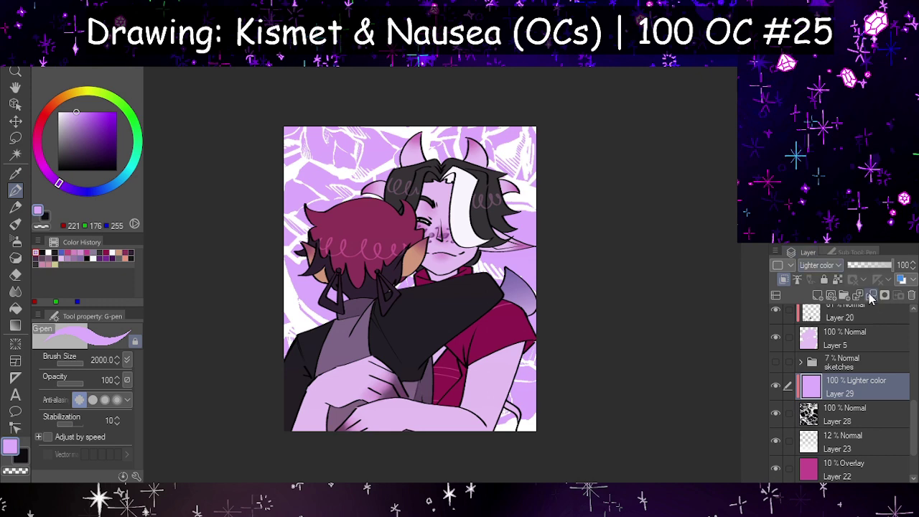
- Set the light purple clipped layer to Pin light and merge it into the stone texture layer
{"action": "left_click_drag", "start_coordinate": [867, 267], "coordinate": [915, 267]}
{"action": "scroll", "coordinate": [828, 269], "scroll_direction": "down", "scroll_amount": 8}
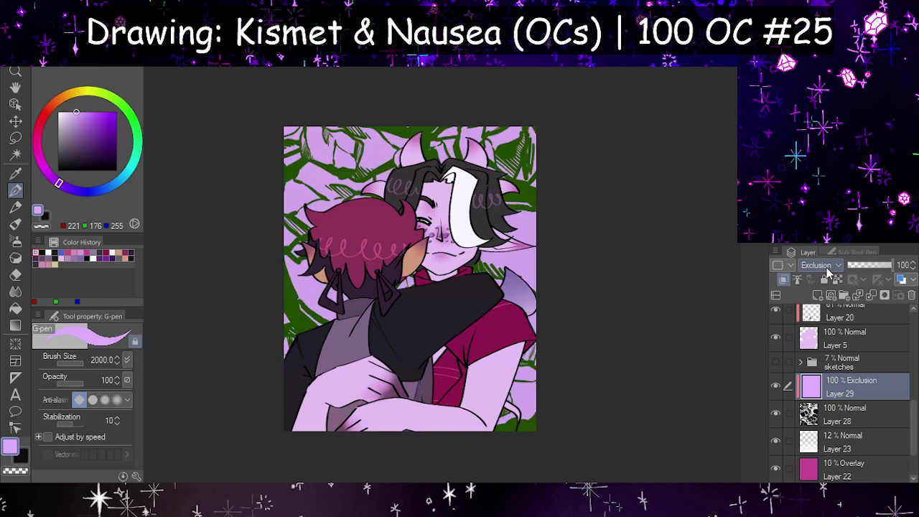
{"action": "scroll", "coordinate": [827, 269], "scroll_direction": "down", "scroll_amount": 1}
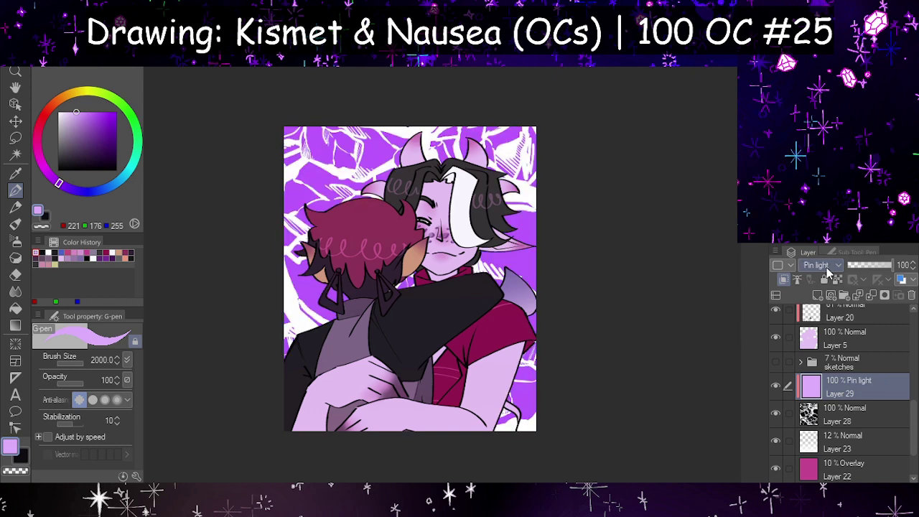
{"action": "left_click", "coordinate": [869, 296]}
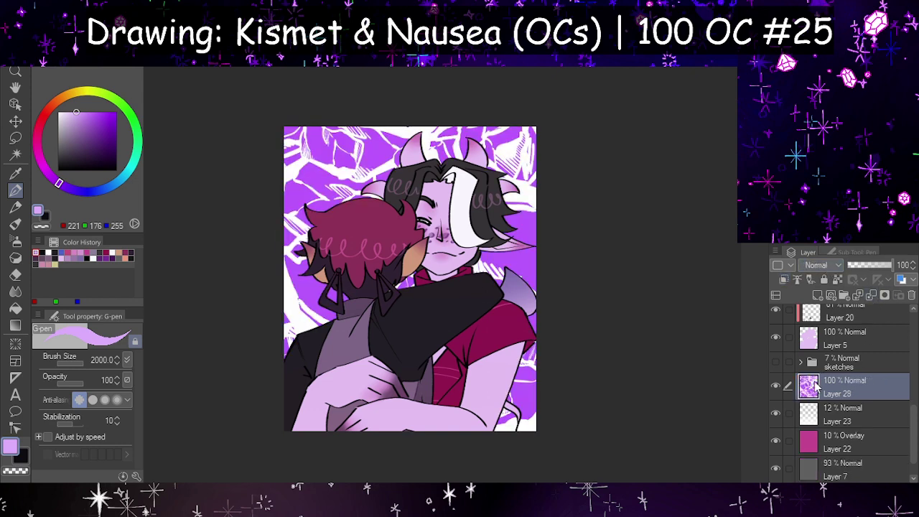
- Move the purple stone texture below Layer 23 and give it 16% opacity with Divide blending
{"action": "left_click_drag", "start_coordinate": [823, 424], "coordinate": [823, 430]}
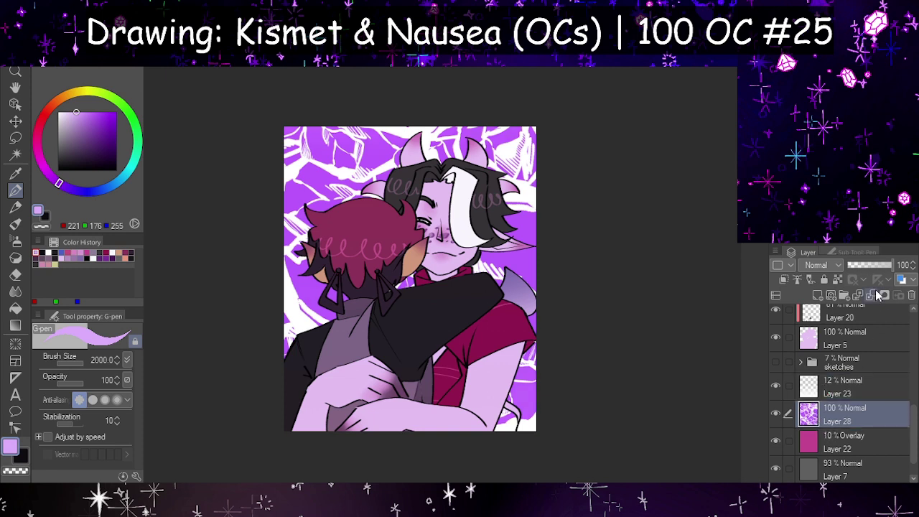
{"action": "left_click_drag", "start_coordinate": [863, 267], "coordinate": [855, 266]}
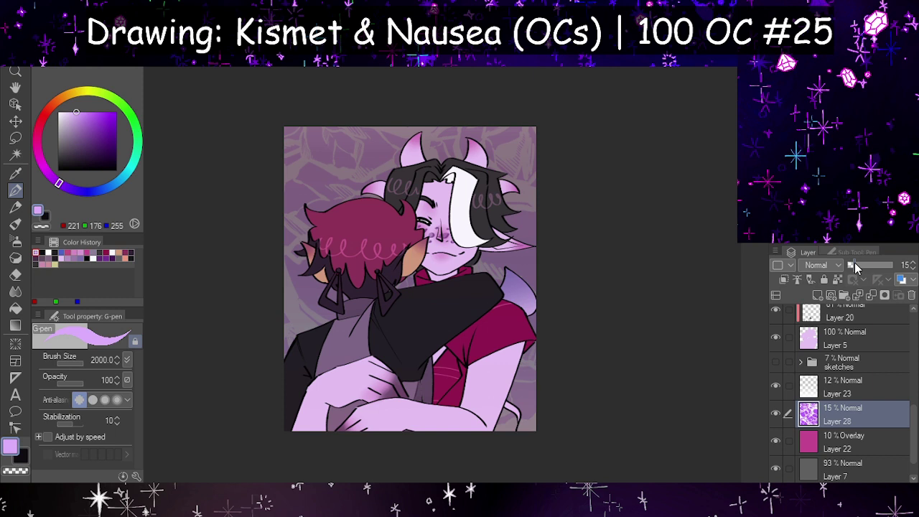
{"action": "scroll", "coordinate": [821, 264], "scroll_direction": "down", "scroll_amount": 2}
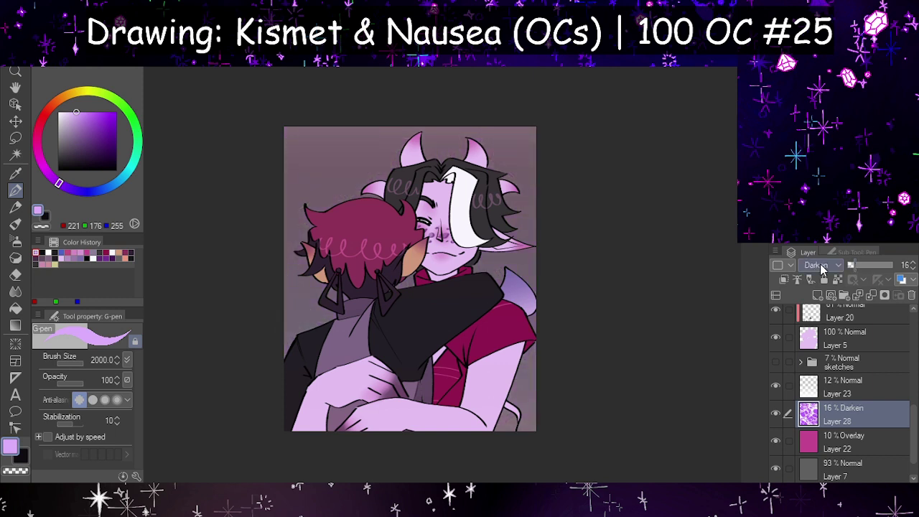
{"action": "scroll", "coordinate": [822, 266], "scroll_direction": "down", "scroll_amount": 4}
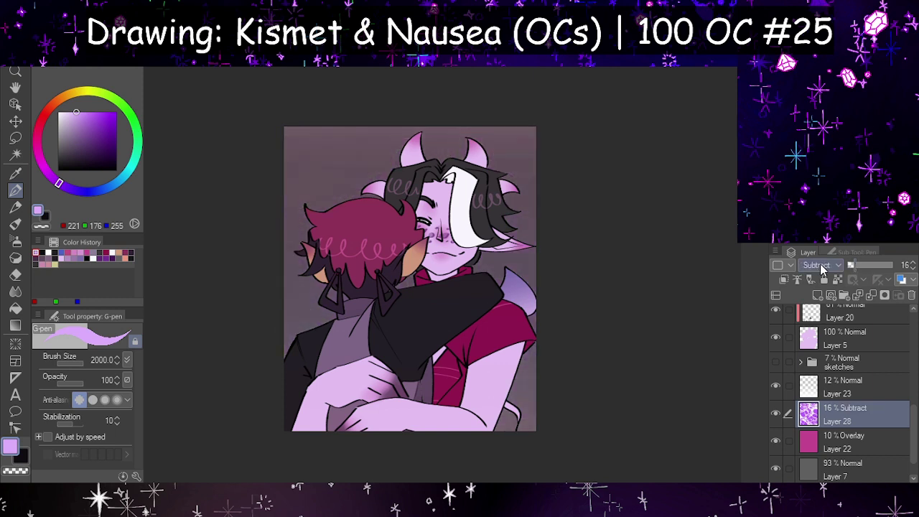
{"action": "scroll", "coordinate": [822, 266], "scroll_direction": "down", "scroll_amount": 2}
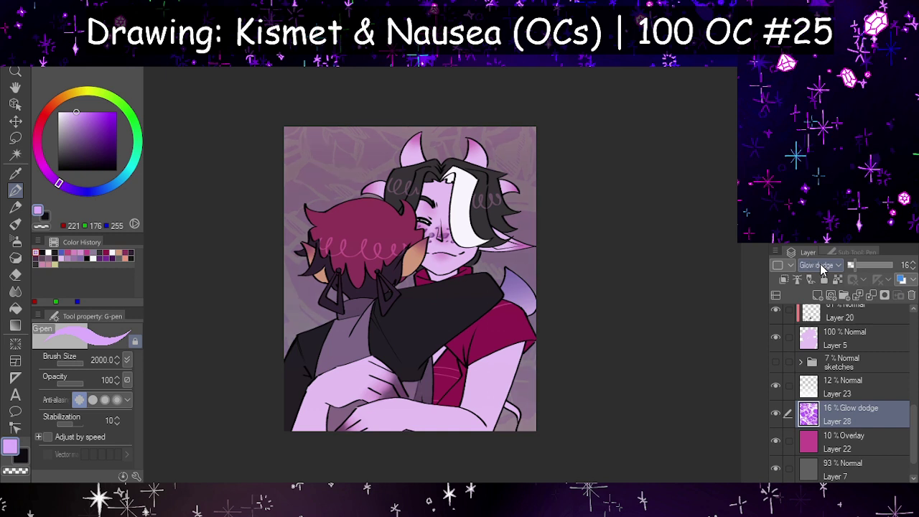
{"action": "scroll", "coordinate": [822, 266], "scroll_direction": "down", "scroll_amount": 2}
{"action": "scroll", "coordinate": [822, 266], "scroll_direction": "down", "scroll_amount": 3}
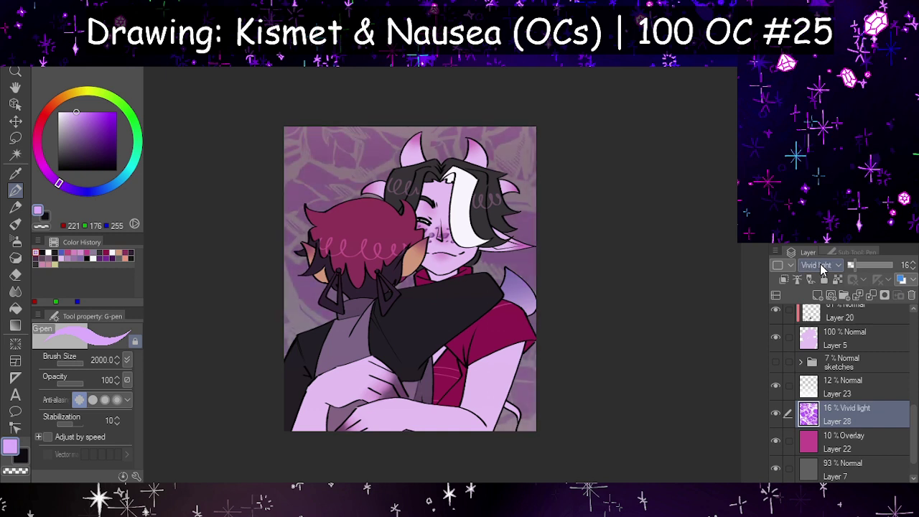
{"action": "scroll", "coordinate": [822, 266], "scroll_direction": "down", "scroll_amount": 2}
{"action": "scroll", "coordinate": [822, 265], "scroll_direction": "down", "scroll_amount": 2}
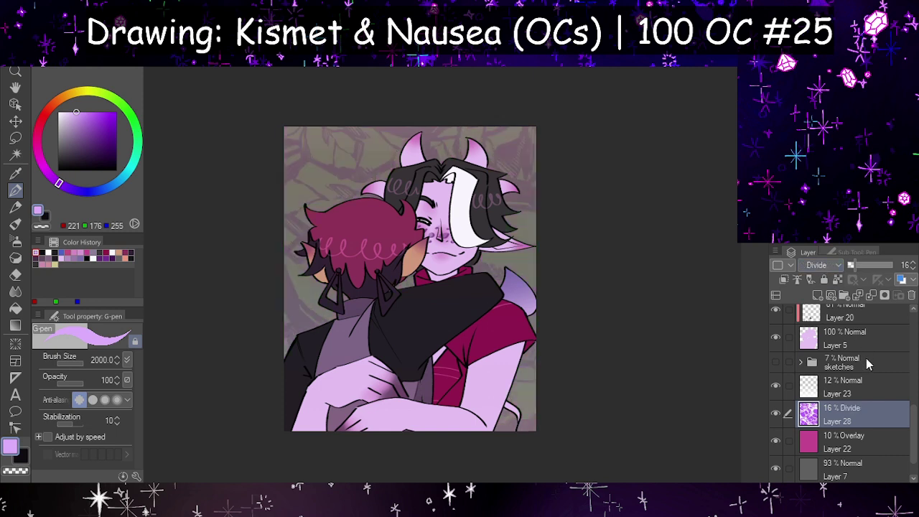
- Add another layer clipped to the stone texture and fill it with light purple using the G-pen
{"action": "left_click", "coordinate": [835, 280]}
{"action": "left_click", "coordinate": [837, 280]}
{"action": "left_click", "coordinate": [817, 295]}
{"action": "left_click", "coordinate": [784, 279]}
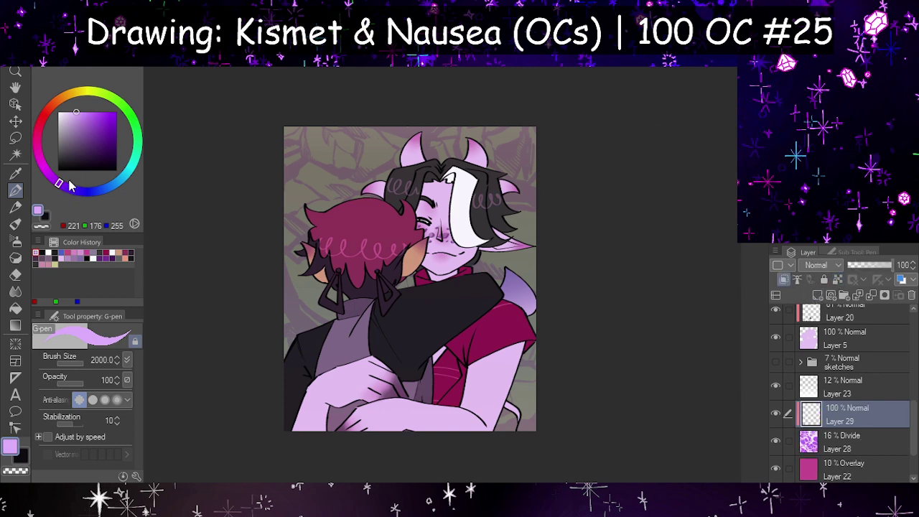
{"action": "mouse_move", "coordinate": [216, 157]}
{"action": "left_mouse_down"}
{"action": "mouse_move", "coordinate": [476, 143]}
{"action": "mouse_move", "coordinate": [342, 97]}
{"action": "left_mouse_up"}
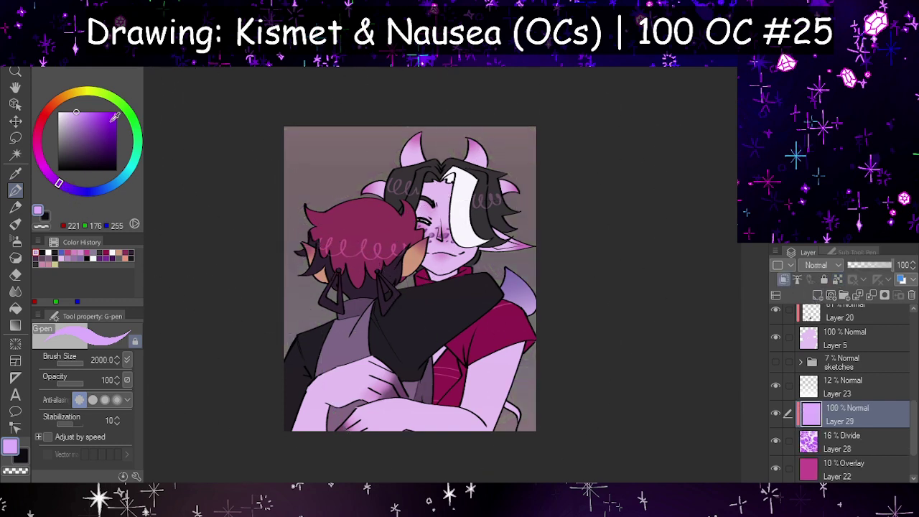
- Repaint the clipped layer over the stone texture white and try Subtract blending
{"action": "left_click", "coordinate": [114, 185]}
{"action": "left_click", "coordinate": [58, 113]}
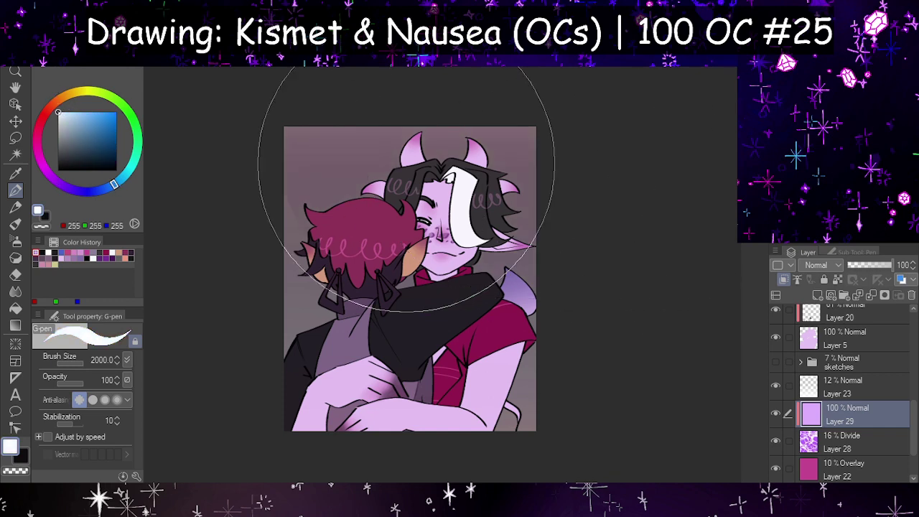
{"action": "mouse_move", "coordinate": [278, 267]}
{"action": "left_mouse_down"}
{"action": "mouse_move", "coordinate": [533, 376]}
{"action": "mouse_move", "coordinate": [666, 221]}
{"action": "left_mouse_up"}
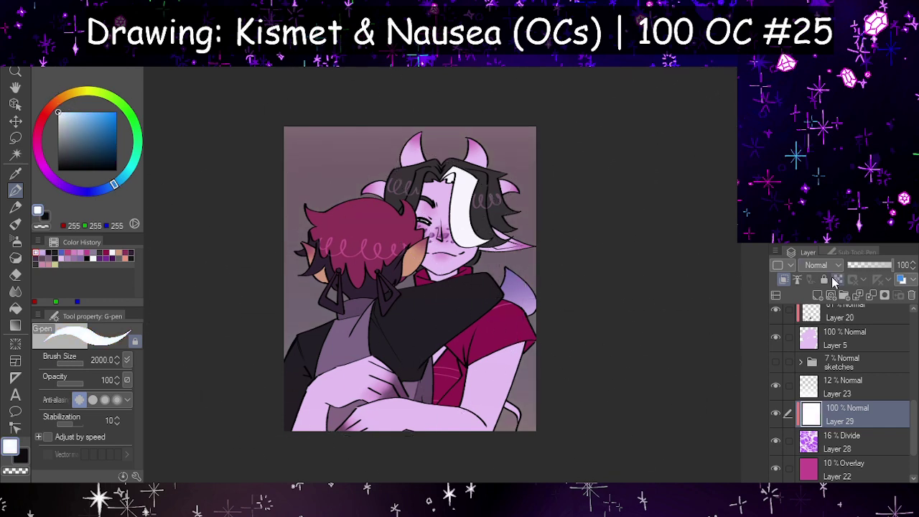
{"action": "scroll", "coordinate": [827, 270], "scroll_direction": "down", "scroll_amount": 1}
{"action": "scroll", "coordinate": [827, 270], "scroll_direction": "down", "scroll_amount": 4}
- Repaint the clipped layer light blue and try other blending modes such as Lighten and Soft light
{"action": "left_click", "coordinate": [89, 112]}
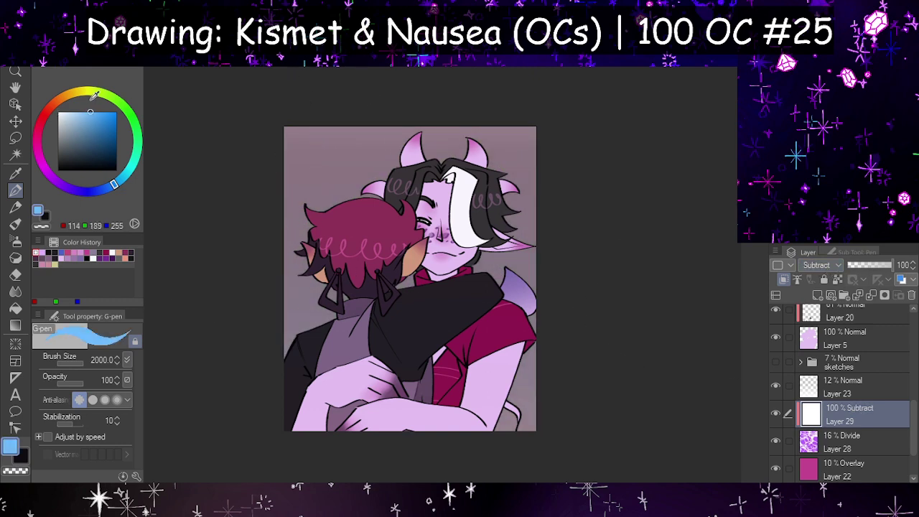
{"action": "left_click_drag", "start_coordinate": [206, 215], "coordinate": [473, 201]}
{"action": "scroll", "coordinate": [819, 272], "scroll_direction": "down", "scroll_amount": 2}
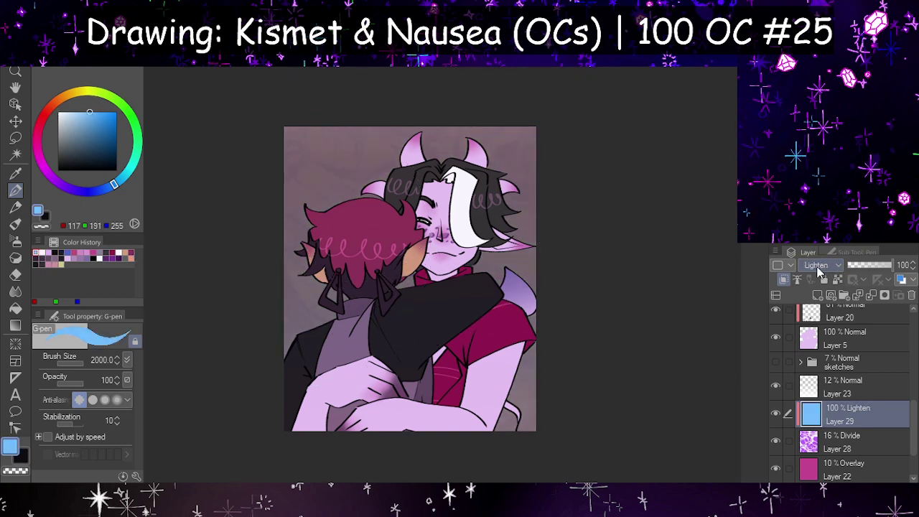
{"action": "scroll", "coordinate": [819, 271], "scroll_direction": "down", "scroll_amount": 7}
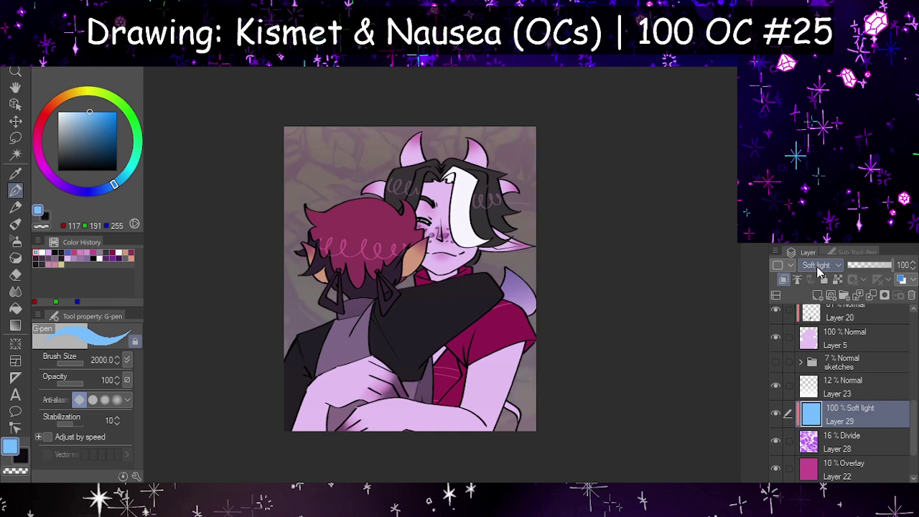
{"action": "scroll", "coordinate": [819, 271], "scroll_direction": "down", "scroll_amount": 4}
- Delete both the clipped color layer and the stone texture layer
{"action": "left_click", "coordinate": [912, 297]}
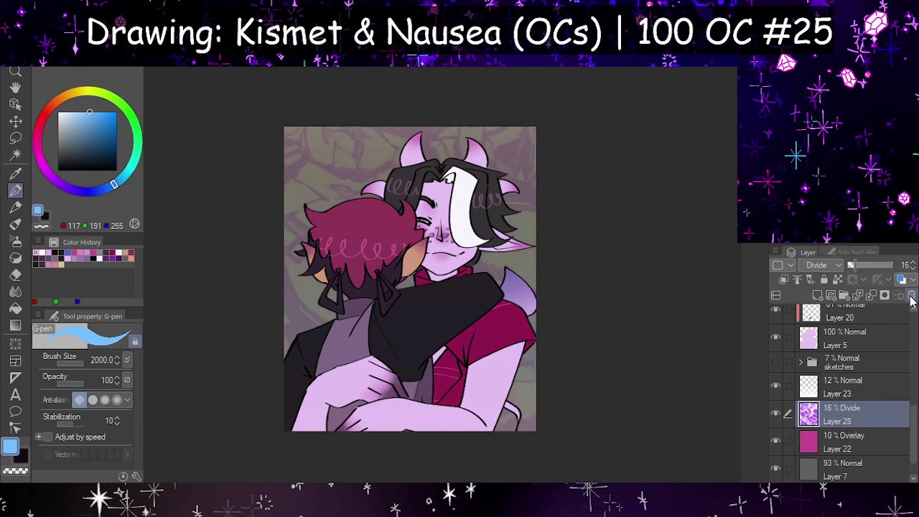
{"action": "left_click", "coordinate": [912, 297]}
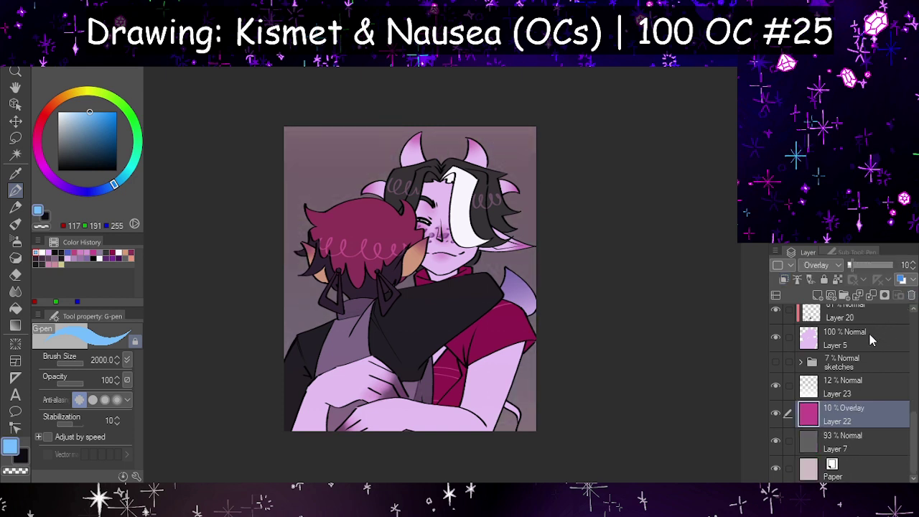
- Cover the background on a new layer below the sketches folder with light pink Real pencil texture at size 933.6
{"action": "left_click", "coordinate": [820, 295]}
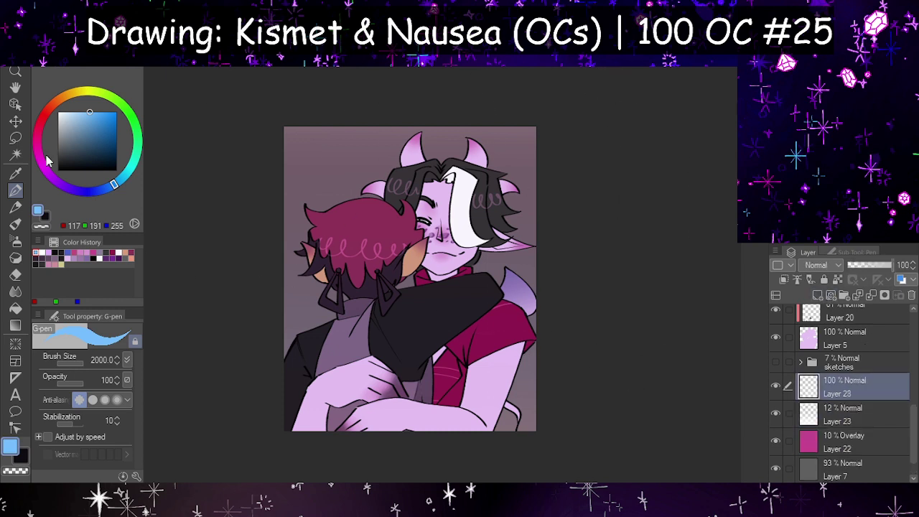
{"action": "left_click", "coordinate": [74, 112]}
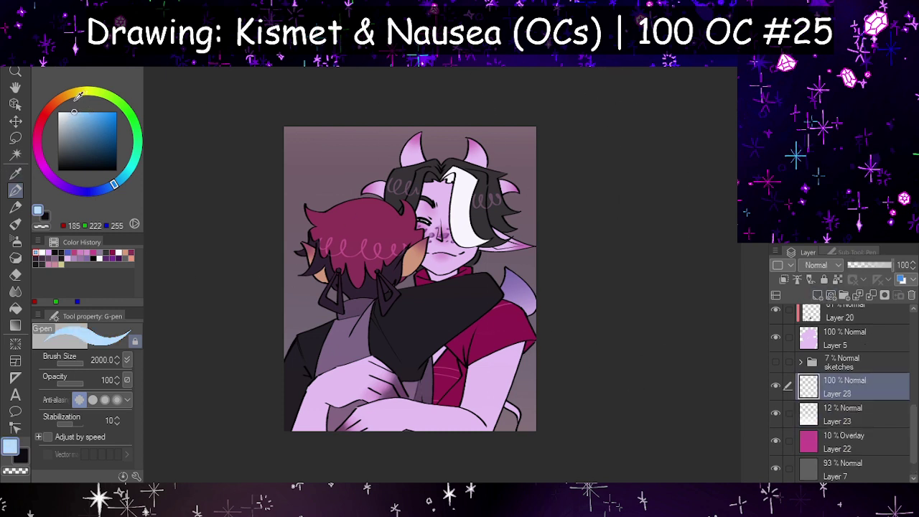
{"action": "left_click", "coordinate": [38, 152]}
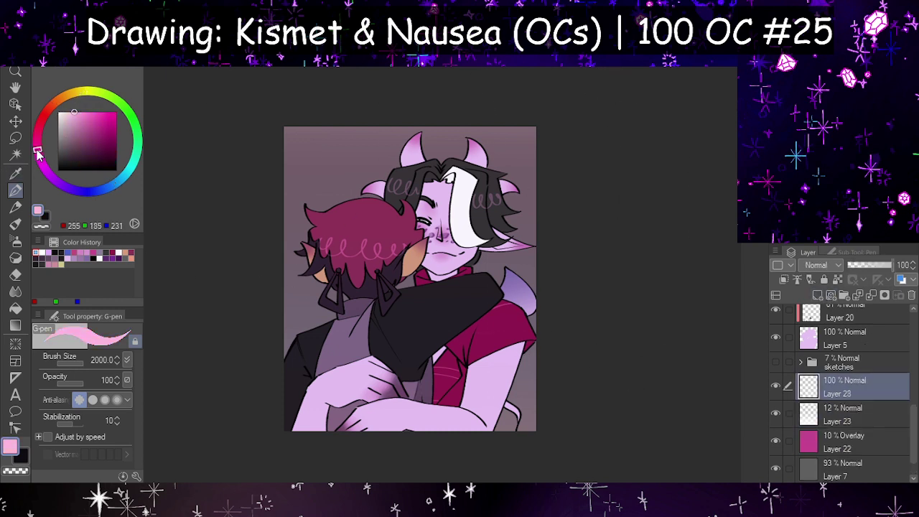
{"action": "left_click", "coordinate": [15, 207]}
{"action": "mouse_move", "coordinate": [434, 203]}
{"action": "left_mouse_down"}
{"action": "mouse_move", "coordinate": [338, 354]}
{"action": "mouse_move", "coordinate": [288, 163]}
{"action": "mouse_move", "coordinate": [341, 413]}
{"action": "mouse_move", "coordinate": [480, 111]}
{"action": "mouse_move", "coordinate": [520, 371]}
{"action": "mouse_move", "coordinate": [523, 228]}
{"action": "mouse_move", "coordinate": [410, 375]}
{"action": "mouse_move", "coordinate": [289, 254]}
{"action": "mouse_move", "coordinate": [473, 129]}
{"action": "mouse_move", "coordinate": [373, 234]}
{"action": "mouse_move", "coordinate": [459, 424]}
{"action": "mouse_move", "coordinate": [401, 155]}
{"action": "mouse_move", "coordinate": [313, 347]}
{"action": "mouse_move", "coordinate": [457, 376]}
{"action": "left_mouse_up"}
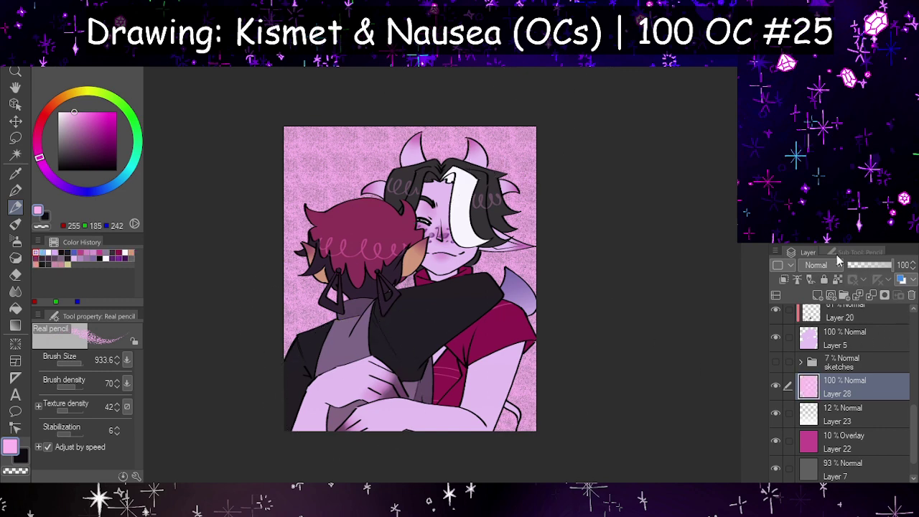
- Set the pink pencil texture layer to Glow dodge blending at 30% opacity
{"action": "scroll", "coordinate": [820, 261], "scroll_direction": "down", "scroll_amount": 2}
{"action": "scroll", "coordinate": [820, 261], "scroll_direction": "down", "scroll_amount": 4}
{"action": "scroll", "coordinate": [822, 266], "scroll_direction": "down", "scroll_amount": 3}
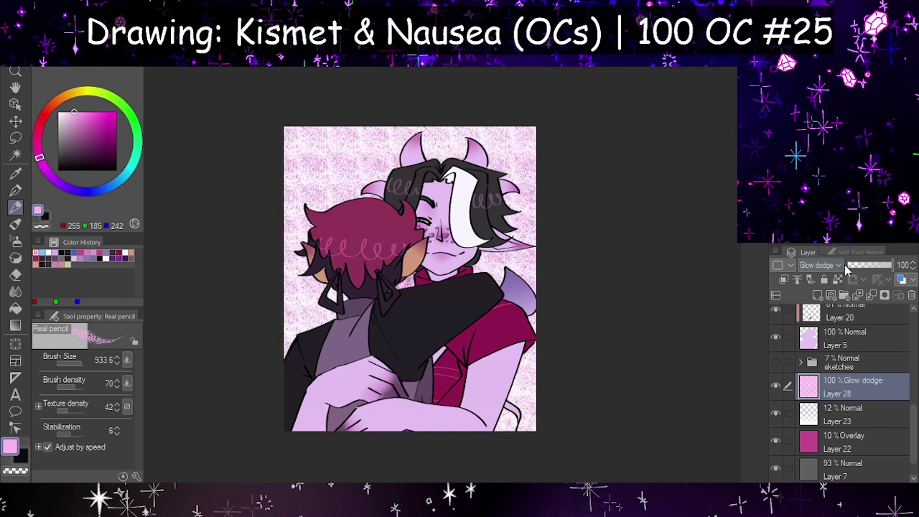
{"action": "left_click", "coordinate": [861, 266]}
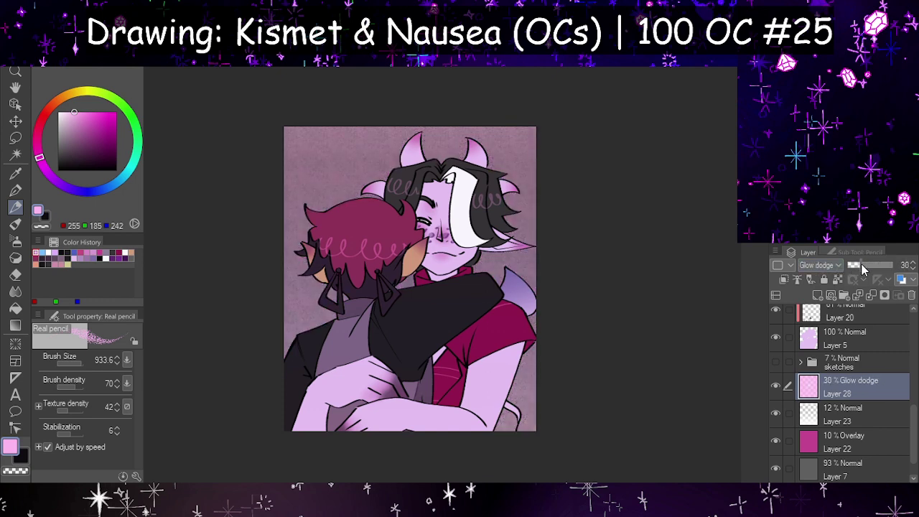
- Set the pink pencil texture layer to Add (Glow) blending at 12% opacity
{"action": "left_click", "coordinate": [859, 264]}
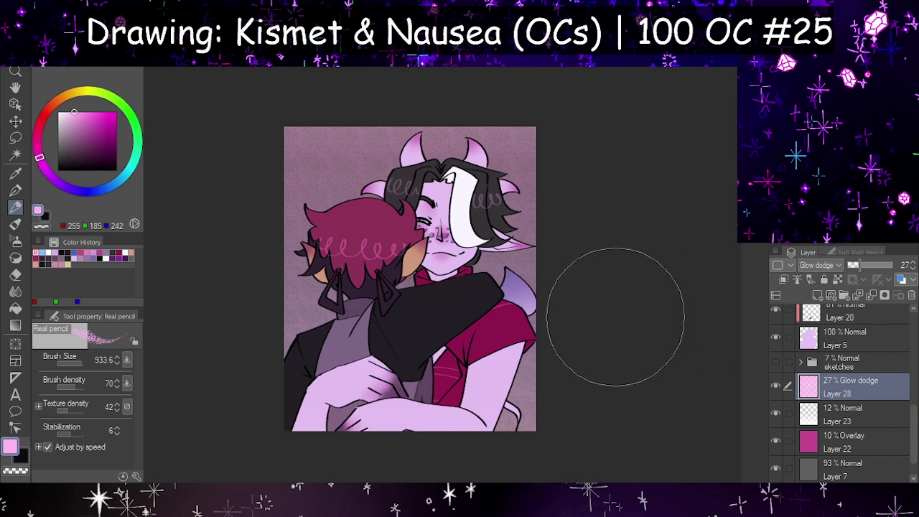
{"action": "scroll", "coordinate": [461, 277], "scroll_direction": "up", "scroll_amount": 1}
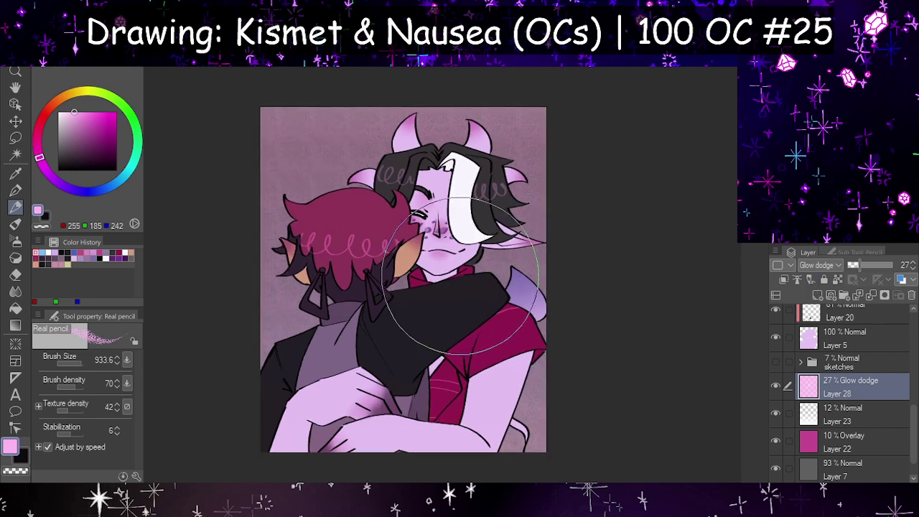
{"action": "scroll", "coordinate": [460, 276], "scroll_direction": "up", "scroll_amount": 1}
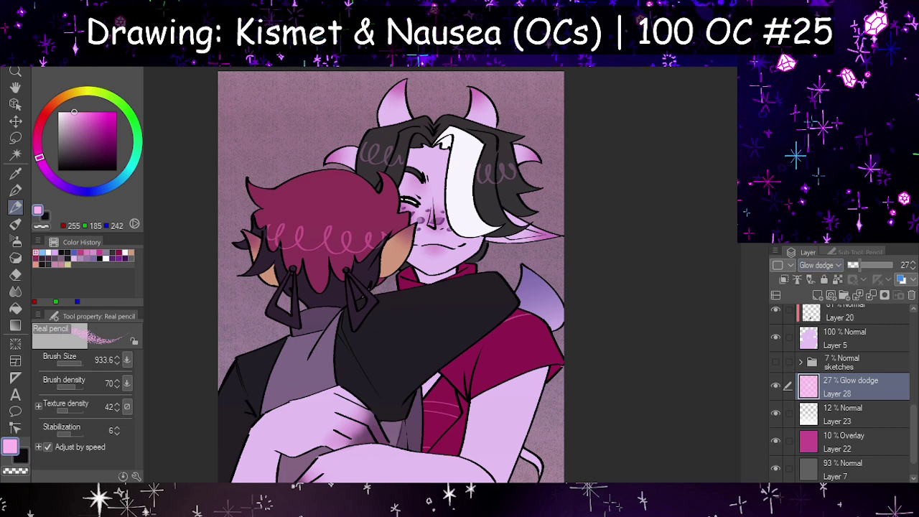
{"action": "scroll", "coordinate": [820, 271], "scroll_direction": "down", "scroll_amount": 2}
{"action": "scroll", "coordinate": [574, 213], "scroll_direction": "down", "scroll_amount": 1}
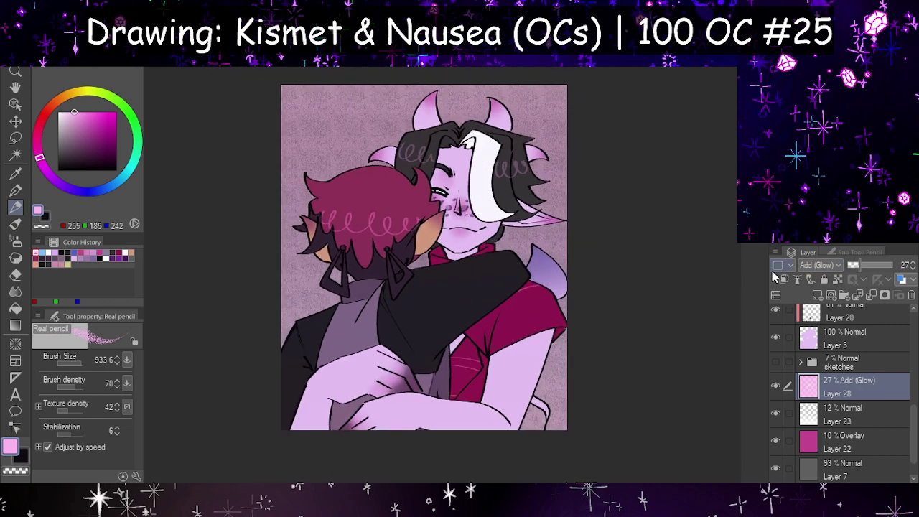
{"action": "left_click", "coordinate": [853, 262]}
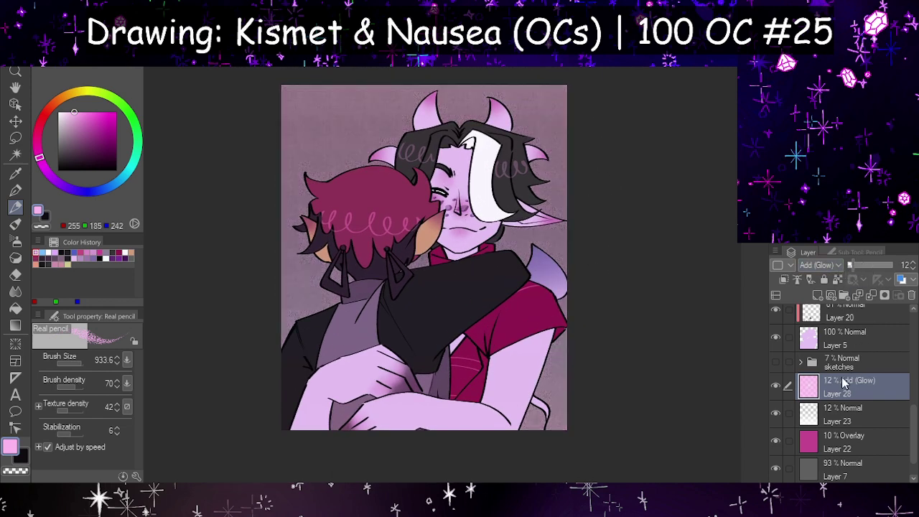
- Duplicate the pink pencil texture layer and move the copy to the top of the layer stack
{"action": "key", "text": "ctrl+c"}
{"action": "key", "text": "ctrl+v"}
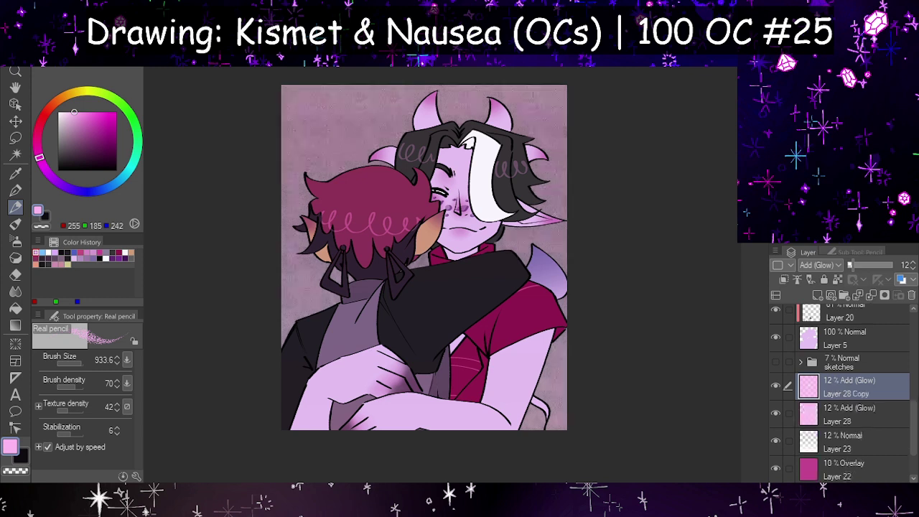
{"action": "left_click_drag", "start_coordinate": [870, 390], "coordinate": [867, 311]}
{"action": "scroll", "coordinate": [868, 311], "scroll_direction": "up", "scroll_amount": 10}
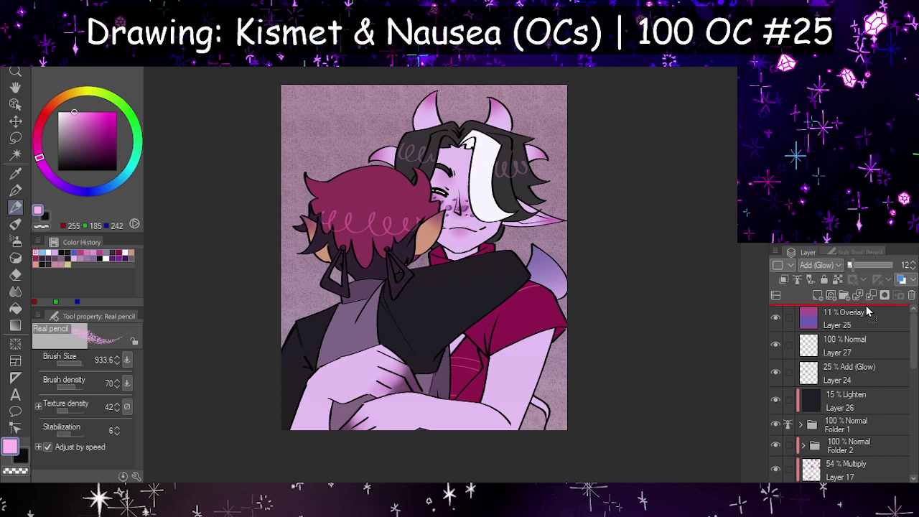
{"action": "scroll", "coordinate": [867, 311], "scroll_direction": "up", "scroll_amount": 1}
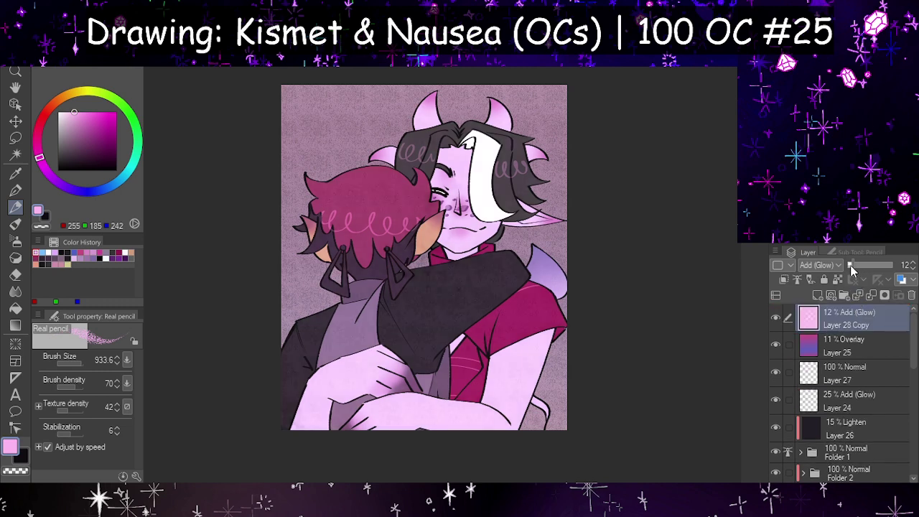
- Try Add and Normal blending on the top texture copy and inspect the grain over the characters
{"action": "scroll", "coordinate": [827, 268], "scroll_direction": "up", "scroll_amount": 1}
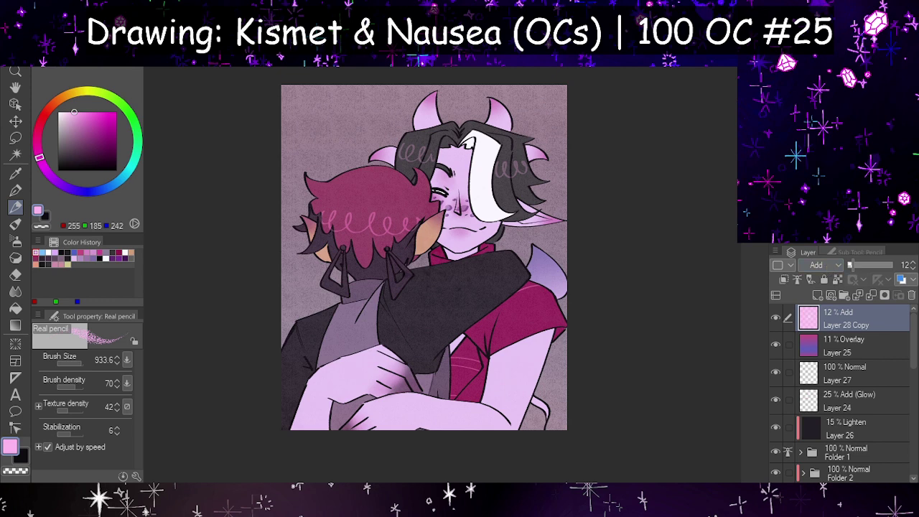
{"action": "key", "text": "ctrl+z"}
{"action": "scroll", "coordinate": [513, 338], "scroll_direction": "up", "scroll_amount": 5}
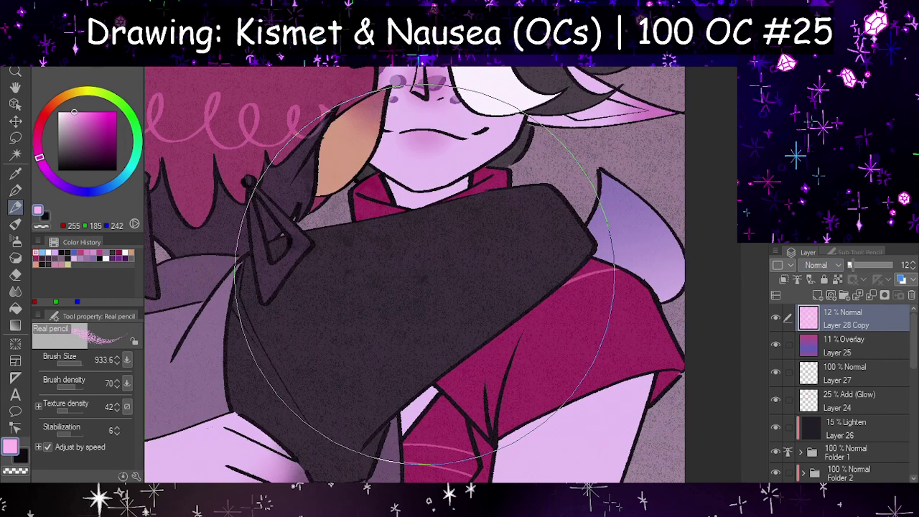
{"action": "scroll", "coordinate": [425, 275], "scroll_direction": "down", "scroll_amount": 4}
{"action": "scroll", "coordinate": [435, 276], "scroll_direction": "up", "scroll_amount": 1}
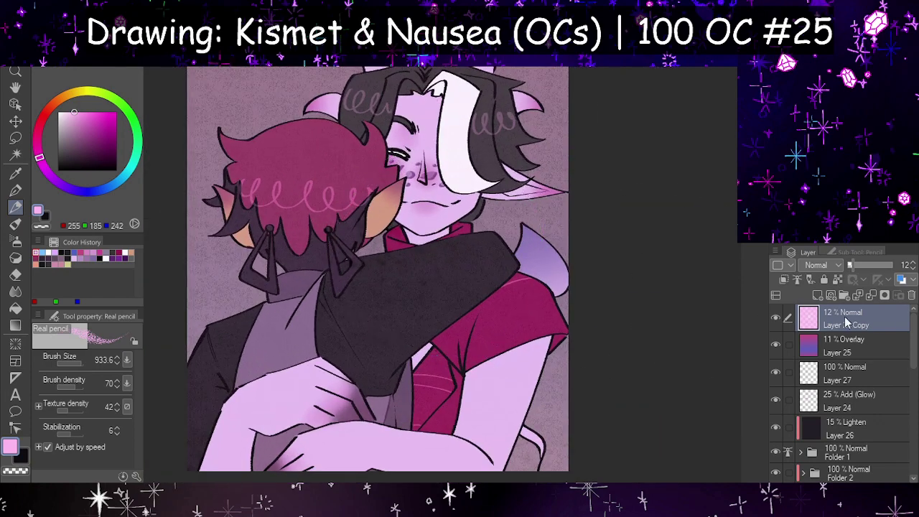
- Try Darken, Lighten, Color dodge, Glow dodge, Add and Overlay blending on the top texture copy
{"action": "scroll", "coordinate": [833, 269], "scroll_direction": "down", "scroll_amount": 1}
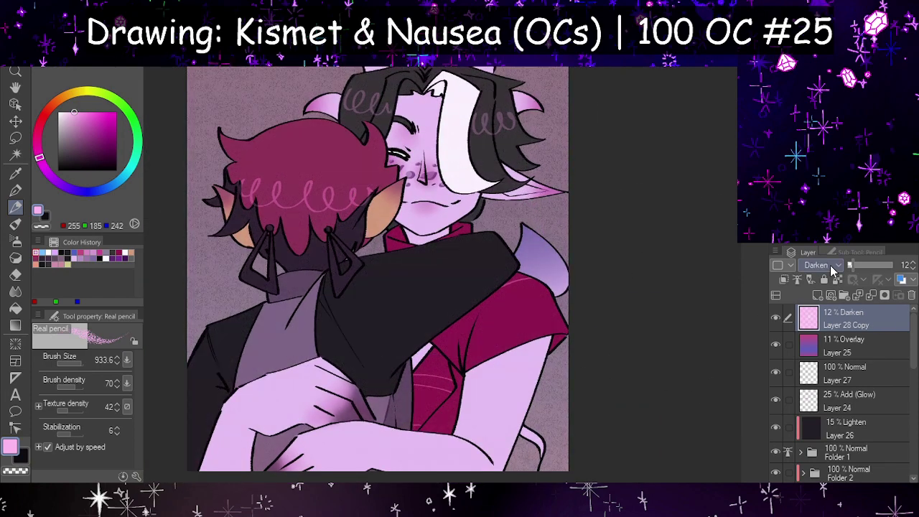
{"action": "scroll", "coordinate": [833, 269], "scroll_direction": "down", "scroll_amount": 1}
{"action": "scroll", "coordinate": [831, 267], "scroll_direction": "down", "scroll_amount": 1}
{"action": "scroll", "coordinate": [832, 268], "scroll_direction": "down", "scroll_amount": 1}
{"action": "scroll", "coordinate": [833, 269], "scroll_direction": "down", "scroll_amount": 1}
{"action": "scroll", "coordinate": [833, 269], "scroll_direction": "down", "scroll_amount": 1}
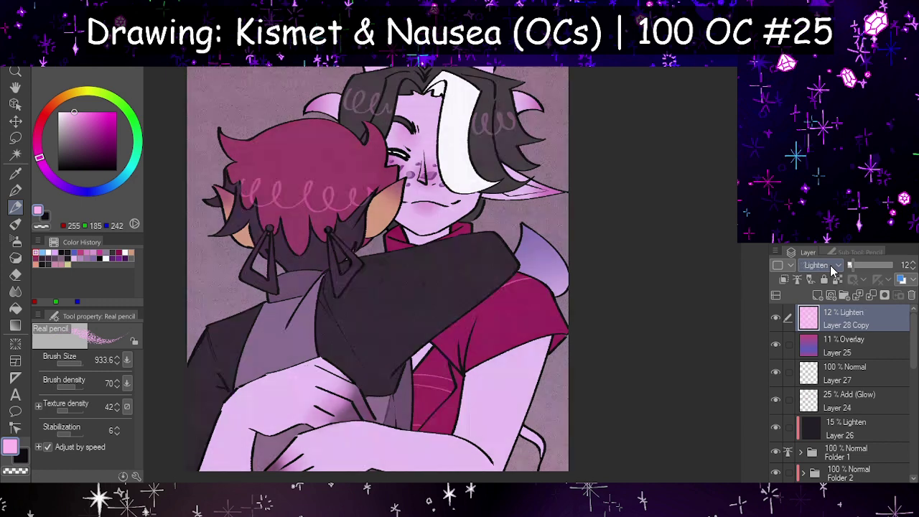
{"action": "scroll", "coordinate": [833, 269], "scroll_direction": "down", "scroll_amount": 2}
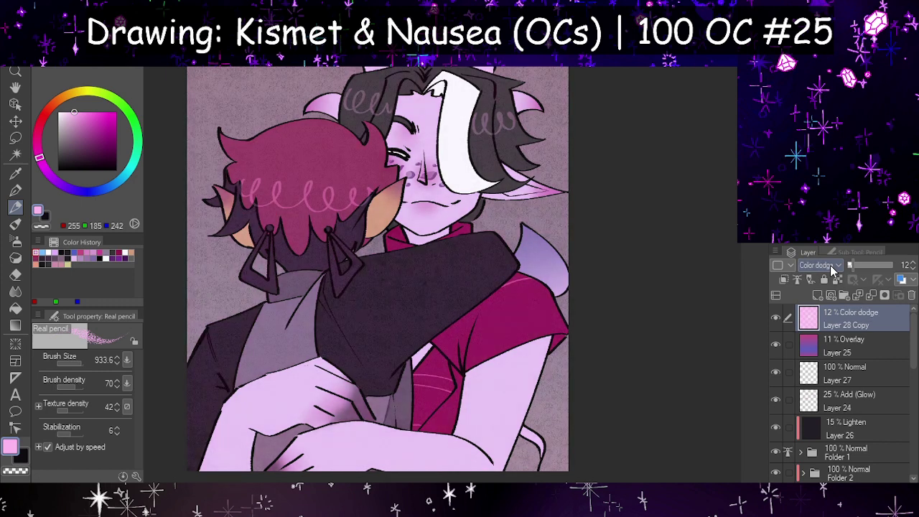
{"action": "scroll", "coordinate": [833, 270], "scroll_direction": "down", "scroll_amount": 1}
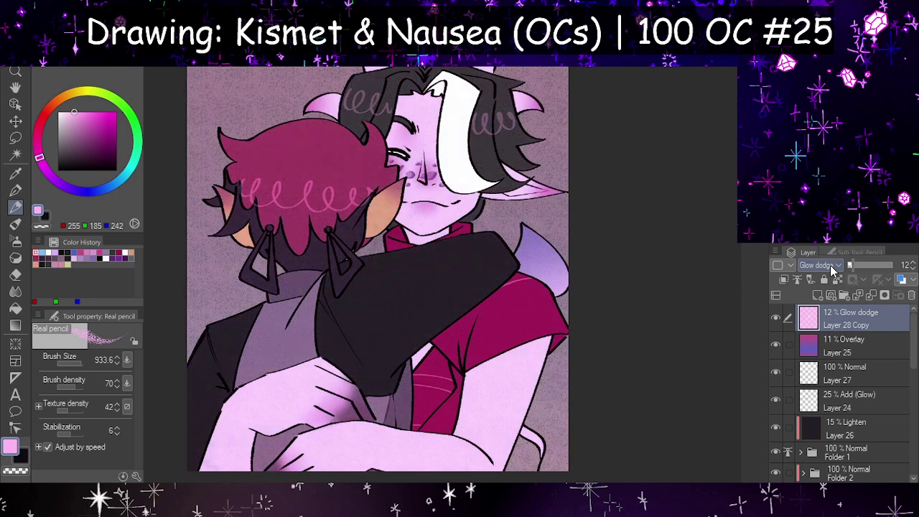
{"action": "scroll", "coordinate": [833, 269], "scroll_direction": "down", "scroll_amount": 1}
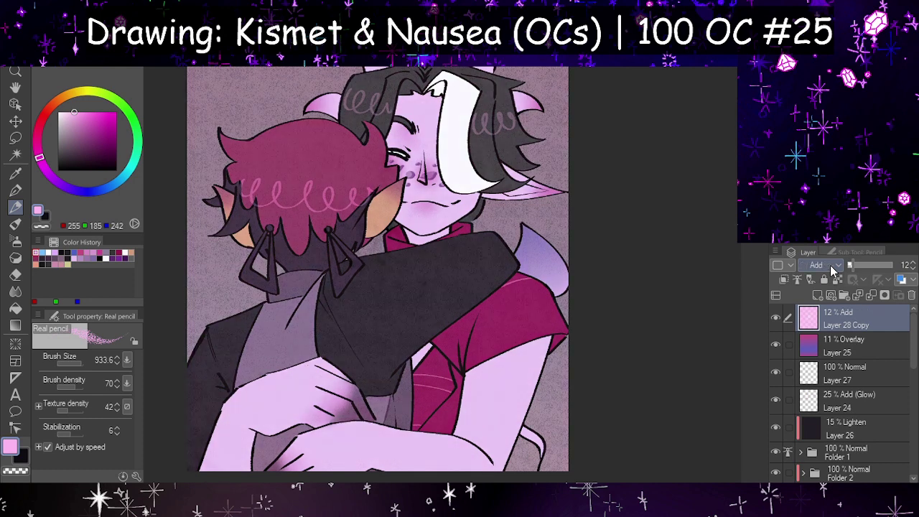
{"action": "scroll", "coordinate": [833, 269], "scroll_direction": "down", "scroll_amount": 3}
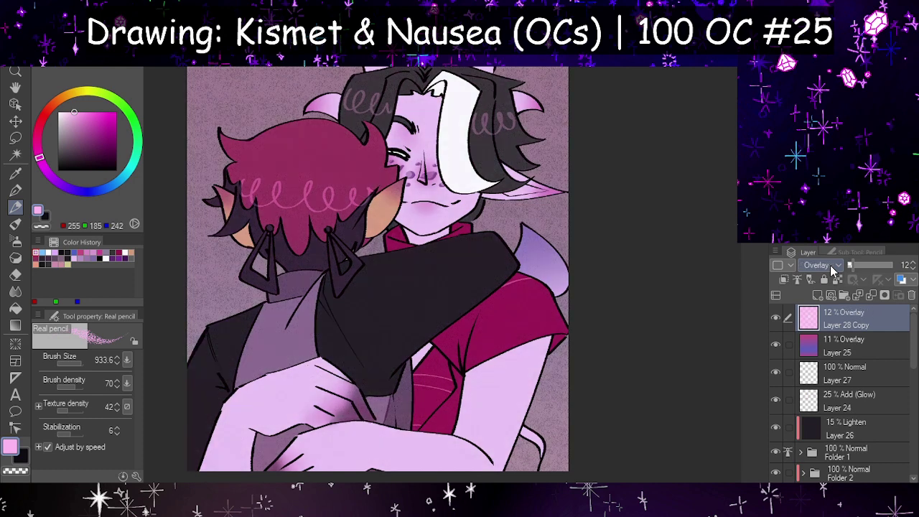
- Compare Hard light and Difference blending on the texture copy with the layer hidden, and set it to Soft light
{"action": "scroll", "coordinate": [831, 270], "scroll_direction": "up", "scroll_amount": 1}
{"action": "scroll", "coordinate": [831, 270], "scroll_direction": "down", "scroll_amount": 1}
{"action": "scroll", "coordinate": [833, 269], "scroll_direction": "down", "scroll_amount": 1}
{"action": "scroll", "coordinate": [833, 270], "scroll_direction": "up", "scroll_amount": 1}
{"action": "scroll", "coordinate": [837, 272], "scroll_direction": "down", "scroll_amount": 1}
{"action": "left_click", "coordinate": [776, 320]}
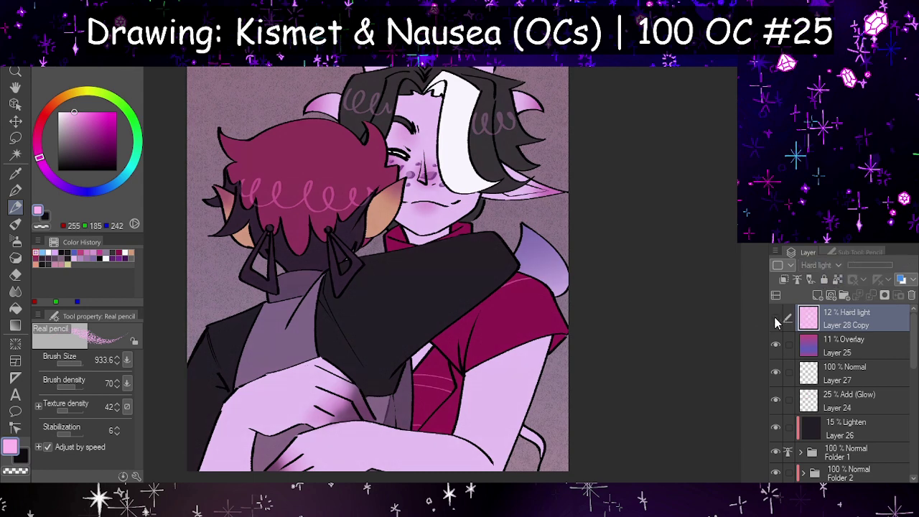
{"action": "left_click", "coordinate": [776, 320]}
{"action": "scroll", "coordinate": [814, 268], "scroll_direction": "down", "scroll_amount": 1}
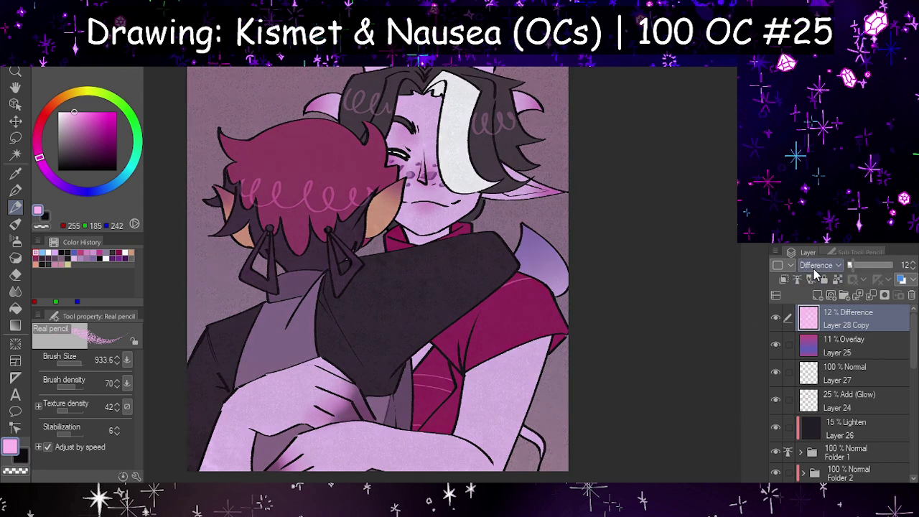
{"action": "scroll", "coordinate": [814, 268], "scroll_direction": "up", "scroll_amount": 2}
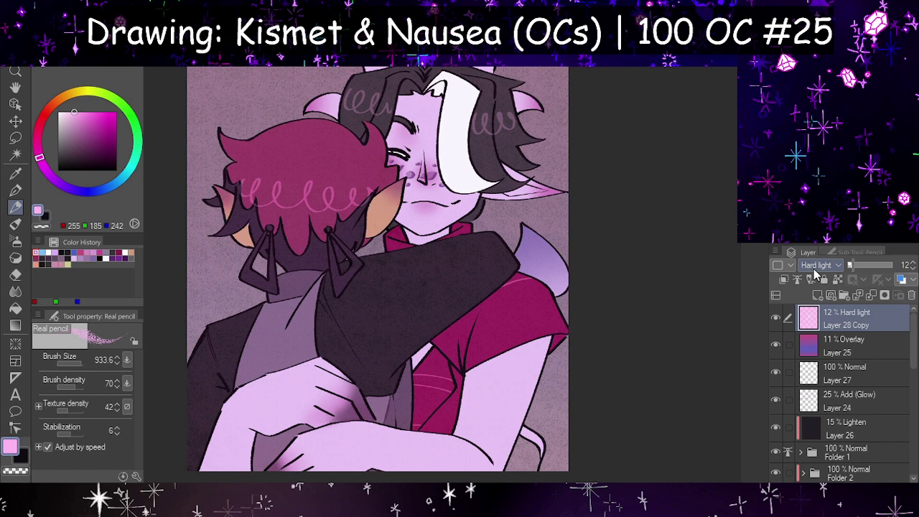
{"action": "left_click", "coordinate": [776, 320]}
{"action": "left_click", "coordinate": [775, 319]}
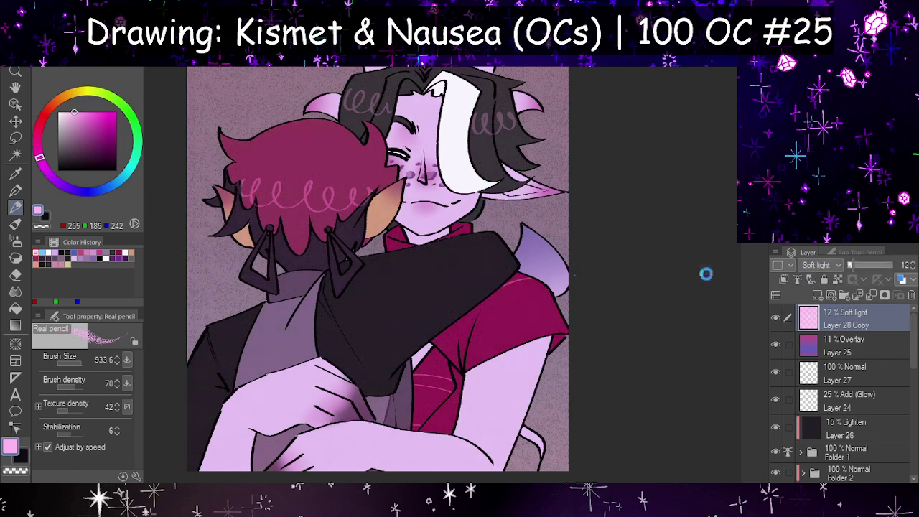
- Merge a copy of all visible layers onto a new top layer and hide the Soft light texture copy
{"action": "key", "text": "ctrl+shift+alt+e"}
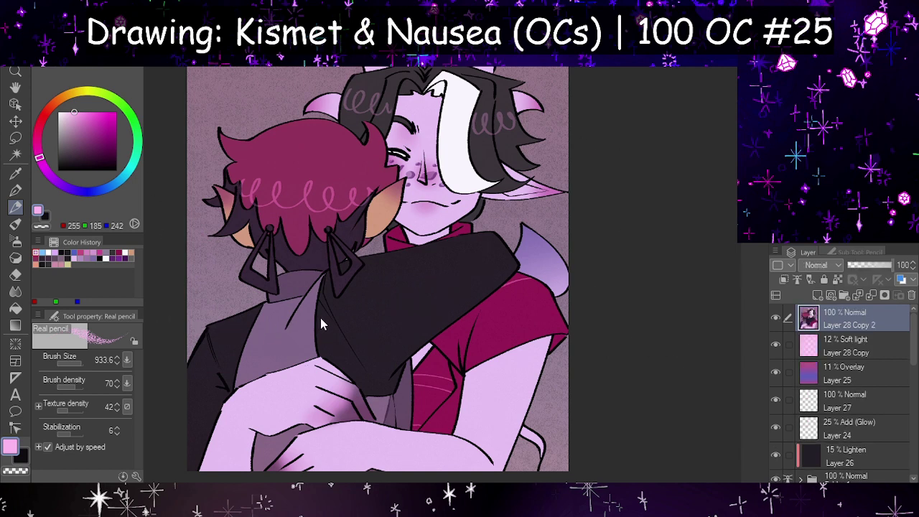
{"action": "left_click", "coordinate": [566, 251]}
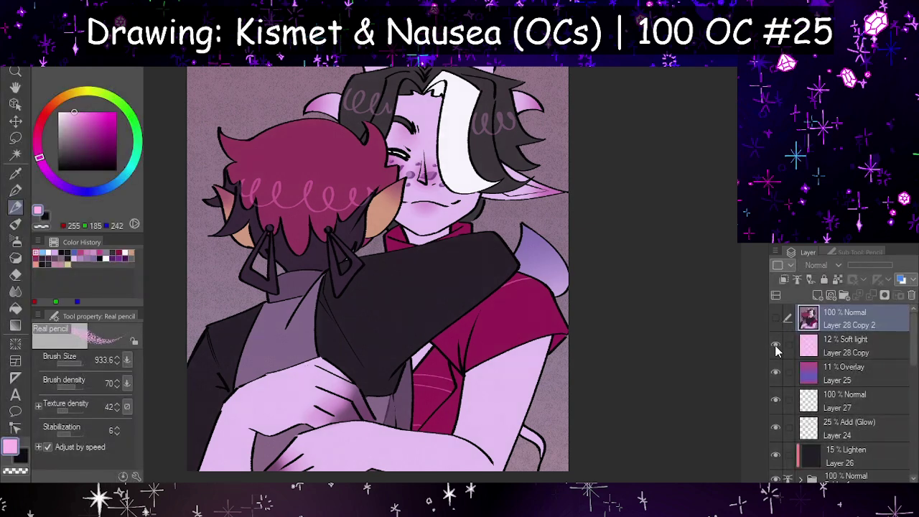
{"action": "left_click", "coordinate": [776, 321]}
{"action": "left_click", "coordinate": [775, 320]}
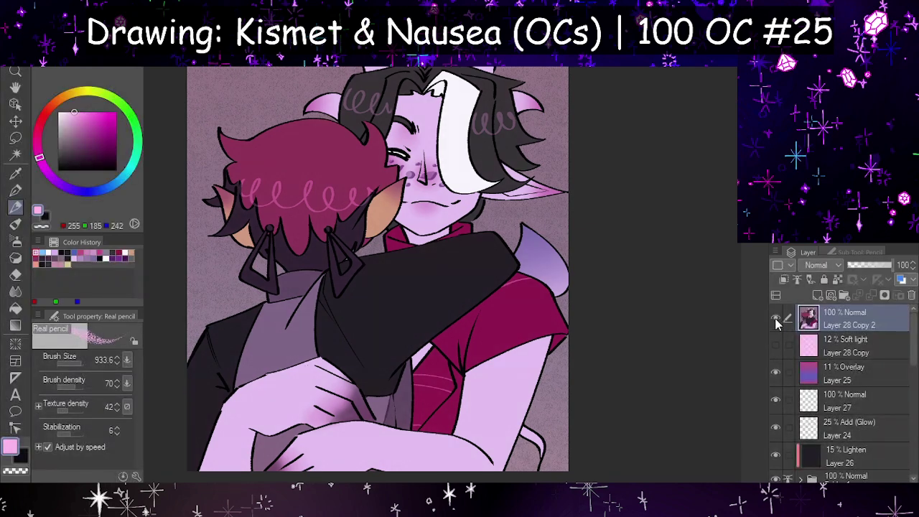
- Compare the picture with the merged copy shown and hidden, delete the merged copy, and show the Soft light texture copy again
{"action": "left_click", "coordinate": [776, 320]}
{"action": "left_click", "coordinate": [776, 320]}
{"action": "left_click", "coordinate": [776, 320]}
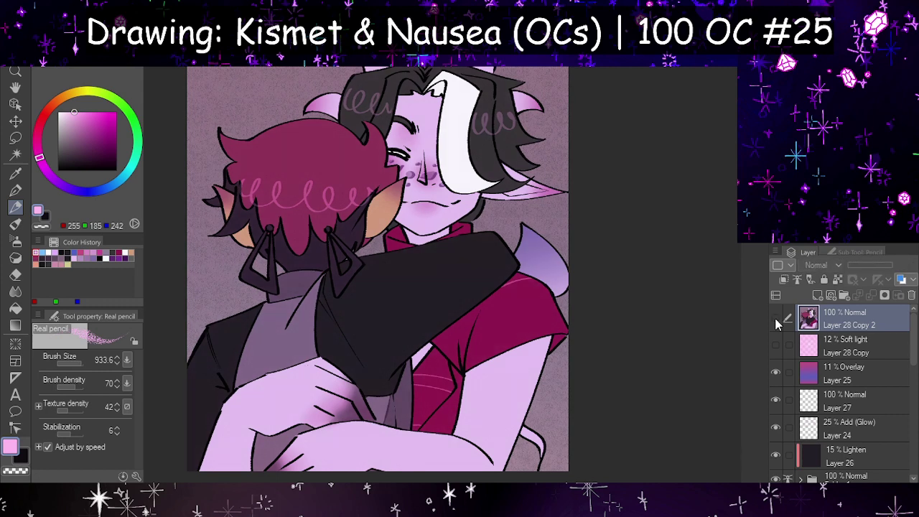
{"action": "left_click", "coordinate": [775, 321]}
{"action": "left_click", "coordinate": [775, 320]}
{"action": "left_click", "coordinate": [776, 320]}
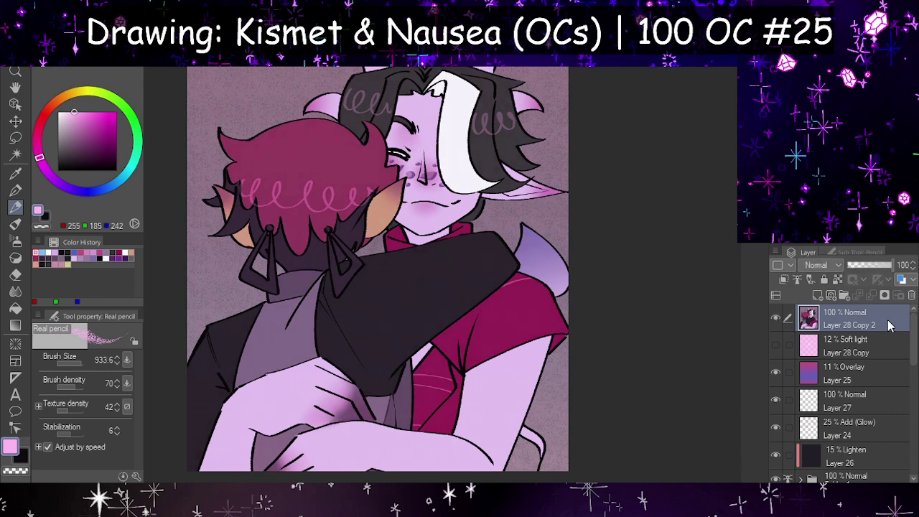
{"action": "left_click", "coordinate": [912, 297]}
{"action": "left_click", "coordinate": [776, 318]}
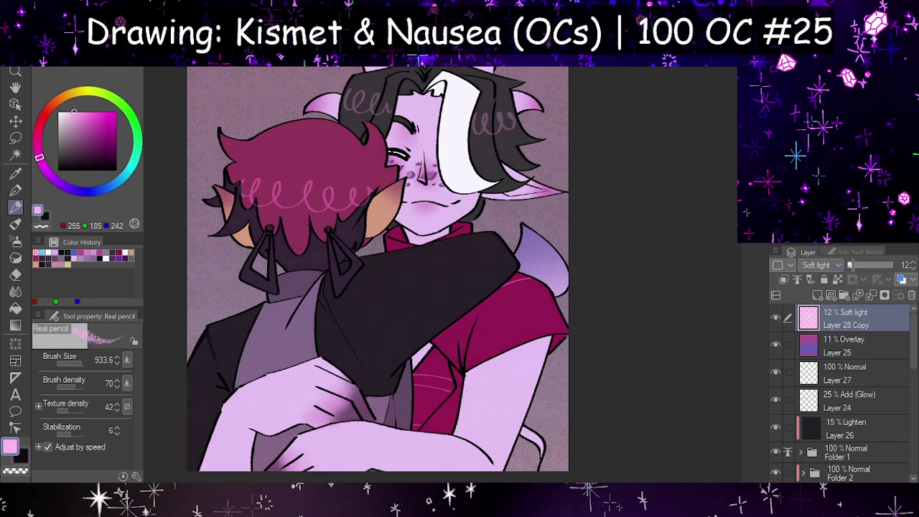
- Try Normal and Darken blending on the top texture copy while viewing the whole picture
{"action": "left_click", "coordinate": [820, 265]}
{"action": "scroll", "coordinate": [566, 302], "scroll_direction": "down", "scroll_amount": 2}
{"action": "scroll", "coordinate": [490, 244], "scroll_direction": "up", "scroll_amount": 2}
{"action": "scroll", "coordinate": [420, 228], "scroll_direction": "down", "scroll_amount": 2}
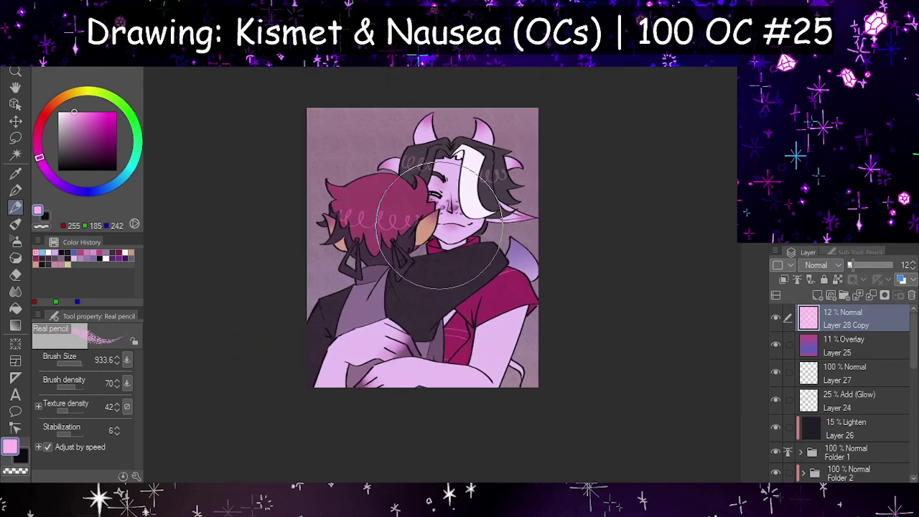
{"action": "scroll", "coordinate": [438, 227], "scroll_direction": "up", "scroll_amount": 1}
{"action": "scroll", "coordinate": [830, 265], "scroll_direction": "down", "scroll_amount": 1}
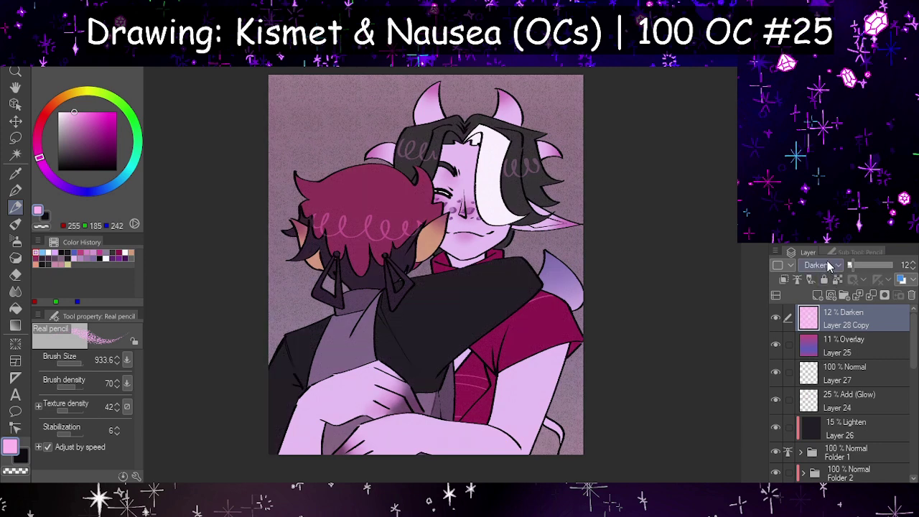
- Try Lighten, Add (Glow), Difference, Exclusion and Hue blending on the top texture copy
{"action": "scroll", "coordinate": [830, 265], "scroll_direction": "down", "scroll_amount": 6}
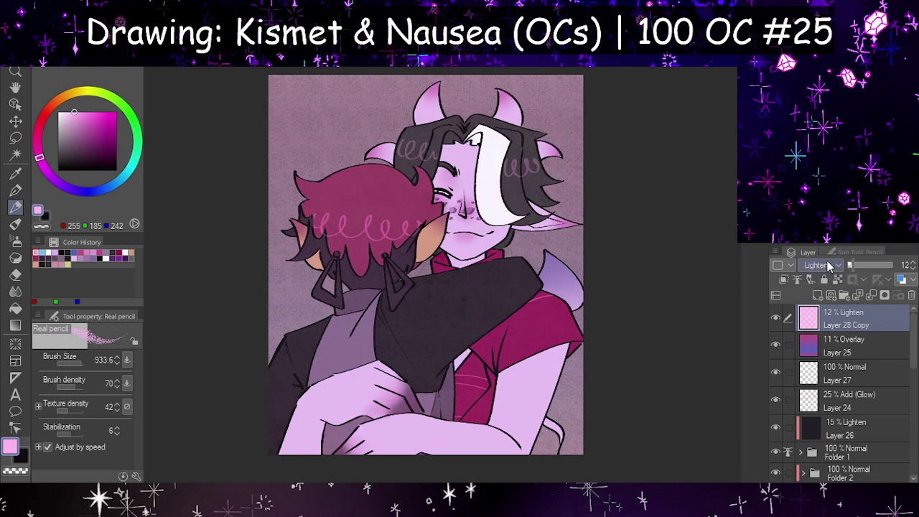
{"action": "scroll", "coordinate": [830, 265], "scroll_direction": "down", "scroll_amount": 7}
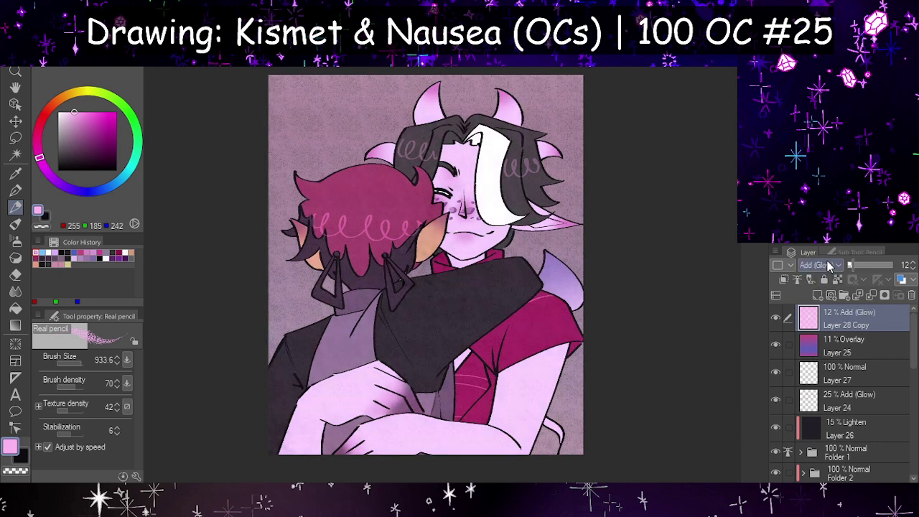
{"action": "scroll", "coordinate": [830, 266], "scroll_direction": "down", "scroll_amount": 5}
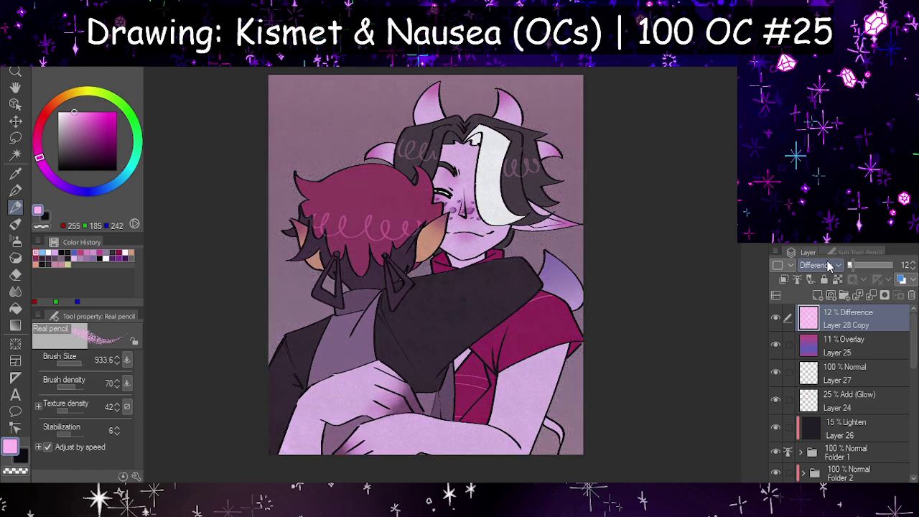
{"action": "scroll", "coordinate": [829, 265], "scroll_direction": "up", "scroll_amount": 6}
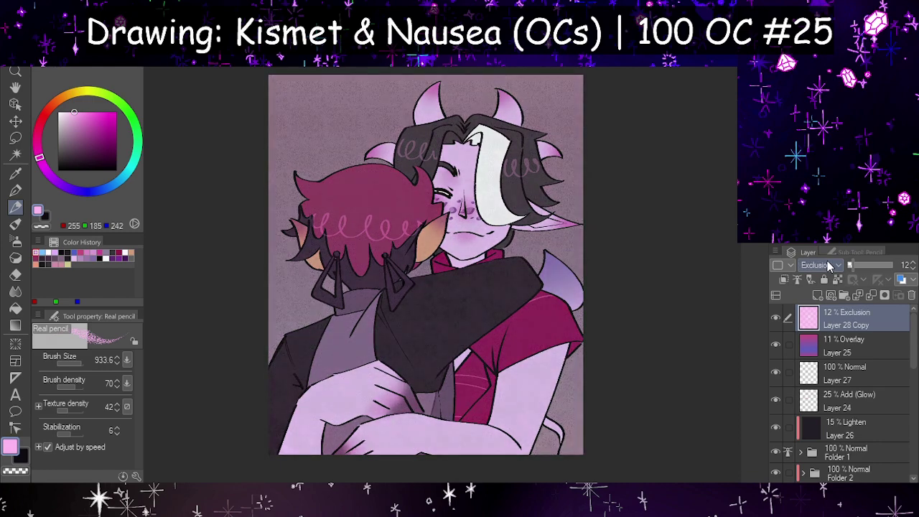
{"action": "scroll", "coordinate": [829, 266], "scroll_direction": "down", "scroll_amount": 10}
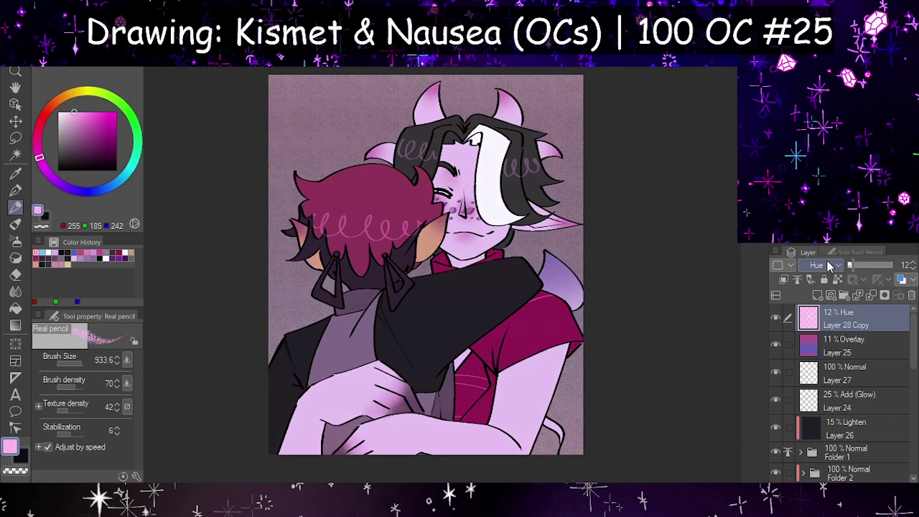
{"action": "scroll", "coordinate": [830, 266], "scroll_direction": "down", "scroll_amount": 4}
- Set the top texture copy to Brightness blending at 7% opacity and compare the picture with it hidden and shown
{"action": "scroll", "coordinate": [431, 302], "scroll_direction": "up", "scroll_amount": 6}
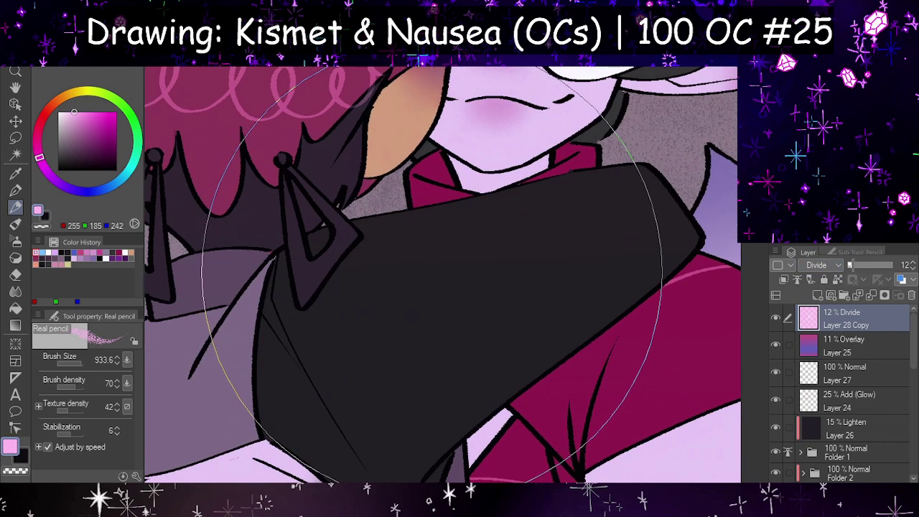
{"action": "scroll", "coordinate": [431, 273], "scroll_direction": "up", "scroll_amount": 2}
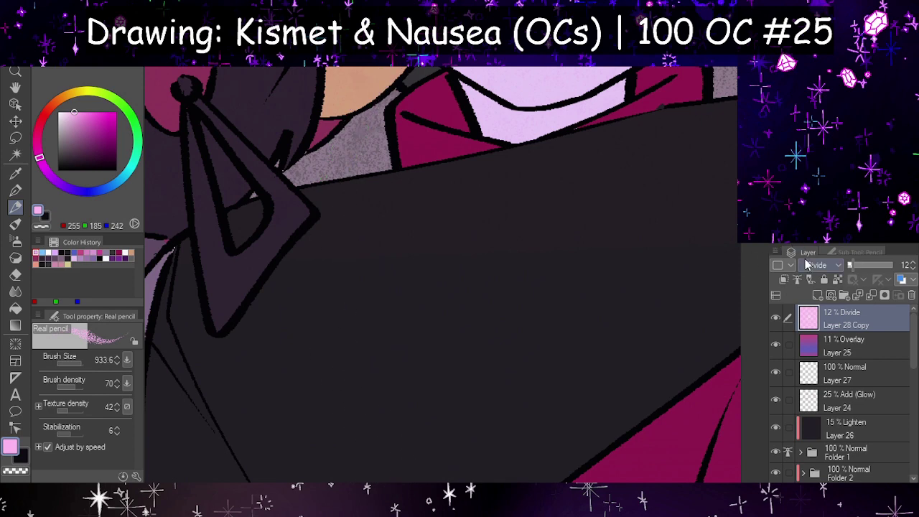
{"action": "scroll", "coordinate": [813, 269], "scroll_direction": "up", "scroll_amount": 4}
{"action": "scroll", "coordinate": [813, 269], "scroll_direction": "down", "scroll_amount": 1}
{"action": "scroll", "coordinate": [812, 268], "scroll_direction": "down", "scroll_amount": 2}
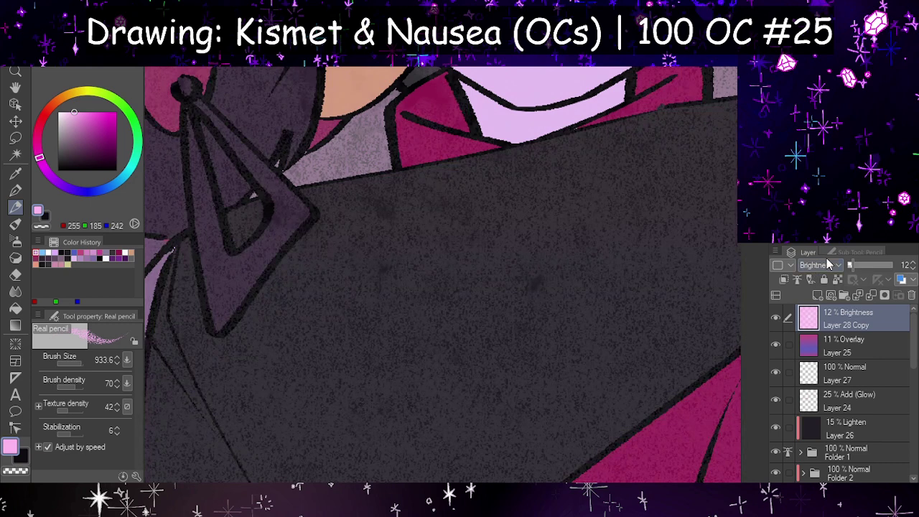
{"action": "left_click_drag", "start_coordinate": [854, 265], "coordinate": [851, 265]}
{"action": "scroll", "coordinate": [422, 276], "scroll_direction": "down", "scroll_amount": 4}
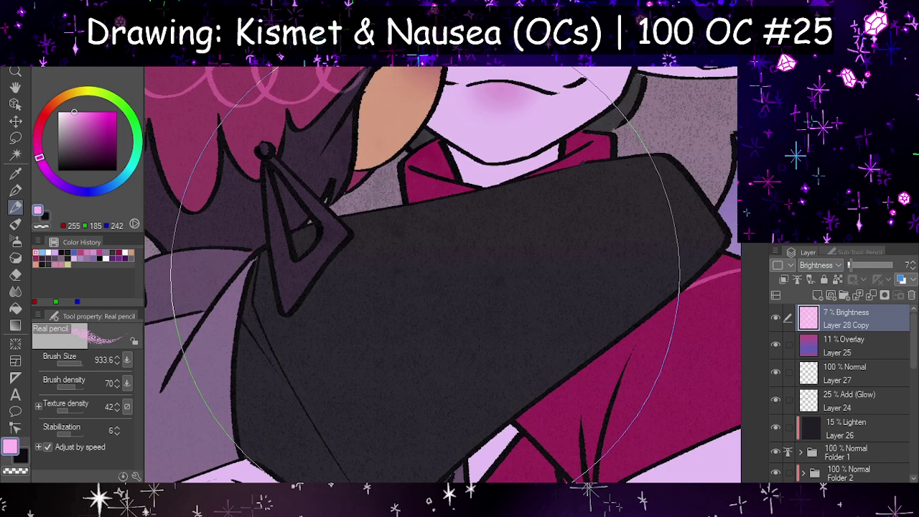
{"action": "scroll", "coordinate": [424, 280], "scroll_direction": "down", "scroll_amount": 2}
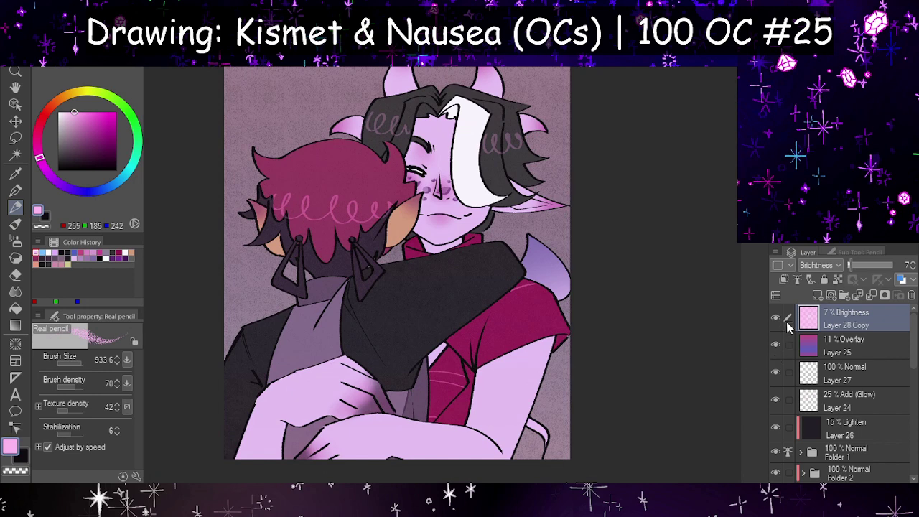
{"action": "left_click", "coordinate": [776, 318]}
{"action": "left_click", "coordinate": [776, 319]}
- Try Multiply, Subtract, Glow dodge and Add (Glow) on the top texture copy, and set it to Soft light
{"action": "left_click", "coordinate": [786, 237]}
{"action": "scroll", "coordinate": [819, 265], "scroll_direction": "down", "scroll_amount": 1}
{"action": "scroll", "coordinate": [821, 267], "scroll_direction": "down", "scroll_amount": 1}
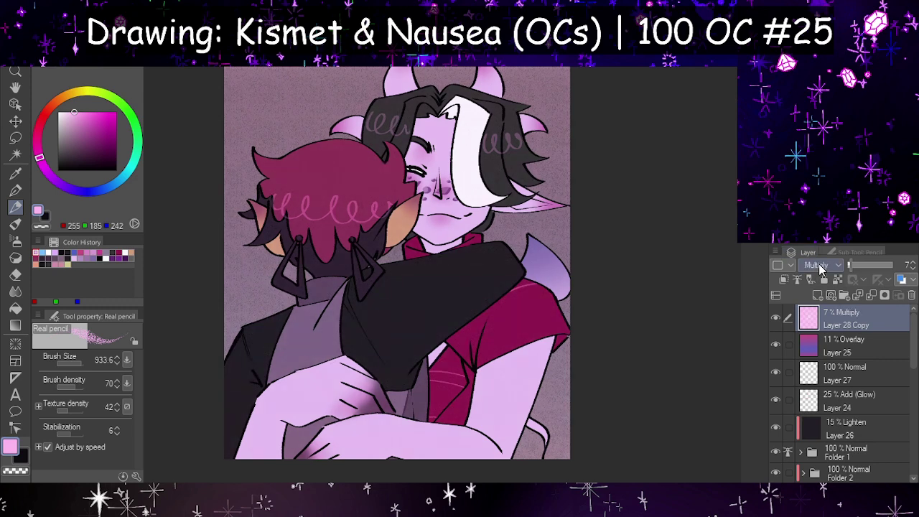
{"action": "scroll", "coordinate": [821, 267], "scroll_direction": "down", "scroll_amount": 1}
{"action": "scroll", "coordinate": [821, 267], "scroll_direction": "down", "scroll_amount": 1}
{"action": "scroll", "coordinate": [821, 267], "scroll_direction": "down", "scroll_amount": 3}
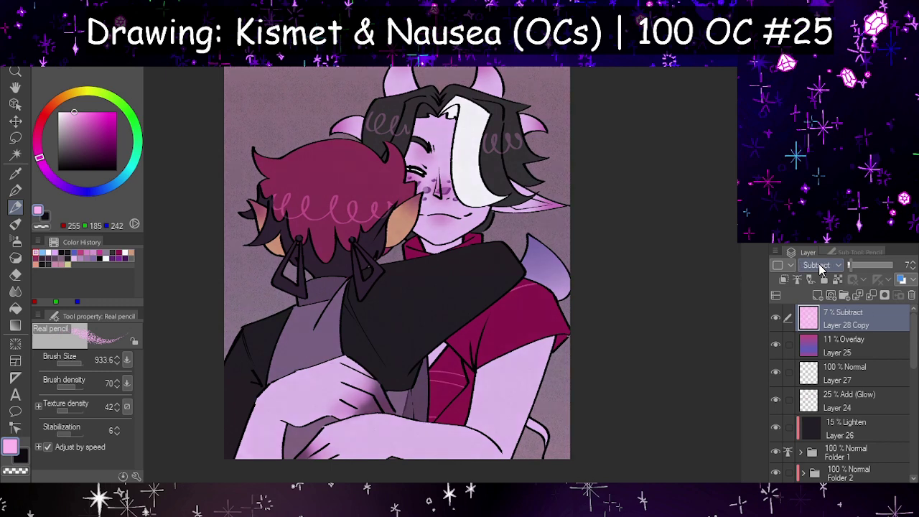
{"action": "scroll", "coordinate": [821, 267], "scroll_direction": "down", "scroll_amount": 1}
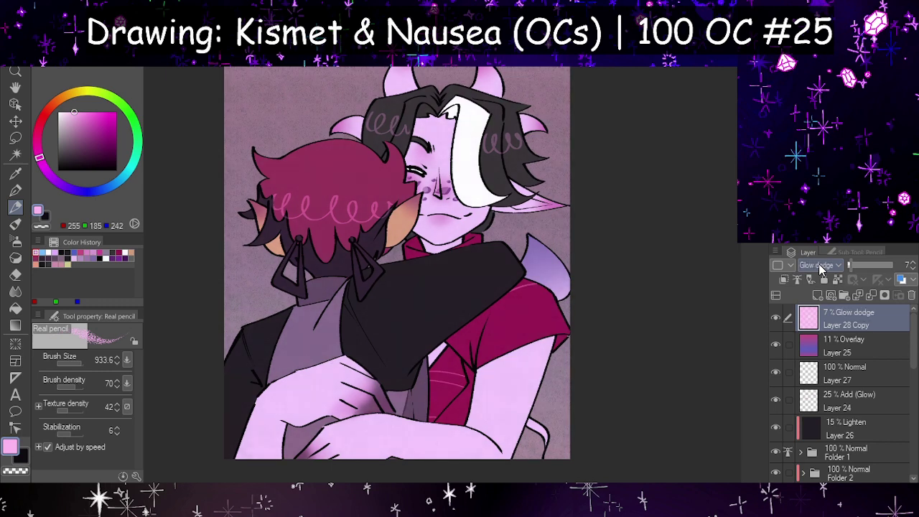
{"action": "scroll", "coordinate": [822, 269], "scroll_direction": "down", "scroll_amount": 1}
{"action": "scroll", "coordinate": [821, 268], "scroll_direction": "down", "scroll_amount": 3}
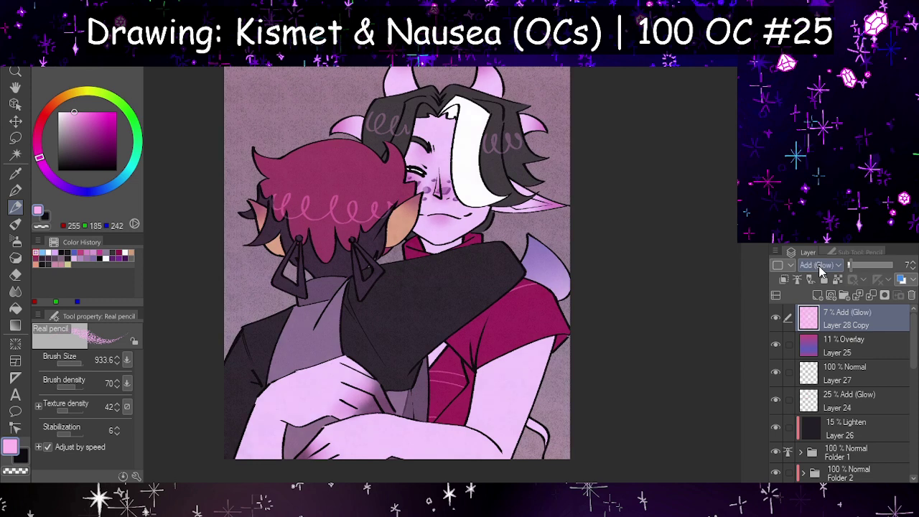
{"action": "scroll", "coordinate": [821, 268], "scroll_direction": "down", "scroll_amount": 1}
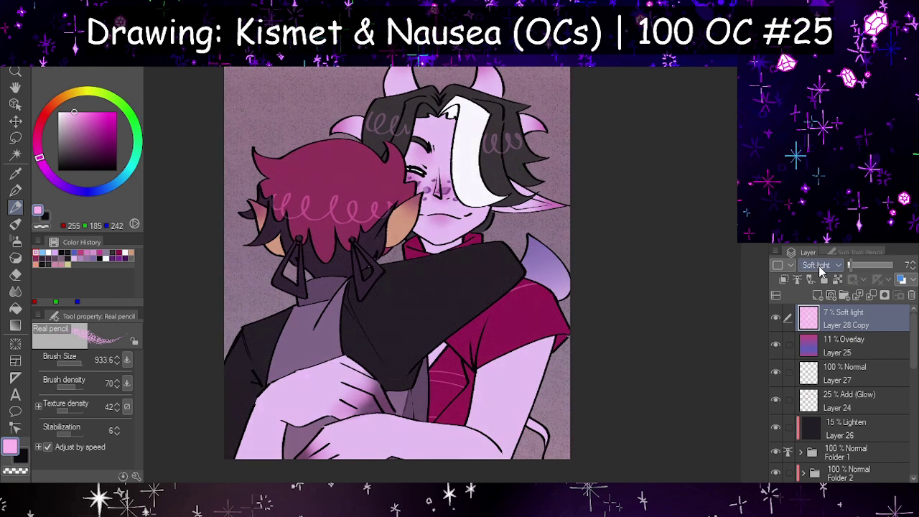
{"action": "scroll", "coordinate": [820, 269], "scroll_direction": "up", "scroll_amount": 1}
{"action": "scroll", "coordinate": [820, 269], "scroll_direction": "down", "scroll_amount": 1}
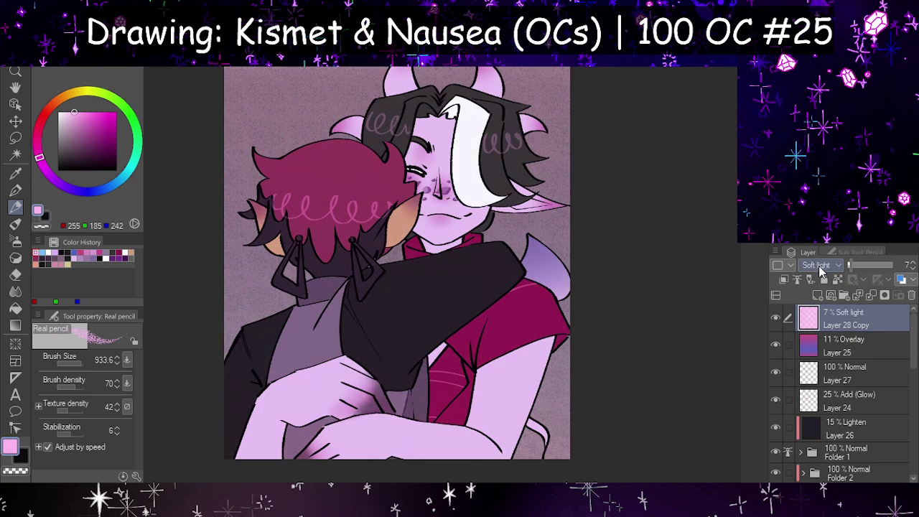
- Compare the picture with the 7% Soft light texture copy hidden and shown, at normal and thumbnail size
{"action": "left_click", "coordinate": [776, 316]}
{"action": "left_click", "coordinate": [775, 315]}
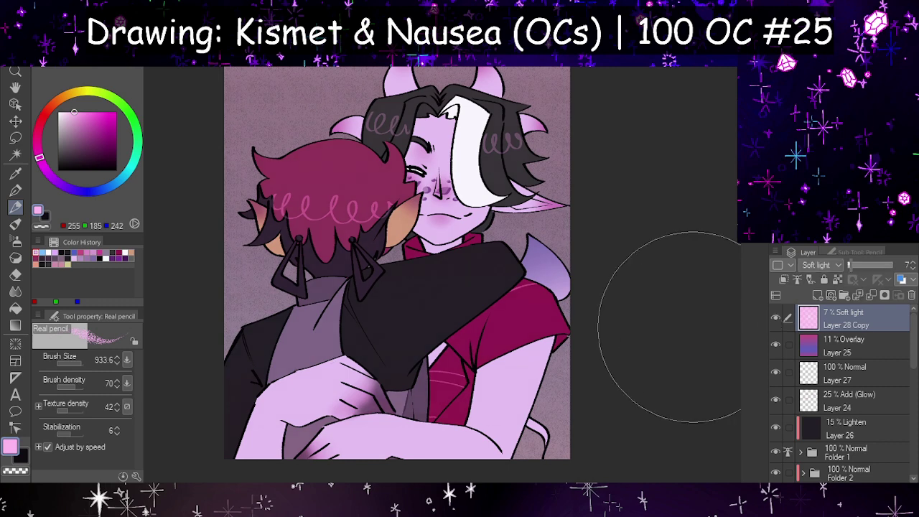
{"action": "scroll", "coordinate": [545, 323], "scroll_direction": "down", "scroll_amount": 3}
{"action": "scroll", "coordinate": [531, 275], "scroll_direction": "down", "scroll_amount": 2}
{"action": "scroll", "coordinate": [531, 277], "scroll_direction": "down", "scroll_amount": 3}
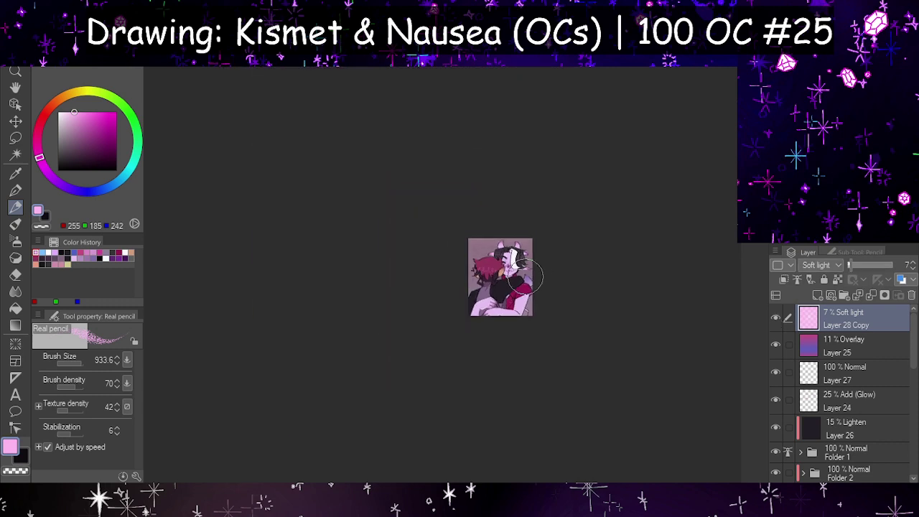
{"action": "left_click", "coordinate": [776, 318]}
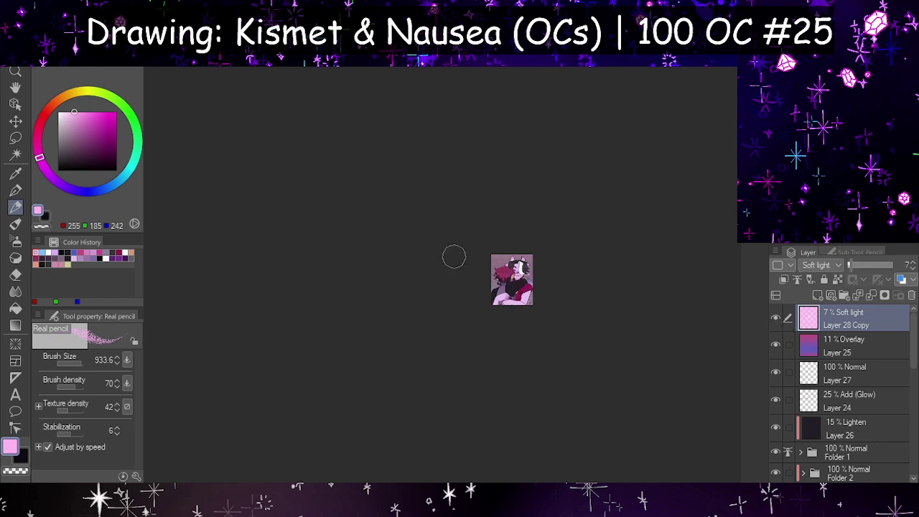
{"action": "scroll", "coordinate": [503, 280], "scroll_direction": "up", "scroll_amount": 6}
{"action": "scroll", "coordinate": [546, 286], "scroll_direction": "up", "scroll_amount": 2}
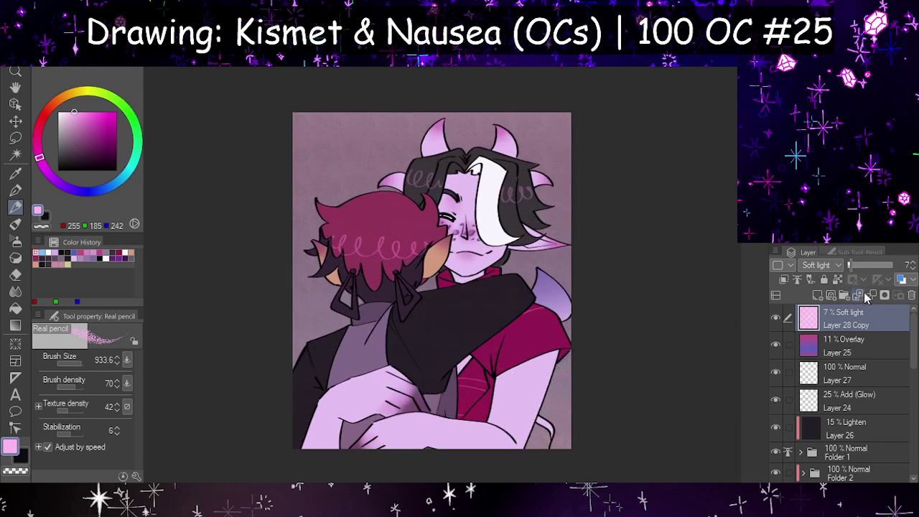
- Try the texture copy at 100% opacity with Soft light and Hard light blending, and delete the layer
{"action": "left_click_drag", "start_coordinate": [850, 265], "coordinate": [894, 265]}
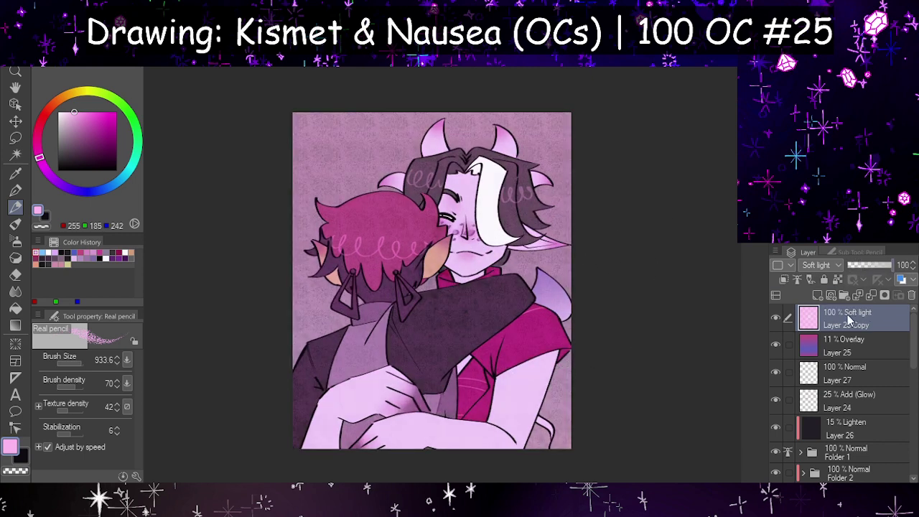
{"action": "scroll", "coordinate": [601, 354], "scroll_direction": "down", "scroll_amount": 1}
{"action": "scroll", "coordinate": [562, 338], "scroll_direction": "up", "scroll_amount": 1}
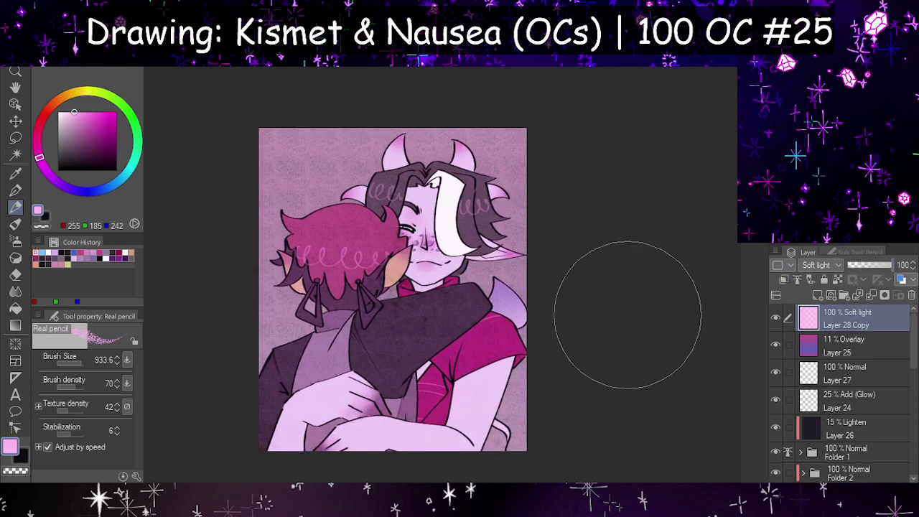
{"action": "scroll", "coordinate": [817, 266], "scroll_direction": "down", "scroll_amount": 1}
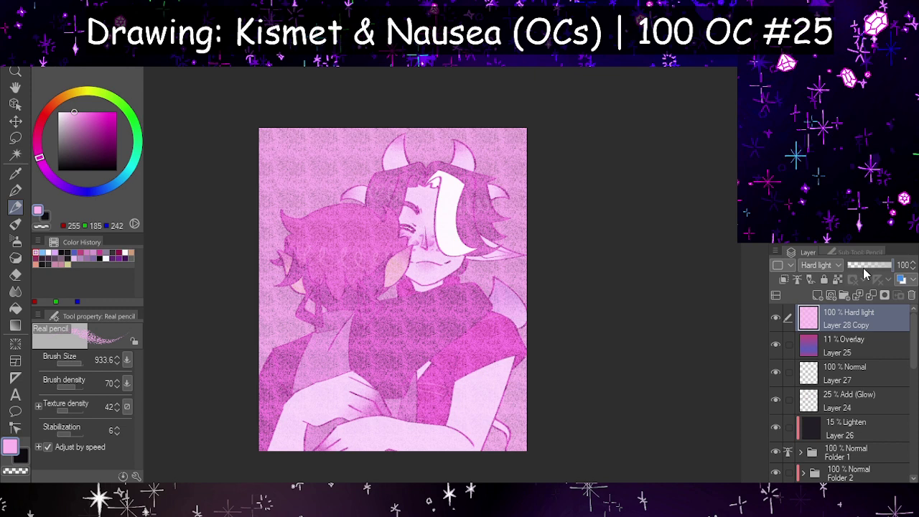
{"action": "left_click", "coordinate": [911, 294]}
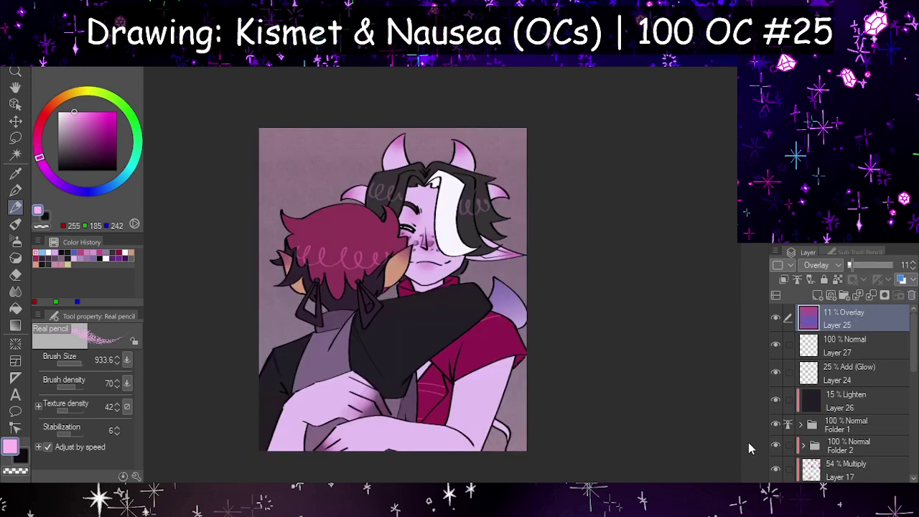
- Merge a copy of all visible layers onto a new top layer, try a posterizing correction on it, and undo the attempt
{"action": "key", "text": "ctrl+shift+alt+e"}
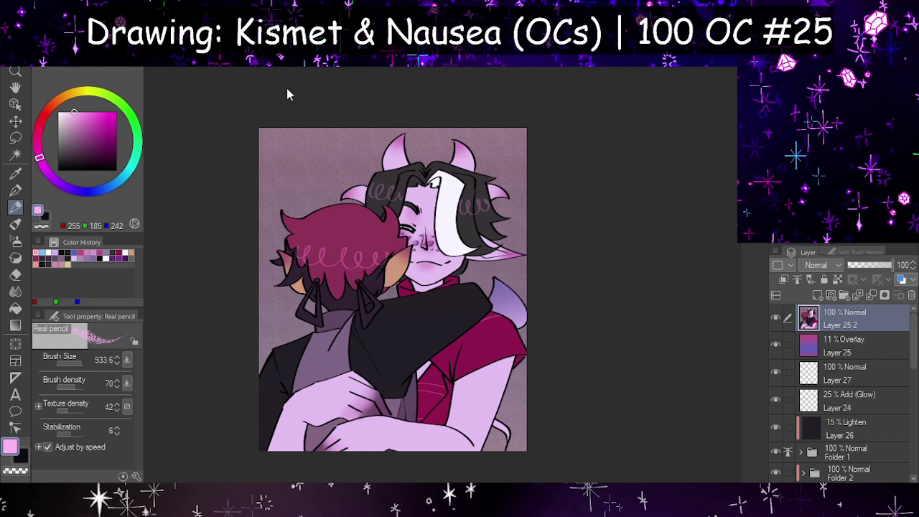
{"action": "left_click", "coordinate": [337, 89]}
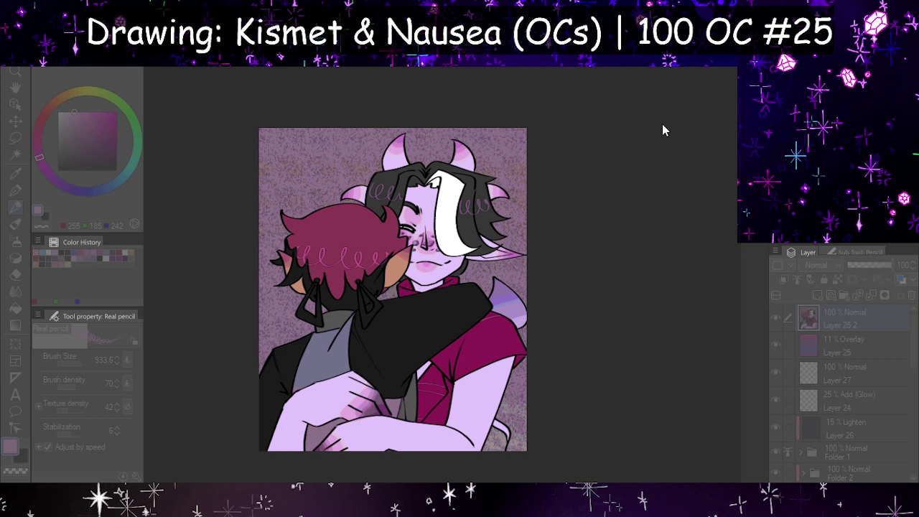
{"action": "key", "text": "ctrl+z"}
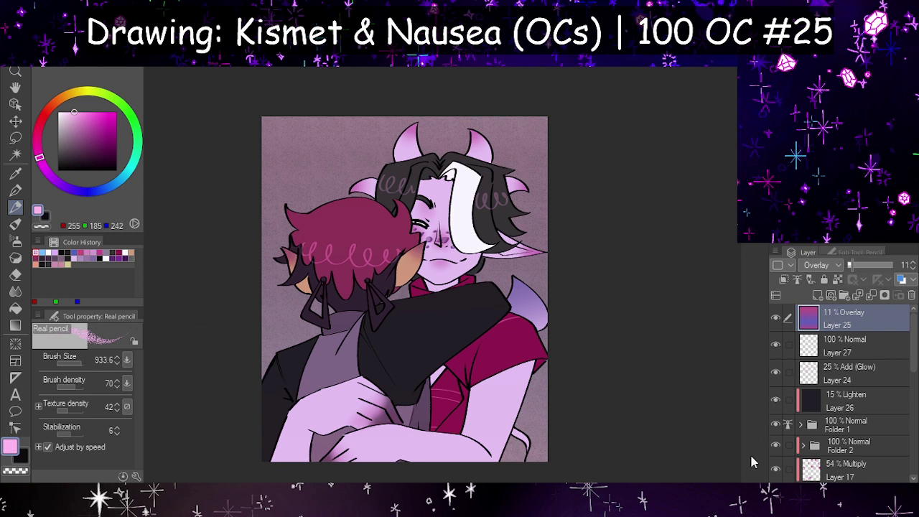
- Merge the visible layers into a new top copy again, compare the picture with it hidden and shown, and delete the copy
{"action": "key", "text": "ctrl+shift+alt+e"}
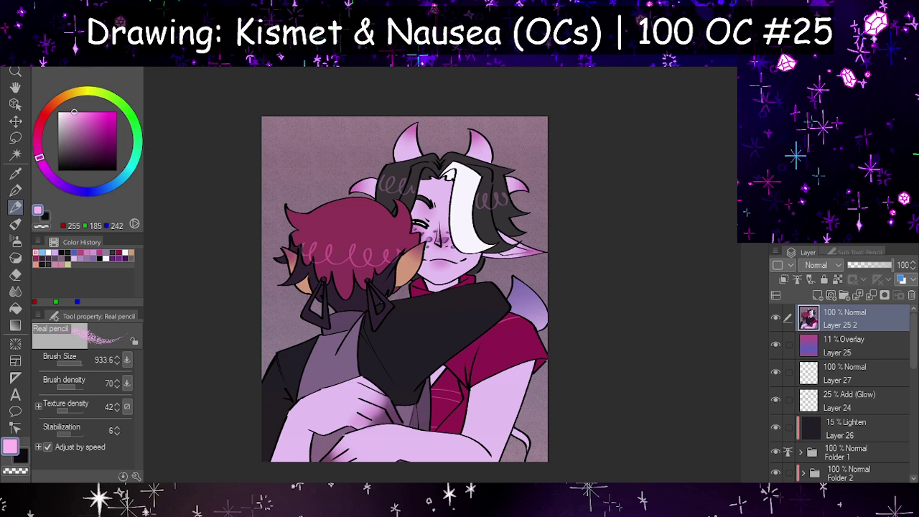
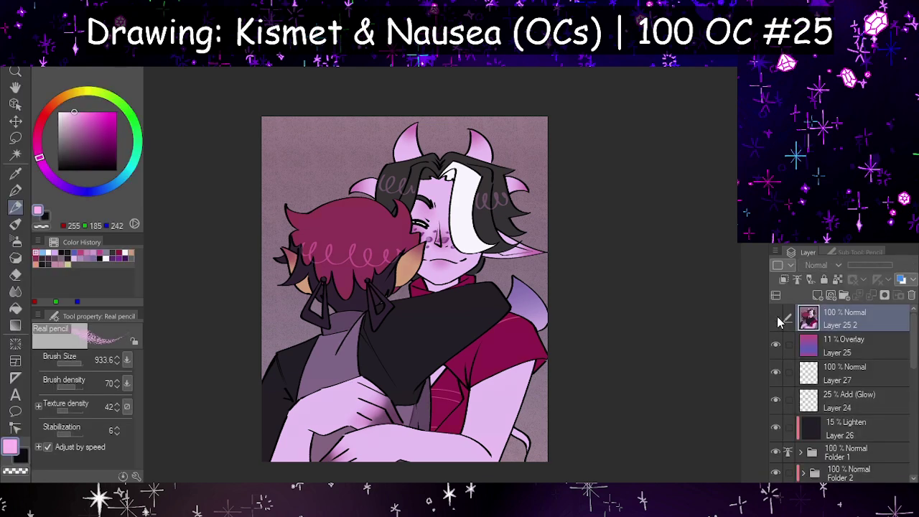
{"action": "left_click", "coordinate": [776, 318]}
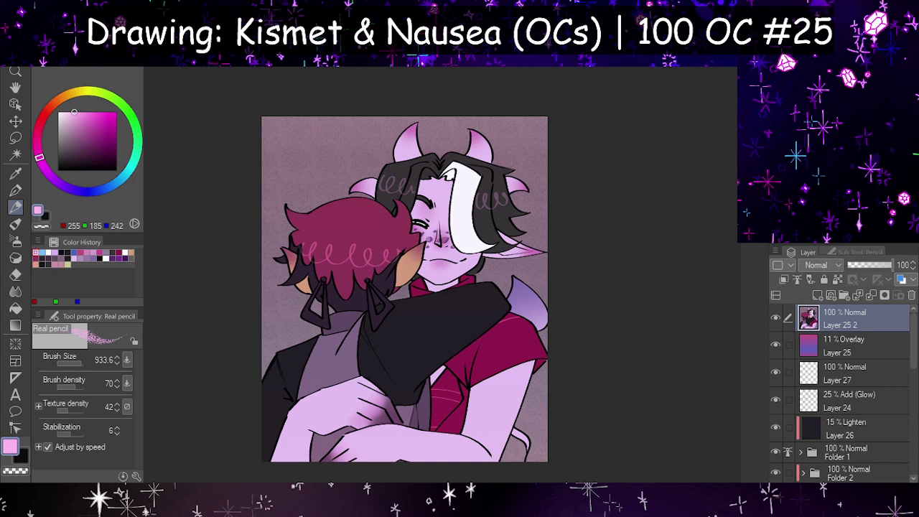
{"action": "scroll", "coordinate": [446, 276], "scroll_direction": "down", "scroll_amount": 4}
{"action": "scroll", "coordinate": [470, 294], "scroll_direction": "up", "scroll_amount": 4}
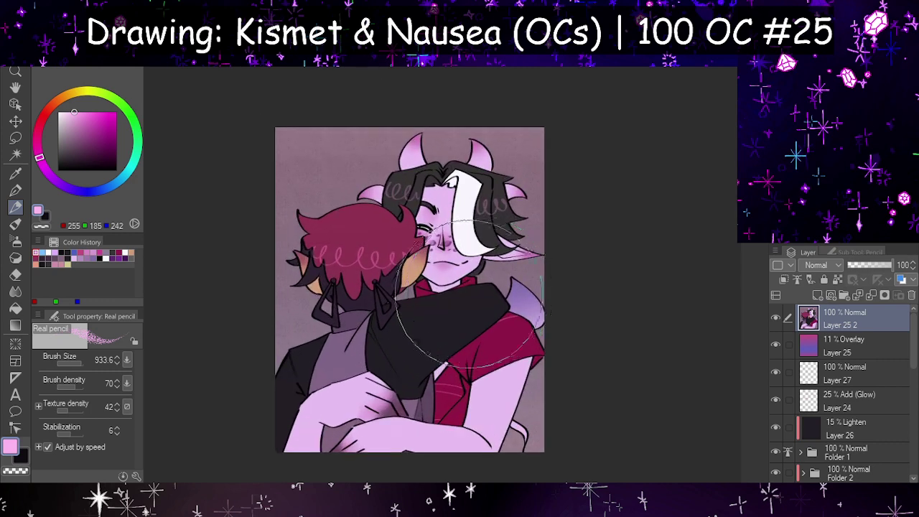
{"action": "scroll", "coordinate": [468, 295], "scroll_direction": "up", "scroll_amount": 2}
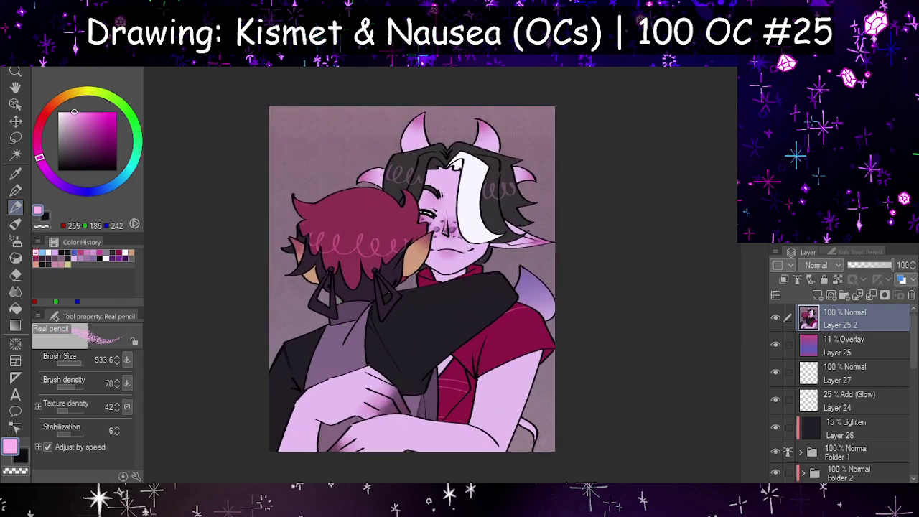
{"action": "left_click", "coordinate": [911, 295]}
- Compare the picture with the 11% Overlay gradient layer hidden and shown, and look through the layers below it
{"action": "left_click", "coordinate": [775, 319]}
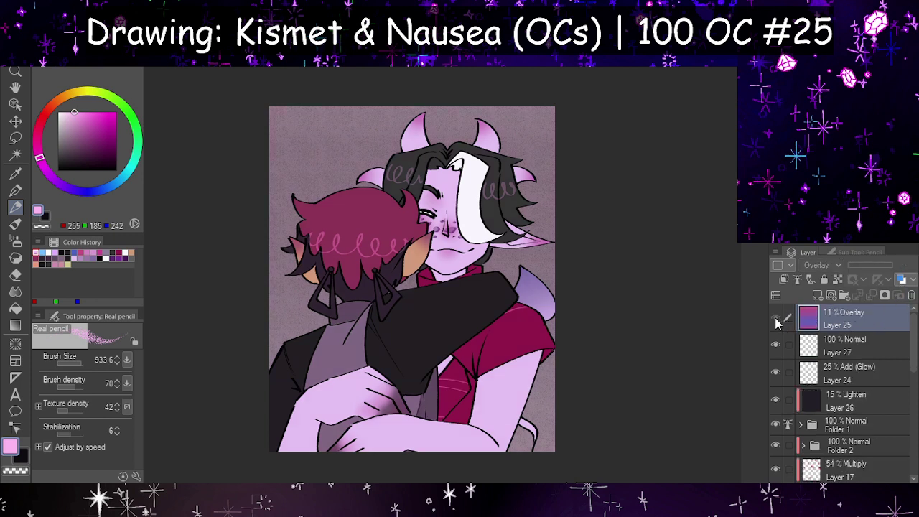
{"action": "left_click", "coordinate": [776, 318]}
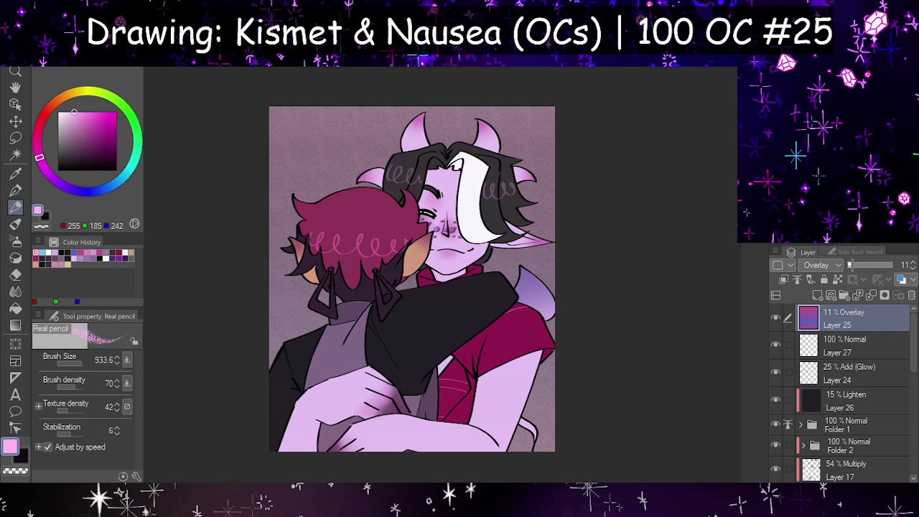
{"action": "scroll", "coordinate": [887, 393], "scroll_direction": "down", "scroll_amount": 2}
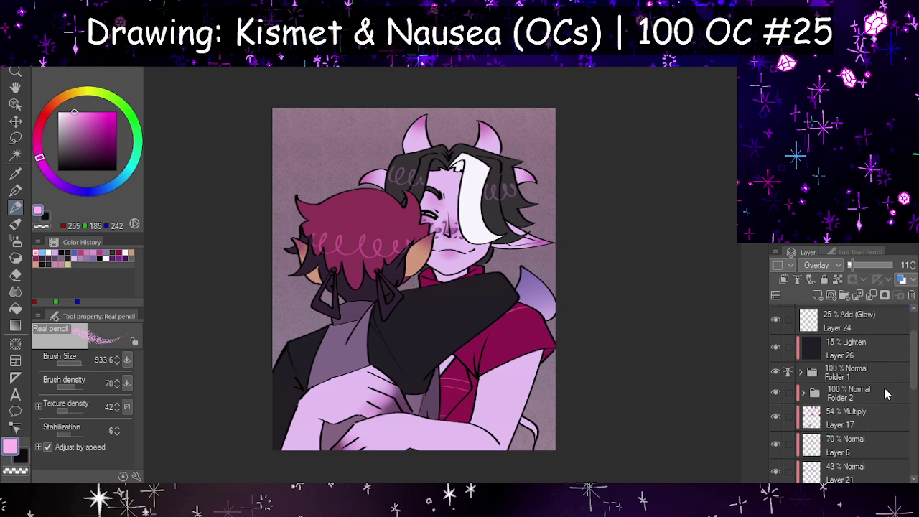
- Try pale pink Real pencil texture at brush size 1551.5 on a new layer above the 12% Add (Glow) texture layer, and delete that layer
{"action": "scroll", "coordinate": [878, 384], "scroll_direction": "down", "scroll_amount": 5}
{"action": "left_click", "coordinate": [837, 362]}
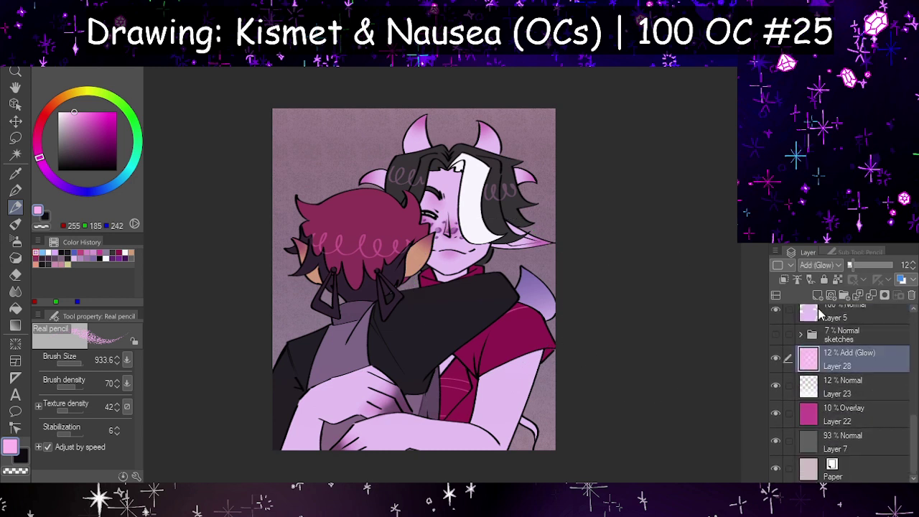
{"action": "left_click", "coordinate": [817, 295]}
{"action": "left_click", "coordinate": [68, 112]}
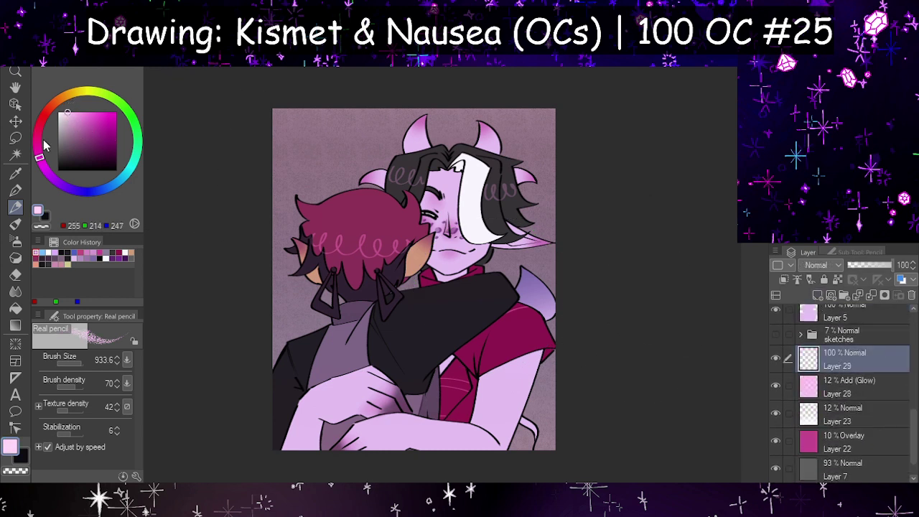
{"action": "left_click", "coordinate": [84, 361]}
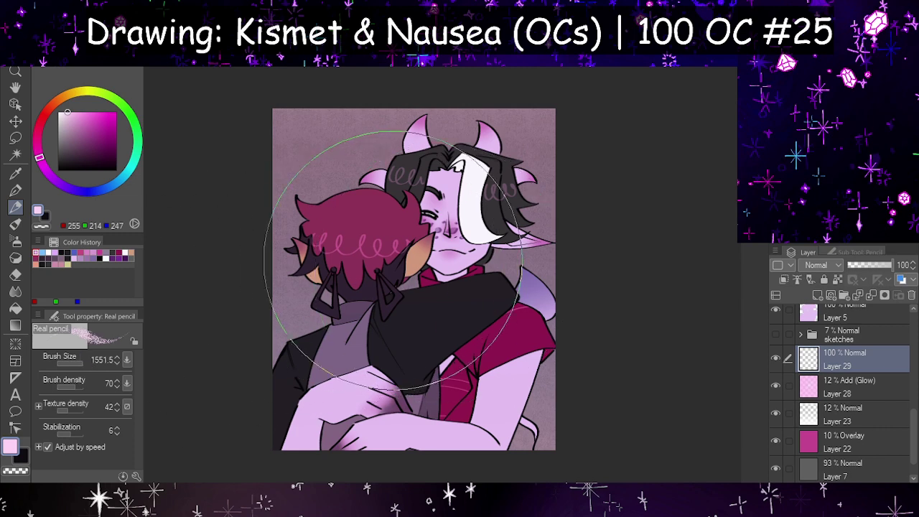
{"action": "mouse_move", "coordinate": [392, 261]}
{"action": "left_mouse_down"}
{"action": "mouse_move", "coordinate": [419, 231]}
{"action": "mouse_move", "coordinate": [403, 257]}
{"action": "mouse_move", "coordinate": [407, 236]}
{"action": "mouse_move", "coordinate": [391, 251]}
{"action": "left_mouse_up"}
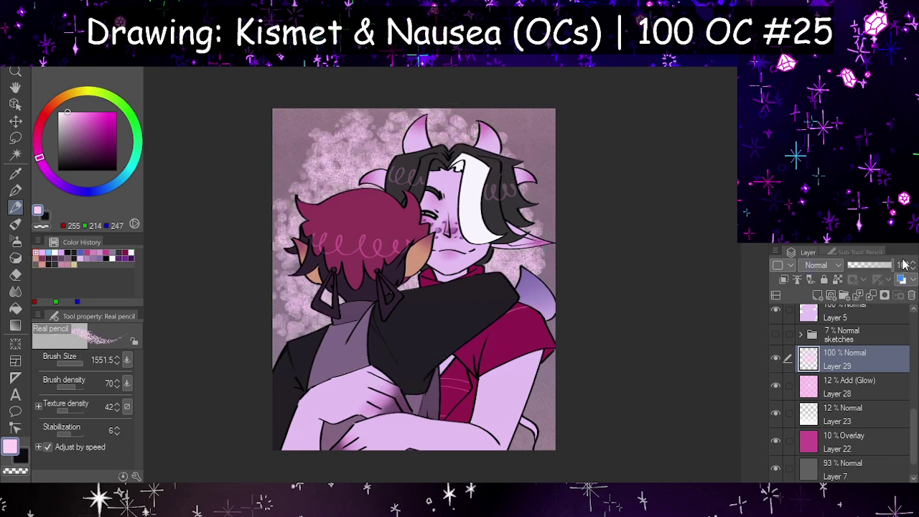
{"action": "left_click", "coordinate": [911, 295]}
- Create a new layer above the 12% Add (Glow) texture layer and choose the G-pen with light grey, RGB 193, 193, 193
{"action": "left_click", "coordinate": [817, 295]}
{"action": "left_click", "coordinate": [833, 251]}
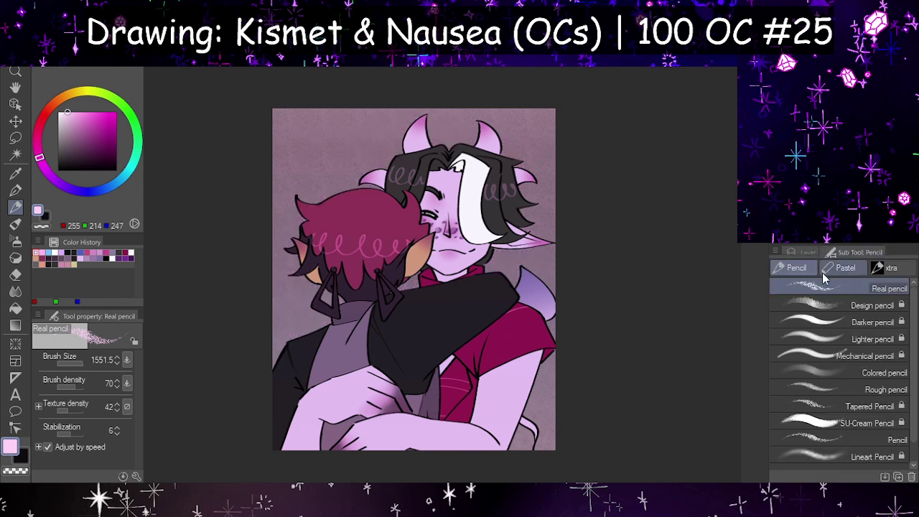
{"action": "left_click", "coordinate": [824, 266]}
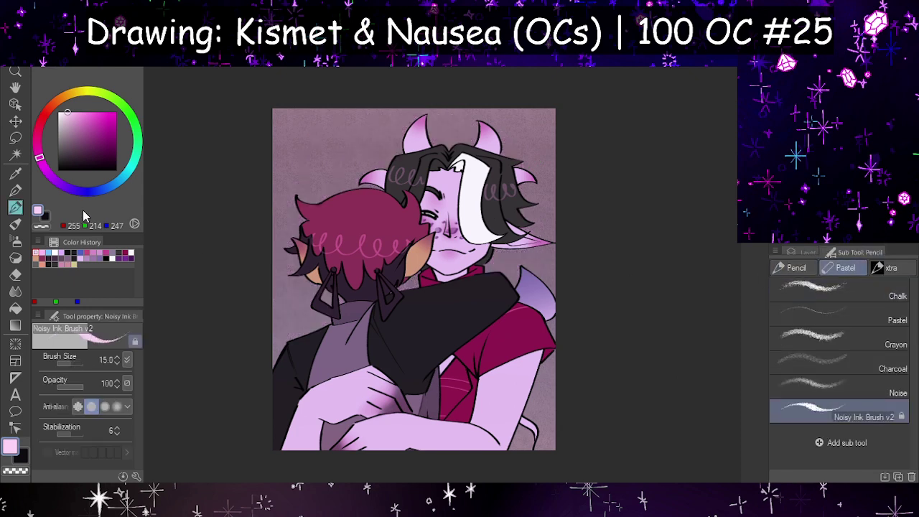
{"action": "left_click", "coordinate": [18, 194]}
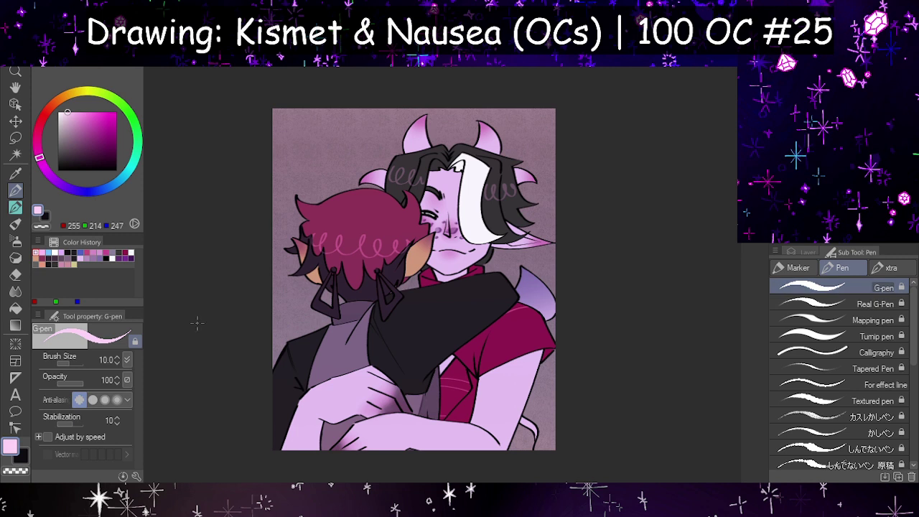
{"action": "left_click", "coordinate": [82, 362]}
{"action": "left_click_drag", "start_coordinate": [64, 142], "coordinate": [51, 126]}
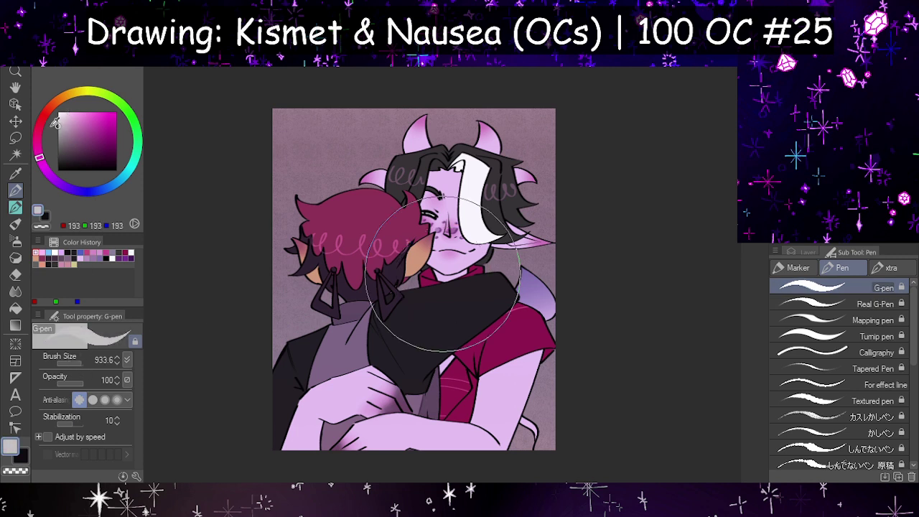
- Try a single light grey circle of brush size 2000 behind the characters, and undo it
{"action": "left_click", "coordinate": [87, 363]}
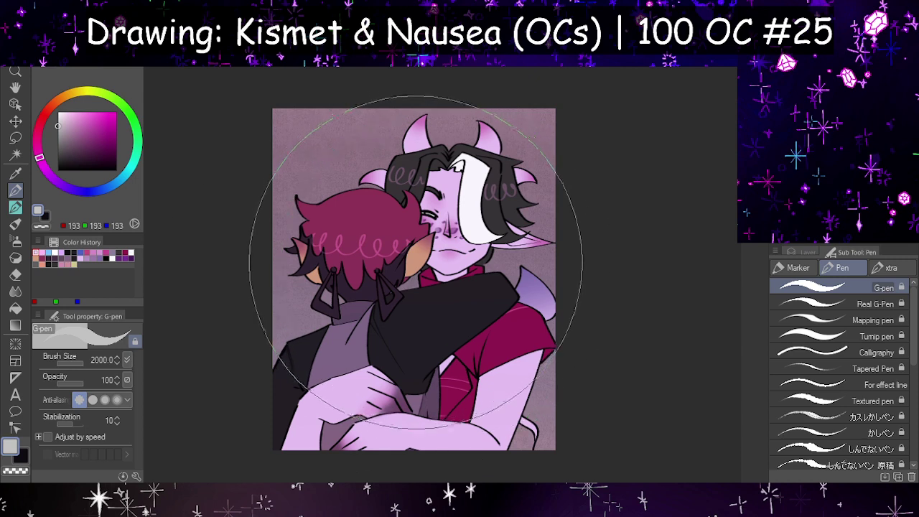
{"action": "left_click", "coordinate": [415, 265]}
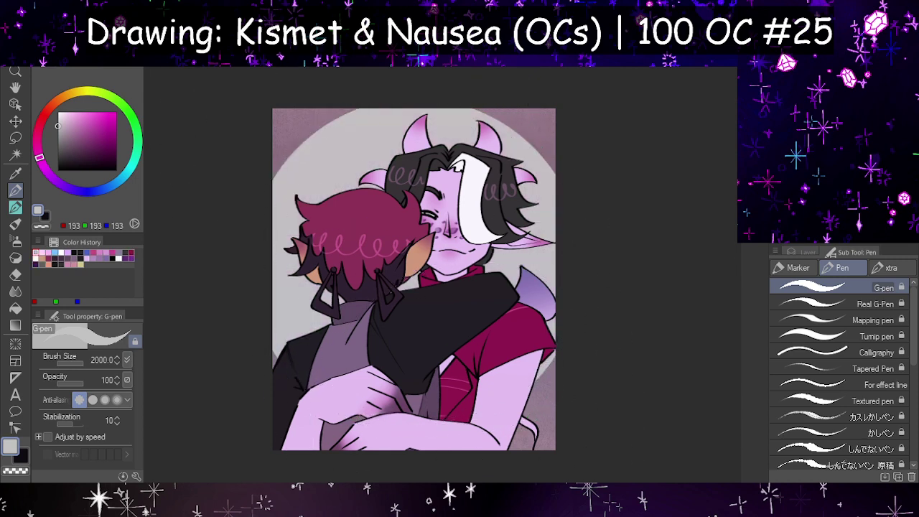
{"action": "key", "text": "ctrl+z"}
- Stamp three light grey circles behind the characters with the G-pen at brush size 724.3
{"action": "left_click_drag", "start_coordinate": [85, 359], "coordinate": [80, 359]}
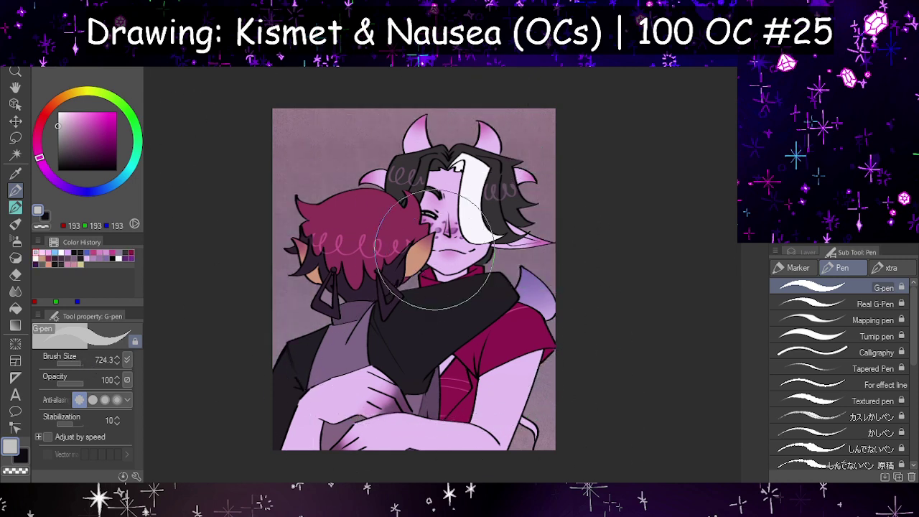
{"action": "left_click", "coordinate": [332, 300]}
{"action": "left_click", "coordinate": [372, 176]}
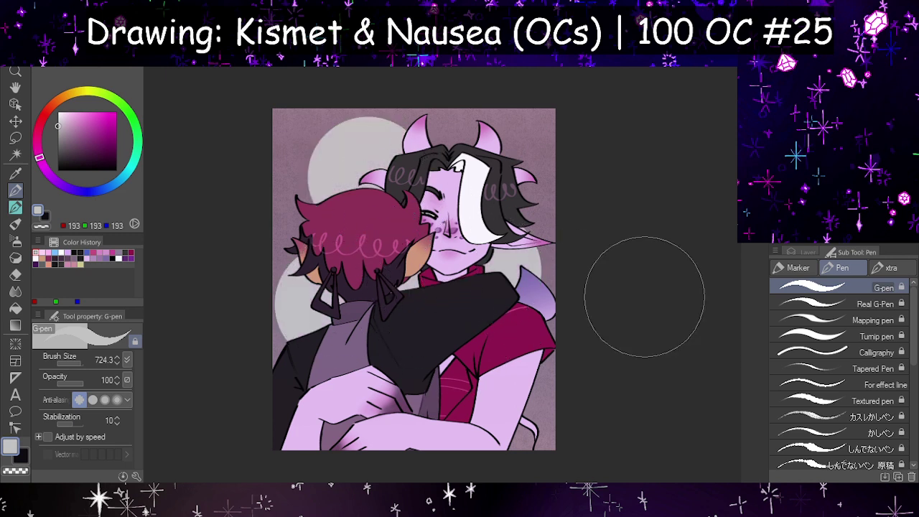
- Try Multiply, Linear burn, Screen and Overlay blending on the circle layer, and set it to Add (Glow) at 21% opacity
{"action": "left_click", "coordinate": [798, 252]}
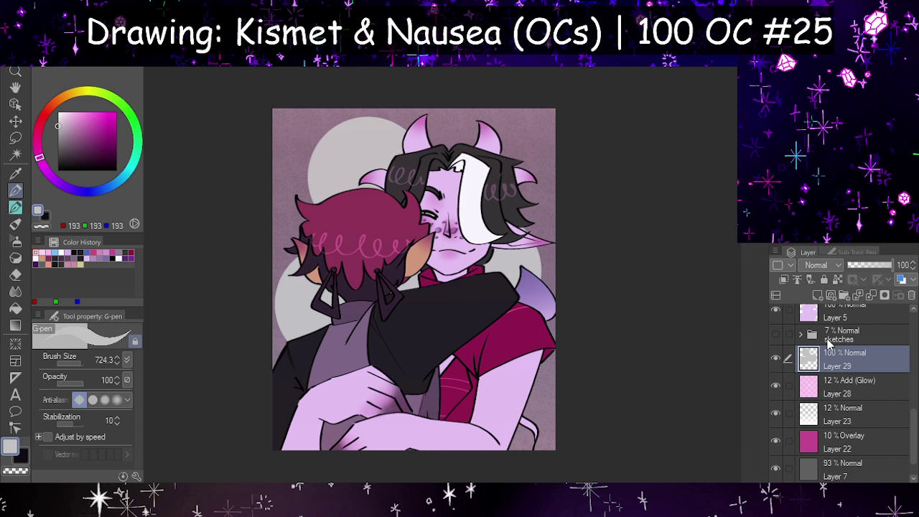
{"action": "scroll", "coordinate": [823, 266], "scroll_direction": "down", "scroll_amount": 2}
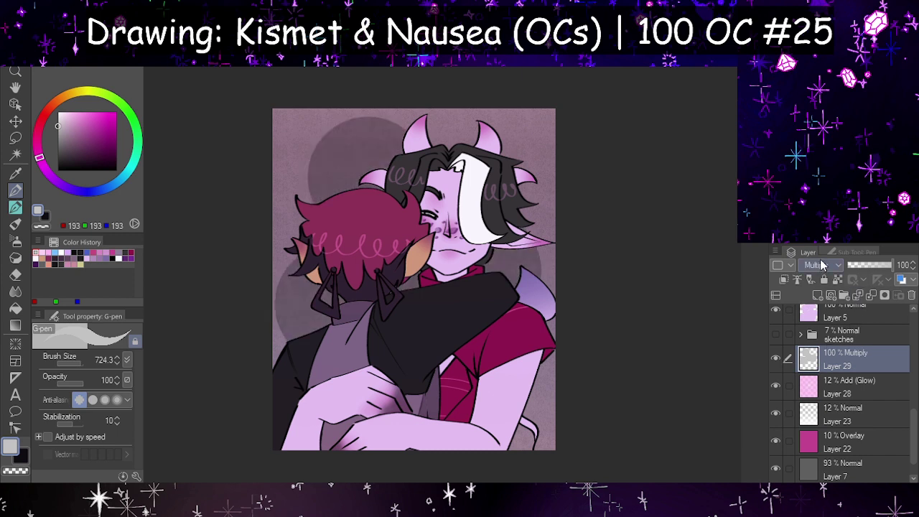
{"action": "scroll", "coordinate": [824, 266], "scroll_direction": "down", "scroll_amount": 2}
{"action": "scroll", "coordinate": [824, 265], "scroll_direction": "down", "scroll_amount": 1}
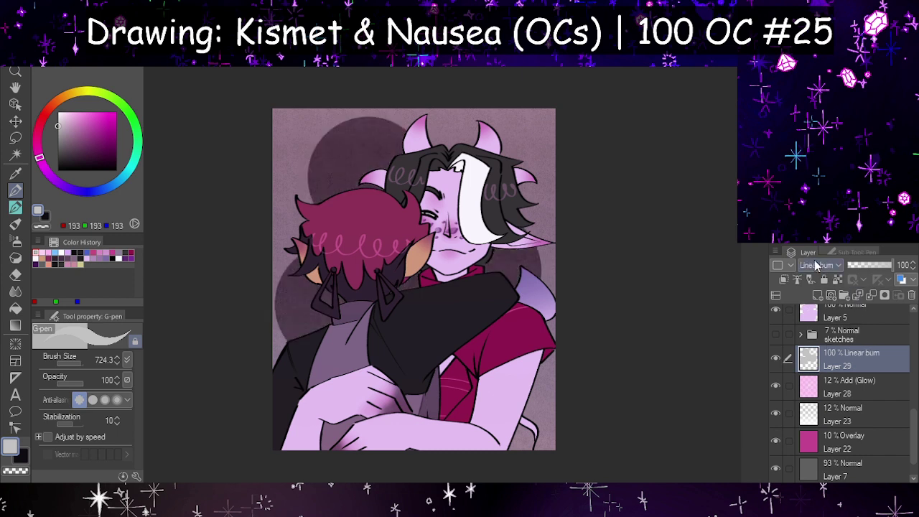
{"action": "scroll", "coordinate": [814, 266], "scroll_direction": "down", "scroll_amount": 5}
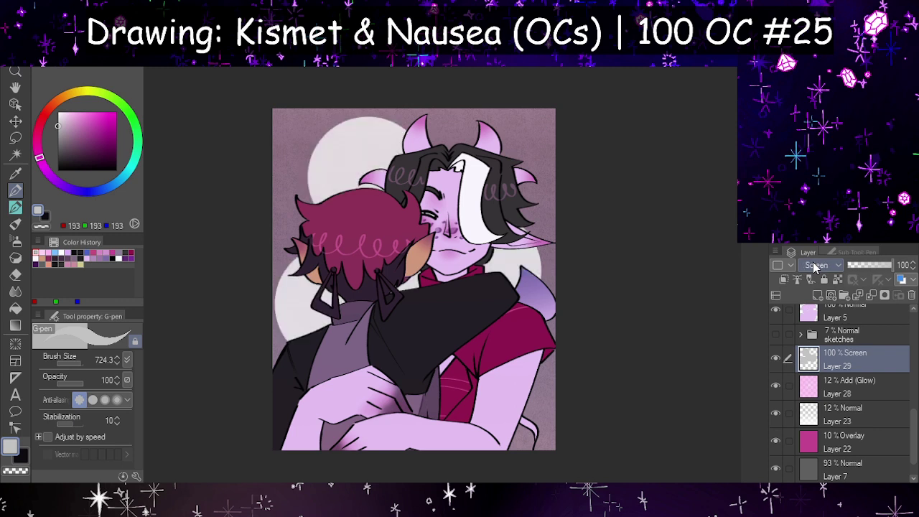
{"action": "scroll", "coordinate": [819, 267], "scroll_direction": "down", "scroll_amount": 3}
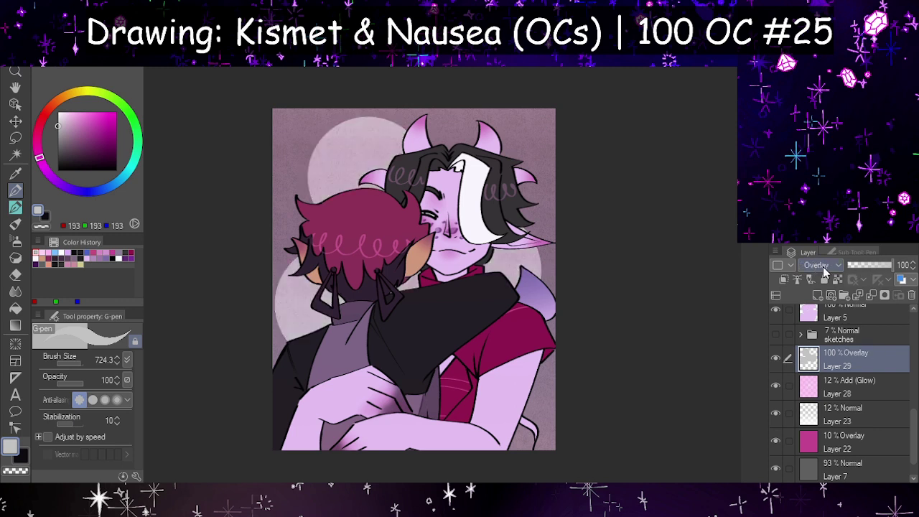
{"action": "scroll", "coordinate": [824, 268], "scroll_direction": "down", "scroll_amount": 3}
{"action": "scroll", "coordinate": [823, 268], "scroll_direction": "up", "scroll_amount": 3}
{"action": "scroll", "coordinate": [823, 266], "scroll_direction": "up", "scroll_amount": 2}
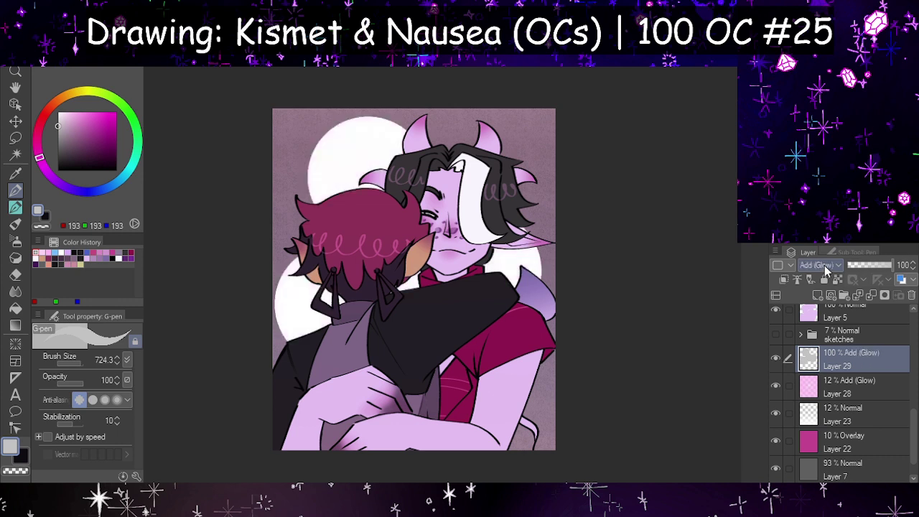
{"action": "left_click_drag", "start_coordinate": [864, 270], "coordinate": [859, 273]}
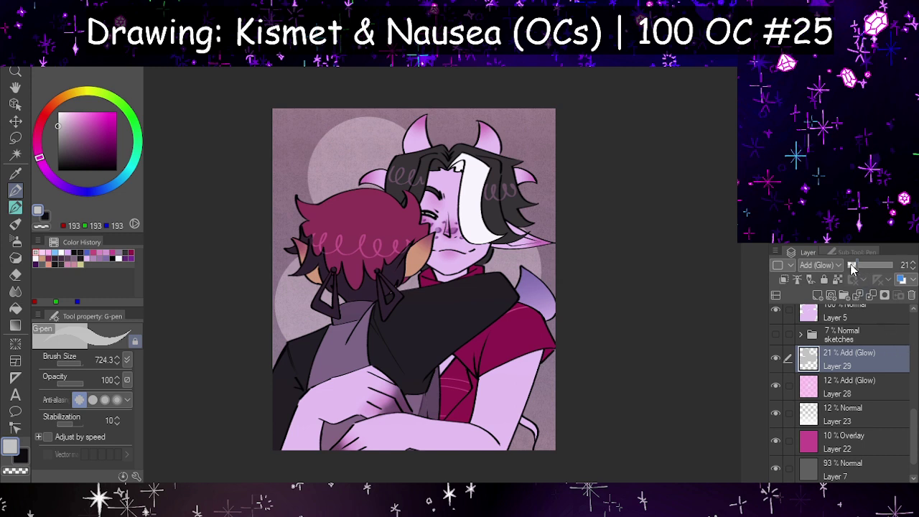
{"action": "left_click_drag", "start_coordinate": [852, 267], "coordinate": [858, 262]}
- Compare Overlay and Difference blending on the circle layer at 21% opacity, and return it to Add (Glow)
{"action": "scroll", "coordinate": [821, 268], "scroll_direction": "down", "scroll_amount": 2}
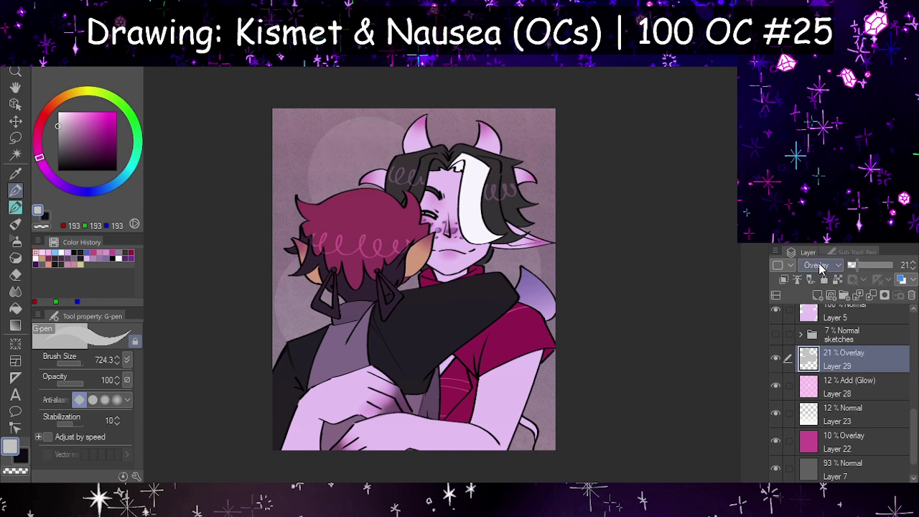
{"action": "scroll", "coordinate": [821, 267], "scroll_direction": "down", "scroll_amount": 3}
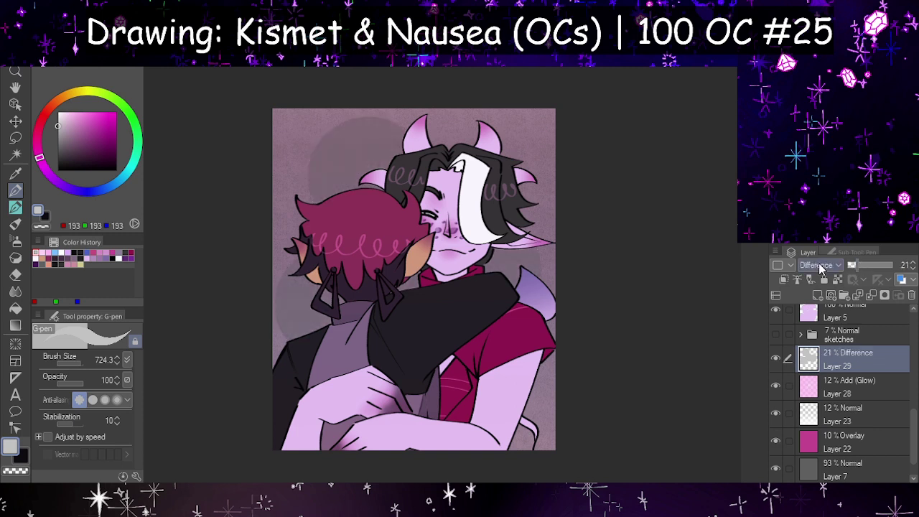
{"action": "scroll", "coordinate": [821, 268], "scroll_direction": "down", "scroll_amount": 1}
{"action": "scroll", "coordinate": [821, 268], "scroll_direction": "up", "scroll_amount": 5}
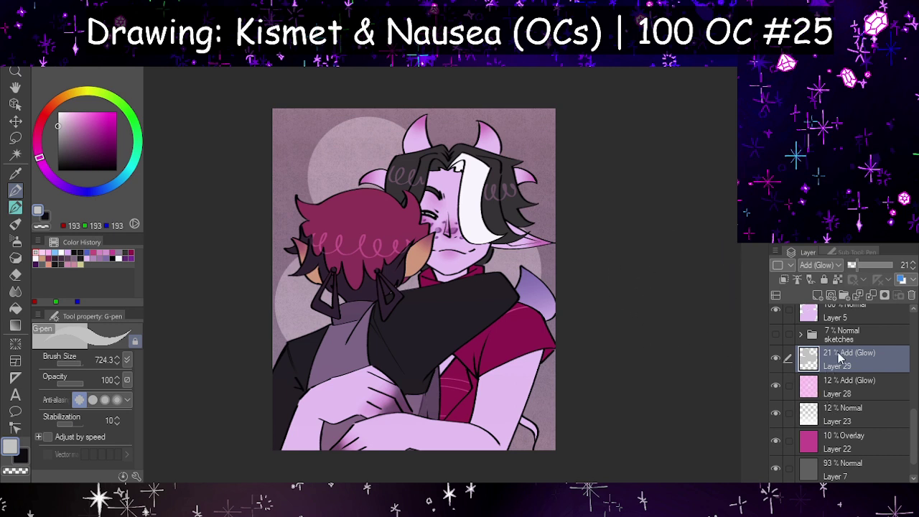
- Try clipping the pink texture layer to the circle layer at 100% opacity, and restore its order, unclipped state and 12% opacity
{"action": "left_click_drag", "start_coordinate": [821, 388], "coordinate": [844, 353]}
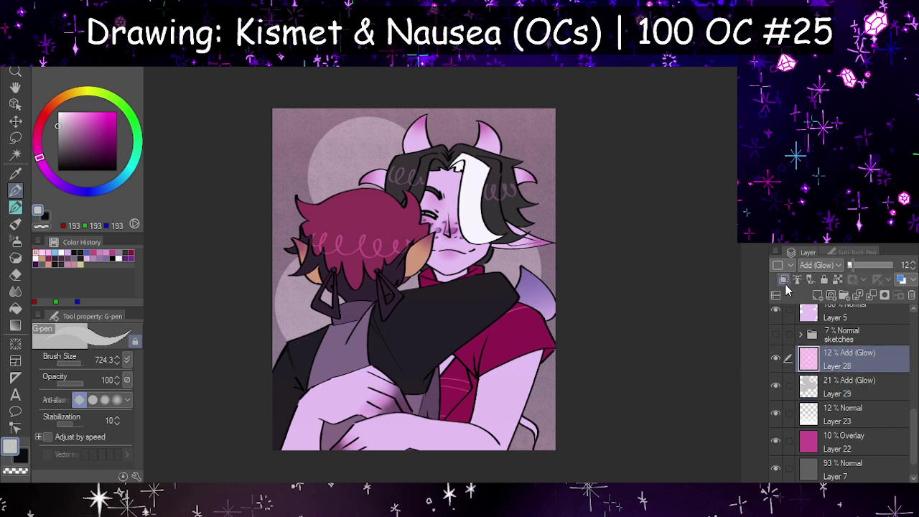
{"action": "left_click", "coordinate": [785, 282]}
{"action": "scroll", "coordinate": [369, 147], "scroll_direction": "up", "scroll_amount": 3}
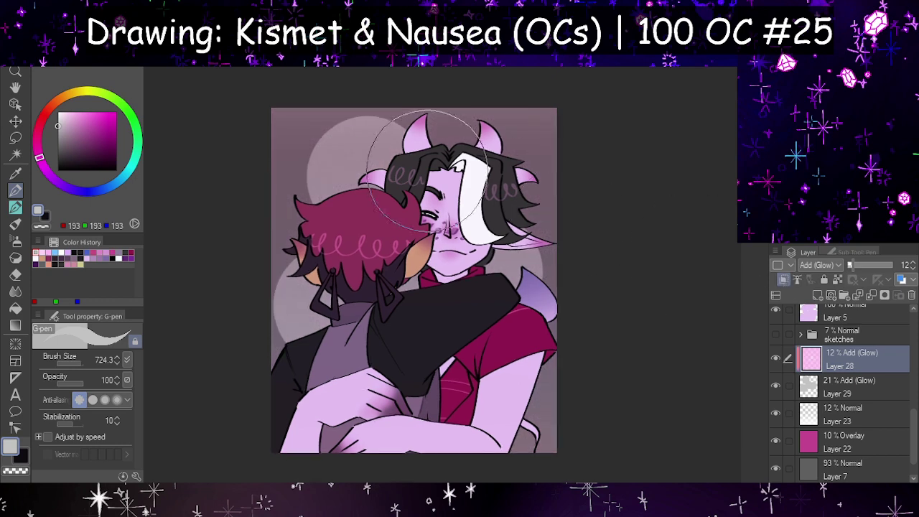
{"action": "left_click_drag", "start_coordinate": [869, 265], "coordinate": [896, 265]}
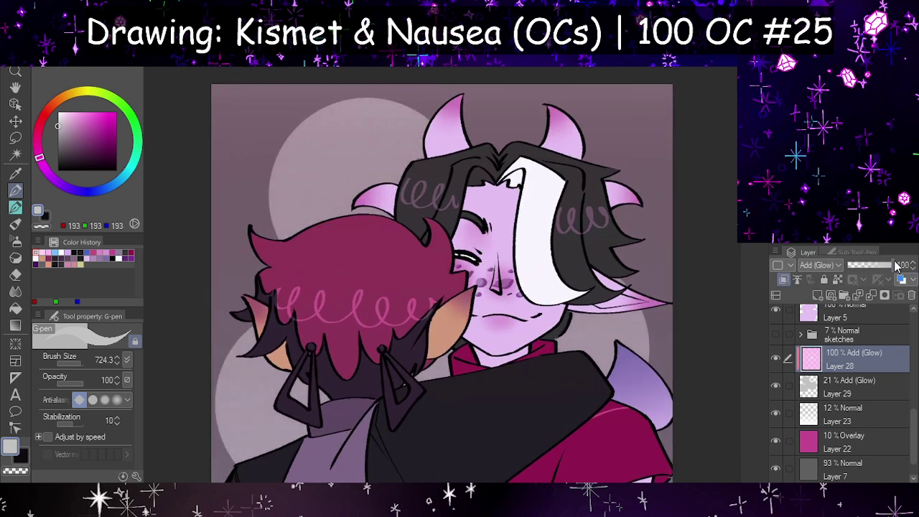
{"action": "key", "text": "ctrl+minus"}
{"action": "key", "text": "ctrl+minus"}
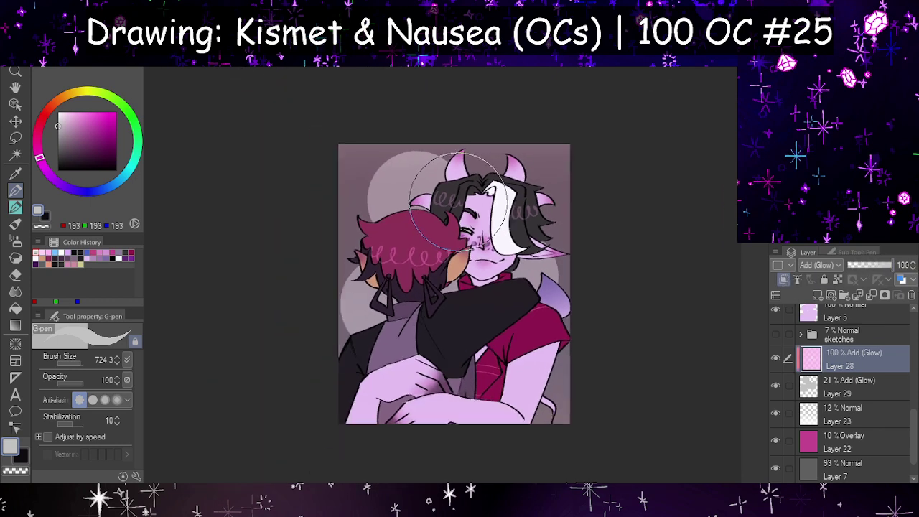
{"action": "left_click_drag", "start_coordinate": [822, 363], "coordinate": [825, 400]}
{"action": "left_click", "coordinate": [783, 280]}
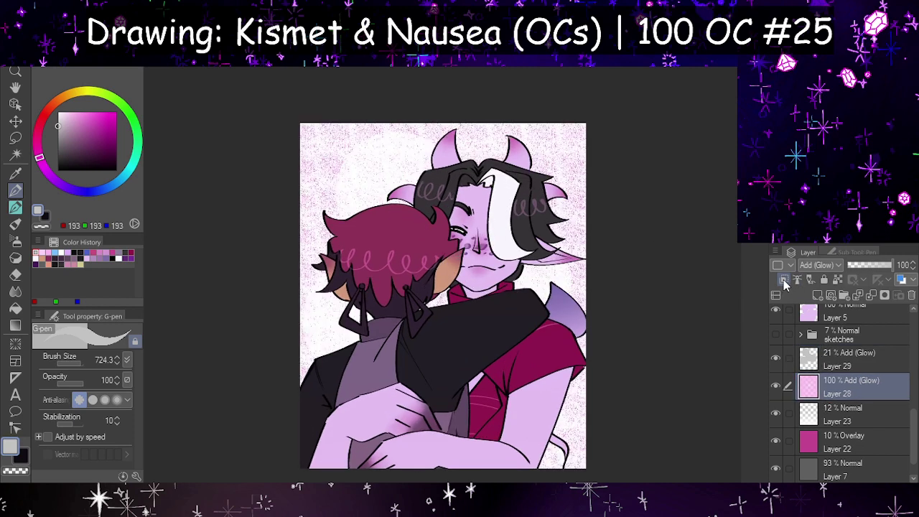
{"action": "left_click_drag", "start_coordinate": [864, 269], "coordinate": [853, 266]}
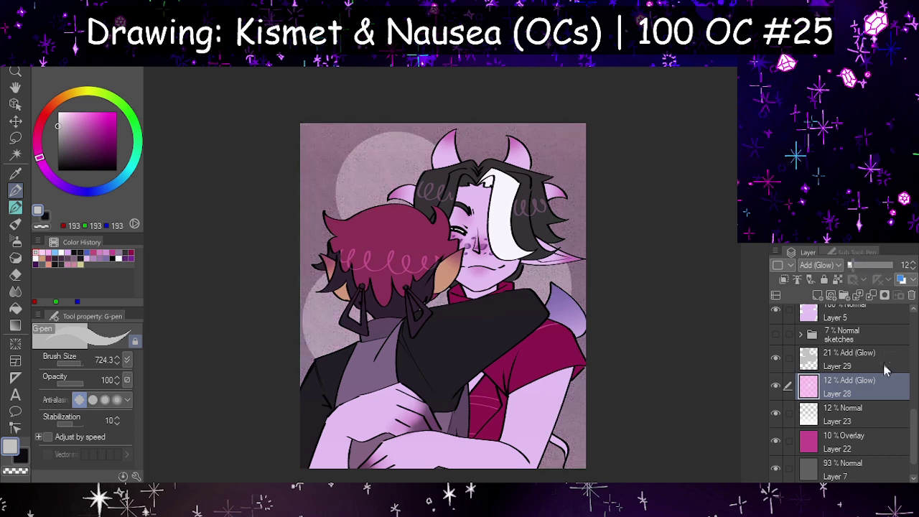
- Erase the pink texture inside the circles using the circle layer's outline as selection, and set the circle layer's opacity to 25%
{"action": "left_click", "coordinate": [826, 359]}
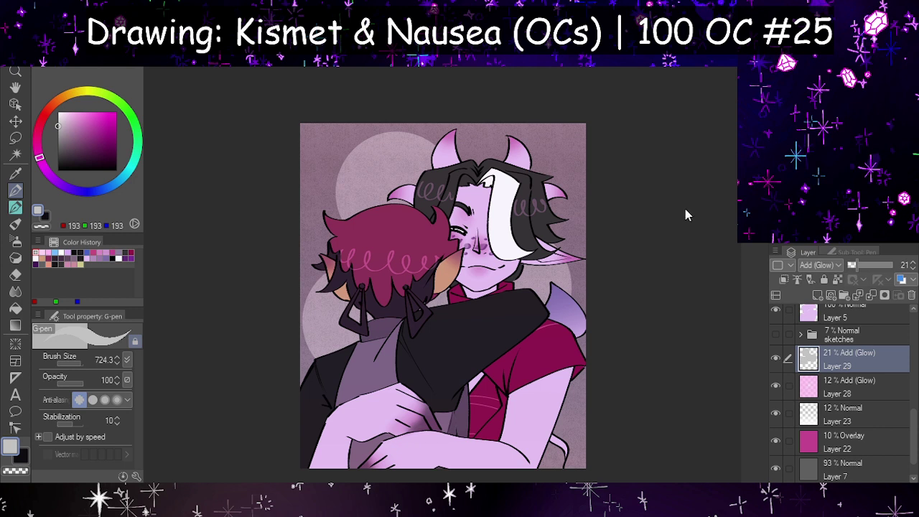
{"action": "left_click", "coordinate": [809, 354], "text": "ctrl"}
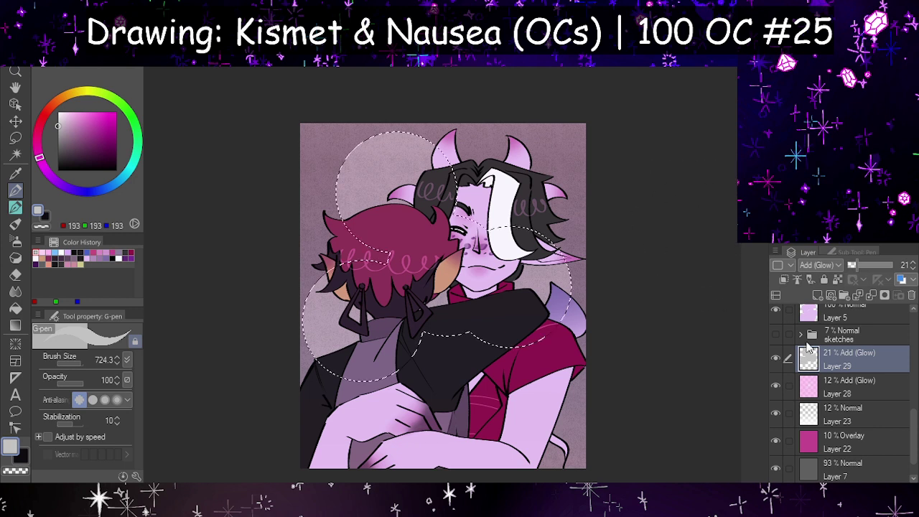
{"action": "left_click", "coordinate": [843, 387]}
{"action": "left_click", "coordinate": [15, 275]}
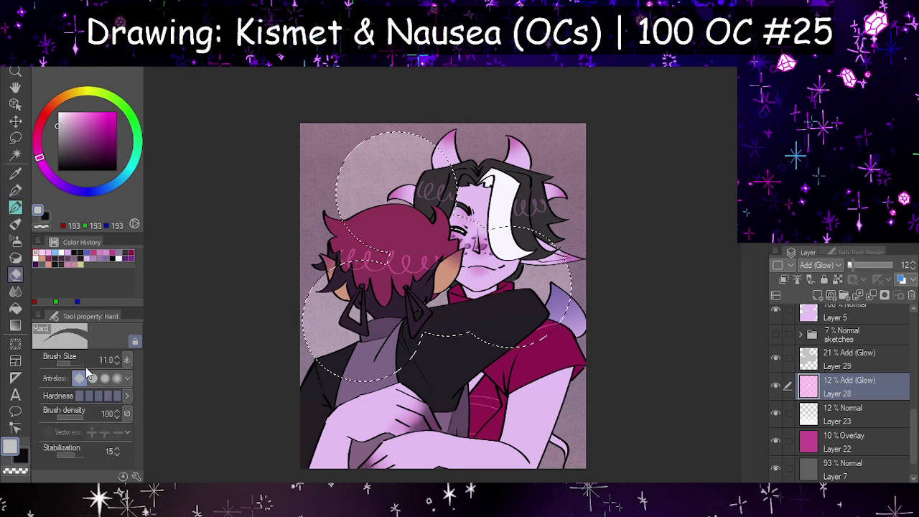
{"action": "left_click_drag", "start_coordinate": [86, 363], "coordinate": [144, 363]}
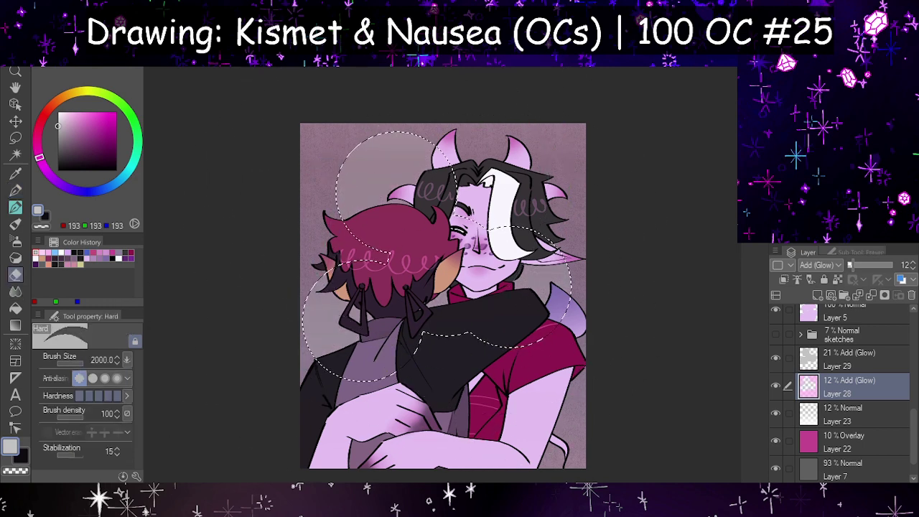
{"action": "key", "text": "ctrl+d"}
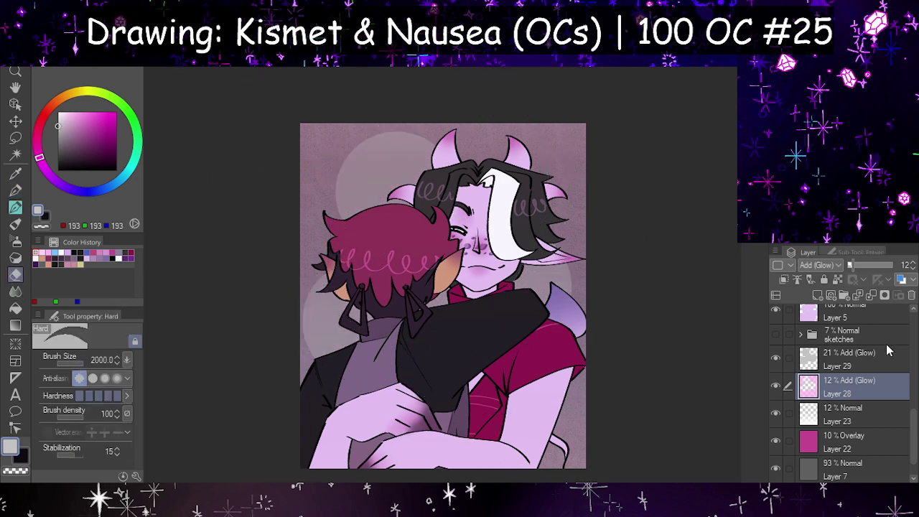
{"action": "left_click", "coordinate": [844, 368]}
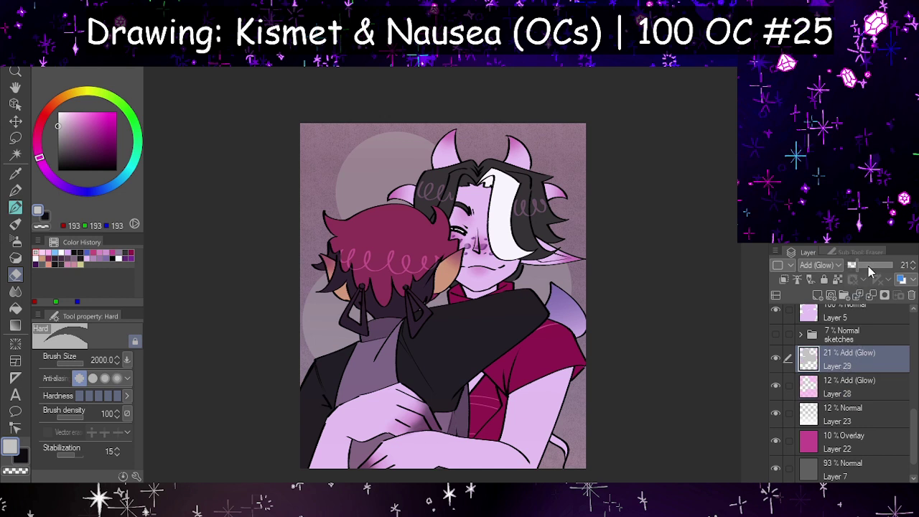
{"action": "left_click_drag", "start_coordinate": [868, 266], "coordinate": [859, 267]}
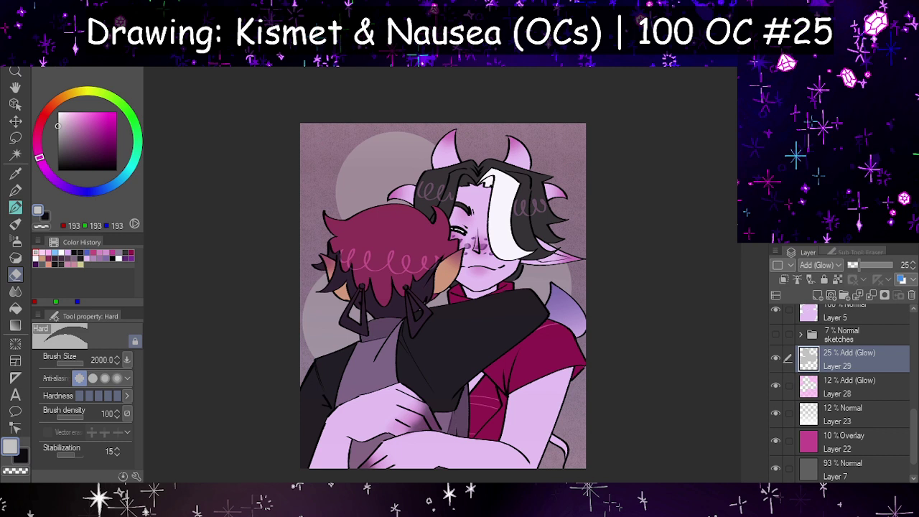
- Set the circle layer to Normal blending at 100% opacity and lock its transparent pixels
{"action": "scroll", "coordinate": [819, 265], "scroll_direction": "up", "scroll_amount": 12}
{"action": "left_click_drag", "start_coordinate": [860, 265], "coordinate": [893, 265]}
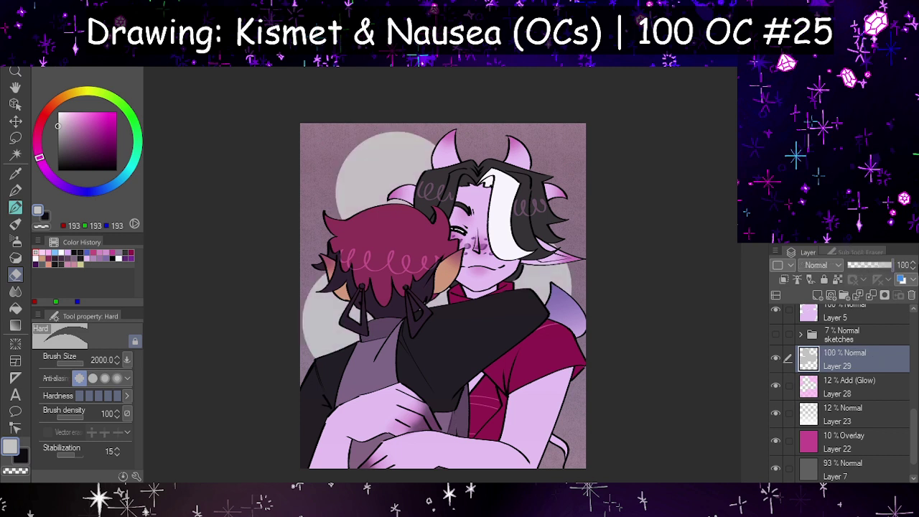
{"action": "left_click", "coordinate": [837, 280]}
- Recolor the background circles light blue (RGB 169, 196, 202) using the G-pen at brush size 1203.6
{"action": "left_click_drag", "start_coordinate": [66, 192], "coordinate": [121, 180]}
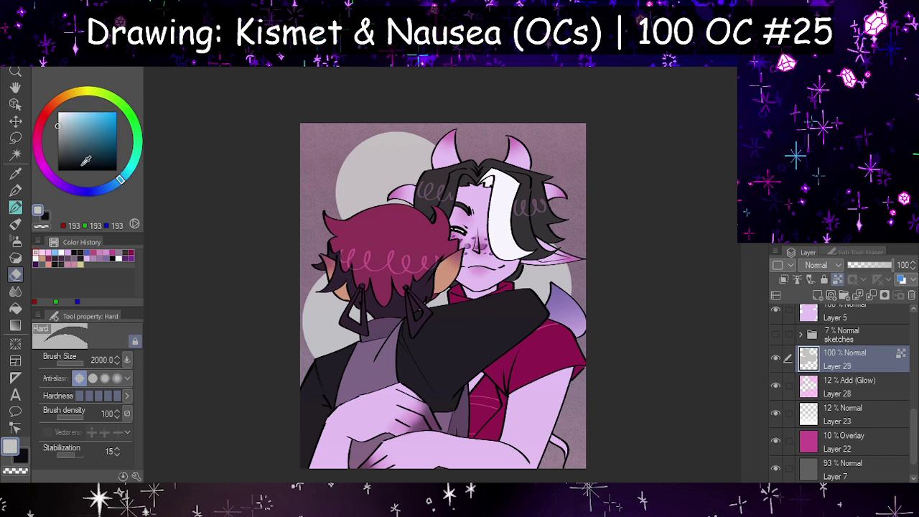
{"action": "left_click", "coordinate": [15, 173]}
{"action": "left_click", "coordinate": [358, 360]}
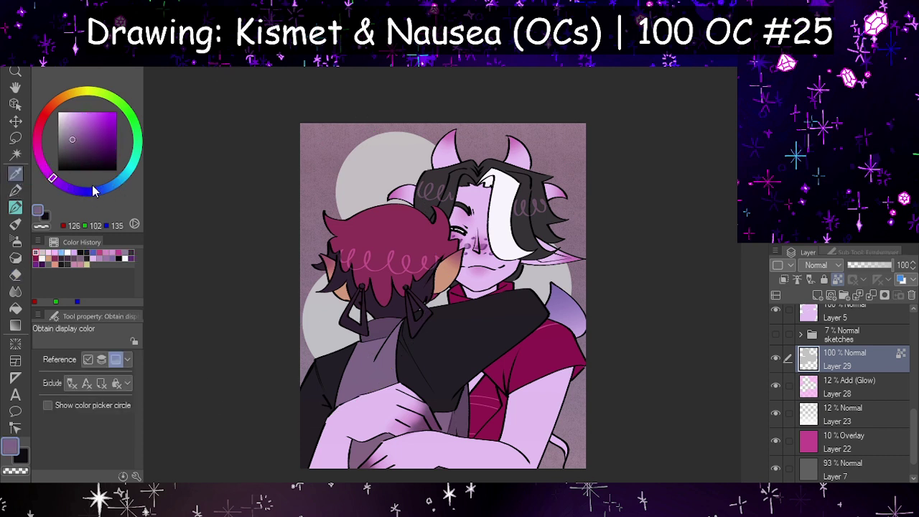
{"action": "left_click_drag", "start_coordinate": [94, 190], "coordinate": [126, 175]}
{"action": "left_click", "coordinate": [15, 191]}
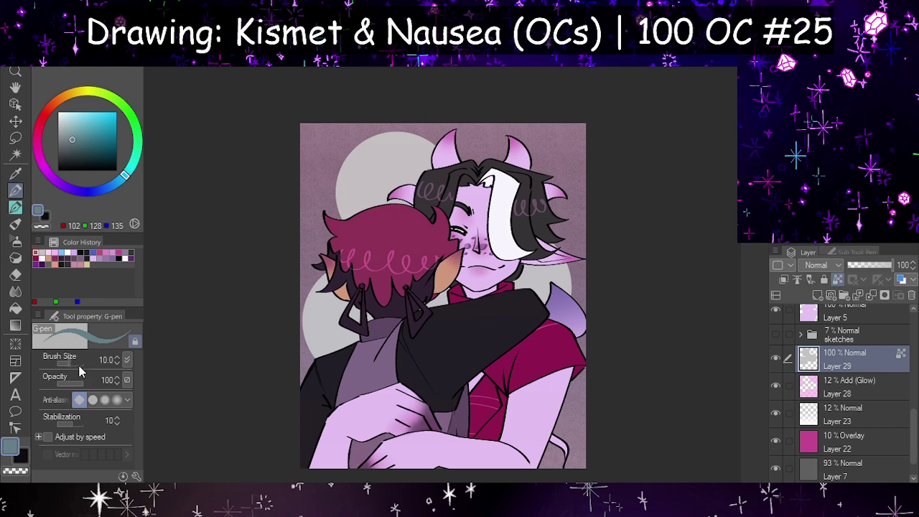
{"action": "mouse_move", "coordinate": [79, 372]}
{"action": "left_mouse_down"}
{"action": "mouse_move", "coordinate": [90, 113]}
{"action": "mouse_move", "coordinate": [67, 124]}
{"action": "left_mouse_up"}
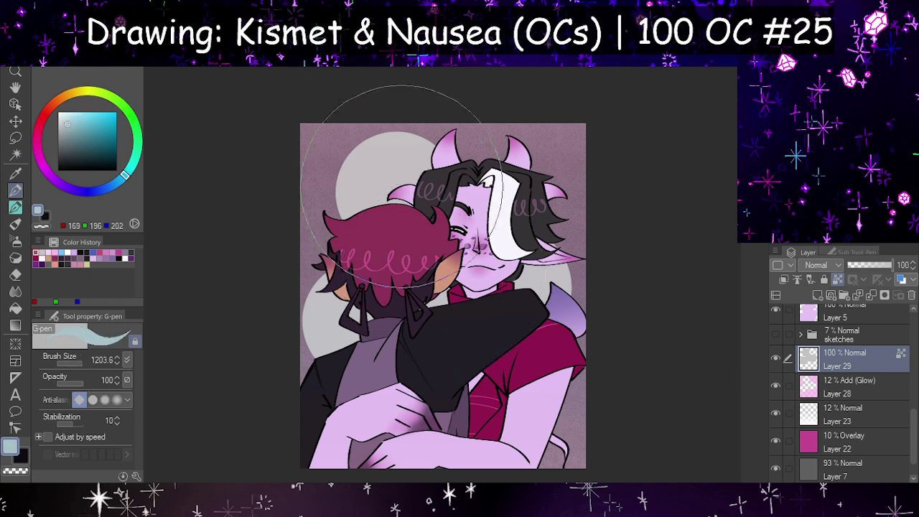
{"action": "left_click_drag", "start_coordinate": [337, 168], "coordinate": [457, 241]}
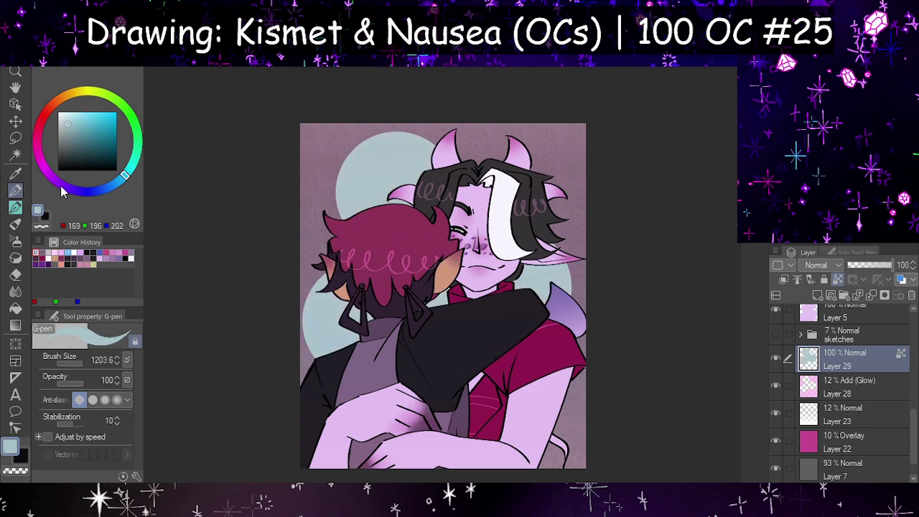
- Try the circles in mauve (202, 169, 201), pink (237, 182, 235) and lavender (209, 182, 237)
{"action": "left_click_drag", "start_coordinate": [61, 190], "coordinate": [43, 165]}
{"action": "left_click_drag", "start_coordinate": [323, 301], "coordinate": [564, 205]}
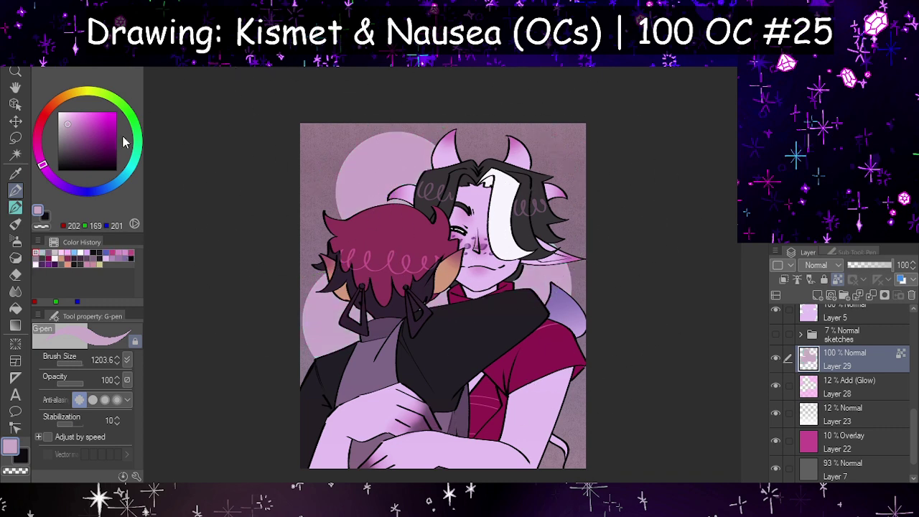
{"action": "left_click", "coordinate": [72, 116]}
{"action": "left_click_drag", "start_coordinate": [502, 222], "coordinate": [559, 352]}
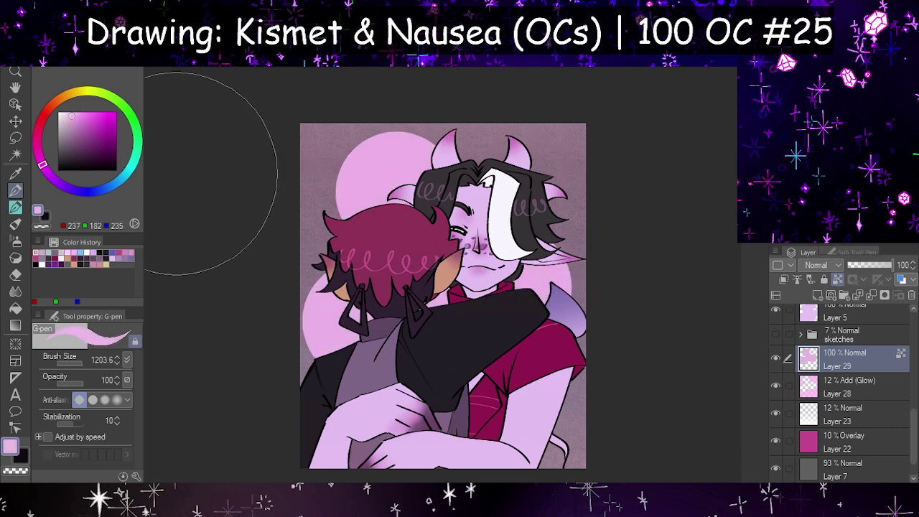
{"action": "left_click", "coordinate": [62, 185]}
{"action": "mouse_move", "coordinate": [337, 173]}
{"action": "left_mouse_down"}
{"action": "mouse_move", "coordinate": [308, 359]}
{"action": "mouse_move", "coordinate": [503, 338]}
{"action": "left_mouse_up"}
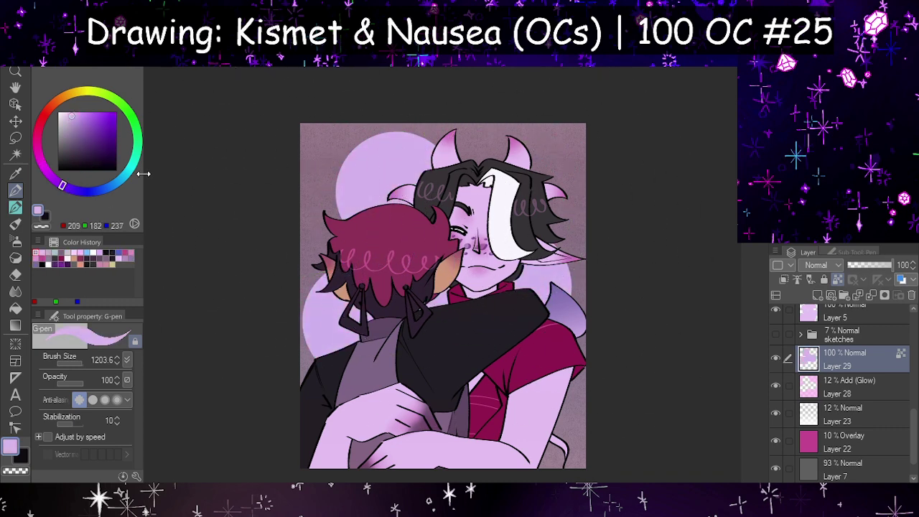
- Try the circles in light green (RGB 202, 237, 182) and check the whole picture at a smaller size
{"action": "left_click", "coordinate": [120, 102]}
{"action": "mouse_move", "coordinate": [479, 186]}
{"action": "left_mouse_down"}
{"action": "mouse_move", "coordinate": [473, 191]}
{"action": "mouse_move", "coordinate": [646, 318]}
{"action": "mouse_move", "coordinate": [345, 165]}
{"action": "left_mouse_up"}
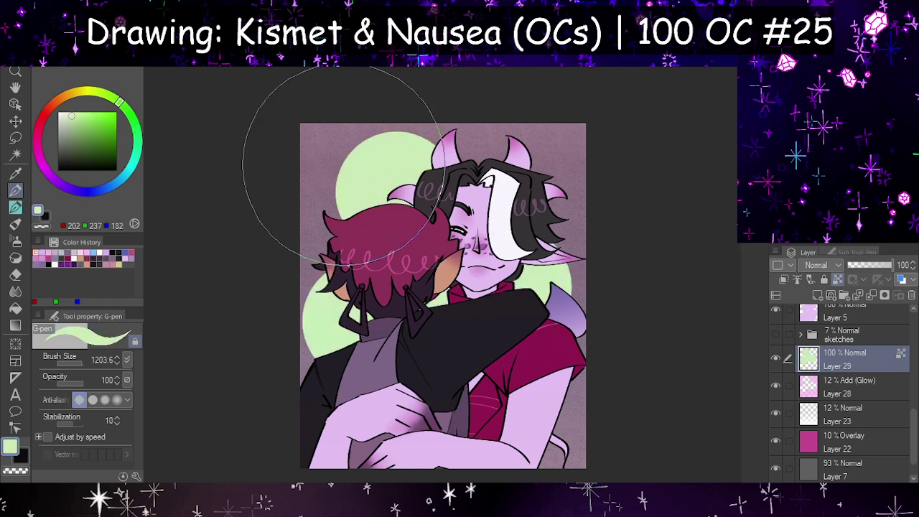
{"action": "scroll", "coordinate": [480, 299], "scroll_direction": "down", "scroll_amount": 3}
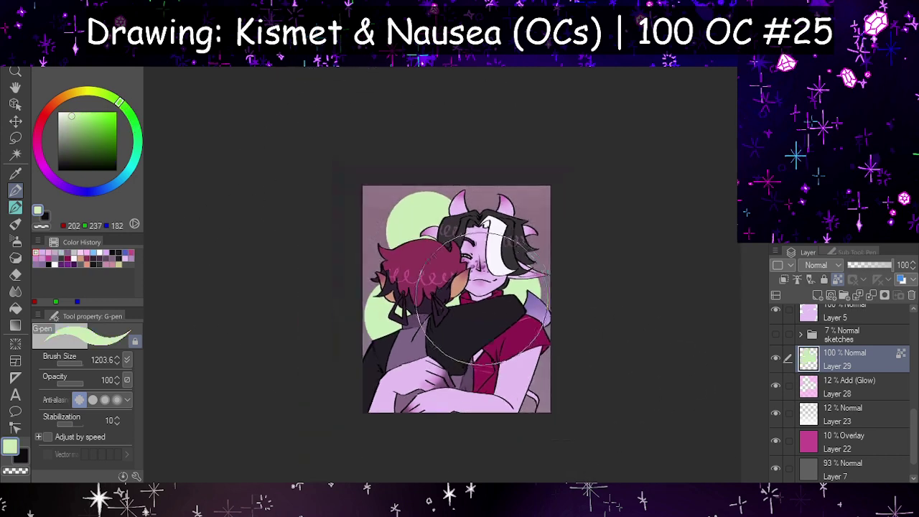
{"action": "scroll", "coordinate": [511, 308], "scroll_direction": "up", "scroll_amount": 2}
{"action": "scroll", "coordinate": [511, 310], "scroll_direction": "up", "scroll_amount": 1}
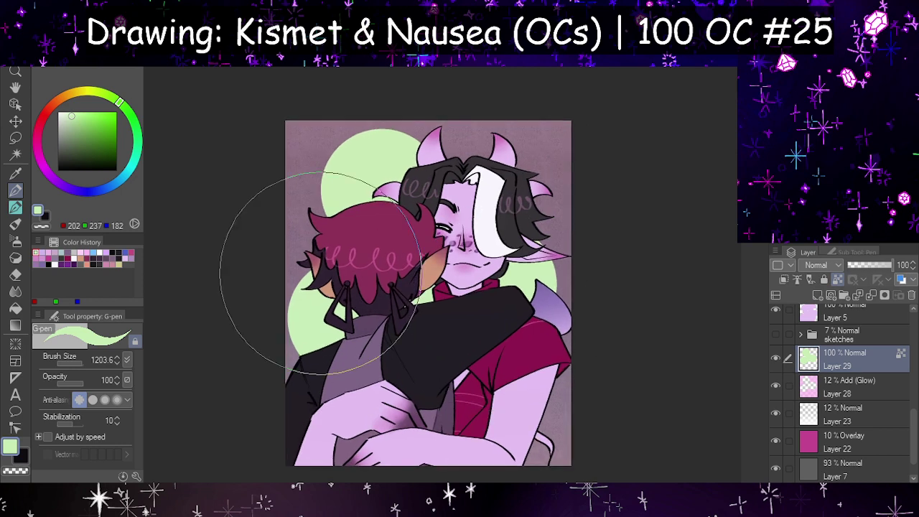
- Try the circles in salmon (RGB 237, 182, 185) and pale yellow (237, 237, 182)
{"action": "left_click", "coordinate": [43, 118]}
{"action": "left_click_drag", "start_coordinate": [352, 165], "coordinate": [398, 331]}
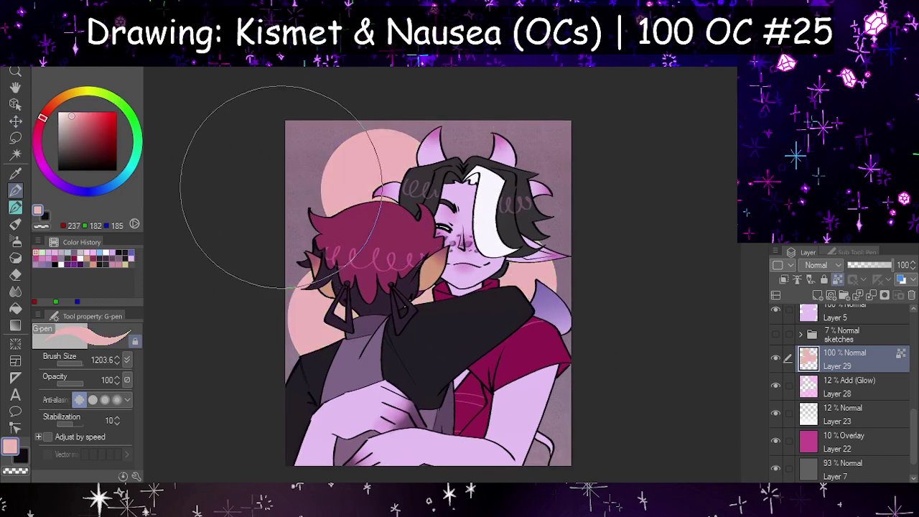
{"action": "left_click", "coordinate": [86, 91]}
{"action": "mouse_move", "coordinate": [338, 172]}
{"action": "left_mouse_down"}
{"action": "mouse_move", "coordinate": [281, 174]}
{"action": "mouse_move", "coordinate": [497, 233]}
{"action": "left_mouse_up"}
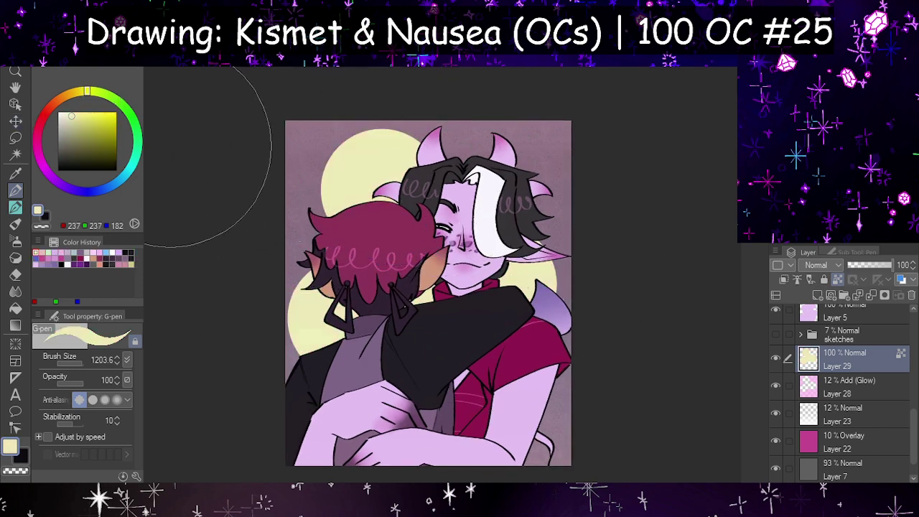
- Recolor the circles from pale yellow back to light green (RGB 202, 237, 182)
{"action": "left_click", "coordinate": [119, 102]}
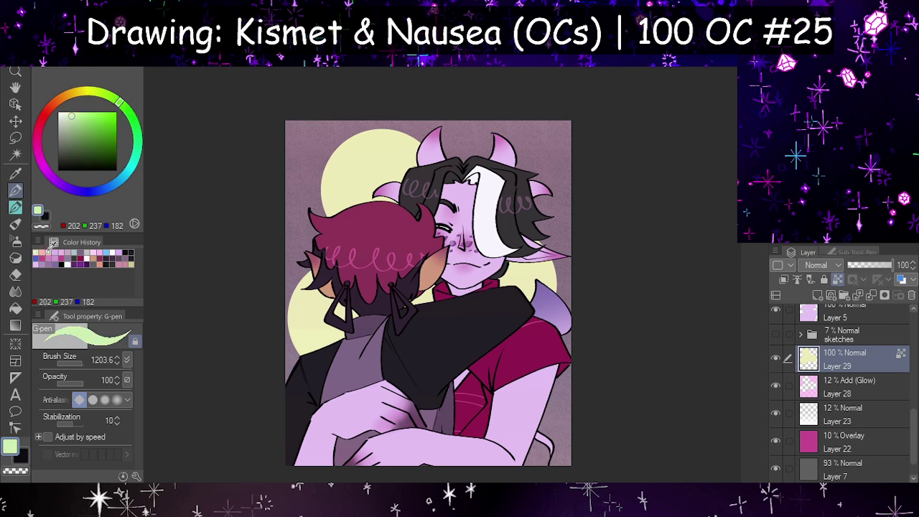
{"action": "left_click_drag", "start_coordinate": [246, 126], "coordinate": [373, 338]}
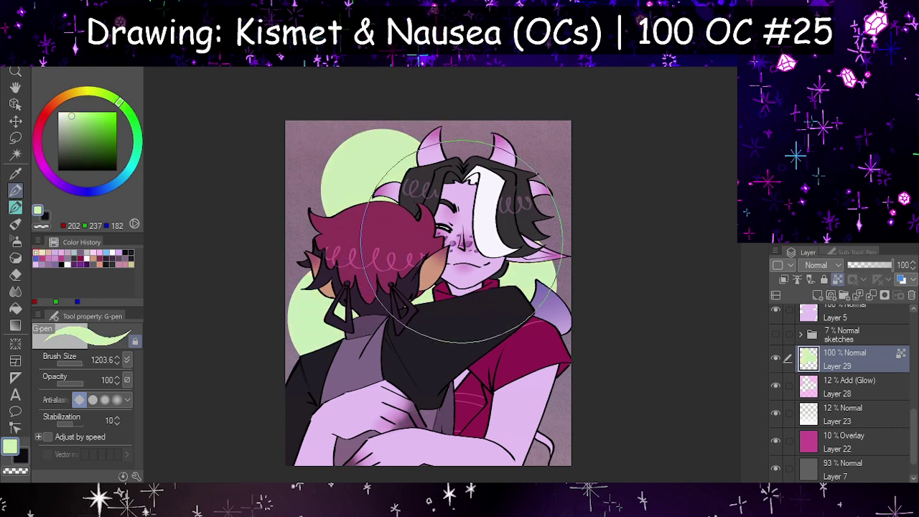
{"action": "scroll", "coordinate": [483, 224], "scroll_direction": "down", "scroll_amount": 1}
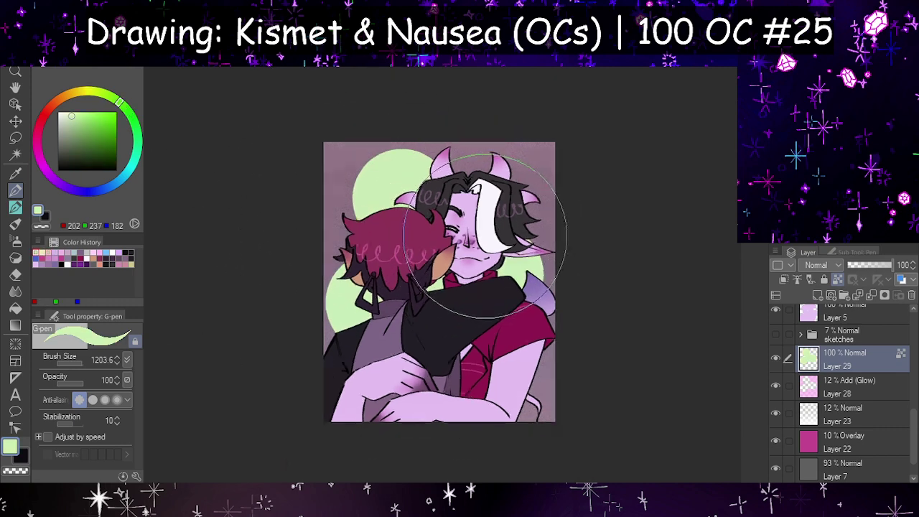
{"action": "scroll", "coordinate": [471, 221], "scroll_direction": "up", "scroll_amount": 1}
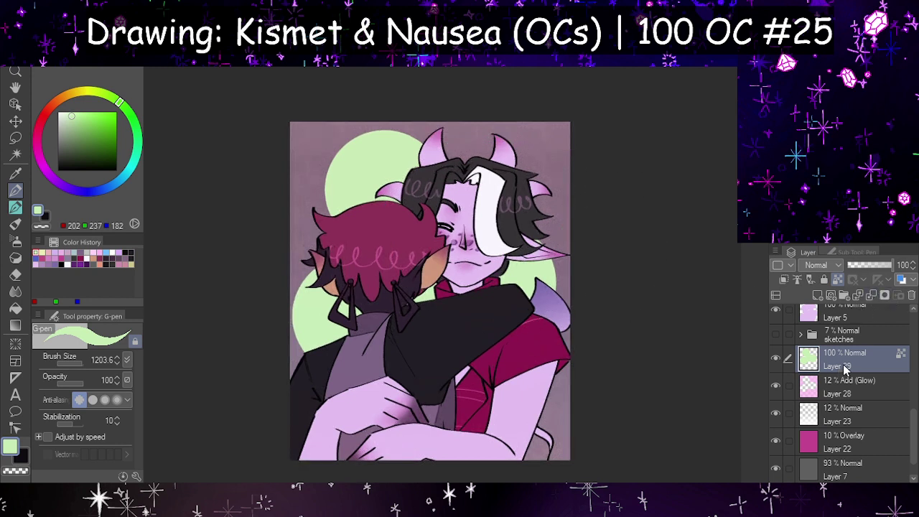
- Duplicate the green circle layer, place the copy beneath the original and paint the copy's circles white
{"action": "key", "text": "ctrl+v"}
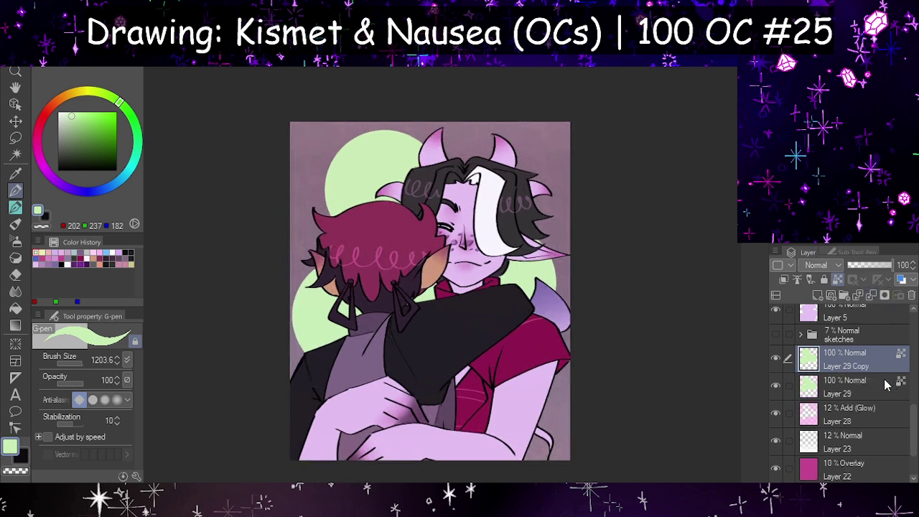
{"action": "left_click_drag", "start_coordinate": [837, 372], "coordinate": [831, 399]}
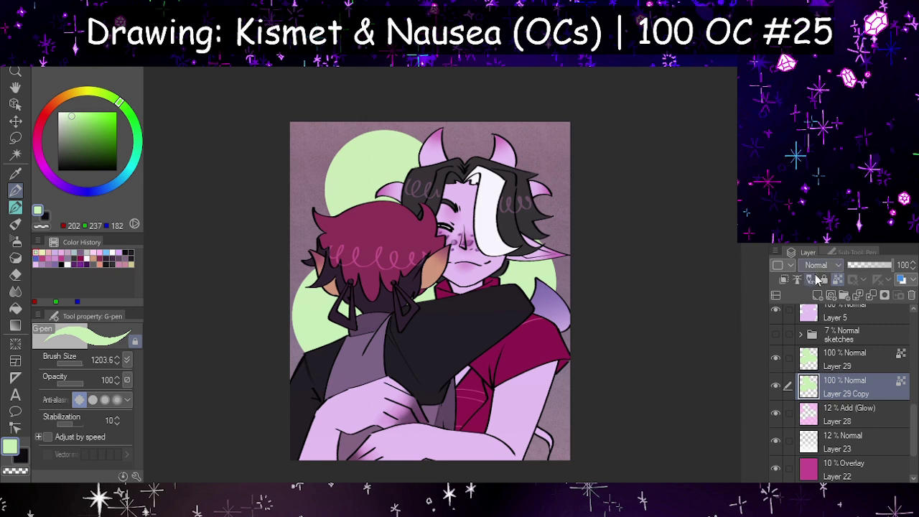
{"action": "left_click", "coordinate": [58, 113]}
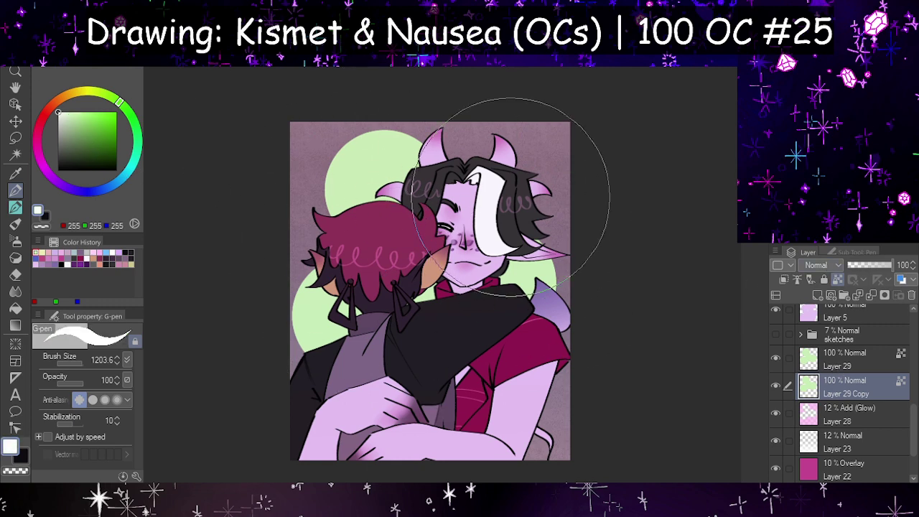
{"action": "left_click_drag", "start_coordinate": [510, 197], "coordinate": [337, 288]}
- Unlock the transparent pixels on both the green and the white circle layers
{"action": "left_click", "coordinate": [833, 355]}
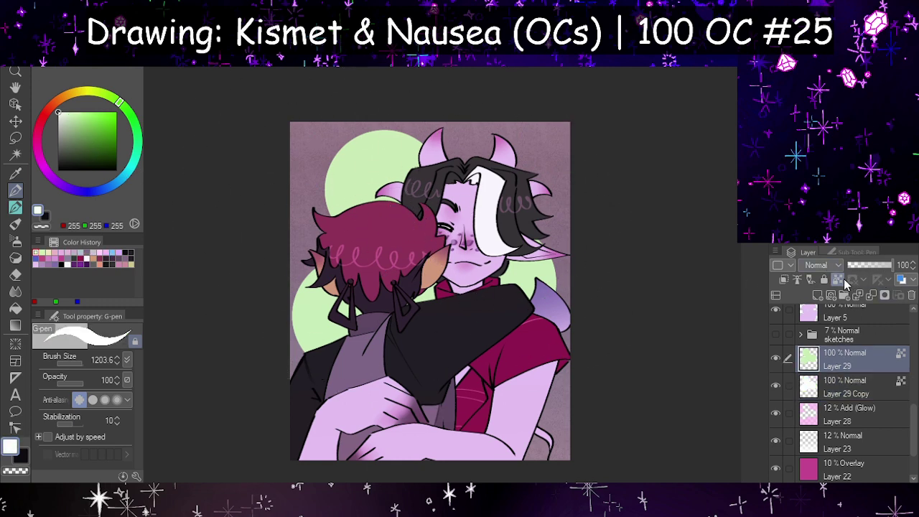
{"action": "left_click", "coordinate": [842, 280]}
{"action": "left_click", "coordinate": [841, 384]}
{"action": "left_click", "coordinate": [840, 280]}
- Try the green circle layer at 0%, 33% and 57% opacity over the white circles, judging it zoomed out
{"action": "left_click", "coordinate": [848, 353]}
{"action": "left_click_drag", "start_coordinate": [877, 266], "coordinate": [745, 274]}
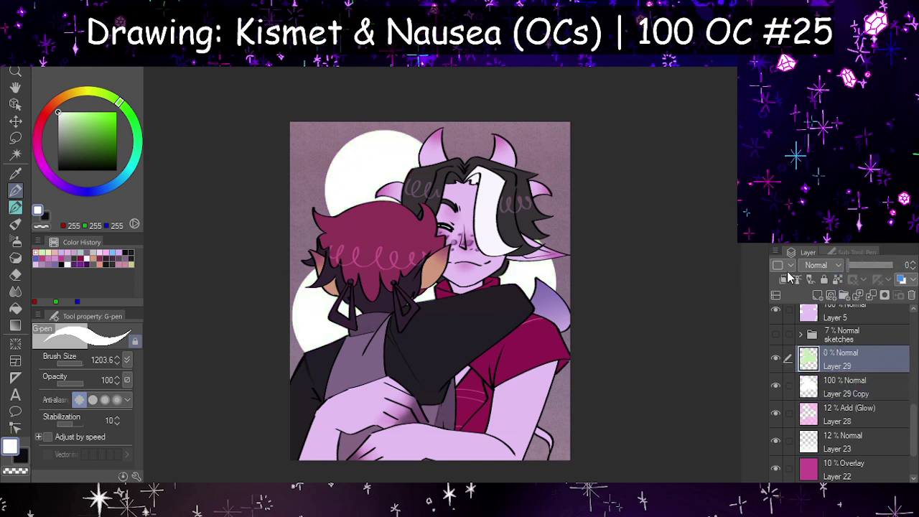
{"action": "left_click", "coordinate": [862, 265]}
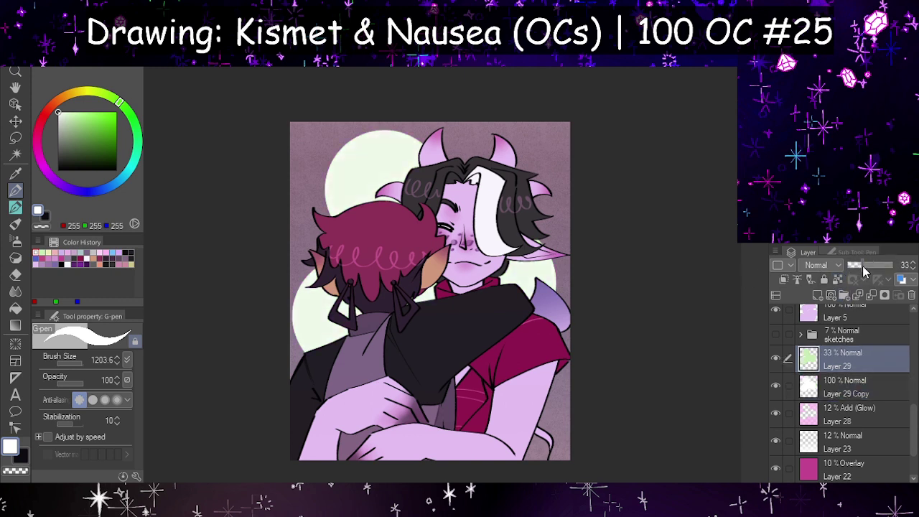
{"action": "mouse_move", "coordinate": [864, 267]}
{"action": "left_mouse_down"}
{"action": "mouse_move", "coordinate": [886, 265]}
{"action": "mouse_move", "coordinate": [874, 259]}
{"action": "left_mouse_up"}
{"action": "scroll", "coordinate": [467, 332], "scroll_direction": "down", "scroll_amount": 2}
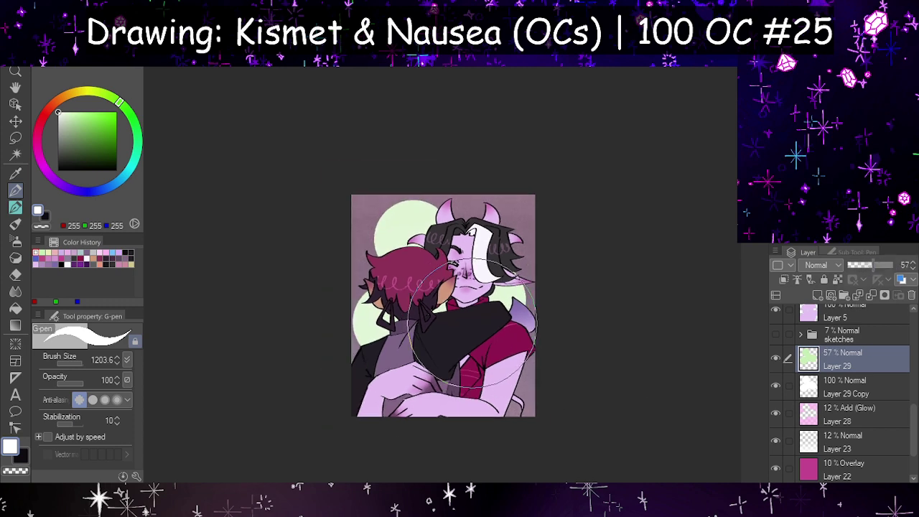
{"action": "scroll", "coordinate": [488, 309], "scroll_direction": "down", "scroll_amount": 4}
{"action": "scroll", "coordinate": [558, 323], "scroll_direction": "up", "scroll_amount": 2}
- Try the white circle layer at 33% opacity with the green circle layer at 7%
{"action": "left_click", "coordinate": [862, 386]}
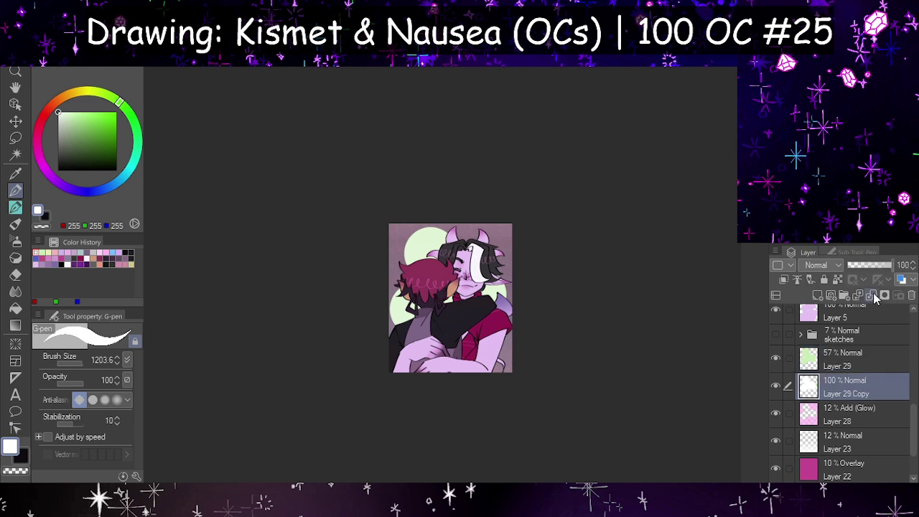
{"action": "left_click", "coordinate": [863, 267]}
{"action": "key", "text": "alt+bracketright"}
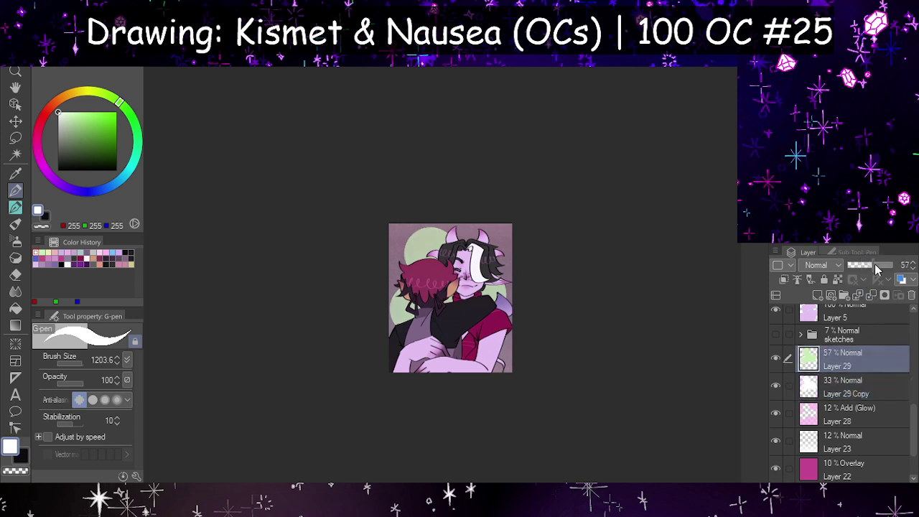
{"action": "left_click", "coordinate": [853, 266]}
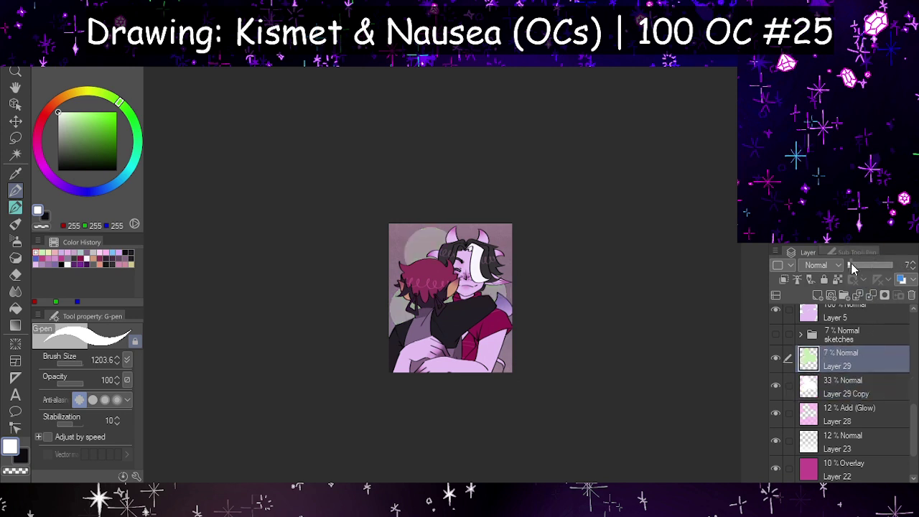
- Try the white circle layer at 45% and 100% opacity, and the green circle layer at 100% and 69%
{"action": "left_click", "coordinate": [844, 388]}
{"action": "left_click", "coordinate": [870, 265]}
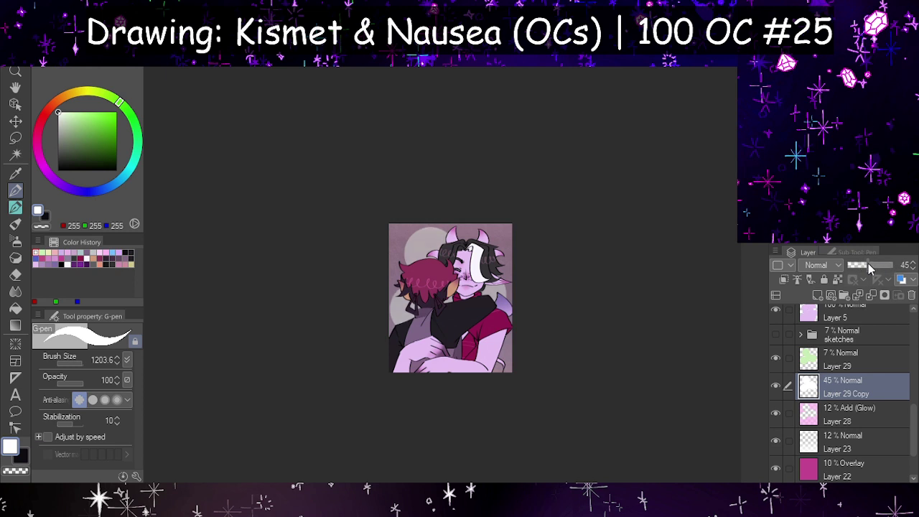
{"action": "left_click_drag", "start_coordinate": [866, 263], "coordinate": [894, 265]}
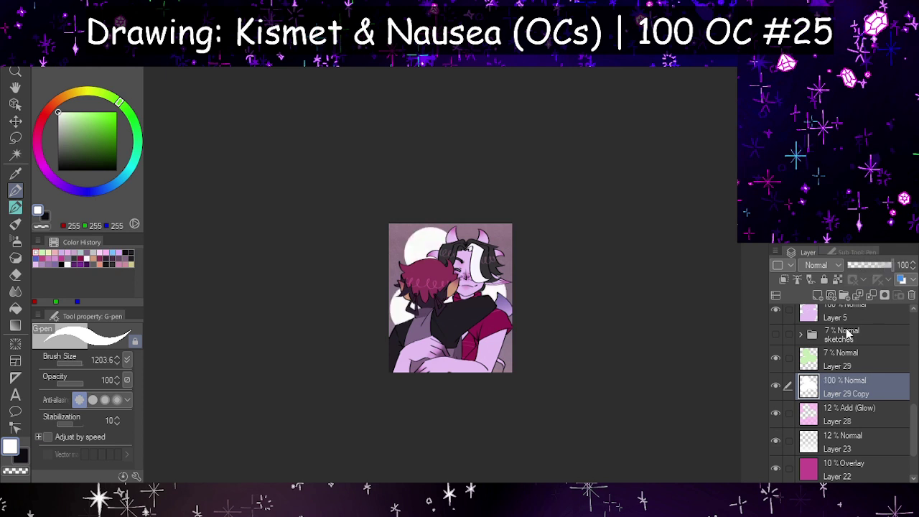
{"action": "left_click", "coordinate": [831, 366]}
{"action": "left_click", "coordinate": [892, 265]}
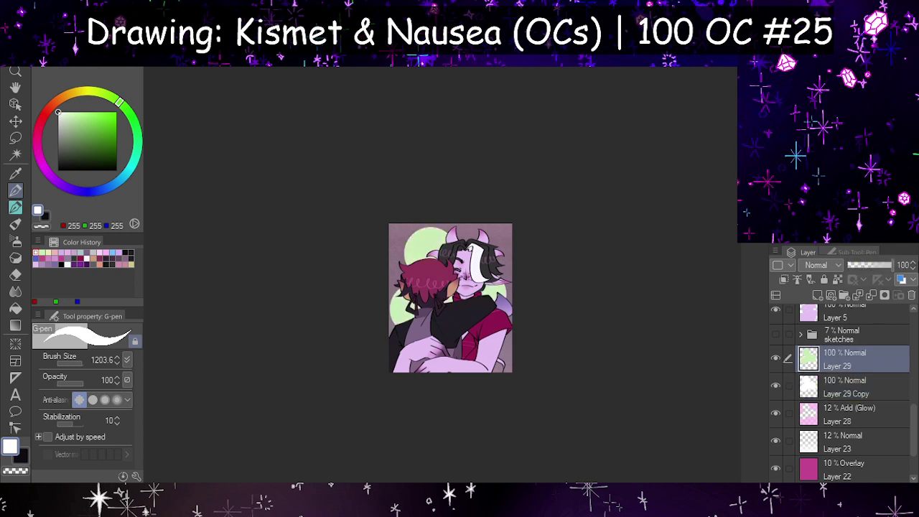
{"action": "left_click", "coordinate": [876, 265]}
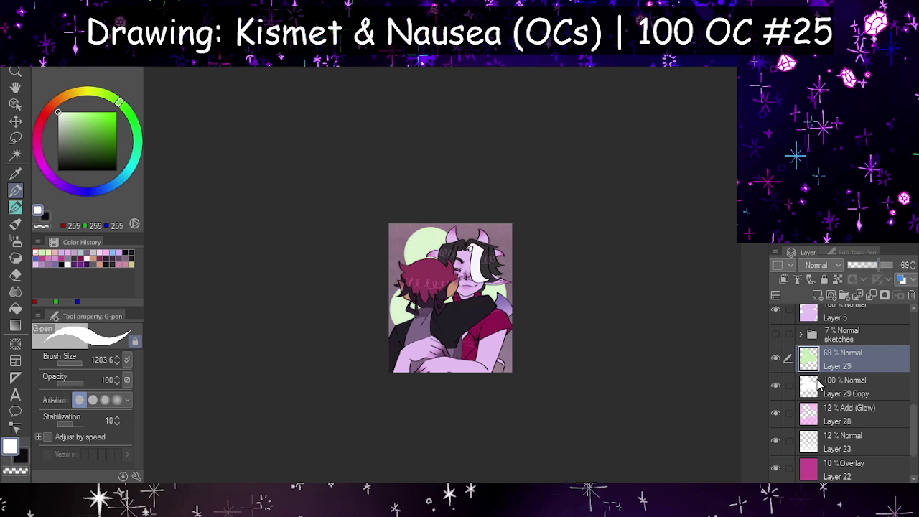
- Set the white circle layer's opacity to 40% and the green circle layer's opacity to 9%
{"action": "left_click", "coordinate": [817, 381]}
{"action": "left_click", "coordinate": [866, 265]}
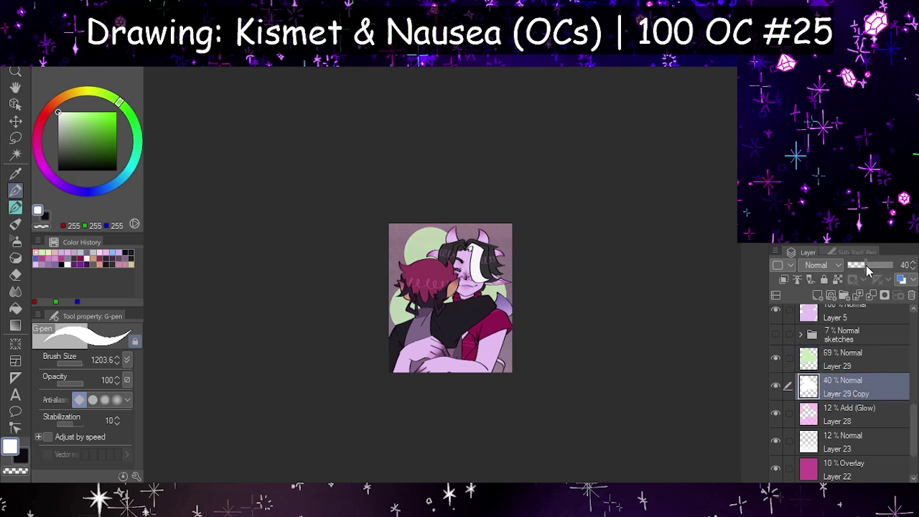
{"action": "left_click", "coordinate": [819, 359]}
{"action": "left_click", "coordinate": [860, 265]}
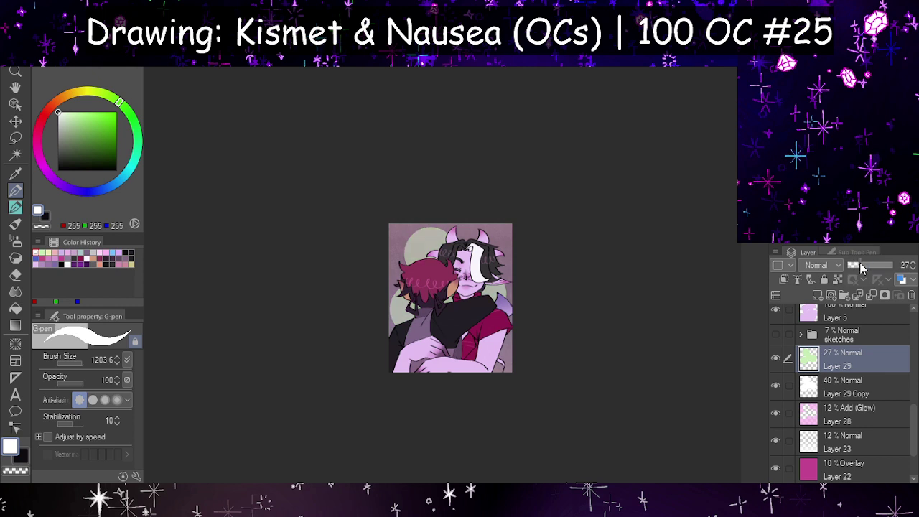
{"action": "left_click", "coordinate": [854, 265]}
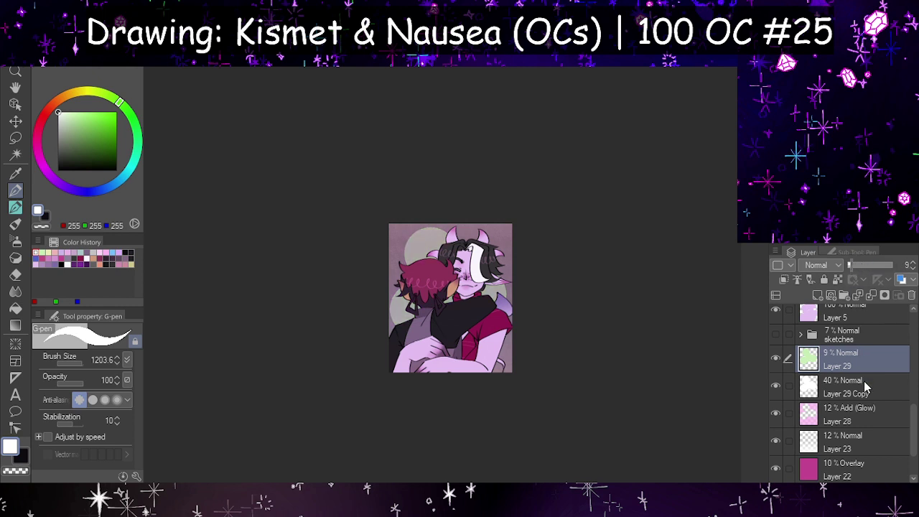
- Lower the white circle layer's opacity to 25% and delete the green circle layer, Layer 29
{"action": "left_click", "coordinate": [864, 380]}
{"action": "left_click", "coordinate": [858, 264]}
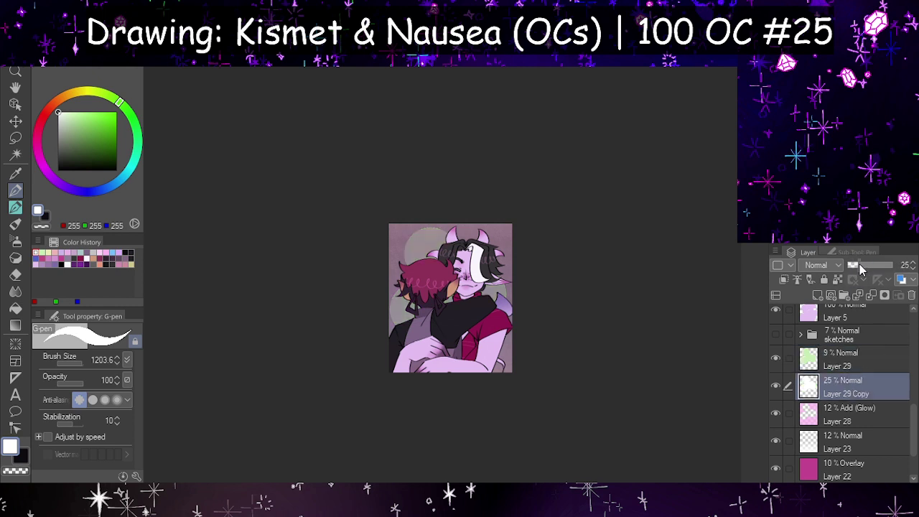
{"action": "left_click", "coordinate": [846, 363]}
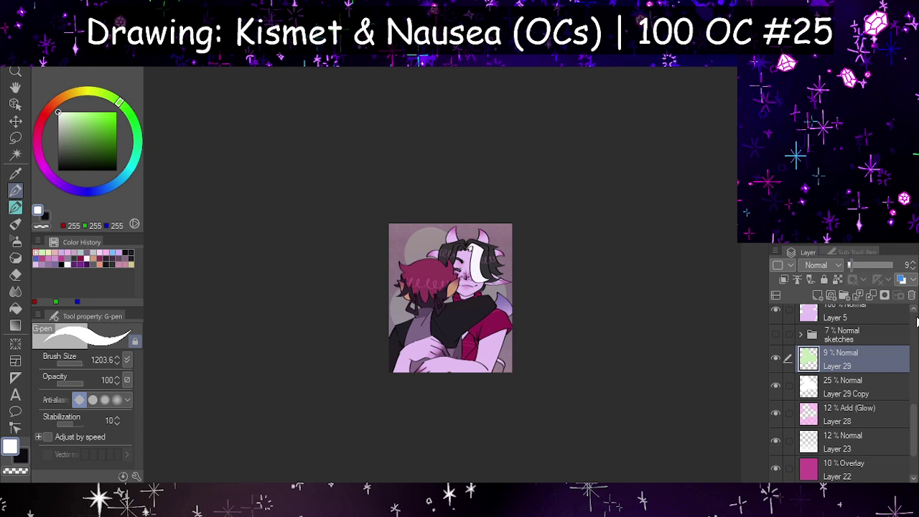
{"action": "left_click", "coordinate": [910, 296]}
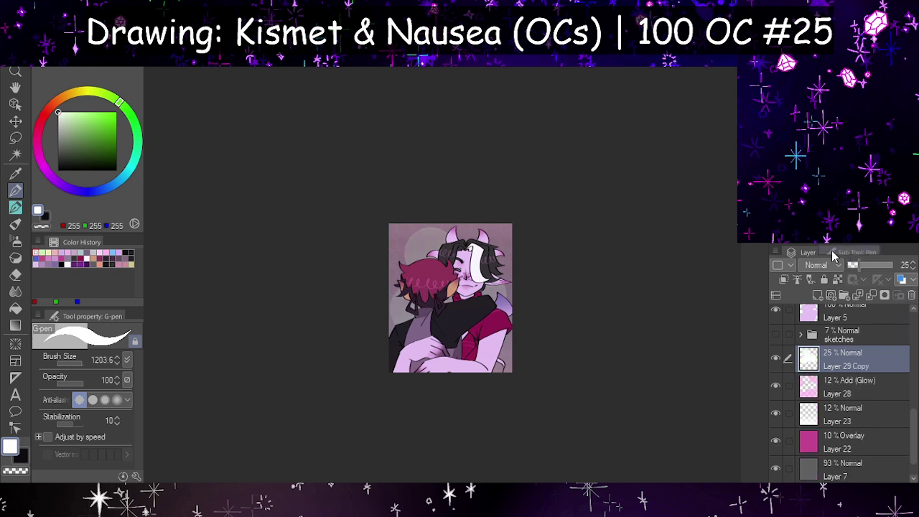
- Raise the white circle layer's opacity to 46% and judge the background circles against the characters
{"action": "left_click", "coordinate": [864, 265]}
{"action": "left_click_drag", "start_coordinate": [865, 262], "coordinate": [867, 263]}
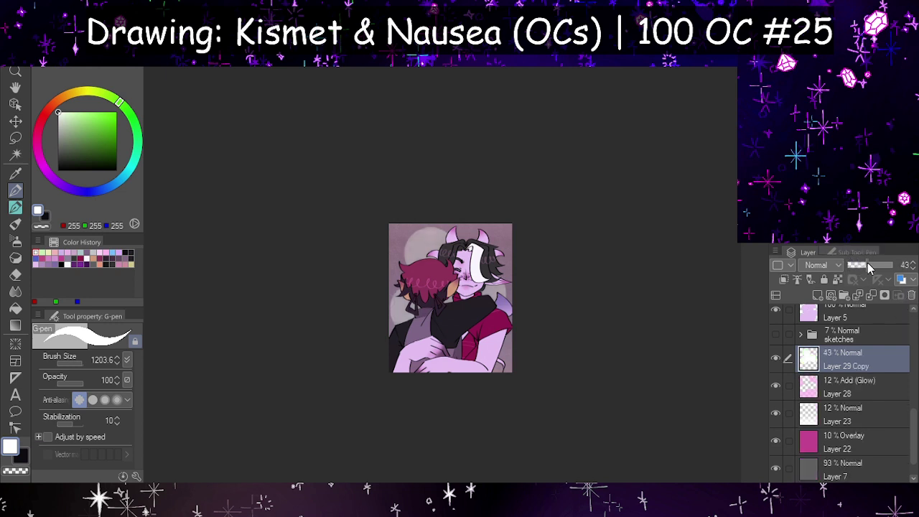
{"action": "scroll", "coordinate": [533, 349], "scroll_direction": "up", "scroll_amount": 6}
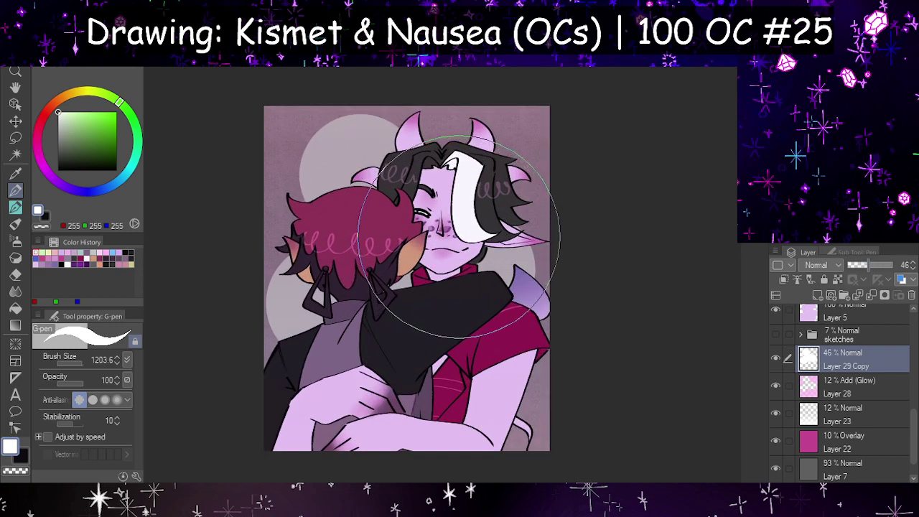
{"action": "scroll", "coordinate": [467, 233], "scroll_direction": "down", "scroll_amount": 5}
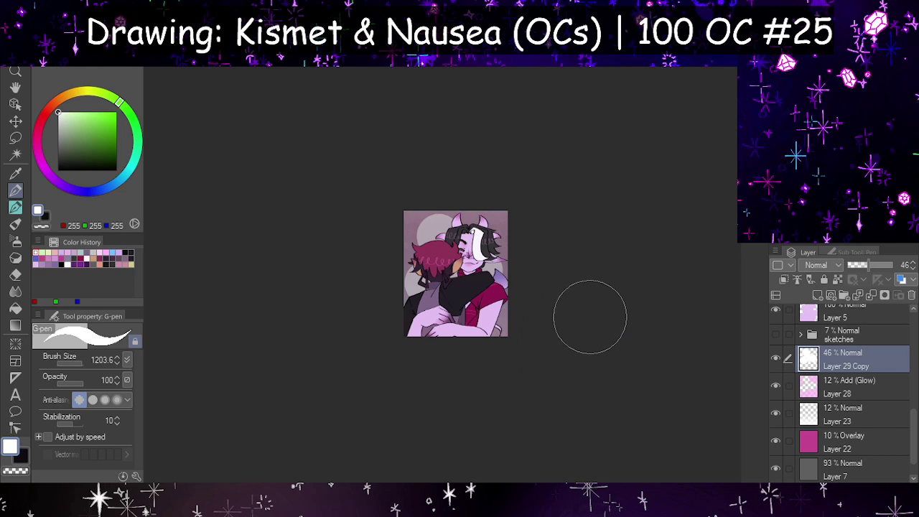
{"action": "scroll", "coordinate": [503, 237], "scroll_direction": "up", "scroll_amount": 6}
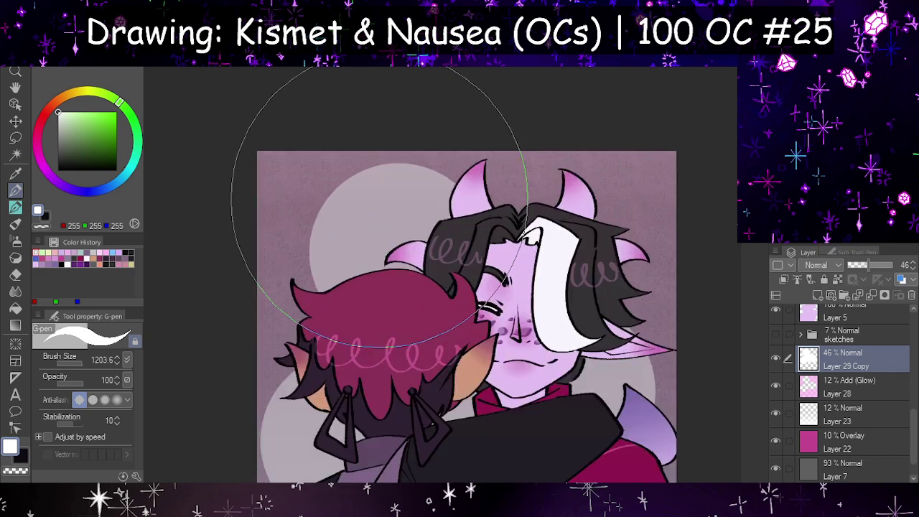
{"action": "scroll", "coordinate": [376, 201], "scroll_direction": "up", "scroll_amount": 3}
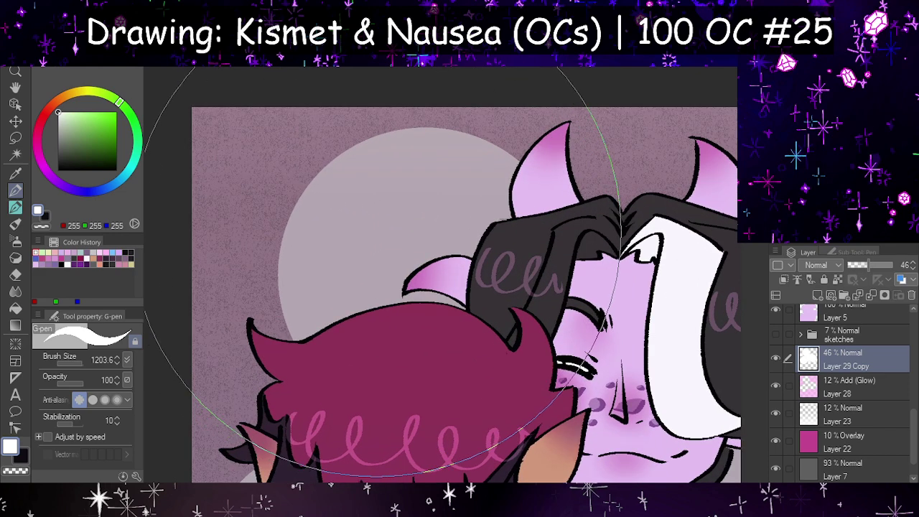
{"action": "scroll", "coordinate": [384, 234], "scroll_direction": "down", "scroll_amount": 5}
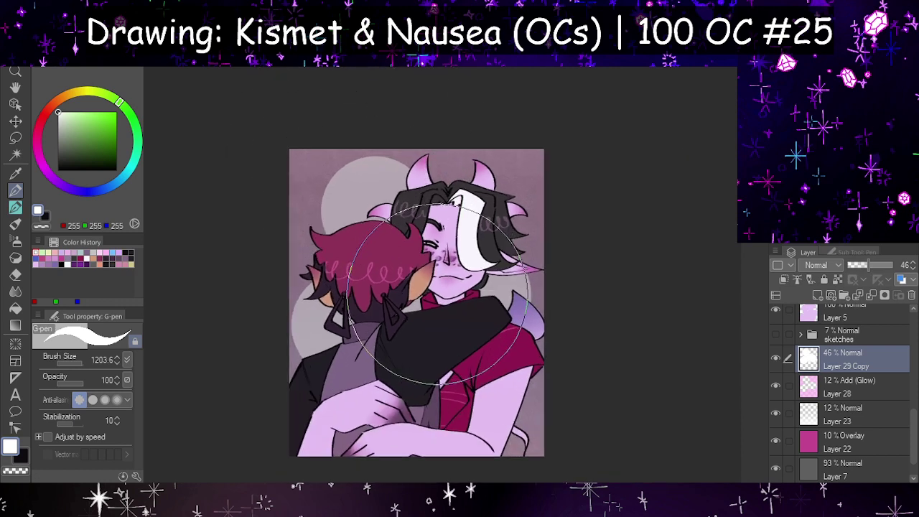
- Duplicate the background circles layer, scale the copy to 74%, and centre the smaller circles inside the existing ones
{"action": "scroll", "coordinate": [407, 255], "scroll_direction": "down", "scroll_amount": 1}
{"action": "scroll", "coordinate": [407, 255], "scroll_direction": "up", "scroll_amount": 3}
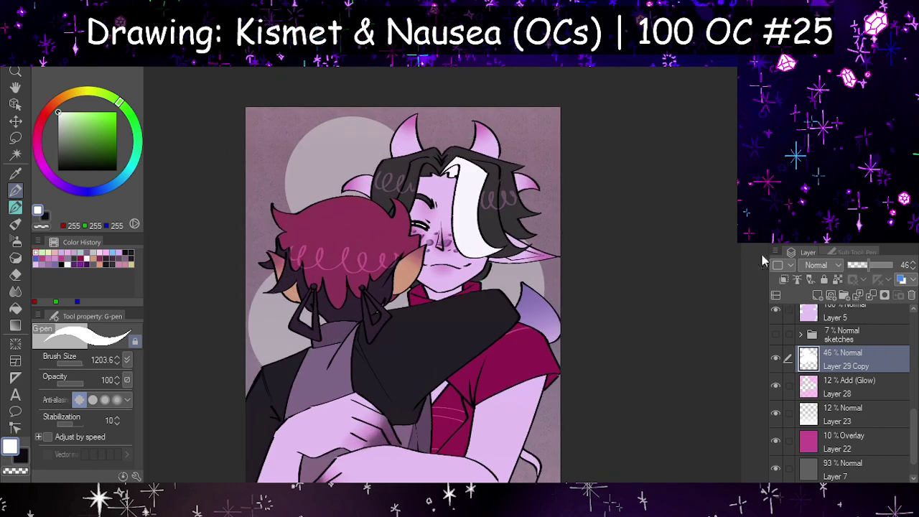
{"action": "key", "text": "ctrl+v"}
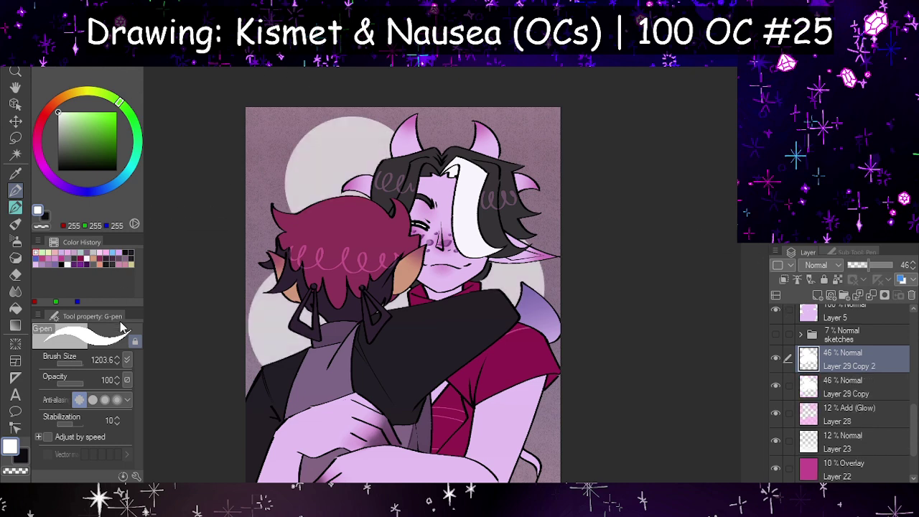
{"action": "key", "text": "ctrl+t"}
{"action": "scroll", "coordinate": [432, 239], "scroll_direction": "down", "scroll_amount": 2}
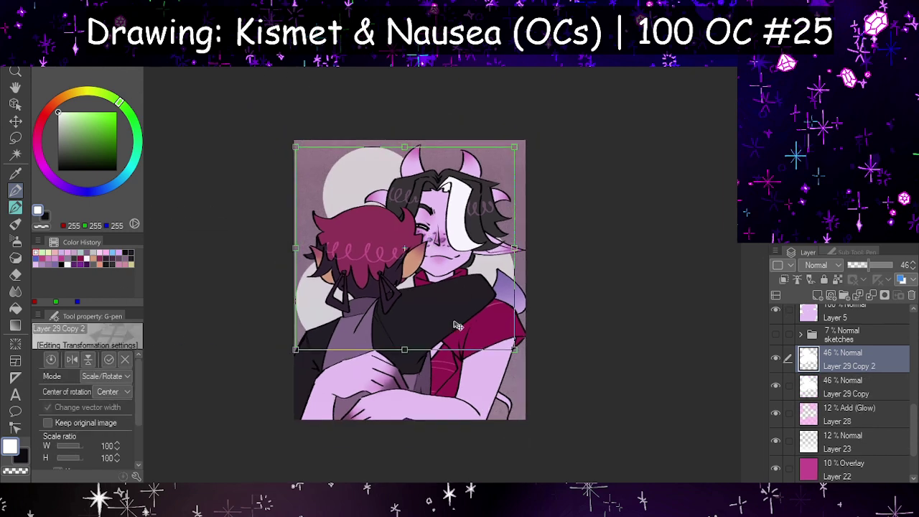
{"action": "left_click_drag", "start_coordinate": [514, 349], "coordinate": [456, 295]}
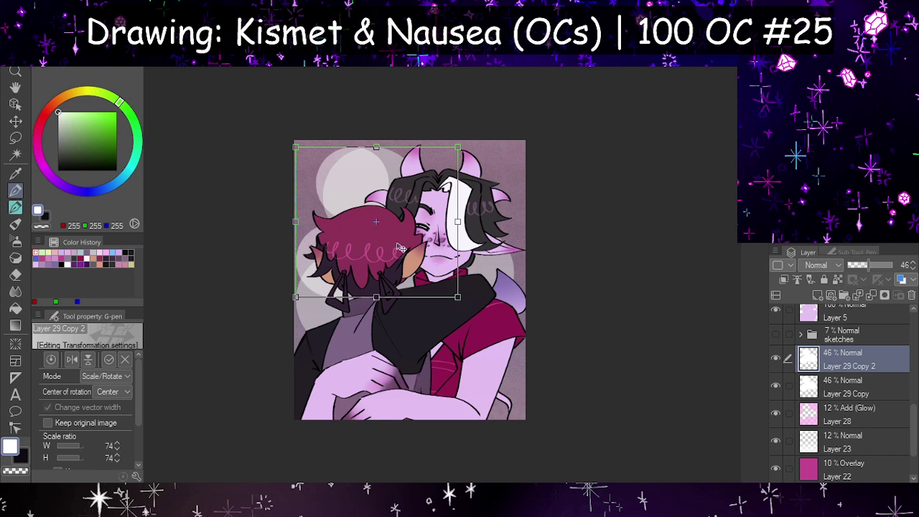
{"action": "left_click_drag", "start_coordinate": [332, 215], "coordinate": [380, 248]}
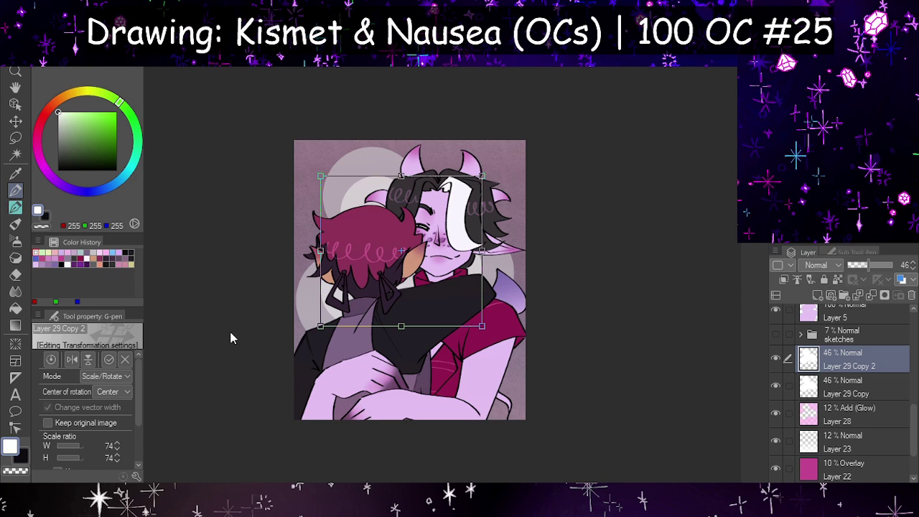
{"action": "key", "text": "Return"}
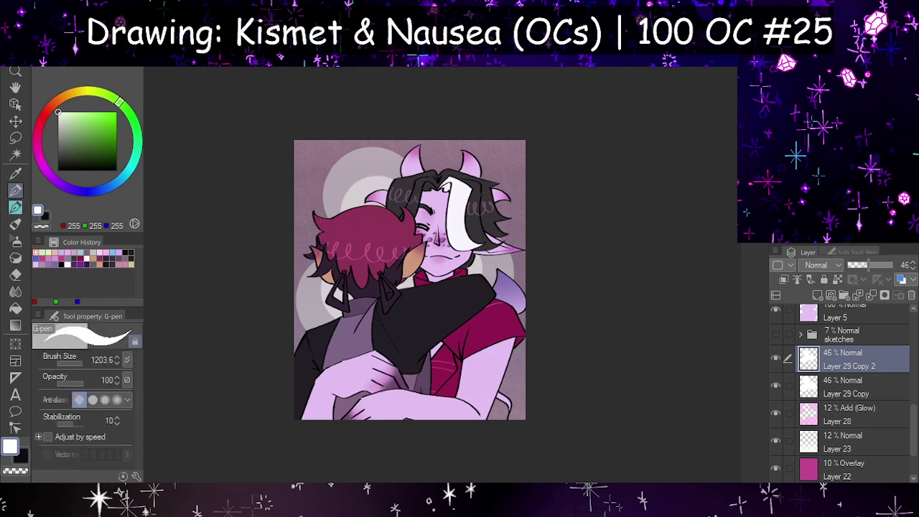
- Duplicate the original-size circles layer (Layer 29 Copy), scale the copy to 129%, and position it around the existing circles
{"action": "scroll", "coordinate": [496, 295], "scroll_direction": "down", "scroll_amount": 2}
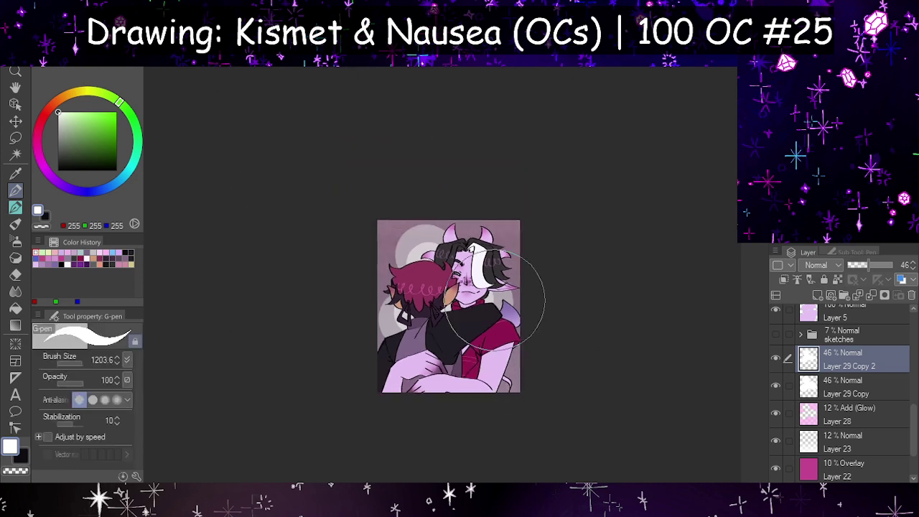
{"action": "scroll", "coordinate": [490, 297], "scroll_direction": "up", "scroll_amount": 3}
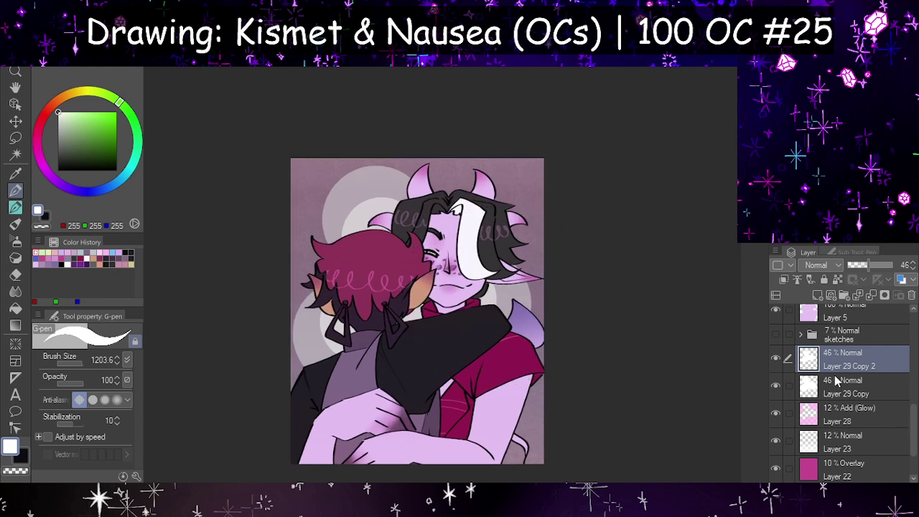
{"action": "left_click", "coordinate": [838, 398]}
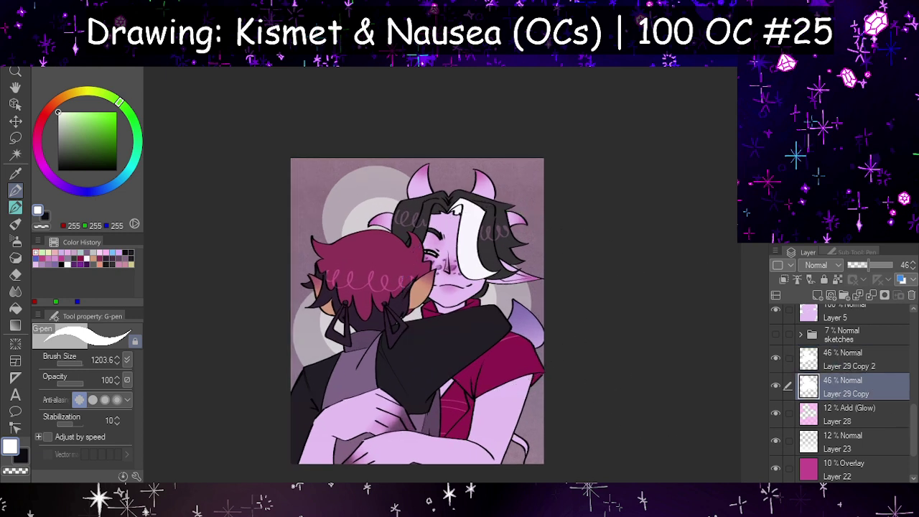
{"action": "key", "text": "ctrl+v"}
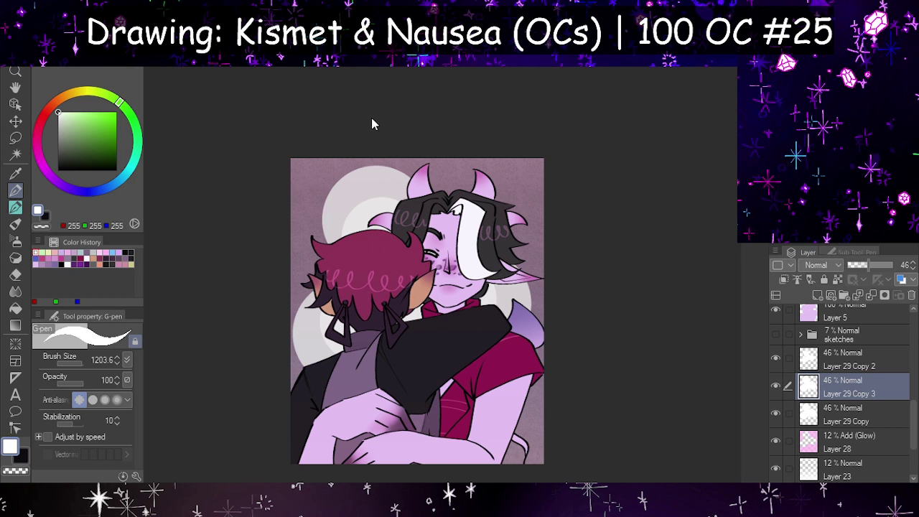
{"action": "key", "text": "ctrl+t"}
{"action": "left_click_drag", "start_coordinate": [412, 163], "coordinate": [406, 97]}
{"action": "left_click_drag", "start_coordinate": [387, 219], "coordinate": [390, 249]}
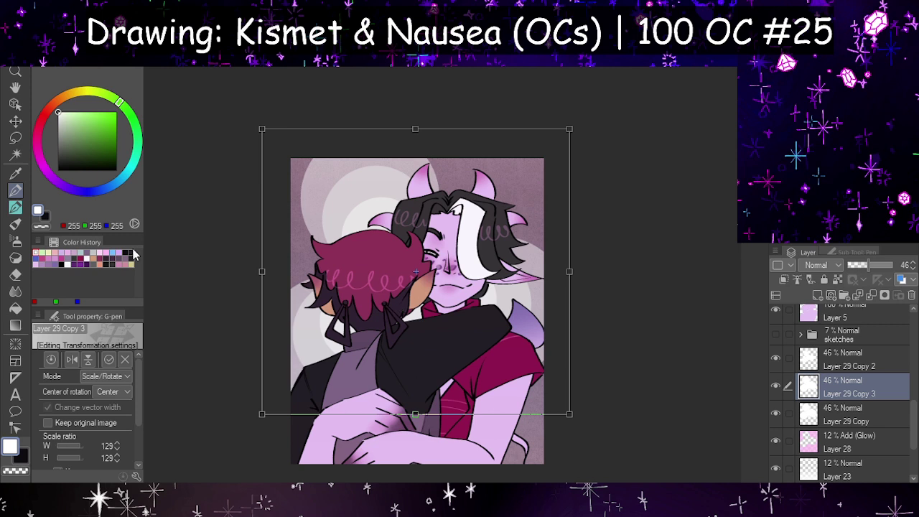
{"action": "key", "text": "Return"}
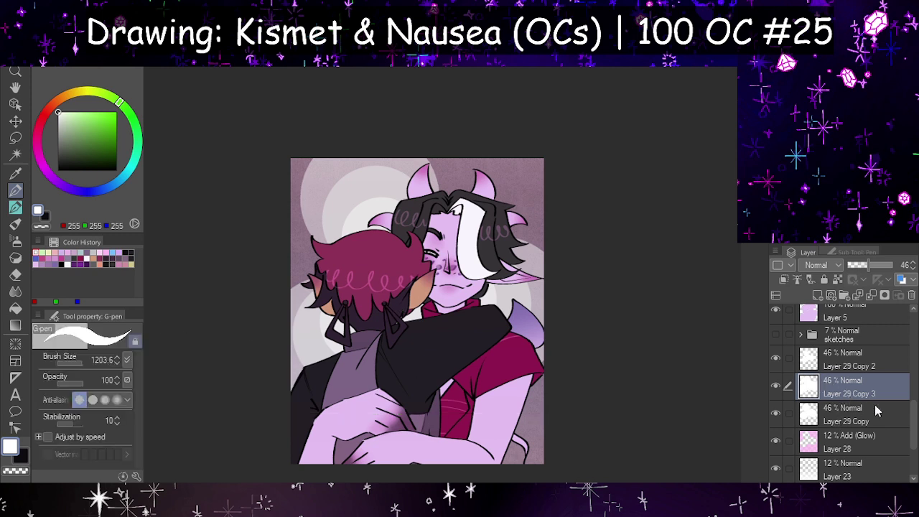
{"action": "left_click", "coordinate": [872, 407]}
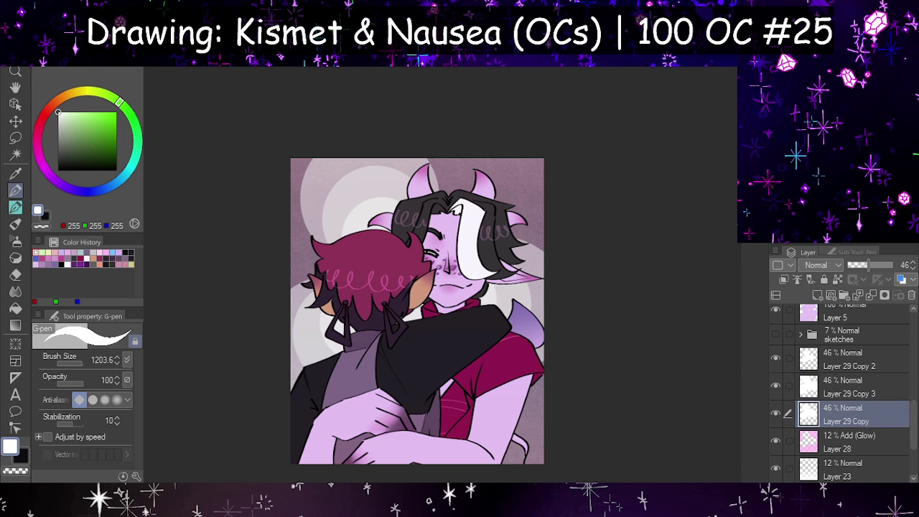
{"action": "key", "text": "ctrl+v"}
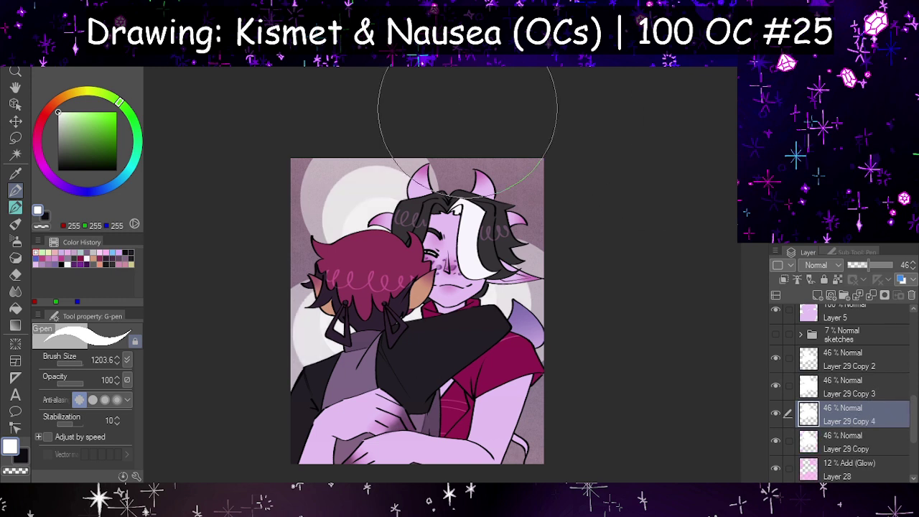
{"action": "left_click", "coordinate": [913, 294]}
- Move the largest circles layer beneath the original-size circles layer in the layer order
{"action": "left_click", "coordinate": [776, 414]}
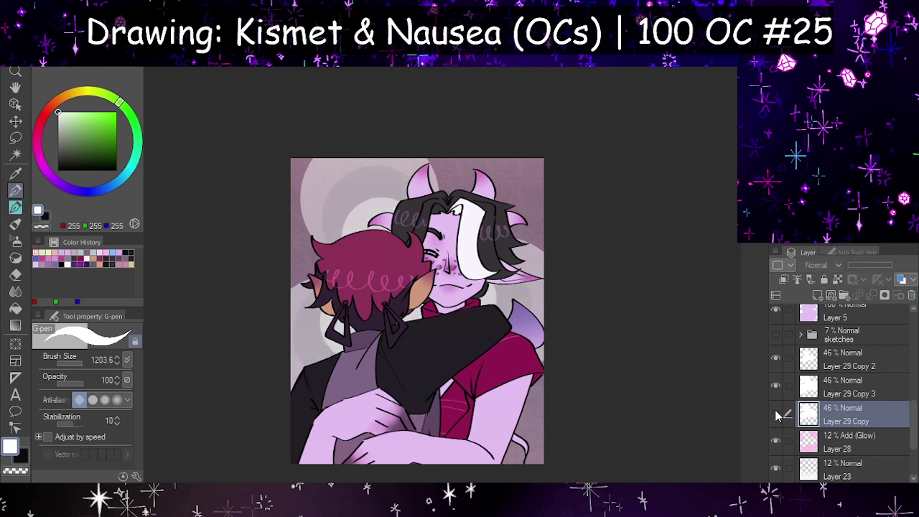
{"action": "left_click_drag", "start_coordinate": [827, 389], "coordinate": [837, 424]}
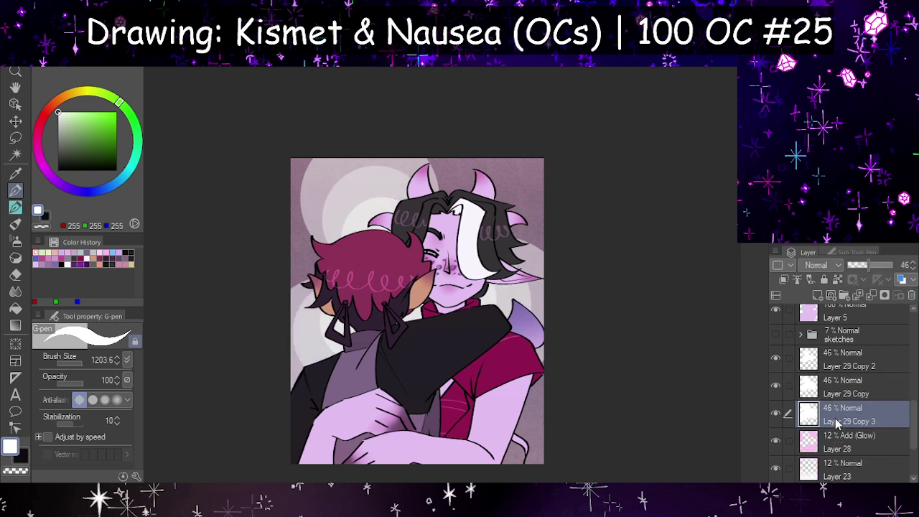
{"action": "key", "text": "ctrl+v"}
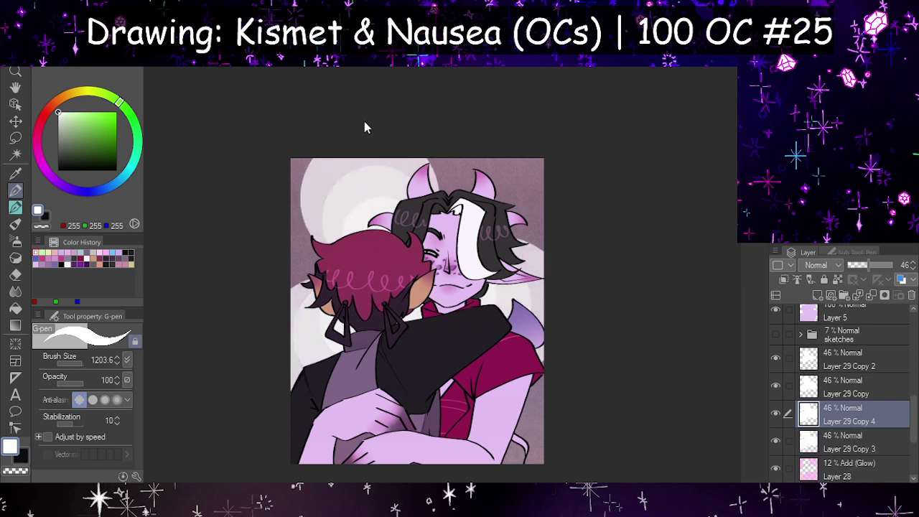
{"action": "key", "text": "ctrl+t"}
{"action": "key", "text": "ctrl+minus"}
{"action": "left_click_drag", "start_coordinate": [411, 371], "coordinate": [433, 483]}
{"action": "left_click_drag", "start_coordinate": [407, 282], "coordinate": [421, 227]}
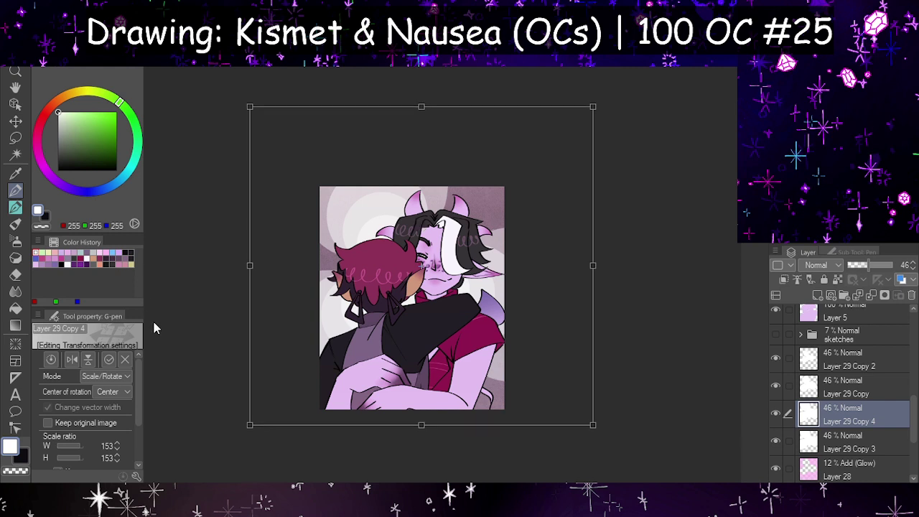
{"action": "key", "text": "Return"}
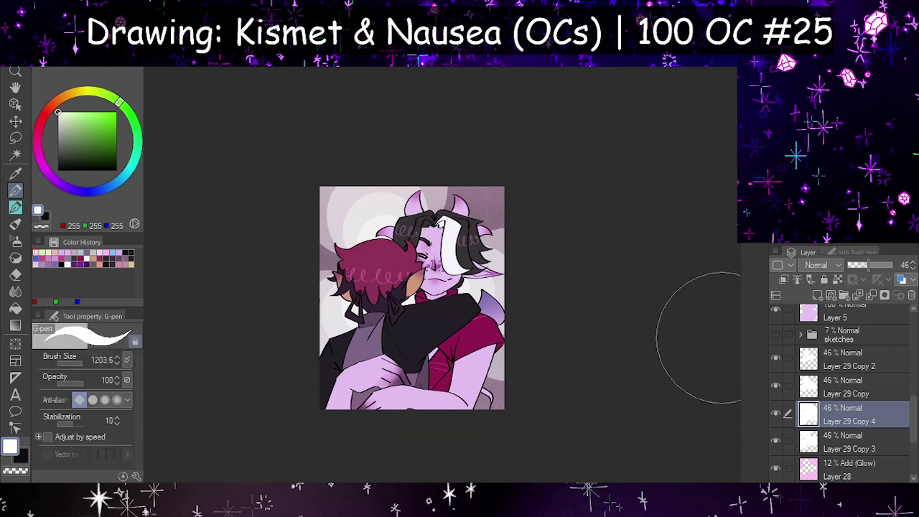
{"action": "left_click", "coordinate": [911, 296]}
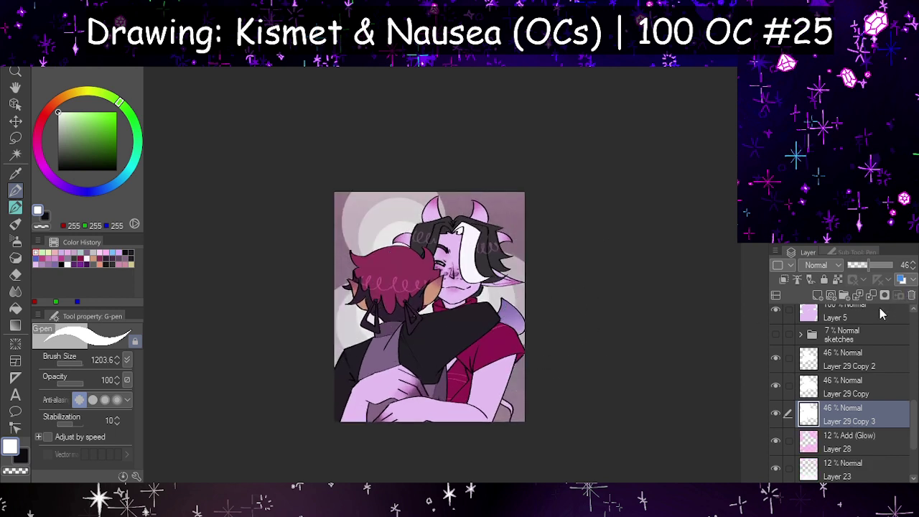
- Lower the opacity of all three background circle layers to 36%
{"action": "left_click", "coordinate": [842, 364]}
{"action": "left_click", "coordinate": [843, 415]}
{"action": "left_click", "coordinate": [869, 265]}
{"action": "left_click_drag", "start_coordinate": [869, 265], "coordinate": [863, 265]}
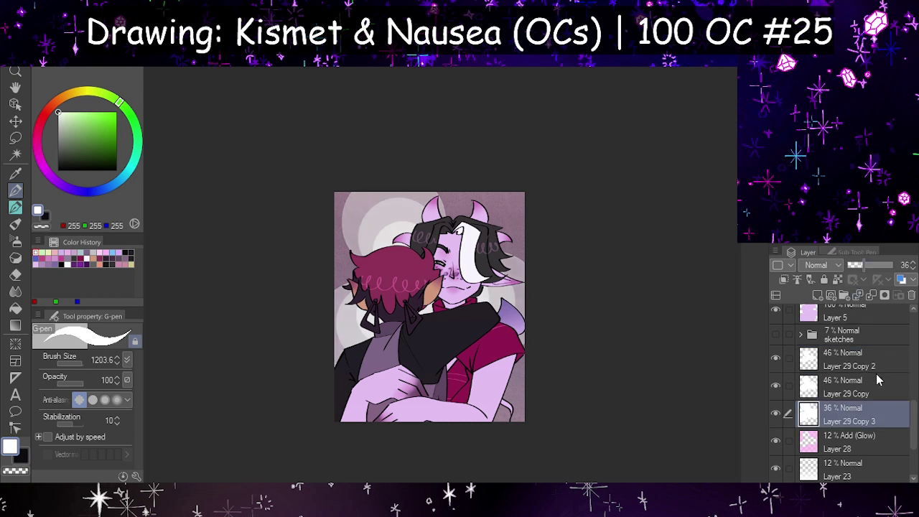
{"action": "left_click", "coordinate": [860, 387]}
{"action": "left_click", "coordinate": [875, 265]}
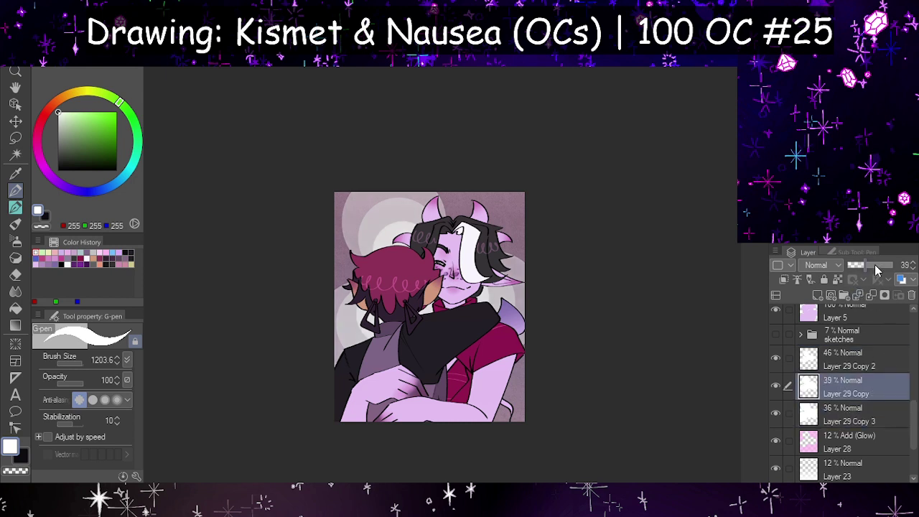
{"action": "left_click", "coordinate": [874, 267]}
{"action": "left_click", "coordinate": [841, 361]}
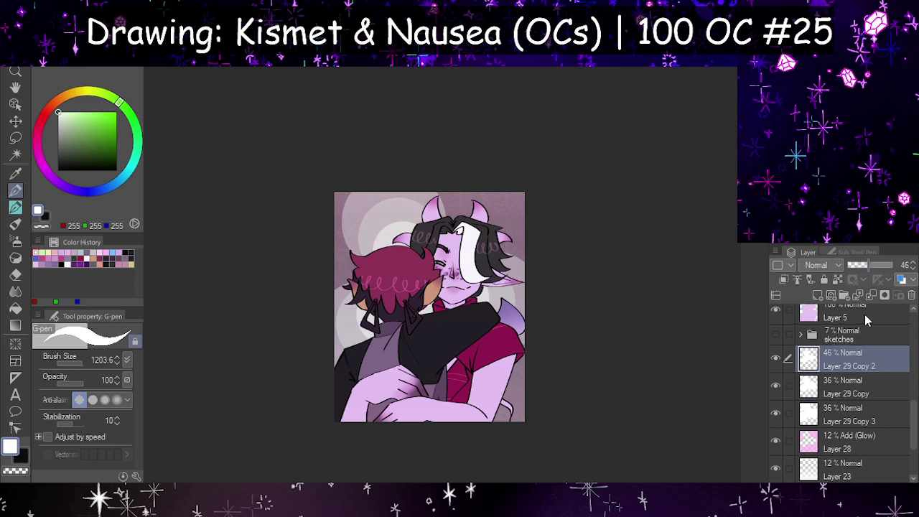
{"action": "left_click_drag", "start_coordinate": [885, 267], "coordinate": [882, 267]}
- Set the opacity of the smallest circles layer (Layer 29 Copy 2) to 46%
{"action": "scroll", "coordinate": [443, 312], "scroll_direction": "up", "scroll_amount": 2}
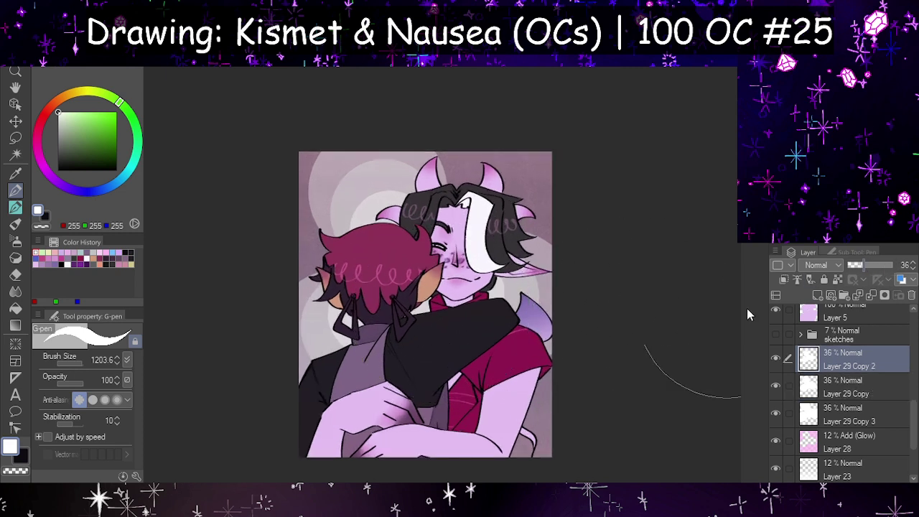
{"action": "left_click", "coordinate": [885, 270]}
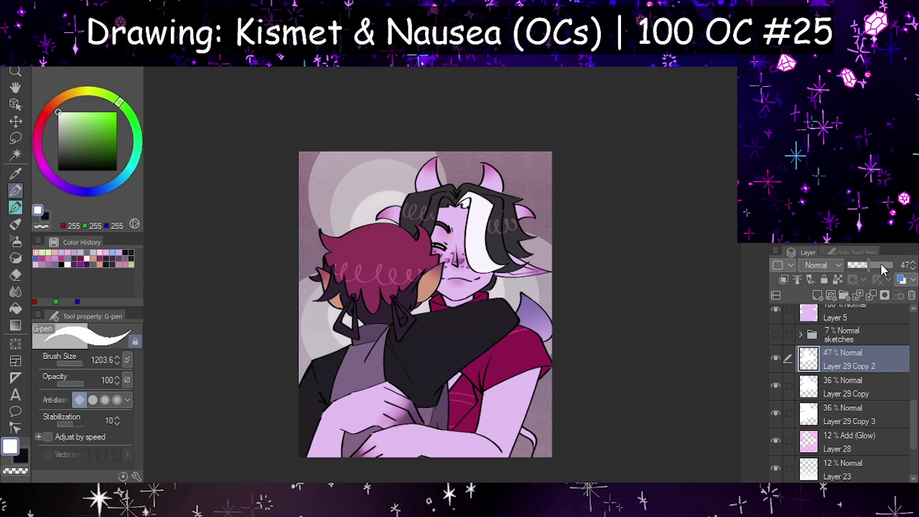
{"action": "left_click_drag", "start_coordinate": [881, 265], "coordinate": [881, 265]}
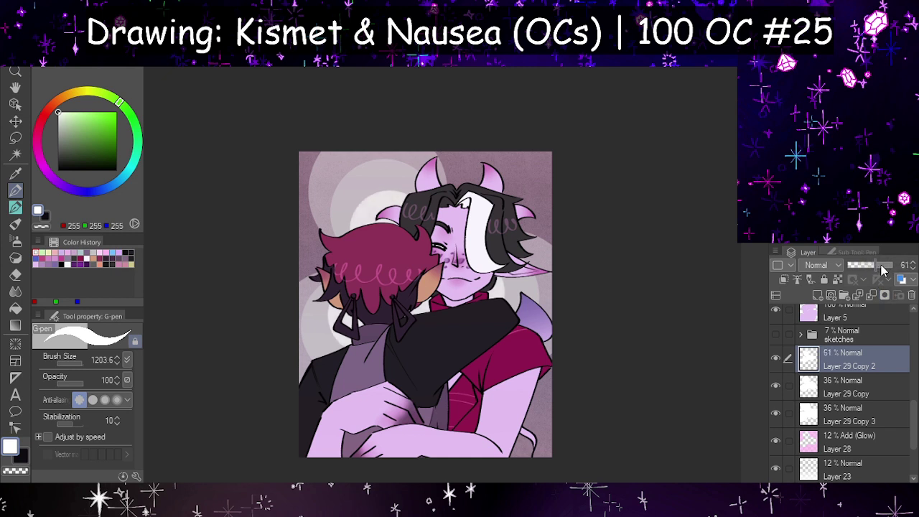
{"action": "scroll", "coordinate": [883, 269], "scroll_direction": "down", "scroll_amount": 12}
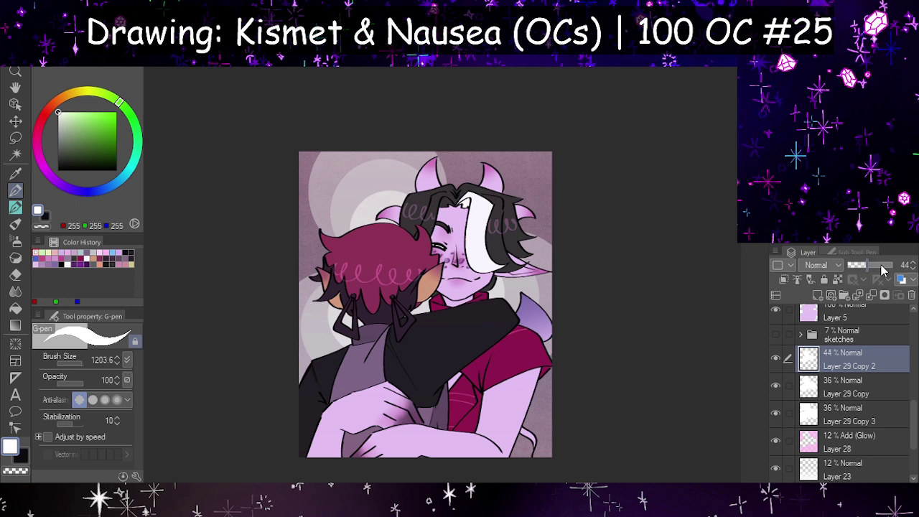
{"action": "scroll", "coordinate": [883, 269], "scroll_direction": "up", "scroll_amount": 2}
- Set the opacity of the largest and the original-size circle layers to 46% each
{"action": "left_click", "coordinate": [857, 409]}
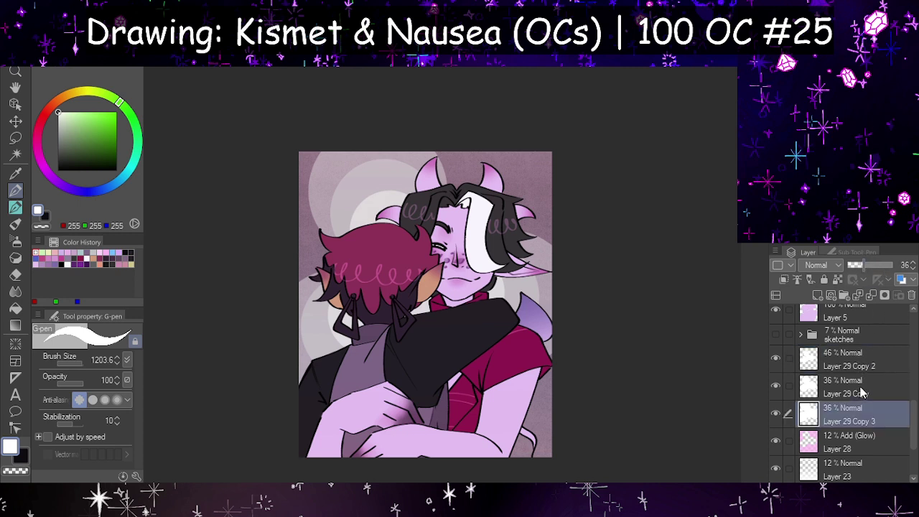
{"action": "scroll", "coordinate": [871, 271], "scroll_direction": "up", "scroll_amount": 5}
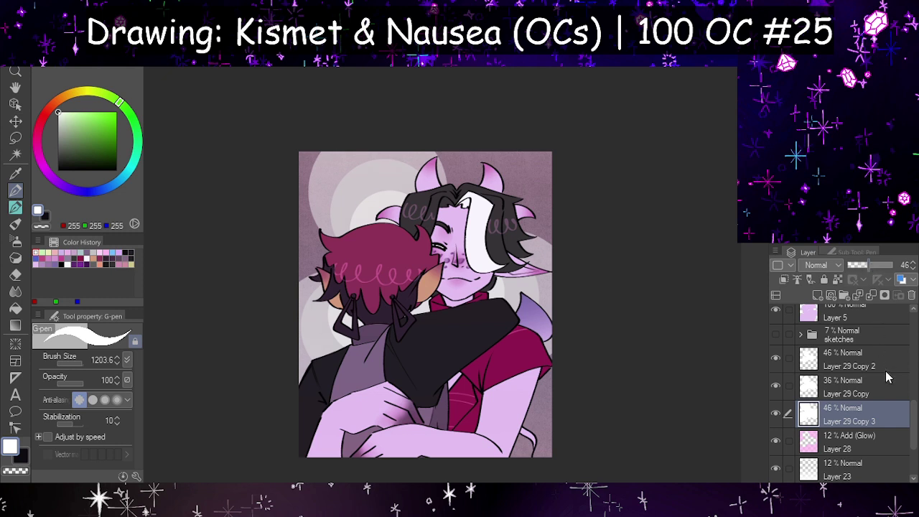
{"action": "left_click", "coordinate": [882, 386]}
{"action": "left_click", "coordinate": [879, 265]}
{"action": "left_click_drag", "start_coordinate": [879, 264], "coordinate": [868, 263]}
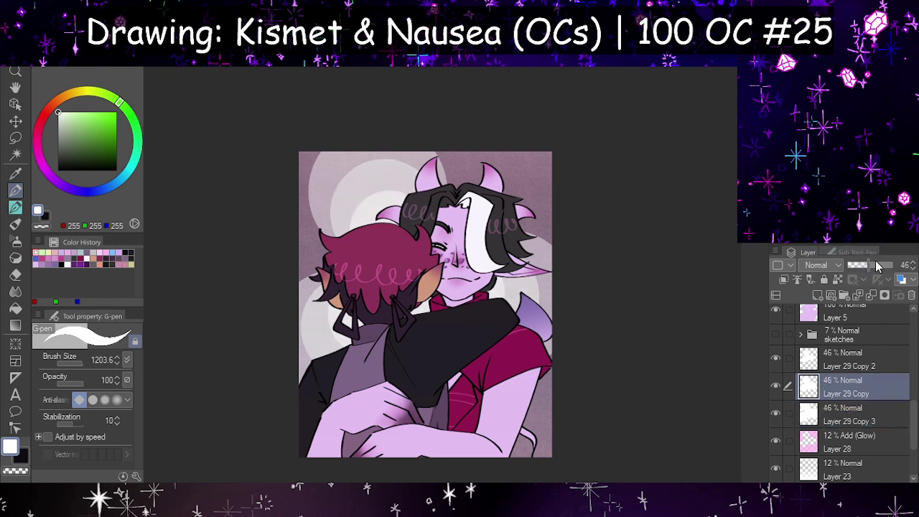
- Try 58% opacity on the largest circles layer, and set it back to 46%
{"action": "left_click", "coordinate": [833, 417]}
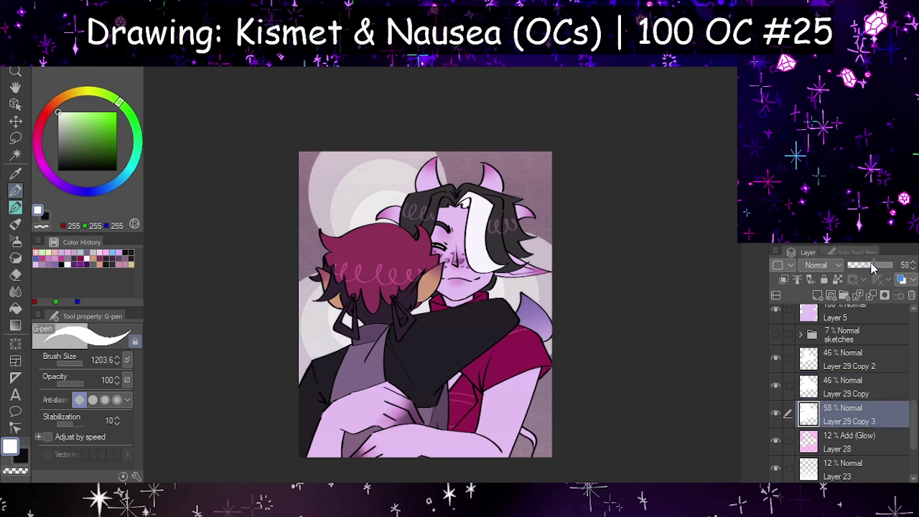
{"action": "left_click_drag", "start_coordinate": [870, 262], "coordinate": [870, 262]}
{"action": "scroll", "coordinate": [440, 250], "scroll_direction": "down", "scroll_amount": 2}
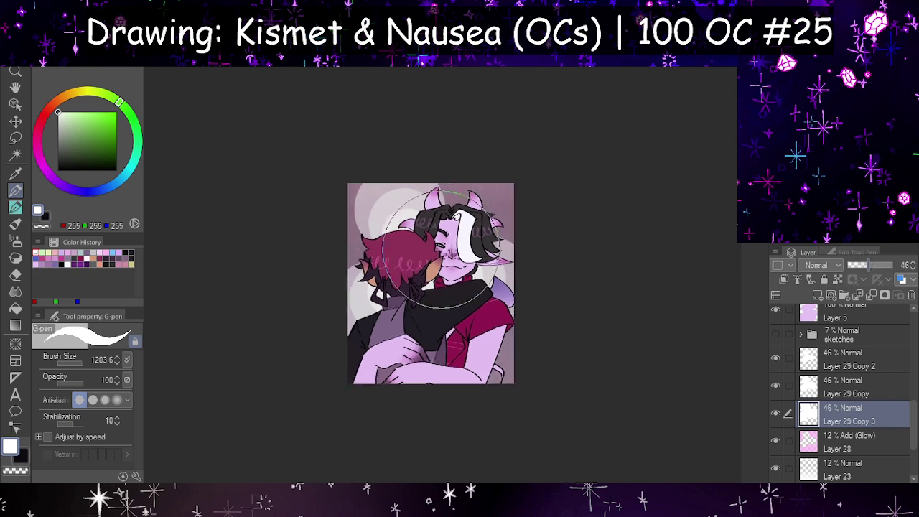
- Merge the three background circle layers into one and switch the merged layer's blending mode to Darken
{"action": "scroll", "coordinate": [438, 250], "scroll_direction": "up", "scroll_amount": 1}
{"action": "scroll", "coordinate": [438, 250], "scroll_direction": "up", "scroll_amount": 1}
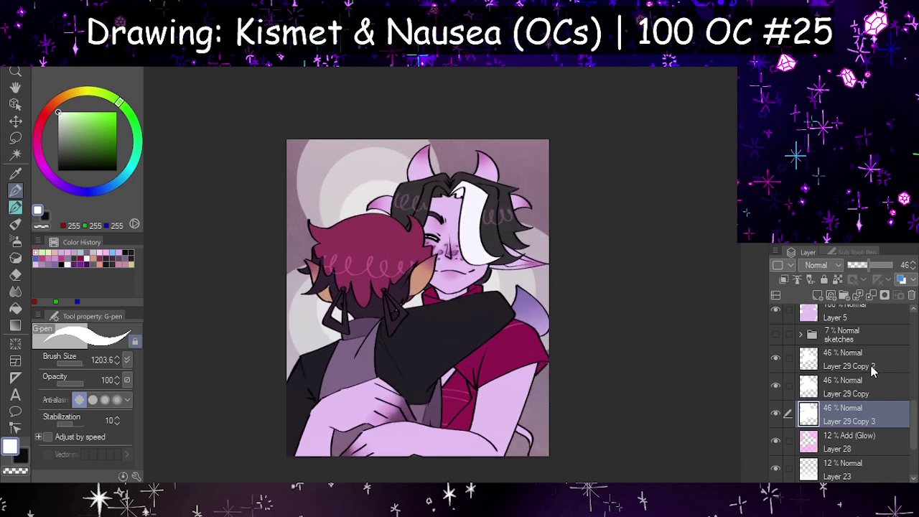
{"action": "left_click", "coordinate": [861, 392]}
{"action": "left_click", "coordinate": [865, 295]}
{"action": "left_click", "coordinate": [846, 361]}
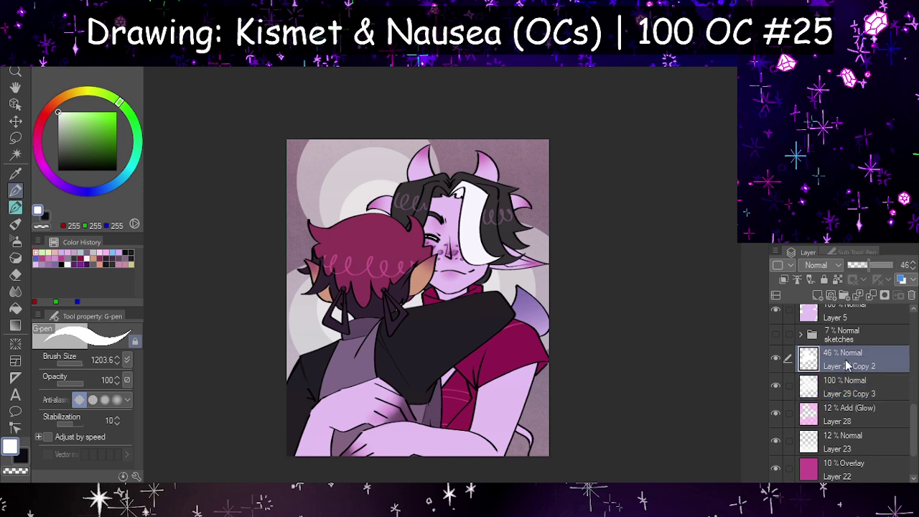
{"action": "left_click", "coordinate": [870, 295]}
{"action": "scroll", "coordinate": [819, 266], "scroll_direction": "down", "scroll_amount": 2}
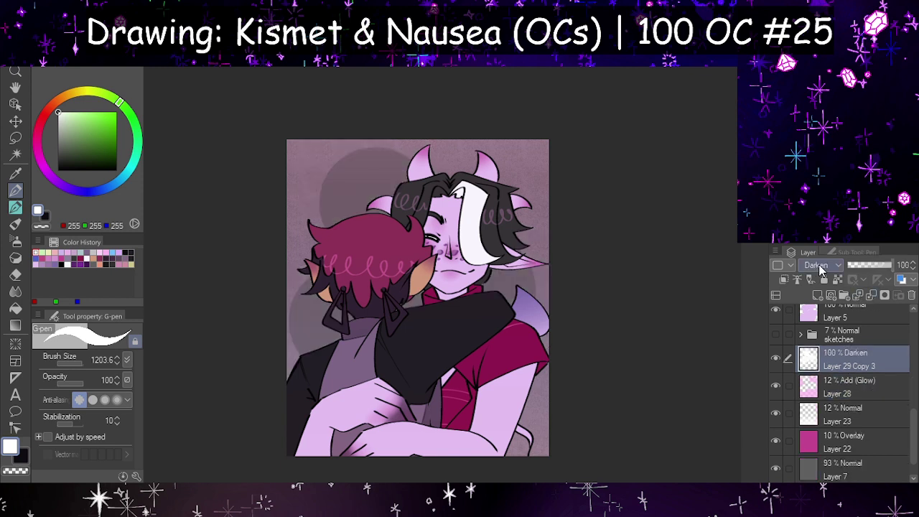
- Try several blending modes, including Glow dodge, on the merged circles layer and settle on Hard light
{"action": "scroll", "coordinate": [818, 266], "scroll_direction": "down", "scroll_amount": 3}
{"action": "scroll", "coordinate": [819, 271], "scroll_direction": "down", "scroll_amount": 5}
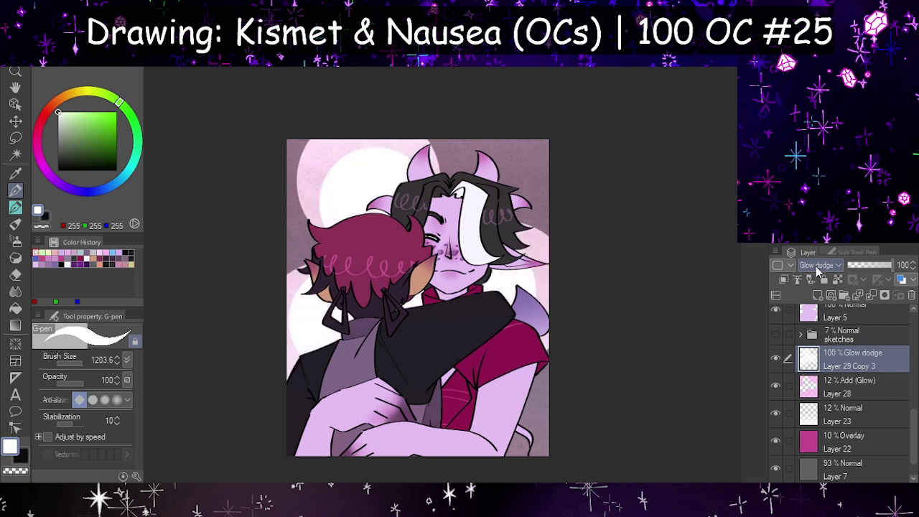
{"action": "scroll", "coordinate": [818, 270], "scroll_direction": "down", "scroll_amount": 1}
{"action": "scroll", "coordinate": [816, 268], "scroll_direction": "down", "scroll_amount": 5}
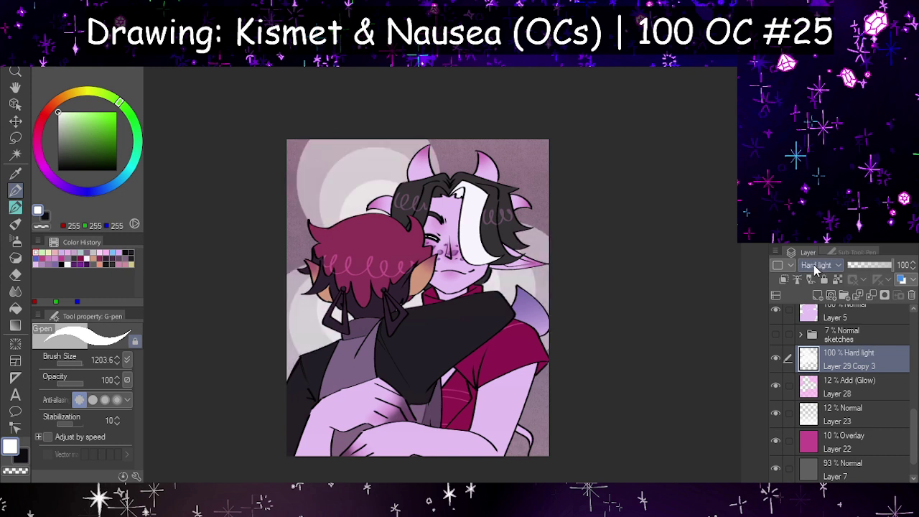
{"action": "key", "text": "ctrl+z"}
{"action": "scroll", "coordinate": [816, 265], "scroll_direction": "down", "scroll_amount": 16}
- Add a layer above the merged circles, reduce the brush size to 157.8, and set the new layer's opacity to 46%
{"action": "left_click", "coordinate": [817, 296]}
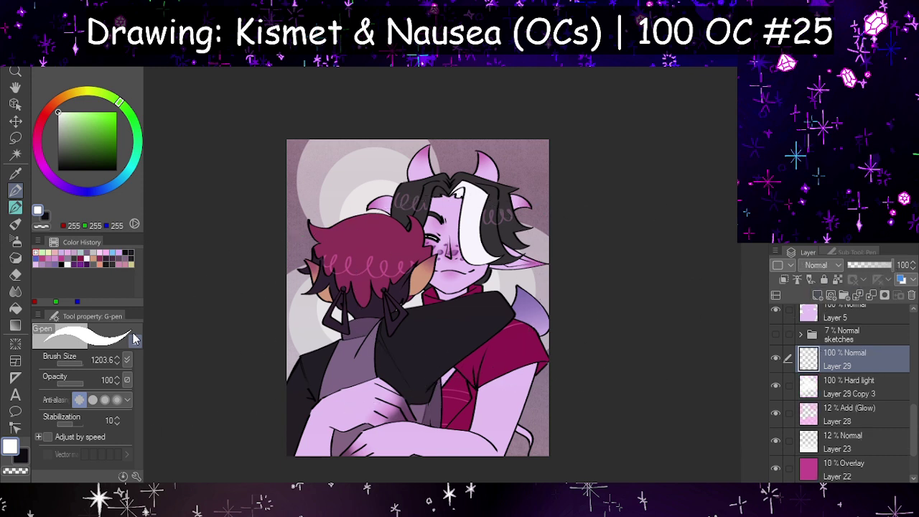
{"action": "left_click_drag", "start_coordinate": [73, 368], "coordinate": [76, 367]}
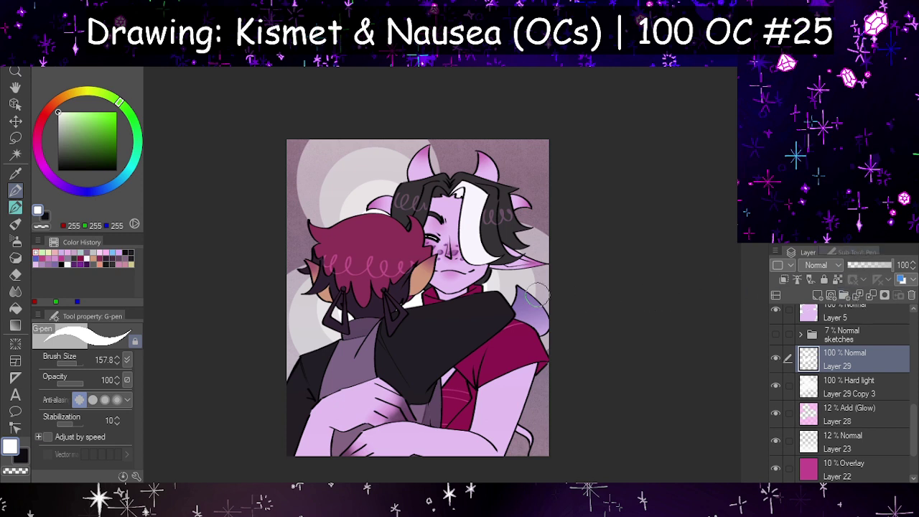
{"action": "left_click", "coordinate": [871, 266]}
{"action": "left_click_drag", "start_coordinate": [871, 266], "coordinate": [870, 267]}
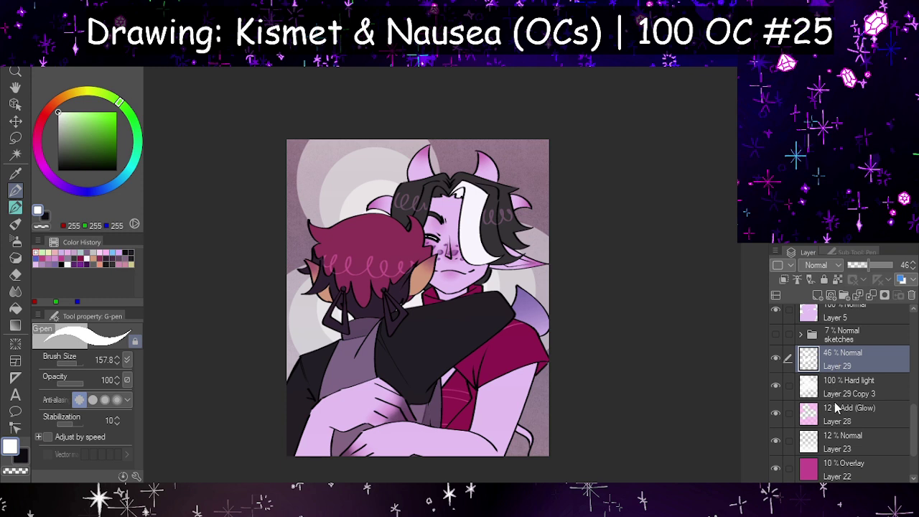
- Try a white-filled layer above the Add (Glow) layer, in Darken mode and at reduced Normal opacity, and delete it
{"action": "left_click", "coordinate": [833, 420]}
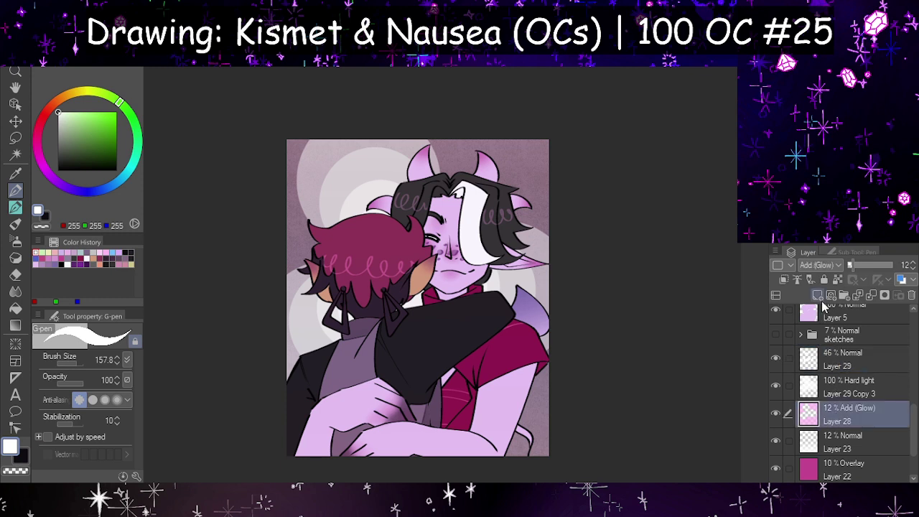
{"action": "left_click", "coordinate": [817, 295]}
{"action": "left_click", "coordinate": [80, 362]}
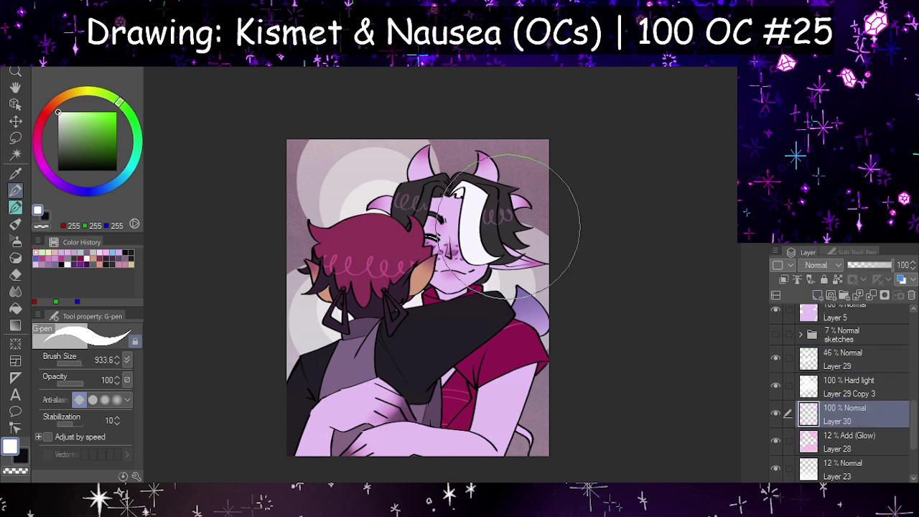
{"action": "mouse_move", "coordinate": [509, 227]}
{"action": "left_mouse_down"}
{"action": "mouse_move", "coordinate": [336, 252]}
{"action": "mouse_move", "coordinate": [594, 278]}
{"action": "mouse_move", "coordinate": [331, 405]}
{"action": "left_mouse_up"}
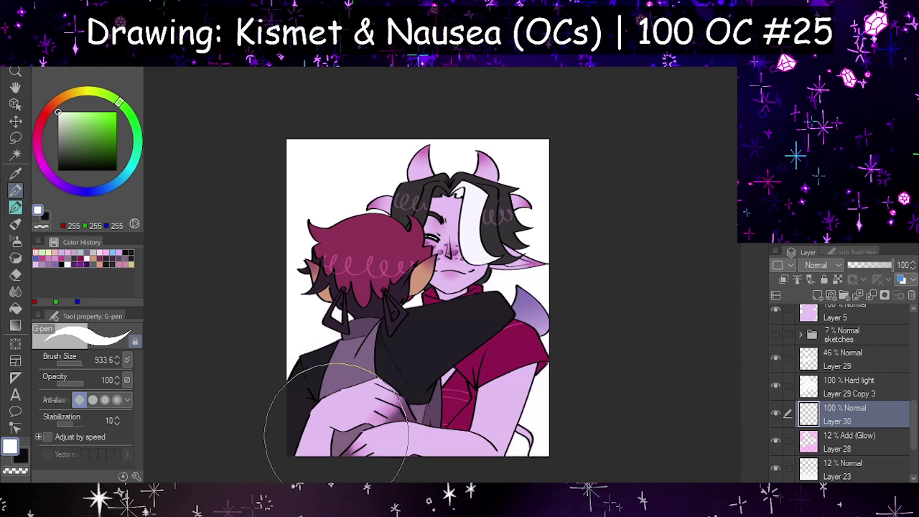
{"action": "scroll", "coordinate": [826, 271], "scroll_direction": "down", "scroll_amount": 1}
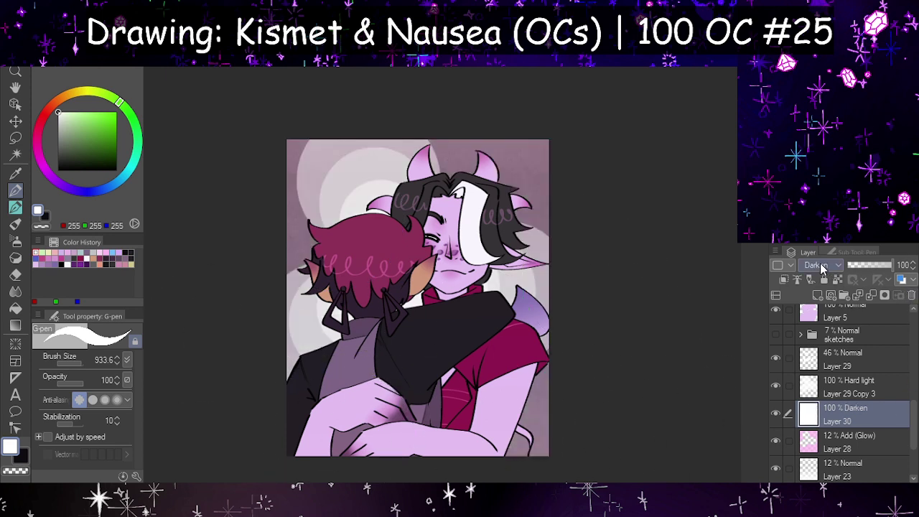
{"action": "scroll", "coordinate": [829, 273], "scroll_direction": "up", "scroll_amount": 1}
{"action": "left_click", "coordinate": [870, 266]}
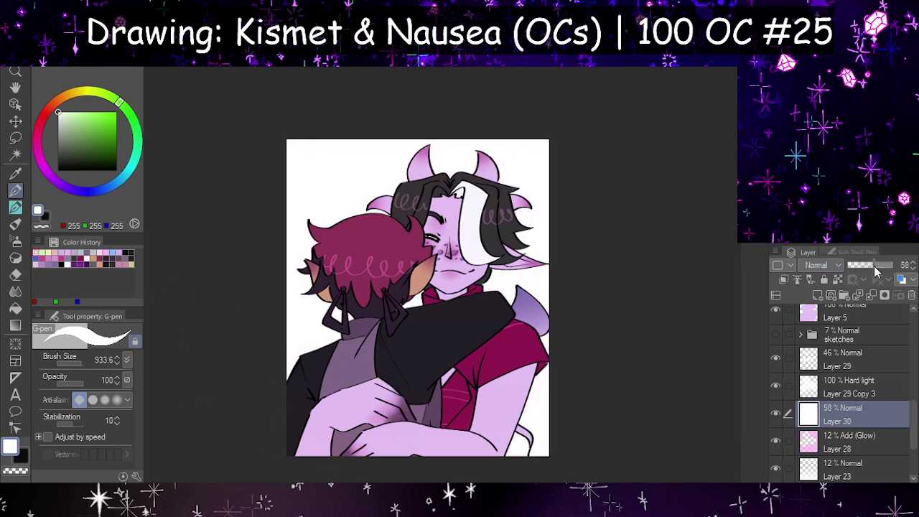
{"action": "left_click_drag", "start_coordinate": [871, 268], "coordinate": [867, 267]}
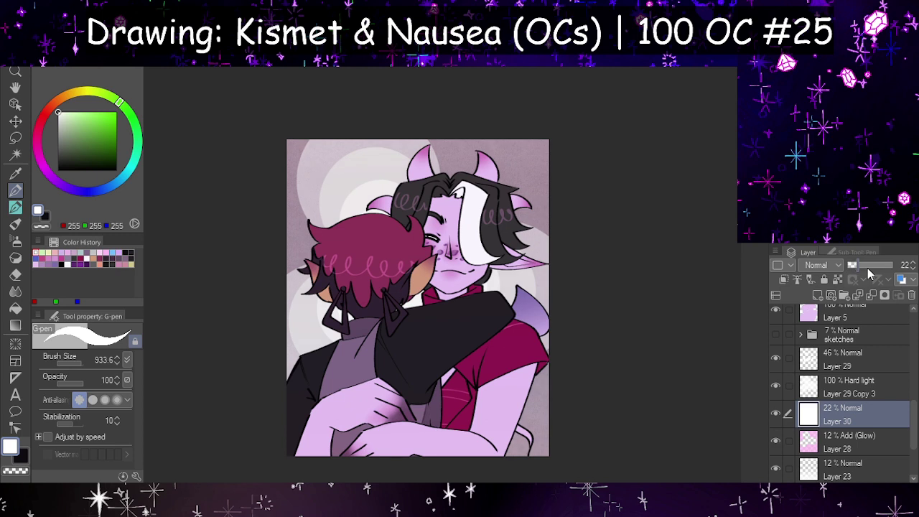
{"action": "left_click", "coordinate": [912, 296]}
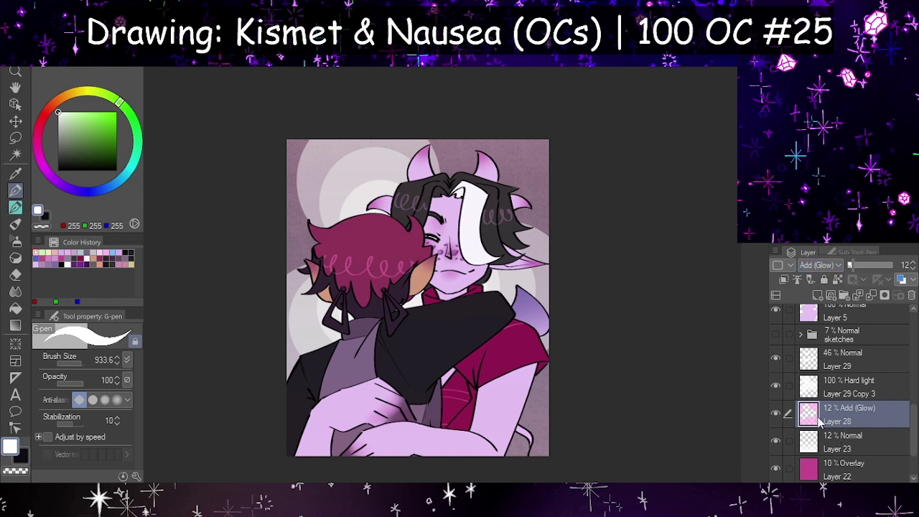
- Set the opacity of Layer 23 to 43% and merge Layer 29 into the Hard light circles layer below it
{"action": "left_click", "coordinate": [814, 445]}
{"action": "left_click_drag", "start_coordinate": [865, 268], "coordinate": [867, 261]}
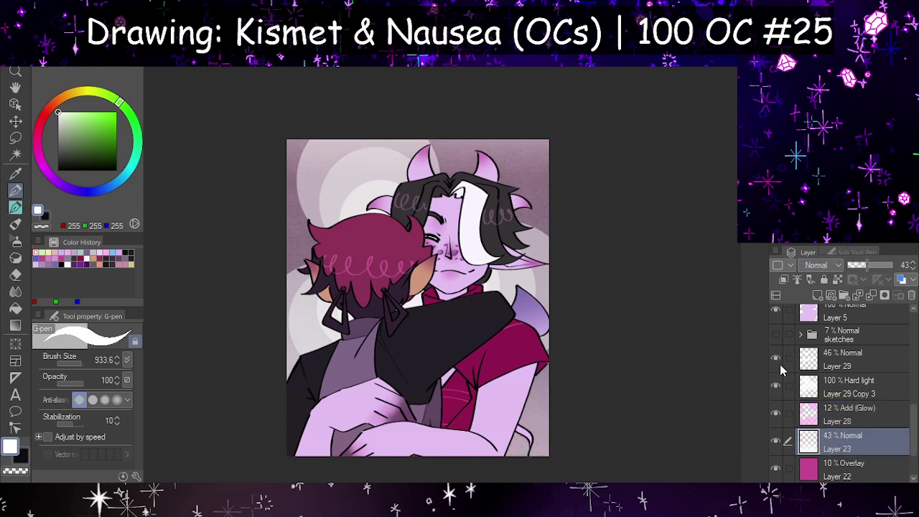
{"action": "left_click", "coordinate": [834, 360]}
{"action": "left_click", "coordinate": [871, 296]}
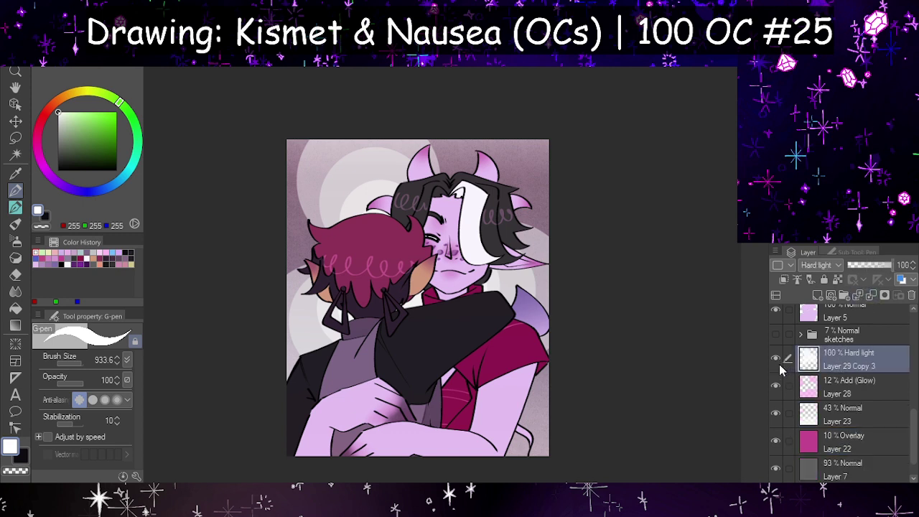
- Compare the background layers by toggling their visibility, and delete the Add (Glow) Layer 28 while keeping the Hard light circles visible
{"action": "left_click", "coordinate": [775, 358]}
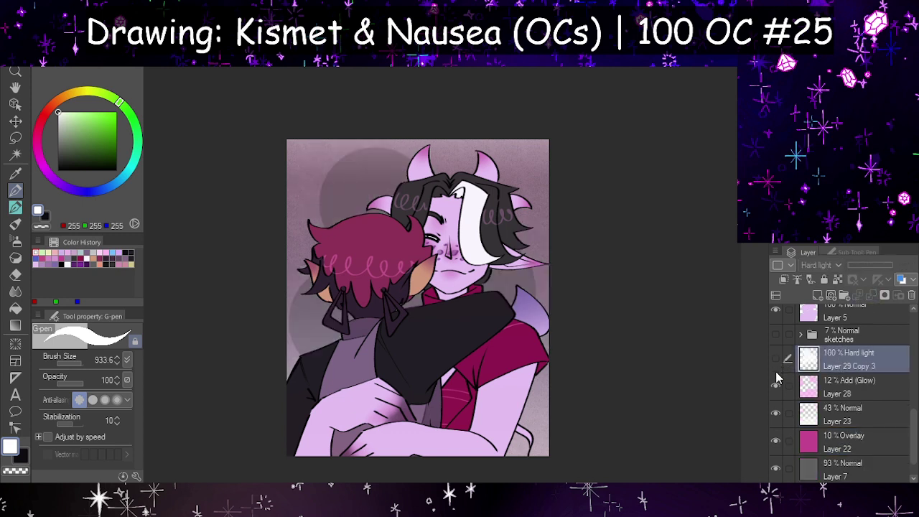
{"action": "left_click", "coordinate": [776, 386]}
{"action": "left_click", "coordinate": [775, 385]}
{"action": "left_click", "coordinate": [823, 423]}
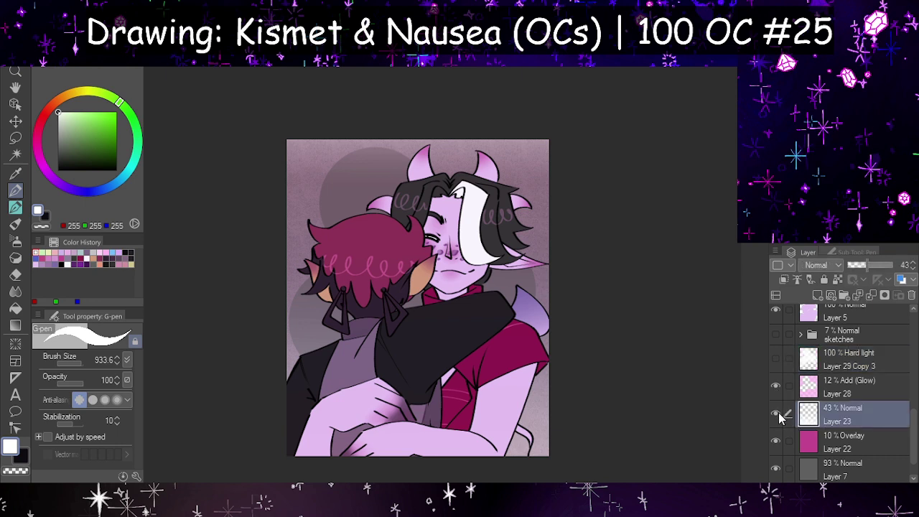
{"action": "left_click", "coordinate": [817, 393]}
{"action": "left_click", "coordinate": [776, 413]}
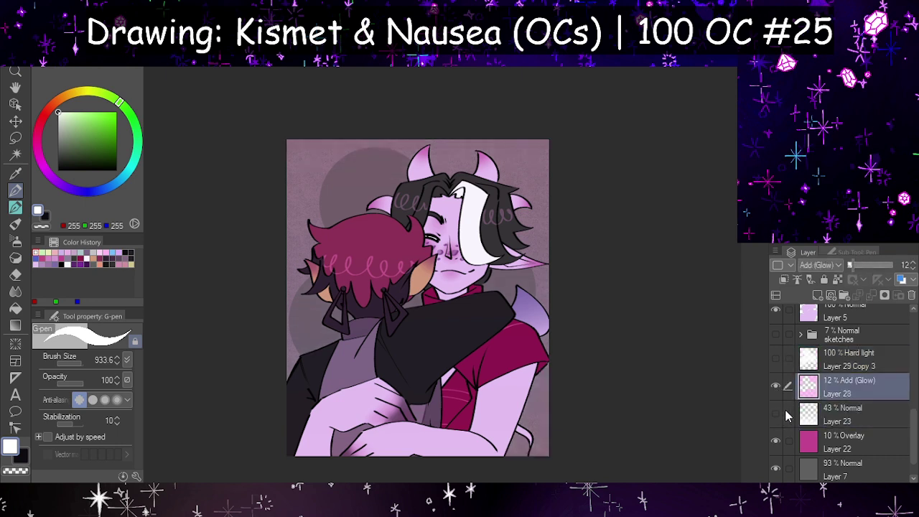
{"action": "left_click", "coordinate": [776, 412]}
{"action": "left_click", "coordinate": [776, 385]}
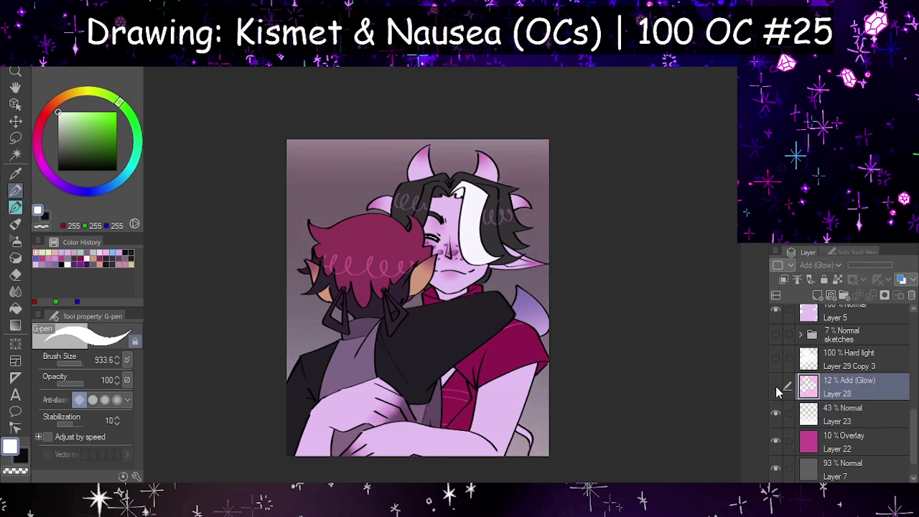
{"action": "left_click", "coordinate": [777, 358]}
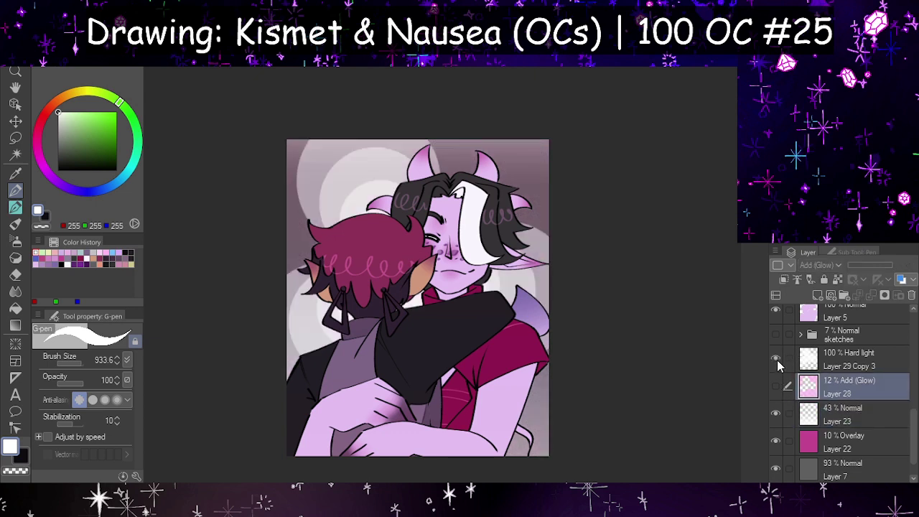
{"action": "left_click", "coordinate": [912, 296]}
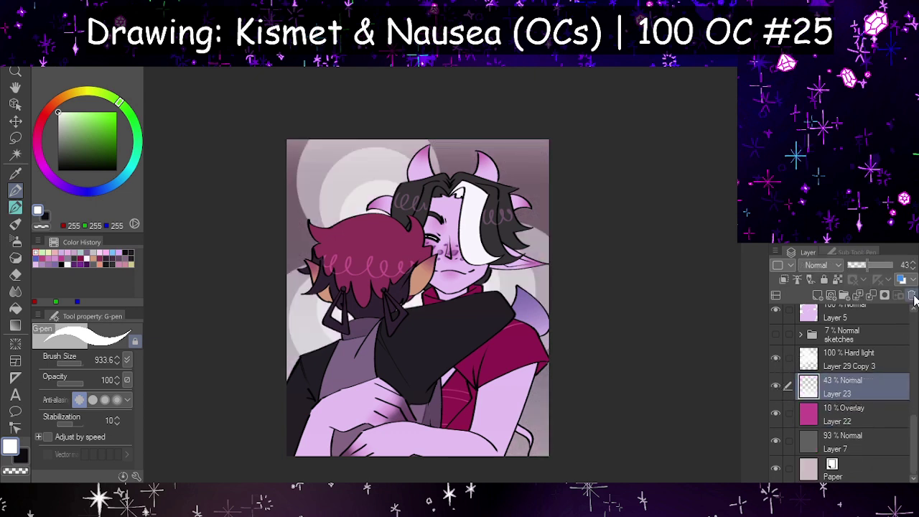
- Try reduced opacities on the Hard light circles layer, including 51%, and return it to 100%
{"action": "left_click", "coordinate": [881, 356]}
{"action": "left_click", "coordinate": [880, 264]}
{"action": "left_click_drag", "start_coordinate": [880, 263], "coordinate": [897, 264]}
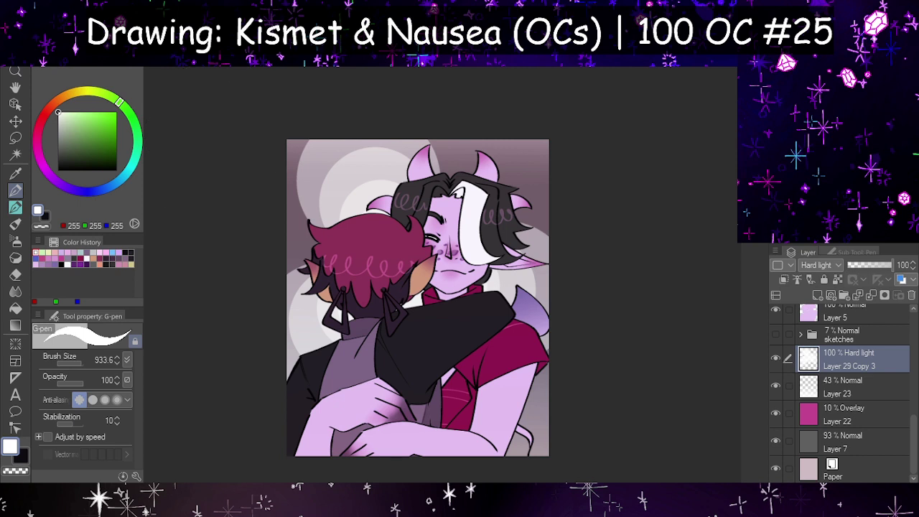
{"action": "left_click_drag", "start_coordinate": [866, 264], "coordinate": [899, 265]}
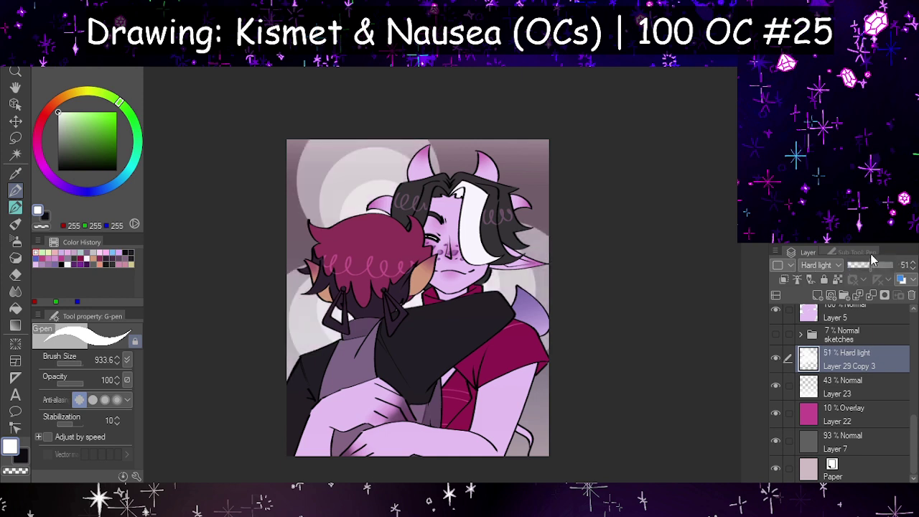
- Examine the illustration from afar and up close, and briefly view the other open sketch document
{"action": "scroll", "coordinate": [438, 273], "scroll_direction": "down", "scroll_amount": 2}
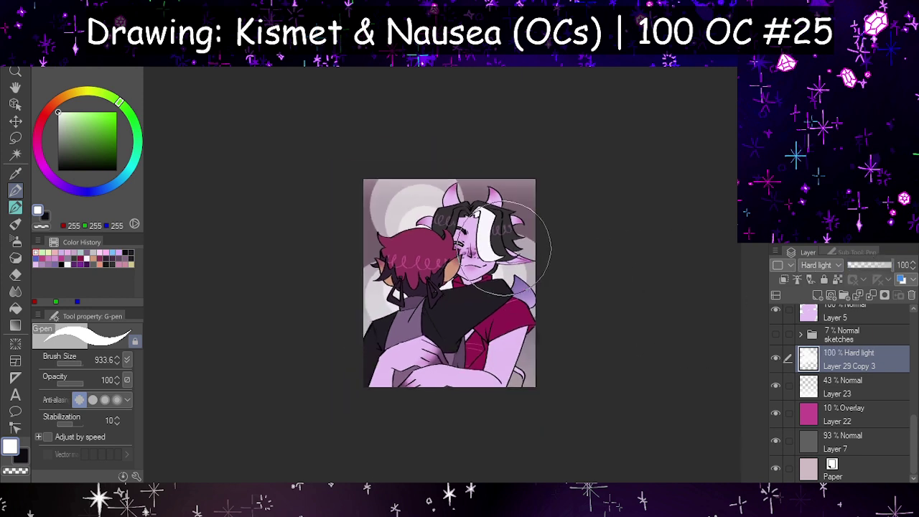
{"action": "scroll", "coordinate": [421, 255], "scroll_direction": "up", "scroll_amount": 5}
{"action": "scroll", "coordinate": [418, 255], "scroll_direction": "up", "scroll_amount": 2}
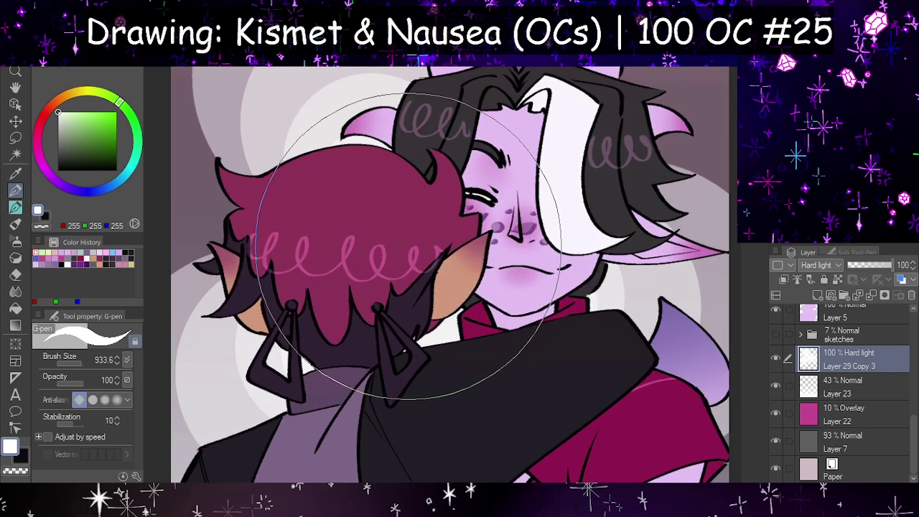
{"action": "scroll", "coordinate": [408, 246], "scroll_direction": "down", "scroll_amount": 4}
{"action": "scroll", "coordinate": [449, 208], "scroll_direction": "up", "scroll_amount": 1}
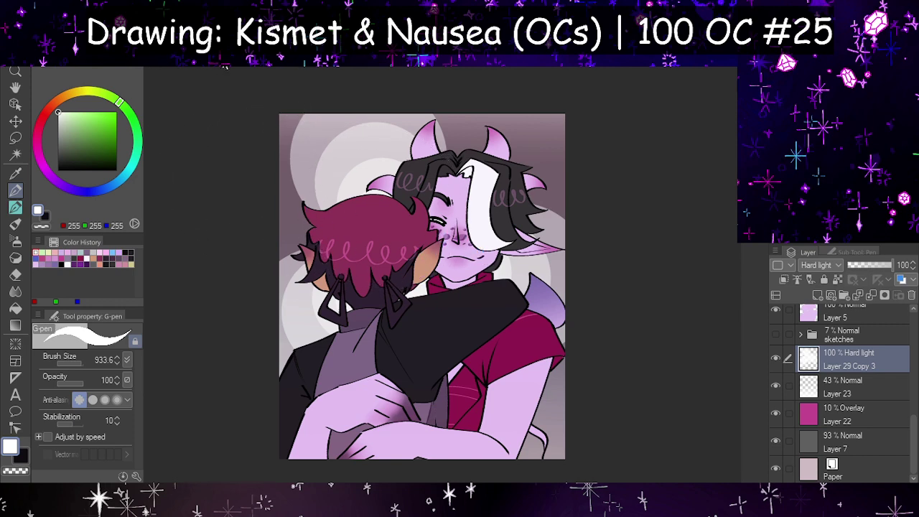
{"action": "left_click", "coordinate": [214, 67]}
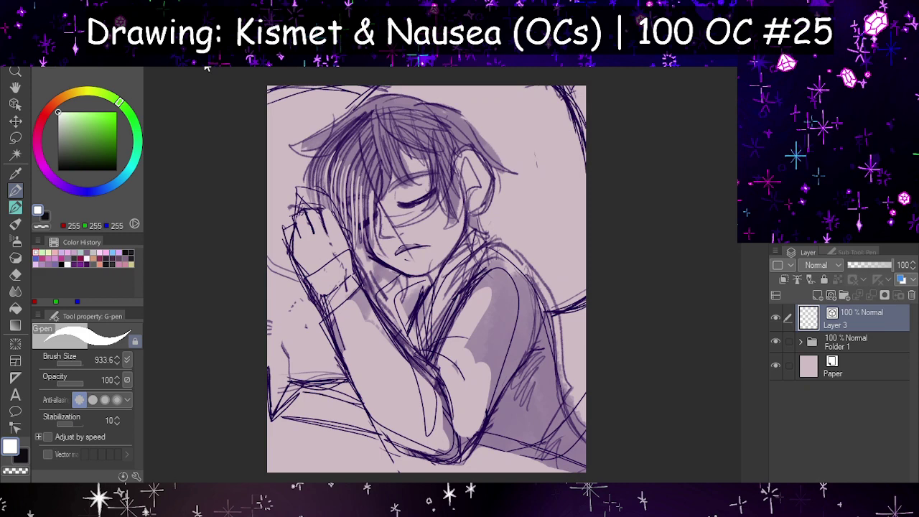
{"action": "left_click", "coordinate": [178, 69]}
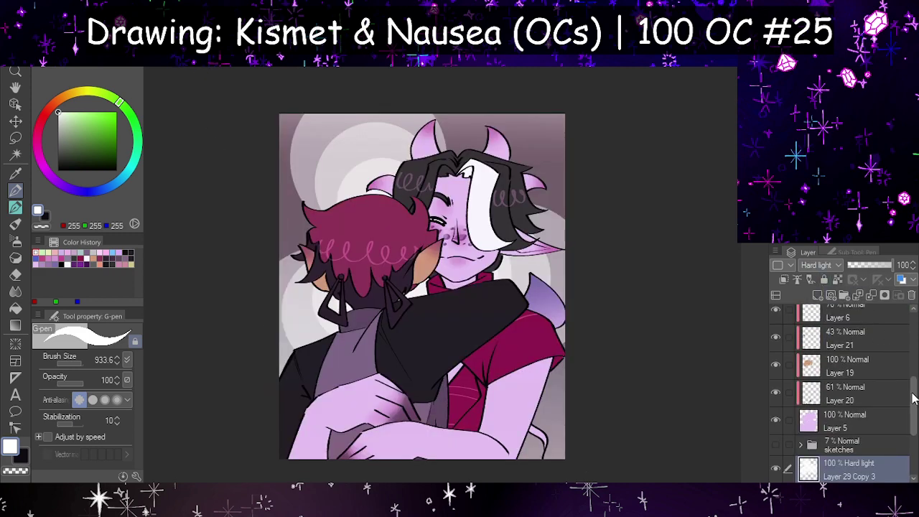
- Add a new layer at the top of the layer stack and choose the がめペン marker brush at size 15
{"action": "left_click_drag", "start_coordinate": [913, 399], "coordinate": [913, 330]}
{"action": "left_click", "coordinate": [848, 318]}
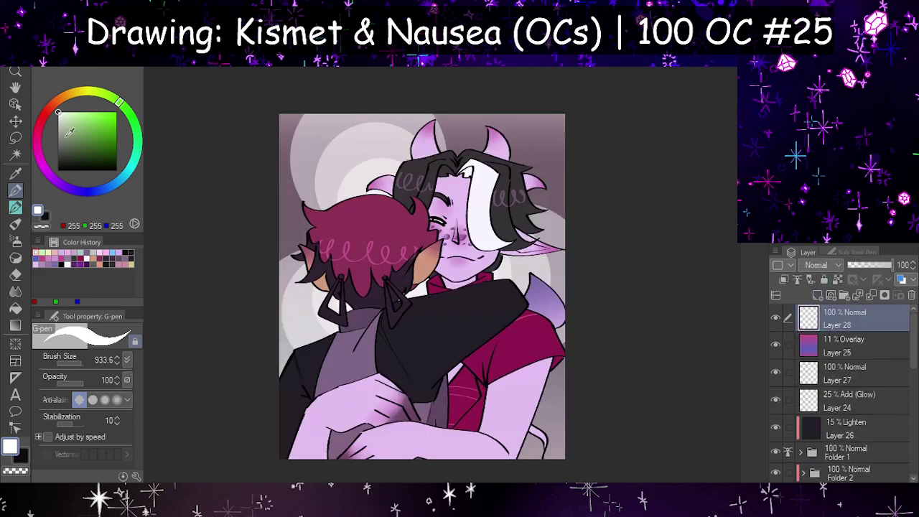
{"action": "left_click", "coordinate": [15, 207]}
{"action": "scroll", "coordinate": [468, 341], "scroll_direction": "up", "scroll_amount": 3}
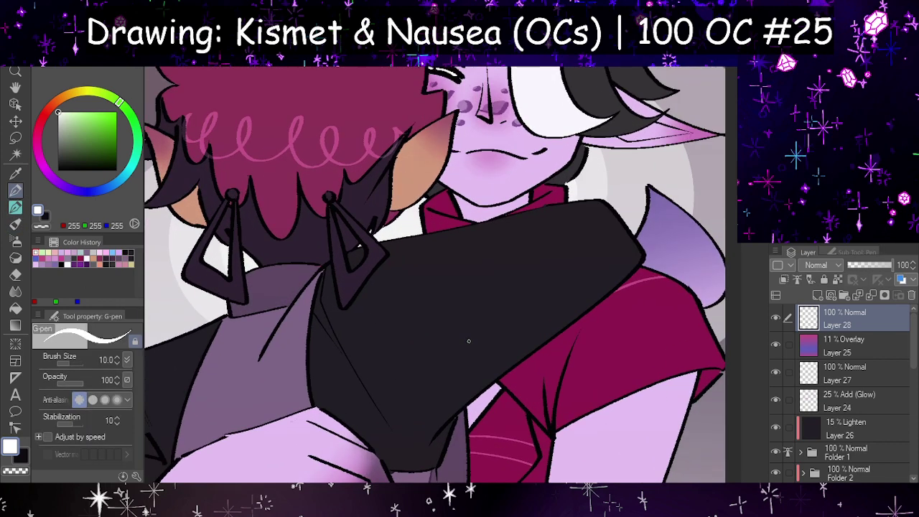
{"action": "scroll", "coordinate": [468, 342], "scroll_direction": "up", "scroll_amount": 4}
{"action": "left_click", "coordinate": [847, 251]}
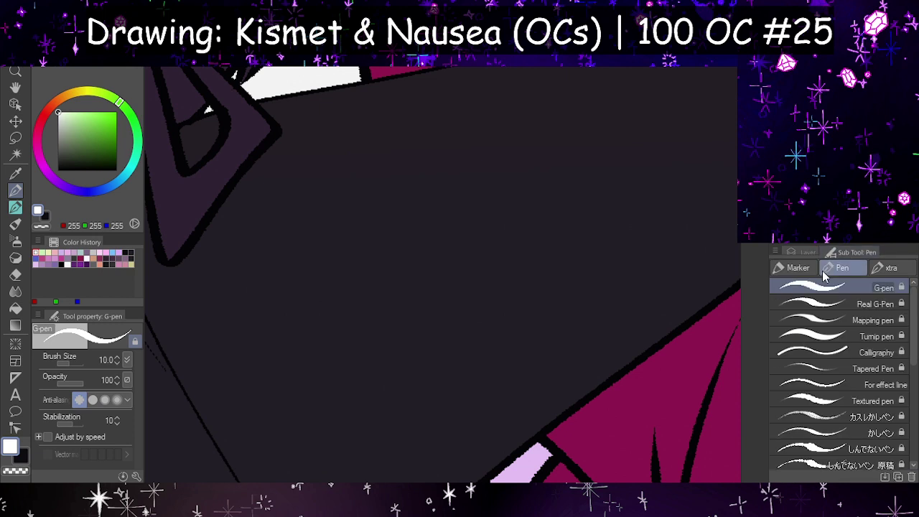
{"action": "left_click", "coordinate": [811, 275]}
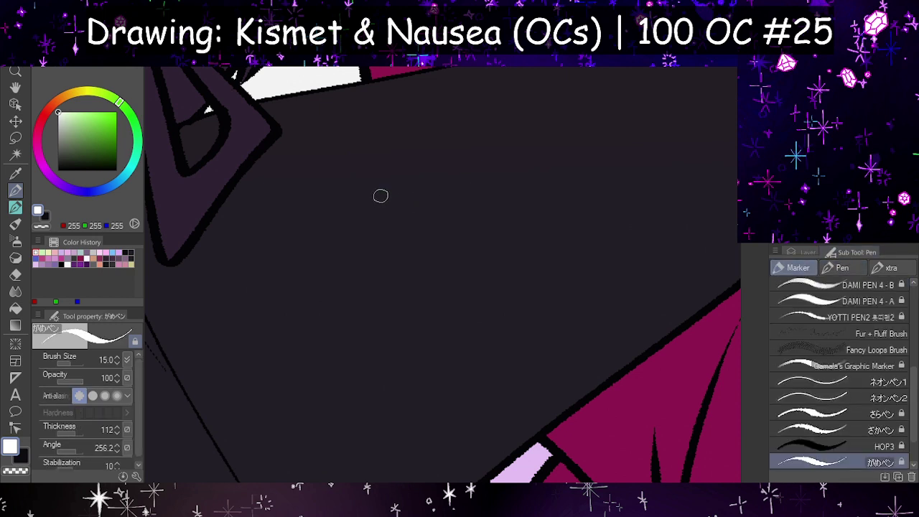
- Handwrite the words "Making a" in white on the character's dark sleeve, with "a" beneath "Making"
{"action": "mouse_move", "coordinate": [335, 247]}
{"action": "left_mouse_down"}
{"action": "mouse_move", "coordinate": [326, 194]}
{"action": "mouse_move", "coordinate": [375, 229]}
{"action": "left_mouse_up"}
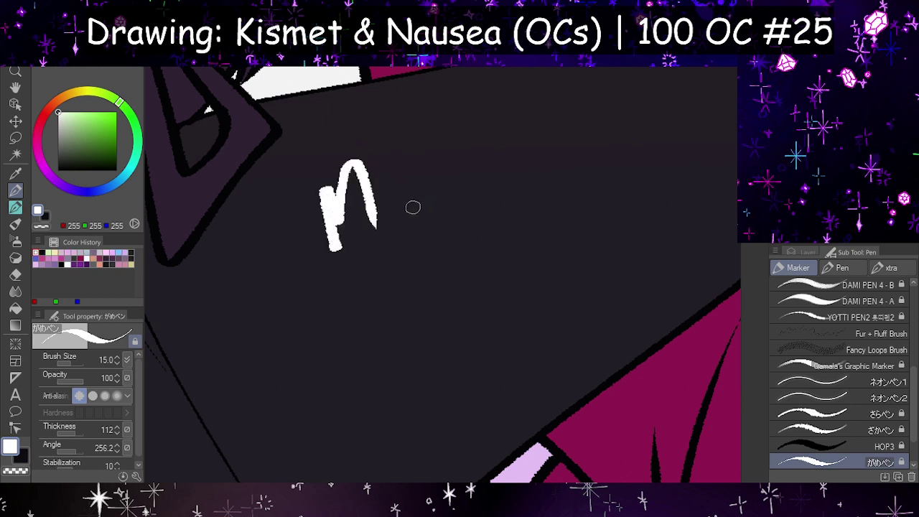
{"action": "key", "text": "h"}
{"action": "mouse_move", "coordinate": [480, 183]}
{"action": "left_mouse_down"}
{"action": "mouse_move", "coordinate": [490, 185]}
{"action": "mouse_move", "coordinate": [435, 211]}
{"action": "left_mouse_up"}
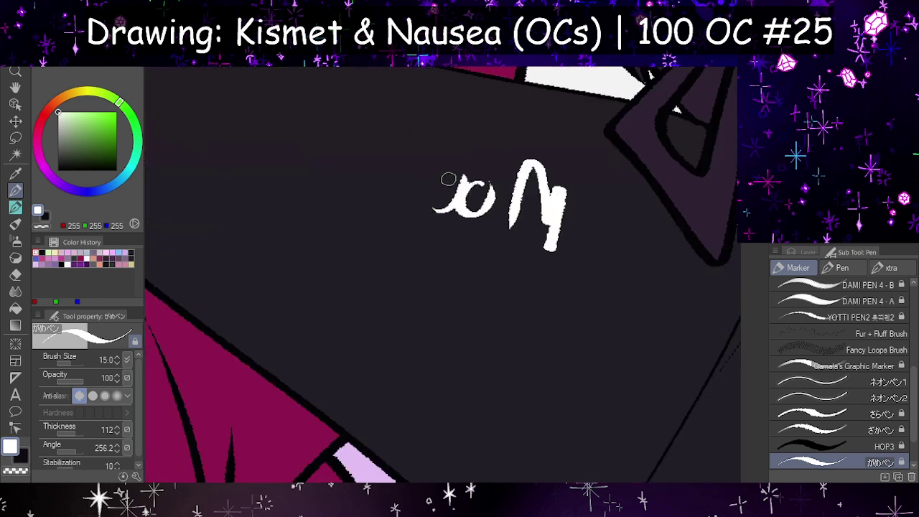
{"action": "key", "text": "h"}
{"action": "left_click_drag", "start_coordinate": [445, 128], "coordinate": [467, 202]}
{"action": "mouse_move", "coordinate": [474, 119]}
{"action": "left_mouse_down"}
{"action": "mouse_move", "coordinate": [501, 186]}
{"action": "mouse_move", "coordinate": [517, 175]}
{"action": "left_mouse_up"}
{"action": "left_click_drag", "start_coordinate": [507, 130], "coordinate": [566, 171]}
{"action": "mouse_move", "coordinate": [580, 119]}
{"action": "left_mouse_down"}
{"action": "mouse_move", "coordinate": [585, 147]}
{"action": "mouse_move", "coordinate": [545, 193]}
{"action": "left_mouse_up"}
{"action": "left_click_drag", "start_coordinate": [467, 235], "coordinate": [508, 244]}
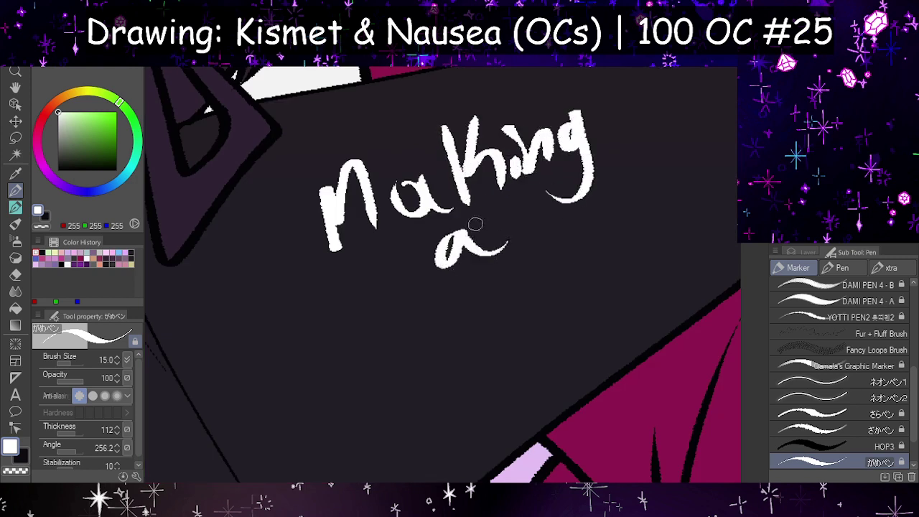
- Handwrite "decision..." in white below the other words on the dark sleeve
{"action": "left_click_drag", "start_coordinate": [359, 327], "coordinate": [400, 361]}
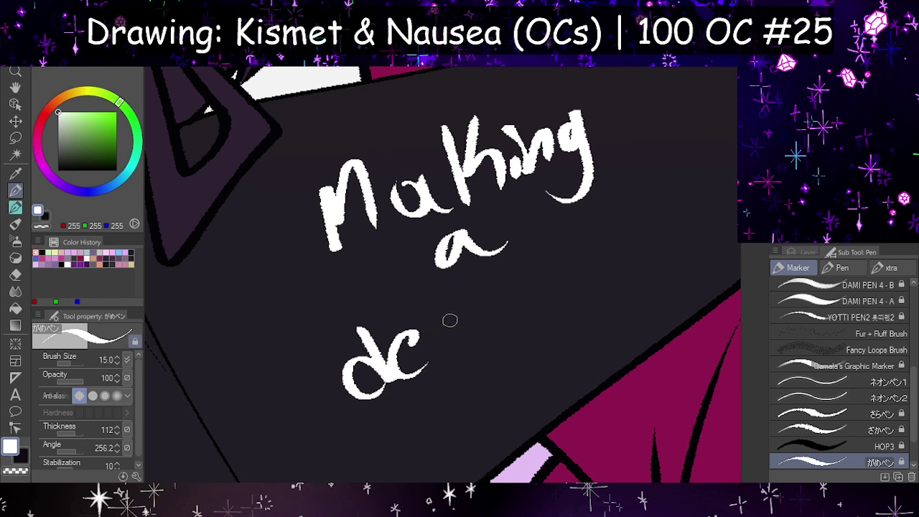
{"action": "left_click_drag", "start_coordinate": [455, 323], "coordinate": [467, 349]}
{"action": "left_click_drag", "start_coordinate": [482, 307], "coordinate": [468, 334]}
{"action": "left_click", "coordinate": [494, 281]}
{"action": "left_click_drag", "start_coordinate": [515, 275], "coordinate": [497, 314]}
{"action": "left_click_drag", "start_coordinate": [551, 266], "coordinate": [536, 296]}
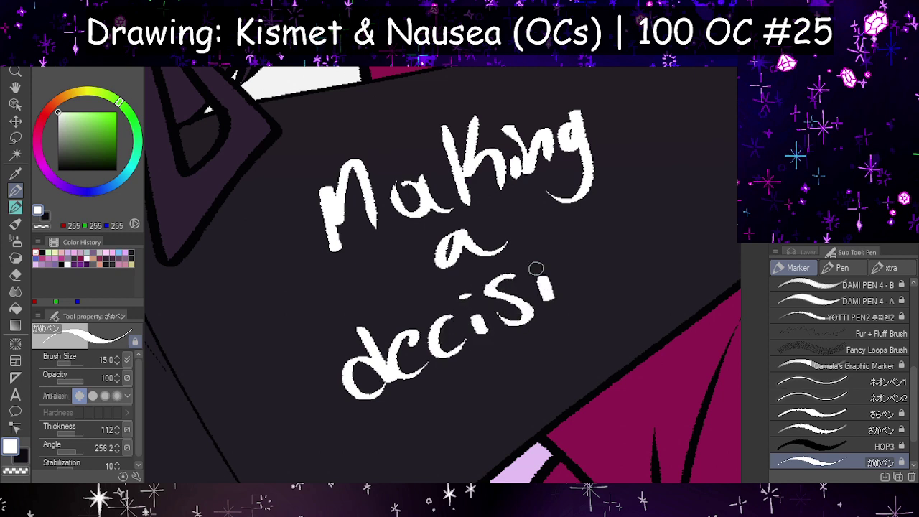
{"action": "left_click_drag", "start_coordinate": [580, 256], "coordinate": [632, 264]}
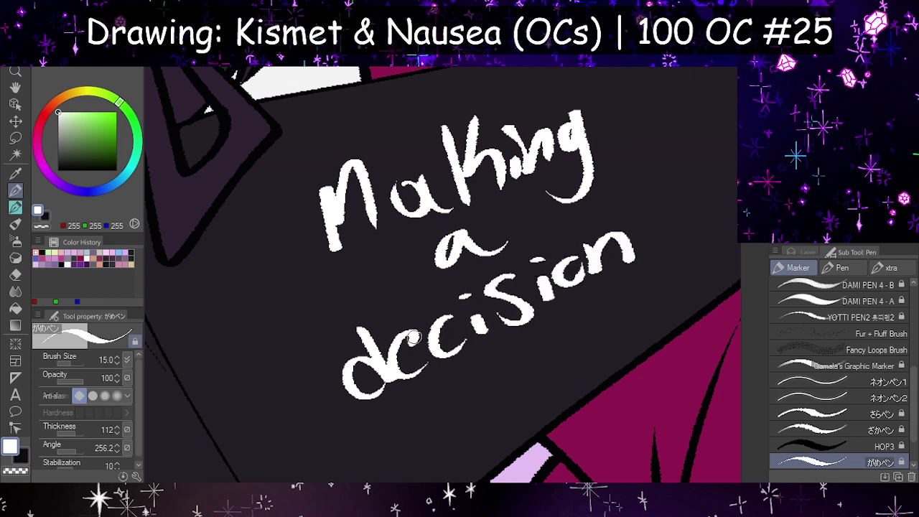
{"action": "left_click_drag", "start_coordinate": [402, 357], "coordinate": [422, 367]}
{"action": "left_click", "coordinate": [647, 249]}
{"action": "left_click", "coordinate": [661, 234]}
{"action": "left_click", "coordinate": [676, 221]}
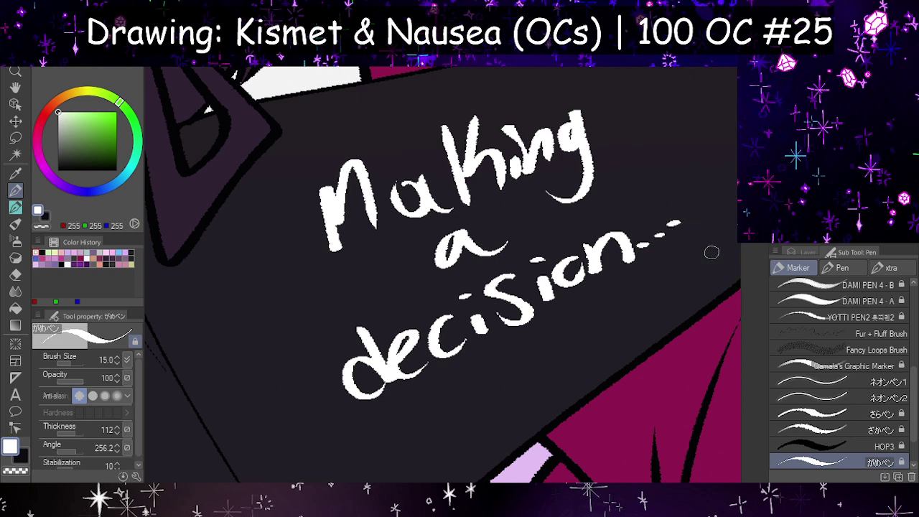
- Examine the handwritten note up close and against the whole illustration
{"action": "left_click", "coordinate": [16, 86]}
{"action": "left_click_drag", "start_coordinate": [496, 226], "coordinate": [425, 230]}
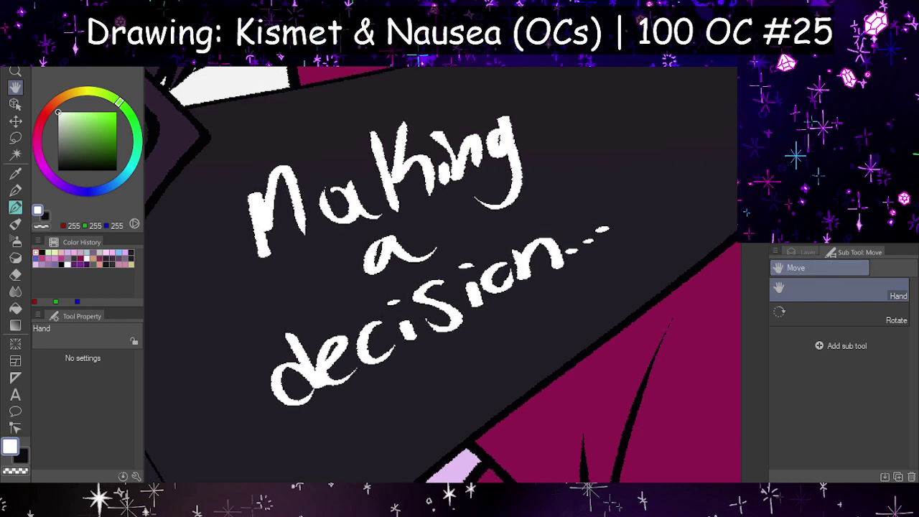
{"action": "left_click", "coordinate": [797, 252]}
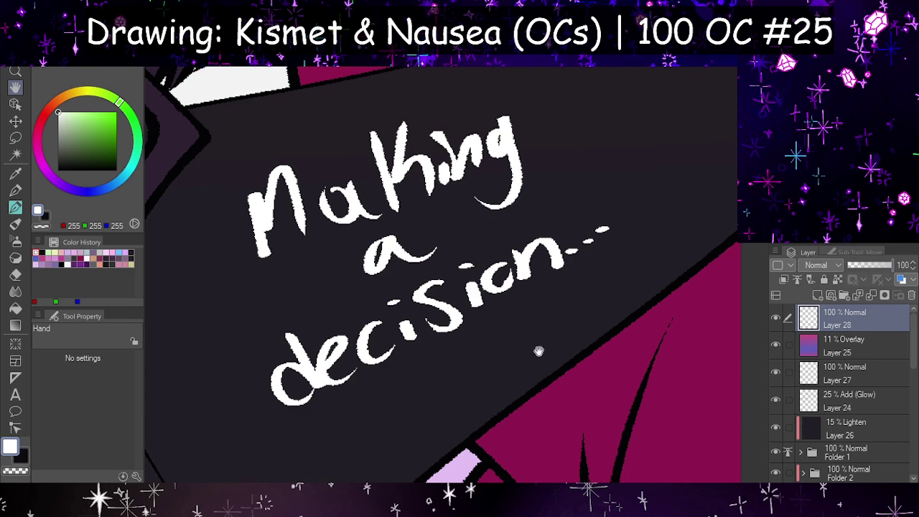
{"action": "scroll", "coordinate": [538, 351], "scroll_direction": "down", "scroll_amount": 2}
{"action": "scroll", "coordinate": [537, 353], "scroll_direction": "up", "scroll_amount": 1}
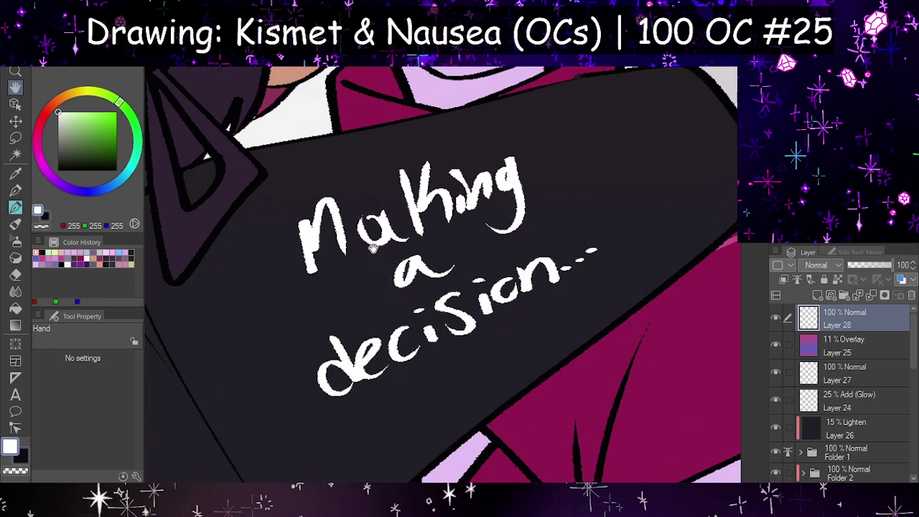
{"action": "scroll", "coordinate": [550, 303], "scroll_direction": "down", "scroll_amount": 8}
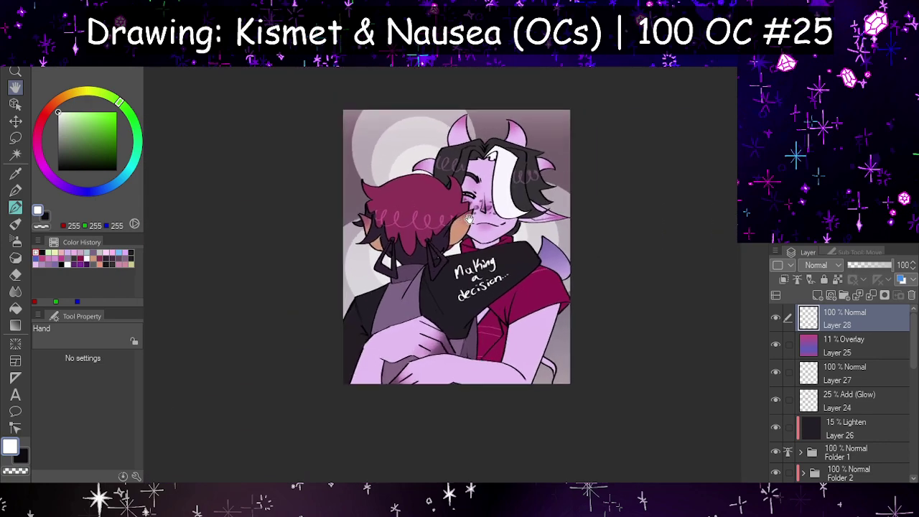
{"action": "scroll", "coordinate": [468, 219], "scroll_direction": "up", "scroll_amount": 4}
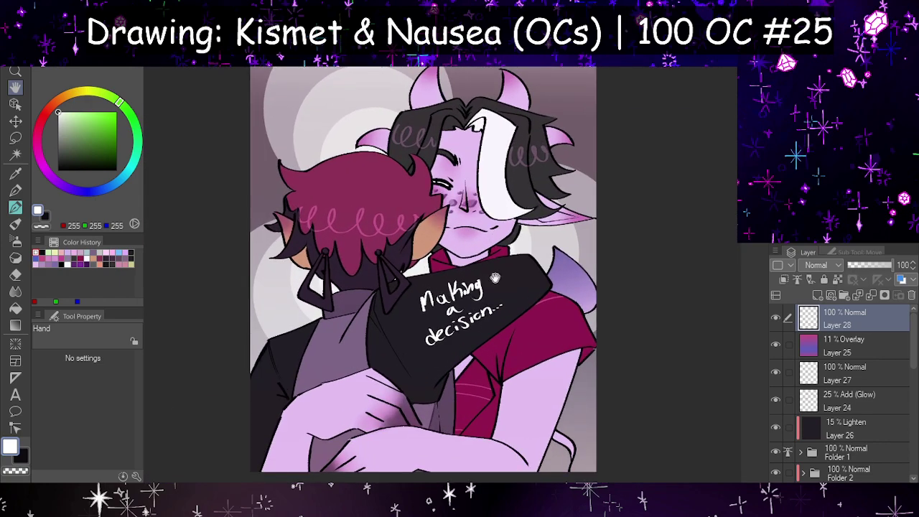
{"action": "scroll", "coordinate": [477, 320], "scroll_direction": "up", "scroll_amount": 5}
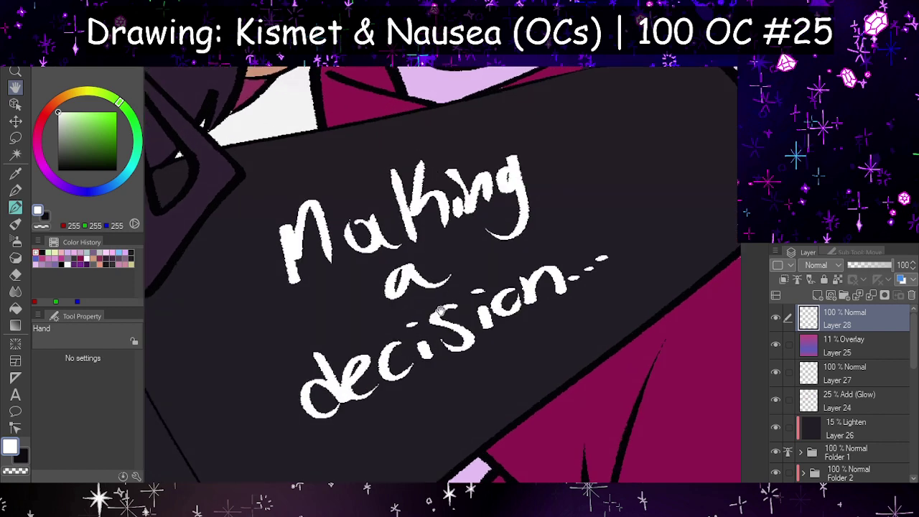
{"action": "scroll", "coordinate": [441, 310], "scroll_direction": "down", "scroll_amount": 1}
{"action": "scroll", "coordinate": [443, 319], "scroll_direction": "up", "scroll_amount": 2}
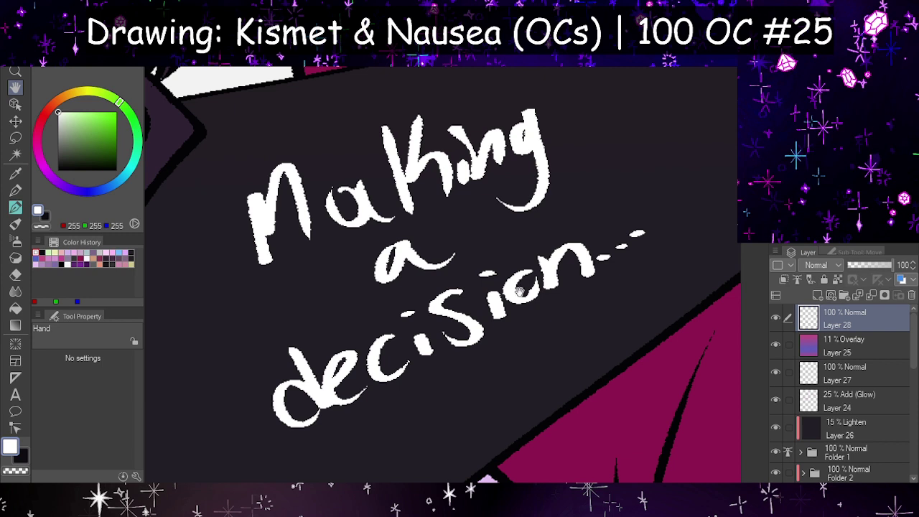
- Delete Layer 28 containing the handwritten note and review the illustration without it
{"action": "left_click", "coordinate": [912, 296]}
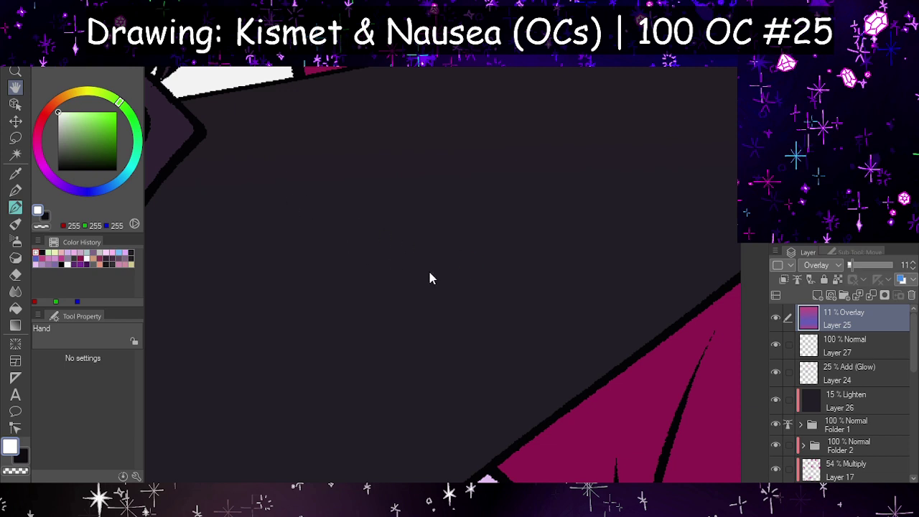
{"action": "scroll", "coordinate": [641, 363], "scroll_direction": "down", "scroll_amount": 10}
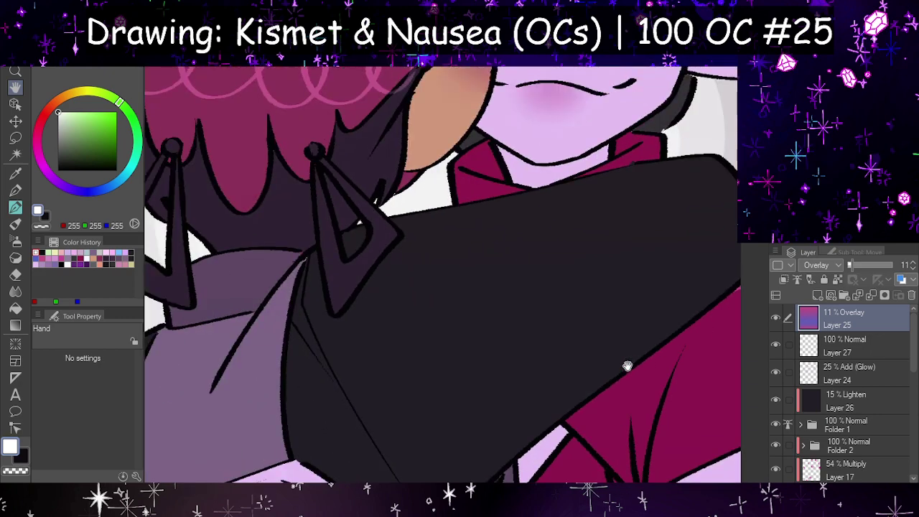
{"action": "scroll", "coordinate": [438, 228], "scroll_direction": "down", "scroll_amount": 3}
{"action": "scroll", "coordinate": [527, 244], "scroll_direction": "up", "scroll_amount": 3}
{"action": "scroll", "coordinate": [503, 237], "scroll_direction": "down", "scroll_amount": 2}
{"action": "scroll", "coordinate": [572, 215], "scroll_direction": "up", "scroll_amount": 3}
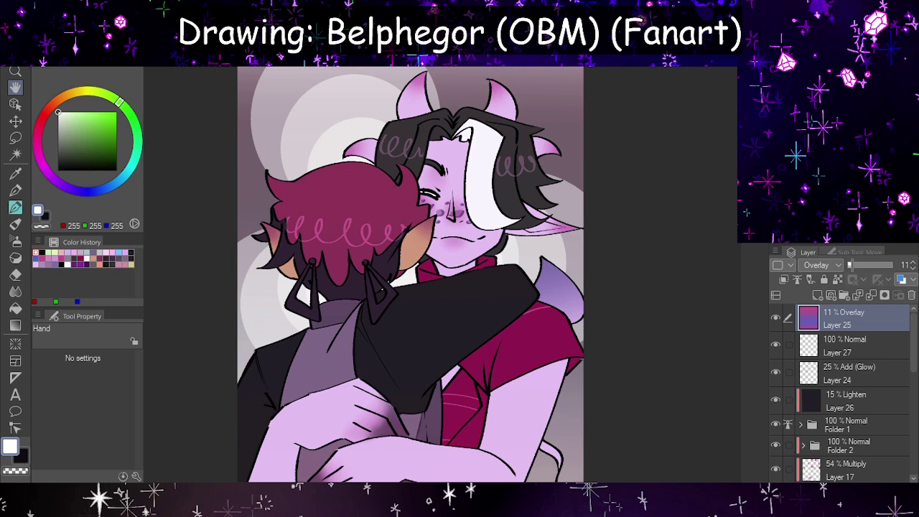
- Switch to the sleeping figure's sketch document and select Layer 2 Copy inside Folder 1
{"action": "left_click", "coordinate": [240, 64]}
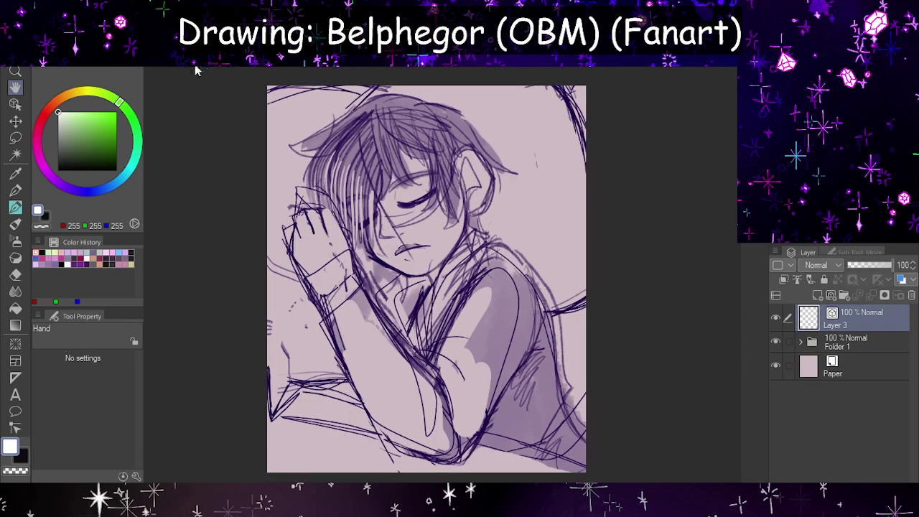
{"action": "scroll", "coordinate": [385, 281], "scroll_direction": "down", "scroll_amount": 1}
{"action": "scroll", "coordinate": [386, 282], "scroll_direction": "up", "scroll_amount": 1}
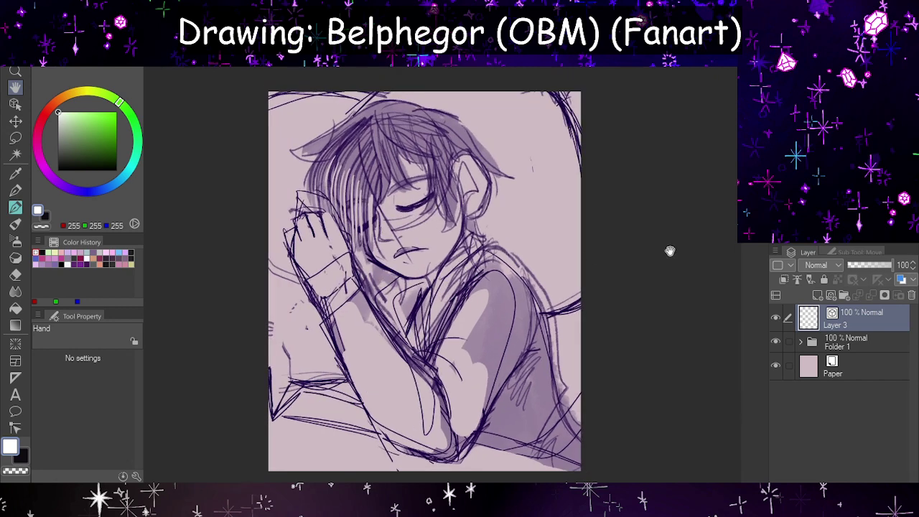
{"action": "left_click", "coordinate": [837, 345]}
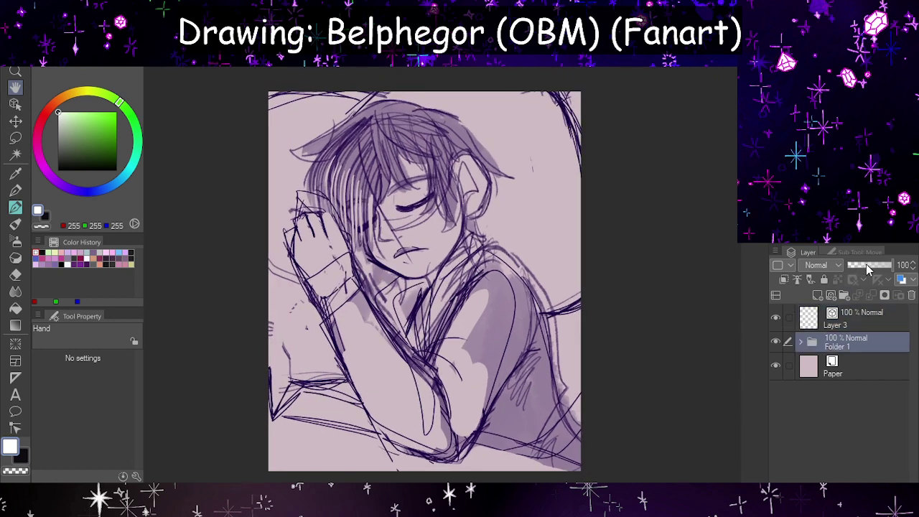
{"action": "left_click", "coordinate": [801, 341]}
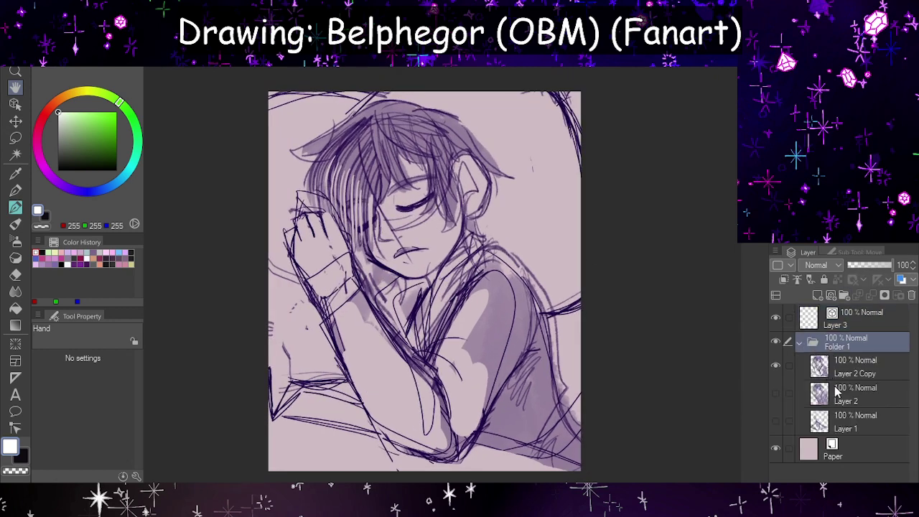
{"action": "left_click", "coordinate": [837, 375]}
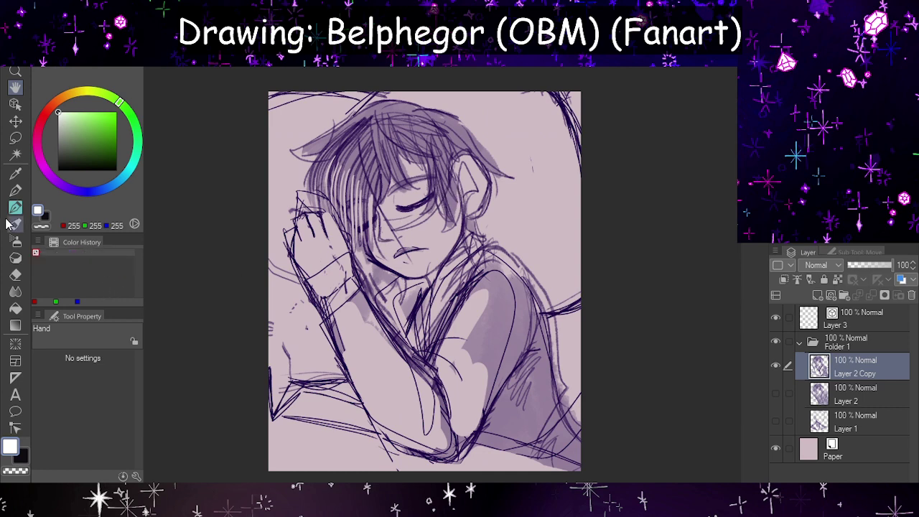
- Set the Hard eraser and the がめペン pen to the second anti-aliasing level
{"action": "left_click", "coordinate": [16, 208]}
{"action": "left_click", "coordinate": [832, 252]}
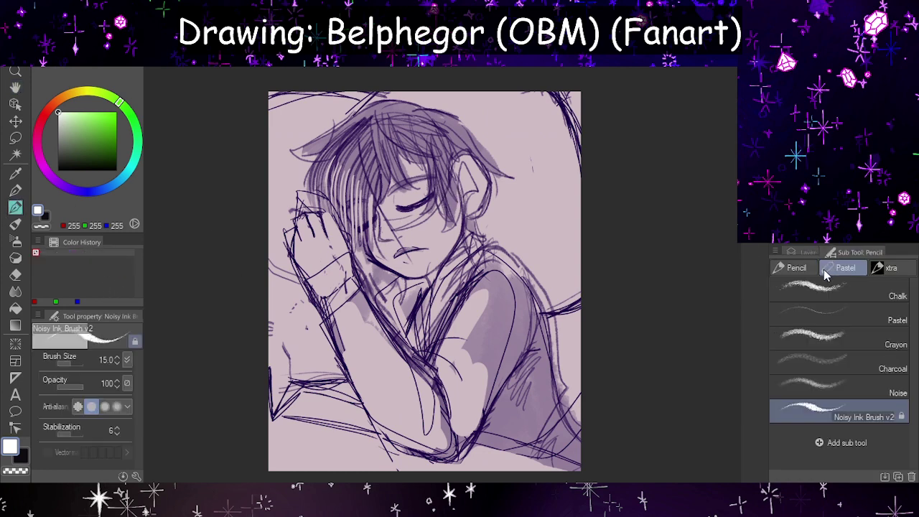
{"action": "left_click", "coordinate": [809, 251]}
{"action": "left_click", "coordinate": [16, 190]}
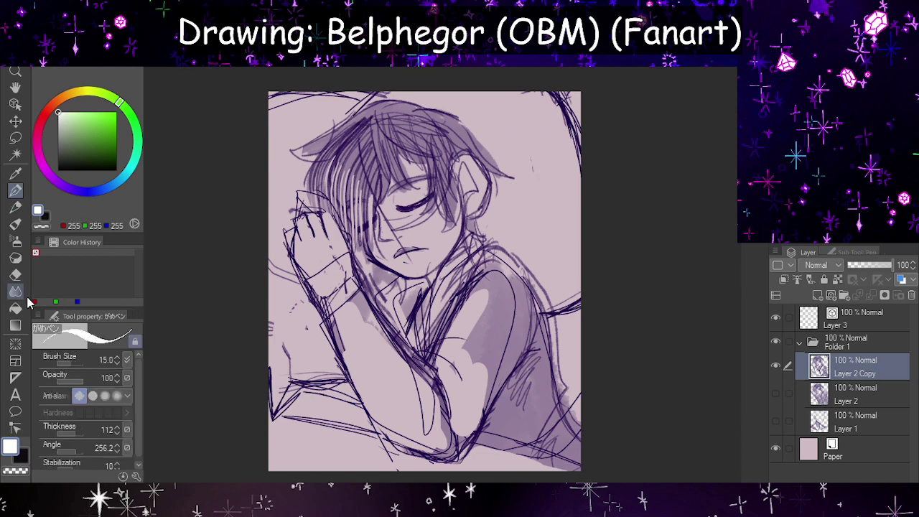
{"action": "left_click", "coordinate": [15, 275]}
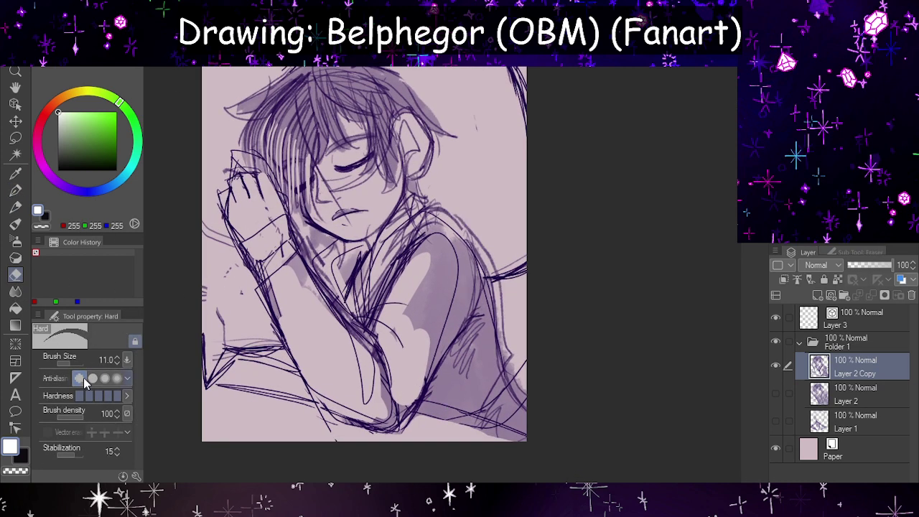
{"action": "left_click", "coordinate": [91, 379]}
{"action": "left_click", "coordinate": [15, 190]}
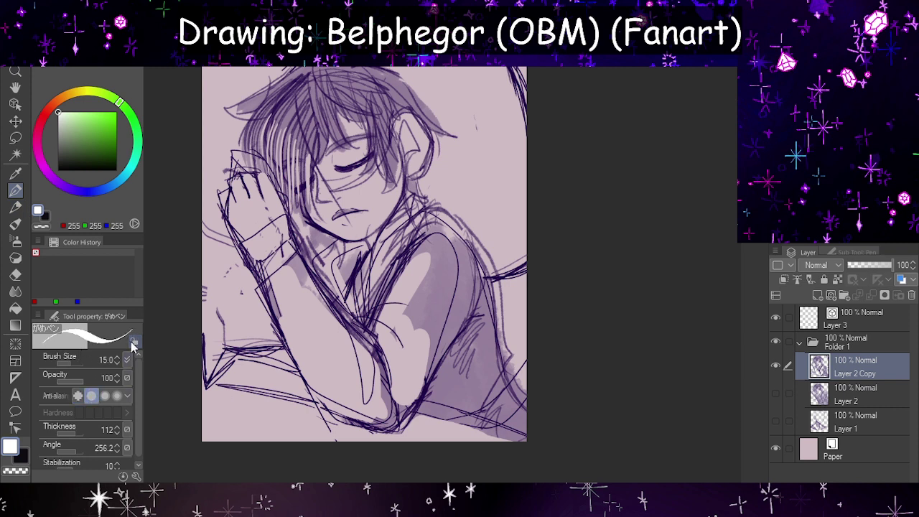
- Enable area scaling of 6 on the fill tool that refers only to the editing layer
{"action": "left_click", "coordinate": [16, 276]}
{"action": "left_click", "coordinate": [16, 308]}
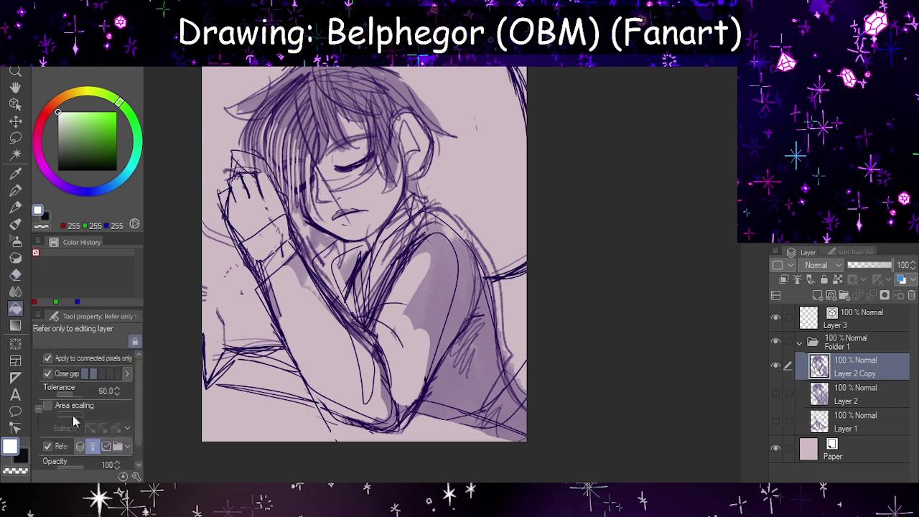
{"action": "left_click", "coordinate": [47, 405]}
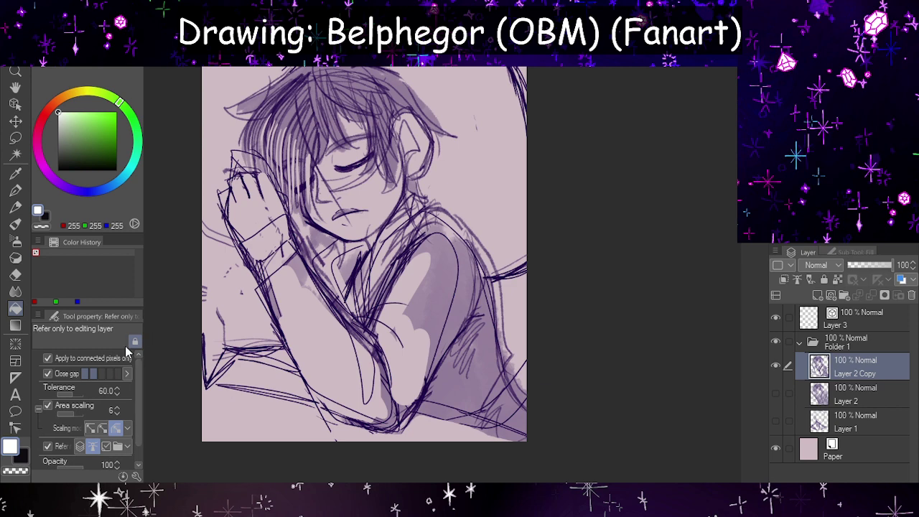
- Switch the decoration tool from the Small stone brush to the Effect group's Glitter circle cross brush
{"action": "left_click", "coordinate": [16, 257]}
{"action": "left_click", "coordinate": [842, 252]}
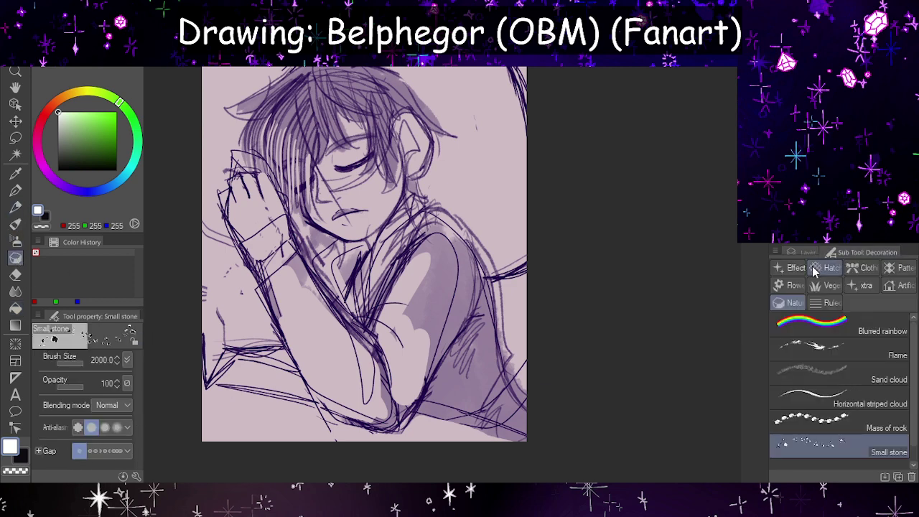
{"action": "left_click", "coordinate": [798, 270]}
{"action": "left_click", "coordinate": [802, 251]}
{"action": "left_click", "coordinate": [16, 190]}
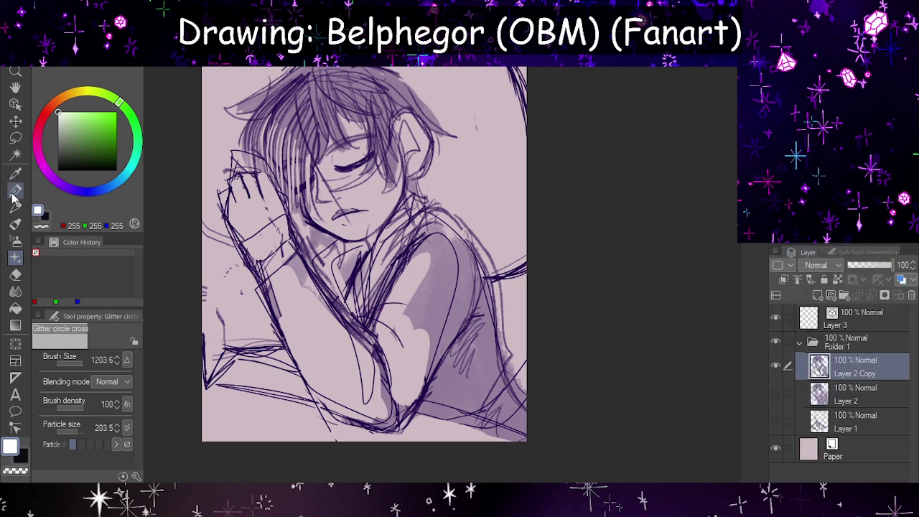
- Erase the shading in the sketch's lower-right corner below the curved line, using the Hard eraser at size 73.7
{"action": "left_click", "coordinate": [15, 275]}
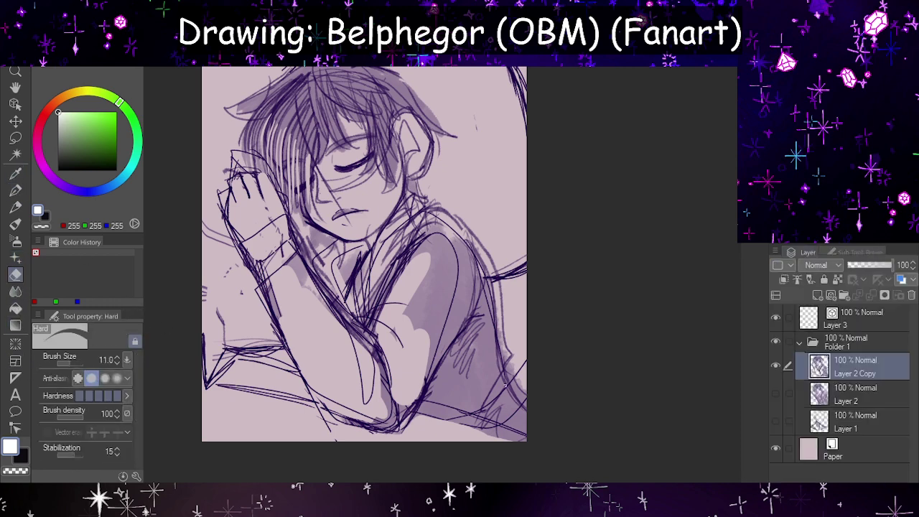
{"action": "scroll", "coordinate": [523, 435], "scroll_direction": "up", "scroll_amount": 4}
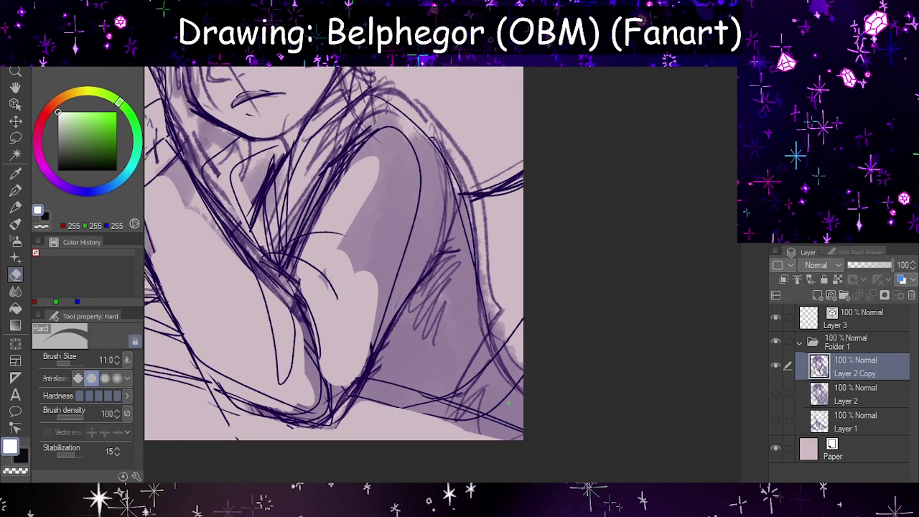
{"action": "left_click", "coordinate": [74, 363]}
{"action": "mouse_move", "coordinate": [446, 428]}
{"action": "left_mouse_down"}
{"action": "mouse_move", "coordinate": [520, 420]}
{"action": "mouse_move", "coordinate": [532, 392]}
{"action": "left_mouse_up"}
{"action": "left_click_drag", "start_coordinate": [455, 433], "coordinate": [534, 395]}
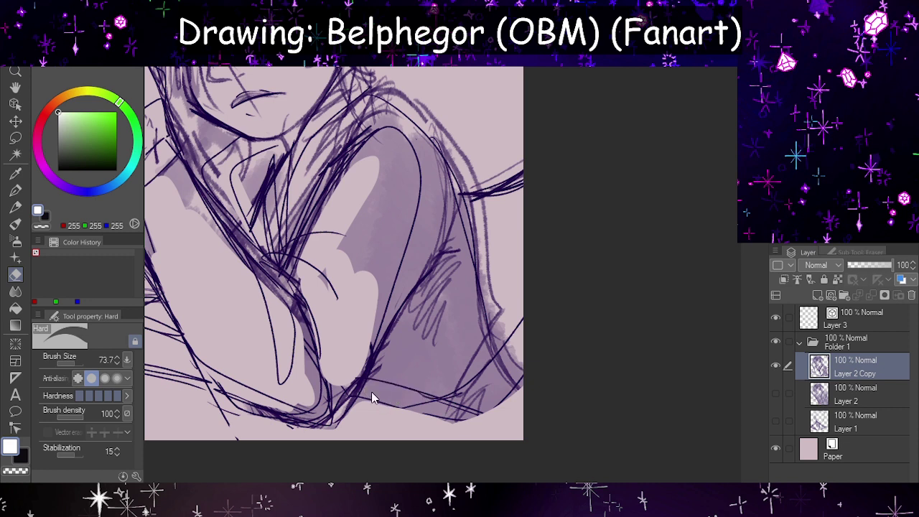
- Erase the purple shading and stray lines between the two blanket lines beside the elbow, and tidy the stray marks under the elbow
{"action": "left_click_drag", "start_coordinate": [369, 389], "coordinate": [456, 410]}
{"action": "key", "text": "ctrl+z"}
{"action": "mouse_move", "coordinate": [369, 389]}
{"action": "left_mouse_down"}
{"action": "mouse_move", "coordinate": [459, 412]}
{"action": "mouse_move", "coordinate": [409, 401]}
{"action": "mouse_move", "coordinate": [463, 407]}
{"action": "mouse_move", "coordinate": [424, 407]}
{"action": "mouse_move", "coordinate": [486, 384]}
{"action": "left_mouse_up"}
{"action": "mouse_move", "coordinate": [434, 406]}
{"action": "left_mouse_down"}
{"action": "mouse_move", "coordinate": [475, 395]}
{"action": "mouse_move", "coordinate": [495, 369]}
{"action": "left_mouse_up"}
{"action": "mouse_move", "coordinate": [453, 407]}
{"action": "left_mouse_down"}
{"action": "mouse_move", "coordinate": [522, 357]}
{"action": "mouse_move", "coordinate": [459, 400]}
{"action": "mouse_move", "coordinate": [482, 388]}
{"action": "mouse_move", "coordinate": [528, 320]}
{"action": "mouse_move", "coordinate": [494, 387]}
{"action": "mouse_move", "coordinate": [534, 337]}
{"action": "mouse_move", "coordinate": [483, 394]}
{"action": "mouse_move", "coordinate": [523, 346]}
{"action": "mouse_move", "coordinate": [468, 396]}
{"action": "mouse_move", "coordinate": [490, 390]}
{"action": "mouse_move", "coordinate": [461, 405]}
{"action": "mouse_move", "coordinate": [492, 390]}
{"action": "mouse_move", "coordinate": [514, 347]}
{"action": "mouse_move", "coordinate": [519, 401]}
{"action": "mouse_move", "coordinate": [508, 417]}
{"action": "mouse_move", "coordinate": [542, 359]}
{"action": "left_mouse_up"}
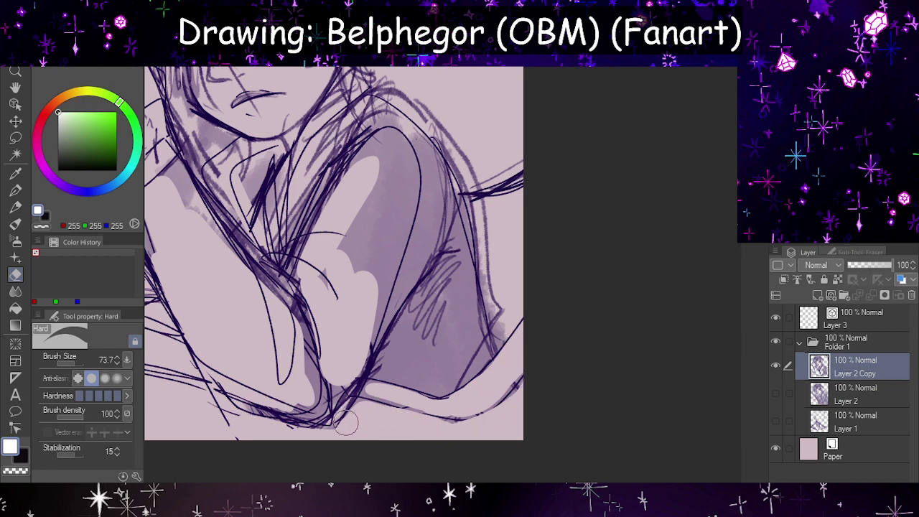
{"action": "left_click_drag", "start_coordinate": [298, 429], "coordinate": [357, 408]}
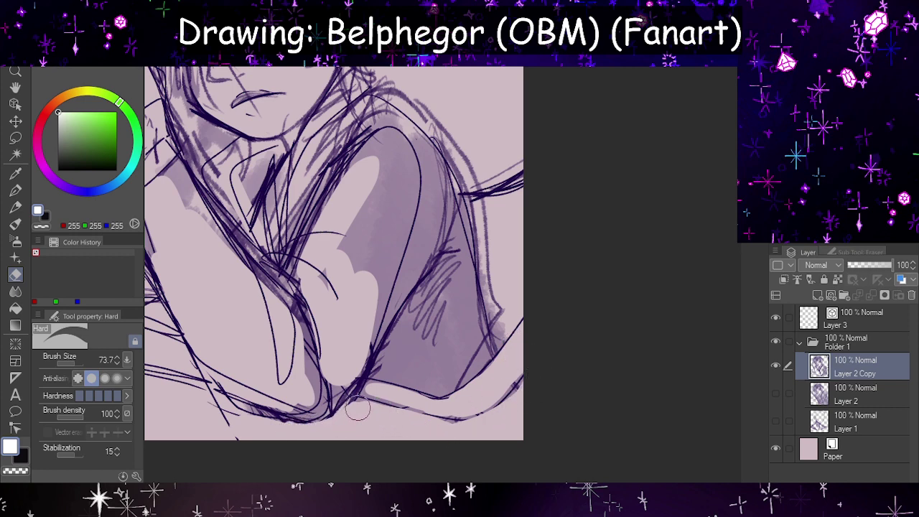
- Erase the sketched cushion corner lines at the lower-left edge beside the forearm, using the Hard eraser at size 73.7
{"action": "scroll", "coordinate": [412, 392], "scroll_direction": "down", "scroll_amount": 3}
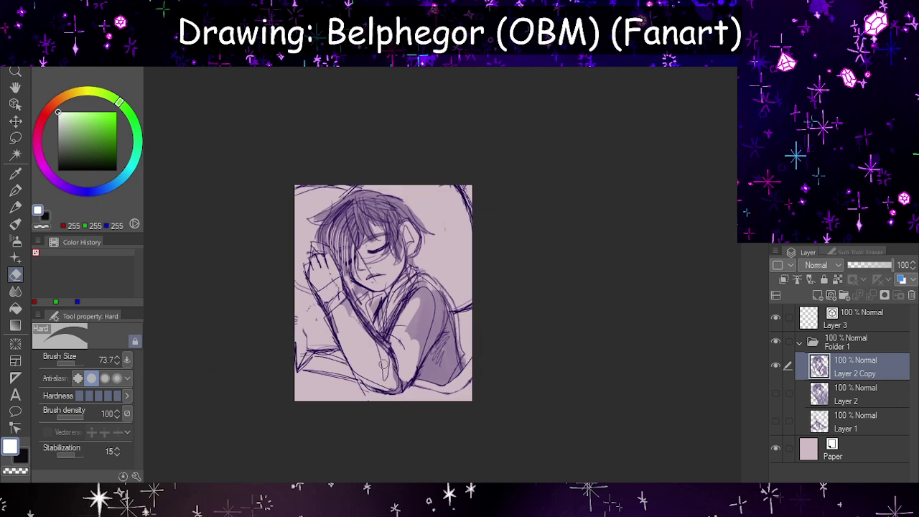
{"action": "scroll", "coordinate": [359, 350], "scroll_direction": "up", "scroll_amount": 2}
{"action": "scroll", "coordinate": [389, 394], "scroll_direction": "down", "scroll_amount": 2}
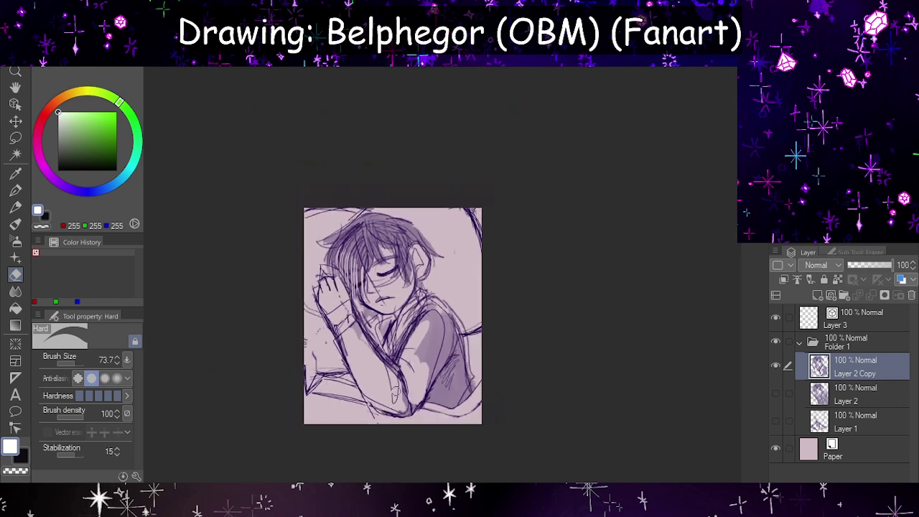
{"action": "scroll", "coordinate": [380, 346], "scroll_direction": "up", "scroll_amount": 3}
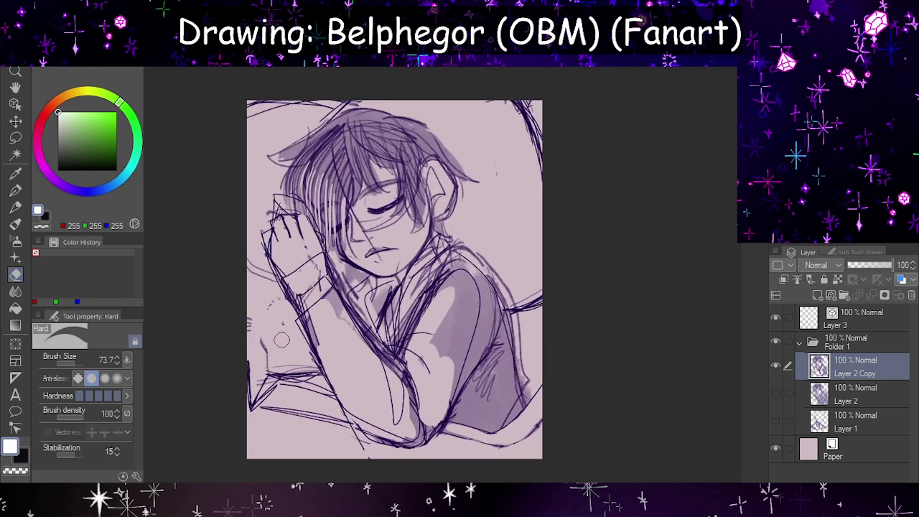
{"action": "mouse_move", "coordinate": [288, 360]}
{"action": "left_mouse_down"}
{"action": "mouse_move", "coordinate": [267, 385]}
{"action": "mouse_move", "coordinate": [275, 358]}
{"action": "mouse_move", "coordinate": [264, 354]}
{"action": "mouse_move", "coordinate": [255, 387]}
{"action": "mouse_move", "coordinate": [249, 364]}
{"action": "left_mouse_up"}
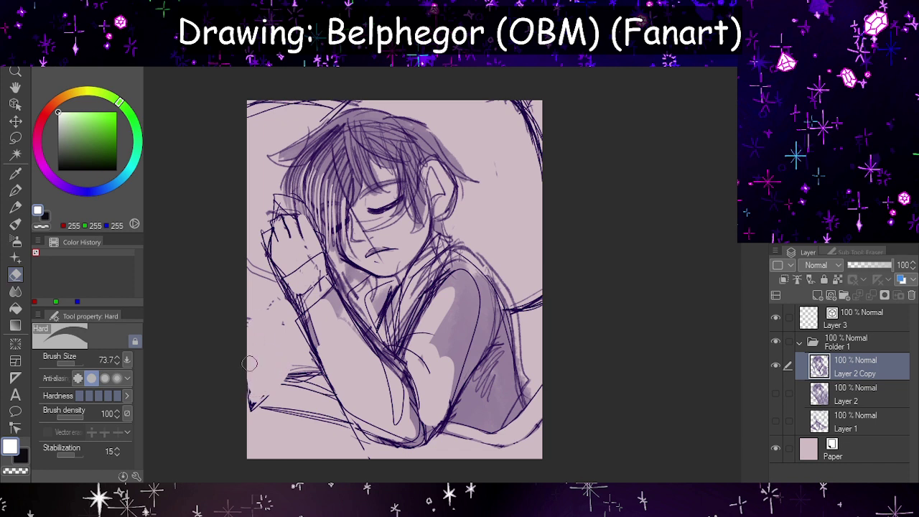
- Sample the sketch's dark purple line colour and redraw the cushion's corner lines at the lower left with がめペン at size 15
{"action": "key", "text": "p"}
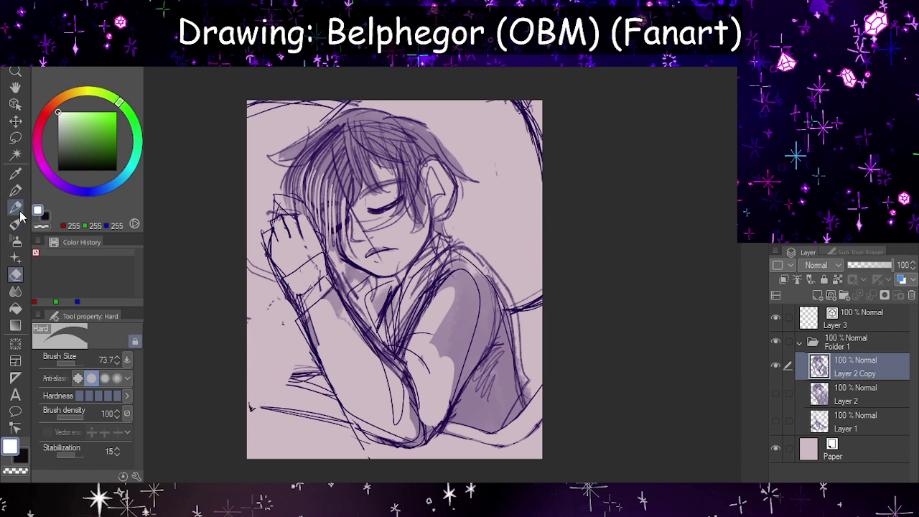
{"action": "key", "text": "x"}
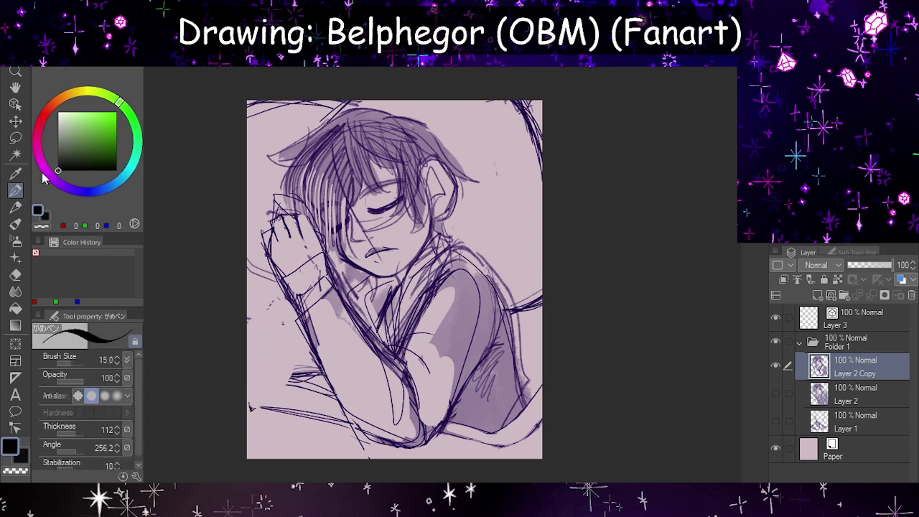
{"action": "left_click", "coordinate": [15, 173]}
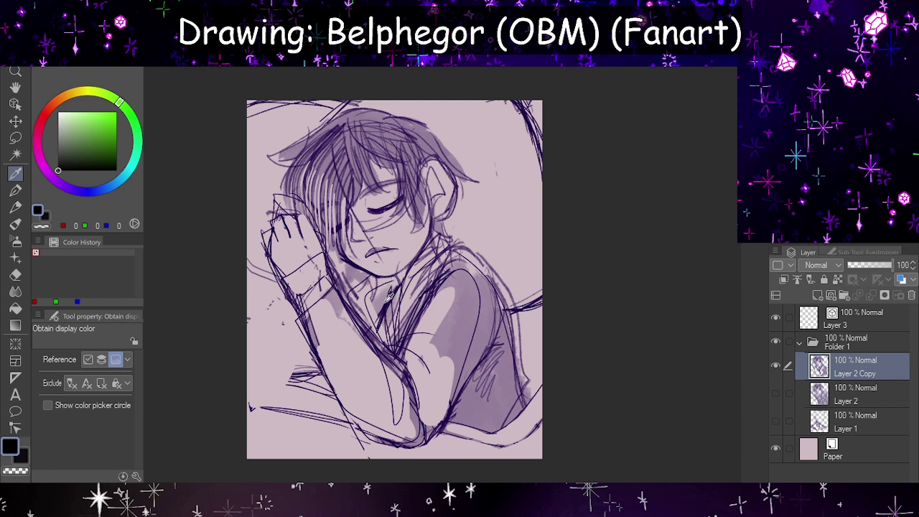
{"action": "left_click", "coordinate": [387, 293]}
{"action": "left_click", "coordinate": [16, 191]}
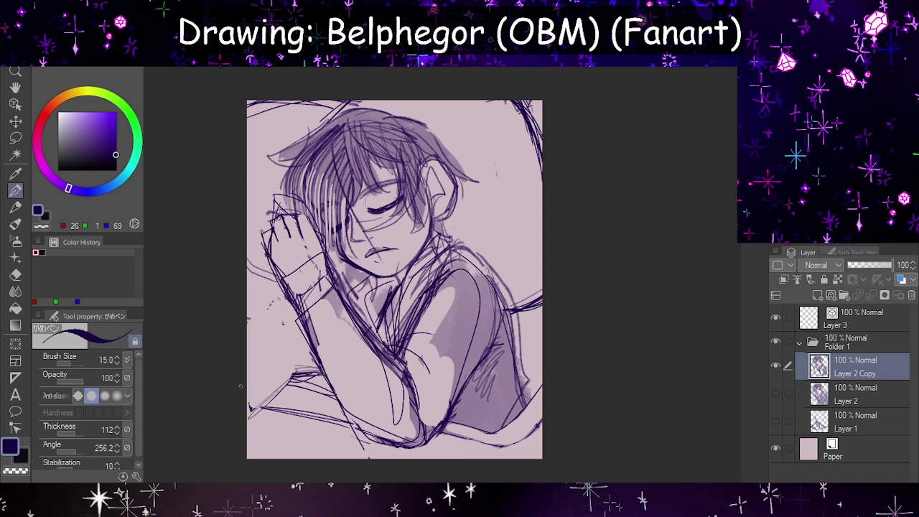
- Sketch the ruffled collar under the chin and loose hair wisps at the nape with Dry Gouache at size 10, tidying with the Hard eraser
{"action": "left_click", "coordinate": [15, 224]}
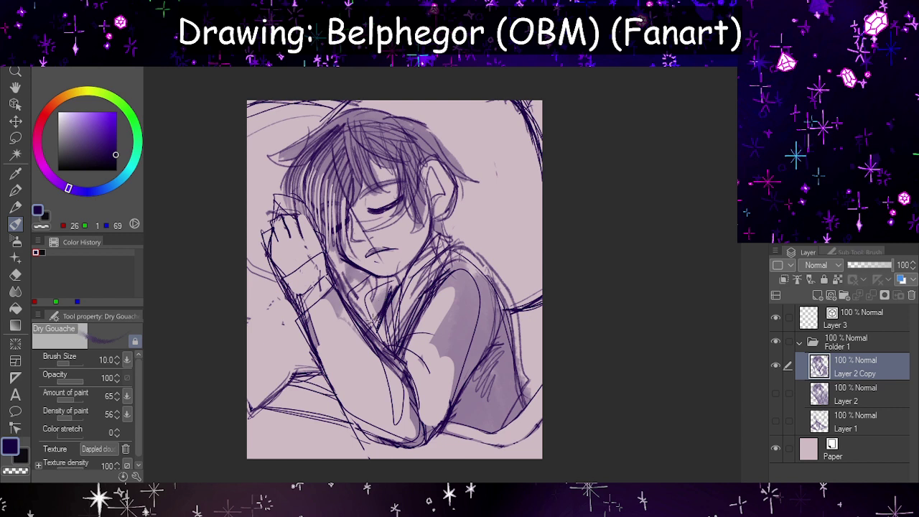
{"action": "key", "text": "e"}
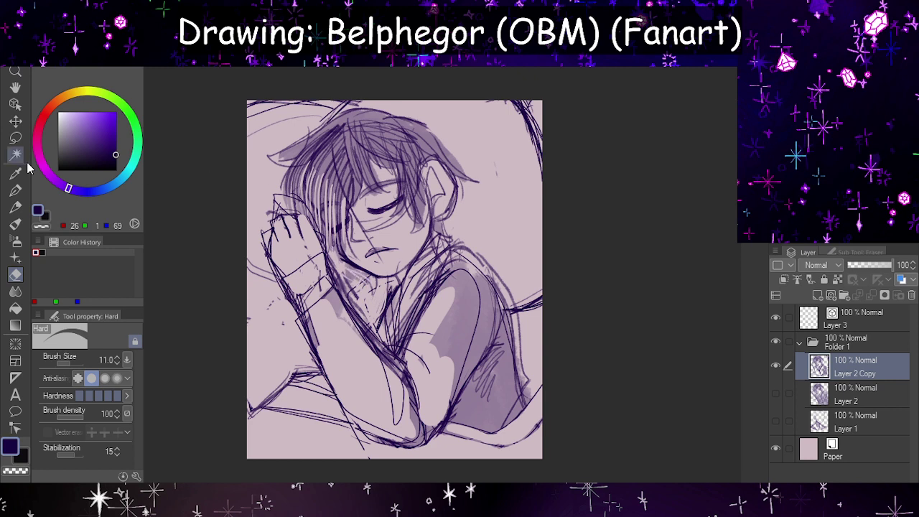
{"action": "left_click", "coordinate": [20, 192]}
{"action": "left_click", "coordinate": [19, 224]}
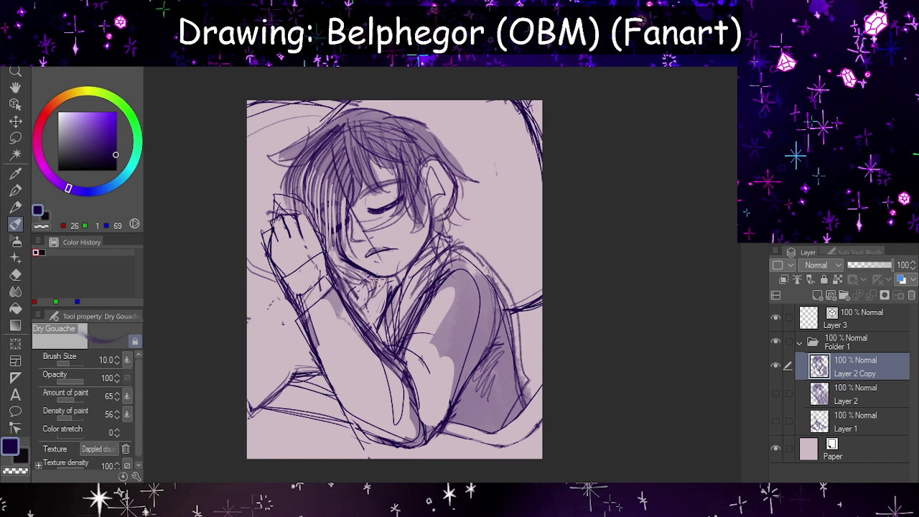
{"action": "scroll", "coordinate": [440, 280], "scroll_direction": "down", "scroll_amount": 2}
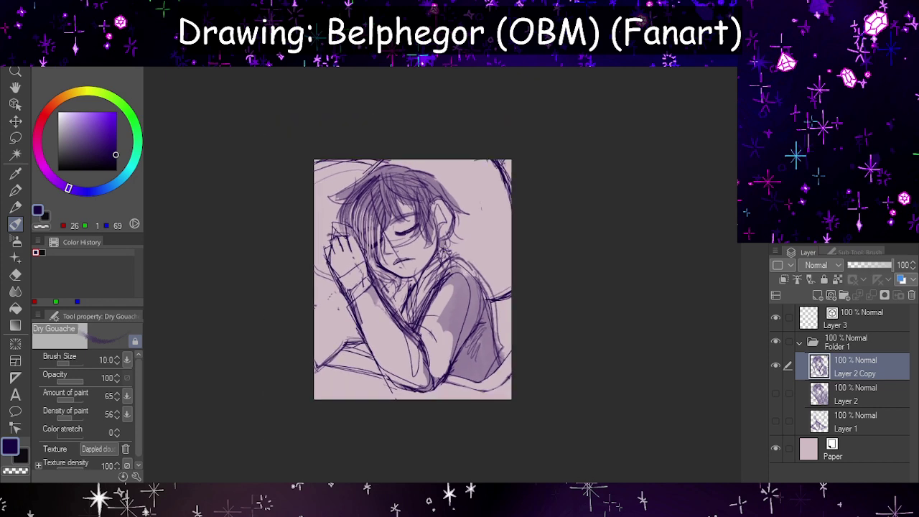
{"action": "scroll", "coordinate": [427, 240], "scroll_direction": "up", "scroll_amount": 1}
{"action": "scroll", "coordinate": [421, 258], "scroll_direction": "down", "scroll_amount": 2}
{"action": "scroll", "coordinate": [392, 223], "scroll_direction": "up", "scroll_amount": 1}
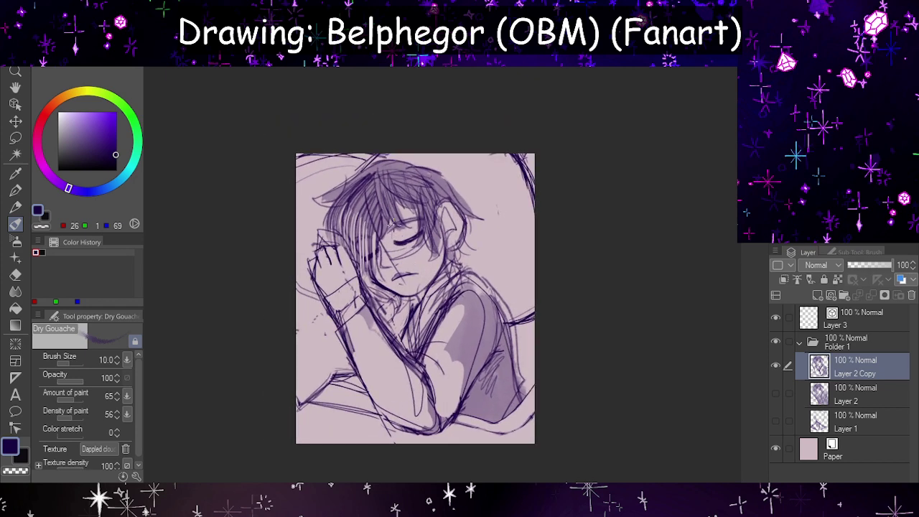
{"action": "scroll", "coordinate": [429, 260], "scroll_direction": "up", "scroll_amount": 1}
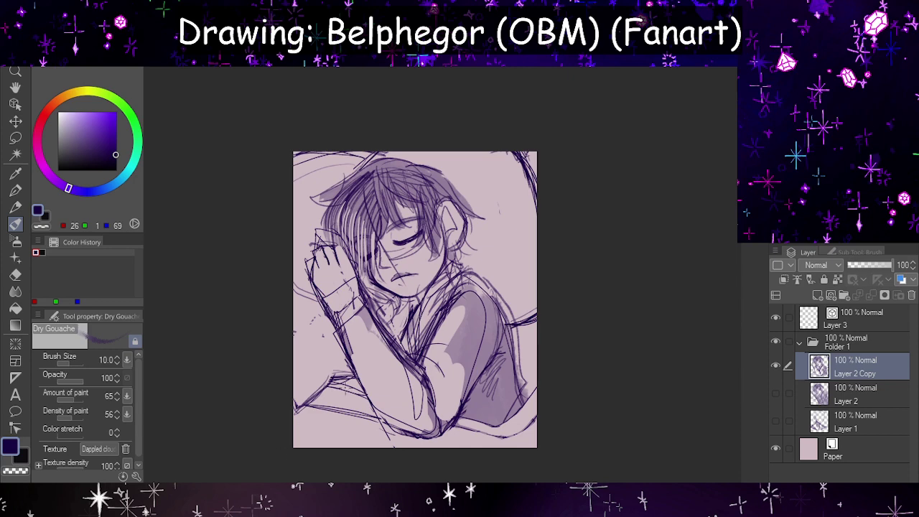
{"action": "scroll", "coordinate": [424, 329], "scroll_direction": "down", "scroll_amount": 1}
{"action": "scroll", "coordinate": [424, 329], "scroll_direction": "up", "scroll_amount": 3}
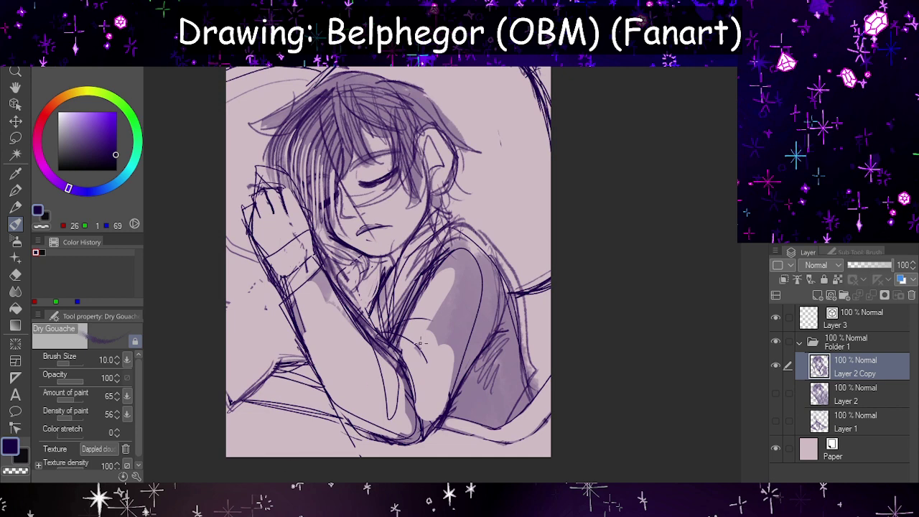
- Collapse the sketch folder, Folder 1, and lower its opacity to 25%
{"action": "left_click", "coordinate": [835, 348]}
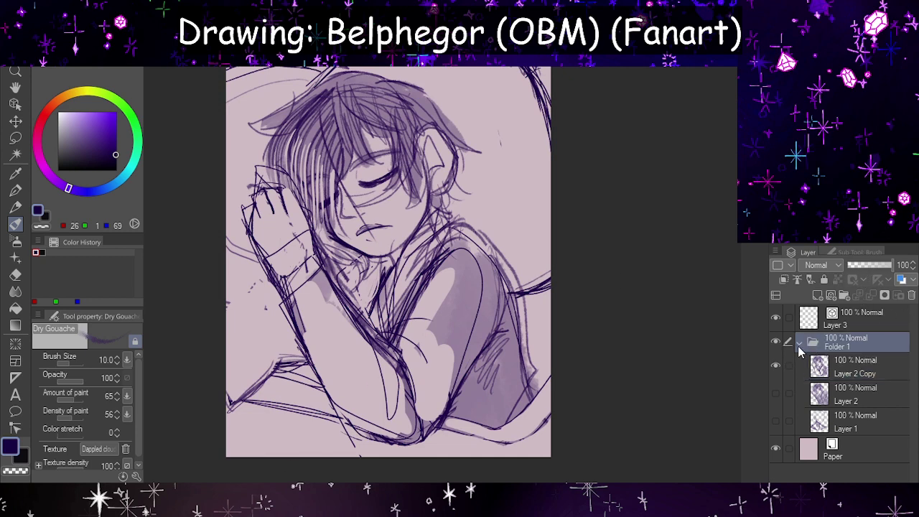
{"action": "left_click", "coordinate": [800, 343]}
{"action": "left_click", "coordinate": [864, 268]}
{"action": "left_click_drag", "start_coordinate": [864, 267], "coordinate": [859, 268]}
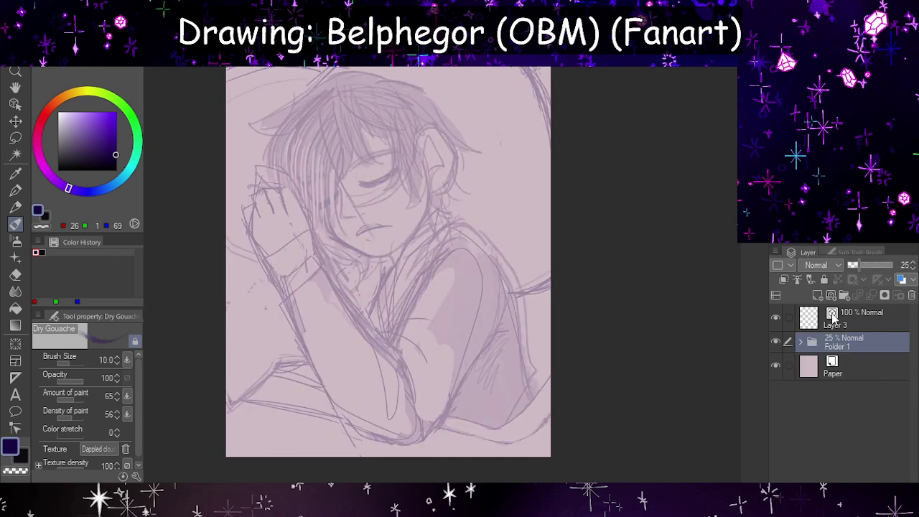
- Make Layer 3 active with black as the drawing colour, and try がめペン at size 15 with a test stroke over the face
{"action": "left_click", "coordinate": [835, 319]}
{"action": "left_click", "coordinate": [15, 190]}
{"action": "key", "text": "x"}
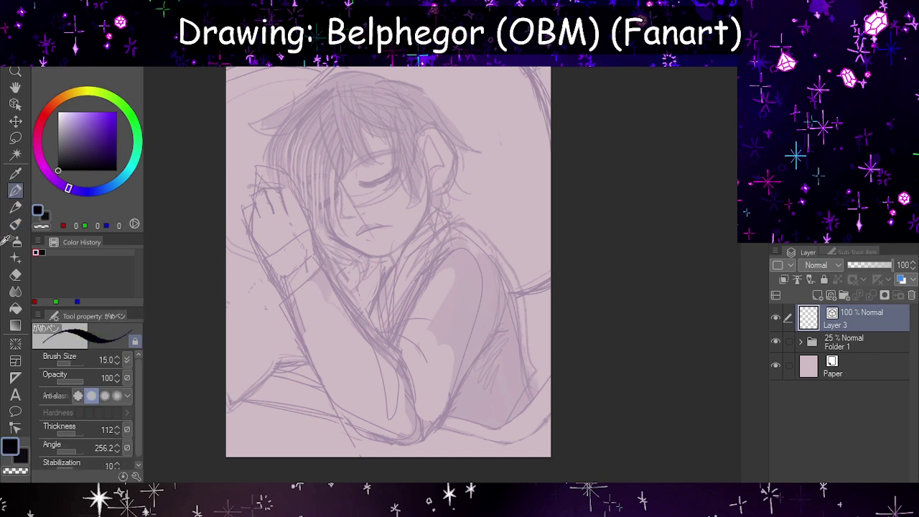
{"action": "scroll", "coordinate": [377, 156], "scroll_direction": "up", "scroll_amount": 5}
{"action": "scroll", "coordinate": [377, 157], "scroll_direction": "up", "scroll_amount": 2}
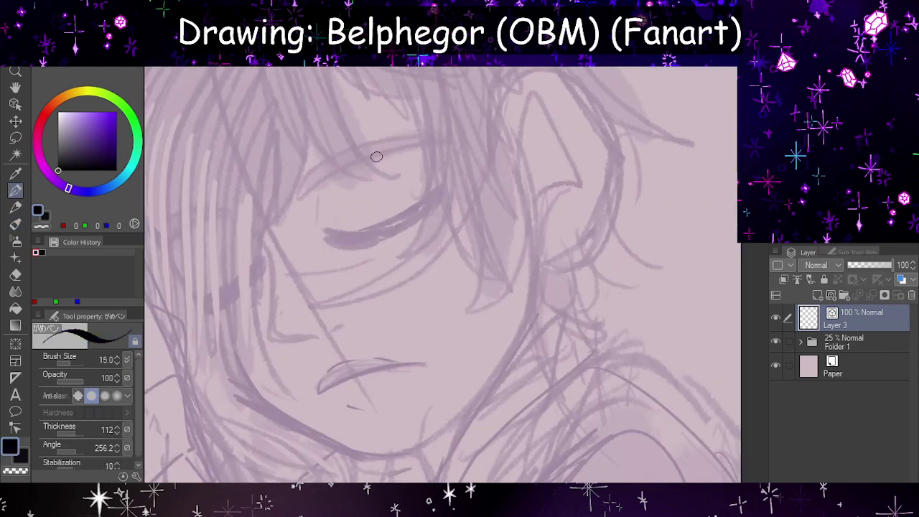
{"action": "mouse_move", "coordinate": [465, 143]}
{"action": "left_mouse_down"}
{"action": "mouse_move", "coordinate": [538, 202]}
{"action": "mouse_move", "coordinate": [496, 343]}
{"action": "mouse_move", "coordinate": [586, 309]}
{"action": "mouse_move", "coordinate": [546, 378]}
{"action": "mouse_move", "coordinate": [594, 360]}
{"action": "mouse_move", "coordinate": [621, 407]}
{"action": "mouse_move", "coordinate": [659, 428]}
{"action": "left_mouse_up"}
{"action": "key", "text": "ctrl+z"}
{"action": "key", "text": "ctrl+z"}
- Try the Marker group's HOP3 and ざかペン pens with a wavy test stroke each over the face, undoing each stroke
{"action": "left_click", "coordinate": [851, 252]}
{"action": "left_click", "coordinate": [837, 446]}
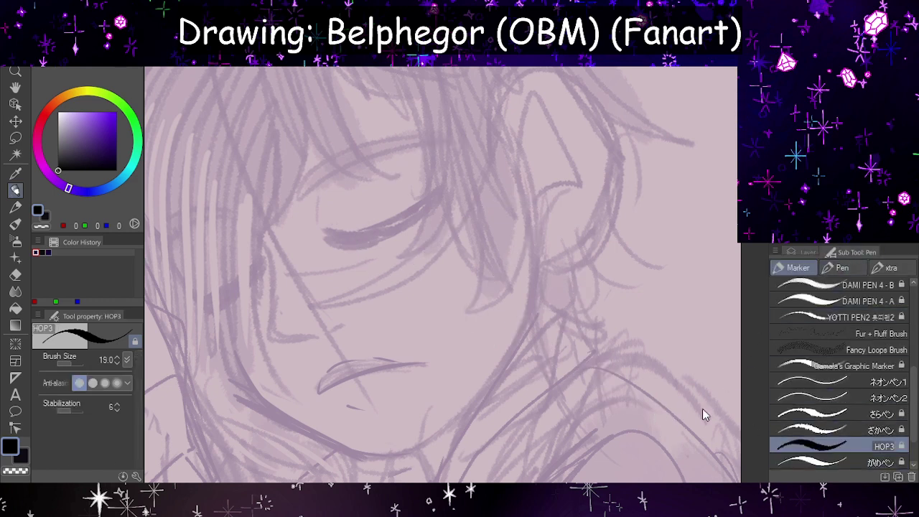
{"action": "mouse_move", "coordinate": [307, 191]}
{"action": "left_mouse_down"}
{"action": "mouse_move", "coordinate": [287, 188]}
{"action": "mouse_move", "coordinate": [421, 288]}
{"action": "mouse_move", "coordinate": [484, 309]}
{"action": "mouse_move", "coordinate": [596, 403]}
{"action": "left_mouse_up"}
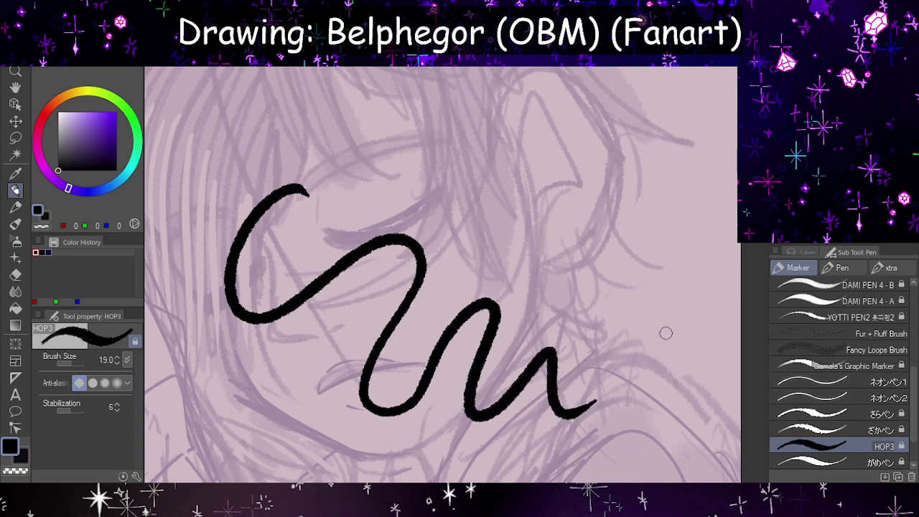
{"action": "key", "text": "ctrl+z"}
{"action": "left_click", "coordinate": [825, 429]}
{"action": "mouse_move", "coordinate": [380, 168]}
{"action": "left_mouse_down"}
{"action": "mouse_move", "coordinate": [293, 173]}
{"action": "mouse_move", "coordinate": [484, 267]}
{"action": "mouse_move", "coordinate": [575, 417]}
{"action": "mouse_move", "coordinate": [632, 402]}
{"action": "left_mouse_up"}
{"action": "key", "text": "ctrl+z"}
- Try the Pen group's Smooth and Crunchy pen with a test stroke over the face and undo the stroke
{"action": "left_click", "coordinate": [839, 267]}
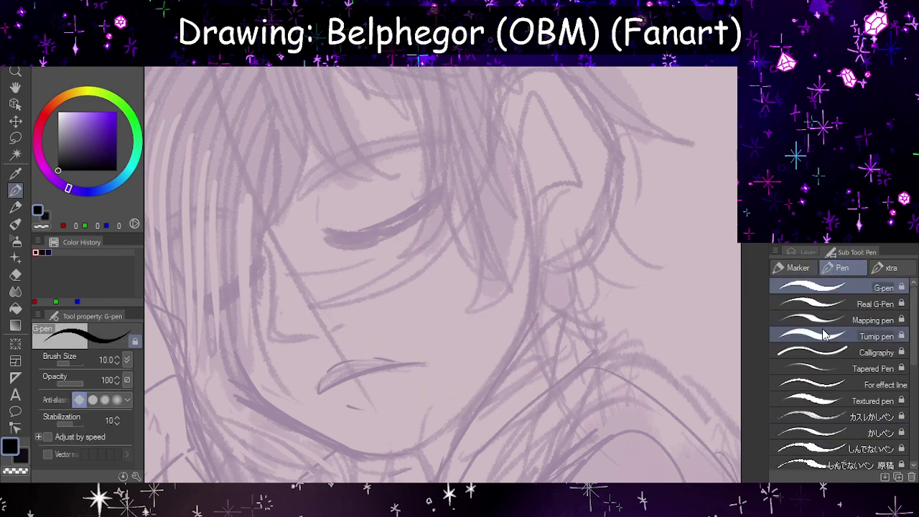
{"action": "scroll", "coordinate": [825, 335], "scroll_direction": "down", "scroll_amount": 5}
{"action": "left_click", "coordinate": [860, 435]}
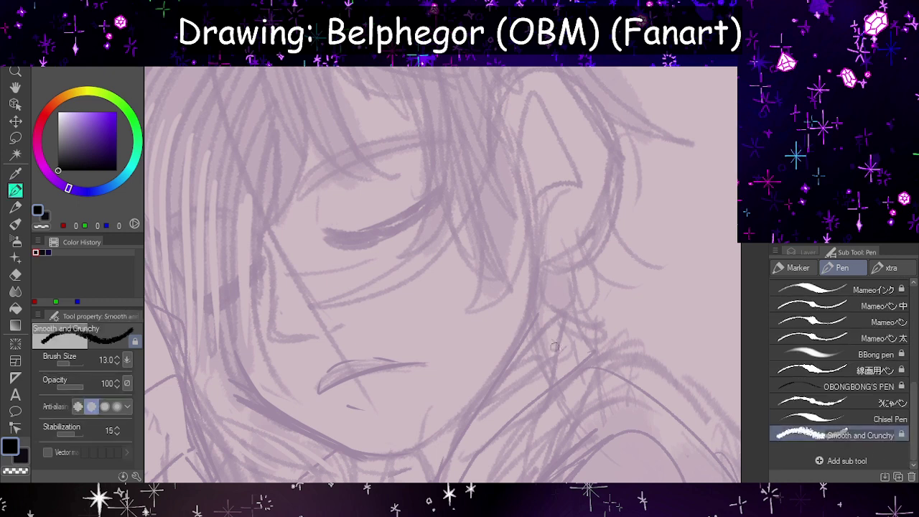
{"action": "mouse_move", "coordinate": [332, 222]}
{"action": "left_mouse_down"}
{"action": "mouse_move", "coordinate": [261, 326]}
{"action": "mouse_move", "coordinate": [556, 393]}
{"action": "left_mouse_up"}
{"action": "key", "text": "ctrl+z"}
- Try the Chisel Pen and うにゃペン with one test stroke each over the face, undoing each stroke
{"action": "left_click", "coordinate": [786, 419]}
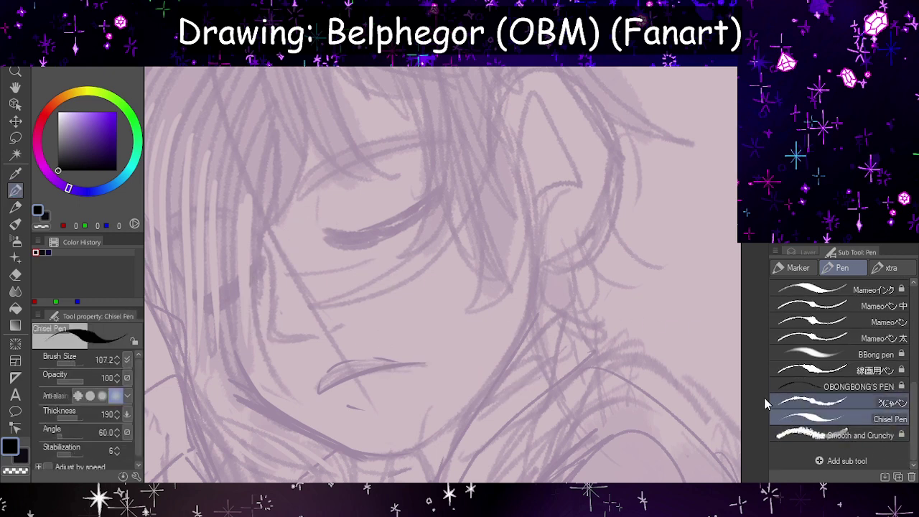
{"action": "mouse_move", "coordinate": [355, 189]}
{"action": "left_mouse_down"}
{"action": "mouse_move", "coordinate": [242, 304]}
{"action": "mouse_move", "coordinate": [482, 288]}
{"action": "left_mouse_up"}
{"action": "key", "text": "ctrl+z"}
{"action": "left_click", "coordinate": [827, 404]}
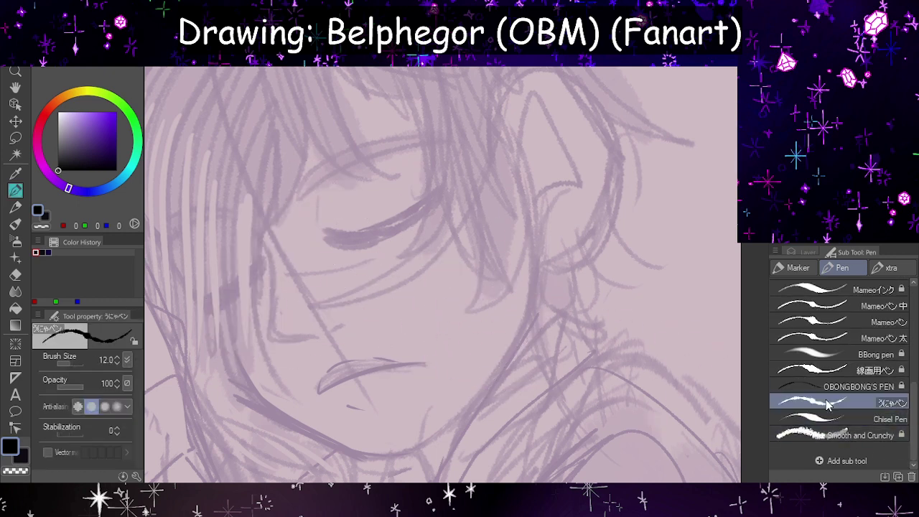
{"action": "mouse_move", "coordinate": [384, 196]}
{"action": "left_mouse_down"}
{"action": "mouse_move", "coordinate": [242, 231]}
{"action": "mouse_move", "coordinate": [487, 309]}
{"action": "mouse_move", "coordinate": [568, 296]}
{"action": "left_mouse_up"}
{"action": "key", "text": "ctrl+z"}
- Try OBONGBONG'S PEN and the BBong pen with one test stroke each over the face, undoing each stroke
{"action": "left_click", "coordinate": [833, 386]}
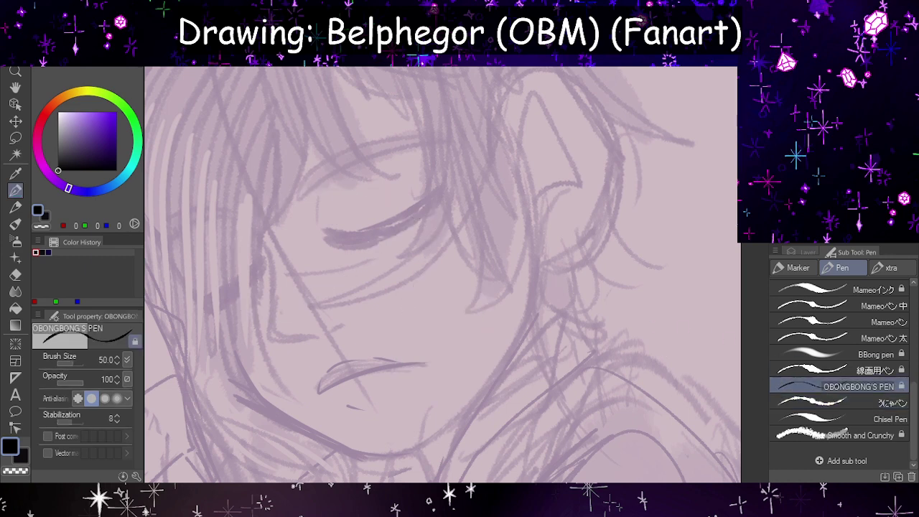
{"action": "mouse_move", "coordinate": [380, 172]}
{"action": "left_mouse_down"}
{"action": "mouse_move", "coordinate": [301, 331]}
{"action": "mouse_move", "coordinate": [585, 424]}
{"action": "left_mouse_up"}
{"action": "key", "text": "ctrl+z"}
{"action": "left_click", "coordinate": [827, 355]}
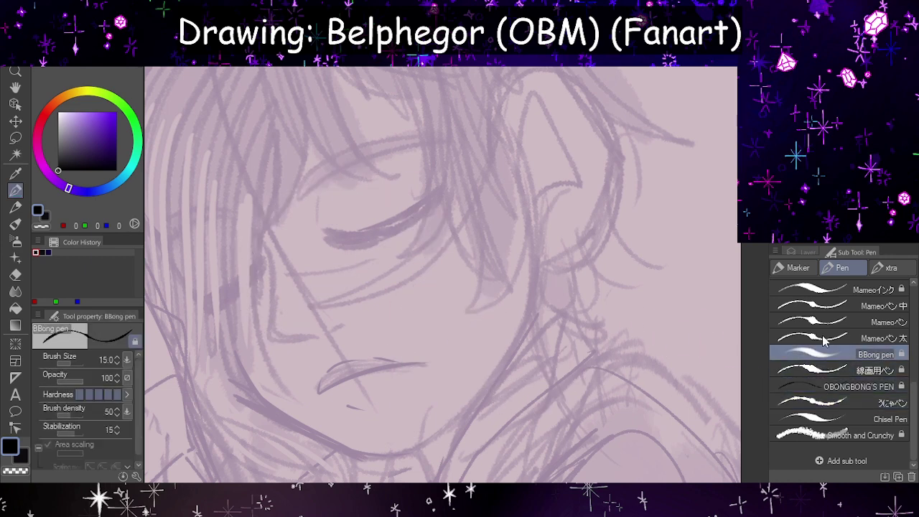
{"action": "mouse_move", "coordinate": [339, 168]}
{"action": "left_mouse_down"}
{"action": "mouse_move", "coordinate": [267, 188]}
{"action": "mouse_move", "coordinate": [410, 400]}
{"action": "mouse_move", "coordinate": [619, 388]}
{"action": "left_mouse_up"}
{"action": "key", "text": "ctrl+z"}
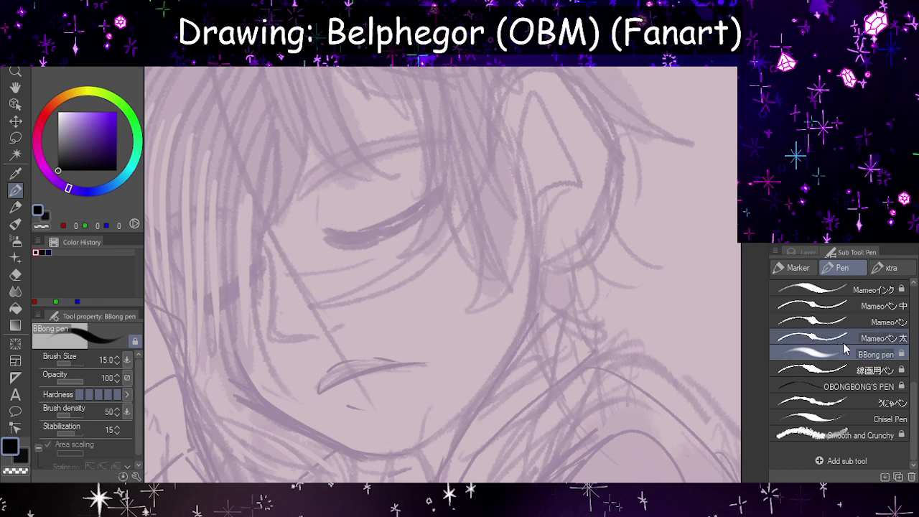
- Try the Mameoインク pen at size 18 with a test stroke over the face and undo the stroke
{"action": "left_click", "coordinate": [843, 337]}
{"action": "left_click", "coordinate": [851, 288]}
{"action": "mouse_move", "coordinate": [377, 167]}
{"action": "left_mouse_down"}
{"action": "mouse_move", "coordinate": [386, 255]}
{"action": "mouse_move", "coordinate": [566, 352]}
{"action": "left_mouse_up"}
{"action": "key", "text": "ctrl+z"}
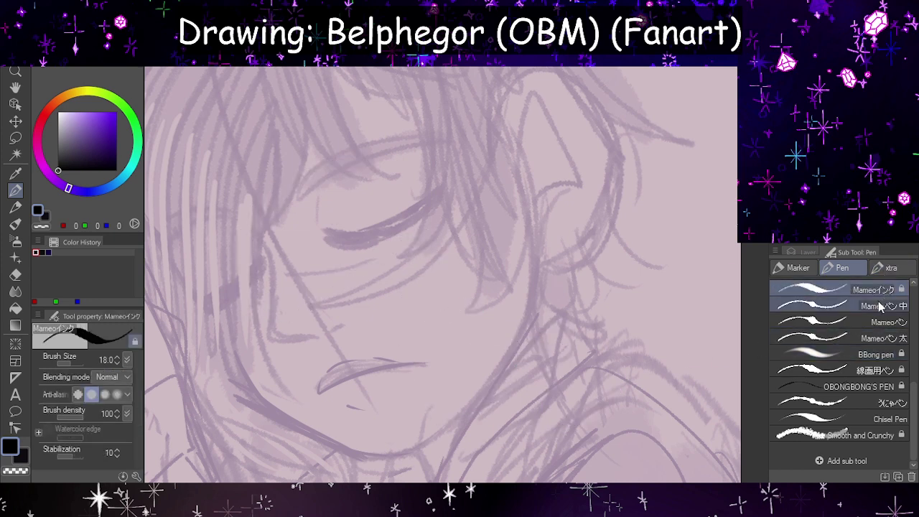
- Try the xtra group's にゅるペン at size 46 with a test stroke over the face and undo the stroke
{"action": "left_click", "coordinate": [892, 272]}
{"action": "scroll", "coordinate": [840, 359], "scroll_direction": "down", "scroll_amount": 3}
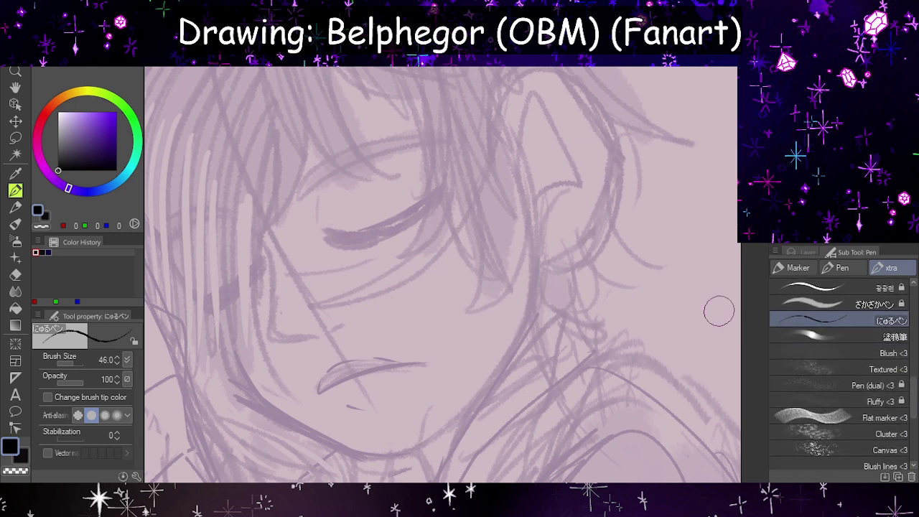
{"action": "mouse_move", "coordinate": [357, 220]}
{"action": "left_mouse_down"}
{"action": "mouse_move", "coordinate": [302, 287]}
{"action": "mouse_move", "coordinate": [458, 310]}
{"action": "mouse_move", "coordinate": [623, 301]}
{"action": "mouse_move", "coordinate": [531, 395]}
{"action": "mouse_move", "coordinate": [607, 322]}
{"action": "left_mouse_up"}
{"action": "key", "text": "ctrl+z"}
- Try The Ultimate Doodle Brush at size 17 with a wavy test stroke over the face and undo the stroke
{"action": "scroll", "coordinate": [826, 392], "scroll_direction": "up", "scroll_amount": 5}
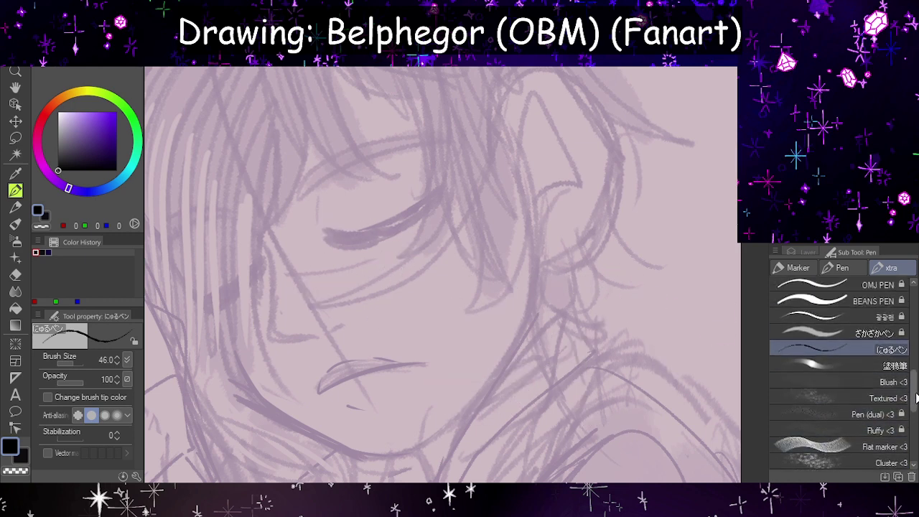
{"action": "scroll", "coordinate": [875, 357], "scroll_direction": "down", "scroll_amount": 2}
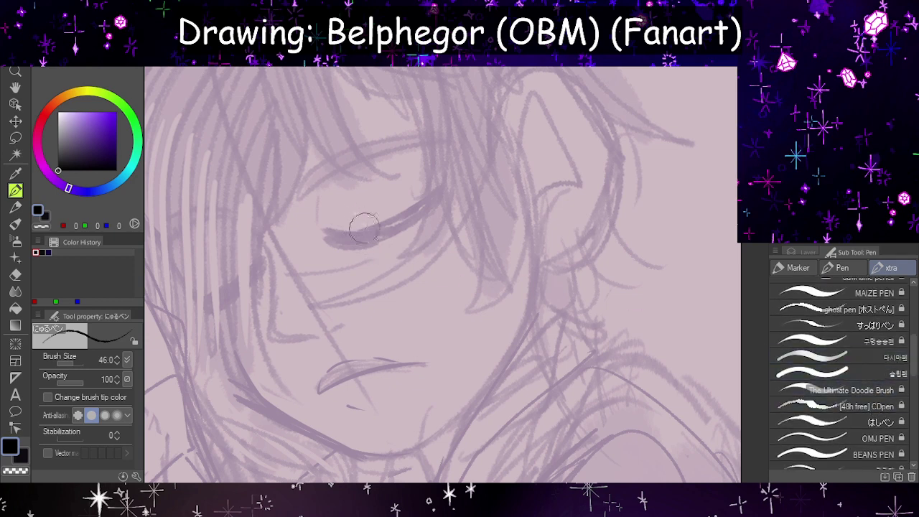
{"action": "left_click", "coordinate": [818, 391]}
{"action": "mouse_move", "coordinate": [380, 211]}
{"action": "left_mouse_down"}
{"action": "mouse_move", "coordinate": [431, 263]}
{"action": "mouse_move", "coordinate": [544, 307]}
{"action": "mouse_move", "coordinate": [612, 301]}
{"action": "mouse_move", "coordinate": [683, 361]}
{"action": "left_mouse_up"}
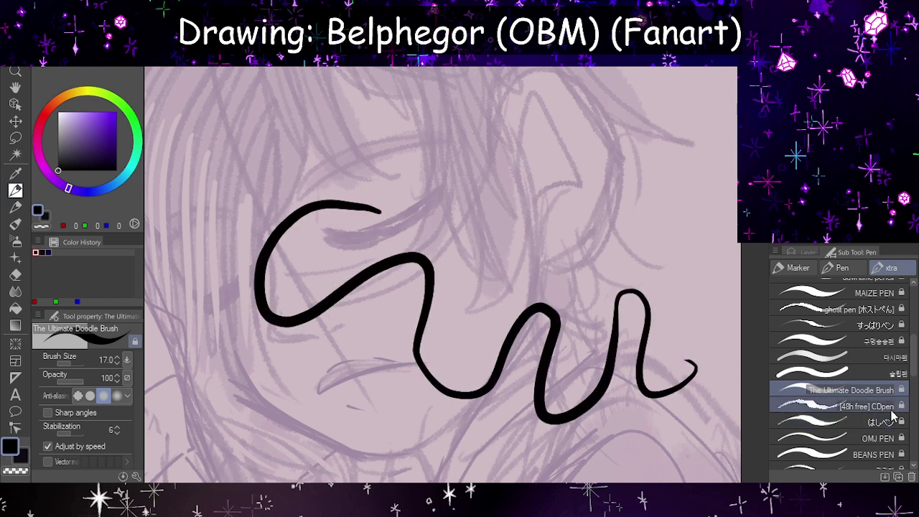
{"action": "key", "text": "ctrl+z"}
- Try the MAIZE PEN with one test stroke over the face and undo the stroke
{"action": "scroll", "coordinate": [881, 374], "scroll_direction": "up", "scroll_amount": 5}
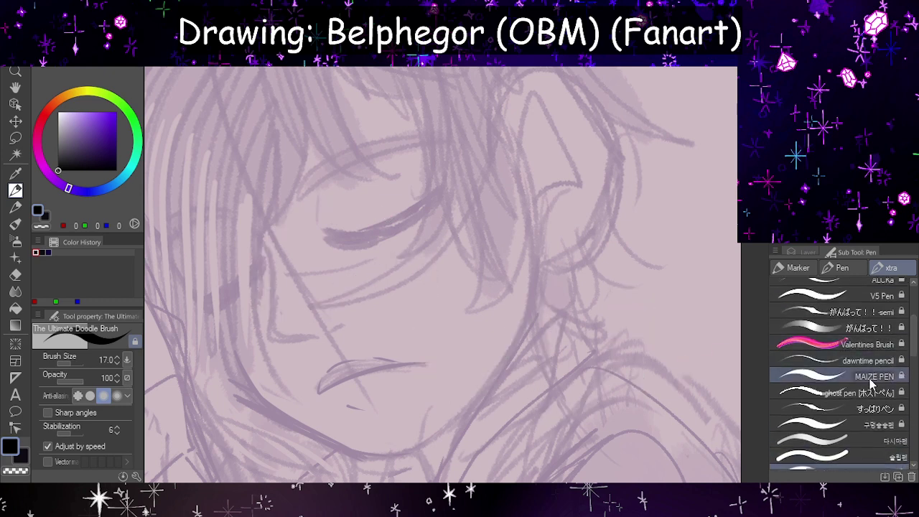
{"action": "left_click", "coordinate": [845, 375]}
{"action": "mouse_move", "coordinate": [365, 202]}
{"action": "left_mouse_down"}
{"action": "mouse_move", "coordinate": [309, 202]}
{"action": "mouse_move", "coordinate": [465, 400]}
{"action": "mouse_move", "coordinate": [574, 331]}
{"action": "left_mouse_up"}
{"action": "key", "text": "ctrl+z"}
- Try the ghost pen at size 8 with several test strokes and a spiral over the face, undoing each one
{"action": "left_click", "coordinate": [858, 393]}
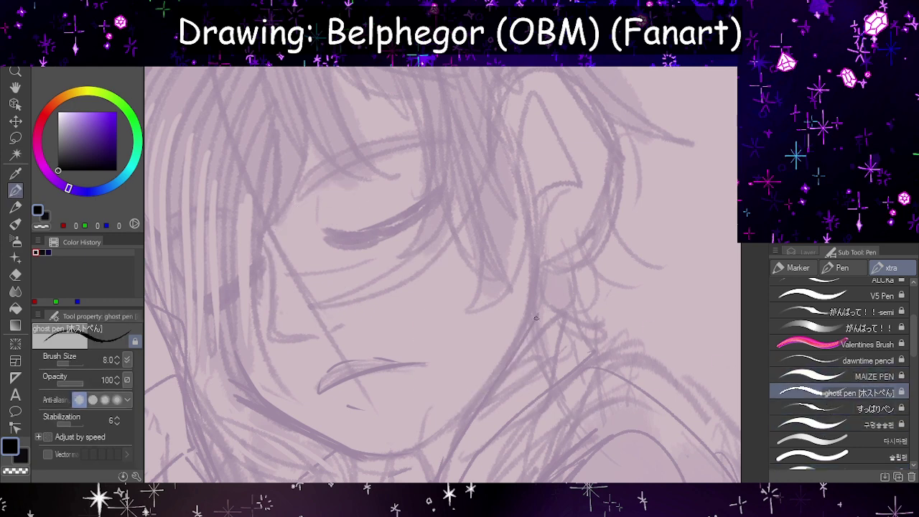
{"action": "mouse_move", "coordinate": [369, 208]}
{"action": "left_mouse_down"}
{"action": "mouse_move", "coordinate": [356, 276]}
{"action": "mouse_move", "coordinate": [534, 382]}
{"action": "mouse_move", "coordinate": [593, 365]}
{"action": "left_mouse_up"}
{"action": "key", "text": "ctrl+z"}
{"action": "mouse_move", "coordinate": [418, 275]}
{"action": "left_mouse_down"}
{"action": "mouse_move", "coordinate": [428, 299]}
{"action": "mouse_move", "coordinate": [488, 316]}
{"action": "left_mouse_up"}
{"action": "key", "text": "ctrl+z"}
{"action": "mouse_move", "coordinate": [381, 244]}
{"action": "left_mouse_down"}
{"action": "mouse_move", "coordinate": [336, 351]}
{"action": "mouse_move", "coordinate": [431, 287]}
{"action": "left_mouse_up"}
{"action": "key", "text": "ctrl+z"}
{"action": "mouse_move", "coordinate": [422, 146]}
{"action": "left_mouse_down"}
{"action": "mouse_move", "coordinate": [273, 284]}
{"action": "mouse_move", "coordinate": [302, 310]}
{"action": "mouse_move", "coordinate": [483, 194]}
{"action": "mouse_move", "coordinate": [398, 367]}
{"action": "mouse_move", "coordinate": [459, 331]}
{"action": "left_mouse_up"}
{"action": "key", "text": "ctrl+z"}
{"action": "key", "text": "ctrl+z"}
{"action": "mouse_move", "coordinate": [436, 217]}
{"action": "left_mouse_down"}
{"action": "mouse_move", "coordinate": [378, 318]}
{"action": "mouse_move", "coordinate": [411, 227]}
{"action": "mouse_move", "coordinate": [436, 256]}
{"action": "left_mouse_up"}
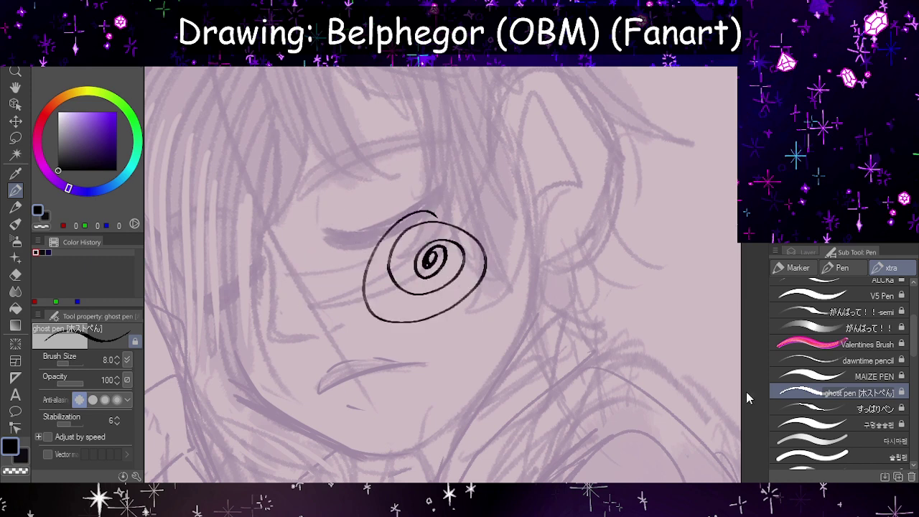
{"action": "key", "text": "ctrl+z"}
- Try the がんばって！！ pen at size 13 with a wavy stroke and a heart over the face, undoing both
{"action": "left_click", "coordinate": [838, 357]}
{"action": "left_click", "coordinate": [844, 330]}
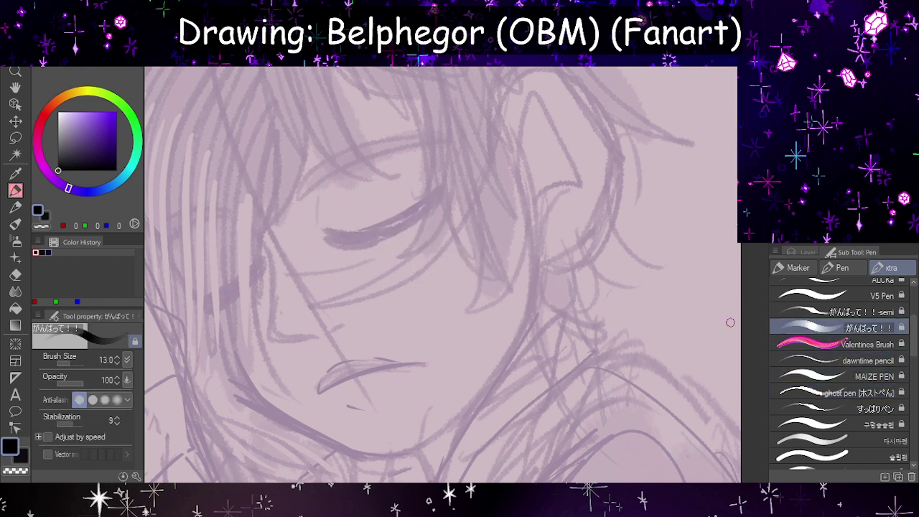
{"action": "mouse_move", "coordinate": [341, 144]}
{"action": "left_mouse_down"}
{"action": "mouse_move", "coordinate": [250, 218]}
{"action": "mouse_move", "coordinate": [421, 314]}
{"action": "mouse_move", "coordinate": [524, 415]}
{"action": "mouse_move", "coordinate": [614, 420]}
{"action": "left_mouse_up"}
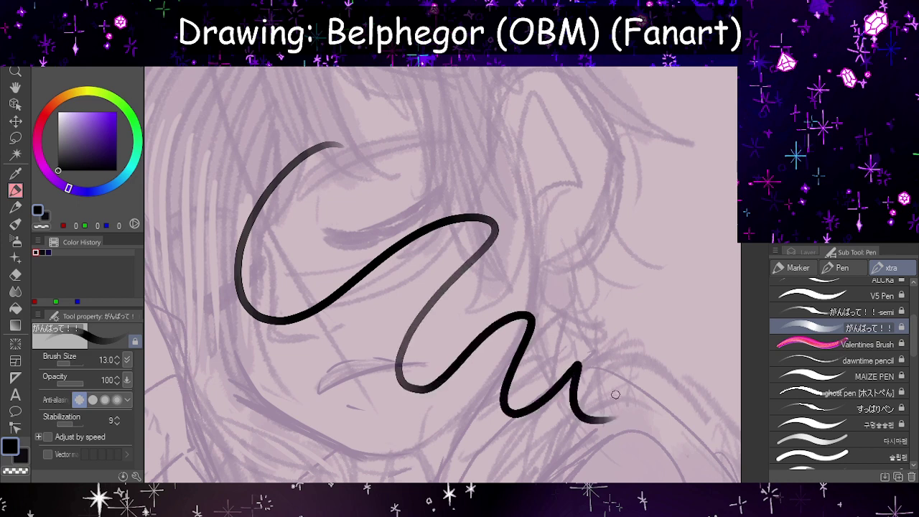
{"action": "key", "text": "ctrl+z"}
{"action": "mouse_move", "coordinate": [439, 284]}
{"action": "left_mouse_down"}
{"action": "mouse_move", "coordinate": [428, 325]}
{"action": "mouse_move", "coordinate": [512, 234]}
{"action": "mouse_move", "coordinate": [475, 335]}
{"action": "left_mouse_up"}
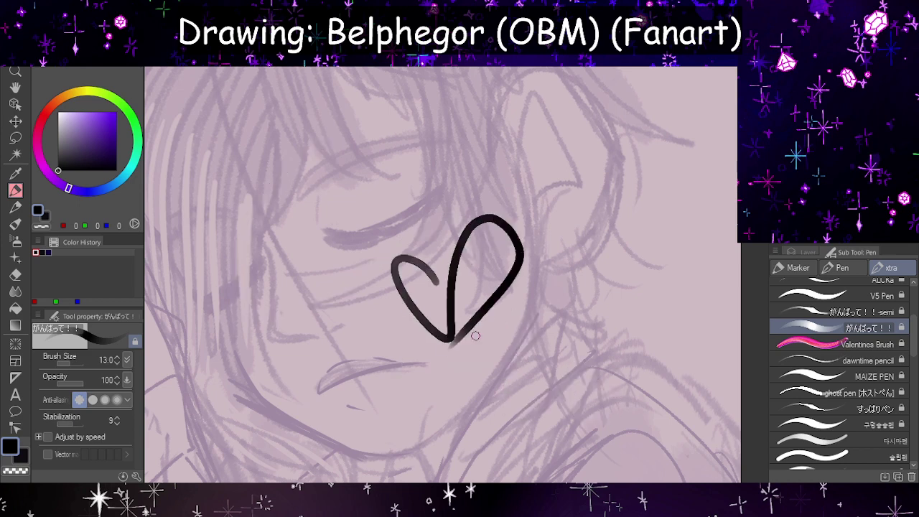
{"action": "key", "text": "ctrl+z"}
- Try Pou's G-Pen at size 15 with looping test strokes over the face and ear, and undo them
{"action": "scroll", "coordinate": [884, 347], "scroll_direction": "up", "scroll_amount": 5}
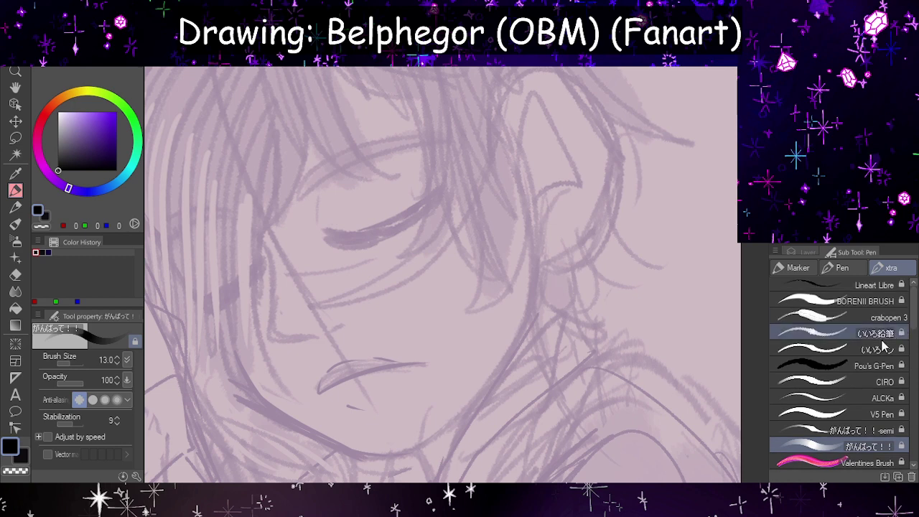
{"action": "left_click", "coordinate": [839, 368]}
{"action": "mouse_move", "coordinate": [365, 205]}
{"action": "left_mouse_down"}
{"action": "mouse_move", "coordinate": [560, 317]}
{"action": "mouse_move", "coordinate": [609, 260]}
{"action": "mouse_move", "coordinate": [465, 185]}
{"action": "left_mouse_up"}
{"action": "mouse_move", "coordinate": [456, 142]}
{"action": "left_mouse_down"}
{"action": "mouse_move", "coordinate": [495, 107]}
{"action": "mouse_move", "coordinate": [546, 225]}
{"action": "left_mouse_up"}
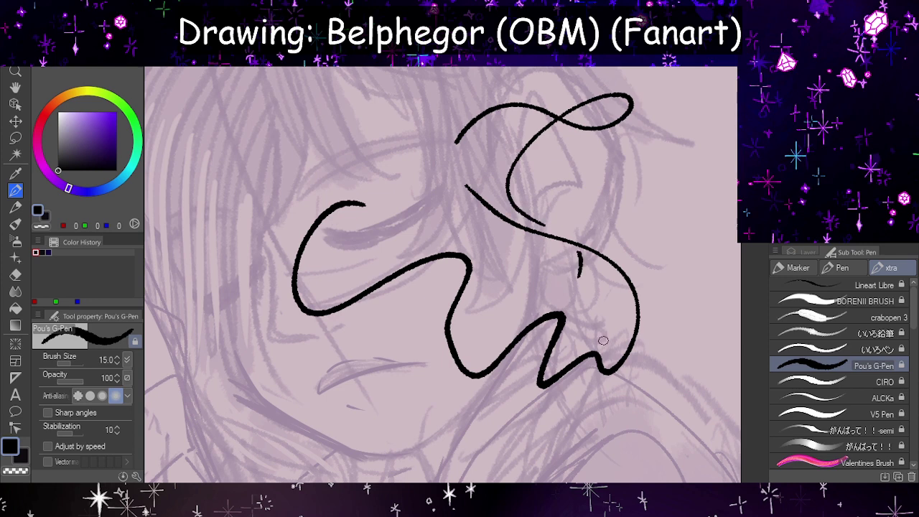
{"action": "key", "text": "ctrl+z"}
{"action": "key", "text": "ctrl+z"}
- Try the CIRO pen at size 10 with one test stroke over the face and undo the stroke
{"action": "left_click", "coordinate": [851, 381]}
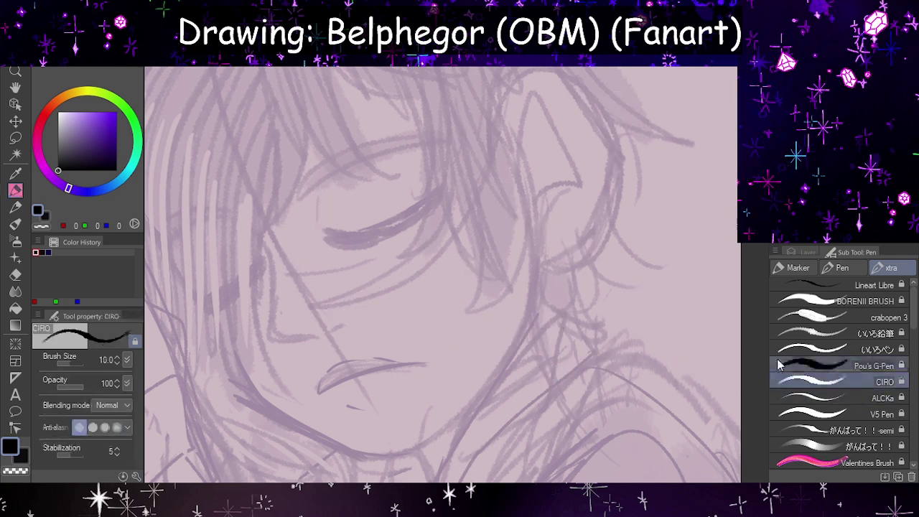
{"action": "mouse_move", "coordinate": [367, 221]}
{"action": "left_mouse_down"}
{"action": "mouse_move", "coordinate": [292, 257]}
{"action": "mouse_move", "coordinate": [503, 305]}
{"action": "mouse_move", "coordinate": [611, 345]}
{"action": "left_mouse_up"}
{"action": "key", "text": "ctrl+z"}
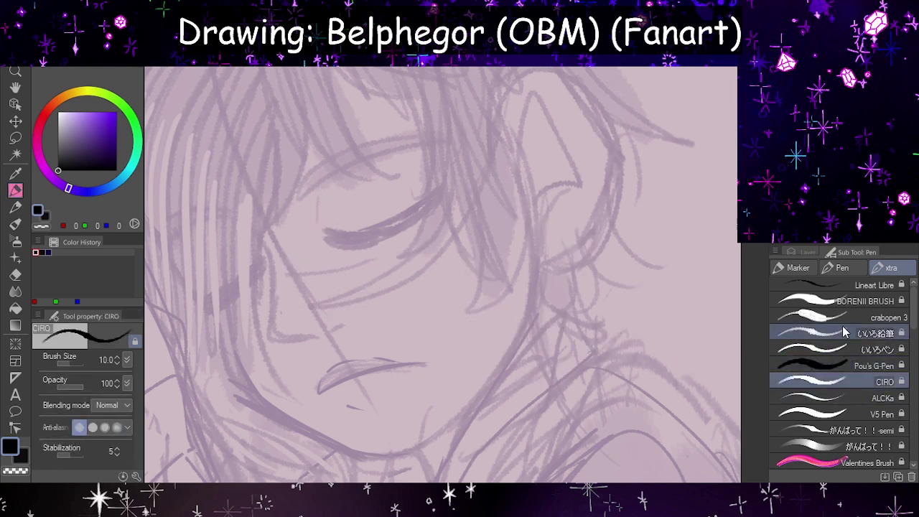
- Try the crabopen 3 at size 24 with a test stroke and a four-sided outline over the face, undoing both
{"action": "left_click", "coordinate": [833, 317]}
{"action": "mouse_move", "coordinate": [466, 216]}
{"action": "left_mouse_down"}
{"action": "mouse_move", "coordinate": [399, 207]}
{"action": "mouse_move", "coordinate": [571, 267]}
{"action": "mouse_move", "coordinate": [429, 385]}
{"action": "mouse_move", "coordinate": [415, 428]}
{"action": "mouse_move", "coordinate": [657, 338]}
{"action": "mouse_move", "coordinate": [685, 280]}
{"action": "left_mouse_up"}
{"action": "key", "text": "ctrl+z"}
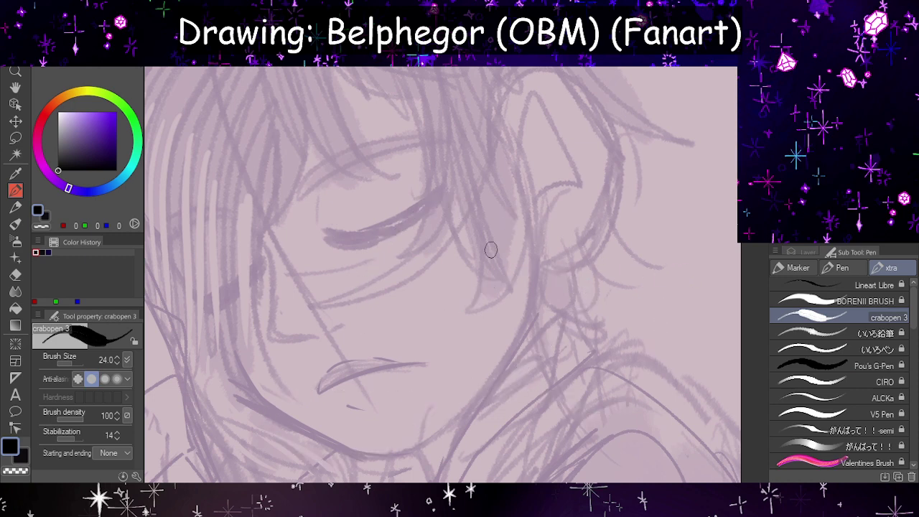
{"action": "mouse_move", "coordinate": [414, 310]}
{"action": "left_mouse_down"}
{"action": "mouse_move", "coordinate": [466, 286]}
{"action": "mouse_move", "coordinate": [551, 187]}
{"action": "mouse_move", "coordinate": [380, 176]}
{"action": "mouse_move", "coordinate": [418, 295]}
{"action": "left_mouse_up"}
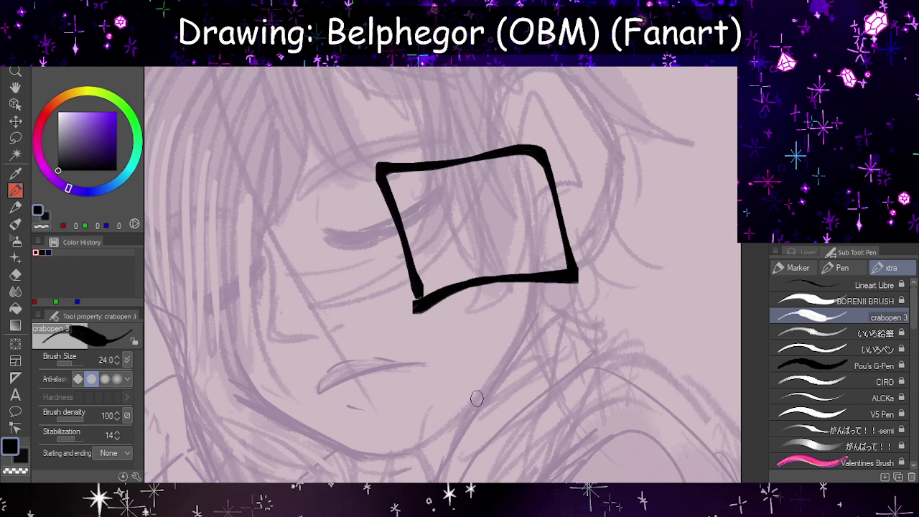
{"action": "key", "text": "ctrl+z"}
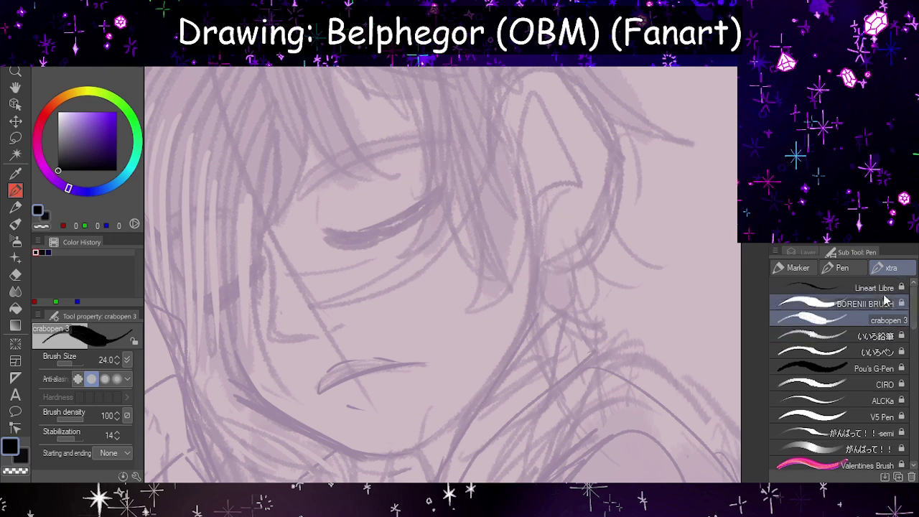
- Try the BORENII BRUSH at size 7 with one test stroke beside the ear and undo the stroke
{"action": "left_click", "coordinate": [861, 303]}
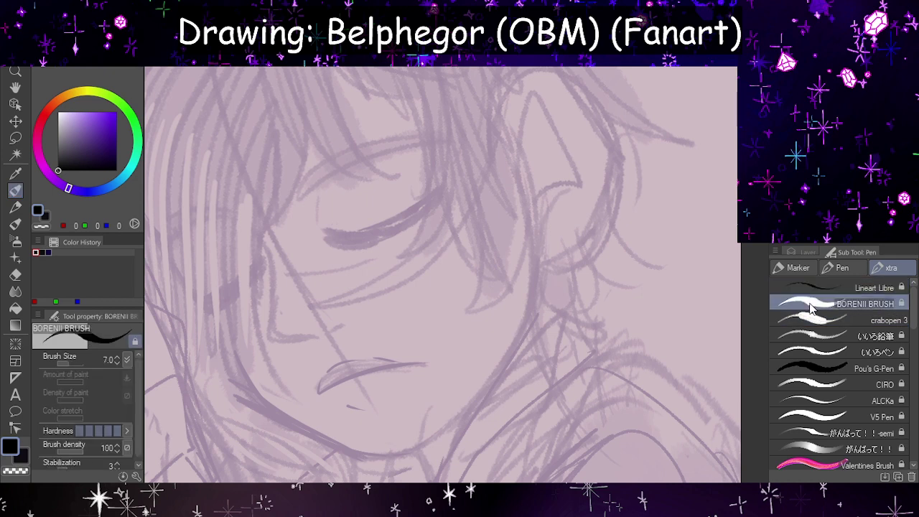
{"action": "mouse_move", "coordinate": [487, 219]}
{"action": "left_mouse_down"}
{"action": "mouse_move", "coordinate": [347, 307]}
{"action": "mouse_move", "coordinate": [490, 320]}
{"action": "mouse_move", "coordinate": [498, 369]}
{"action": "mouse_move", "coordinate": [583, 414]}
{"action": "mouse_move", "coordinate": [628, 402]}
{"action": "mouse_move", "coordinate": [692, 413]}
{"action": "left_mouse_up"}
{"action": "key", "text": "ctrl+z"}
- Try the Lineart Libre pen at size 4 and at size 15 with one test stroke each, undoing both
{"action": "left_click", "coordinate": [873, 287]}
{"action": "mouse_move", "coordinate": [507, 275]}
{"action": "left_mouse_down"}
{"action": "mouse_move", "coordinate": [388, 323]}
{"action": "mouse_move", "coordinate": [502, 413]}
{"action": "mouse_move", "coordinate": [679, 375]}
{"action": "left_mouse_up"}
{"action": "key", "text": "ctrl+z"}
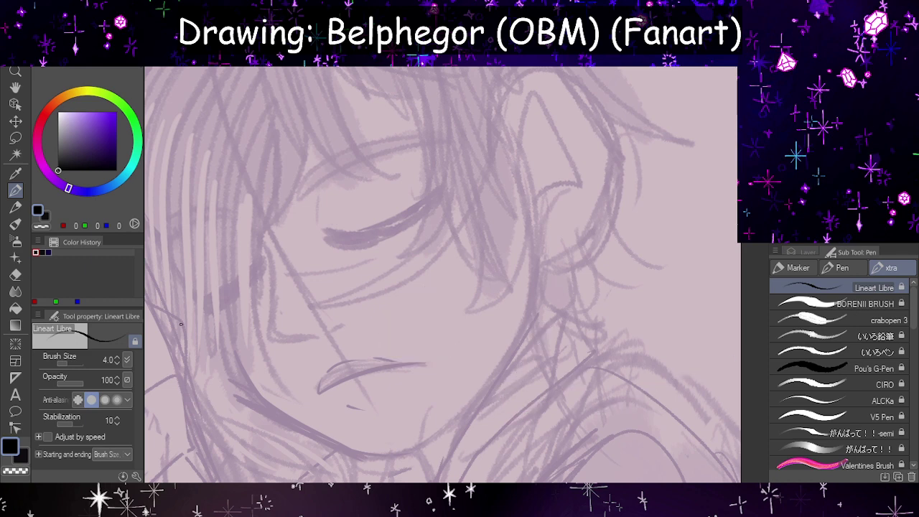
{"action": "left_click", "coordinate": [76, 361]}
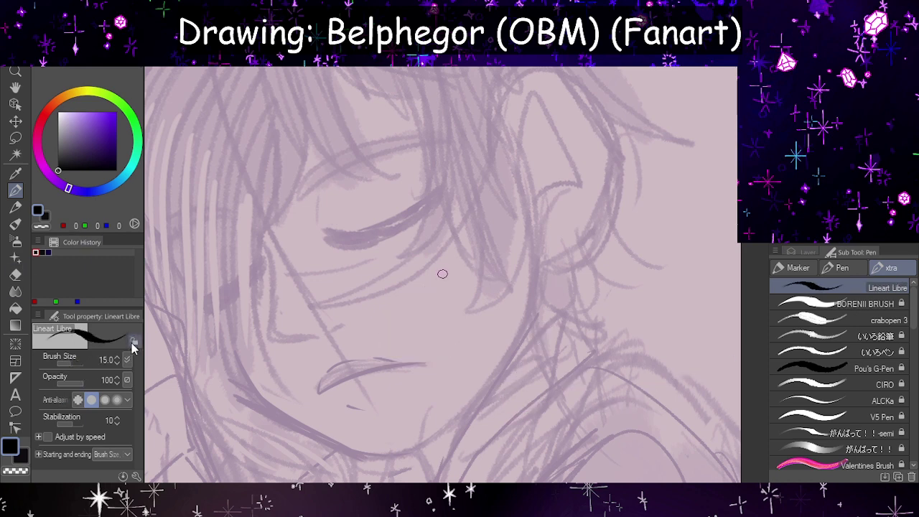
{"action": "mouse_move", "coordinate": [457, 224]}
{"action": "left_mouse_down"}
{"action": "mouse_move", "coordinate": [425, 216]}
{"action": "mouse_move", "coordinate": [495, 390]}
{"action": "mouse_move", "coordinate": [629, 402]}
{"action": "mouse_move", "coordinate": [732, 448]}
{"action": "left_mouse_up"}
{"action": "key", "text": "ctrl+z"}
- Return to the BORENII BRUSH, make another test stroke over the cheek and undo it
{"action": "left_click", "coordinate": [846, 307]}
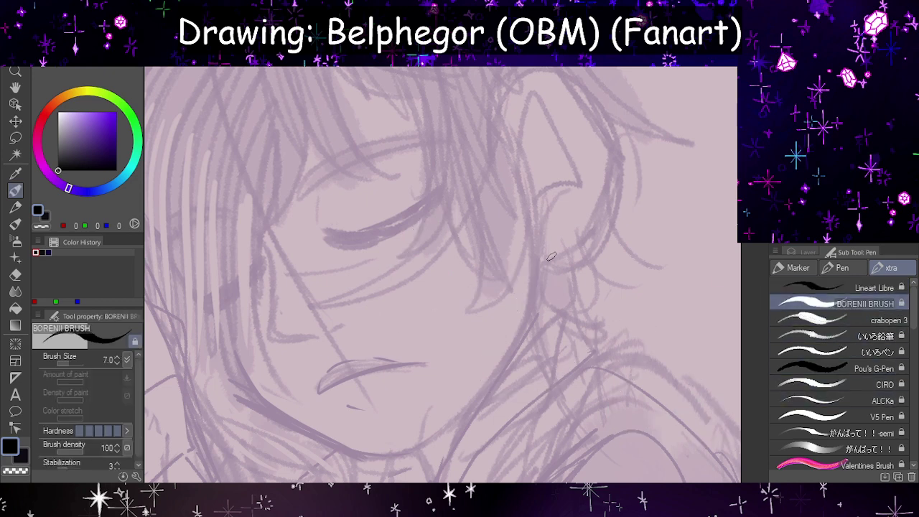
{"action": "mouse_move", "coordinate": [496, 230]}
{"action": "left_mouse_down"}
{"action": "mouse_move", "coordinate": [481, 303]}
{"action": "mouse_move", "coordinate": [589, 367]}
{"action": "left_mouse_up"}
{"action": "key", "text": "ctrl+z"}
- Try inking the closed eye's upper lash line with the BORENII BRUSH at size 7, undoing each attempt
{"action": "scroll", "coordinate": [329, 182], "scroll_direction": "up", "scroll_amount": 5}
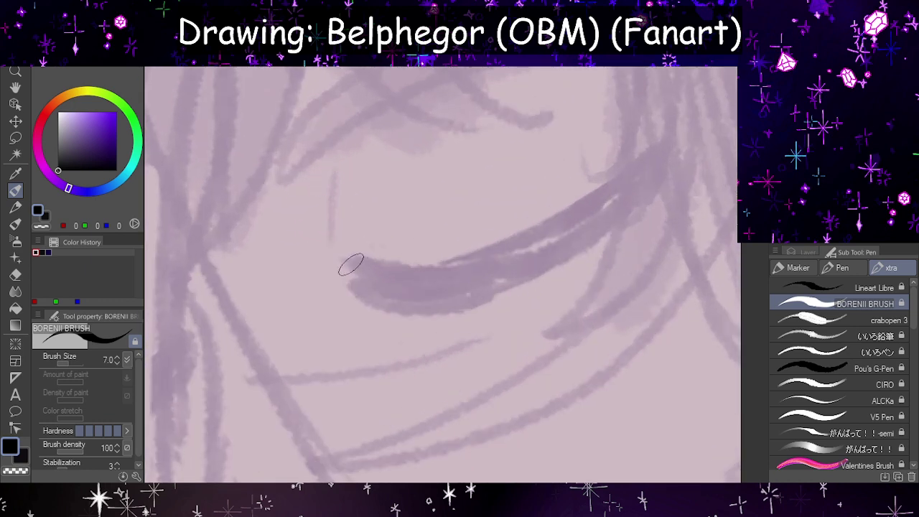
{"action": "left_click_drag", "start_coordinate": [351, 265], "coordinate": [673, 169]}
{"action": "mouse_move", "coordinate": [355, 266]}
{"action": "left_mouse_down"}
{"action": "mouse_move", "coordinate": [612, 212]}
{"action": "mouse_move", "coordinate": [632, 178]}
{"action": "left_mouse_up"}
{"action": "key", "text": "ctrl+z"}
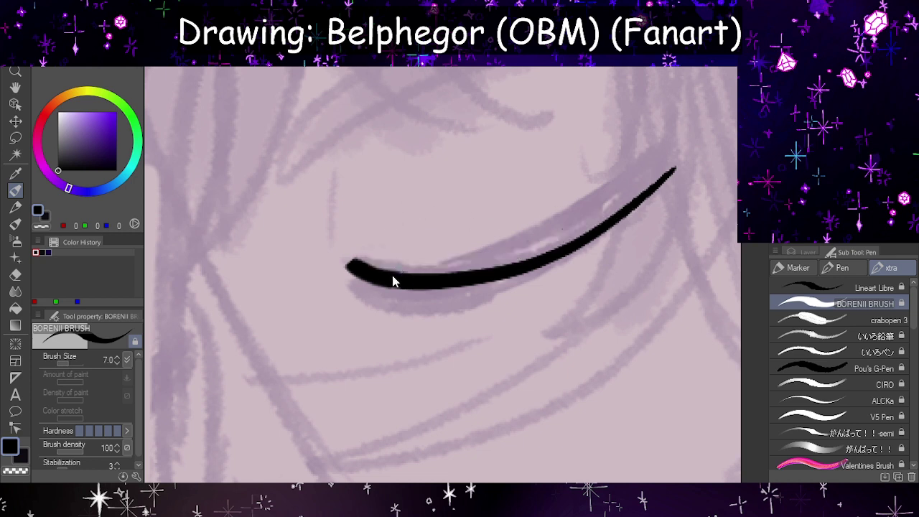
{"action": "key", "text": "ctrl+z"}
{"action": "mouse_move", "coordinate": [348, 258]}
{"action": "left_mouse_down"}
{"action": "mouse_move", "coordinate": [376, 261]}
{"action": "mouse_move", "coordinate": [666, 127]}
{"action": "left_mouse_up"}
{"action": "key", "text": "ctrl+z"}
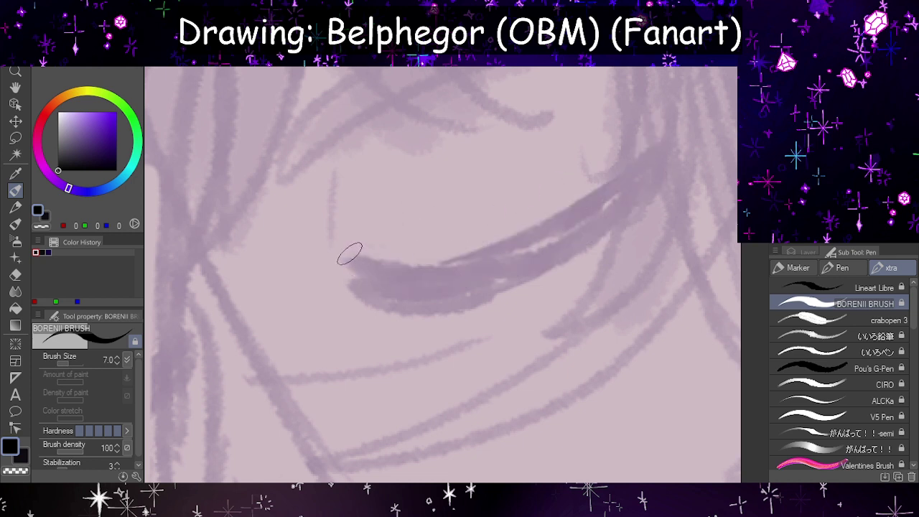
- Ink the closed eye's upper lash line again, test extra strokes over it in normal and mirrored view, and undo the extra strokes
{"action": "mouse_move", "coordinate": [342, 256]}
{"action": "left_mouse_down"}
{"action": "mouse_move", "coordinate": [605, 203]}
{"action": "mouse_move", "coordinate": [668, 151]}
{"action": "left_mouse_up"}
{"action": "mouse_move", "coordinate": [343, 265]}
{"action": "left_mouse_down"}
{"action": "mouse_move", "coordinate": [366, 283]}
{"action": "mouse_move", "coordinate": [661, 152]}
{"action": "left_mouse_up"}
{"action": "key", "text": "h"}
{"action": "key", "text": "ctrl+z"}
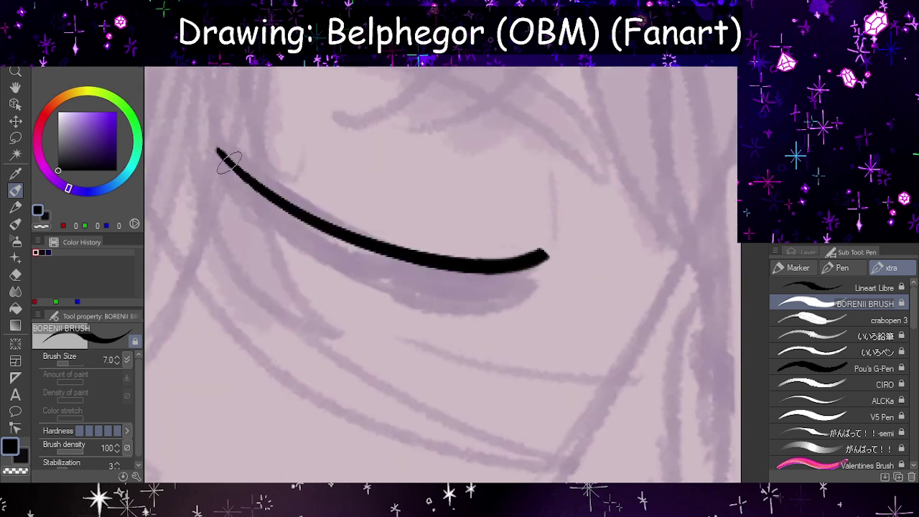
{"action": "mouse_move", "coordinate": [218, 150]}
{"action": "left_mouse_down"}
{"action": "mouse_move", "coordinate": [310, 251]}
{"action": "mouse_move", "coordinate": [540, 265]}
{"action": "left_mouse_up"}
{"action": "key", "text": "ctrl+z"}
{"action": "mouse_move", "coordinate": [227, 173]}
{"action": "left_mouse_down"}
{"action": "mouse_move", "coordinate": [415, 303]}
{"action": "mouse_move", "coordinate": [518, 264]}
{"action": "left_mouse_up"}
{"action": "key", "text": "h"}
{"action": "key", "text": "ctrl+z"}
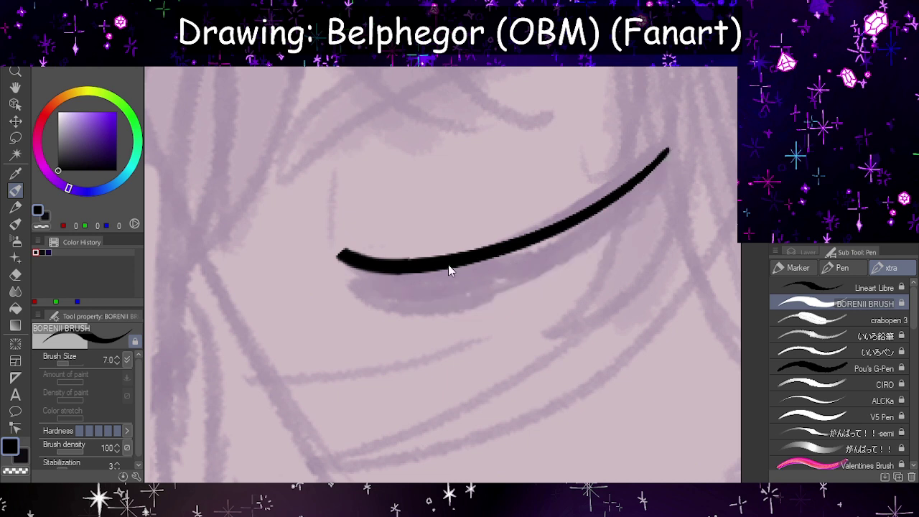
- Outline the lower edge of the closed eye's lashes, dab three dots below it, and undo all the eye's ink strokes
{"action": "mouse_move", "coordinate": [369, 262]}
{"action": "left_mouse_down"}
{"action": "mouse_move", "coordinate": [357, 285]}
{"action": "mouse_move", "coordinate": [395, 309]}
{"action": "mouse_move", "coordinate": [644, 163]}
{"action": "left_mouse_up"}
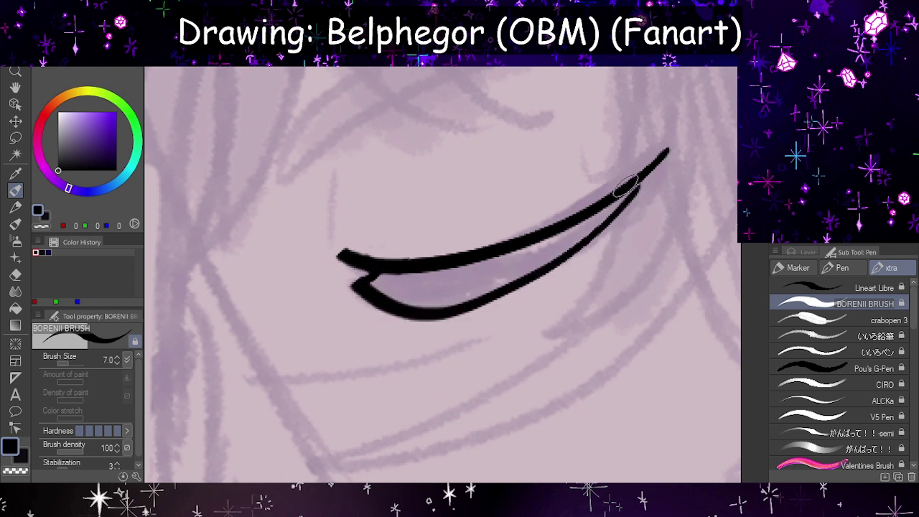
{"action": "left_click", "coordinate": [488, 380]}
{"action": "left_click", "coordinate": [530, 347]}
{"action": "left_click", "coordinate": [577, 343]}
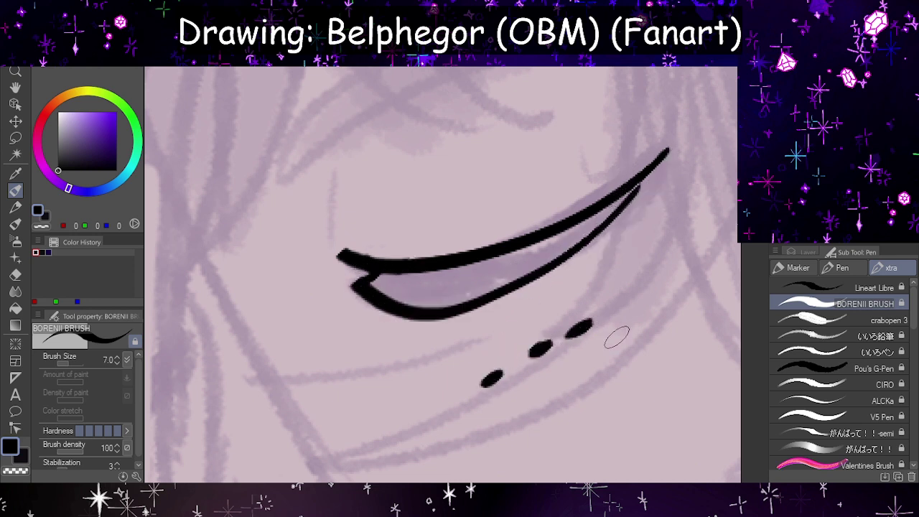
{"action": "key", "text": "ctrl+z"}
{"action": "key", "text": "ctrl+z"}
{"action": "key", "text": "ctrl+z"}
{"action": "key", "text": "ctrl+z"}
{"action": "key", "text": "ctrl+z"}
- Try the 다시마펜 at size 15 with a wavy test stroke over the closed eye and undo the stroke
{"action": "scroll", "coordinate": [850, 401], "scroll_direction": "down", "scroll_amount": 10}
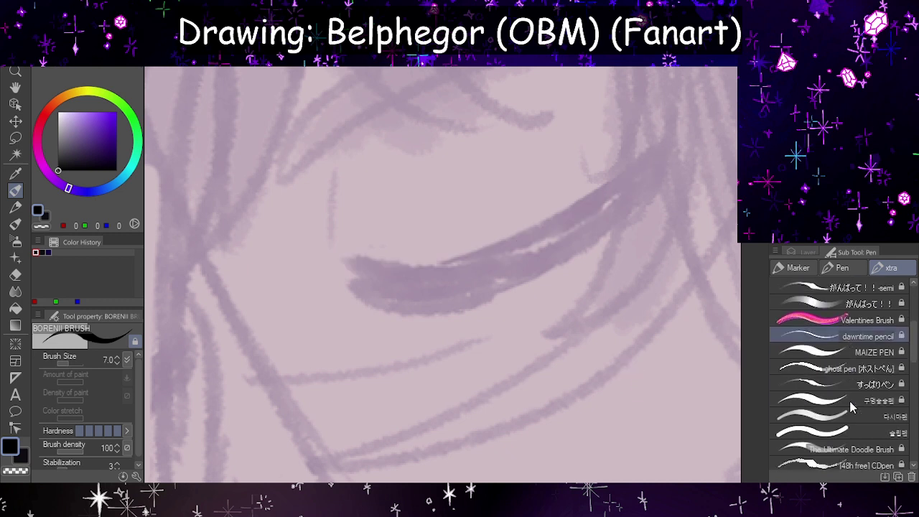
{"action": "left_click", "coordinate": [826, 335]}
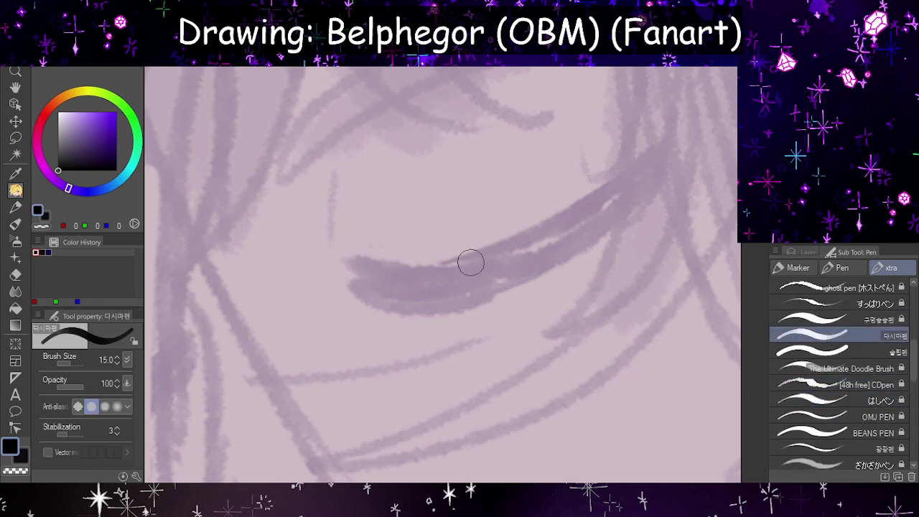
{"action": "mouse_move", "coordinate": [365, 194]}
{"action": "left_mouse_down"}
{"action": "mouse_move", "coordinate": [287, 355]}
{"action": "mouse_move", "coordinate": [506, 430]}
{"action": "mouse_move", "coordinate": [669, 354]}
{"action": "left_mouse_up"}
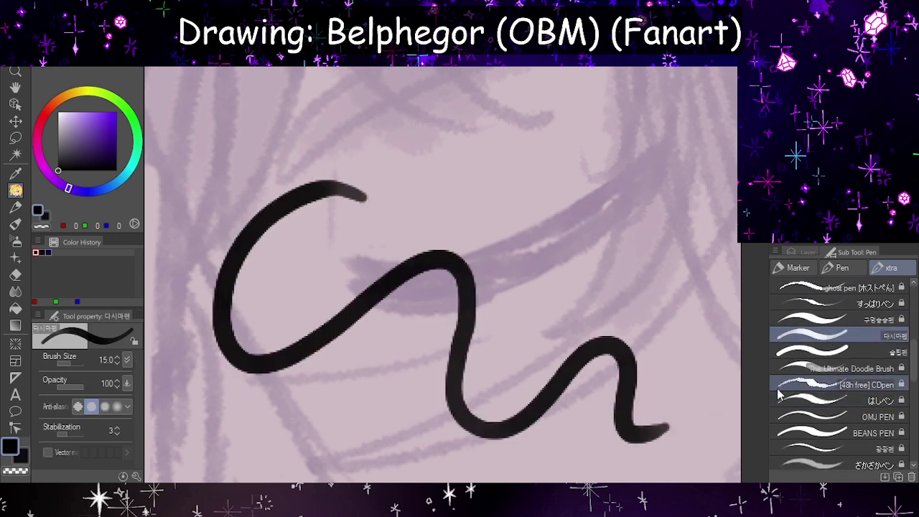
{"action": "key", "text": "ctrl+z"}
- Try the 구멍숭숭펜 at size 12 and the すっぱりペン at size 10 with one test stroke each, undoing both
{"action": "left_click", "coordinate": [825, 320]}
{"action": "mouse_move", "coordinate": [373, 207]}
{"action": "left_mouse_down"}
{"action": "mouse_move", "coordinate": [342, 340]}
{"action": "mouse_move", "coordinate": [538, 403]}
{"action": "mouse_move", "coordinate": [672, 327]}
{"action": "mouse_move", "coordinate": [665, 174]}
{"action": "left_mouse_up"}
{"action": "key", "text": "ctrl+z"}
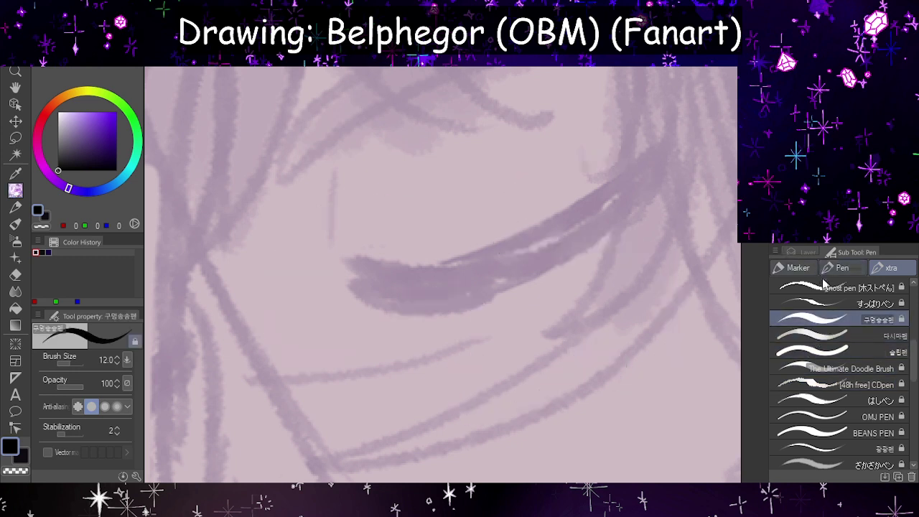
{"action": "left_click", "coordinate": [825, 303]}
{"action": "mouse_move", "coordinate": [455, 191]}
{"action": "left_mouse_down"}
{"action": "mouse_move", "coordinate": [341, 182]}
{"action": "mouse_move", "coordinate": [527, 365]}
{"action": "mouse_move", "coordinate": [649, 357]}
{"action": "left_mouse_up"}
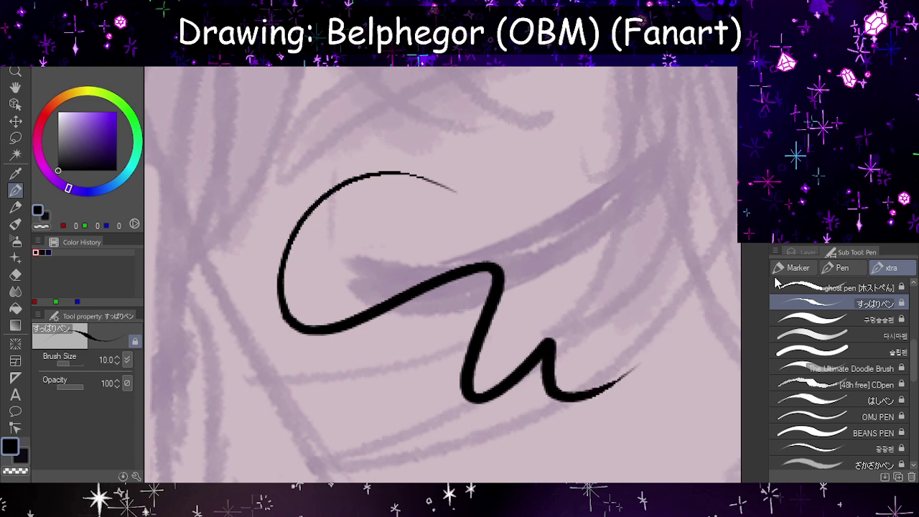
{"action": "key", "text": "ctrl+z"}
- Try the Marker group's Fancy Loops Brush at size 44.3 with one test stroke over the eye and undo the stroke
{"action": "left_click", "coordinate": [795, 270]}
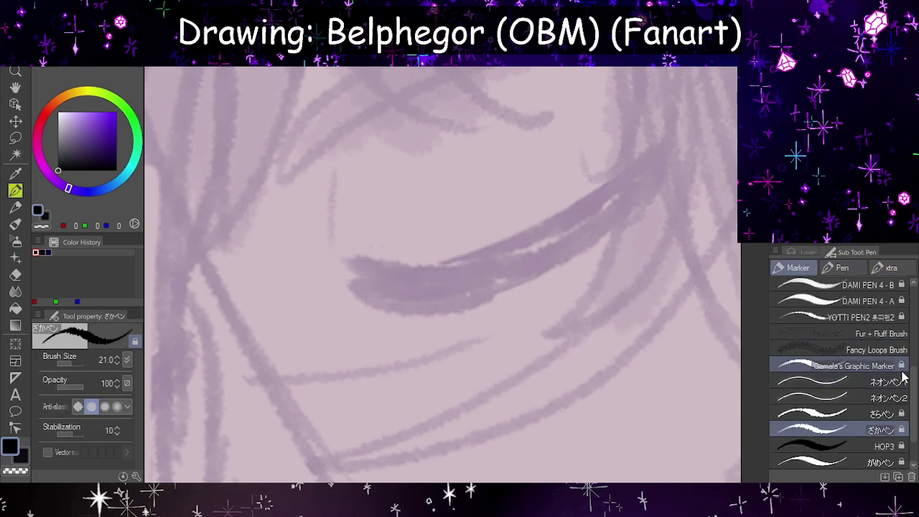
{"action": "left_click", "coordinate": [861, 362]}
{"action": "left_click", "coordinate": [862, 348]}
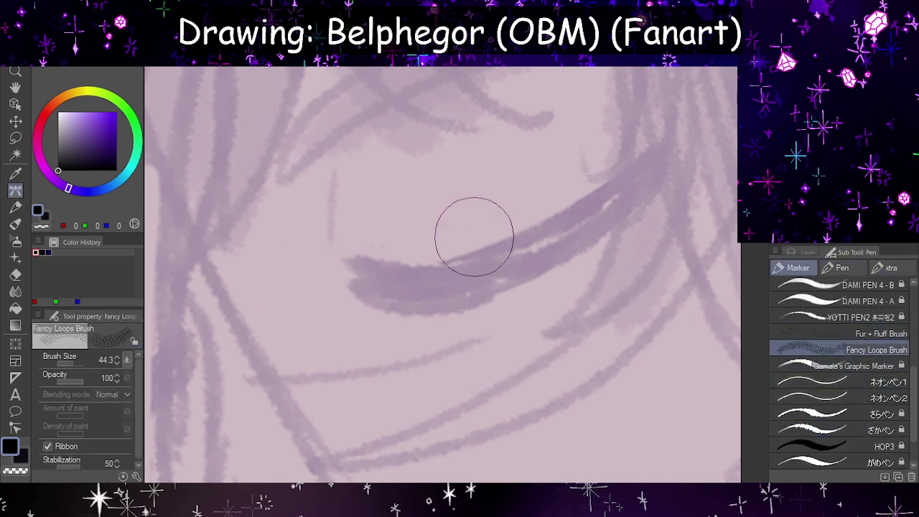
{"action": "left_click_drag", "start_coordinate": [342, 181], "coordinate": [248, 430]}
{"action": "key", "text": "ctrl+z"}
- Try the Fur + Fluff Brush at size 28.7 with one test stroke across the eye area and undo the stroke
{"action": "left_click", "coordinate": [854, 334]}
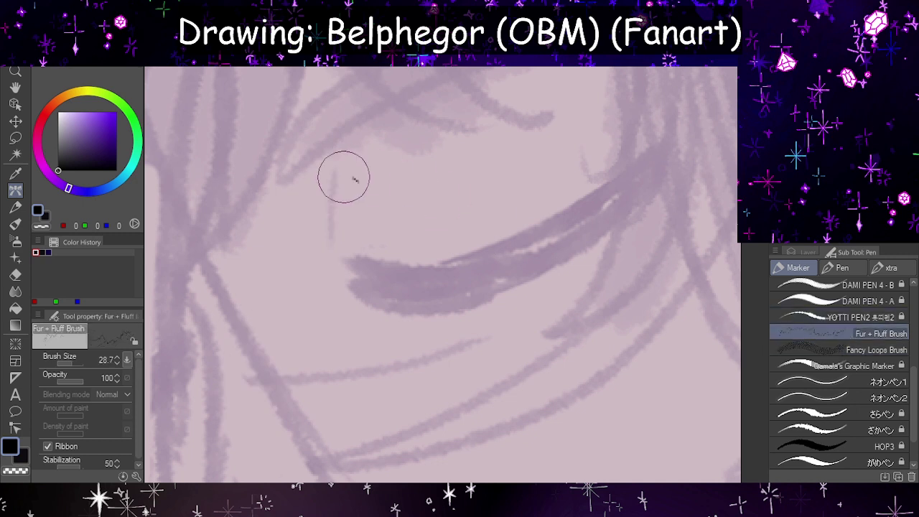
{"action": "mouse_move", "coordinate": [352, 176]}
{"action": "left_mouse_down"}
{"action": "mouse_move", "coordinate": [448, 289]}
{"action": "mouse_move", "coordinate": [566, 358]}
{"action": "mouse_move", "coordinate": [725, 370]}
{"action": "left_mouse_up"}
{"action": "key", "text": "ctrl+z"}
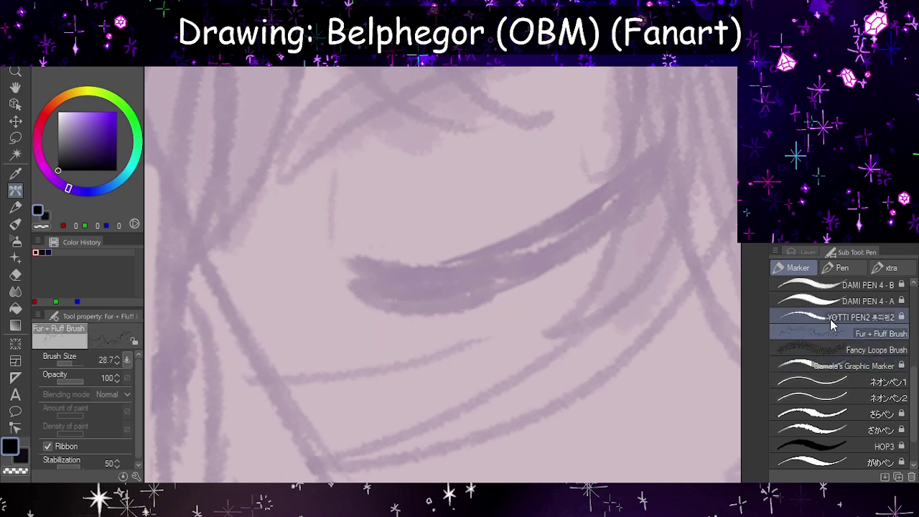
- Try the YOTTI PEN2 at size 7 with one test stroke over the eye and undo the stroke
{"action": "left_click", "coordinate": [855, 316]}
{"action": "mouse_move", "coordinate": [374, 205]}
{"action": "left_mouse_down"}
{"action": "mouse_move", "coordinate": [330, 215]}
{"action": "mouse_move", "coordinate": [479, 361]}
{"action": "left_mouse_up"}
{"action": "key", "text": "ctrl+z"}
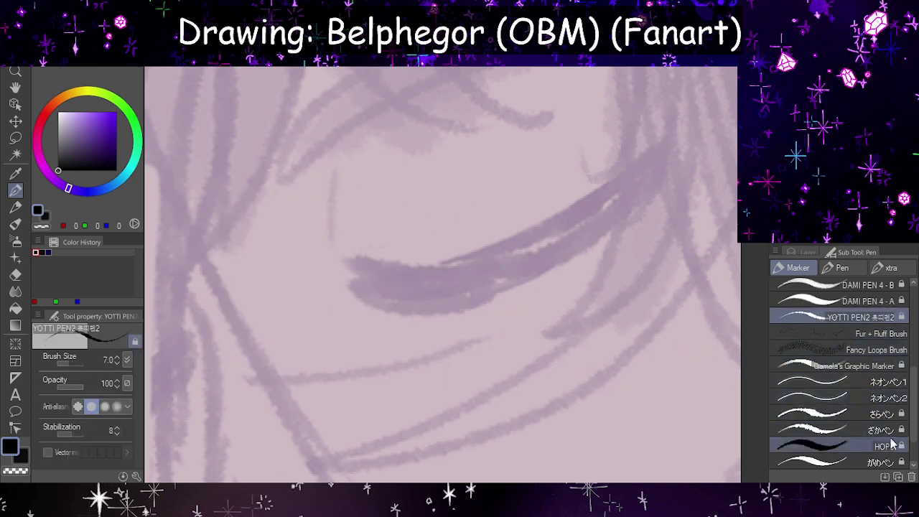
{"action": "left_click_drag", "start_coordinate": [914, 401], "coordinate": [914, 343]}
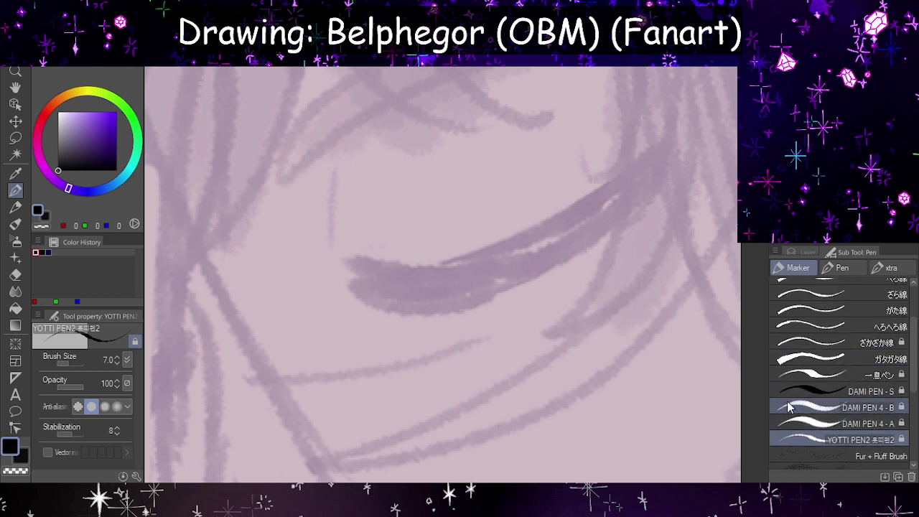
- Try the YOTTI PEN2 at size 7 and the DAMI PEN 4 - A at size 18 with one test stroke each, undoing both
{"action": "mouse_move", "coordinate": [422, 188]}
{"action": "left_mouse_down"}
{"action": "mouse_move", "coordinate": [335, 184]}
{"action": "mouse_move", "coordinate": [474, 393]}
{"action": "mouse_move", "coordinate": [595, 397]}
{"action": "left_mouse_up"}
{"action": "key", "text": "ctrl+z"}
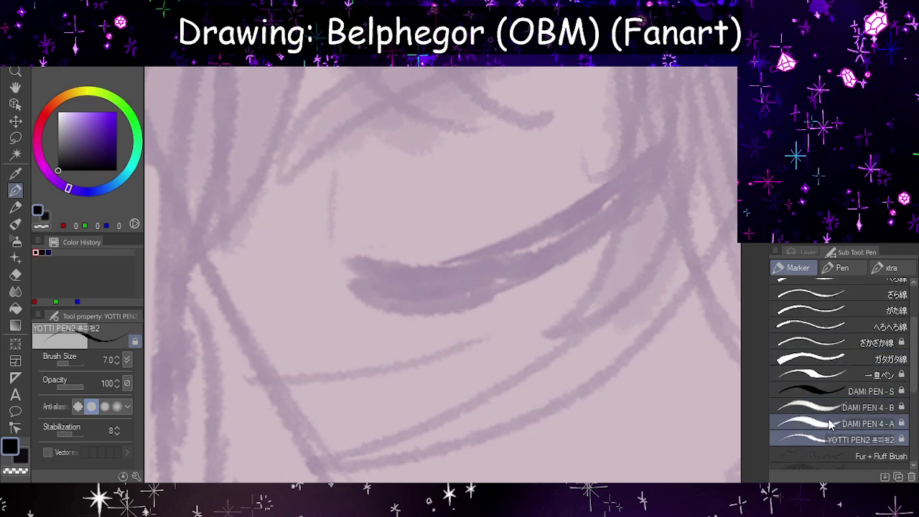
{"action": "left_click", "coordinate": [865, 423]}
{"action": "mouse_move", "coordinate": [383, 196]}
{"action": "left_mouse_down"}
{"action": "mouse_move", "coordinate": [488, 261]}
{"action": "mouse_move", "coordinate": [606, 388]}
{"action": "left_mouse_up"}
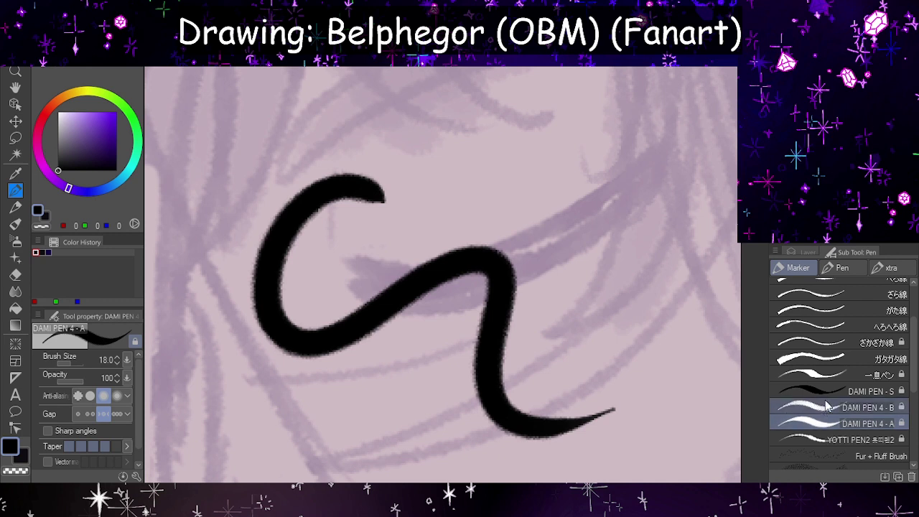
{"action": "key", "text": "ctrl+z"}
- Try the DAMI PEN 4 - B at size 9 and the DAMI PEN - S with one test stroke each, undoing both
{"action": "left_click", "coordinate": [865, 407]}
{"action": "left_click_drag", "start_coordinate": [416, 172], "coordinate": [622, 405]}
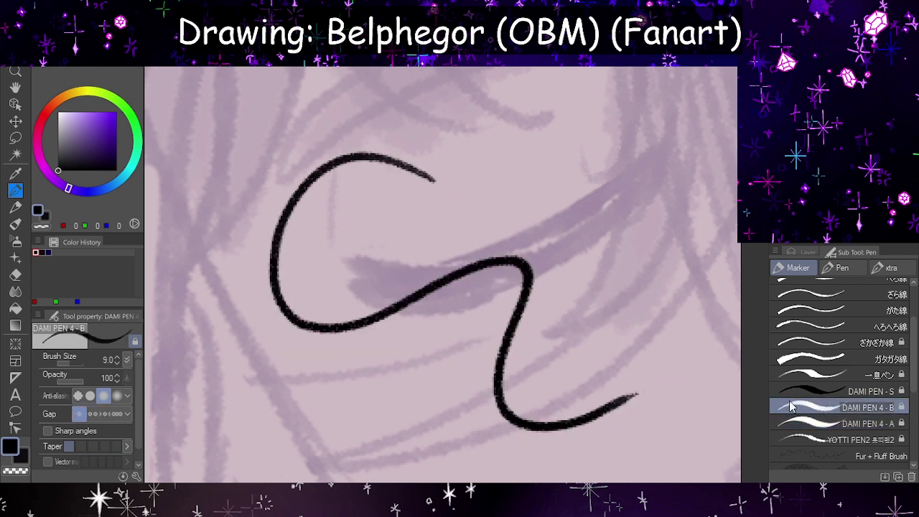
{"action": "key", "text": "ctrl+z"}
{"action": "left_click", "coordinate": [866, 391]}
{"action": "mouse_move", "coordinate": [359, 187]}
{"action": "left_mouse_down"}
{"action": "mouse_move", "coordinate": [517, 273]}
{"action": "mouse_move", "coordinate": [703, 409]}
{"action": "left_mouse_up"}
{"action": "key", "text": "ctrl+z"}
- Try the 一息ペン at size 10 with several short curved test strokes around the eye and undo them all
{"action": "left_click", "coordinate": [826, 374]}
{"action": "left_click_drag", "start_coordinate": [331, 153], "coordinate": [367, 150]}
{"action": "left_click_drag", "start_coordinate": [257, 223], "coordinate": [241, 283]}
{"action": "left_click_drag", "start_coordinate": [324, 352], "coordinate": [260, 362]}
{"action": "left_click_drag", "start_coordinate": [468, 255], "coordinate": [460, 316]}
{"action": "mouse_move", "coordinate": [431, 372]}
{"action": "left_mouse_down"}
{"action": "mouse_move", "coordinate": [472, 394]}
{"action": "mouse_move", "coordinate": [546, 366]}
{"action": "left_mouse_up"}
{"action": "left_click_drag", "start_coordinate": [312, 355], "coordinate": [343, 334]}
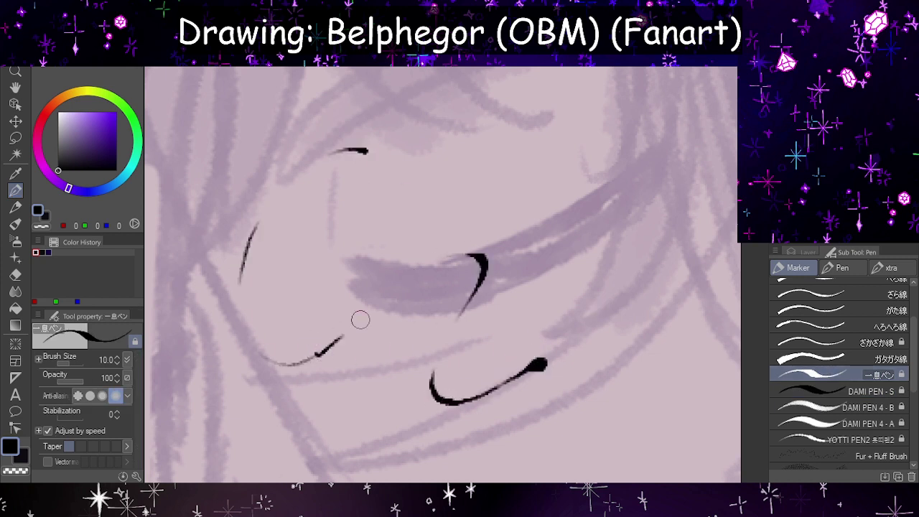
{"action": "left_click_drag", "start_coordinate": [421, 267], "coordinate": [457, 255]}
{"action": "key", "text": "ctrl+z"}
{"action": "key", "text": "ctrl+z"}
{"action": "key", "text": "ctrl+z"}
{"action": "key", "text": "ctrl+z"}
{"action": "key", "text": "ctrl+z"}
{"action": "key", "text": "ctrl+z"}
{"action": "key", "text": "ctrl+z"}
- Test the 一息ペン again with one long looping stroke and six short strokes, undoing all of them
{"action": "mouse_move", "coordinate": [340, 142]}
{"action": "left_mouse_down"}
{"action": "mouse_move", "coordinate": [337, 312]}
{"action": "mouse_move", "coordinate": [369, 383]}
{"action": "mouse_move", "coordinate": [454, 402]}
{"action": "mouse_move", "coordinate": [450, 312]}
{"action": "mouse_move", "coordinate": [382, 229]}
{"action": "mouse_move", "coordinate": [429, 145]}
{"action": "mouse_move", "coordinate": [529, 139]}
{"action": "left_mouse_up"}
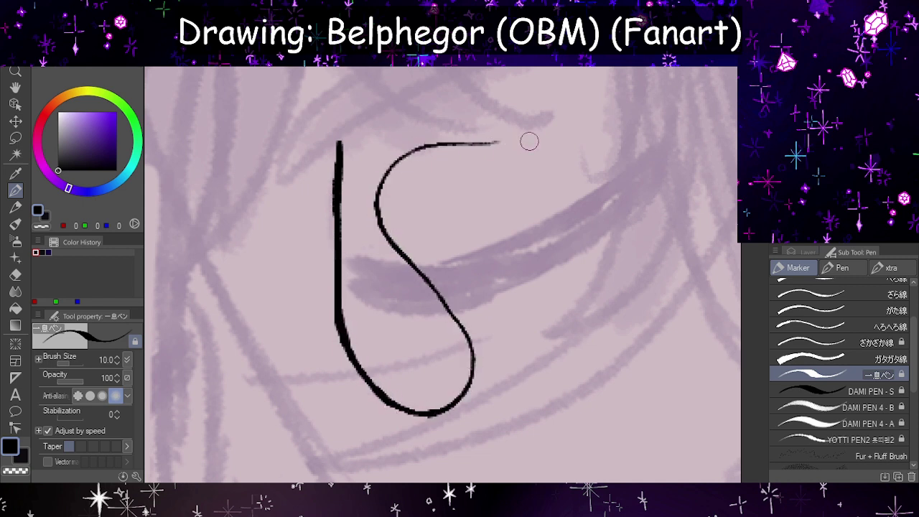
{"action": "key", "text": "ctrl+z"}
{"action": "left_click_drag", "start_coordinate": [294, 142], "coordinate": [370, 127]}
{"action": "left_click_drag", "start_coordinate": [221, 323], "coordinate": [248, 342]}
{"action": "left_click_drag", "start_coordinate": [466, 137], "coordinate": [471, 166]}
{"action": "left_click_drag", "start_coordinate": [350, 373], "coordinate": [381, 385]}
{"action": "left_click_drag", "start_coordinate": [605, 206], "coordinate": [607, 239]}
{"action": "left_click_drag", "start_coordinate": [516, 422], "coordinate": [564, 410]}
{"action": "key", "text": "ctrl+z"}
{"action": "key", "text": "ctrl+z"}
{"action": "key", "text": "ctrl+z"}
{"action": "key", "text": "ctrl+z"}
{"action": "key", "text": "ctrl+z"}
{"action": "key", "text": "ctrl+z"}
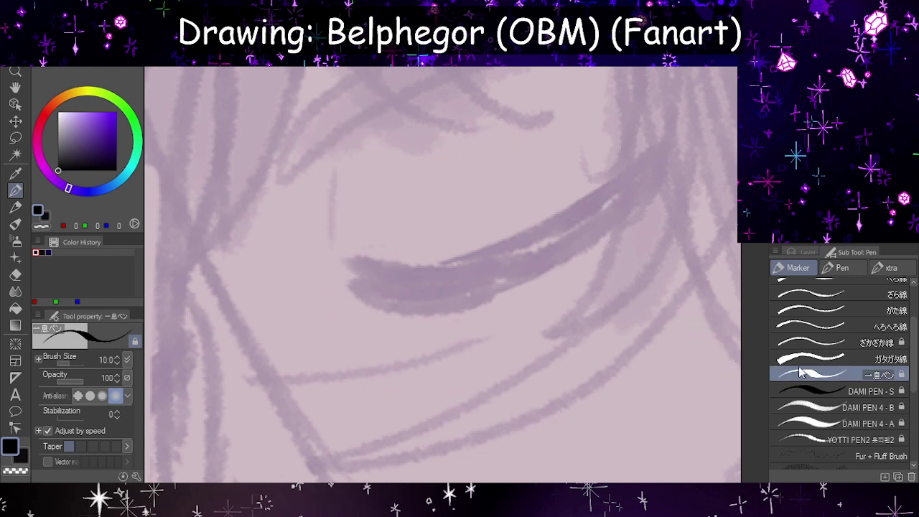
- Try the ガタガタ線 brush at size 13 with several test strokes over the eye and undo them
{"action": "left_click", "coordinate": [819, 356]}
{"action": "mouse_move", "coordinate": [442, 155]}
{"action": "left_mouse_down"}
{"action": "mouse_move", "coordinate": [477, 276]}
{"action": "mouse_move", "coordinate": [574, 316]}
{"action": "left_mouse_up"}
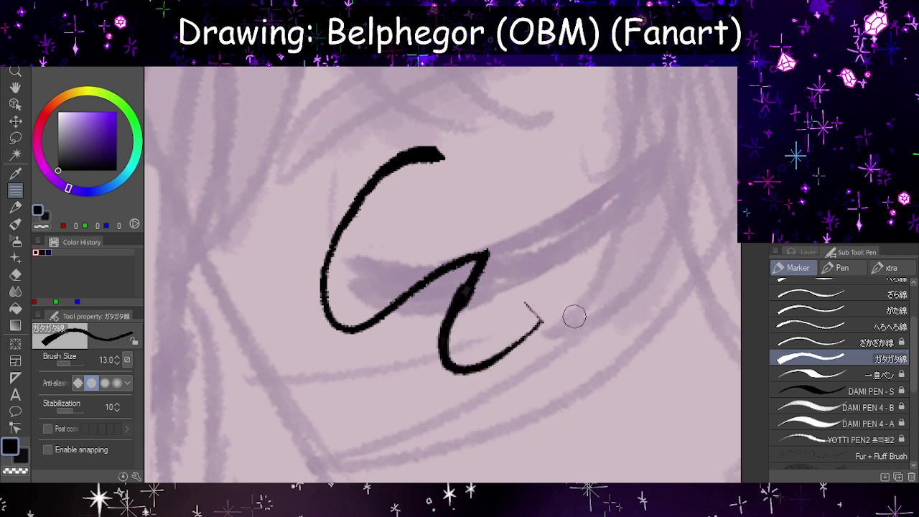
{"action": "key", "text": "ctrl+z"}
{"action": "mouse_move", "coordinate": [359, 186]}
{"action": "left_mouse_down"}
{"action": "mouse_move", "coordinate": [303, 364]}
{"action": "mouse_move", "coordinate": [454, 316]}
{"action": "mouse_move", "coordinate": [632, 375]}
{"action": "left_mouse_up"}
{"action": "left_click_drag", "start_coordinate": [377, 266], "coordinate": [434, 341]}
{"action": "key", "text": "ctrl+z"}
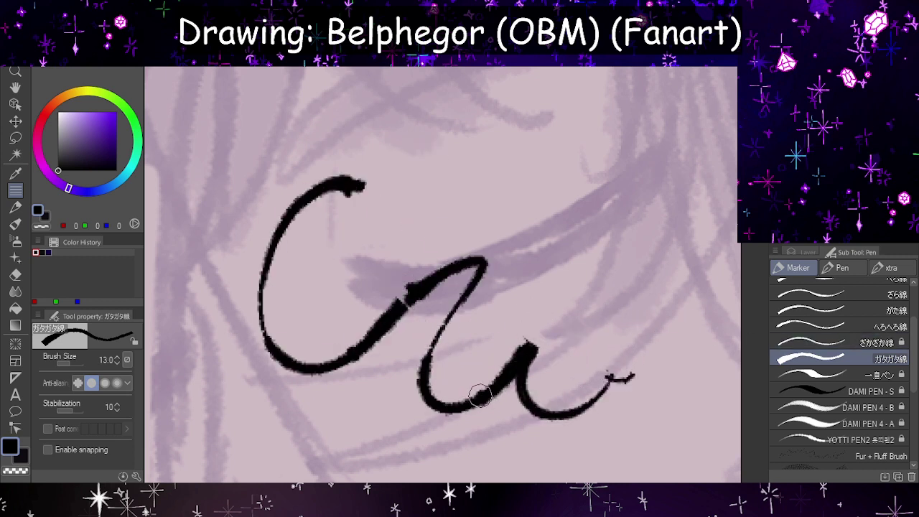
{"action": "key", "text": "ctrl+z"}
{"action": "mouse_move", "coordinate": [411, 175]}
{"action": "left_mouse_down"}
{"action": "mouse_move", "coordinate": [196, 283]}
{"action": "mouse_move", "coordinate": [386, 403]}
{"action": "mouse_move", "coordinate": [663, 197]}
{"action": "mouse_move", "coordinate": [560, 415]}
{"action": "mouse_move", "coordinate": [717, 341]}
{"action": "mouse_move", "coordinate": [613, 284]}
{"action": "mouse_move", "coordinate": [392, 443]}
{"action": "mouse_move", "coordinate": [380, 226]}
{"action": "mouse_move", "coordinate": [553, 117]}
{"action": "left_mouse_up"}
{"action": "key", "text": "ctrl+z"}
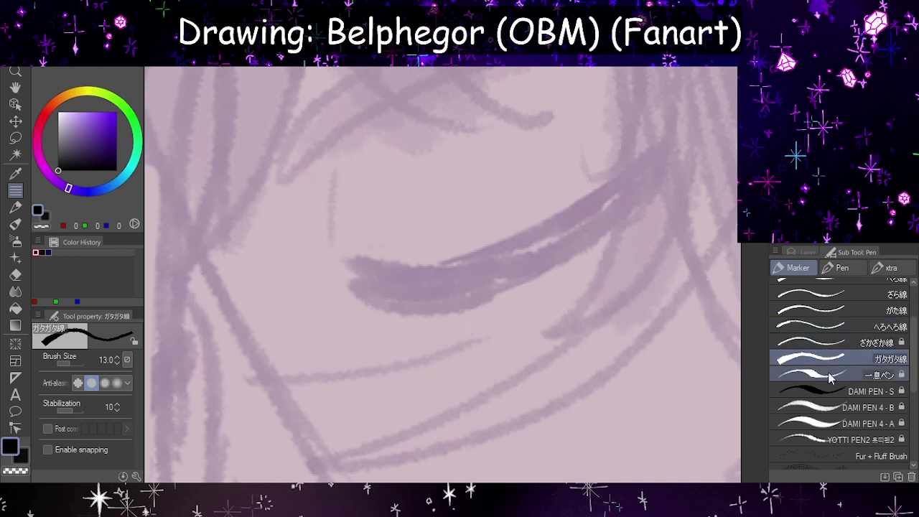
- Try the ざかざか線 brush at size 12 with one test stroke over the eye and undo the stroke
{"action": "left_click", "coordinate": [833, 341]}
{"action": "left_click_drag", "start_coordinate": [410, 192], "coordinate": [539, 294]}
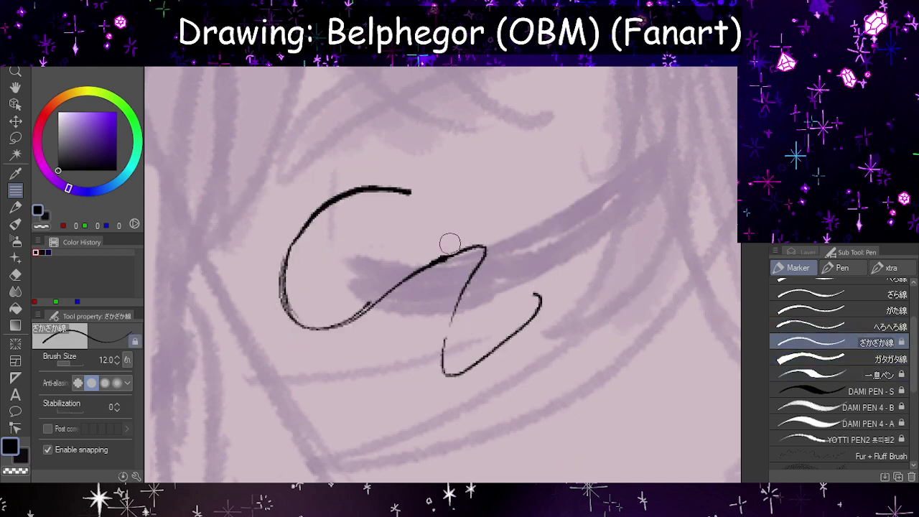
{"action": "key", "text": "ctrl+z"}
- Try the Flat marker and the Felt pen with one test stroke each over the eye, undoing both
{"action": "scroll", "coordinate": [862, 337], "scroll_direction": "up", "scroll_amount": 3}
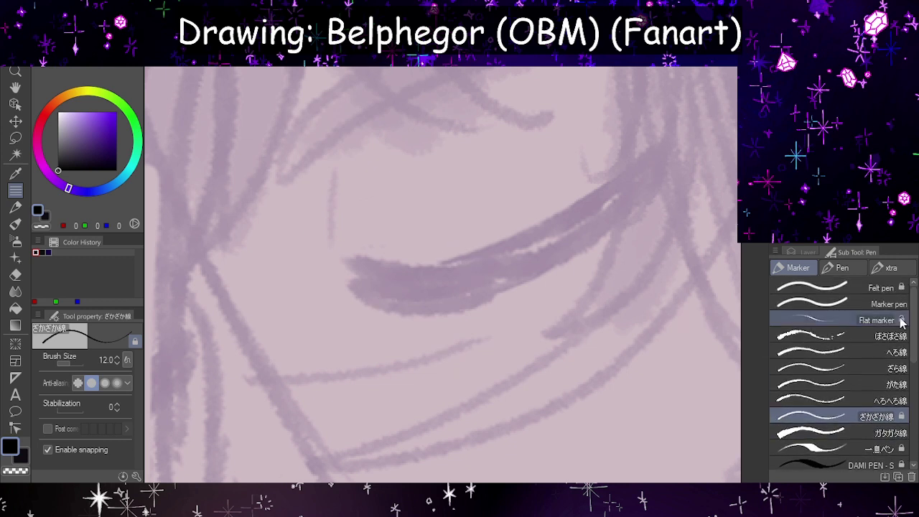
{"action": "left_click", "coordinate": [884, 321]}
{"action": "mouse_move", "coordinate": [366, 170]}
{"action": "left_mouse_down"}
{"action": "mouse_move", "coordinate": [343, 180]}
{"action": "mouse_move", "coordinate": [328, 297]}
{"action": "mouse_move", "coordinate": [527, 352]}
{"action": "mouse_move", "coordinate": [629, 337]}
{"action": "left_mouse_up"}
{"action": "key", "text": "ctrl+z"}
{"action": "left_click", "coordinate": [855, 286]}
{"action": "mouse_move", "coordinate": [430, 173]}
{"action": "left_mouse_down"}
{"action": "mouse_move", "coordinate": [338, 167]}
{"action": "mouse_move", "coordinate": [507, 260]}
{"action": "mouse_move", "coordinate": [587, 420]}
{"action": "left_mouse_up"}
{"action": "key", "text": "ctrl+z"}
{"action": "left_click", "coordinate": [838, 267]}
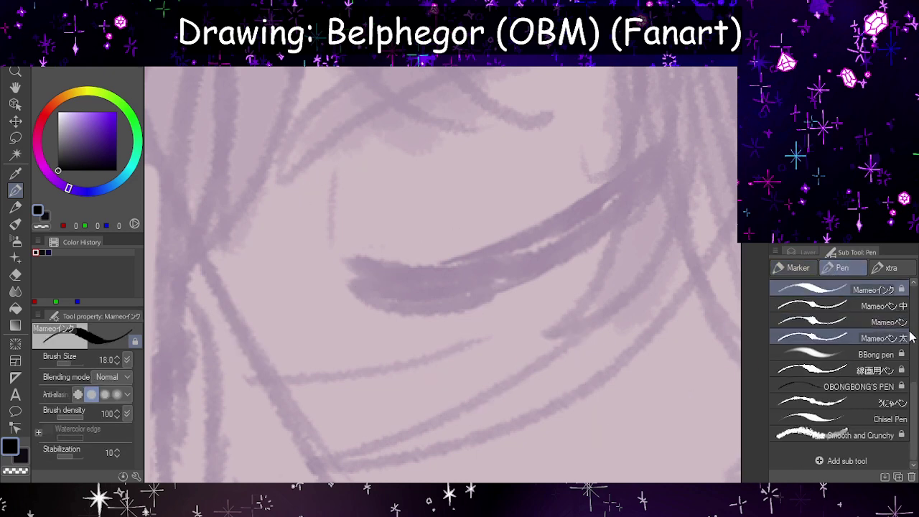
{"action": "scroll", "coordinate": [916, 381], "scroll_direction": "up", "scroll_amount": 5}
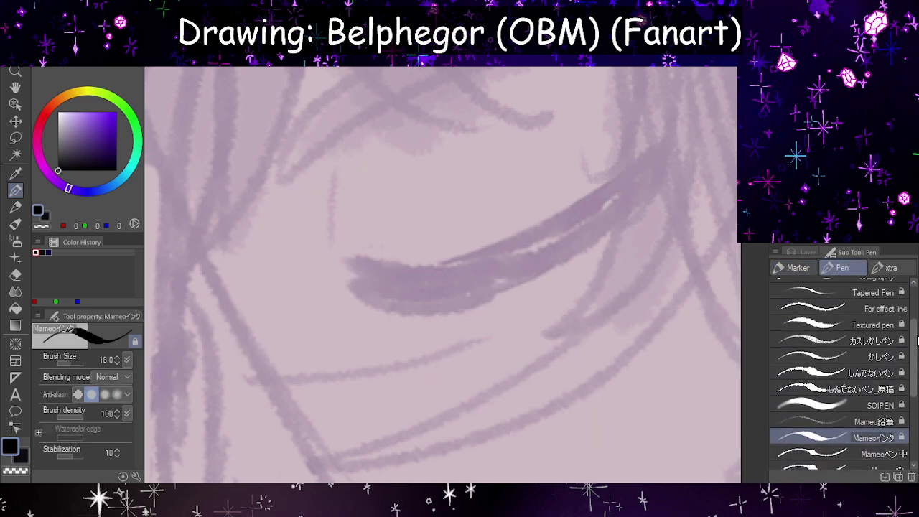
{"action": "scroll", "coordinate": [916, 316], "scroll_direction": "up", "scroll_amount": 3}
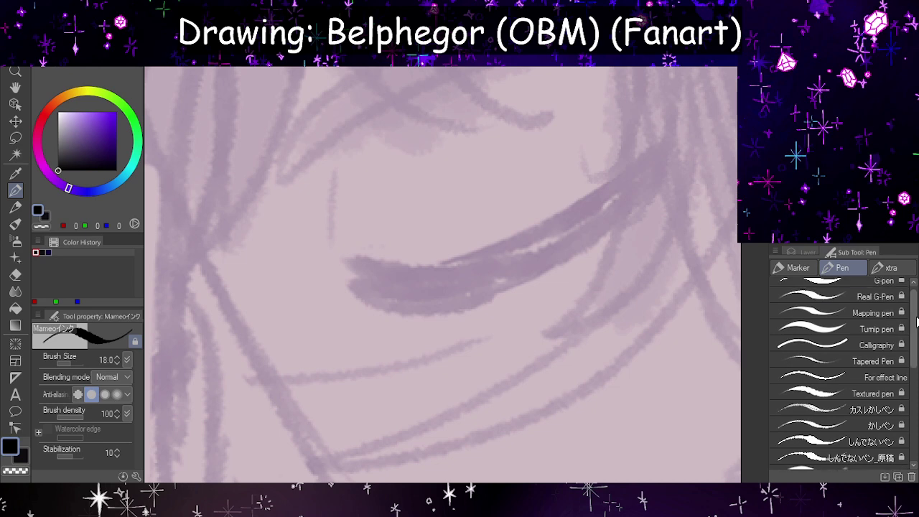
{"action": "scroll", "coordinate": [916, 322], "scroll_direction": "up", "scroll_amount": 2}
- Switch to the SU-Cream Pencil at size 14, make one test stroke over the eye and undo the stroke
{"action": "left_click", "coordinate": [15, 208]}
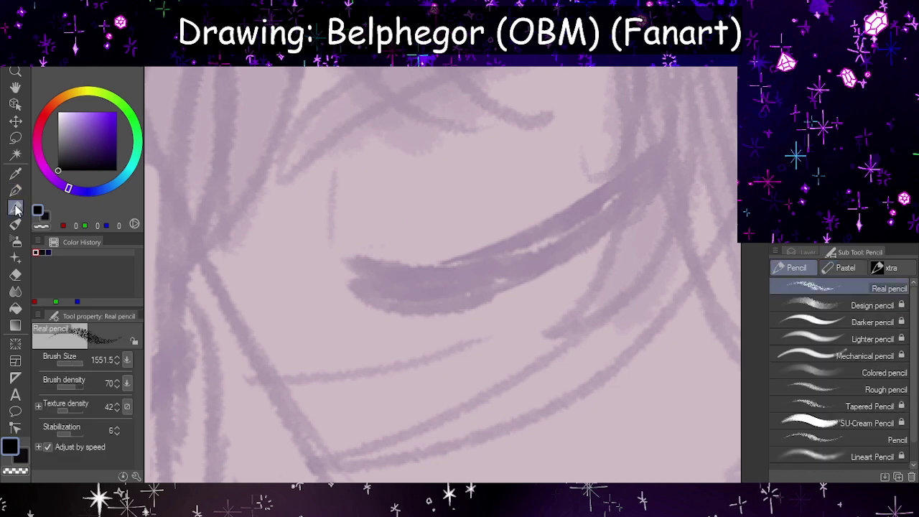
{"action": "left_click", "coordinate": [844, 269]}
{"action": "left_click", "coordinate": [804, 267]}
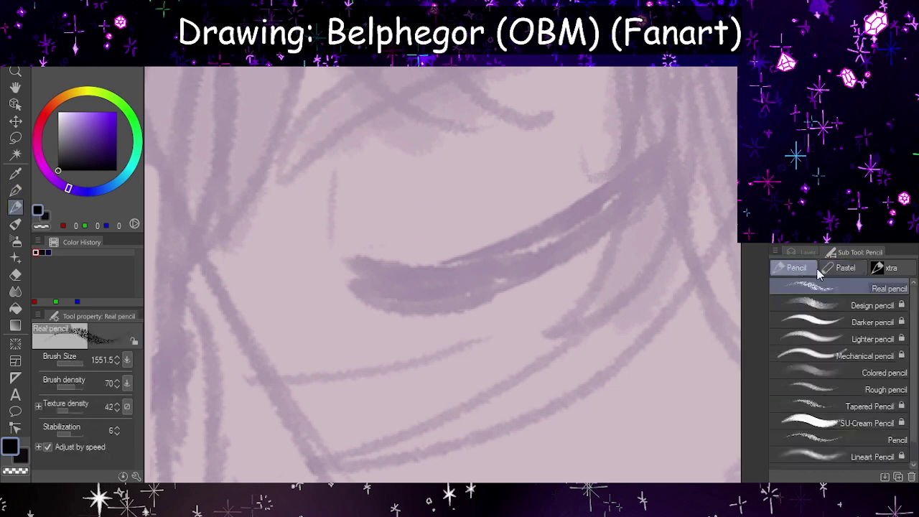
{"action": "scroll", "coordinate": [841, 359], "scroll_direction": "down", "scroll_amount": 1}
{"action": "left_click", "coordinate": [865, 400]}
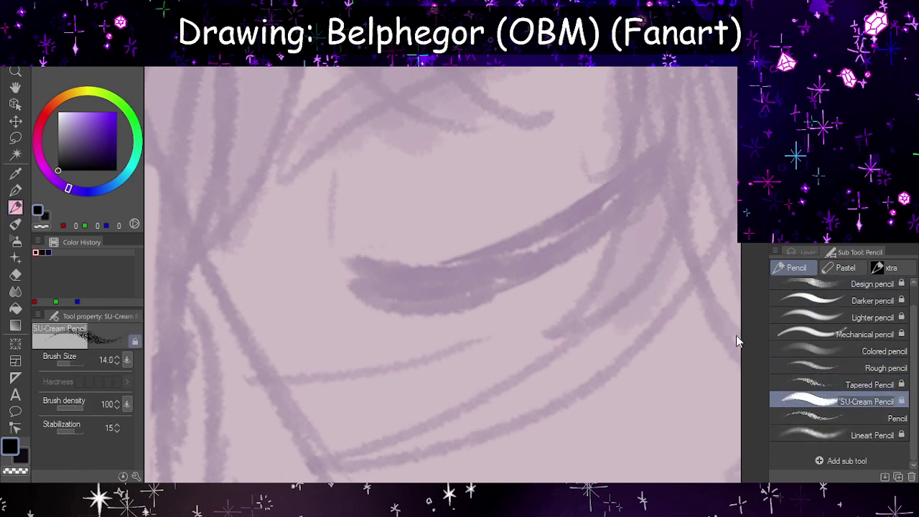
{"action": "mouse_move", "coordinate": [352, 197]}
{"action": "left_mouse_down"}
{"action": "mouse_move", "coordinate": [301, 354]}
{"action": "mouse_move", "coordinate": [615, 351]}
{"action": "left_mouse_up"}
{"action": "key", "text": "ctrl+z"}
- Set the SU-Cream Pencil's stabilization to 10
{"action": "scroll", "coordinate": [532, 285], "scroll_direction": "down", "scroll_amount": 5}
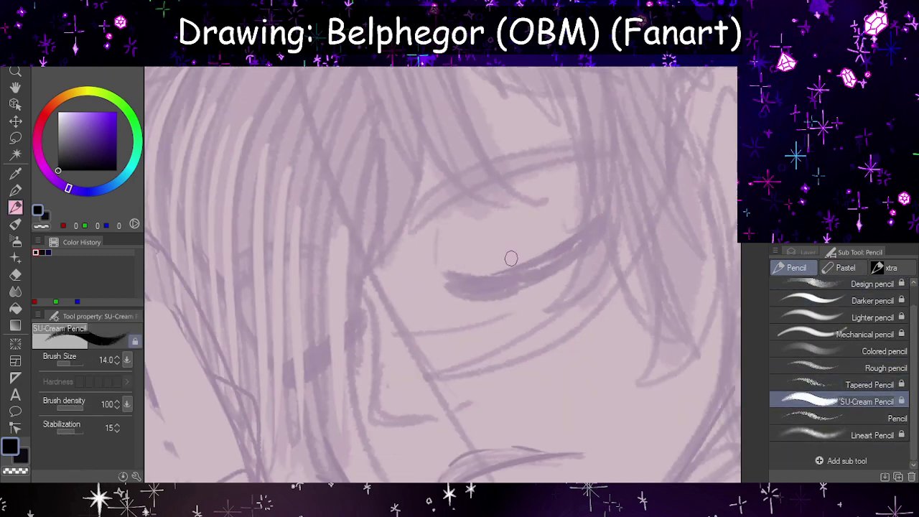
{"action": "scroll", "coordinate": [556, 283], "scroll_direction": "up", "scroll_amount": 3}
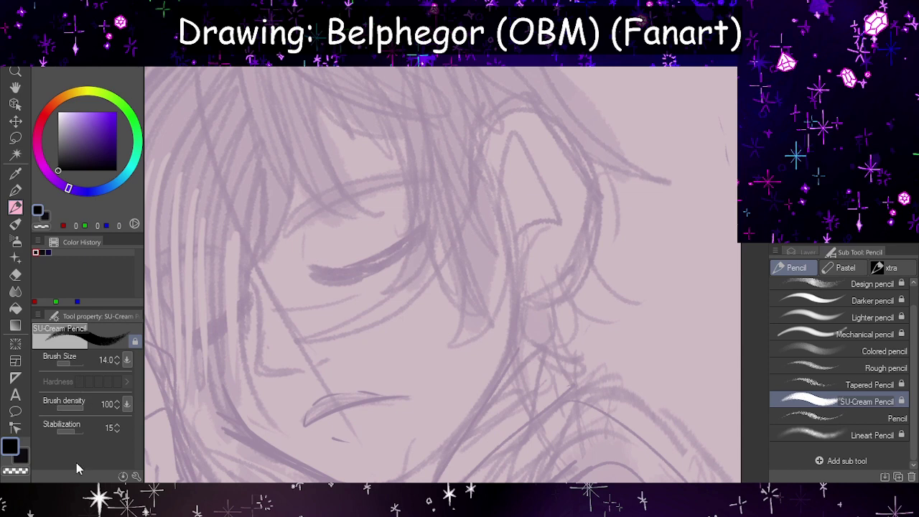
{"action": "left_click", "coordinate": [79, 433]}
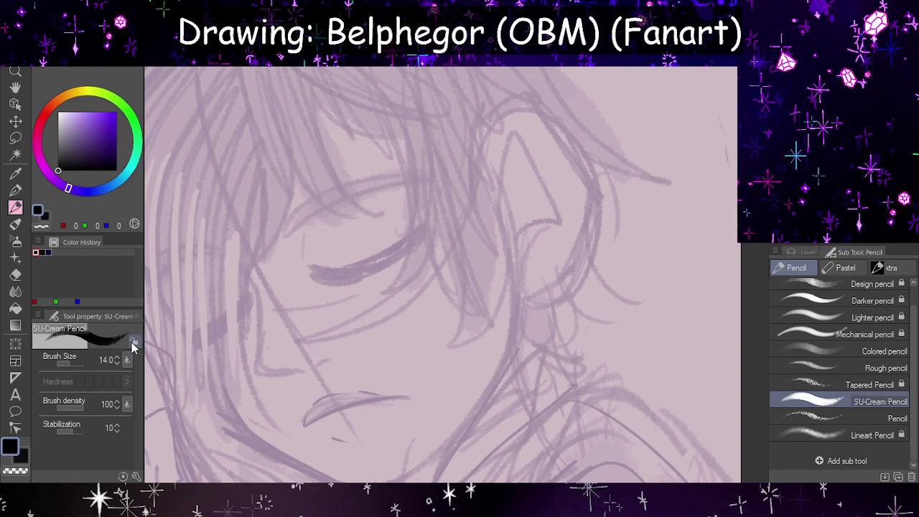
- Try inking the closed eye's lash line with thick overlapping SU-Cream Pencil strokes, check it on the mirrored canvas and undo the strokes
{"action": "scroll", "coordinate": [274, 266], "scroll_direction": "up", "scroll_amount": 3}
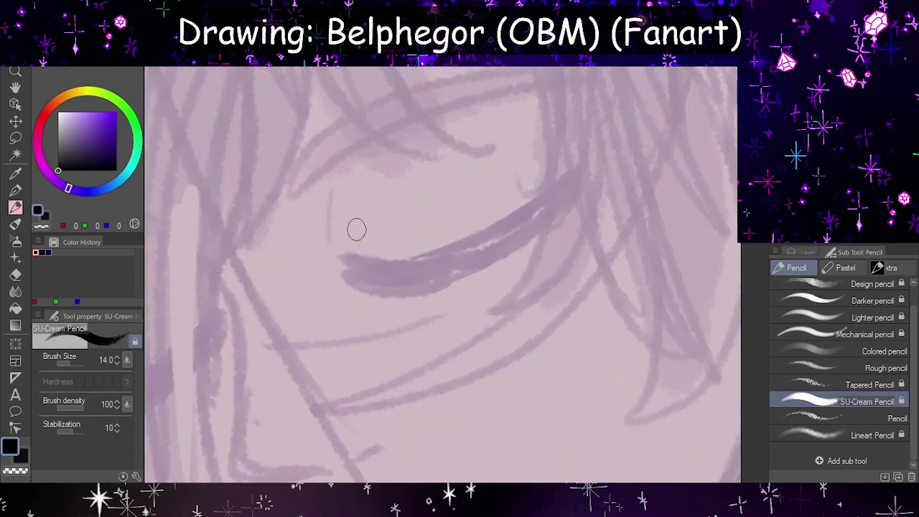
{"action": "left_click_drag", "start_coordinate": [346, 259], "coordinate": [595, 161]}
{"action": "key", "text": "ctrl+z"}
{"action": "mouse_move", "coordinate": [343, 263]}
{"action": "left_mouse_down"}
{"action": "mouse_move", "coordinate": [368, 265]}
{"action": "mouse_move", "coordinate": [547, 186]}
{"action": "left_mouse_up"}
{"action": "left_click_drag", "start_coordinate": [359, 263], "coordinate": [567, 185]}
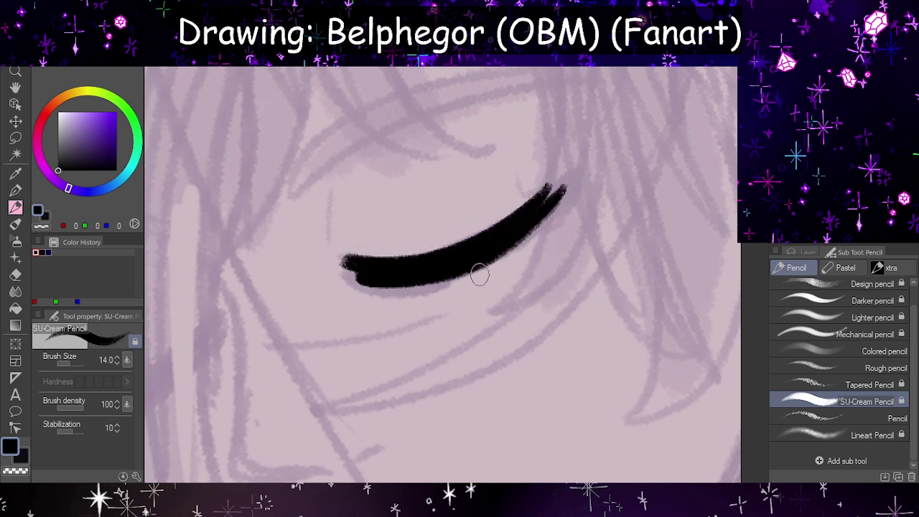
{"action": "scroll", "coordinate": [490, 278], "scroll_direction": "down", "scroll_amount": 5}
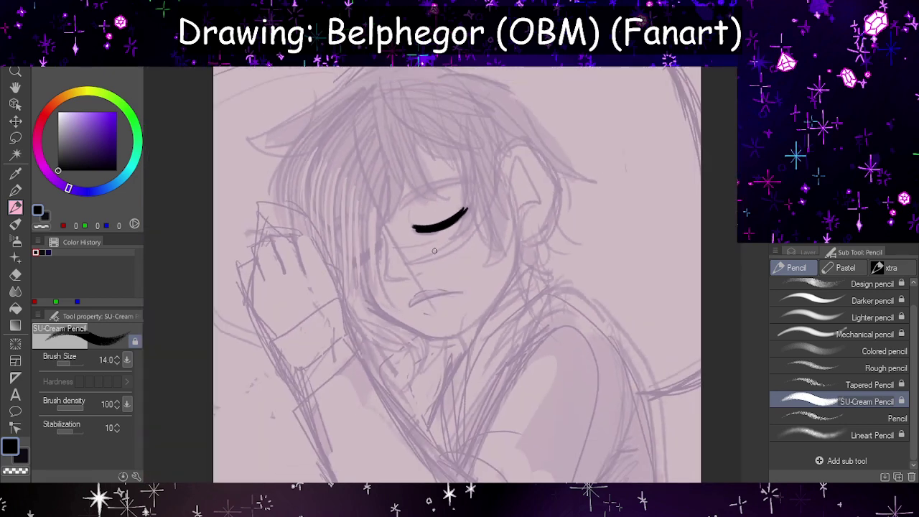
{"action": "scroll", "coordinate": [512, 283], "scroll_direction": "down", "scroll_amount": 2}
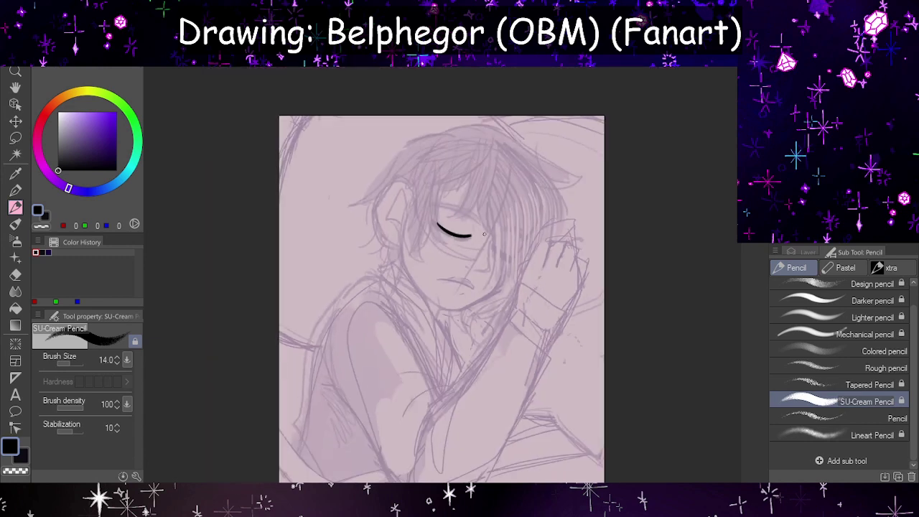
{"action": "key", "text": "ctrl+z"}
{"action": "key", "text": "ctrl+z"}
- Make Layer 2 Copy in Folder 1 the active layer and lasso the closed eye together with its eyebrow
{"action": "scroll", "coordinate": [483, 227], "scroll_direction": "up", "scroll_amount": 2}
{"action": "key", "text": "h"}
{"action": "scroll", "coordinate": [395, 249], "scroll_direction": "up", "scroll_amount": 4}
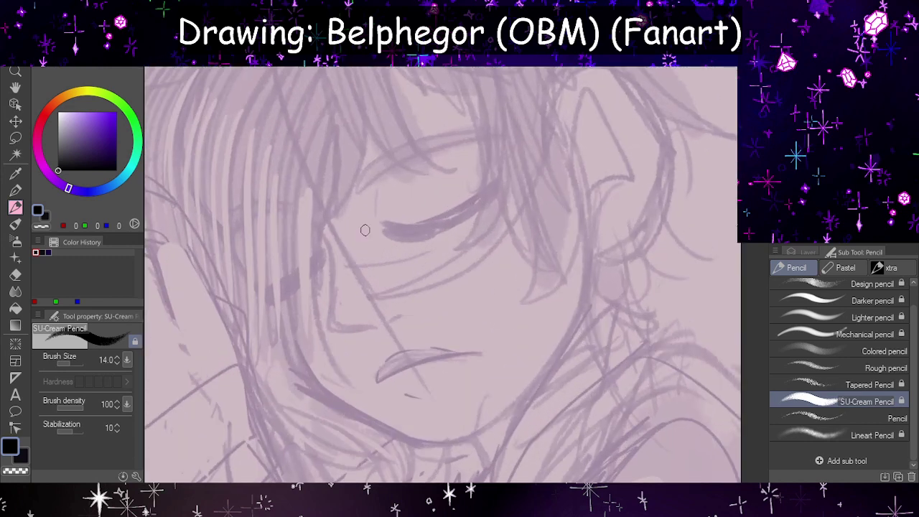
{"action": "scroll", "coordinate": [365, 230], "scroll_direction": "up", "scroll_amount": 1}
{"action": "left_click", "coordinate": [806, 252]}
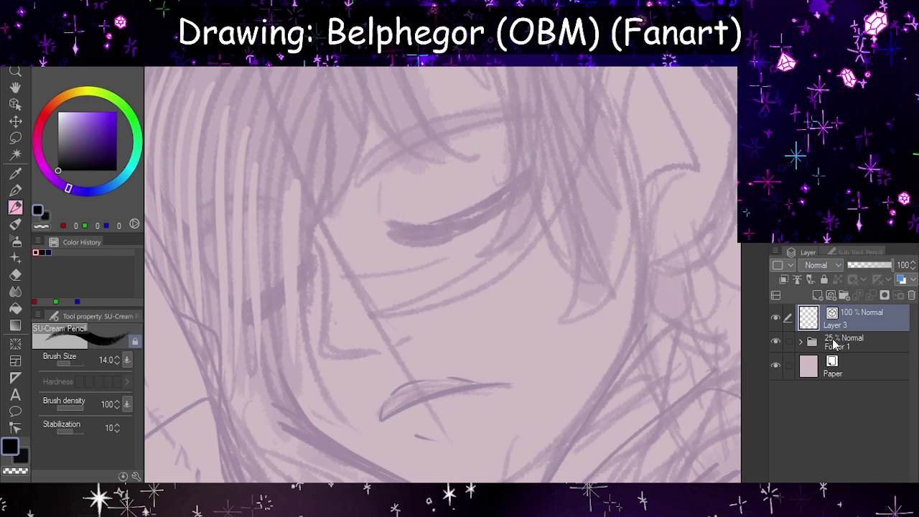
{"action": "left_click", "coordinate": [801, 341]}
{"action": "left_click", "coordinate": [855, 366]}
{"action": "left_click", "coordinate": [15, 138]}
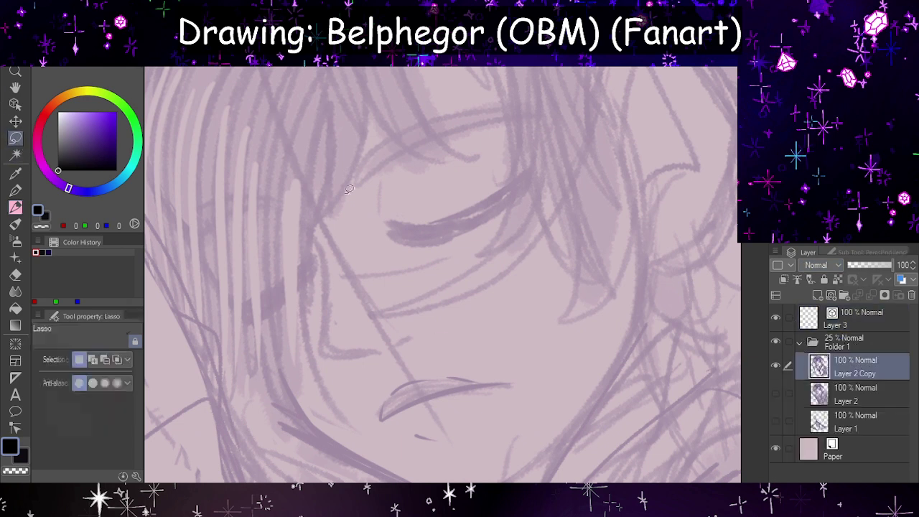
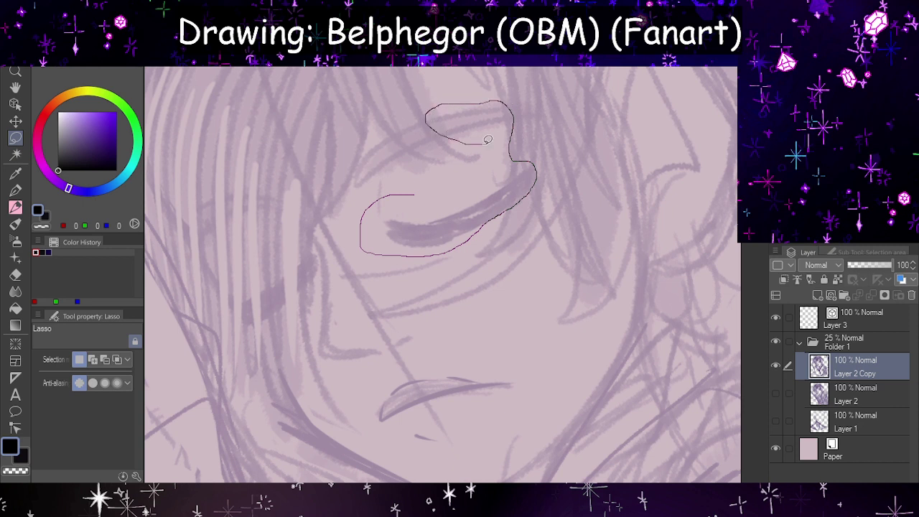
{"action": "left_click_drag", "start_coordinate": [360, 200], "coordinate": [363, 222]}
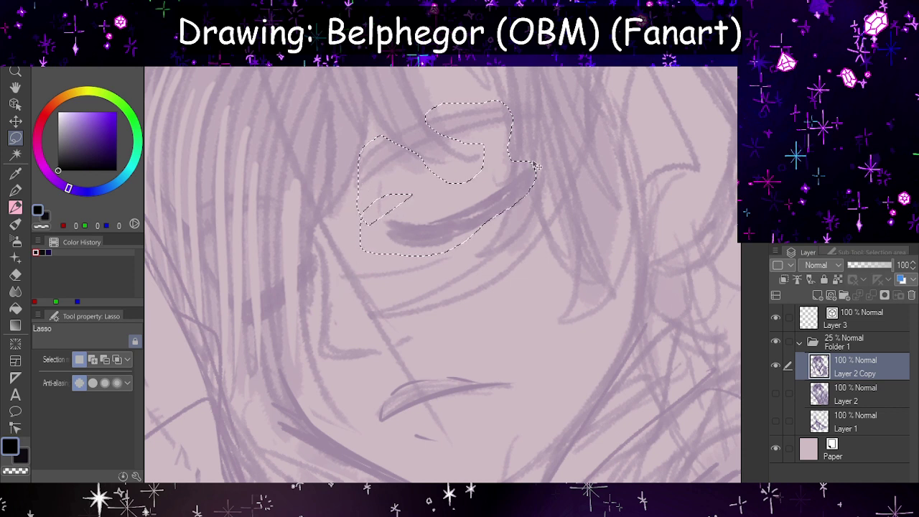
- Try distorting the selected eye by pulling one upper corner inward with Free Transform, and undo the distortion
{"action": "key", "text": "ctrl+t"}
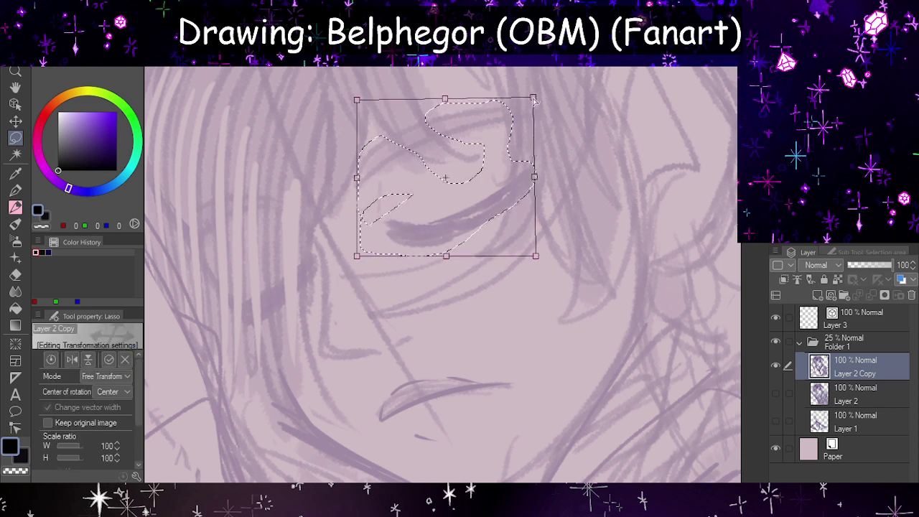
{"action": "left_click_drag", "start_coordinate": [536, 100], "coordinate": [512, 119]}
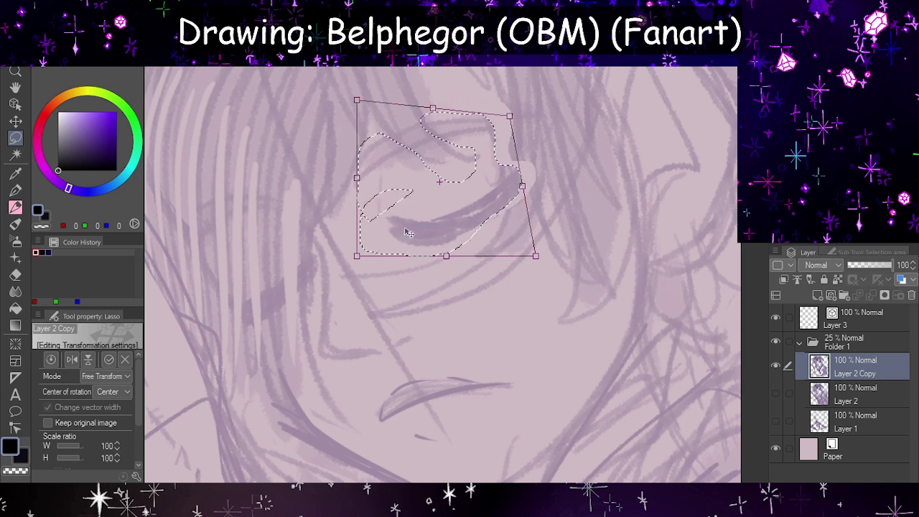
{"action": "key", "text": "ctrl+z"}
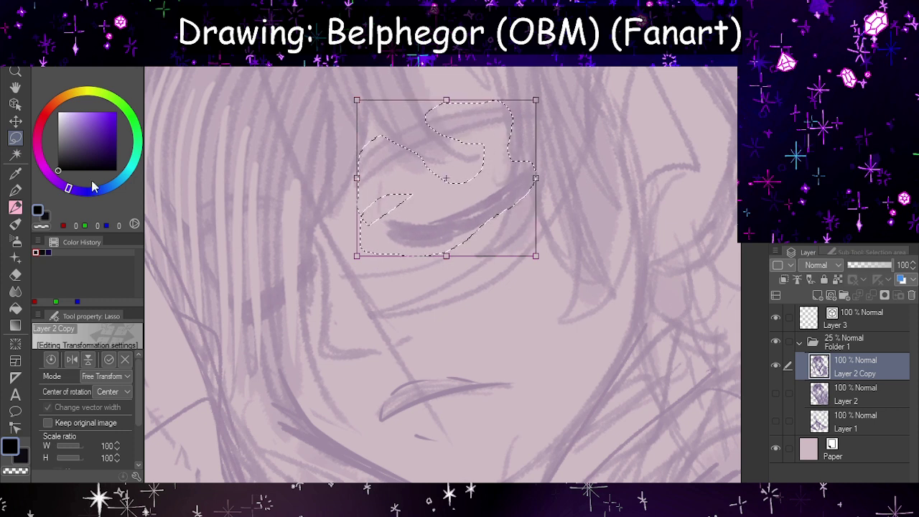
- Scale the selected eye and eyebrow to 89%, shift them slightly upward, check the face on the mirrored canvas and apply the transformation
{"action": "key", "text": "ctrl+t"}
{"action": "left_click_drag", "start_coordinate": [536, 97], "coordinate": [516, 117]}
{"action": "mouse_move", "coordinate": [457, 193]}
{"action": "left_mouse_down"}
{"action": "mouse_move", "coordinate": [464, 183]}
{"action": "mouse_move", "coordinate": [457, 181]}
{"action": "left_mouse_up"}
{"action": "key", "text": "h"}
{"action": "scroll", "coordinate": [471, 211], "scroll_direction": "down", "scroll_amount": 3}
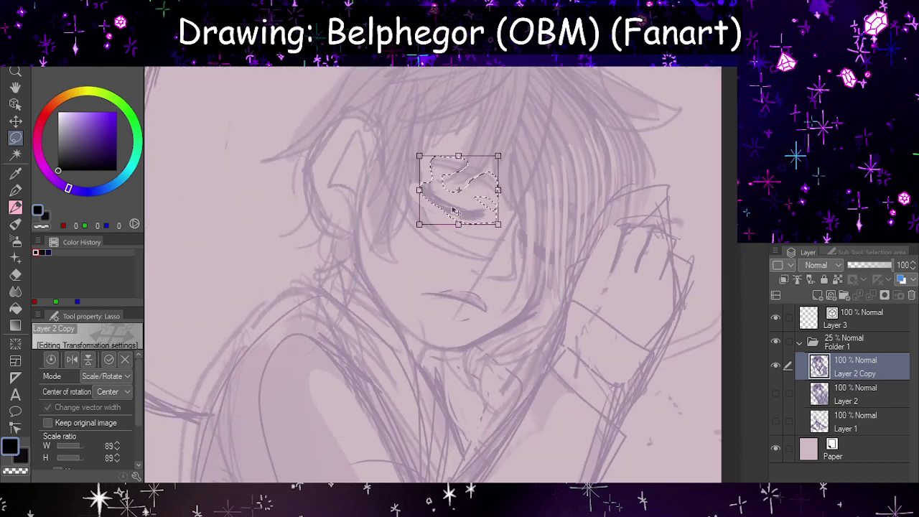
{"action": "key", "text": "h"}
{"action": "scroll", "coordinate": [470, 295], "scroll_direction": "down", "scroll_amount": 3}
{"action": "scroll", "coordinate": [459, 283], "scroll_direction": "up", "scroll_amount": 3}
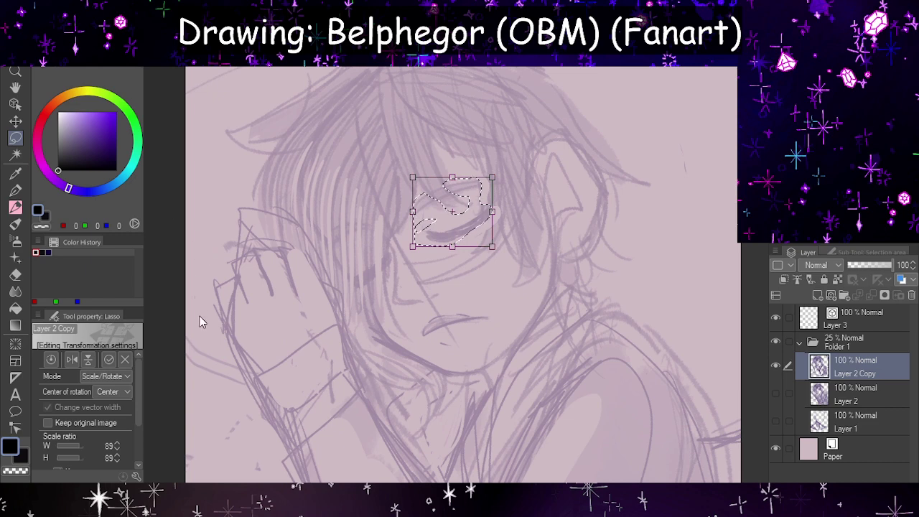
{"action": "key", "text": "Return"}
{"action": "scroll", "coordinate": [212, 272], "scroll_direction": "down", "scroll_amount": 4}
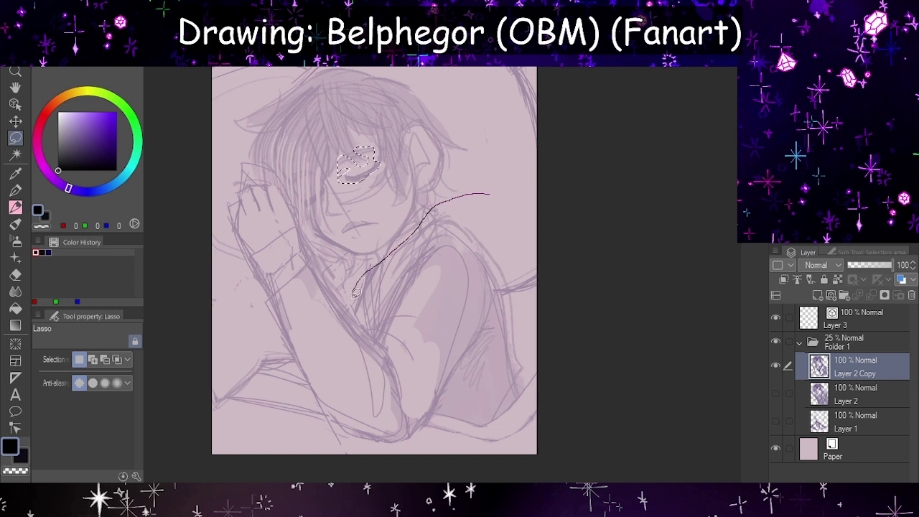
- Try lassoing the shoulder, upper arm and torso, scaling them up to 104% with a slight rotation and applying the transformation
{"action": "left_click_drag", "start_coordinate": [386, 340], "coordinate": [425, 397]}
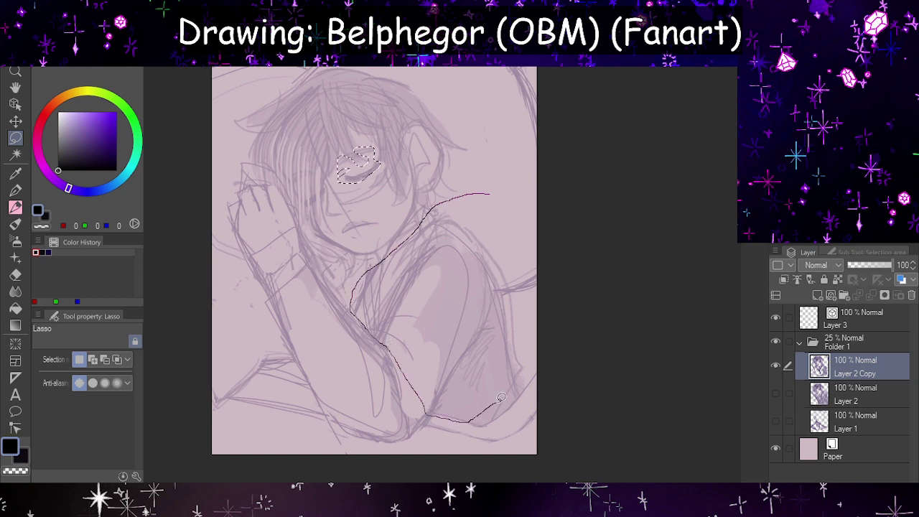
{"action": "left_click_drag", "start_coordinate": [533, 377], "coordinate": [499, 215]}
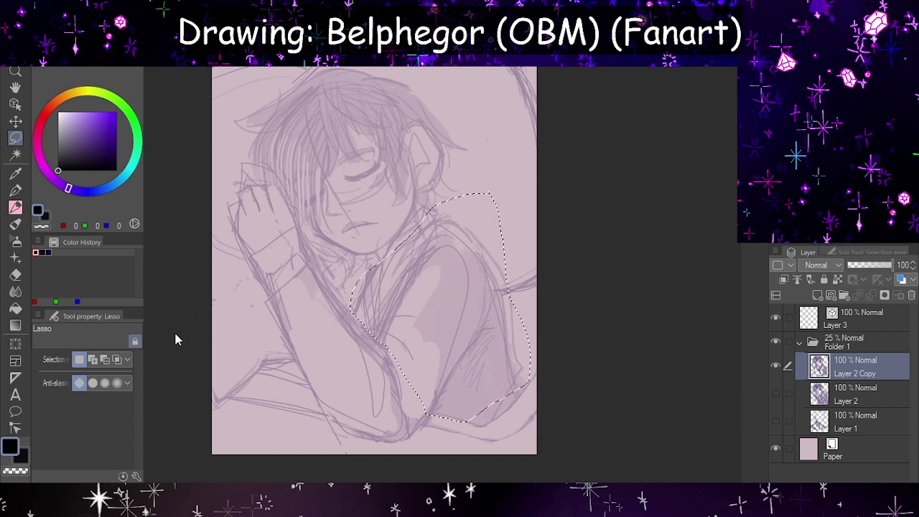
{"action": "key", "text": "ctrl+t"}
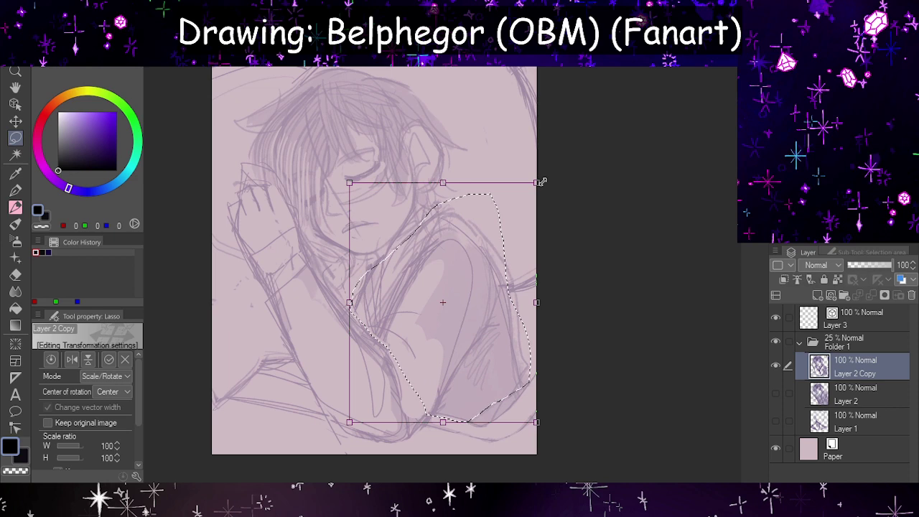
{"action": "left_click_drag", "start_coordinate": [541, 182], "coordinate": [545, 178]}
{"action": "left_click_drag", "start_coordinate": [282, 244], "coordinate": [287, 255]}
{"action": "scroll", "coordinate": [452, 329], "scroll_direction": "down", "scroll_amount": 2}
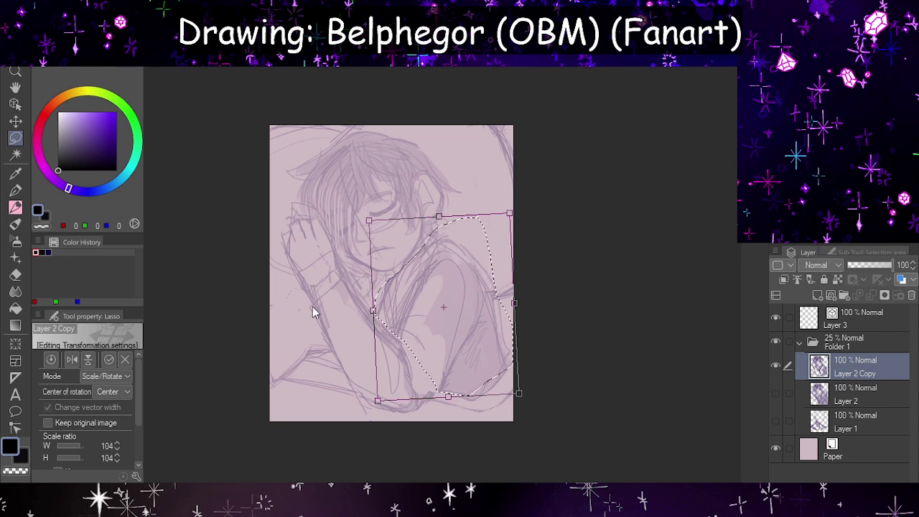
{"action": "key", "text": "Return"}
{"action": "key", "text": "ctrl+plus"}
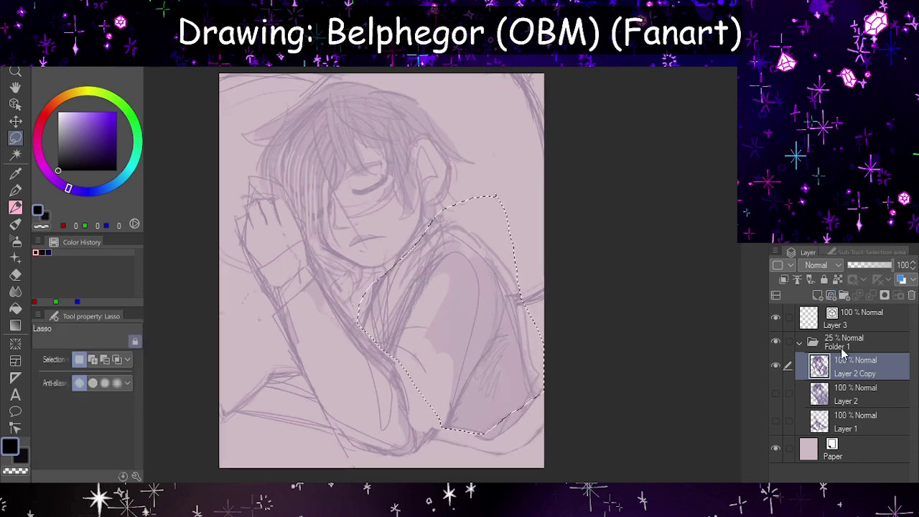
- Add a new layer above Folder 1, clear the selection and doodle a circular head with the Mameoインク pen over the shoulder area
{"action": "left_click", "coordinate": [837, 349]}
{"action": "left_click", "coordinate": [801, 343]}
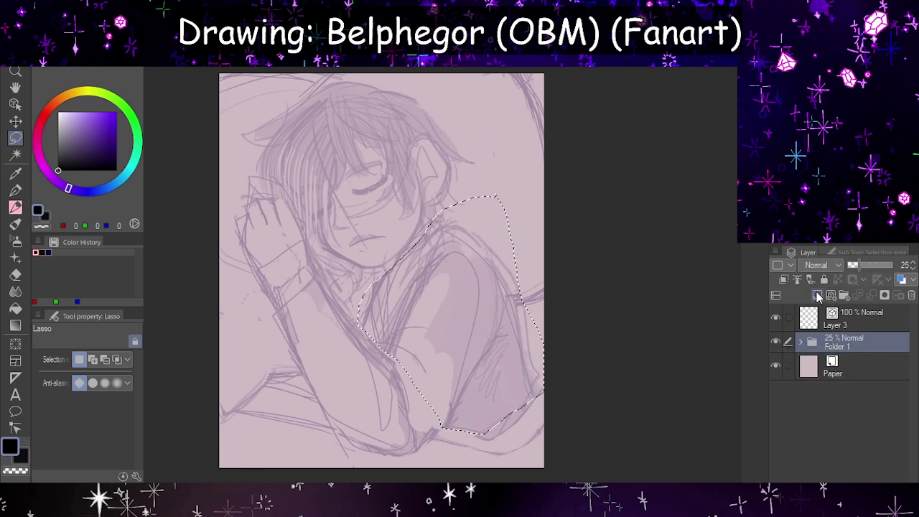
{"action": "left_click", "coordinate": [817, 296]}
{"action": "key", "text": "p"}
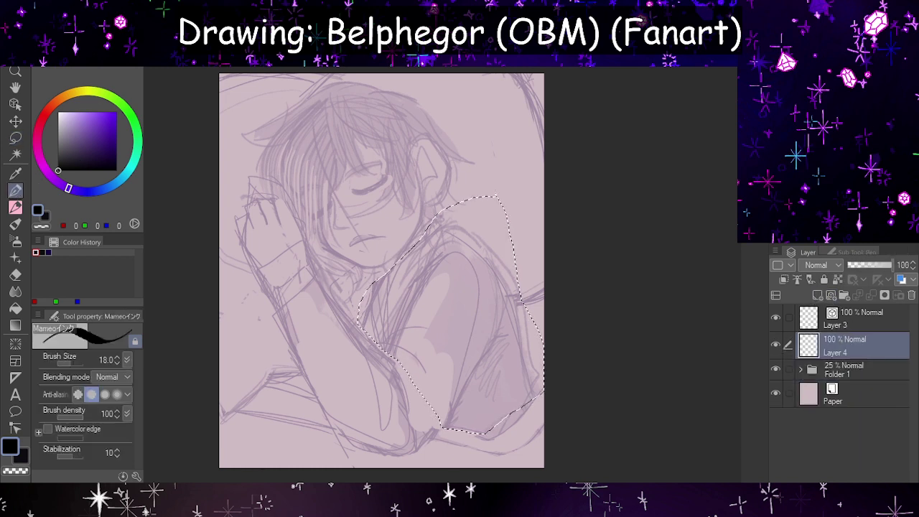
{"action": "key", "text": "ctrl+d"}
{"action": "mouse_move", "coordinate": [482, 188]}
{"action": "left_mouse_down"}
{"action": "mouse_move", "coordinate": [412, 241]}
{"action": "mouse_move", "coordinate": [490, 192]}
{"action": "left_mouse_up"}
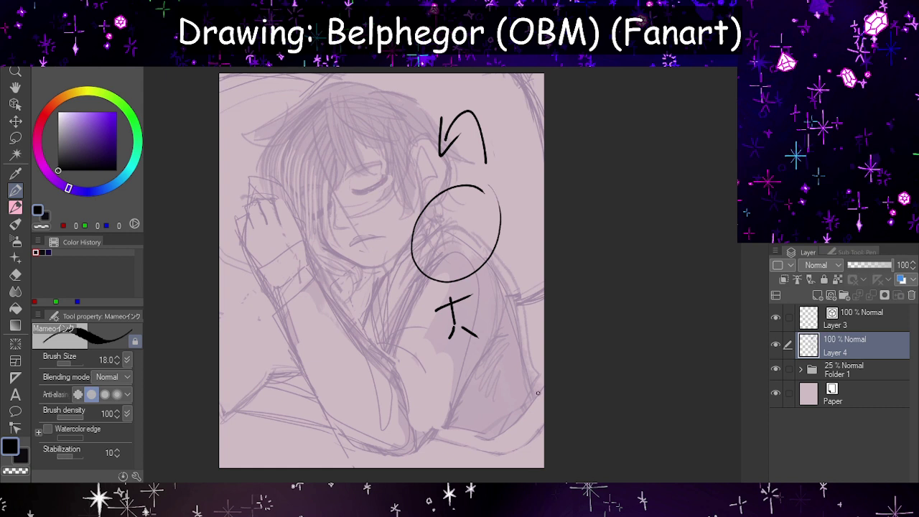
- Try adding a cartoon face and a small hand doodle around the circle, check the mirrored canvas and undo the doodles
{"action": "key", "text": "ctrl+z"}
{"action": "key", "text": "ctrl+z"}
{"action": "key", "text": "ctrl+z"}
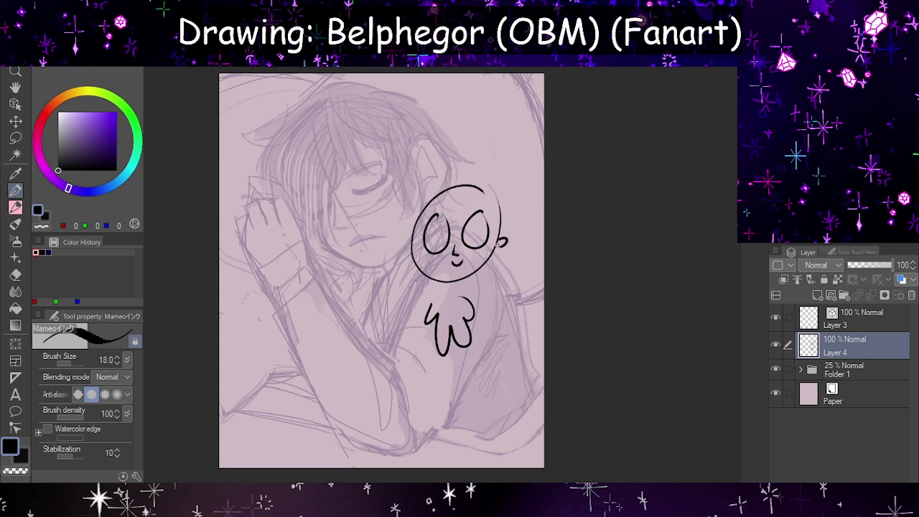
{"action": "key", "text": "h"}
{"action": "key", "text": "h"}
{"action": "key", "text": "ctrl+z"}
{"action": "key", "text": "ctrl+z"}
{"action": "key", "text": "ctrl+z"}
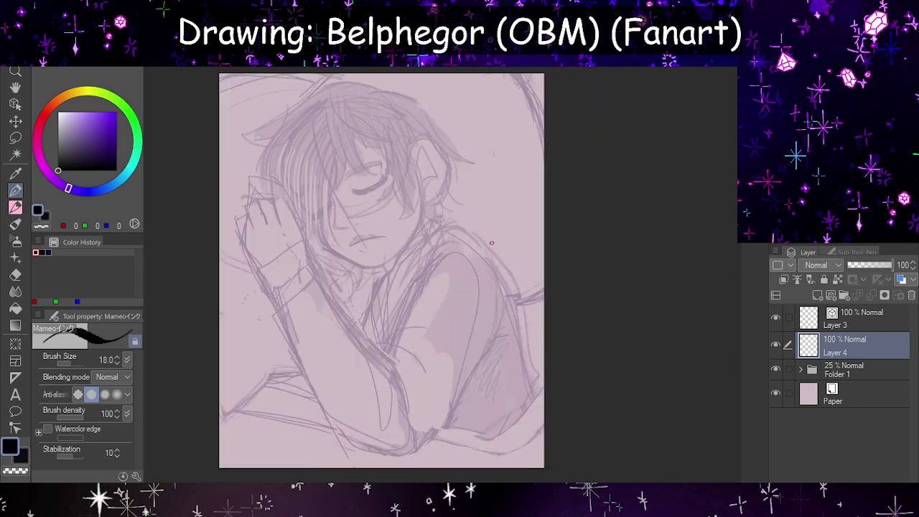
- Delete the empty Layer 4 and make Layer 2 Copy in Folder 1 the active layer
{"action": "left_click", "coordinate": [801, 369]}
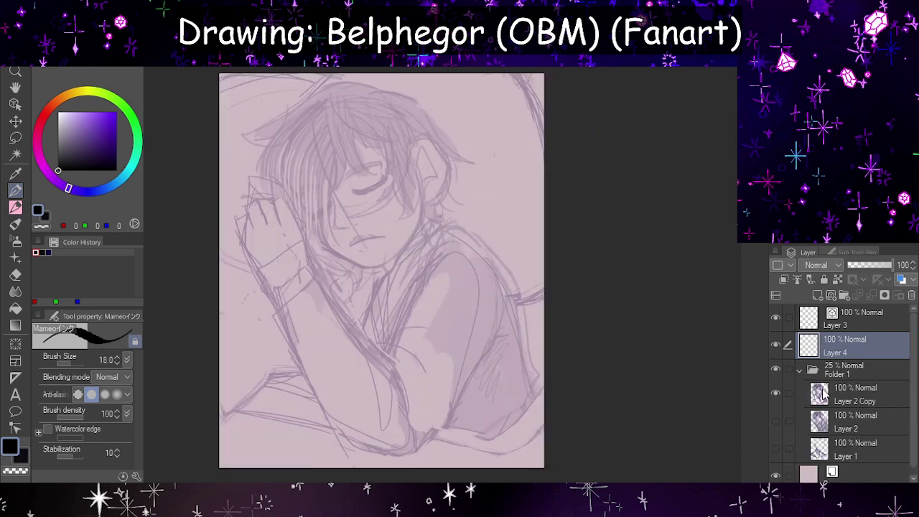
{"action": "left_click", "coordinate": [826, 395]}
{"action": "left_click", "coordinate": [826, 346]}
{"action": "left_click", "coordinate": [911, 295]}
{"action": "left_click", "coordinate": [854, 366]}
{"action": "scroll", "coordinate": [494, 355], "scroll_direction": "down", "scroll_amount": 2}
{"action": "scroll", "coordinate": [494, 348], "scroll_direction": "up", "scroll_amount": 1}
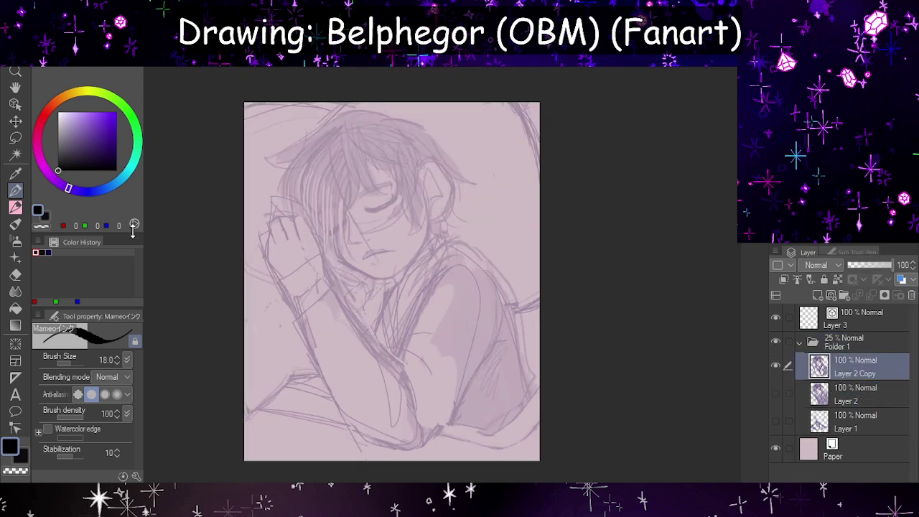
{"action": "scroll", "coordinate": [374, 270], "scroll_direction": "down", "scroll_amount": 1}
{"action": "scroll", "coordinate": [431, 331], "scroll_direction": "up", "scroll_amount": 1}
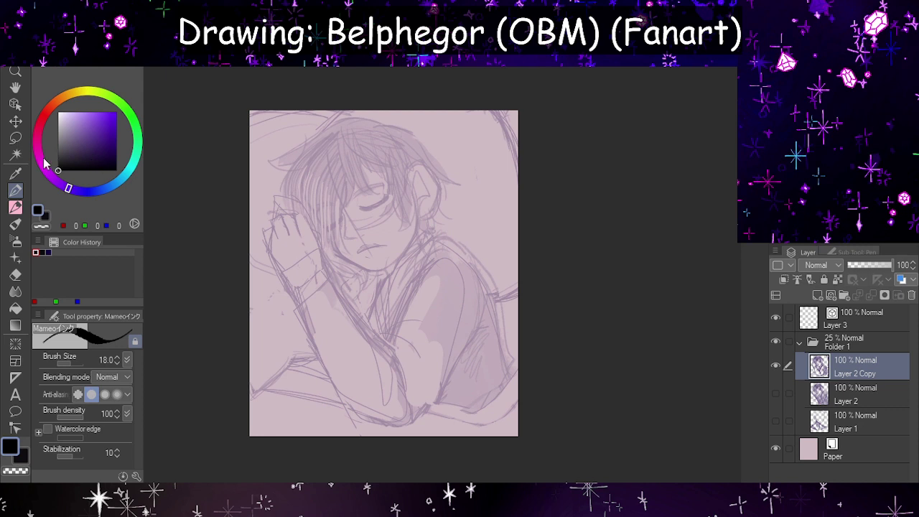
- Try lassoing around the head and neck, and undo back past the torso enlargement
{"action": "left_click", "coordinate": [15, 138]}
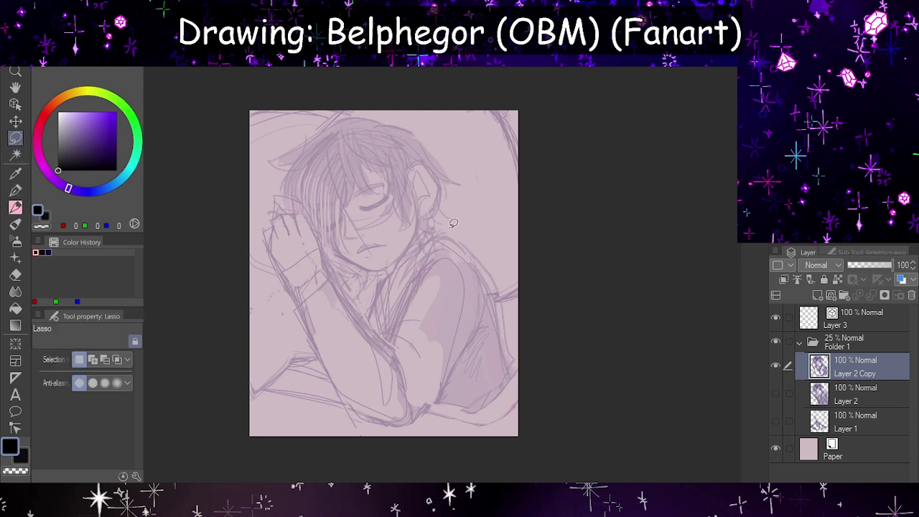
{"action": "left_click_drag", "start_coordinate": [455, 205], "coordinate": [416, 244]}
{"action": "mouse_move", "coordinate": [378, 280]}
{"action": "left_mouse_down"}
{"action": "mouse_move", "coordinate": [349, 283]}
{"action": "mouse_move", "coordinate": [307, 206]}
{"action": "mouse_move", "coordinate": [266, 183]}
{"action": "mouse_move", "coordinate": [258, 151]}
{"action": "mouse_move", "coordinate": [285, 128]}
{"action": "mouse_move", "coordinate": [363, 112]}
{"action": "mouse_move", "coordinate": [428, 126]}
{"action": "mouse_move", "coordinate": [461, 158]}
{"action": "mouse_move", "coordinate": [468, 191]}
{"action": "left_mouse_up"}
{"action": "key", "text": "ctrl+z"}
{"action": "key", "text": "ctrl+z"}
{"action": "key", "text": "ctrl+z"}
{"action": "key", "text": "ctrl+z"}
{"action": "key", "text": "ctrl+d"}
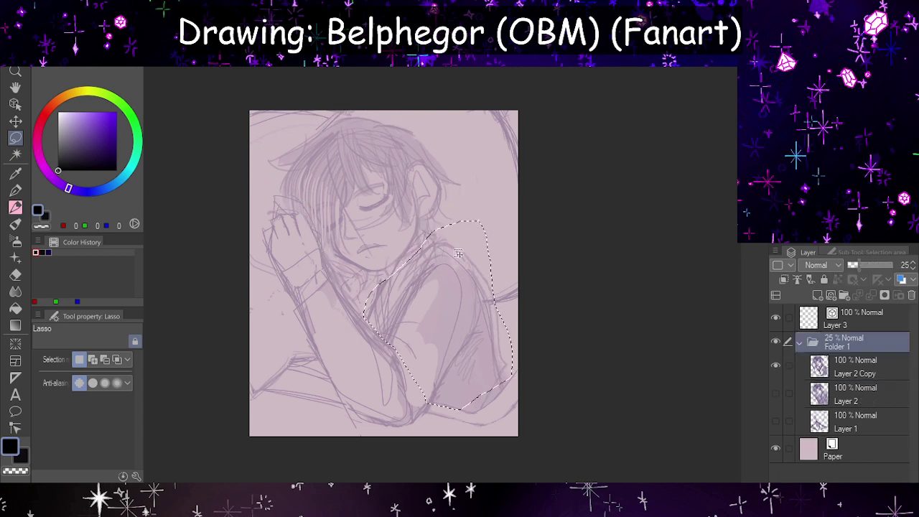
- Make Layer 2 Copy the active layer and clear the leftover eye selection
{"action": "left_click_drag", "start_coordinate": [359, 188], "coordinate": [355, 207]}
{"action": "left_click", "coordinate": [832, 372]}
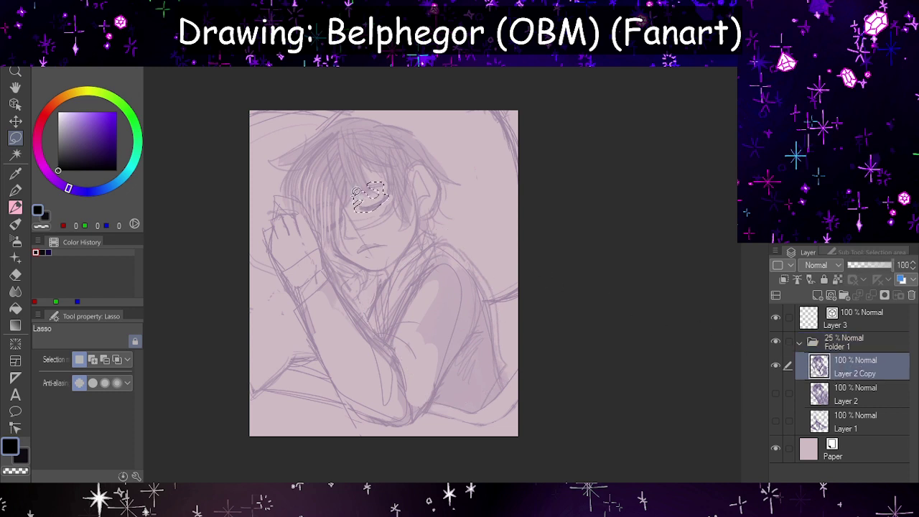
{"action": "key", "text": "ctrl+z"}
{"action": "key", "text": "Delete"}
{"action": "key", "text": "ctrl+d"}
- Lasso the whole head on Layer 2 Copy, following the jaw, the raised hand and the outer hair
{"action": "left_click", "coordinate": [15, 121]}
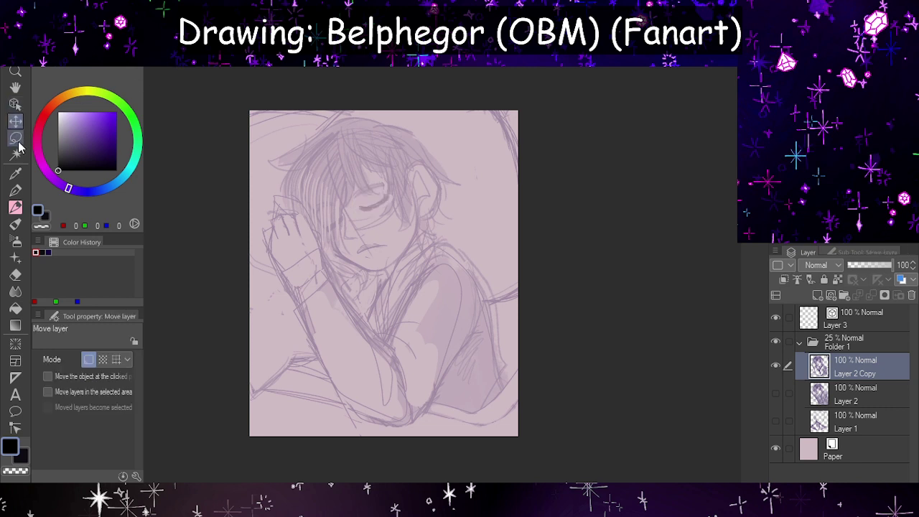
{"action": "left_click", "coordinate": [16, 140]}
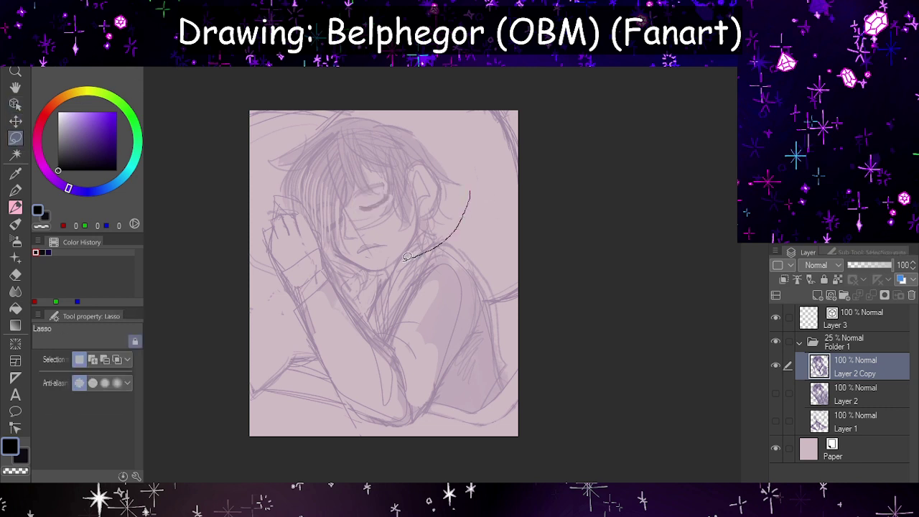
{"action": "left_click_drag", "start_coordinate": [466, 159], "coordinate": [474, 203]}
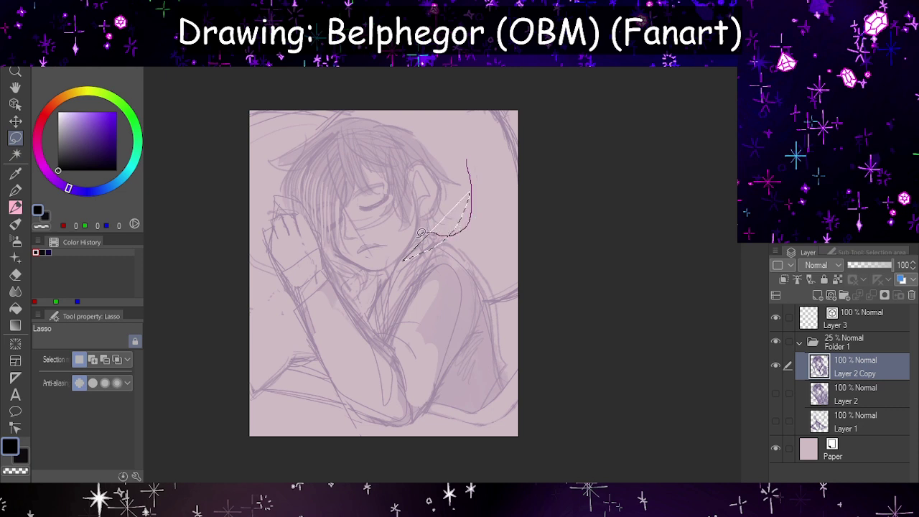
{"action": "mouse_move", "coordinate": [387, 272]}
{"action": "left_mouse_down"}
{"action": "mouse_move", "coordinate": [370, 286]}
{"action": "mouse_move", "coordinate": [332, 257]}
{"action": "mouse_move", "coordinate": [304, 204]}
{"action": "mouse_move", "coordinate": [284, 206]}
{"action": "mouse_move", "coordinate": [260, 160]}
{"action": "mouse_move", "coordinate": [273, 140]}
{"action": "mouse_move", "coordinate": [353, 108]}
{"action": "mouse_move", "coordinate": [409, 113]}
{"action": "mouse_move", "coordinate": [451, 140]}
{"action": "left_mouse_up"}
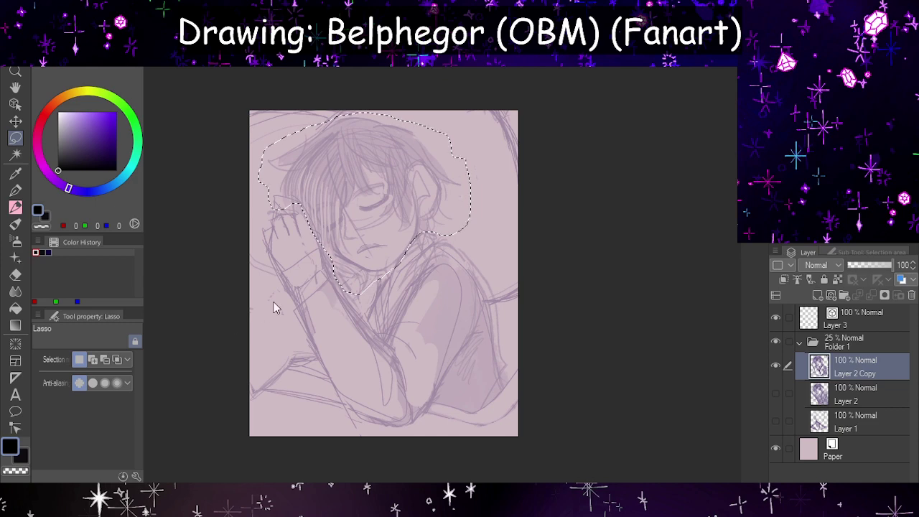
- Scale the selected head to 92%, check it on the mirrored canvas, apply the transformation and deselect
{"action": "key", "text": "ctrl+t"}
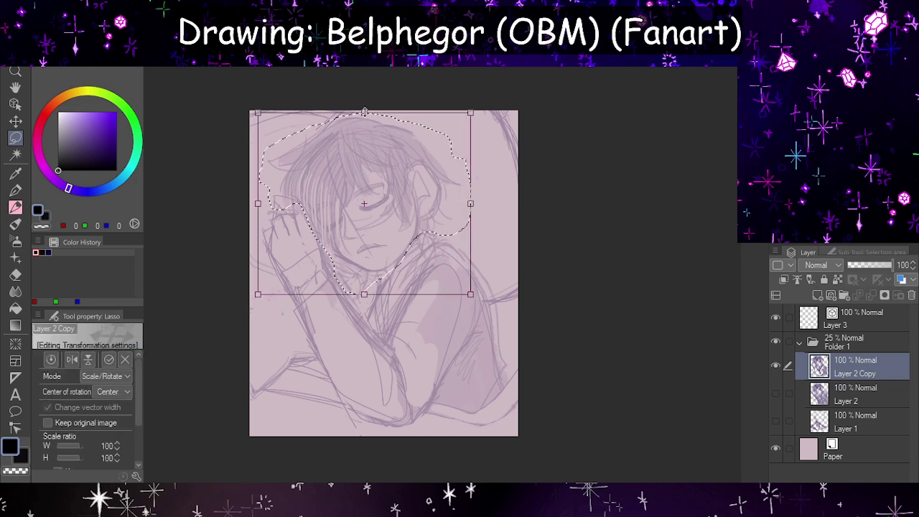
{"action": "left_click_drag", "start_coordinate": [364, 113], "coordinate": [374, 127]}
{"action": "key", "text": "h"}
{"action": "left_click_drag", "start_coordinate": [518, 204], "coordinate": [517, 201]}
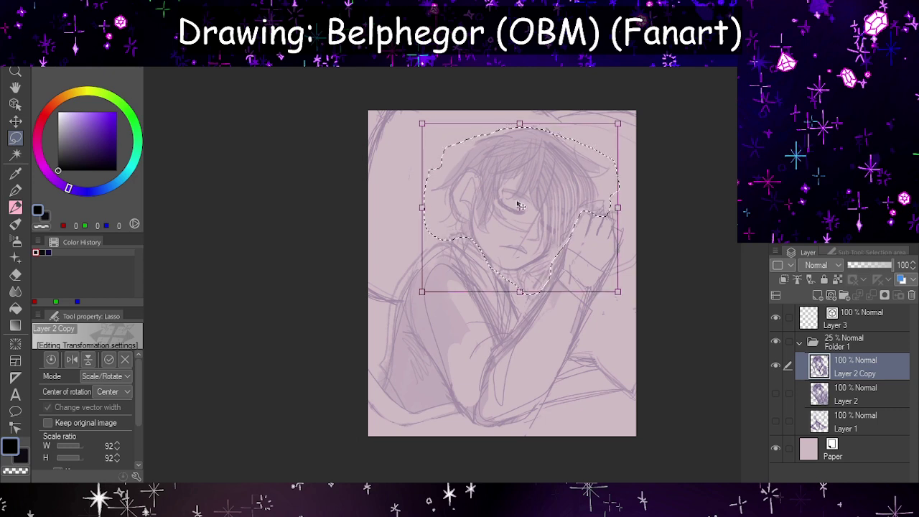
{"action": "key", "text": "h"}
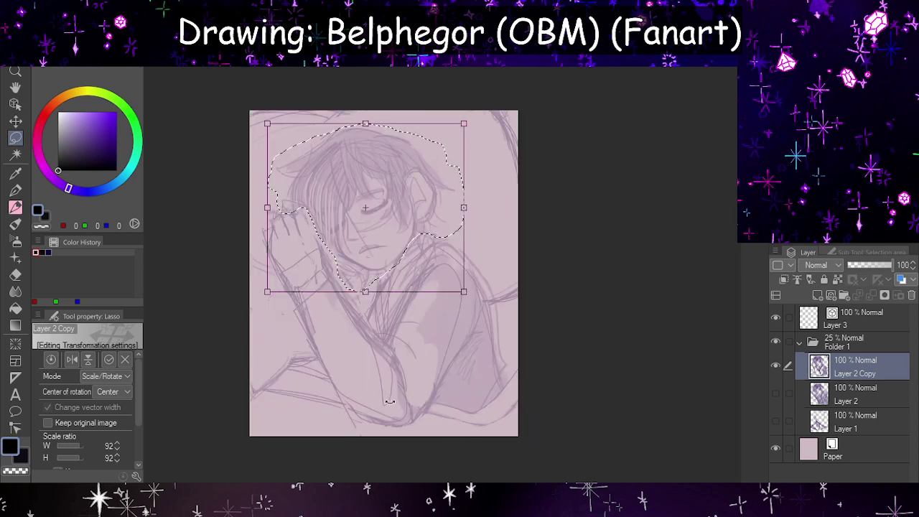
{"action": "key", "text": "h"}
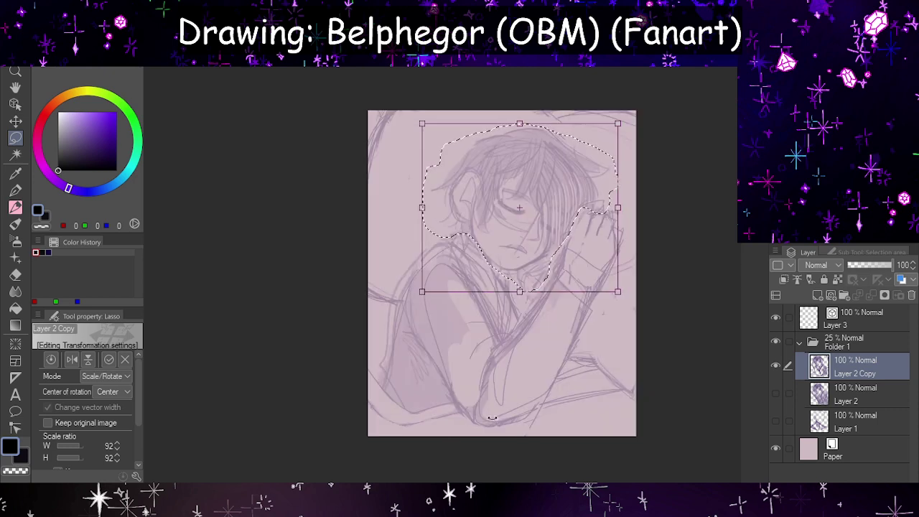
{"action": "key", "text": "h"}
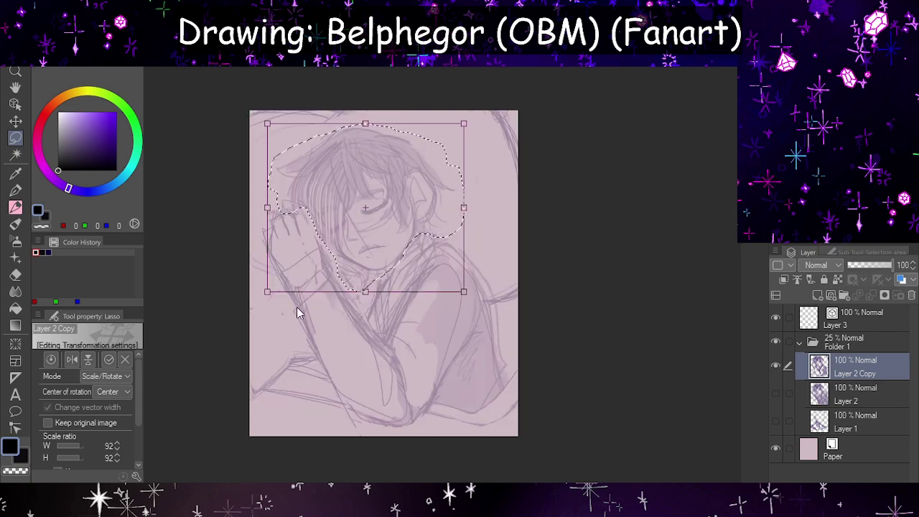
{"action": "key", "text": "Return"}
{"action": "scroll", "coordinate": [297, 312], "scroll_direction": "down", "scroll_amount": 1}
{"action": "scroll", "coordinate": [364, 326], "scroll_direction": "up", "scroll_amount": 1}
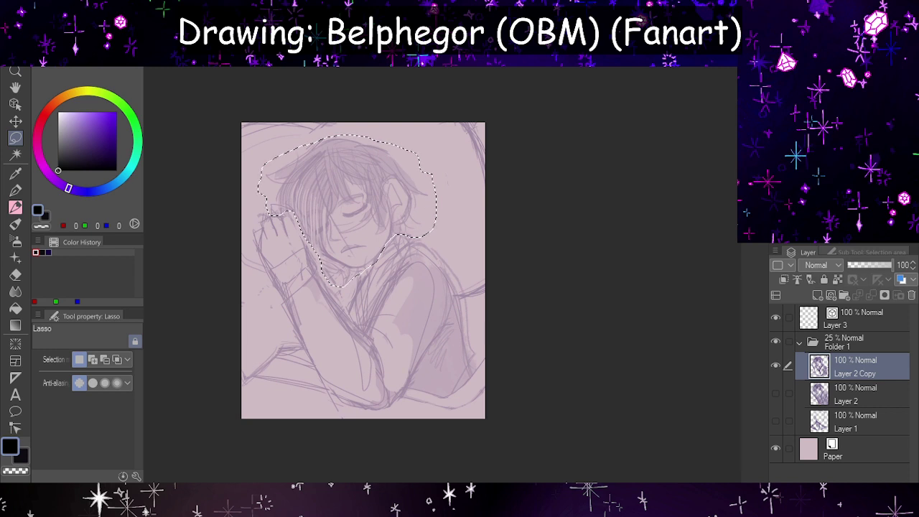
{"action": "key", "text": "ctrl+d"}
- Choose the Liquify tool and set its brush size to 724.3 and strength to 59
{"action": "left_click", "coordinate": [15, 275]}
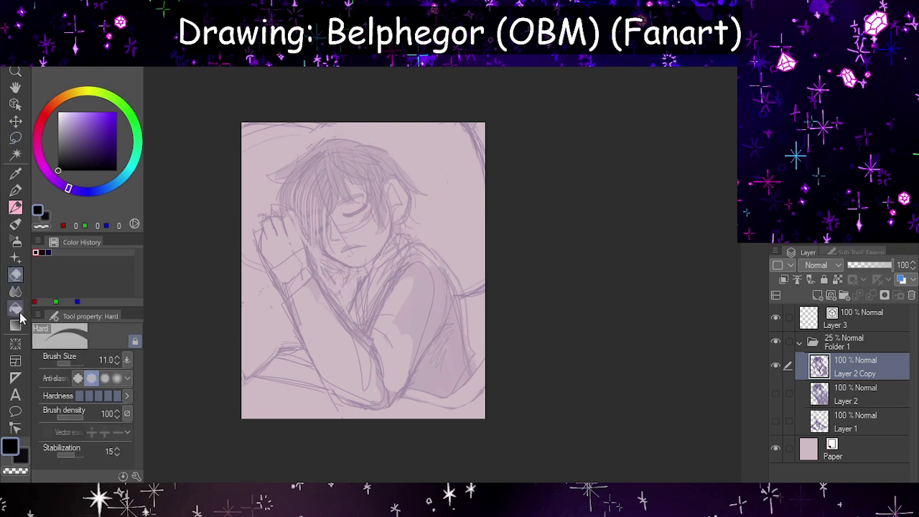
{"action": "left_click", "coordinate": [15, 291]}
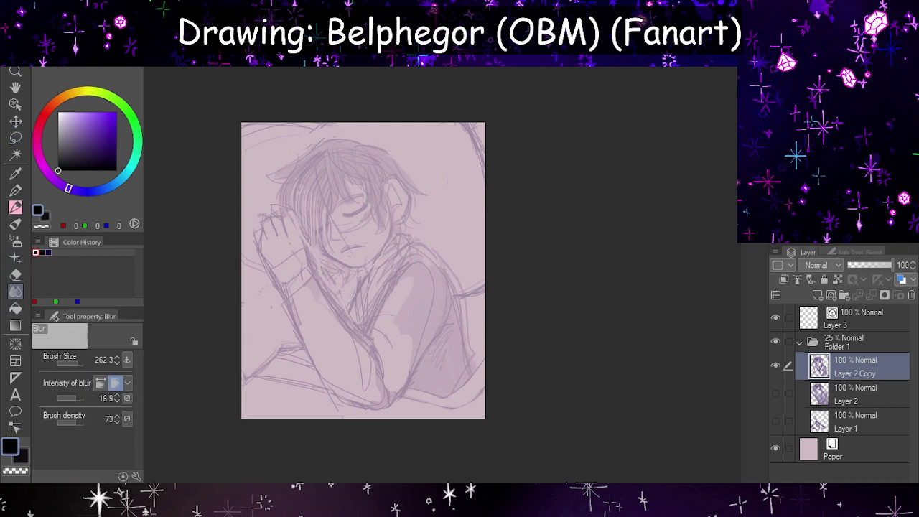
{"action": "left_click", "coordinate": [859, 252]}
{"action": "left_click", "coordinate": [877, 268]}
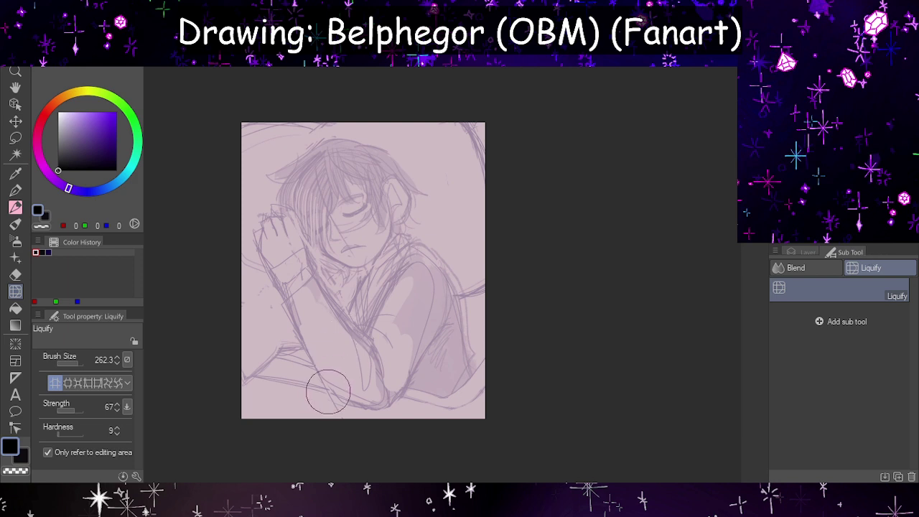
{"action": "left_click", "coordinate": [82, 365]}
{"action": "left_click", "coordinate": [72, 408]}
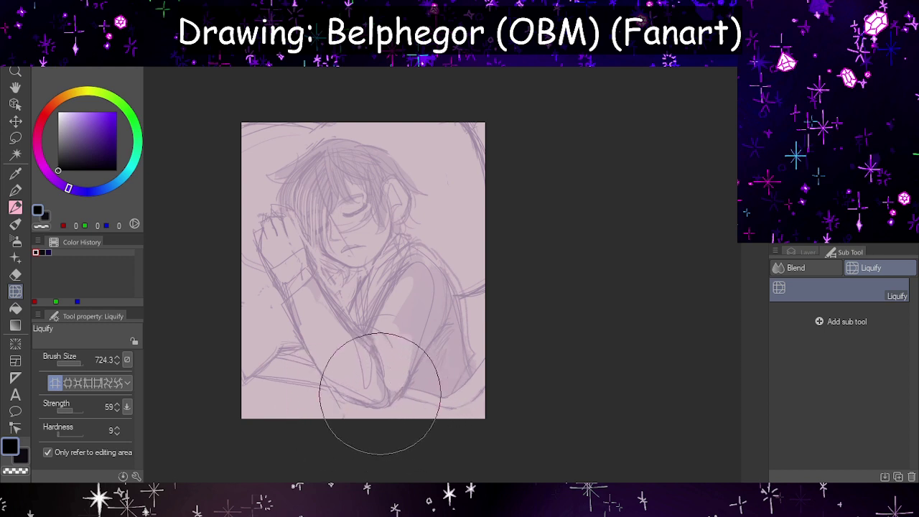
- Liquify the resting elbow and lower forearm upward to shorten the arm, refining the shape on the mirrored canvas
{"action": "left_click_drag", "start_coordinate": [312, 388], "coordinate": [325, 380]}
{"action": "mouse_move", "coordinate": [378, 400]}
{"action": "left_mouse_down"}
{"action": "mouse_move", "coordinate": [338, 398]}
{"action": "mouse_move", "coordinate": [365, 404]}
{"action": "mouse_move", "coordinate": [363, 321]}
{"action": "mouse_move", "coordinate": [373, 400]}
{"action": "mouse_move", "coordinate": [370, 380]}
{"action": "mouse_move", "coordinate": [306, 361]}
{"action": "mouse_move", "coordinate": [323, 357]}
{"action": "mouse_move", "coordinate": [304, 339]}
{"action": "mouse_move", "coordinate": [348, 390]}
{"action": "mouse_move", "coordinate": [342, 387]}
{"action": "mouse_move", "coordinate": [331, 377]}
{"action": "mouse_move", "coordinate": [389, 387]}
{"action": "mouse_move", "coordinate": [379, 395]}
{"action": "mouse_move", "coordinate": [403, 386]}
{"action": "mouse_move", "coordinate": [383, 374]}
{"action": "mouse_move", "coordinate": [418, 386]}
{"action": "mouse_move", "coordinate": [397, 360]}
{"action": "mouse_move", "coordinate": [385, 376]}
{"action": "mouse_move", "coordinate": [374, 362]}
{"action": "mouse_move", "coordinate": [370, 373]}
{"action": "mouse_move", "coordinate": [366, 316]}
{"action": "left_mouse_up"}
{"action": "key", "text": "h"}
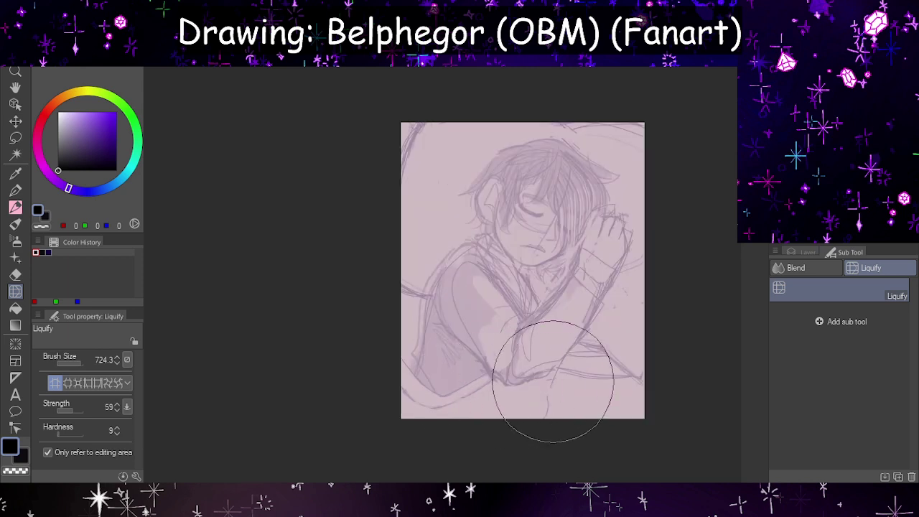
{"action": "mouse_move", "coordinate": [582, 337]}
{"action": "left_mouse_down"}
{"action": "mouse_move", "coordinate": [569, 334]}
{"action": "mouse_move", "coordinate": [550, 353]}
{"action": "left_mouse_up"}
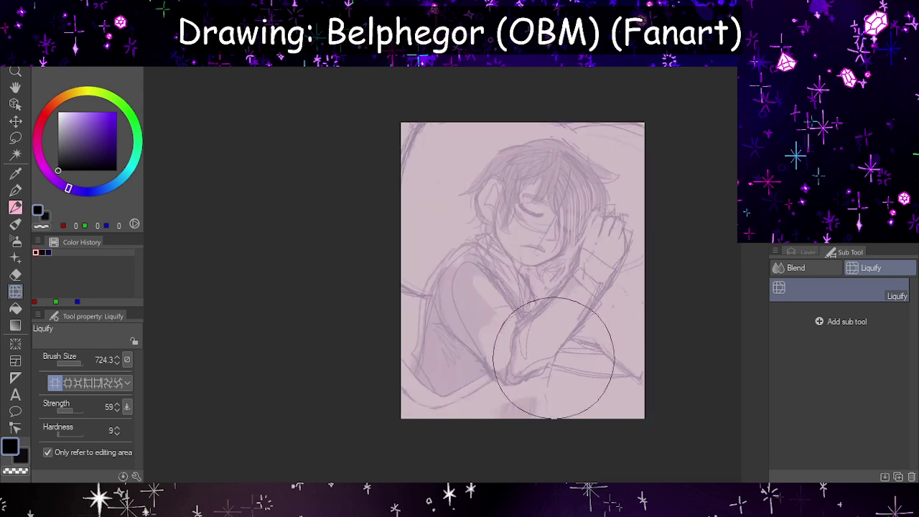
{"action": "key", "text": "h"}
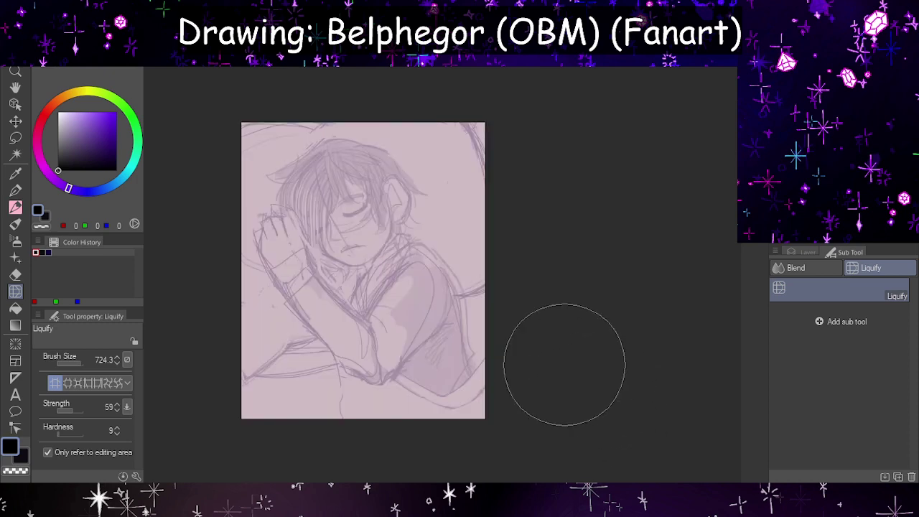
- Draw straight guide lines along the forearm and upper arm with the Mameoインク pen to compare their lengths
{"action": "scroll", "coordinate": [503, 370], "scroll_direction": "down", "scroll_amount": 3}
{"action": "scroll", "coordinate": [433, 349], "scroll_direction": "up", "scroll_amount": 3}
{"action": "scroll", "coordinate": [455, 345], "scroll_direction": "up", "scroll_amount": 2}
{"action": "key", "text": "p"}
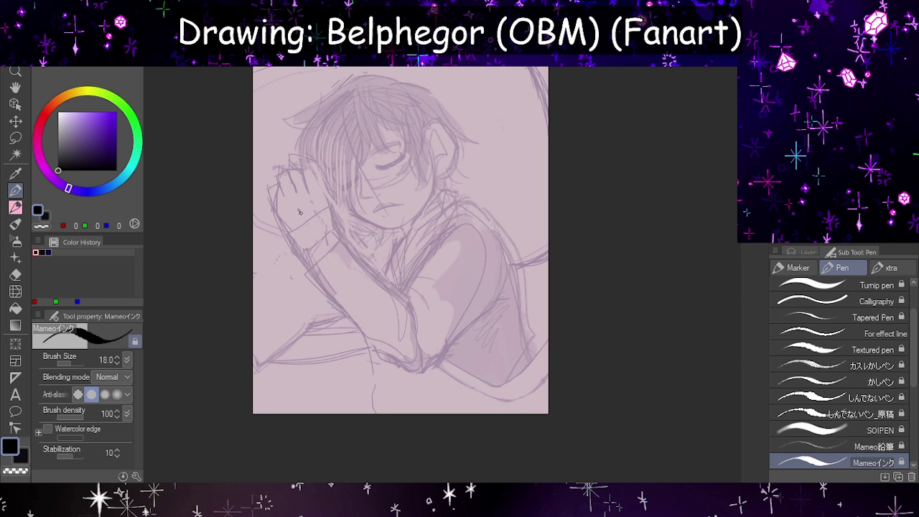
{"action": "mouse_move", "coordinate": [300, 211]}
{"action": "left_mouse_down"}
{"action": "mouse_move", "coordinate": [410, 339]}
{"action": "mouse_move", "coordinate": [482, 260]}
{"action": "left_mouse_up"}
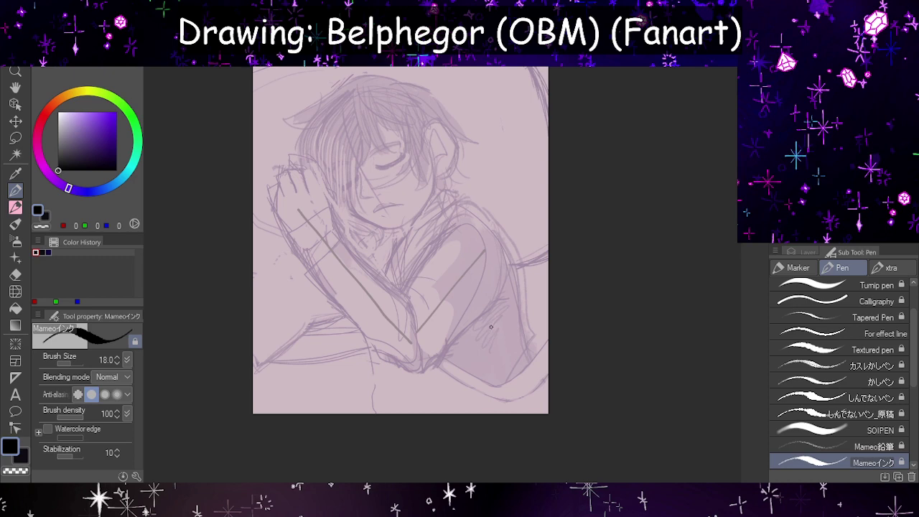
- Compare the forearm and upper arm lengths on a rotated canvas and remove the straight guide lines
{"action": "mouse_move", "coordinate": [423, 117]}
{"action": "left_mouse_down"}
{"action": "mouse_move", "coordinate": [346, 132]}
{"action": "mouse_move", "coordinate": [246, 250]}
{"action": "left_mouse_up"}
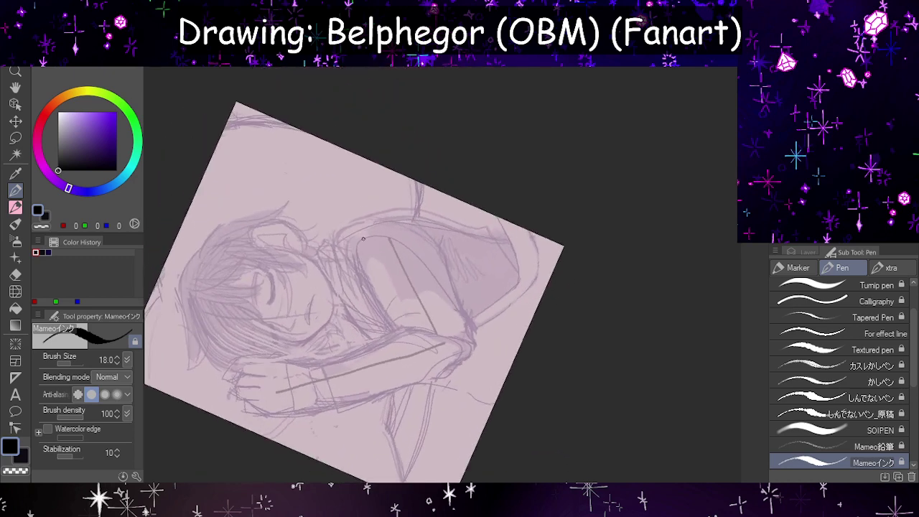
{"action": "left_click_drag", "start_coordinate": [428, 247], "coordinate": [367, 309]}
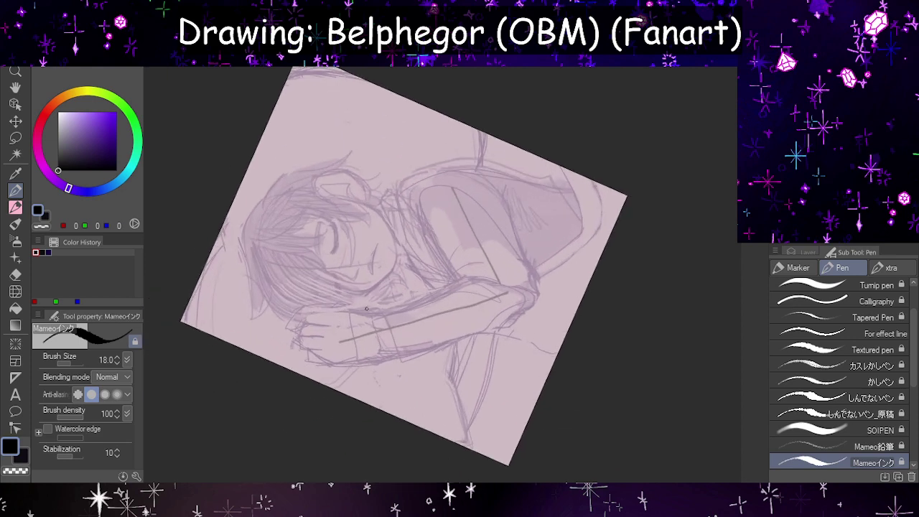
{"action": "scroll", "coordinate": [441, 320], "scroll_direction": "up", "scroll_amount": 1}
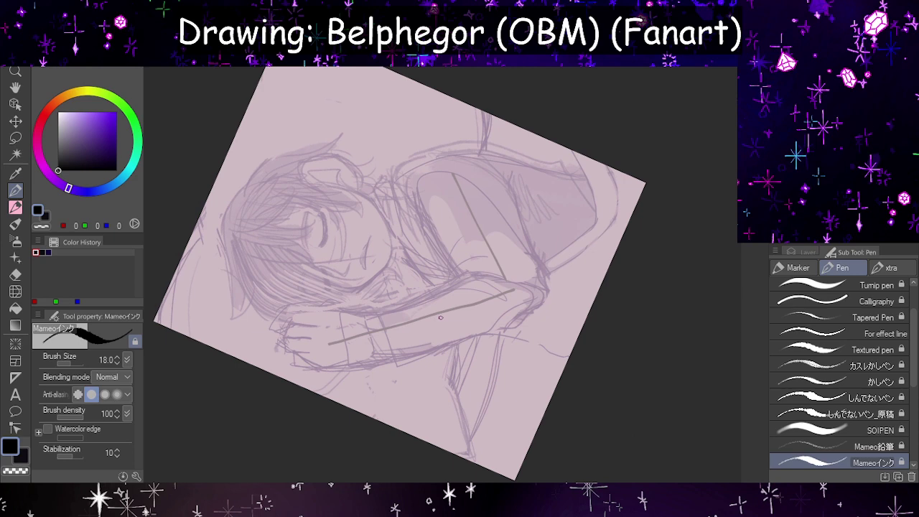
{"action": "left_click_drag", "start_coordinate": [437, 309], "coordinate": [422, 380]}
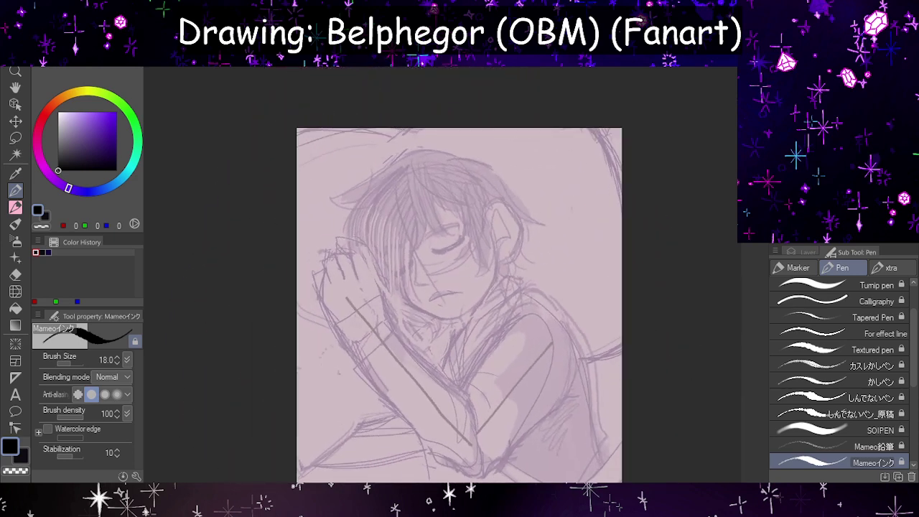
{"action": "scroll", "coordinate": [432, 299], "scroll_direction": "down", "scroll_amount": 2}
{"action": "scroll", "coordinate": [468, 346], "scroll_direction": "up", "scroll_amount": 5}
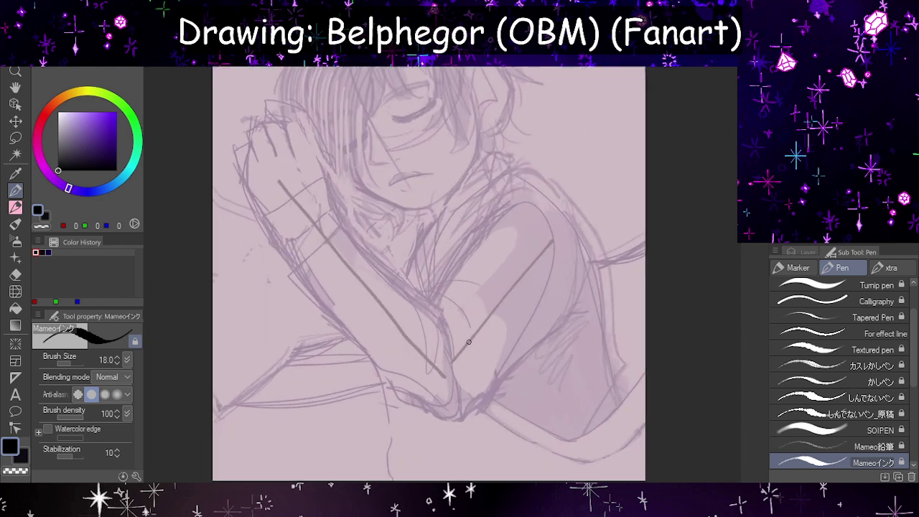
{"action": "key", "text": "ctrl+z"}
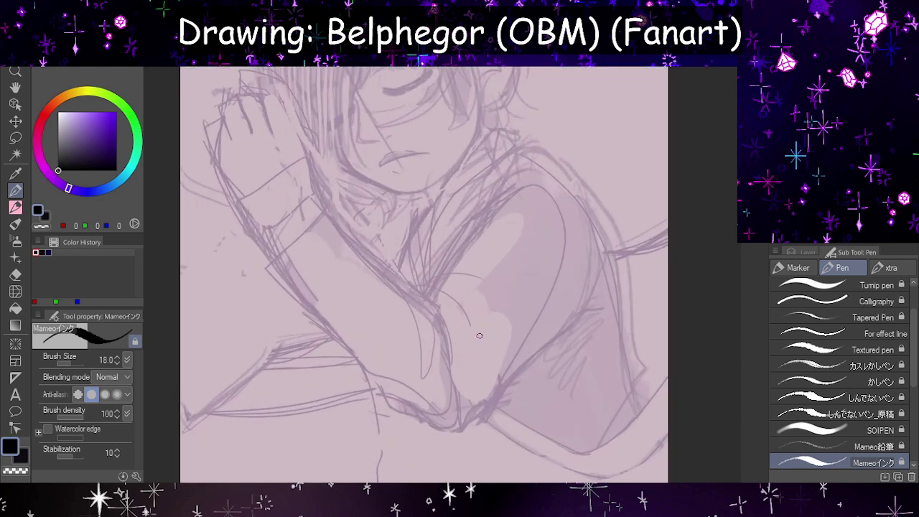
{"action": "scroll", "coordinate": [464, 338], "scroll_direction": "down", "scroll_amount": 5}
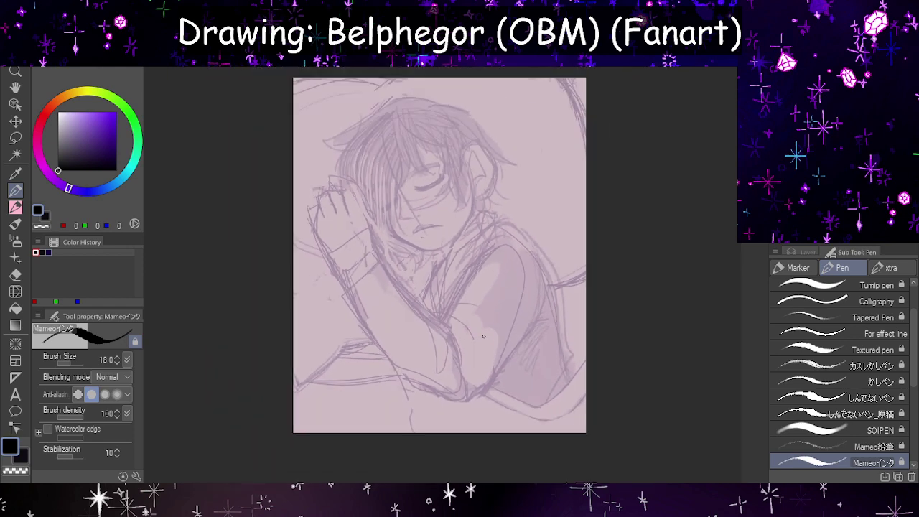
{"action": "scroll", "coordinate": [544, 337], "scroll_direction": "up", "scroll_amount": 2}
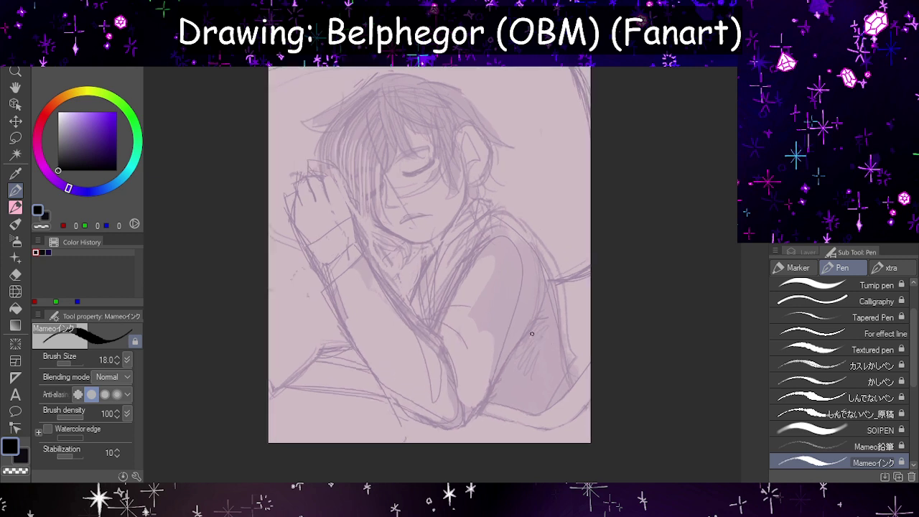
- Step back and forth through the head and elbow edits to compare arm shapes, keep a shortened forearm and check it on the mirrored canvas
{"action": "key", "text": "ctrl+z"}
{"action": "key", "text": "ctrl+z"}
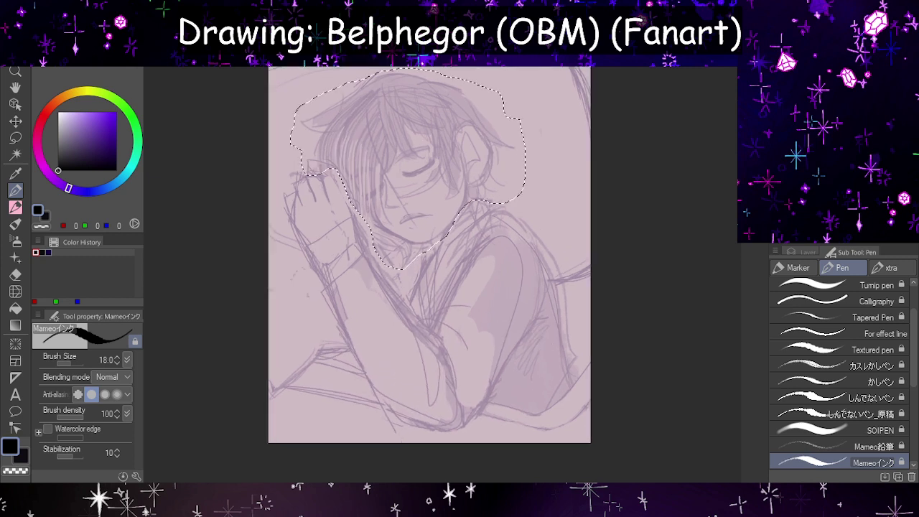
{"action": "key", "text": "ctrl+z"}
{"action": "key", "text": "ctrl+z"}
{"action": "key", "text": "ctrl+z"}
{"action": "key", "text": "ctrl+z"}
{"action": "key", "text": "ctrl+z"}
{"action": "key", "text": "ctrl+z"}
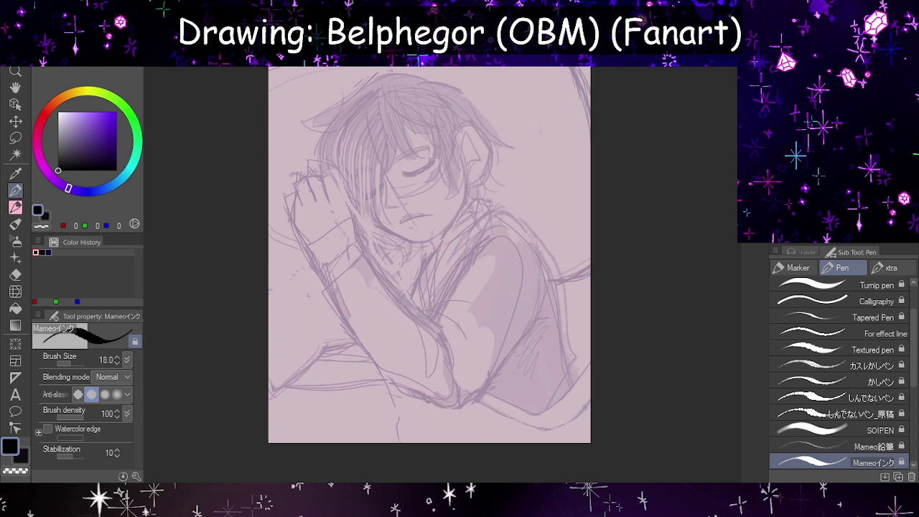
{"action": "key", "text": "ctrl+z"}
{"action": "key", "text": "ctrl+z"}
{"action": "key", "text": "ctrl+z"}
{"action": "key", "text": "ctrl+z"}
{"action": "key", "text": "ctrl+z"}
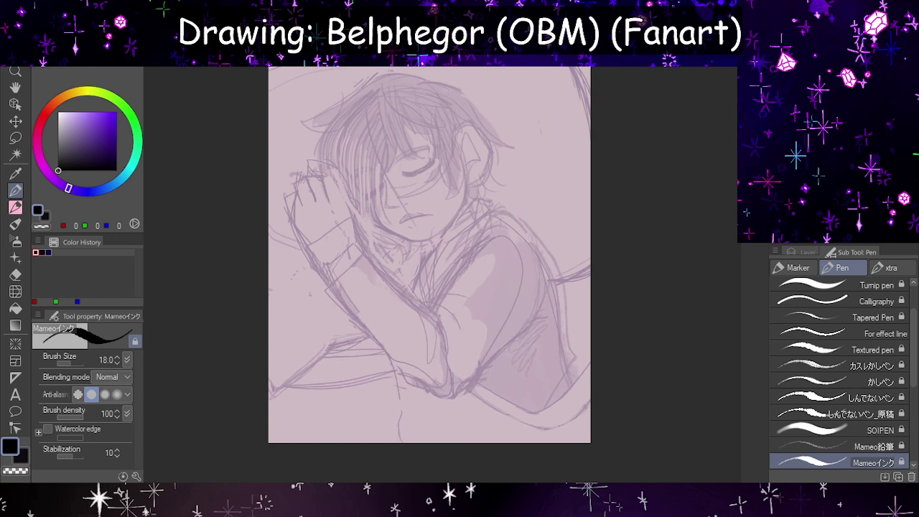
{"action": "key", "text": "ctrl+z"}
{"action": "key", "text": "ctrl+z"}
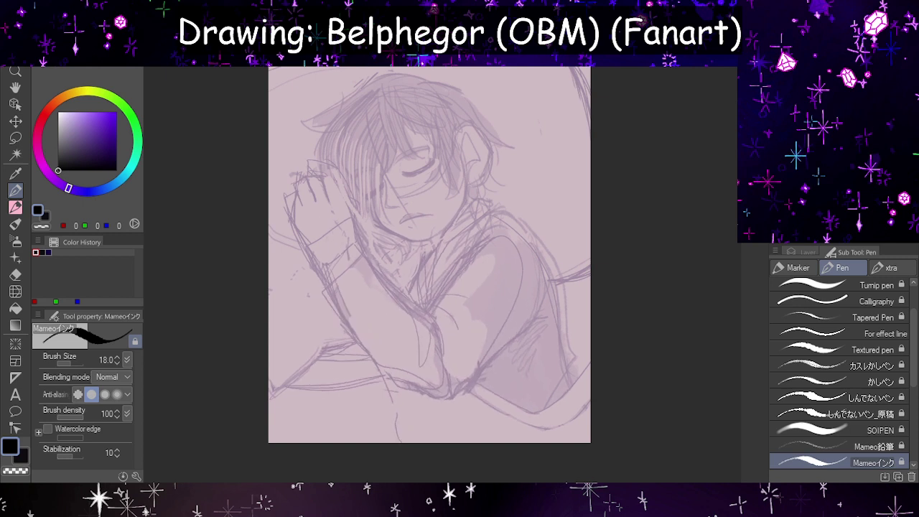
{"action": "key", "text": "ctrl+z"}
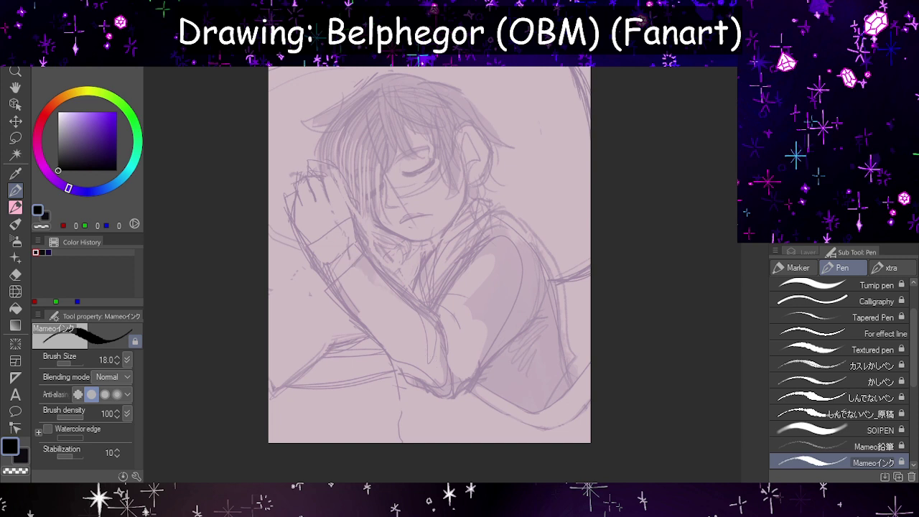
{"action": "key", "text": "ctrl+z"}
{"action": "key", "text": "ctrl+z"}
{"action": "key", "text": "ctrl+z"}
{"action": "key", "text": "ctrl+z"}
{"action": "key", "text": "ctrl+z"}
{"action": "key", "text": "ctrl+z"}
{"action": "key", "text": "ctrl+z"}
{"action": "key", "text": "ctrl+z"}
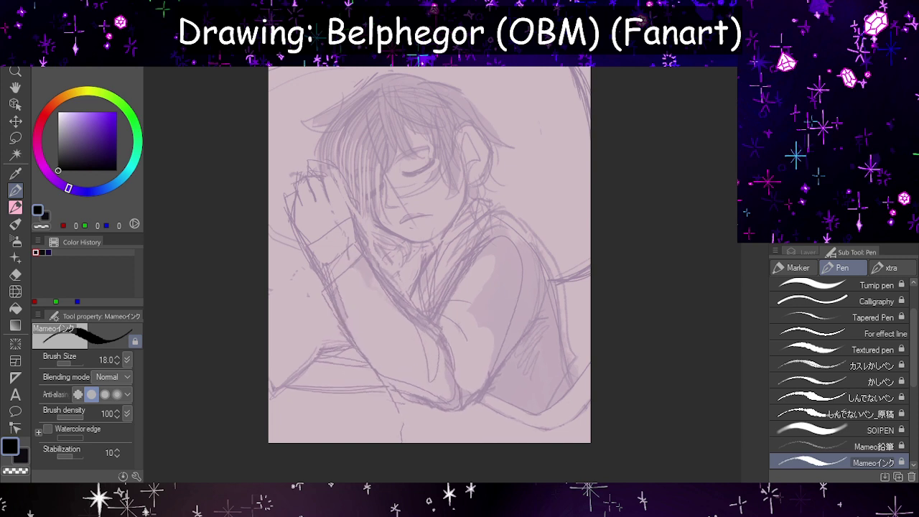
{"action": "key", "text": "ctrl+z"}
{"action": "key", "text": "ctrl+z"}
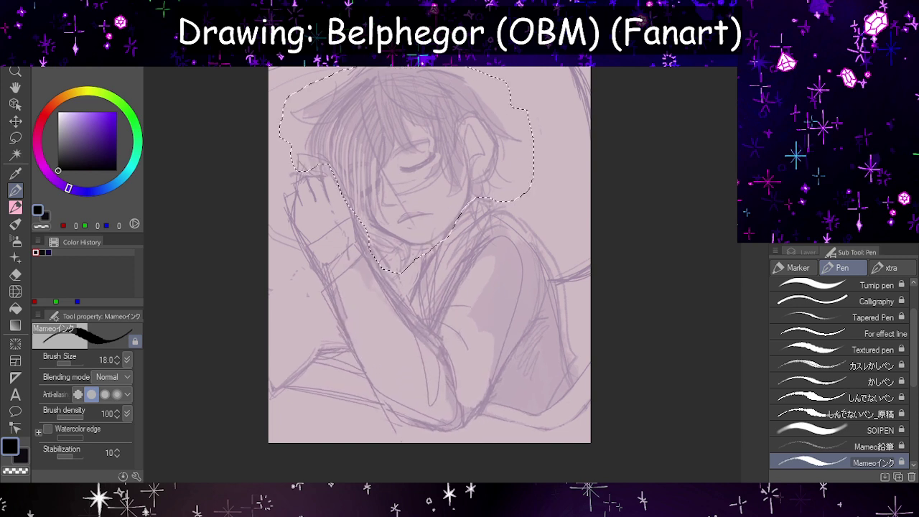
{"action": "key", "text": "ctrl+z"}
{"action": "key", "text": "ctrl+z"}
{"action": "key", "text": "ctrl+z"}
{"action": "key", "text": "ctrl+z"}
{"action": "key", "text": "ctrl+z"}
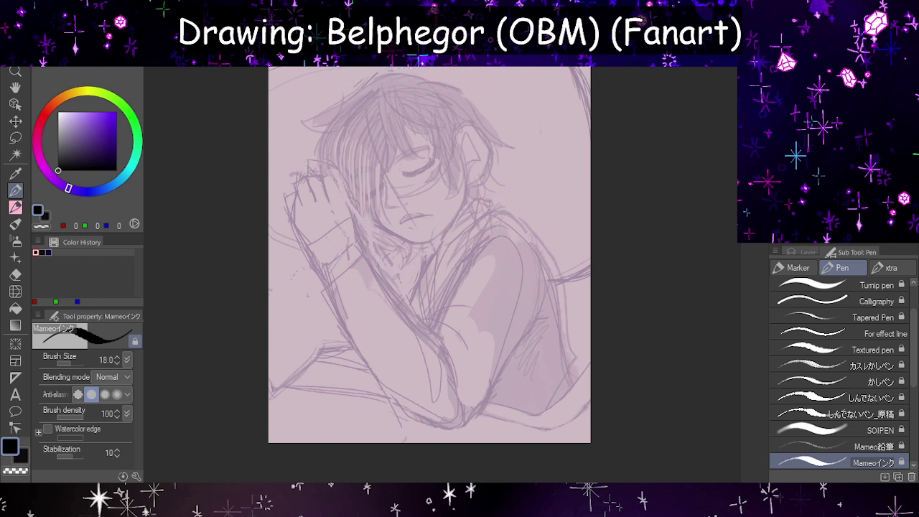
{"action": "key", "text": "ctrl+z"}
{"action": "key", "text": "ctrl+z"}
{"action": "key", "text": "ctrl+z"}
{"action": "key", "text": "ctrl+z"}
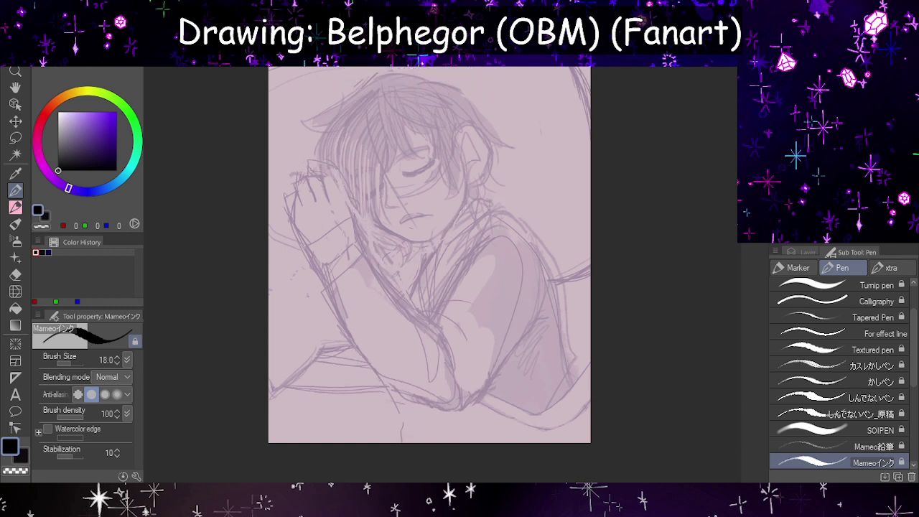
{"action": "key", "text": "ctrl+z"}
{"action": "key", "text": "ctrl+z"}
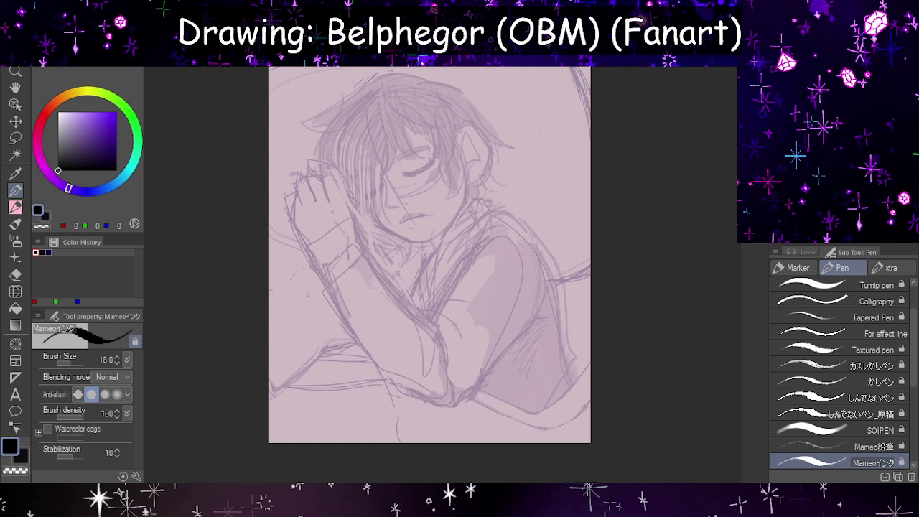
{"action": "key", "text": "ctrl+z"}
{"action": "key", "text": "ctrl+z"}
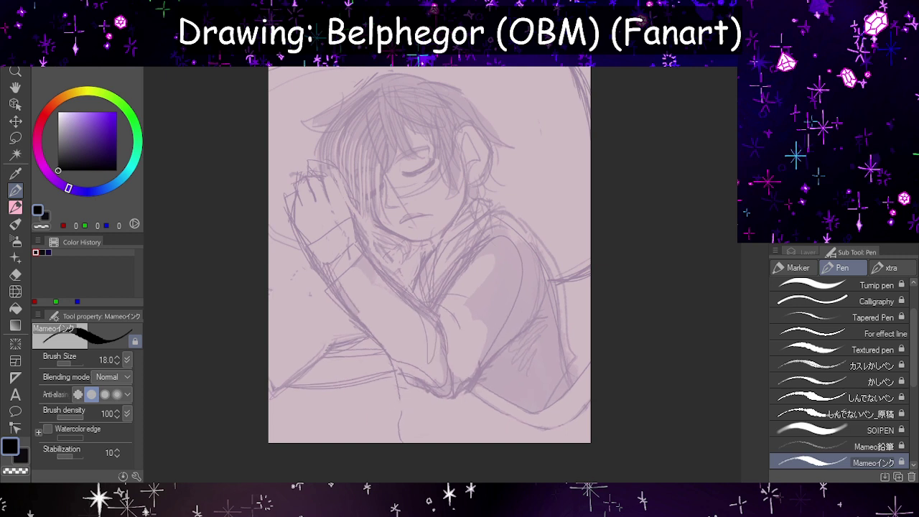
{"action": "left_click_drag", "start_coordinate": [318, 220], "coordinate": [441, 366]}
{"action": "key", "text": "ctrl+z"}
{"action": "key", "text": "ctrl+z"}
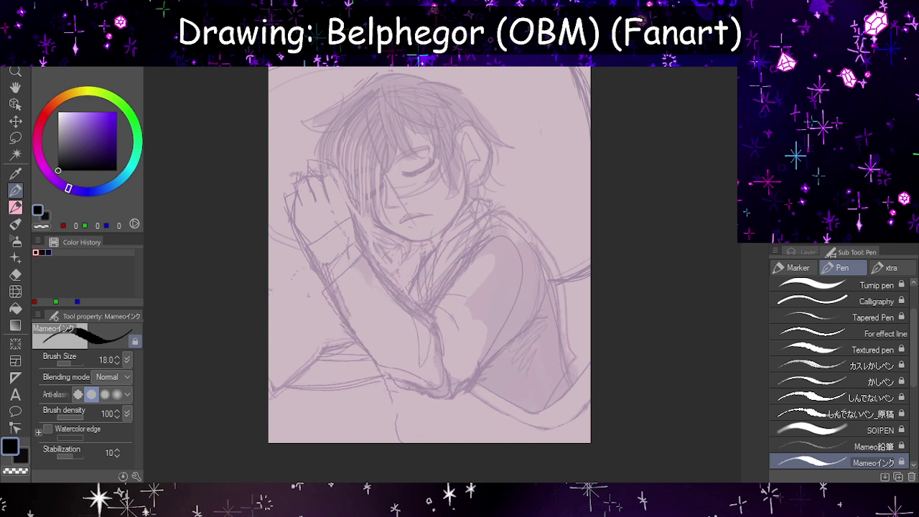
{"action": "scroll", "coordinate": [400, 343], "scroll_direction": "down", "scroll_amount": 3}
{"action": "scroll", "coordinate": [444, 306], "scroll_direction": "up", "scroll_amount": 3}
{"action": "key", "text": "h"}
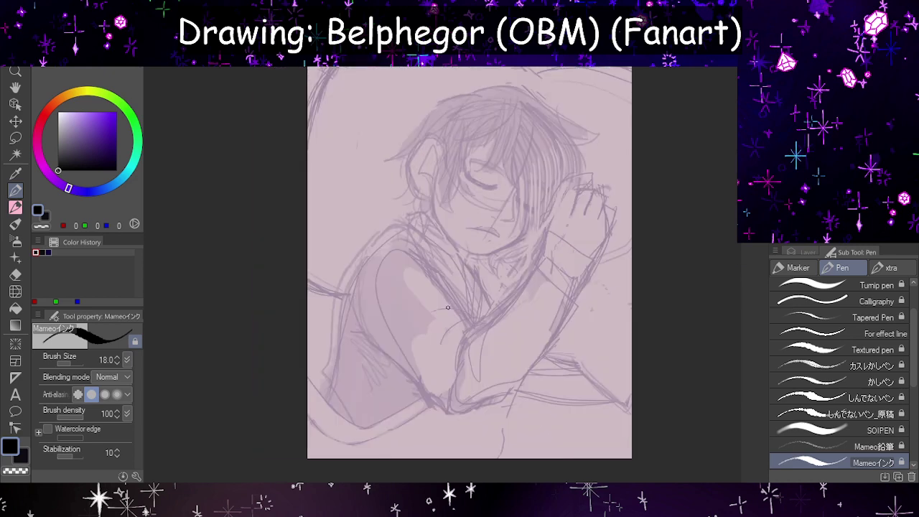
{"action": "key", "text": "h"}
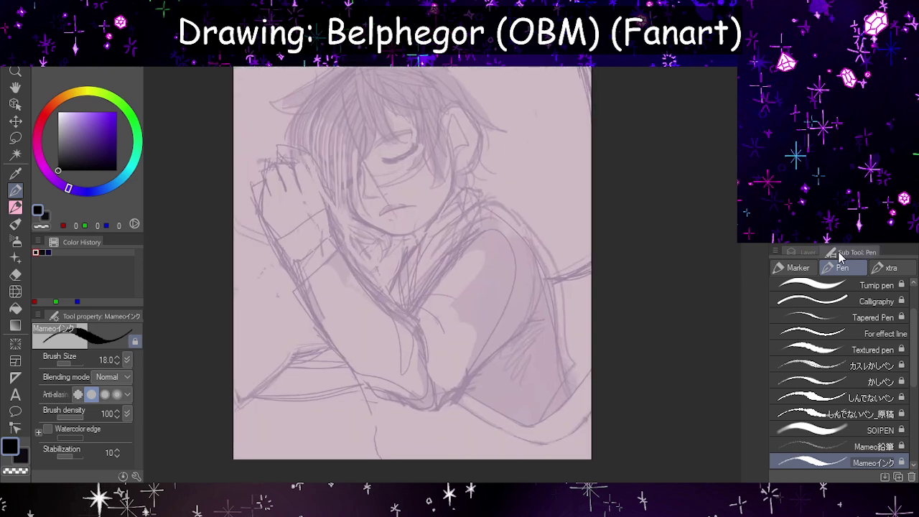
- Add a new layer above Layer 2 Copy for redrawing, lowering Layer 2 Copy to 40% opacity and setting Folder 1 to 70%
{"action": "left_click", "coordinate": [803, 252]}
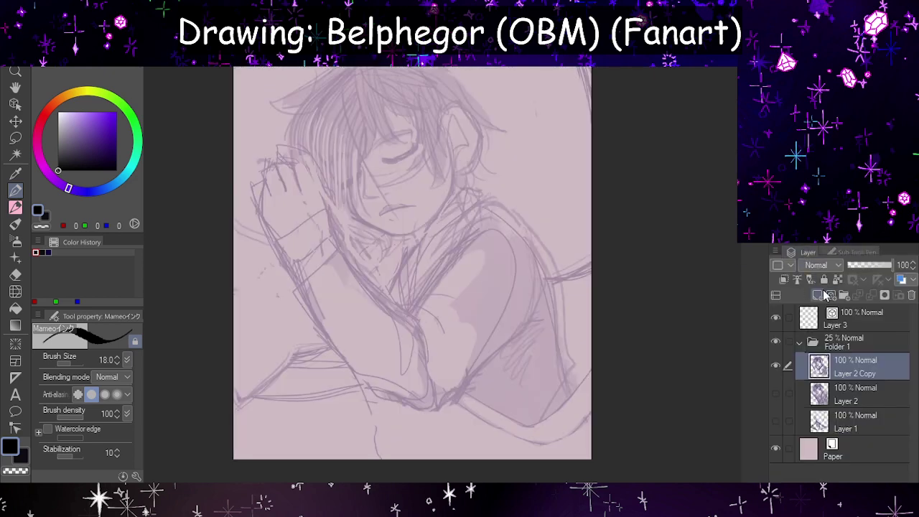
{"action": "left_click", "coordinate": [819, 295]}
{"action": "left_click", "coordinate": [847, 395]}
{"action": "left_click", "coordinate": [867, 269]}
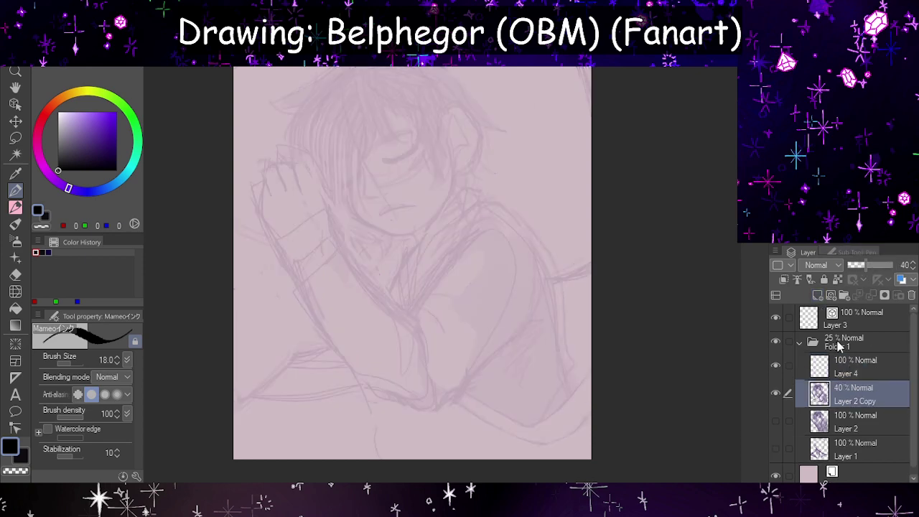
{"action": "left_click", "coordinate": [845, 344]}
{"action": "left_click", "coordinate": [879, 265]}
{"action": "left_click", "coordinate": [844, 369]}
{"action": "scroll", "coordinate": [503, 381], "scroll_direction": "up", "scroll_amount": 3}
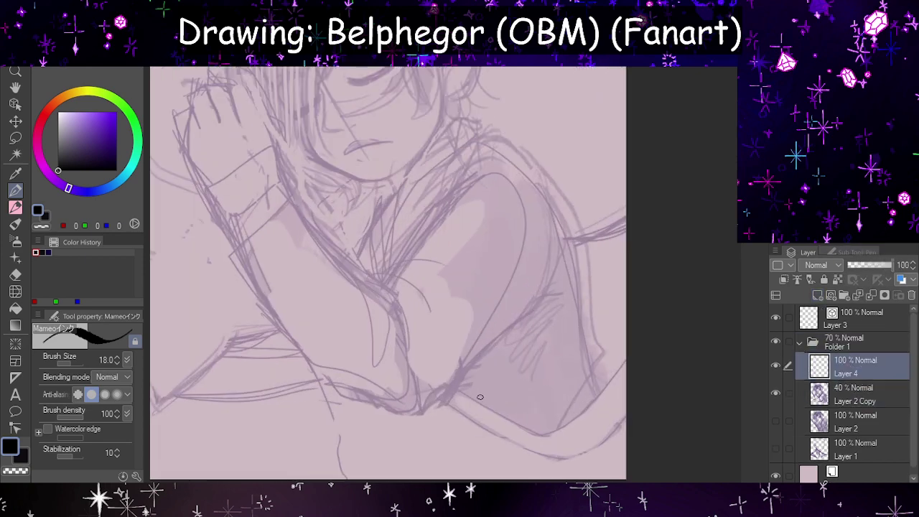
- Outline the cuff edge and both sides of the forearm down to the elbow in dark purple (RGB 26, 1, 69) on Layer 4
{"action": "left_click", "coordinate": [115, 154]}
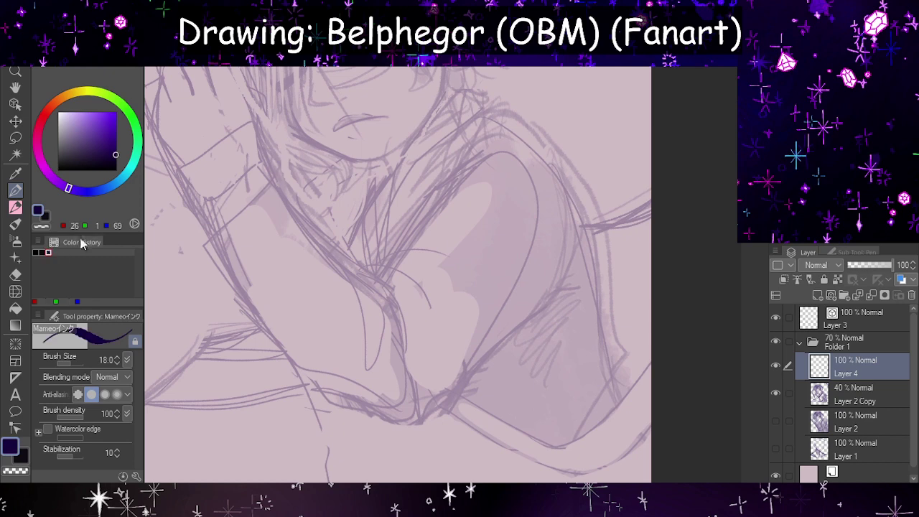
{"action": "mouse_move", "coordinate": [255, 157]}
{"action": "left_mouse_down"}
{"action": "mouse_move", "coordinate": [204, 196]}
{"action": "mouse_move", "coordinate": [280, 358]}
{"action": "left_mouse_up"}
{"action": "mouse_move", "coordinate": [231, 279]}
{"action": "left_mouse_down"}
{"action": "mouse_move", "coordinate": [264, 340]}
{"action": "mouse_move", "coordinate": [334, 411]}
{"action": "mouse_move", "coordinate": [440, 429]}
{"action": "left_mouse_up"}
{"action": "mouse_move", "coordinate": [265, 158]}
{"action": "left_mouse_down"}
{"action": "mouse_move", "coordinate": [310, 232]}
{"action": "mouse_move", "coordinate": [298, 217]}
{"action": "mouse_move", "coordinate": [369, 295]}
{"action": "mouse_move", "coordinate": [364, 284]}
{"action": "mouse_move", "coordinate": [428, 411]}
{"action": "mouse_move", "coordinate": [413, 359]}
{"action": "mouse_move", "coordinate": [429, 415]}
{"action": "left_mouse_up"}
- Outline the upper arm from the elbow crease over the shoulder, and draw its underside down to the elbow
{"action": "left_click_drag", "start_coordinate": [374, 280], "coordinate": [431, 186]}
{"action": "mouse_move", "coordinate": [379, 271]}
{"action": "left_mouse_down"}
{"action": "mouse_move", "coordinate": [449, 163]}
{"action": "mouse_move", "coordinate": [530, 171]}
{"action": "left_mouse_up"}
{"action": "left_click_drag", "start_coordinate": [465, 133], "coordinate": [532, 177]}
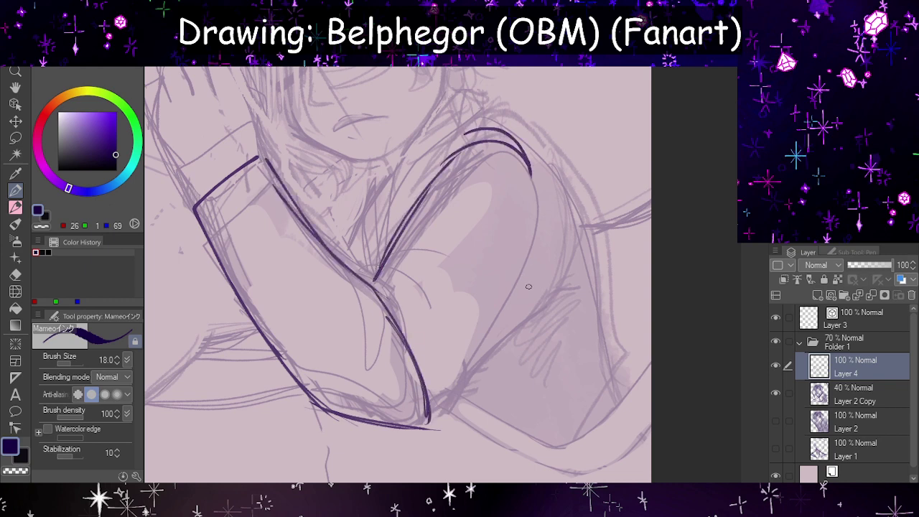
{"action": "left_click_drag", "start_coordinate": [547, 296], "coordinate": [460, 392]}
{"action": "left_click_drag", "start_coordinate": [529, 310], "coordinate": [420, 431]}
{"action": "left_click_drag", "start_coordinate": [541, 303], "coordinate": [494, 349]}
- Draw the rounded elbow curve from the arm crossing on the mirrored canvas, and undo the test arc from cuff to shoulder
{"action": "key", "text": "h"}
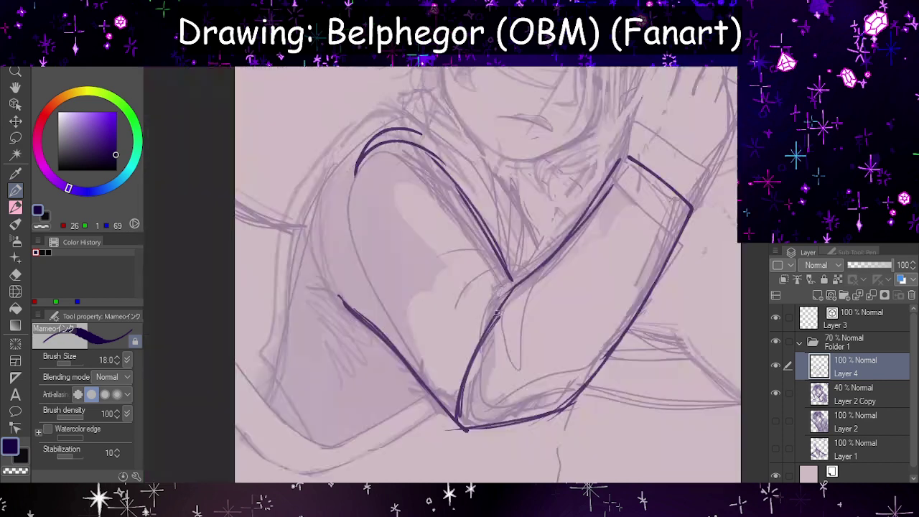
{"action": "mouse_move", "coordinate": [511, 290]}
{"action": "left_mouse_down"}
{"action": "mouse_move", "coordinate": [529, 342]}
{"action": "mouse_move", "coordinate": [463, 430]}
{"action": "left_mouse_up"}
{"action": "left_click_drag", "start_coordinate": [530, 309], "coordinate": [494, 425]}
{"action": "key", "text": "h"}
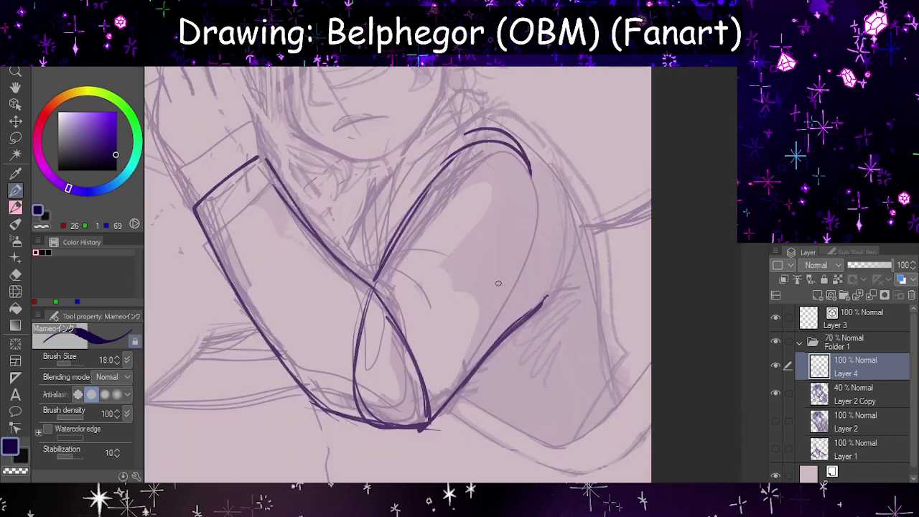
{"action": "mouse_move", "coordinate": [205, 200]}
{"action": "left_mouse_down"}
{"action": "mouse_move", "coordinate": [332, 143]}
{"action": "mouse_move", "coordinate": [523, 152]}
{"action": "left_mouse_up"}
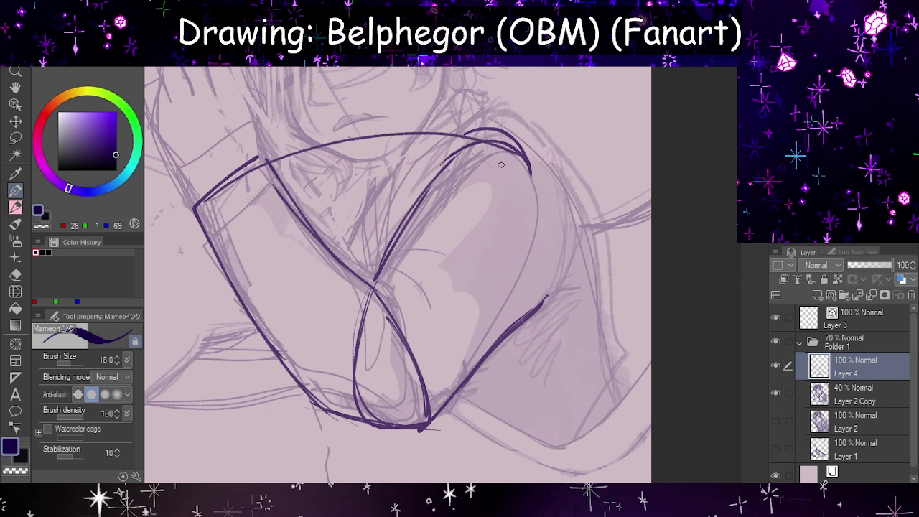
{"action": "key", "text": "ctrl+z"}
{"action": "scroll", "coordinate": [529, 287], "scroll_direction": "down", "scroll_amount": 4}
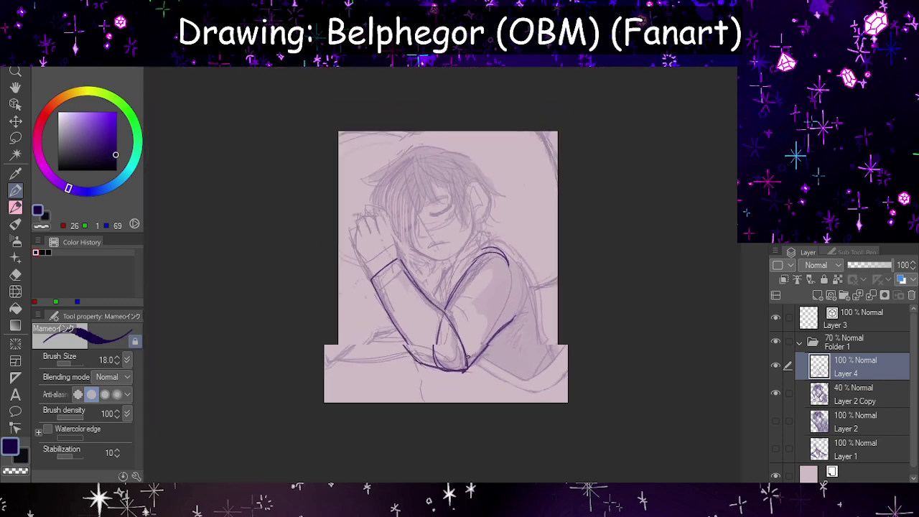
{"action": "scroll", "coordinate": [553, 327], "scroll_direction": "up", "scroll_amount": 2}
- Raise Layer 2 Copy's opacity to 63% and move Layer 4 out of Folder 1 to directly above it
{"action": "left_click_drag", "start_coordinate": [849, 264], "coordinate": [915, 260]}
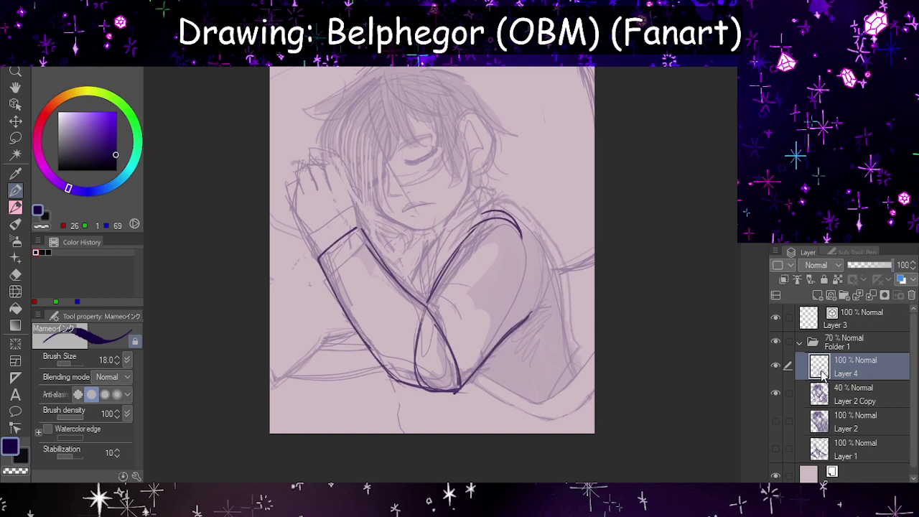
{"action": "left_click", "coordinate": [831, 400]}
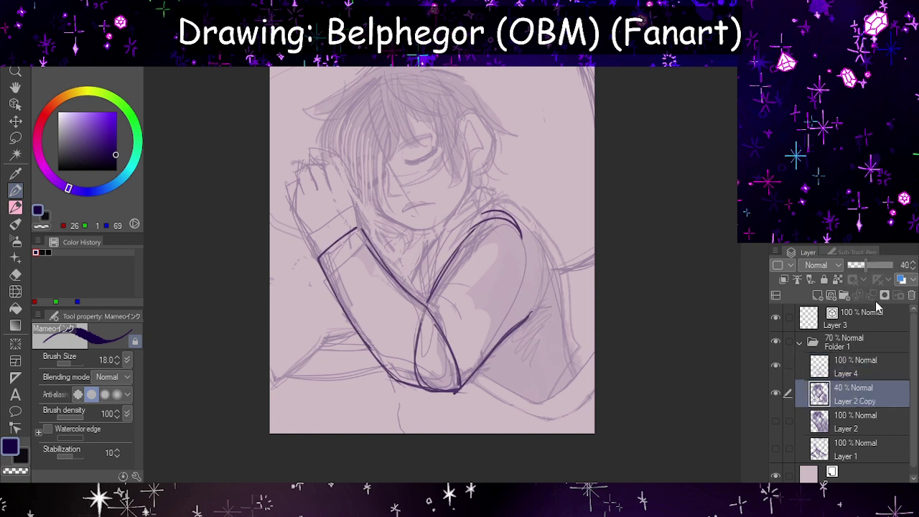
{"action": "mouse_move", "coordinate": [875, 269]}
{"action": "left_mouse_down"}
{"action": "mouse_move", "coordinate": [892, 267]}
{"action": "mouse_move", "coordinate": [878, 265]}
{"action": "left_mouse_up"}
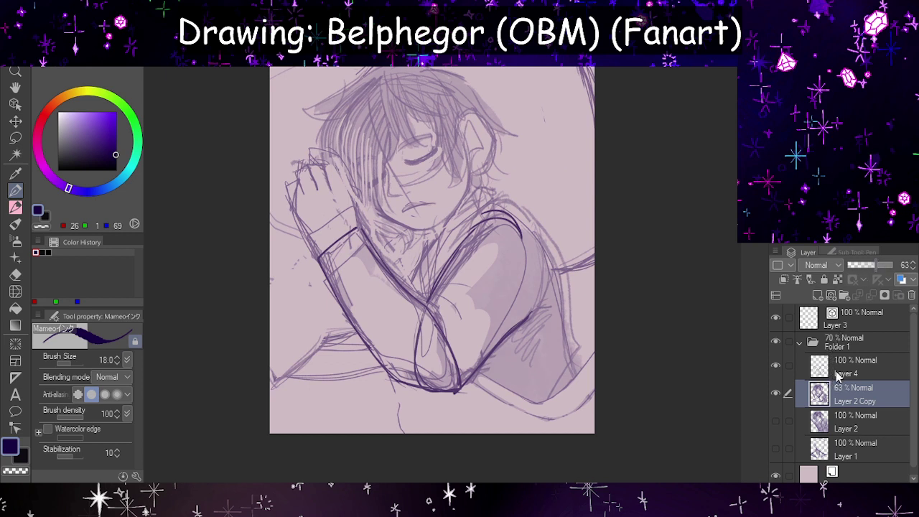
{"action": "left_click_drag", "start_coordinate": [839, 375], "coordinate": [854, 335]}
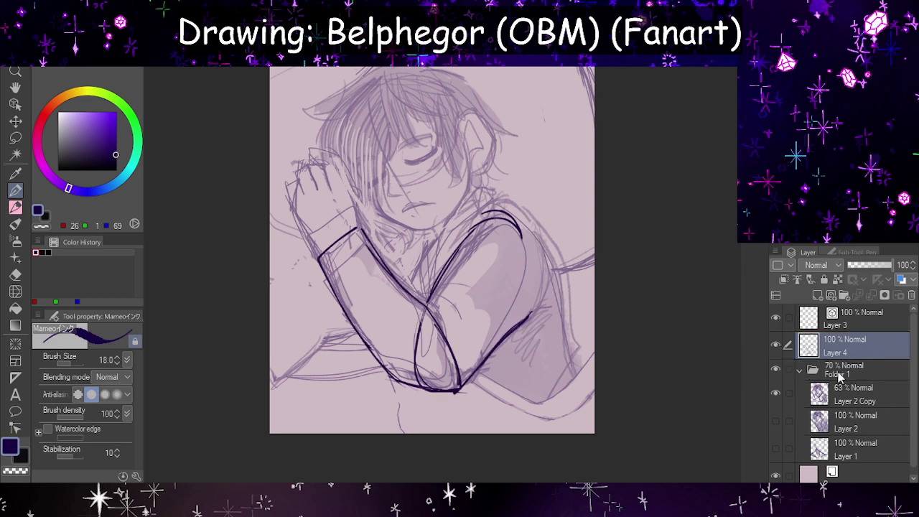
- Undo the opacity changes on Layer 2 Copy back to 100%, and lower Folder 1's opacity to 33%
{"action": "left_click", "coordinate": [836, 397]}
{"action": "left_click", "coordinate": [867, 267]}
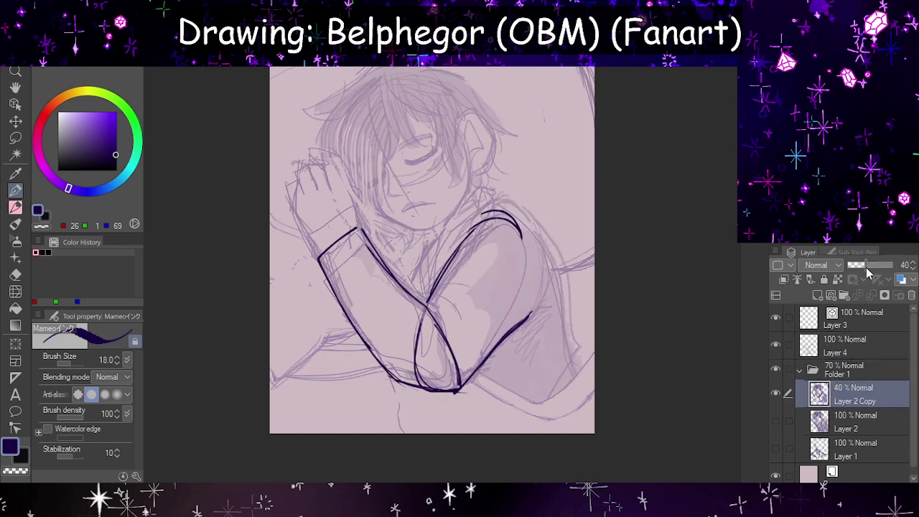
{"action": "key", "text": "ctrl+z"}
{"action": "left_click", "coordinate": [844, 370]}
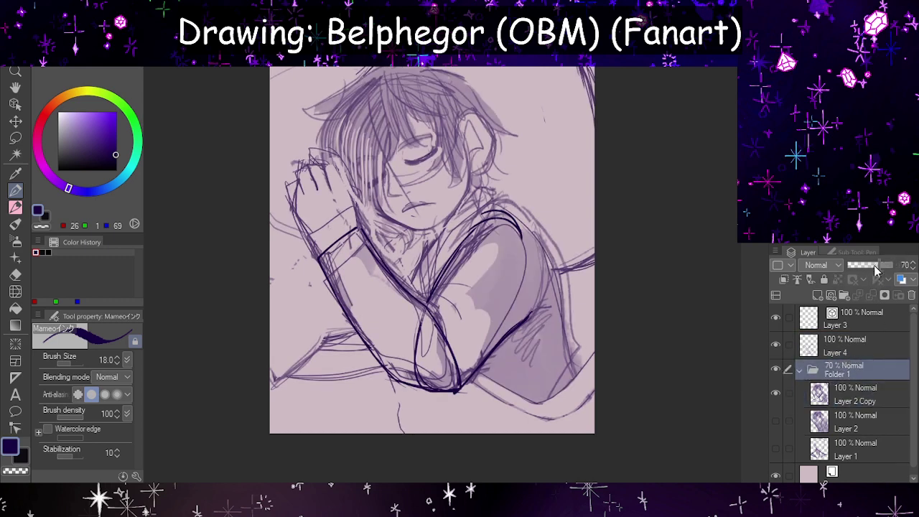
{"action": "left_click", "coordinate": [866, 267]}
{"action": "left_click_drag", "start_coordinate": [866, 267], "coordinate": [863, 267]}
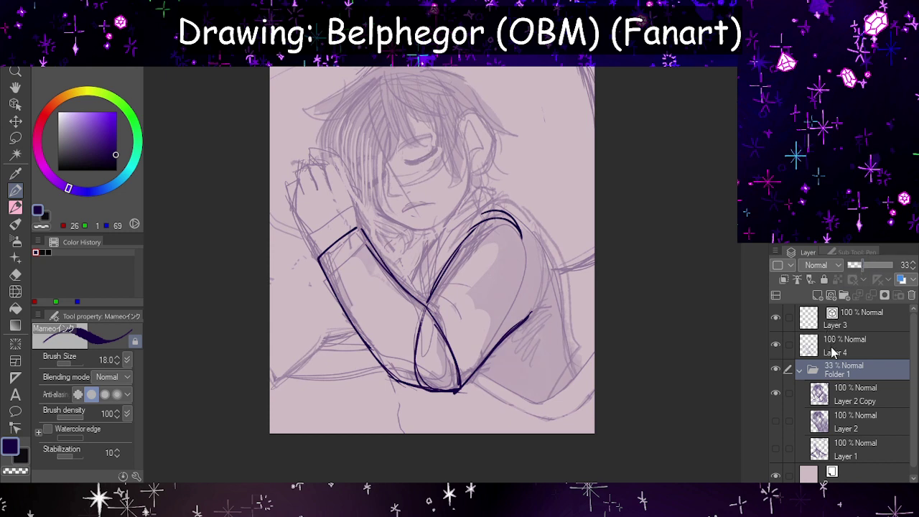
- Lower Layer 4's opacity to 36%, and ready the SU-Cream Pencil in black on Layer 3
{"action": "left_click", "coordinate": [837, 345]}
{"action": "left_click", "coordinate": [865, 267]}
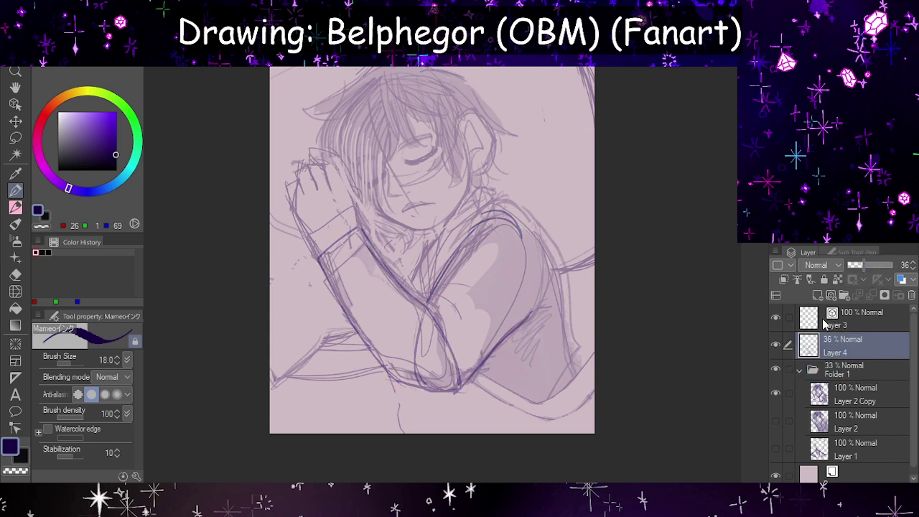
{"action": "left_click", "coordinate": [818, 313]}
{"action": "left_click", "coordinate": [16, 207]}
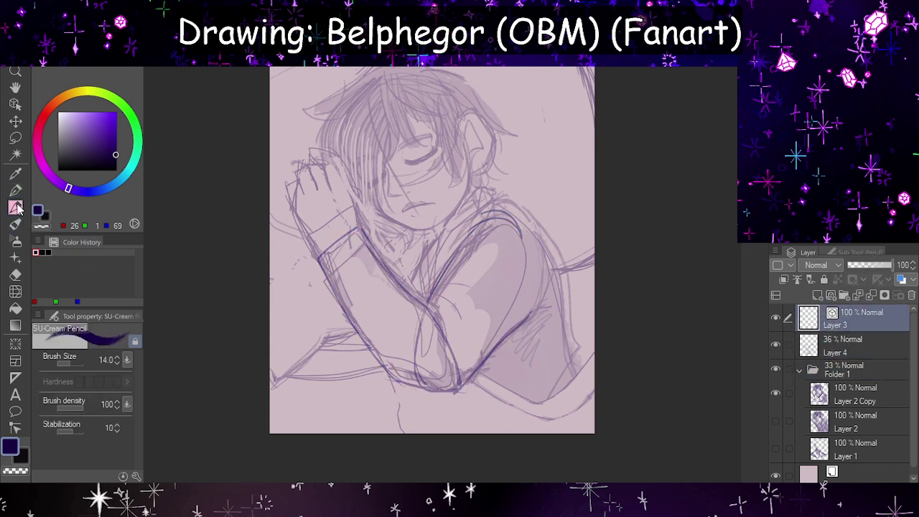
{"action": "left_click_drag", "start_coordinate": [96, 158], "coordinate": [46, 176]}
- Try to ink the face contour from the cheek around the chin and up the jaw at brush size 14
{"action": "scroll", "coordinate": [540, 346], "scroll_direction": "down", "scroll_amount": 3}
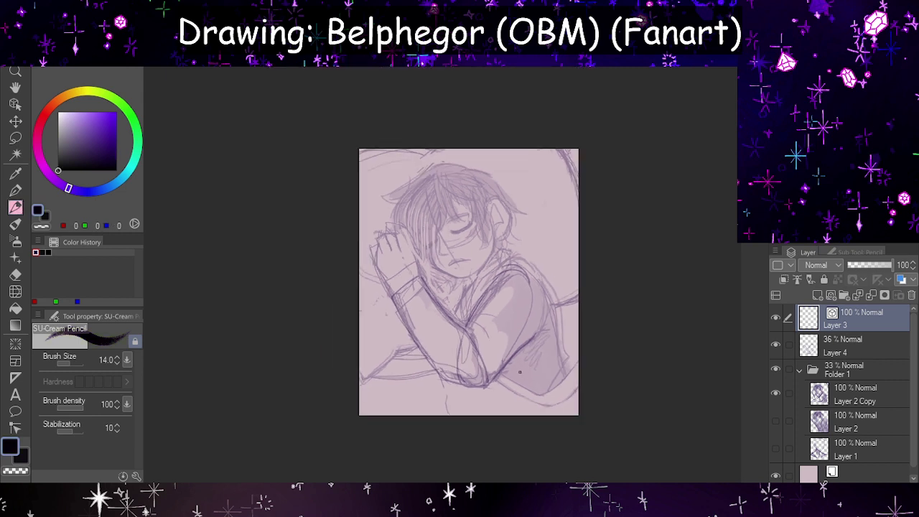
{"action": "scroll", "coordinate": [532, 279], "scroll_direction": "up", "scroll_amount": 1}
{"action": "scroll", "coordinate": [530, 281], "scroll_direction": "up", "scroll_amount": 1}
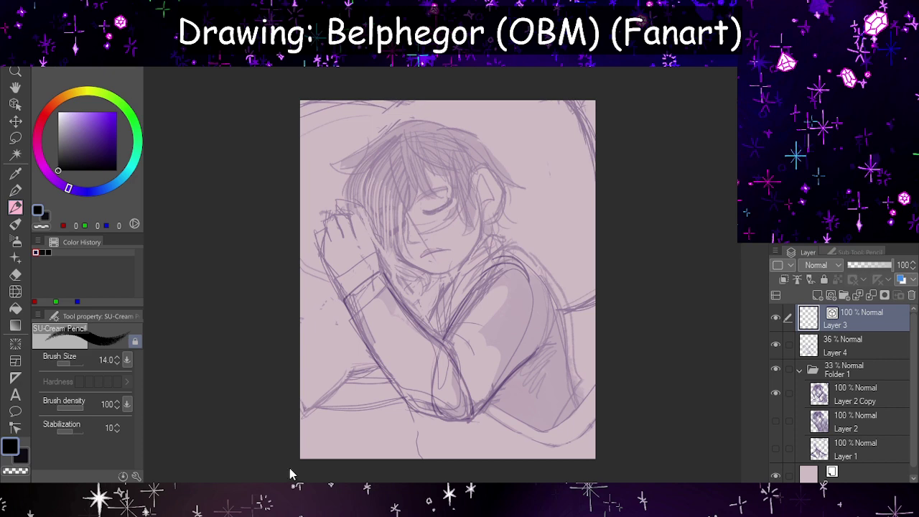
{"action": "scroll", "coordinate": [481, 352], "scroll_direction": "down", "scroll_amount": 1}
{"action": "scroll", "coordinate": [444, 274], "scroll_direction": "up", "scroll_amount": 5}
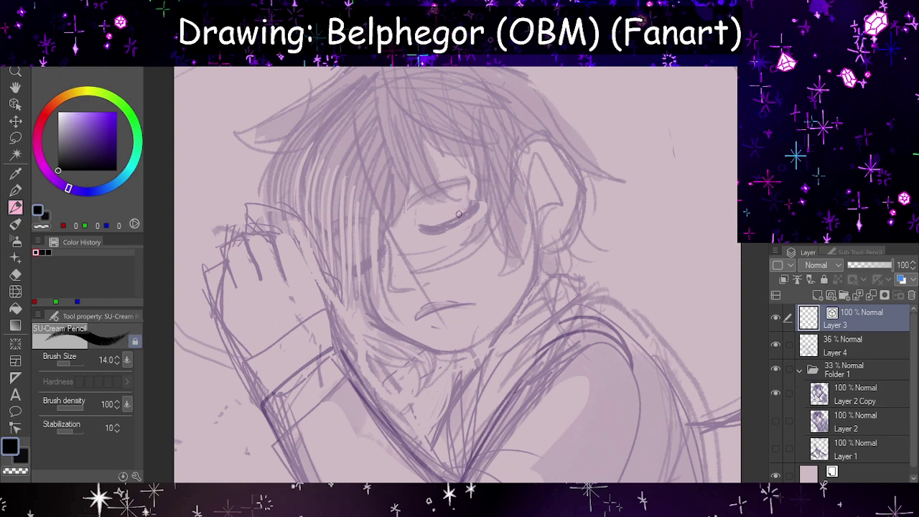
{"action": "scroll", "coordinate": [448, 213], "scroll_direction": "up", "scroll_amount": 5}
{"action": "scroll", "coordinate": [341, 282], "scroll_direction": "down", "scroll_amount": 4}
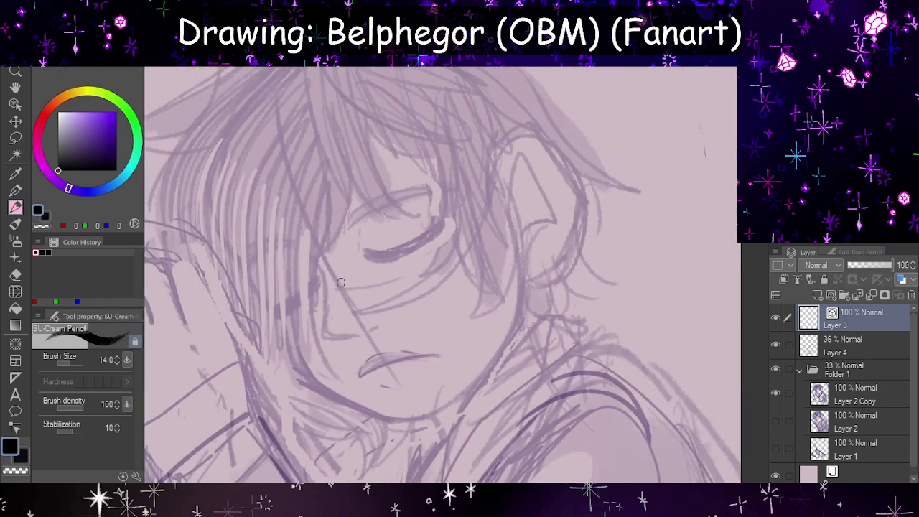
{"action": "scroll", "coordinate": [391, 367], "scroll_direction": "down", "scroll_amount": 1}
{"action": "scroll", "coordinate": [378, 365], "scroll_direction": "up", "scroll_amount": 2}
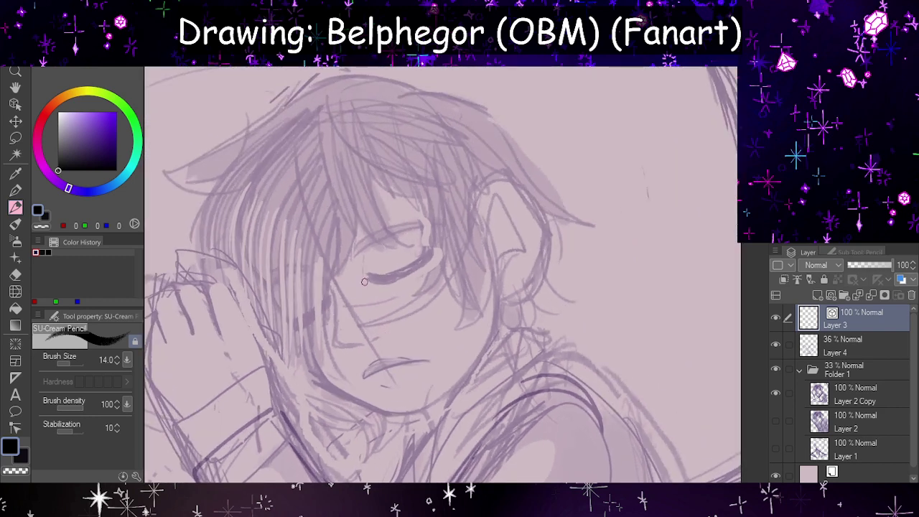
{"action": "left_click_drag", "start_coordinate": [295, 340], "coordinate": [386, 417]}
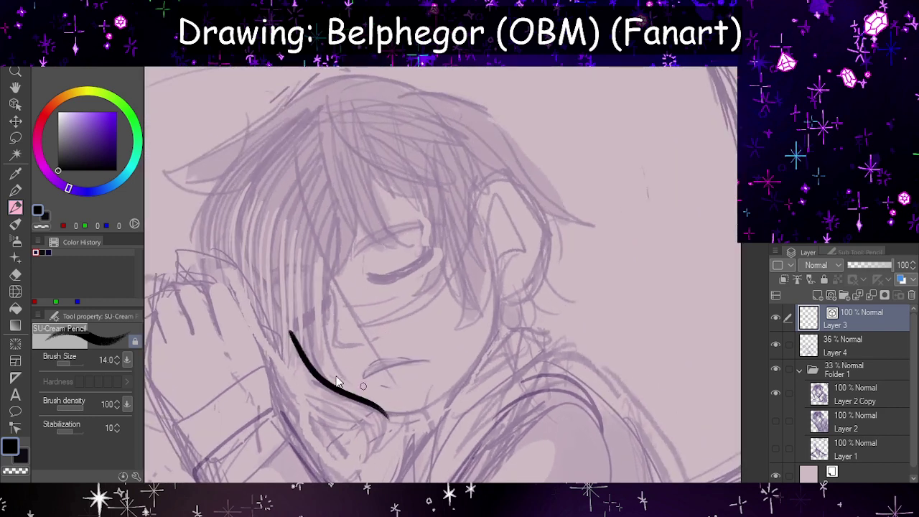
{"action": "key", "text": "ctrl+z"}
{"action": "mouse_move", "coordinate": [295, 341]}
{"action": "left_mouse_down"}
{"action": "mouse_move", "coordinate": [338, 392]}
{"action": "mouse_move", "coordinate": [388, 420]}
{"action": "left_mouse_up"}
{"action": "scroll", "coordinate": [419, 425], "scroll_direction": "up", "scroll_amount": 4}
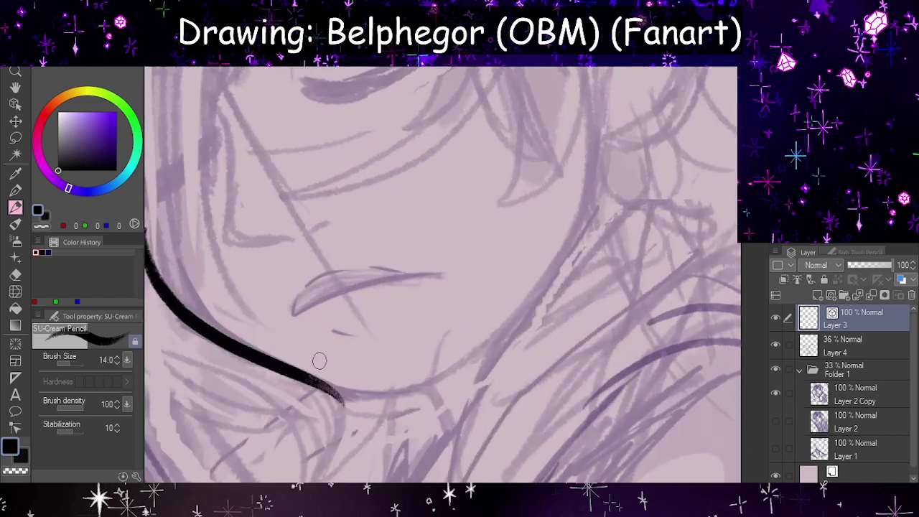
{"action": "mouse_move", "coordinate": [303, 375]}
{"action": "left_mouse_down"}
{"action": "mouse_move", "coordinate": [439, 372]}
{"action": "mouse_move", "coordinate": [468, 353]}
{"action": "left_mouse_up"}
{"action": "scroll", "coordinate": [434, 320], "scroll_direction": "down", "scroll_amount": 4}
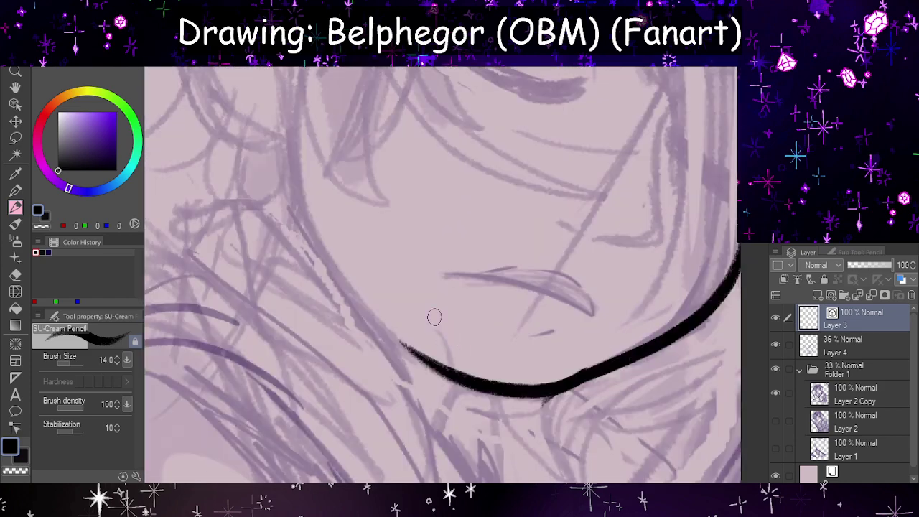
{"action": "key", "text": "h"}
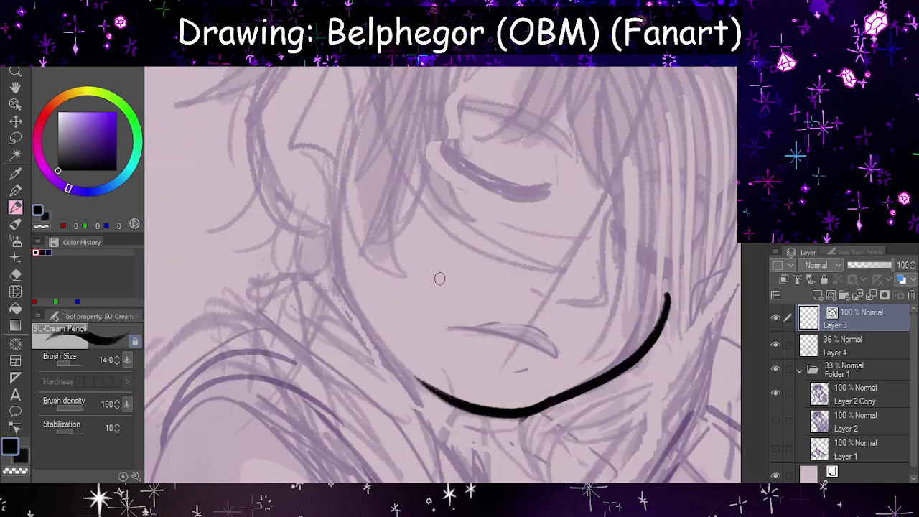
{"action": "mouse_move", "coordinate": [347, 152]}
{"action": "left_mouse_down"}
{"action": "mouse_move", "coordinate": [394, 354]}
{"action": "mouse_move", "coordinate": [414, 381]}
{"action": "left_mouse_up"}
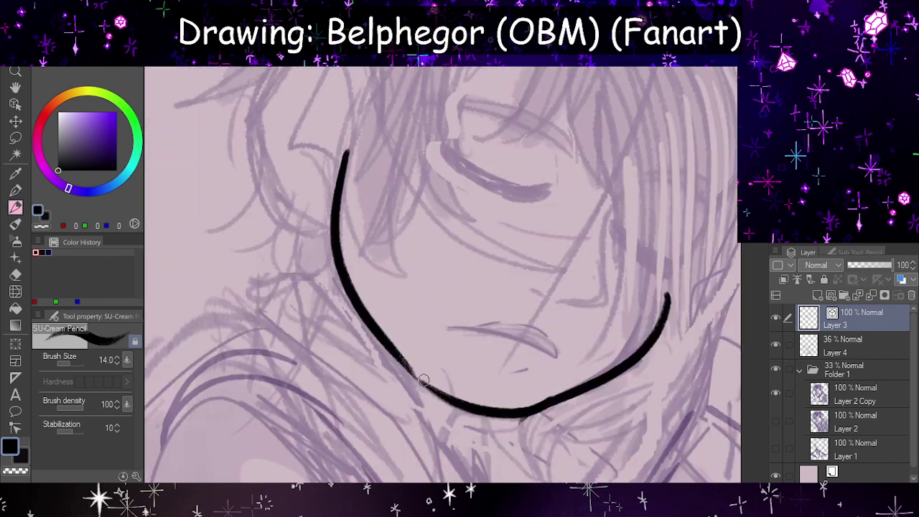
{"action": "key", "text": "h"}
{"action": "key", "text": "ctrl+z"}
{"action": "key", "text": "ctrl+z"}
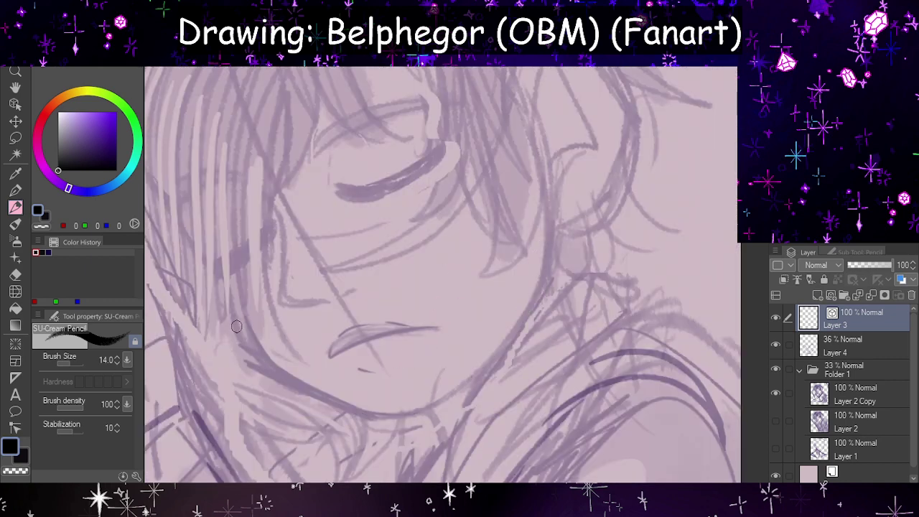
{"action": "mouse_move", "coordinate": [227, 283]}
{"action": "left_mouse_down"}
{"action": "mouse_move", "coordinate": [237, 321]}
{"action": "mouse_move", "coordinate": [370, 415]}
{"action": "mouse_move", "coordinate": [445, 418]}
{"action": "left_mouse_up"}
{"action": "key", "text": "ctrl+z"}
{"action": "key", "text": "ctrl+z"}
- Set the brush size to 10 and ink the face contour from the cheek beside the hand down around the chin
{"action": "left_click_drag", "start_coordinate": [87, 362], "coordinate": [83, 364]}
{"action": "mouse_move", "coordinate": [236, 286]}
{"action": "left_mouse_down"}
{"action": "mouse_move", "coordinate": [332, 395]}
{"action": "mouse_move", "coordinate": [392, 425]}
{"action": "left_mouse_up"}
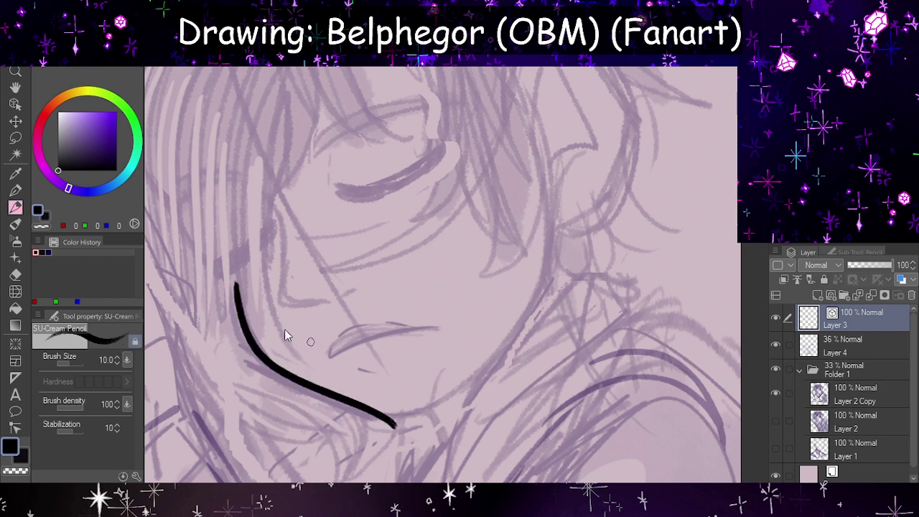
{"action": "key", "text": "ctrl+z"}
{"action": "mouse_move", "coordinate": [232, 276]}
{"action": "left_mouse_down"}
{"action": "mouse_move", "coordinate": [297, 382]}
{"action": "mouse_move", "coordinate": [375, 402]}
{"action": "left_mouse_up"}
{"action": "key", "text": "ctrl+z"}
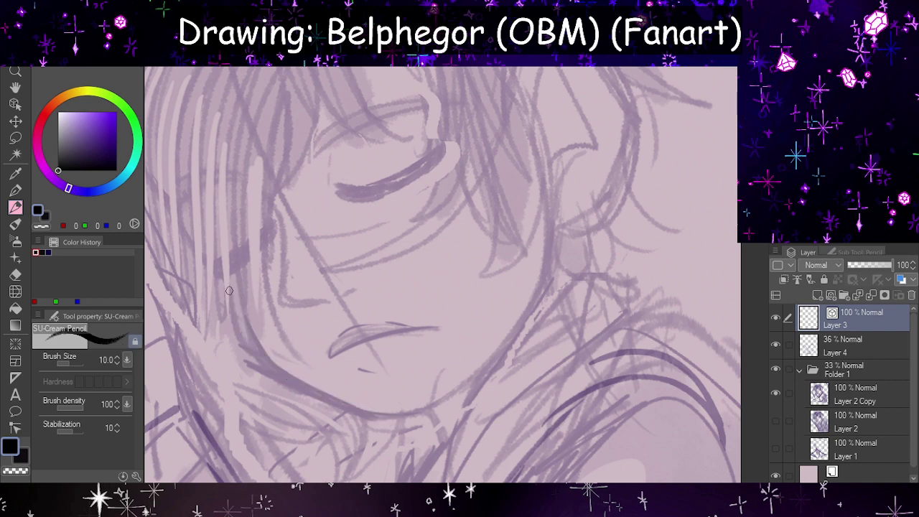
{"action": "mouse_move", "coordinate": [229, 288]}
{"action": "left_mouse_down"}
{"action": "mouse_move", "coordinate": [382, 420]}
{"action": "mouse_move", "coordinate": [365, 414]}
{"action": "mouse_move", "coordinate": [416, 412]}
{"action": "mouse_move", "coordinate": [529, 334]}
{"action": "left_mouse_up"}
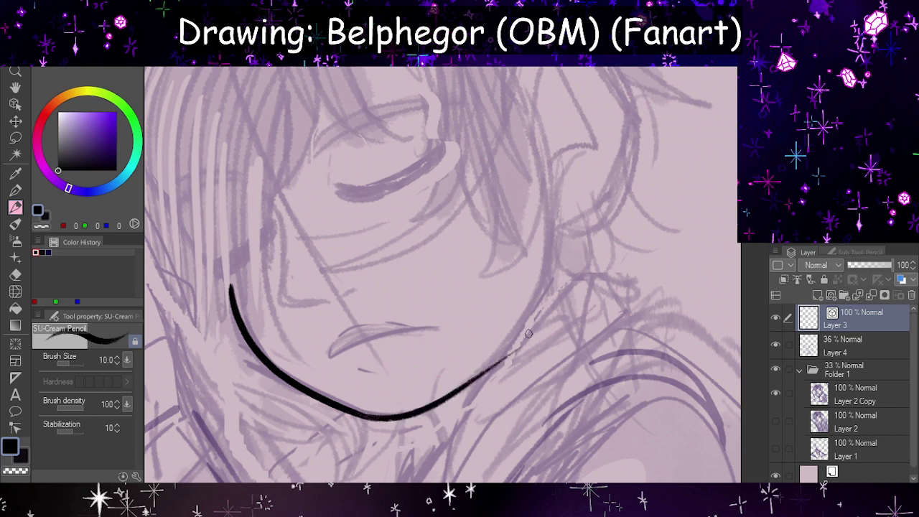
- Try to ink the jawline from beside the ear down to the chin on the mirrored canvas
{"action": "key", "text": "h"}
{"action": "left_click_drag", "start_coordinate": [343, 170], "coordinate": [427, 389]}
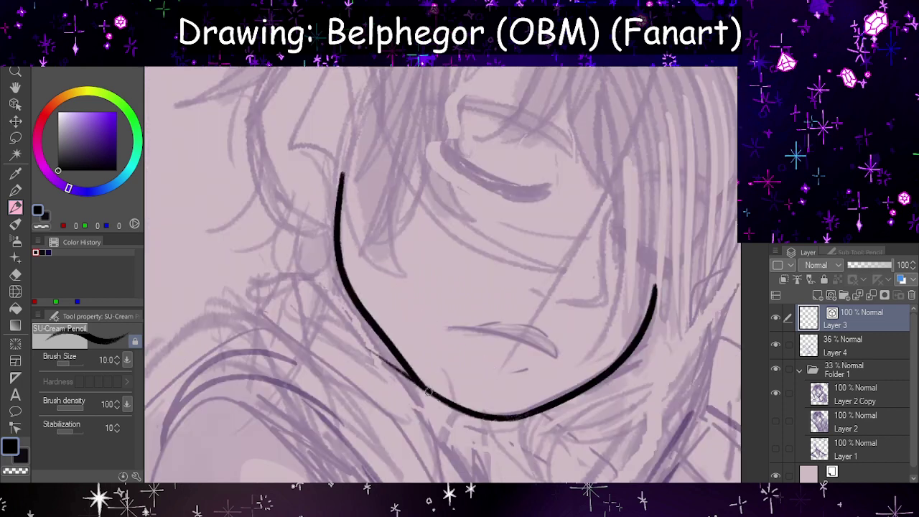
{"action": "key", "text": "ctrl+z"}
{"action": "left_click_drag", "start_coordinate": [345, 167], "coordinate": [428, 388]}
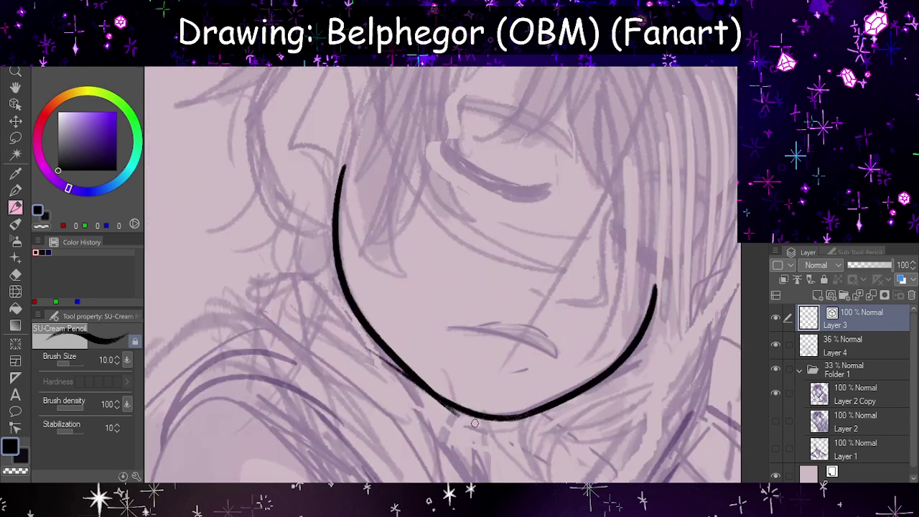
{"action": "key", "text": "h"}
{"action": "key", "text": "h"}
{"action": "key", "text": "ctrl+z"}
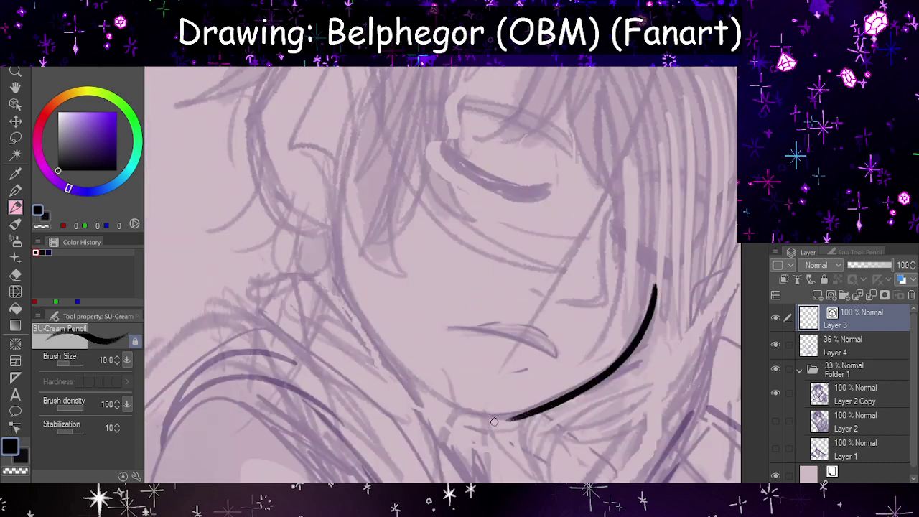
- Try more jawline strokes between chin and ear, working in both directions on the normal and mirrored canvas
{"action": "key", "text": "h"}
{"action": "mouse_move", "coordinate": [359, 415]}
{"action": "left_mouse_down"}
{"action": "mouse_move", "coordinate": [412, 409]}
{"action": "mouse_move", "coordinate": [508, 333]}
{"action": "mouse_move", "coordinate": [544, 234]}
{"action": "left_mouse_up"}
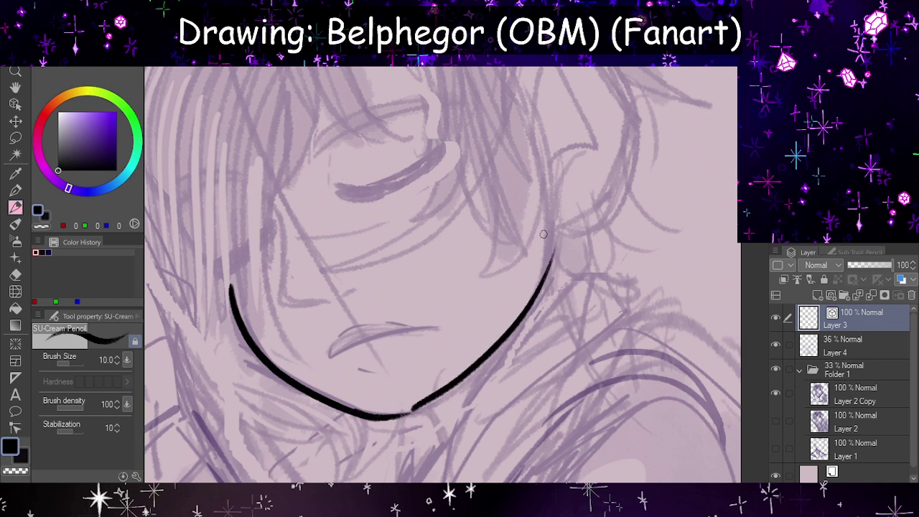
{"action": "key", "text": "ctrl+z"}
{"action": "left_click_drag", "start_coordinate": [411, 410], "coordinate": [580, 173]}
{"action": "key", "text": "h"}
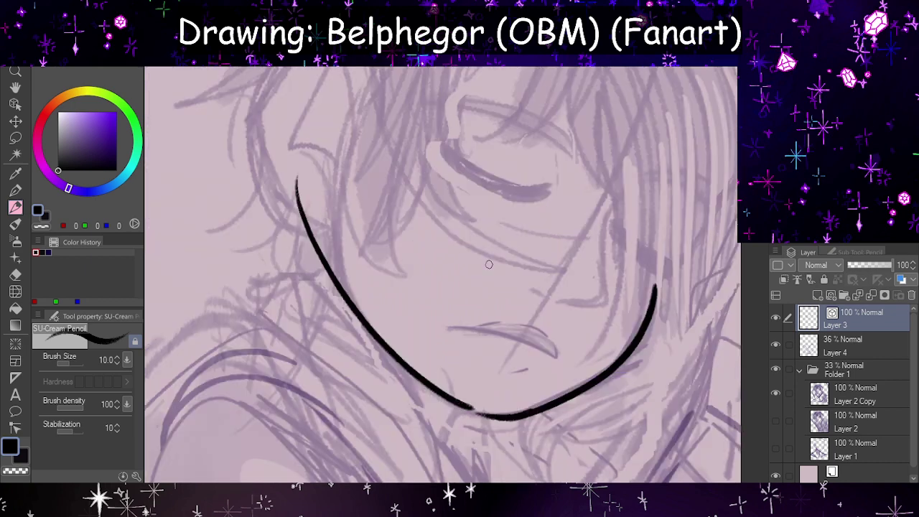
{"action": "key", "text": "ctrl+z"}
{"action": "mouse_move", "coordinate": [344, 167]}
{"action": "left_mouse_down"}
{"action": "mouse_move", "coordinate": [347, 289]}
{"action": "mouse_move", "coordinate": [425, 392]}
{"action": "left_mouse_up"}
{"action": "key", "text": "ctrl+z"}
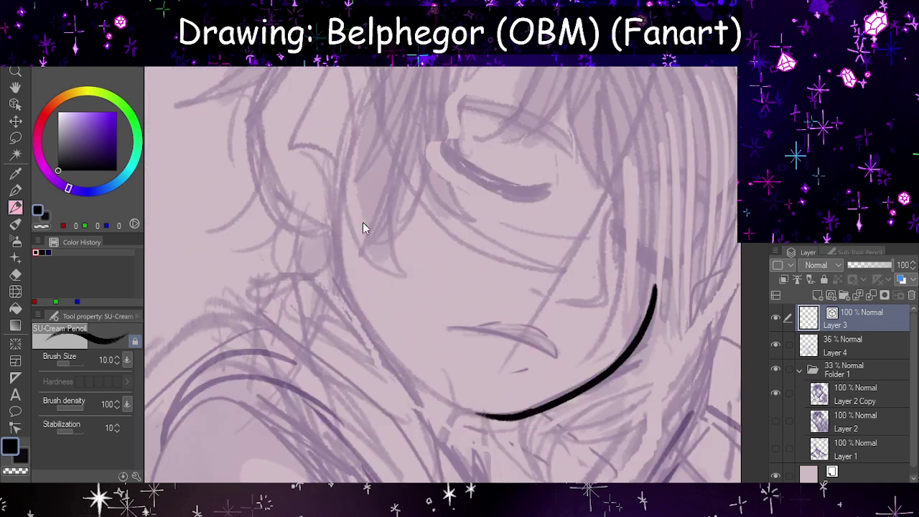
{"action": "mouse_move", "coordinate": [343, 166]}
{"action": "left_mouse_down"}
{"action": "mouse_move", "coordinate": [421, 374]}
{"action": "mouse_move", "coordinate": [491, 425]}
{"action": "left_mouse_up"}
{"action": "key", "text": "h"}
{"action": "key", "text": "ctrl+z"}
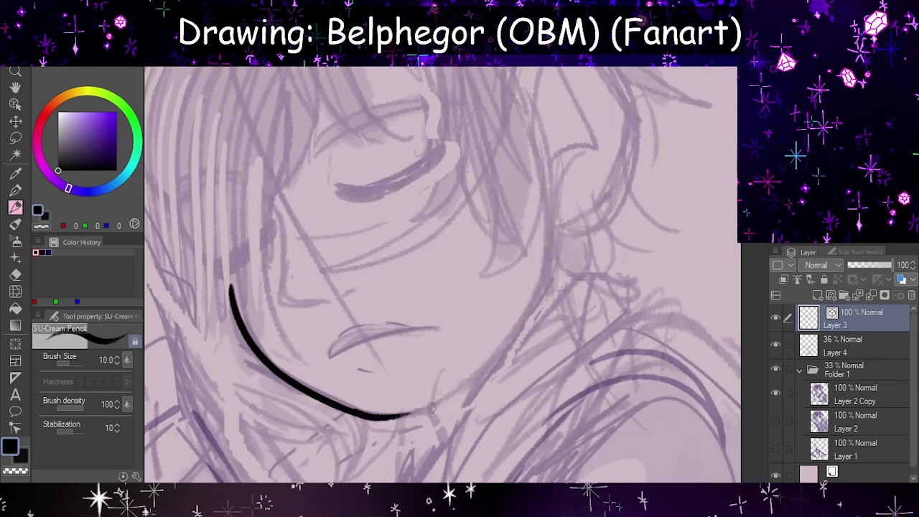
{"action": "left_click_drag", "start_coordinate": [406, 409], "coordinate": [481, 331]}
{"action": "key", "text": "ctrl+z"}
{"action": "mouse_move", "coordinate": [406, 411]}
{"action": "left_mouse_down"}
{"action": "mouse_move", "coordinate": [501, 313]}
{"action": "mouse_move", "coordinate": [542, 185]}
{"action": "left_mouse_up"}
{"action": "key", "text": "h"}
{"action": "key", "text": "ctrl+z"}
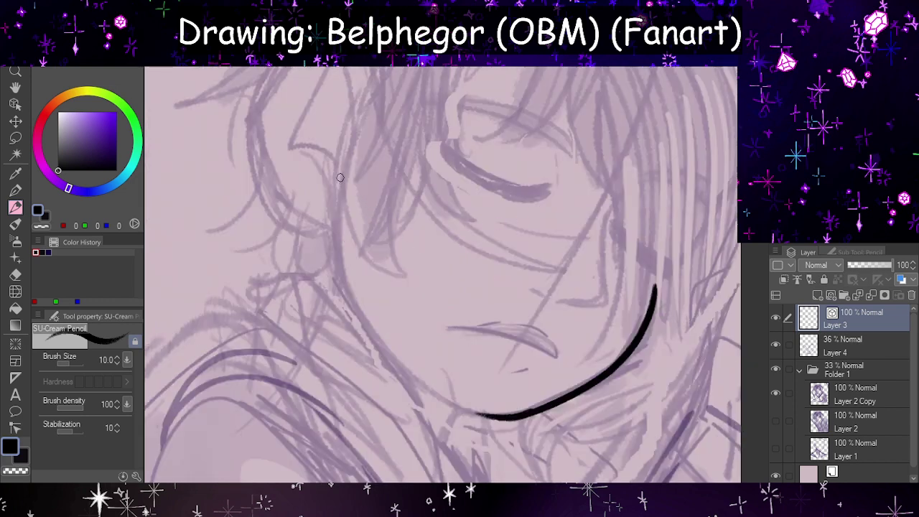
- Ink the jawline from beside the ear down to the chin on the mirrored canvas, and erase the stray overlap at the chin
{"action": "mouse_move", "coordinate": [345, 165]}
{"action": "left_mouse_down"}
{"action": "mouse_move", "coordinate": [404, 357]}
{"action": "mouse_move", "coordinate": [481, 422]}
{"action": "left_mouse_up"}
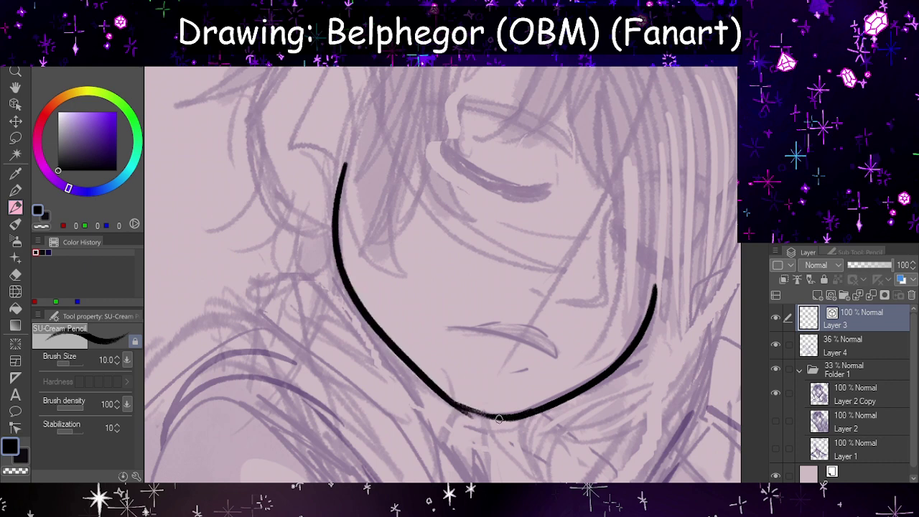
{"action": "key", "text": "h"}
{"action": "key", "text": "h"}
{"action": "left_click", "coordinate": [15, 274]}
{"action": "key", "text": "h"}
{"action": "key", "text": "h"}
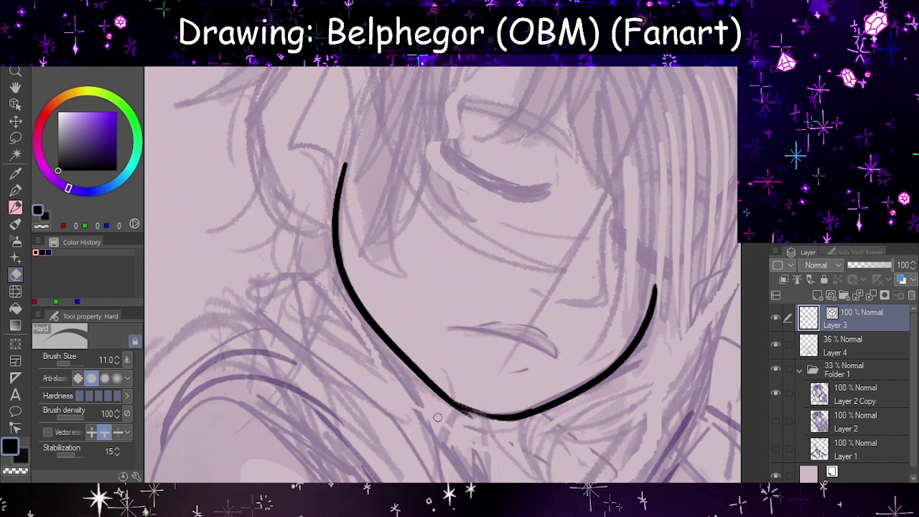
{"action": "left_click_drag", "start_coordinate": [474, 422], "coordinate": [480, 423]}
- Redraw the upper jawline slightly further inward with the Mameoインク pen at size 18, and erase the old line beside the ear
{"action": "scroll", "coordinate": [432, 394], "scroll_direction": "down", "scroll_amount": 5}
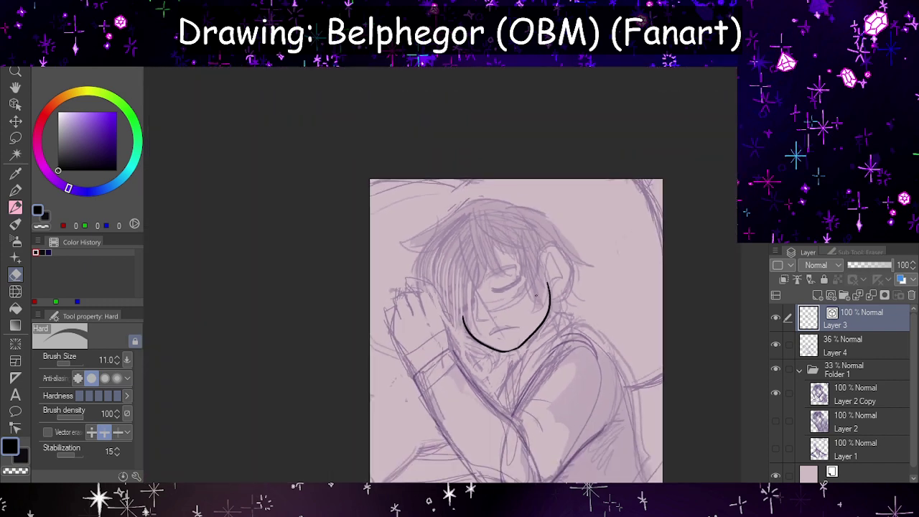
{"action": "scroll", "coordinate": [536, 295], "scroll_direction": "up", "scroll_amount": 2}
{"action": "scroll", "coordinate": [533, 313], "scroll_direction": "up", "scroll_amount": 4}
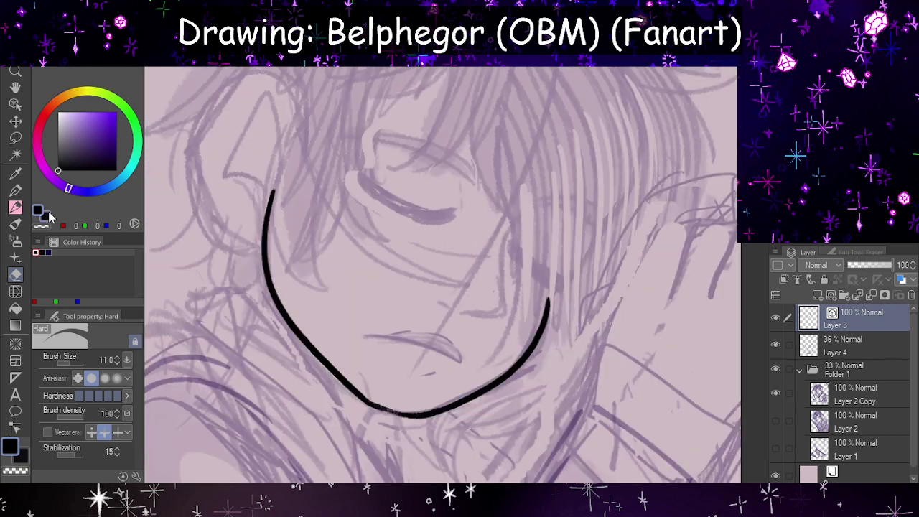
{"action": "left_click", "coordinate": [16, 192]}
{"action": "key", "text": "h"}
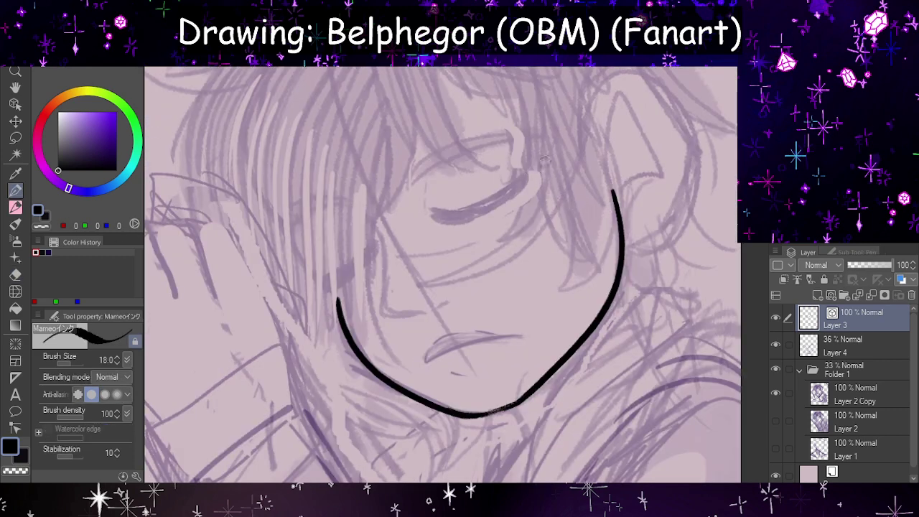
{"action": "left_click_drag", "start_coordinate": [533, 168], "coordinate": [568, 153]}
{"action": "key", "text": "ctrl+z"}
{"action": "key", "text": "h"}
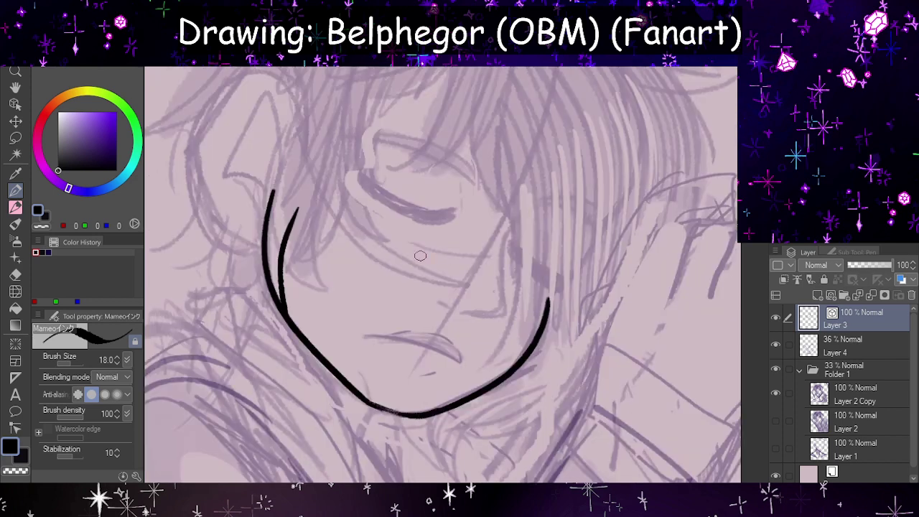
{"action": "left_click_drag", "start_coordinate": [295, 192], "coordinate": [274, 306]}
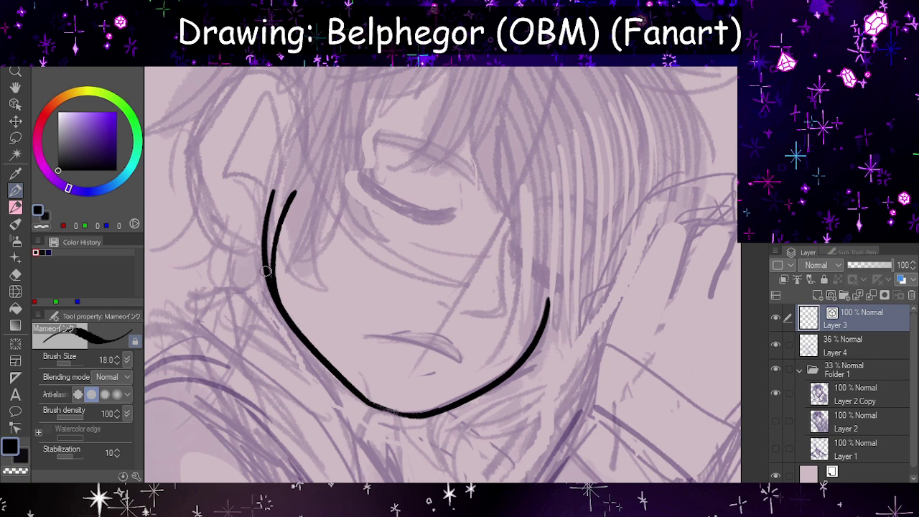
{"action": "key", "text": "e"}
{"action": "mouse_move", "coordinate": [274, 173]}
{"action": "left_mouse_down"}
{"action": "mouse_move", "coordinate": [264, 216]}
{"action": "mouse_move", "coordinate": [283, 182]}
{"action": "mouse_move", "coordinate": [261, 291]}
{"action": "mouse_move", "coordinate": [270, 233]}
{"action": "mouse_move", "coordinate": [266, 274]}
{"action": "mouse_move", "coordinate": [282, 320]}
{"action": "left_mouse_up"}
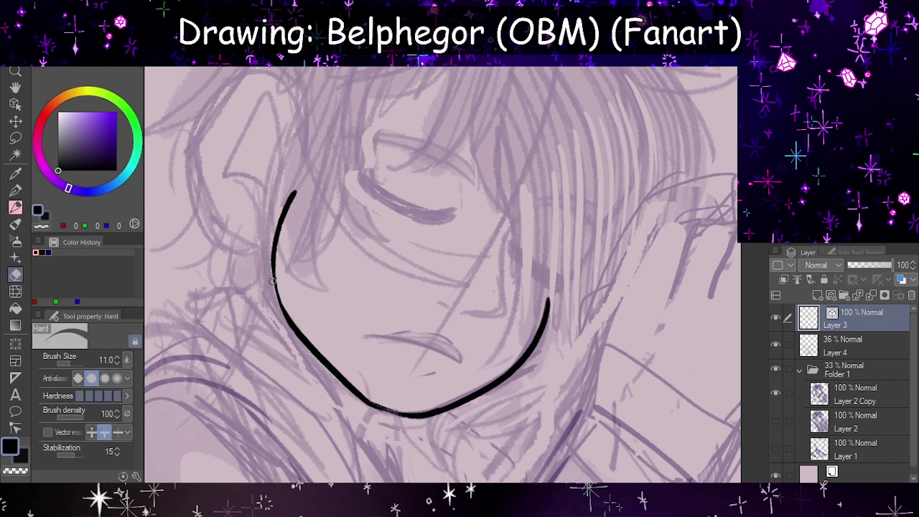
- Erase the middle stretch of the jawline beside the cheek and re-ink it with the SU-Cream Pencil
{"action": "left_click_drag", "start_coordinate": [261, 236], "coordinate": [308, 354]}
{"action": "left_click", "coordinate": [15, 207]}
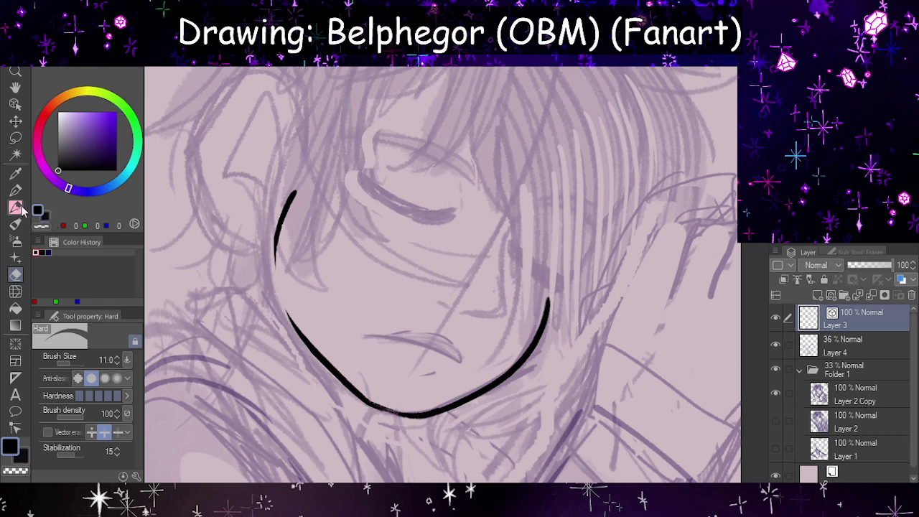
{"action": "mouse_move", "coordinate": [279, 223]}
{"action": "left_mouse_down"}
{"action": "mouse_move", "coordinate": [273, 257]}
{"action": "mouse_move", "coordinate": [302, 329]}
{"action": "left_mouse_up"}
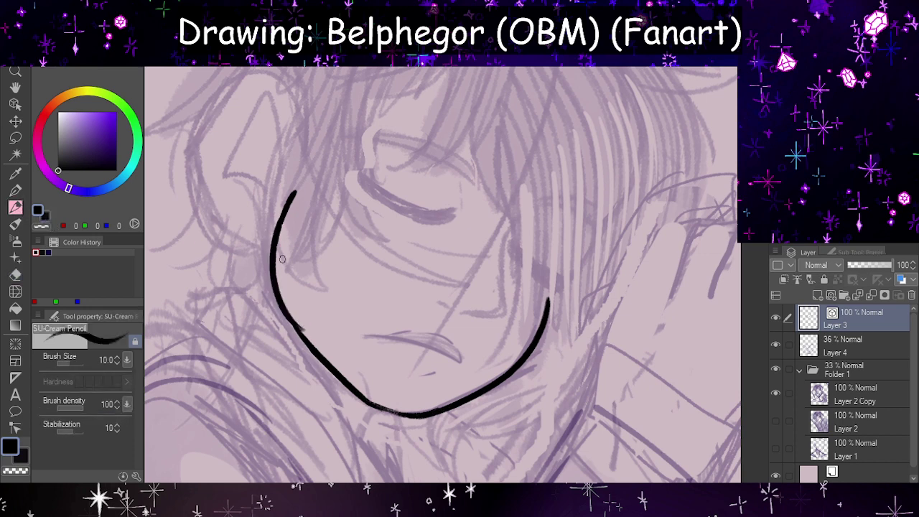
{"action": "key", "text": "ctrl+z"}
{"action": "left_click_drag", "start_coordinate": [280, 222], "coordinate": [311, 340]}
{"action": "key", "text": "h"}
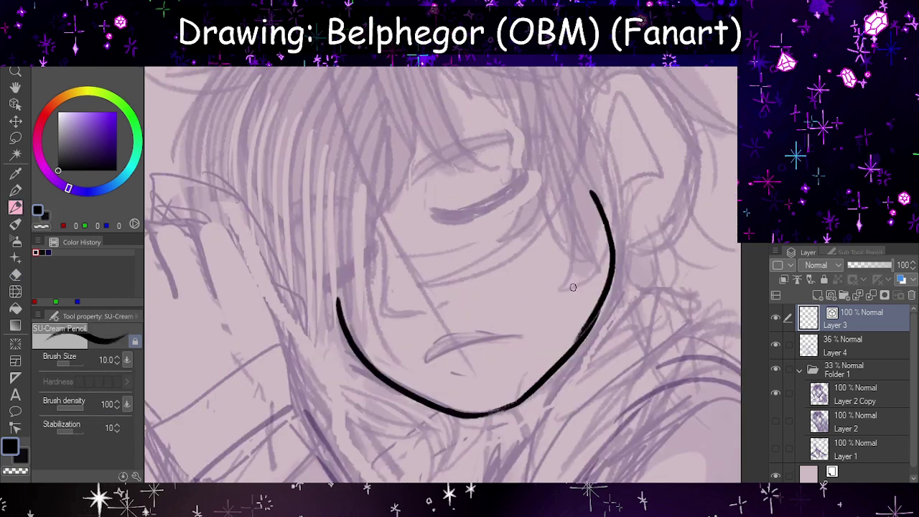
{"action": "key", "text": "h"}
- Trim the outer edge of the lower jawline with the hard eraser and re-ink the segment running toward the chin
{"action": "key", "text": "e"}
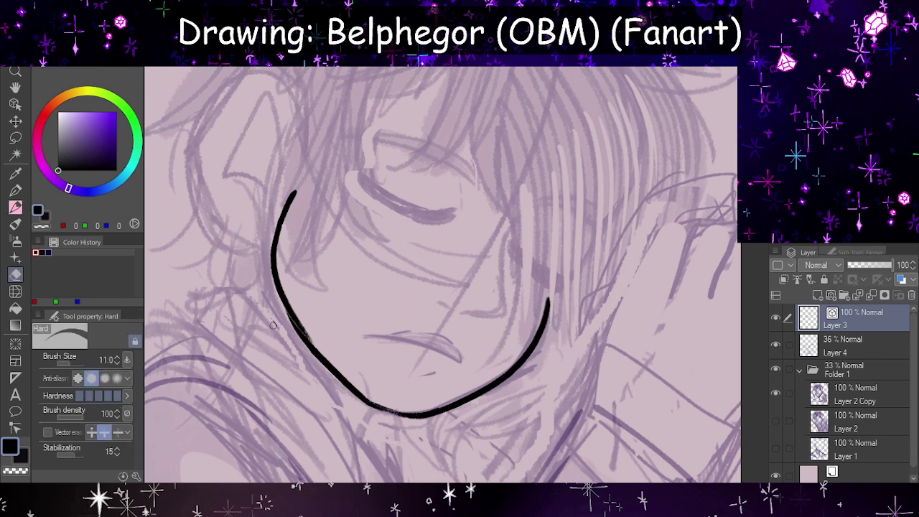
{"action": "left_click_drag", "start_coordinate": [271, 287], "coordinate": [322, 382]}
{"action": "left_click_drag", "start_coordinate": [270, 288], "coordinate": [332, 387]}
{"action": "left_click", "coordinate": [15, 207]}
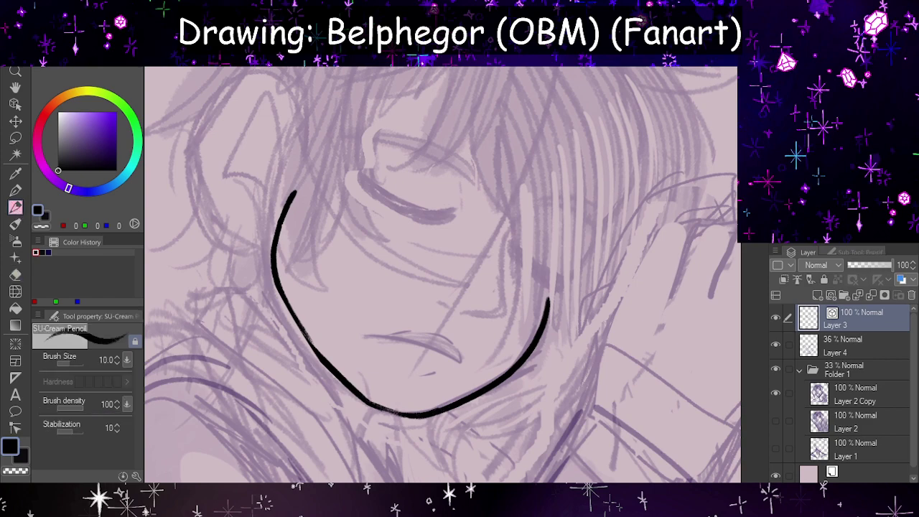
{"action": "left_click_drag", "start_coordinate": [275, 277], "coordinate": [328, 360]}
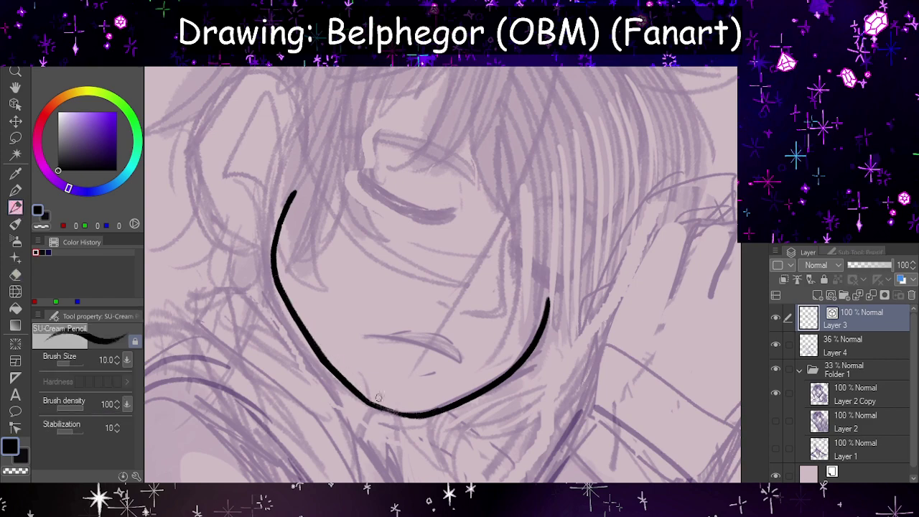
{"action": "key", "text": "ctrl+shift+h"}
{"action": "scroll", "coordinate": [494, 279], "scroll_direction": "down", "scroll_amount": 4}
{"action": "key", "text": "ctrl+shift+h"}
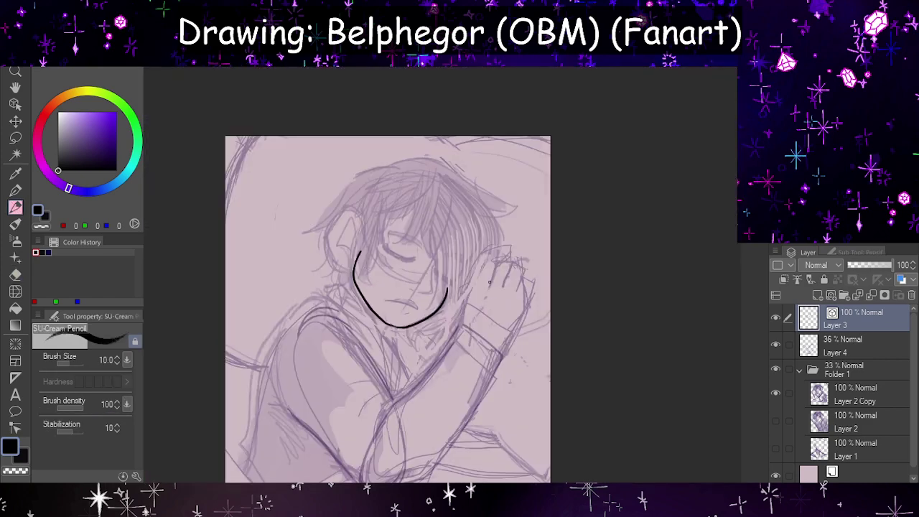
- Ink the ear's outer contour down to where it meets the upper jawline, replacing the first attempt
{"action": "key", "text": "ctrl+shift+h"}
{"action": "scroll", "coordinate": [511, 245], "scroll_direction": "up", "scroll_amount": 4}
{"action": "scroll", "coordinate": [484, 202], "scroll_direction": "up", "scroll_amount": 2}
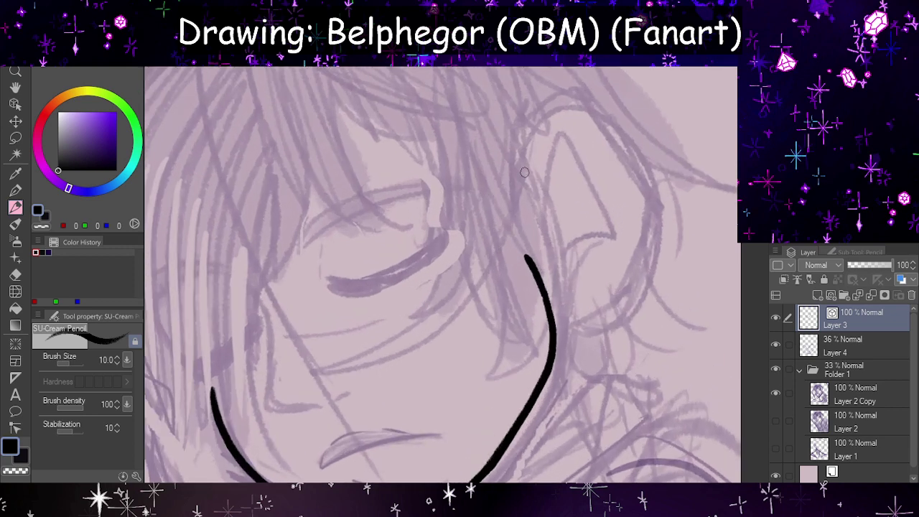
{"action": "mouse_move", "coordinate": [495, 204]}
{"action": "left_mouse_down"}
{"action": "mouse_move", "coordinate": [504, 149]}
{"action": "mouse_move", "coordinate": [583, 188]}
{"action": "mouse_move", "coordinate": [546, 300]}
{"action": "left_mouse_up"}
{"action": "key", "text": "ctrl+shift+h"}
{"action": "key", "text": "ctrl+shift+h"}
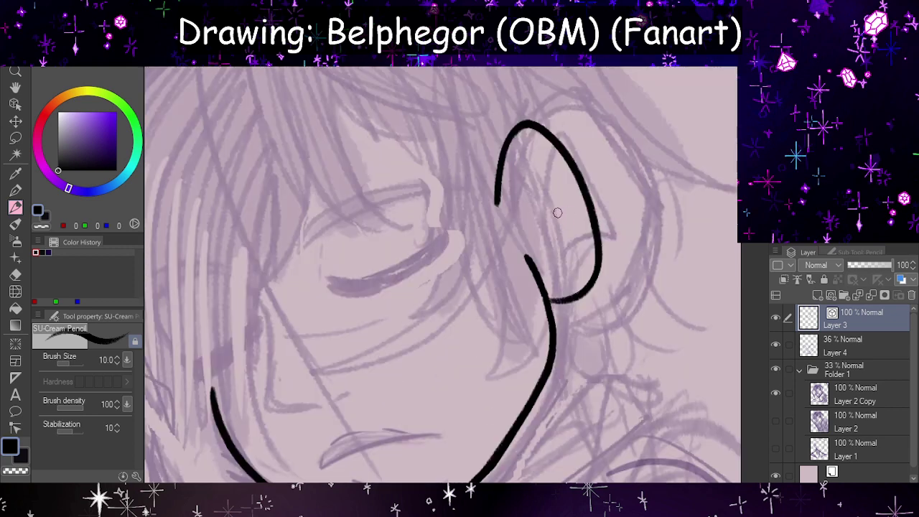
{"action": "key", "text": "ctrl+z"}
{"action": "mouse_move", "coordinate": [507, 205]}
{"action": "left_mouse_down"}
{"action": "mouse_move", "coordinate": [599, 301]}
{"action": "mouse_move", "coordinate": [553, 320]}
{"action": "left_mouse_up"}
- Try inking the inner ear fold in both canvas orientations
{"action": "mouse_move", "coordinate": [540, 162]}
{"action": "left_mouse_down"}
{"action": "mouse_move", "coordinate": [528, 192]}
{"action": "mouse_move", "coordinate": [582, 244]}
{"action": "mouse_move", "coordinate": [557, 306]}
{"action": "left_mouse_up"}
{"action": "key", "text": "ctrl+shift+h"}
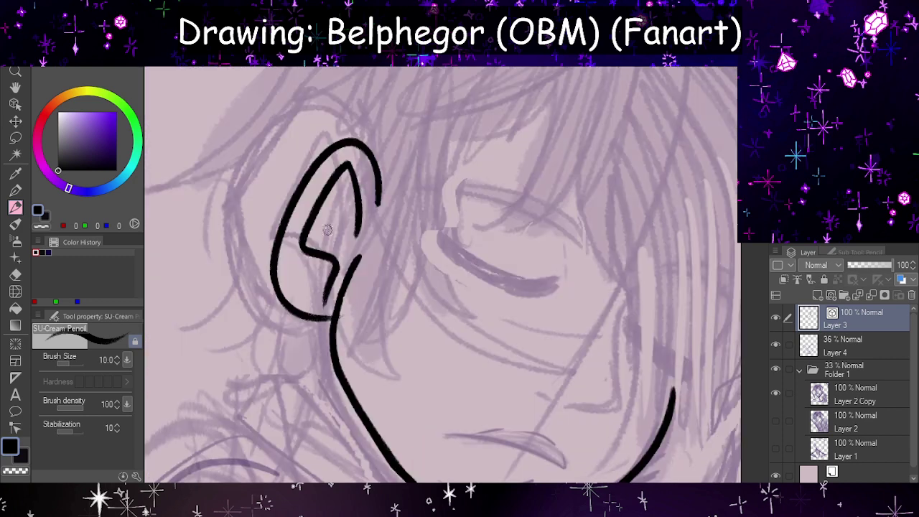
{"action": "key", "text": "ctrl+z"}
{"action": "key", "text": "ctrl+z"}
{"action": "left_click_drag", "start_coordinate": [347, 243], "coordinate": [327, 184]}
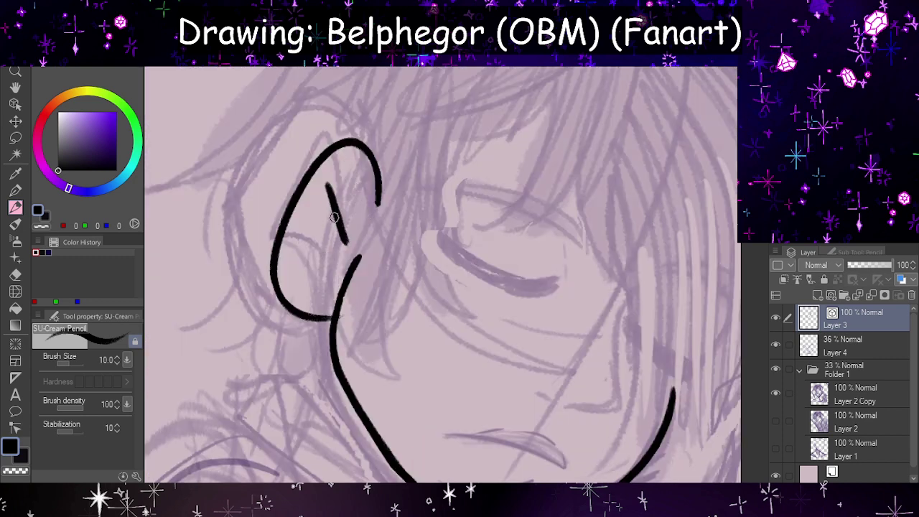
{"action": "left_click_drag", "start_coordinate": [334, 216], "coordinate": [303, 257]}
{"action": "key", "text": "ctrl+shift+h"}
{"action": "key", "text": "ctrl+z"}
{"action": "key", "text": "ctrl+z"}
- Ink the inner ear fold as an open loop inside the outer ear contour
{"action": "mouse_move", "coordinate": [540, 159]}
{"action": "left_mouse_down"}
{"action": "mouse_move", "coordinate": [527, 241]}
{"action": "mouse_move", "coordinate": [546, 242]}
{"action": "mouse_move", "coordinate": [549, 278]}
{"action": "left_mouse_up"}
{"action": "key", "text": "ctrl+z"}
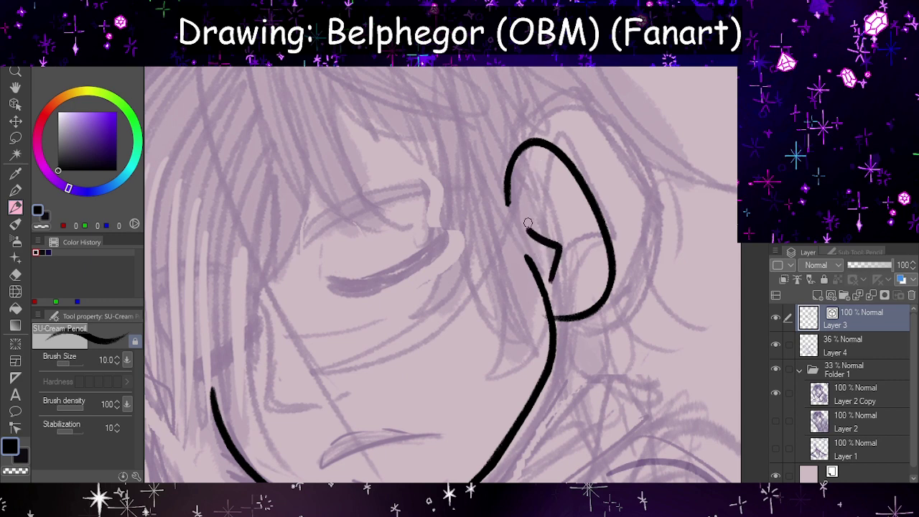
{"action": "mouse_move", "coordinate": [527, 228]}
{"action": "left_mouse_down"}
{"action": "mouse_move", "coordinate": [590, 243]}
{"action": "mouse_move", "coordinate": [555, 262]}
{"action": "mouse_move", "coordinate": [527, 205]}
{"action": "mouse_move", "coordinate": [586, 236]}
{"action": "mouse_move", "coordinate": [552, 273]}
{"action": "left_mouse_up"}
{"action": "key", "text": "ctrl+z"}
{"action": "key", "text": "ctrl+z"}
{"action": "key", "text": "h"}
{"action": "key", "text": "h"}
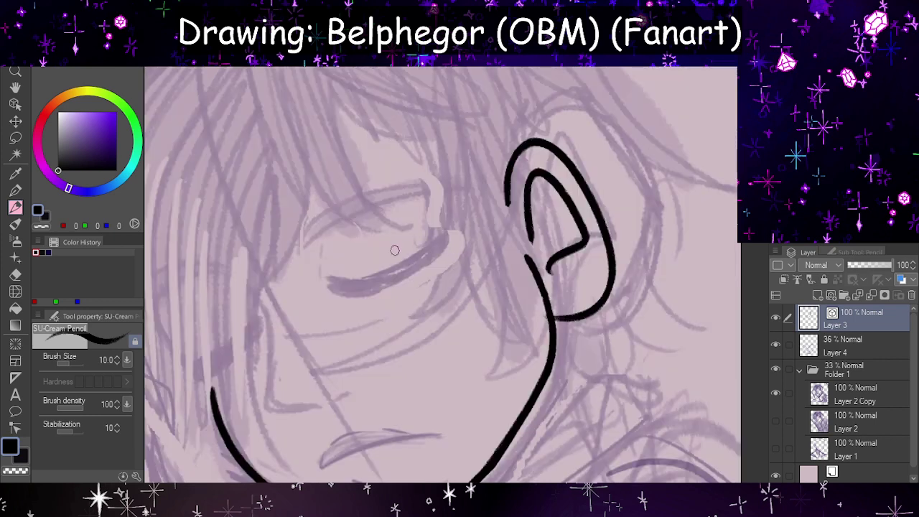
- Ink the closed eye's curved lash line over the sketch and thicken it toward the outer corner
{"action": "left_click_drag", "start_coordinate": [326, 278], "coordinate": [438, 231]}
{"action": "key", "text": "ctrl+z"}
{"action": "left_click_drag", "start_coordinate": [328, 279], "coordinate": [439, 228]}
{"action": "key", "text": "ctrl+z"}
{"action": "left_click_drag", "start_coordinate": [326, 279], "coordinate": [425, 240]}
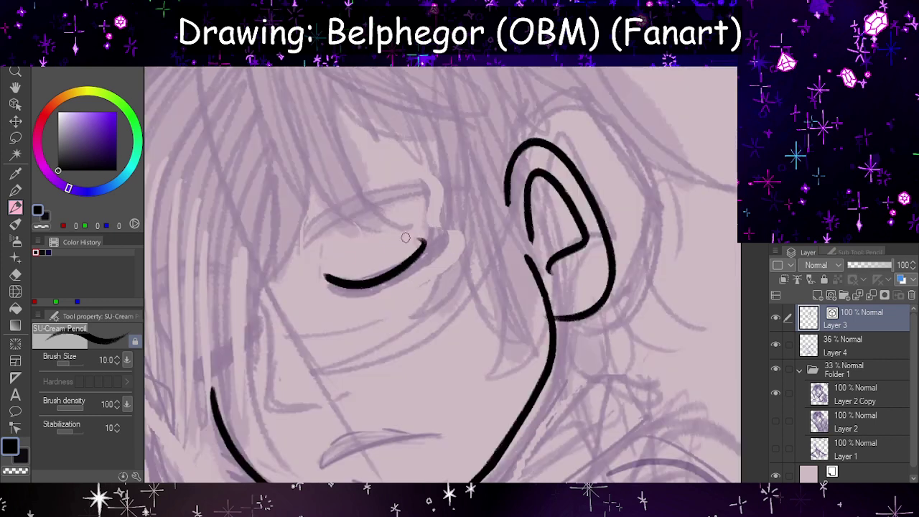
{"action": "key", "text": "ctrl+z"}
{"action": "left_click_drag", "start_coordinate": [329, 279], "coordinate": [429, 232]}
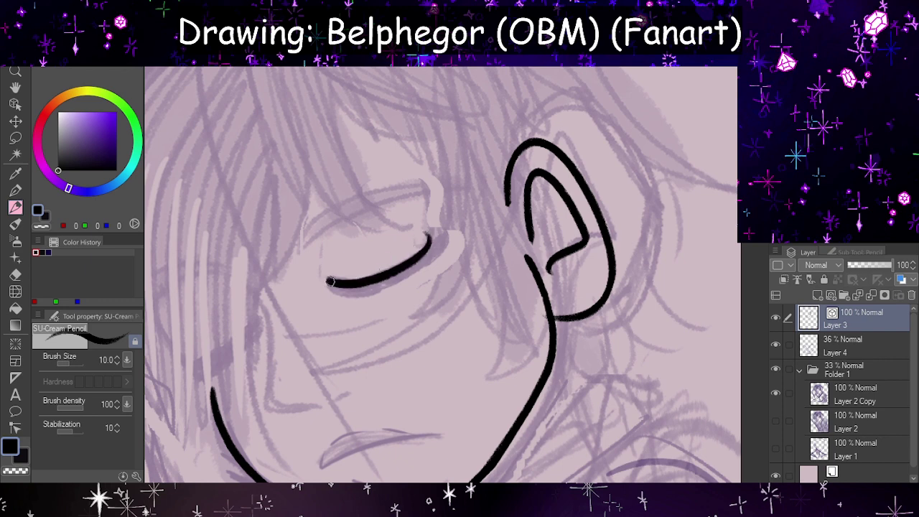
{"action": "mouse_move", "coordinate": [332, 281]}
{"action": "left_mouse_down"}
{"action": "mouse_move", "coordinate": [415, 254]}
{"action": "mouse_move", "coordinate": [407, 266]}
{"action": "left_mouse_up"}
{"action": "key", "text": "h"}
{"action": "key", "text": "h"}
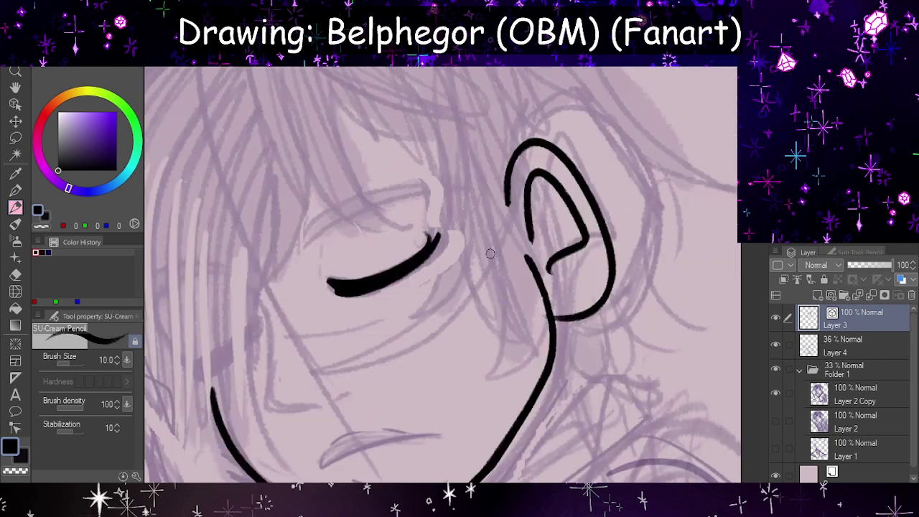
- Try several arcs for the eyelid crease above the closed eye
{"action": "left_click_drag", "start_coordinate": [302, 247], "coordinate": [434, 204]}
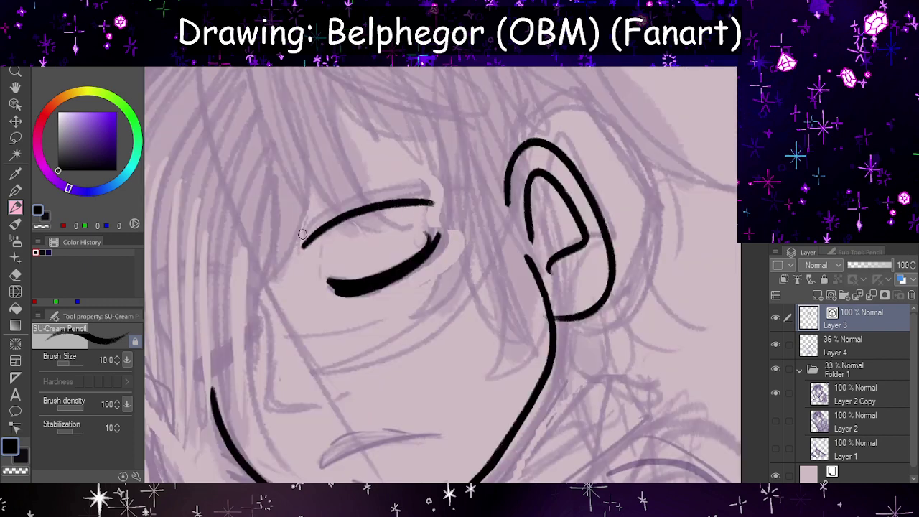
{"action": "mouse_move", "coordinate": [303, 243]}
{"action": "left_mouse_down"}
{"action": "mouse_move", "coordinate": [393, 183]}
{"action": "mouse_move", "coordinate": [433, 193]}
{"action": "left_mouse_up"}
{"action": "key", "text": "ctrl+z"}
{"action": "left_click_drag", "start_coordinate": [303, 242], "coordinate": [434, 207]}
{"action": "key", "text": "ctrl+z"}
{"action": "key", "text": "ctrl+z"}
- Ink a short mark at the eye's inner corner and a tapered eyelid crease arching above the lash line
{"action": "left_click_drag", "start_coordinate": [321, 257], "coordinate": [318, 273]}
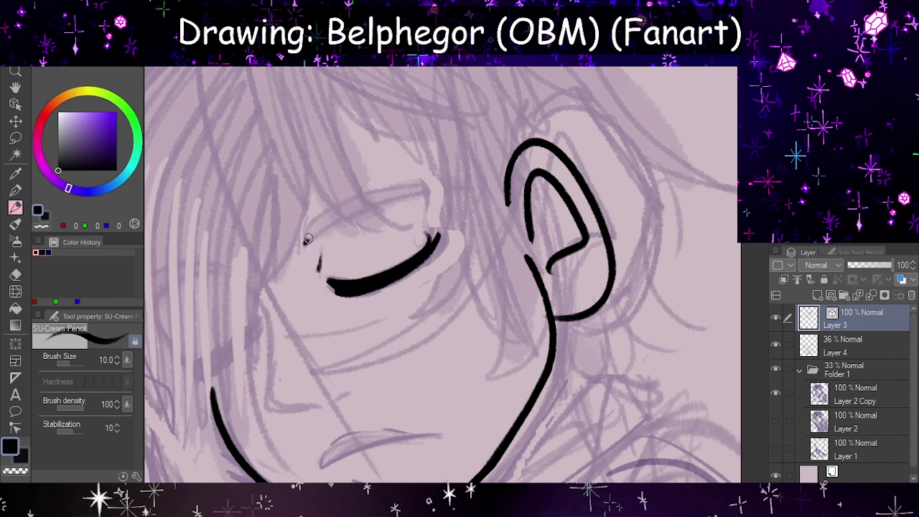
{"action": "left_click_drag", "start_coordinate": [307, 240], "coordinate": [433, 204]}
{"action": "key", "text": "ctrl+z"}
{"action": "left_click_drag", "start_coordinate": [306, 244], "coordinate": [432, 196]}
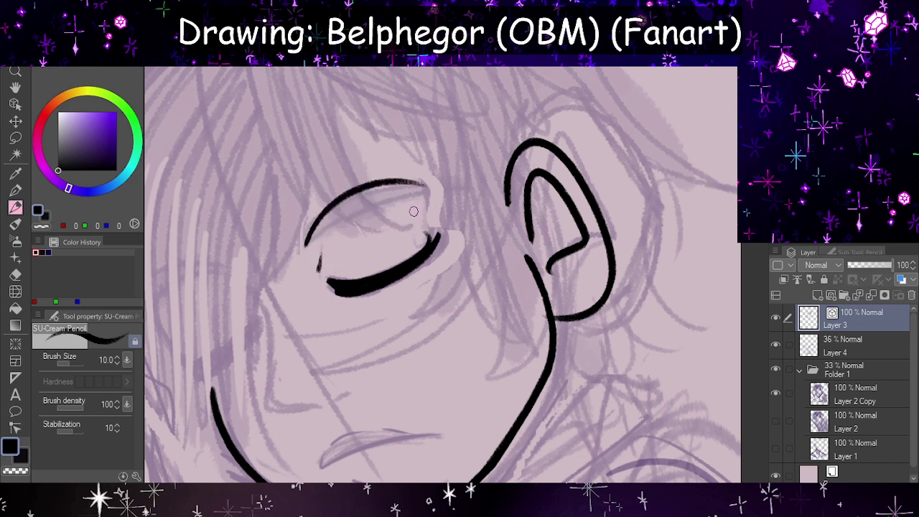
- Ink the nose profile from the bridge down to the short line under its tip
{"action": "scroll", "coordinate": [413, 211], "scroll_direction": "down", "scroll_amount": 3}
{"action": "scroll", "coordinate": [345, 279], "scroll_direction": "up", "scroll_amount": 2}
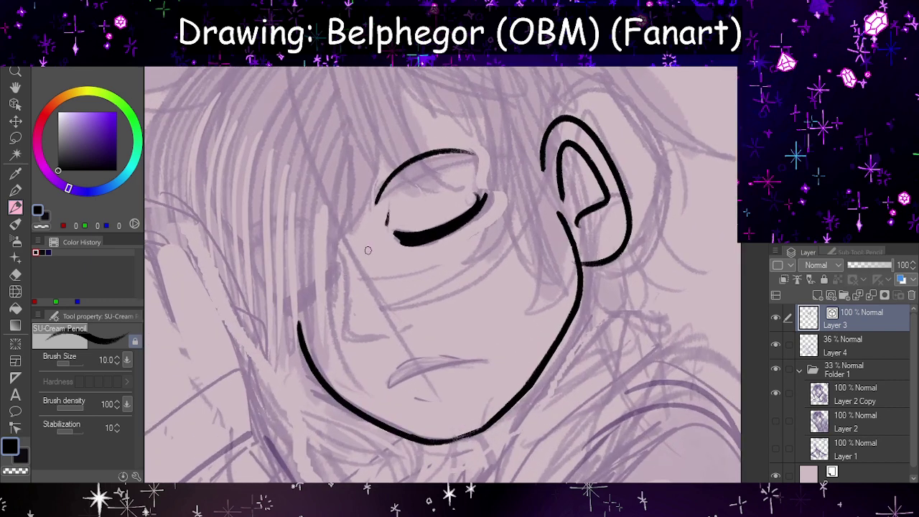
{"action": "mouse_move", "coordinate": [316, 239]}
{"action": "left_mouse_down"}
{"action": "mouse_move", "coordinate": [347, 275]}
{"action": "mouse_move", "coordinate": [343, 265]}
{"action": "mouse_move", "coordinate": [342, 313]}
{"action": "mouse_move", "coordinate": [388, 341]}
{"action": "left_mouse_up"}
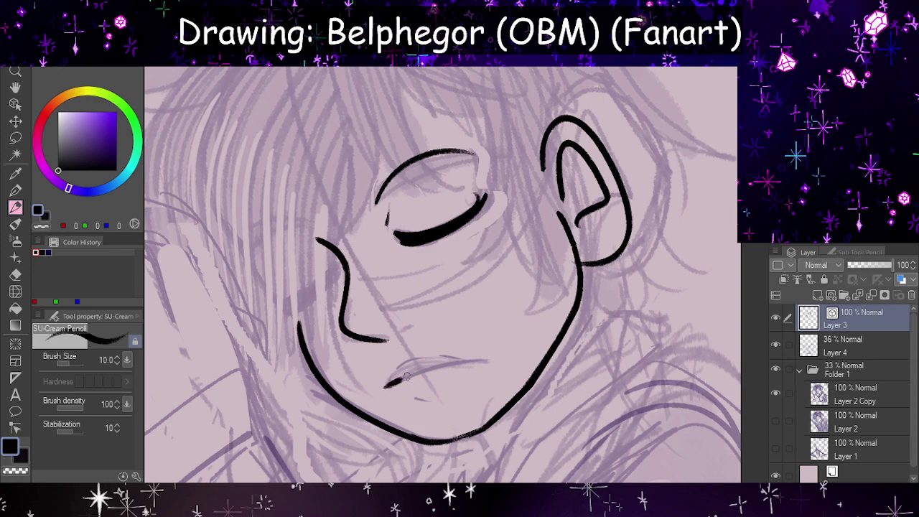
- Try inking the mouth line below the nose from its lower corner toward the cheek
{"action": "left_click_drag", "start_coordinate": [401, 377], "coordinate": [496, 372]}
{"action": "key", "text": "ctrl+z"}
{"action": "left_click_drag", "start_coordinate": [418, 373], "coordinate": [503, 360]}
{"action": "key", "text": "h"}
{"action": "key", "text": "h"}
{"action": "key", "text": "ctrl+z"}
{"action": "key", "text": "h"}
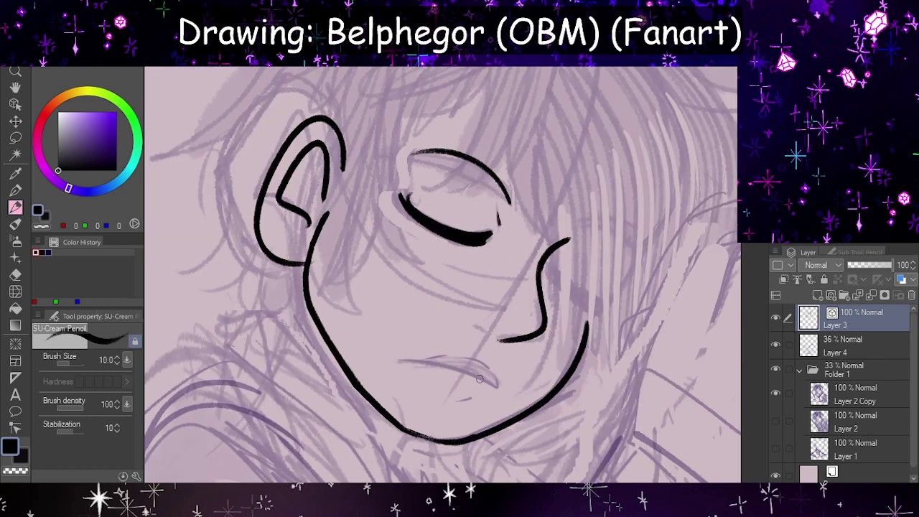
- Try the mouth line again, stroking in the opposite direction on the flipped canvas and once more in the original view
{"action": "left_click_drag", "start_coordinate": [488, 381], "coordinate": [396, 360]}
{"action": "key", "text": "ctrl+z"}
{"action": "left_click_drag", "start_coordinate": [492, 384], "coordinate": [396, 363]}
{"action": "key", "text": "ctrl+z"}
{"action": "key", "text": "h"}
{"action": "left_click_drag", "start_coordinate": [385, 387], "coordinate": [487, 368]}
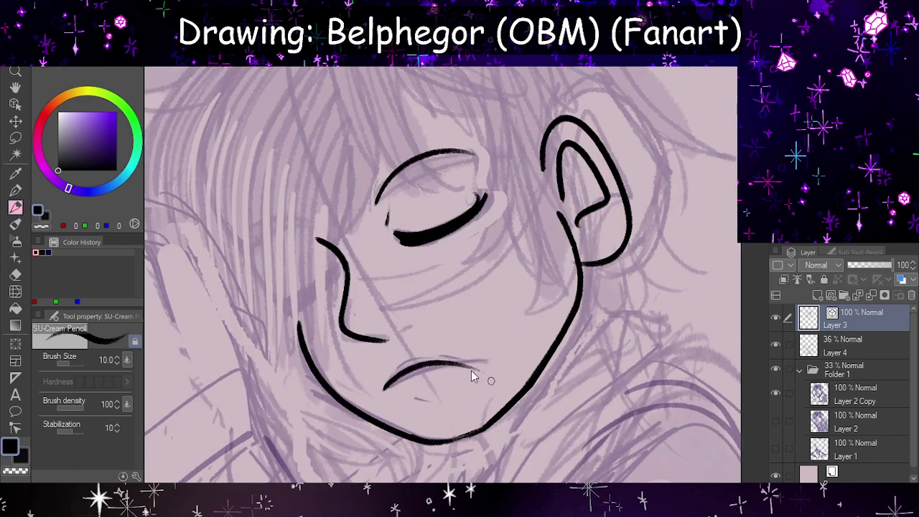
{"action": "key", "text": "ctrl+z"}
- Delete Layer 3 with its line art and add a new vector layer above Layer 4
{"action": "scroll", "coordinate": [475, 346], "scroll_direction": "down", "scroll_amount": 6}
{"action": "scroll", "coordinate": [503, 327], "scroll_direction": "up", "scroll_amount": 2}
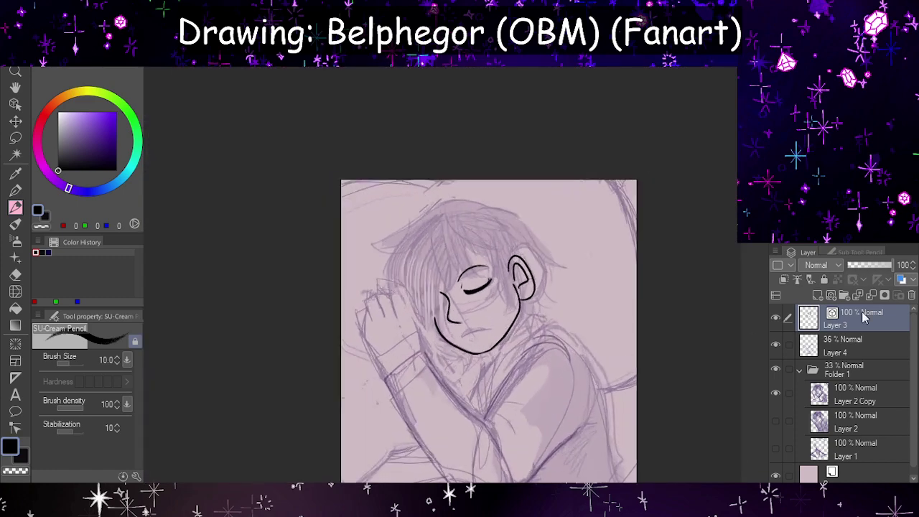
{"action": "left_click", "coordinate": [911, 295]}
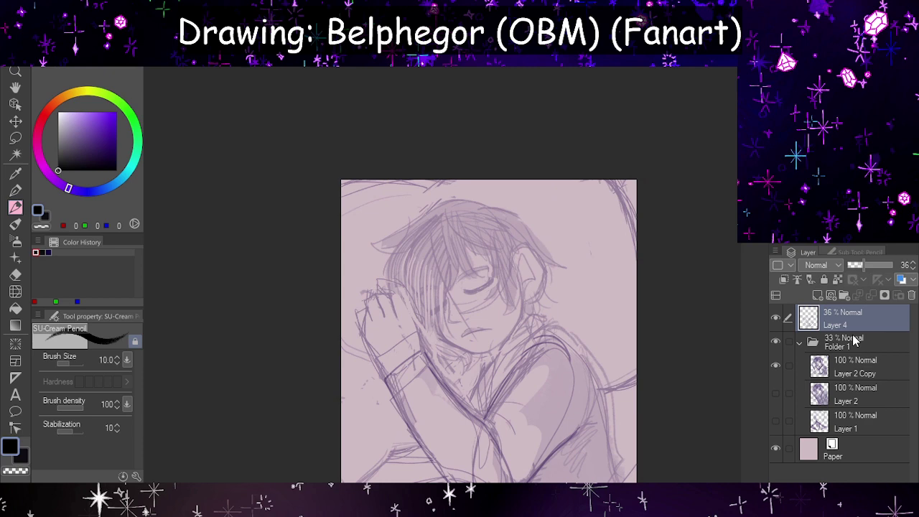
{"action": "left_click", "coordinate": [830, 297]}
{"action": "key", "text": "h"}
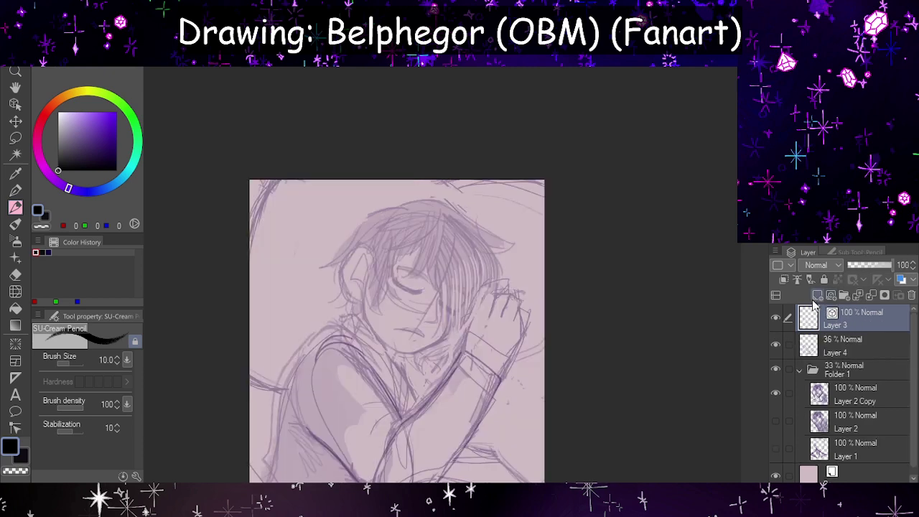
{"action": "key", "text": "h"}
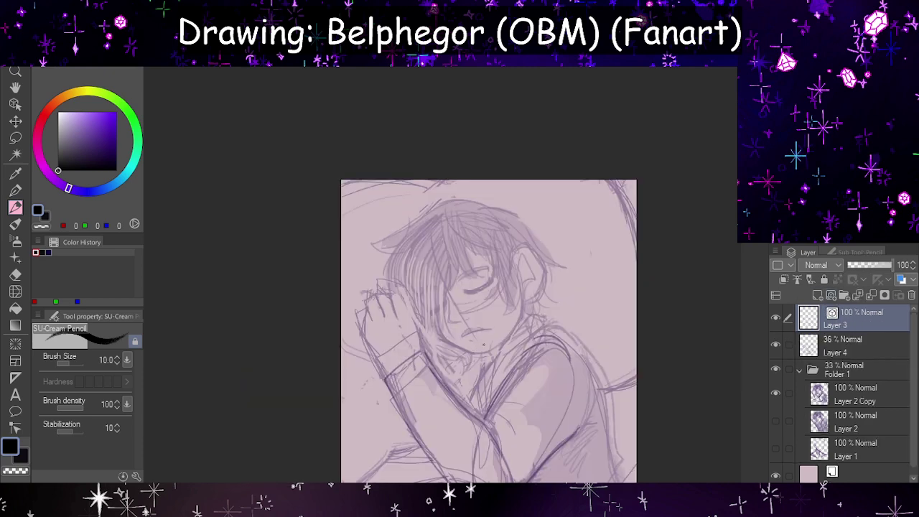
- Try inking the mouth line on the new vector layer with the SU-Cream Pencil at size 10
{"action": "scroll", "coordinate": [429, 323], "scroll_direction": "up", "scroll_amount": 8}
{"action": "scroll", "coordinate": [432, 344], "scroll_direction": "up", "scroll_amount": 3}
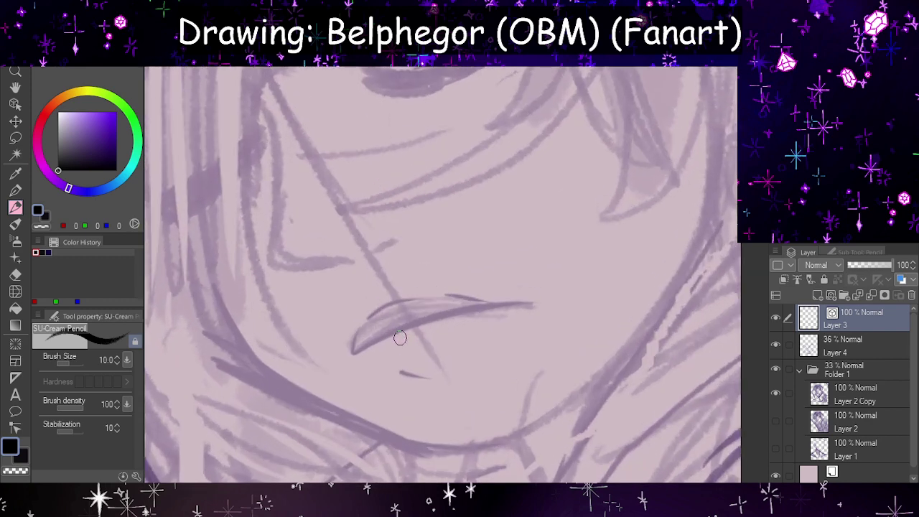
{"action": "left_click_drag", "start_coordinate": [350, 353], "coordinate": [561, 310]}
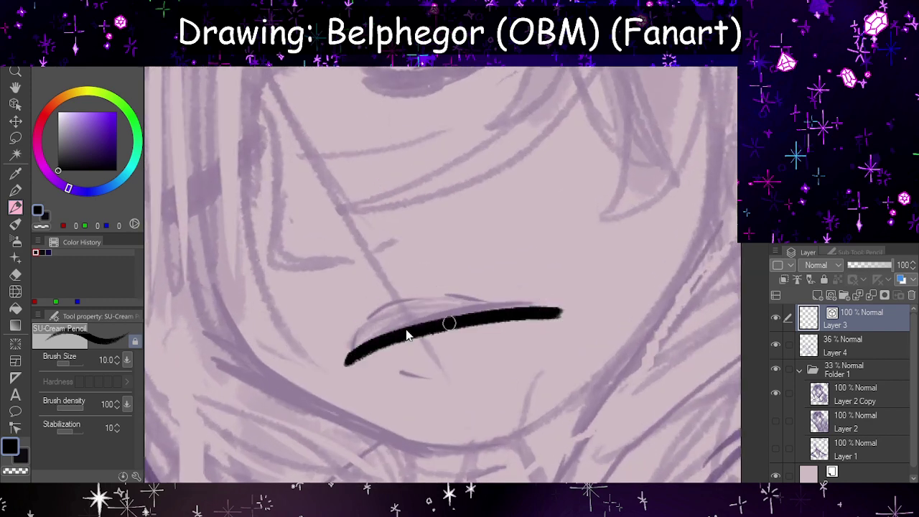
{"action": "key", "text": "ctrl+z"}
{"action": "left_click_drag", "start_coordinate": [352, 354], "coordinate": [536, 308]}
{"action": "key", "text": "ctrl+z"}
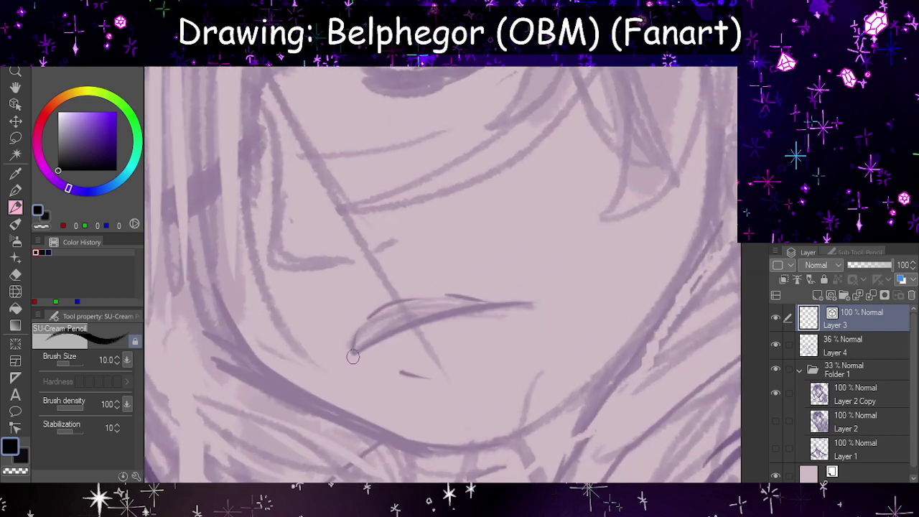
{"action": "left_click_drag", "start_coordinate": [351, 354], "coordinate": [535, 308]}
{"action": "key", "text": "ctrl+z"}
{"action": "left_click_drag", "start_coordinate": [351, 353], "coordinate": [535, 300]}
{"action": "key", "text": "ctrl+z"}
- Set the SU-Cream Pencil size to 8 and try the mouth line on the flipped canvas
{"action": "left_click", "coordinate": [74, 364]}
{"action": "key", "text": "h"}
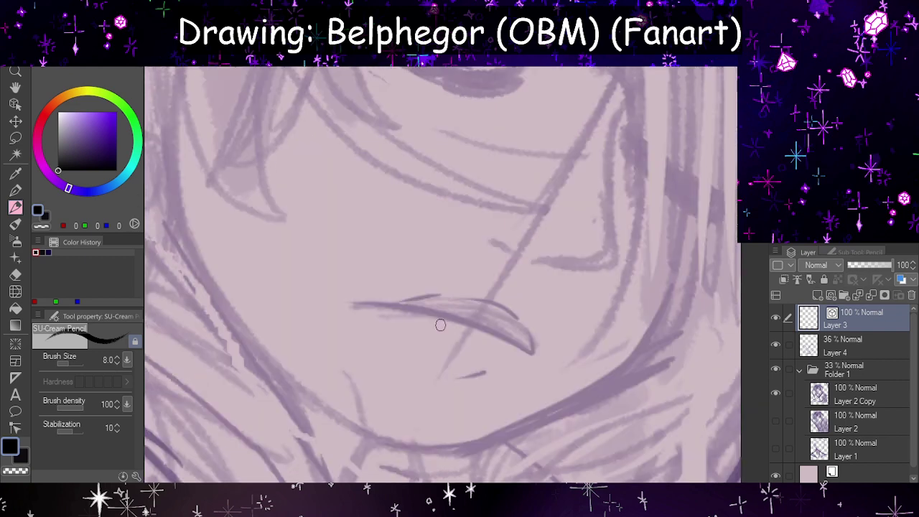
{"action": "left_click_drag", "start_coordinate": [359, 295], "coordinate": [536, 352]}
{"action": "key", "text": "ctrl+z"}
{"action": "left_click_drag", "start_coordinate": [354, 294], "coordinate": [530, 357]}
{"action": "key", "text": "h"}
{"action": "key", "text": "ctrl+z"}
- Try inking the mouth line over the sketch with the SU-Cream Pencil at size 8
{"action": "left_click_drag", "start_coordinate": [353, 356], "coordinate": [546, 324]}
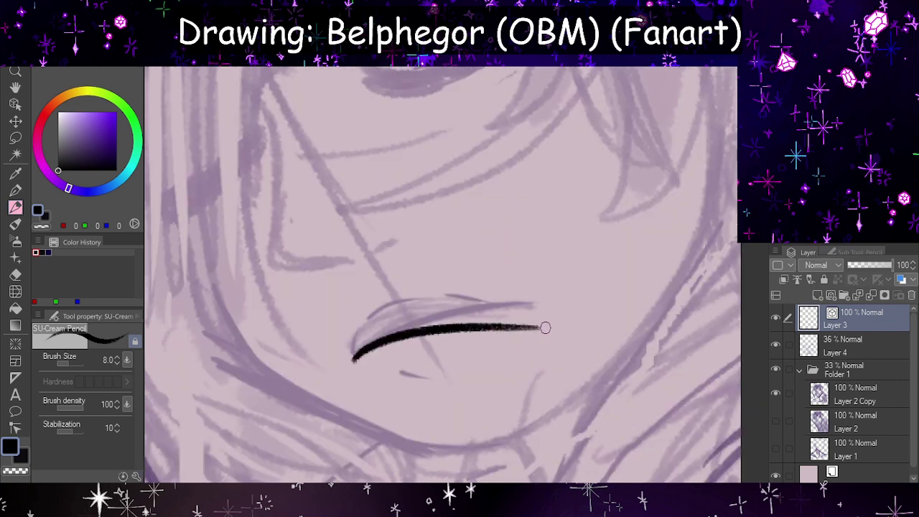
{"action": "key", "text": "ctrl+z"}
{"action": "left_click_drag", "start_coordinate": [356, 352], "coordinate": [546, 309]}
{"action": "key", "text": "ctrl+z"}
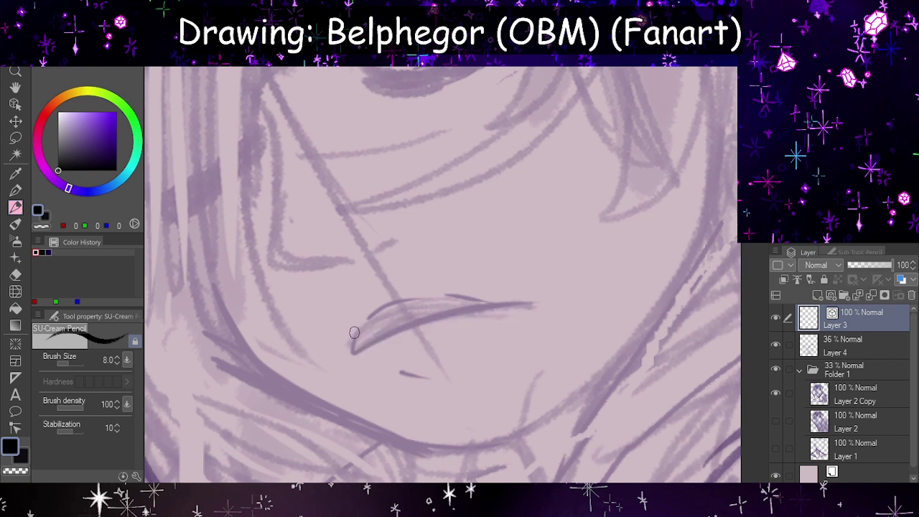
{"action": "left_click_drag", "start_coordinate": [355, 350], "coordinate": [571, 294]}
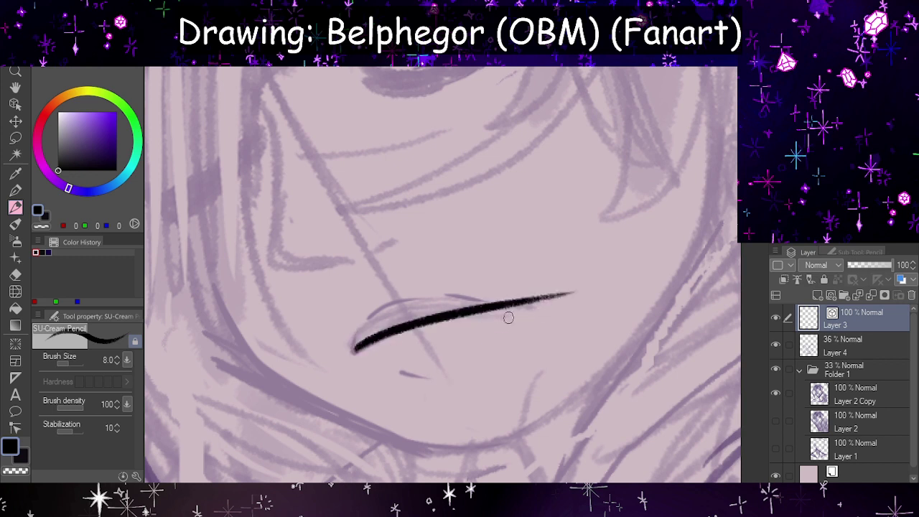
{"action": "key", "text": "ctrl+z"}
{"action": "mouse_move", "coordinate": [354, 352]}
{"action": "left_mouse_down"}
{"action": "mouse_move", "coordinate": [373, 334]}
{"action": "mouse_move", "coordinate": [549, 321]}
{"action": "left_mouse_up"}
{"action": "key", "text": "ctrl+z"}
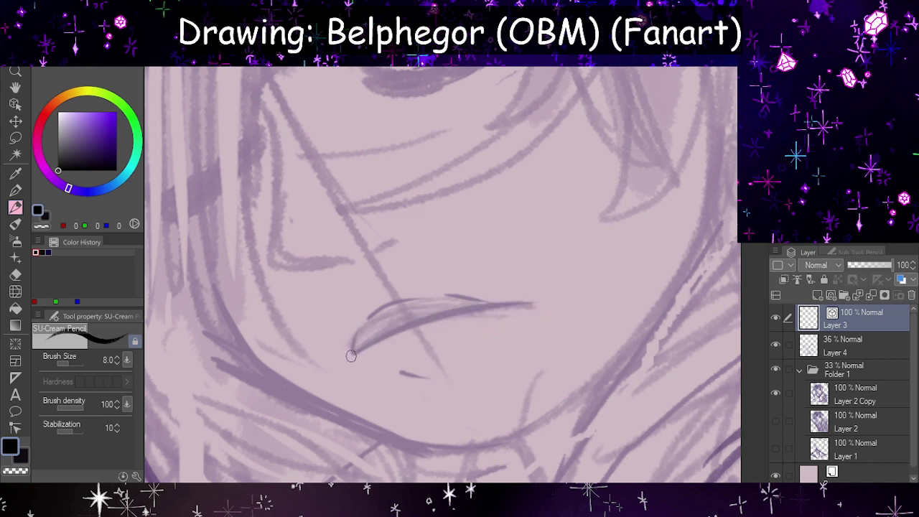
- Ink the mouth line in one curved stroke and erase its tapered end with the Hard eraser at size 11
{"action": "left_click_drag", "start_coordinate": [352, 354], "coordinate": [550, 316]}
{"action": "key", "text": "ctrl+z"}
{"action": "mouse_move", "coordinate": [352, 354]}
{"action": "left_mouse_down"}
{"action": "mouse_move", "coordinate": [550, 316]}
{"action": "mouse_move", "coordinate": [361, 348]}
{"action": "mouse_move", "coordinate": [566, 302]}
{"action": "left_mouse_up"}
{"action": "key", "text": "ctrl+z"}
{"action": "key", "text": "h"}
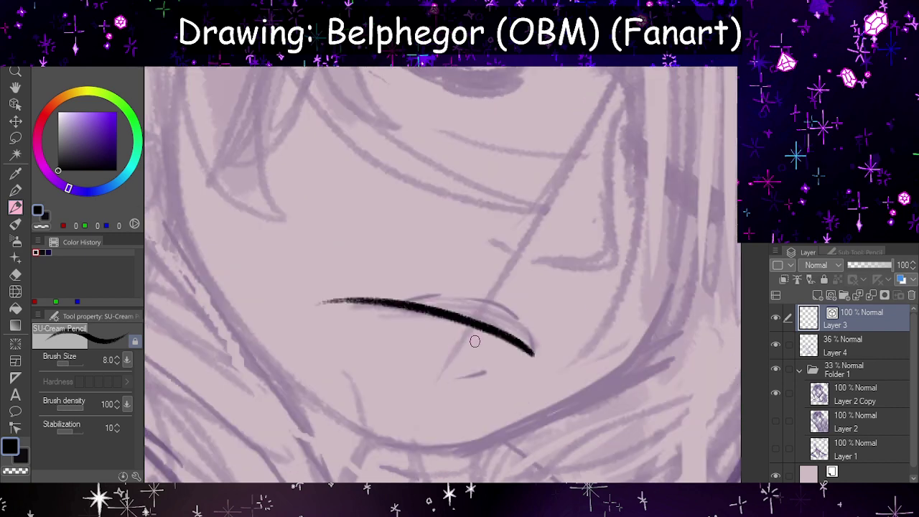
{"action": "key", "text": "h"}
{"action": "scroll", "coordinate": [445, 339], "scroll_direction": "down", "scroll_amount": 4}
{"action": "scroll", "coordinate": [440, 337], "scroll_direction": "up", "scroll_amount": 3}
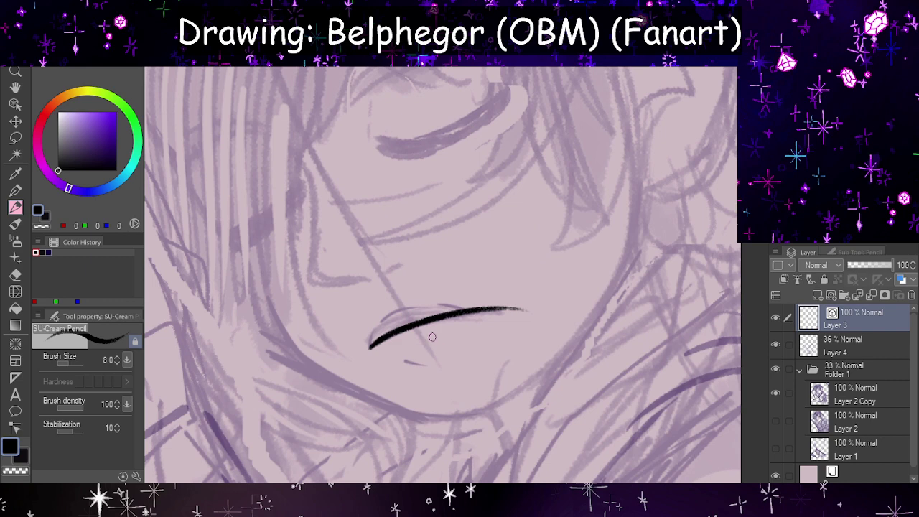
{"action": "key", "text": "e"}
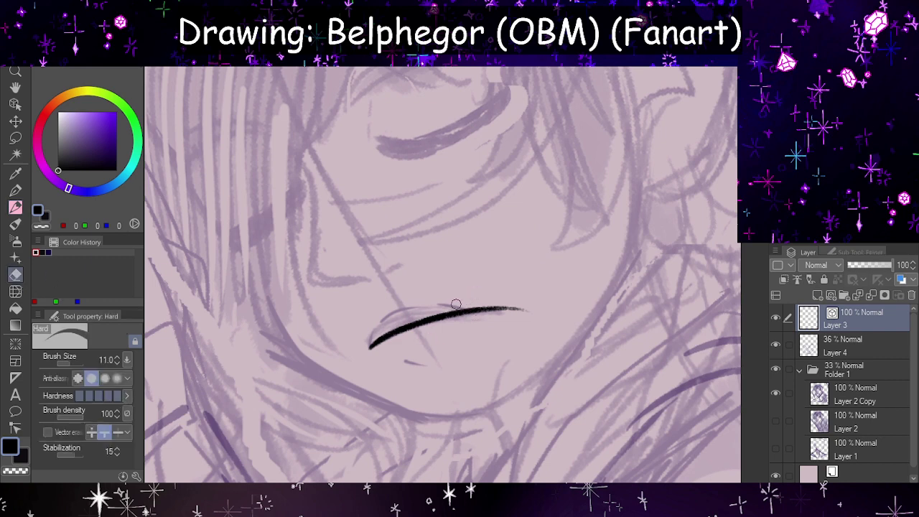
{"action": "left_click_drag", "start_coordinate": [456, 304], "coordinate": [529, 312]}
- Try inking the jawline on the nose side of the face with the SU-Cream Pencil at size 10
{"action": "left_click", "coordinate": [15, 207]}
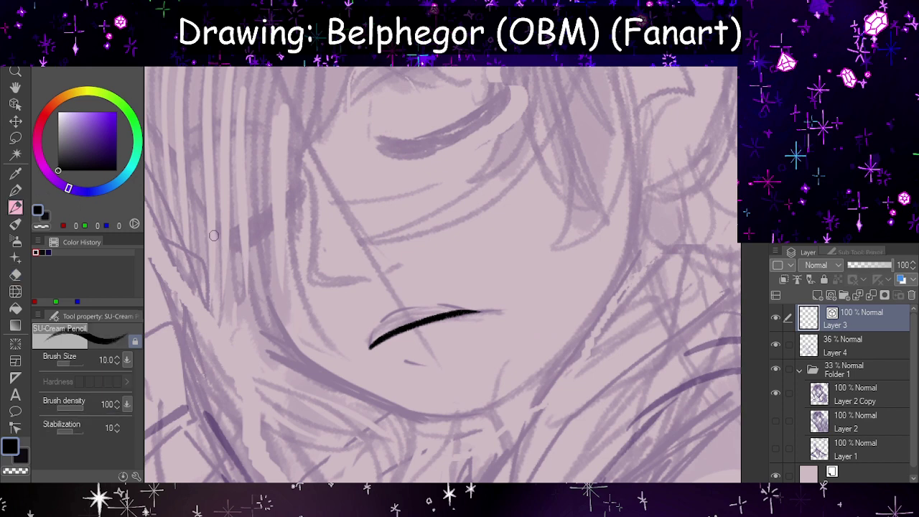
{"action": "mouse_move", "coordinate": [208, 235]}
{"action": "left_mouse_down"}
{"action": "mouse_move", "coordinate": [302, 376]}
{"action": "mouse_move", "coordinate": [319, 382]}
{"action": "left_mouse_up"}
{"action": "key", "text": "ctrl+z"}
{"action": "left_click_drag", "start_coordinate": [225, 250], "coordinate": [381, 396]}
{"action": "key", "text": "ctrl+z"}
{"action": "mouse_move", "coordinate": [225, 248]}
{"action": "left_mouse_down"}
{"action": "mouse_move", "coordinate": [255, 296]}
{"action": "mouse_move", "coordinate": [386, 403]}
{"action": "left_mouse_up"}
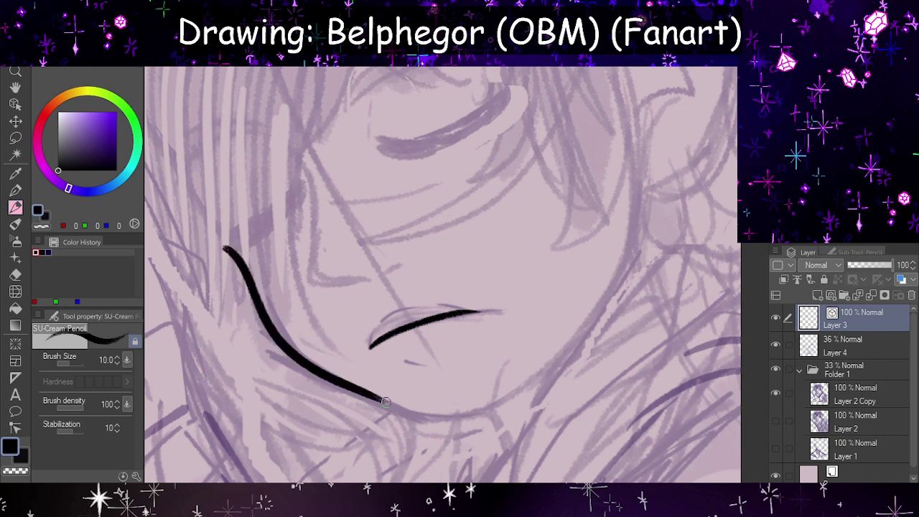
{"action": "key", "text": "ctrl+z"}
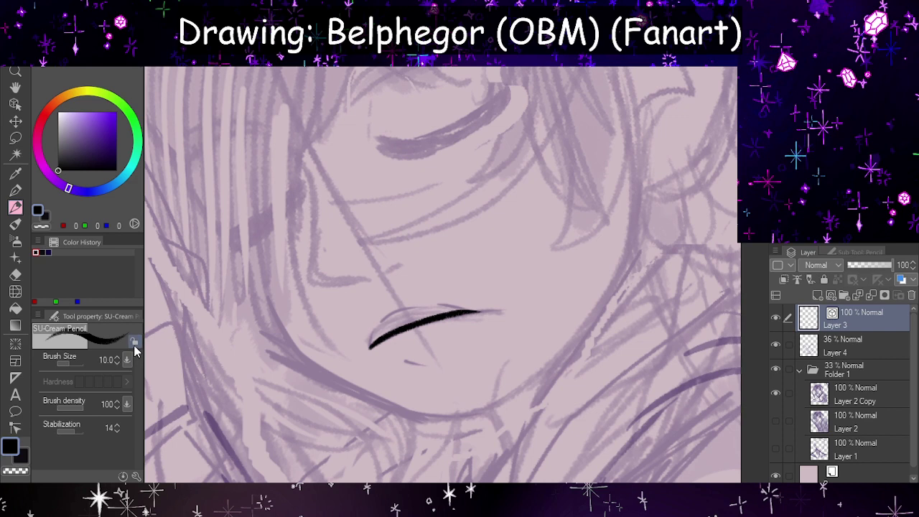
- Set the SU-Cream Pencil's stabilization to 14 and ink the jaw curves on both sides of the face
{"action": "mouse_move", "coordinate": [246, 245]}
{"action": "left_mouse_down"}
{"action": "mouse_move", "coordinate": [302, 361]}
{"action": "mouse_move", "coordinate": [446, 423]}
{"action": "left_mouse_up"}
{"action": "key", "text": "h"}
{"action": "key", "text": "h"}
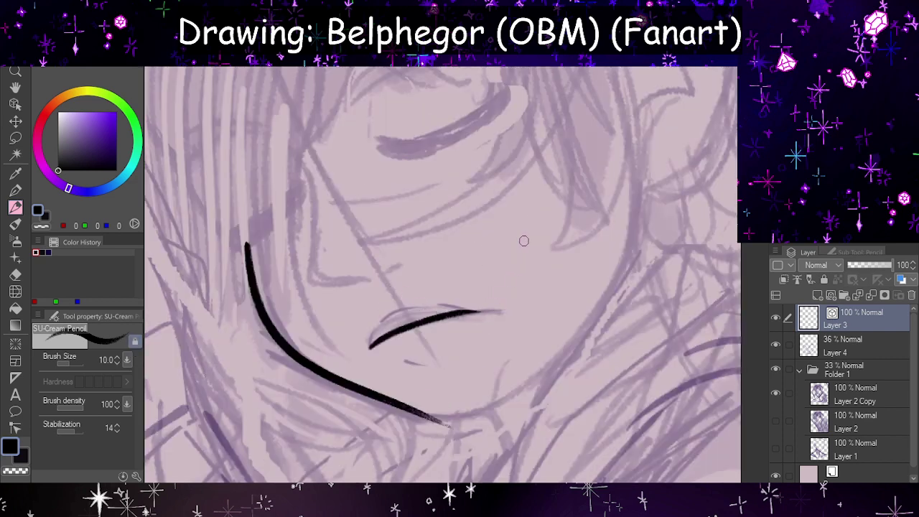
{"action": "mouse_move", "coordinate": [610, 129]}
{"action": "left_mouse_down"}
{"action": "mouse_move", "coordinate": [597, 295]}
{"action": "mouse_move", "coordinate": [517, 385]}
{"action": "left_mouse_up"}
{"action": "key", "text": "ctrl+z"}
{"action": "mouse_move", "coordinate": [605, 131]}
{"action": "left_mouse_down"}
{"action": "mouse_move", "coordinate": [616, 220]}
{"action": "mouse_move", "coordinate": [492, 388]}
{"action": "left_mouse_up"}
{"action": "key", "text": "h"}
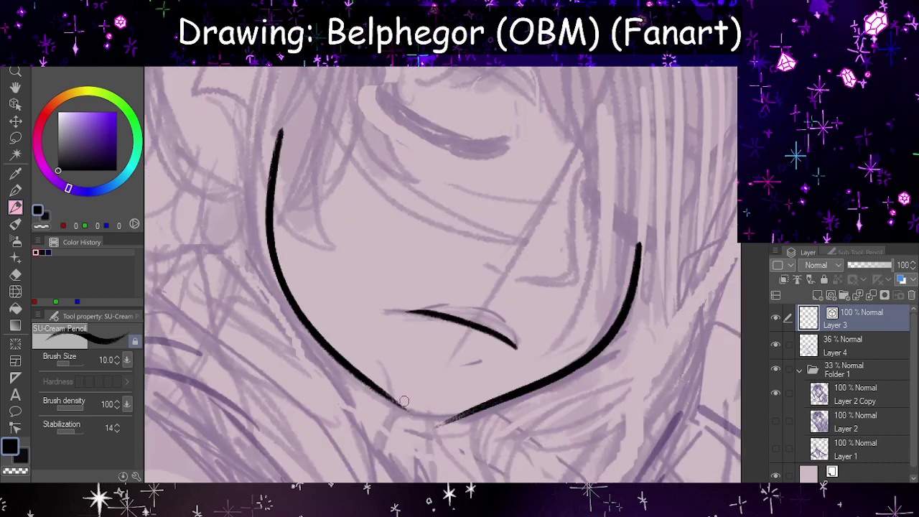
{"action": "key", "text": "h"}
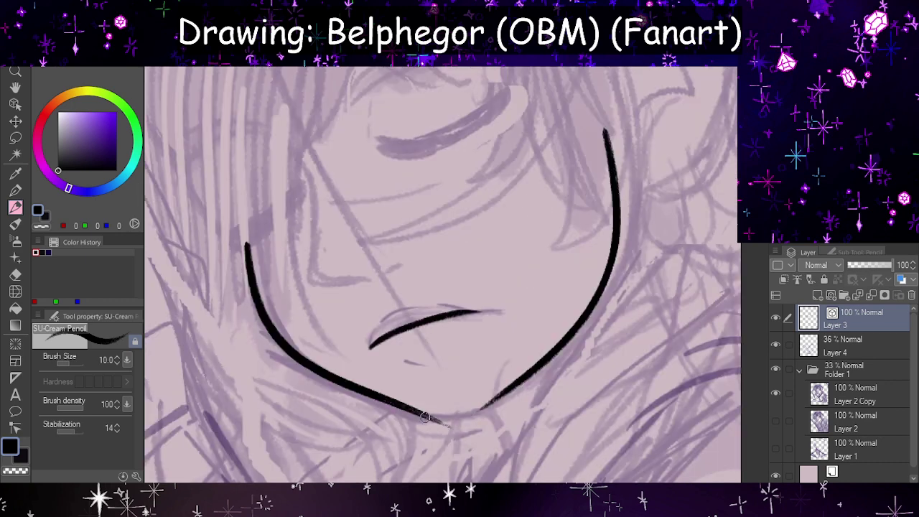
- Connect the two jaw curves at the chin and erase the overshooting stroke end beneath it
{"action": "mouse_move", "coordinate": [425, 416]}
{"action": "left_mouse_down"}
{"action": "mouse_move", "coordinate": [459, 411]}
{"action": "mouse_move", "coordinate": [496, 389]}
{"action": "left_mouse_up"}
{"action": "key", "text": "ctrl+z"}
{"action": "left_click_drag", "start_coordinate": [409, 406], "coordinate": [507, 388]}
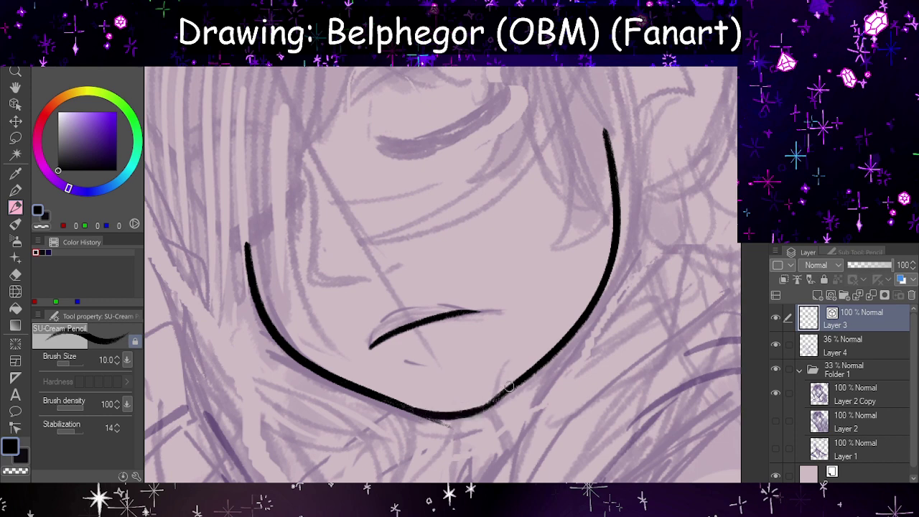
{"action": "key", "text": "e"}
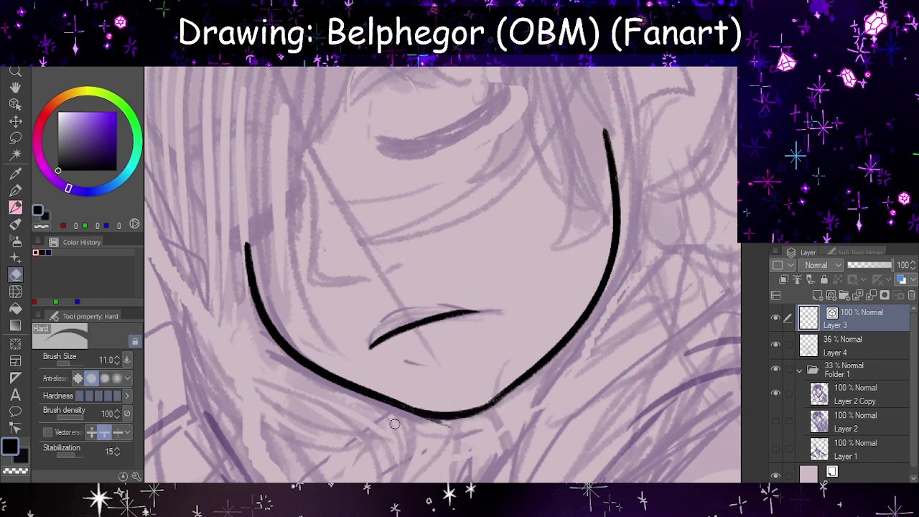
{"action": "left_click_drag", "start_coordinate": [404, 418], "coordinate": [449, 425]}
- Reorder the drawing tools so the SU-Cream Pencil's tool sits above the pen tool
{"action": "left_click", "coordinate": [16, 190]}
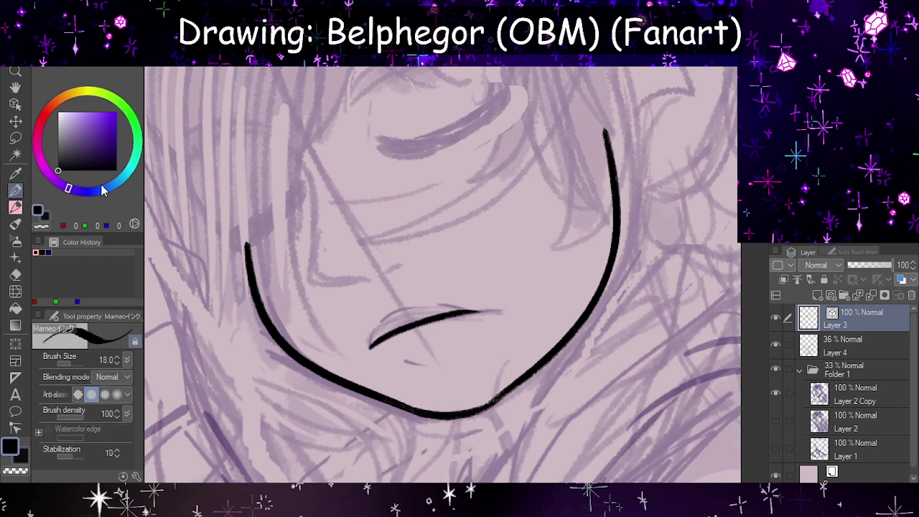
{"action": "left_click", "coordinate": [15, 207]}
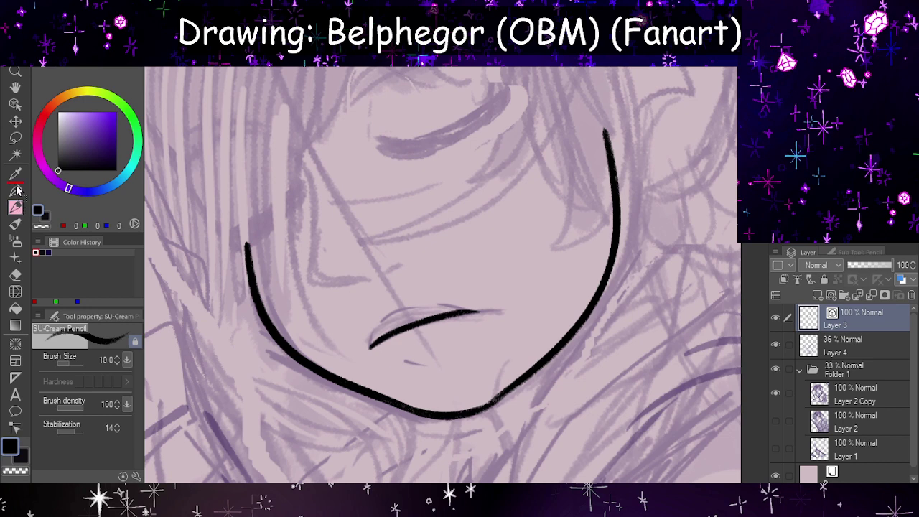
{"action": "left_click", "coordinate": [16, 191]}
- Ink the nose from the brow down to its underside and add the short nostril mark
{"action": "mouse_move", "coordinate": [285, 153]}
{"action": "left_mouse_down"}
{"action": "mouse_move", "coordinate": [305, 227]}
{"action": "mouse_move", "coordinate": [351, 286]}
{"action": "left_mouse_up"}
{"action": "key", "text": "ctrl+z"}
{"action": "mouse_move", "coordinate": [287, 150]}
{"action": "left_mouse_down"}
{"action": "mouse_move", "coordinate": [306, 243]}
{"action": "mouse_move", "coordinate": [366, 275]}
{"action": "left_mouse_up"}
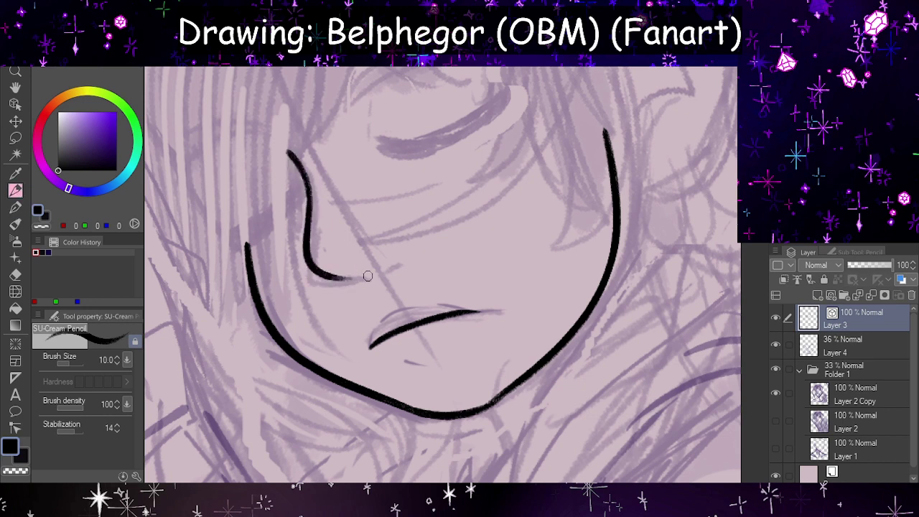
{"action": "key", "text": "ctrl+z"}
{"action": "left_click_drag", "start_coordinate": [287, 149], "coordinate": [315, 262]}
{"action": "key", "text": "ctrl+z"}
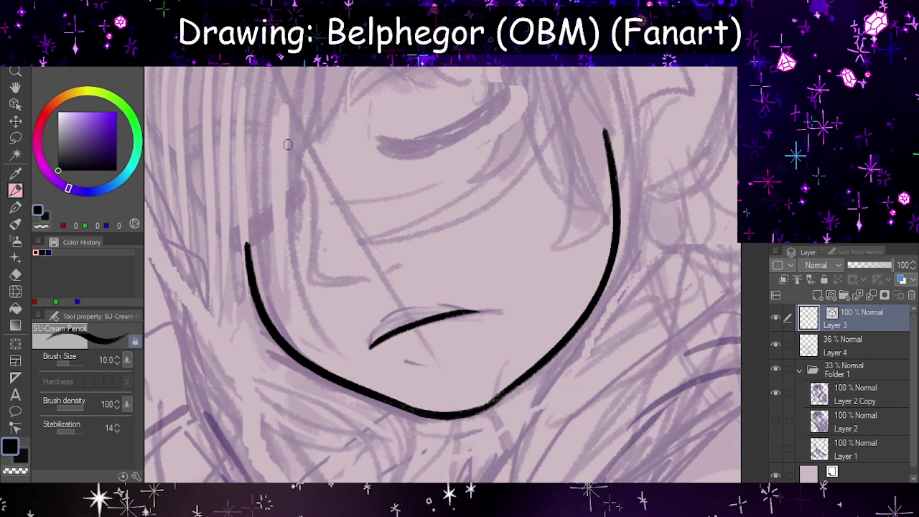
{"action": "mouse_move", "coordinate": [266, 137]}
{"action": "left_mouse_down"}
{"action": "mouse_move", "coordinate": [316, 191]}
{"action": "mouse_move", "coordinate": [307, 180]}
{"action": "mouse_move", "coordinate": [314, 267]}
{"action": "left_mouse_up"}
{"action": "key", "text": "ctrl+z"}
{"action": "left_click_drag", "start_coordinate": [309, 176], "coordinate": [318, 278]}
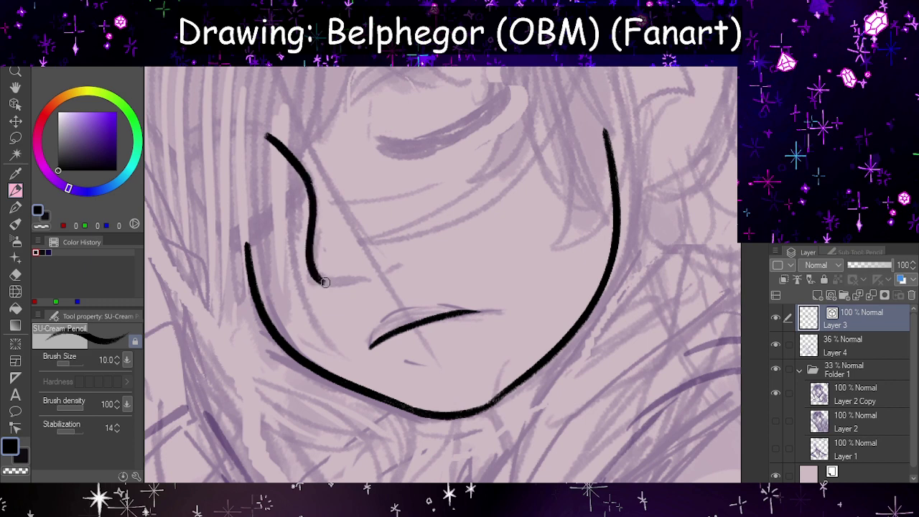
{"action": "key", "text": "ctrl+z"}
{"action": "mouse_move", "coordinate": [311, 186]}
{"action": "left_mouse_down"}
{"action": "mouse_move", "coordinate": [318, 279]}
{"action": "mouse_move", "coordinate": [313, 273]}
{"action": "mouse_move", "coordinate": [404, 265]}
{"action": "left_mouse_up"}
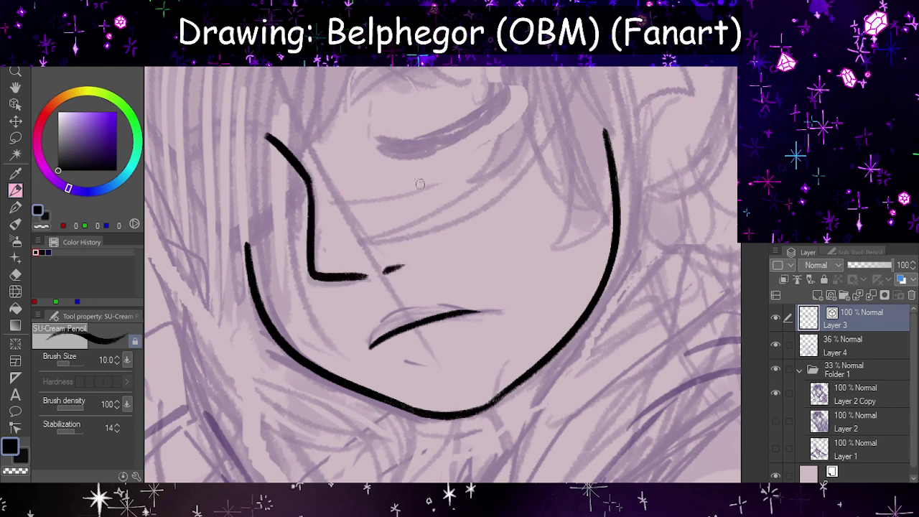
- Try inking the closed eye's lash line with several thickening strokes, and undo them
{"action": "left_click_drag", "start_coordinate": [370, 147], "coordinate": [509, 95]}
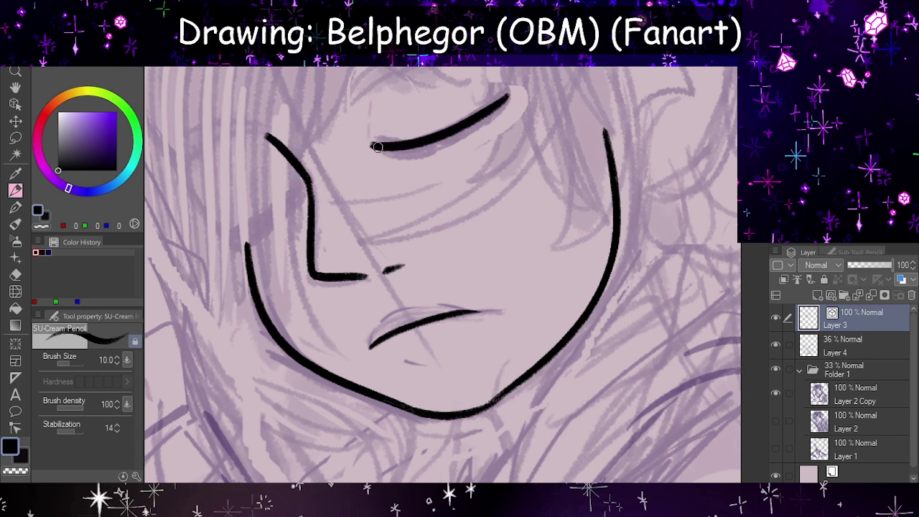
{"action": "mouse_move", "coordinate": [378, 147]}
{"action": "left_mouse_down"}
{"action": "mouse_move", "coordinate": [461, 140]}
{"action": "mouse_move", "coordinate": [486, 101]}
{"action": "left_mouse_up"}
{"action": "left_click_drag", "start_coordinate": [415, 151], "coordinate": [502, 141]}
{"action": "key", "text": "ctrl+z"}
{"action": "key", "text": "ctrl+z"}
{"action": "key", "text": "ctrl+z"}
{"action": "key", "text": "h"}
{"action": "key", "text": "ctrl+z"}
- Ink the closed eye's lash line on the flipped canvas and thicken it in the original view
{"action": "mouse_move", "coordinate": [382, 82]}
{"action": "left_mouse_down"}
{"action": "mouse_move", "coordinate": [479, 137]}
{"action": "mouse_move", "coordinate": [502, 140]}
{"action": "left_mouse_up"}
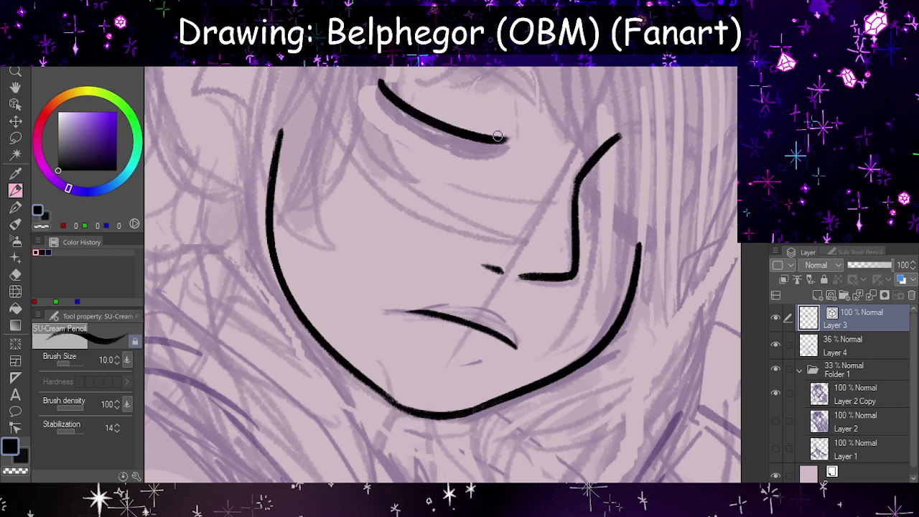
{"action": "key", "text": "ctrl+z"}
{"action": "left_click_drag", "start_coordinate": [384, 82], "coordinate": [507, 140]}
{"action": "key", "text": "h"}
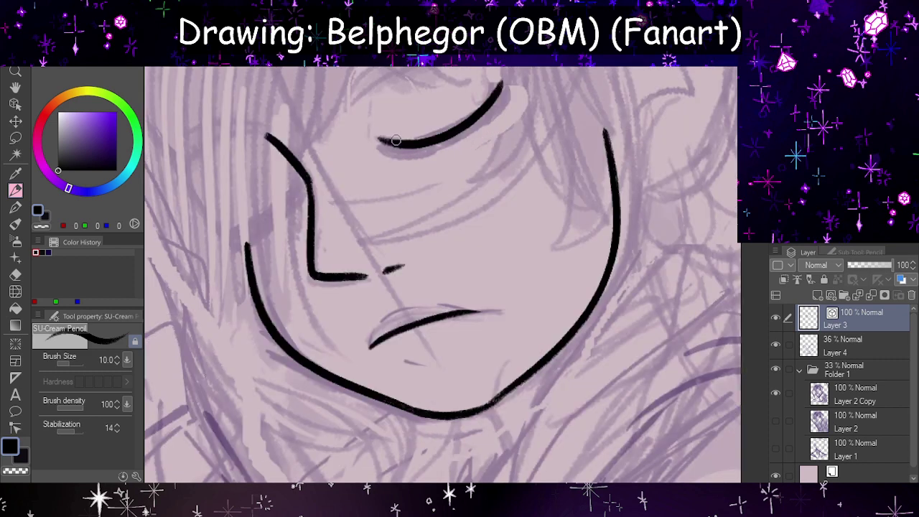
{"action": "mouse_move", "coordinate": [387, 155]}
{"action": "left_mouse_down"}
{"action": "mouse_move", "coordinate": [426, 155]}
{"action": "mouse_move", "coordinate": [475, 135]}
{"action": "left_mouse_up"}
{"action": "mouse_move", "coordinate": [409, 145]}
{"action": "left_mouse_down"}
{"action": "mouse_move", "coordinate": [455, 137]}
{"action": "mouse_move", "coordinate": [391, 147]}
{"action": "mouse_move", "coordinate": [421, 147]}
{"action": "mouse_move", "coordinate": [399, 149]}
{"action": "mouse_move", "coordinate": [480, 117]}
{"action": "mouse_move", "coordinate": [468, 130]}
{"action": "mouse_move", "coordinate": [499, 90]}
{"action": "left_mouse_up"}
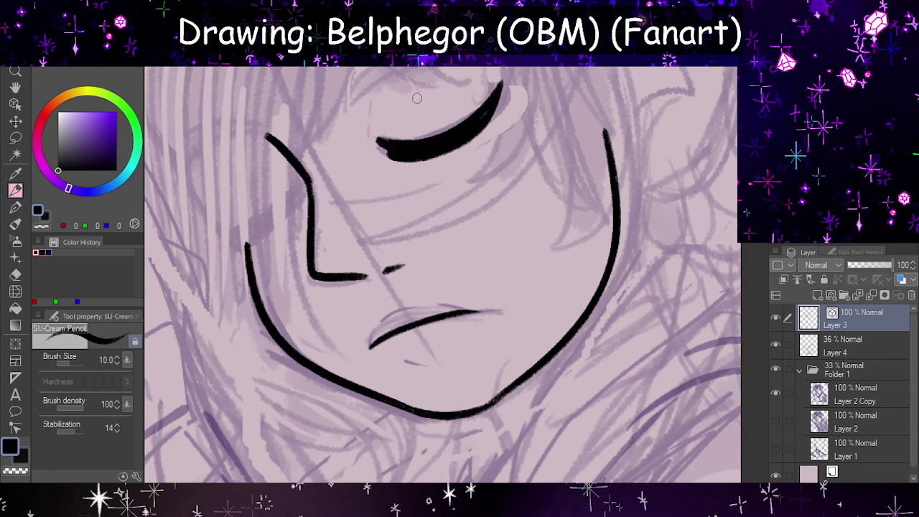
- Try the eyelid crease lines above the closed eye, and undo them along with the latest lash thickening
{"action": "mouse_move", "coordinate": [366, 136]}
{"action": "left_mouse_down"}
{"action": "mouse_move", "coordinate": [368, 114]}
{"action": "mouse_move", "coordinate": [406, 83]}
{"action": "mouse_move", "coordinate": [446, 76]}
{"action": "left_mouse_up"}
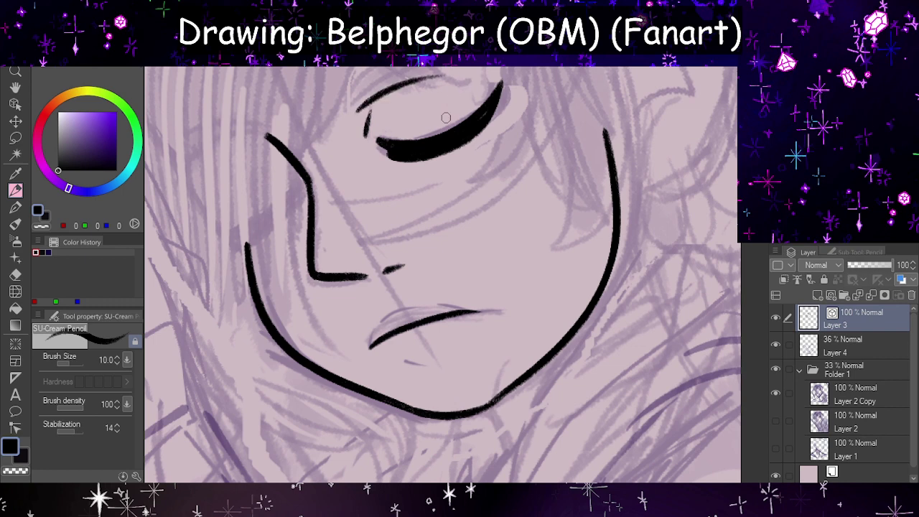
{"action": "key", "text": "ctrl+z"}
{"action": "scroll", "coordinate": [496, 237], "scroll_direction": "down", "scroll_amount": 3}
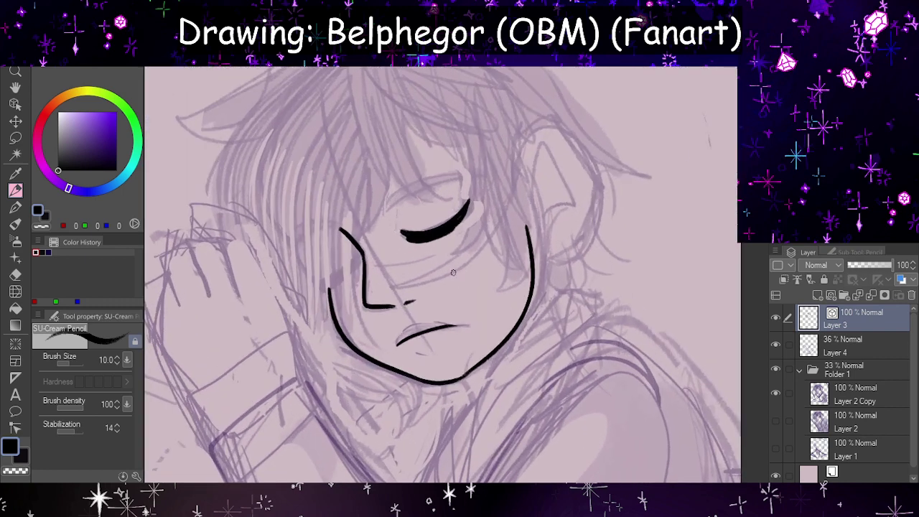
{"action": "key", "text": "ctrl+z"}
{"action": "key", "text": "ctrl+z"}
- Lower the opacity of the sketch group Folder 1 to 7% and collapse the folder
{"action": "left_click", "coordinate": [867, 374]}
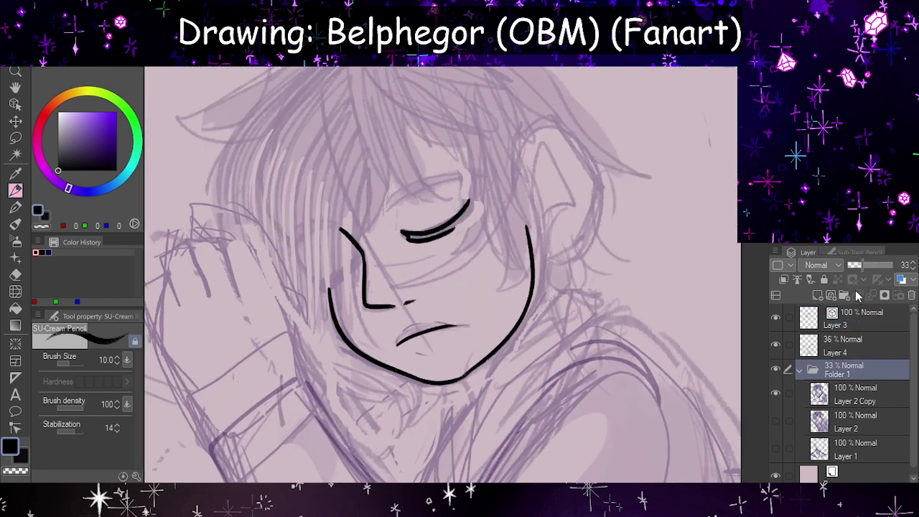
{"action": "left_click", "coordinate": [850, 264]}
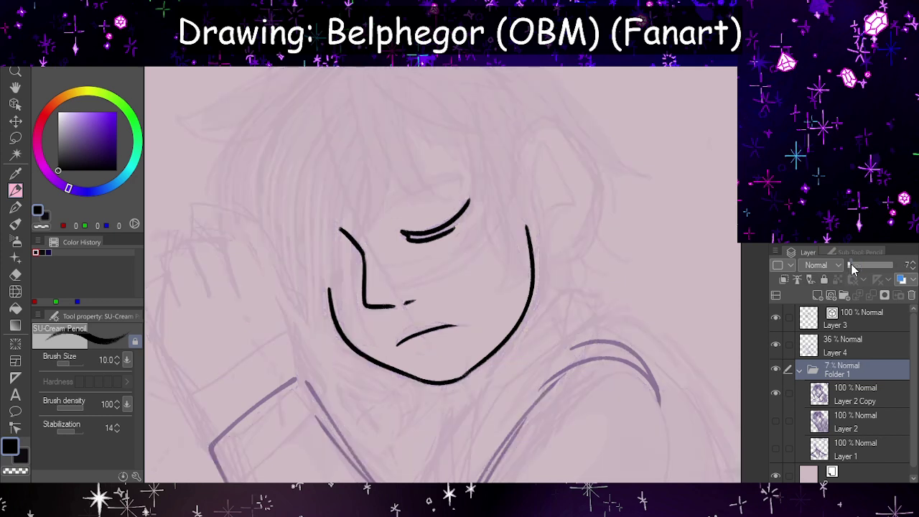
{"action": "left_click", "coordinate": [800, 370]}
- Clear all the face line art from vector Layer 3
{"action": "left_click", "coordinate": [844, 325]}
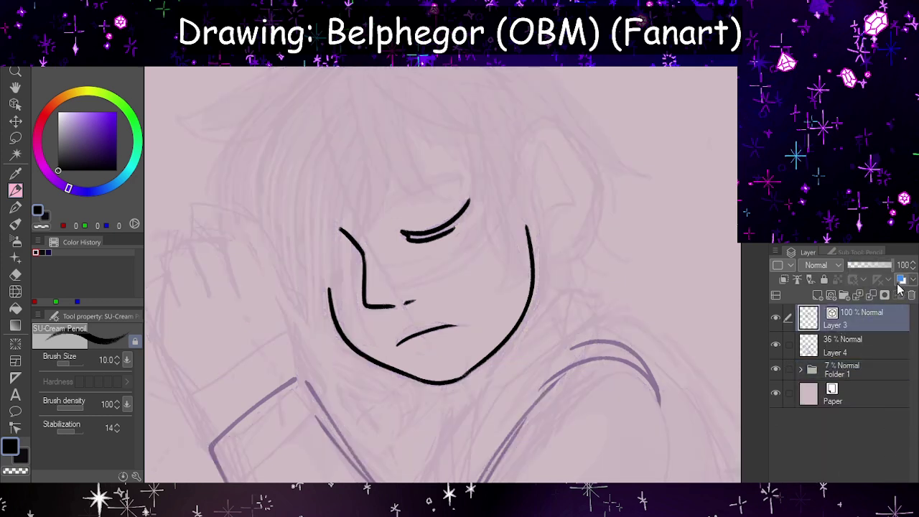
{"action": "key", "text": "Delete"}
{"action": "scroll", "coordinate": [521, 281], "scroll_direction": "down", "scroll_amount": 2}
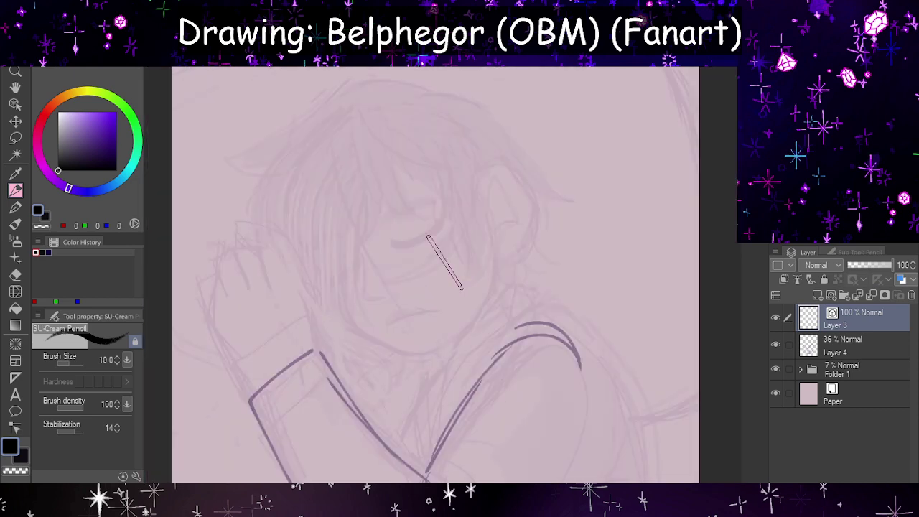
- Rotate the canvas and ink the jawline from the cheek around the chin on Layer 3
{"action": "key", "text": "shift+6"}
{"action": "key", "text": "shift+6"}
{"action": "key", "text": "shift+6"}
{"action": "key", "text": "shift+6"}
{"action": "key", "text": "shift+6"}
{"action": "key", "text": "ctrl+z"}
{"action": "scroll", "coordinate": [446, 233], "scroll_direction": "up", "scroll_amount": 5}
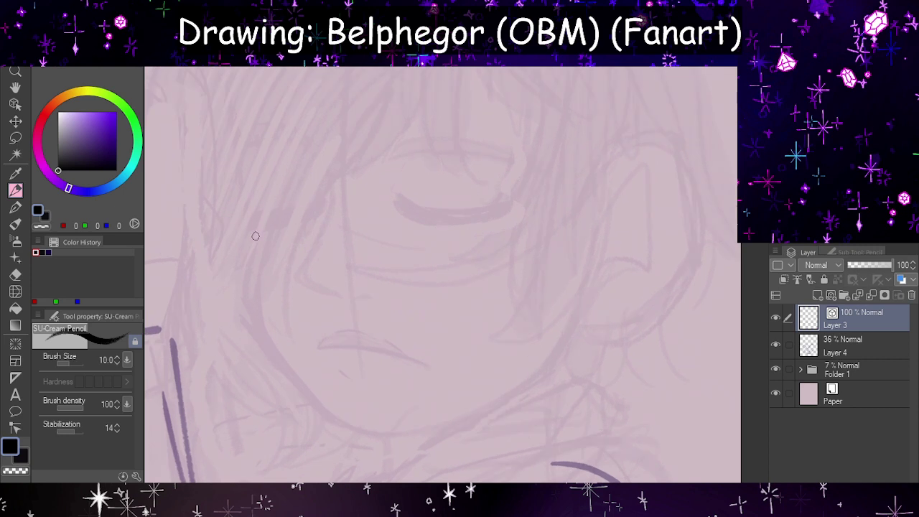
{"action": "mouse_move", "coordinate": [255, 236]}
{"action": "left_mouse_down"}
{"action": "mouse_move", "coordinate": [249, 278]}
{"action": "mouse_move", "coordinate": [342, 413]}
{"action": "left_mouse_up"}
{"action": "key", "text": "ctrl+z"}
{"action": "mouse_move", "coordinate": [255, 225]}
{"action": "left_mouse_down"}
{"action": "mouse_move", "coordinate": [266, 336]}
{"action": "mouse_move", "coordinate": [351, 421]}
{"action": "mouse_move", "coordinate": [373, 430]}
{"action": "mouse_move", "coordinate": [574, 338]}
{"action": "left_mouse_up"}
- Mirror the canvas to ink the side of the face from beside the ear down to the jawline, and restore the original view
{"action": "key", "text": "h"}
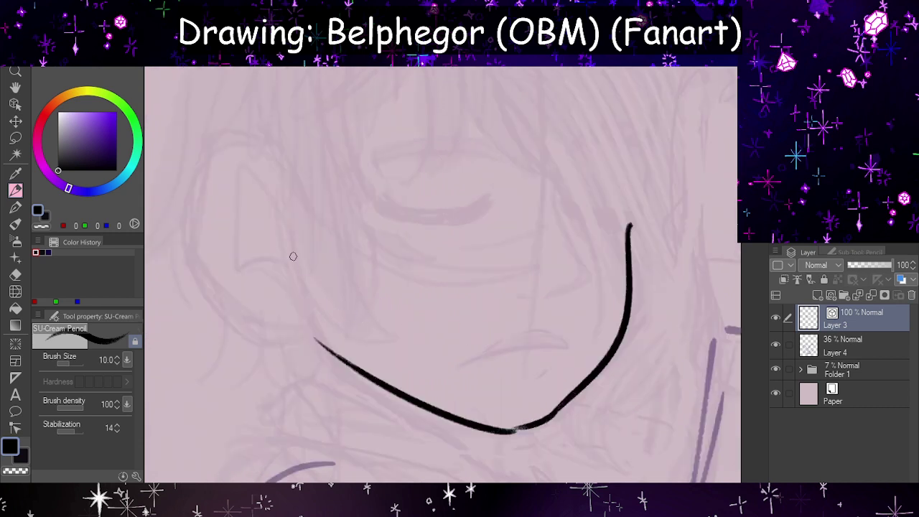
{"action": "mouse_move", "coordinate": [291, 247]}
{"action": "left_mouse_down"}
{"action": "mouse_move", "coordinate": [317, 315]}
{"action": "mouse_move", "coordinate": [361, 373]}
{"action": "left_mouse_up"}
{"action": "key", "text": "h"}
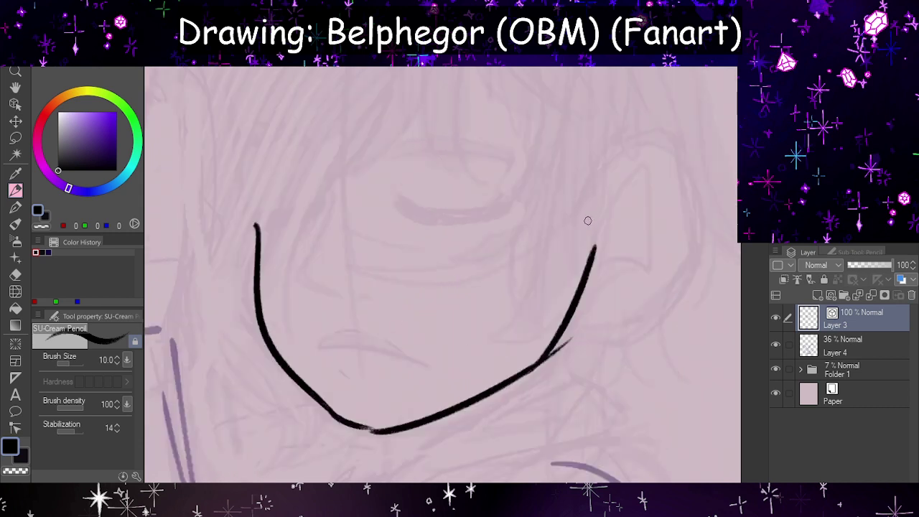
- Ink the ear's outer contour and its inner fold on Layer 3, following the faded sketch
{"action": "mouse_move", "coordinate": [588, 219]}
{"action": "left_mouse_down"}
{"action": "mouse_move", "coordinate": [625, 307]}
{"action": "mouse_move", "coordinate": [571, 316]}
{"action": "mouse_move", "coordinate": [611, 180]}
{"action": "mouse_move", "coordinate": [575, 291]}
{"action": "left_mouse_up"}
{"action": "key", "text": "ctrl+z"}
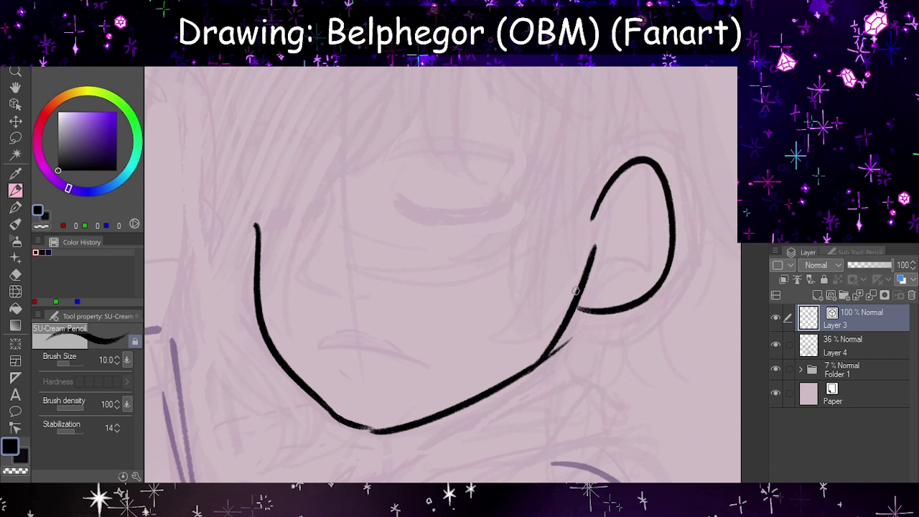
{"action": "mouse_move", "coordinate": [601, 234]}
{"action": "left_mouse_down"}
{"action": "mouse_move", "coordinate": [631, 187]}
{"action": "mouse_move", "coordinate": [637, 265]}
{"action": "mouse_move", "coordinate": [593, 275]}
{"action": "left_mouse_up"}
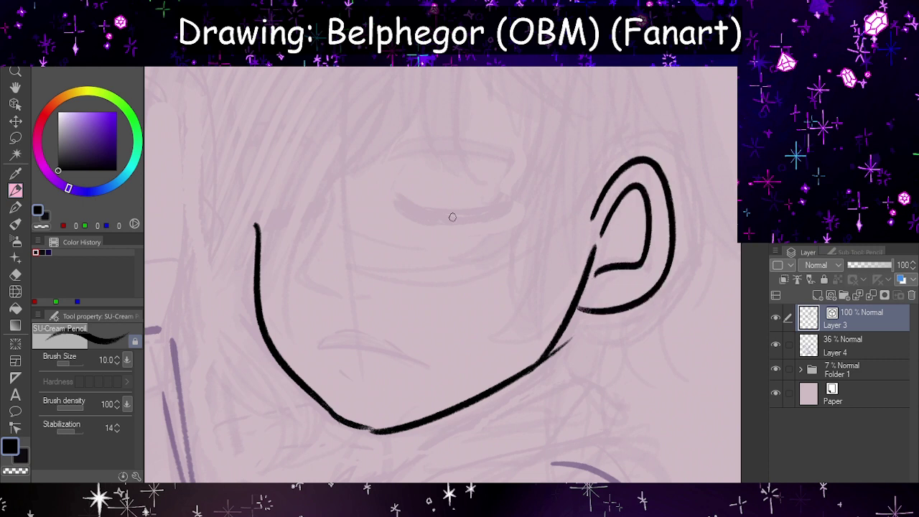
- Try inking the closed eye's curved lash line over the sketched eye
{"action": "left_click_drag", "start_coordinate": [423, 214], "coordinate": [503, 204]}
{"action": "key", "text": "ctrl+z"}
{"action": "mouse_move", "coordinate": [393, 198]}
{"action": "left_mouse_down"}
{"action": "mouse_move", "coordinate": [413, 209]}
{"action": "mouse_move", "coordinate": [495, 203]}
{"action": "left_mouse_up"}
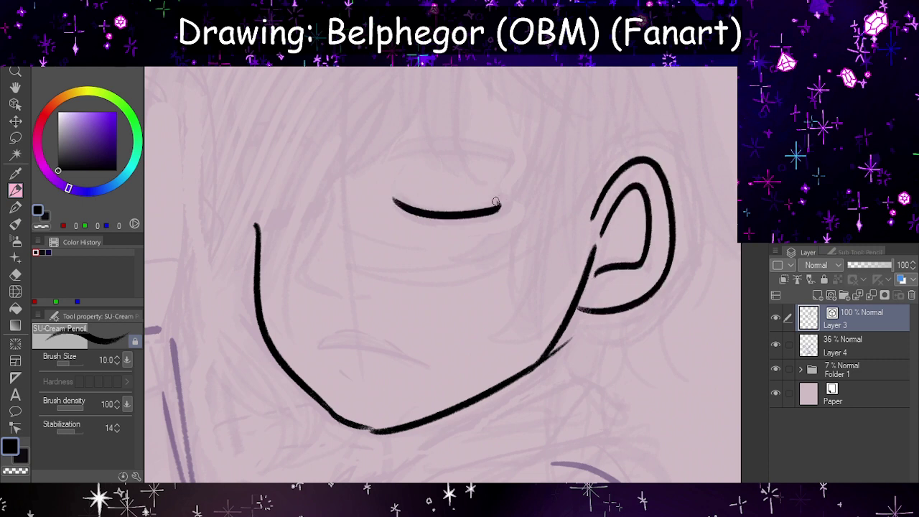
{"action": "key", "text": "ctrl+z"}
{"action": "left_click_drag", "start_coordinate": [423, 214], "coordinate": [512, 204]}
- Mirror the canvas, replace the lash attempt with one thin curved line for the closed eye, and restore the original view
{"action": "key", "text": "h"}
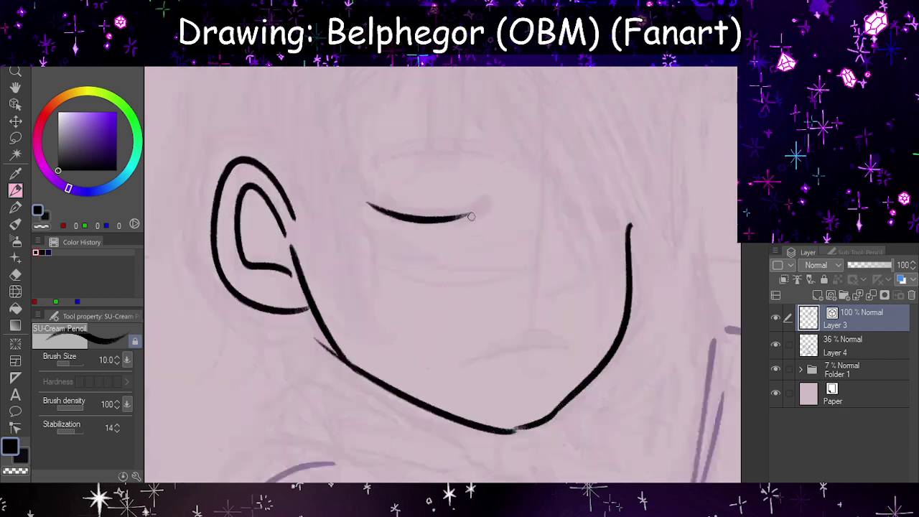
{"action": "key", "text": "ctrl+z"}
{"action": "left_click_drag", "start_coordinate": [369, 204], "coordinate": [484, 201]}
{"action": "key", "text": "ctrl+z"}
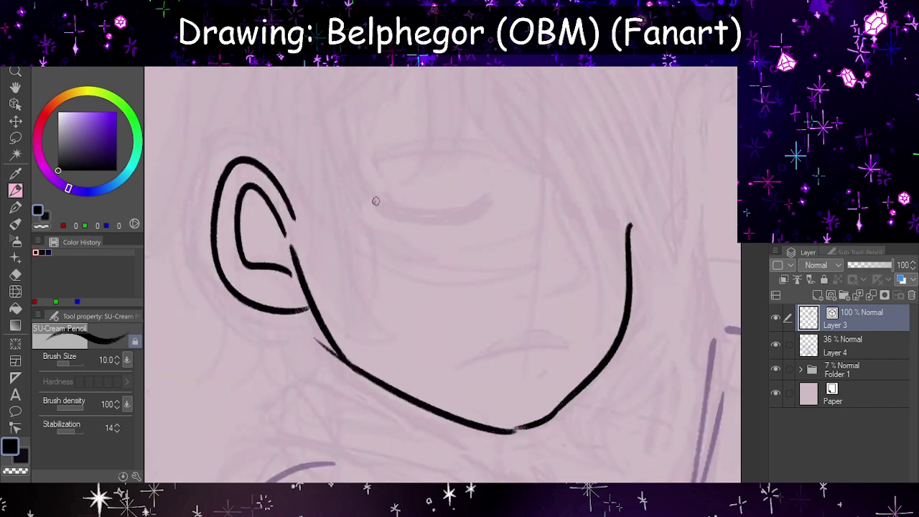
{"action": "left_click_drag", "start_coordinate": [376, 201], "coordinate": [482, 194]}
{"action": "key", "text": "ctrl+z"}
{"action": "left_click_drag", "start_coordinate": [381, 202], "coordinate": [482, 206]}
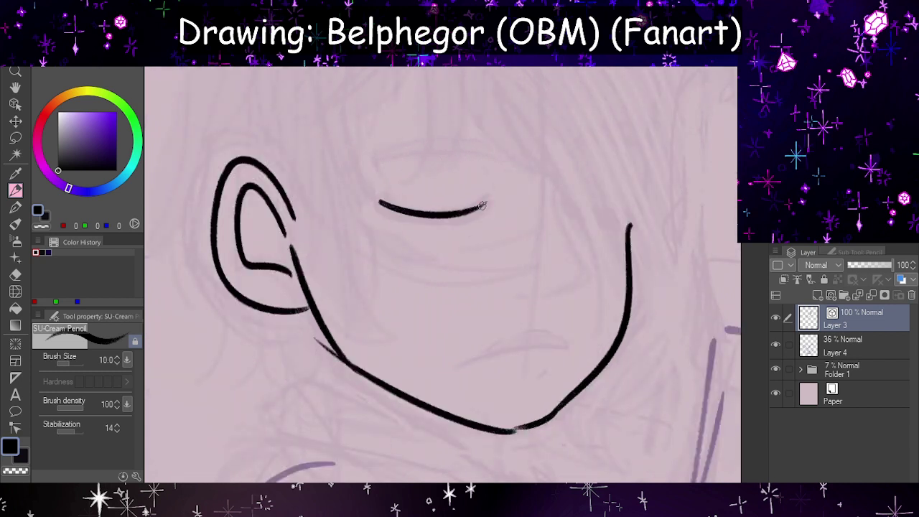
{"action": "key", "text": "h"}
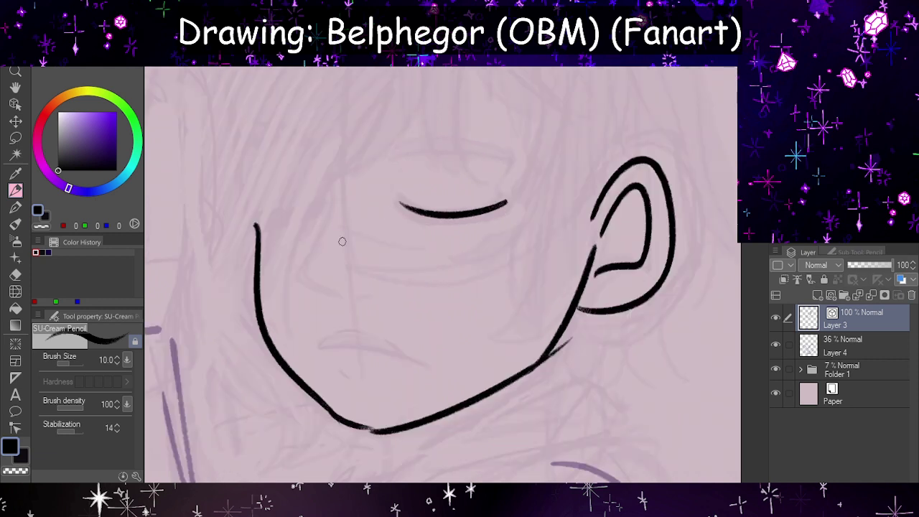
- Ink the angled nose outline and a short nostril mark beside it, undoing the unsatisfactory strokes
{"action": "mouse_move", "coordinate": [325, 173]}
{"action": "left_mouse_down"}
{"action": "mouse_move", "coordinate": [310, 236]}
{"action": "mouse_move", "coordinate": [351, 298]}
{"action": "left_mouse_up"}
{"action": "key", "text": "ctrl+z"}
{"action": "left_click_drag", "start_coordinate": [321, 229], "coordinate": [346, 301]}
{"action": "key", "text": "ctrl+z"}
{"action": "mouse_move", "coordinate": [320, 233]}
{"action": "left_mouse_down"}
{"action": "mouse_move", "coordinate": [301, 259]}
{"action": "mouse_move", "coordinate": [342, 298]}
{"action": "mouse_move", "coordinate": [372, 297]}
{"action": "left_mouse_up"}
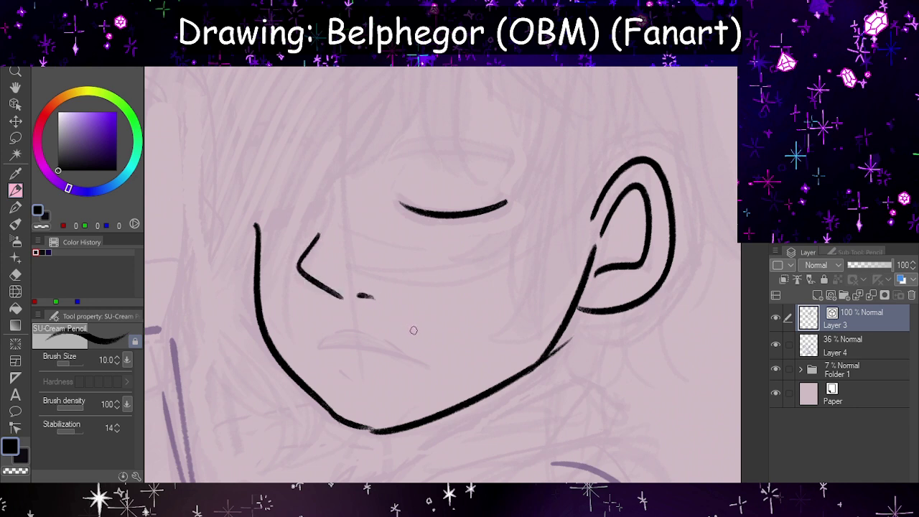
- Ink the curve at the nose bridge and the downturned closed mouth line over the sketch
{"action": "left_click_drag", "start_coordinate": [318, 153], "coordinate": [329, 209]}
{"action": "left_click_drag", "start_coordinate": [321, 350], "coordinate": [424, 378]}
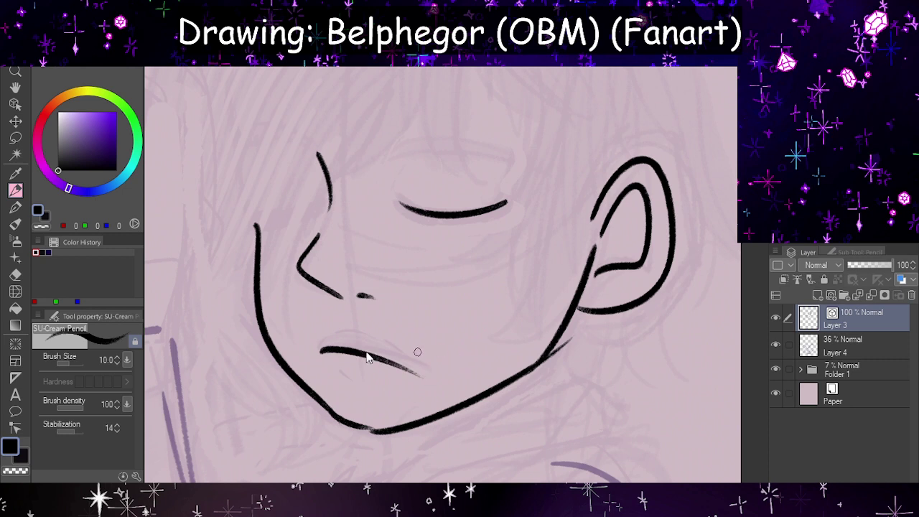
{"action": "key", "text": "ctrl+z"}
{"action": "left_click_drag", "start_coordinate": [321, 348], "coordinate": [430, 372]}
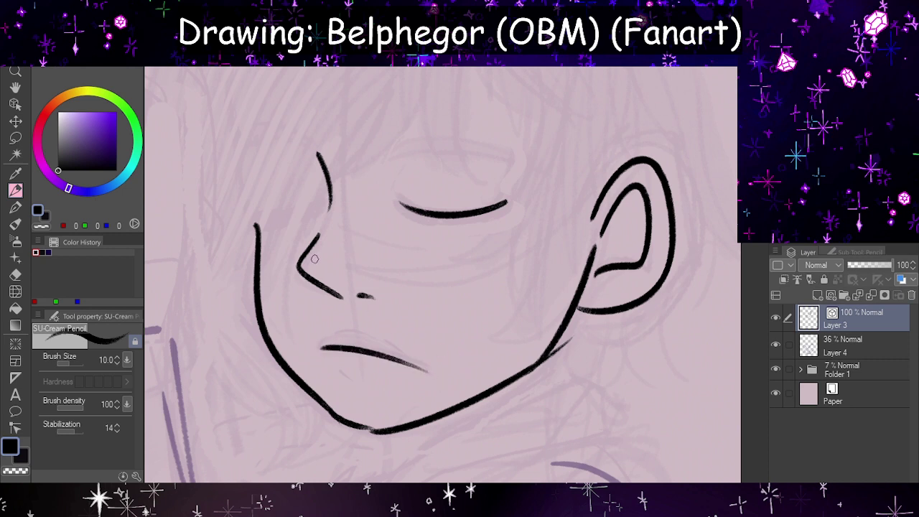
{"action": "left_click_drag", "start_coordinate": [335, 372], "coordinate": [355, 379]}
{"action": "key", "text": "ctrl+z"}
- Add a short crease mark above the inner corner of the closed eye, mirroring the canvas to place it
{"action": "key", "text": "h"}
{"action": "left_click_drag", "start_coordinate": [480, 179], "coordinate": [490, 188]}
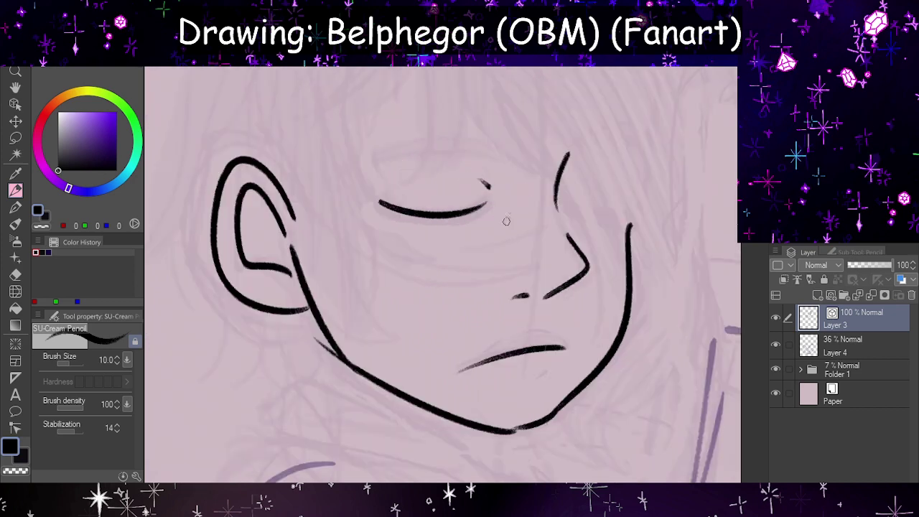
{"action": "key", "text": "h"}
{"action": "left_click_drag", "start_coordinate": [384, 159], "coordinate": [518, 153]}
{"action": "key", "text": "ctrl+z"}
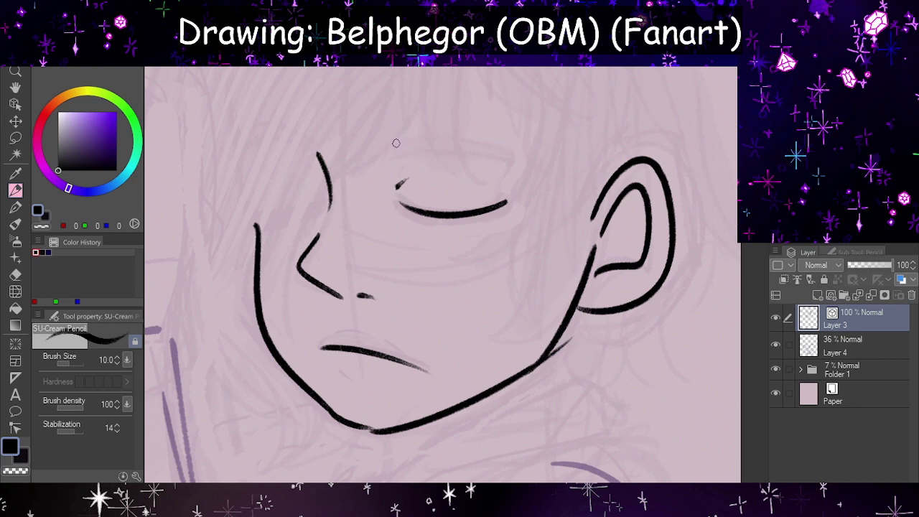
{"action": "left_click_drag", "start_coordinate": [424, 130], "coordinate": [484, 134]}
{"action": "key", "text": "ctrl+z"}
{"action": "left_click_drag", "start_coordinate": [383, 150], "coordinate": [497, 153]}
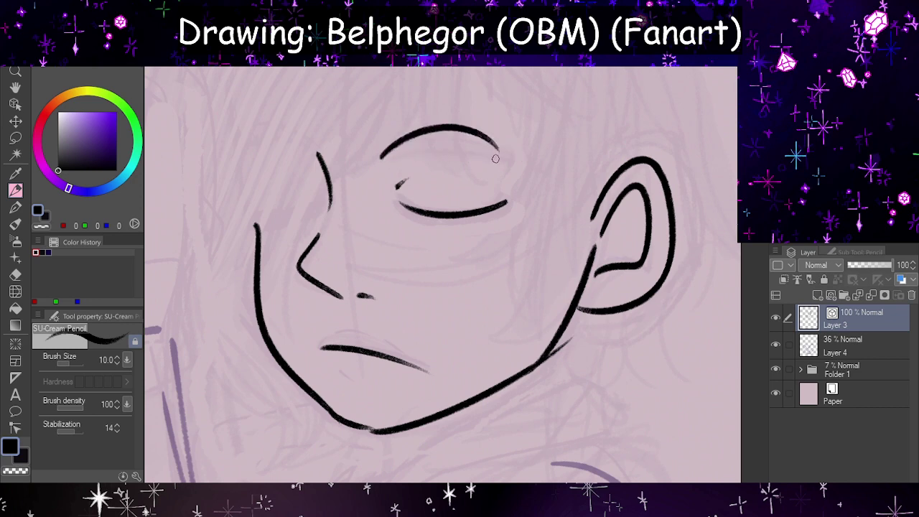
{"action": "key", "text": "ctrl+z"}
{"action": "left_click_drag", "start_coordinate": [422, 133], "coordinate": [481, 136]}
{"action": "key", "text": "ctrl+z"}
{"action": "key", "text": "h"}
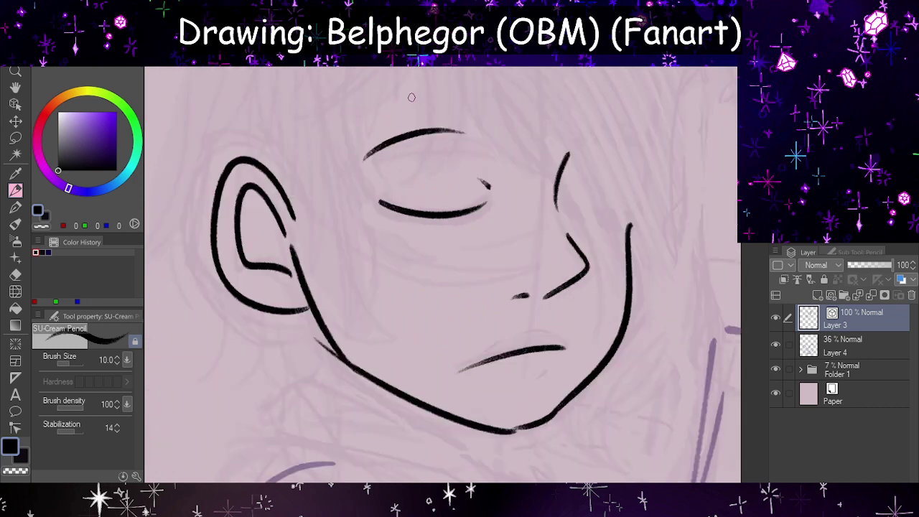
{"action": "key", "text": "h"}
- Ink the eyebrow as two overlapping arched strokes above the closed eye
{"action": "left_click_drag", "start_coordinate": [382, 158], "coordinate": [528, 165]}
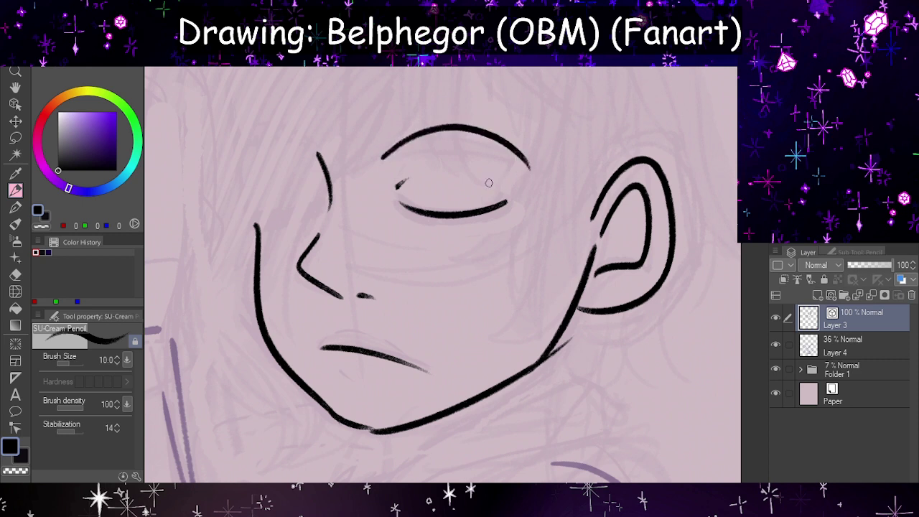
{"action": "key", "text": "ctrl+z"}
{"action": "left_click_drag", "start_coordinate": [383, 160], "coordinate": [497, 175]}
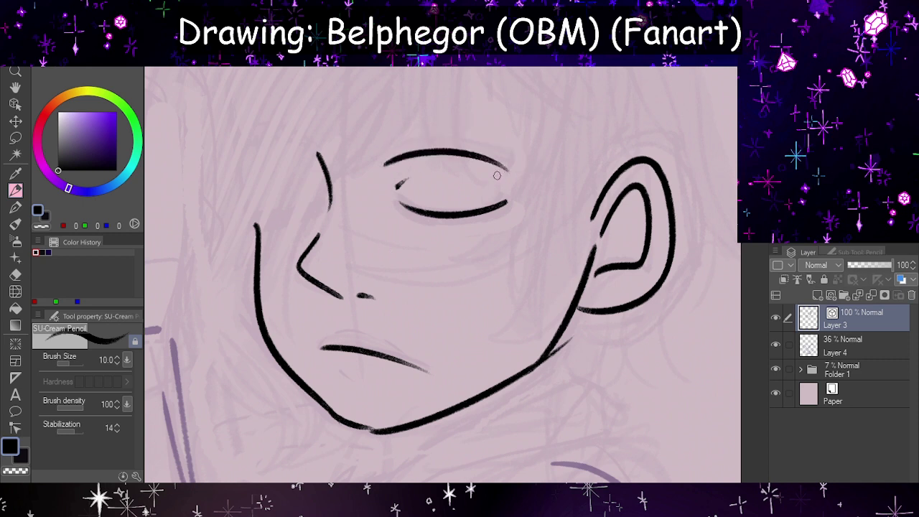
{"action": "key", "text": "ctrl+z"}
{"action": "mouse_move", "coordinate": [383, 161]}
{"action": "left_mouse_down"}
{"action": "mouse_move", "coordinate": [470, 136]}
{"action": "mouse_move", "coordinate": [509, 155]}
{"action": "left_mouse_up"}
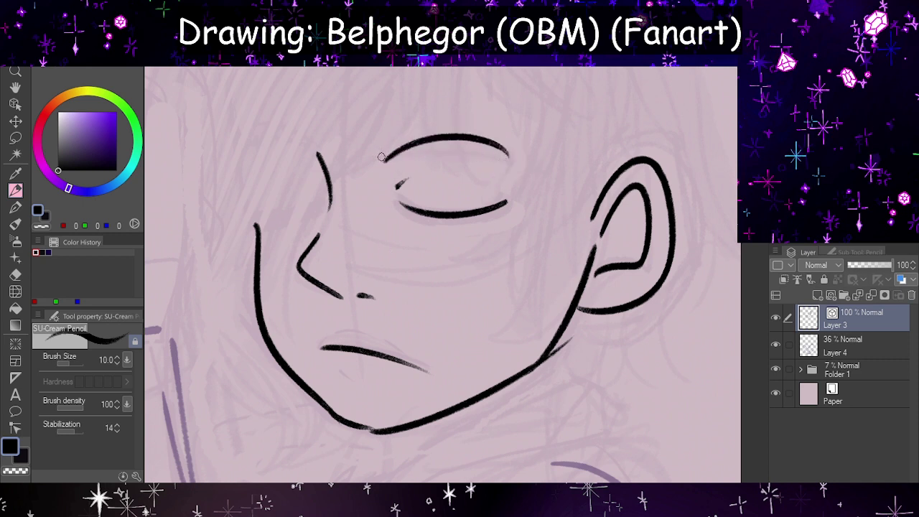
{"action": "left_click_drag", "start_coordinate": [382, 156], "coordinate": [507, 149]}
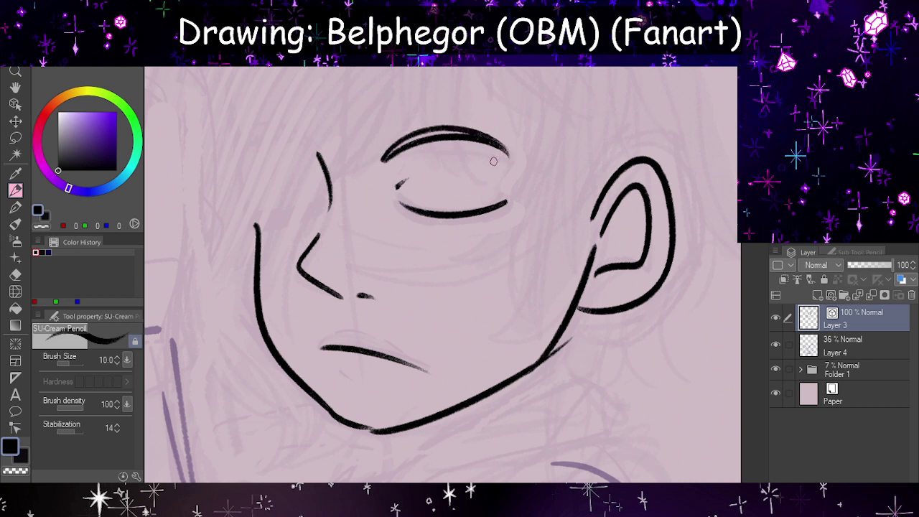
- Ink the upper lip contour above the mouth line and a short lower-lip stroke beneath it
{"action": "mouse_move", "coordinate": [322, 346]}
{"action": "left_mouse_down"}
{"action": "mouse_move", "coordinate": [375, 332]}
{"action": "mouse_move", "coordinate": [422, 372]}
{"action": "left_mouse_up"}
{"action": "key", "text": "ctrl+z"}
{"action": "key", "text": "ctrl+z"}
{"action": "mouse_move", "coordinate": [335, 347]}
{"action": "left_mouse_down"}
{"action": "mouse_move", "coordinate": [320, 348]}
{"action": "mouse_move", "coordinate": [351, 333]}
{"action": "mouse_move", "coordinate": [427, 371]}
{"action": "left_mouse_up"}
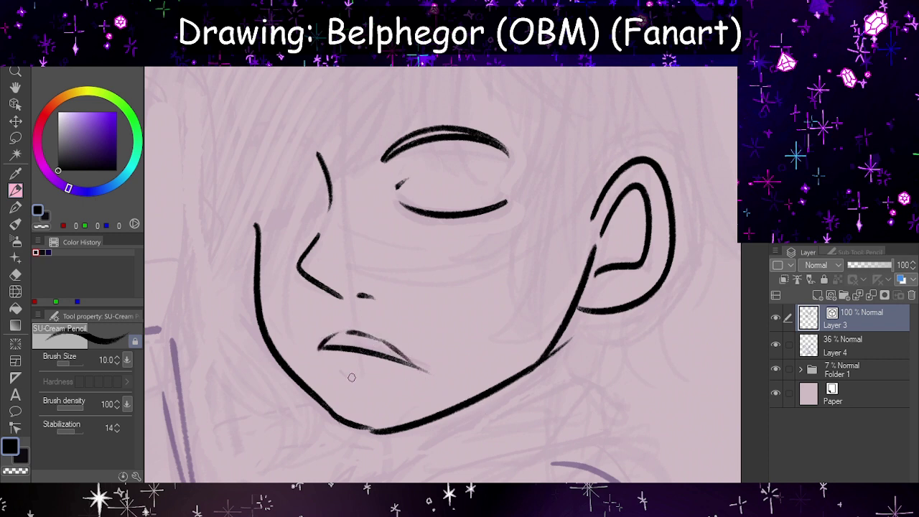
{"action": "left_click_drag", "start_coordinate": [337, 368], "coordinate": [362, 384]}
- Thicken the closed eye's lash line with overlapping strokes from the inner corner outward
{"action": "scroll", "coordinate": [478, 340], "scroll_direction": "down", "scroll_amount": 3}
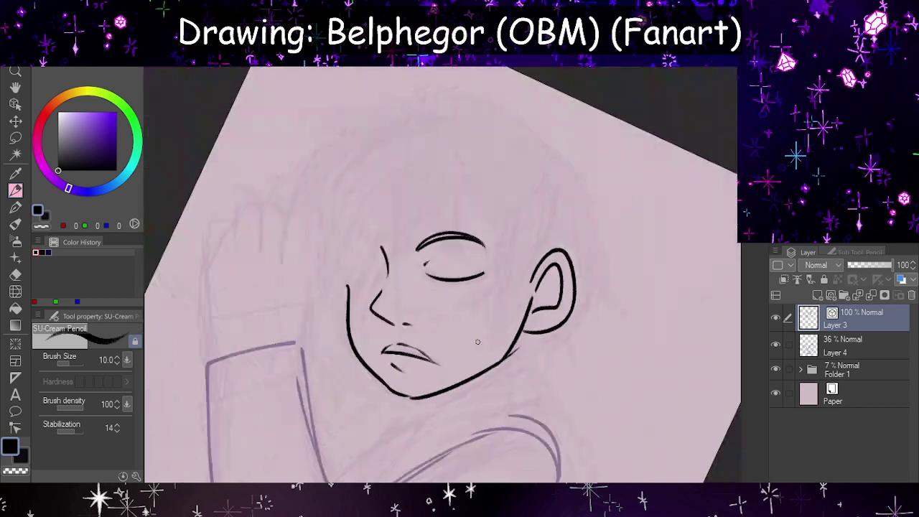
{"action": "scroll", "coordinate": [469, 345], "scroll_direction": "up", "scroll_amount": 2}
{"action": "scroll", "coordinate": [439, 296], "scroll_direction": "up", "scroll_amount": 3}
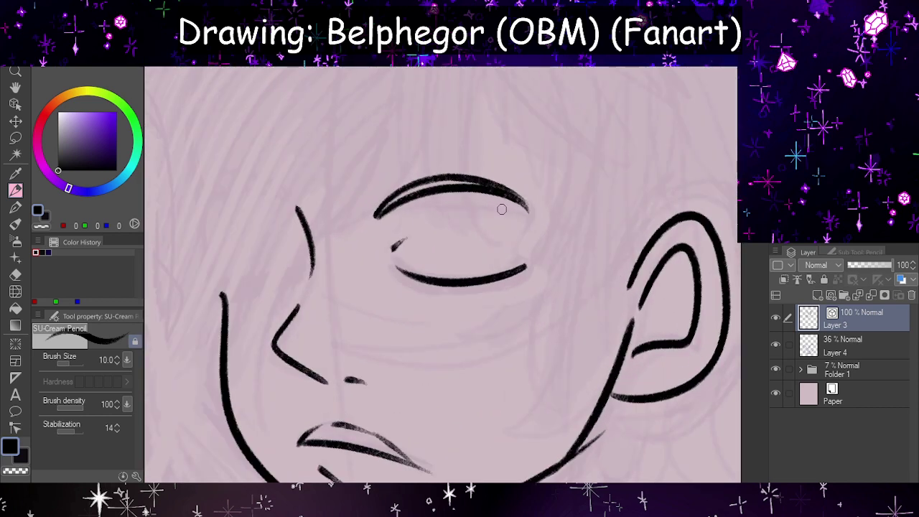
{"action": "left_click_drag", "start_coordinate": [363, 274], "coordinate": [429, 291]}
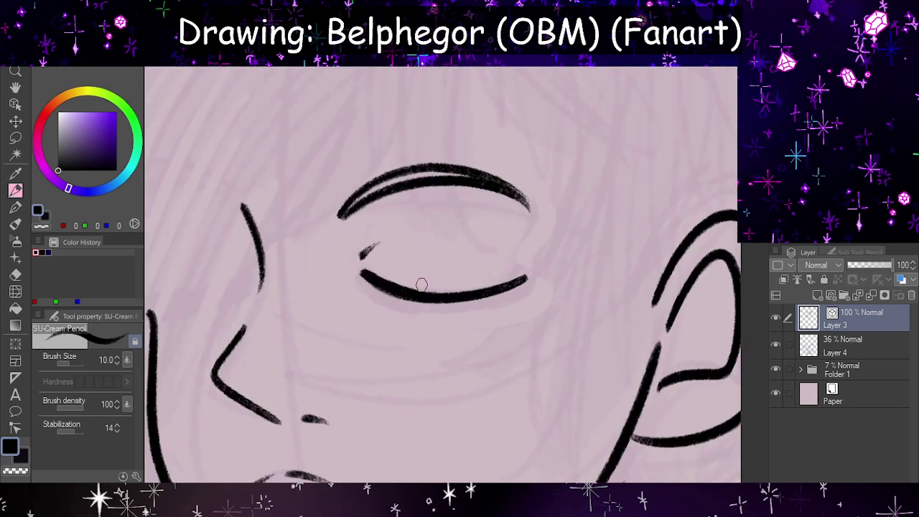
{"action": "key", "text": "ctrl+z"}
{"action": "left_click_drag", "start_coordinate": [364, 273], "coordinate": [424, 297]}
{"action": "mouse_move", "coordinate": [361, 284]}
{"action": "left_mouse_down"}
{"action": "mouse_move", "coordinate": [414, 308]}
{"action": "mouse_move", "coordinate": [474, 298]}
{"action": "left_mouse_up"}
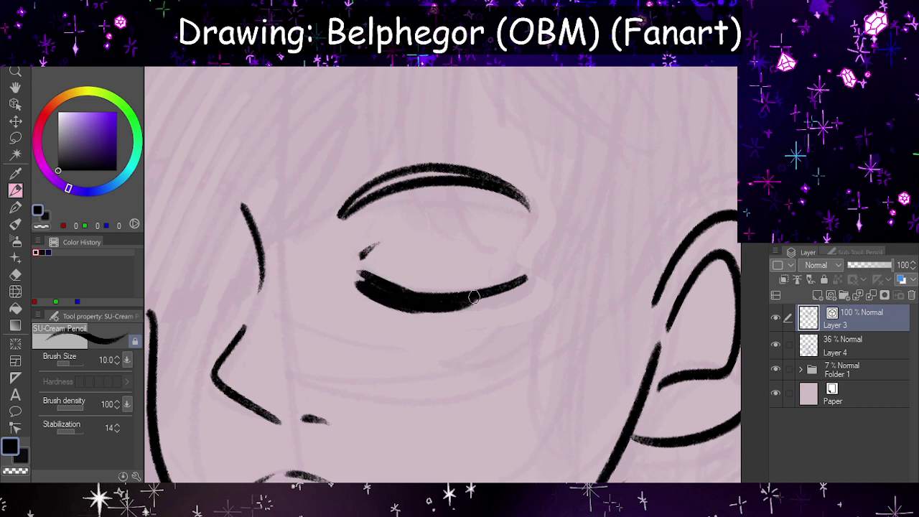
{"action": "left_click_drag", "start_coordinate": [373, 284], "coordinate": [515, 283]}
- Build up the outer end of the lash line in the mirrored view, matching the thick lower curve
{"action": "key", "text": "h"}
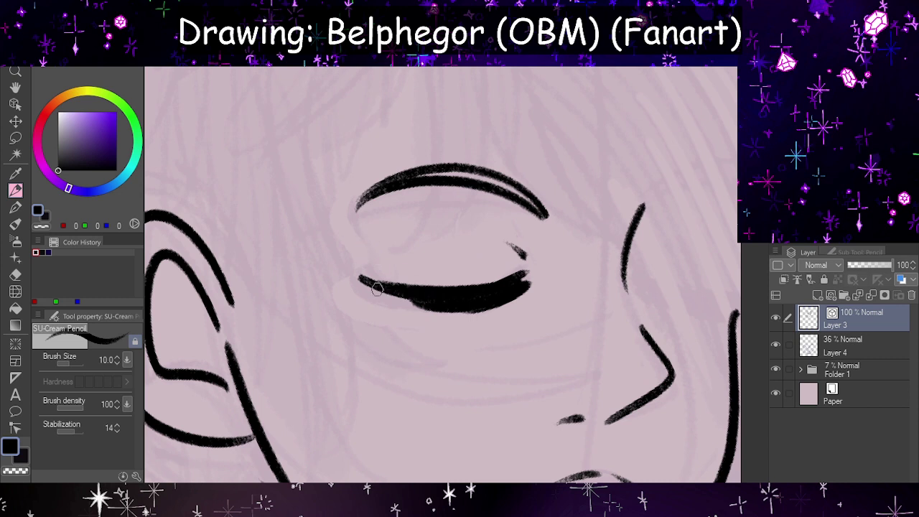
{"action": "left_click_drag", "start_coordinate": [353, 279], "coordinate": [439, 314]}
{"action": "key", "text": "ctrl+z"}
{"action": "left_click_drag", "start_coordinate": [354, 279], "coordinate": [469, 300]}
{"action": "key", "text": "ctrl+z"}
{"action": "left_click_drag", "start_coordinate": [358, 281], "coordinate": [481, 308]}
{"action": "key", "text": "ctrl+z"}
{"action": "key", "text": "h"}
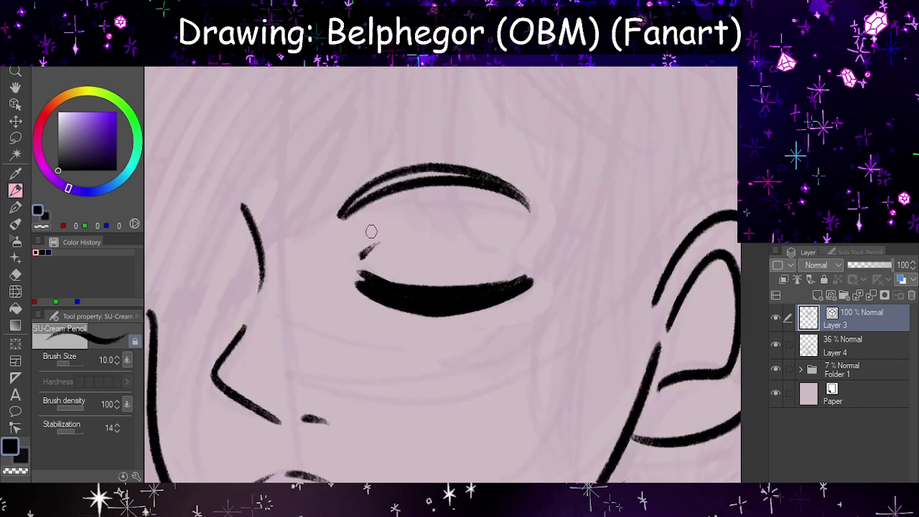
- Erase the blunt inner tip of the lash line to a taper and return to the SU-Cream Pencil
{"action": "scroll", "coordinate": [437, 240], "scroll_direction": "down", "scroll_amount": 3}
{"action": "scroll", "coordinate": [448, 275], "scroll_direction": "up", "scroll_amount": 1}
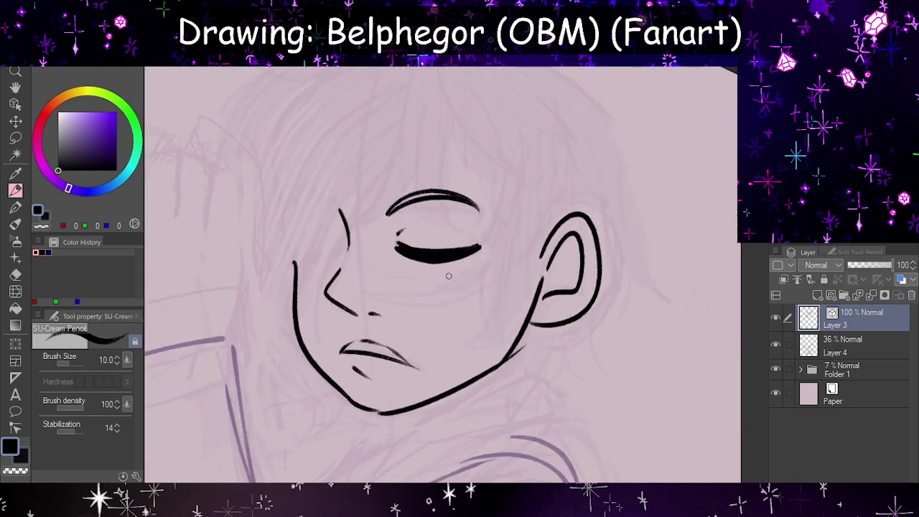
{"action": "left_click", "coordinate": [15, 274]}
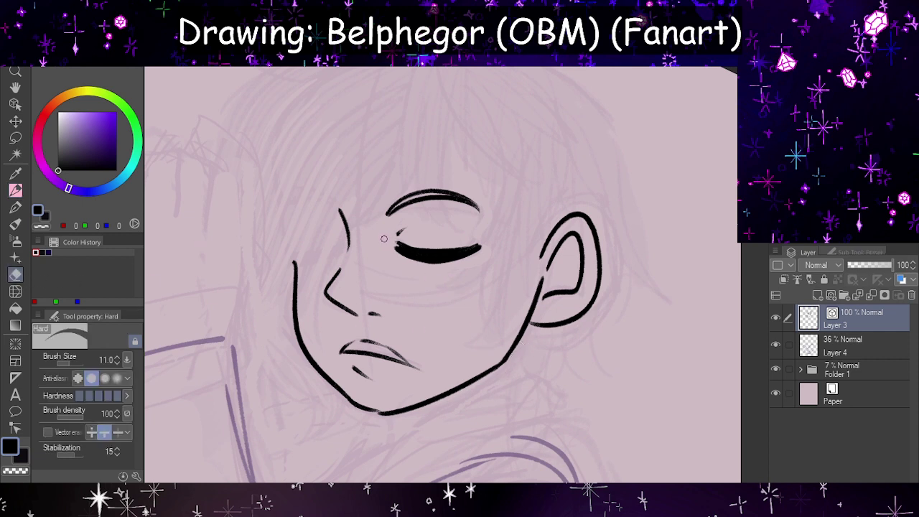
{"action": "left_click_drag", "start_coordinate": [384, 239], "coordinate": [442, 248]}
{"action": "left_click_drag", "start_coordinate": [381, 235], "coordinate": [417, 253]}
{"action": "key", "text": "ctrl+z"}
{"action": "left_click", "coordinate": [15, 191]}
{"action": "left_click_drag", "start_coordinate": [420, 118], "coordinate": [467, 206]}
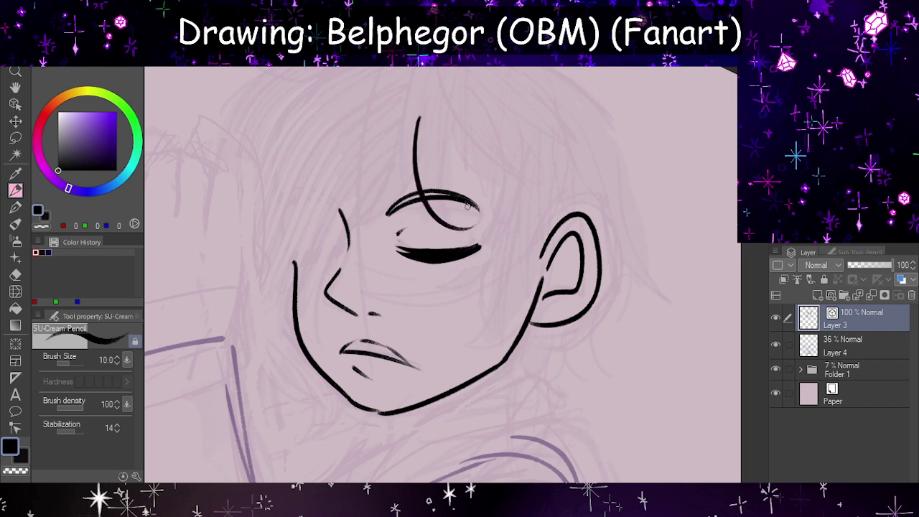
{"action": "left_click_drag", "start_coordinate": [452, 132], "coordinate": [482, 219]}
{"action": "key", "text": "ctrl+z"}
{"action": "key", "text": "ctrl+z"}
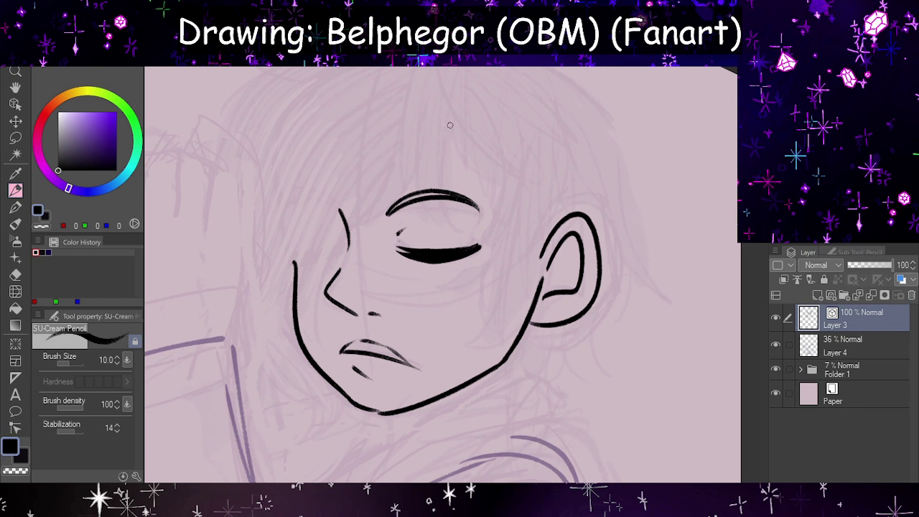
- Ink the central fringe strand curving down from the forehead, ending in a pointed tip across the eyebrow
{"action": "left_click_drag", "start_coordinate": [445, 88], "coordinate": [455, 217]}
{"action": "left_click_drag", "start_coordinate": [429, 172], "coordinate": [453, 224]}
{"action": "key", "text": "ctrl+z"}
{"action": "left_click_drag", "start_coordinate": [429, 171], "coordinate": [452, 223]}
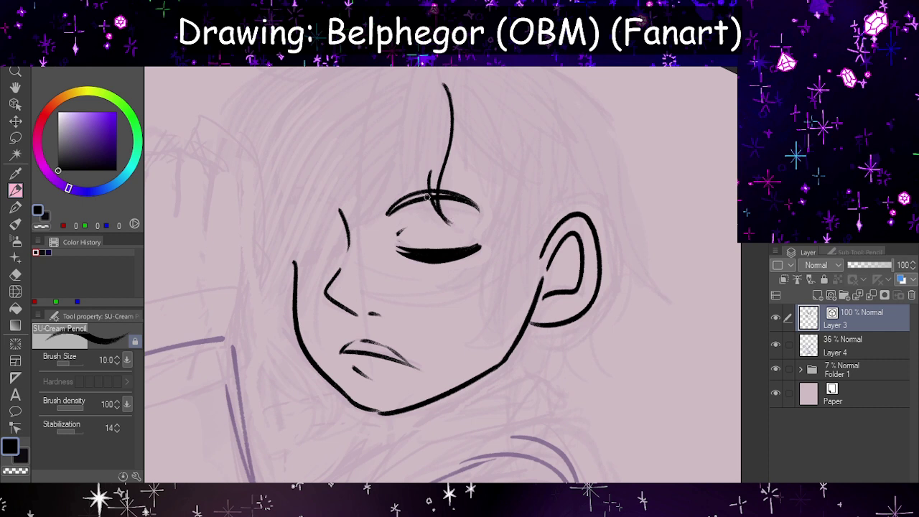
- Ink the fringe lock sweeping from the central strand toward the nose bridge, with pointed tips between brow and nose
{"action": "left_click_drag", "start_coordinate": [431, 151], "coordinate": [363, 277]}
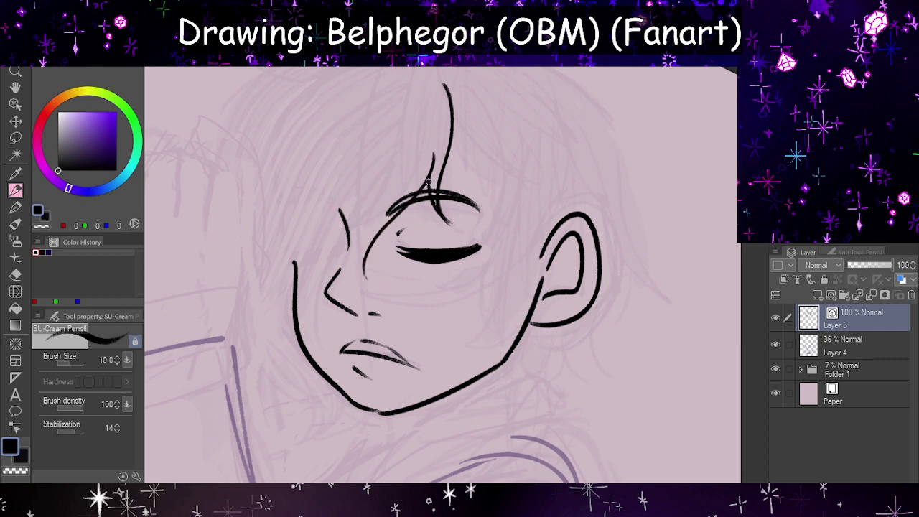
{"action": "left_click_drag", "start_coordinate": [376, 204], "coordinate": [369, 280]}
{"action": "key", "text": "ctrl+z"}
{"action": "left_click_drag", "start_coordinate": [377, 203], "coordinate": [372, 278]}
{"action": "mouse_move", "coordinate": [380, 147]}
{"action": "left_mouse_down"}
{"action": "mouse_move", "coordinate": [349, 212]}
{"action": "mouse_move", "coordinate": [359, 251]}
{"action": "left_mouse_up"}
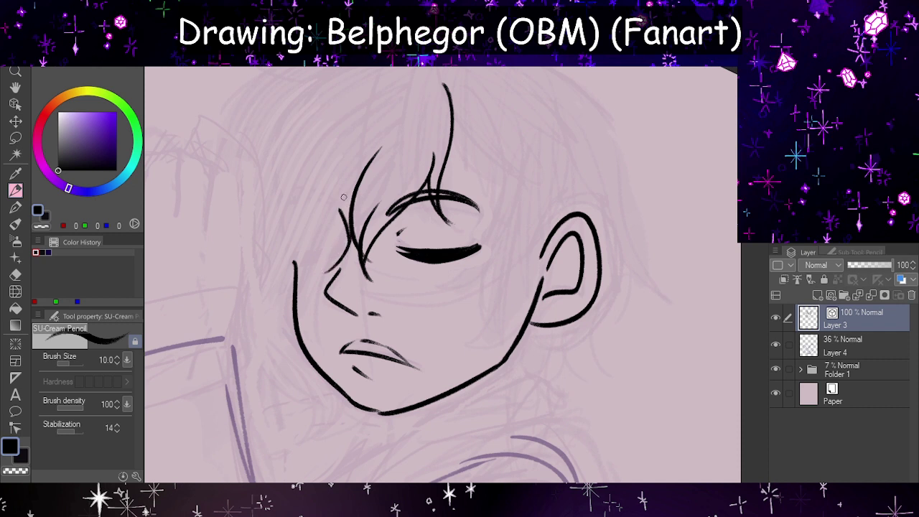
- Ink a long wavy fringe strand from the upper forehead to beside the nose, closing it with a pointed tip
{"action": "left_click_drag", "start_coordinate": [358, 93], "coordinate": [306, 265]}
{"action": "key", "text": "h"}
{"action": "left_click_drag", "start_coordinate": [546, 97], "coordinate": [565, 267]}
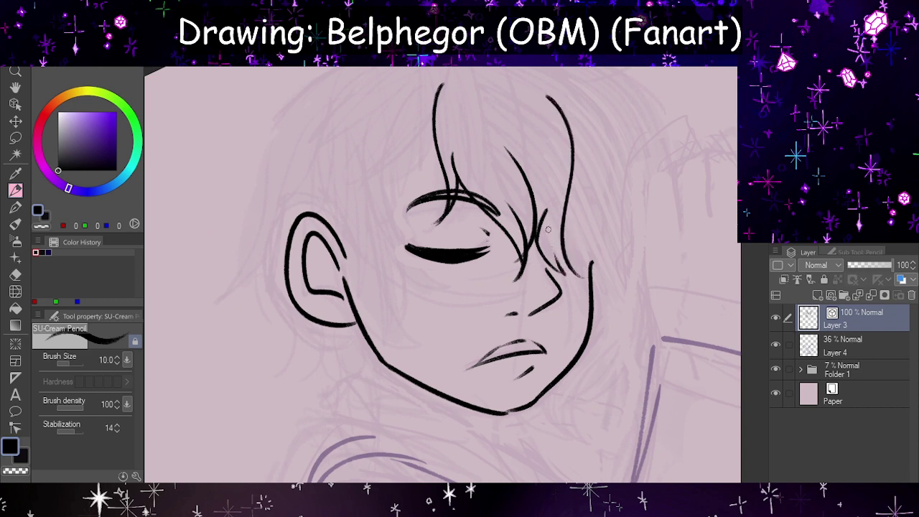
{"action": "key", "text": "h"}
{"action": "key", "text": "h"}
{"action": "left_click_drag", "start_coordinate": [555, 224], "coordinate": [575, 279]}
{"action": "key", "text": "h"}
{"action": "key", "text": "h"}
{"action": "key", "text": "ctrl+z"}
{"action": "left_click_drag", "start_coordinate": [557, 260], "coordinate": [580, 278]}
{"action": "key", "text": "h"}
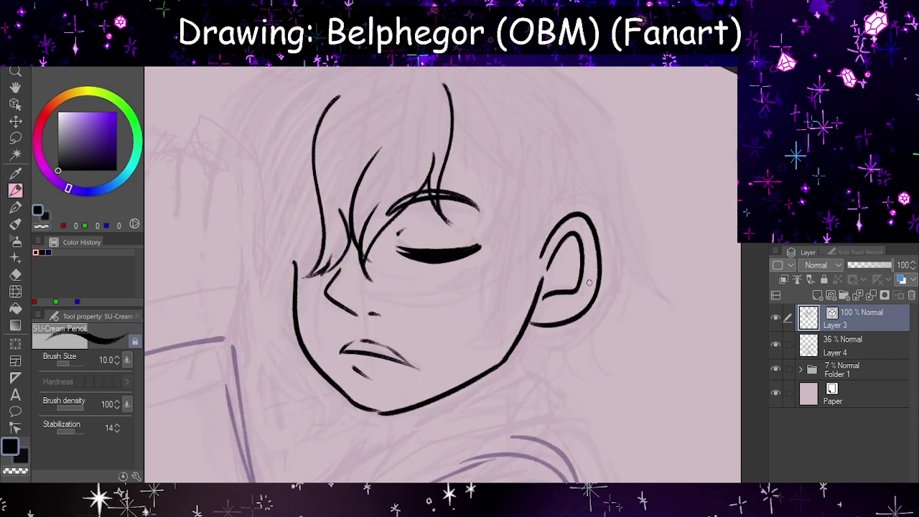
- Erase the eyebrow and nose-bridge lines overlapped by the fringe with Vector eraser enabled, and return to the SU-Cream Pencil
{"action": "left_click_drag", "start_coordinate": [334, 213], "coordinate": [326, 264]}
{"action": "key", "text": "ctrl+z"}
{"action": "left_click", "coordinate": [15, 273]}
{"action": "left_click", "coordinate": [47, 432]}
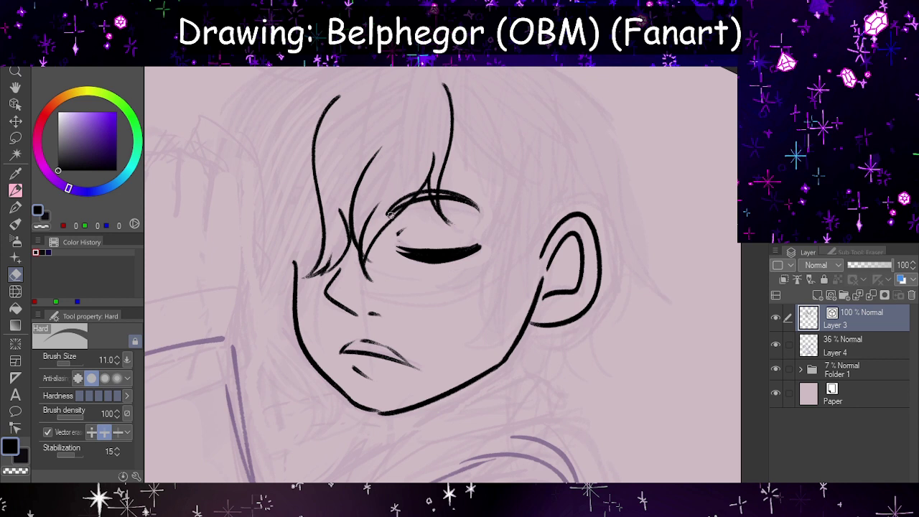
{"action": "mouse_move", "coordinate": [388, 214]}
{"action": "left_mouse_down"}
{"action": "mouse_move", "coordinate": [436, 184]}
{"action": "mouse_move", "coordinate": [441, 213]}
{"action": "mouse_move", "coordinate": [453, 216]}
{"action": "left_mouse_up"}
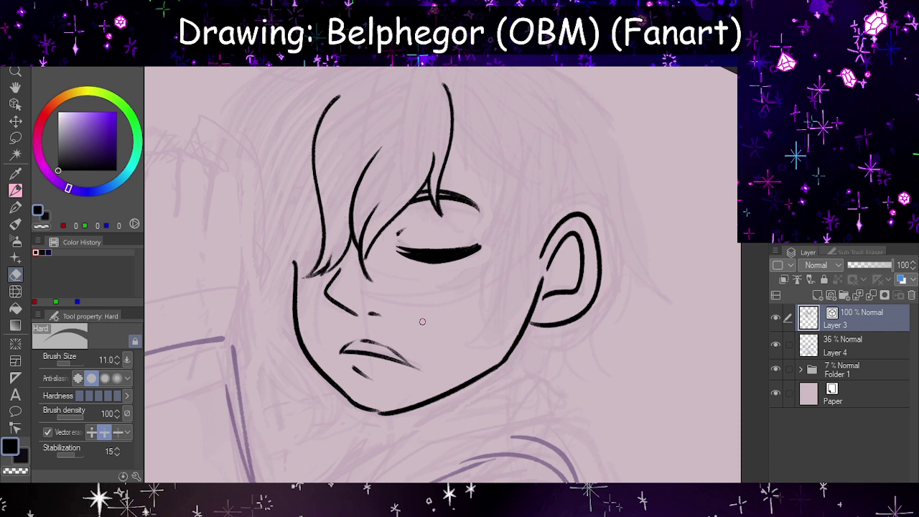
{"action": "left_click", "coordinate": [15, 190]}
{"action": "key", "text": "h"}
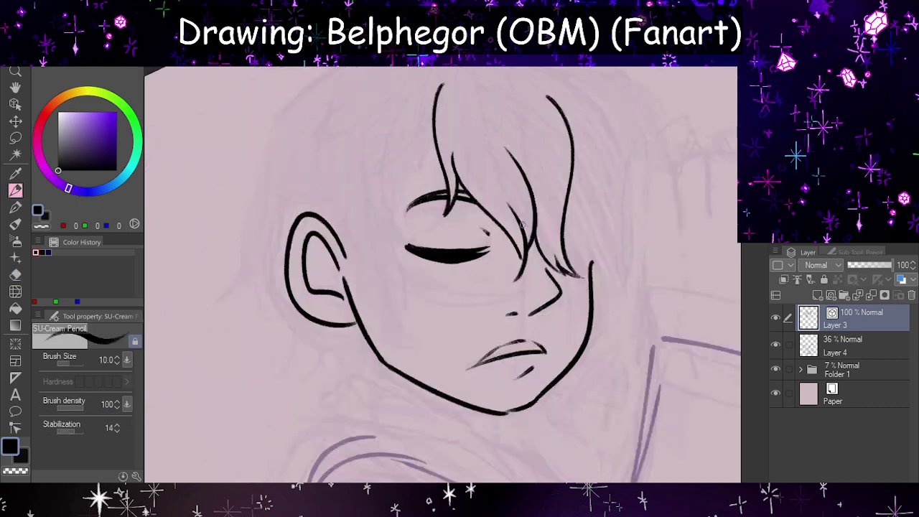
{"action": "left_click_drag", "start_coordinate": [564, 216], "coordinate": [583, 276]}
{"action": "left_click_drag", "start_coordinate": [591, 262], "coordinate": [614, 309]}
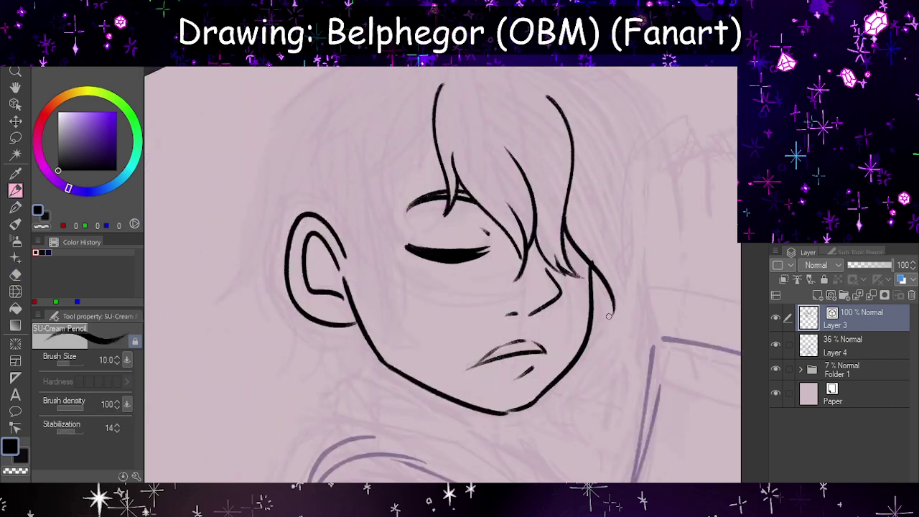
{"action": "key", "text": "h"}
{"action": "left_click_drag", "start_coordinate": [319, 208], "coordinate": [308, 318]}
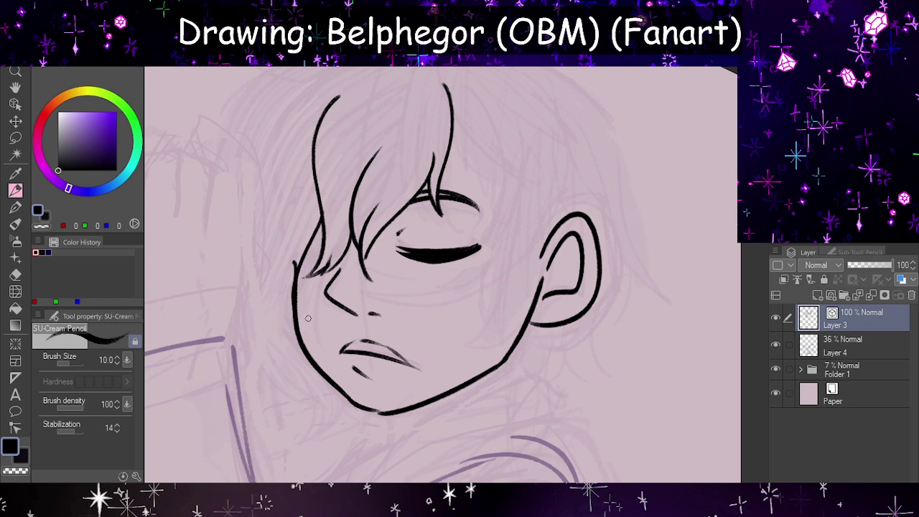
{"action": "key", "text": "ctrl+z"}
{"action": "mouse_move", "coordinate": [317, 276]}
{"action": "left_mouse_down"}
{"action": "mouse_move", "coordinate": [303, 298]}
{"action": "mouse_move", "coordinate": [296, 363]}
{"action": "left_mouse_up"}
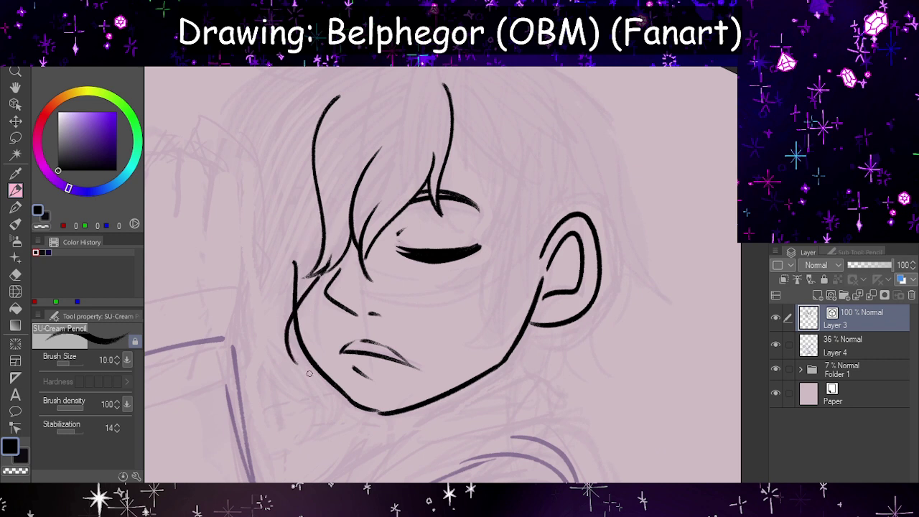
{"action": "key", "text": "ctrl+z"}
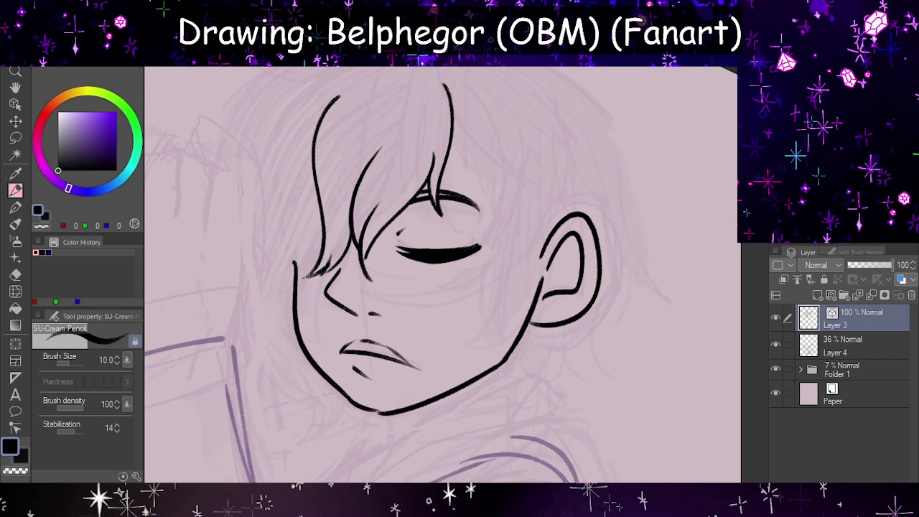
- Ink the outermost fringe lock from the upper forehead down past the cheek contour, ending in a pointed tip
{"action": "key", "text": "h"}
{"action": "left_click_drag", "start_coordinate": [589, 100], "coordinate": [650, 291]}
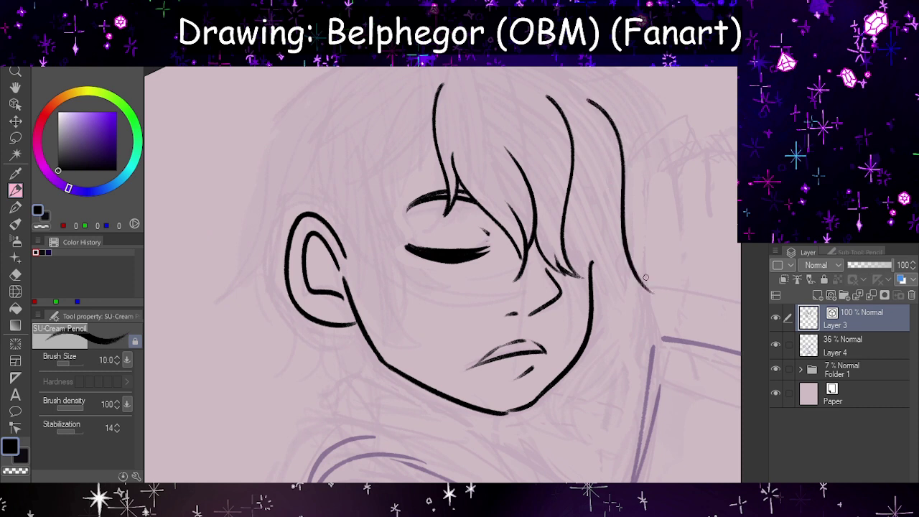
{"action": "mouse_move", "coordinate": [594, 226]}
{"action": "left_mouse_down"}
{"action": "mouse_move", "coordinate": [618, 264]}
{"action": "mouse_move", "coordinate": [653, 291]}
{"action": "left_mouse_up"}
{"action": "key", "text": "h"}
{"action": "left_click_drag", "start_coordinate": [290, 186], "coordinate": [270, 336]}
{"action": "key", "text": "ctrl+z"}
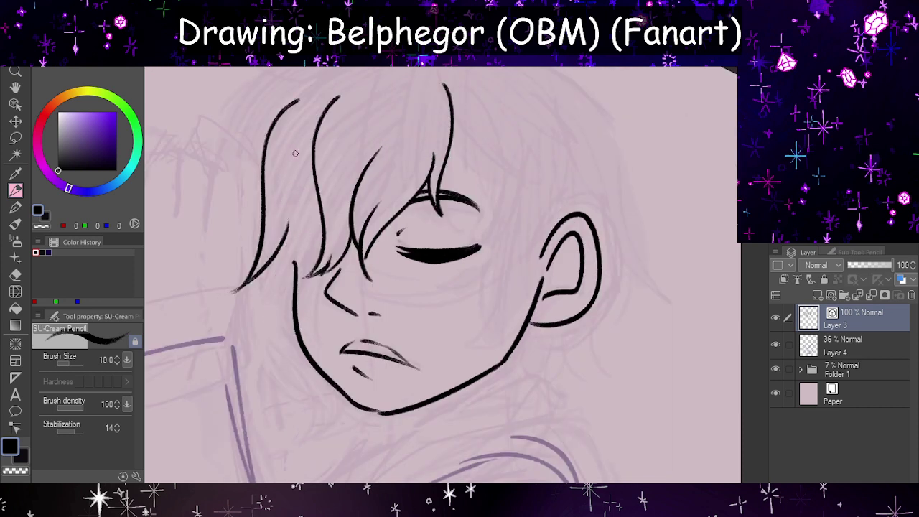
- Ink a small curved lock between the two outer fringe strands, curling past the cheek contour to a pointed tip
{"action": "left_click_drag", "start_coordinate": [295, 153], "coordinate": [279, 346]}
{"action": "key", "text": "h"}
{"action": "key", "text": "ctrl+z"}
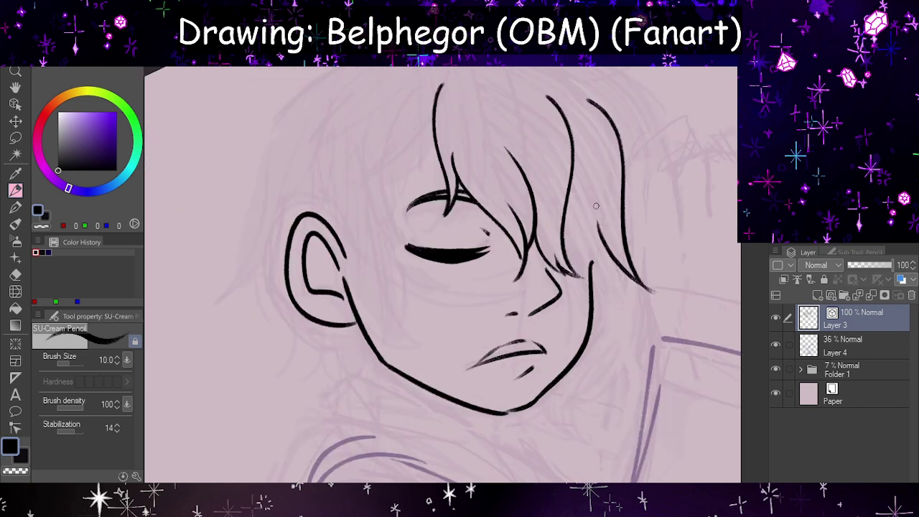
{"action": "left_click_drag", "start_coordinate": [596, 206], "coordinate": [616, 337]}
{"action": "key", "text": "ctrl+z"}
{"action": "left_click_drag", "start_coordinate": [564, 219], "coordinate": [620, 327]}
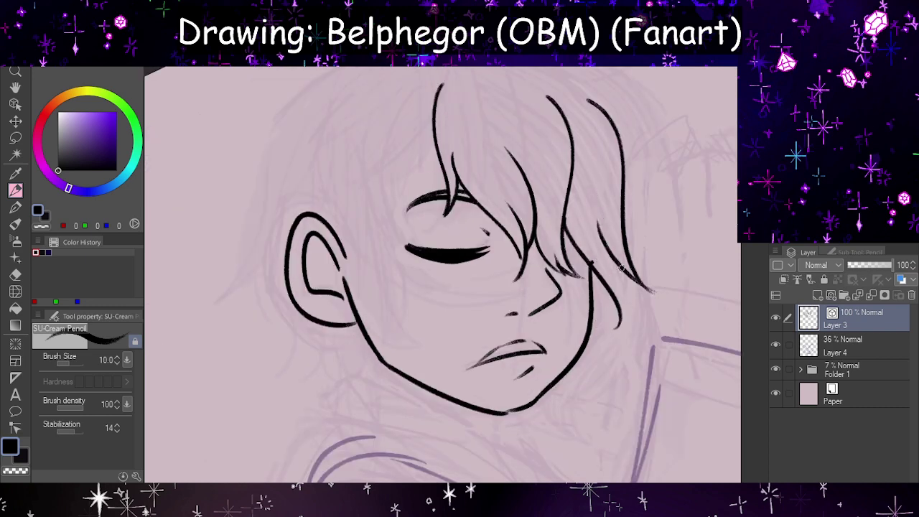
{"action": "mouse_move", "coordinate": [609, 252]}
{"action": "left_mouse_down"}
{"action": "mouse_move", "coordinate": [626, 288]}
{"action": "mouse_move", "coordinate": [602, 323]}
{"action": "left_mouse_up"}
{"action": "key", "text": "h"}
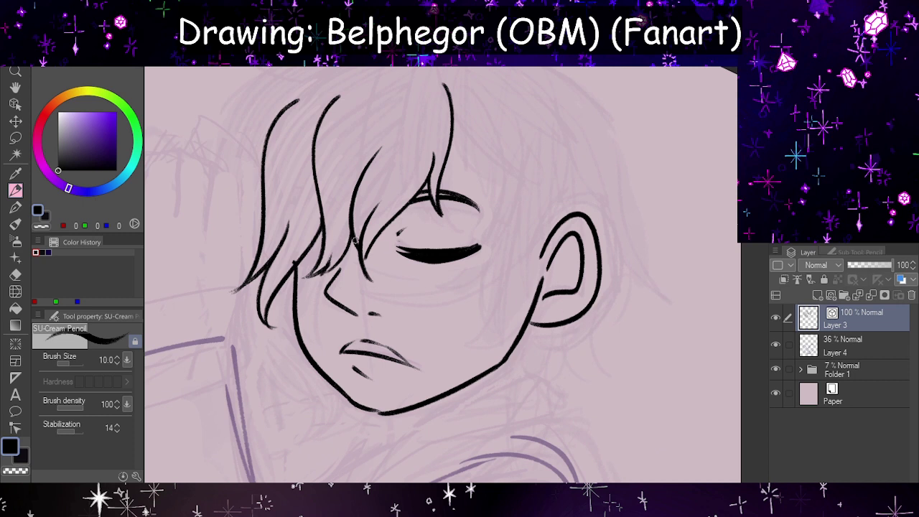
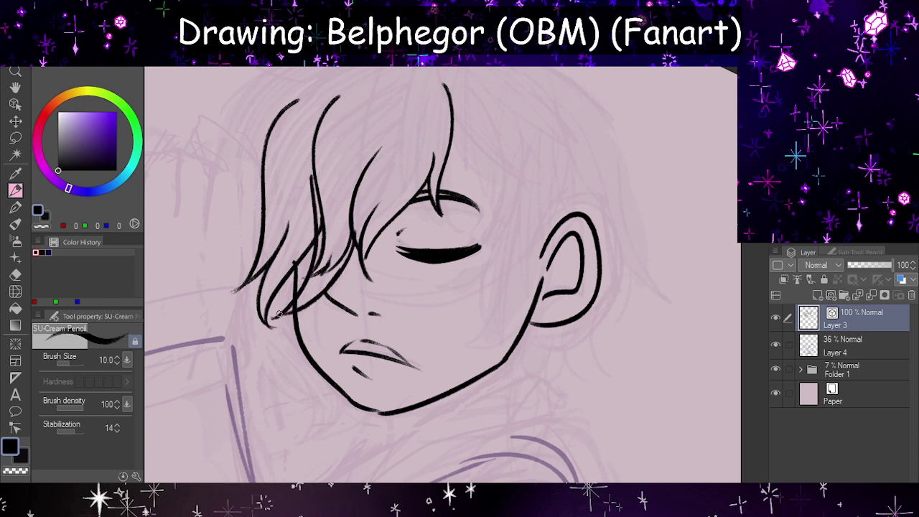
- Ink the curved underside of the fringe lock from the strand above the nose bridge across to the cheek tip
{"action": "key", "text": "h"}
{"action": "key", "text": "ctrl+z"}
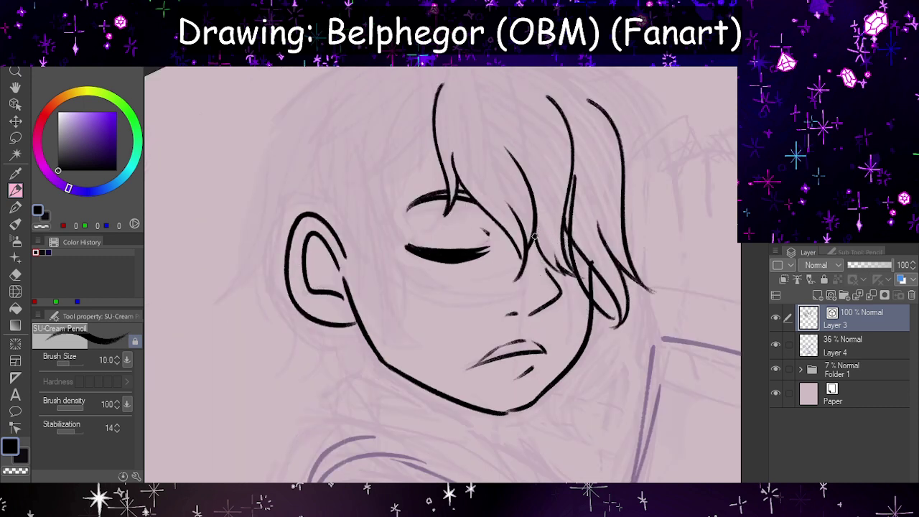
{"action": "left_click_drag", "start_coordinate": [534, 235], "coordinate": [608, 314]}
{"action": "key", "text": "ctrl+z"}
{"action": "left_click_drag", "start_coordinate": [534, 235], "coordinate": [608, 314]}
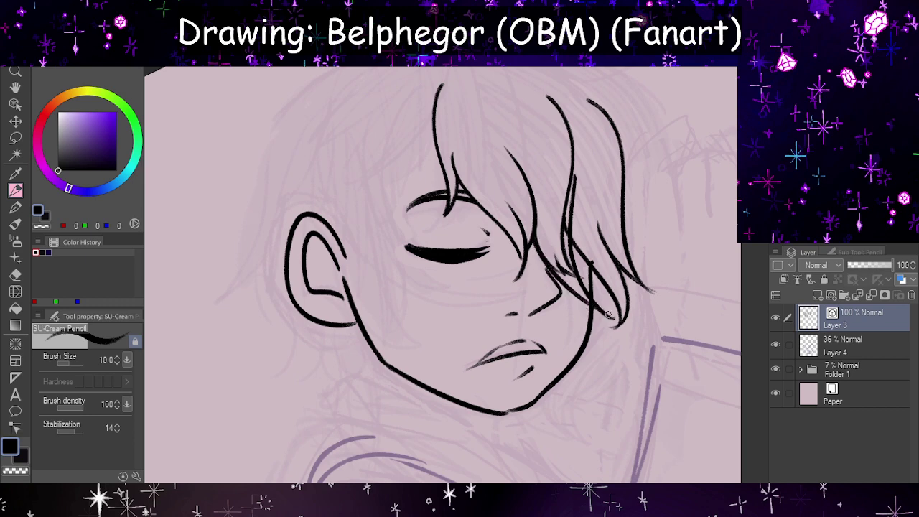
{"action": "key", "text": "h"}
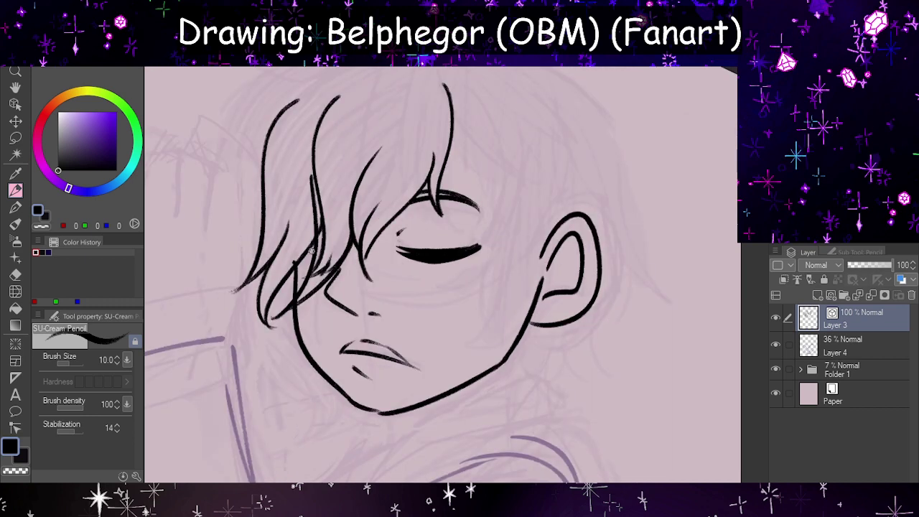
- Turn off Vector eraser and erase the doubled lower part of the older wavy fringe strand beside the nose
{"action": "left_click", "coordinate": [15, 274]}
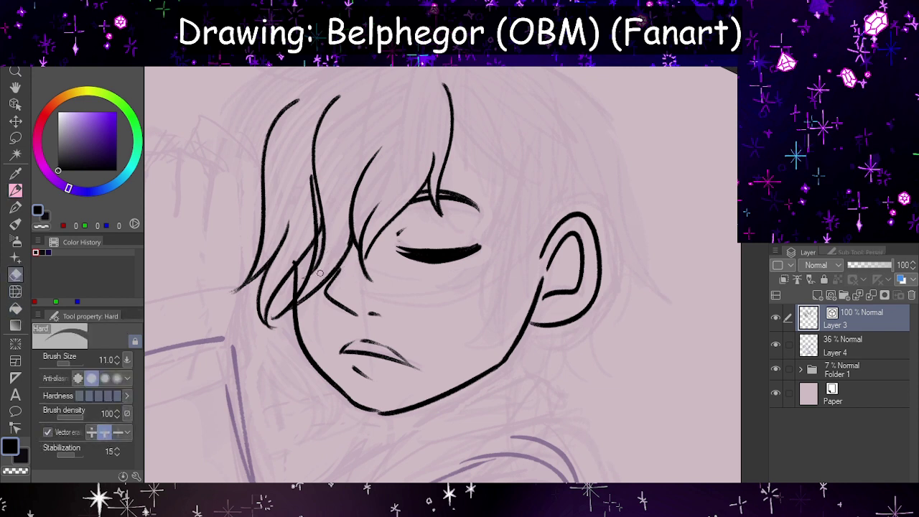
{"action": "left_click_drag", "start_coordinate": [319, 270], "coordinate": [323, 216]}
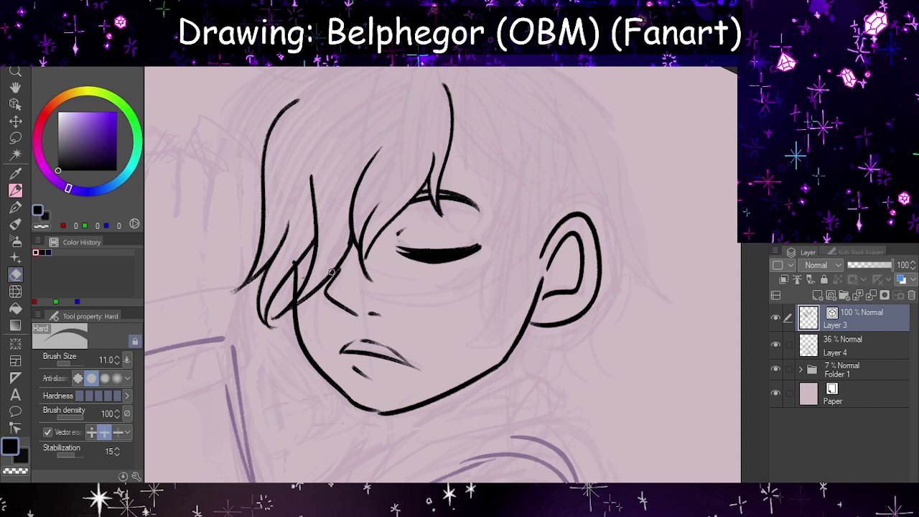
{"action": "key", "text": "ctrl+z"}
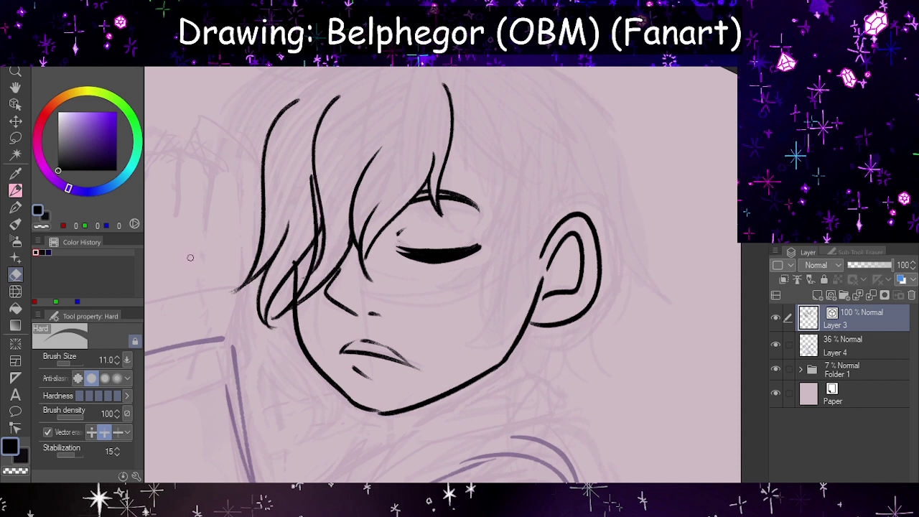
{"action": "left_click", "coordinate": [48, 431]}
{"action": "left_click_drag", "start_coordinate": [329, 240], "coordinate": [317, 268]}
{"action": "mouse_move", "coordinate": [316, 172]}
{"action": "left_mouse_down"}
{"action": "mouse_move", "coordinate": [322, 243]}
{"action": "mouse_move", "coordinate": [326, 205]}
{"action": "left_mouse_up"}
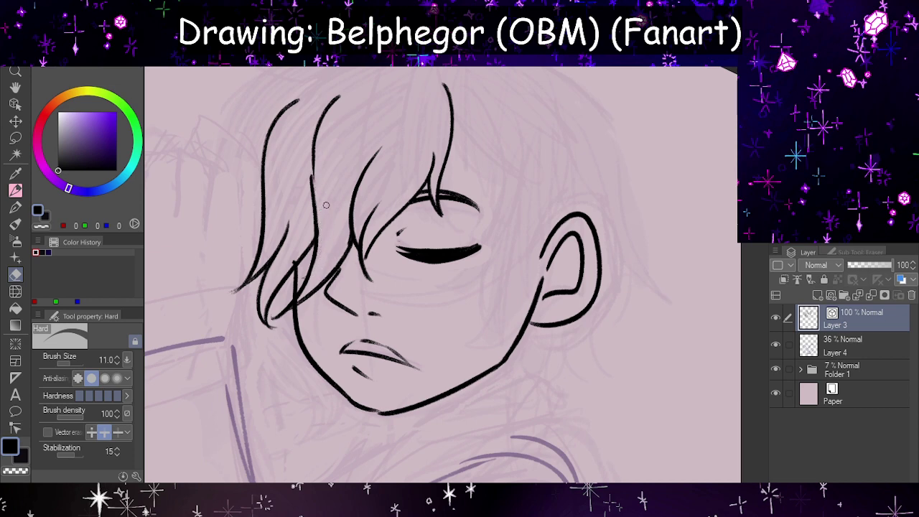
- Clean the overlap at the upper join of the wavy fringe strand, leaving a small gap, and return to the SU-Cream Pencil
{"action": "key", "text": "h"}
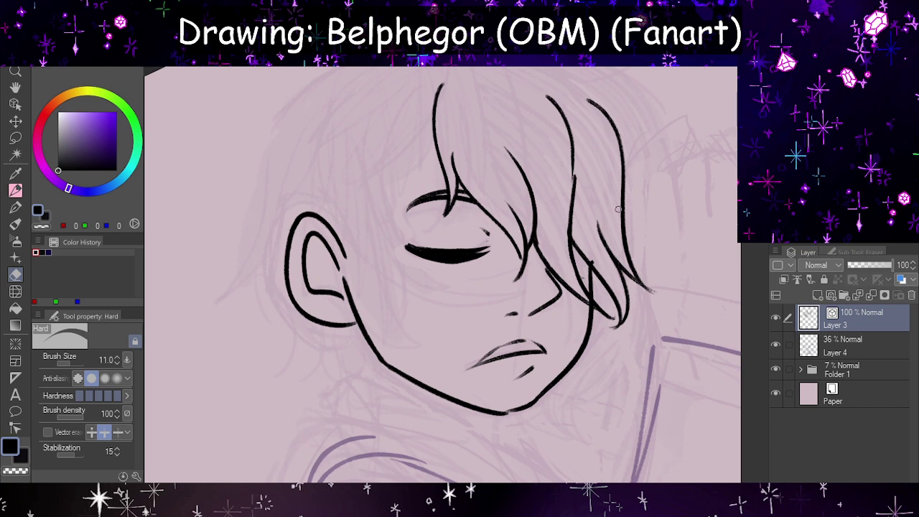
{"action": "key", "text": "h"}
{"action": "key", "text": "h"}
{"action": "key", "text": "h"}
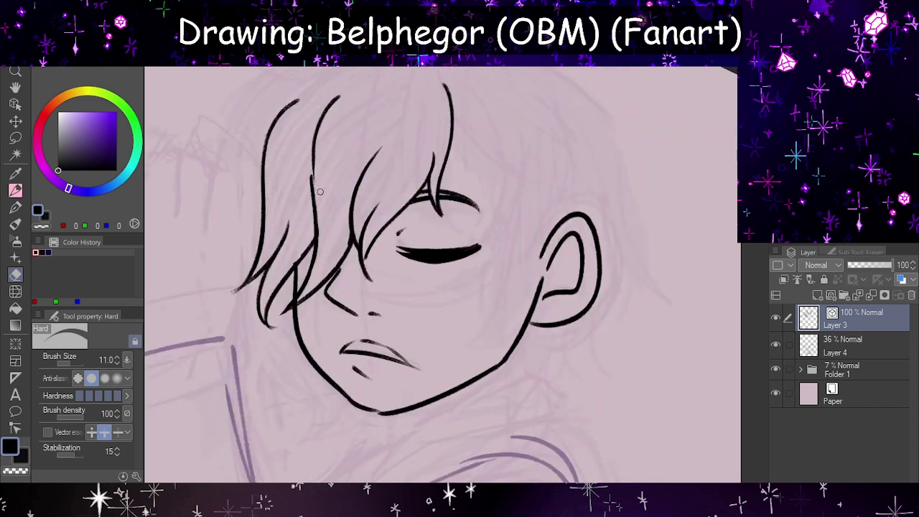
{"action": "left_click_drag", "start_coordinate": [320, 191], "coordinate": [329, 123]}
{"action": "left_click", "coordinate": [15, 191]}
{"action": "key", "text": "h"}
{"action": "key", "text": "h"}
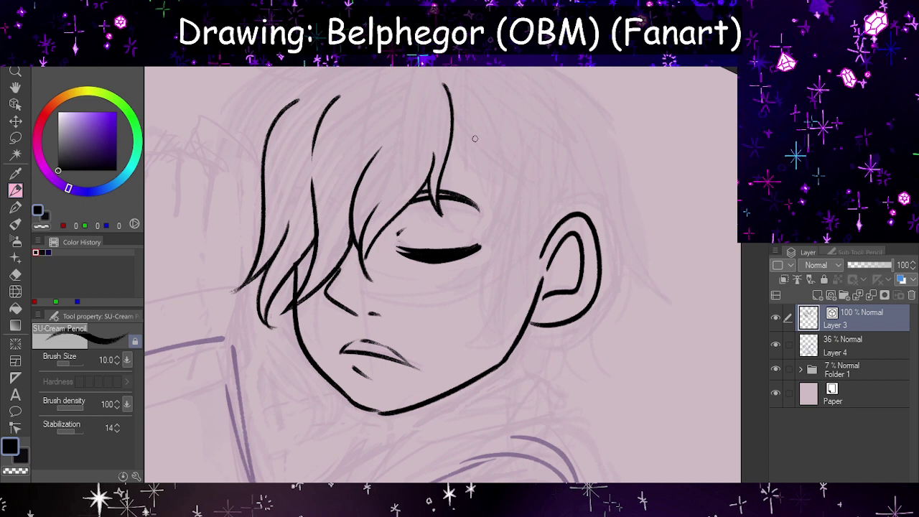
- Ink a pointed two-line lock branching from the central strand past the closed eye's outer corner, plus a curved strand from the ear across the cheek
{"action": "left_click_drag", "start_coordinate": [452, 142], "coordinate": [503, 205]}
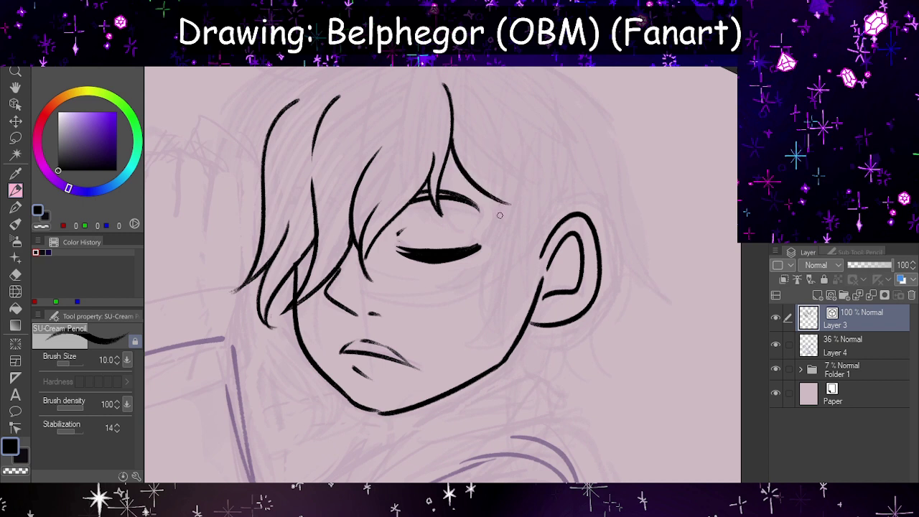
{"action": "key", "text": "ctrl+z"}
{"action": "left_click_drag", "start_coordinate": [459, 146], "coordinate": [494, 331]}
{"action": "key", "text": "h"}
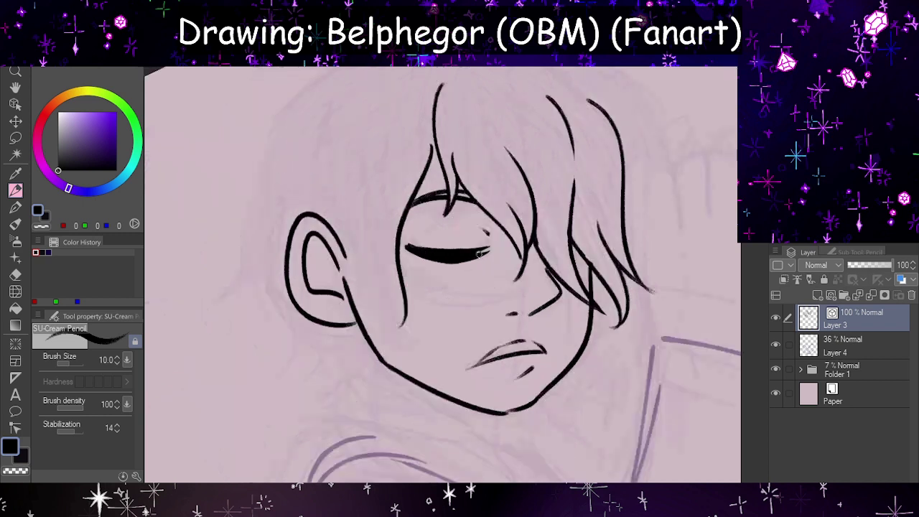
{"action": "key", "text": "ctrl+z"}
{"action": "mouse_move", "coordinate": [435, 126]}
{"action": "left_mouse_down"}
{"action": "mouse_move", "coordinate": [419, 188]}
{"action": "mouse_move", "coordinate": [446, 280]}
{"action": "left_mouse_up"}
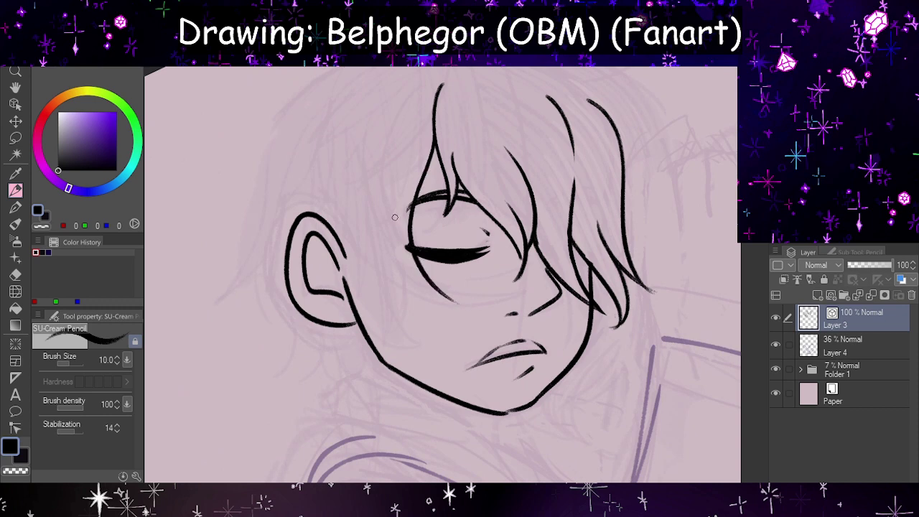
{"action": "left_click_drag", "start_coordinate": [387, 185], "coordinate": [460, 305]}
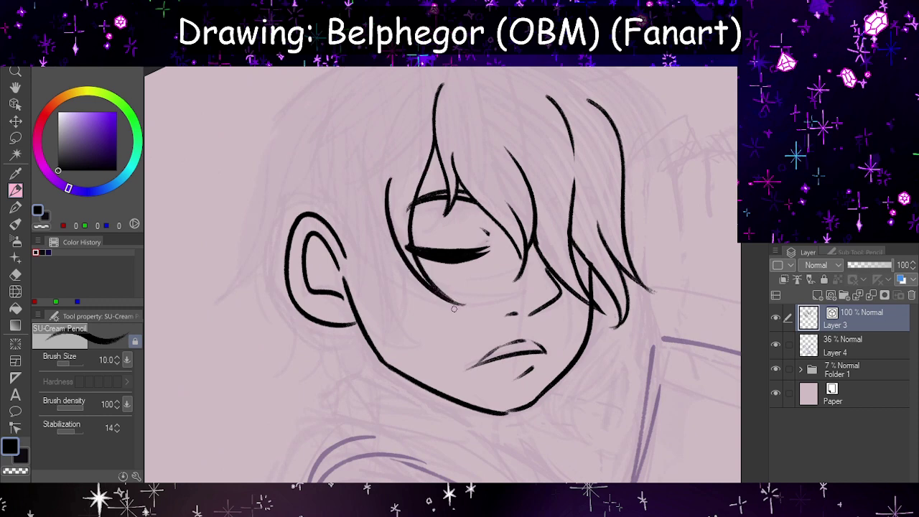
{"action": "key", "text": "h"}
{"action": "left_click_drag", "start_coordinate": [558, 206], "coordinate": [466, 339]}
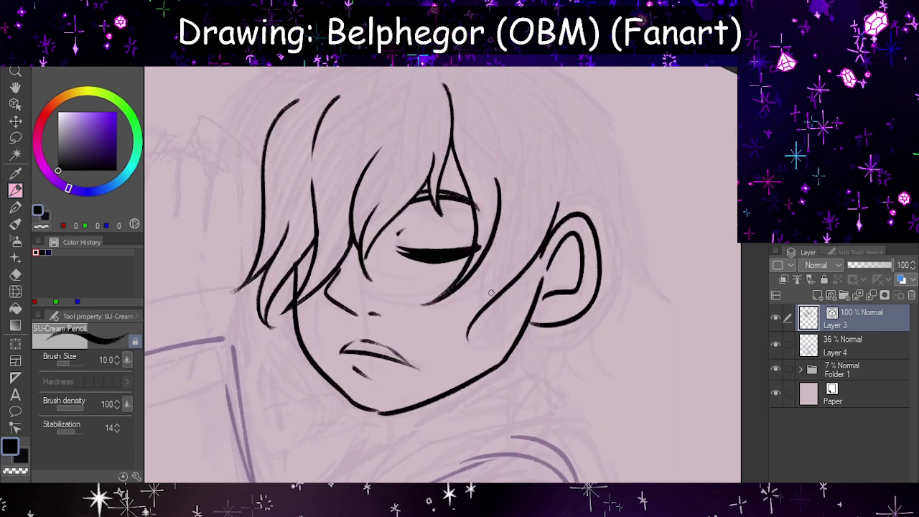
{"action": "key", "text": "h"}
{"action": "left_click_drag", "start_coordinate": [387, 226], "coordinate": [450, 338]}
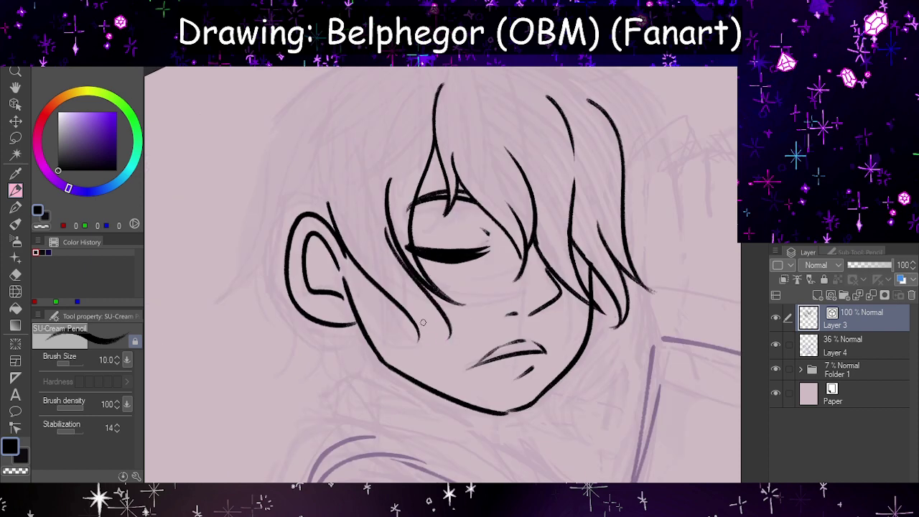
{"action": "key", "text": "ctrl+z"}
{"action": "left_click_drag", "start_coordinate": [417, 286], "coordinate": [455, 325]}
{"action": "key", "text": "ctrl+z"}
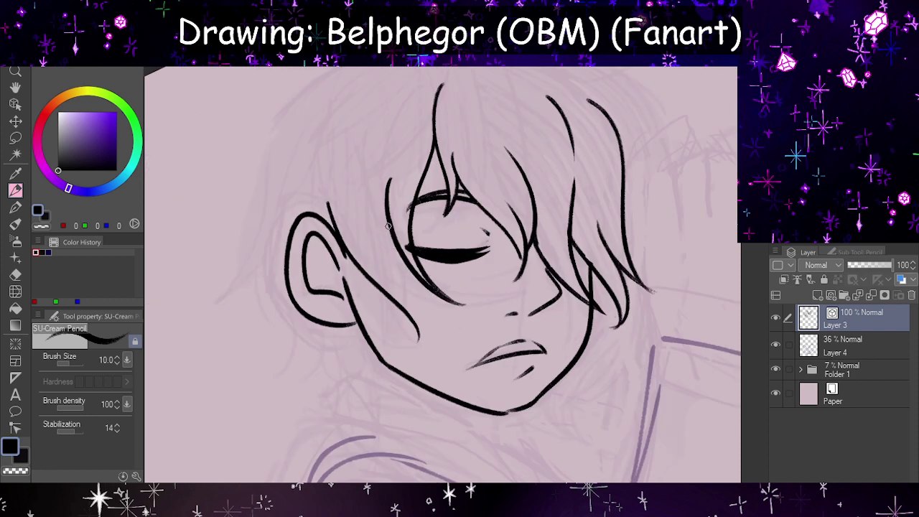
{"action": "left_click_drag", "start_coordinate": [418, 286], "coordinate": [455, 328]}
{"action": "key", "text": "ctrl+z"}
{"action": "left_click_drag", "start_coordinate": [387, 219], "coordinate": [457, 327]}
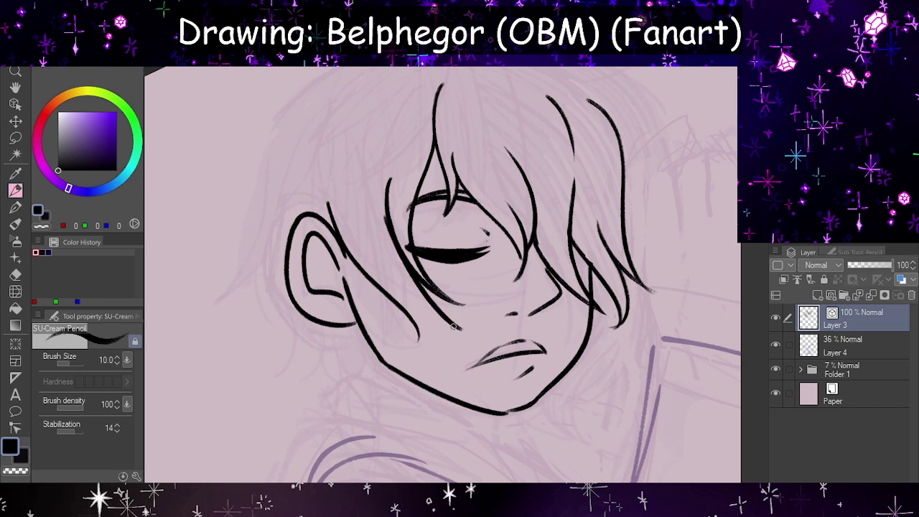
{"action": "key", "text": "ctrl+z"}
{"action": "left_click_drag", "start_coordinate": [420, 291], "coordinate": [463, 330]}
- Close the cheek strand into a pointed lock and ink a second pointed lock joining it beneath the closed eye
{"action": "scroll", "coordinate": [449, 314], "scroll_direction": "up", "scroll_amount": 4}
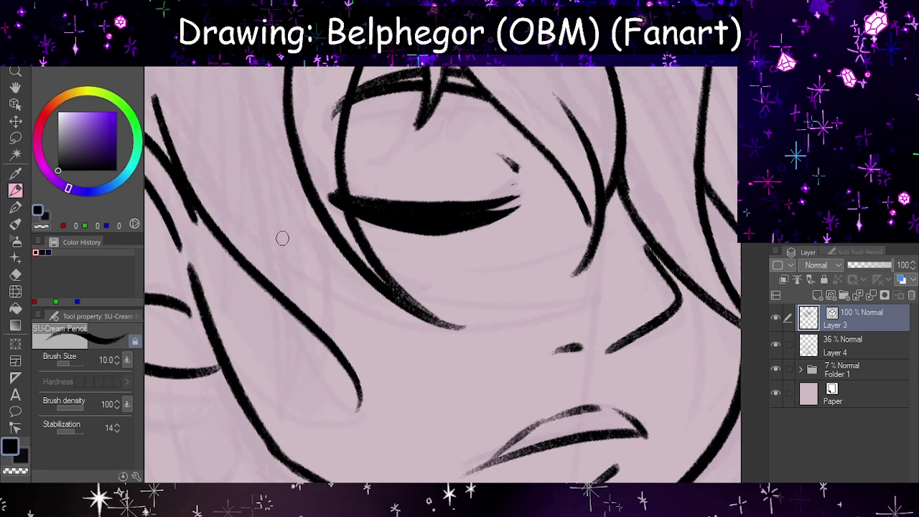
{"action": "left_click_drag", "start_coordinate": [273, 227], "coordinate": [359, 402]}
{"action": "key", "text": "ctrl+z"}
{"action": "mouse_move", "coordinate": [263, 208]}
{"action": "left_mouse_down"}
{"action": "mouse_move", "coordinate": [313, 276]}
{"action": "mouse_move", "coordinate": [361, 393]}
{"action": "left_mouse_up"}
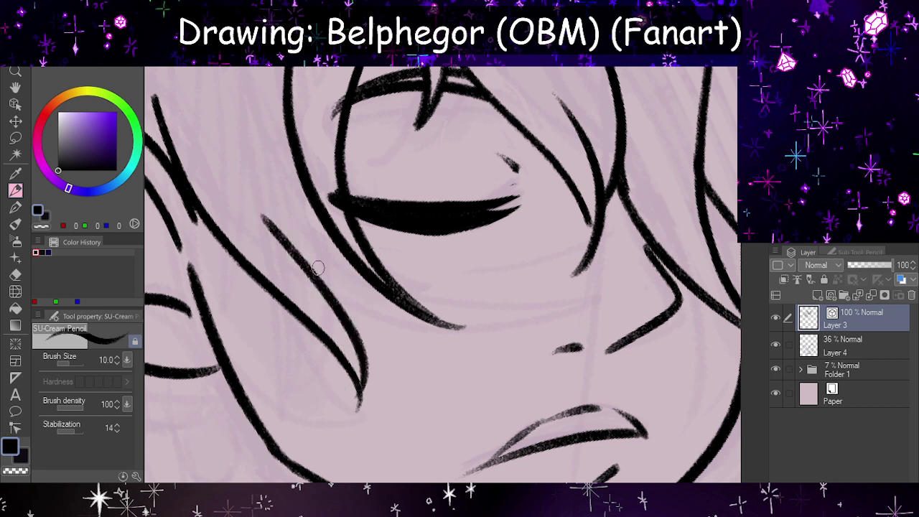
{"action": "left_click_drag", "start_coordinate": [267, 214], "coordinate": [491, 365]}
{"action": "mouse_move", "coordinate": [374, 280]}
{"action": "left_mouse_down"}
{"action": "mouse_move", "coordinate": [390, 304]}
{"action": "mouse_move", "coordinate": [495, 366]}
{"action": "left_mouse_up"}
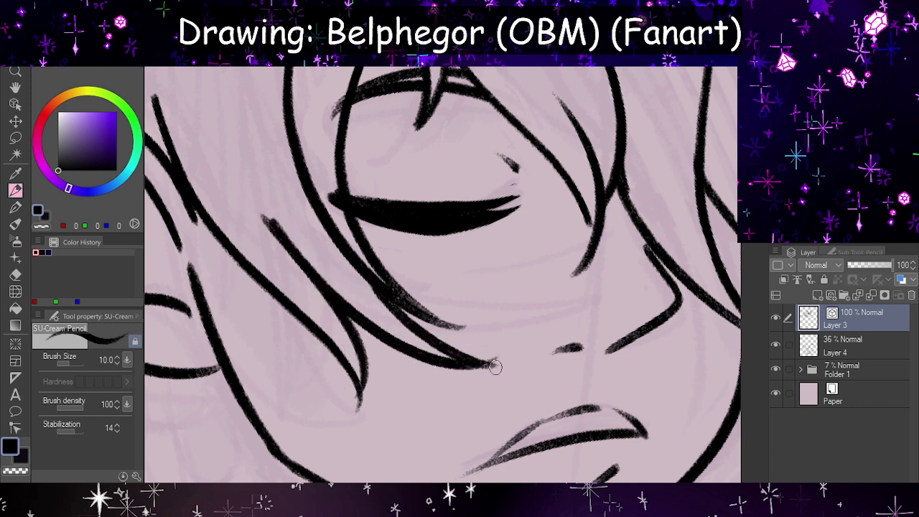
- Ink a strand from the temple down into the cheek locks and a short rounded stroke where the side hair meets the ear
{"action": "left_click_drag", "start_coordinate": [216, 94], "coordinate": [306, 256]}
{"action": "key", "text": "ctrl+z"}
{"action": "left_click_drag", "start_coordinate": [216, 111], "coordinate": [302, 267]}
{"action": "left_click_drag", "start_coordinate": [189, 193], "coordinate": [209, 248]}
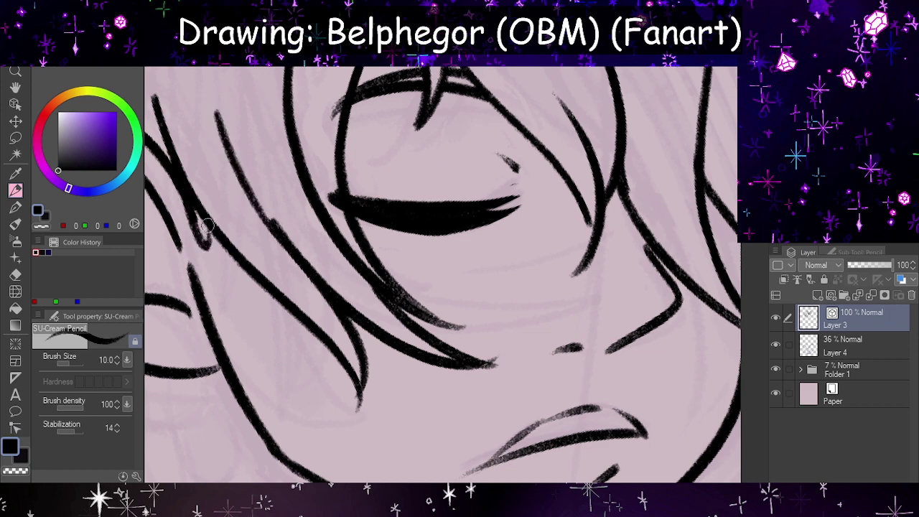
{"action": "scroll", "coordinate": [316, 214], "scroll_direction": "down", "scroll_amount": 4}
{"action": "key", "text": "h"}
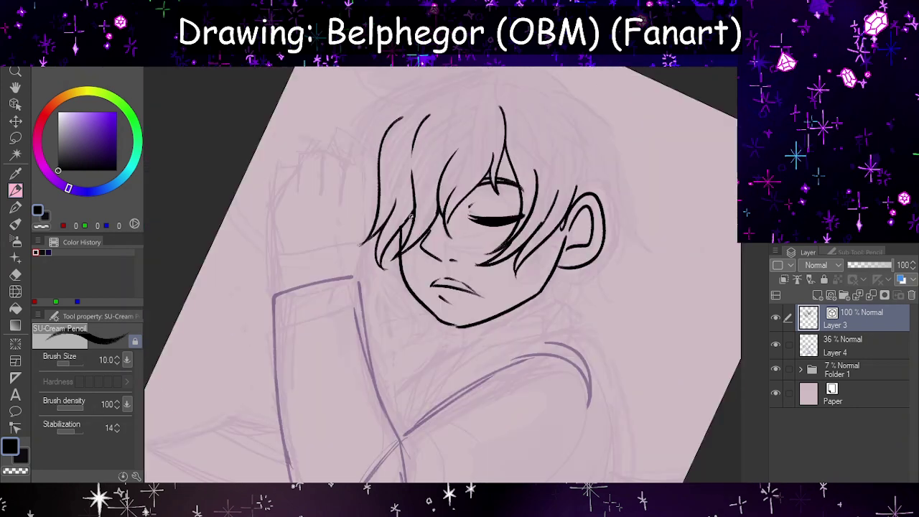
- Ink the crown outline as one sweeping curve over the head, ending in a pointed tuft above the fringe side
{"action": "scroll", "coordinate": [411, 216], "scroll_direction": "down", "scroll_amount": 5}
{"action": "scroll", "coordinate": [463, 104], "scroll_direction": "up", "scroll_amount": 4}
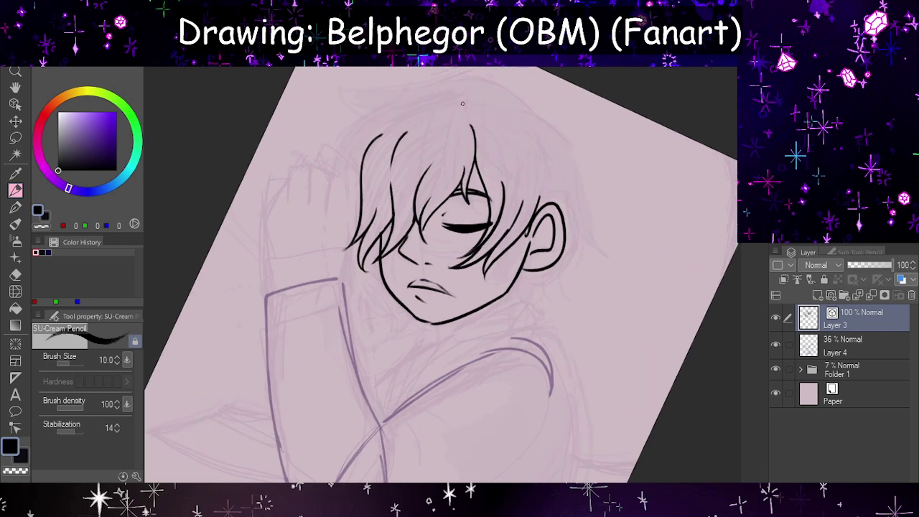
{"action": "scroll", "coordinate": [462, 104], "scroll_direction": "up", "scroll_amount": 3}
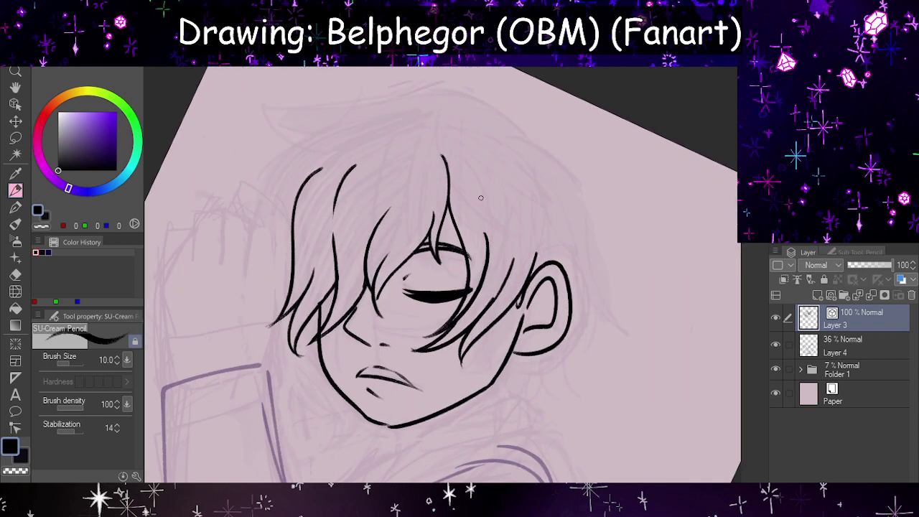
{"action": "key", "text": "h"}
{"action": "mouse_move", "coordinate": [357, 130]}
{"action": "left_mouse_down"}
{"action": "mouse_move", "coordinate": [374, 122]}
{"action": "mouse_move", "coordinate": [630, 137]}
{"action": "left_mouse_up"}
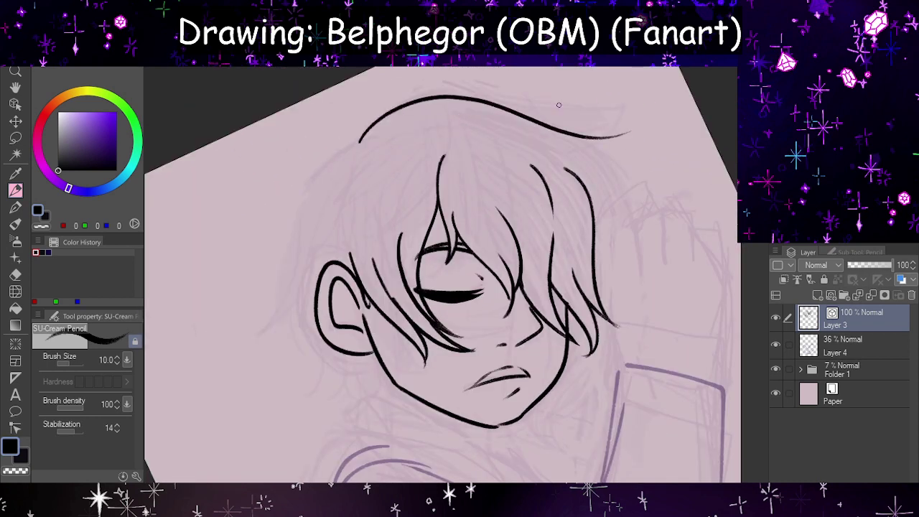
{"action": "key", "text": "ctrl+z"}
{"action": "mouse_move", "coordinate": [361, 136]}
{"action": "left_mouse_down"}
{"action": "mouse_move", "coordinate": [485, 99]}
{"action": "mouse_move", "coordinate": [607, 80]}
{"action": "mouse_move", "coordinate": [585, 125]}
{"action": "left_mouse_up"}
{"action": "key", "text": "ctrl+z"}
{"action": "mouse_move", "coordinate": [608, 81]}
{"action": "left_mouse_down"}
{"action": "mouse_move", "coordinate": [577, 118]}
{"action": "mouse_move", "coordinate": [578, 135]}
{"action": "left_mouse_up"}
{"action": "key", "text": "h"}
{"action": "key", "text": "h"}
{"action": "key", "text": "h"}
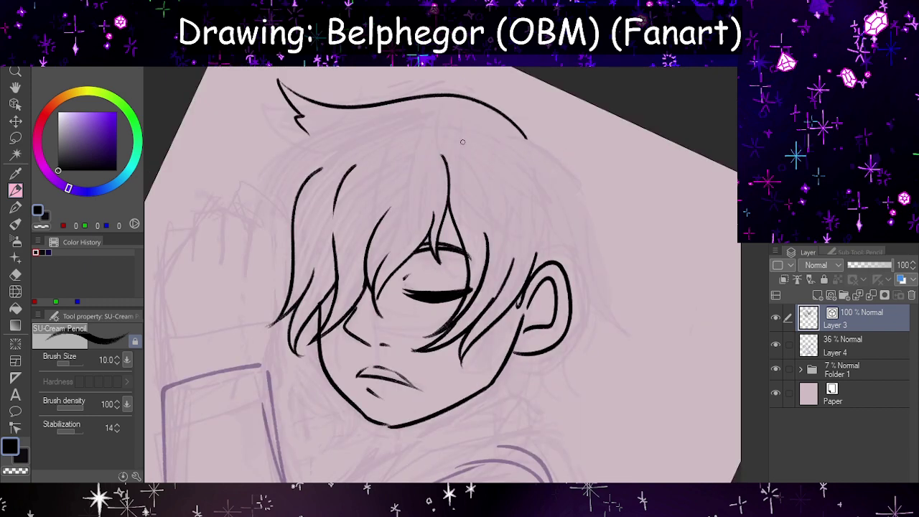
- Redraw the tuft's underside with a second small spike and ink the hair outline from it down to the raised hand
{"action": "key", "text": "ctrl+z"}
{"action": "mouse_move", "coordinate": [293, 106]}
{"action": "left_mouse_down"}
{"action": "mouse_move", "coordinate": [317, 131]}
{"action": "mouse_move", "coordinate": [284, 131]}
{"action": "left_mouse_up"}
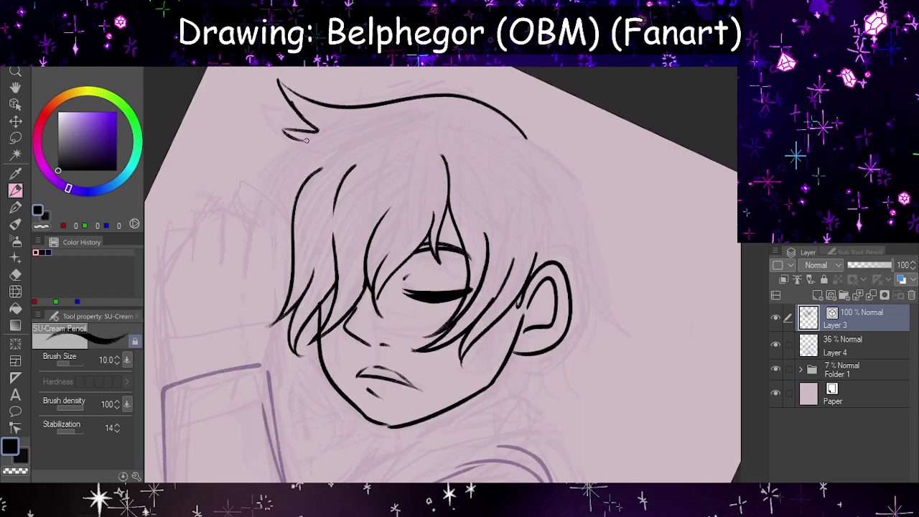
{"action": "key", "text": "h"}
{"action": "left_click_drag", "start_coordinate": [581, 144], "coordinate": [672, 211]}
{"action": "key", "text": "h"}
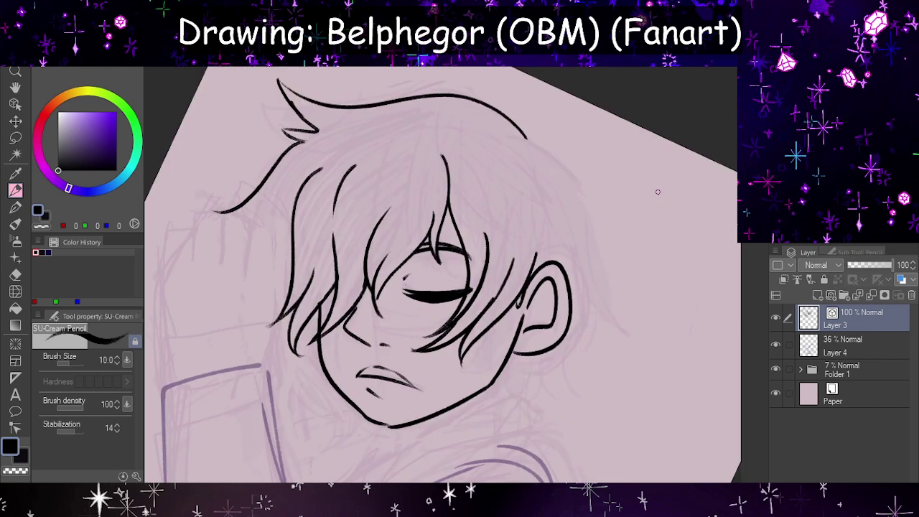
{"action": "key", "text": "h"}
{"action": "key", "text": "h"}
{"action": "left_click_drag", "start_coordinate": [586, 271], "coordinate": [568, 281]}
{"action": "scroll", "coordinate": [568, 281], "scroll_direction": "down", "scroll_amount": 5}
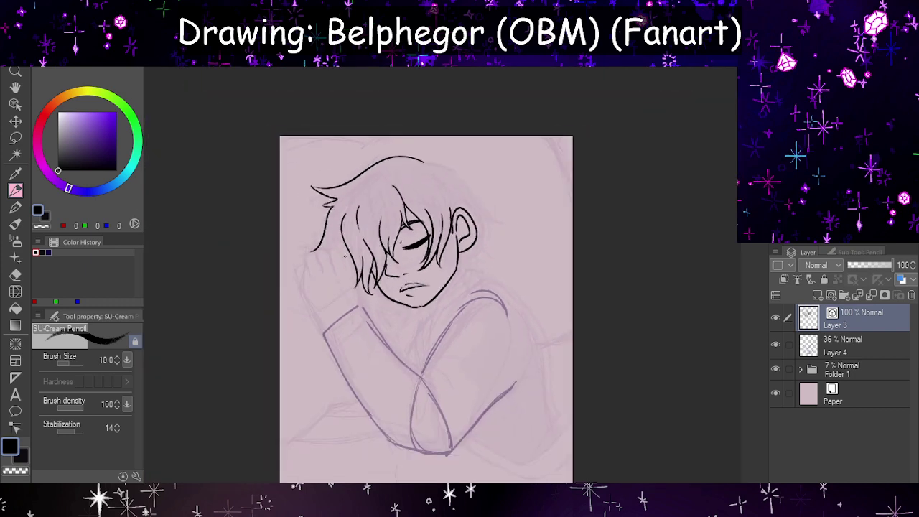
{"action": "scroll", "coordinate": [366, 264], "scroll_direction": "up", "scroll_amount": 6}
{"action": "scroll", "coordinate": [366, 264], "scroll_direction": "up", "scroll_amount": 1}
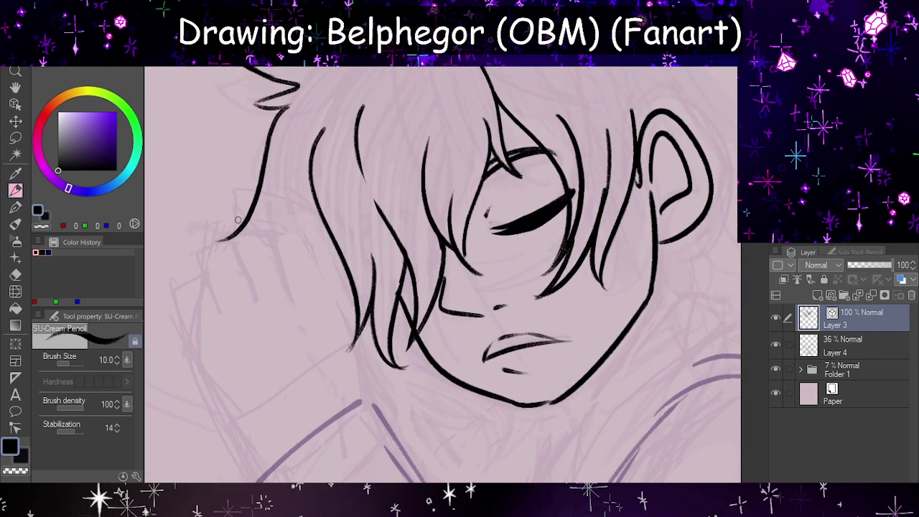
- Ink the outer lock's curved underside and pointed side locks near the raised hand, plus the pointed hair tufts beneath the jaw
{"action": "mouse_move", "coordinate": [218, 241]}
{"action": "left_mouse_down"}
{"action": "mouse_move", "coordinate": [257, 237]}
{"action": "mouse_move", "coordinate": [289, 203]}
{"action": "left_mouse_up"}
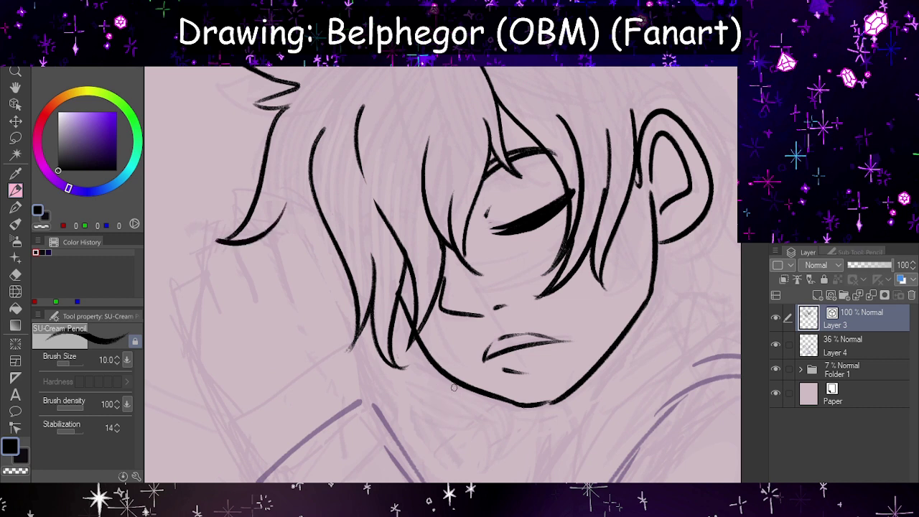
{"action": "left_click_drag", "start_coordinate": [373, 375], "coordinate": [488, 428]}
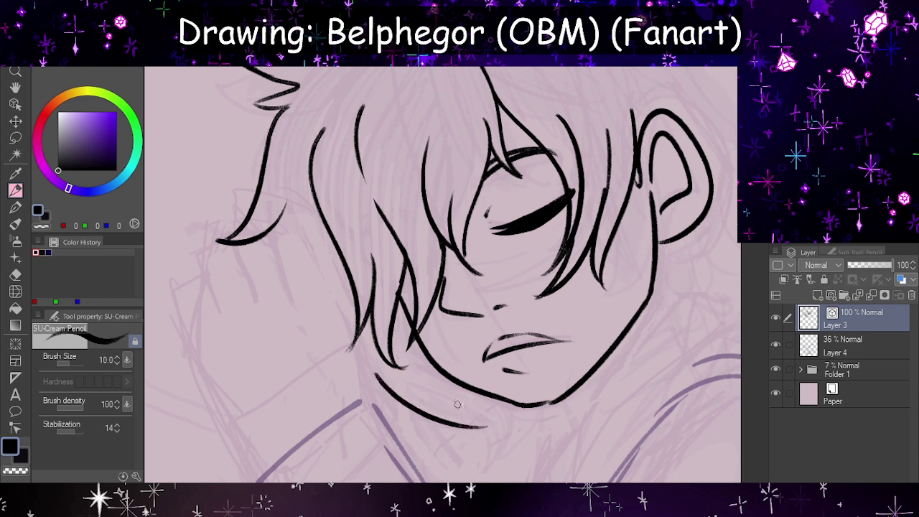
{"action": "mouse_move", "coordinate": [425, 386]}
{"action": "left_mouse_down"}
{"action": "mouse_move", "coordinate": [479, 425]}
{"action": "mouse_move", "coordinate": [425, 380]}
{"action": "mouse_move", "coordinate": [499, 394]}
{"action": "mouse_move", "coordinate": [489, 407]}
{"action": "mouse_move", "coordinate": [495, 411]}
{"action": "mouse_move", "coordinate": [492, 396]}
{"action": "mouse_move", "coordinate": [500, 424]}
{"action": "left_mouse_up"}
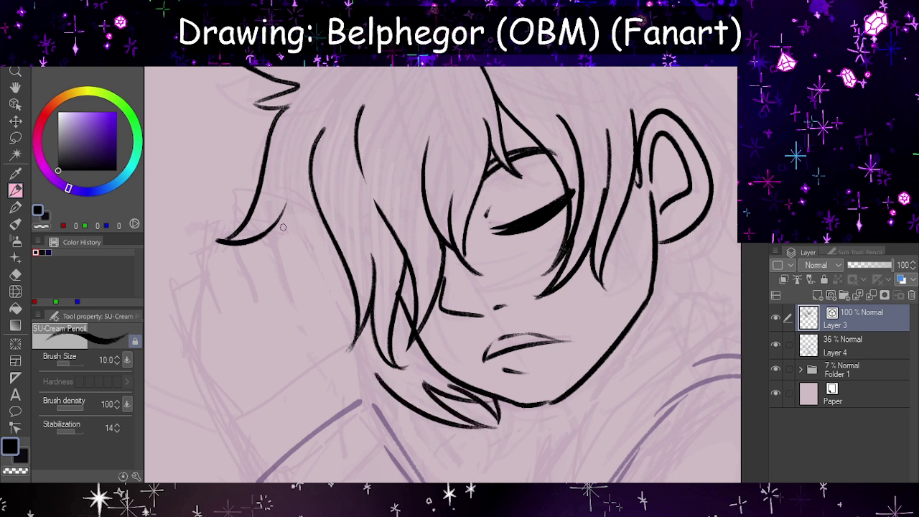
{"action": "mouse_move", "coordinate": [295, 188]}
{"action": "left_mouse_down"}
{"action": "mouse_move", "coordinate": [295, 330]}
{"action": "mouse_move", "coordinate": [308, 248]}
{"action": "mouse_move", "coordinate": [332, 332]}
{"action": "left_mouse_up"}
{"action": "scroll", "coordinate": [421, 275], "scroll_direction": "down", "scroll_amount": 4}
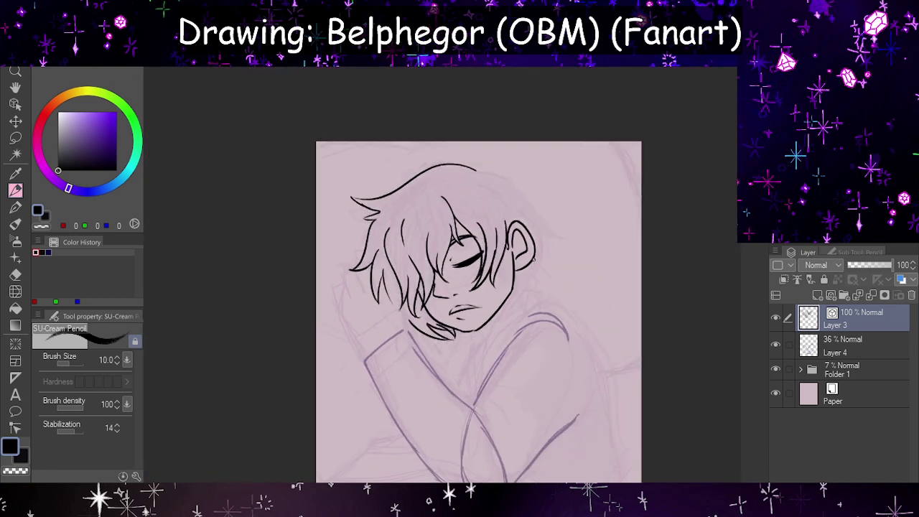
{"action": "scroll", "coordinate": [517, 238], "scroll_direction": "up", "scroll_amount": 2}
{"action": "scroll", "coordinate": [489, 311], "scroll_direction": "up", "scroll_amount": 1}
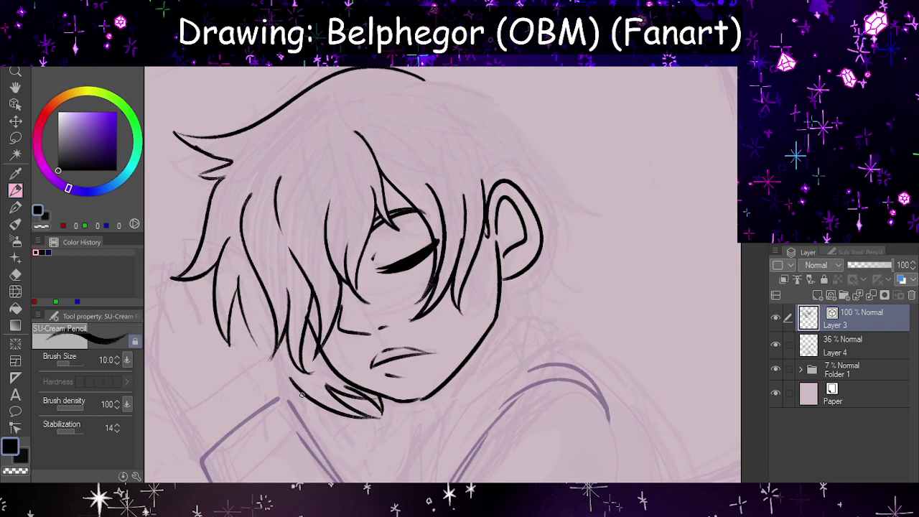
{"action": "left_click_drag", "start_coordinate": [301, 385], "coordinate": [311, 430]}
- Ink the back of the head as one smooth curve from the crown to a flicked tip beyond the ear
{"action": "left_click_drag", "start_coordinate": [427, 77], "coordinate": [542, 188]}
{"action": "key", "text": "ctrl+z"}
{"action": "left_click_drag", "start_coordinate": [423, 81], "coordinate": [586, 198]}
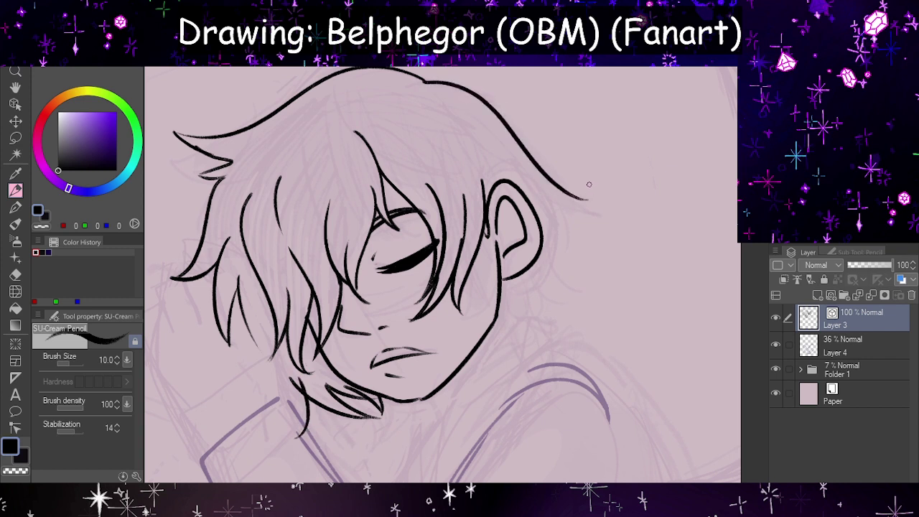
{"action": "key", "text": "ctrl+z"}
{"action": "mouse_move", "coordinate": [426, 77]}
{"action": "left_mouse_down"}
{"action": "mouse_move", "coordinate": [477, 91]}
{"action": "mouse_move", "coordinate": [601, 204]}
{"action": "left_mouse_up"}
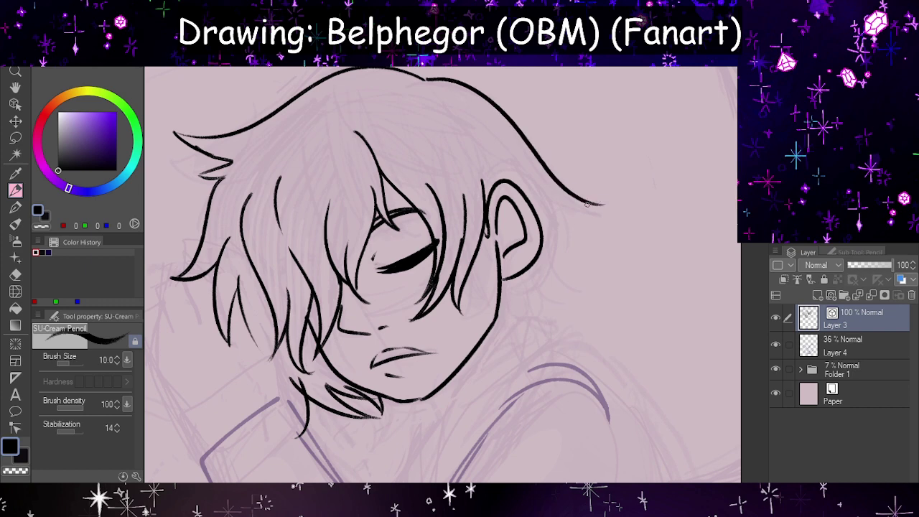
{"action": "key", "text": "h"}
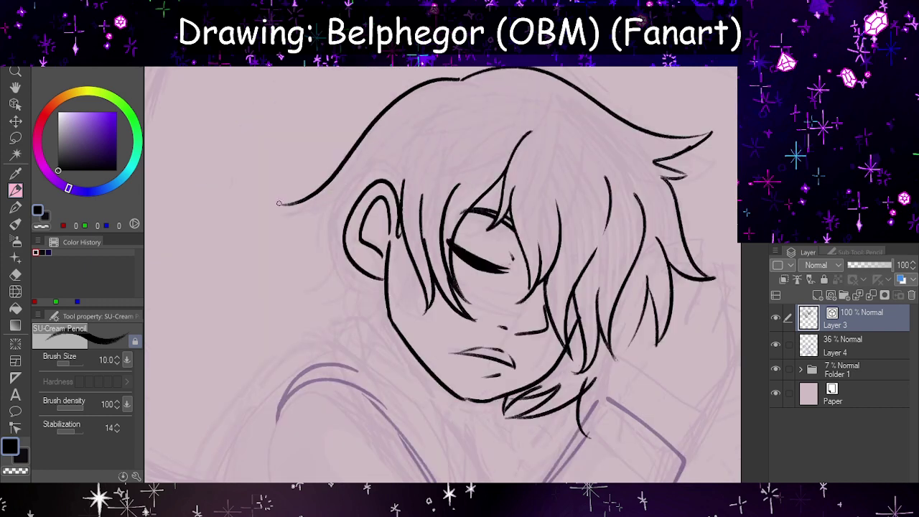
{"action": "key", "text": "h"}
- Ink the curved overlapping hair locks behind the ear, tapering each to a point below the flicked tip
{"action": "left_click_drag", "start_coordinate": [562, 209], "coordinate": [564, 272]}
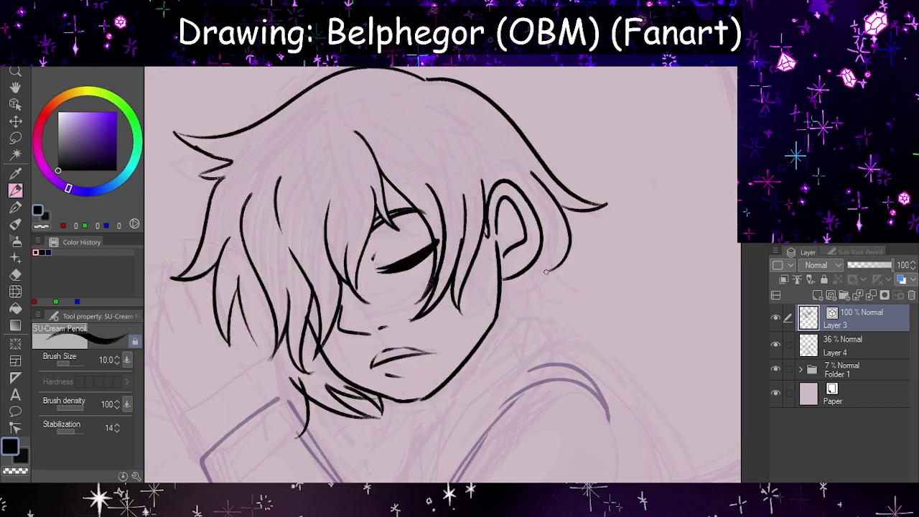
{"action": "key", "text": "h"}
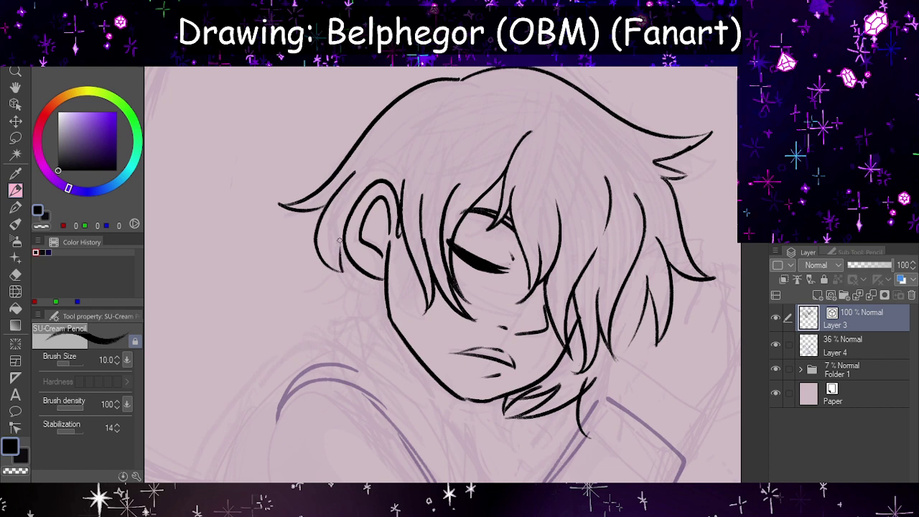
{"action": "left_click_drag", "start_coordinate": [337, 227], "coordinate": [373, 302]}
{"action": "key", "text": "h"}
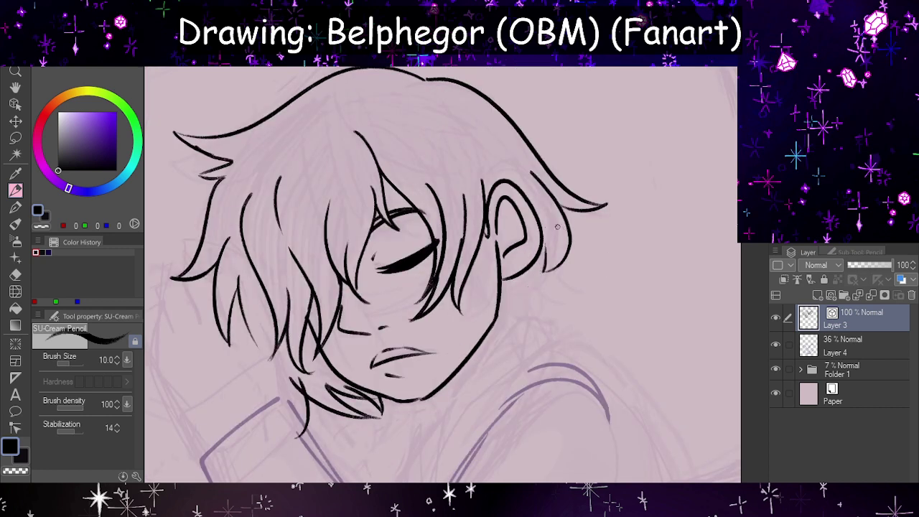
{"action": "key", "text": "h"}
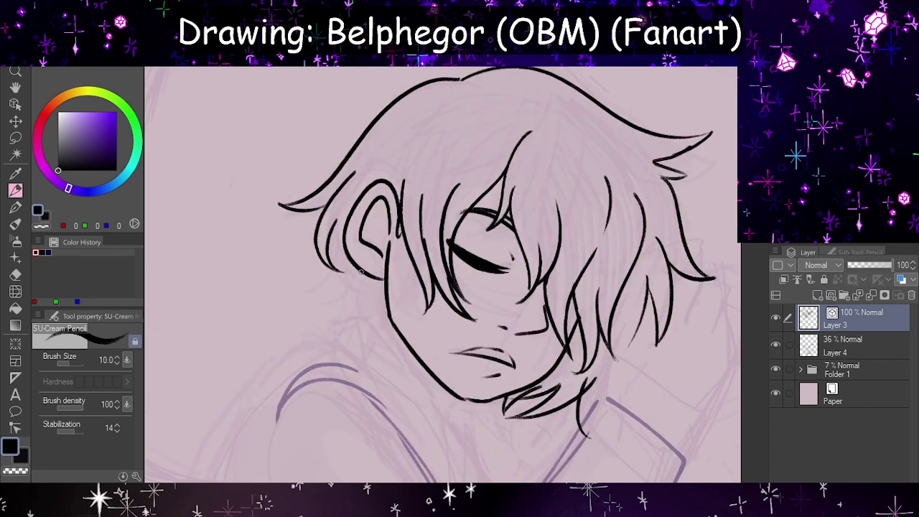
{"action": "left_click_drag", "start_coordinate": [335, 223], "coordinate": [350, 319]}
{"action": "left_click_drag", "start_coordinate": [357, 283], "coordinate": [361, 321]}
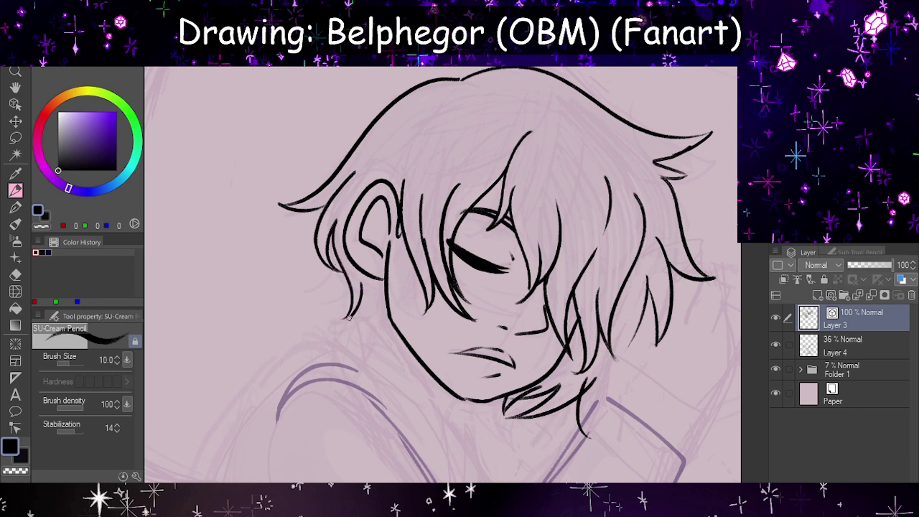
- Ink the nape hair beneath the ear, with a lock curving in to meet the jawline
{"action": "key", "text": "h"}
{"action": "left_click_drag", "start_coordinate": [522, 284], "coordinate": [489, 325]}
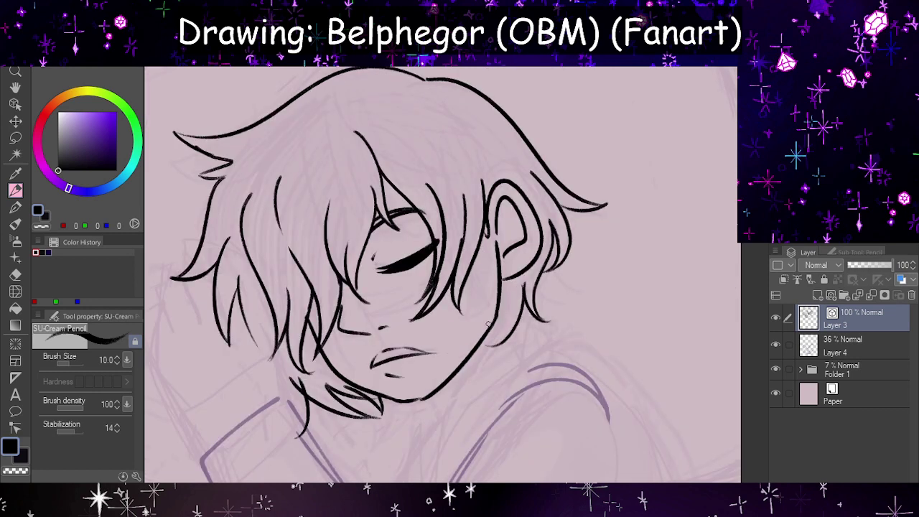
{"action": "key", "text": "h"}
{"action": "left_click_drag", "start_coordinate": [381, 291], "coordinate": [409, 358]}
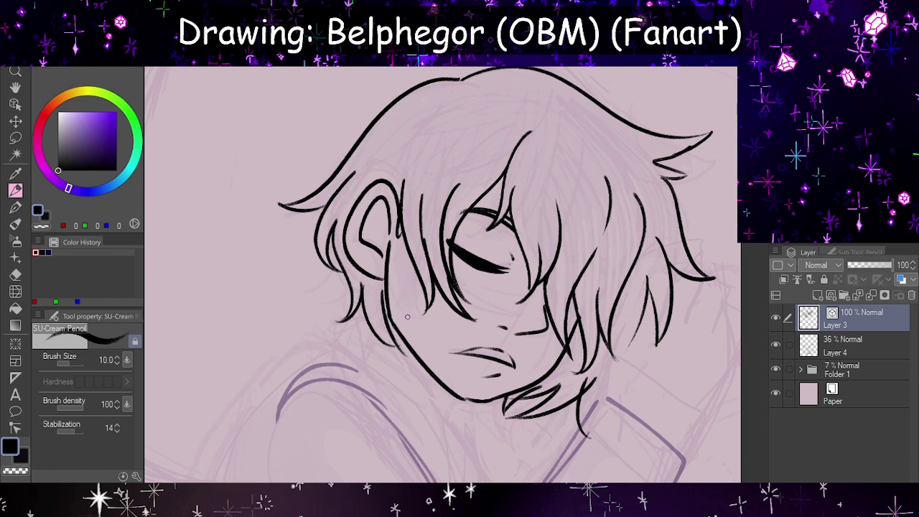
{"action": "key", "text": "h"}
- Ink the hood's inner edge as one line rising from the nape and running down past the jaw to the chest
{"action": "scroll", "coordinate": [513, 230], "scroll_direction": "down", "scroll_amount": 4}
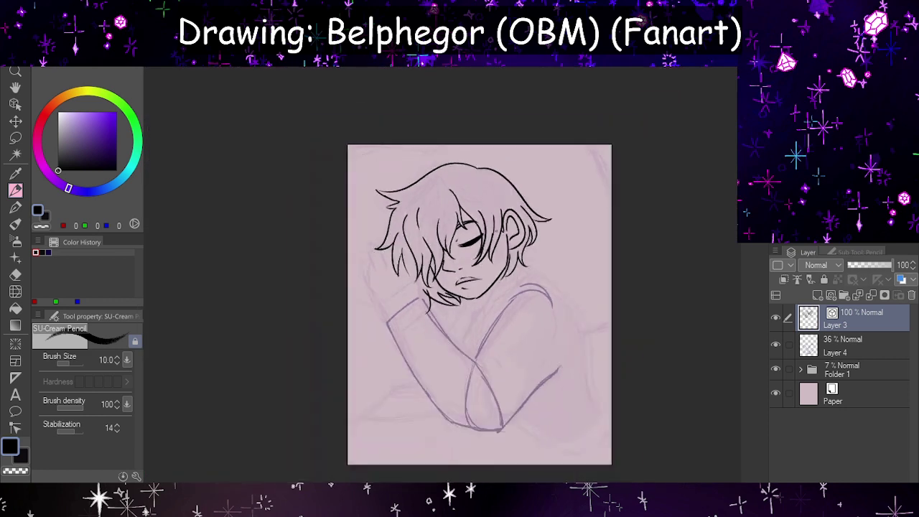
{"action": "scroll", "coordinate": [483, 321], "scroll_direction": "up", "scroll_amount": 6}
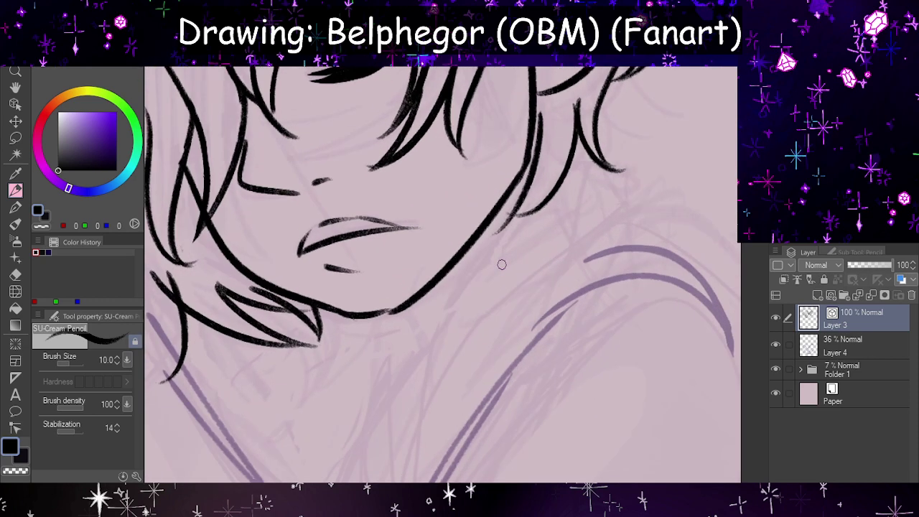
{"action": "mouse_move", "coordinate": [581, 165]}
{"action": "left_mouse_down"}
{"action": "mouse_move", "coordinate": [519, 204]}
{"action": "mouse_move", "coordinate": [417, 362]}
{"action": "left_mouse_up"}
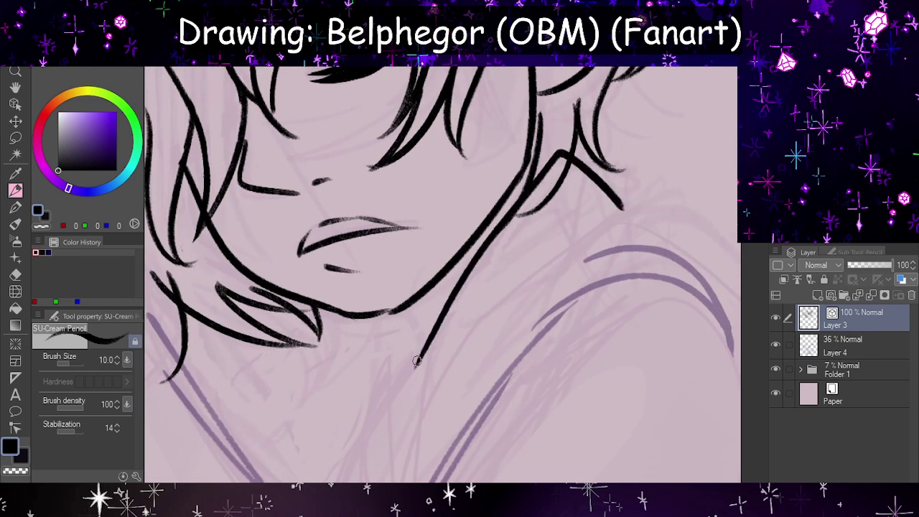
{"action": "key", "text": "ctrl+z"}
{"action": "mouse_move", "coordinate": [622, 207]}
{"action": "left_mouse_down"}
{"action": "mouse_move", "coordinate": [553, 151]}
{"action": "mouse_move", "coordinate": [400, 399]}
{"action": "left_mouse_up"}
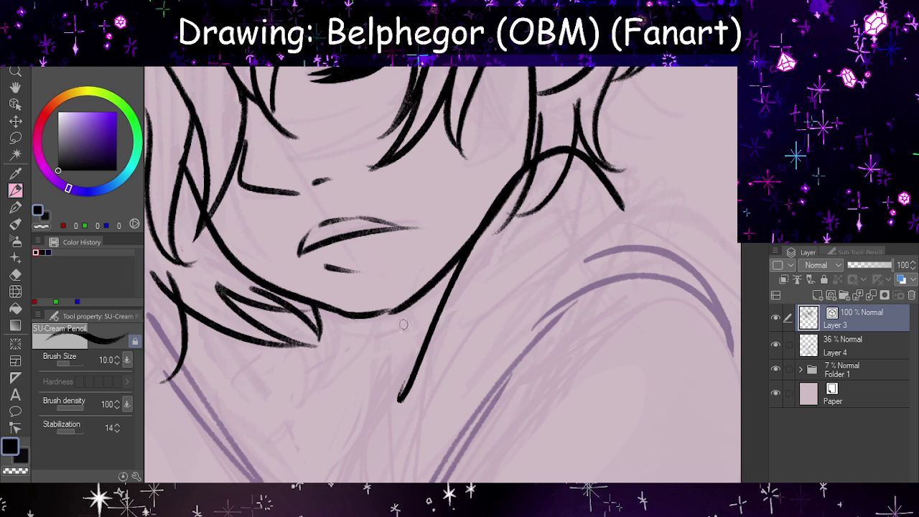
- Ink a short slanted neck line directly beneath the chin
{"action": "left_click_drag", "start_coordinate": [380, 313], "coordinate": [418, 351]}
{"action": "key", "text": "ctrl+z"}
{"action": "key", "text": "h"}
{"action": "key", "text": "ctrl+z"}
{"action": "left_click_drag", "start_coordinate": [499, 313], "coordinate": [465, 349]}
{"action": "key", "text": "h"}
- Ink the hood's rounded outer edge over the shoulder and its lower edge sweeping back to the chest
{"action": "scroll", "coordinate": [535, 337], "scroll_direction": "down", "scroll_amount": 5}
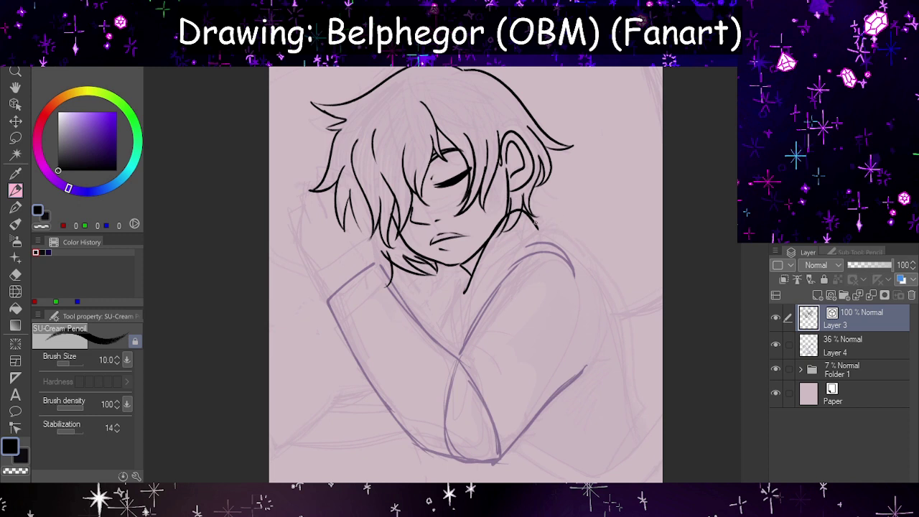
{"action": "mouse_move", "coordinate": [535, 222]}
{"action": "left_mouse_down"}
{"action": "mouse_move", "coordinate": [590, 241]}
{"action": "mouse_move", "coordinate": [604, 266]}
{"action": "mouse_move", "coordinate": [461, 335]}
{"action": "left_mouse_up"}
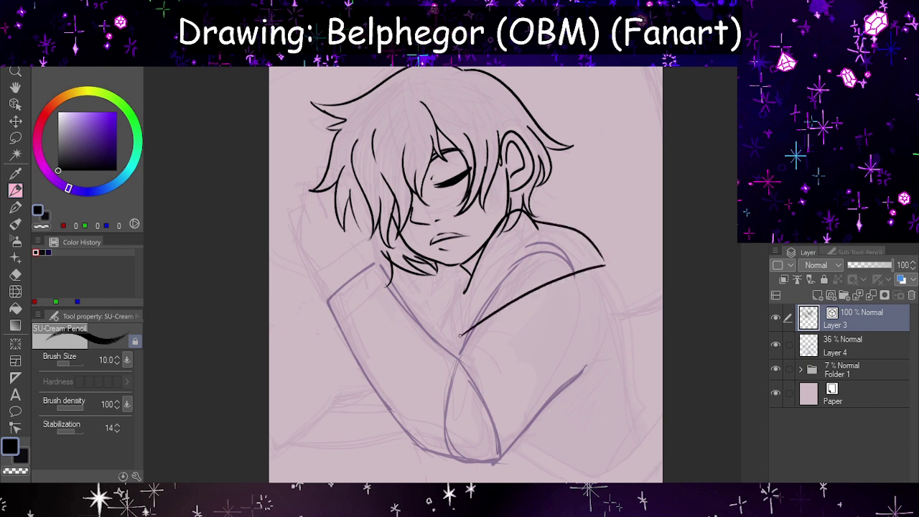
{"action": "key", "text": "ctrl+z"}
{"action": "mouse_move", "coordinate": [535, 228]}
{"action": "left_mouse_down"}
{"action": "mouse_move", "coordinate": [478, 311]}
{"action": "mouse_move", "coordinate": [607, 271]}
{"action": "mouse_move", "coordinate": [598, 278]}
{"action": "mouse_move", "coordinate": [619, 291]}
{"action": "mouse_move", "coordinate": [647, 457]}
{"action": "left_mouse_up"}
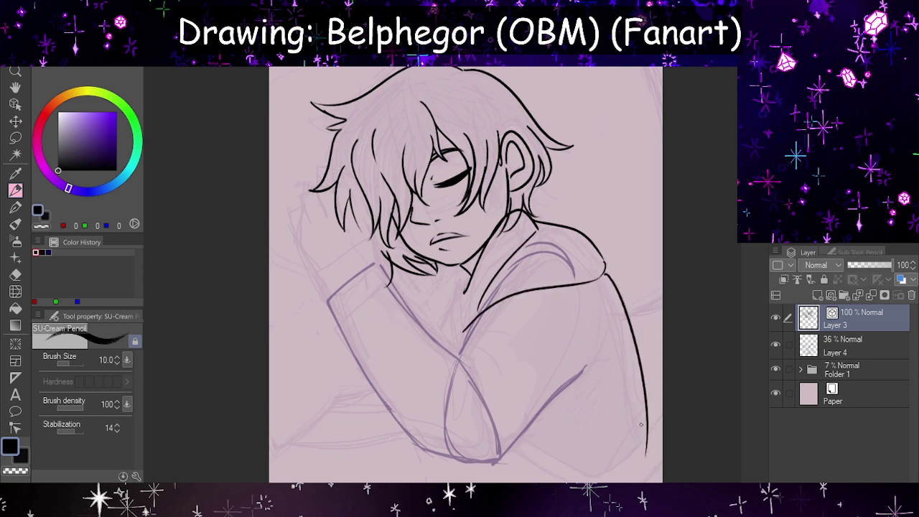
- Redraw the back outline as one long curve down from the hood, and close the hood's pointed front tip at the chest
{"action": "key", "text": "ctrl+z"}
{"action": "mouse_move", "coordinate": [605, 272]}
{"action": "left_mouse_down"}
{"action": "mouse_move", "coordinate": [652, 409]}
{"action": "mouse_move", "coordinate": [653, 447]}
{"action": "left_mouse_up"}
{"action": "key", "text": "ctrl+z"}
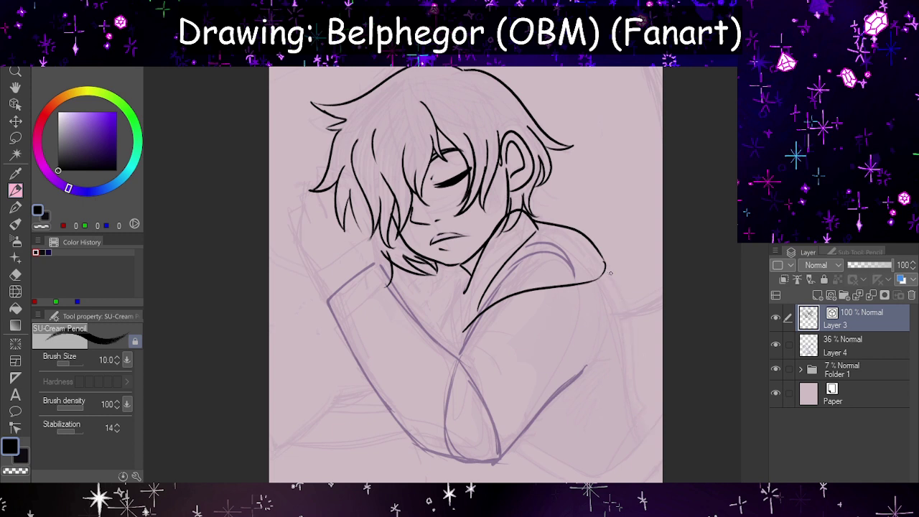
{"action": "mouse_move", "coordinate": [606, 270]}
{"action": "left_mouse_down"}
{"action": "mouse_move", "coordinate": [628, 324]}
{"action": "mouse_move", "coordinate": [643, 443]}
{"action": "left_mouse_up"}
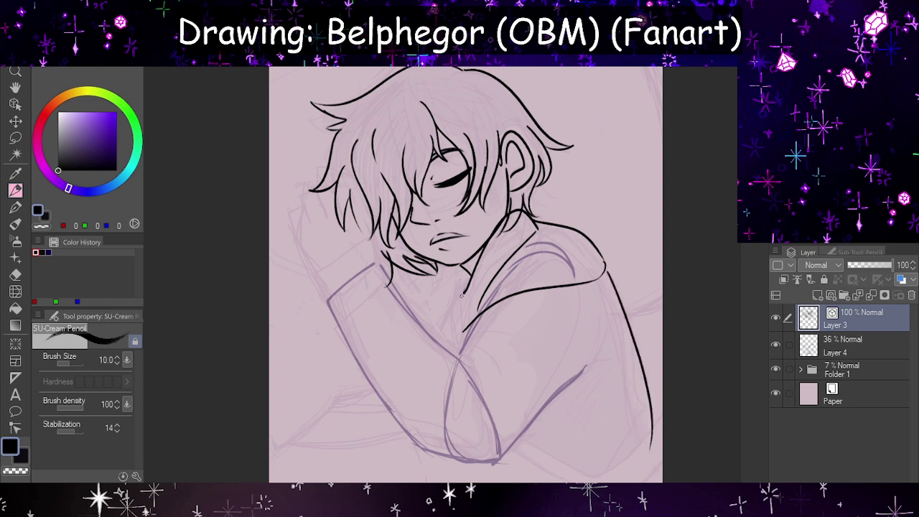
{"action": "left_click_drag", "start_coordinate": [460, 294], "coordinate": [454, 333]}
{"action": "left_click_drag", "start_coordinate": [453, 329], "coordinate": [464, 332]}
{"action": "scroll", "coordinate": [475, 325], "scroll_direction": "down", "scroll_amount": 3}
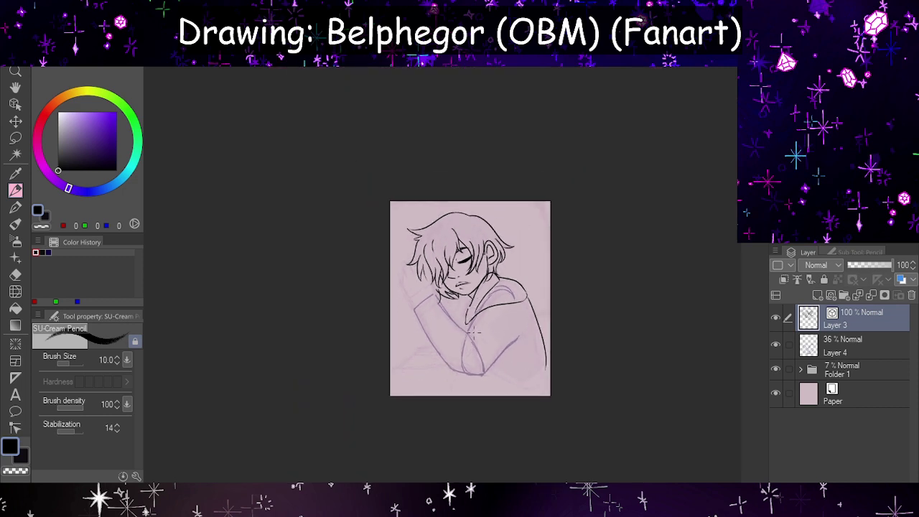
{"action": "scroll", "coordinate": [478, 345], "scroll_direction": "up", "scroll_amount": 3}
{"action": "scroll", "coordinate": [481, 368], "scroll_direction": "up", "scroll_amount": 2}
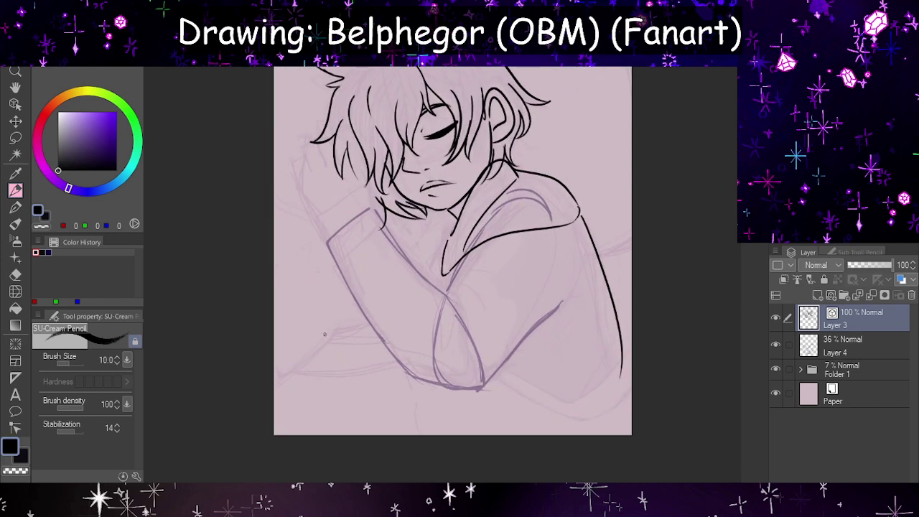
{"action": "mouse_move", "coordinate": [450, 223]}
{"action": "left_mouse_down"}
{"action": "mouse_move", "coordinate": [337, 343]}
{"action": "mouse_move", "coordinate": [314, 344]}
{"action": "left_mouse_up"}
{"action": "key", "text": "h"}
{"action": "key", "text": "ctrl+z"}
{"action": "mouse_move", "coordinate": [437, 227]}
{"action": "left_mouse_down"}
{"action": "mouse_move", "coordinate": [527, 320]}
{"action": "mouse_move", "coordinate": [647, 395]}
{"action": "left_mouse_up"}
{"action": "key", "text": "h"}
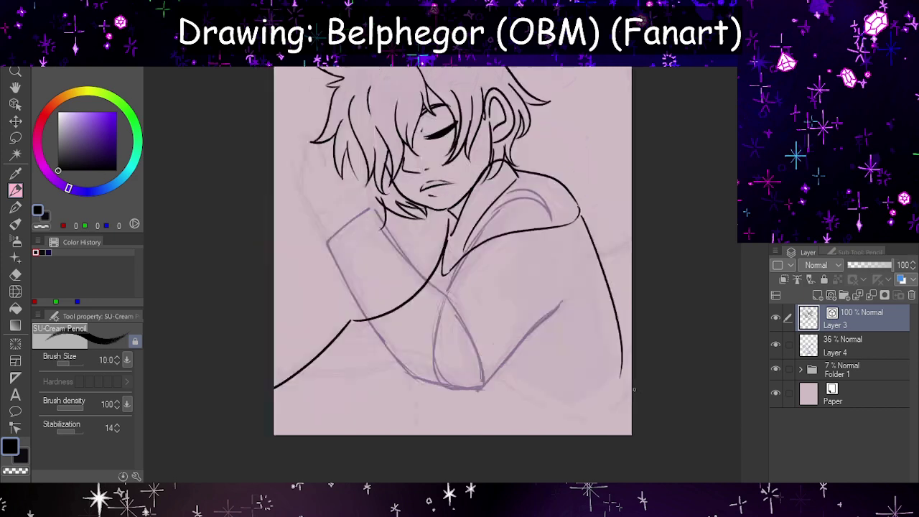
{"action": "scroll", "coordinate": [530, 249], "scroll_direction": "down", "scroll_amount": 2}
{"action": "scroll", "coordinate": [529, 249], "scroll_direction": "up", "scroll_amount": 2}
{"action": "key", "text": "ctrl+z"}
{"action": "key", "text": "ctrl+z"}
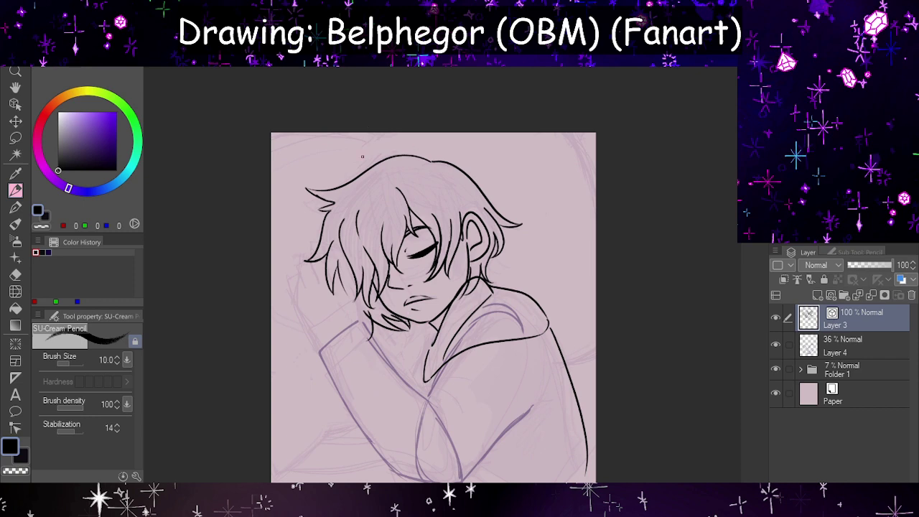
- Ink the large round background shape with arcs above the head, at the canvas's upper corner and behind the back
{"action": "left_click_drag", "start_coordinate": [354, 163], "coordinate": [493, 112]}
{"action": "left_click_drag", "start_coordinate": [564, 132], "coordinate": [596, 180]}
{"action": "key", "text": "h"}
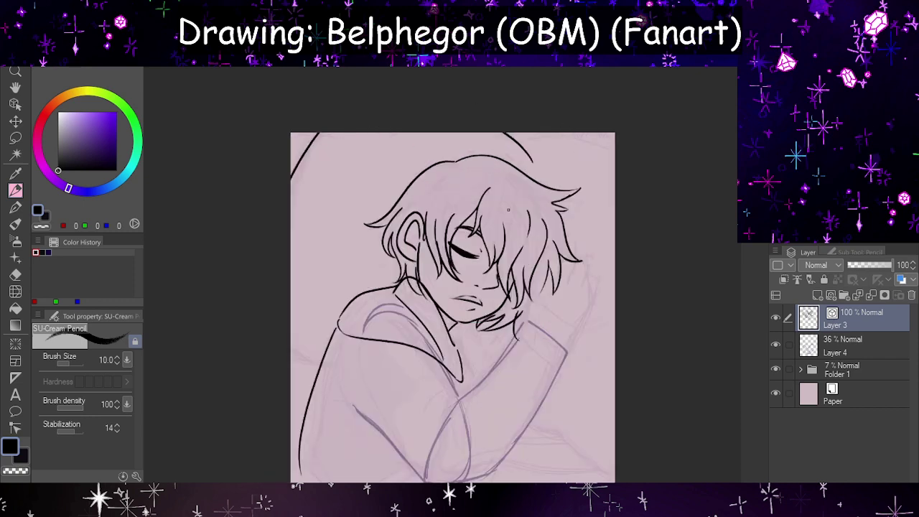
{"action": "left_click_drag", "start_coordinate": [273, 348], "coordinate": [339, 376]}
{"action": "key", "text": "h"}
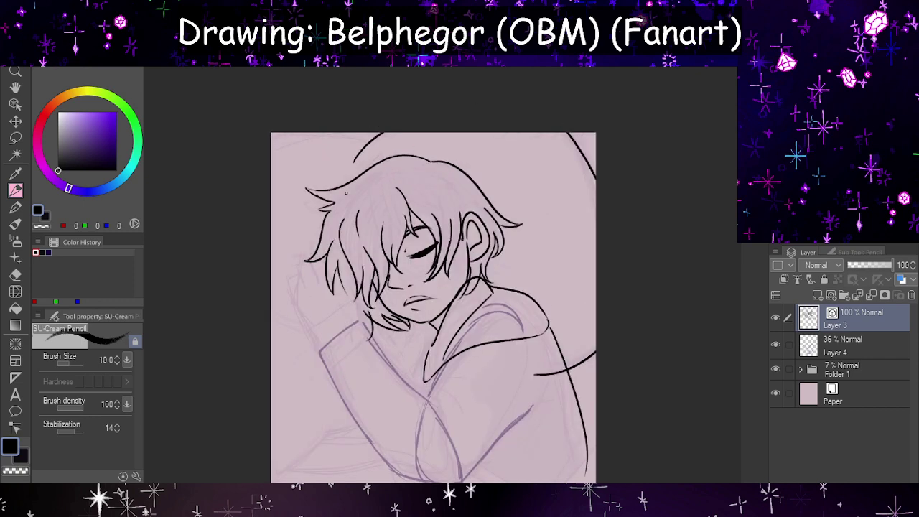
- Extend the round background arc down to the pointed hair tuft and ink a second curve from there to the canvas's near edge
{"action": "key", "text": "h"}
{"action": "left_click_drag", "start_coordinate": [531, 154], "coordinate": [568, 194]}
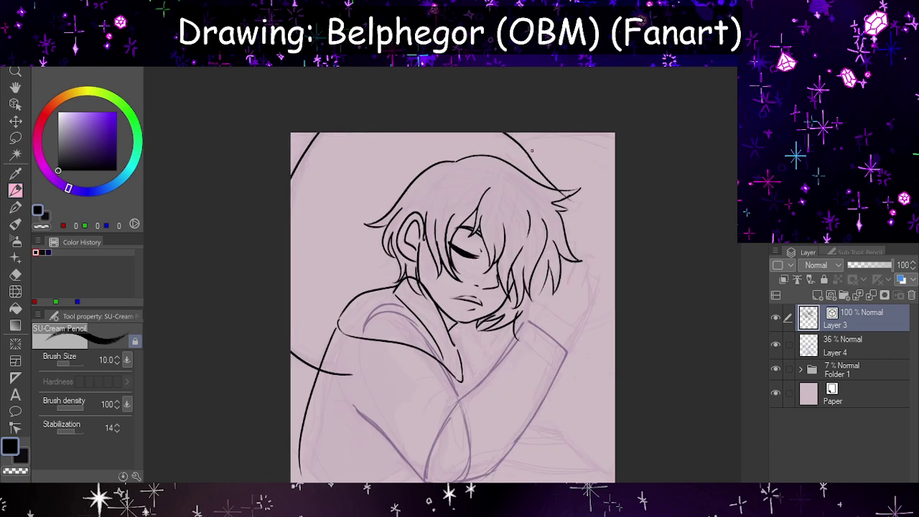
{"action": "left_click_drag", "start_coordinate": [536, 164], "coordinate": [615, 173]}
{"action": "key", "text": "h"}
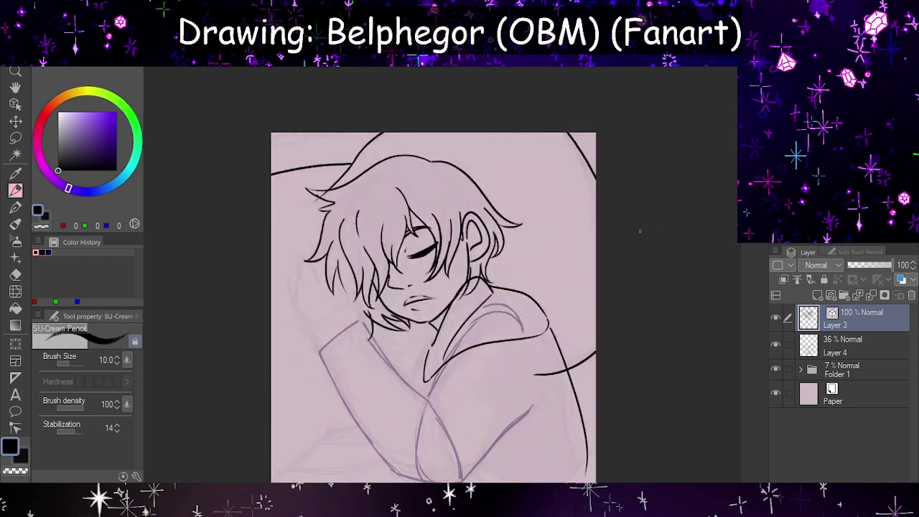
{"action": "scroll", "coordinate": [375, 201], "scroll_direction": "down", "scroll_amount": 2}
{"action": "scroll", "coordinate": [316, 242], "scroll_direction": "up", "scroll_amount": 2}
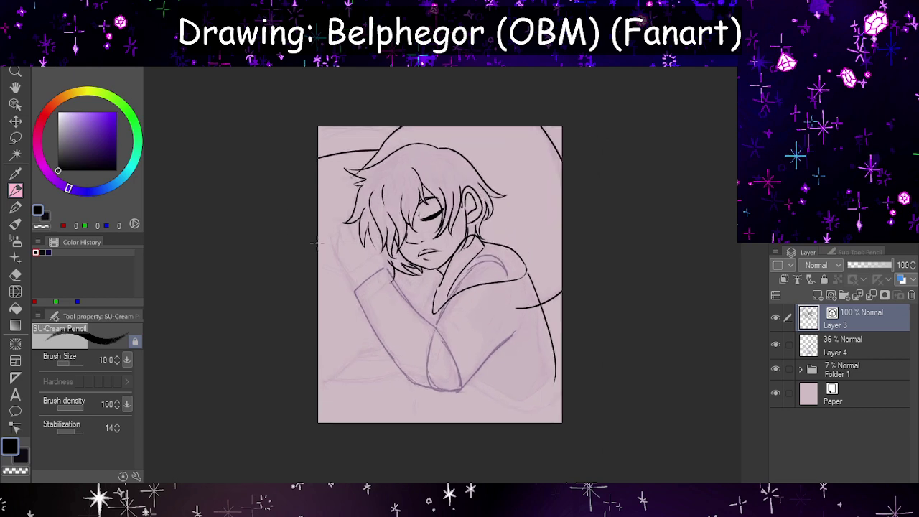
{"action": "key", "text": "ctrl+z"}
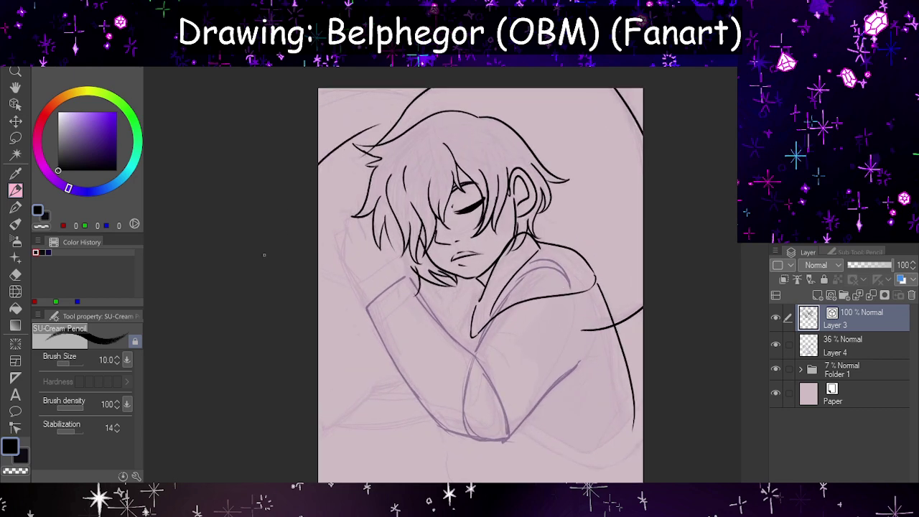
{"action": "key", "text": "h"}
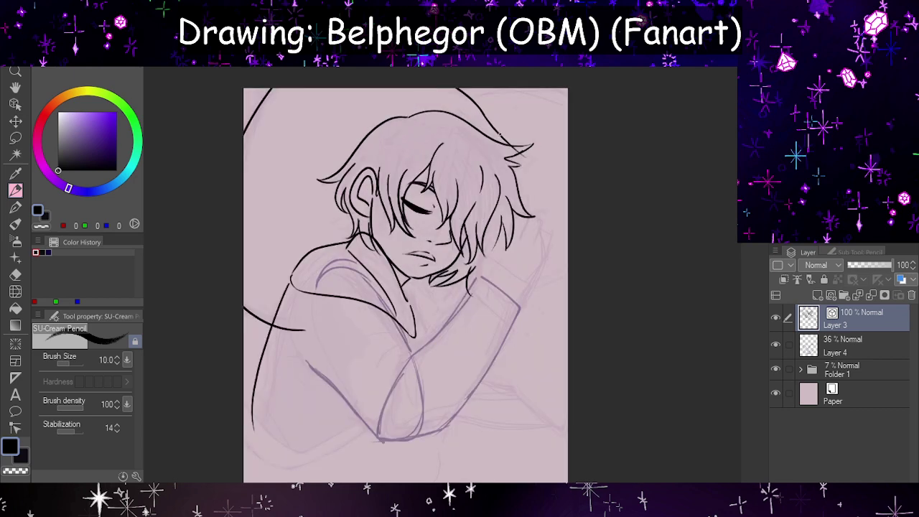
- Try inking the background shape's remaining curves from the hair tuft and from the hood's front tip to the canvas edge
{"action": "left_click_drag", "start_coordinate": [497, 134], "coordinate": [567, 162]}
{"action": "key", "text": "h"}
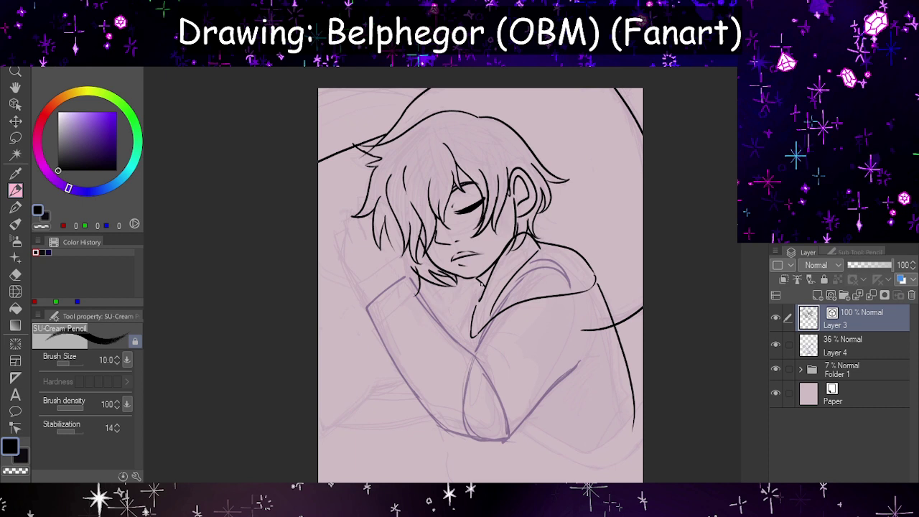
{"action": "key", "text": "h"}
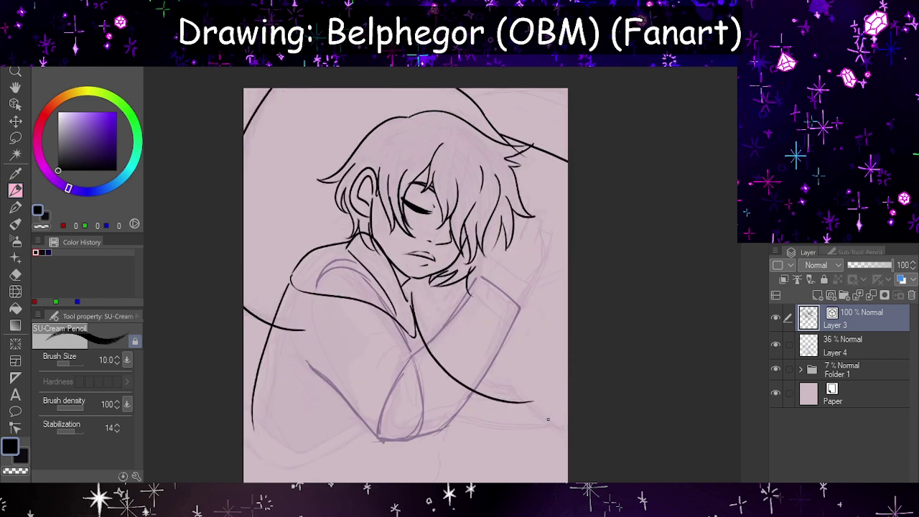
{"action": "left_click_drag", "start_coordinate": [410, 290], "coordinate": [535, 402]}
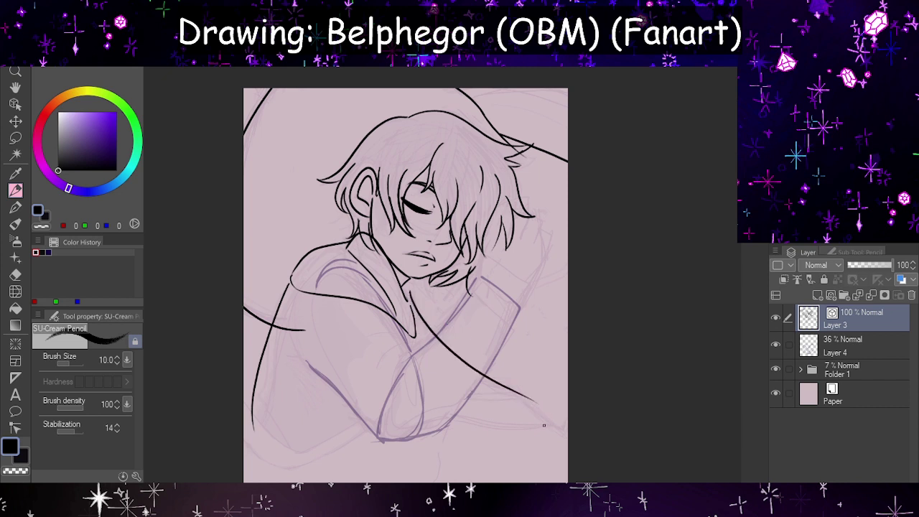
{"action": "key", "text": "ctrl+z"}
{"action": "left_click_drag", "start_coordinate": [243, 313], "coordinate": [316, 302]}
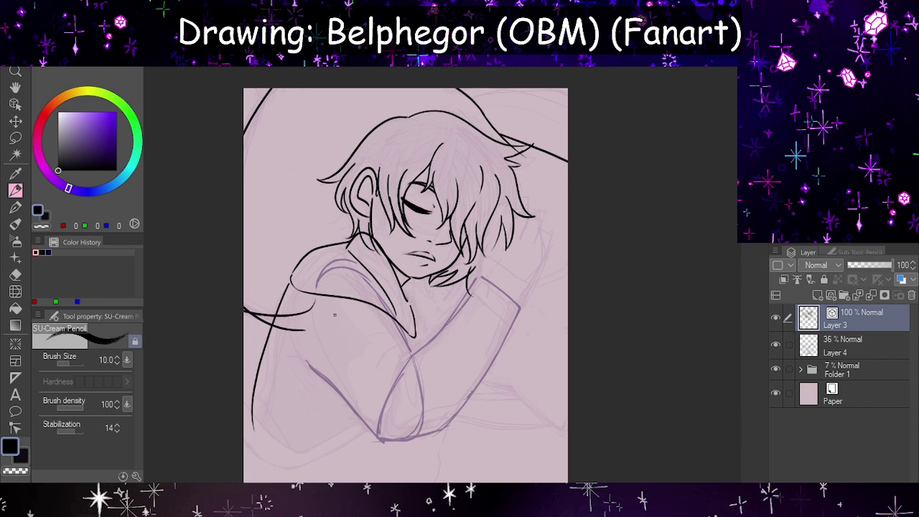
{"action": "left_click_drag", "start_coordinate": [407, 290], "coordinate": [574, 387]}
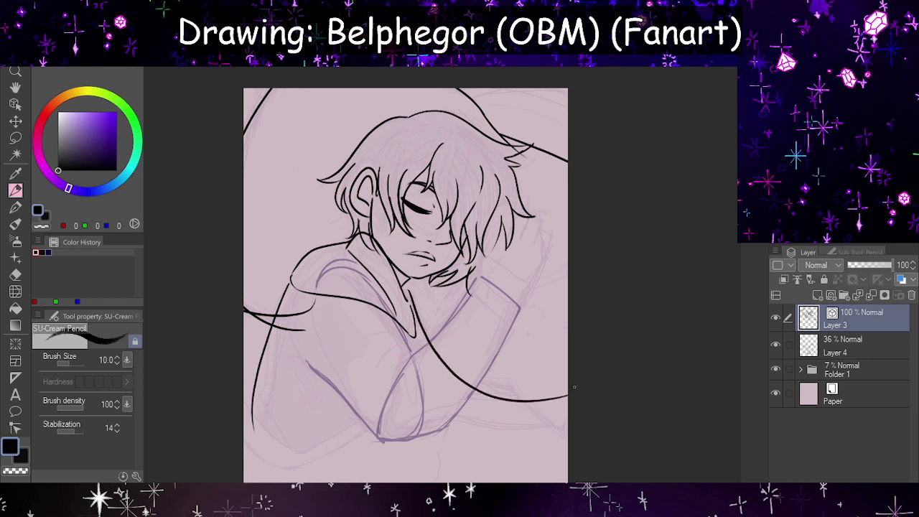
{"action": "key", "text": "h"}
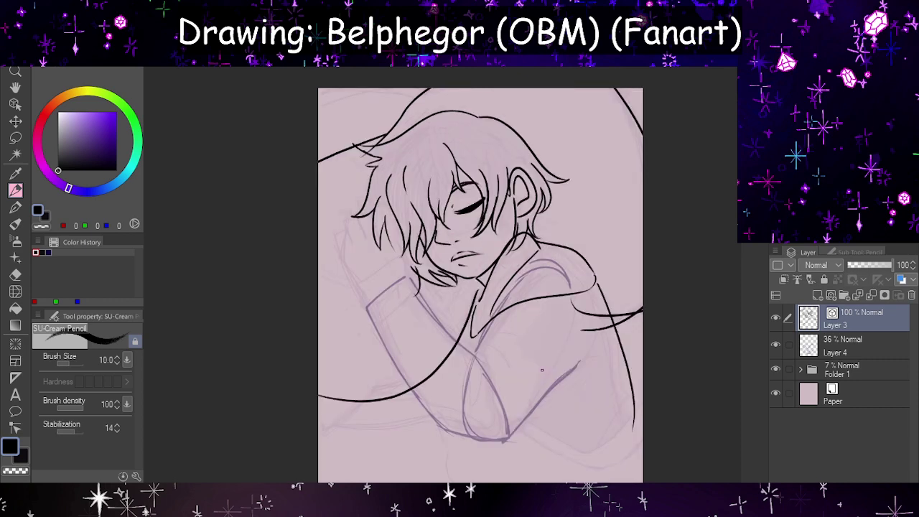
{"action": "key", "text": "h"}
{"action": "left_click_drag", "start_coordinate": [535, 402], "coordinate": [573, 449]}
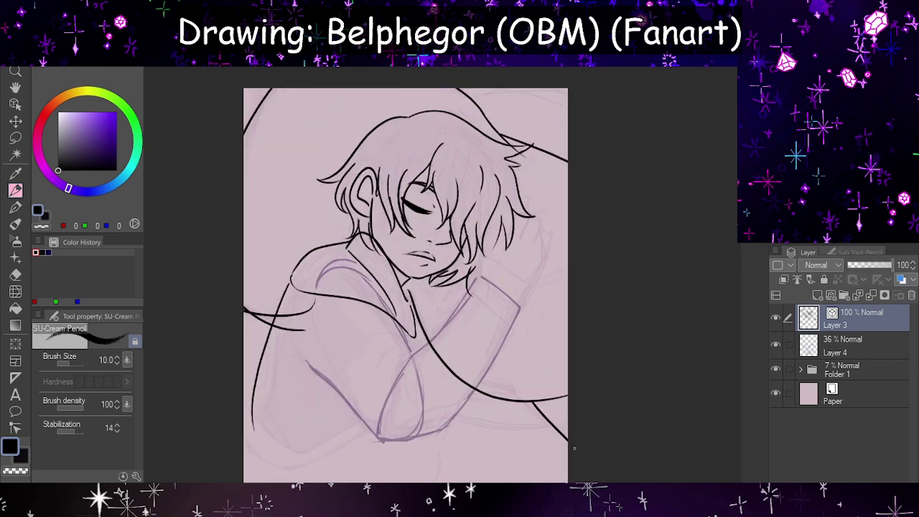
{"action": "key", "text": "h"}
{"action": "key", "text": "h"}
{"action": "key", "text": "h"}
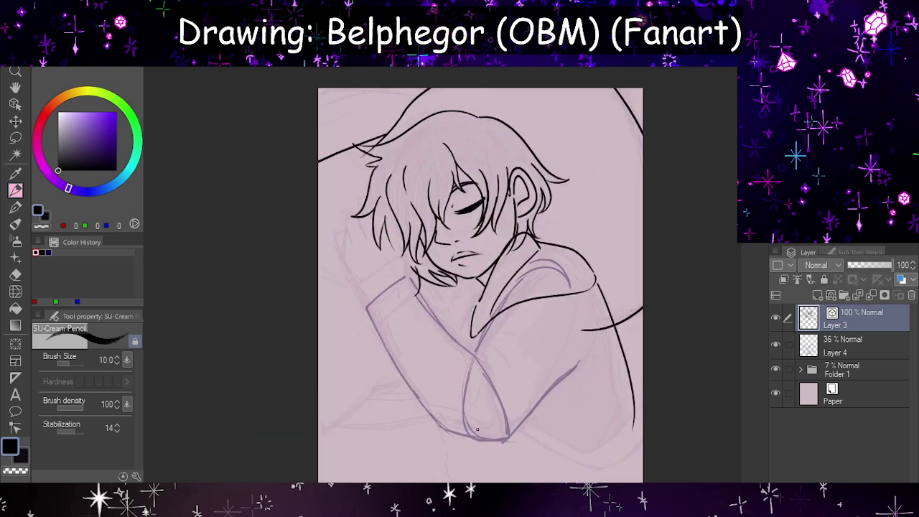
- Undo all the inked background arcs and curves around the figure
{"action": "key", "text": "ctrl+z"}
{"action": "key", "text": "ctrl+z"}
{"action": "key", "text": "ctrl+z"}
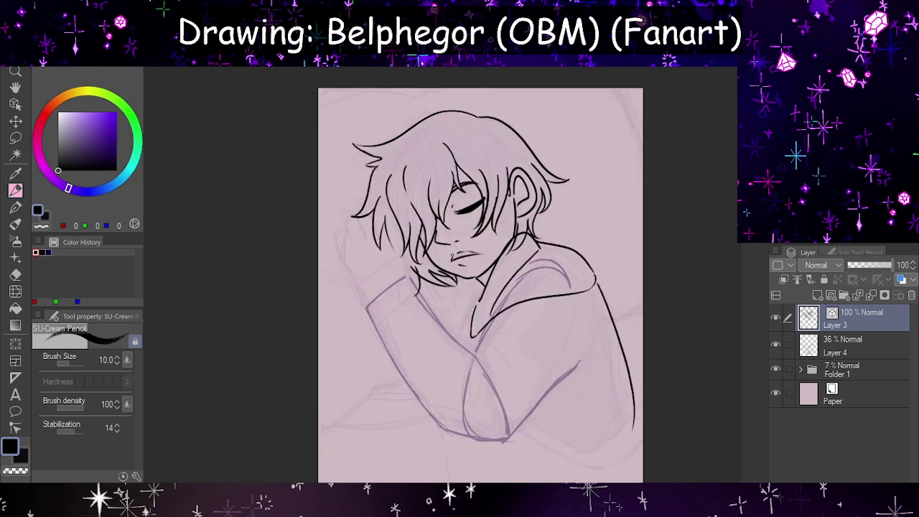
- Ink the background shape's lower edge as one sweeping curve from the hood's front tip across the arm to the canvas edge
{"action": "mouse_move", "coordinate": [473, 286]}
{"action": "left_mouse_down"}
{"action": "mouse_move", "coordinate": [461, 335]}
{"action": "mouse_move", "coordinate": [439, 357]}
{"action": "left_mouse_up"}
{"action": "key", "text": "h"}
{"action": "key", "text": "ctrl+z"}
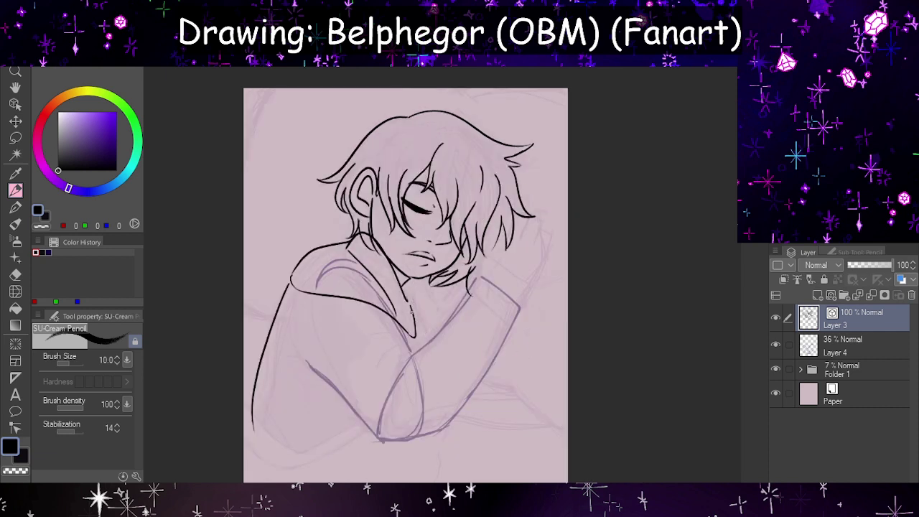
{"action": "left_click_drag", "start_coordinate": [408, 294], "coordinate": [597, 410]}
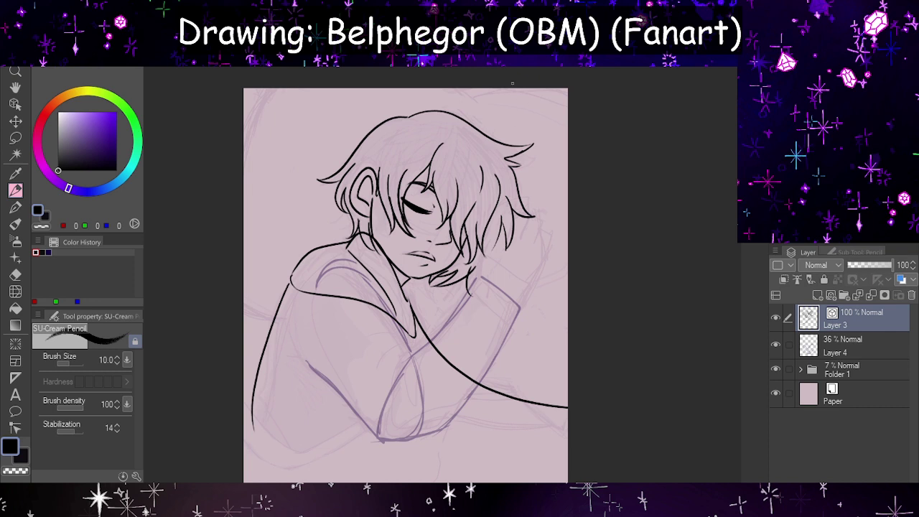
- Ink the round background shape's arcs above the head, across the upper corner and behind the back
{"action": "left_click_drag", "start_coordinate": [476, 89], "coordinate": [566, 122]}
{"action": "key", "text": "h"}
{"action": "key", "text": "ctrl+z"}
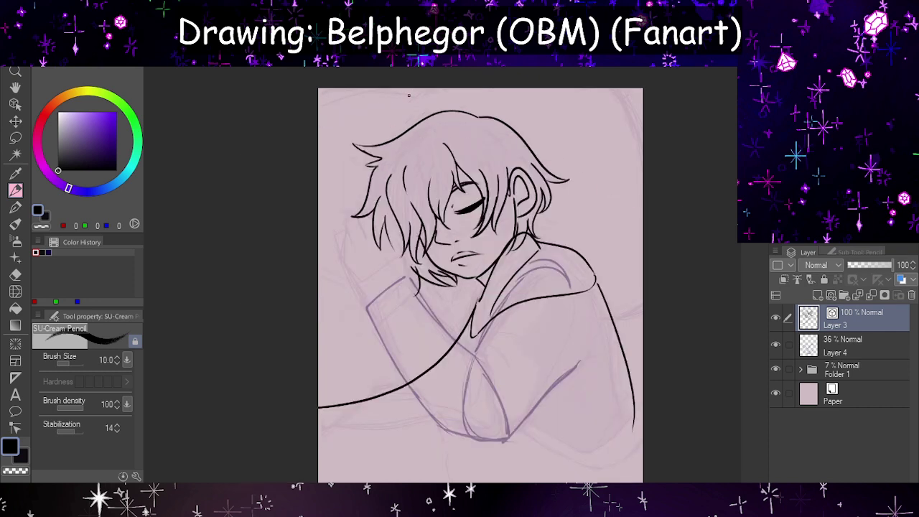
{"action": "left_click_drag", "start_coordinate": [415, 96], "coordinate": [567, 83]}
{"action": "key", "text": "h"}
{"action": "left_click_drag", "start_coordinate": [236, 275], "coordinate": [310, 275]}
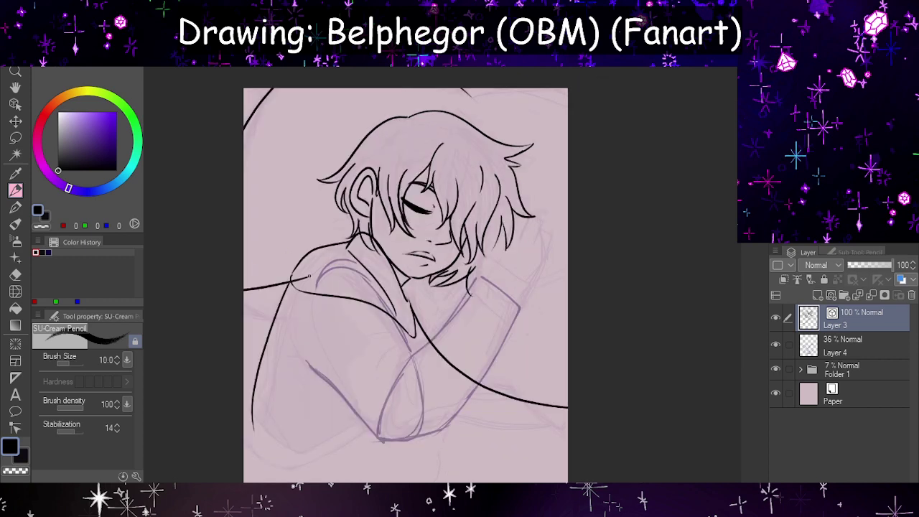
{"action": "key", "text": "ctrl+z"}
{"action": "left_click_drag", "start_coordinate": [240, 317], "coordinate": [319, 309]}
{"action": "key", "text": "h"}
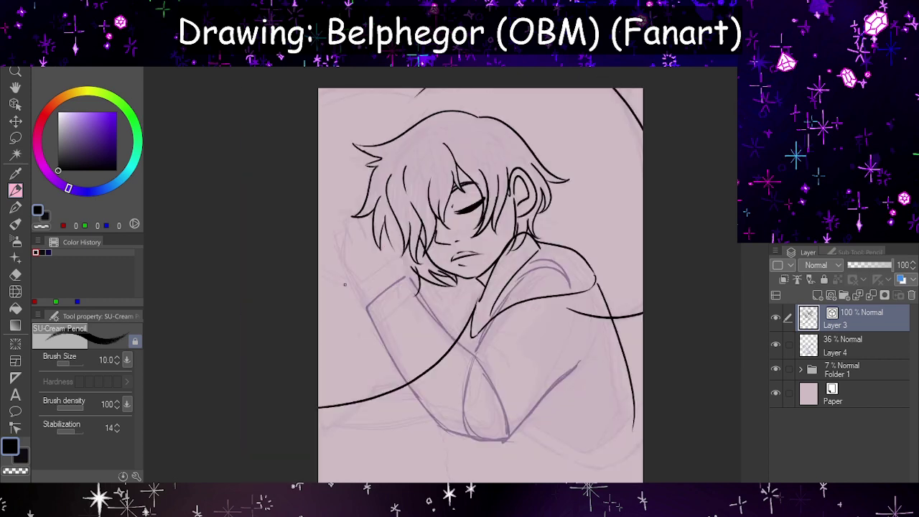
- Ink a background curve from the line above the hair tuft out to the nearby canvas edge
{"action": "key", "text": "h"}
{"action": "left_click_drag", "start_coordinate": [474, 98], "coordinate": [568, 137]}
{"action": "key", "text": "ctrl+z"}
{"action": "mouse_move", "coordinate": [464, 92]}
{"action": "left_mouse_down"}
{"action": "mouse_move", "coordinate": [513, 142]}
{"action": "mouse_move", "coordinate": [520, 127]}
{"action": "mouse_move", "coordinate": [568, 148]}
{"action": "left_mouse_up"}
{"action": "key", "text": "h"}
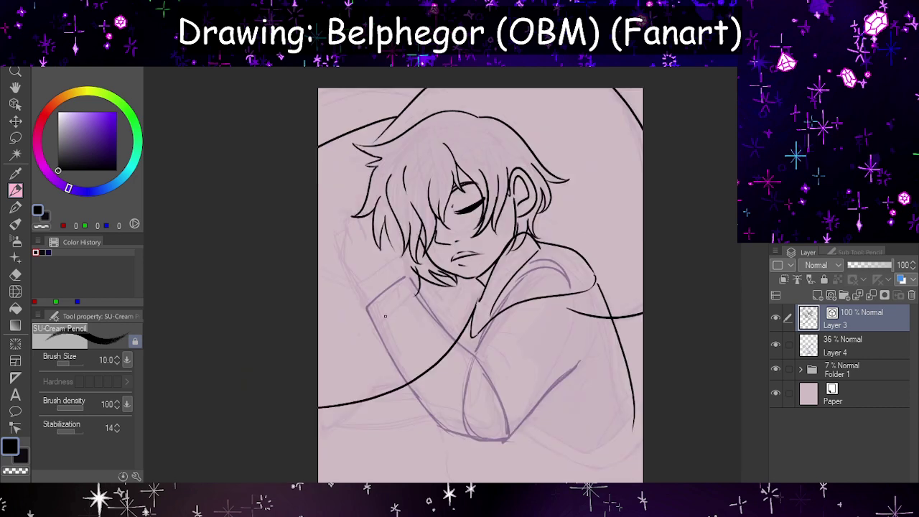
{"action": "key", "text": "h"}
- Ink a pointed corner on the background shape, below the sweeping curve in front of the forearm
{"action": "mouse_move", "coordinate": [505, 397]}
{"action": "left_mouse_down"}
{"action": "mouse_move", "coordinate": [551, 440]}
{"action": "mouse_move", "coordinate": [563, 420]}
{"action": "left_mouse_up"}
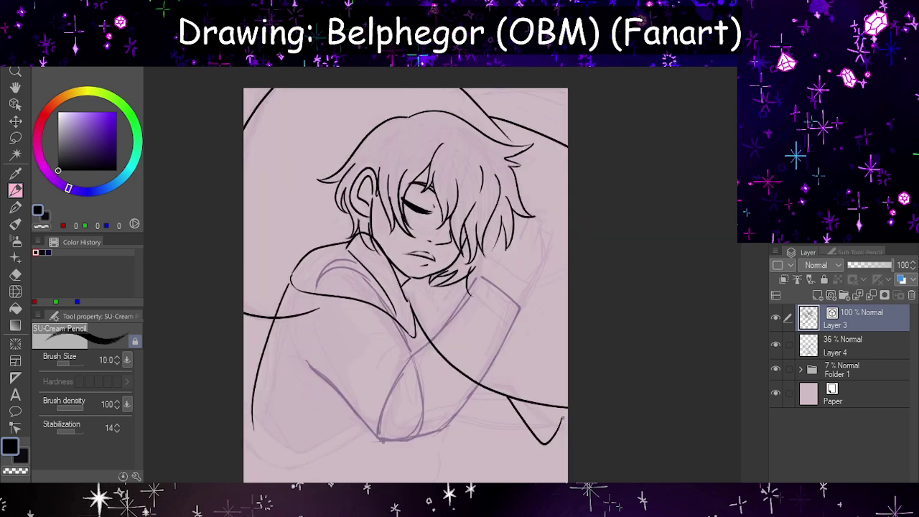
{"action": "key", "text": "ctrl+z"}
{"action": "left_click_drag", "start_coordinate": [503, 397], "coordinate": [551, 437]}
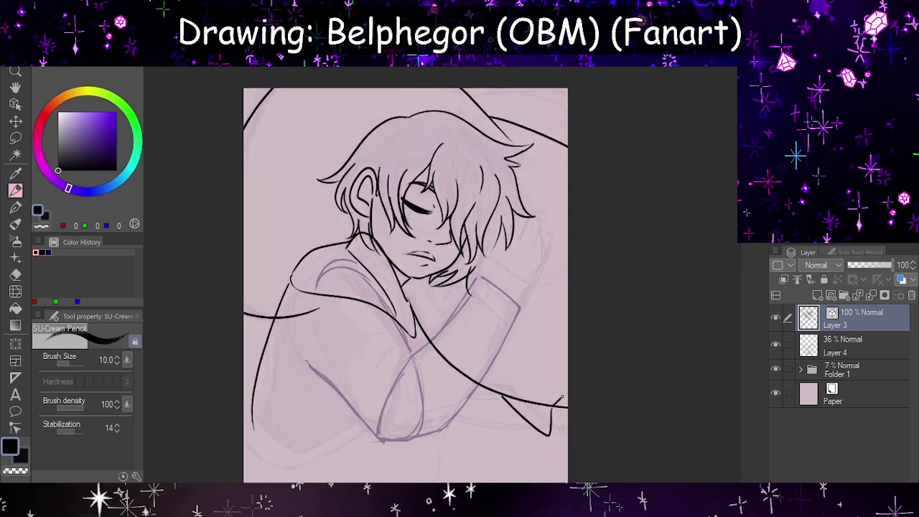
{"action": "key", "text": "h"}
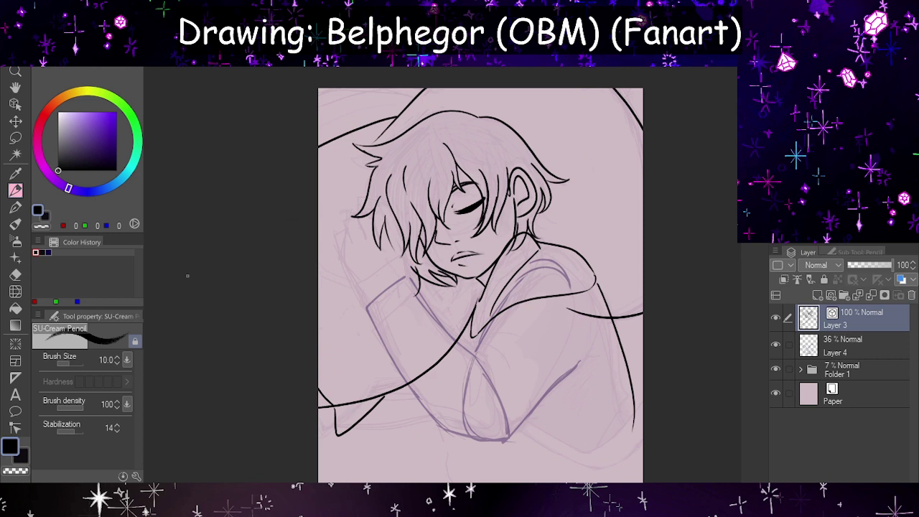
- Set the eraser to size 95 with vector erasing off and erase the curve segment crossing the pointed corner
{"action": "left_click", "coordinate": [15, 274]}
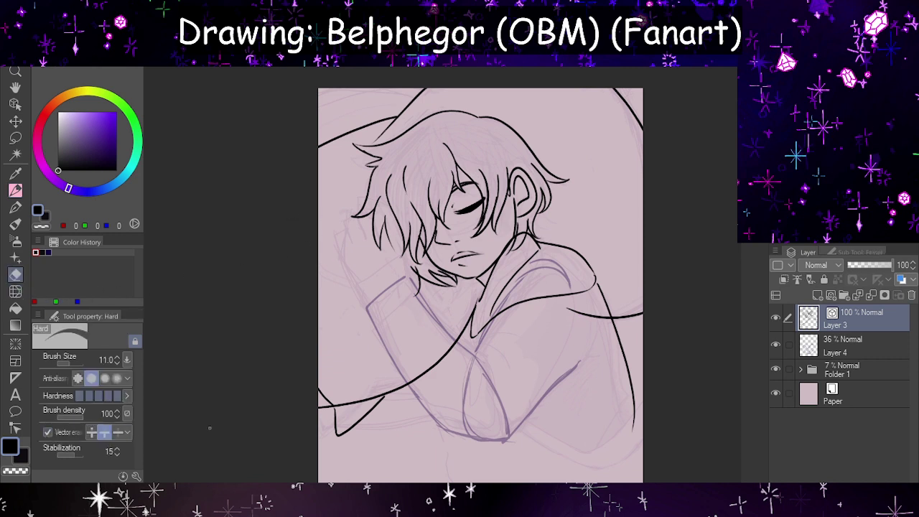
{"action": "mouse_move", "coordinate": [347, 389]}
{"action": "left_mouse_down"}
{"action": "mouse_move", "coordinate": [350, 414]}
{"action": "mouse_move", "coordinate": [326, 416]}
{"action": "left_mouse_up"}
{"action": "key", "text": "ctrl+z"}
{"action": "left_click", "coordinate": [47, 432]}
{"action": "left_click", "coordinate": [75, 364]}
{"action": "mouse_move", "coordinate": [344, 399]}
{"action": "left_mouse_down"}
{"action": "mouse_move", "coordinate": [340, 405]}
{"action": "mouse_move", "coordinate": [375, 390]}
{"action": "left_mouse_up"}
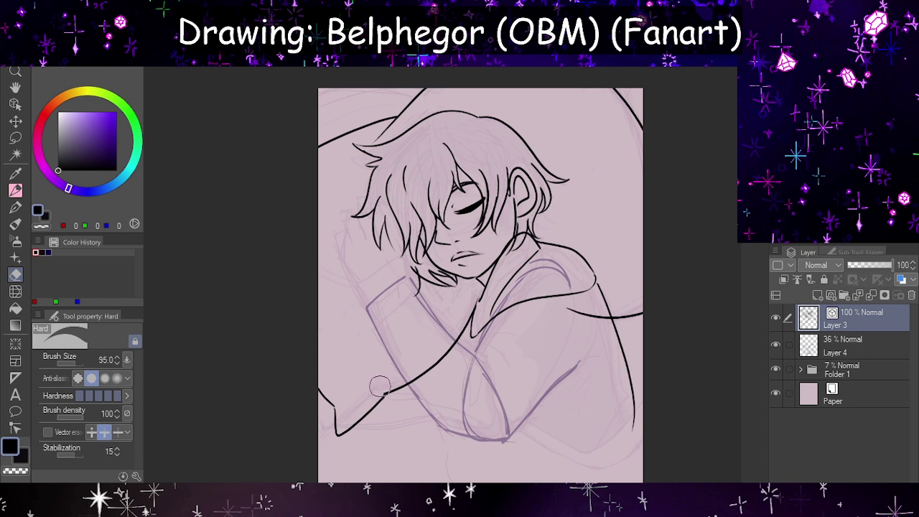
- Erase the background arc behind the back, then turn vector erasing on and erase the upper corner arc and the tuft-side curve
{"action": "mouse_move", "coordinate": [572, 300]}
{"action": "left_mouse_down"}
{"action": "mouse_move", "coordinate": [593, 321]}
{"action": "mouse_move", "coordinate": [626, 373]}
{"action": "mouse_move", "coordinate": [540, 367]}
{"action": "mouse_move", "coordinate": [587, 322]}
{"action": "mouse_move", "coordinate": [626, 315]}
{"action": "mouse_move", "coordinate": [645, 348]}
{"action": "left_mouse_up"}
{"action": "left_click", "coordinate": [48, 432]}
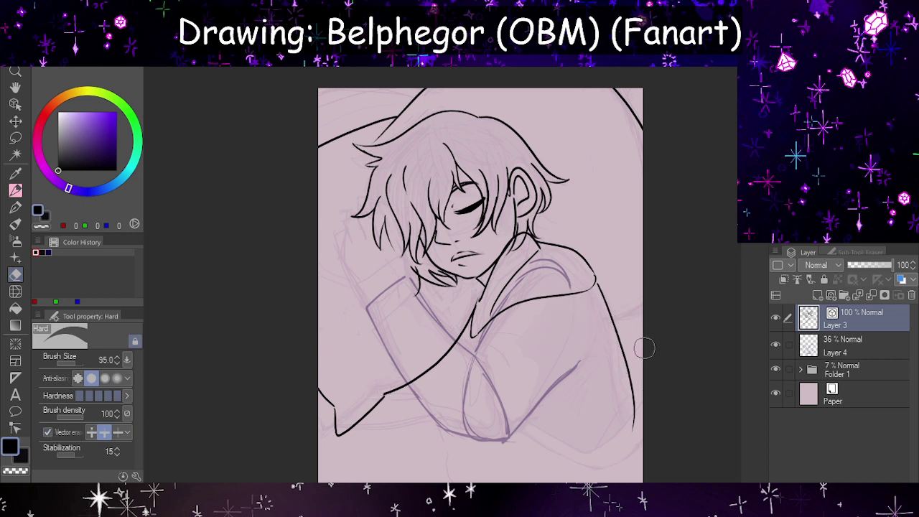
{"action": "left_click_drag", "start_coordinate": [629, 130], "coordinate": [626, 85]}
{"action": "left_click_drag", "start_coordinate": [328, 141], "coordinate": [328, 173]}
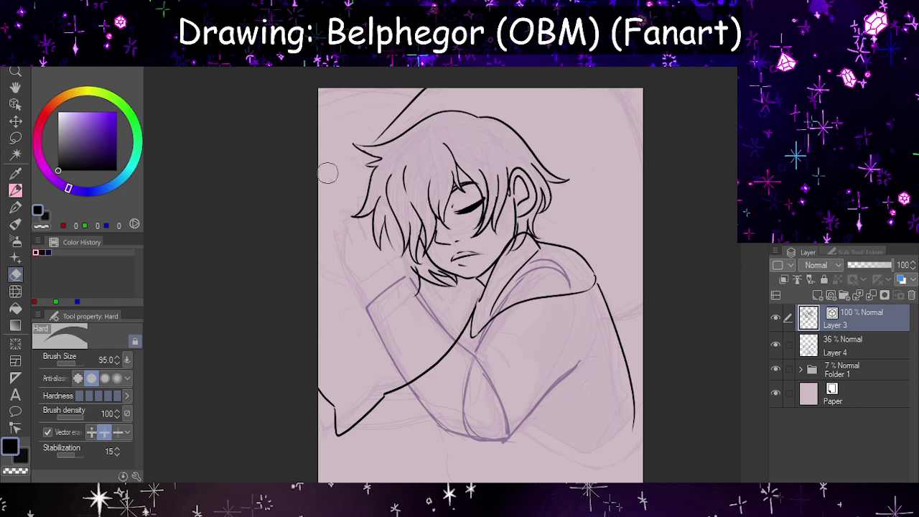
- Ink the background shape's upper edge as a gentle curve from above the hair tuft to the canvas edge
{"action": "left_click", "coordinate": [18, 190]}
{"action": "key", "text": "h"}
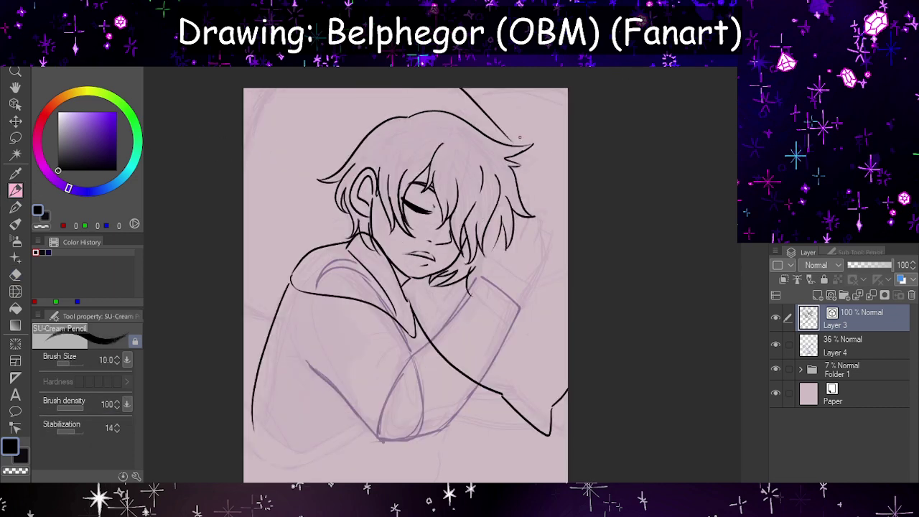
{"action": "left_click_drag", "start_coordinate": [501, 131], "coordinate": [567, 141]}
{"action": "key", "text": "h"}
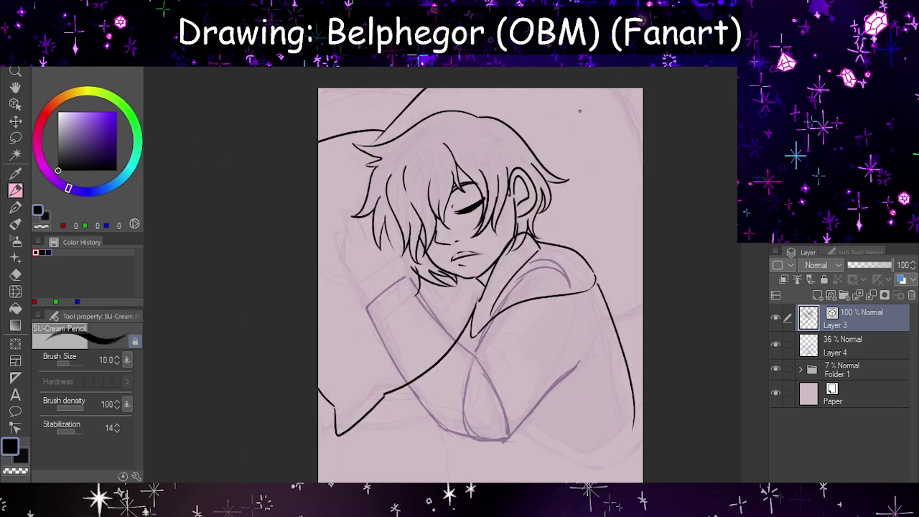
- Try inking the round background arc across the upper canvas corner behind the head
{"action": "left_click_drag", "start_coordinate": [607, 90], "coordinate": [641, 173]}
{"action": "key", "text": "h"}
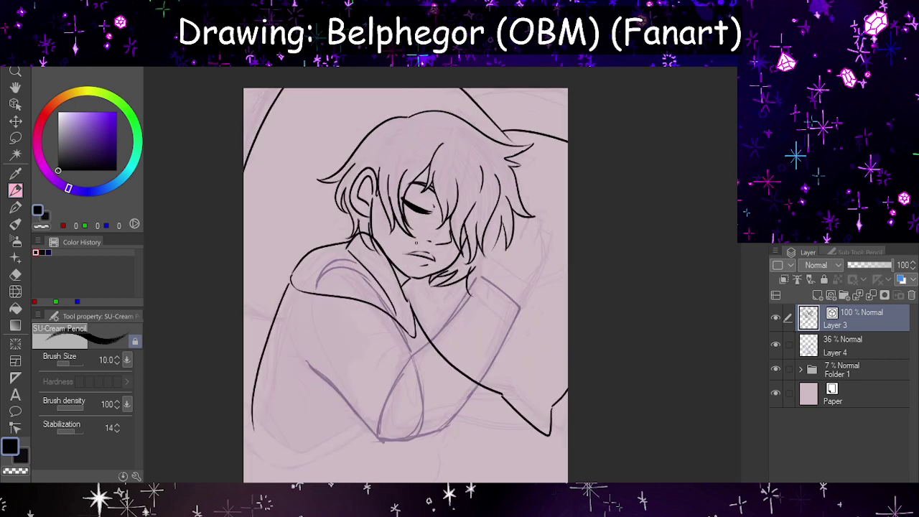
{"action": "key", "text": "h"}
{"action": "key", "text": "ctrl+z"}
{"action": "left_click_drag", "start_coordinate": [563, 90], "coordinate": [637, 224]}
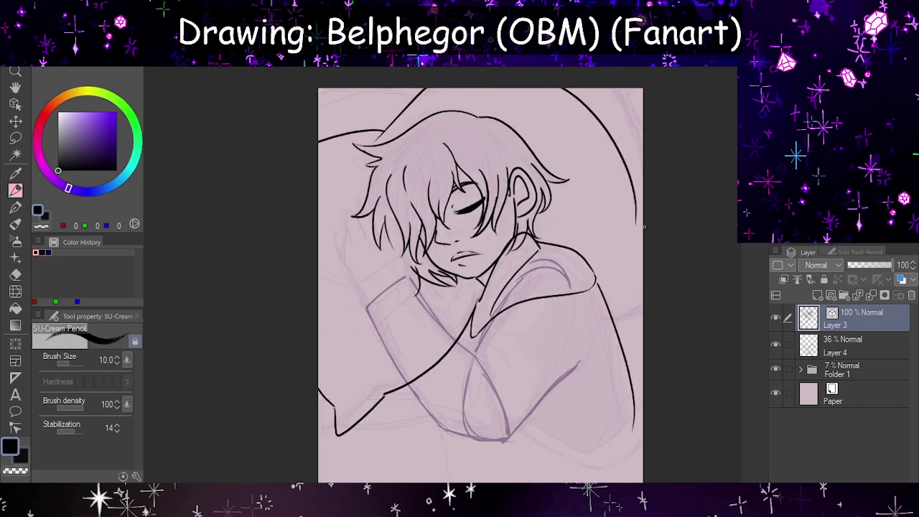
{"action": "key", "text": "ctrl+z"}
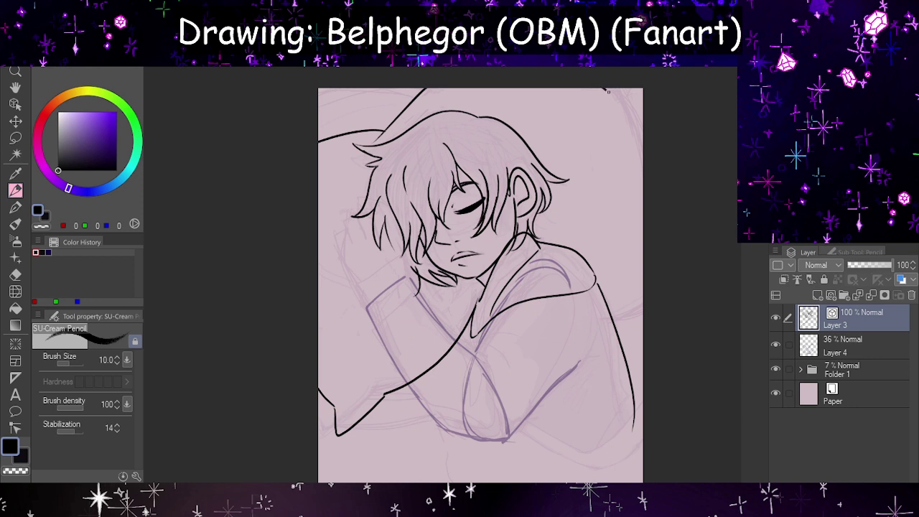
{"action": "left_click_drag", "start_coordinate": [607, 90], "coordinate": [637, 204]}
{"action": "key", "text": "h"}
{"action": "key", "text": "ctrl+z"}
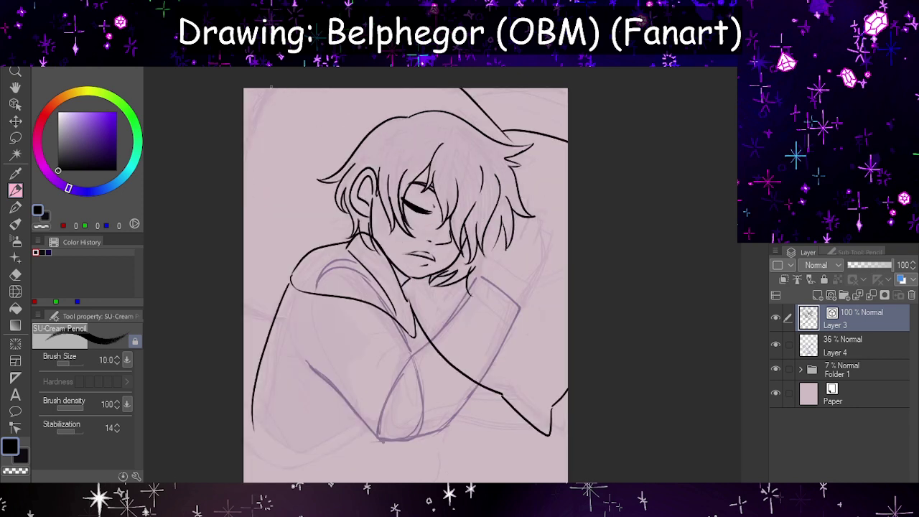
{"action": "left_click_drag", "start_coordinate": [271, 87], "coordinate": [244, 171]}
{"action": "key", "text": "ctrl+z"}
{"action": "key", "text": "h"}
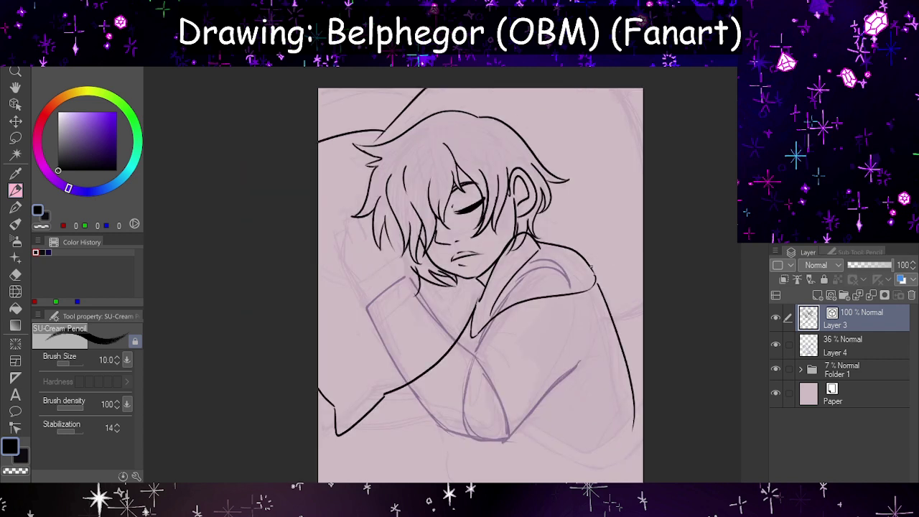
- Ink a background arc from the hood's shoulder edge out to the canvas edge behind the back
{"action": "left_click_drag", "start_coordinate": [575, 263], "coordinate": [648, 273]}
{"action": "mouse_move", "coordinate": [384, 130]}
{"action": "left_mouse_down"}
{"action": "mouse_move", "coordinate": [415, 105]}
{"action": "mouse_move", "coordinate": [572, 94]}
{"action": "left_mouse_up"}
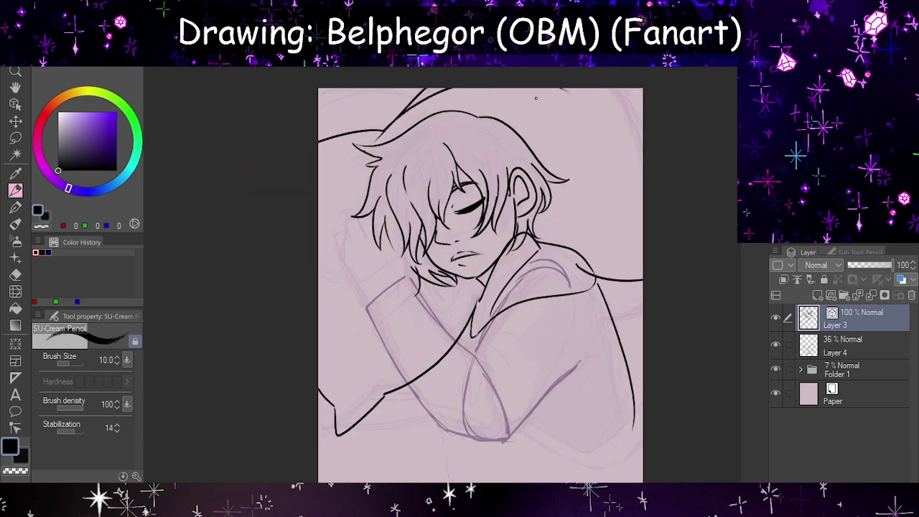
{"action": "key", "text": "ctrl+z"}
- Erase the diagonal background line above the hair tuft with vector erasing off
{"action": "left_click", "coordinate": [15, 274]}
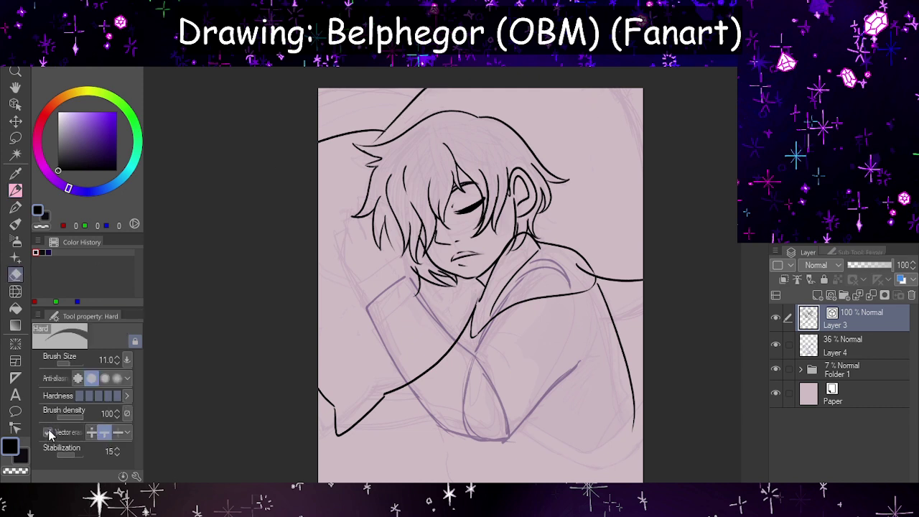
{"action": "left_click", "coordinate": [48, 433]}
{"action": "left_click_drag", "start_coordinate": [401, 100], "coordinate": [387, 131]}
{"action": "left_click", "coordinate": [379, 135]}
{"action": "left_click", "coordinate": [420, 92]}
- Try inking the round background arc from above the hair tuft over the head to the upper corner
{"action": "key", "text": "p"}
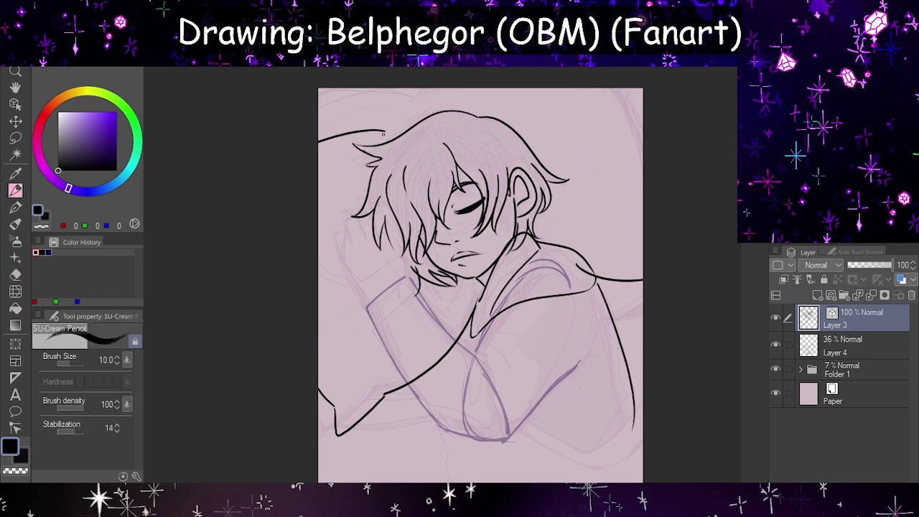
{"action": "left_click_drag", "start_coordinate": [385, 133], "coordinate": [439, 82]}
{"action": "key", "text": "h"}
{"action": "key", "text": "h"}
{"action": "key", "text": "ctrl+z"}
{"action": "left_click_drag", "start_coordinate": [385, 133], "coordinate": [441, 85]}
{"action": "left_click_drag", "start_coordinate": [557, 85], "coordinate": [618, 115]}
{"action": "key", "text": "h"}
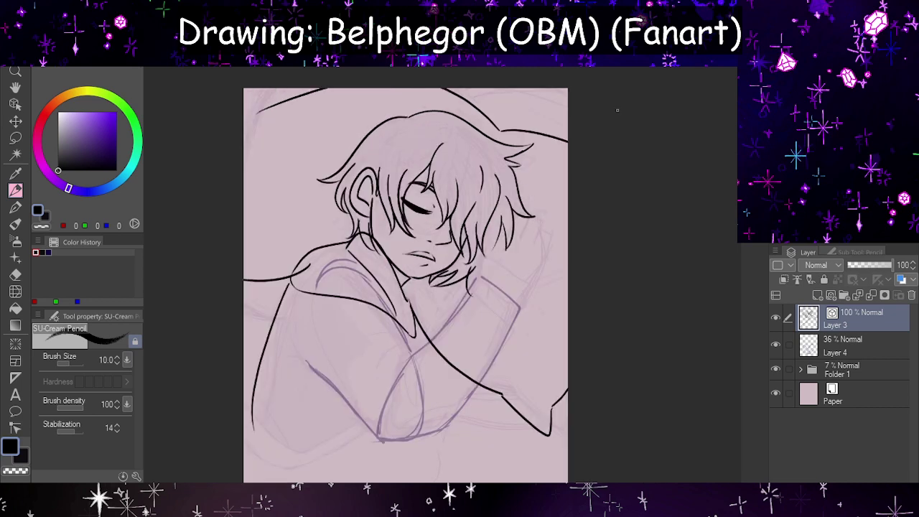
{"action": "key", "text": "h"}
{"action": "key", "text": "ctrl+z"}
{"action": "key", "text": "ctrl+z"}
- Ink the round arc rising from above the hair tuft and continue it across the upper canvas corner behind the head
{"action": "left_click_drag", "start_coordinate": [384, 135], "coordinate": [440, 86]}
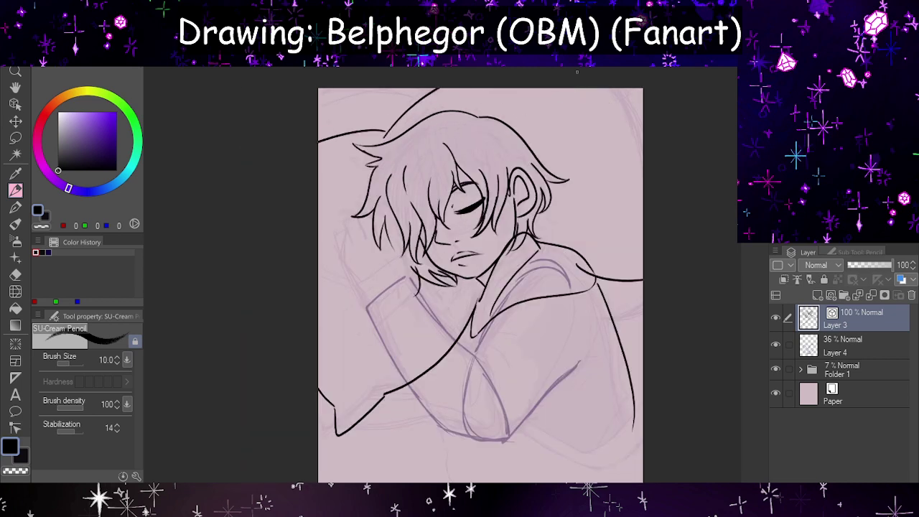
{"action": "left_click_drag", "start_coordinate": [602, 84], "coordinate": [644, 134]}
{"action": "key", "text": "h"}
{"action": "key", "text": "h"}
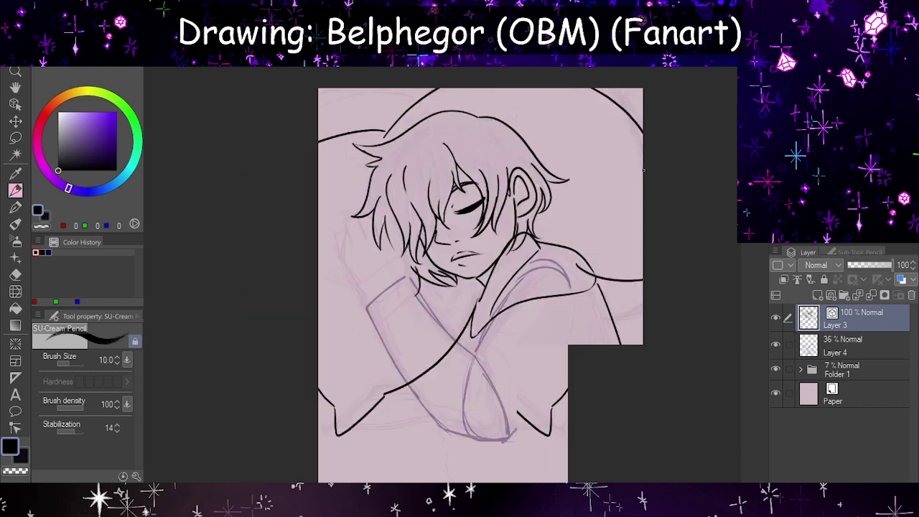
- Trim the overlapping line ends at the hood's shoulder edge and below the ear with vector erasing on
{"action": "left_click", "coordinate": [16, 274]}
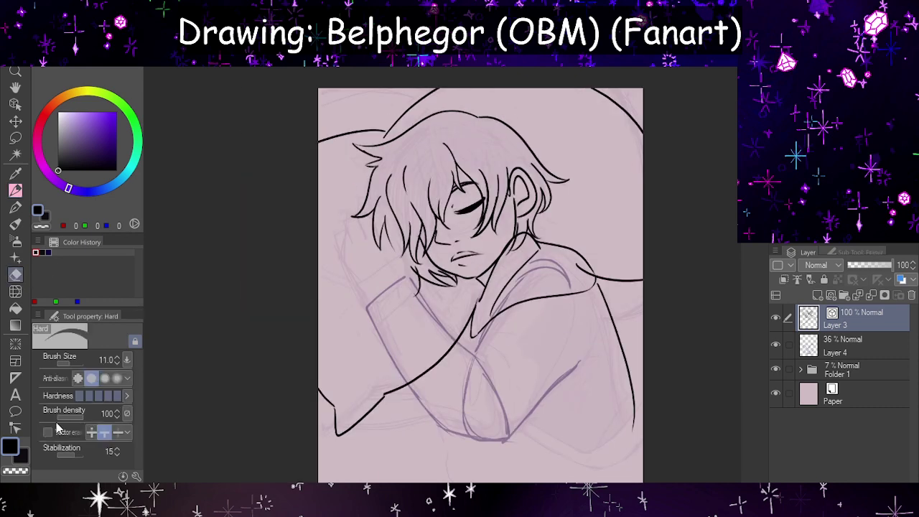
{"action": "left_click_drag", "start_coordinate": [575, 260], "coordinate": [585, 270]}
{"action": "left_click_drag", "start_coordinate": [513, 237], "coordinate": [523, 254]}
- Try bridging the hood's front edge below the chin and inking a neck line from the chin toward the collar
{"action": "scroll", "coordinate": [521, 270], "scroll_direction": "up", "scroll_amount": 10}
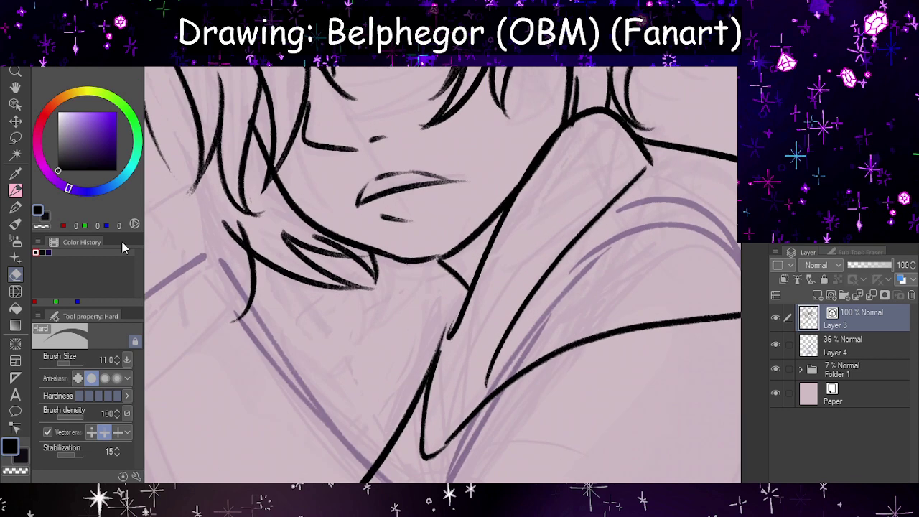
{"action": "left_click", "coordinate": [16, 191]}
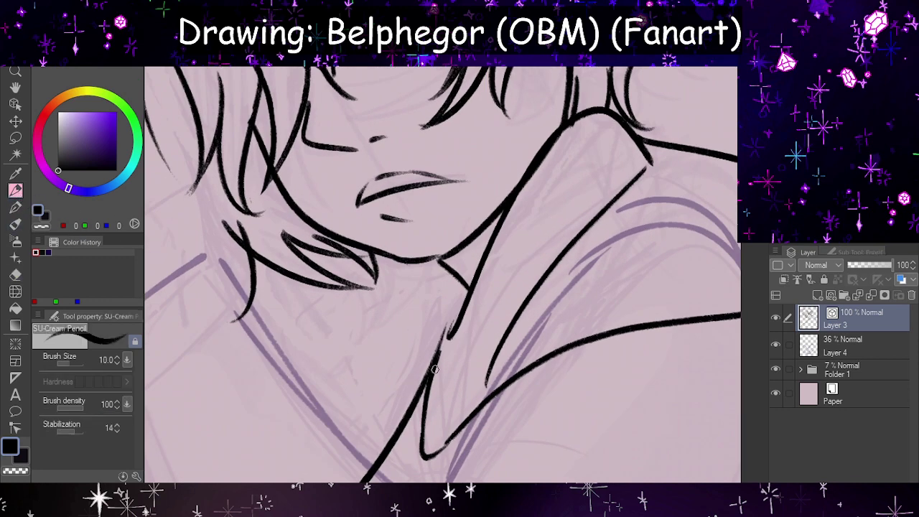
{"action": "left_click_drag", "start_coordinate": [435, 369], "coordinate": [477, 267]}
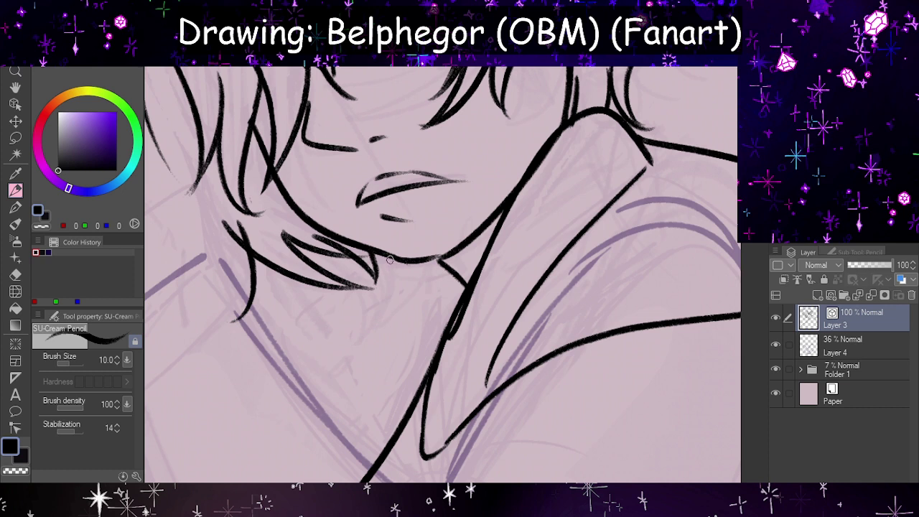
{"action": "left_click_drag", "start_coordinate": [390, 259], "coordinate": [415, 370]}
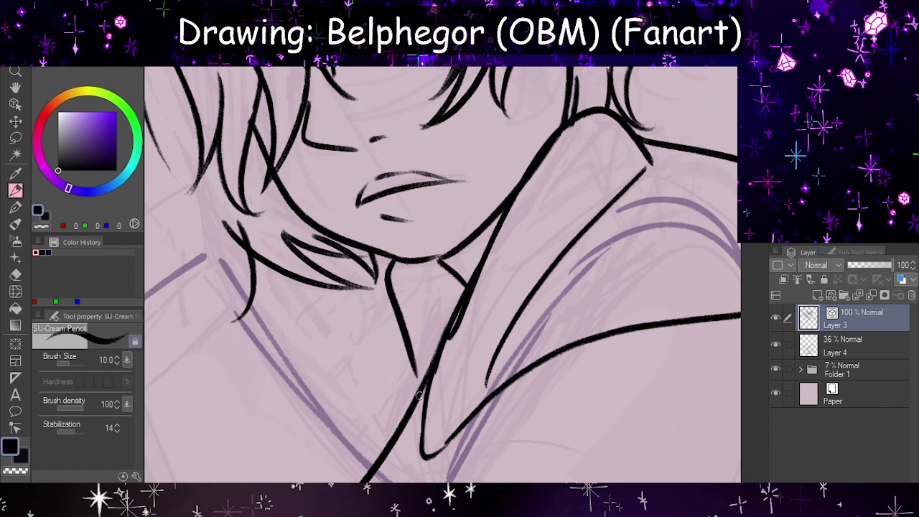
{"action": "left_click_drag", "start_coordinate": [411, 362], "coordinate": [419, 403]}
{"action": "scroll", "coordinate": [430, 427], "scroll_direction": "down", "scroll_amount": 6}
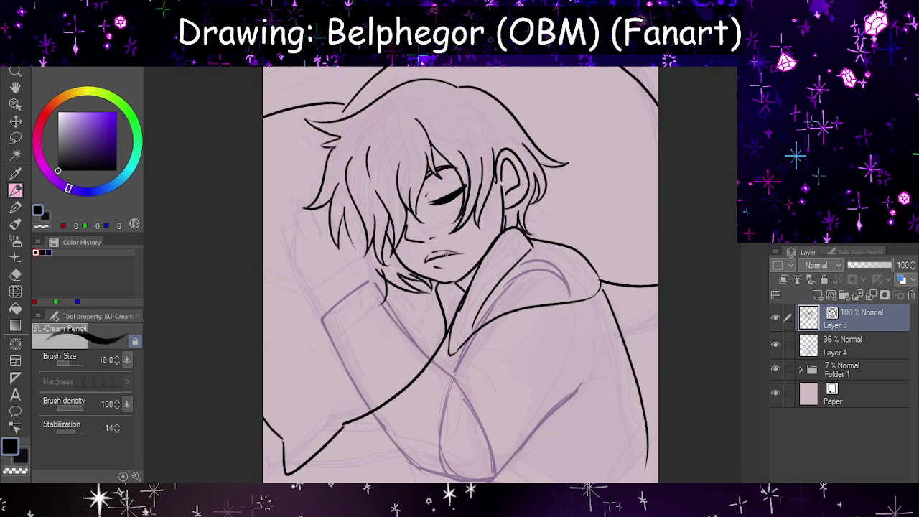
{"action": "scroll", "coordinate": [480, 326], "scroll_direction": "up", "scroll_amount": 4}
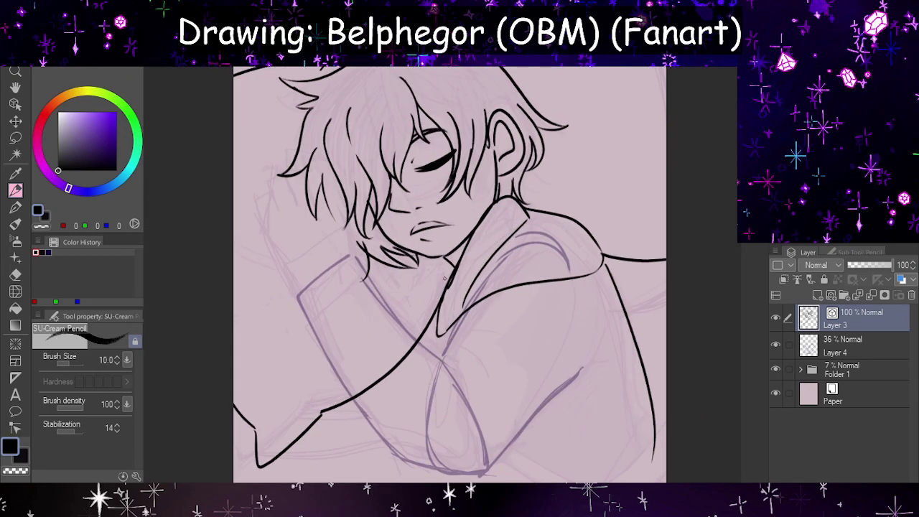
{"action": "scroll", "coordinate": [406, 238], "scroll_direction": "down", "scroll_amount": 2}
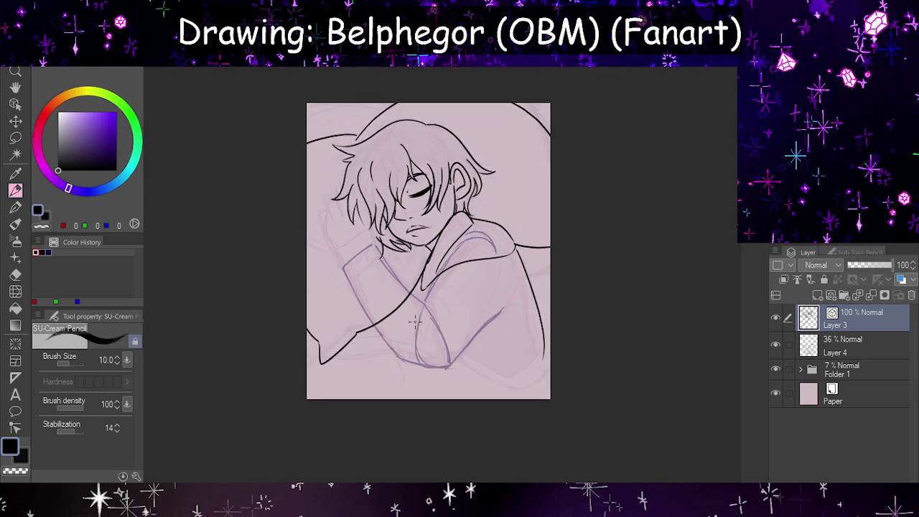
- Ink the raised forearm's inner edge from below the hair tips down into the elbow fold
{"action": "scroll", "coordinate": [461, 278], "scroll_direction": "up", "scroll_amount": 3}
{"action": "scroll", "coordinate": [462, 278], "scroll_direction": "up", "scroll_amount": 2}
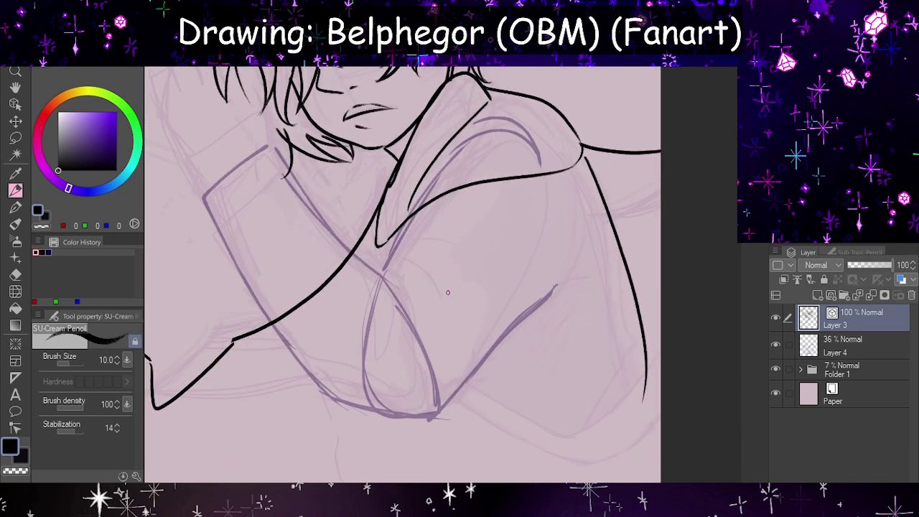
{"action": "left_click_drag", "start_coordinate": [411, 219], "coordinate": [383, 271]}
{"action": "key", "text": "ctrl+z"}
{"action": "left_click_drag", "start_coordinate": [280, 170], "coordinate": [433, 310]}
{"action": "key", "text": "ctrl+z"}
{"action": "left_click_drag", "start_coordinate": [287, 171], "coordinate": [430, 322]}
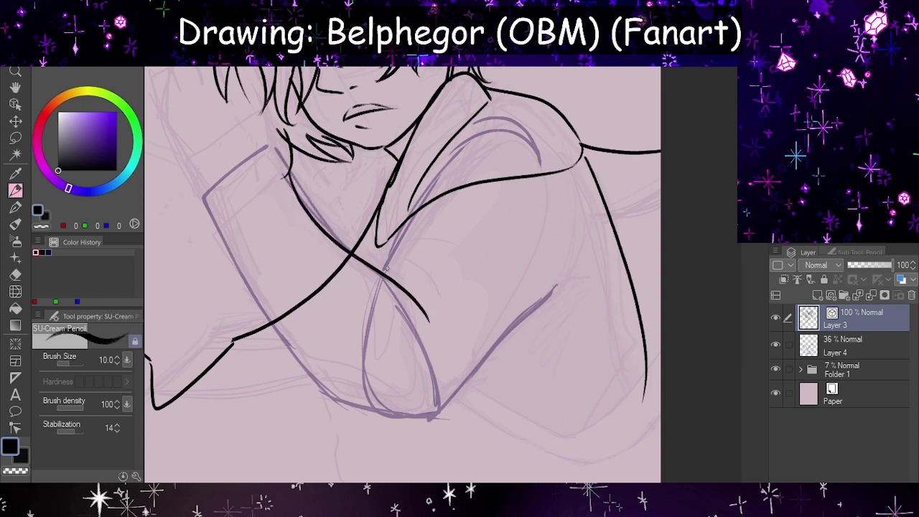
- Ink the short sleeve crease at the inner elbow and the line joining it to the hood's lower edge
{"action": "left_click_drag", "start_coordinate": [372, 269], "coordinate": [439, 290]}
{"action": "key", "text": "ctrl+z"}
{"action": "mouse_move", "coordinate": [374, 267]}
{"action": "left_mouse_down"}
{"action": "mouse_move", "coordinate": [429, 270]}
{"action": "mouse_move", "coordinate": [406, 225]}
{"action": "left_mouse_up"}
- Ink the upper arm's lower edge from the armpit crease down to the elbow, checking it on the mirrored canvas
{"action": "key", "text": "h"}
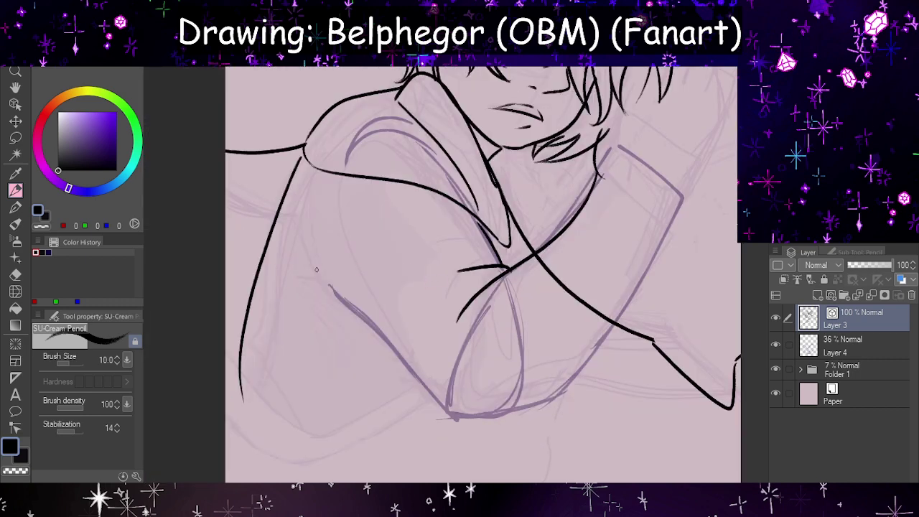
{"action": "mouse_move", "coordinate": [305, 273]}
{"action": "left_mouse_down"}
{"action": "mouse_move", "coordinate": [327, 280]}
{"action": "mouse_move", "coordinate": [464, 402]}
{"action": "left_mouse_up"}
{"action": "key", "text": "ctrl+z"}
{"action": "left_click_drag", "start_coordinate": [320, 275], "coordinate": [491, 437]}
{"action": "key", "text": "h"}
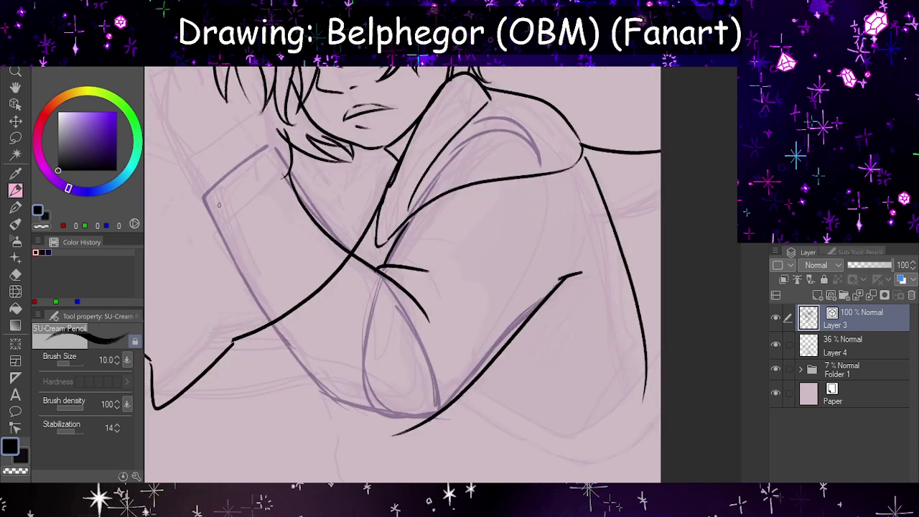
- Hide the Layer 4 sketch and ink the forearm's outer edge from the wrist down to the elbow
{"action": "mouse_move", "coordinate": [199, 205]}
{"action": "left_mouse_down"}
{"action": "mouse_move", "coordinate": [246, 286]}
{"action": "mouse_move", "coordinate": [450, 417]}
{"action": "left_mouse_up"}
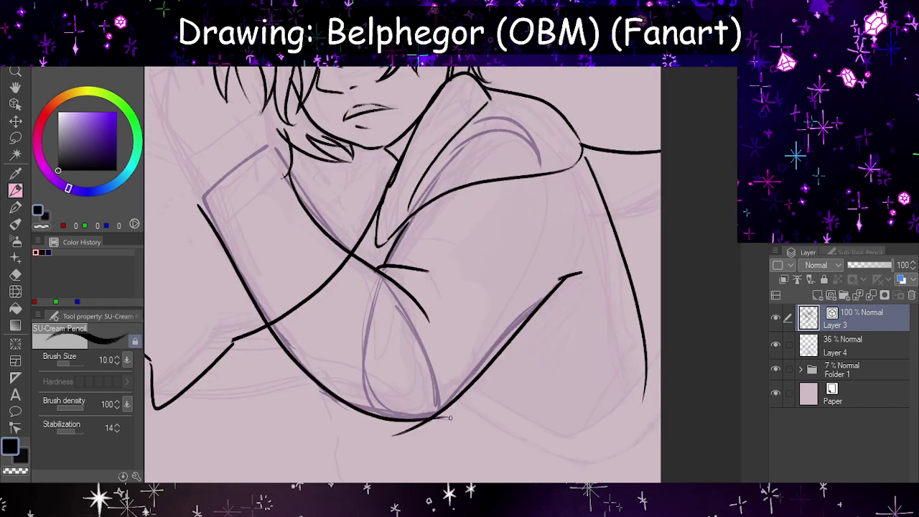
{"action": "left_click", "coordinate": [776, 346]}
{"action": "scroll", "coordinate": [361, 341], "scroll_direction": "down", "scroll_amount": 2}
{"action": "scroll", "coordinate": [361, 341], "scroll_direction": "up", "scroll_amount": 2}
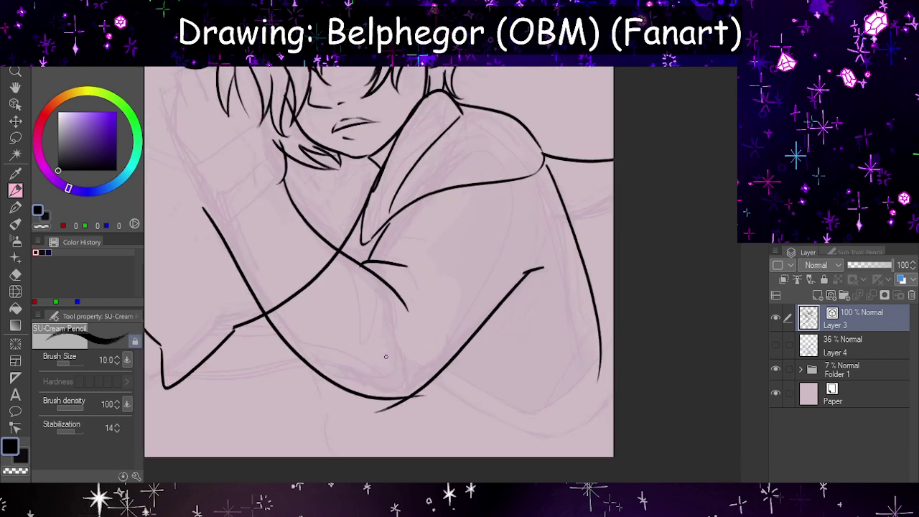
{"action": "mouse_move", "coordinate": [220, 223]}
{"action": "left_mouse_down"}
{"action": "mouse_move", "coordinate": [262, 294]}
{"action": "mouse_move", "coordinate": [398, 392]}
{"action": "mouse_move", "coordinate": [526, 272]}
{"action": "left_mouse_up"}
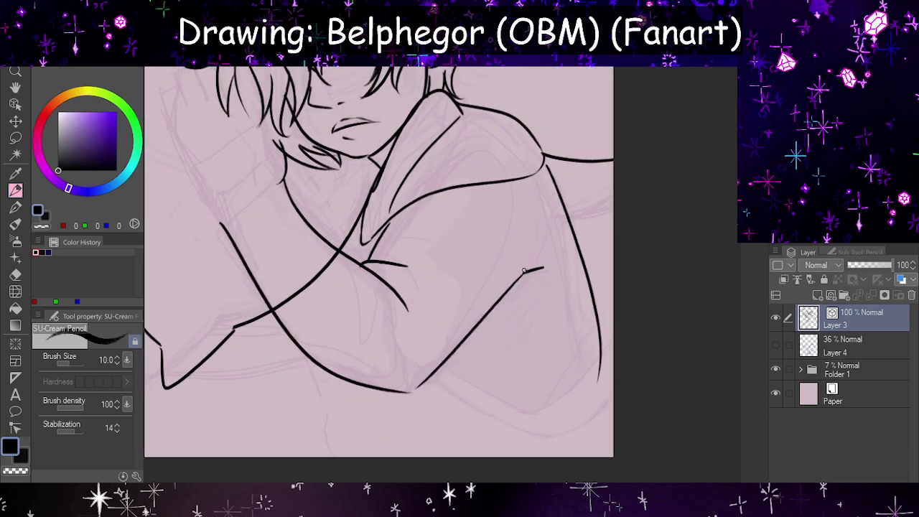
- Ink two parallel curves sweeping from the elbow under the torso to the canvas edge
{"action": "key", "text": "h"}
{"action": "key", "text": "h"}
{"action": "mouse_move", "coordinate": [443, 366]}
{"action": "left_mouse_down"}
{"action": "mouse_move", "coordinate": [567, 388]}
{"action": "mouse_move", "coordinate": [613, 334]}
{"action": "left_mouse_up"}
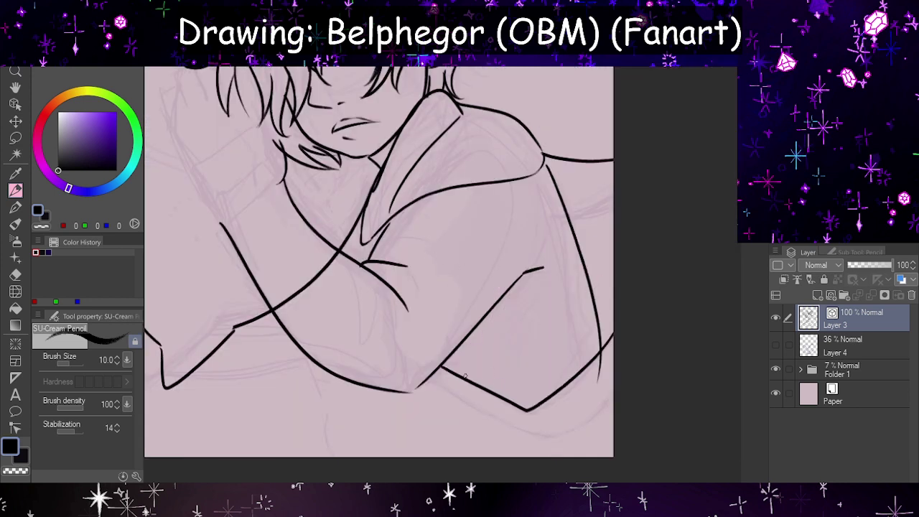
{"action": "key", "text": "ctrl+z"}
{"action": "mouse_move", "coordinate": [443, 365]}
{"action": "left_mouse_down"}
{"action": "mouse_move", "coordinate": [471, 386]}
{"action": "mouse_move", "coordinate": [607, 349]}
{"action": "left_mouse_up"}
{"action": "key", "text": "ctrl+z"}
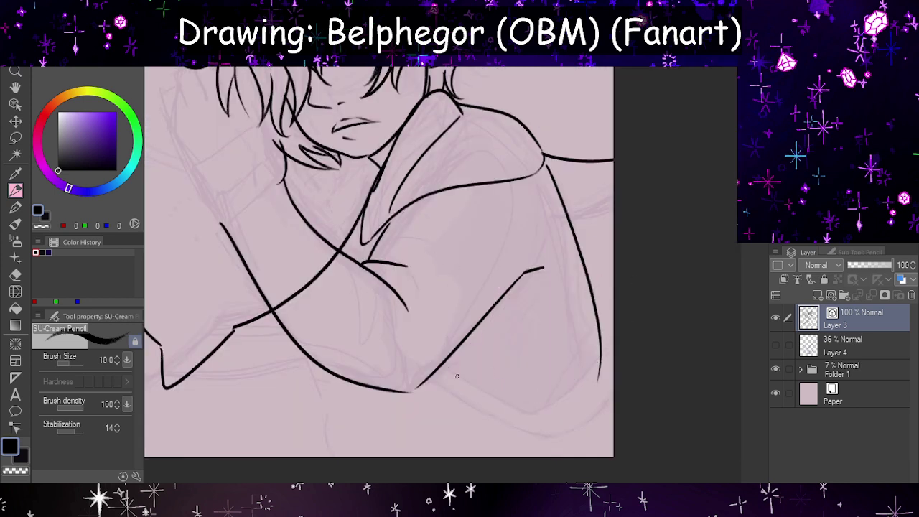
{"action": "mouse_move", "coordinate": [442, 365]}
{"action": "left_mouse_down"}
{"action": "mouse_move", "coordinate": [585, 387]}
{"action": "mouse_move", "coordinate": [612, 339]}
{"action": "left_mouse_up"}
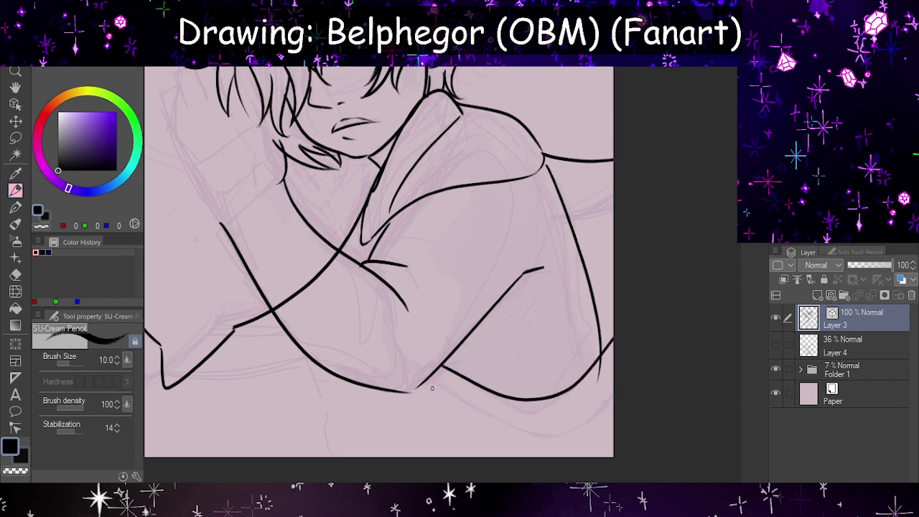
{"action": "mouse_move", "coordinate": [426, 382]}
{"action": "left_mouse_down"}
{"action": "mouse_move", "coordinate": [512, 426]}
{"action": "mouse_move", "coordinate": [615, 383]}
{"action": "left_mouse_up"}
{"action": "key", "text": "h"}
{"action": "key", "text": "h"}
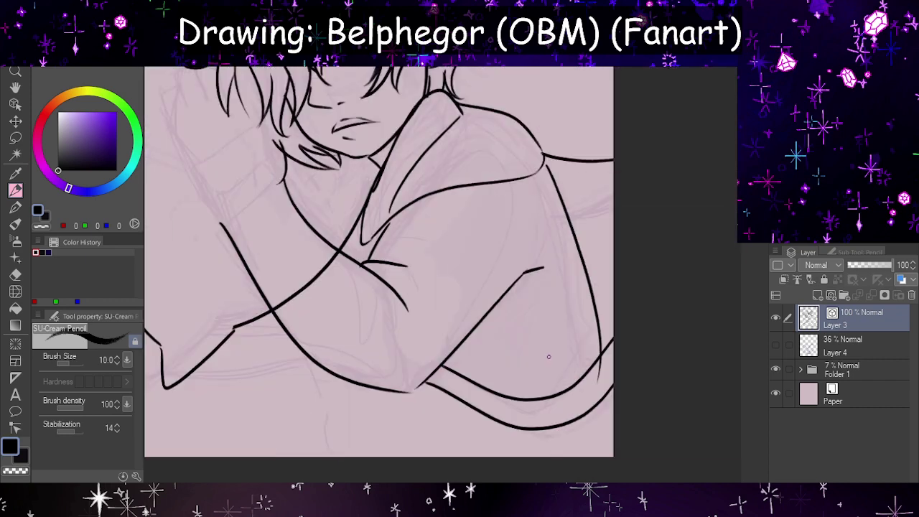
- Ink two parallel curves from the forearm's outer edge across the pointed pillow corner to the canvas edge
{"action": "key", "text": "h"}
{"action": "scroll", "coordinate": [579, 329], "scroll_direction": "down", "scroll_amount": 2}
{"action": "scroll", "coordinate": [632, 332], "scroll_direction": "up", "scroll_amount": 1}
{"action": "key", "text": "h"}
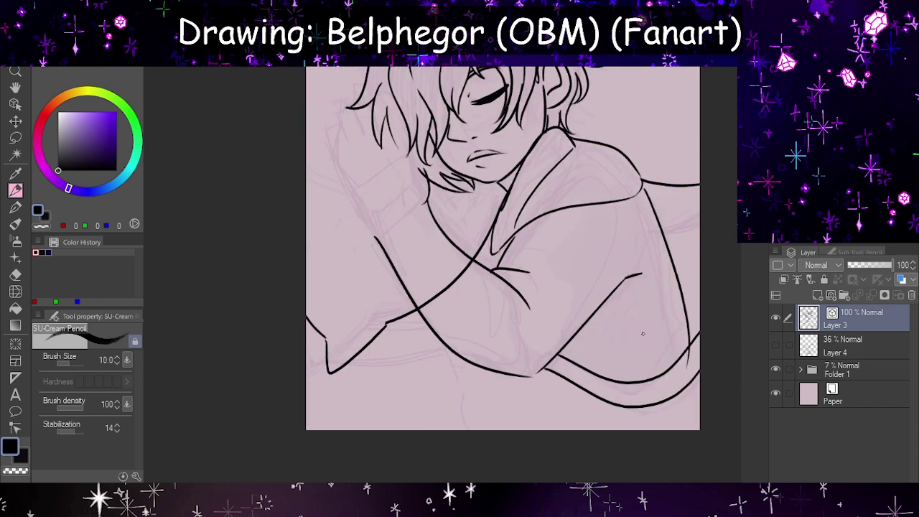
{"action": "key", "text": "h"}
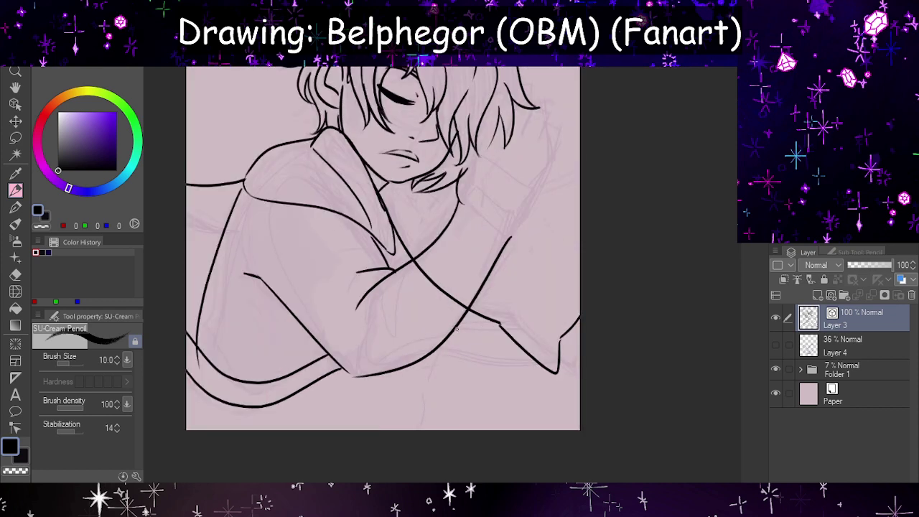
{"action": "mouse_move", "coordinate": [457, 328]}
{"action": "left_mouse_down"}
{"action": "mouse_move", "coordinate": [526, 334]}
{"action": "mouse_move", "coordinate": [576, 309]}
{"action": "left_mouse_up"}
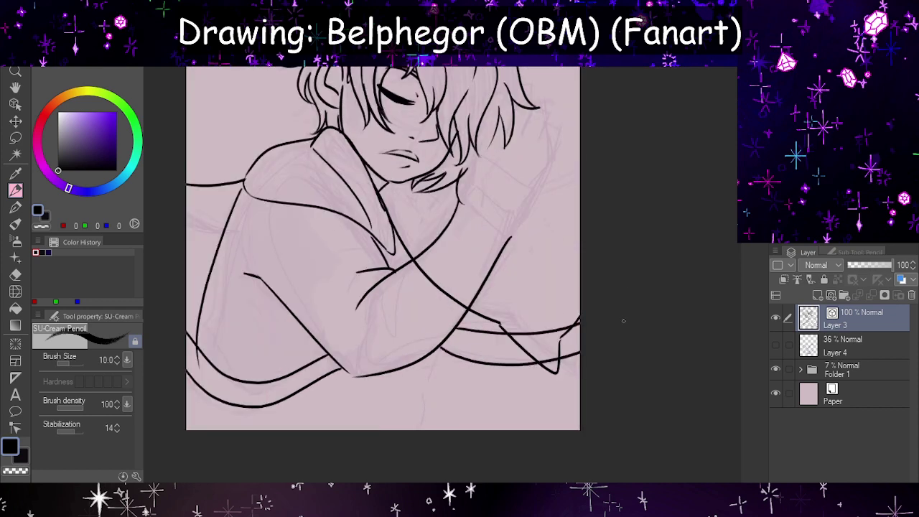
{"action": "key", "text": "h"}
{"action": "key", "text": "h"}
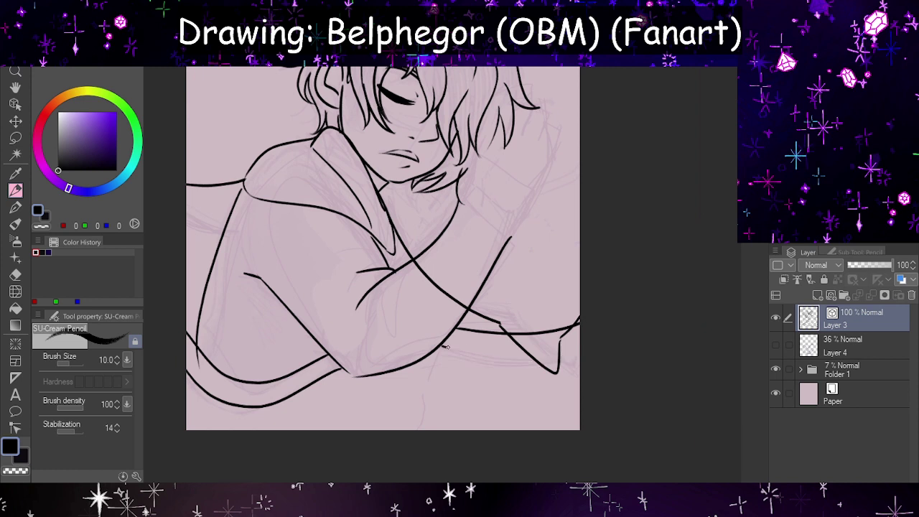
{"action": "left_click_drag", "start_coordinate": [445, 347], "coordinate": [579, 340]}
{"action": "key", "text": "h"}
{"action": "key", "text": "ctrl+z"}
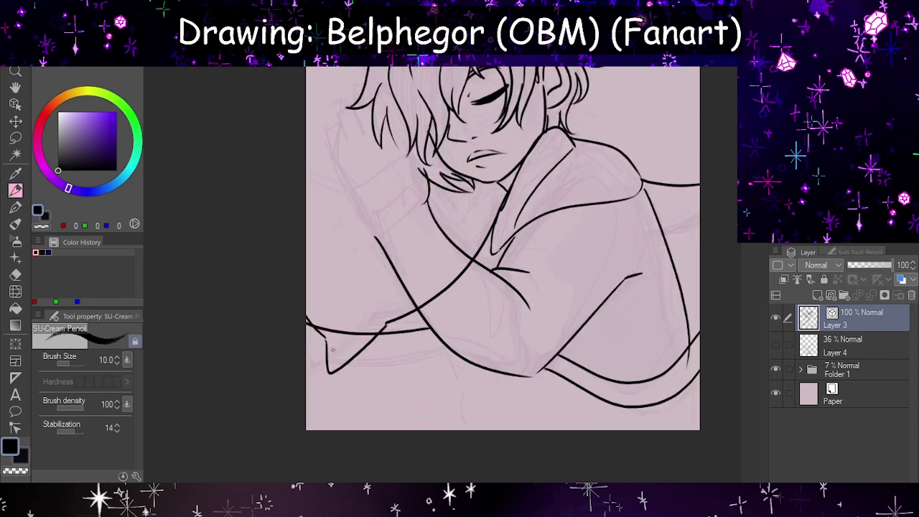
{"action": "mouse_move", "coordinate": [300, 345]}
{"action": "left_mouse_down"}
{"action": "mouse_move", "coordinate": [463, 336]}
{"action": "mouse_move", "coordinate": [484, 325]}
{"action": "left_mouse_up"}
- Trim the new curves where they cross the pillow corner and the forearm with vector erasing on
{"action": "key", "text": "e"}
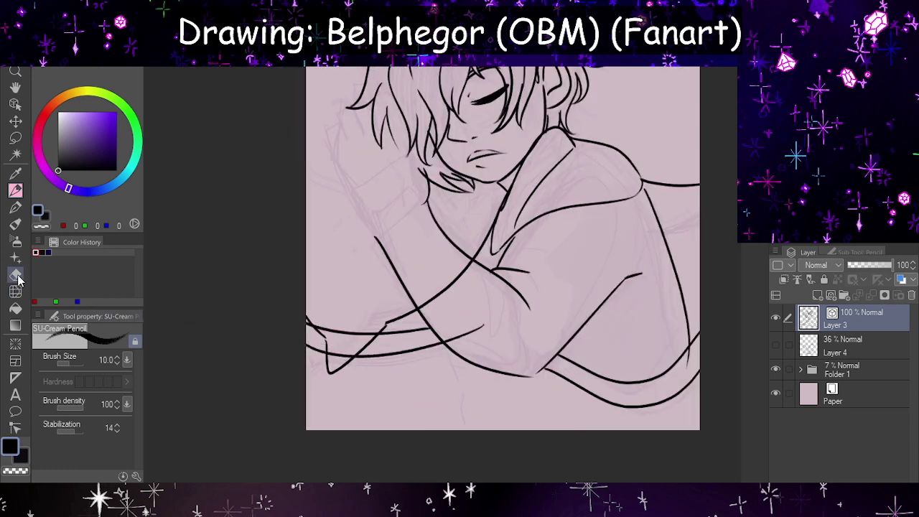
{"action": "left_click", "coordinate": [49, 432]}
{"action": "left_click_drag", "start_coordinate": [348, 318], "coordinate": [339, 358]}
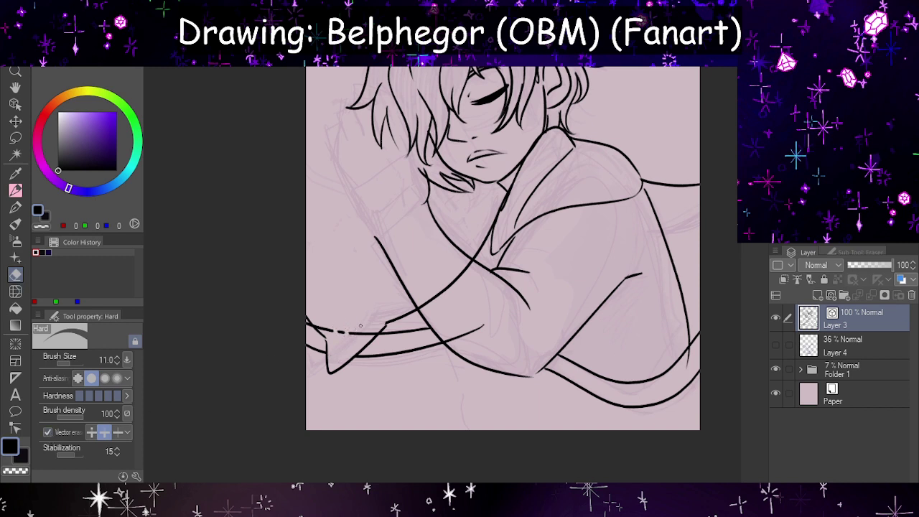
{"action": "left_click_drag", "start_coordinate": [361, 325], "coordinate": [371, 328]}
{"action": "left_click_drag", "start_coordinate": [440, 334], "coordinate": [451, 333]}
- Turn vector erasing off, set the eraser size to 73.7 and erase the leftover dashes inside the pillow corner
{"action": "left_click", "coordinate": [47, 432]}
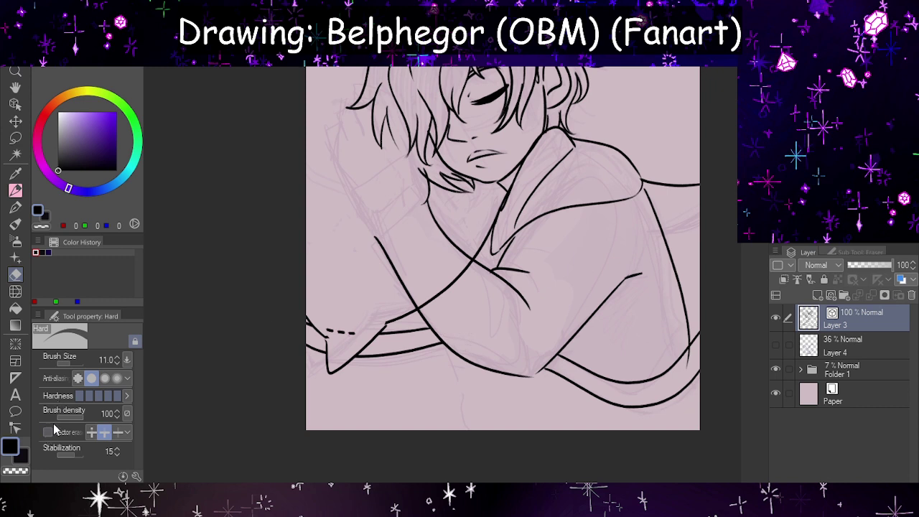
{"action": "left_click", "coordinate": [74, 367]}
{"action": "left_click_drag", "start_coordinate": [324, 318], "coordinate": [332, 328]}
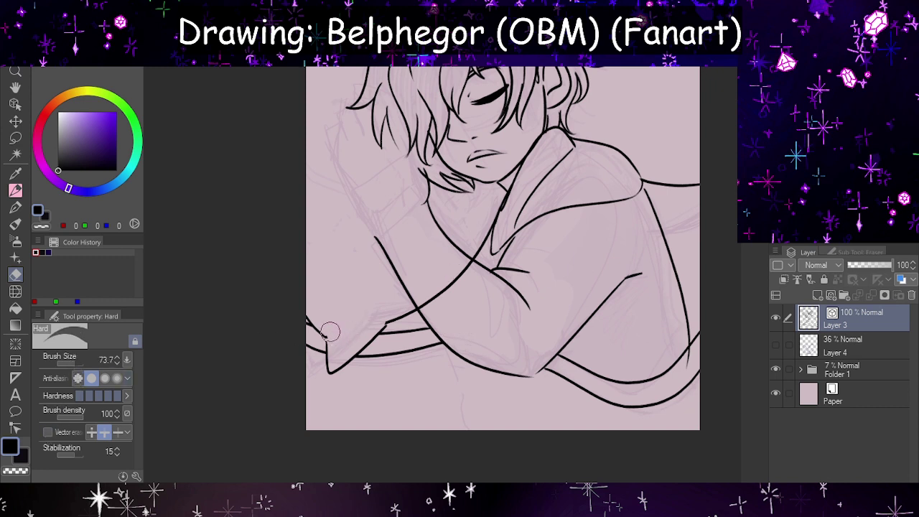
- Erase the section of the pillow edge that crosses the forearm with vector erasing on
{"action": "scroll", "coordinate": [365, 384], "scroll_direction": "down", "scroll_amount": 3}
{"action": "scroll", "coordinate": [397, 318], "scroll_direction": "up", "scroll_amount": 2}
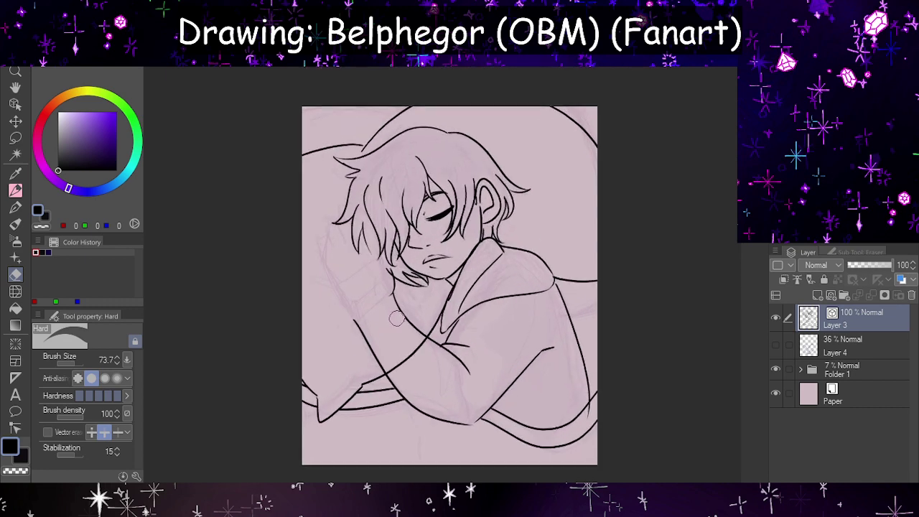
{"action": "scroll", "coordinate": [397, 318], "scroll_direction": "up", "scroll_amount": 3}
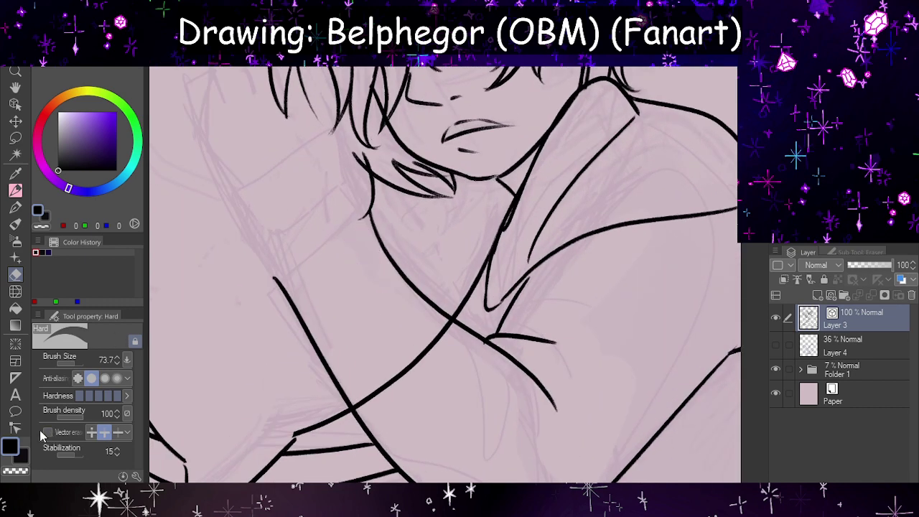
{"action": "left_click_drag", "start_coordinate": [366, 352], "coordinate": [437, 421]}
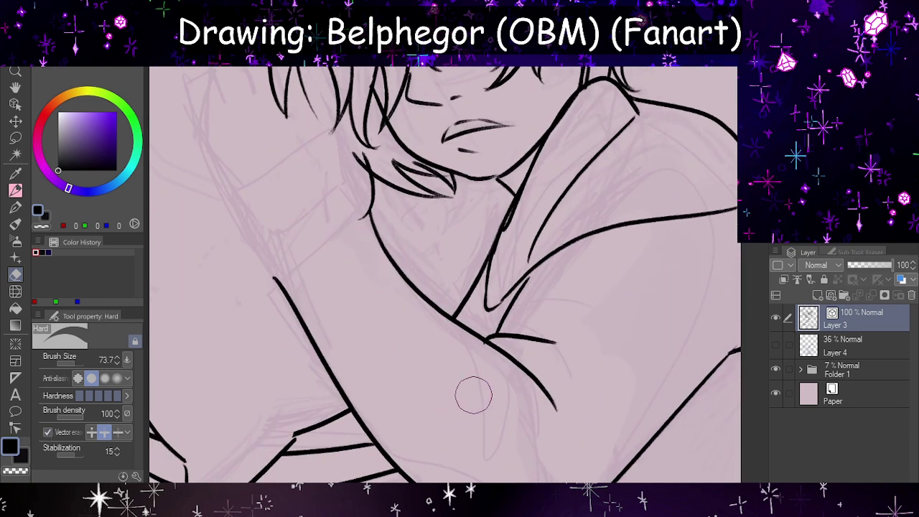
{"action": "left_click", "coordinate": [15, 291]}
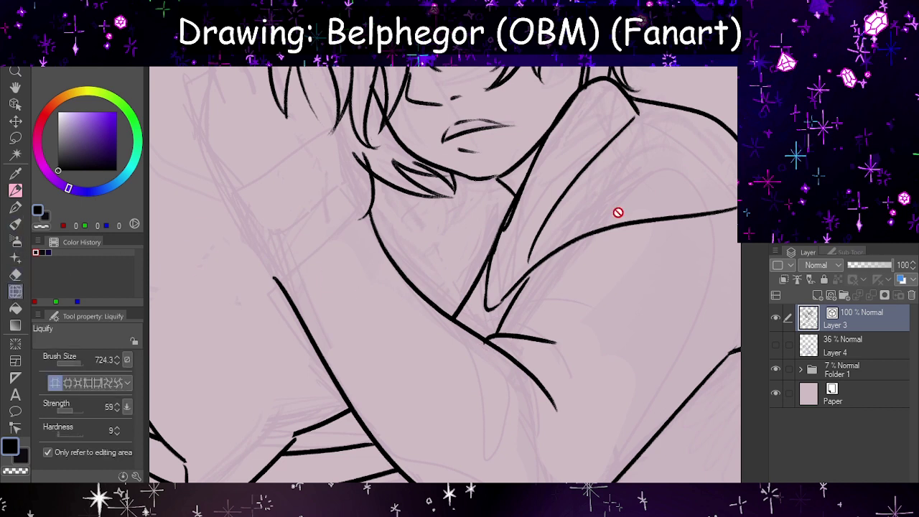
{"action": "left_click", "coordinate": [841, 252]}
{"action": "left_click", "coordinate": [805, 267]}
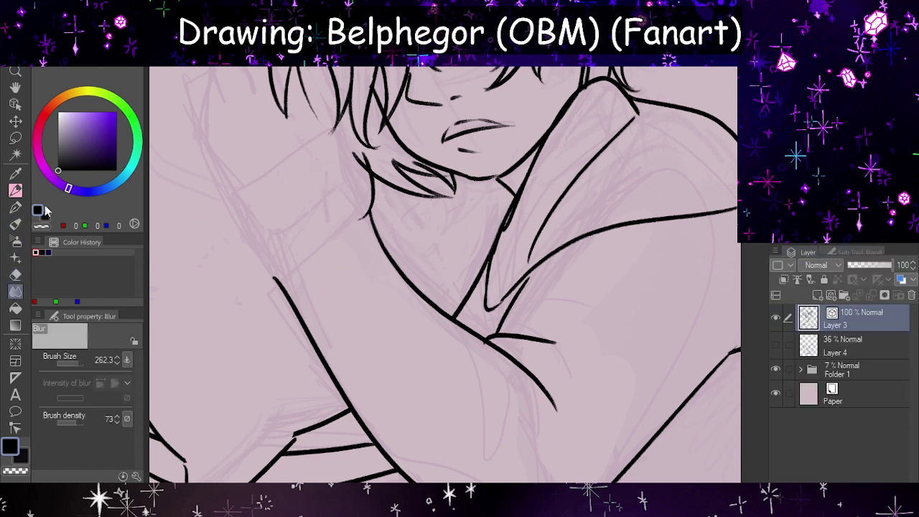
- Erase the overlapping lines along the hood's front edge below the chin with the size 11 vector eraser
{"action": "left_click", "coordinate": [15, 273]}
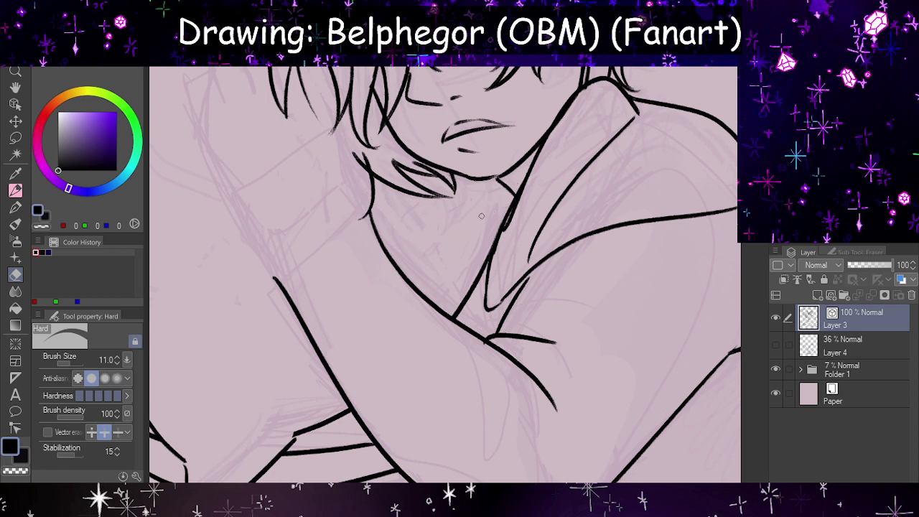
{"action": "left_click", "coordinate": [48, 432]}
{"action": "left_click_drag", "start_coordinate": [463, 270], "coordinate": [493, 275]}
{"action": "left_click", "coordinate": [498, 244]}
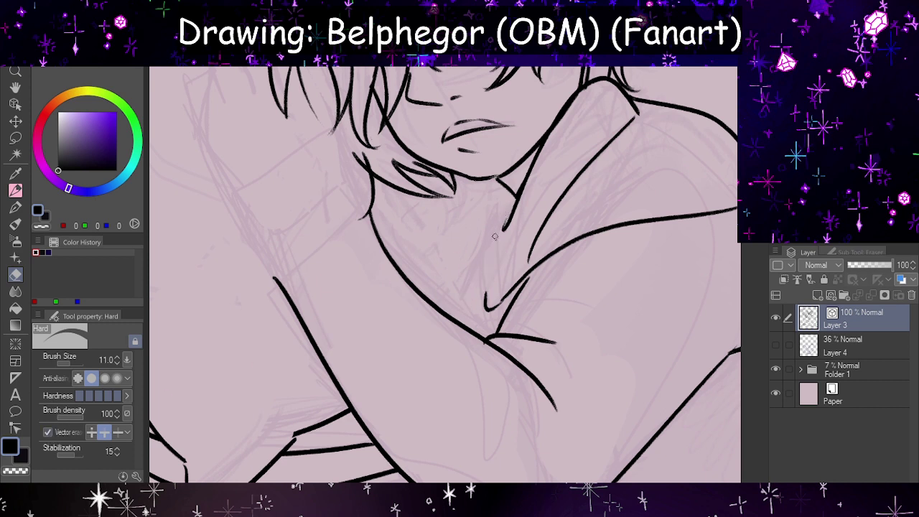
- Ink the curved neckline from just below the chin down to the forearm with the size 10 SU-Cream Pencil
{"action": "left_click", "coordinate": [16, 190]}
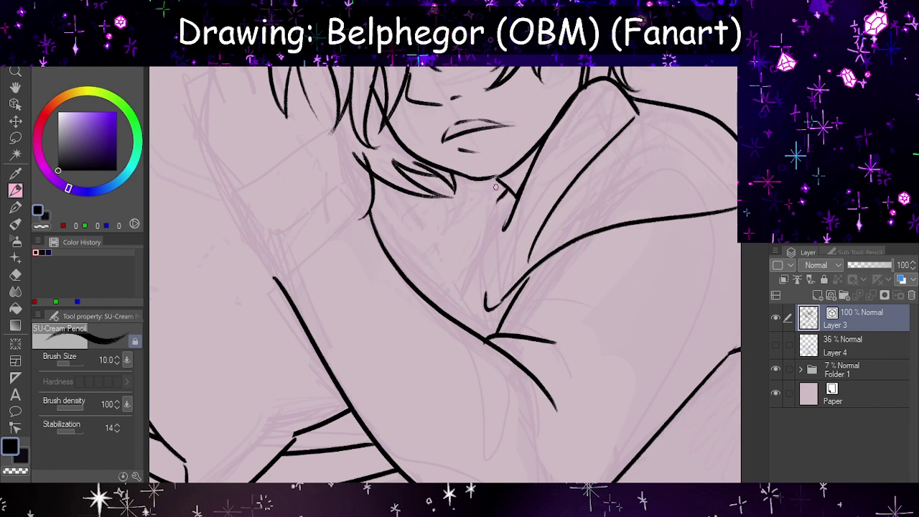
{"action": "left_click_drag", "start_coordinate": [497, 188], "coordinate": [447, 311]}
{"action": "key", "text": "h"}
{"action": "key", "text": "ctrl+z"}
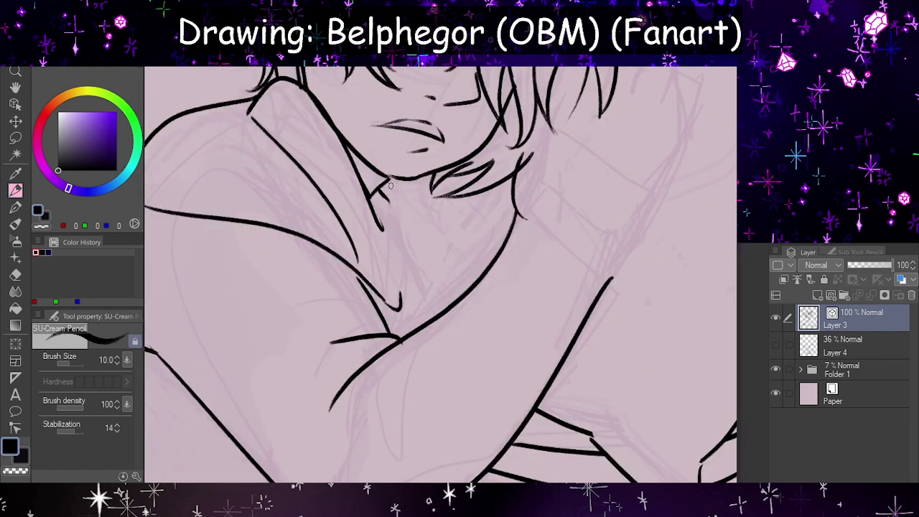
{"action": "left_click_drag", "start_coordinate": [390, 185], "coordinate": [448, 323]}
{"action": "key", "text": "h"}
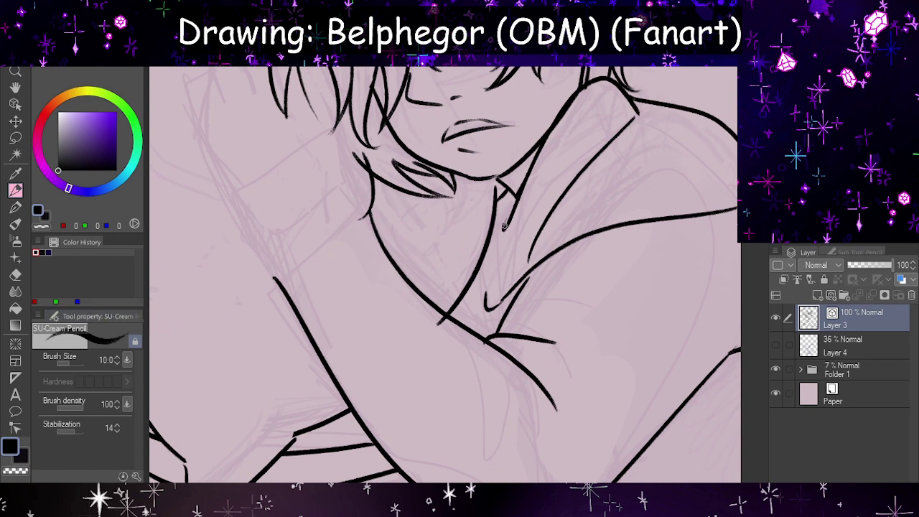
- Ink the jacket's front edge from the collar tip below the chin down to the bend of the arm
{"action": "left_click_drag", "start_coordinate": [517, 205], "coordinate": [490, 302]}
{"action": "key", "text": "ctrl+z"}
{"action": "mouse_move", "coordinate": [517, 197]}
{"action": "left_mouse_down"}
{"action": "mouse_move", "coordinate": [483, 294]}
{"action": "mouse_move", "coordinate": [498, 305]}
{"action": "left_mouse_up"}
{"action": "key", "text": "ctrl+z"}
{"action": "mouse_move", "coordinate": [502, 231]}
{"action": "left_mouse_down"}
{"action": "mouse_move", "coordinate": [515, 208]}
{"action": "mouse_move", "coordinate": [495, 323]}
{"action": "left_mouse_up"}
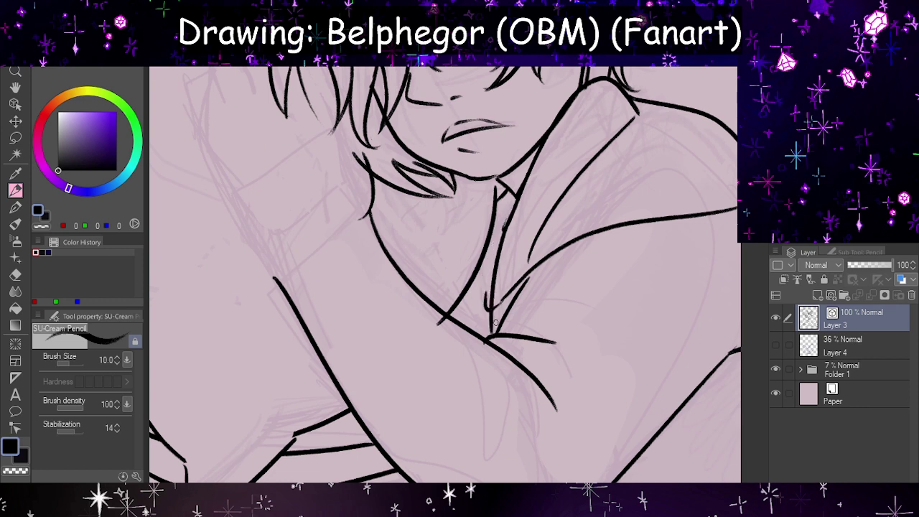
- Erase the old hook-shaped fold and the line ends overshooting at the jacket front and the forearm with the size 11 eraser
{"action": "left_click", "coordinate": [15, 274]}
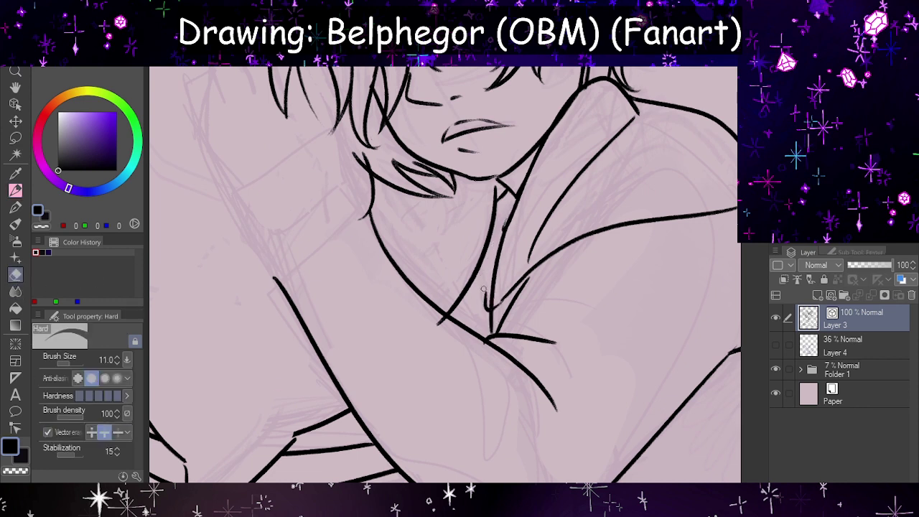
{"action": "left_click_drag", "start_coordinate": [484, 289], "coordinate": [498, 292]}
{"action": "left_click_drag", "start_coordinate": [434, 322], "coordinate": [430, 322]}
{"action": "left_click_drag", "start_coordinate": [517, 282], "coordinate": [506, 291]}
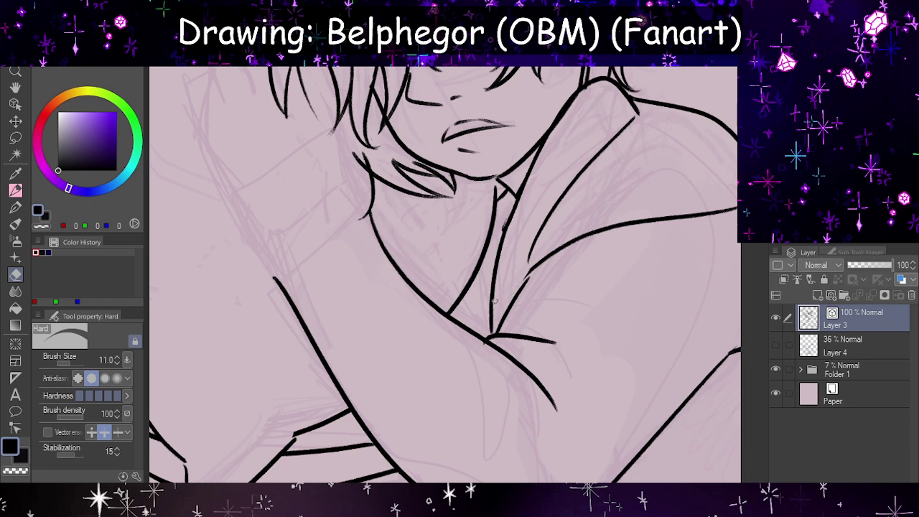
- Ink the upper arc of the sleeve cuff below the hair and its short outer end with the SU-Cream Pencil
{"action": "left_click", "coordinate": [15, 190]}
{"action": "key", "text": "h"}
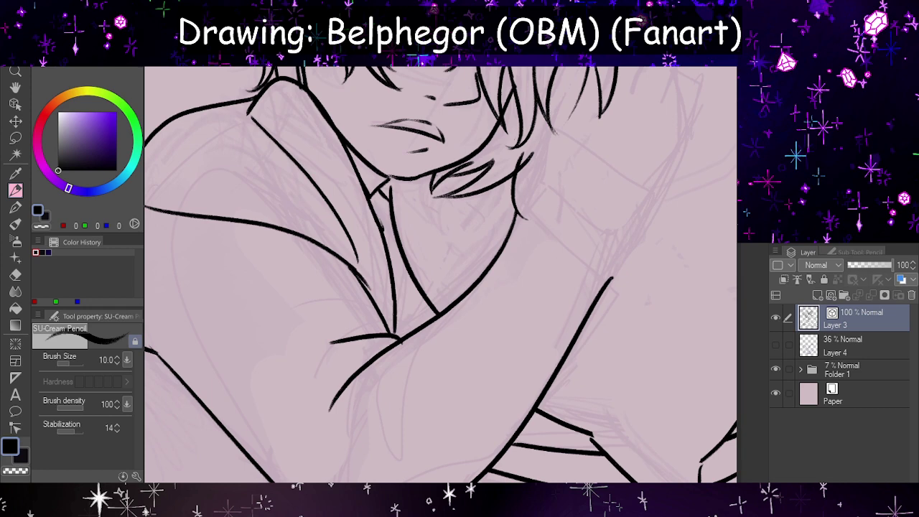
{"action": "scroll", "coordinate": [366, 269], "scroll_direction": "down", "scroll_amount": 5}
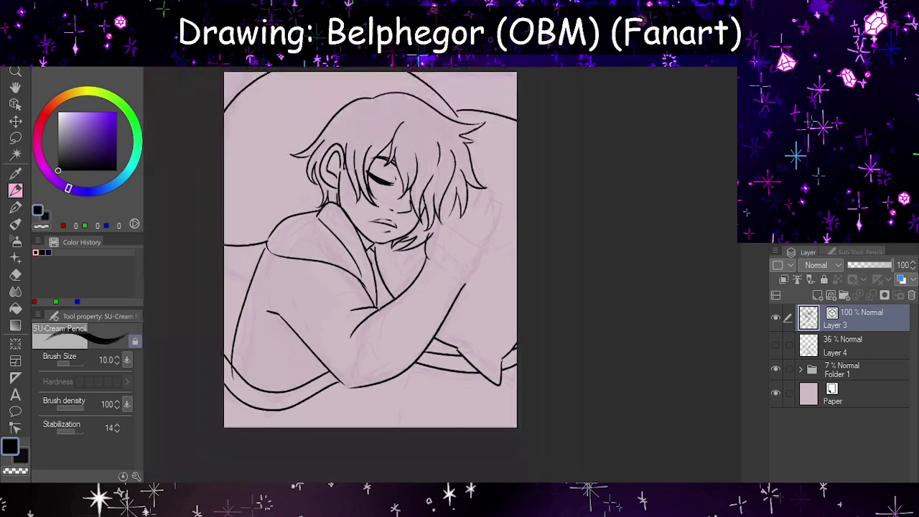
{"action": "key", "text": "h"}
{"action": "scroll", "coordinate": [350, 299], "scroll_direction": "down", "scroll_amount": 1}
{"action": "scroll", "coordinate": [481, 240], "scroll_direction": "up", "scroll_amount": 2}
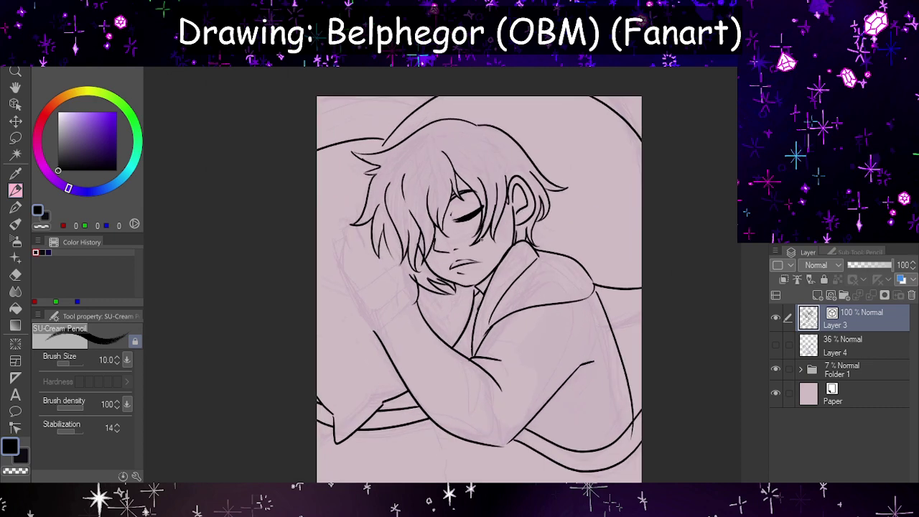
{"action": "scroll", "coordinate": [280, 301], "scroll_direction": "up", "scroll_amount": 5}
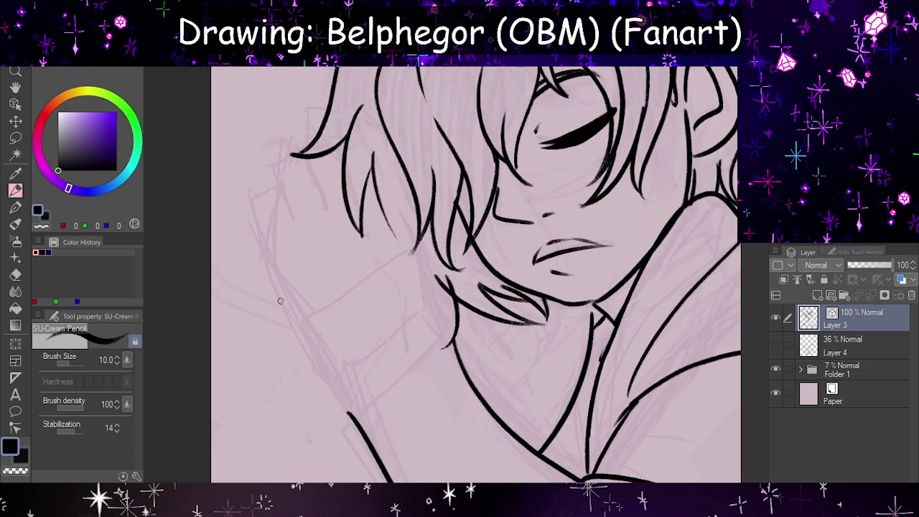
{"action": "left_click_drag", "start_coordinate": [294, 313], "coordinate": [418, 234]}
{"action": "key", "text": "ctrl+z"}
{"action": "left_click_drag", "start_coordinate": [293, 320], "coordinate": [411, 250]}
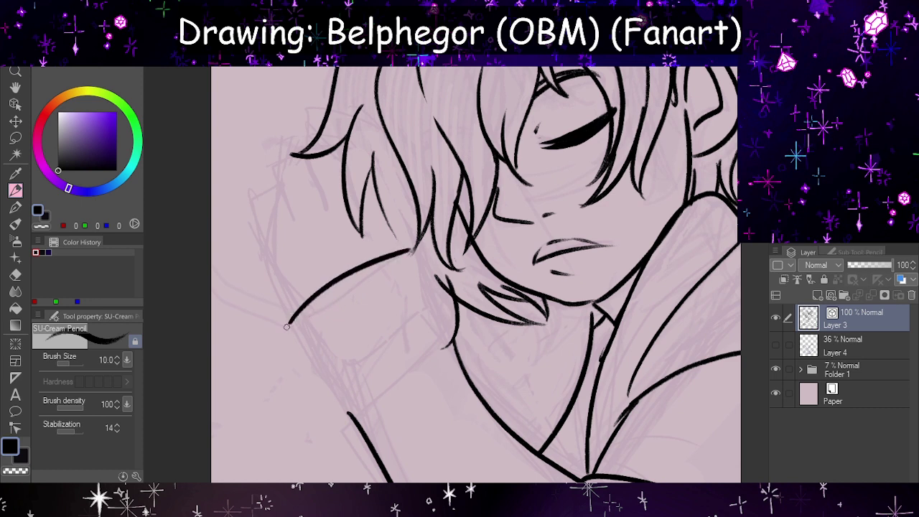
{"action": "left_click_drag", "start_coordinate": [287, 324], "coordinate": [305, 340]}
- Ink the cuff's lower arc and the sleeve edges running from both cuff corners into the forearm lines
{"action": "mouse_move", "coordinate": [414, 250]}
{"action": "left_mouse_down"}
{"action": "mouse_move", "coordinate": [424, 267]}
{"action": "mouse_move", "coordinate": [313, 338]}
{"action": "left_mouse_up"}
{"action": "key", "text": "ctrl+z"}
{"action": "mouse_move", "coordinate": [428, 265]}
{"action": "left_mouse_down"}
{"action": "mouse_move", "coordinate": [306, 339]}
{"action": "mouse_move", "coordinate": [310, 374]}
{"action": "mouse_move", "coordinate": [334, 405]}
{"action": "left_mouse_up"}
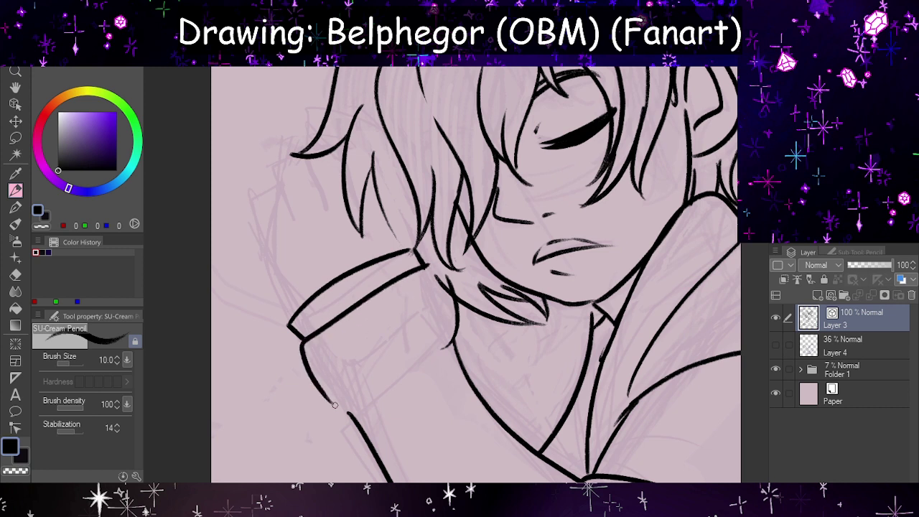
{"action": "key", "text": "ctrl+z"}
{"action": "mouse_move", "coordinate": [426, 263]}
{"action": "left_mouse_down"}
{"action": "mouse_move", "coordinate": [296, 347]}
{"action": "mouse_move", "coordinate": [338, 417]}
{"action": "left_mouse_up"}
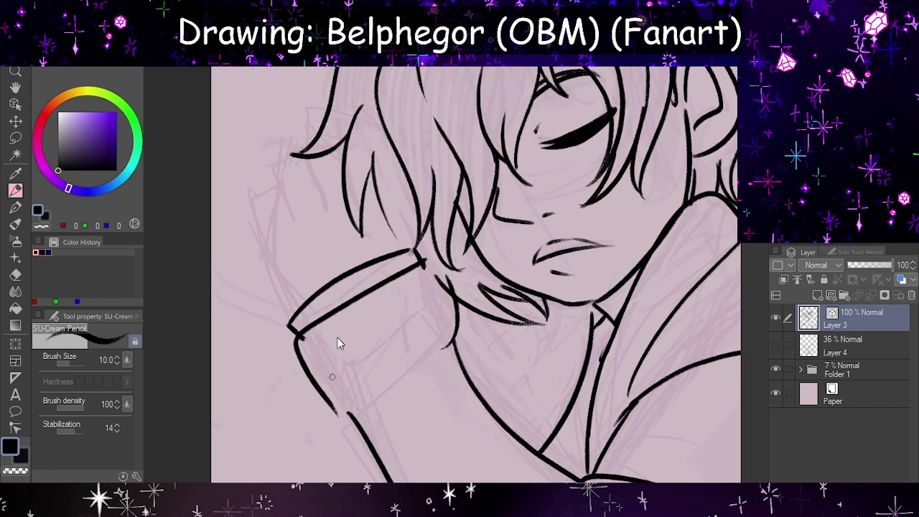
{"action": "key", "text": "ctrl+z"}
{"action": "mouse_move", "coordinate": [426, 264]}
{"action": "left_mouse_down"}
{"action": "mouse_move", "coordinate": [295, 346]}
{"action": "mouse_move", "coordinate": [359, 423]}
{"action": "left_mouse_up"}
{"action": "mouse_move", "coordinate": [428, 265]}
{"action": "left_mouse_down"}
{"action": "mouse_move", "coordinate": [491, 413]}
{"action": "mouse_move", "coordinate": [477, 380]}
{"action": "mouse_move", "coordinate": [517, 434]}
{"action": "left_mouse_up"}
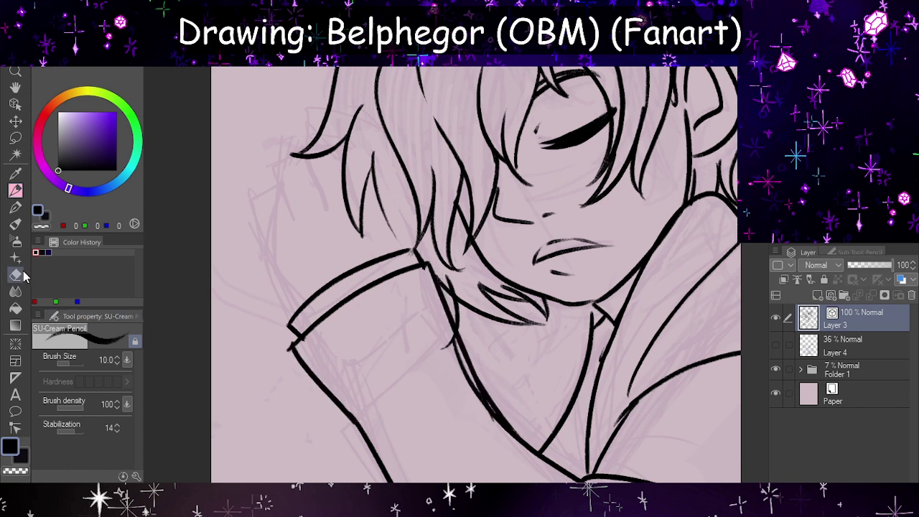
- Erase the overshoot at the cuff's outer corner and the doubled inner forearm line with vector erasing off
{"action": "left_click", "coordinate": [15, 274]}
{"action": "left_click_drag", "start_coordinate": [284, 353], "coordinate": [309, 341]}
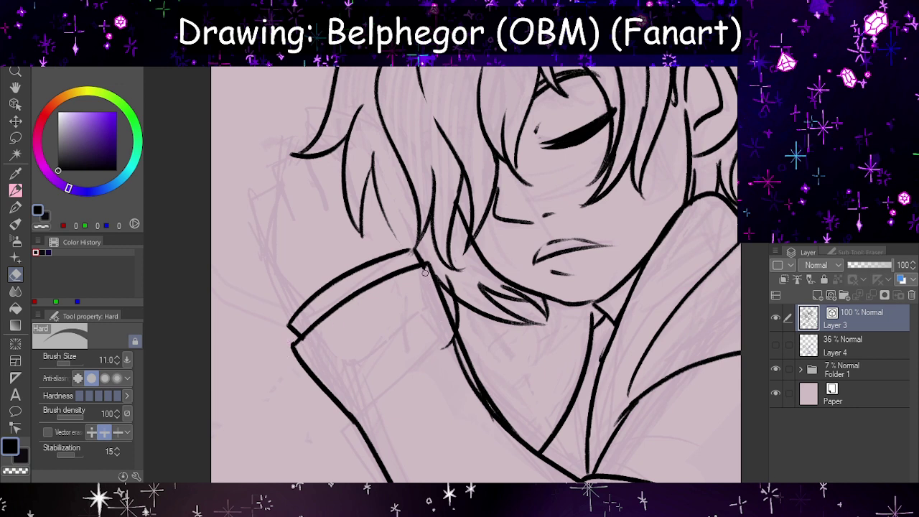
{"action": "left_click_drag", "start_coordinate": [447, 311], "coordinate": [485, 406]}
{"action": "key", "text": "ctrl+z"}
{"action": "left_click_drag", "start_coordinate": [452, 342], "coordinate": [490, 418]}
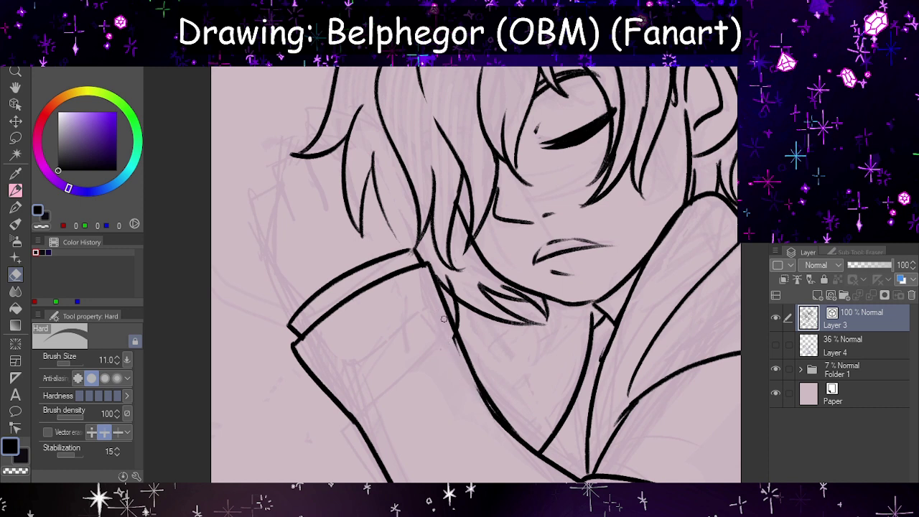
{"action": "mouse_move", "coordinate": [444, 319]}
{"action": "left_mouse_down"}
{"action": "mouse_move", "coordinate": [481, 397]}
{"action": "mouse_move", "coordinate": [469, 380]}
{"action": "left_mouse_up"}
{"action": "left_click_drag", "start_coordinate": [447, 322], "coordinate": [492, 414]}
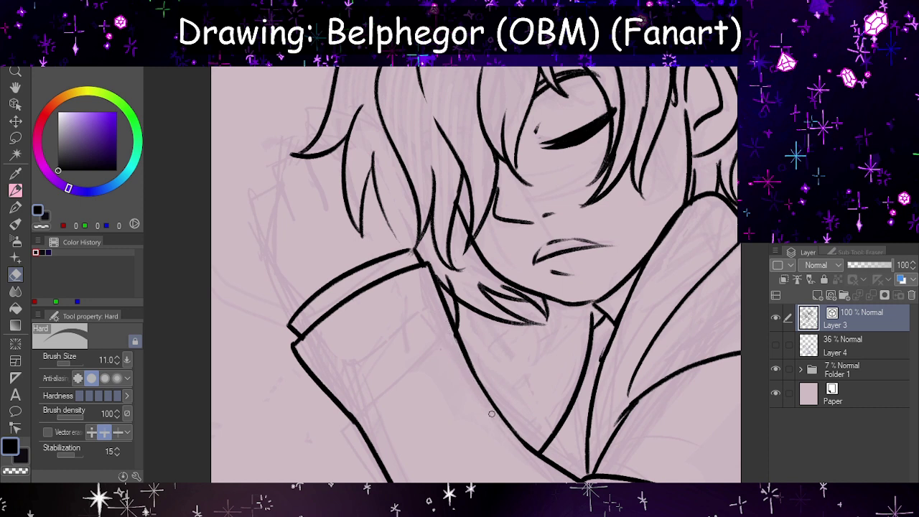
{"action": "left_click_drag", "start_coordinate": [443, 323], "coordinate": [544, 465]}
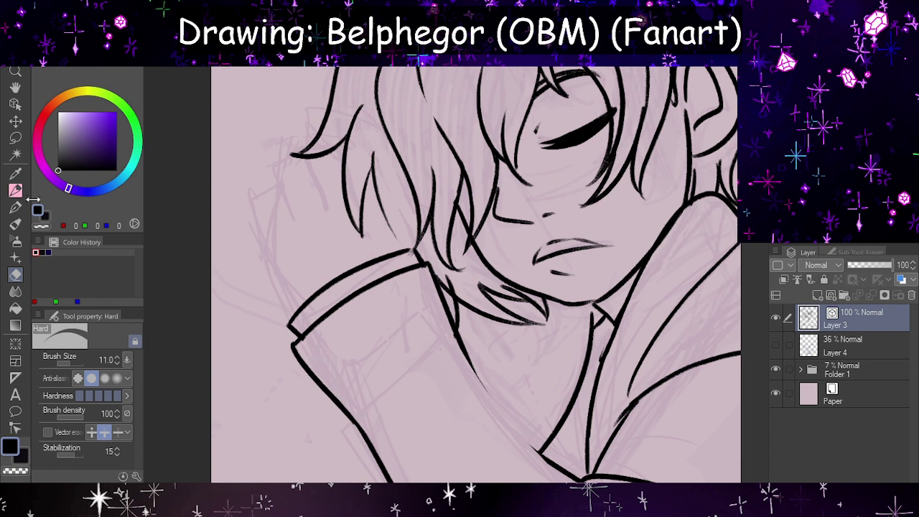
- Redraw the inner forearm line as one smooth stroke from the hair tips down to the jacket front
{"action": "key", "text": "p"}
{"action": "left_click_drag", "start_coordinate": [456, 335], "coordinate": [559, 479]}
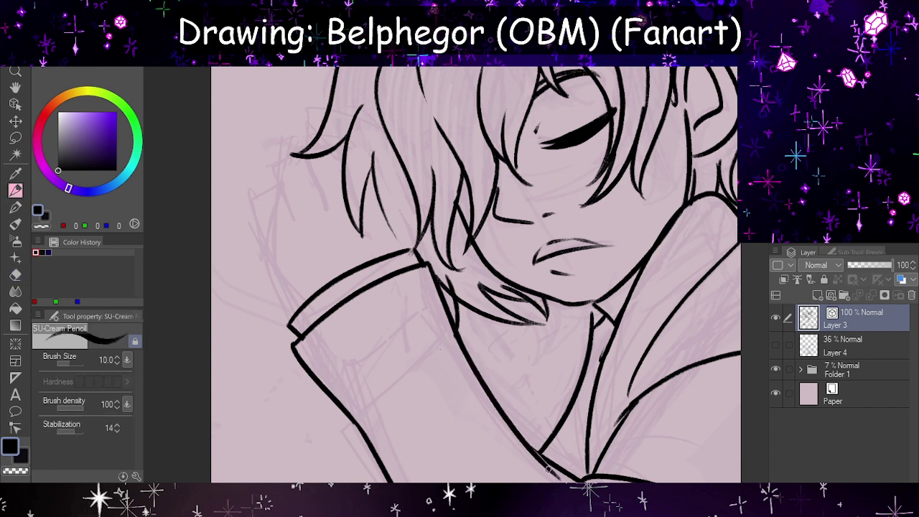
{"action": "key", "text": "ctrl+z"}
{"action": "mouse_move", "coordinate": [452, 331]}
{"action": "left_mouse_down"}
{"action": "mouse_move", "coordinate": [517, 421]}
{"action": "mouse_move", "coordinate": [571, 474]}
{"action": "left_mouse_up"}
{"action": "key", "text": "ctrl+z"}
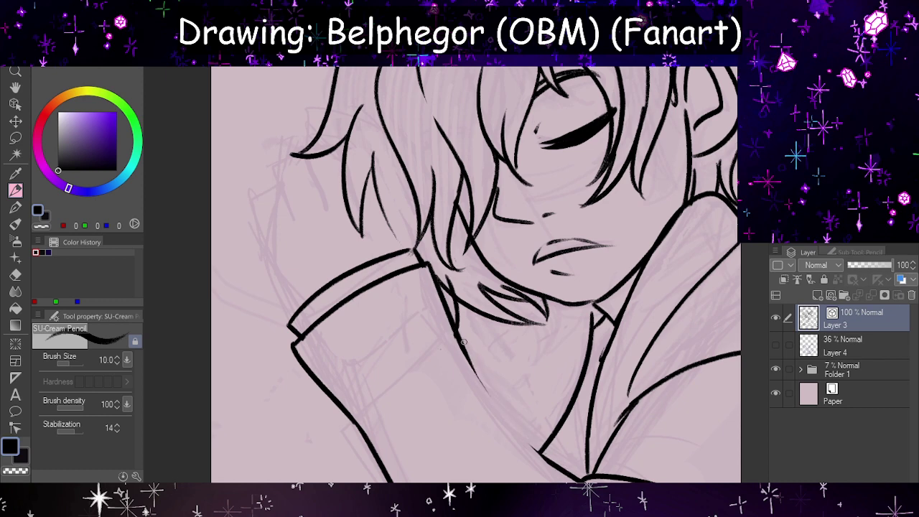
{"action": "left_click_drag", "start_coordinate": [453, 327], "coordinate": [566, 474]}
- Ink the rounded elbow corner joining the lower forearm line to the upper arm line
{"action": "scroll", "coordinate": [543, 458], "scroll_direction": "down", "scroll_amount": 5}
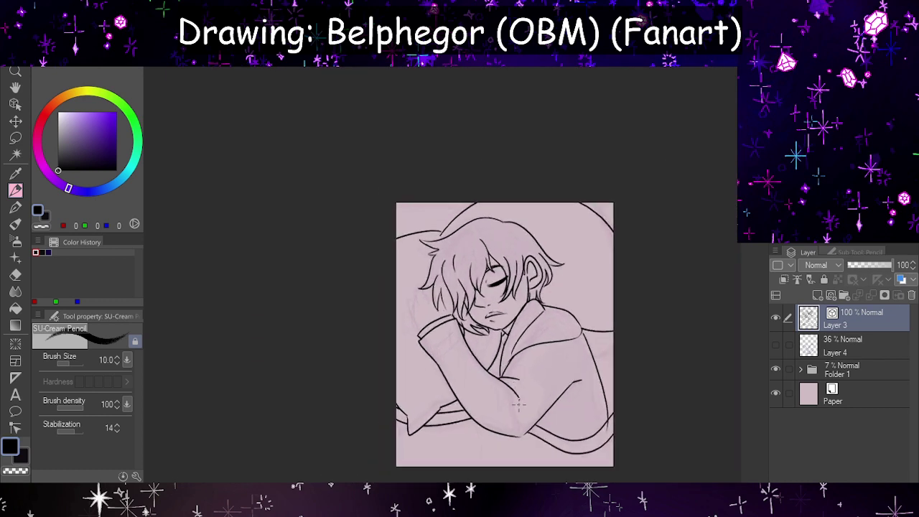
{"action": "scroll", "coordinate": [463, 379], "scroll_direction": "up", "scroll_amount": 6}
{"action": "scroll", "coordinate": [566, 422], "scroll_direction": "up", "scroll_amount": 1}
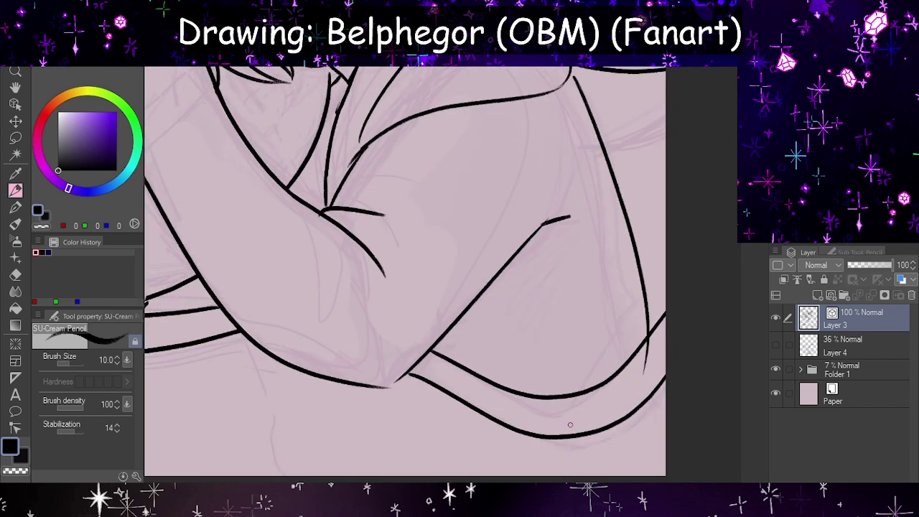
{"action": "left_click_drag", "start_coordinate": [379, 385], "coordinate": [409, 364]}
{"action": "key", "text": "ctrl+z"}
{"action": "left_click_drag", "start_coordinate": [369, 387], "coordinate": [407, 362]}
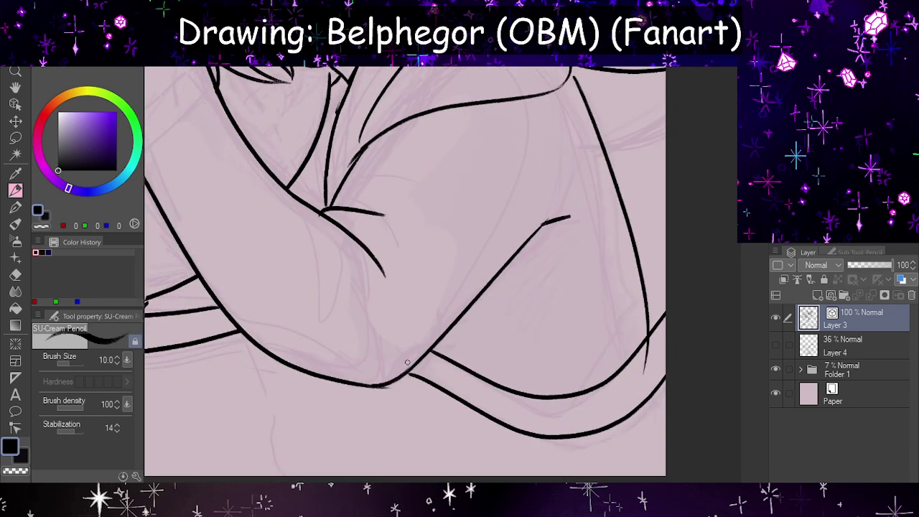
- Erase the overlapping ends where the back line crosses the background curve, with vector erasing on
{"action": "left_click", "coordinate": [16, 273]}
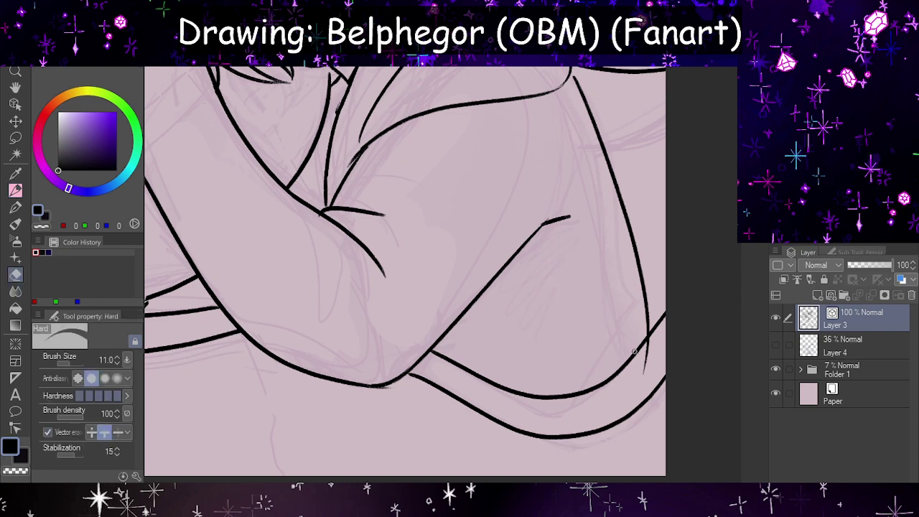
{"action": "left_click_drag", "start_coordinate": [634, 351], "coordinate": [665, 337]}
{"action": "scroll", "coordinate": [672, 343], "scroll_direction": "down", "scroll_amount": 6}
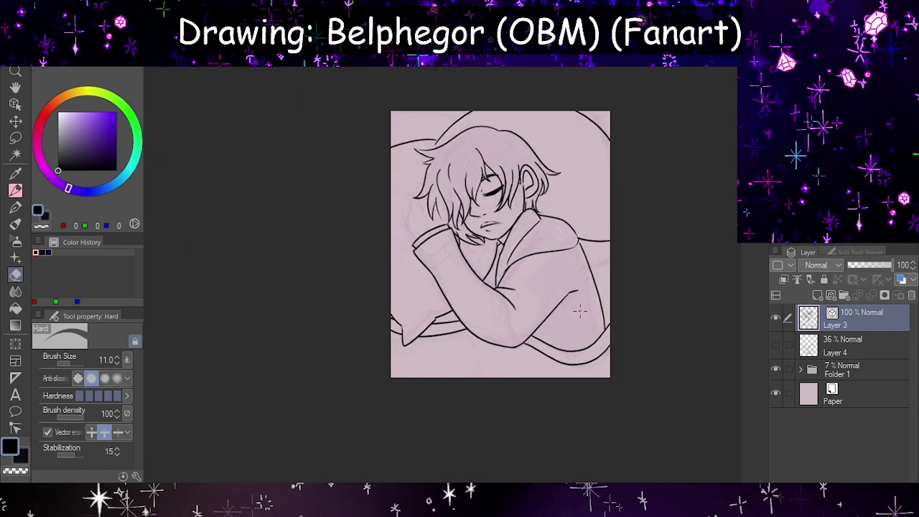
- Ink the outer edge of the hand from the cuff up to the little finger's knuckle with the SU-Cream Pencil
{"action": "scroll", "coordinate": [319, 129], "scroll_direction": "up", "scroll_amount": 8}
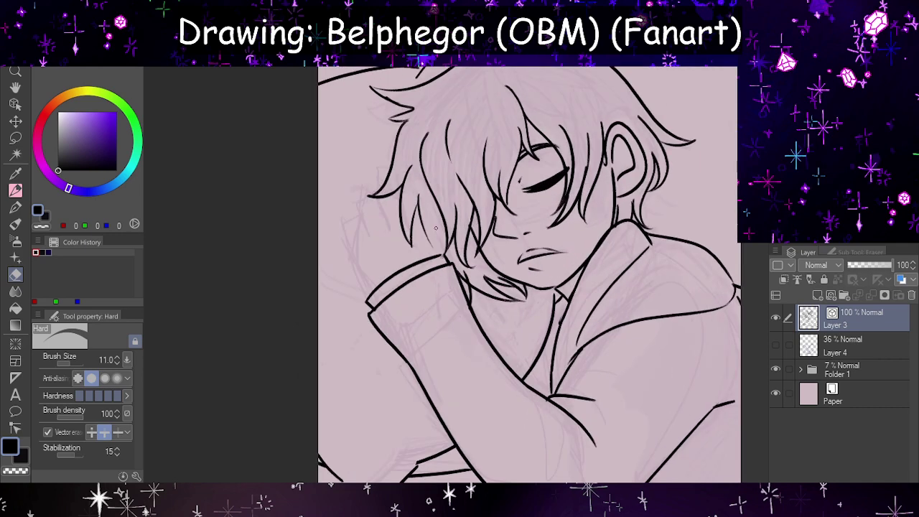
{"action": "scroll", "coordinate": [319, 129], "scroll_direction": "up", "scroll_amount": 1}
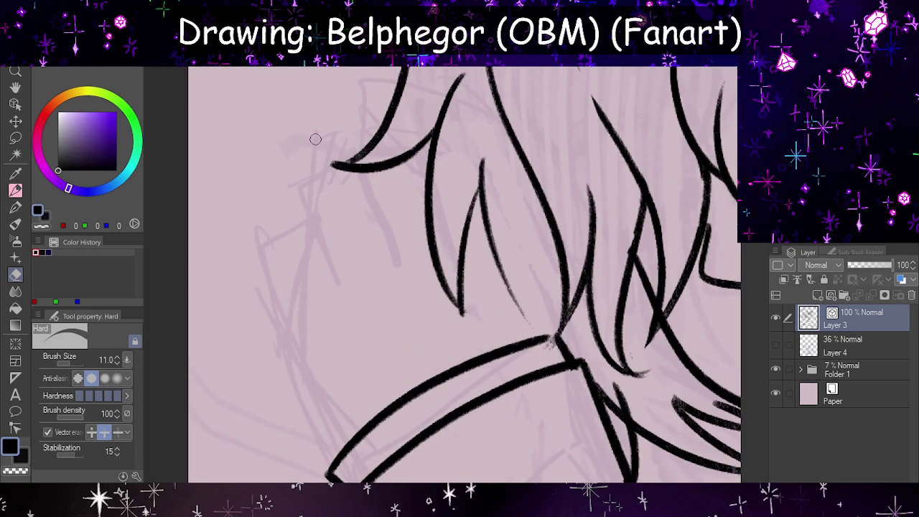
{"action": "left_click", "coordinate": [15, 191]}
{"action": "mouse_move", "coordinate": [334, 449]}
{"action": "left_mouse_down"}
{"action": "mouse_move", "coordinate": [294, 378]}
{"action": "mouse_move", "coordinate": [303, 217]}
{"action": "left_mouse_up"}
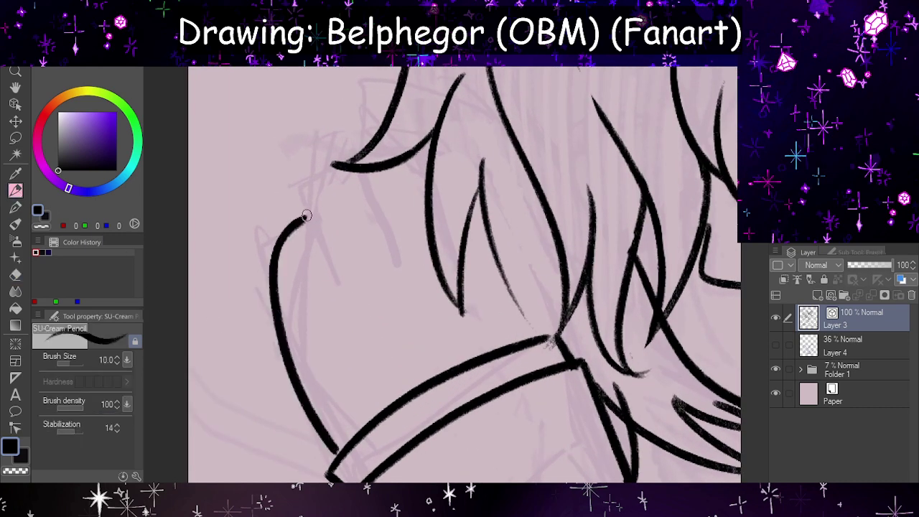
{"action": "left_click_drag", "start_coordinate": [326, 272], "coordinate": [341, 146]}
{"action": "left_click_drag", "start_coordinate": [377, 237], "coordinate": [378, 110]}
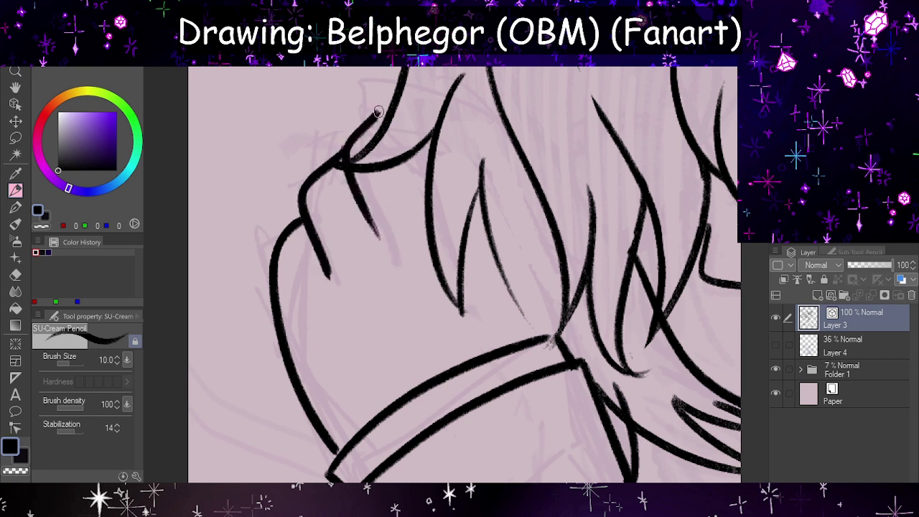
{"action": "key", "text": "ctrl+z"}
{"action": "key", "text": "ctrl+z"}
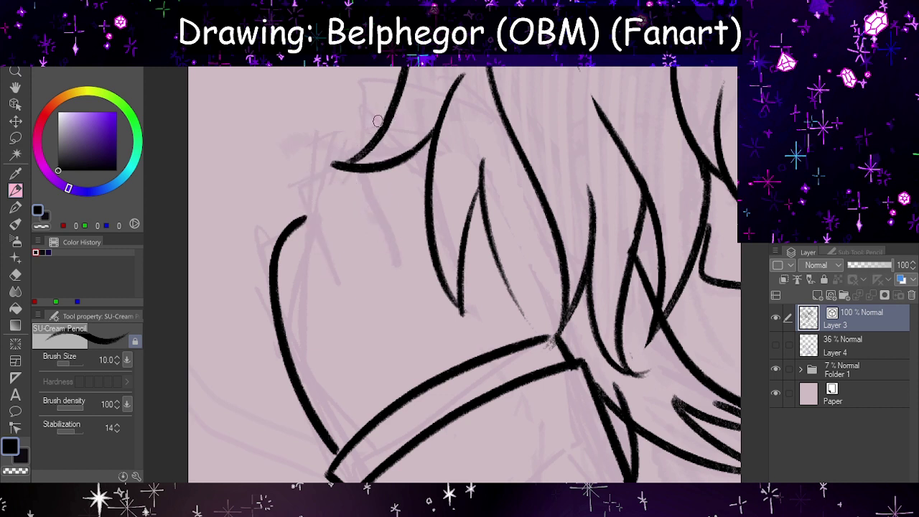
{"action": "left_click", "coordinate": [775, 319]}
{"action": "left_click", "coordinate": [776, 319]}
- Ink the rounded outline of the finger nearest the face, running from its knuckle down to the cuff
{"action": "mouse_move", "coordinate": [418, 157]}
{"action": "left_mouse_down"}
{"action": "mouse_move", "coordinate": [478, 148]}
{"action": "mouse_move", "coordinate": [545, 332]}
{"action": "left_mouse_up"}
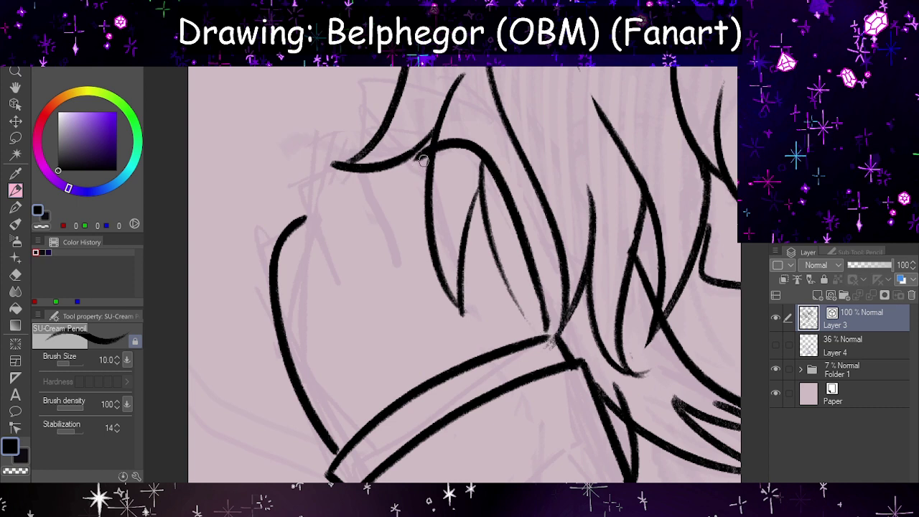
{"action": "left_click_drag", "start_coordinate": [416, 131], "coordinate": [451, 260]}
{"action": "mouse_move", "coordinate": [421, 132]}
{"action": "left_mouse_down"}
{"action": "mouse_move", "coordinate": [346, 162]}
{"action": "mouse_move", "coordinate": [380, 270]}
{"action": "left_mouse_up"}
{"action": "key", "text": "ctrl+z"}
{"action": "key", "text": "ctrl+z"}
{"action": "key", "text": "ctrl+z"}
- Ink the knuckle tops and dividing lines of the remaining fingers of the fist
{"action": "left_click_drag", "start_coordinate": [383, 234], "coordinate": [353, 168]}
{"action": "key", "text": "ctrl+z"}
{"action": "mouse_move", "coordinate": [385, 235]}
{"action": "left_mouse_down"}
{"action": "mouse_move", "coordinate": [397, 133]}
{"action": "mouse_move", "coordinate": [350, 152]}
{"action": "mouse_move", "coordinate": [392, 274]}
{"action": "left_mouse_up"}
{"action": "key", "text": "ctrl+z"}
{"action": "left_click_drag", "start_coordinate": [410, 131], "coordinate": [450, 248]}
{"action": "mouse_move", "coordinate": [335, 167]}
{"action": "left_mouse_down"}
{"action": "mouse_move", "coordinate": [314, 232]}
{"action": "mouse_move", "coordinate": [331, 287]}
{"action": "left_mouse_up"}
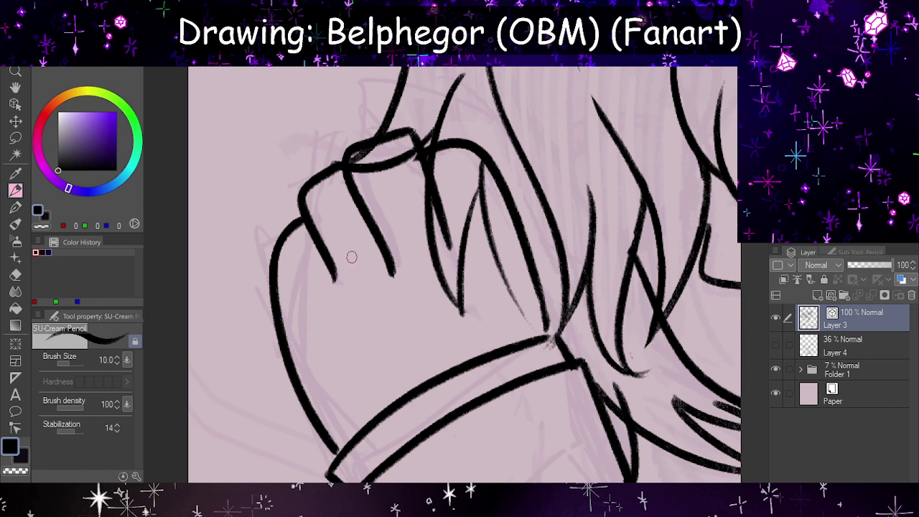
{"action": "key", "text": "ctrl+z"}
{"action": "left_click_drag", "start_coordinate": [342, 163], "coordinate": [323, 294]}
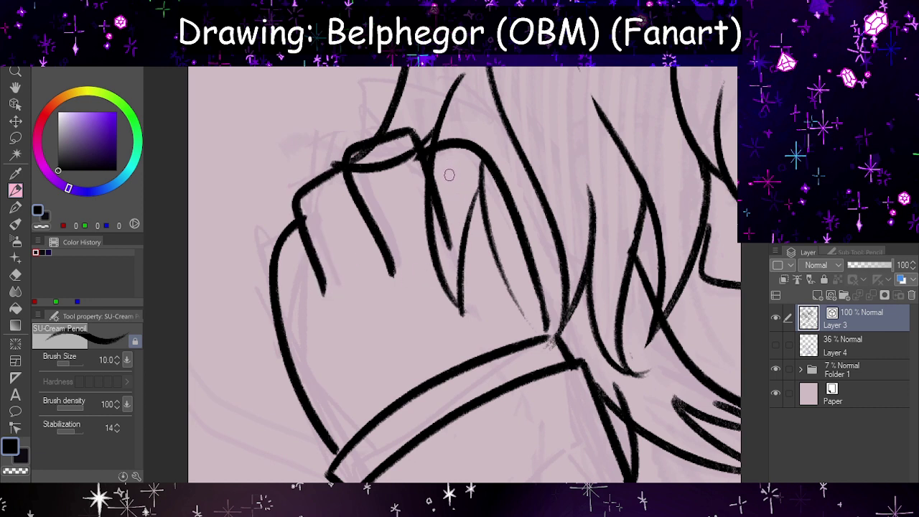
- Erase the hair strands crossing the fingers and the overshoot at the little finger with vector erasing on
{"action": "left_click", "coordinate": [16, 274]}
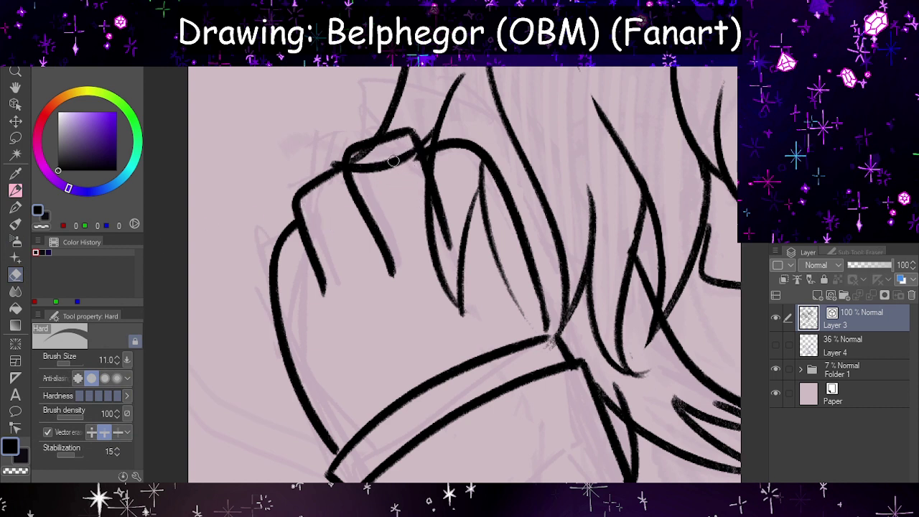
{"action": "mouse_move", "coordinate": [388, 171]}
{"action": "left_mouse_down"}
{"action": "mouse_move", "coordinate": [474, 230]}
{"action": "mouse_move", "coordinate": [463, 188]}
{"action": "mouse_move", "coordinate": [492, 235]}
{"action": "mouse_move", "coordinate": [471, 196]}
{"action": "mouse_move", "coordinate": [496, 273]}
{"action": "mouse_move", "coordinate": [413, 233]}
{"action": "mouse_move", "coordinate": [408, 192]}
{"action": "mouse_move", "coordinate": [461, 300]}
{"action": "mouse_move", "coordinate": [465, 284]}
{"action": "mouse_move", "coordinate": [450, 291]}
{"action": "mouse_move", "coordinate": [481, 277]}
{"action": "left_mouse_up"}
{"action": "left_click_drag", "start_coordinate": [474, 159], "coordinate": [489, 206]}
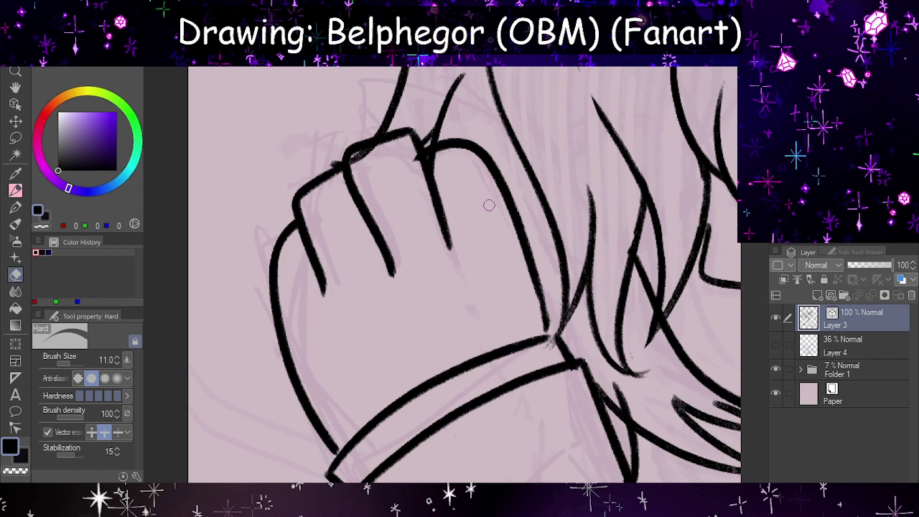
- Undo the recent finger inking and hair erasures on the fist
{"action": "scroll", "coordinate": [365, 294], "scroll_direction": "down", "scroll_amount": 5}
{"action": "scroll", "coordinate": [416, 304], "scroll_direction": "up", "scroll_amount": 1}
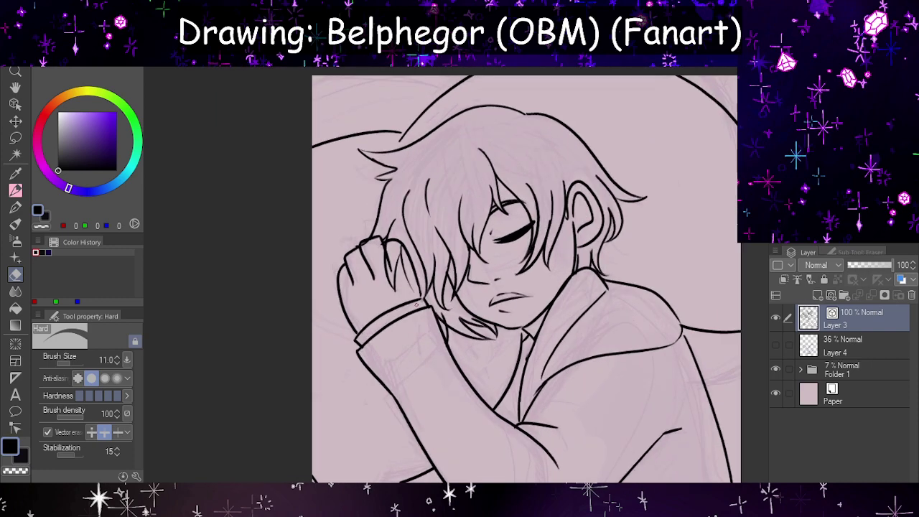
{"action": "scroll", "coordinate": [410, 280], "scroll_direction": "down", "scroll_amount": 3}
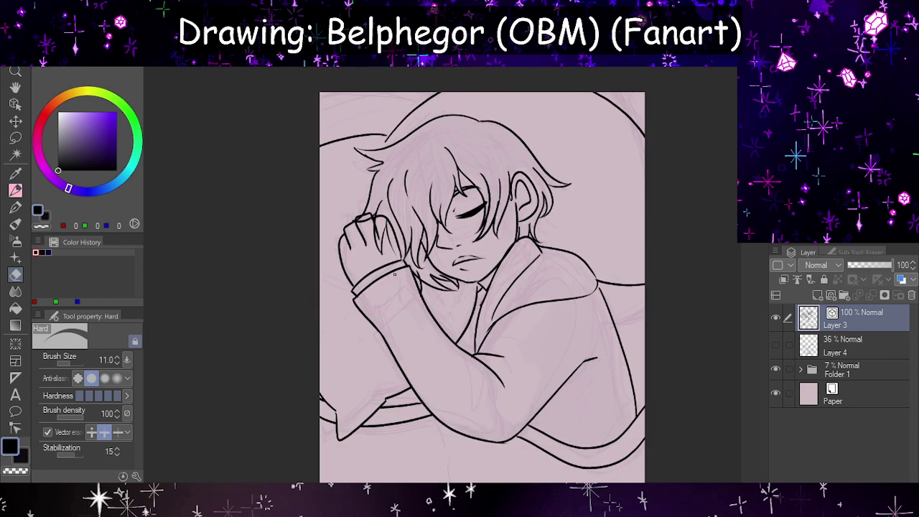
{"action": "key", "text": "ctrl+z"}
{"action": "key", "text": "ctrl+z"}
{"action": "key", "text": "ctrl+z"}
{"action": "scroll", "coordinate": [406, 260], "scroll_direction": "up", "scroll_amount": 1}
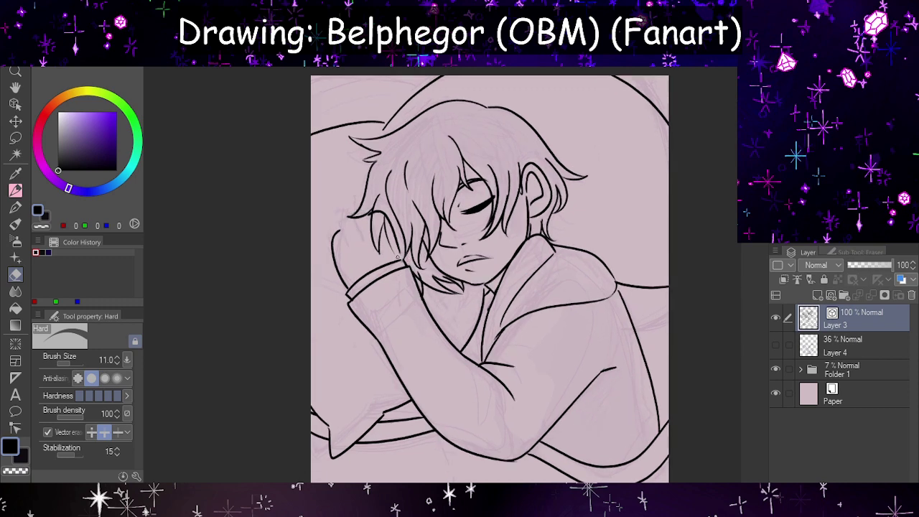
{"action": "scroll", "coordinate": [397, 257], "scroll_direction": "down", "scroll_amount": 1}
- Erase the uneven outer forearm line below the cuff and re-ink it straighter with the SU-Cream Pencil
{"action": "scroll", "coordinate": [410, 313], "scroll_direction": "up", "scroll_amount": 3}
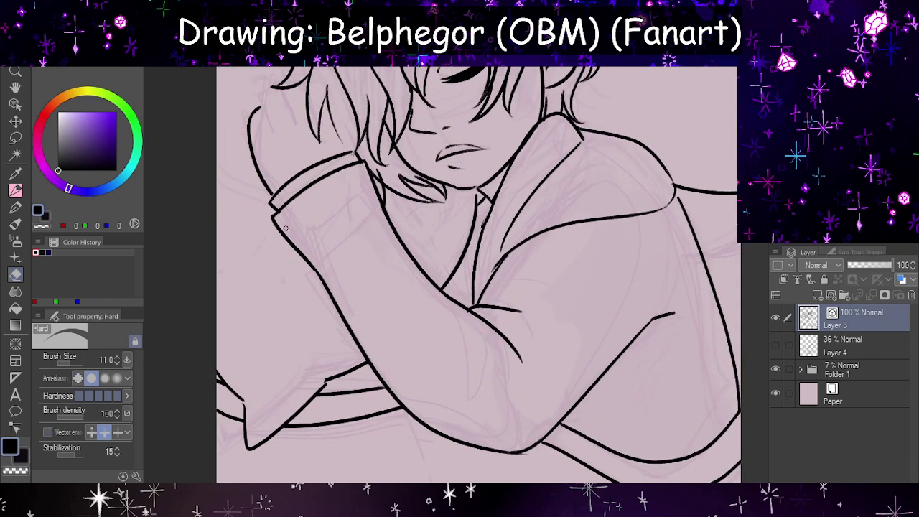
{"action": "mouse_move", "coordinate": [285, 228]}
{"action": "left_mouse_down"}
{"action": "mouse_move", "coordinate": [345, 319]}
{"action": "mouse_move", "coordinate": [303, 249]}
{"action": "left_mouse_up"}
{"action": "left_click_drag", "start_coordinate": [270, 218], "coordinate": [336, 291]}
{"action": "left_click", "coordinate": [16, 190]}
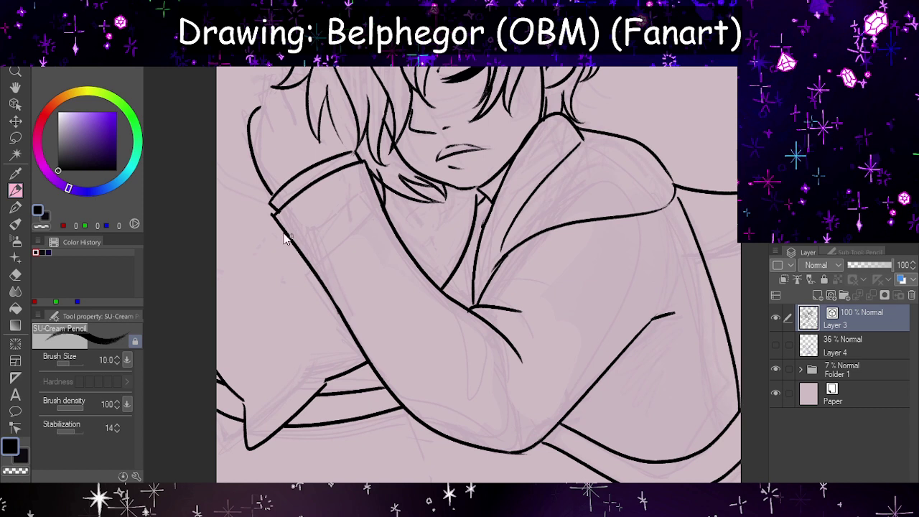
{"action": "key", "text": "ctrl+z"}
{"action": "left_click_drag", "start_coordinate": [273, 214], "coordinate": [338, 320]}
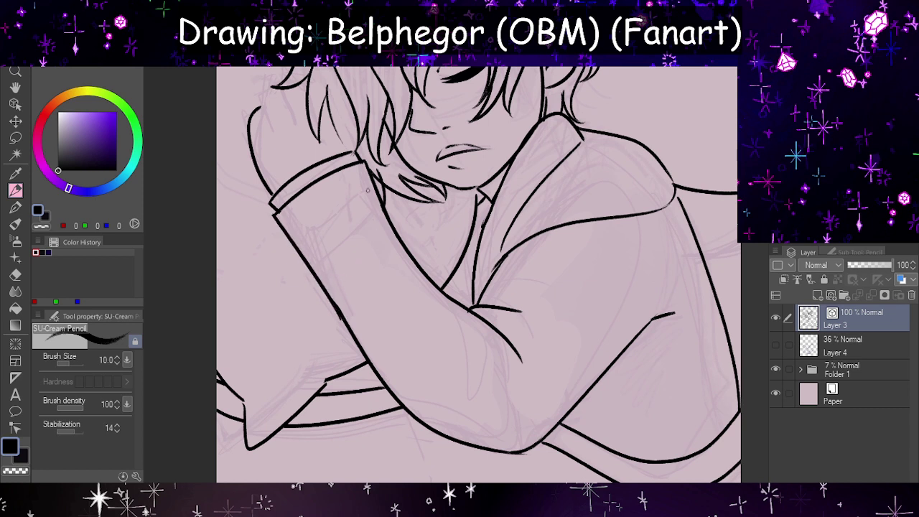
- Re-ink the inner forearm line from the cuff to the elbow crease and erase the doubled old line beside it
{"action": "left_click_drag", "start_coordinate": [367, 165], "coordinate": [470, 309]}
{"action": "key", "text": "ctrl+z"}
{"action": "left_click_drag", "start_coordinate": [367, 164], "coordinate": [459, 319]}
{"action": "key", "text": "ctrl+z"}
{"action": "left_click_drag", "start_coordinate": [367, 167], "coordinate": [463, 307]}
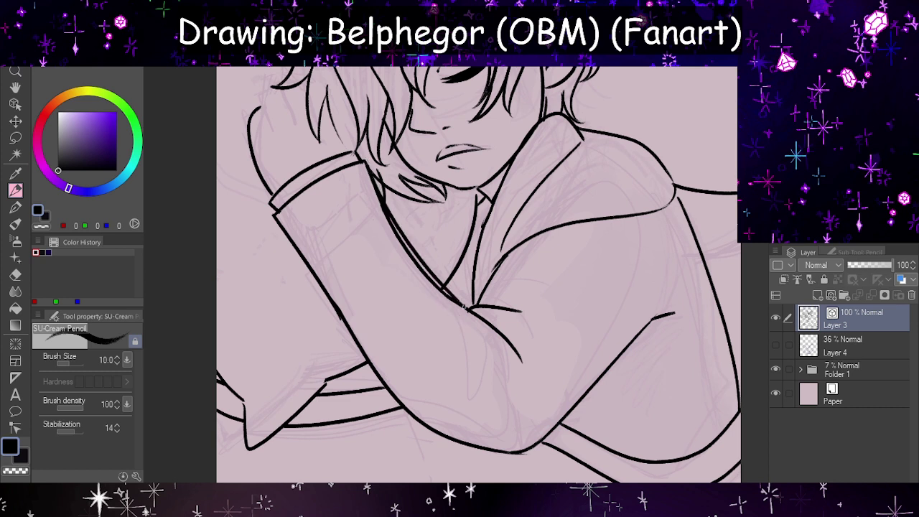
{"action": "left_click", "coordinate": [15, 275]}
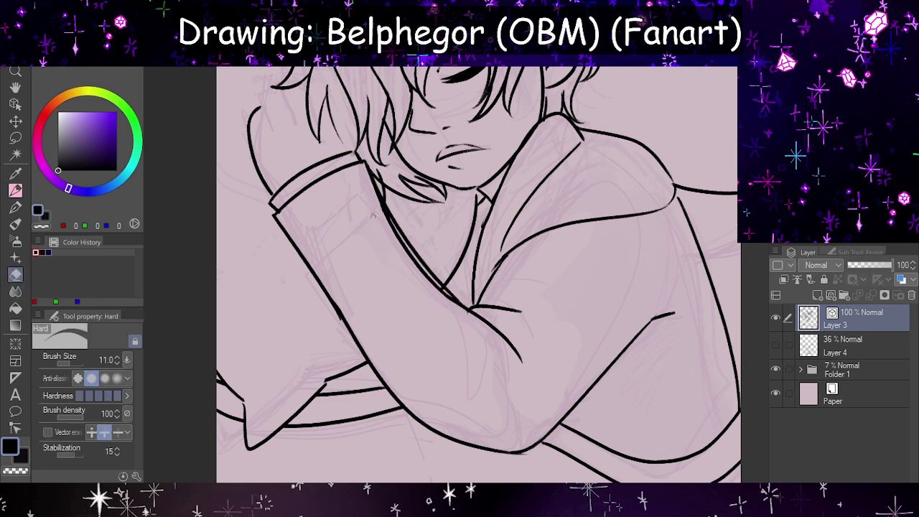
{"action": "mouse_move", "coordinate": [384, 212]}
{"action": "left_mouse_down"}
{"action": "mouse_move", "coordinate": [423, 271]}
{"action": "mouse_move", "coordinate": [388, 227]}
{"action": "left_mouse_up"}
{"action": "left_click_drag", "start_coordinate": [454, 309], "coordinate": [415, 264]}
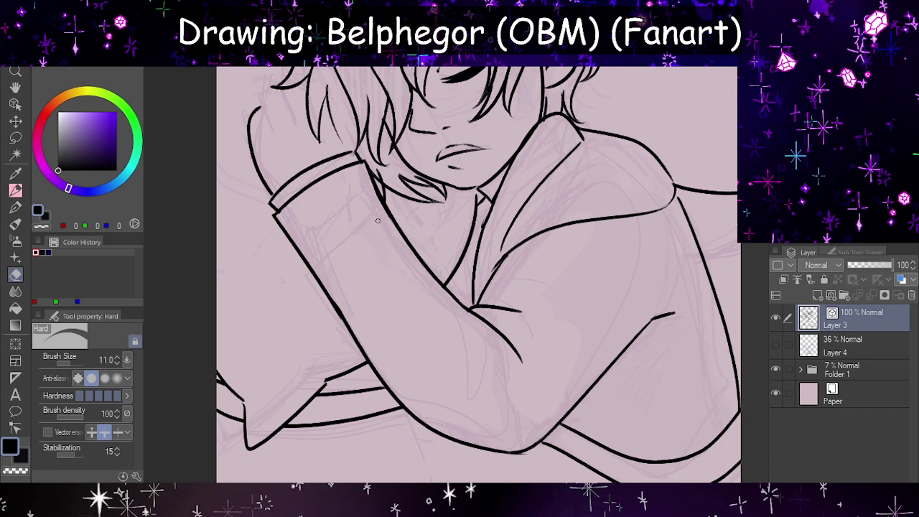
- Ink the knuckle and dividing line of the finger beside the little finger, ending its top at the hair tip
{"action": "scroll", "coordinate": [660, 348], "scroll_direction": "down", "scroll_amount": 3}
{"action": "scroll", "coordinate": [563, 339], "scroll_direction": "up", "scroll_amount": 2}
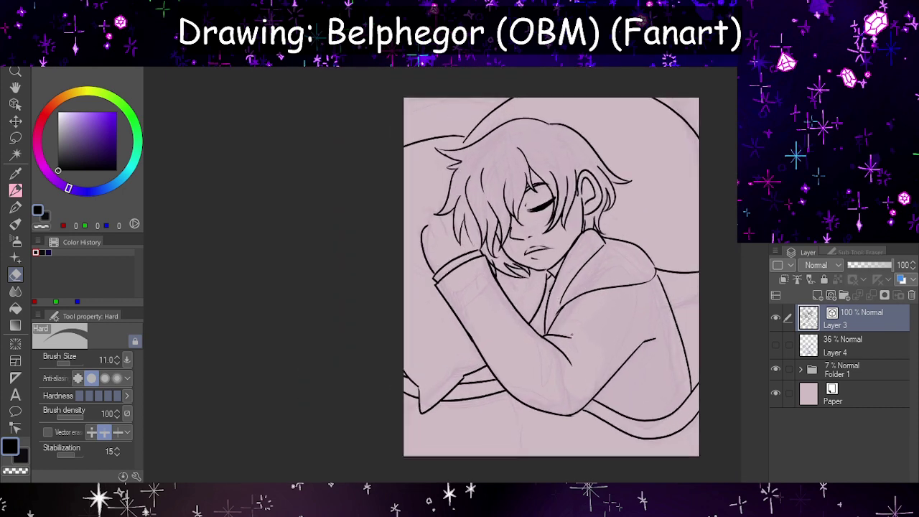
{"action": "scroll", "coordinate": [546, 253], "scroll_direction": "up", "scroll_amount": 5}
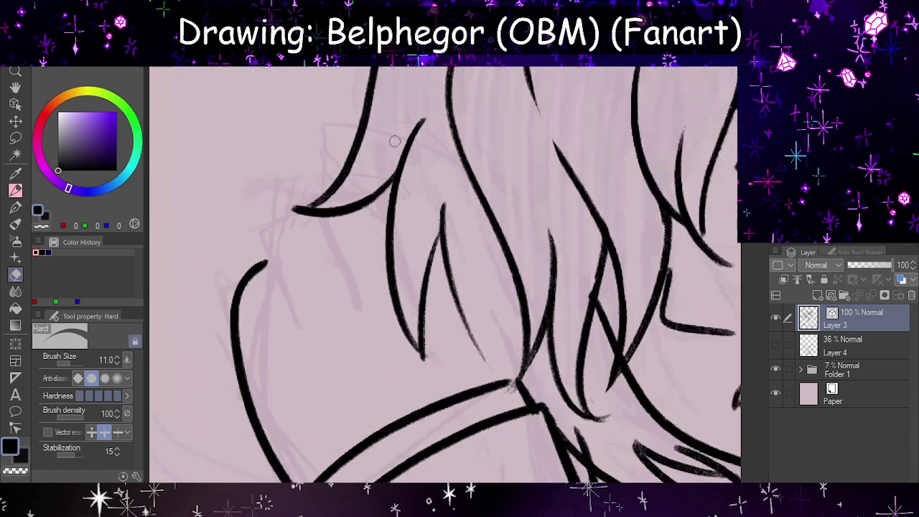
{"action": "left_click", "coordinate": [15, 190]}
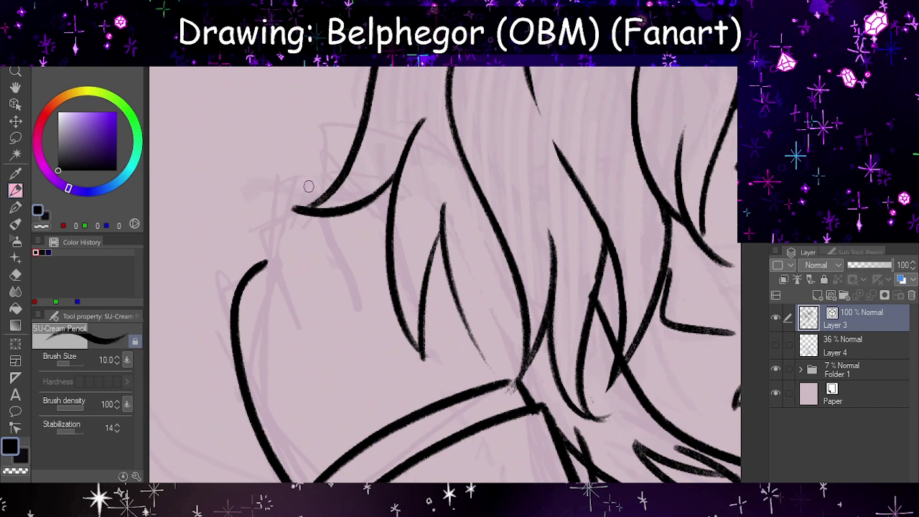
{"action": "mouse_move", "coordinate": [309, 186]}
{"action": "left_mouse_down"}
{"action": "mouse_move", "coordinate": [255, 231]}
{"action": "mouse_move", "coordinate": [298, 323]}
{"action": "left_mouse_up"}
{"action": "key", "text": "ctrl+z"}
{"action": "mouse_move", "coordinate": [309, 186]}
{"action": "left_mouse_down"}
{"action": "mouse_move", "coordinate": [261, 216]}
{"action": "mouse_move", "coordinate": [309, 330]}
{"action": "left_mouse_up"}
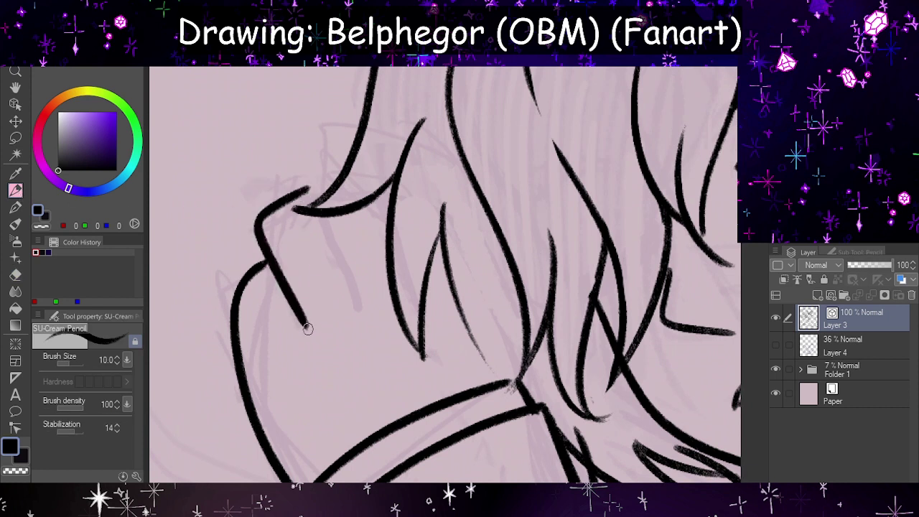
{"action": "mouse_move", "coordinate": [336, 148]}
{"action": "left_mouse_down"}
{"action": "mouse_move", "coordinate": [335, 265]}
{"action": "mouse_move", "coordinate": [359, 319]}
{"action": "left_mouse_up"}
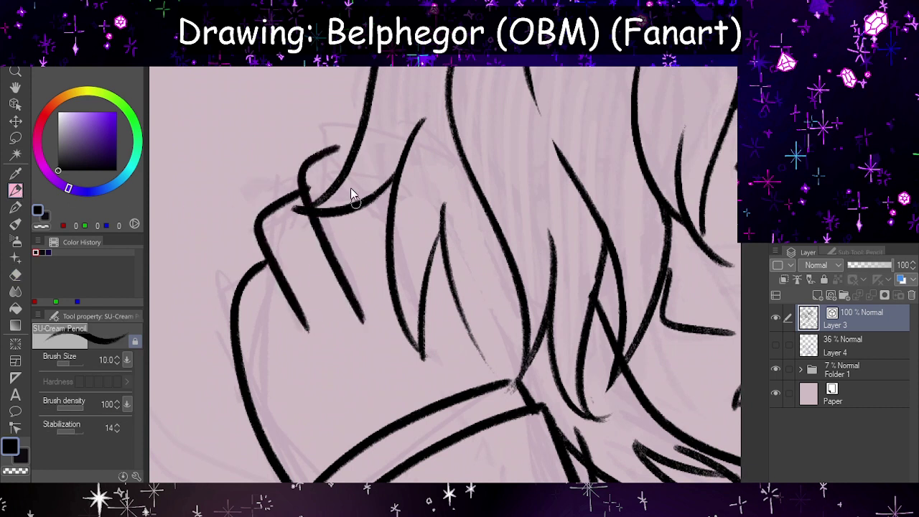
{"action": "key", "text": "ctrl+z"}
{"action": "key", "text": "ctrl+z"}
{"action": "mouse_move", "coordinate": [299, 334]}
{"action": "left_mouse_down"}
{"action": "mouse_move", "coordinate": [264, 247]}
{"action": "mouse_move", "coordinate": [314, 194]}
{"action": "left_mouse_up"}
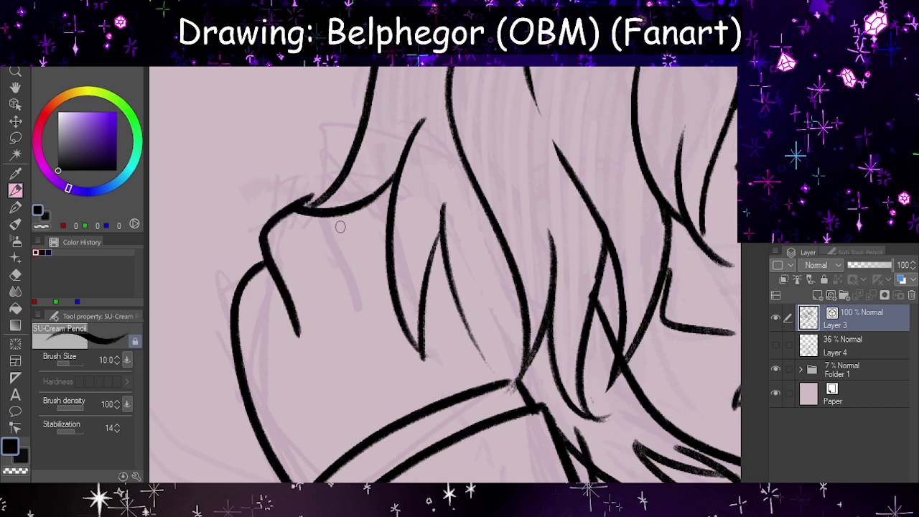
- Ink the next knuckle and its dividing line under the hair, and vector-erase its overshoot and the extra finger line
{"action": "mouse_move", "coordinate": [356, 313]}
{"action": "left_mouse_down"}
{"action": "mouse_move", "coordinate": [337, 174]}
{"action": "mouse_move", "coordinate": [377, 173]}
{"action": "mouse_move", "coordinate": [418, 308]}
{"action": "left_mouse_up"}
{"action": "key", "text": "ctrl+z"}
{"action": "left_click_drag", "start_coordinate": [378, 159], "coordinate": [423, 312]}
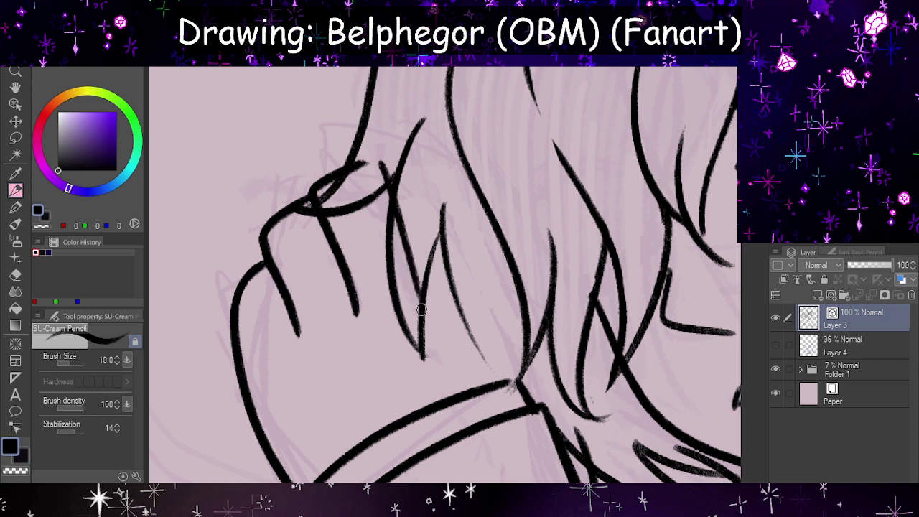
{"action": "left_click_drag", "start_coordinate": [511, 379], "coordinate": [468, 210]}
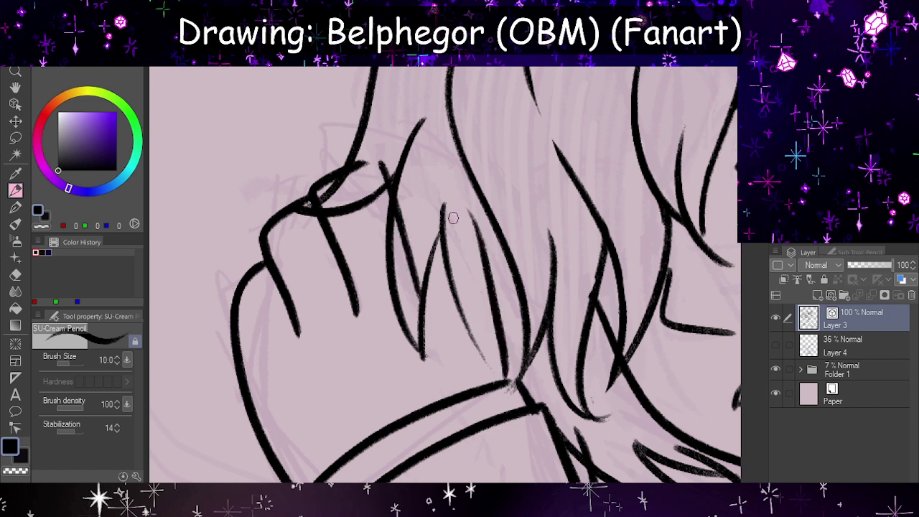
{"action": "key", "text": "ctrl+z"}
{"action": "left_click", "coordinate": [16, 274]}
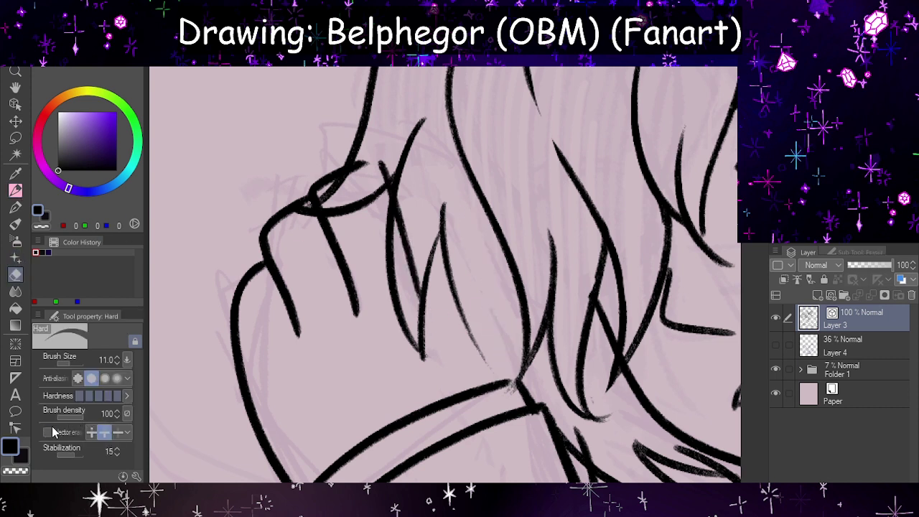
{"action": "mouse_move", "coordinate": [352, 186]}
{"action": "left_mouse_down"}
{"action": "mouse_move", "coordinate": [364, 155]}
{"action": "mouse_move", "coordinate": [364, 173]}
{"action": "mouse_move", "coordinate": [403, 170]}
{"action": "mouse_move", "coordinate": [414, 231]}
{"action": "mouse_move", "coordinate": [411, 314]}
{"action": "left_mouse_up"}
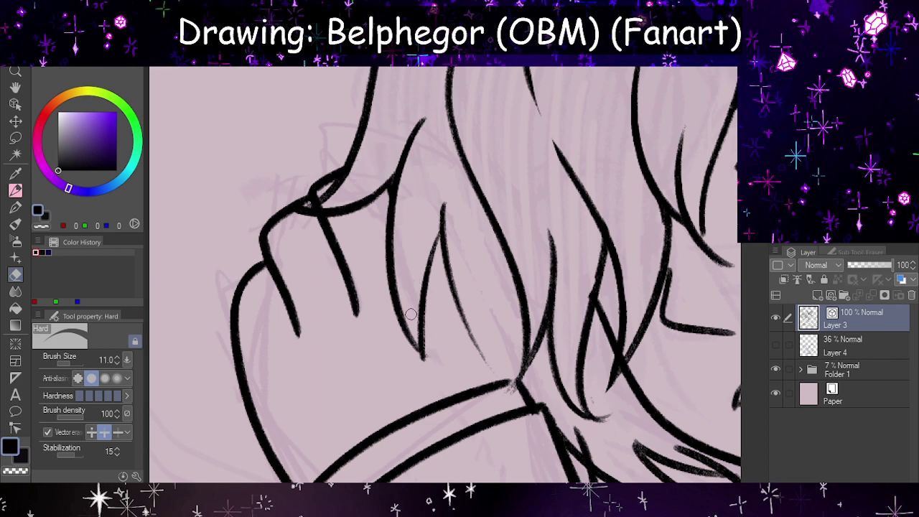
- Ink a small pointed hair strand just above the inner end of the cuff, with vector erasing turned off
{"action": "left_click", "coordinate": [49, 433]}
{"action": "key", "text": "h"}
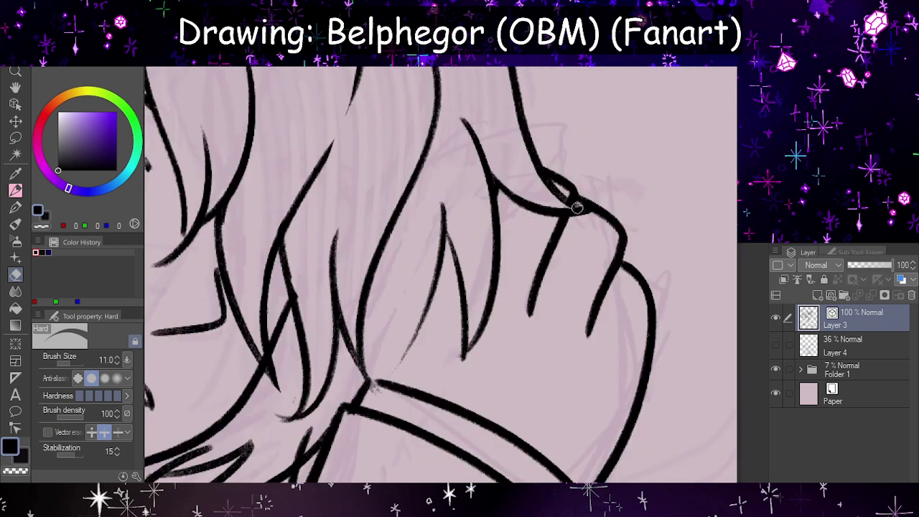
{"action": "key", "text": "h"}
{"action": "left_click", "coordinate": [15, 190]}
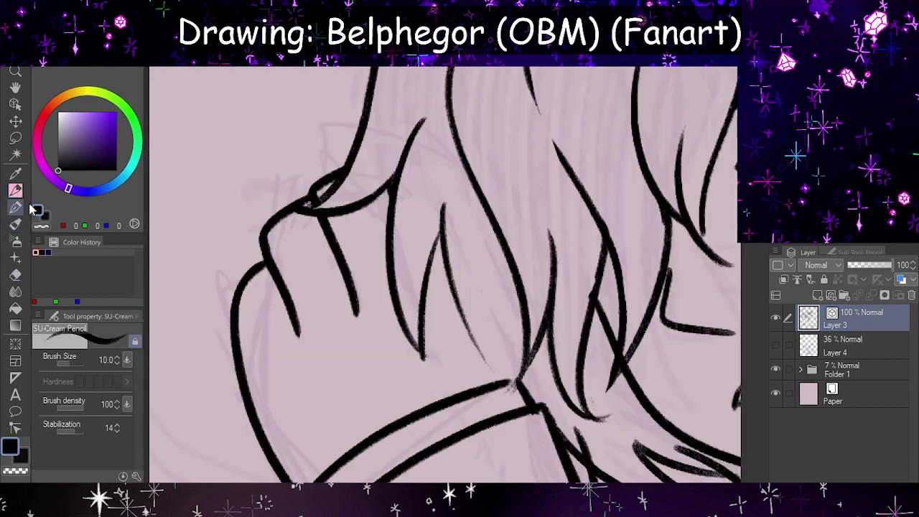
{"action": "mouse_move", "coordinate": [491, 369]}
{"action": "left_mouse_down"}
{"action": "mouse_move", "coordinate": [481, 277]}
{"action": "mouse_move", "coordinate": [504, 381]}
{"action": "left_mouse_up"}
{"action": "scroll", "coordinate": [486, 385], "scroll_direction": "down", "scroll_amount": 1}
{"action": "scroll", "coordinate": [485, 386], "scroll_direction": "down", "scroll_amount": 6}
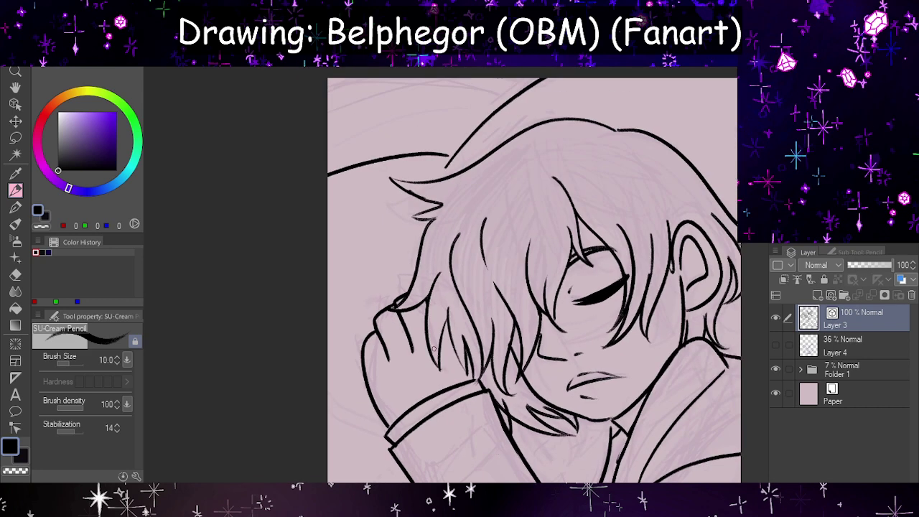
- Ink a more angular outer edge for the hand, from the little finger's knuckle down to the cuff
{"action": "scroll", "coordinate": [465, 370], "scroll_direction": "up", "scroll_amount": 6}
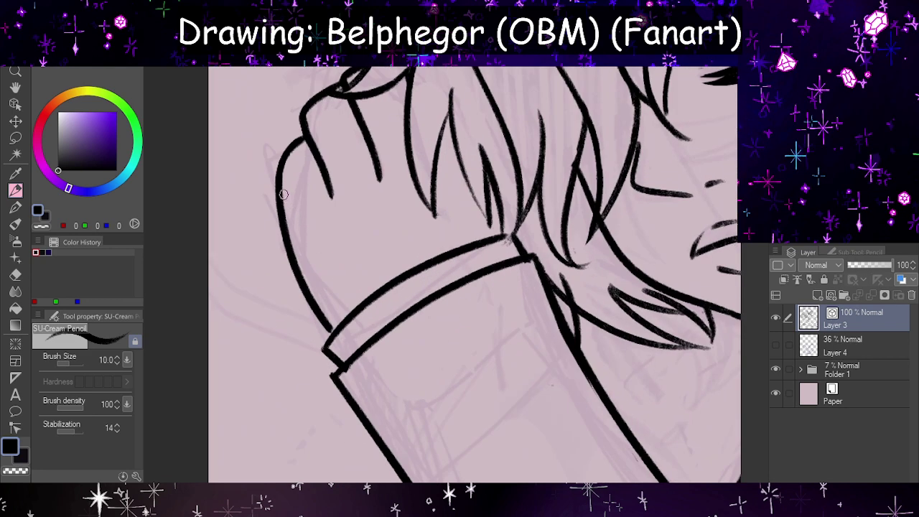
{"action": "left_click_drag", "start_coordinate": [304, 144], "coordinate": [286, 219]}
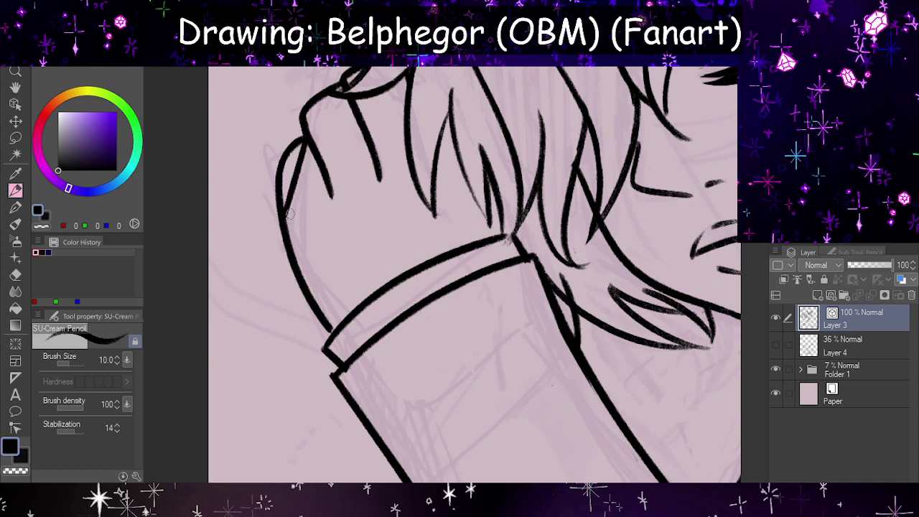
{"action": "key", "text": "ctrl+z"}
{"action": "mouse_move", "coordinate": [307, 134]}
{"action": "left_mouse_down"}
{"action": "mouse_move", "coordinate": [274, 206]}
{"action": "mouse_move", "coordinate": [345, 339]}
{"action": "left_mouse_up"}
- Erase the old rounded hand outline and the overshoots at the outer corner and cuff with vector erasing on
{"action": "left_click", "coordinate": [15, 275]}
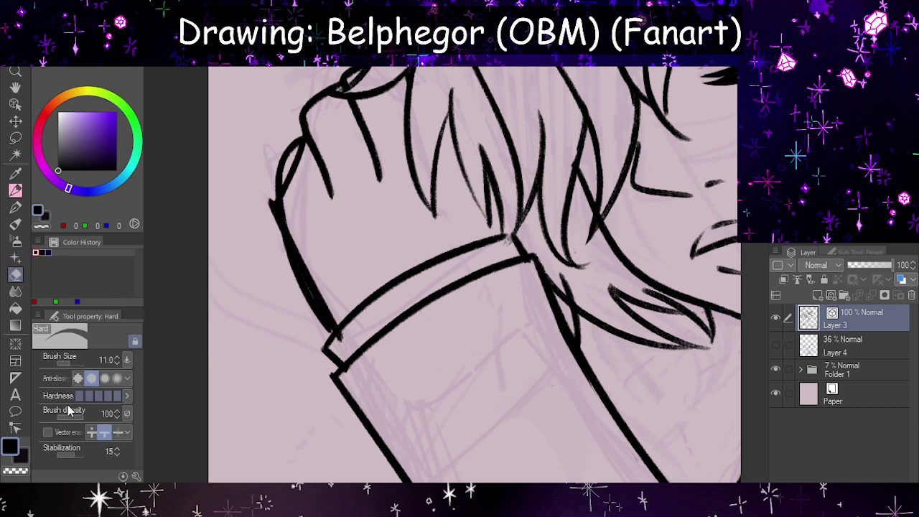
{"action": "left_click", "coordinate": [48, 432]}
{"action": "left_click", "coordinate": [308, 288]}
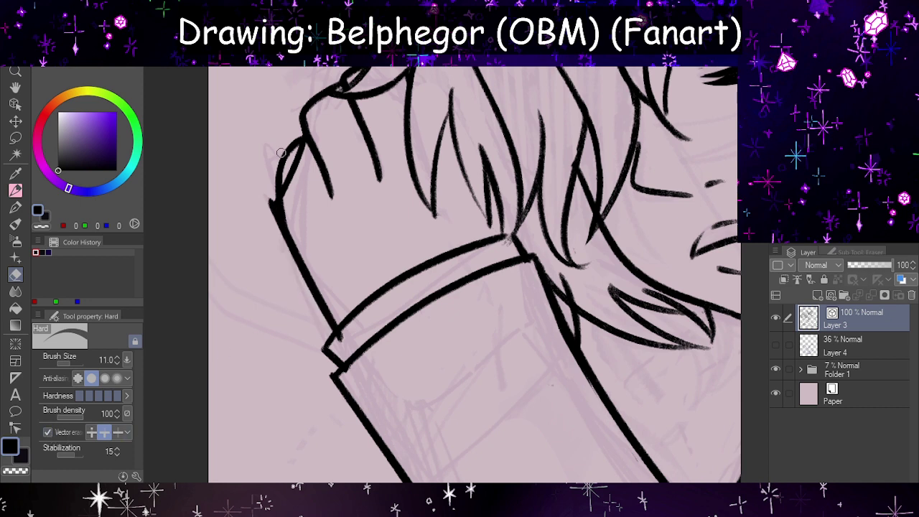
{"action": "left_click", "coordinate": [280, 149]}
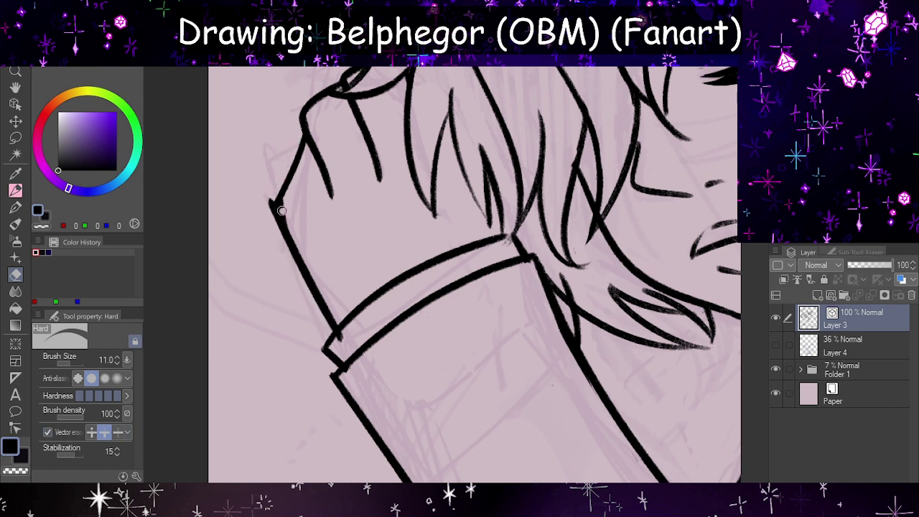
{"action": "left_click", "coordinate": [272, 200]}
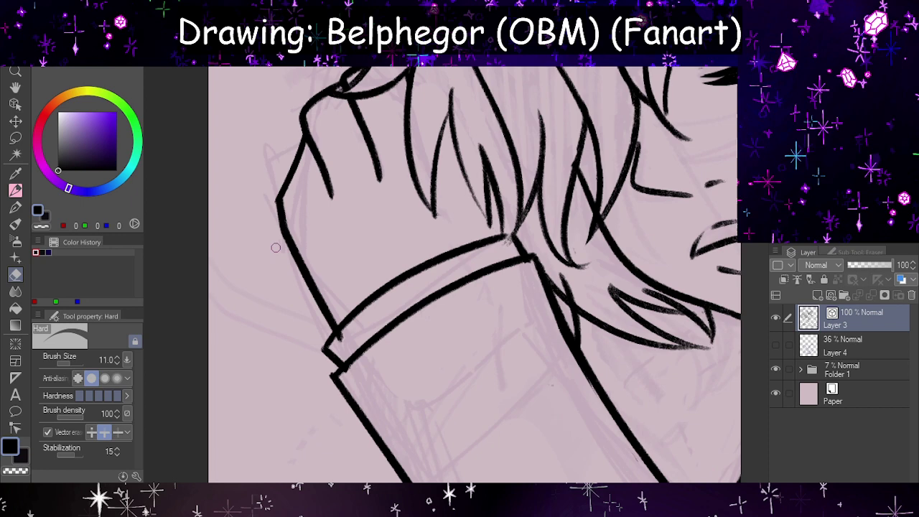
{"action": "left_click", "coordinate": [341, 335]}
- Examine the reworked fist, cuff and arm line art in relation to the whole composition
{"action": "scroll", "coordinate": [363, 344], "scroll_direction": "down", "scroll_amount": 6}
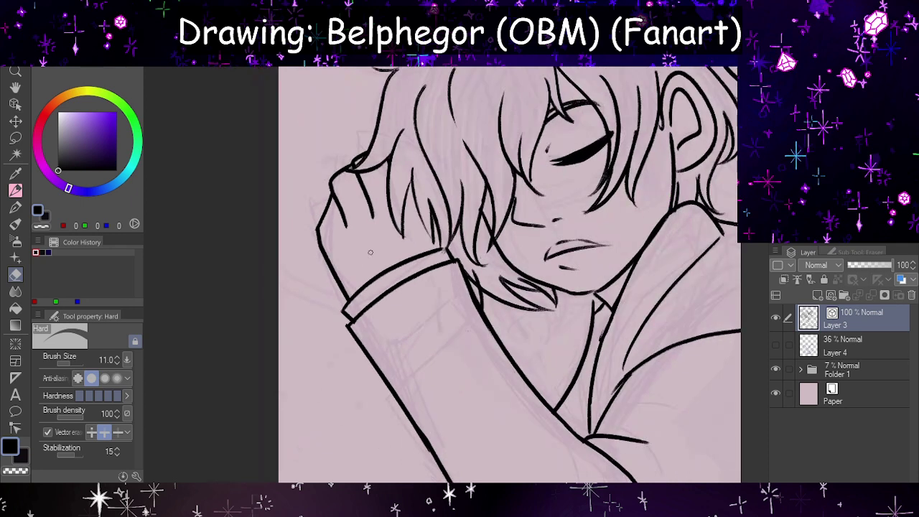
{"action": "scroll", "coordinate": [497, 243], "scroll_direction": "up", "scroll_amount": 5}
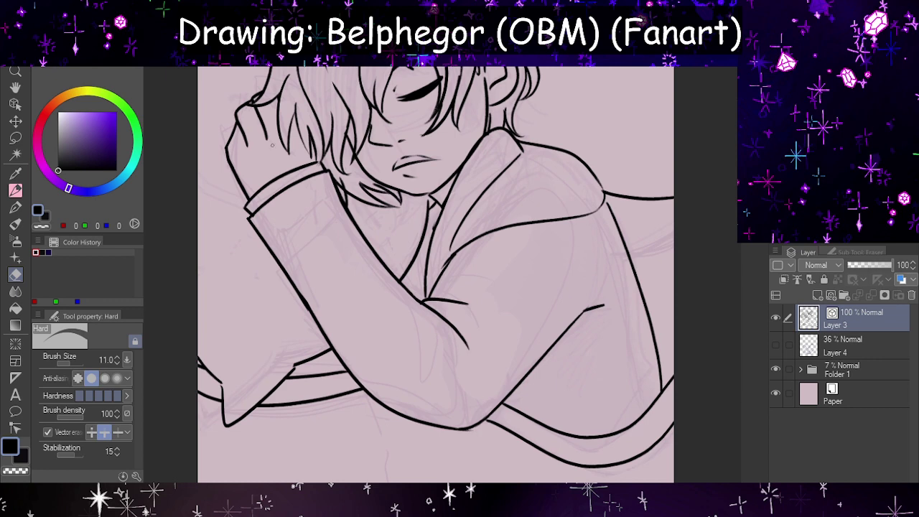
{"action": "scroll", "coordinate": [472, 247], "scroll_direction": "down", "scroll_amount": 1}
{"action": "scroll", "coordinate": [565, 316], "scroll_direction": "down", "scroll_amount": 3}
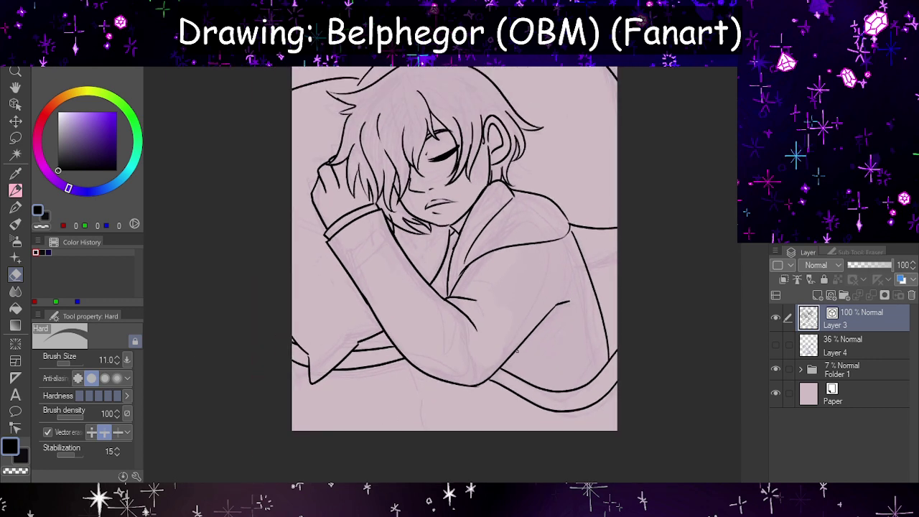
{"action": "scroll", "coordinate": [565, 304], "scroll_direction": "up", "scroll_amount": 2}
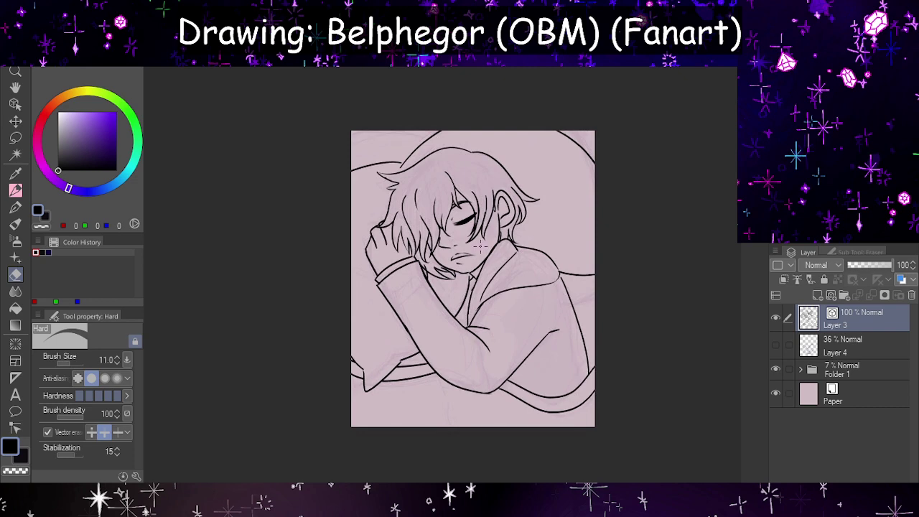
{"action": "scroll", "coordinate": [480, 245], "scroll_direction": "down", "scroll_amount": 2}
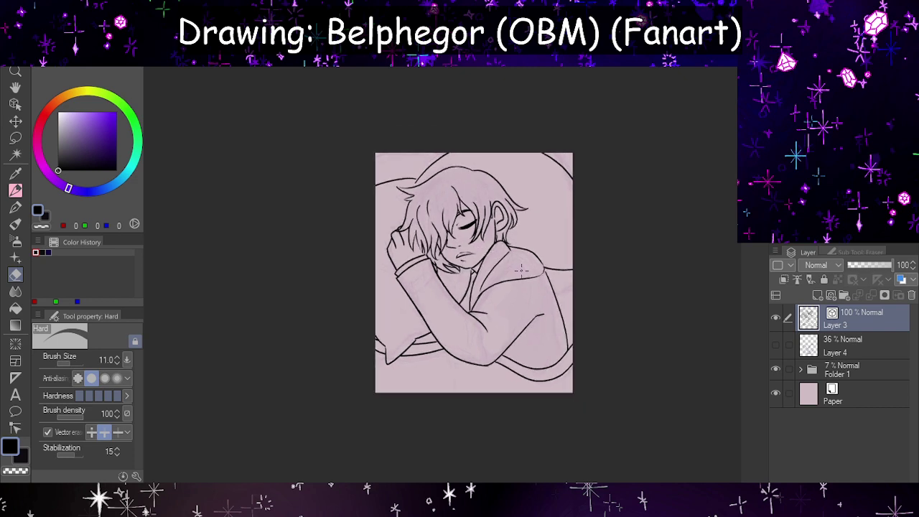
{"action": "scroll", "coordinate": [523, 270], "scroll_direction": "up", "scroll_amount": 4}
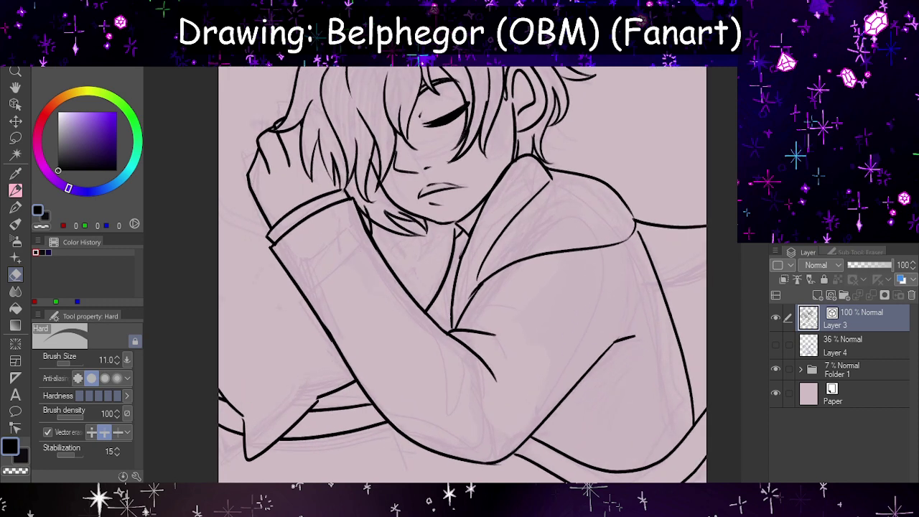
{"action": "scroll", "coordinate": [272, 305], "scroll_direction": "up", "scroll_amount": 3}
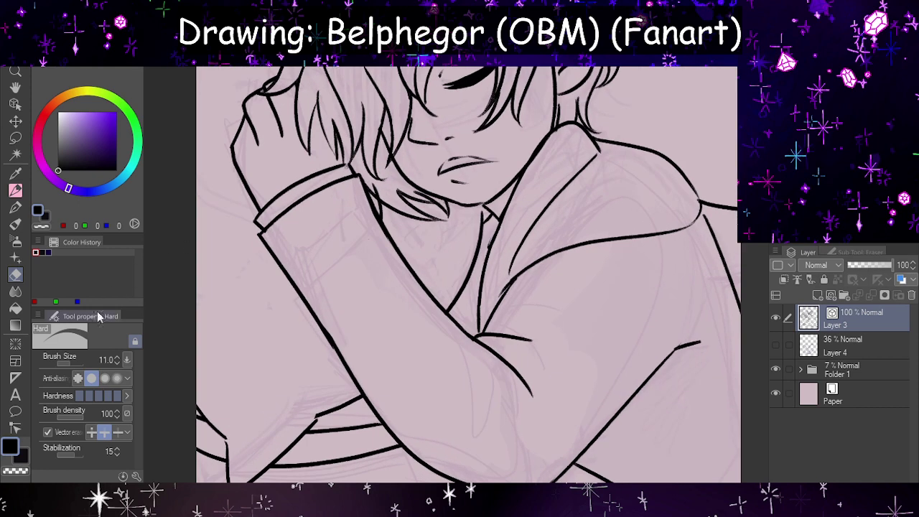
- Erase the inner forearm line from just below the cuff to the elbow crook, with vector erasing turned off
{"action": "left_click", "coordinate": [48, 431]}
{"action": "left_click", "coordinate": [76, 364]}
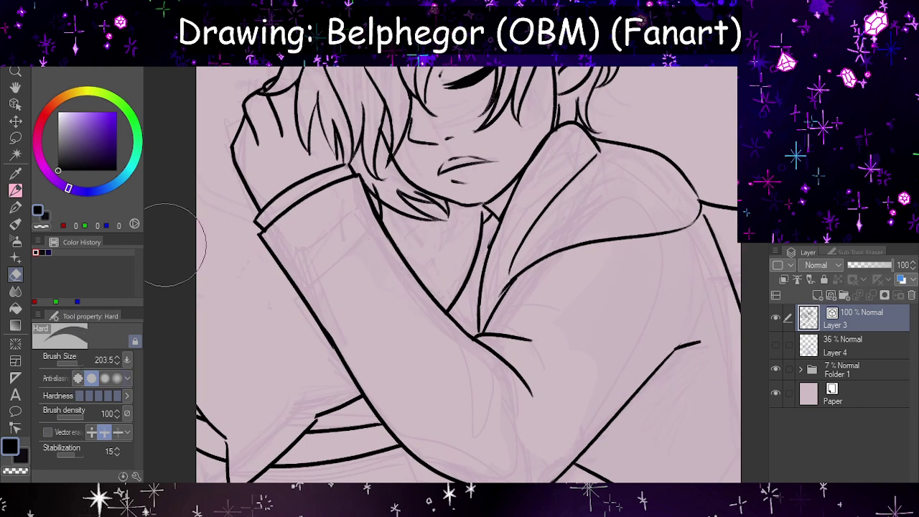
{"action": "left_click", "coordinate": [76, 363]}
{"action": "left_click_drag", "start_coordinate": [364, 198], "coordinate": [429, 291]}
{"action": "key", "text": "p"}
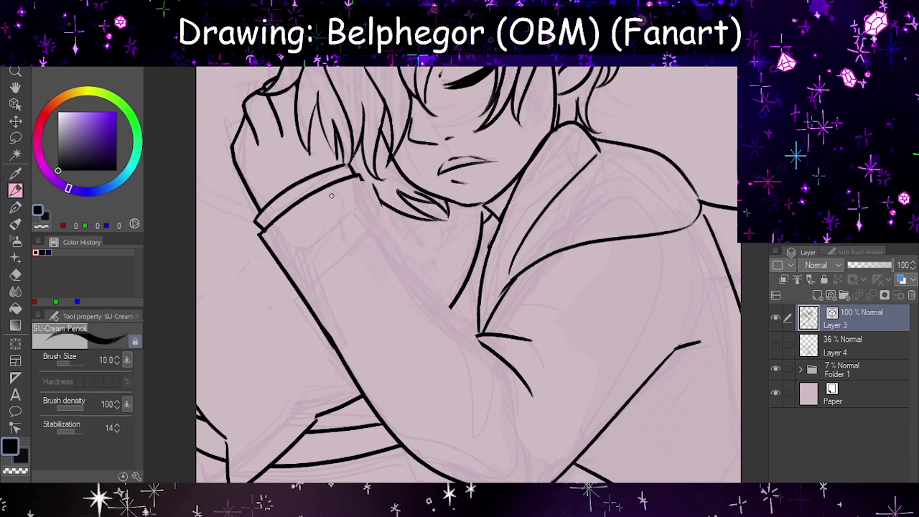
{"action": "mouse_move", "coordinate": [356, 175]}
{"action": "left_mouse_down"}
{"action": "mouse_move", "coordinate": [413, 273]}
{"action": "mouse_move", "coordinate": [508, 384]}
{"action": "left_mouse_up"}
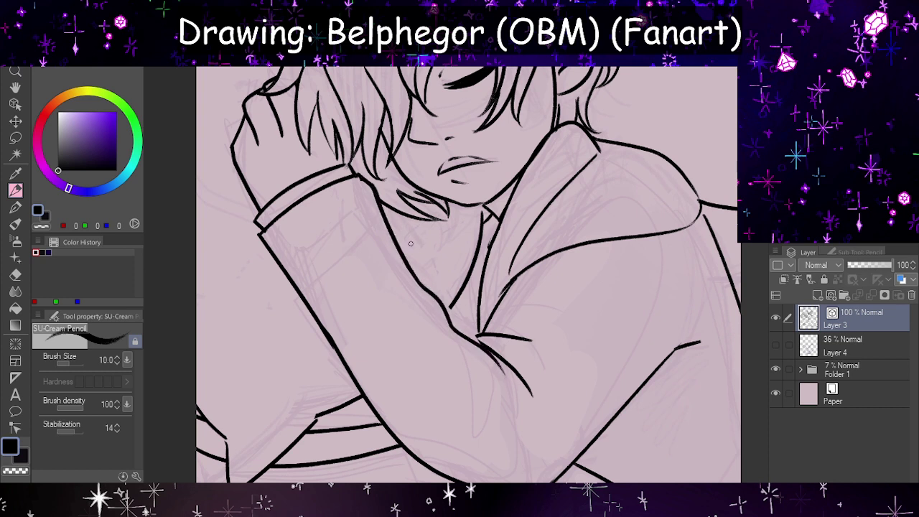
{"action": "key", "text": "ctrl+z"}
{"action": "key", "text": "ctrl+z"}
{"action": "key", "text": "ctrl+z"}
{"action": "left_click_drag", "start_coordinate": [360, 179], "coordinate": [511, 386]}
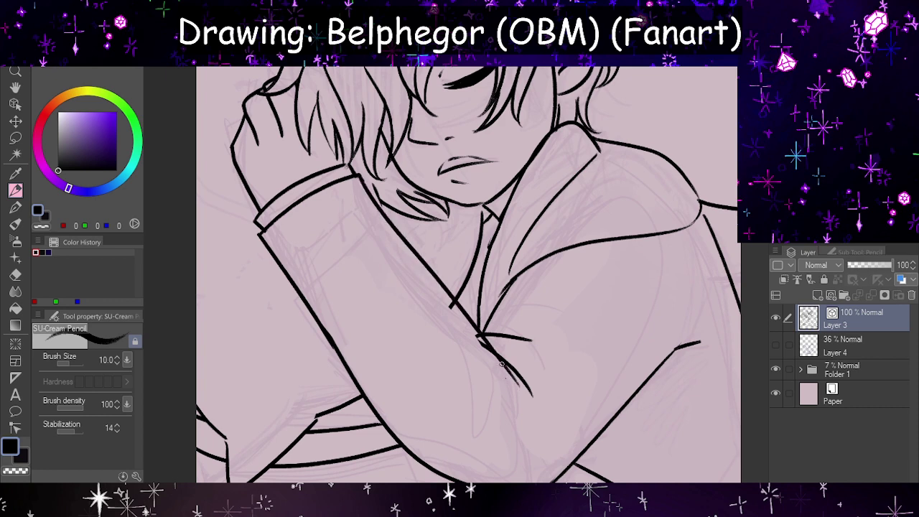
{"action": "scroll", "coordinate": [425, 282], "scroll_direction": "down", "scroll_amount": 3}
{"action": "key", "text": "ctrl+z"}
{"action": "scroll", "coordinate": [436, 288], "scroll_direction": "up", "scroll_amount": 4}
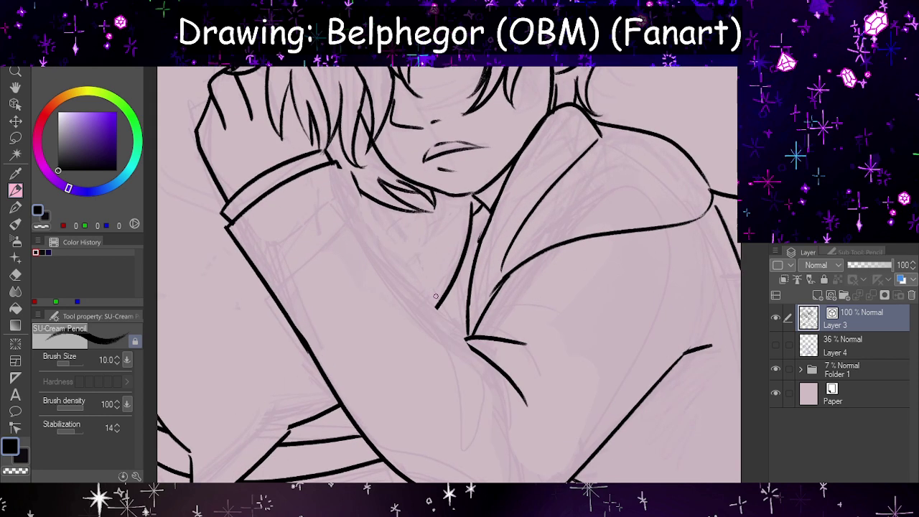
{"action": "mouse_move", "coordinate": [338, 166]}
{"action": "left_mouse_down"}
{"action": "mouse_move", "coordinate": [351, 200]}
{"action": "mouse_move", "coordinate": [424, 279]}
{"action": "mouse_move", "coordinate": [430, 315]}
{"action": "mouse_move", "coordinate": [478, 352]}
{"action": "left_mouse_up"}
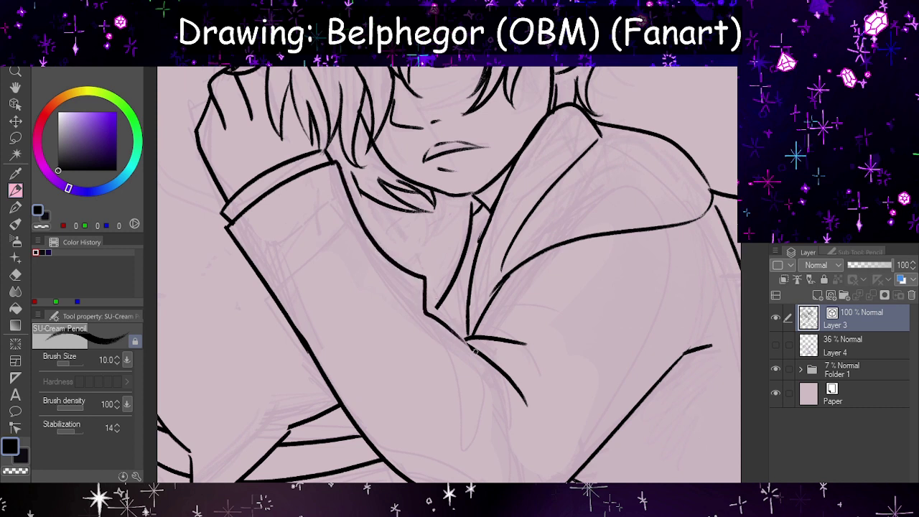
{"action": "key", "text": "ctrl+z"}
{"action": "left_click_drag", "start_coordinate": [337, 166], "coordinate": [465, 354]}
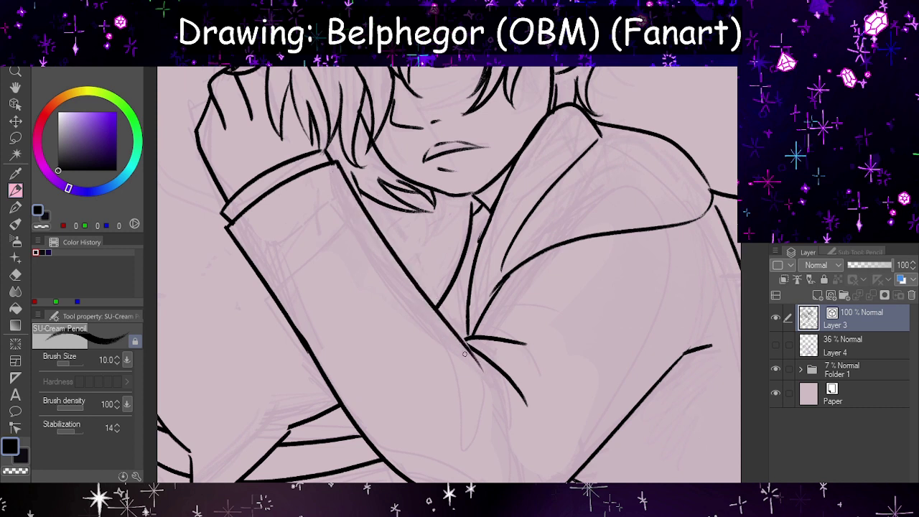
{"action": "key", "text": "ctrl+z"}
{"action": "left_click_drag", "start_coordinate": [336, 166], "coordinate": [420, 372]}
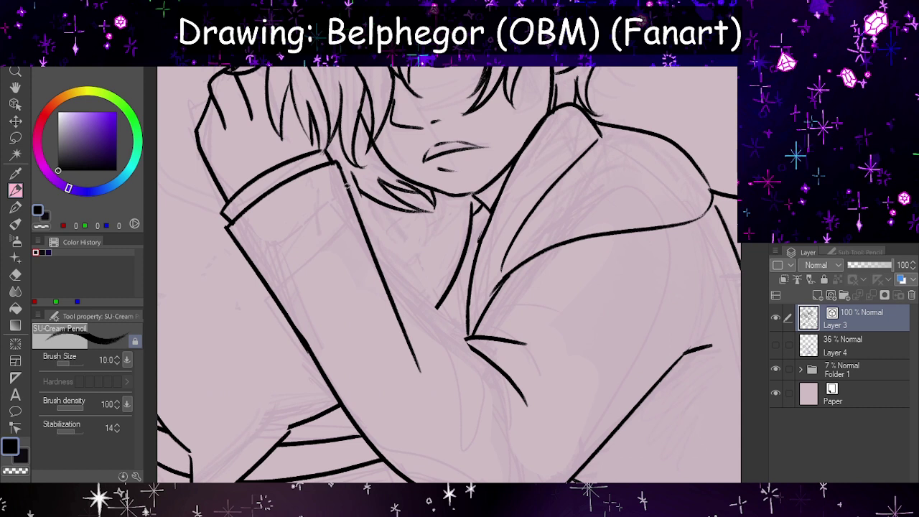
{"action": "left_click_drag", "start_coordinate": [346, 185], "coordinate": [471, 355]}
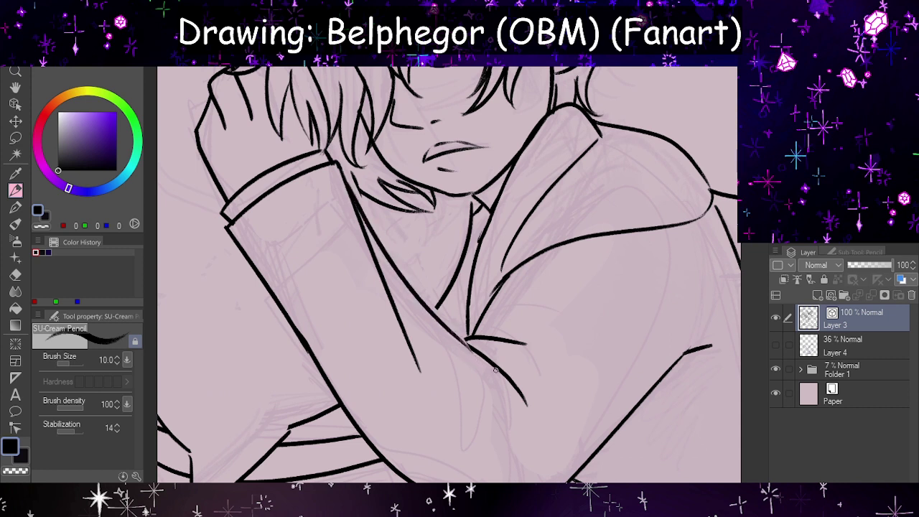
{"action": "key", "text": "ctrl+z"}
{"action": "key", "text": "ctrl+z"}
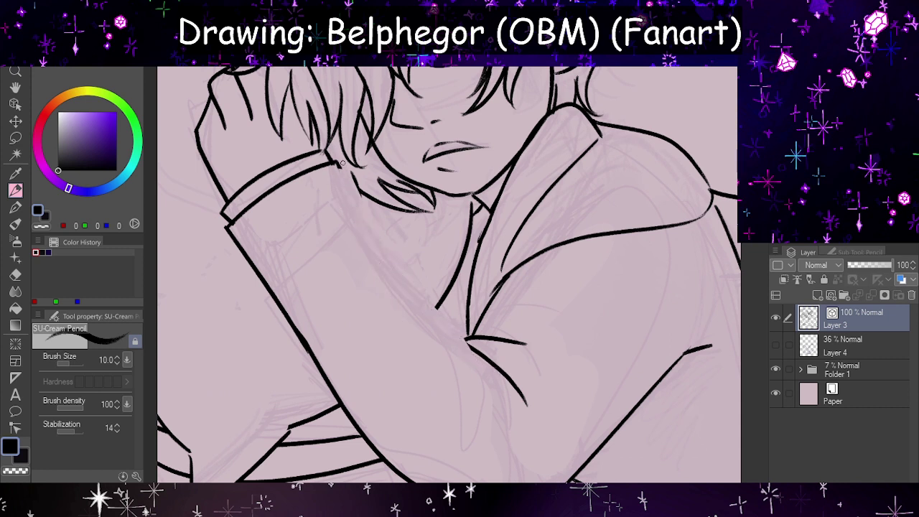
- Ink the inner forearm edge as two overlapping strokes, a sleeve fold down from the cuff and a line branching to the elbow crook
{"action": "left_click_drag", "start_coordinate": [343, 163], "coordinate": [424, 348]}
{"action": "left_click_drag", "start_coordinate": [372, 220], "coordinate": [481, 372]}
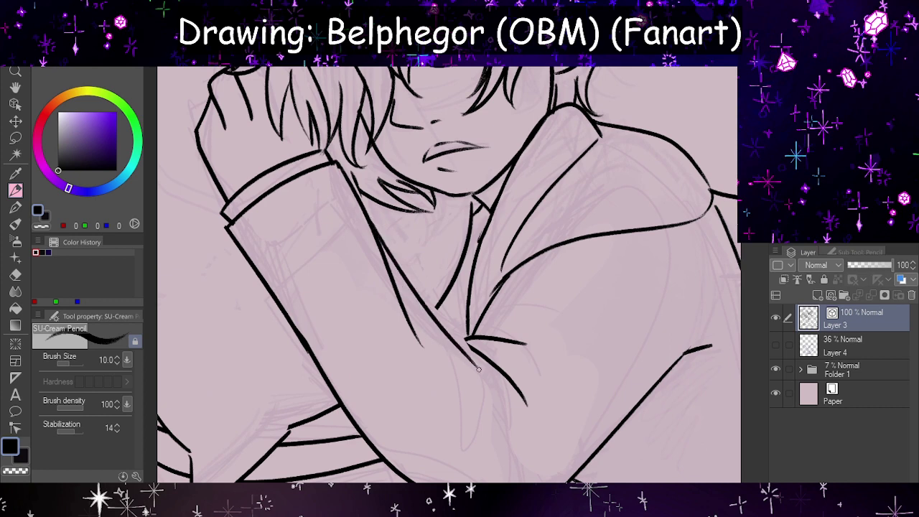
{"action": "key", "text": "ctrl+z"}
{"action": "left_click_drag", "start_coordinate": [365, 218], "coordinate": [491, 374]}
{"action": "key", "text": "ctrl+z"}
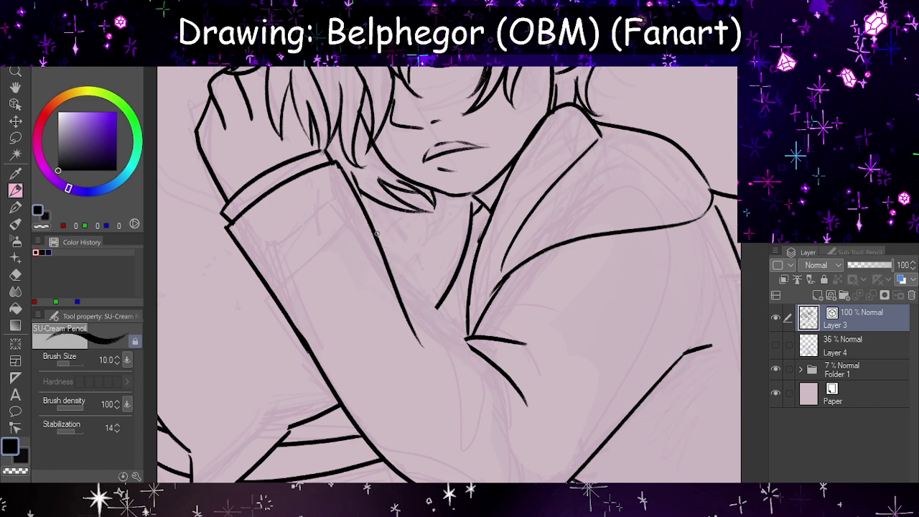
{"action": "left_click_drag", "start_coordinate": [374, 228], "coordinate": [488, 357]}
{"action": "key", "text": "h"}
{"action": "key", "text": "h"}
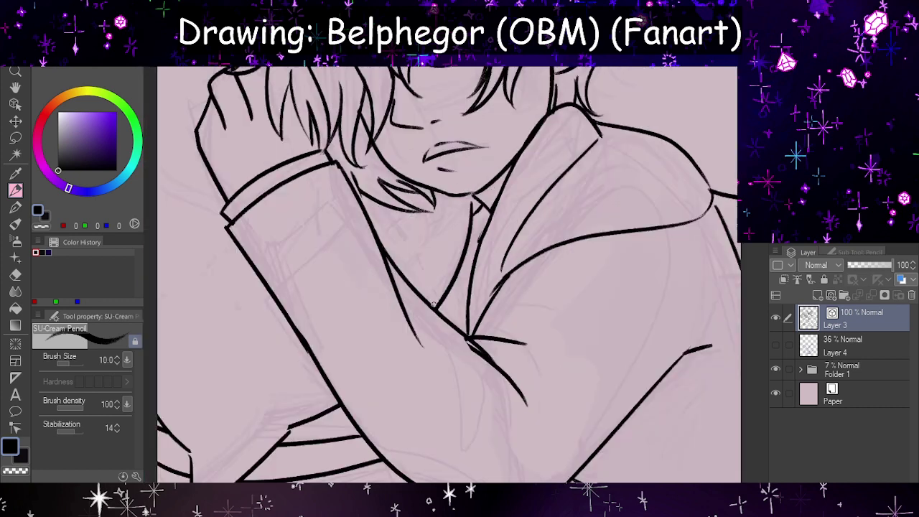
{"action": "scroll", "coordinate": [428, 288], "scroll_direction": "down", "scroll_amount": 3}
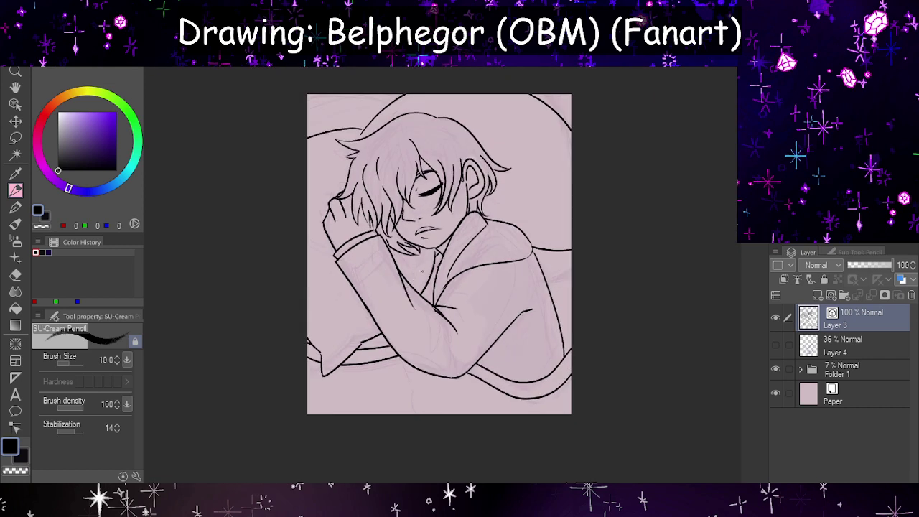
{"action": "scroll", "coordinate": [422, 288], "scroll_direction": "up", "scroll_amount": 3}
{"action": "scroll", "coordinate": [421, 288], "scroll_direction": "up", "scroll_amount": 2}
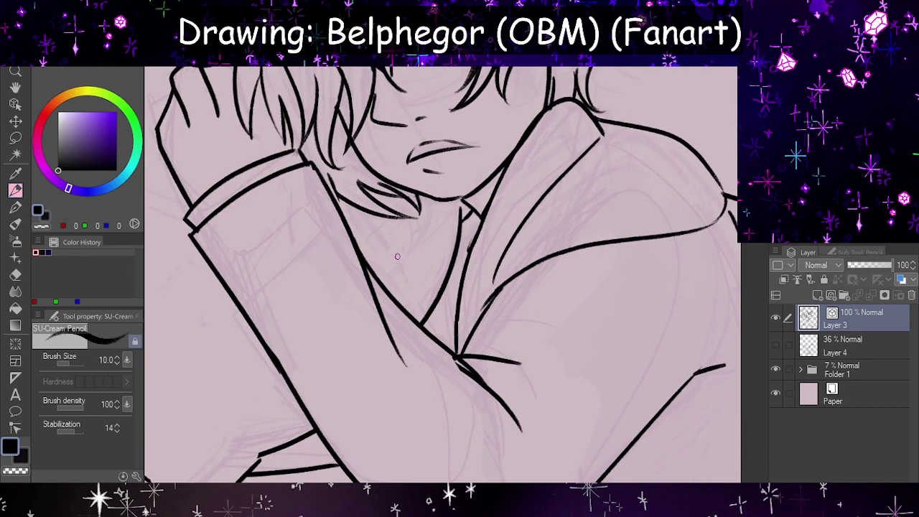
- Erase the doubled line ends around the sleeve fold below the elbow crook
{"action": "left_click", "coordinate": [15, 274]}
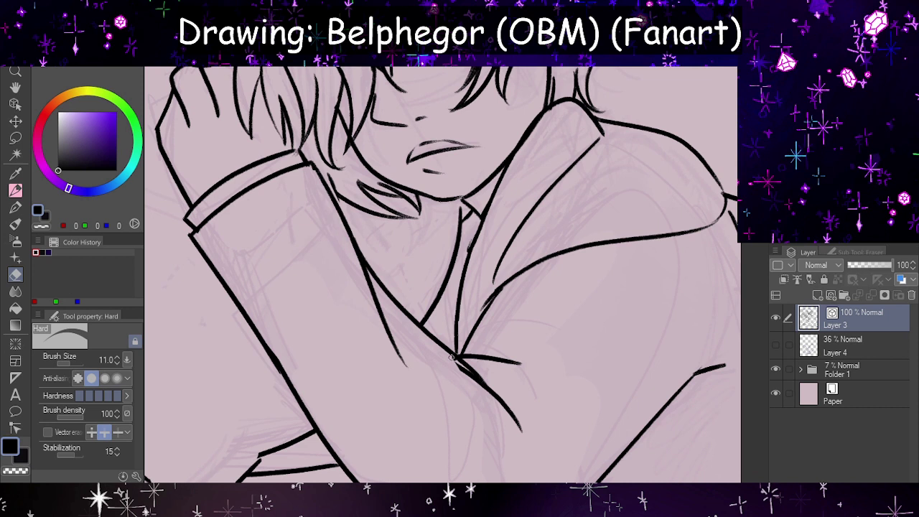
{"action": "left_click_drag", "start_coordinate": [447, 356], "coordinate": [502, 425]}
{"action": "left_click_drag", "start_coordinate": [450, 361], "coordinate": [527, 442]}
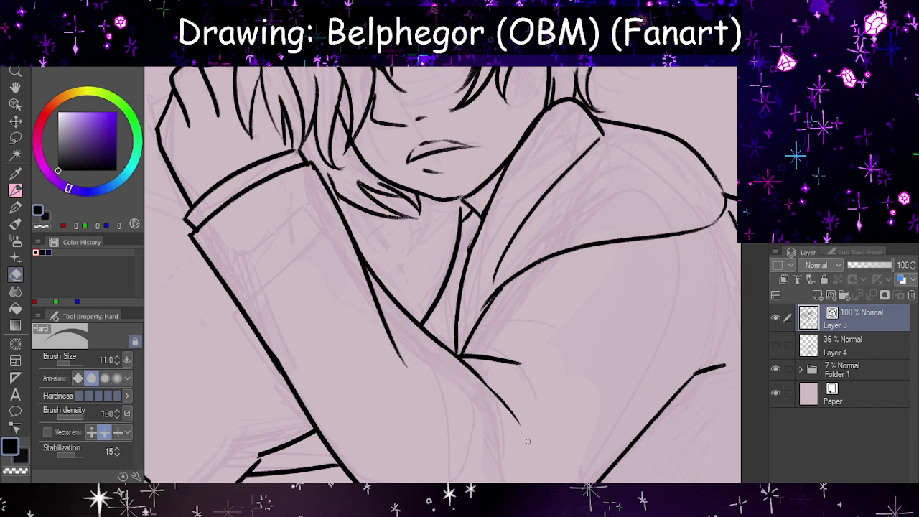
- Re-ink the sleeve fold as one continuous stroke from the forearm edge down past the elbow crook
{"action": "left_click", "coordinate": [16, 189]}
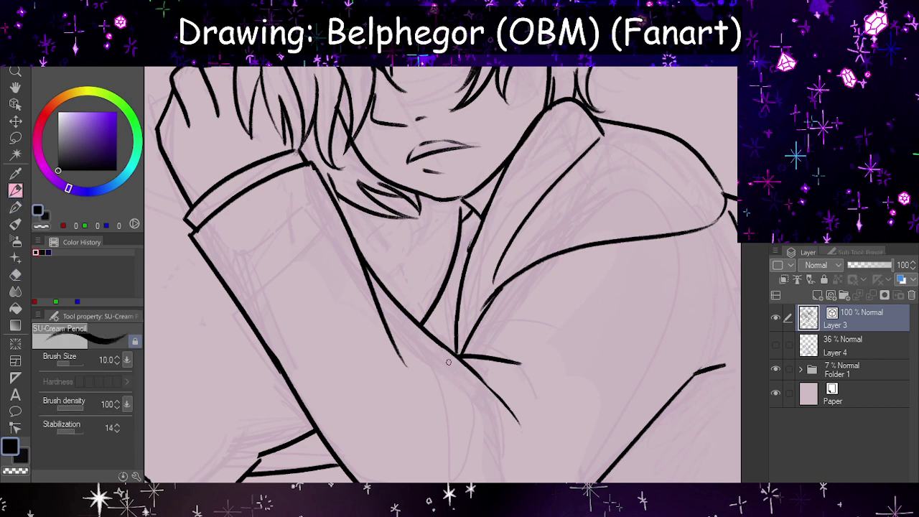
{"action": "mouse_move", "coordinate": [442, 336]}
{"action": "left_mouse_down"}
{"action": "mouse_move", "coordinate": [522, 437]}
{"action": "mouse_move", "coordinate": [472, 377]}
{"action": "mouse_move", "coordinate": [520, 428]}
{"action": "left_mouse_up"}
{"action": "key", "text": "ctrl+z"}
{"action": "left_click_drag", "start_coordinate": [432, 337], "coordinate": [516, 420]}
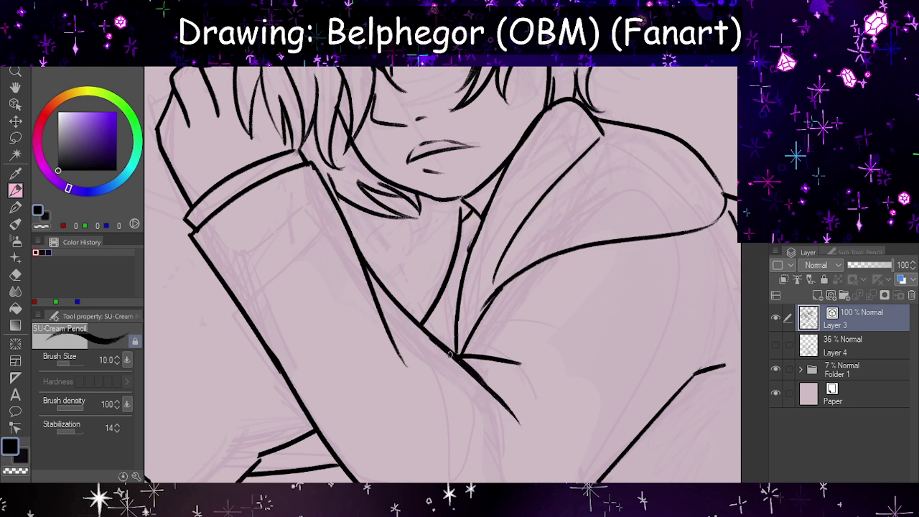
{"action": "mouse_move", "coordinate": [434, 343]}
{"action": "left_mouse_down"}
{"action": "mouse_move", "coordinate": [465, 382]}
{"action": "mouse_move", "coordinate": [490, 439]}
{"action": "left_mouse_up"}
{"action": "key", "text": "ctrl+z"}
{"action": "left_click_drag", "start_coordinate": [450, 352], "coordinate": [473, 432]}
{"action": "key", "text": "h"}
{"action": "key", "text": "ctrl+z"}
{"action": "key", "text": "h"}
- Erase the stray ends at the hair strand's tip and cuff corner, and the jaw line overlapping the hair
{"action": "scroll", "coordinate": [481, 395], "scroll_direction": "down", "scroll_amount": 4}
{"action": "scroll", "coordinate": [492, 311], "scroll_direction": "down", "scroll_amount": 3}
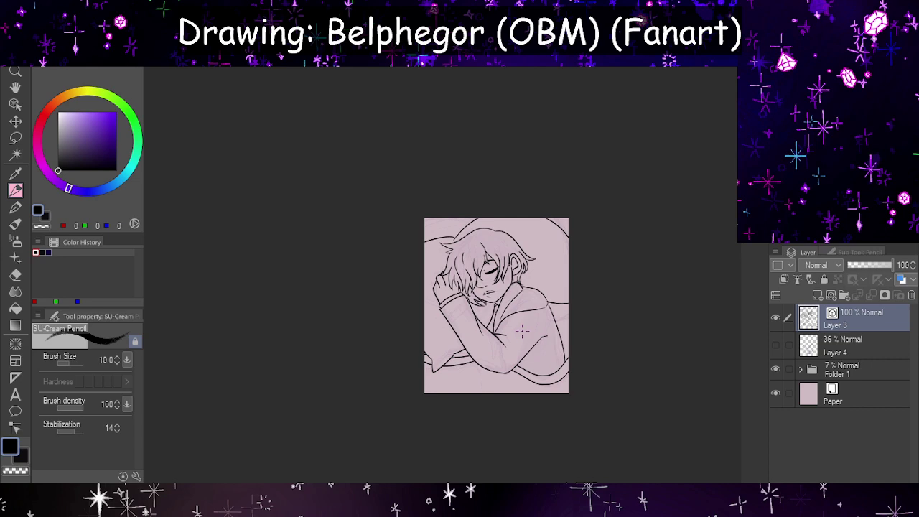
{"action": "scroll", "coordinate": [518, 330], "scroll_direction": "up", "scroll_amount": 10}
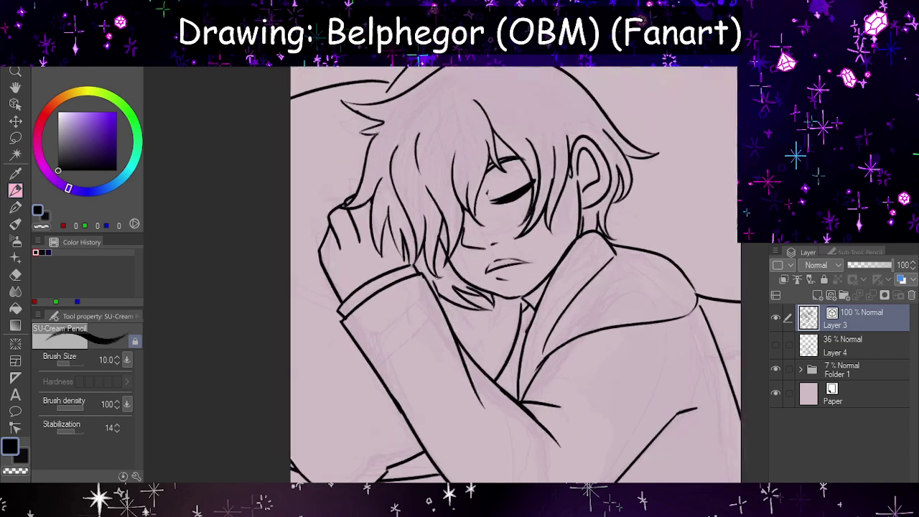
{"action": "scroll", "coordinate": [456, 293], "scroll_direction": "up", "scroll_amount": 3}
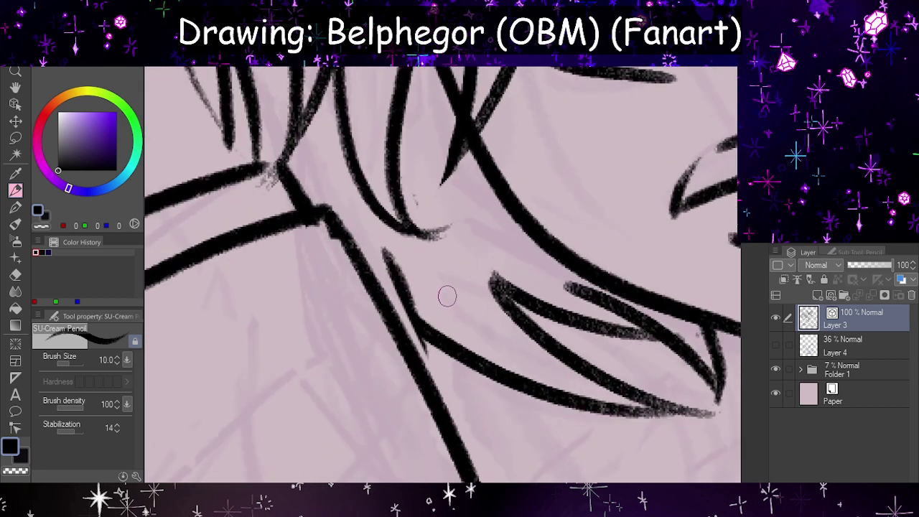
{"action": "left_click", "coordinate": [15, 275]}
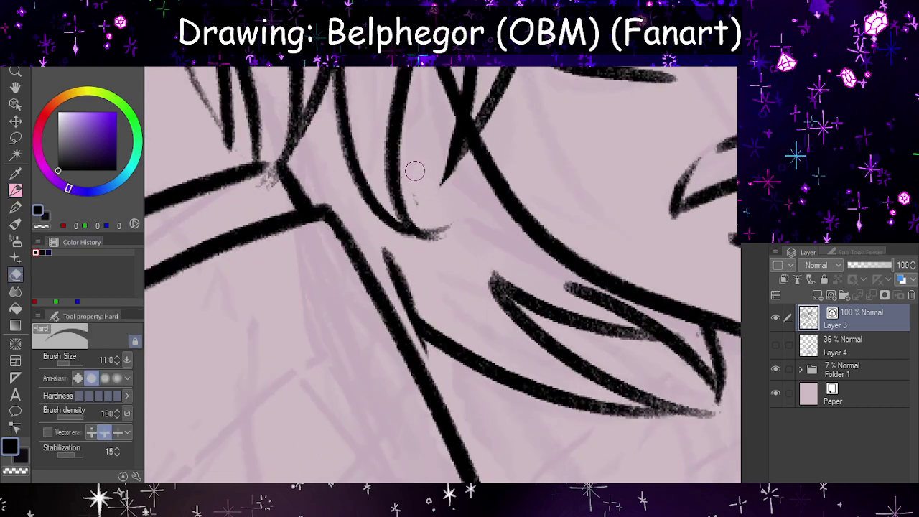
{"action": "left_click_drag", "start_coordinate": [418, 224], "coordinate": [446, 242]}
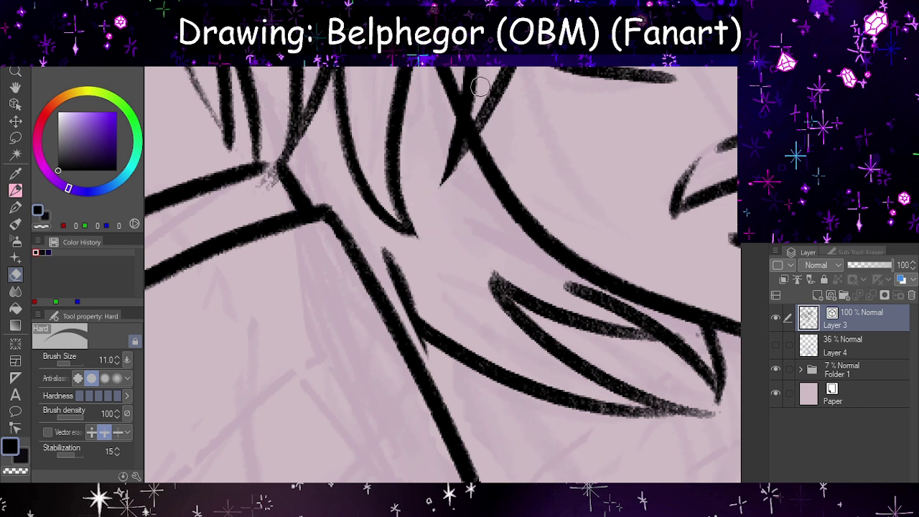
{"action": "left_click_drag", "start_coordinate": [279, 178], "coordinate": [263, 180]}
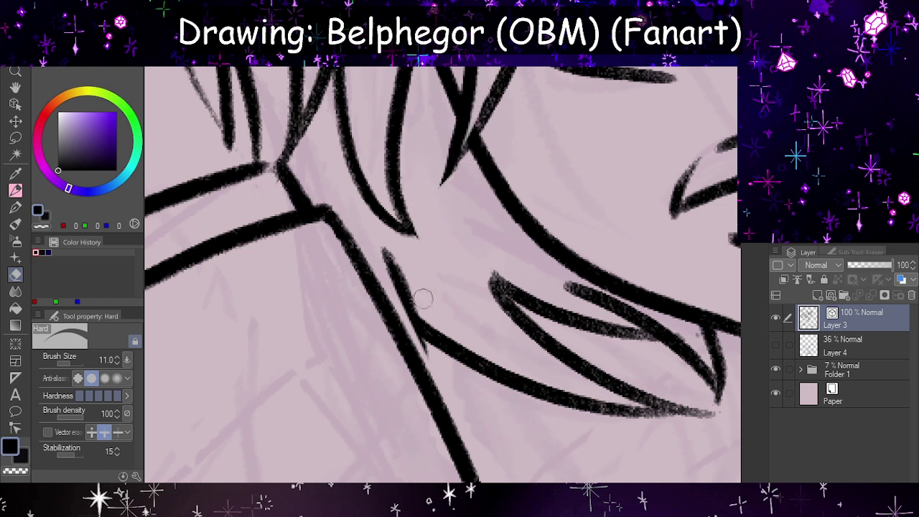
- Ink the joins where the lower hair strand meets the forearm line and where the cuff's upper edge meets its inner corner
{"action": "left_click", "coordinate": [16, 191]}
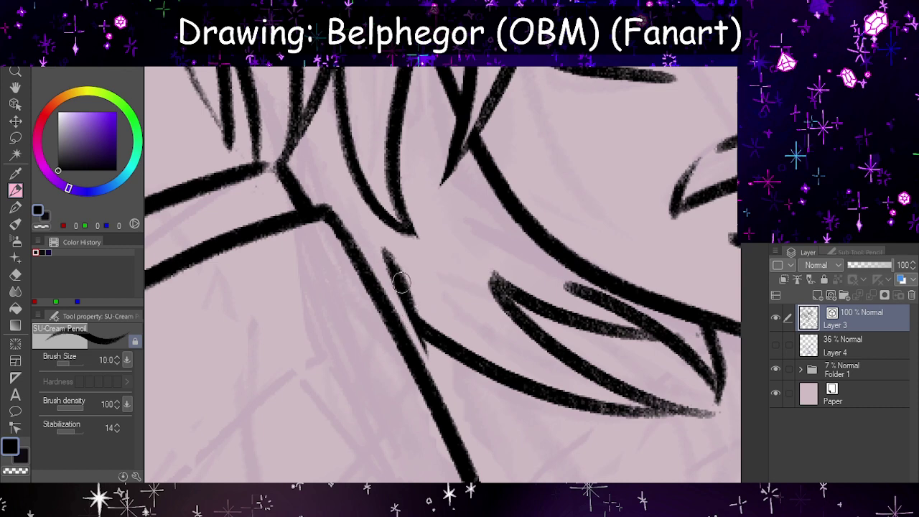
{"action": "left_click_drag", "start_coordinate": [393, 268], "coordinate": [427, 399]}
{"action": "key", "text": "h"}
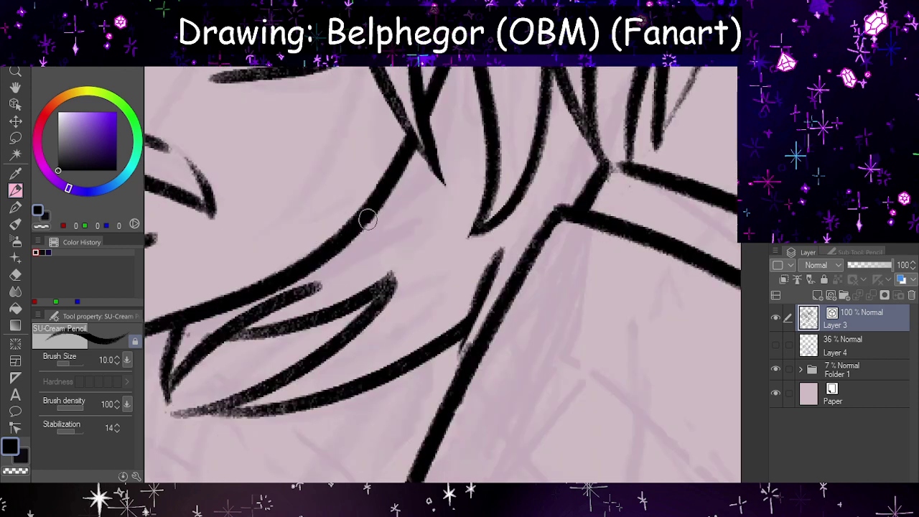
{"action": "key", "text": "ctrl+z"}
{"action": "left_click_drag", "start_coordinate": [487, 279], "coordinate": [472, 355]}
{"action": "key", "text": "h"}
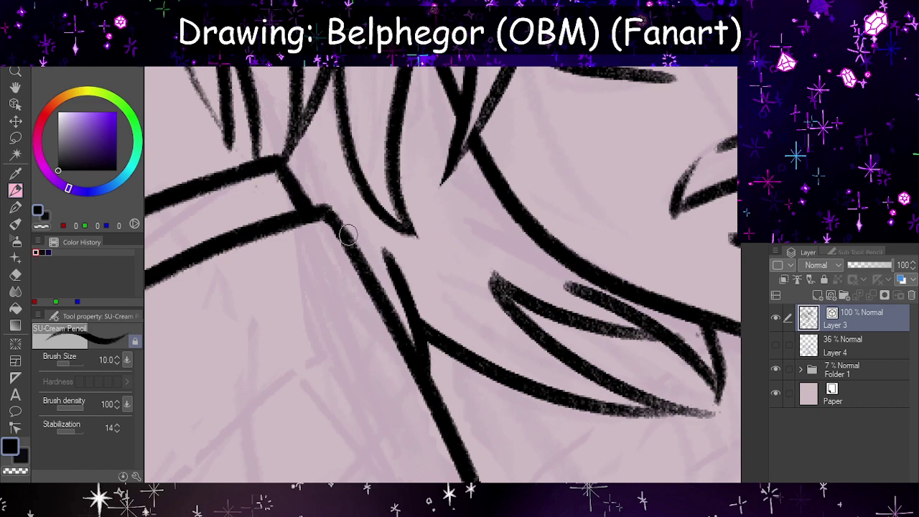
- Ink a second line just below the horizontal line behind the shoulder, running out to the canvas edge
{"action": "scroll", "coordinate": [349, 232], "scroll_direction": "down", "scroll_amount": 5}
{"action": "scroll", "coordinate": [452, 319], "scroll_direction": "down", "scroll_amount": 8}
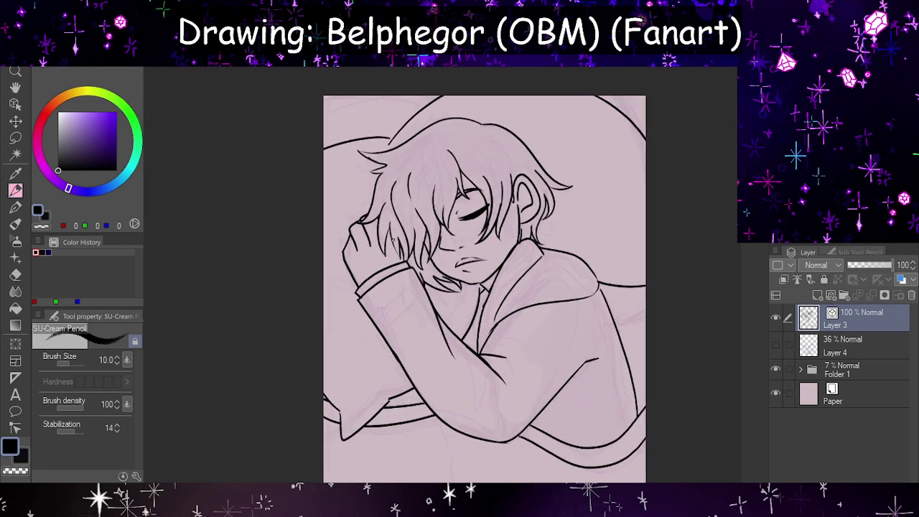
{"action": "scroll", "coordinate": [433, 252], "scroll_direction": "up", "scroll_amount": 6}
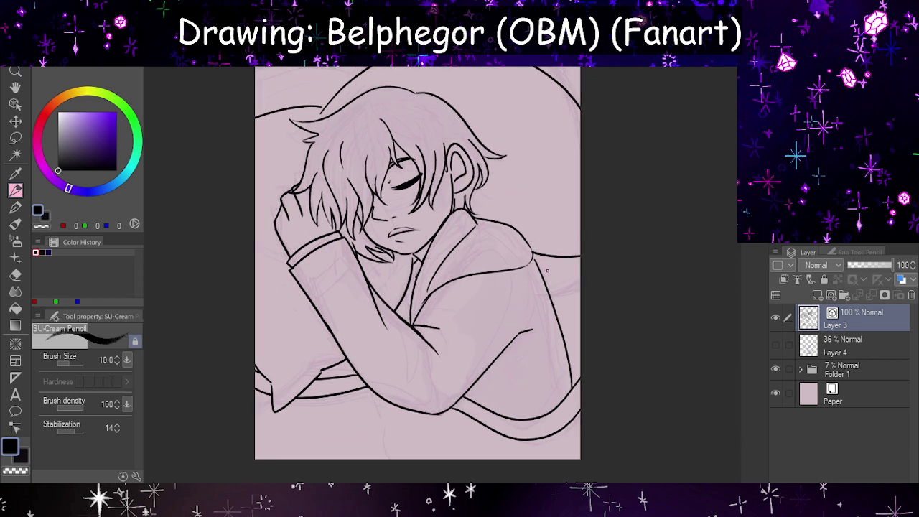
{"action": "left_click_drag", "start_coordinate": [543, 273], "coordinate": [581, 270]}
{"action": "left_click", "coordinate": [15, 274]}
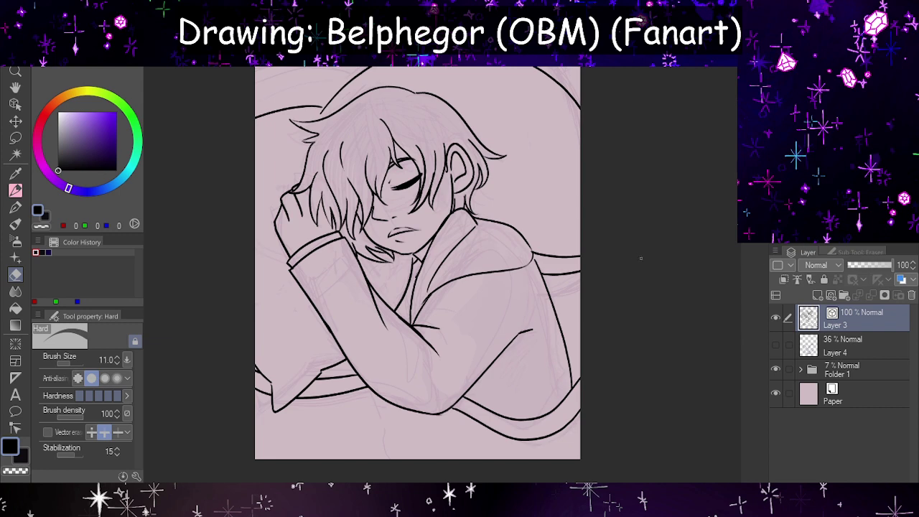
- Ink a second line outside the jacket's back, from the hood down to the curved edge below the body
{"action": "scroll", "coordinate": [579, 332], "scroll_direction": "down", "scroll_amount": 5}
{"action": "scroll", "coordinate": [578, 332], "scroll_direction": "up", "scroll_amount": 5}
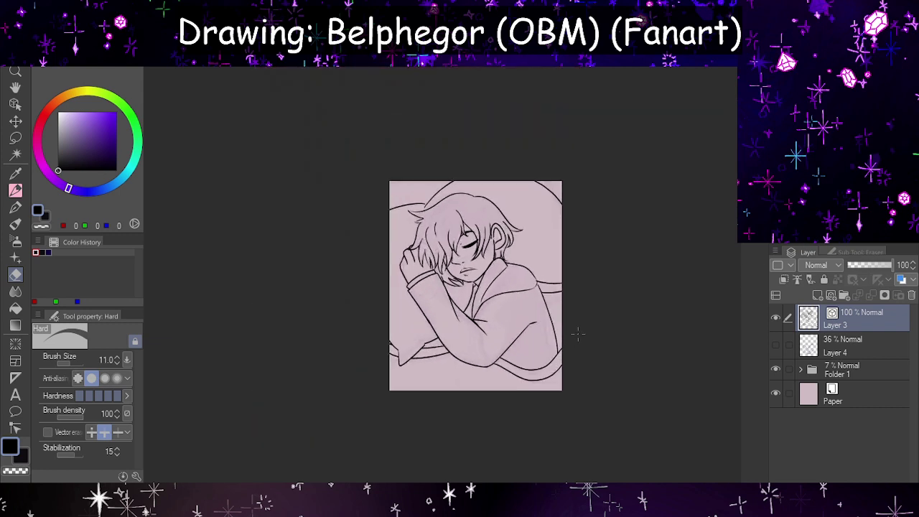
{"action": "scroll", "coordinate": [549, 347], "scroll_direction": "up", "scroll_amount": 3}
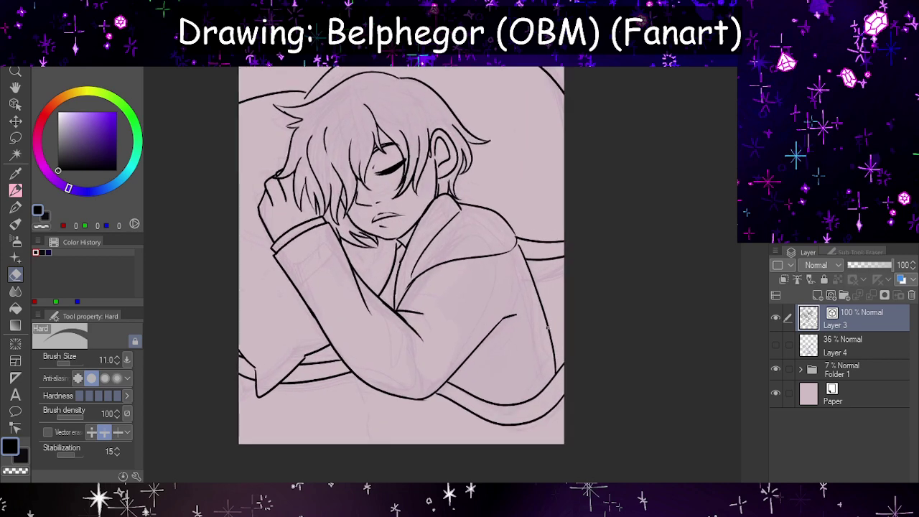
{"action": "key", "text": "h"}
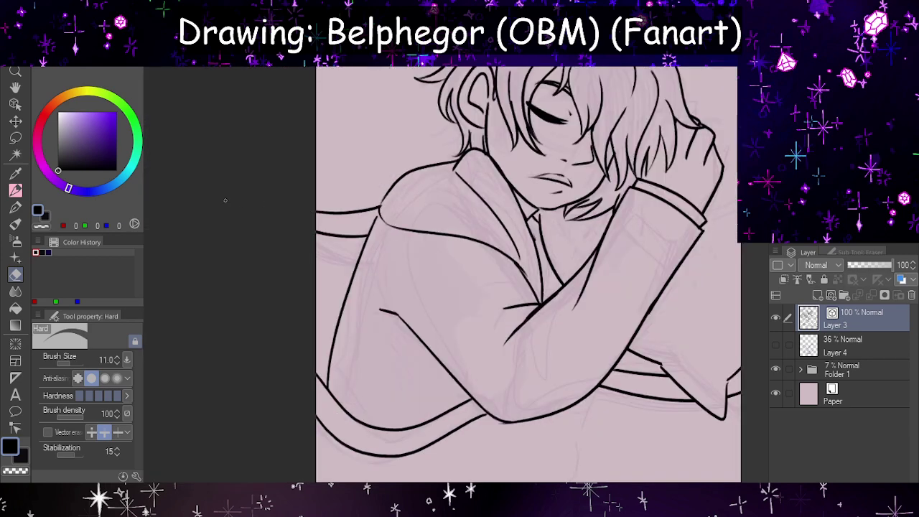
{"action": "left_click", "coordinate": [15, 191]}
{"action": "left_click_drag", "start_coordinate": [381, 190], "coordinate": [321, 375]}
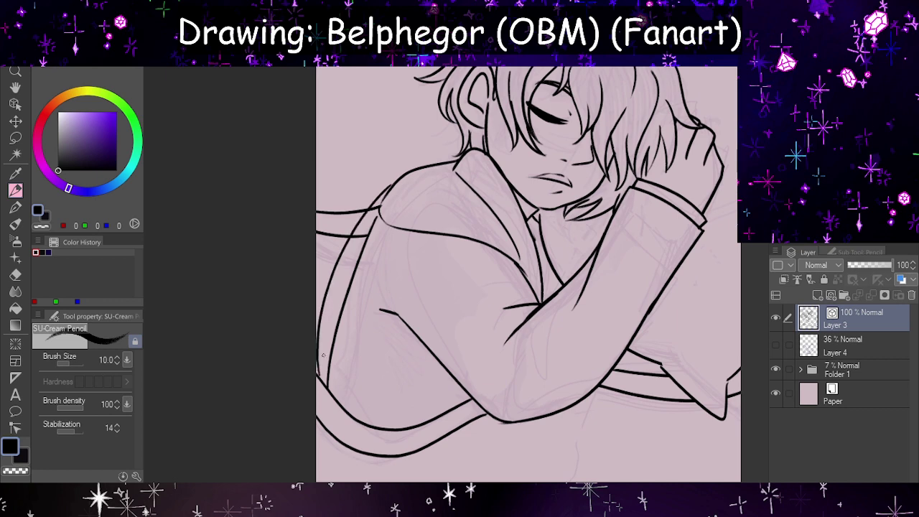
- Undo the outer line along the jacket's back and re-ink it from the shoulder down to the curved edge below
{"action": "key", "text": "h"}
{"action": "key", "text": "h"}
{"action": "key", "text": "ctrl+z"}
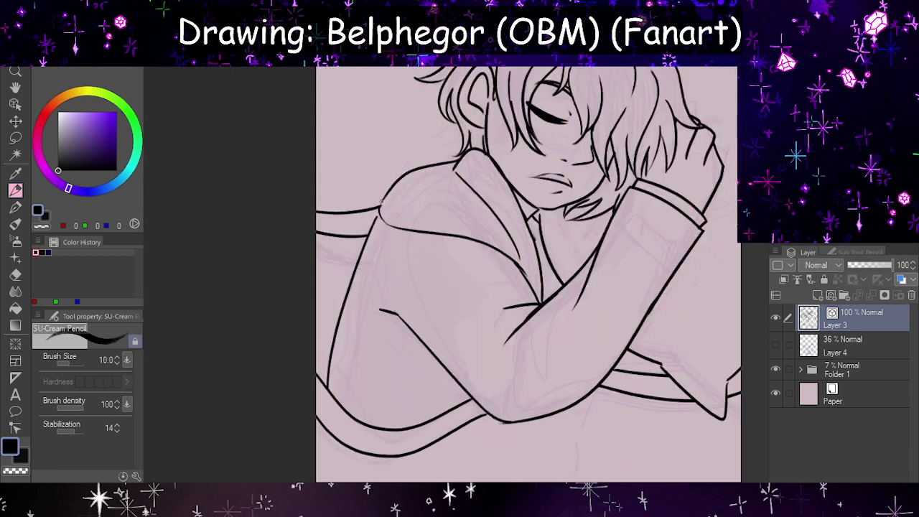
{"action": "left_click_drag", "start_coordinate": [385, 189], "coordinate": [331, 388]}
{"action": "key", "text": "ctrl+z"}
{"action": "mouse_move", "coordinate": [394, 179]}
{"action": "left_mouse_down"}
{"action": "mouse_move", "coordinate": [372, 209]}
{"action": "mouse_move", "coordinate": [323, 379]}
{"action": "left_mouse_up"}
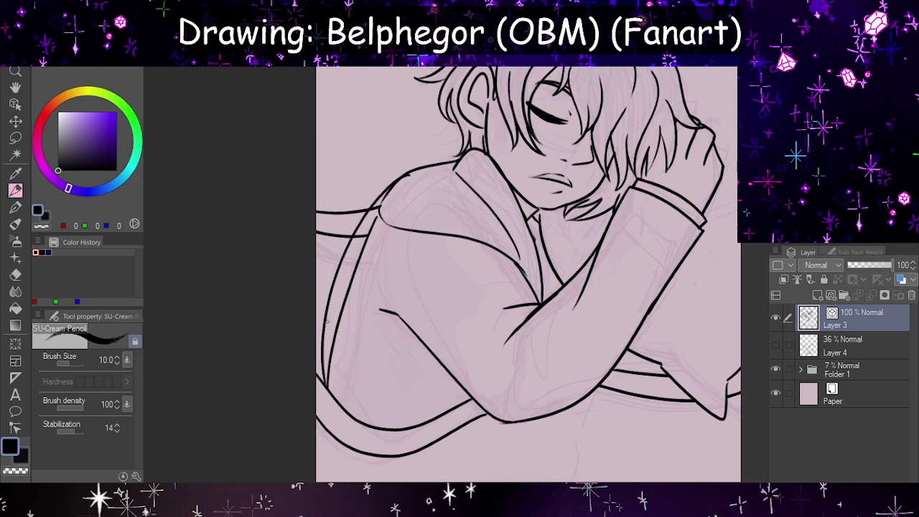
- Erase the old inner back line and the ends of the horizontal lines that cross into the jacket
{"action": "left_click", "coordinate": [15, 275]}
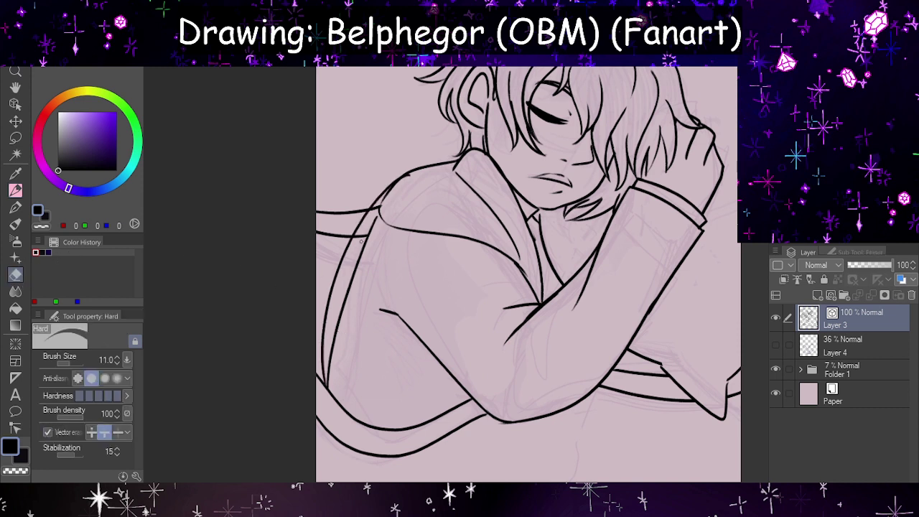
{"action": "left_click", "coordinate": [377, 207]}
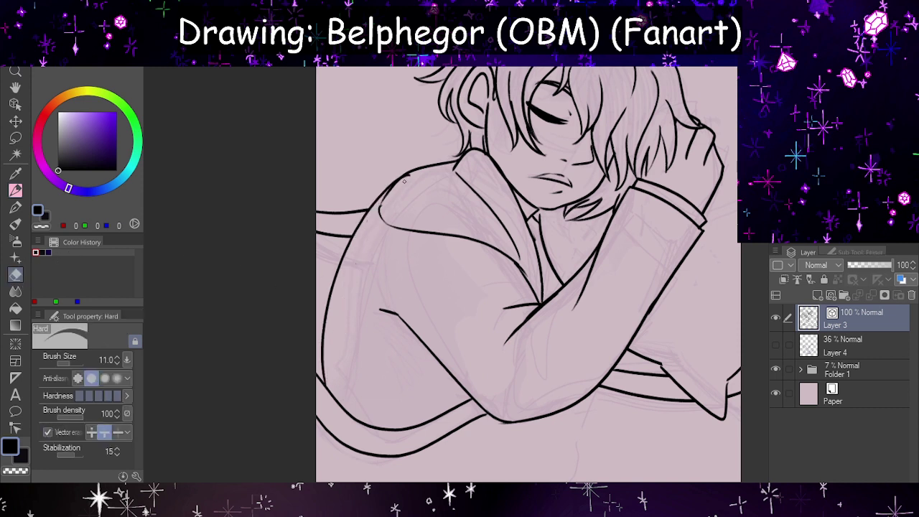
{"action": "key", "text": "h"}
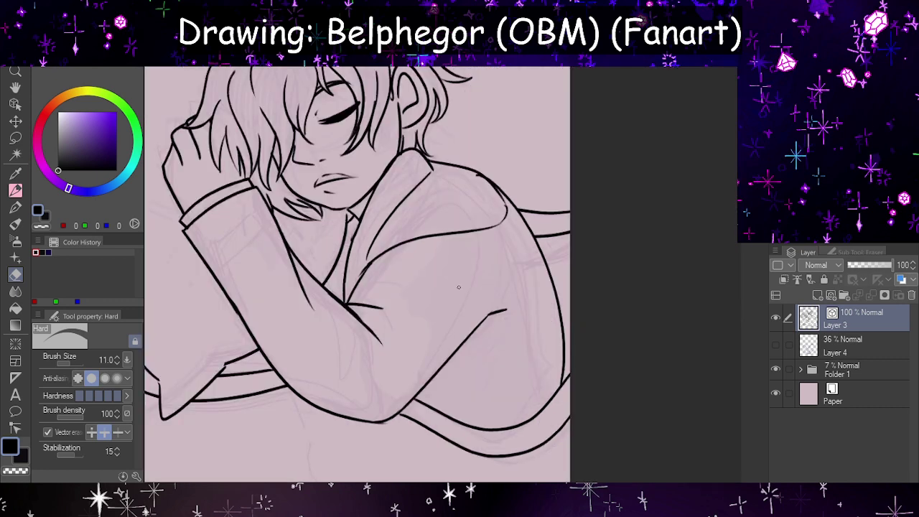
{"action": "scroll", "coordinate": [446, 296], "scroll_direction": "down", "scroll_amount": 3}
{"action": "key", "text": "h"}
{"action": "key", "text": "h"}
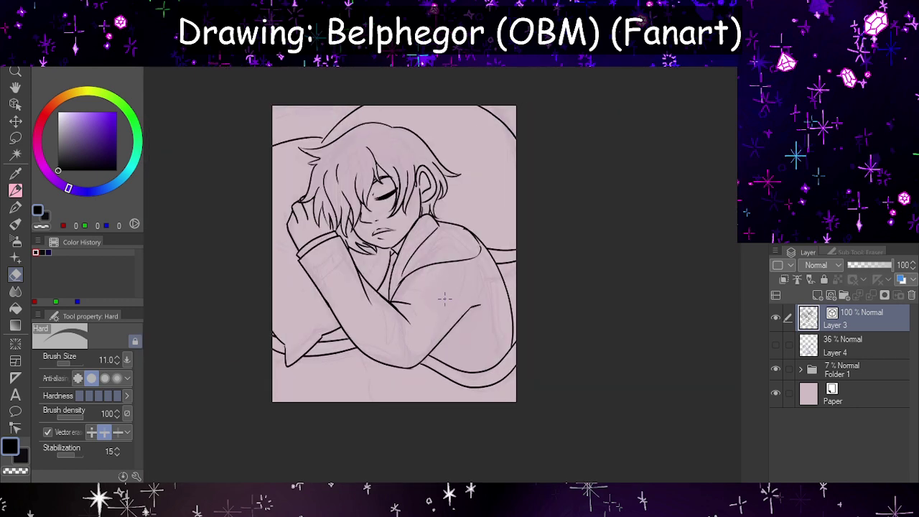
- Ink a fuller hood contour outside the old one, from the collar around the back into the hood's lower edge
{"action": "scroll", "coordinate": [444, 299], "scroll_direction": "up", "scroll_amount": 10}
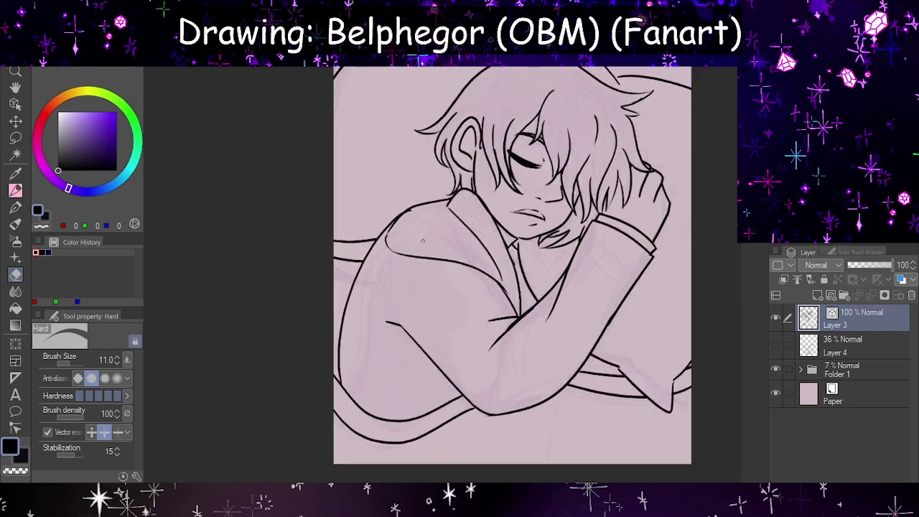
{"action": "key", "text": "h"}
{"action": "key", "text": "p"}
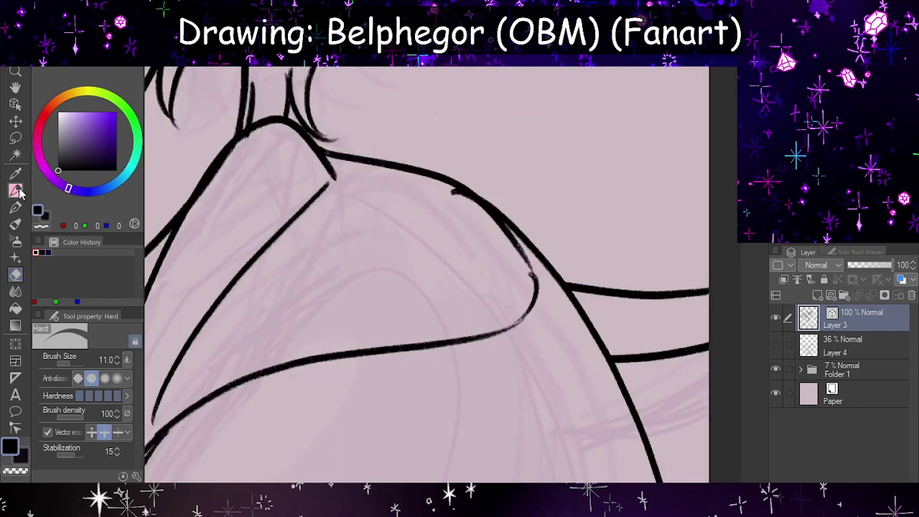
{"action": "mouse_move", "coordinate": [320, 138]}
{"action": "left_mouse_down"}
{"action": "mouse_move", "coordinate": [433, 162]}
{"action": "mouse_move", "coordinate": [551, 316]}
{"action": "left_mouse_up"}
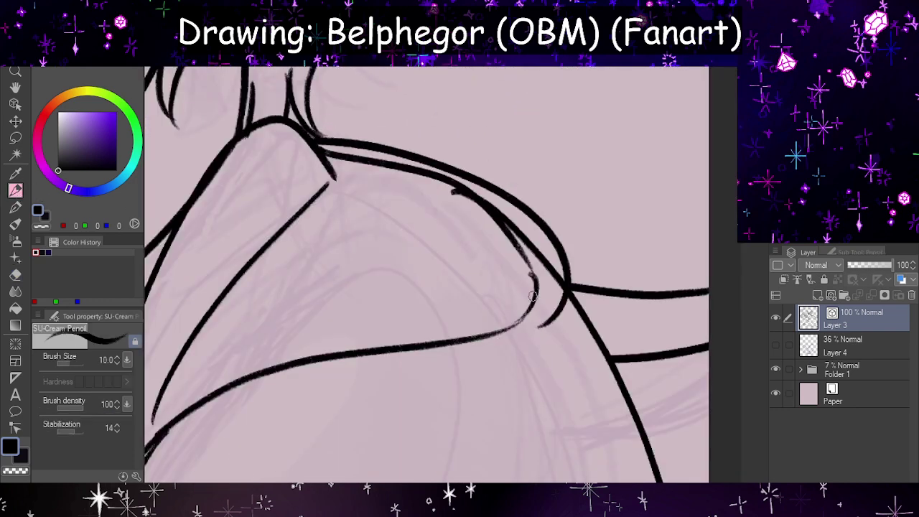
{"action": "key", "text": "h"}
{"action": "left_click_drag", "start_coordinate": [322, 310], "coordinate": [420, 335]}
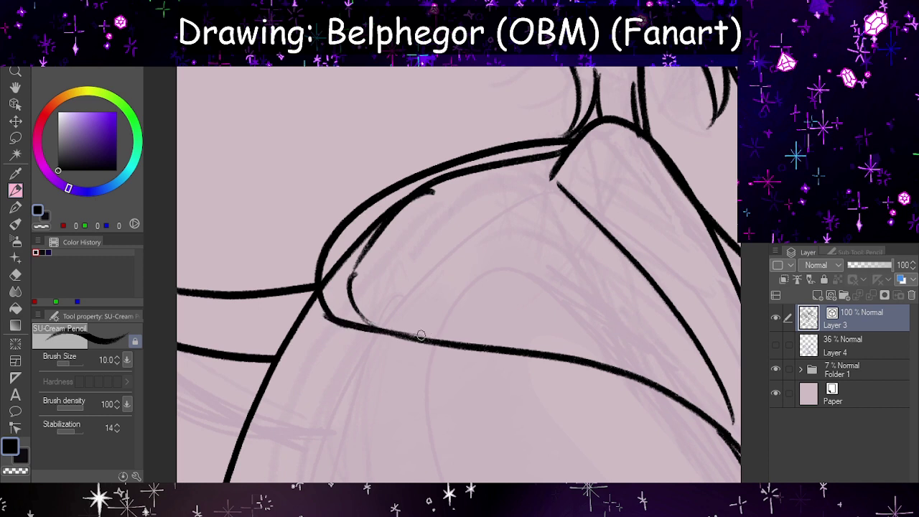
{"action": "key", "text": "ctrl+z"}
{"action": "left_click_drag", "start_coordinate": [332, 319], "coordinate": [454, 340]}
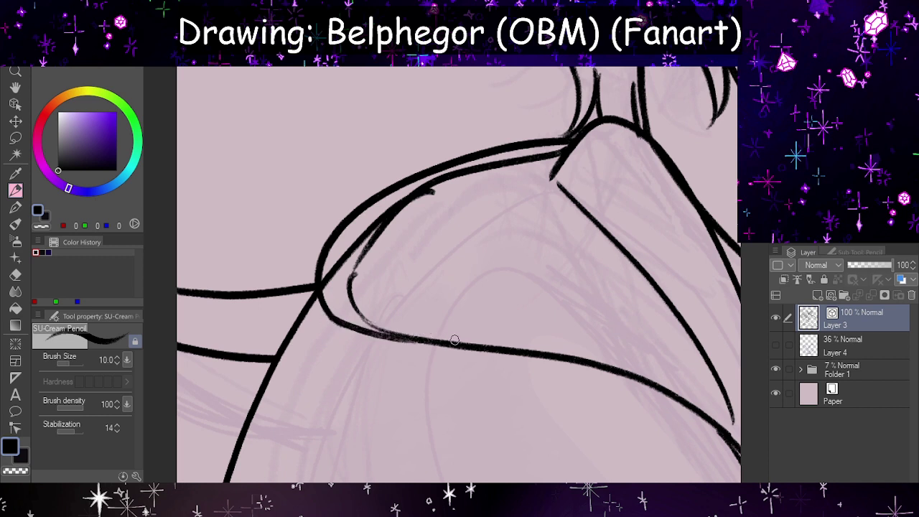
- Erase the old hood and back lines inside the new contour, turning off vector erasing for the leftover near the lower edge
{"action": "left_click", "coordinate": [15, 275]}
{"action": "left_click", "coordinate": [48, 433]}
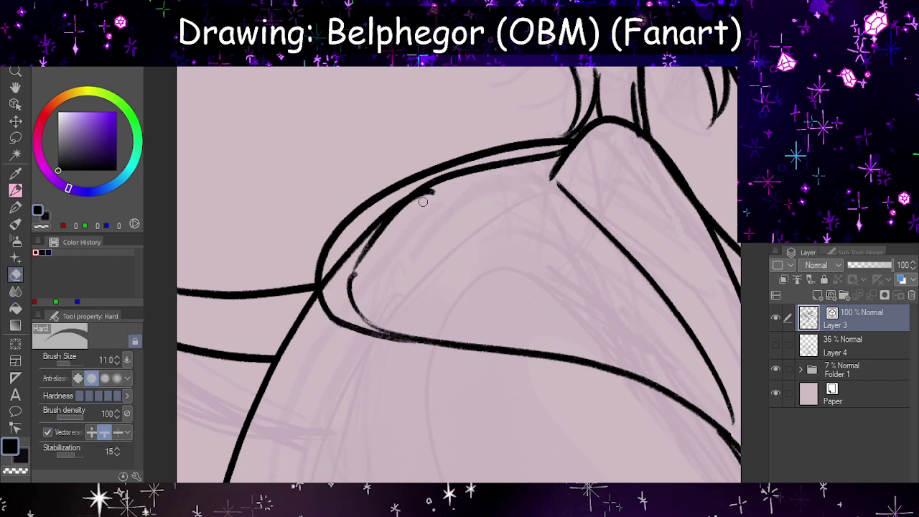
{"action": "mouse_move", "coordinate": [431, 198]}
{"action": "left_mouse_down"}
{"action": "mouse_move", "coordinate": [402, 210]}
{"action": "mouse_move", "coordinate": [350, 291]}
{"action": "mouse_move", "coordinate": [332, 273]}
{"action": "left_mouse_up"}
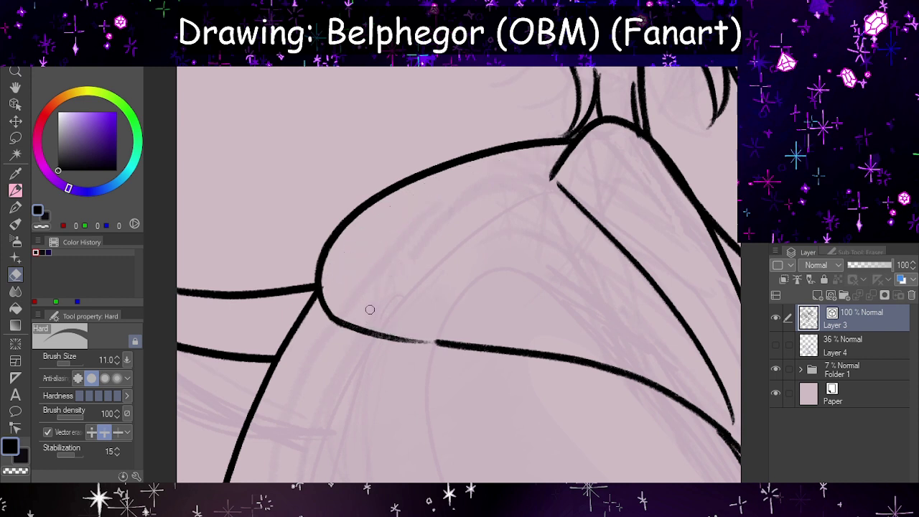
{"action": "left_click", "coordinate": [49, 432]}
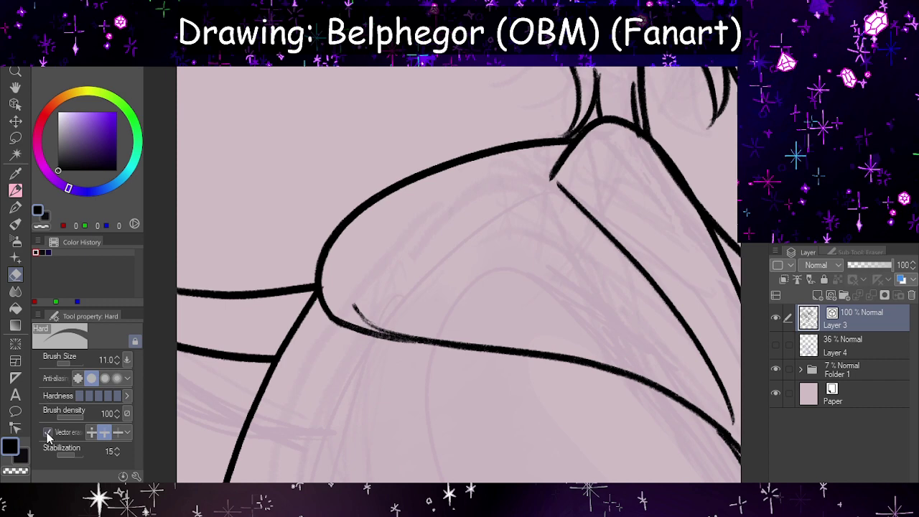
{"action": "mouse_move", "coordinate": [361, 294]}
{"action": "left_mouse_down"}
{"action": "mouse_move", "coordinate": [399, 323]}
{"action": "mouse_move", "coordinate": [348, 311]}
{"action": "mouse_move", "coordinate": [388, 323]}
{"action": "mouse_move", "coordinate": [384, 330]}
{"action": "mouse_move", "coordinate": [427, 335]}
{"action": "left_mouse_up"}
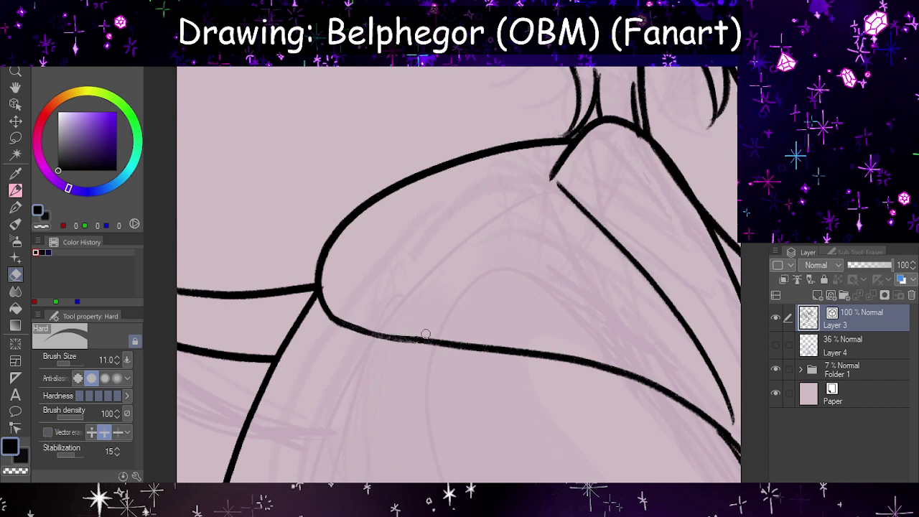
{"action": "key", "text": "h"}
{"action": "scroll", "coordinate": [397, 310], "scroll_direction": "down", "scroll_amount": 6}
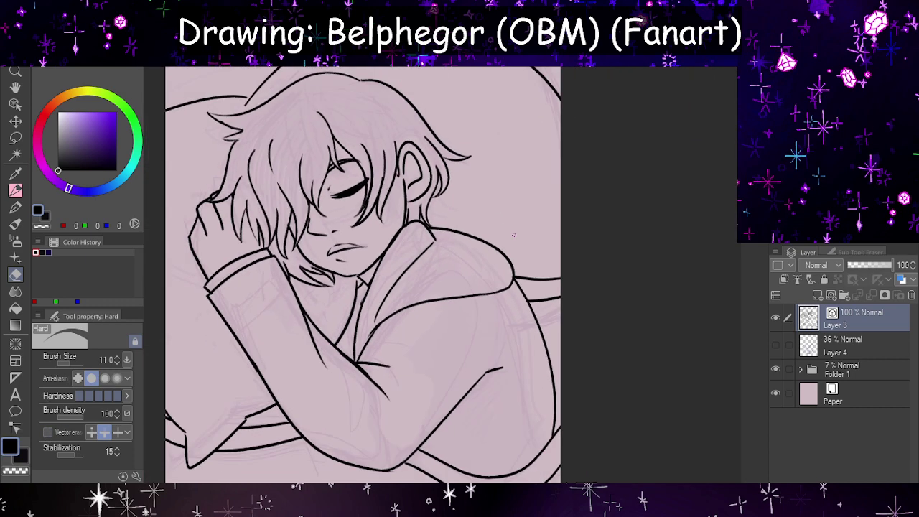
- Ink a curved fold line inside the hood, from near its front opening toward the rounded back
{"action": "scroll", "coordinate": [471, 250], "scroll_direction": "up", "scroll_amount": 4}
{"action": "scroll", "coordinate": [472, 250], "scroll_direction": "up", "scroll_amount": 1}
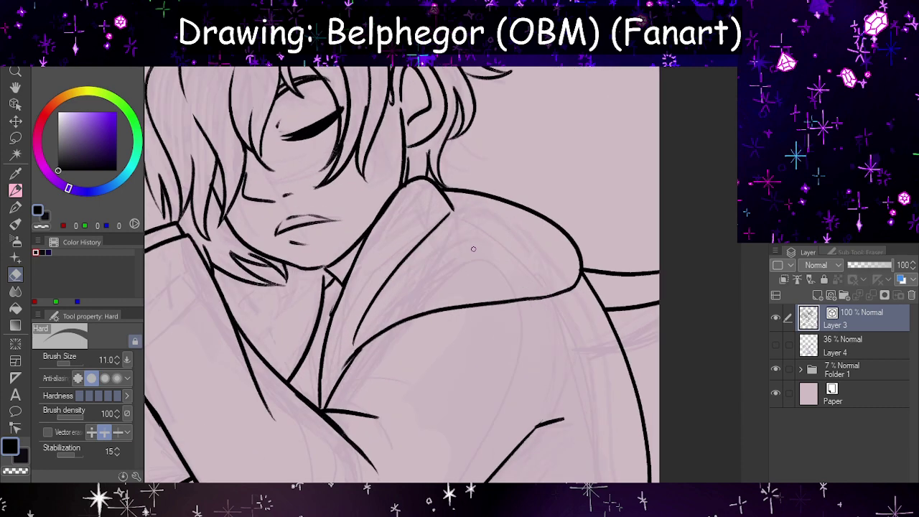
{"action": "scroll", "coordinate": [474, 249], "scroll_direction": "down", "scroll_amount": 4}
{"action": "scroll", "coordinate": [473, 249], "scroll_direction": "up", "scroll_amount": 3}
{"action": "left_click", "coordinate": [21, 191]}
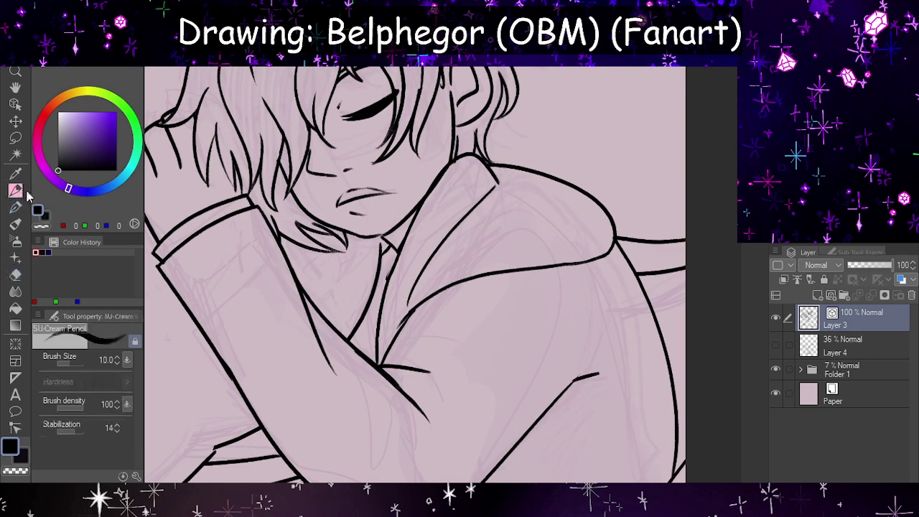
{"action": "key", "text": "h"}
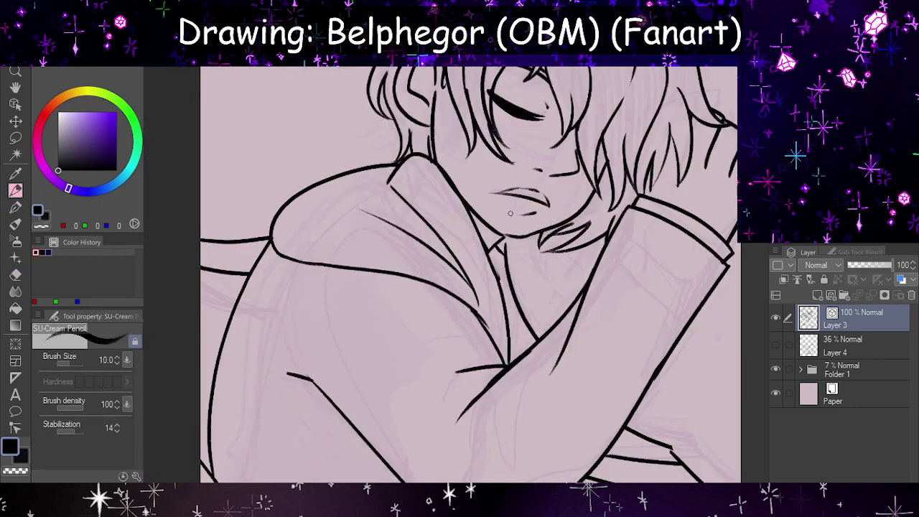
{"action": "key", "text": "h"}
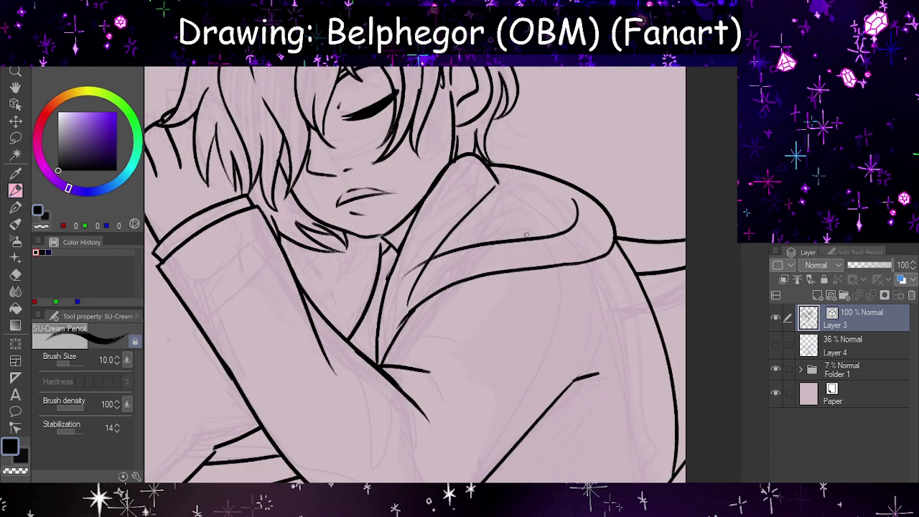
{"action": "mouse_move", "coordinate": [416, 286]}
{"action": "left_mouse_down"}
{"action": "mouse_move", "coordinate": [432, 267]}
{"action": "mouse_move", "coordinate": [583, 228]}
{"action": "left_mouse_up"}
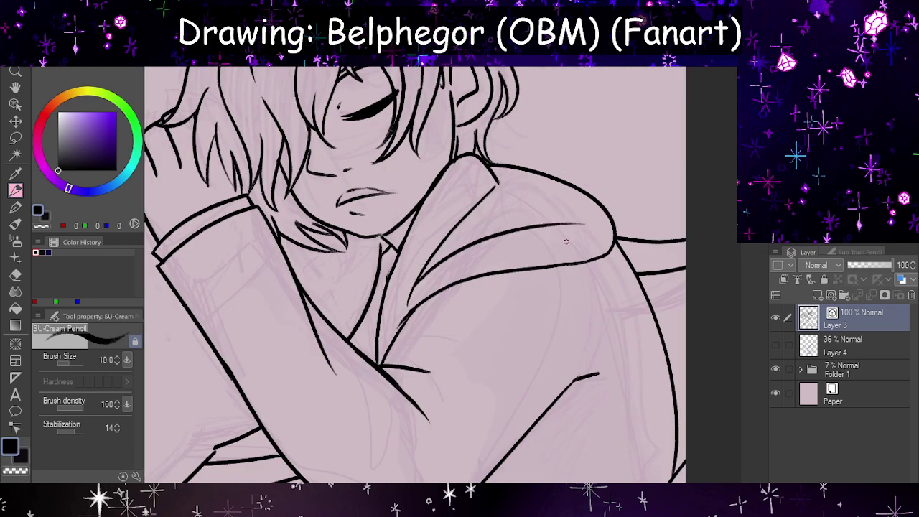
- Show the Layer 4 sketch to compare it with the line art and hide it again
{"action": "scroll", "coordinate": [570, 247], "scroll_direction": "down", "scroll_amount": 5}
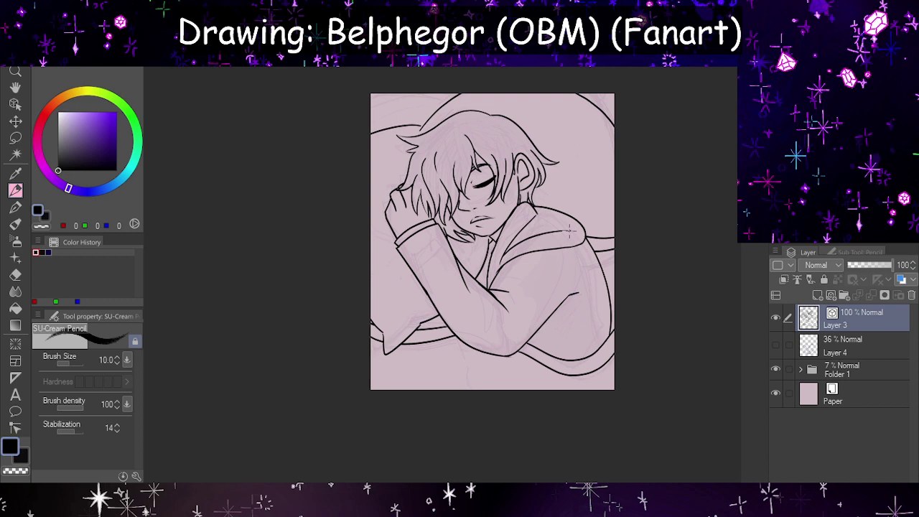
{"action": "scroll", "coordinate": [558, 223], "scroll_direction": "up", "scroll_amount": 1}
{"action": "scroll", "coordinate": [558, 204], "scroll_direction": "up", "scroll_amount": 4}
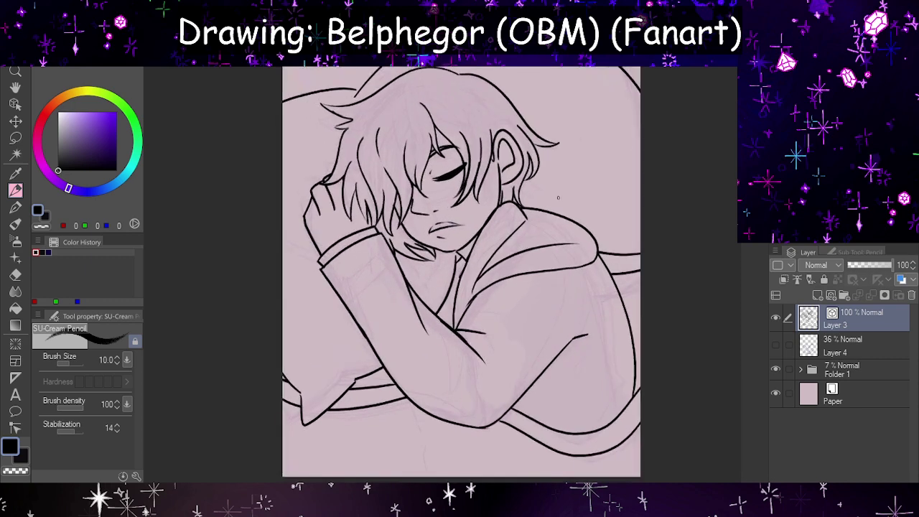
{"action": "scroll", "coordinate": [558, 198], "scroll_direction": "down", "scroll_amount": 5}
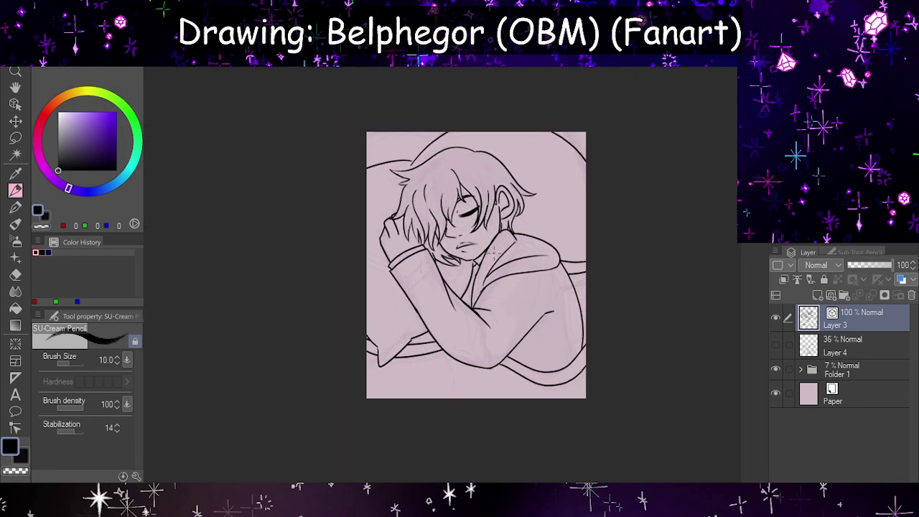
{"action": "scroll", "coordinate": [532, 254], "scroll_direction": "up", "scroll_amount": 1}
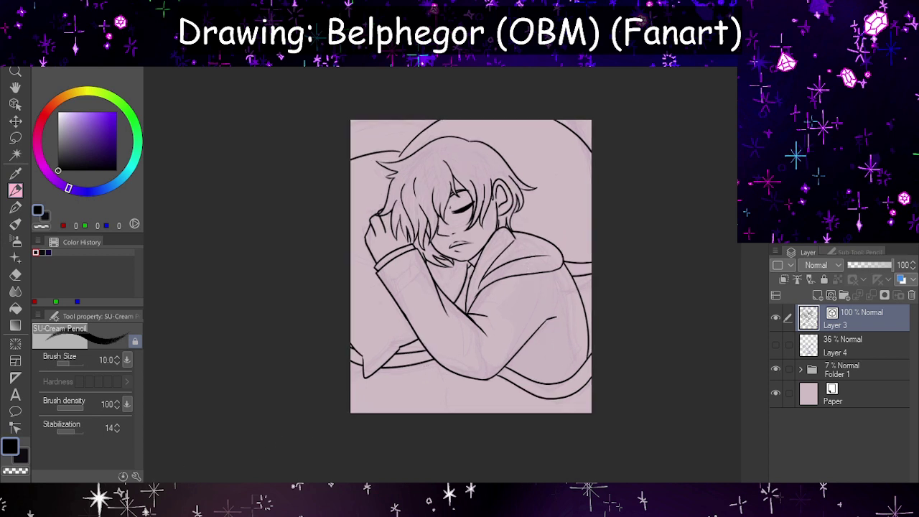
{"action": "scroll", "coordinate": [560, 213], "scroll_direction": "up", "scroll_amount": 2}
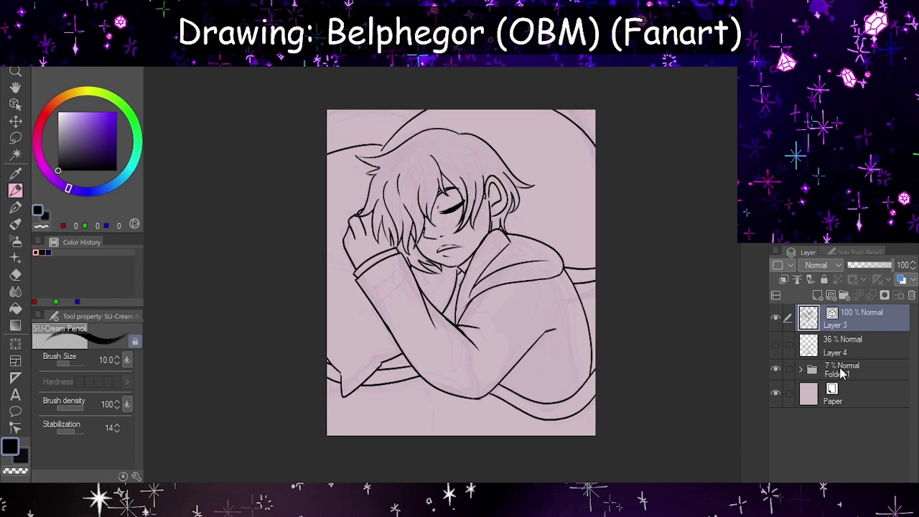
{"action": "left_click", "coordinate": [839, 367]}
{"action": "left_click", "coordinate": [775, 347]}
{"action": "left_click", "coordinate": [841, 350]}
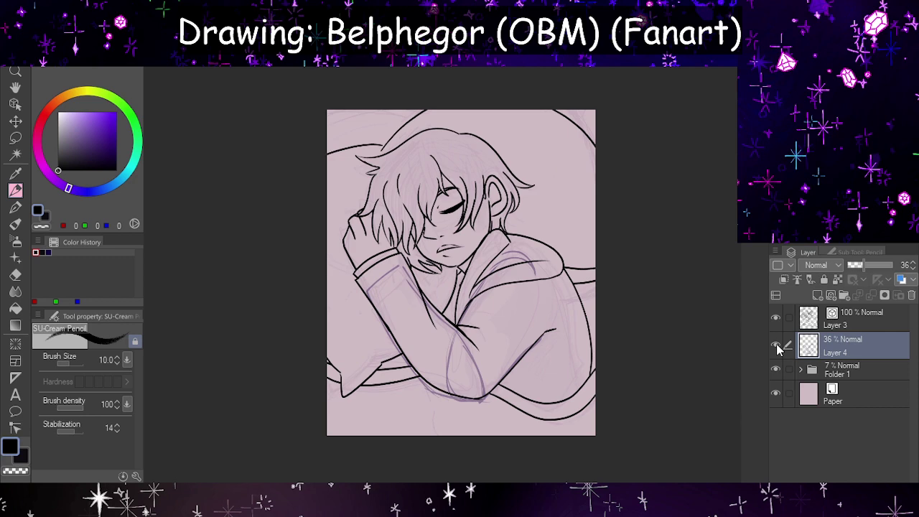
{"action": "left_click", "coordinate": [776, 346]}
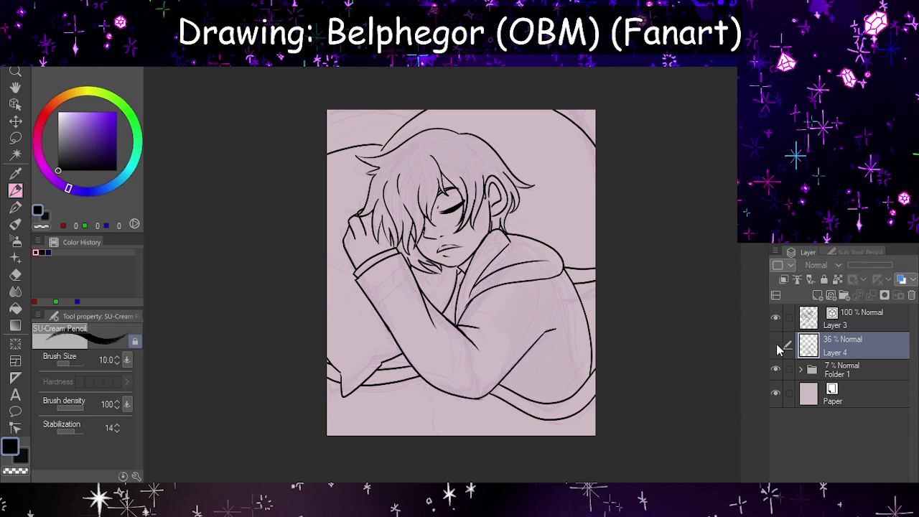
- Raise Folder 1's opacity to 100% and toggle Layer 3's visibility to compare the sketch with the line art
{"action": "left_click", "coordinate": [840, 370]}
{"action": "left_click_drag", "start_coordinate": [875, 270], "coordinate": [894, 265]}
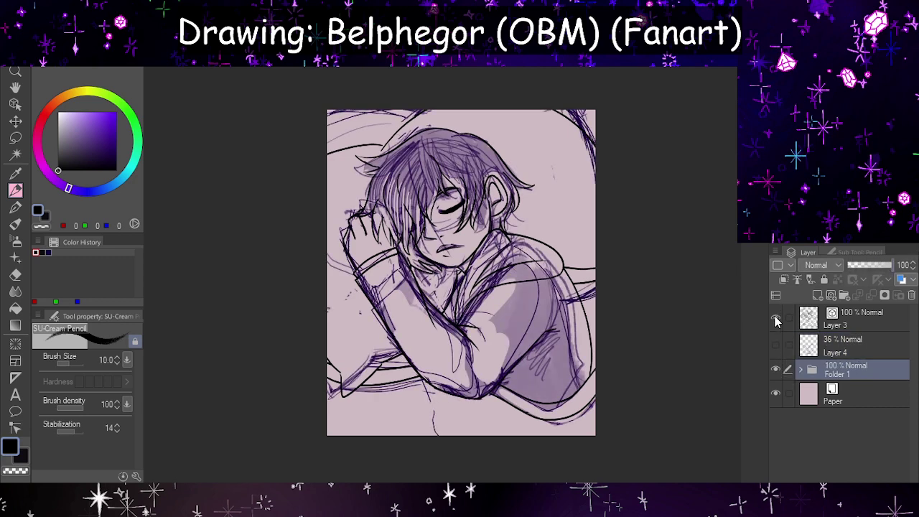
{"action": "left_click", "coordinate": [775, 317]}
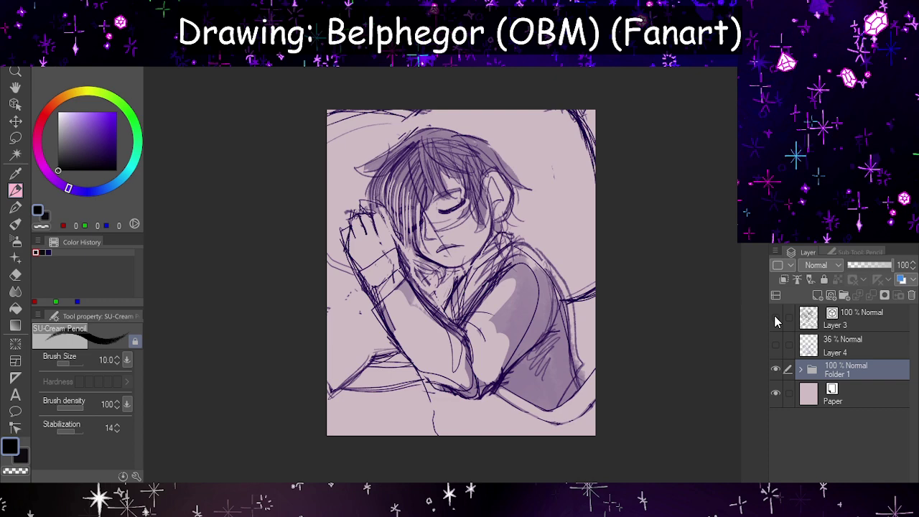
{"action": "left_click", "coordinate": [775, 320]}
{"action": "left_click", "coordinate": [775, 319]}
{"action": "left_click", "coordinate": [776, 320]}
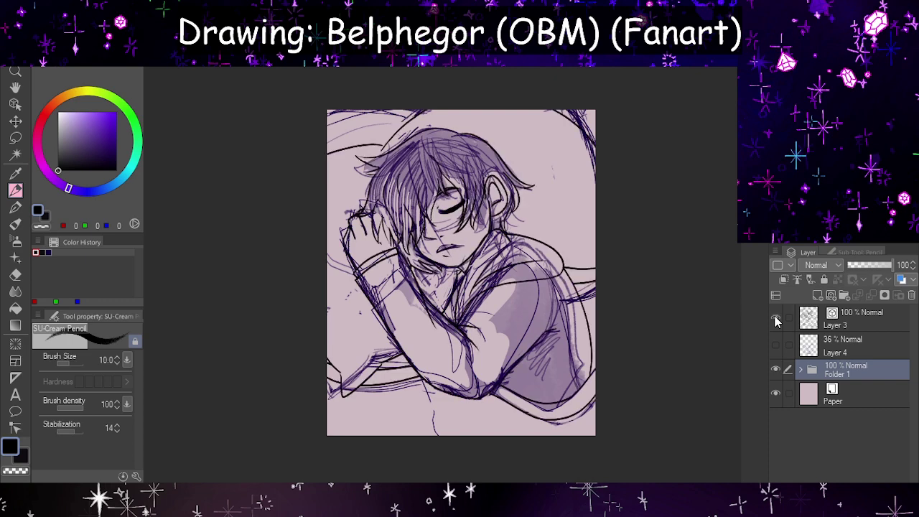
{"action": "left_click", "coordinate": [775, 319]}
{"action": "left_click", "coordinate": [776, 319]}
- Set Folder 1's opacity to 48% and hide it, leaving Layer 3 selected for inking
{"action": "left_click", "coordinate": [869, 265]}
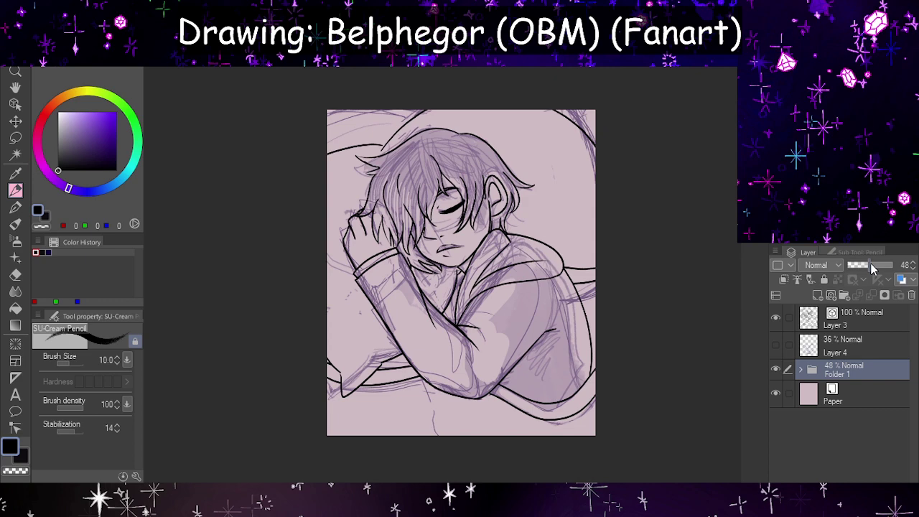
{"action": "left_click", "coordinate": [775, 370]}
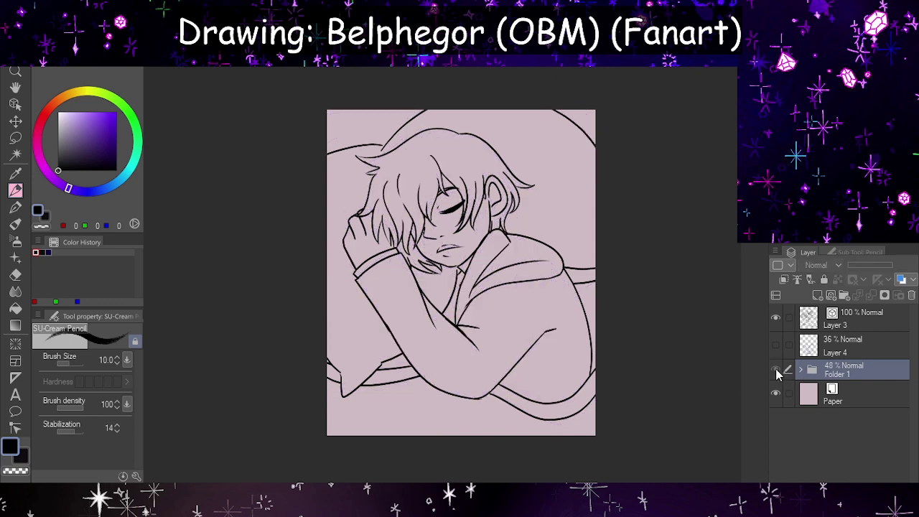
{"action": "left_click", "coordinate": [776, 370]}
{"action": "left_click", "coordinate": [776, 369]}
{"action": "left_click", "coordinate": [861, 318]}
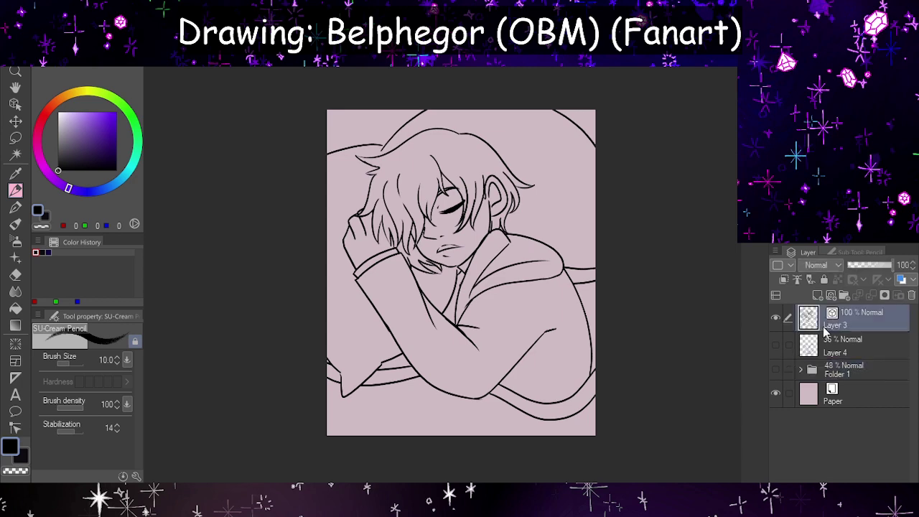
{"action": "scroll", "coordinate": [605, 295], "scroll_direction": "down", "scroll_amount": 2}
{"action": "scroll", "coordinate": [467, 348], "scroll_direction": "up", "scroll_amount": 6}
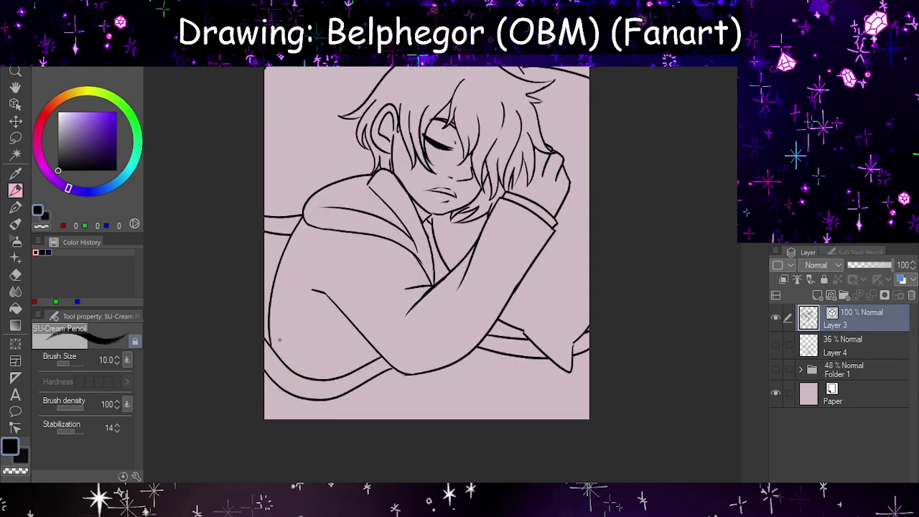
- Ink a new curved contour for the jacket's back just inside the existing line, from below the hood to the lower back
{"action": "mouse_move", "coordinate": [291, 180]}
{"action": "left_mouse_down"}
{"action": "mouse_move", "coordinate": [265, 277]}
{"action": "mouse_move", "coordinate": [267, 370]}
{"action": "left_mouse_up"}
{"action": "key", "text": "h"}
{"action": "key", "text": "ctrl+z"}
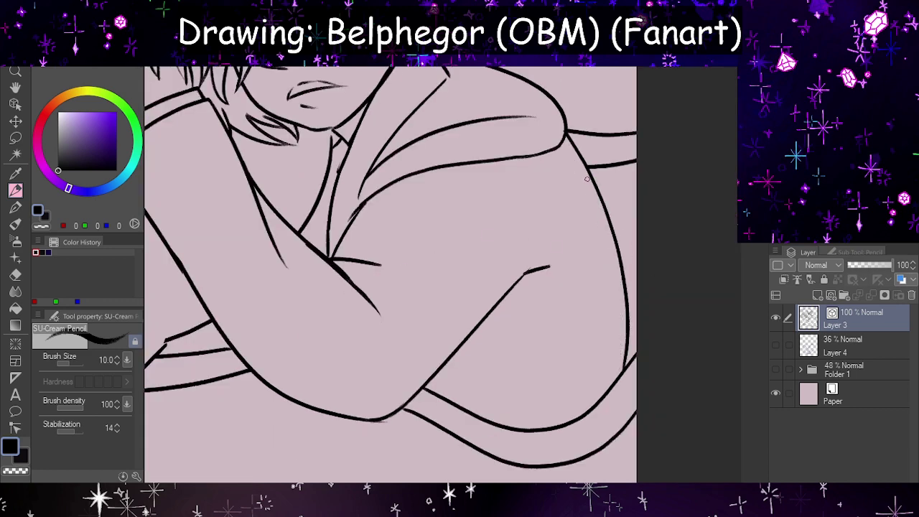
{"action": "left_click_drag", "start_coordinate": [588, 172], "coordinate": [627, 344]}
{"action": "key", "text": "h"}
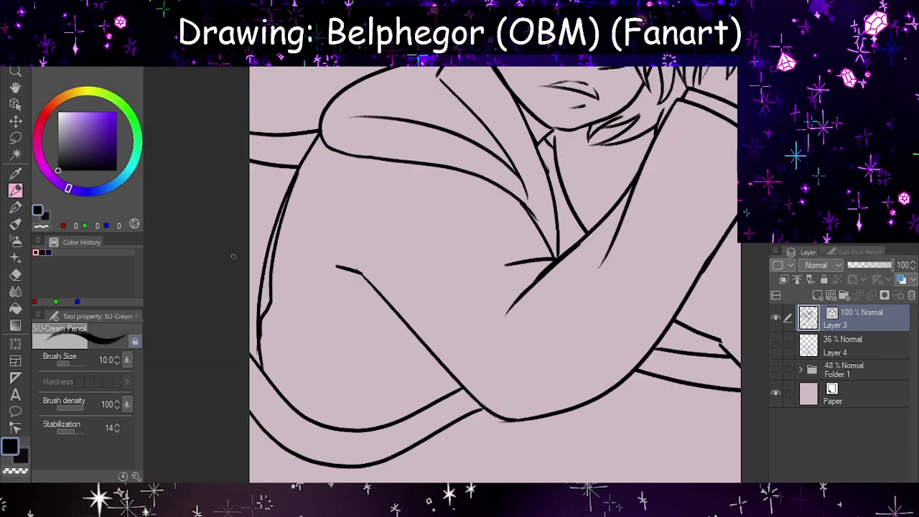
- Erase the old outer back line and clean up stray edges along the new jacket contour
{"action": "left_click", "coordinate": [15, 274]}
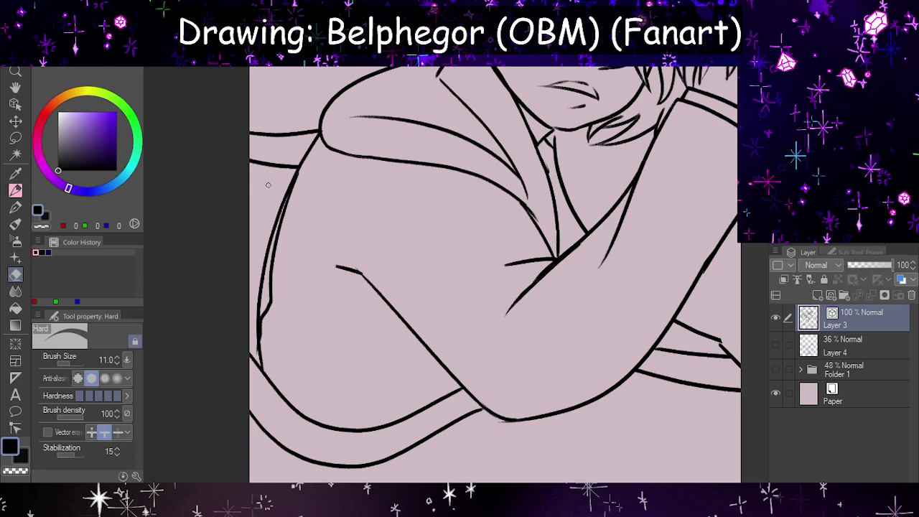
{"action": "left_click_drag", "start_coordinate": [292, 183], "coordinate": [258, 277]}
{"action": "left_click_drag", "start_coordinate": [290, 171], "coordinate": [262, 277]}
{"action": "key", "text": "h"}
{"action": "left_click_drag", "start_coordinate": [623, 274], "coordinate": [622, 303]}
{"action": "key", "text": "h"}
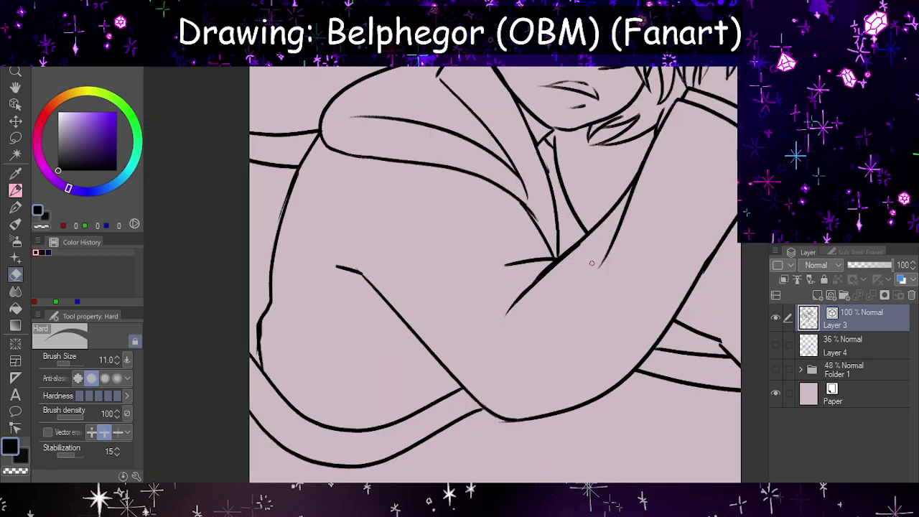
{"action": "left_click_drag", "start_coordinate": [262, 321], "coordinate": [257, 359]}
{"action": "left_click_drag", "start_coordinate": [283, 203], "coordinate": [287, 193]}
{"action": "scroll", "coordinate": [471, 295], "scroll_direction": "down", "scroll_amount": 8}
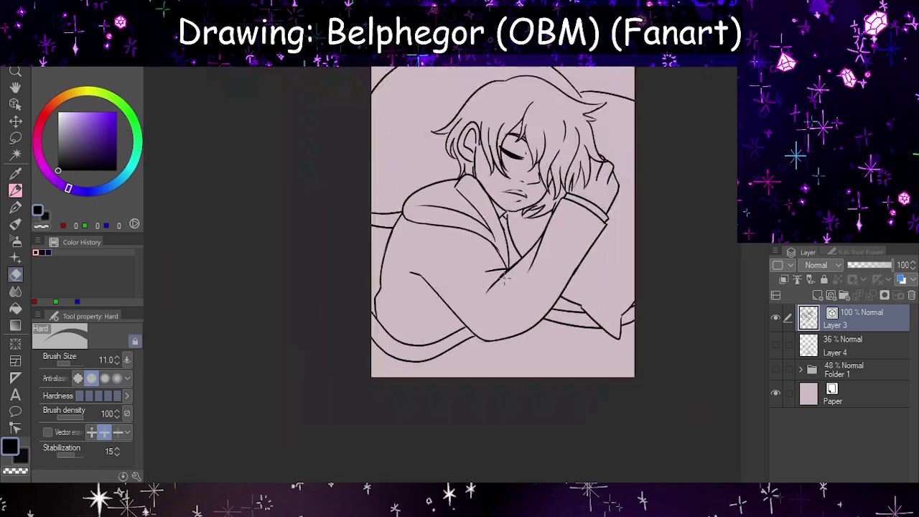
- Try small fold marks on the jacket just beside the inner end of the sleeve's elbow line
{"action": "key", "text": "h"}
{"action": "scroll", "coordinate": [359, 229], "scroll_direction": "up", "scroll_amount": 2}
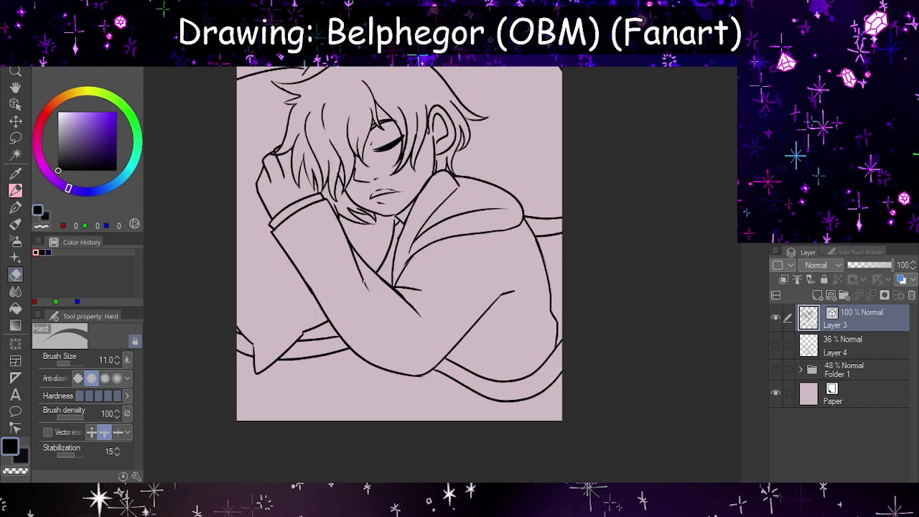
{"action": "key", "text": "p"}
{"action": "key", "text": "h"}
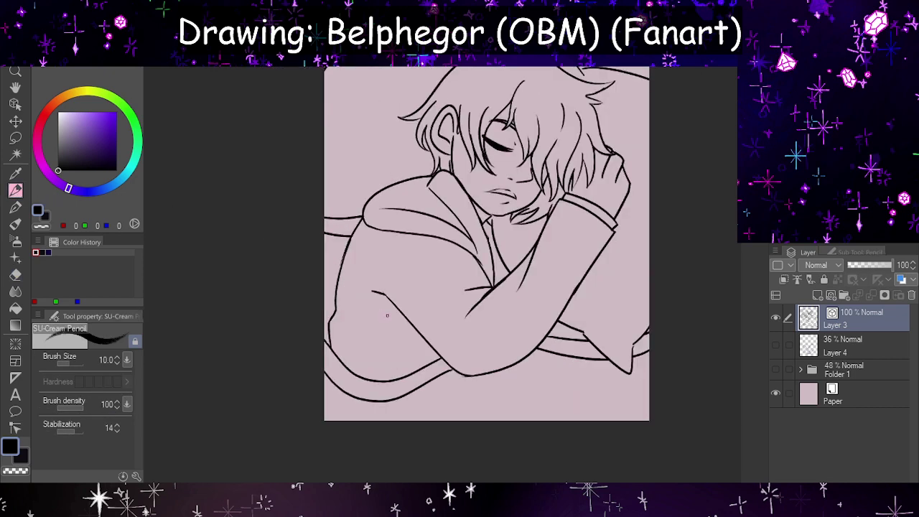
{"action": "key", "text": "h"}
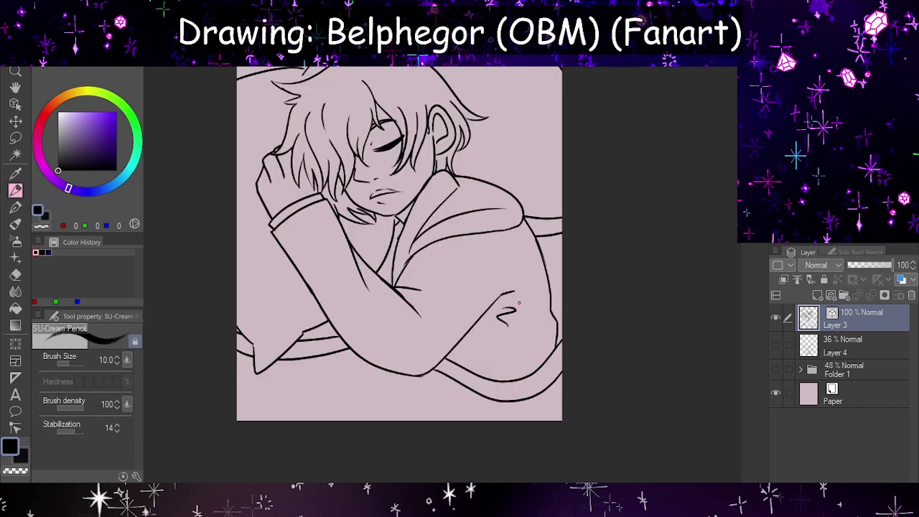
{"action": "left_click_drag", "start_coordinate": [492, 305], "coordinate": [506, 316]}
{"action": "key", "text": "h"}
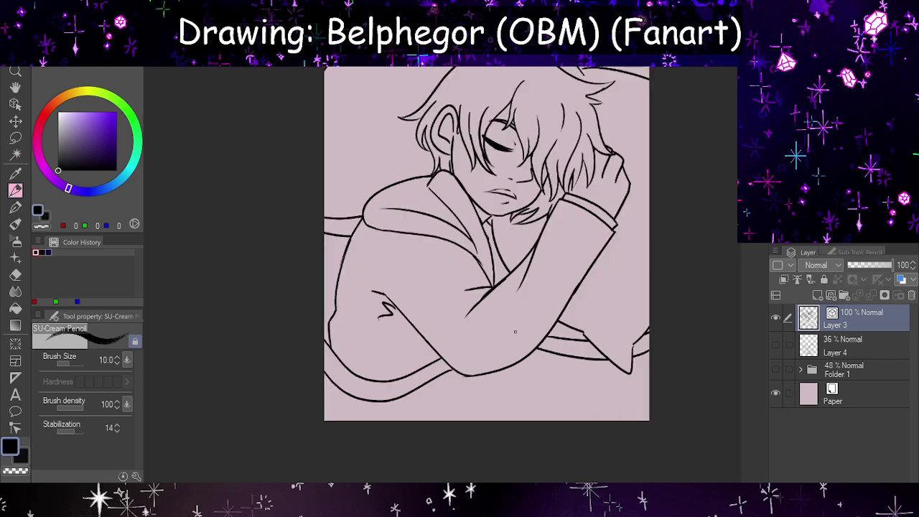
{"action": "scroll", "coordinate": [519, 330], "scroll_direction": "down", "scroll_amount": 3}
{"action": "key", "text": "h"}
{"action": "scroll", "coordinate": [478, 318], "scroll_direction": "down", "scroll_amount": 2}
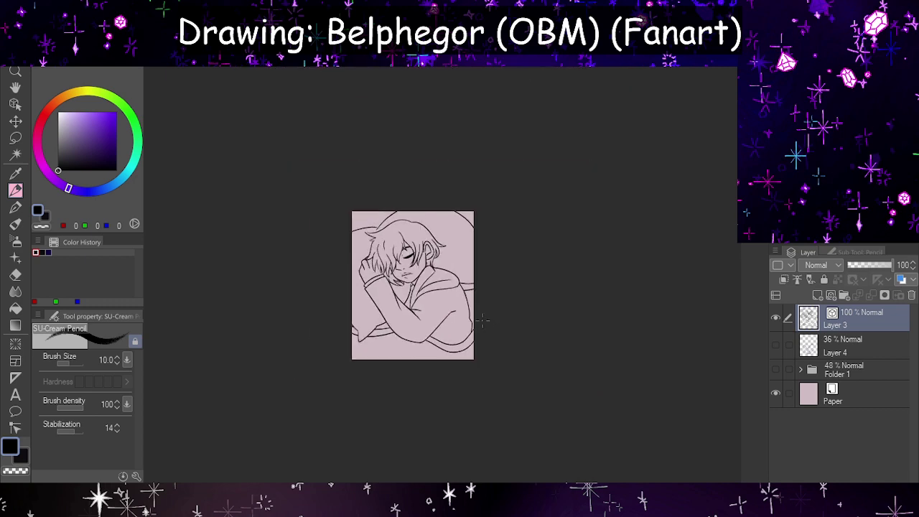
- Try a short curved shoulder fold running down from the hood's lower edge, and undo it
{"action": "scroll", "coordinate": [403, 333], "scroll_direction": "up", "scroll_amount": 2}
{"action": "scroll", "coordinate": [403, 331], "scroll_direction": "up", "scroll_amount": 5}
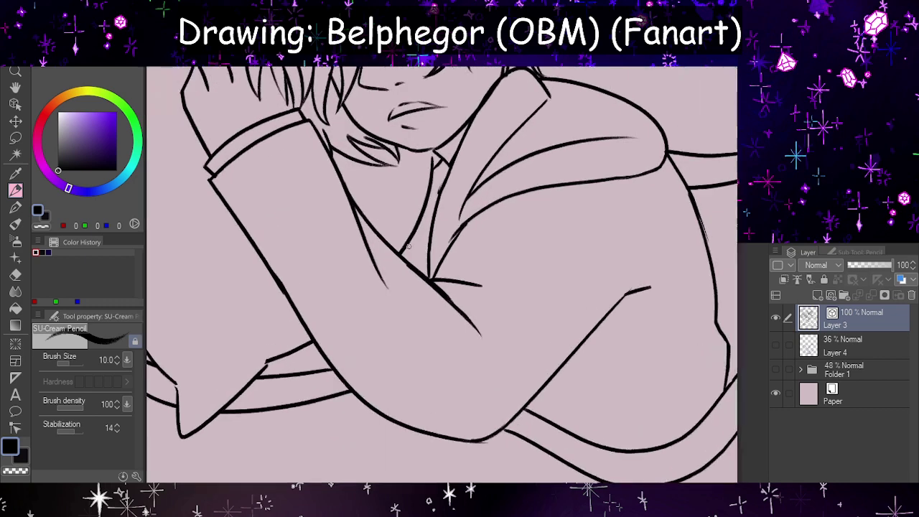
{"action": "left_click_drag", "start_coordinate": [580, 182], "coordinate": [629, 221]}
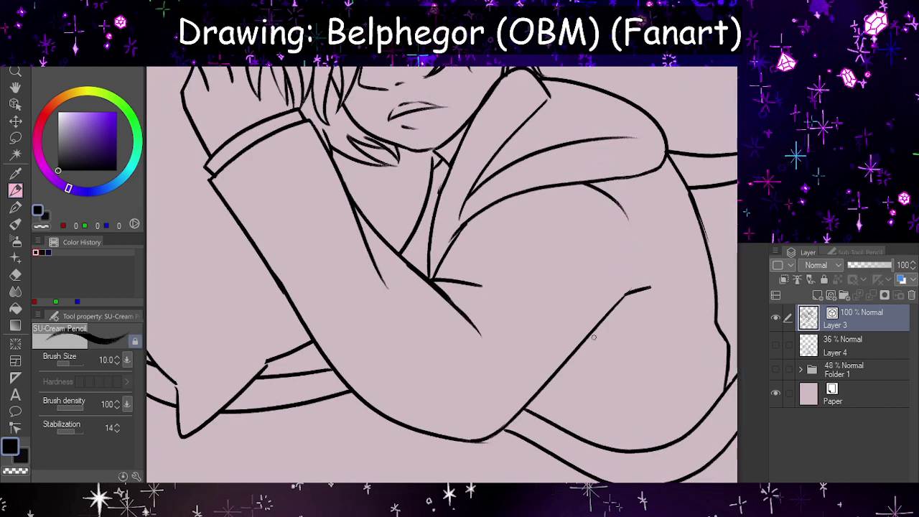
{"action": "key", "text": "ctrl+z"}
{"action": "scroll", "coordinate": [598, 340], "scroll_direction": "down", "scroll_amount": 5}
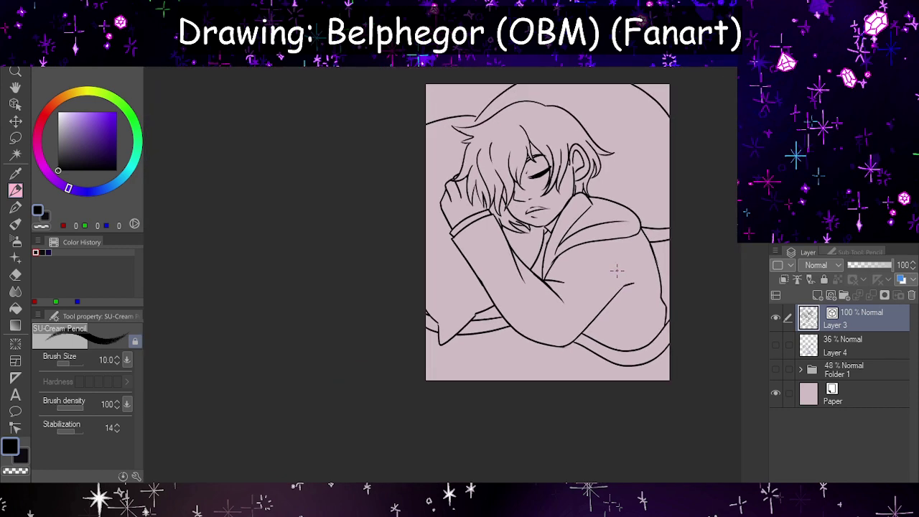
- Try another fold line inside the hood above the existing inner curve, and undo it
{"action": "scroll", "coordinate": [612, 232], "scroll_direction": "up", "scroll_amount": 3}
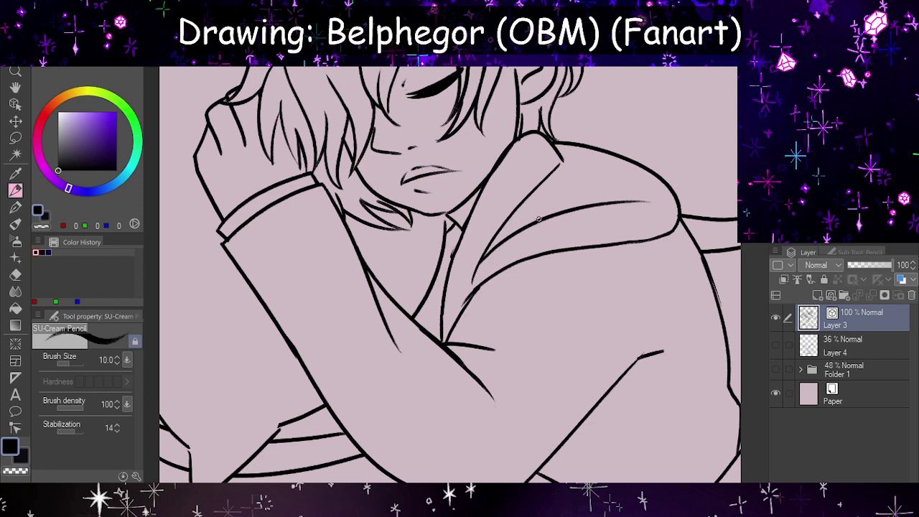
{"action": "left_click_drag", "start_coordinate": [527, 214], "coordinate": [616, 176]}
{"action": "key", "text": "ctrl+z"}
{"action": "scroll", "coordinate": [625, 230], "scroll_direction": "down", "scroll_amount": 6}
{"action": "scroll", "coordinate": [659, 246], "scroll_direction": "up", "scroll_amount": 2}
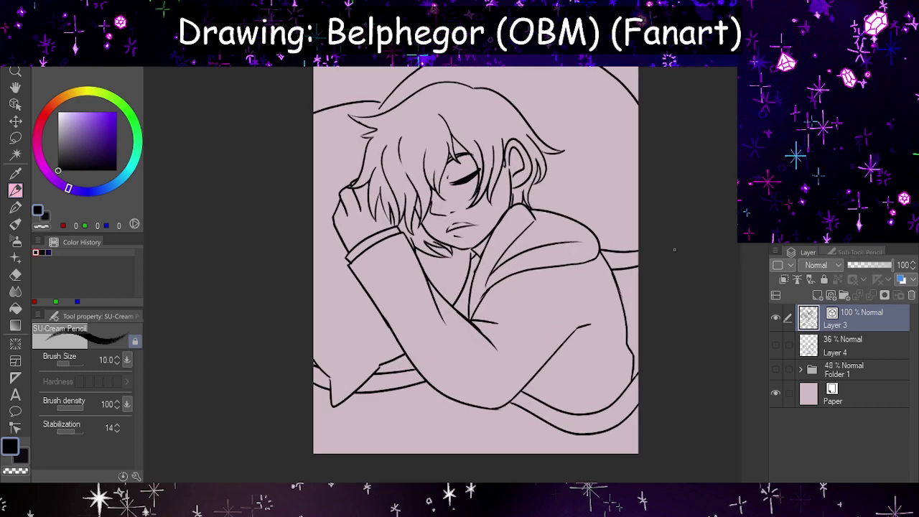
- Try replacing the hair line above the fringe's parting tip with a curve rising toward the crown
{"action": "scroll", "coordinate": [653, 249], "scroll_direction": "down", "scroll_amount": 1}
{"action": "scroll", "coordinate": [650, 251], "scroll_direction": "up", "scroll_amount": 1}
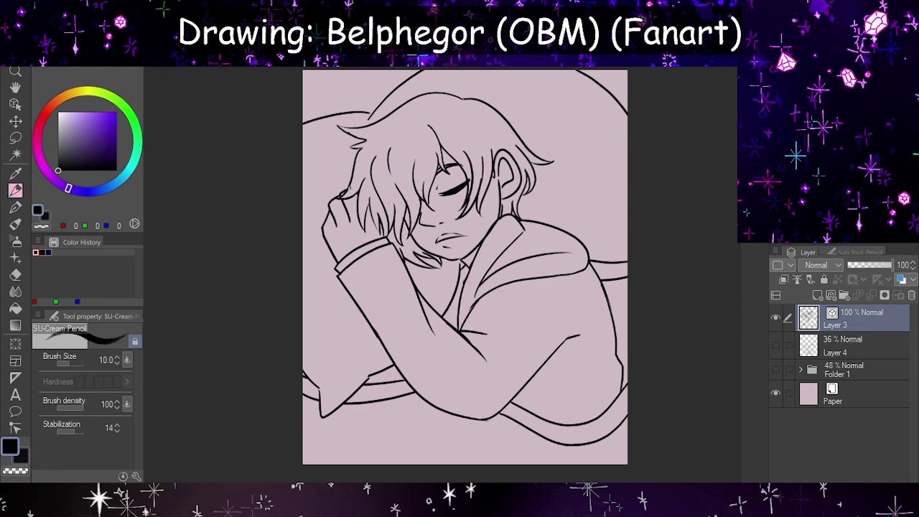
{"action": "scroll", "coordinate": [540, 185], "scroll_direction": "down", "scroll_amount": 2}
{"action": "scroll", "coordinate": [499, 130], "scroll_direction": "up", "scroll_amount": 5}
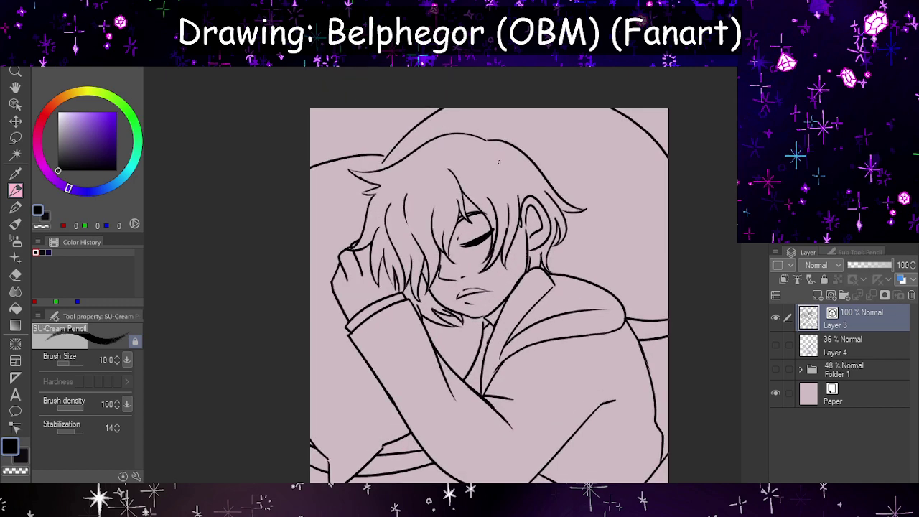
{"action": "scroll", "coordinate": [473, 180], "scroll_direction": "up", "scroll_amount": 1}
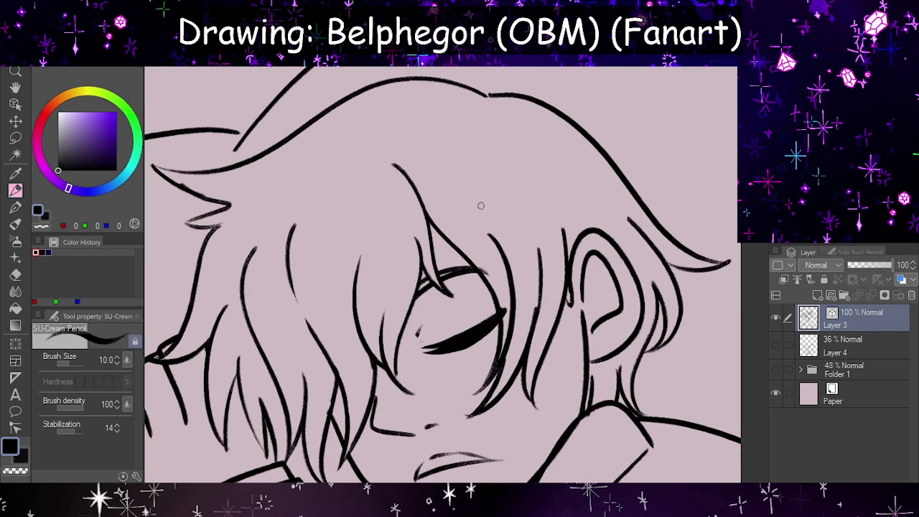
{"action": "mouse_move", "coordinate": [430, 224]}
{"action": "left_mouse_down"}
{"action": "mouse_move", "coordinate": [436, 164]}
{"action": "mouse_move", "coordinate": [470, 127]}
{"action": "left_mouse_up"}
{"action": "key", "text": "ctrl+z"}
{"action": "mouse_move", "coordinate": [428, 219]}
{"action": "left_mouse_down"}
{"action": "mouse_move", "coordinate": [426, 200]}
{"action": "mouse_move", "coordinate": [449, 134]}
{"action": "left_mouse_up"}
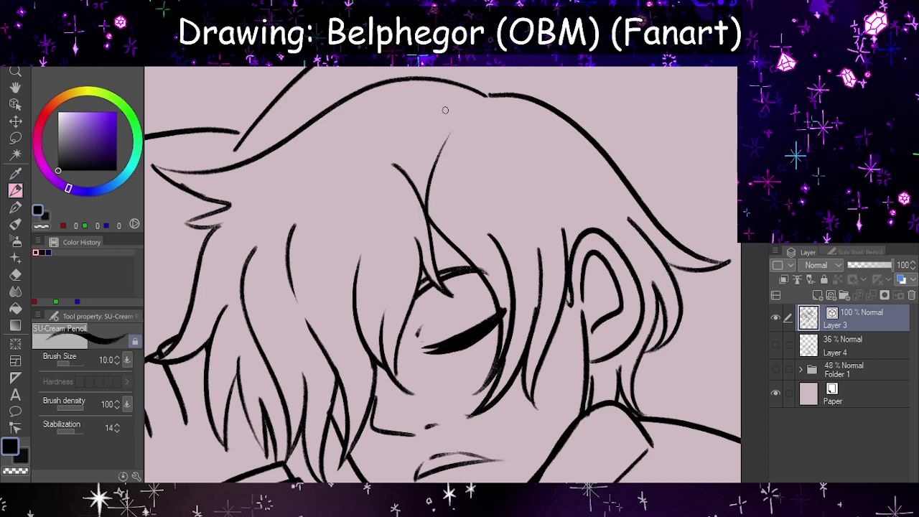
{"action": "left_click", "coordinate": [15, 275]}
{"action": "mouse_move", "coordinate": [380, 160]}
{"action": "left_mouse_down"}
{"action": "mouse_move", "coordinate": [394, 156]}
{"action": "mouse_move", "coordinate": [417, 192]}
{"action": "mouse_move", "coordinate": [422, 228]}
{"action": "mouse_move", "coordinate": [416, 221]}
{"action": "left_mouse_up"}
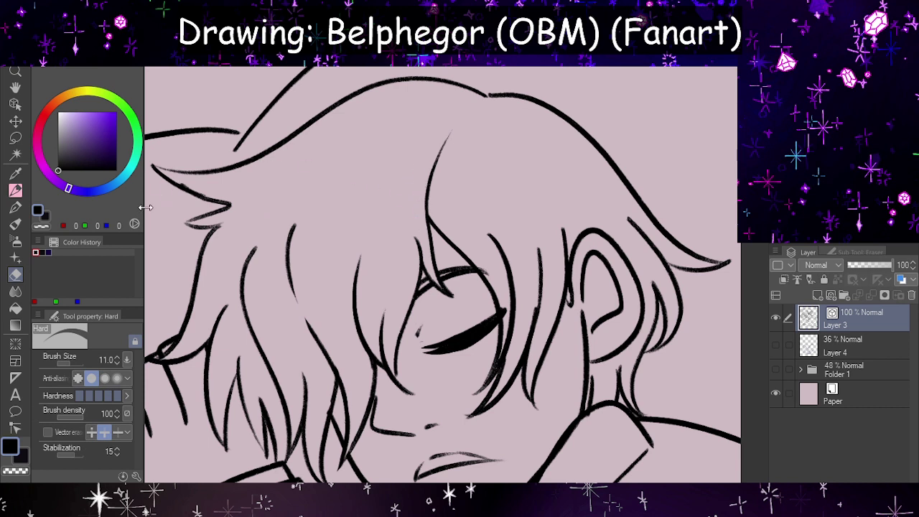
{"action": "left_click", "coordinate": [15, 190]}
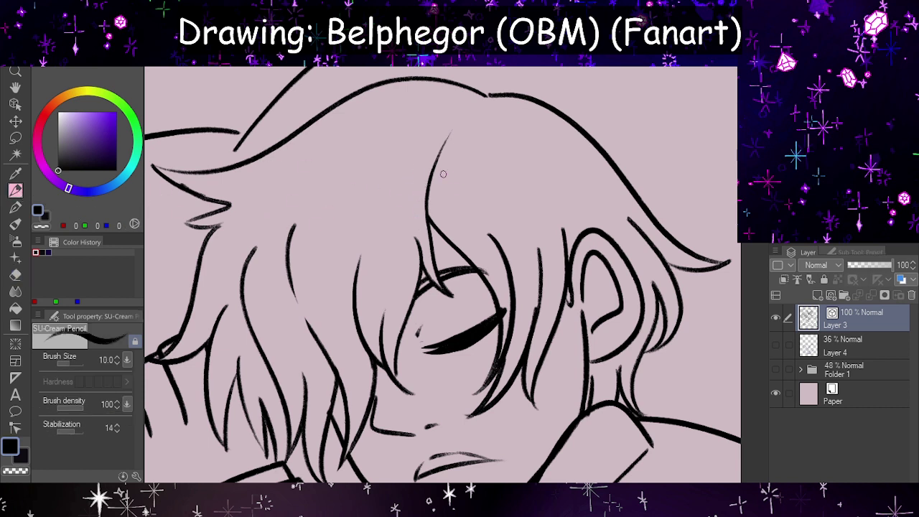
- Try one more strand beside the parting curve, and undo the parting changes to restore the original hair line
{"action": "left_click_drag", "start_coordinate": [429, 180], "coordinate": [461, 238]}
{"action": "key", "text": "ctrl+z"}
{"action": "key", "text": "ctrl+z"}
{"action": "key", "text": "ctrl+z"}
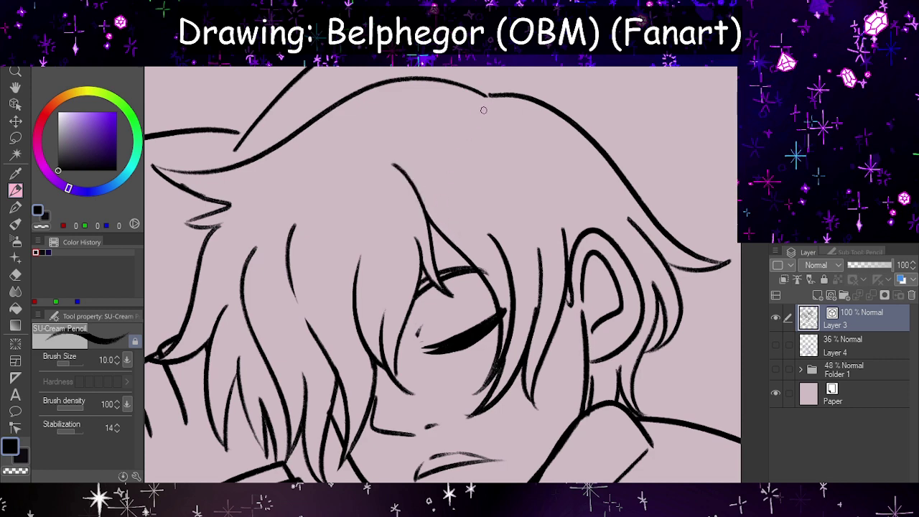
- Try arched strand lines on both sides of the crown's parting, and undo them
{"action": "mouse_move", "coordinate": [468, 120]}
{"action": "left_mouse_down"}
{"action": "mouse_move", "coordinate": [491, 110]}
{"action": "mouse_move", "coordinate": [552, 130]}
{"action": "left_mouse_up"}
{"action": "key", "text": "h"}
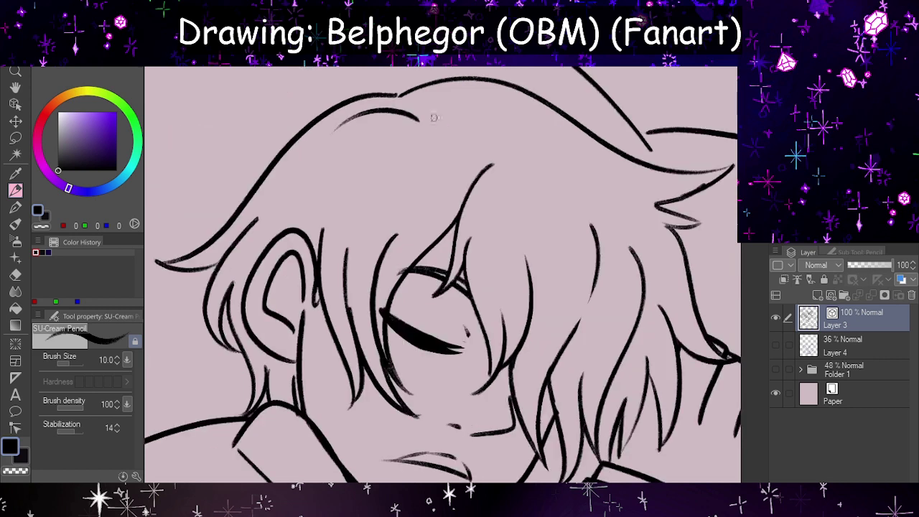
{"action": "left_click_drag", "start_coordinate": [417, 120], "coordinate": [512, 127]}
{"action": "left_click_drag", "start_coordinate": [432, 142], "coordinate": [557, 144]}
{"action": "key", "text": "h"}
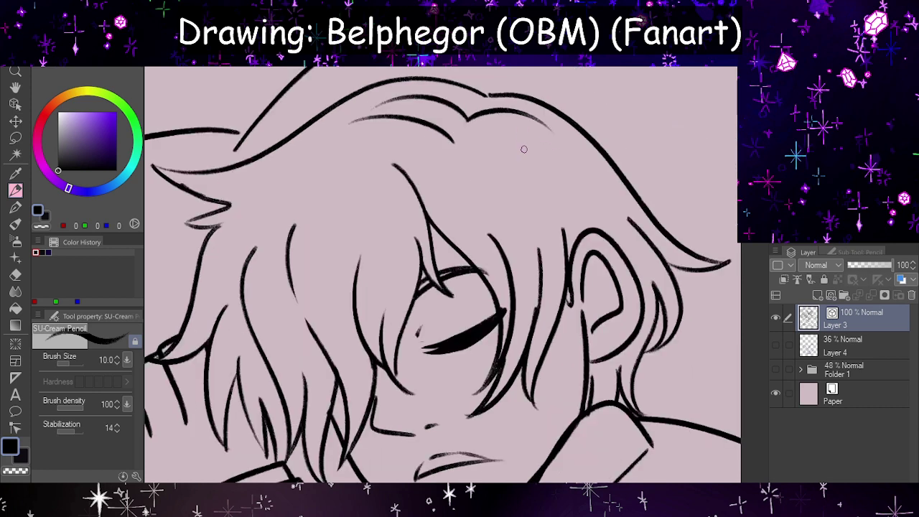
{"action": "key", "text": "ctrl+z"}
{"action": "key", "text": "ctrl+z"}
{"action": "key", "text": "ctrl+z"}
- Ink three curved strand lines fanning from the crown toward the ear side of the hair
{"action": "left_click_drag", "start_coordinate": [441, 151], "coordinate": [495, 211]}
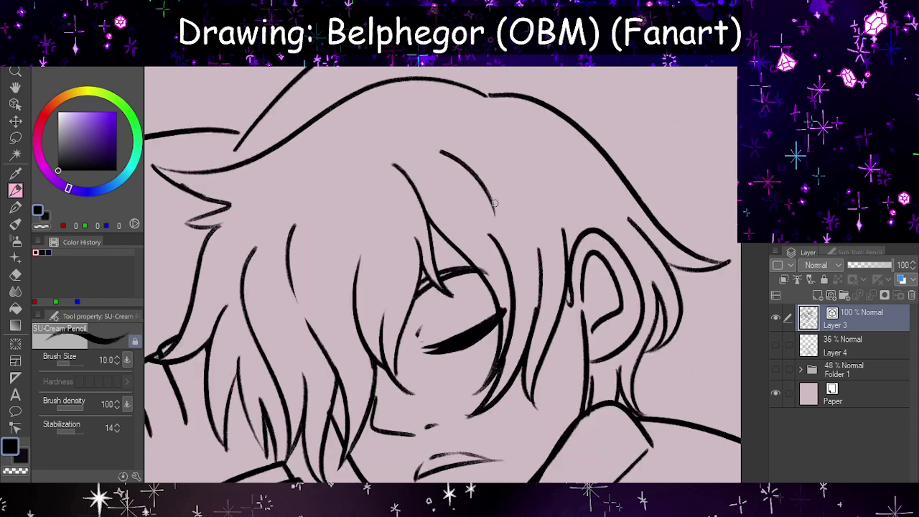
{"action": "left_click_drag", "start_coordinate": [461, 137], "coordinate": [561, 198]}
{"action": "left_click_drag", "start_coordinate": [466, 133], "coordinate": [544, 126]}
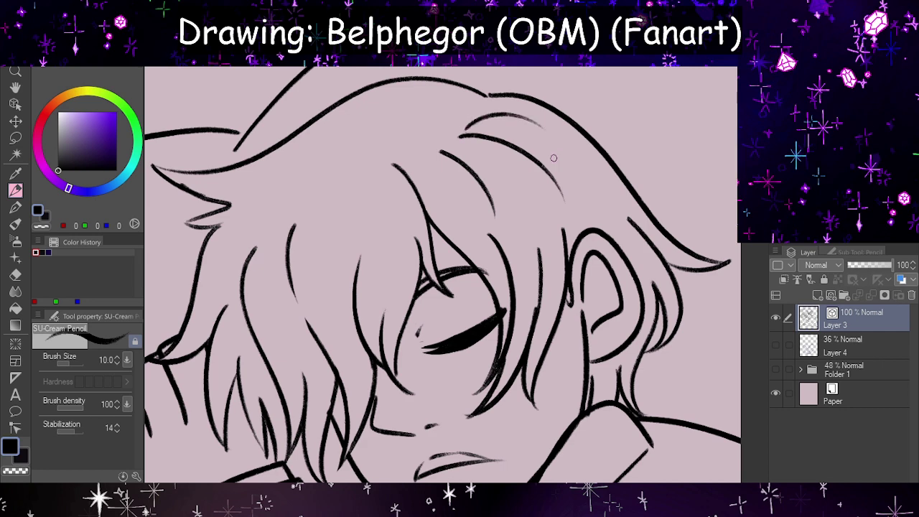
{"action": "key", "text": "h"}
{"action": "mouse_move", "coordinate": [424, 127]}
{"action": "left_mouse_down"}
{"action": "mouse_move", "coordinate": [449, 114]}
{"action": "mouse_move", "coordinate": [509, 152]}
{"action": "left_mouse_up"}
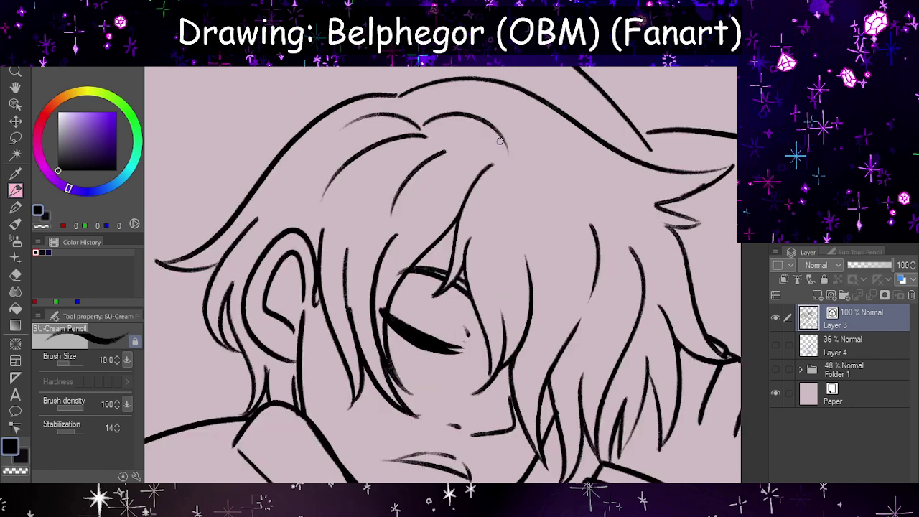
{"action": "key", "text": "ctrl+z"}
{"action": "key", "text": "h"}
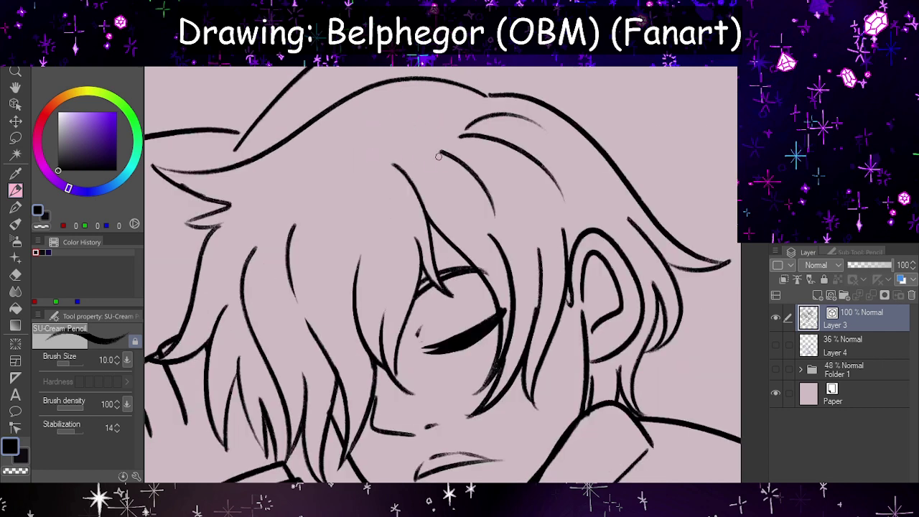
- Try a short curved line down to the fringe's parting tip, and undo the added crown strands
{"action": "left_click_drag", "start_coordinate": [432, 157], "coordinate": [429, 221]}
{"action": "key", "text": "ctrl+z"}
{"action": "left_click_drag", "start_coordinate": [431, 155], "coordinate": [435, 240]}
{"action": "scroll", "coordinate": [510, 159], "scroll_direction": "down", "scroll_amount": 4}
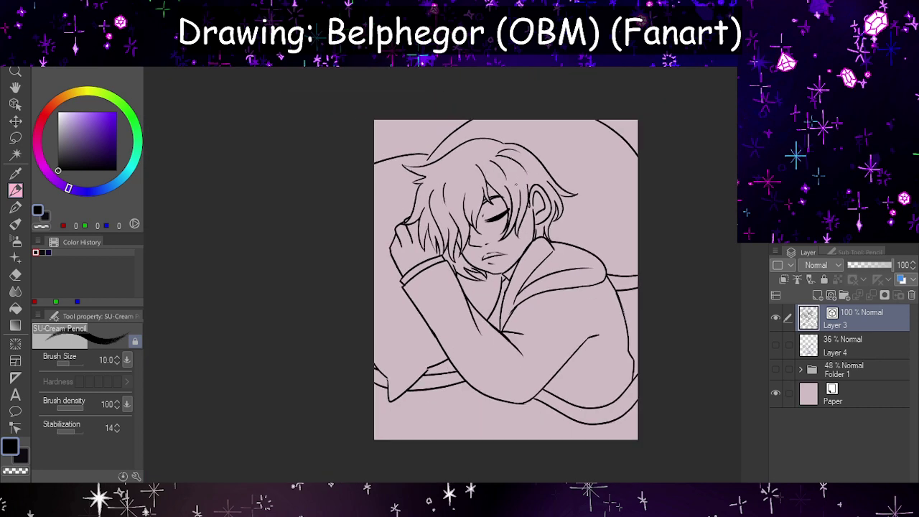
{"action": "key", "text": "ctrl+z"}
{"action": "key", "text": "ctrl+z"}
{"action": "key", "text": "ctrl+z"}
- Erase the hair line that extends above the fringe's parting tip
{"action": "scroll", "coordinate": [508, 170], "scroll_direction": "down", "scroll_amount": 1}
{"action": "key", "text": "h"}
{"action": "key", "text": "h"}
{"action": "scroll", "coordinate": [517, 171], "scroll_direction": "up", "scroll_amount": 8}
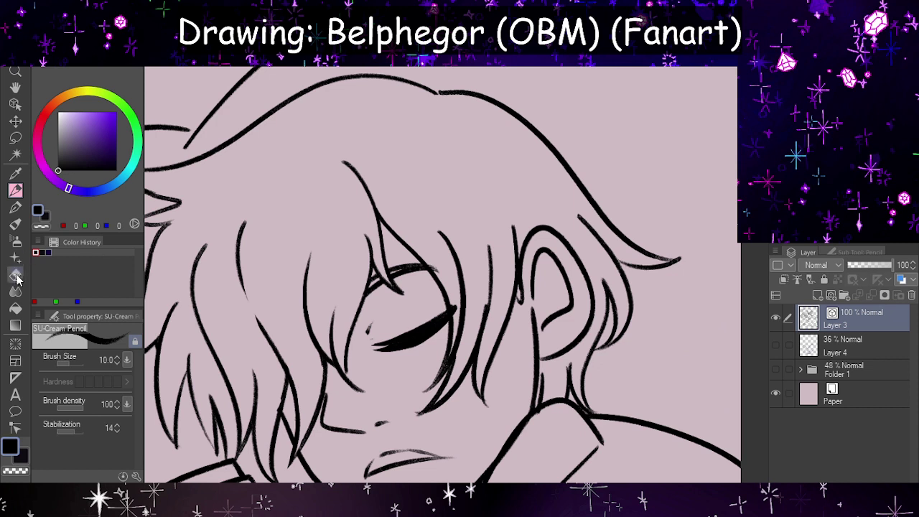
{"action": "left_click_drag", "start_coordinate": [381, 187], "coordinate": [374, 233]}
{"action": "key", "text": "ctrl+z"}
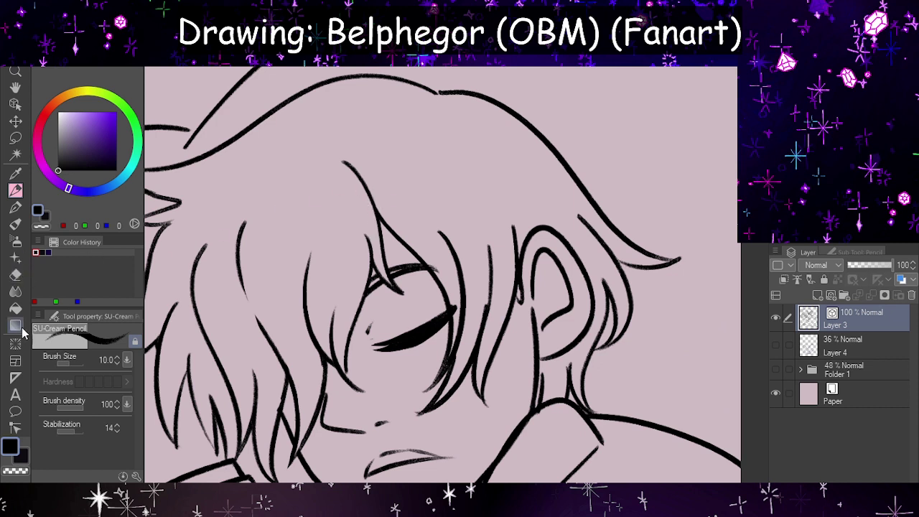
{"action": "key", "text": "e"}
{"action": "key", "text": "ctrl+z"}
{"action": "left_click_drag", "start_coordinate": [374, 192], "coordinate": [346, 161]}
{"action": "left_click", "coordinate": [16, 191]}
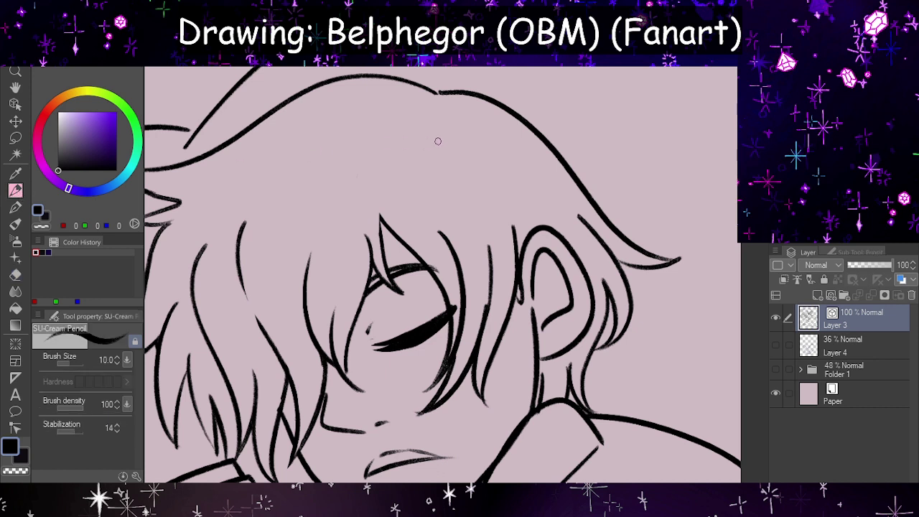
- Try curved parting lines between the crown and the fringe's parting tip, and undo each attempt
{"action": "left_click_drag", "start_coordinate": [430, 101], "coordinate": [372, 194]}
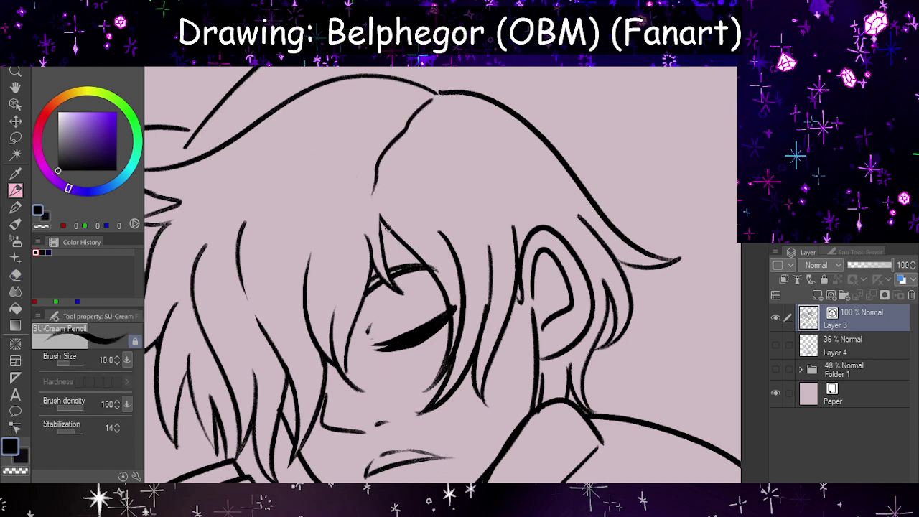
{"action": "key", "text": "ctrl+z"}
{"action": "left_click_drag", "start_coordinate": [420, 114], "coordinate": [379, 244]}
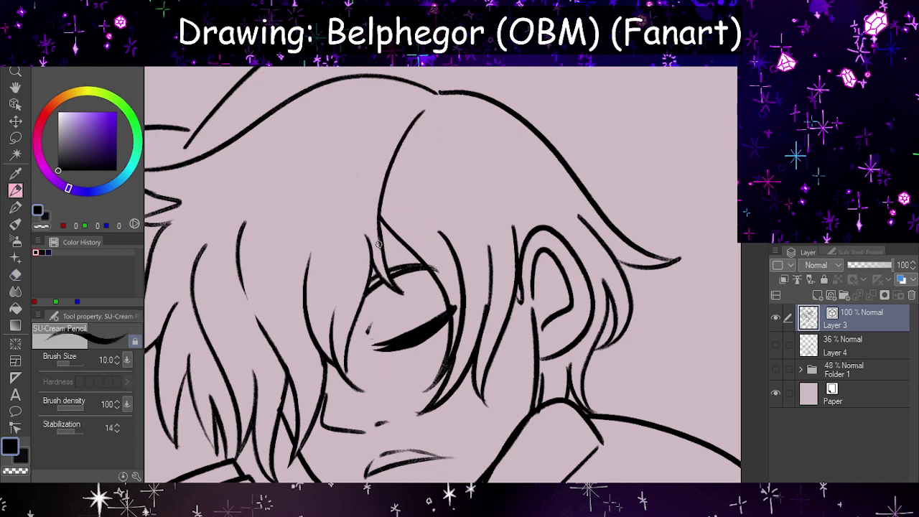
{"action": "key", "text": "ctrl+z"}
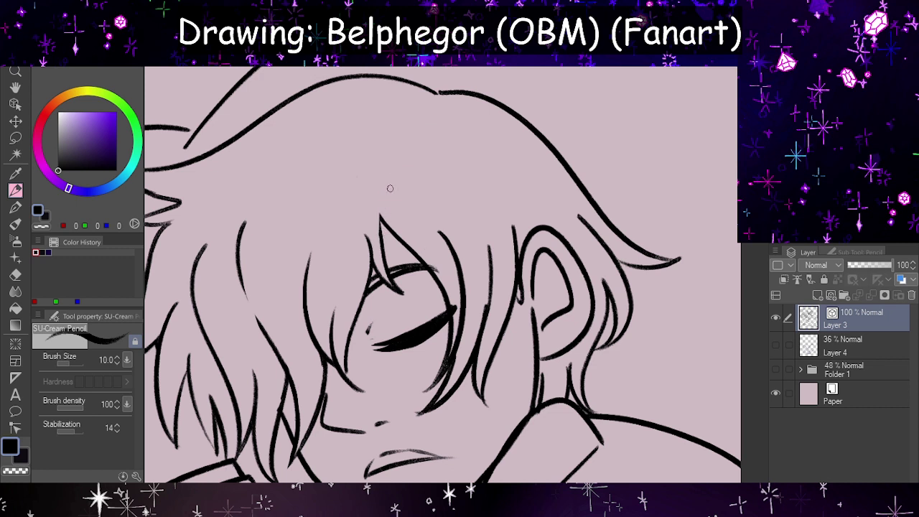
{"action": "left_click_drag", "start_coordinate": [381, 235], "coordinate": [406, 154]}
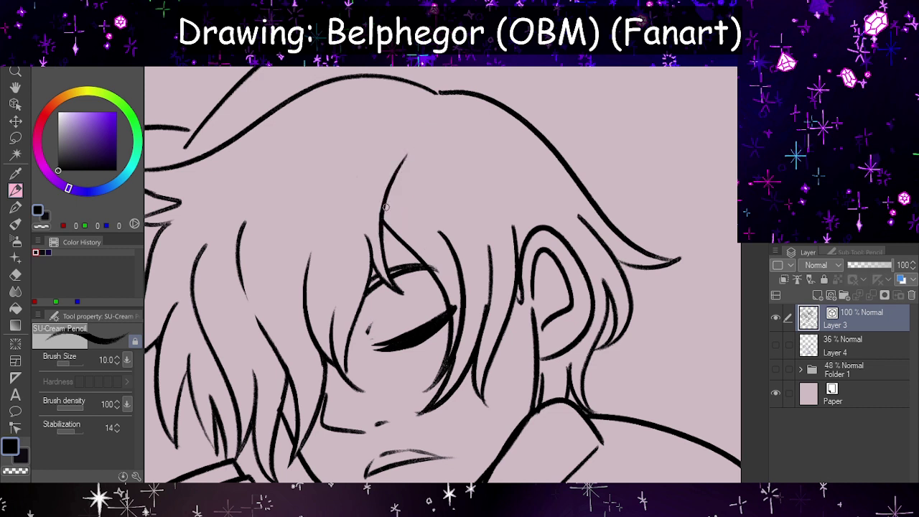
{"action": "key", "text": "ctrl+z"}
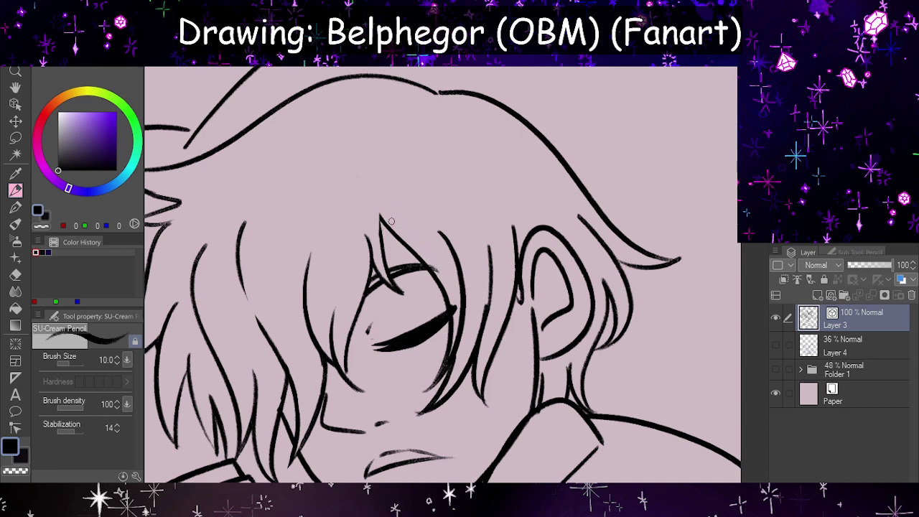
- Try an arched strand line from the crown toward the front hair in the mirrored view, and undo it
{"action": "key", "text": "h"}
{"action": "mouse_move", "coordinate": [506, 182]}
{"action": "left_mouse_down"}
{"action": "mouse_move", "coordinate": [496, 226]}
{"action": "mouse_move", "coordinate": [507, 253]}
{"action": "left_mouse_up"}
{"action": "key", "text": "h"}
{"action": "scroll", "coordinate": [497, 216], "scroll_direction": "down", "scroll_amount": 4}
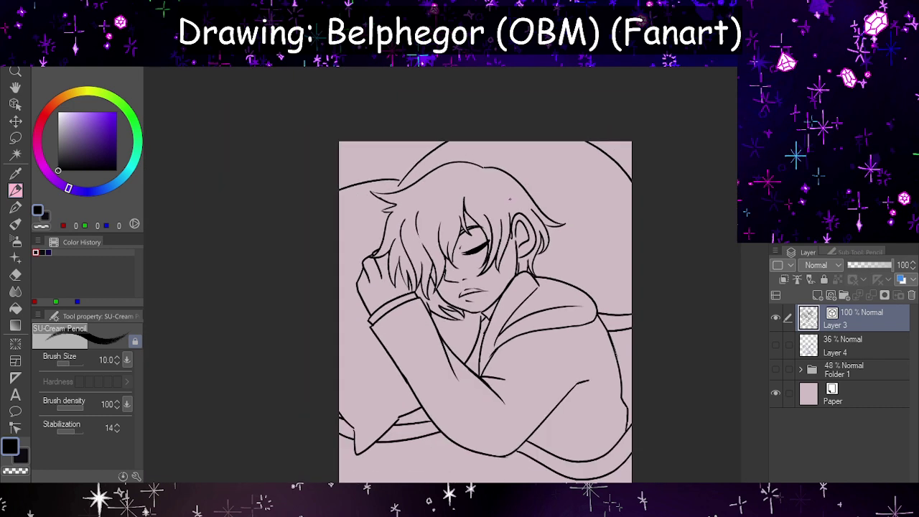
{"action": "scroll", "coordinate": [510, 200], "scroll_direction": "up", "scroll_amount": 4}
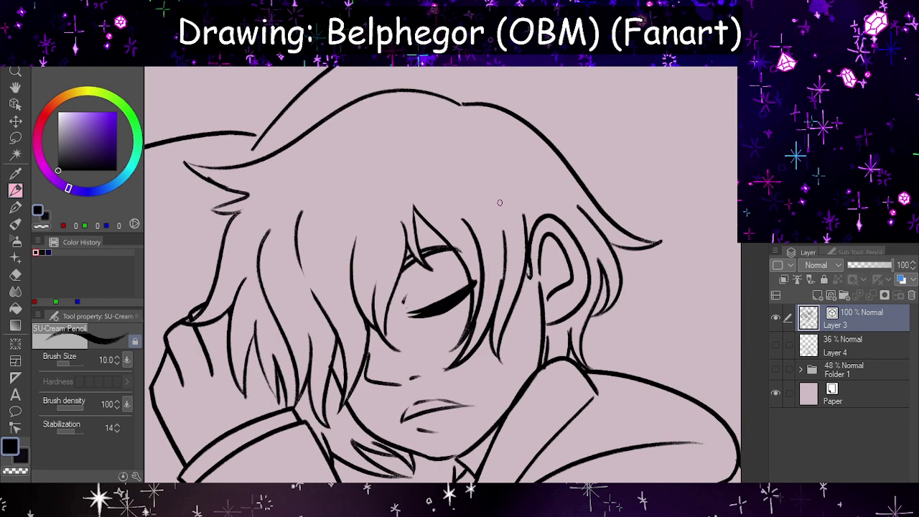
{"action": "key", "text": "h"}
{"action": "mouse_move", "coordinate": [430, 111]}
{"action": "left_mouse_down"}
{"action": "mouse_move", "coordinate": [480, 117]}
{"action": "mouse_move", "coordinate": [545, 170]}
{"action": "left_mouse_up"}
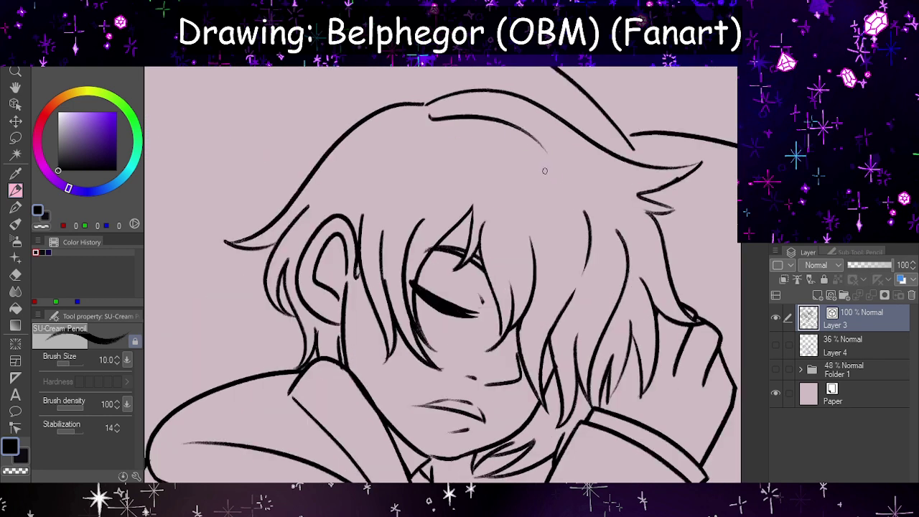
{"action": "key", "text": "ctrl+z"}
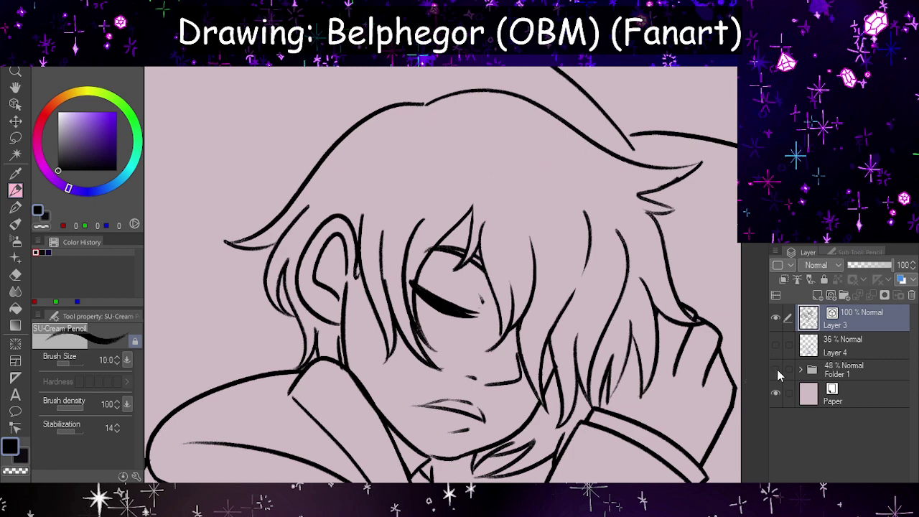
- Show the rough sketch in Folder 1 beneath the line art and make Layer 3 the active layer
{"action": "left_click", "coordinate": [776, 369]}
{"action": "left_click", "coordinate": [861, 350]}
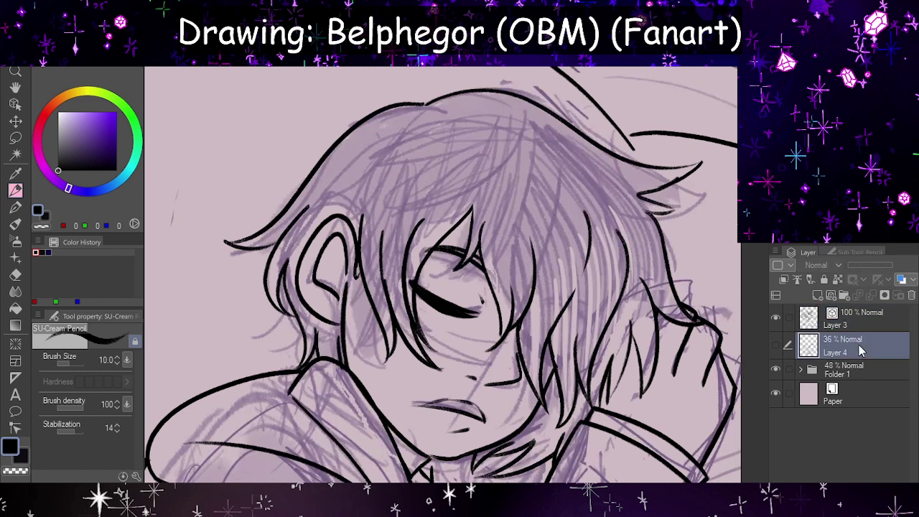
{"action": "key", "text": "h"}
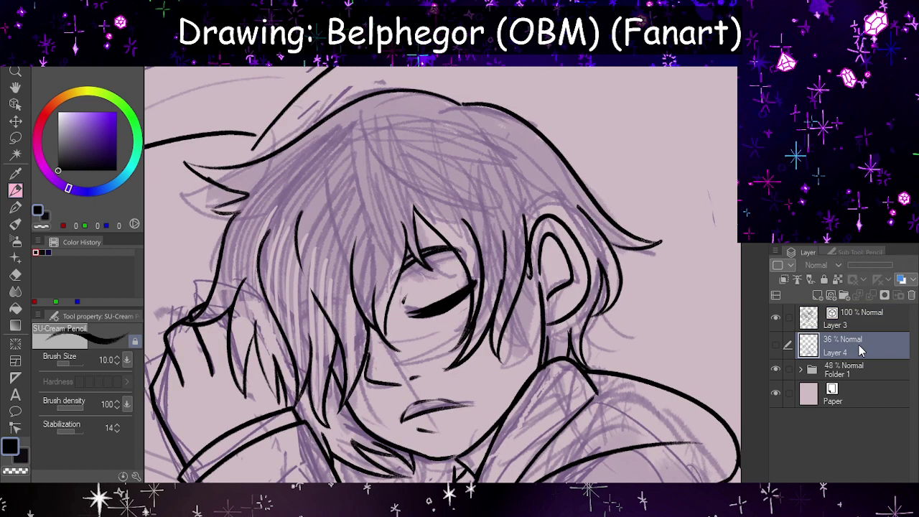
{"action": "left_click", "coordinate": [816, 324]}
- Ink curved strand lines from the crown toward the ear, using the sketch as a guide
{"action": "mouse_move", "coordinate": [454, 112]}
{"action": "left_mouse_down"}
{"action": "mouse_move", "coordinate": [408, 112]}
{"action": "mouse_move", "coordinate": [329, 156]}
{"action": "left_mouse_up"}
{"action": "key", "text": "ctrl+z"}
{"action": "key", "text": "h"}
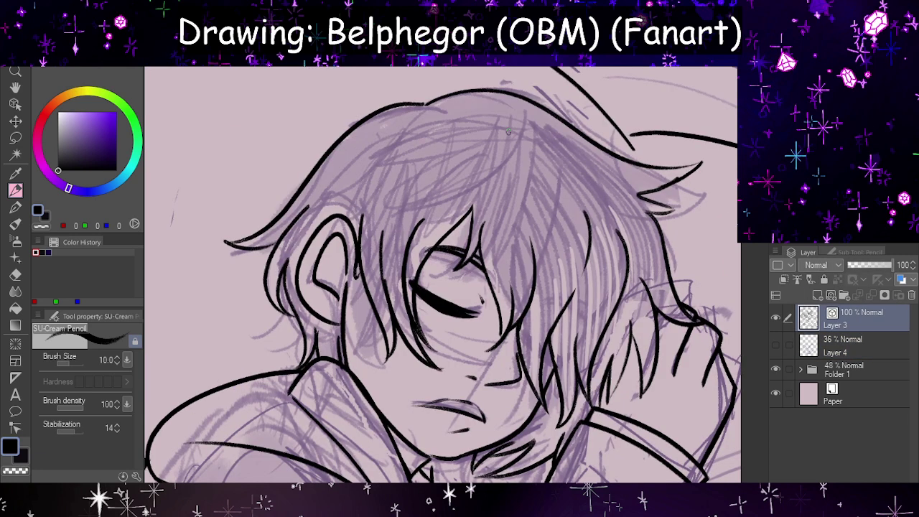
{"action": "key", "text": "h"}
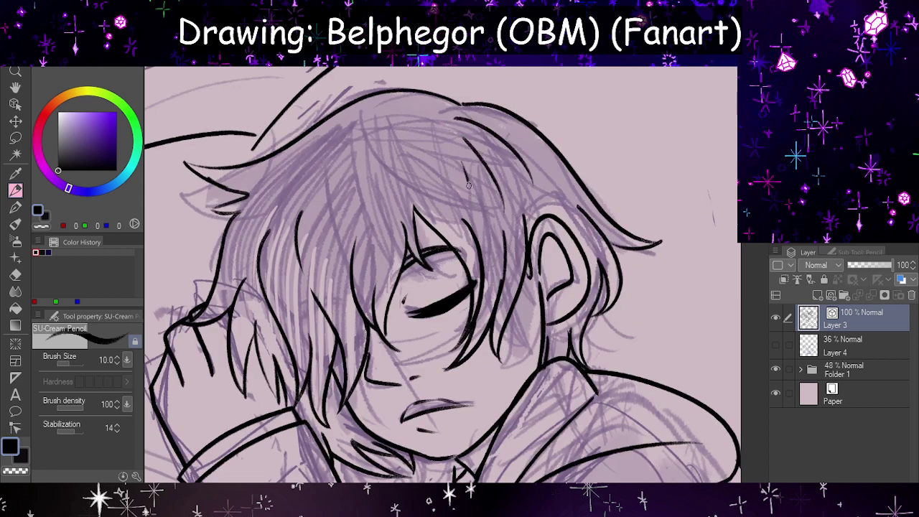
- Ink three curved strand lines fanning from the crown toward the fringe, on the side away from the ear
{"action": "key", "text": "h"}
{"action": "left_click_drag", "start_coordinate": [441, 115], "coordinate": [559, 151]}
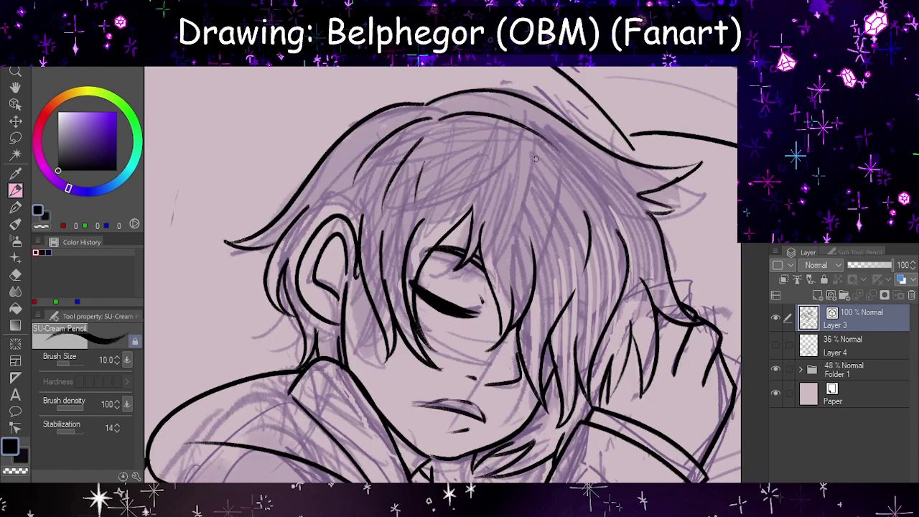
{"action": "key", "text": "ctrl+z"}
{"action": "mouse_move", "coordinate": [433, 109]}
{"action": "left_mouse_down"}
{"action": "mouse_move", "coordinate": [524, 136]}
{"action": "mouse_move", "coordinate": [500, 146]}
{"action": "mouse_move", "coordinate": [449, 120]}
{"action": "mouse_move", "coordinate": [473, 133]}
{"action": "mouse_move", "coordinate": [503, 179]}
{"action": "left_mouse_up"}
{"action": "left_click_drag", "start_coordinate": [447, 134], "coordinate": [480, 204]}
{"action": "key", "text": "h"}
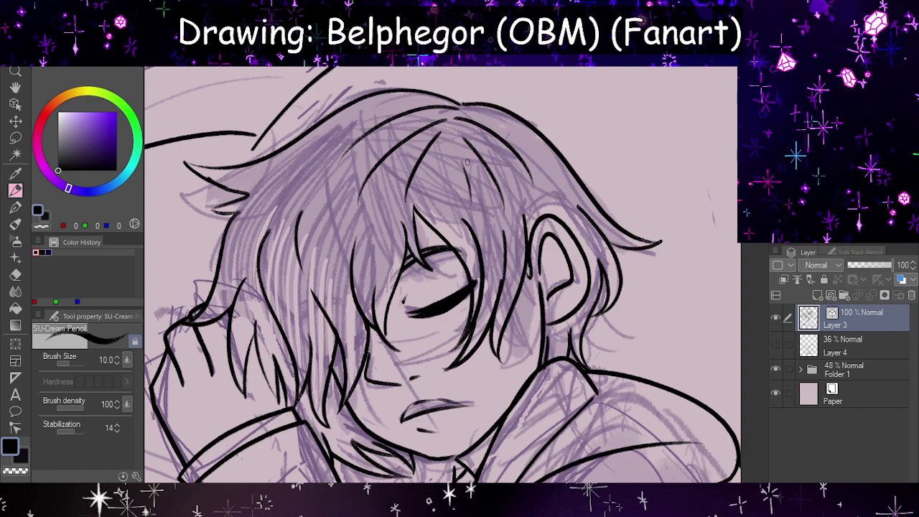
{"action": "key", "text": "h"}
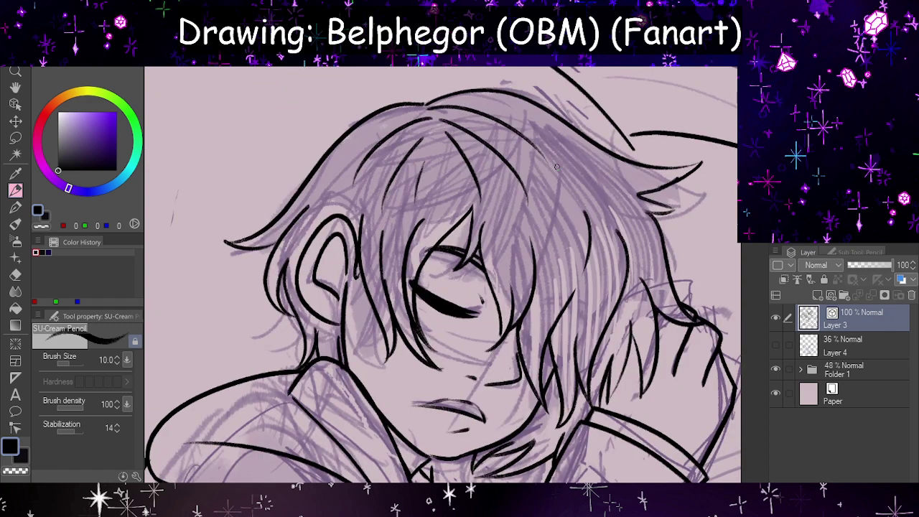
- Hide the Folder 1 sketch and replace the short middle strand below the crown with a longer curved one
{"action": "key", "text": "h"}
{"action": "left_click", "coordinate": [776, 369]}
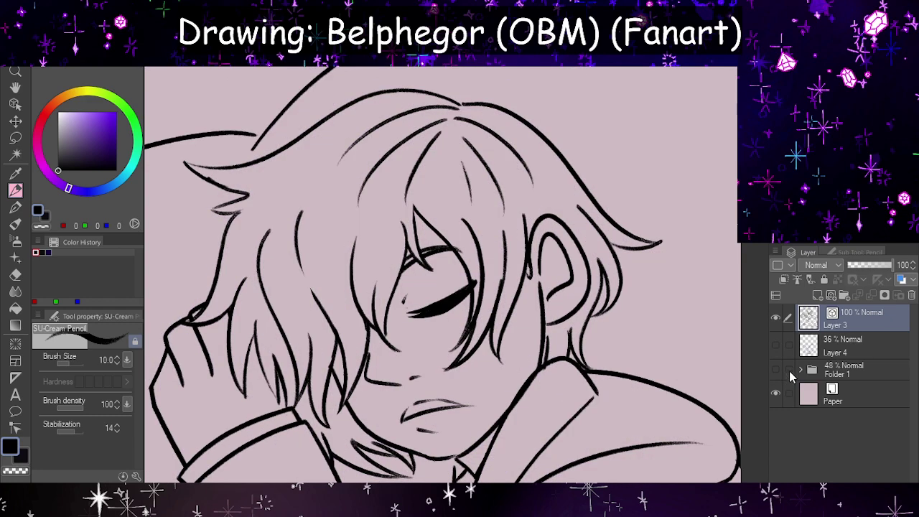
{"action": "key", "text": "e"}
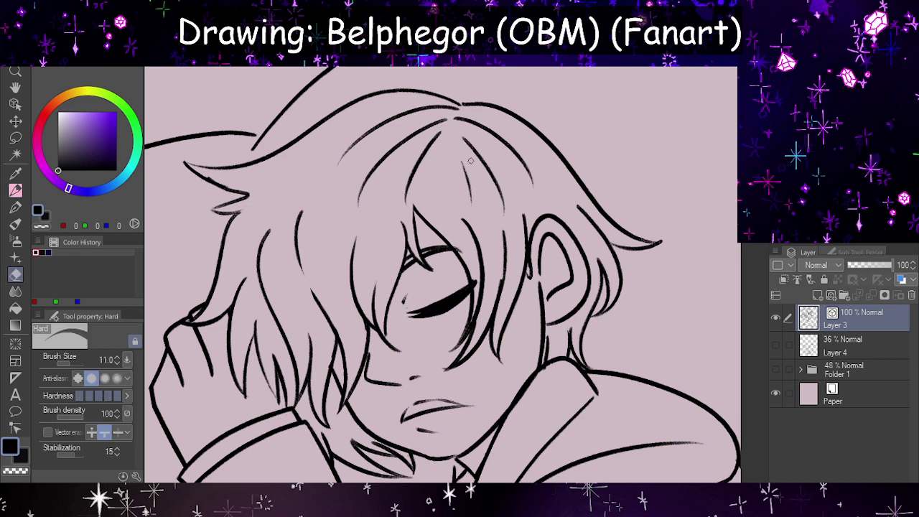
{"action": "mouse_move", "coordinate": [467, 193]}
{"action": "left_mouse_down"}
{"action": "mouse_move", "coordinate": [463, 163]}
{"action": "mouse_move", "coordinate": [455, 206]}
{"action": "left_mouse_up"}
{"action": "key", "text": "p"}
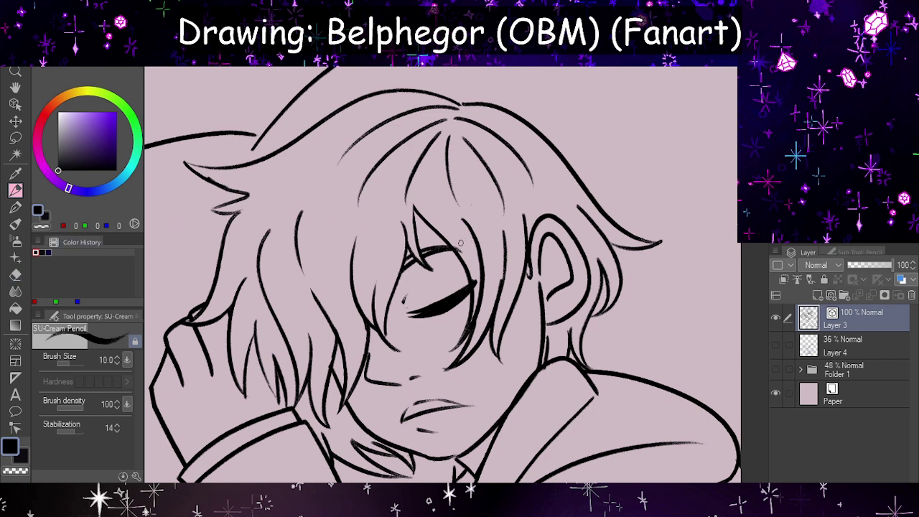
- Erase the brow and eyelash line ends that overlap the fringe strand beside the closed eye
{"action": "left_click", "coordinate": [15, 273]}
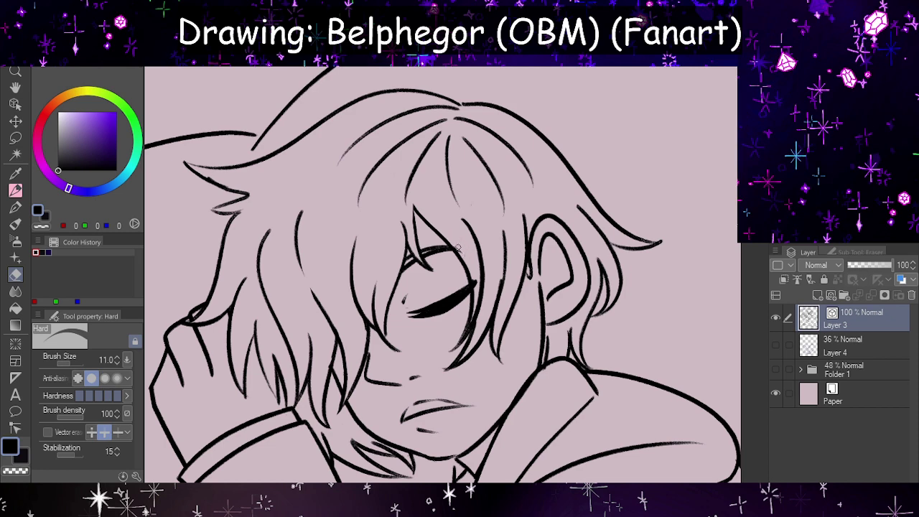
{"action": "key", "text": "h"}
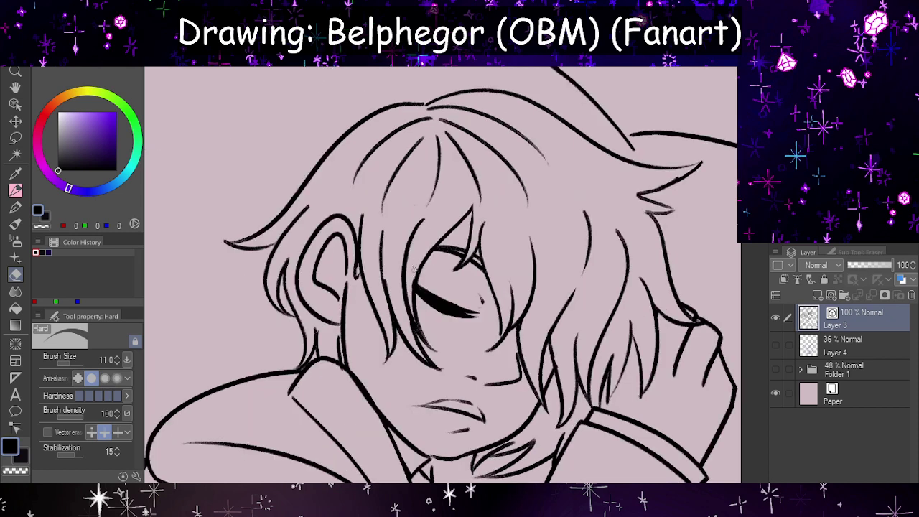
{"action": "key", "text": "h"}
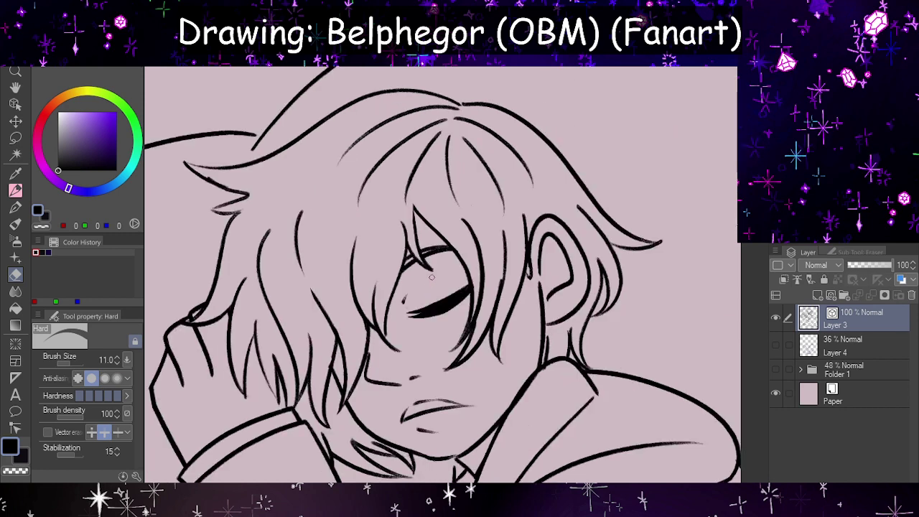
- Erase the excess thickness on the jacket collar's edge beside the jaw and re-ink it as one smooth line
{"action": "scroll", "coordinate": [431, 277], "scroll_direction": "up", "scroll_amount": 5}
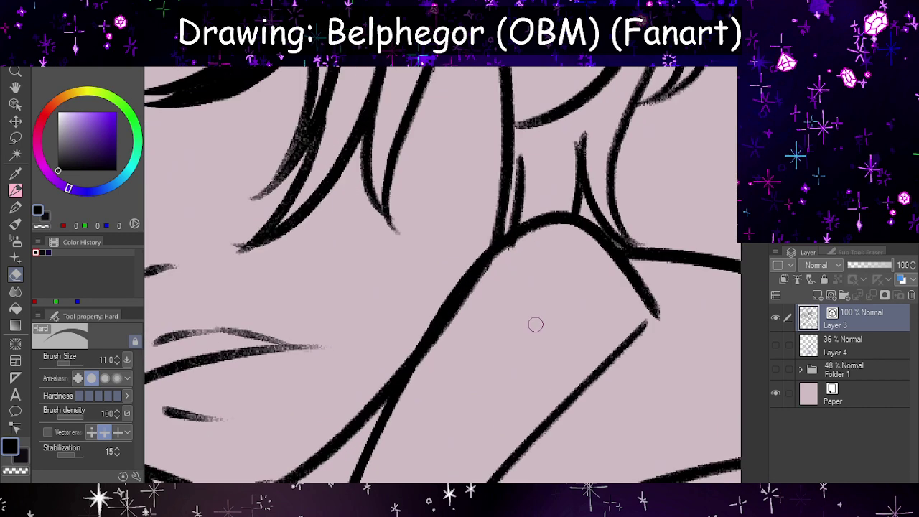
{"action": "left_click_drag", "start_coordinate": [419, 372], "coordinate": [493, 264]}
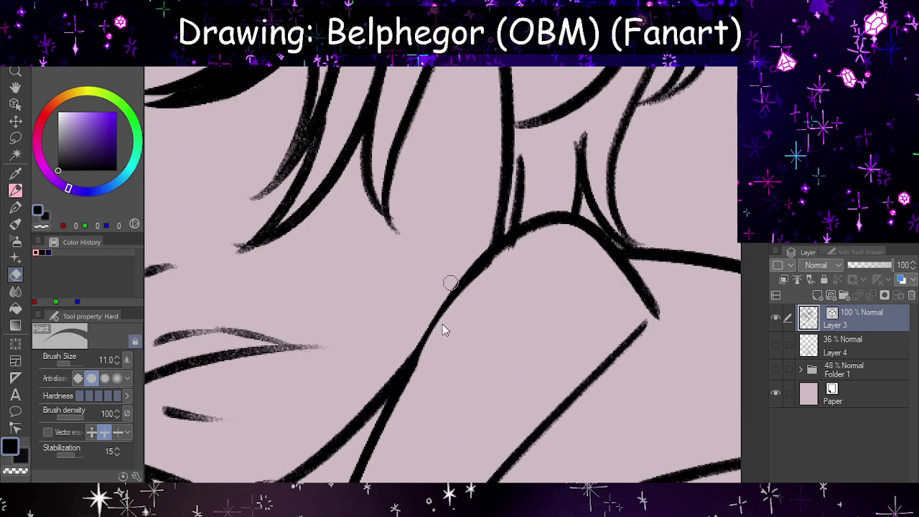
{"action": "key", "text": "ctrl+z"}
{"action": "left_click_drag", "start_coordinate": [421, 376], "coordinate": [494, 261]}
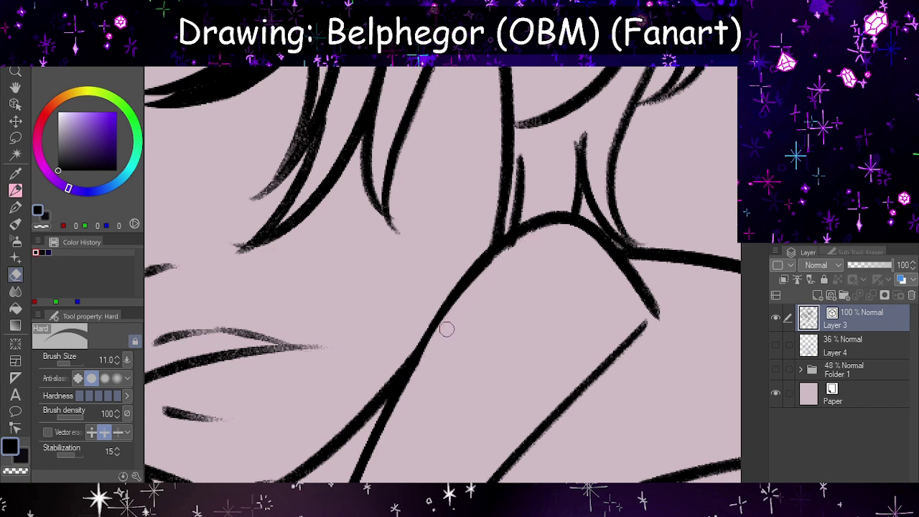
{"action": "left_click", "coordinate": [15, 190]}
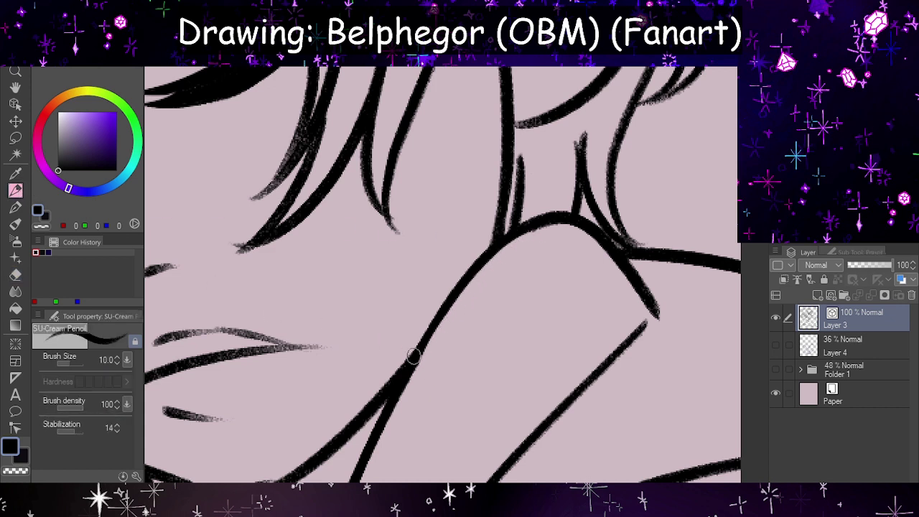
{"action": "left_click_drag", "start_coordinate": [414, 353], "coordinate": [517, 231]}
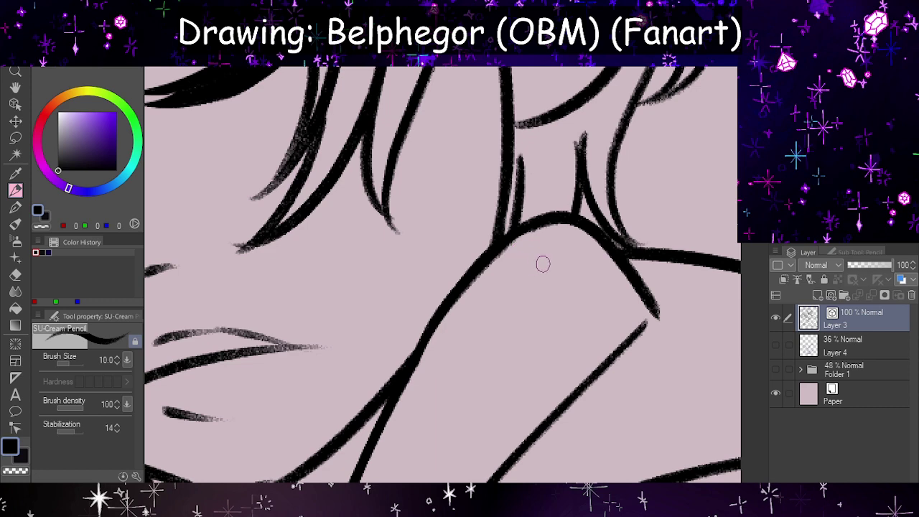
- Ink a small curved line across the two background lines behind the jacket's shoulder, at the canvas edge
{"action": "scroll", "coordinate": [543, 264], "scroll_direction": "down", "scroll_amount": 8}
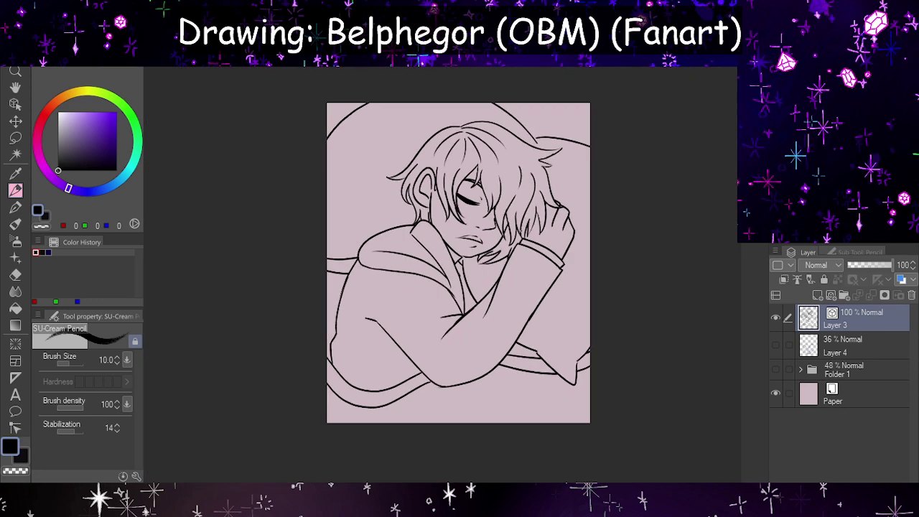
{"action": "key", "text": "h"}
{"action": "scroll", "coordinate": [474, 227], "scroll_direction": "down", "scroll_amount": 1}
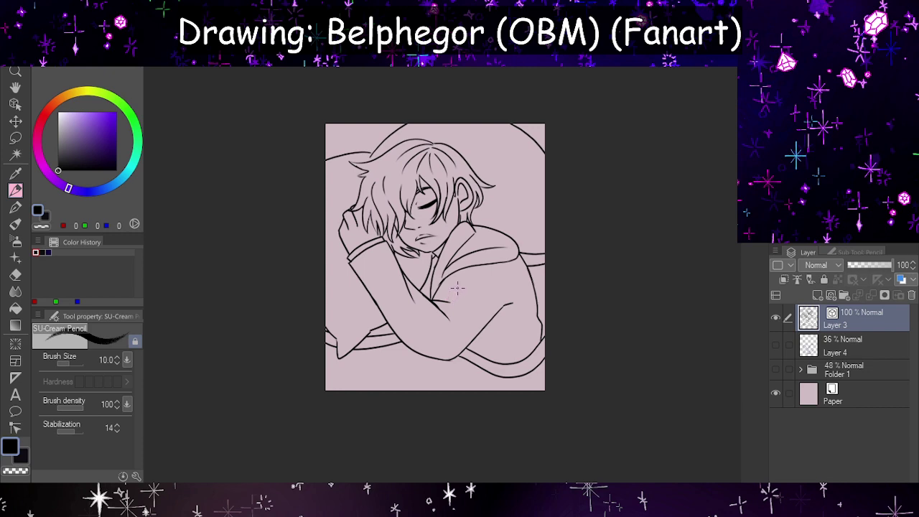
{"action": "scroll", "coordinate": [458, 288], "scroll_direction": "up", "scroll_amount": 2}
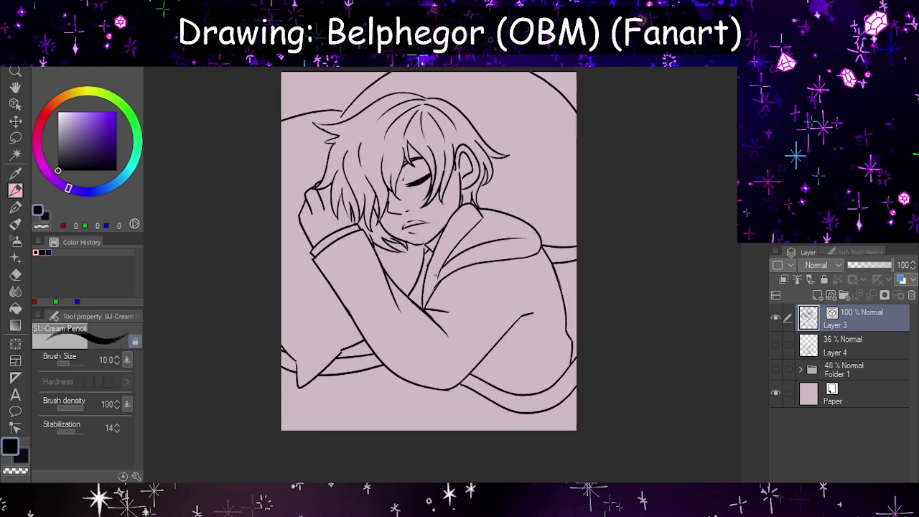
{"action": "scroll", "coordinate": [434, 275], "scroll_direction": "up", "scroll_amount": 1}
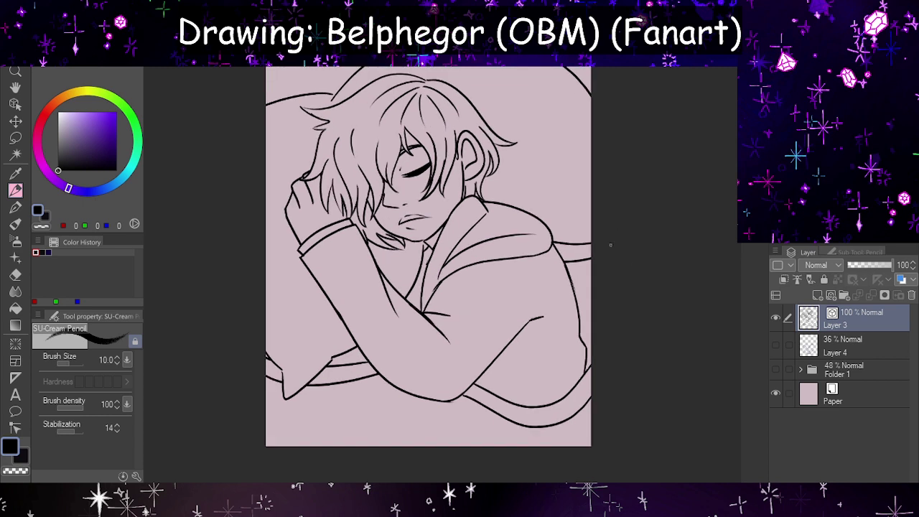
{"action": "left_click_drag", "start_coordinate": [601, 224], "coordinate": [611, 319]}
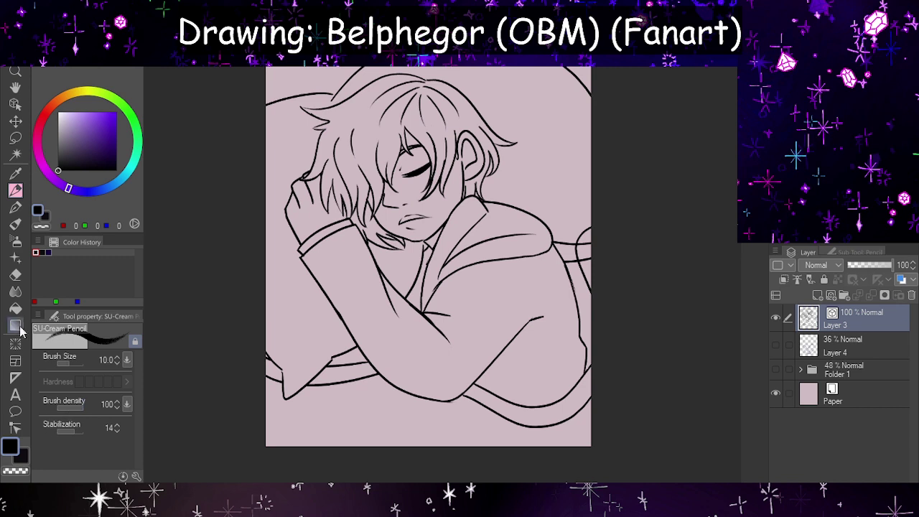
- Enable the Hard eraser's vector erasing and remove overlapping line segments around the curve behind the shoulder
{"action": "left_click", "coordinate": [14, 277]}
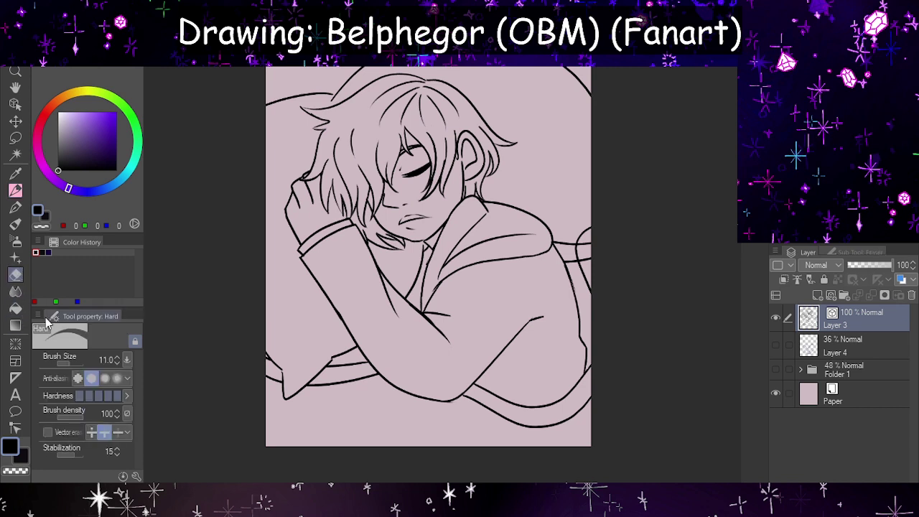
{"action": "left_click", "coordinate": [48, 433]}
{"action": "left_click_drag", "start_coordinate": [587, 235], "coordinate": [578, 254]}
{"action": "scroll", "coordinate": [618, 255], "scroll_direction": "down", "scroll_amount": 3}
{"action": "scroll", "coordinate": [550, 314], "scroll_direction": "up", "scroll_amount": 2}
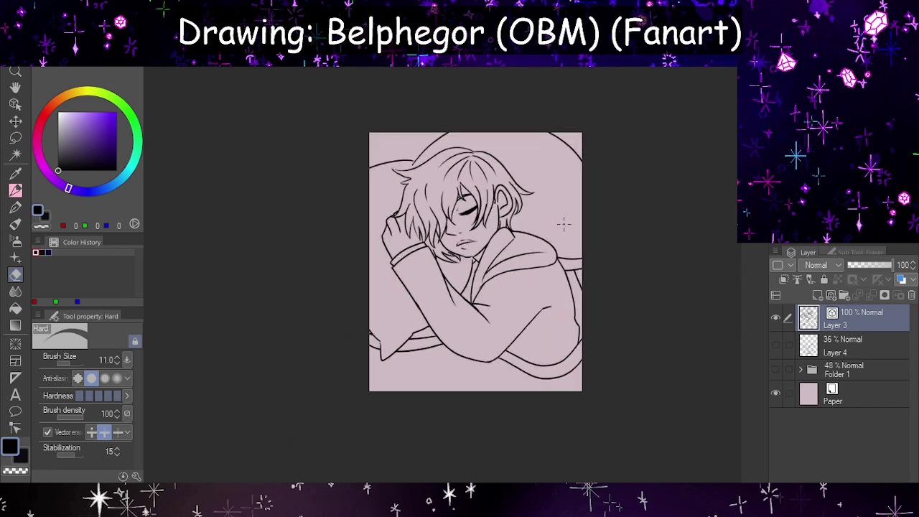
{"action": "scroll", "coordinate": [564, 225], "scroll_direction": "up", "scroll_amount": 1}
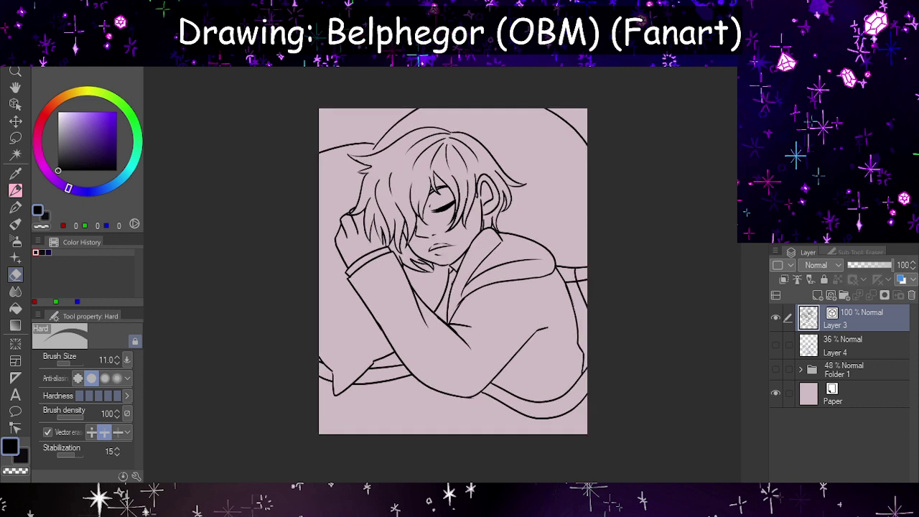